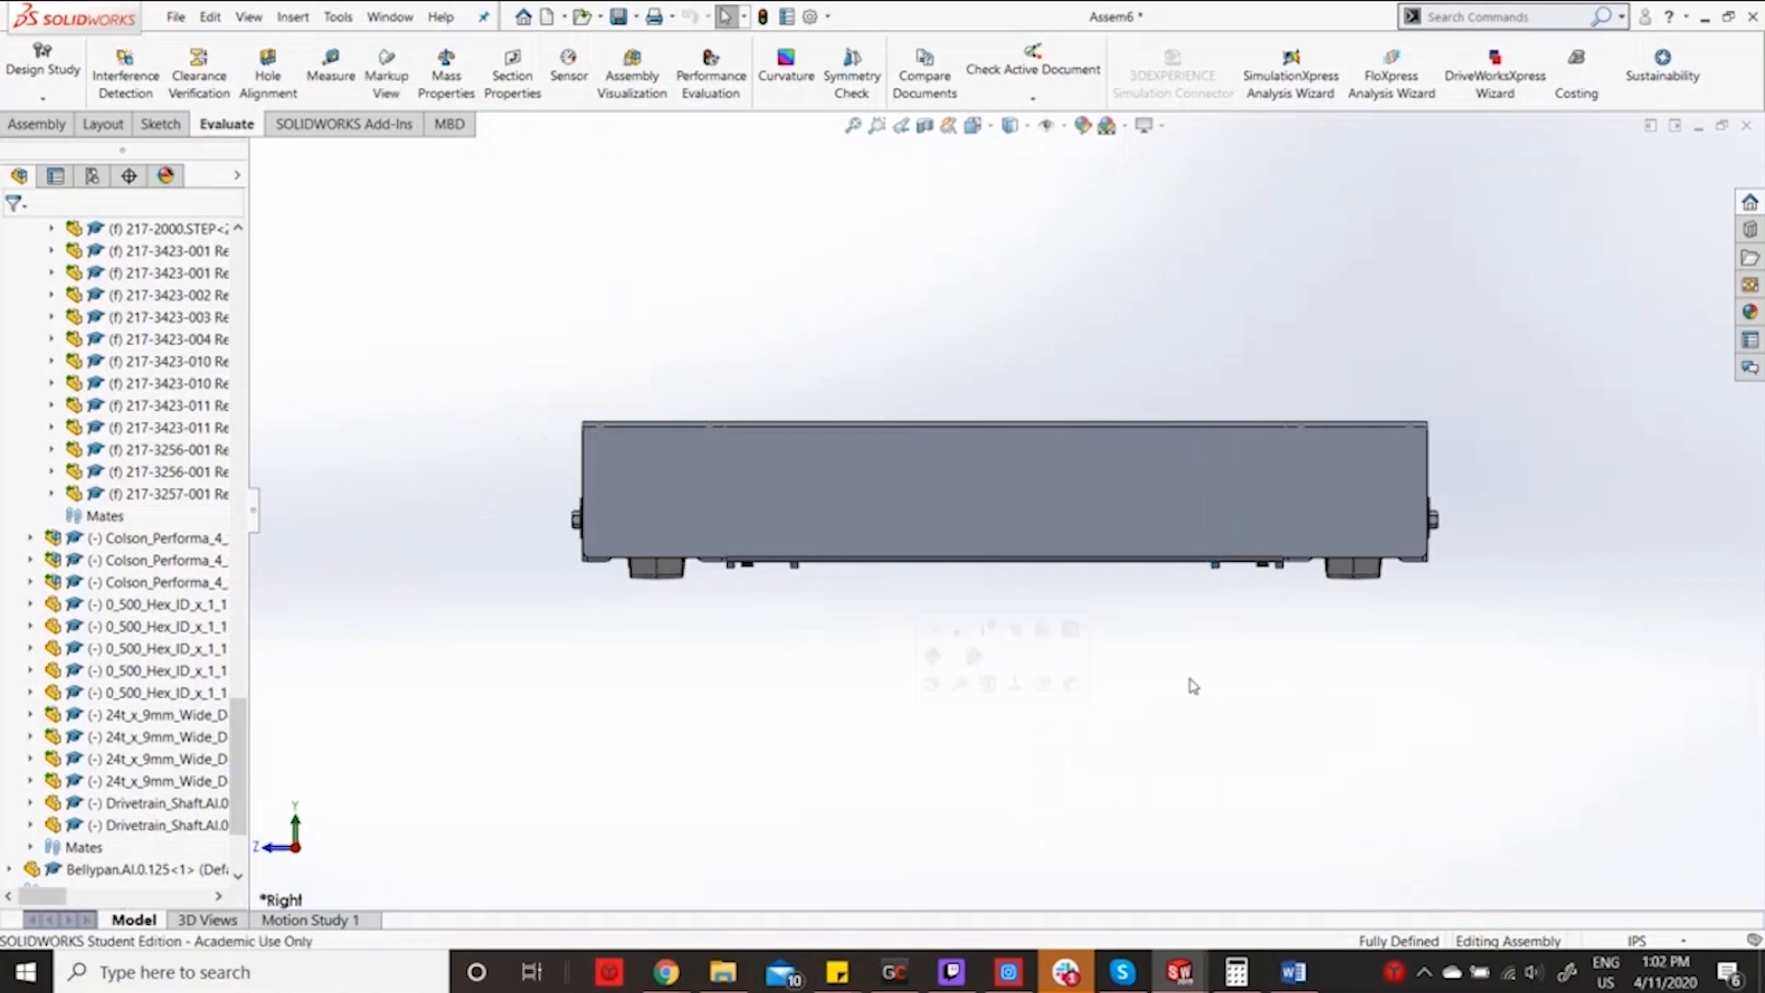
Try to start editing the belly pan part within the assembly from the right-side view.
mouse_move(1152, 623)
middle_mouse_down()
mouse_move(1152, 733)
mouse_move(1129, 639)
middle_mouse_up()
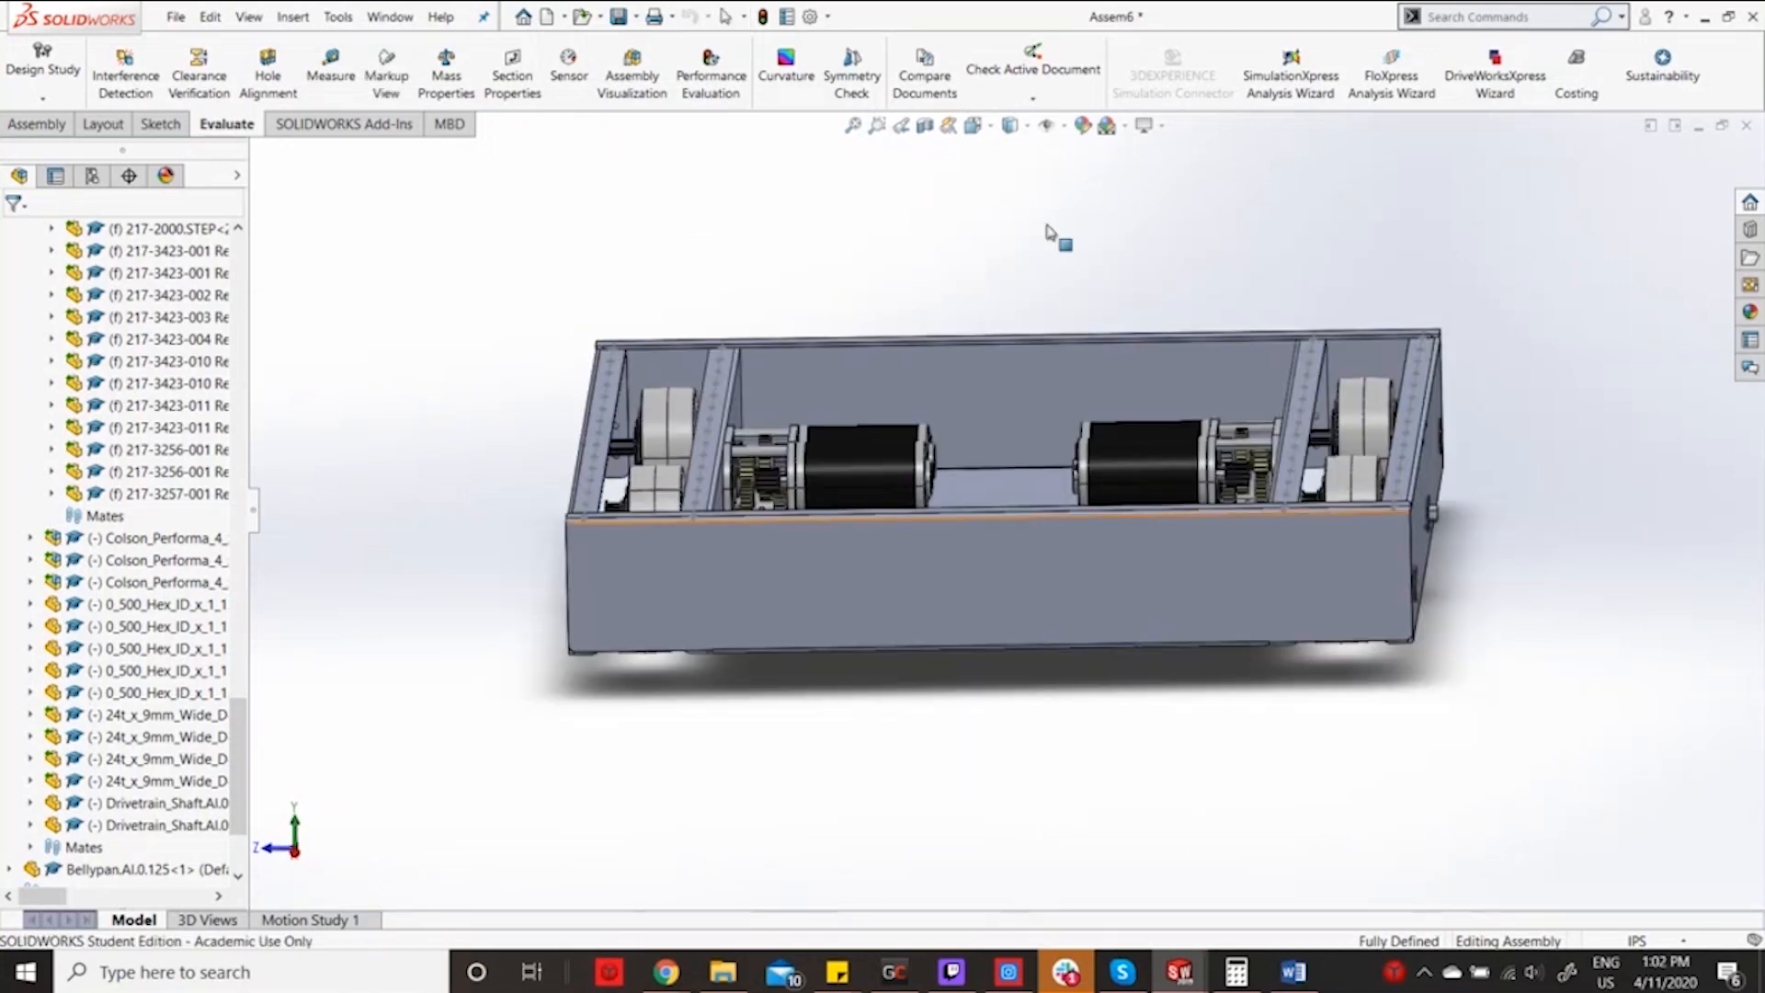
left_click(973, 126)
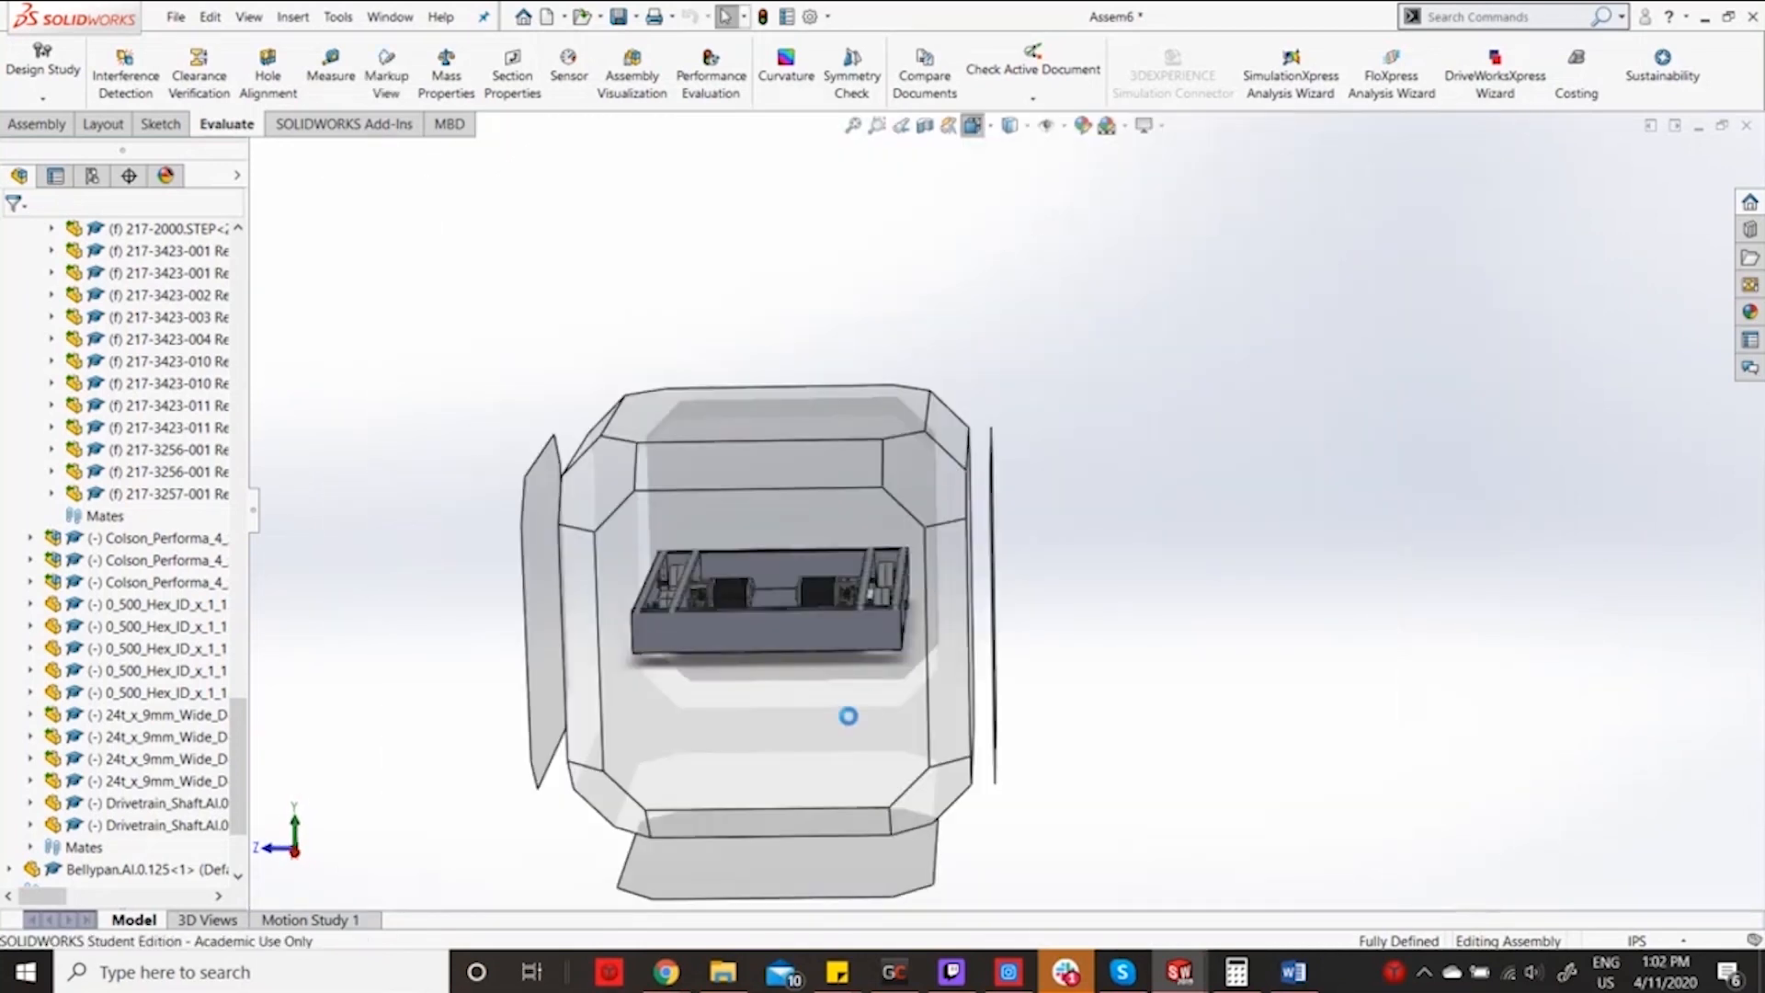
left_click(850, 702)
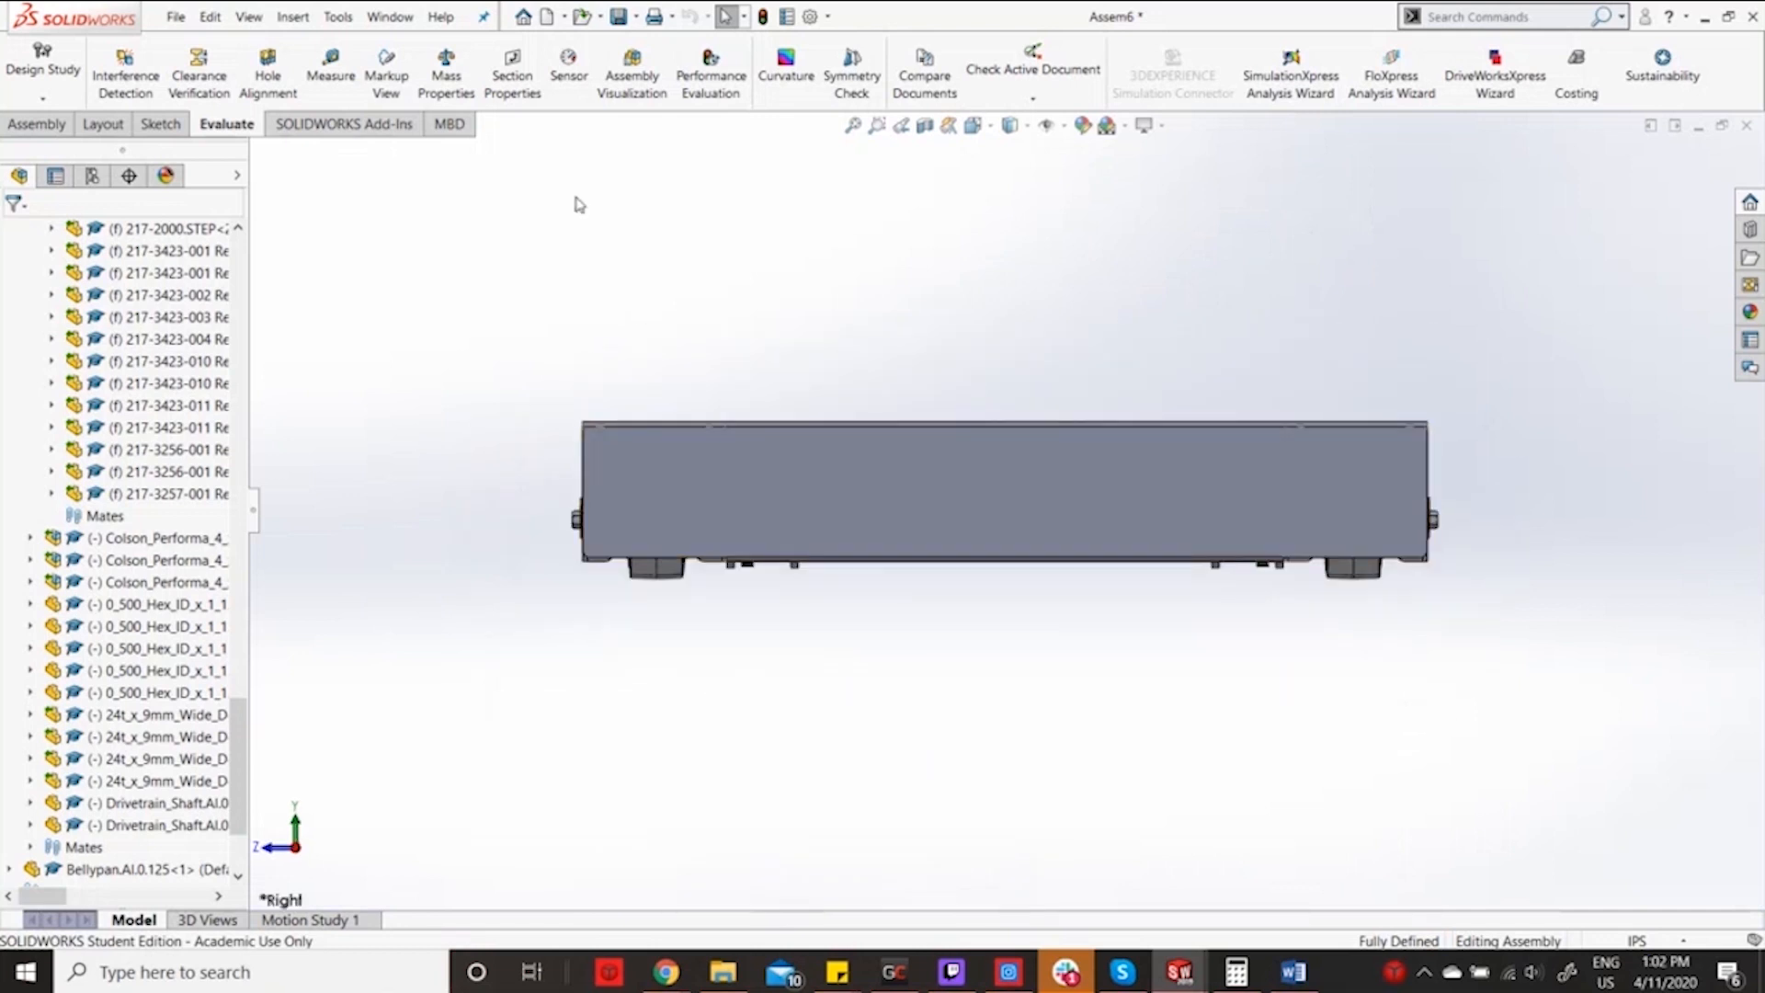
left_click(812, 503)
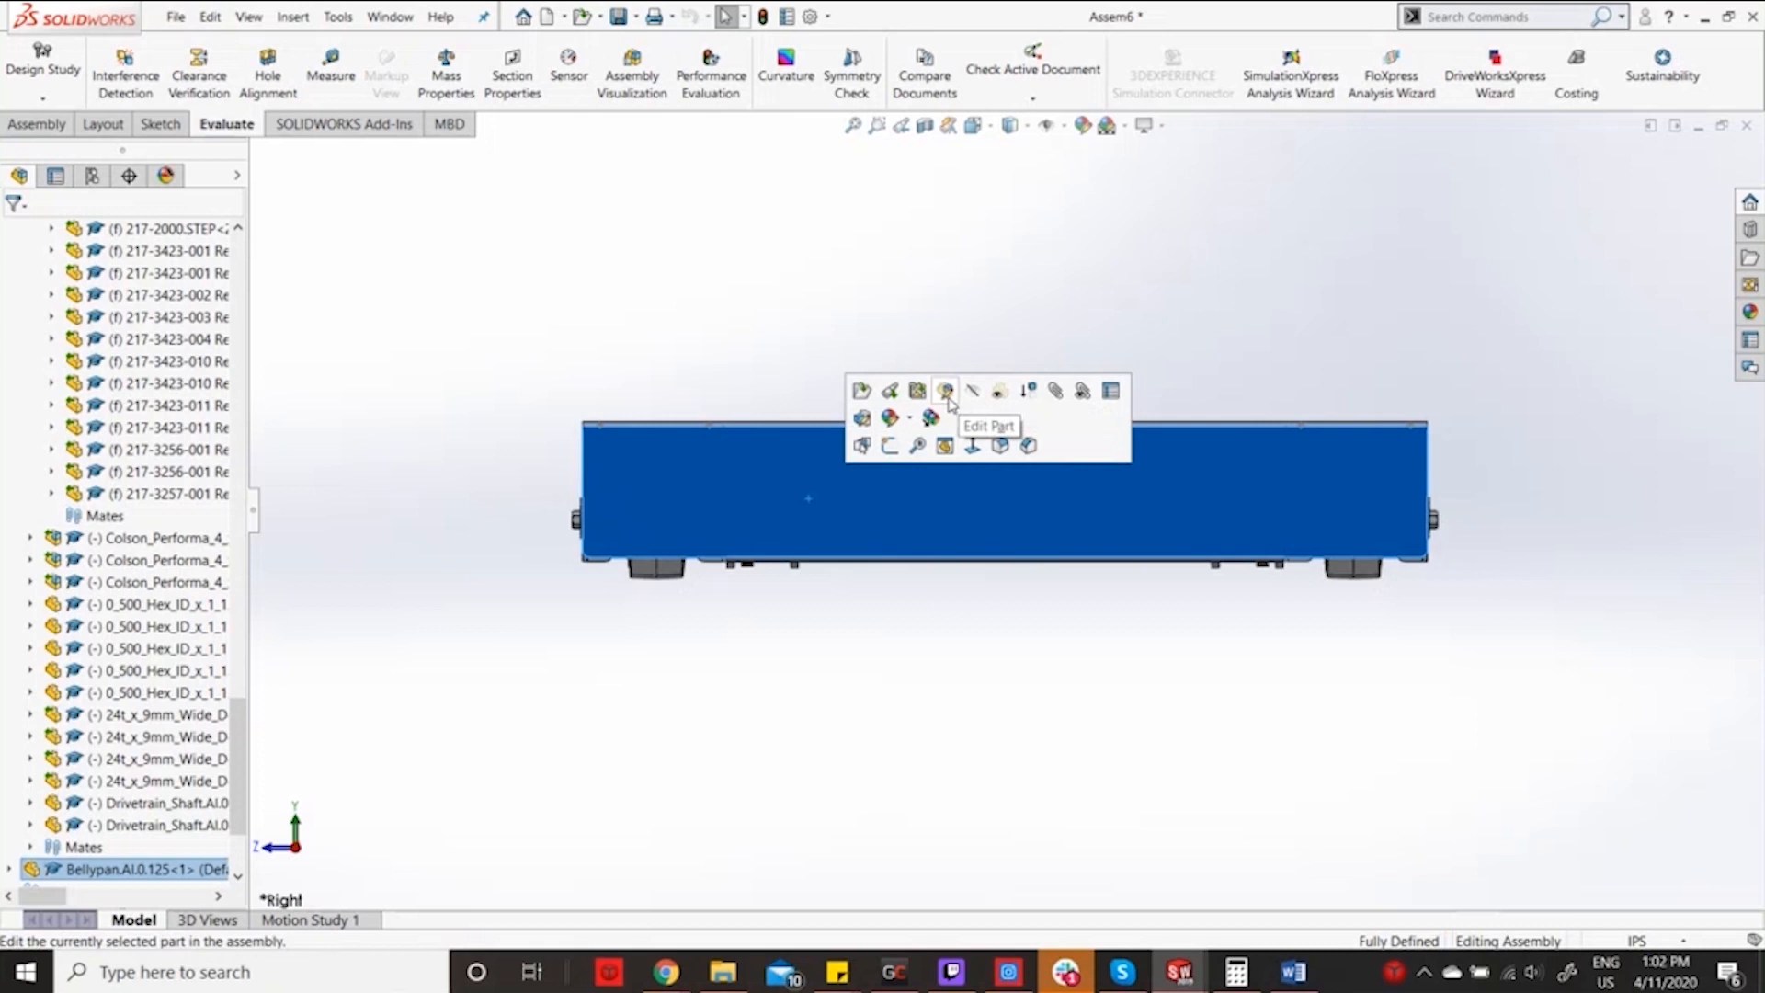
left_click(945, 393)
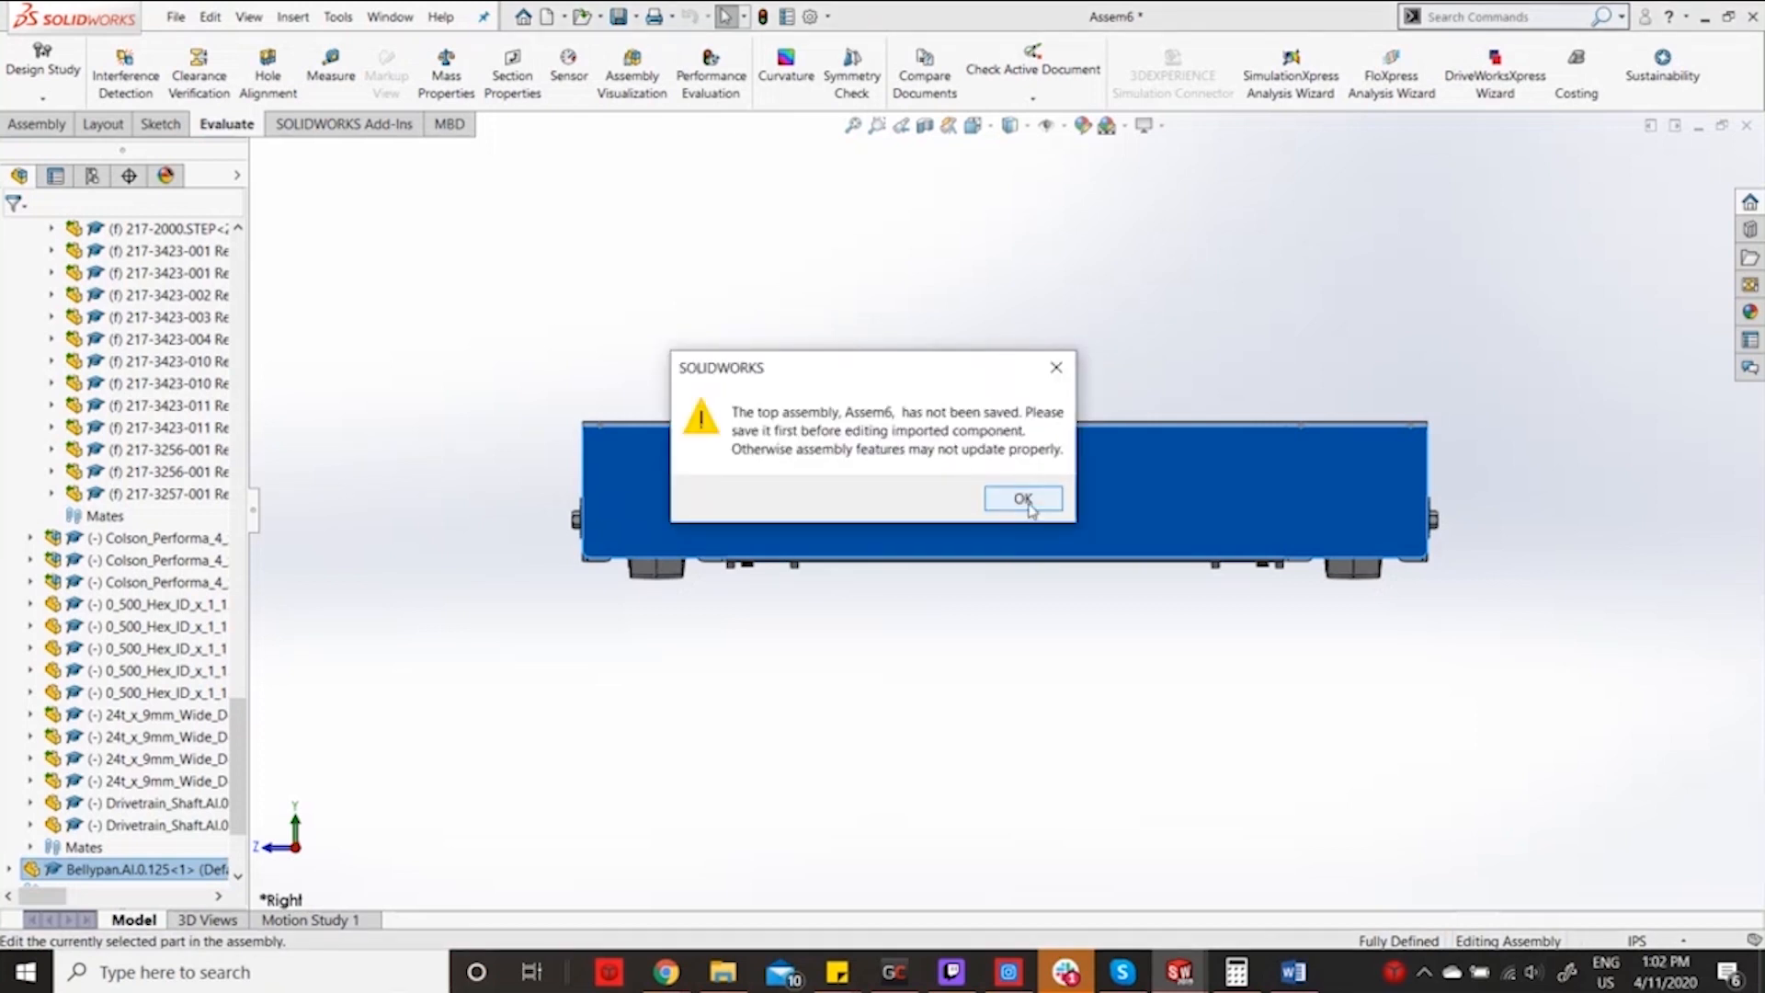
left_click(1058, 368)
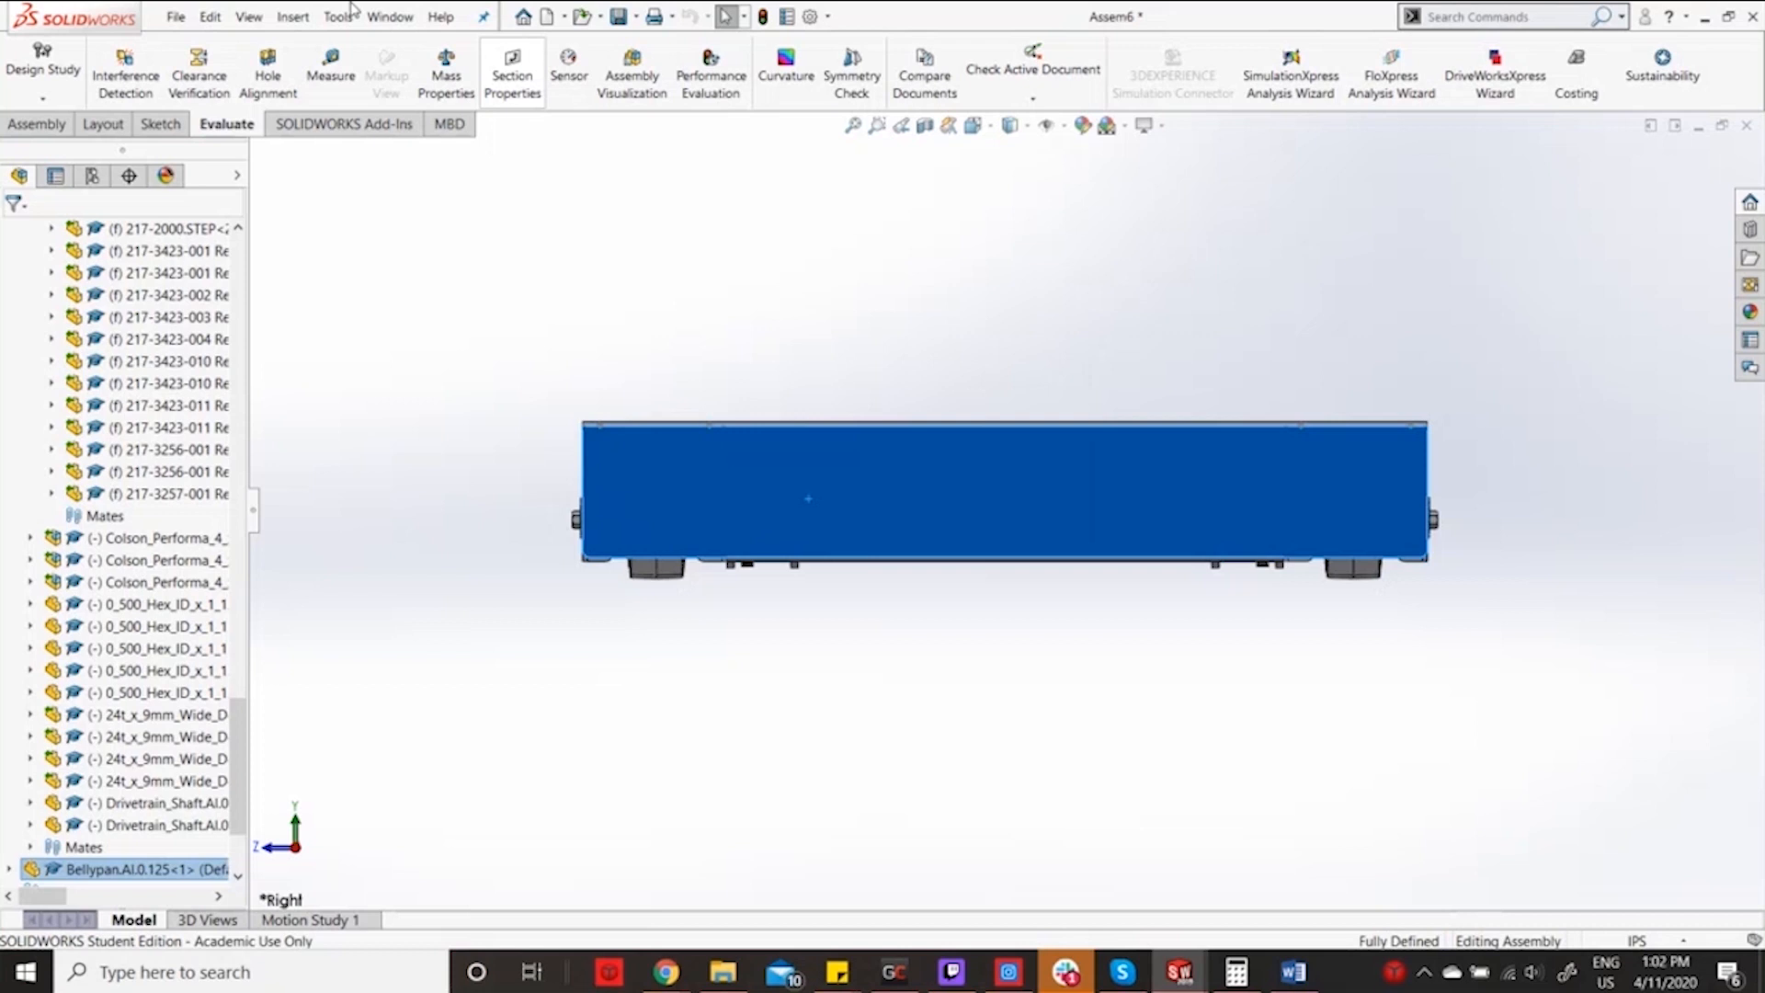
Save the assembly as Drivetrain in the Assembly folder of Sheet Metal Drivetrain.
left_click(169, 20)
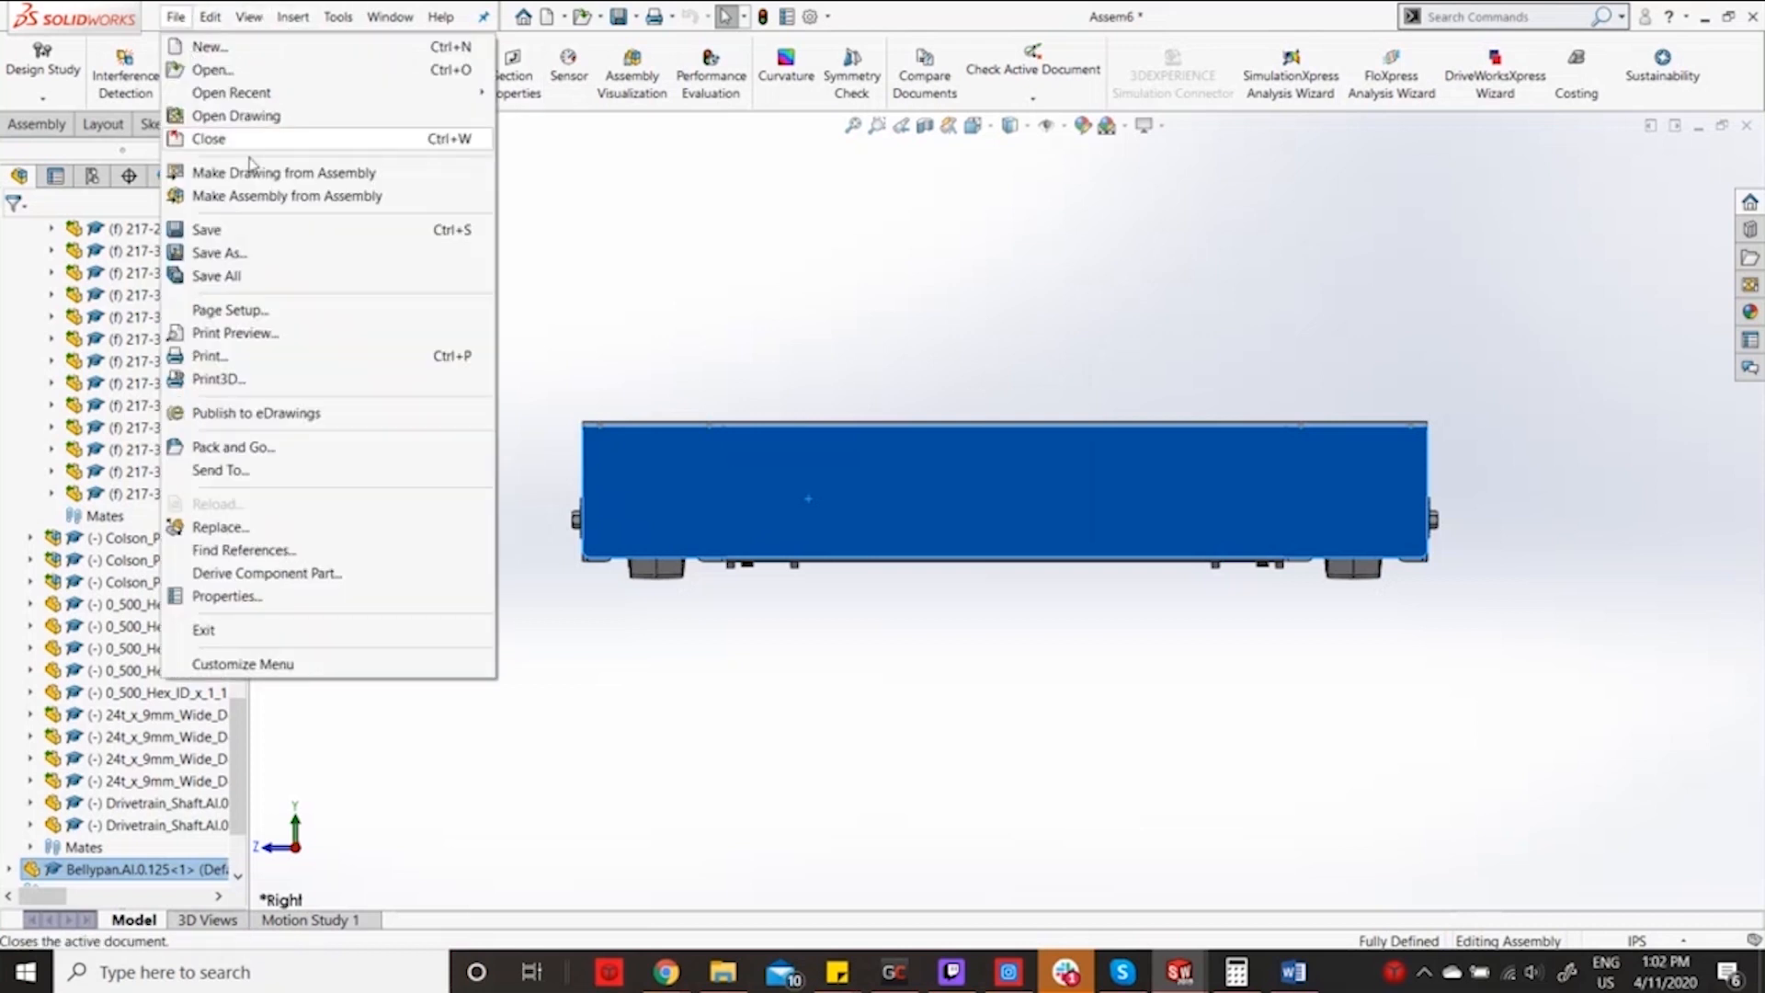
left_click(291, 261)
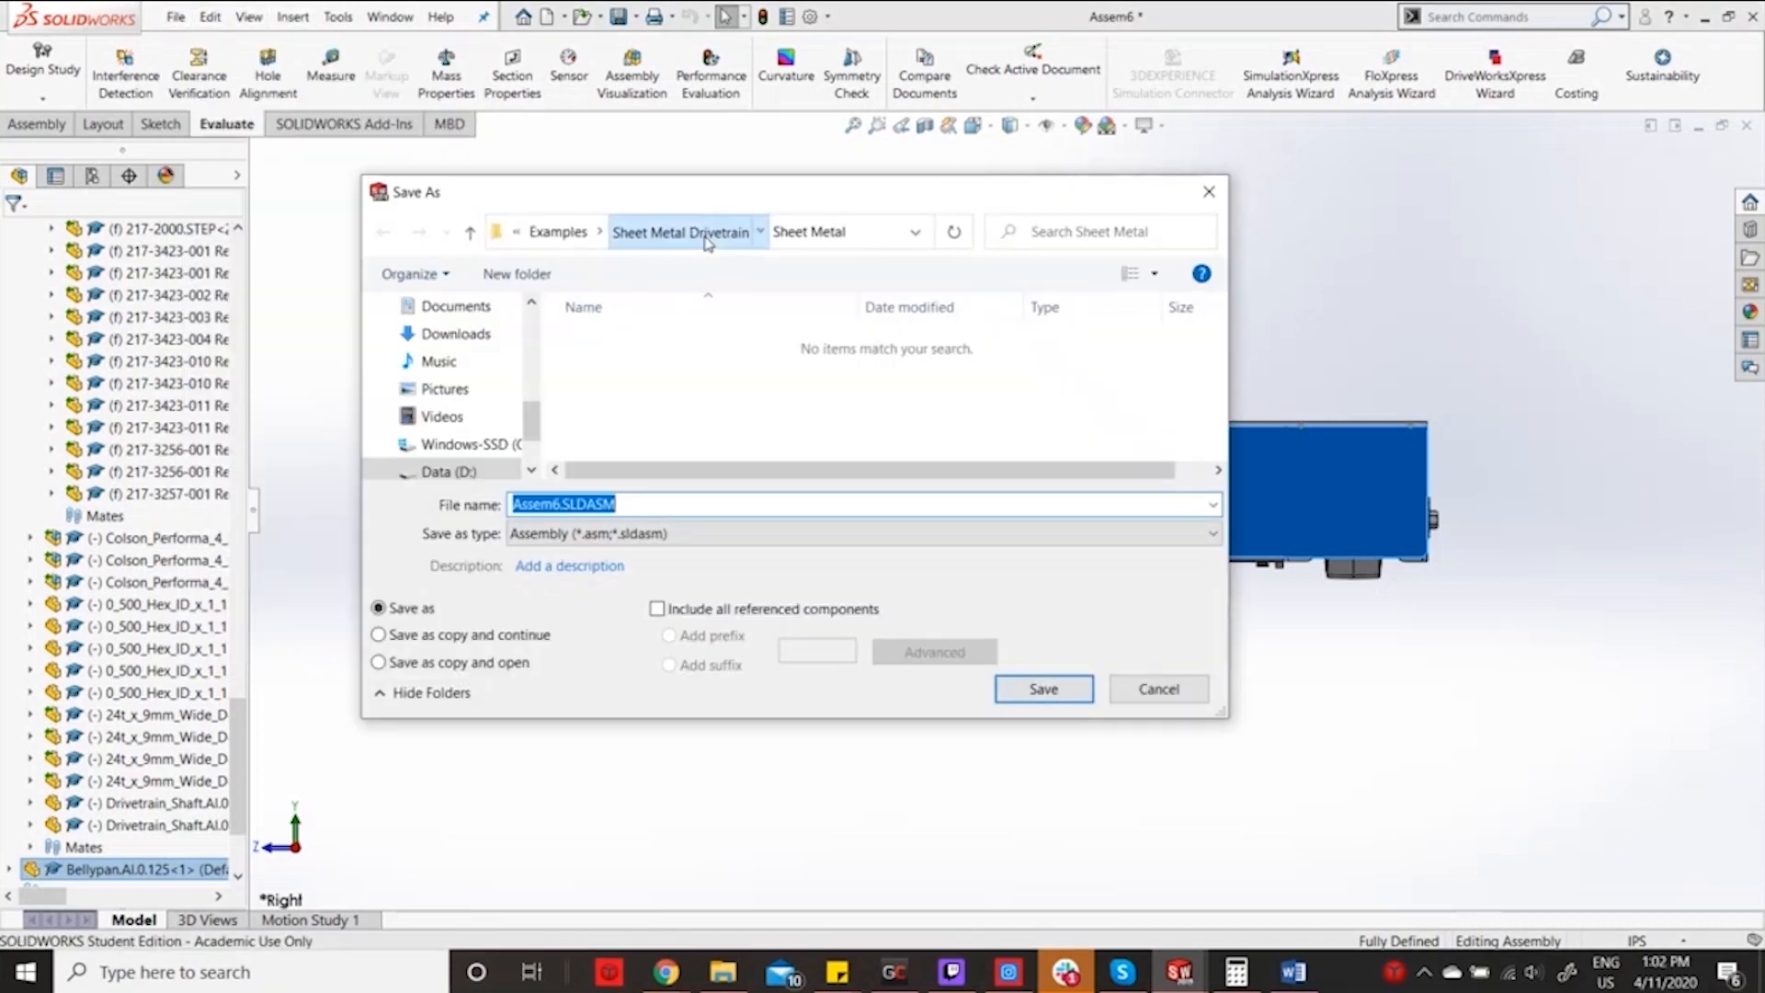
left_click(708, 231)
double_click(618, 342)
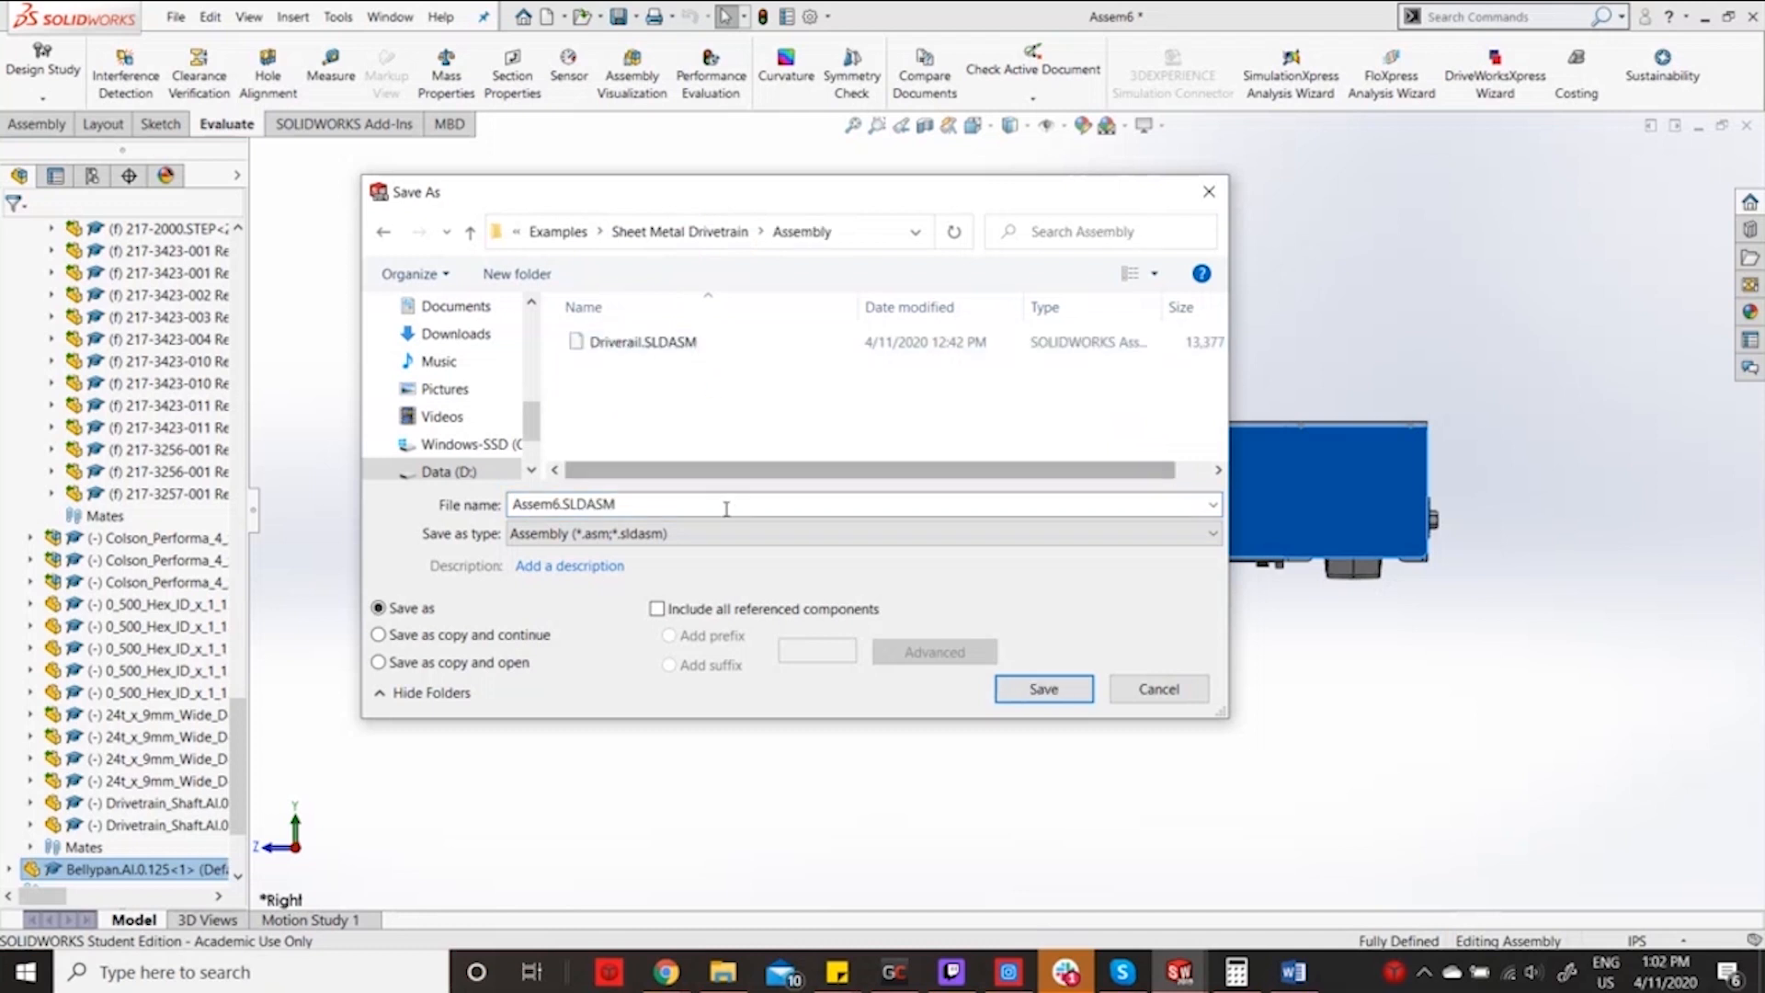
type("Driv")
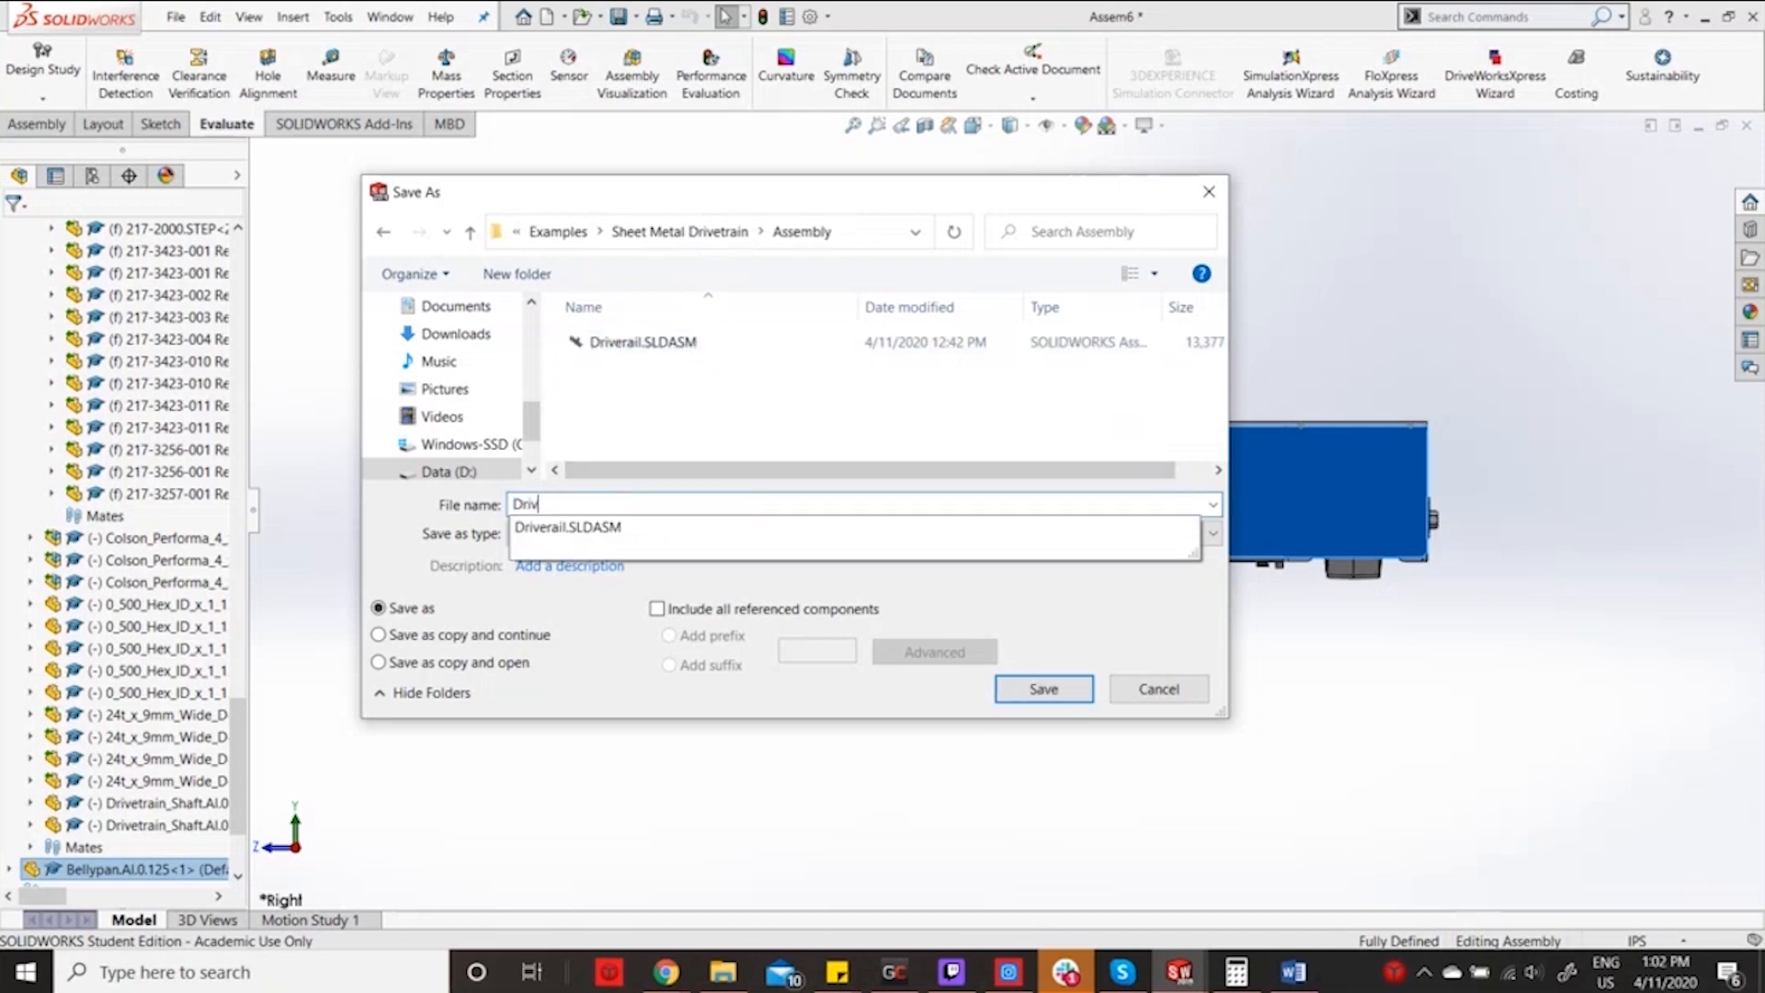
type("etrain")
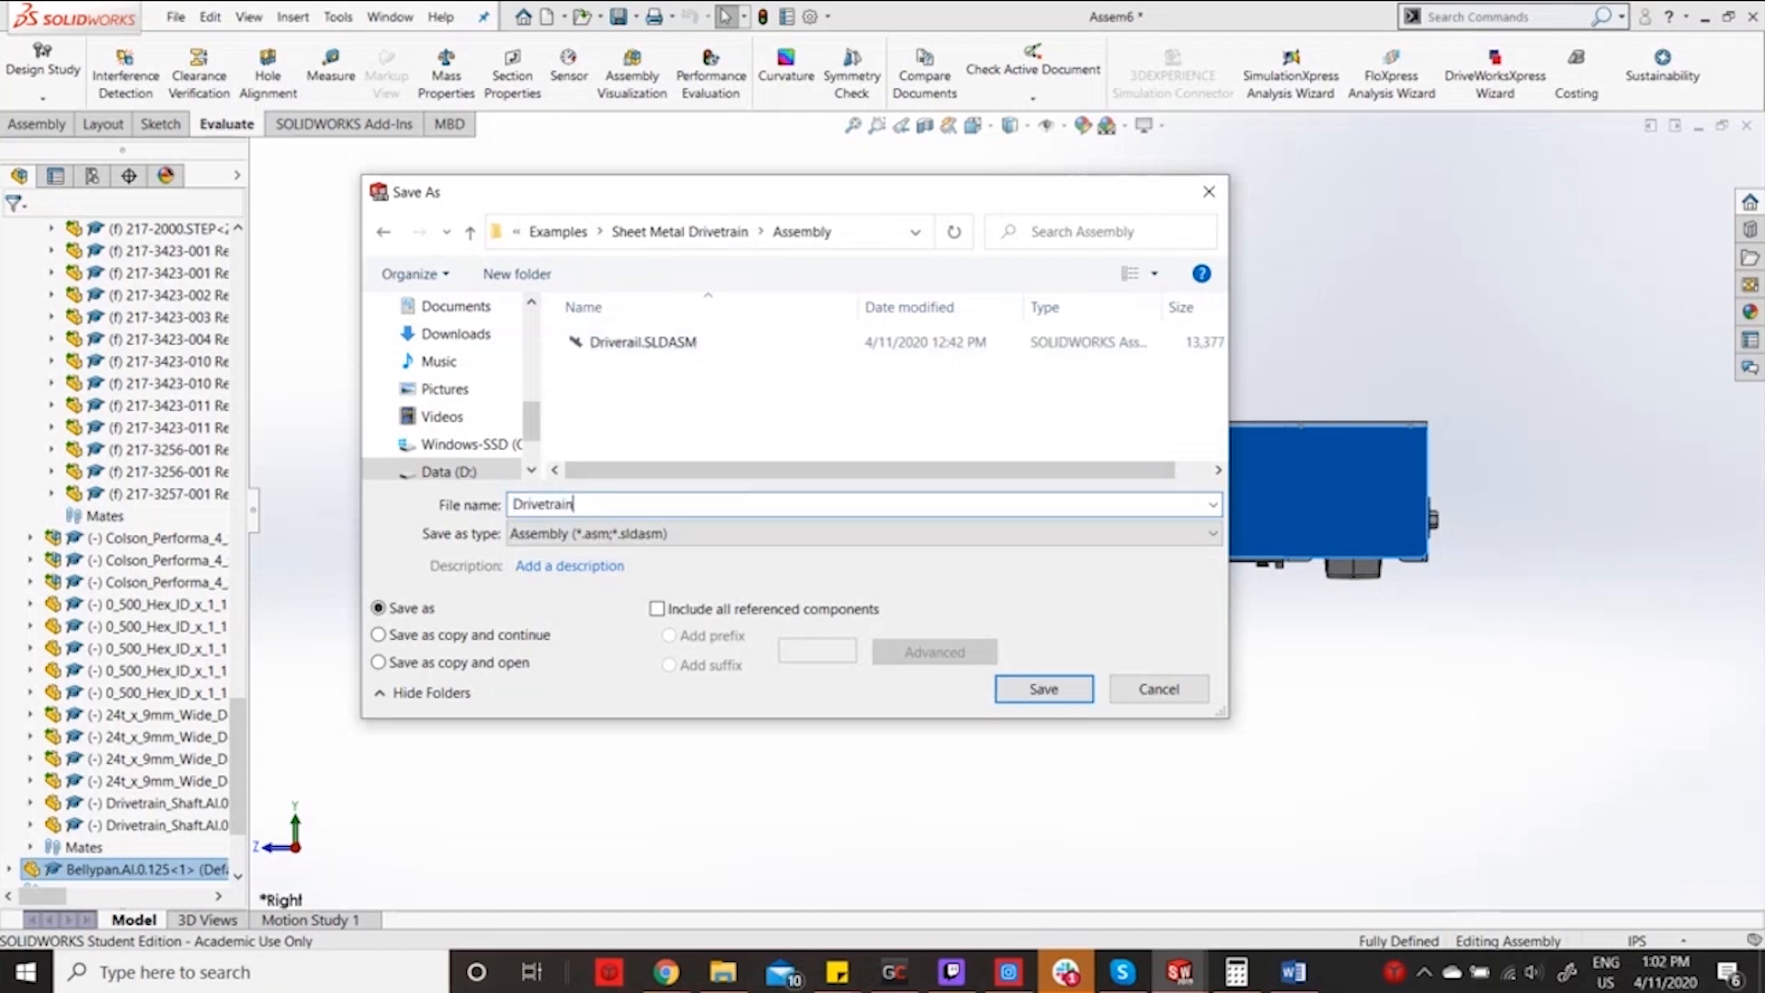
key("Return")
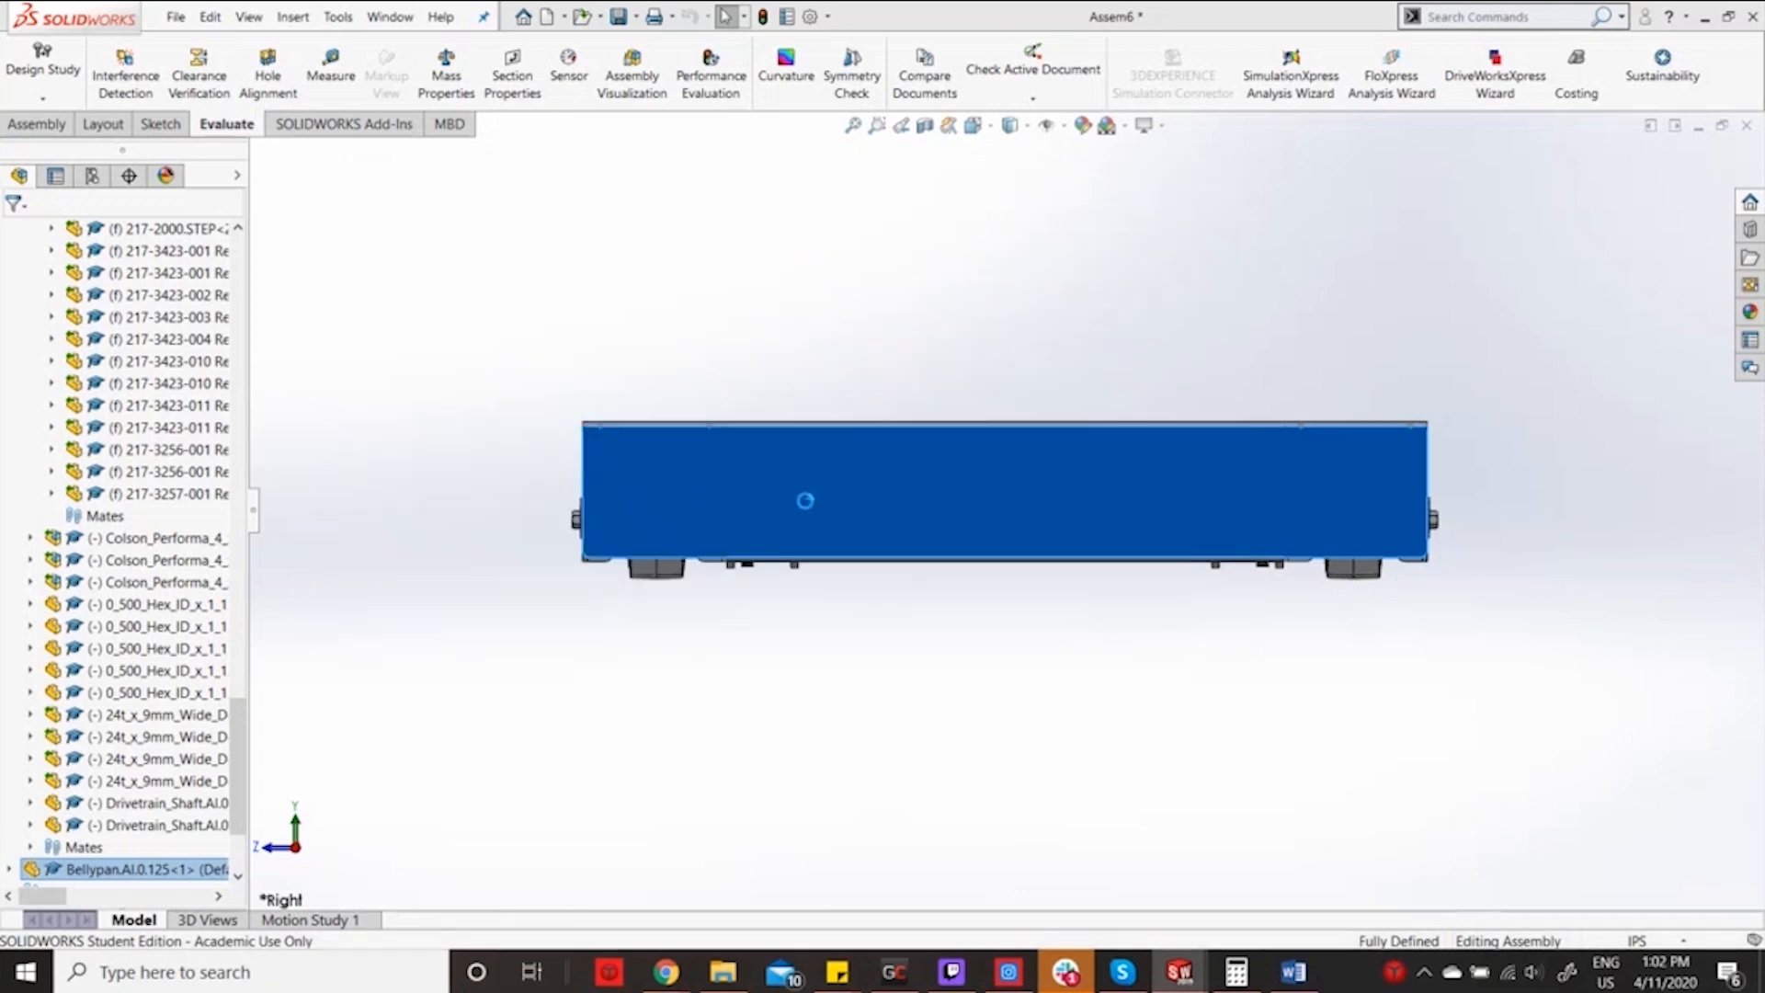
Edit the belly pan part in the assembly and start a sketch on the inner face of its Edge-Flange1.
right_click(863, 528)
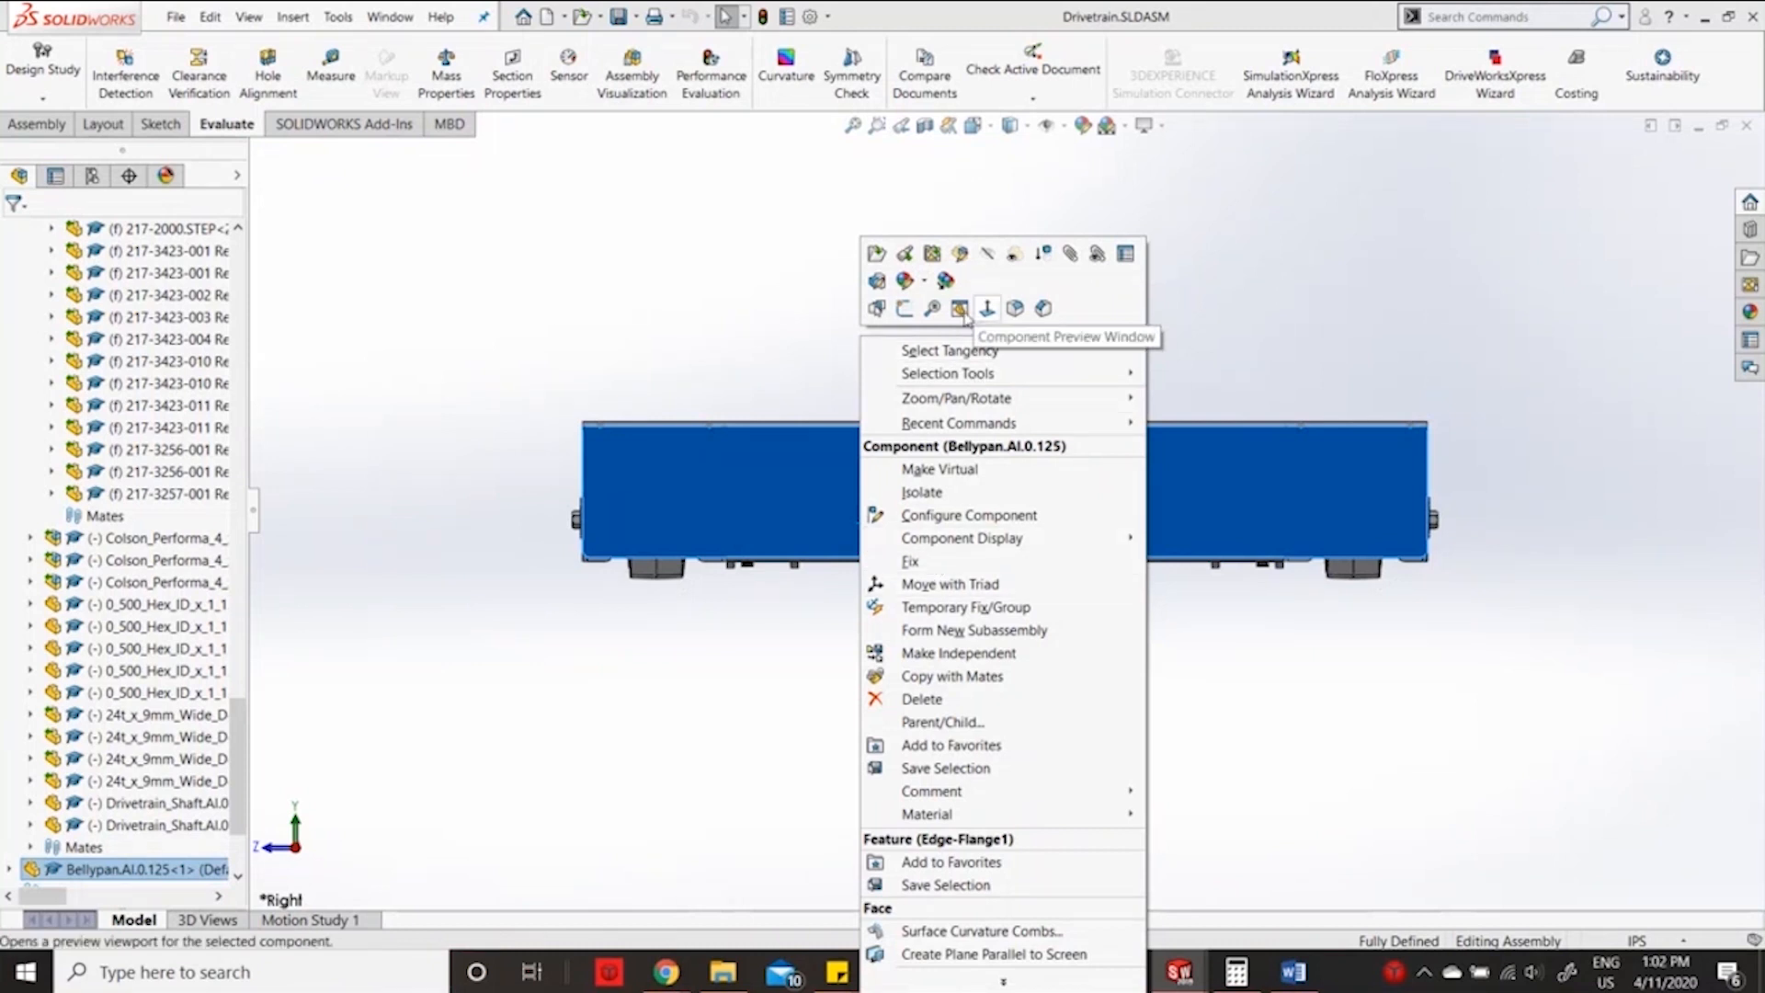
left_click(961, 253)
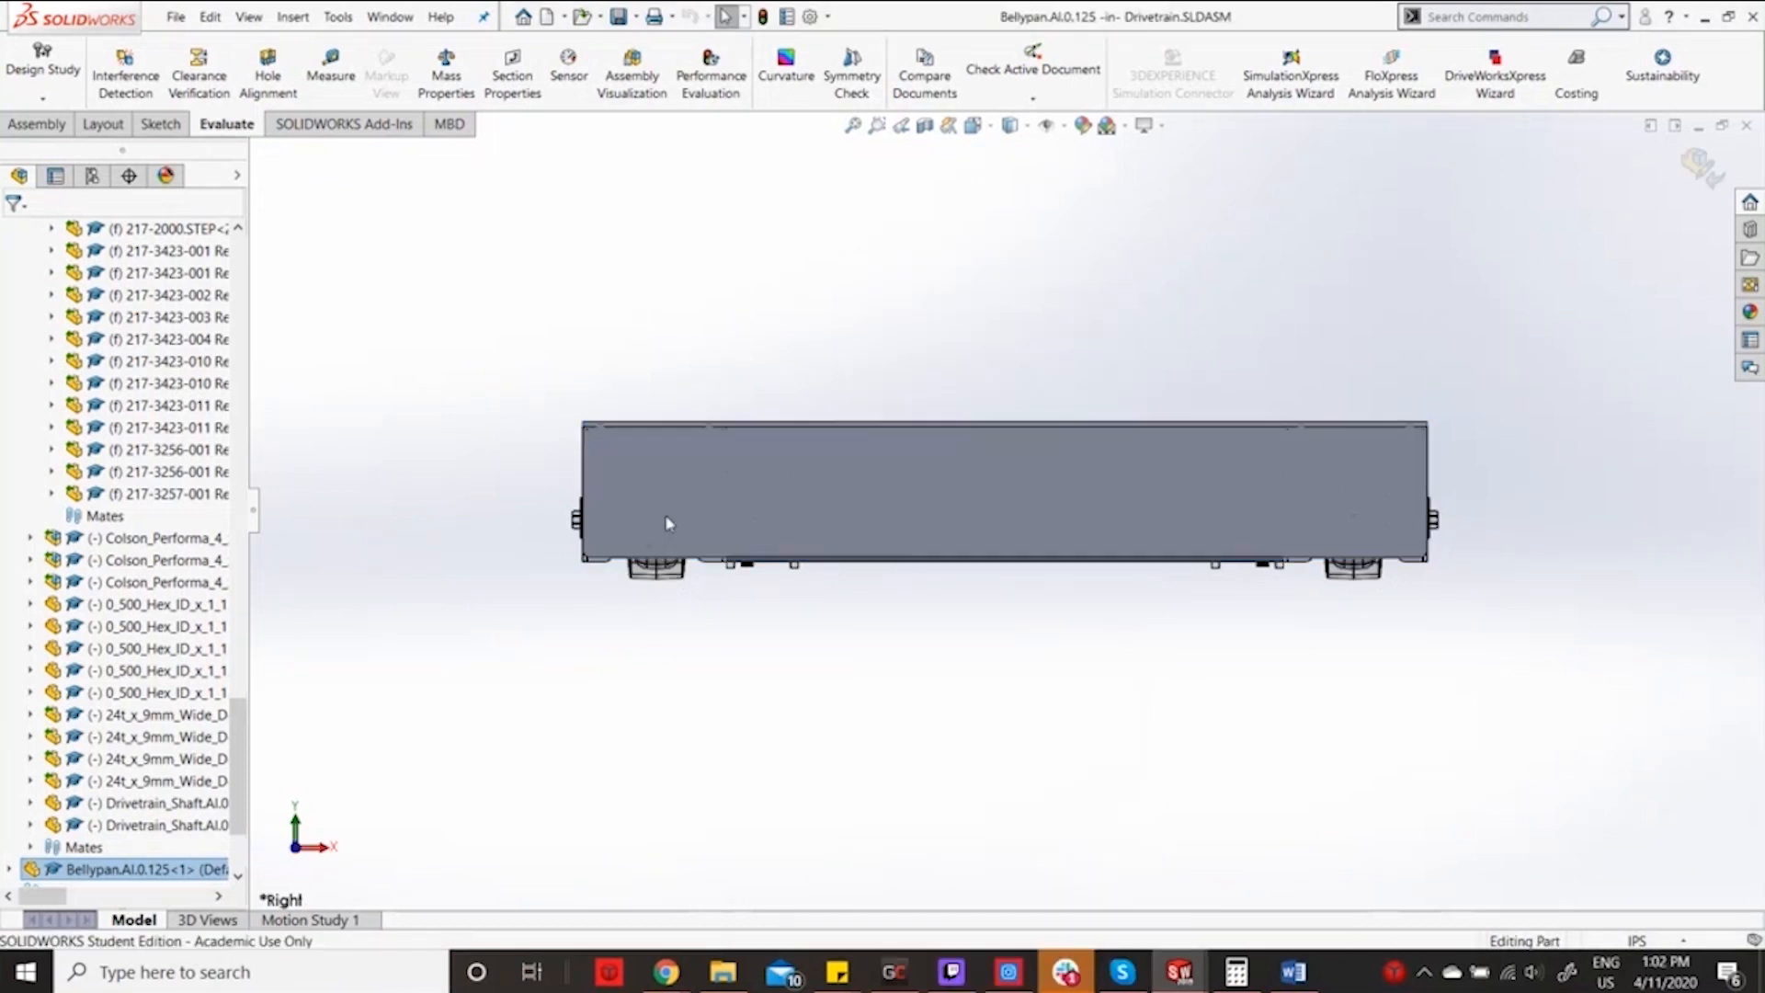
scroll(708, 535, "down", 5)
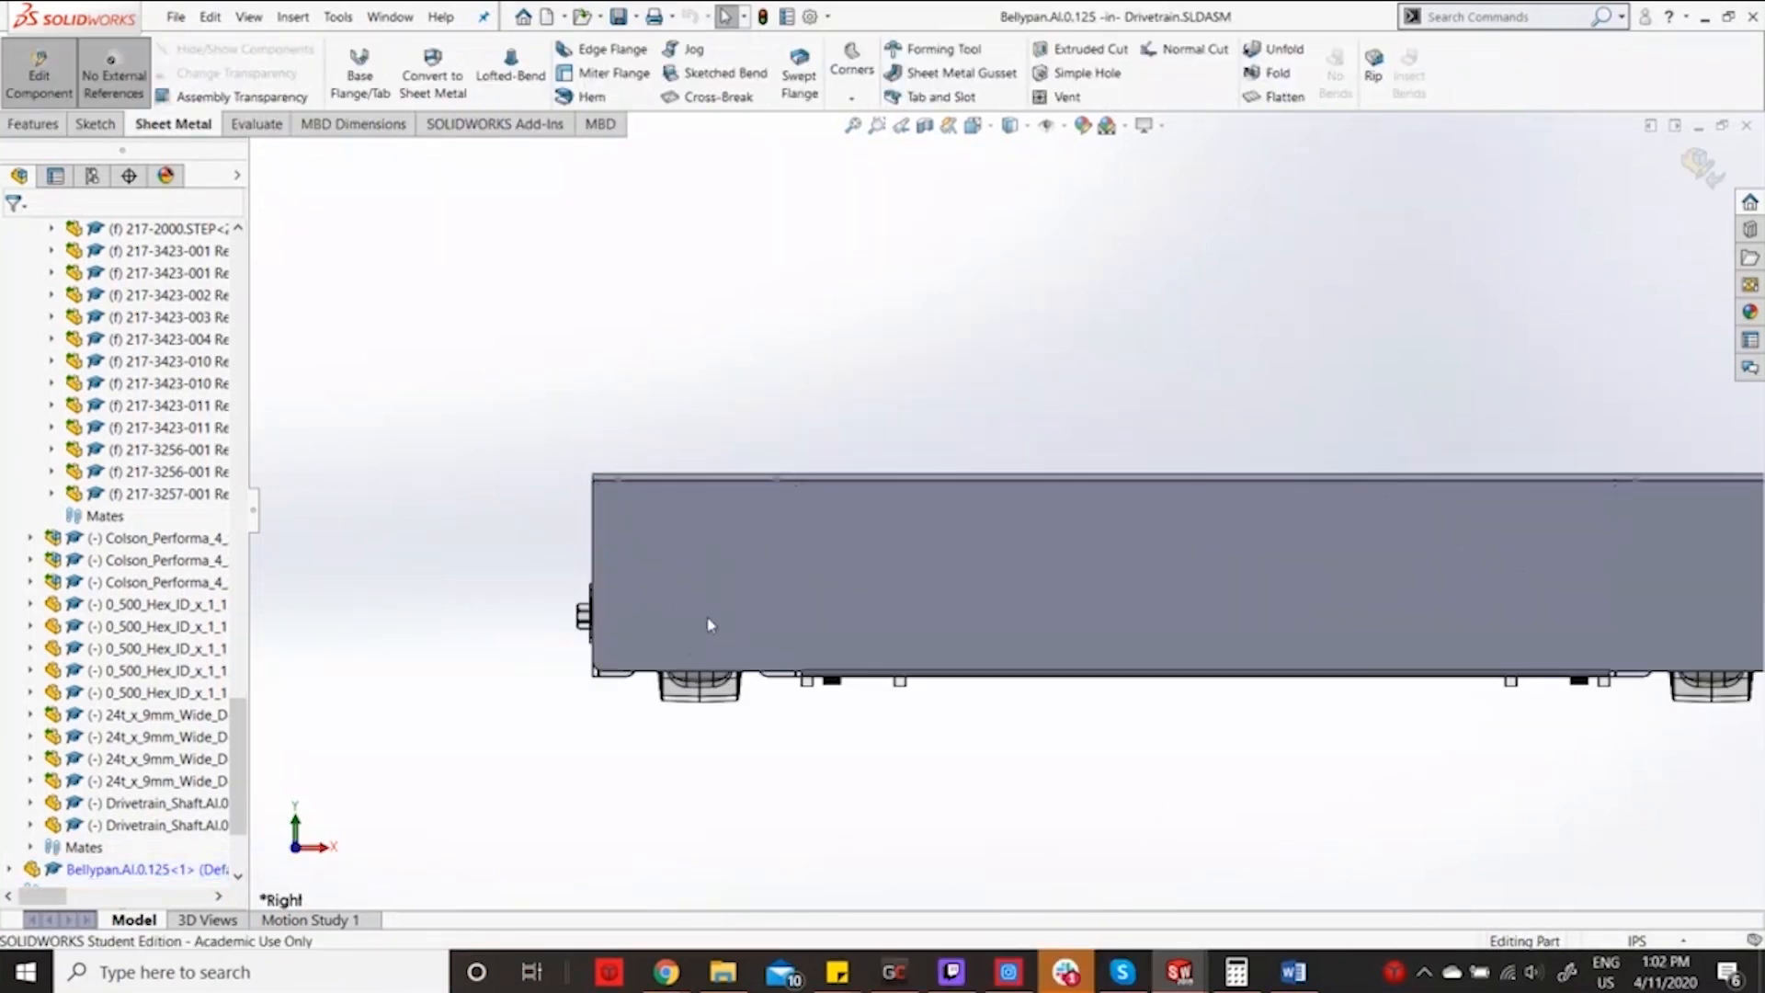
middle_click_drag(726, 644, 1078, 868)
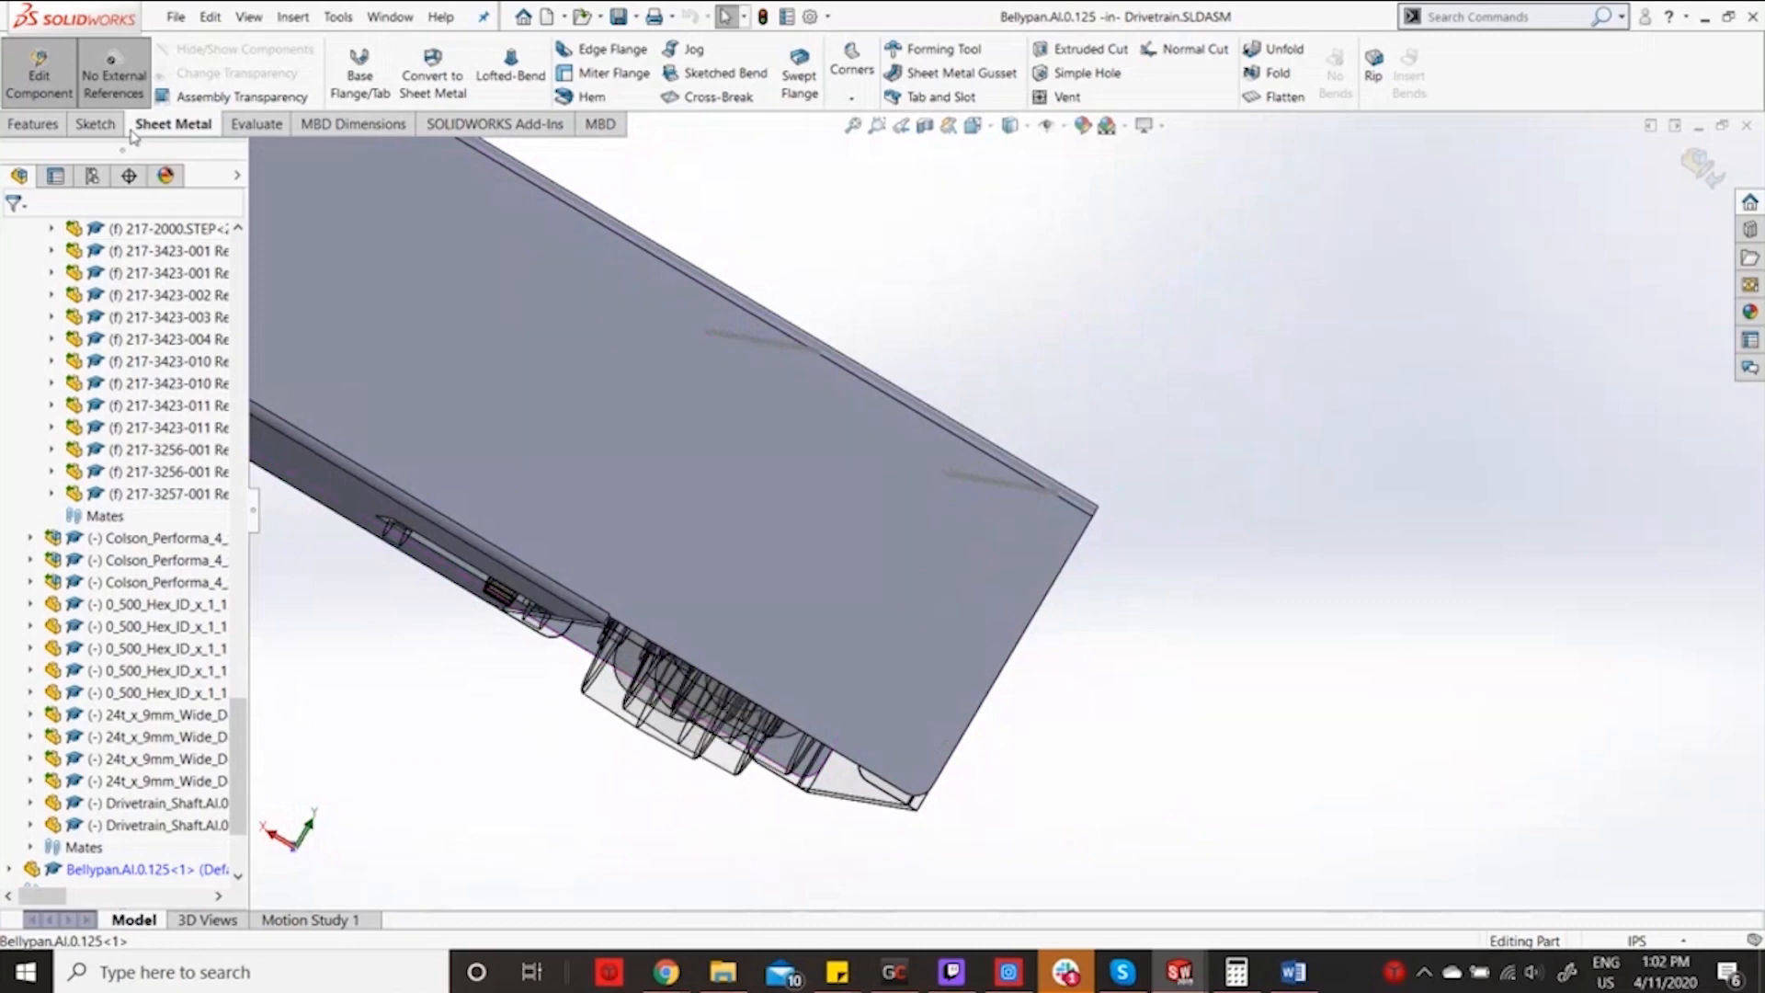
left_click(101, 122)
middle_click(1090, 516)
mouse_move(1044, 556)
middle_mouse_down()
mouse_move(984, 587)
mouse_move(1355, 490)
mouse_move(1457, 374)
mouse_move(1569, 346)
middle_mouse_up()
scroll(1570, 345, "down", 6)
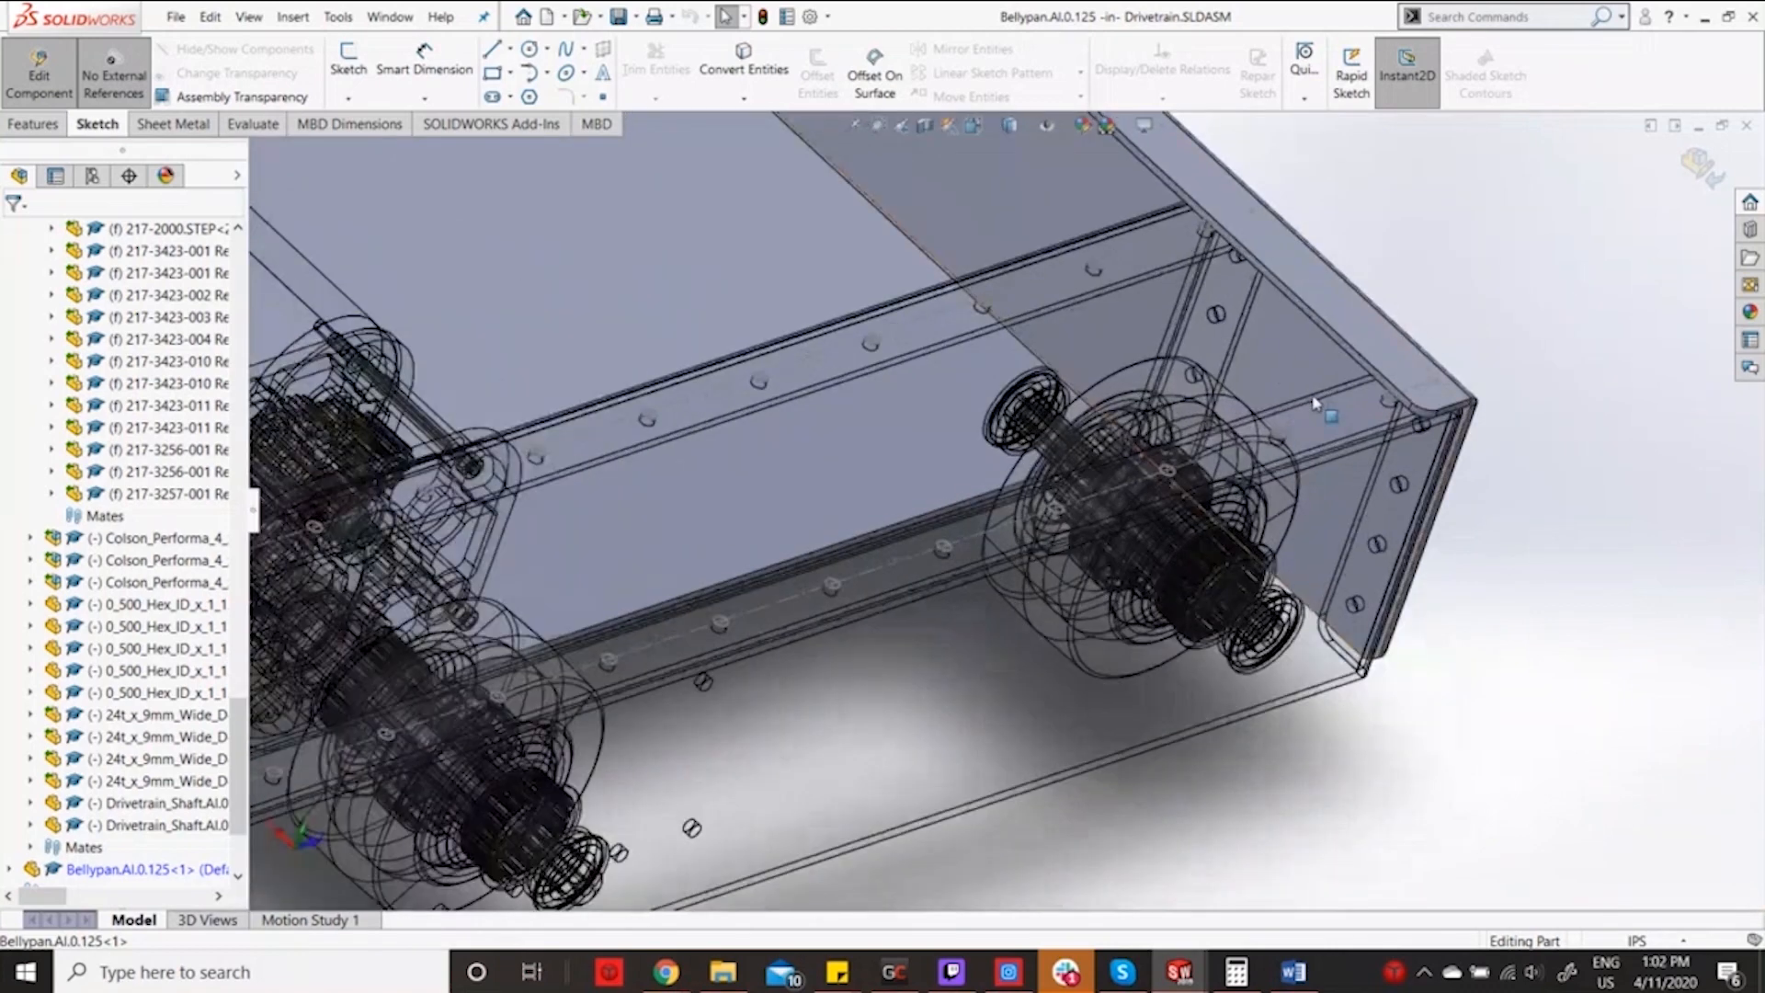
left_click(1291, 383)
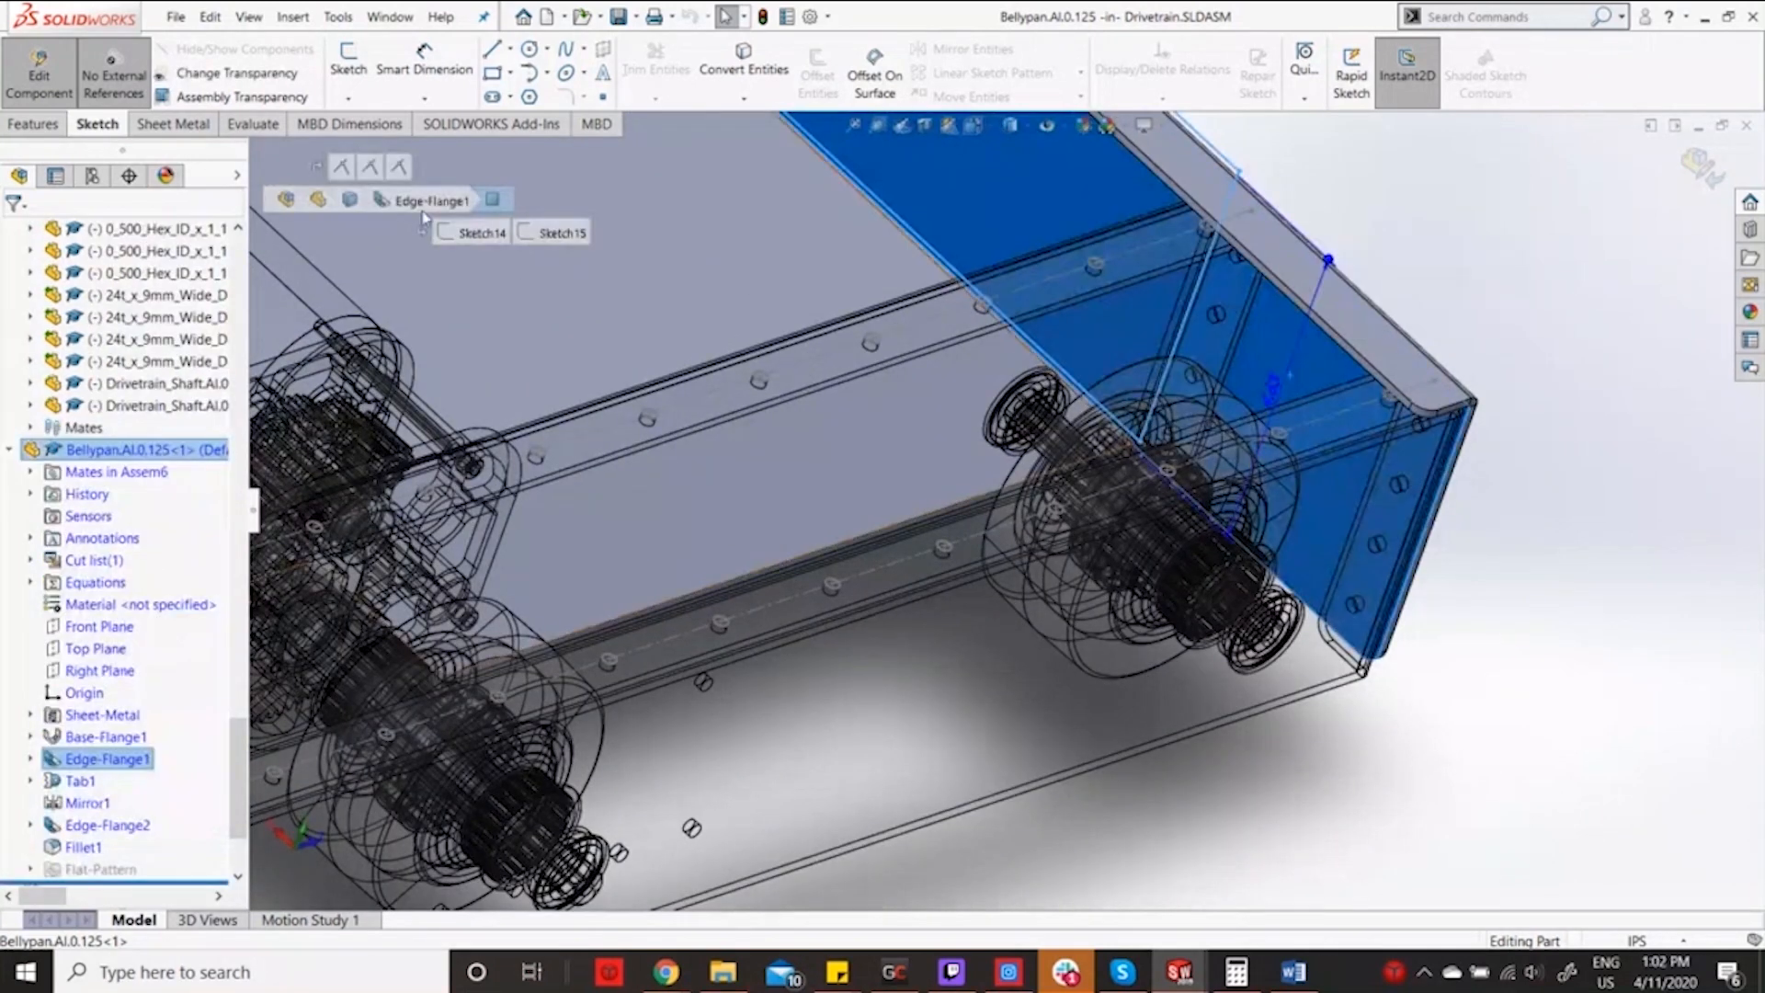
left_click(349, 62)
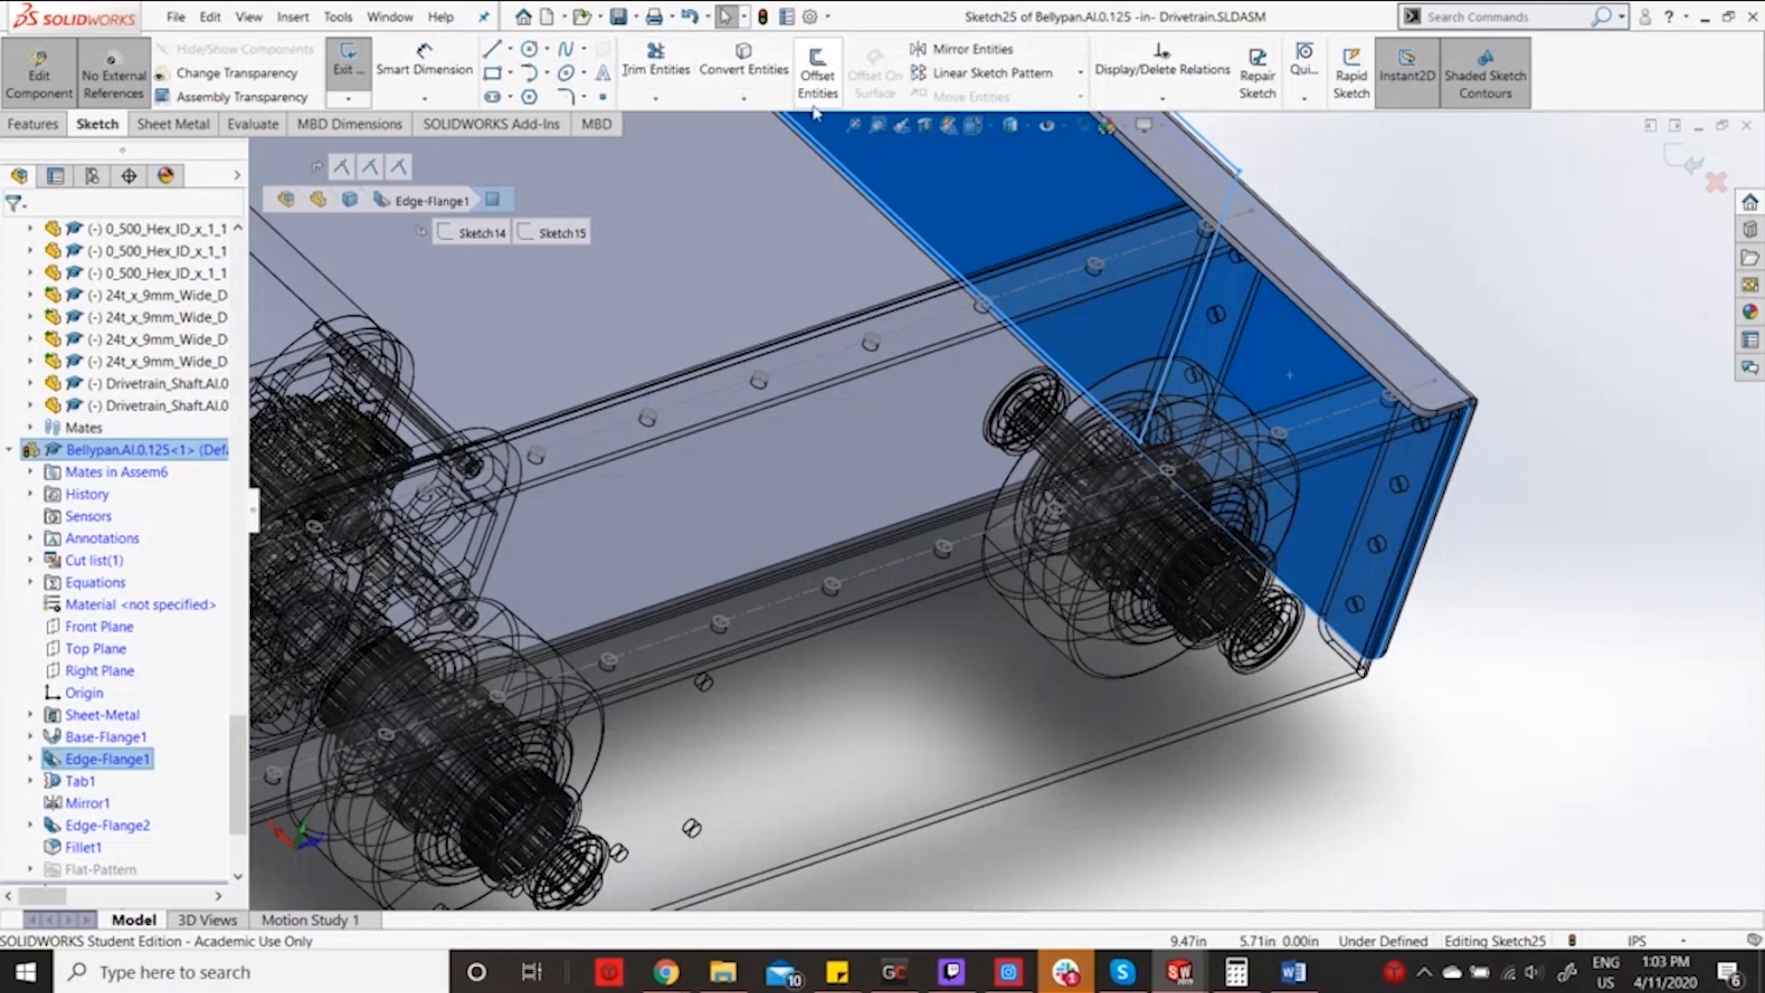
Sketch a circle of about 0.098 in radius on the flange face, concentric with the lowest hole at the outer rail's end.
left_click(754, 101)
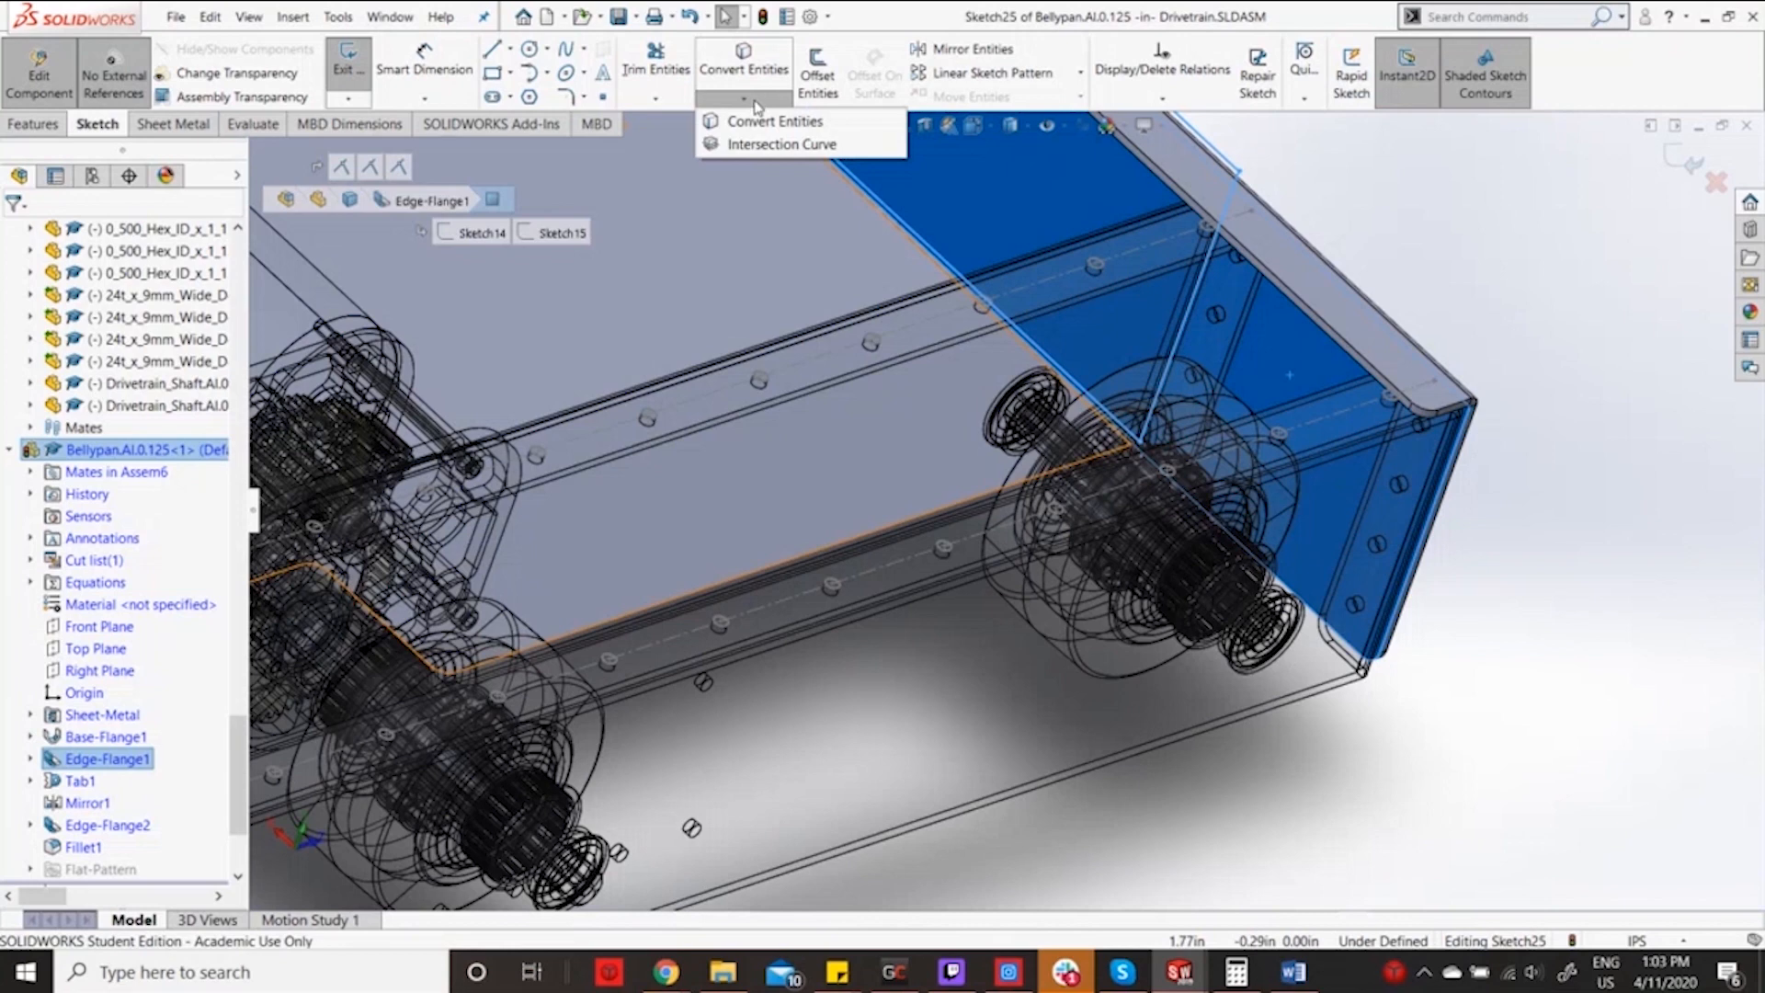
left_click(545, 50)
left_click(561, 73)
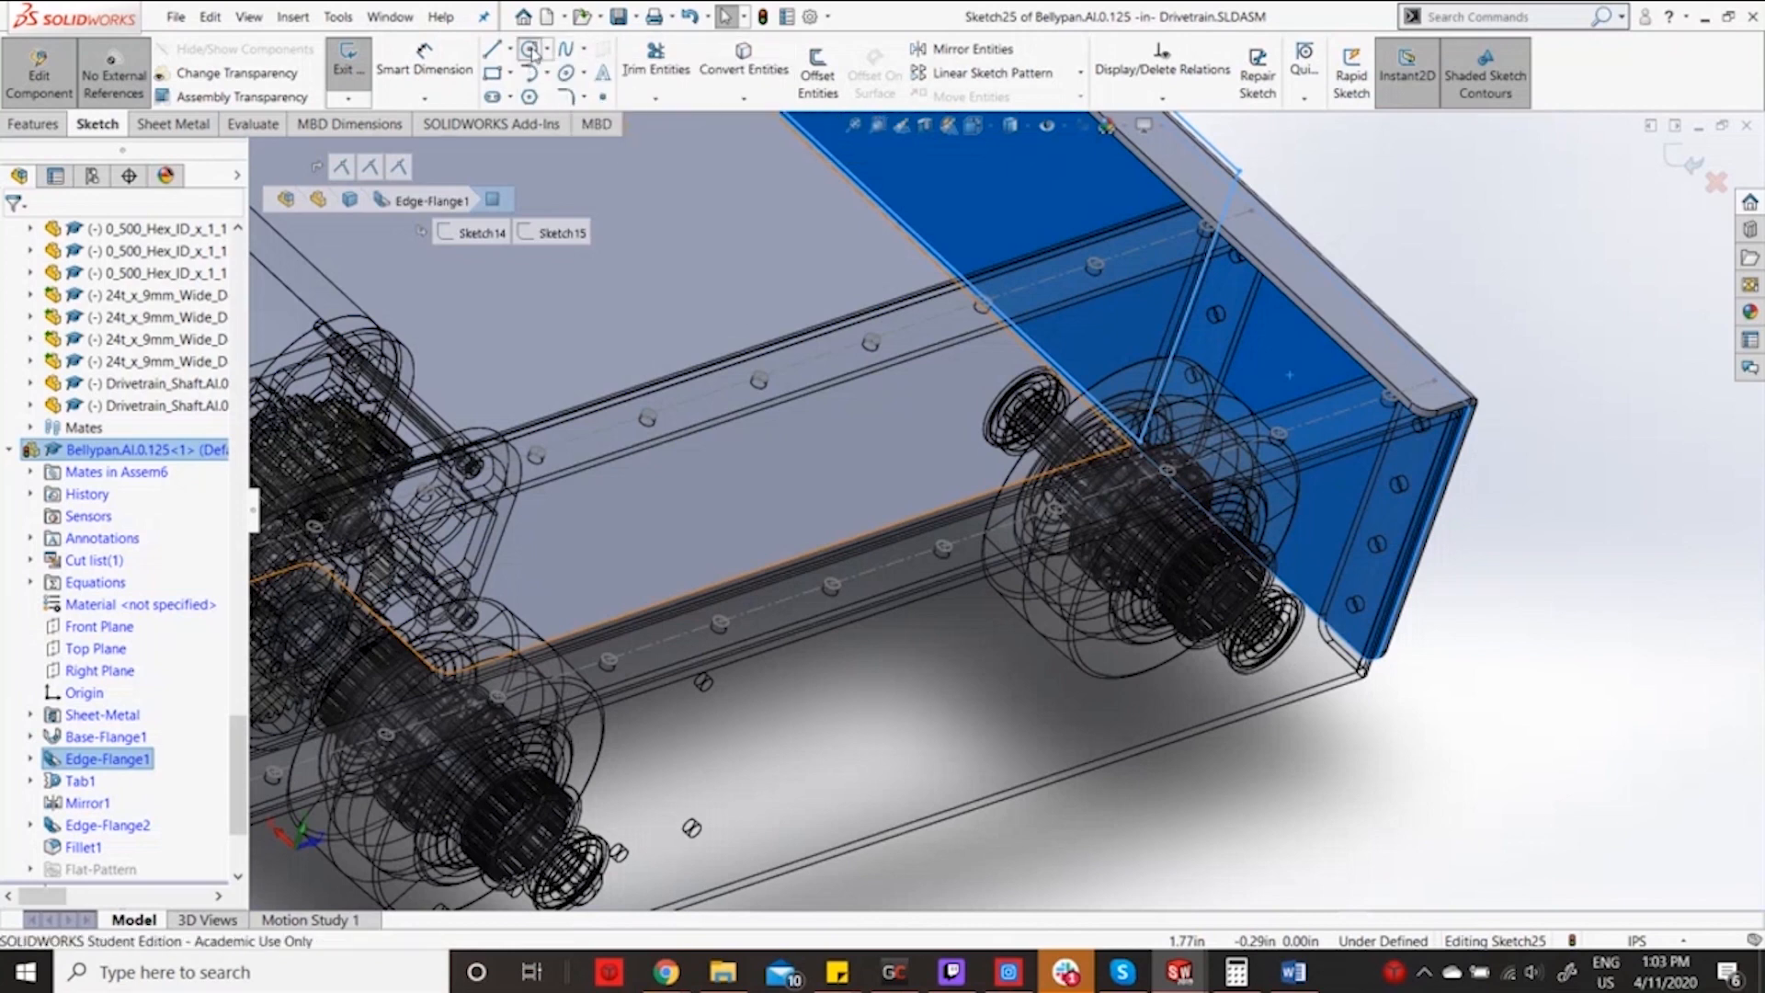
scroll(1384, 480, "down", 6)
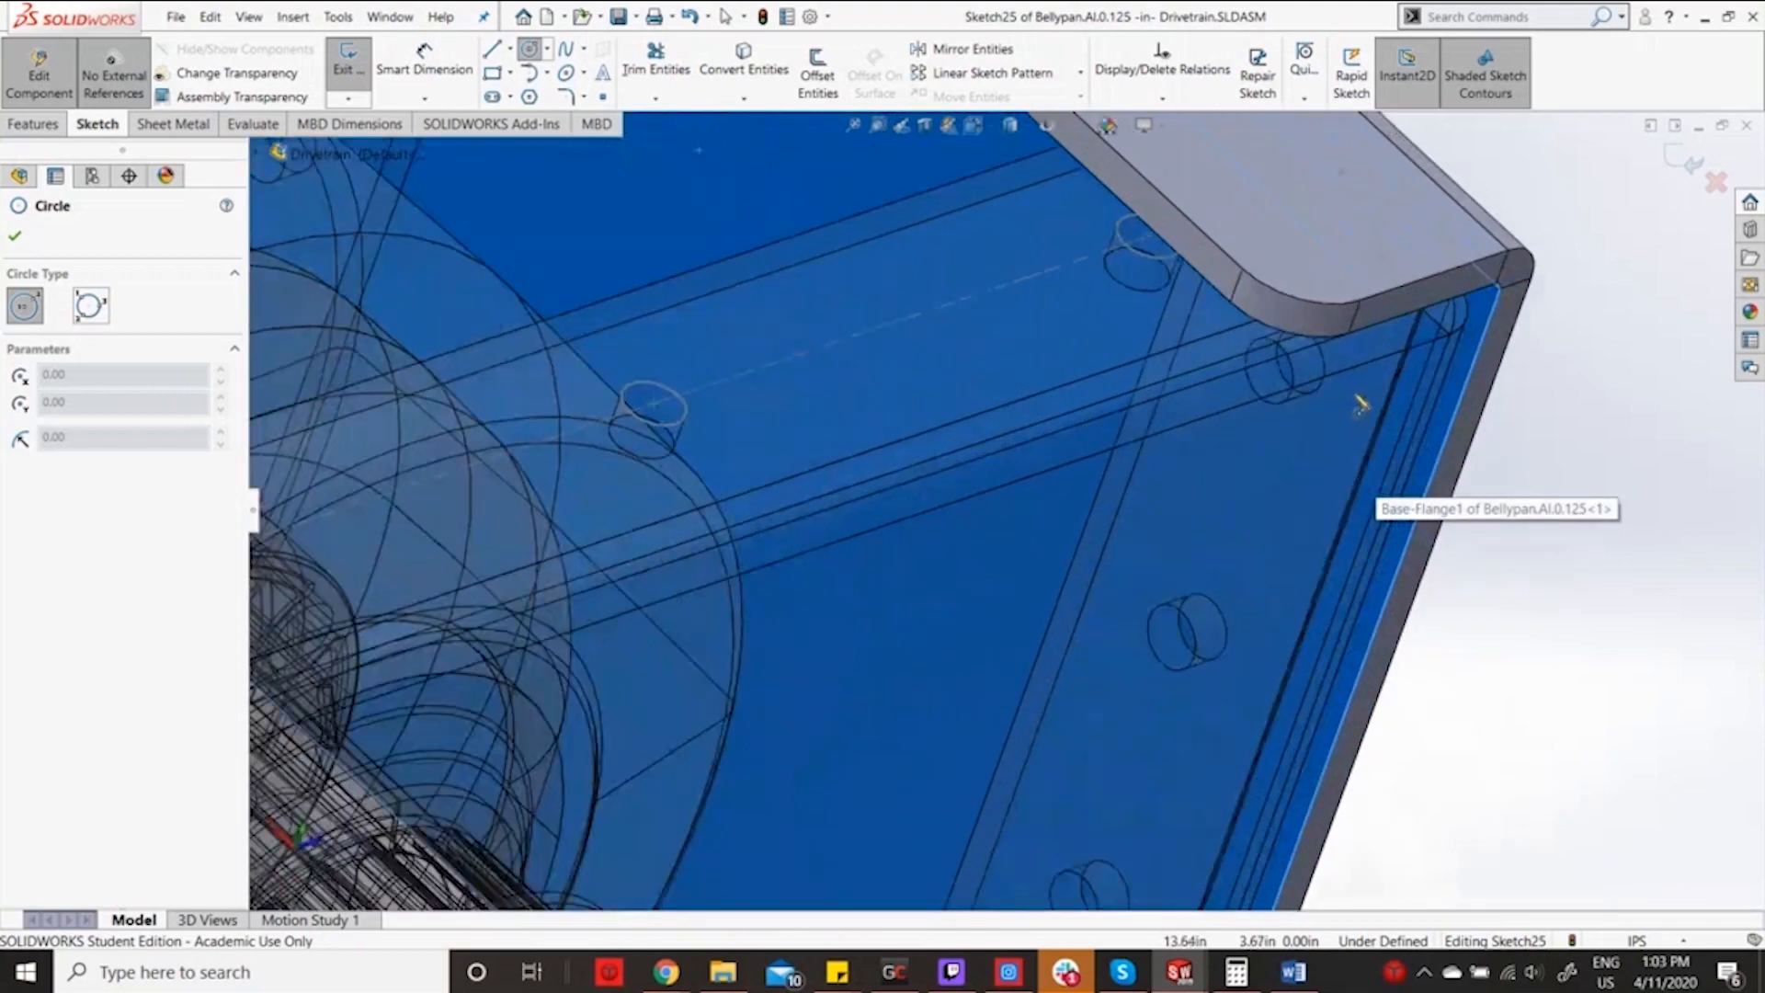
mouse_move(1361, 404)
middle_mouse_down()
mouse_move(1410, 359)
mouse_move(1421, 415)
mouse_move(1451, 355)
mouse_move(1425, 317)
middle_mouse_up()
scroll(1312, 382, "down", 8)
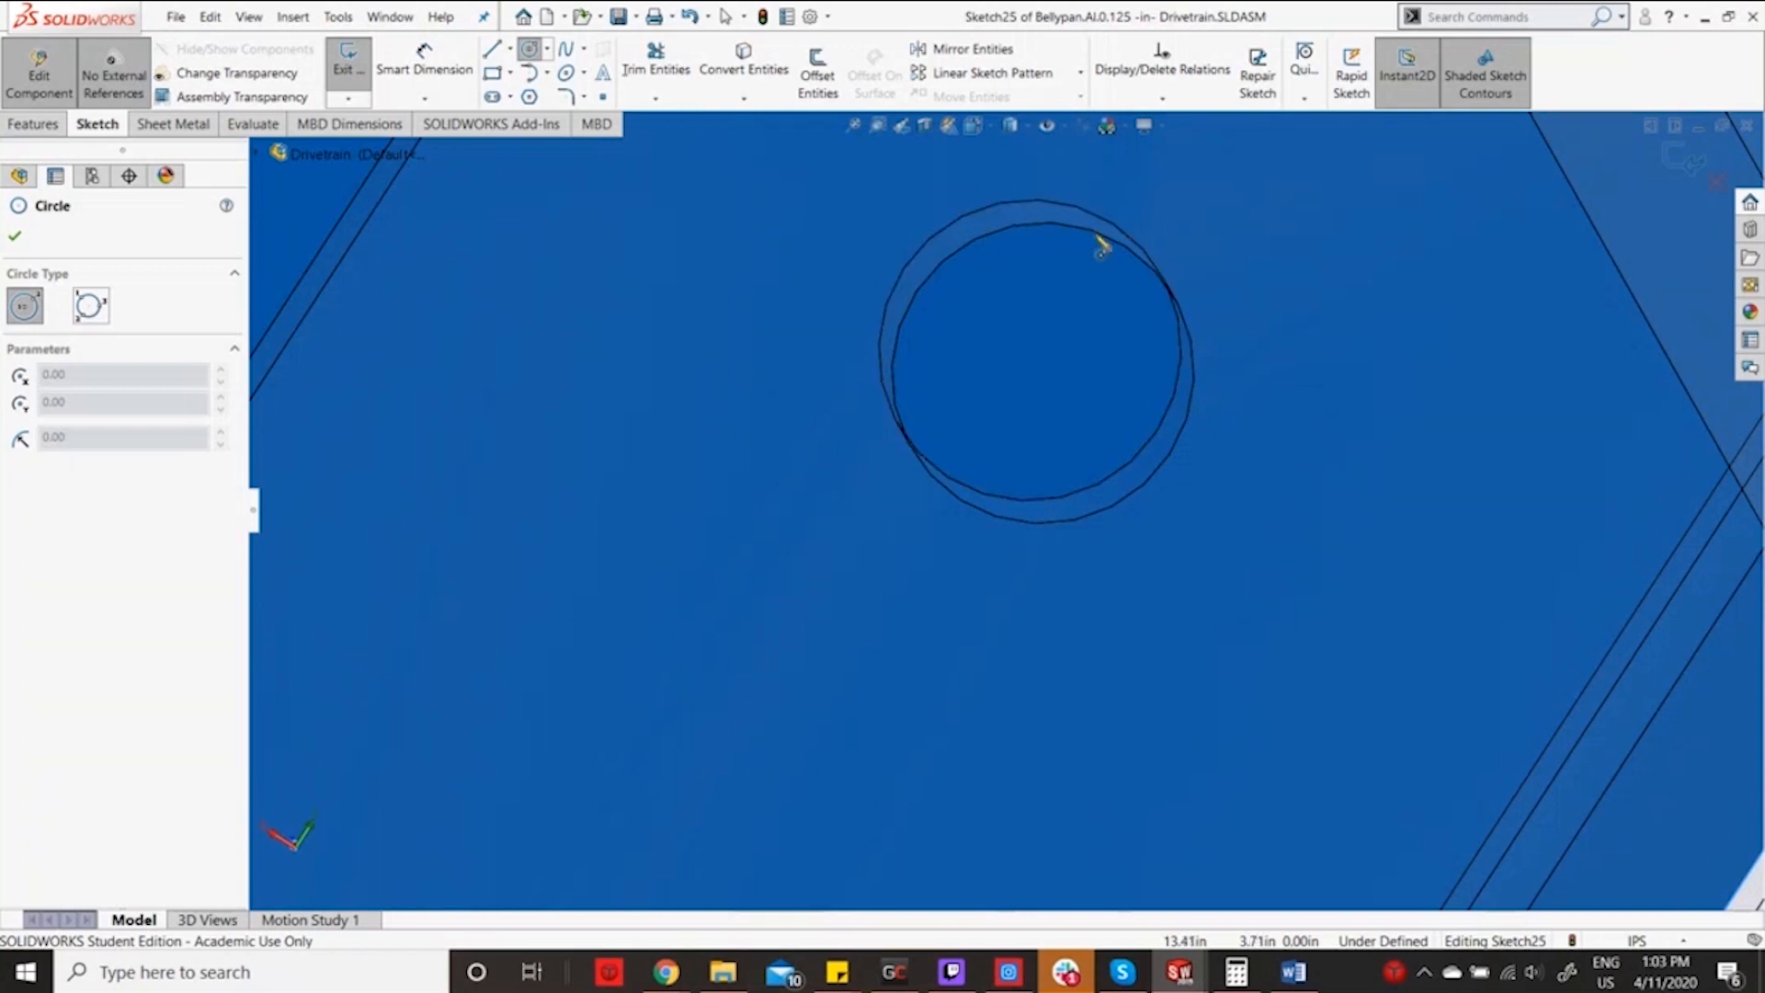
scroll(1084, 576, "up", 4)
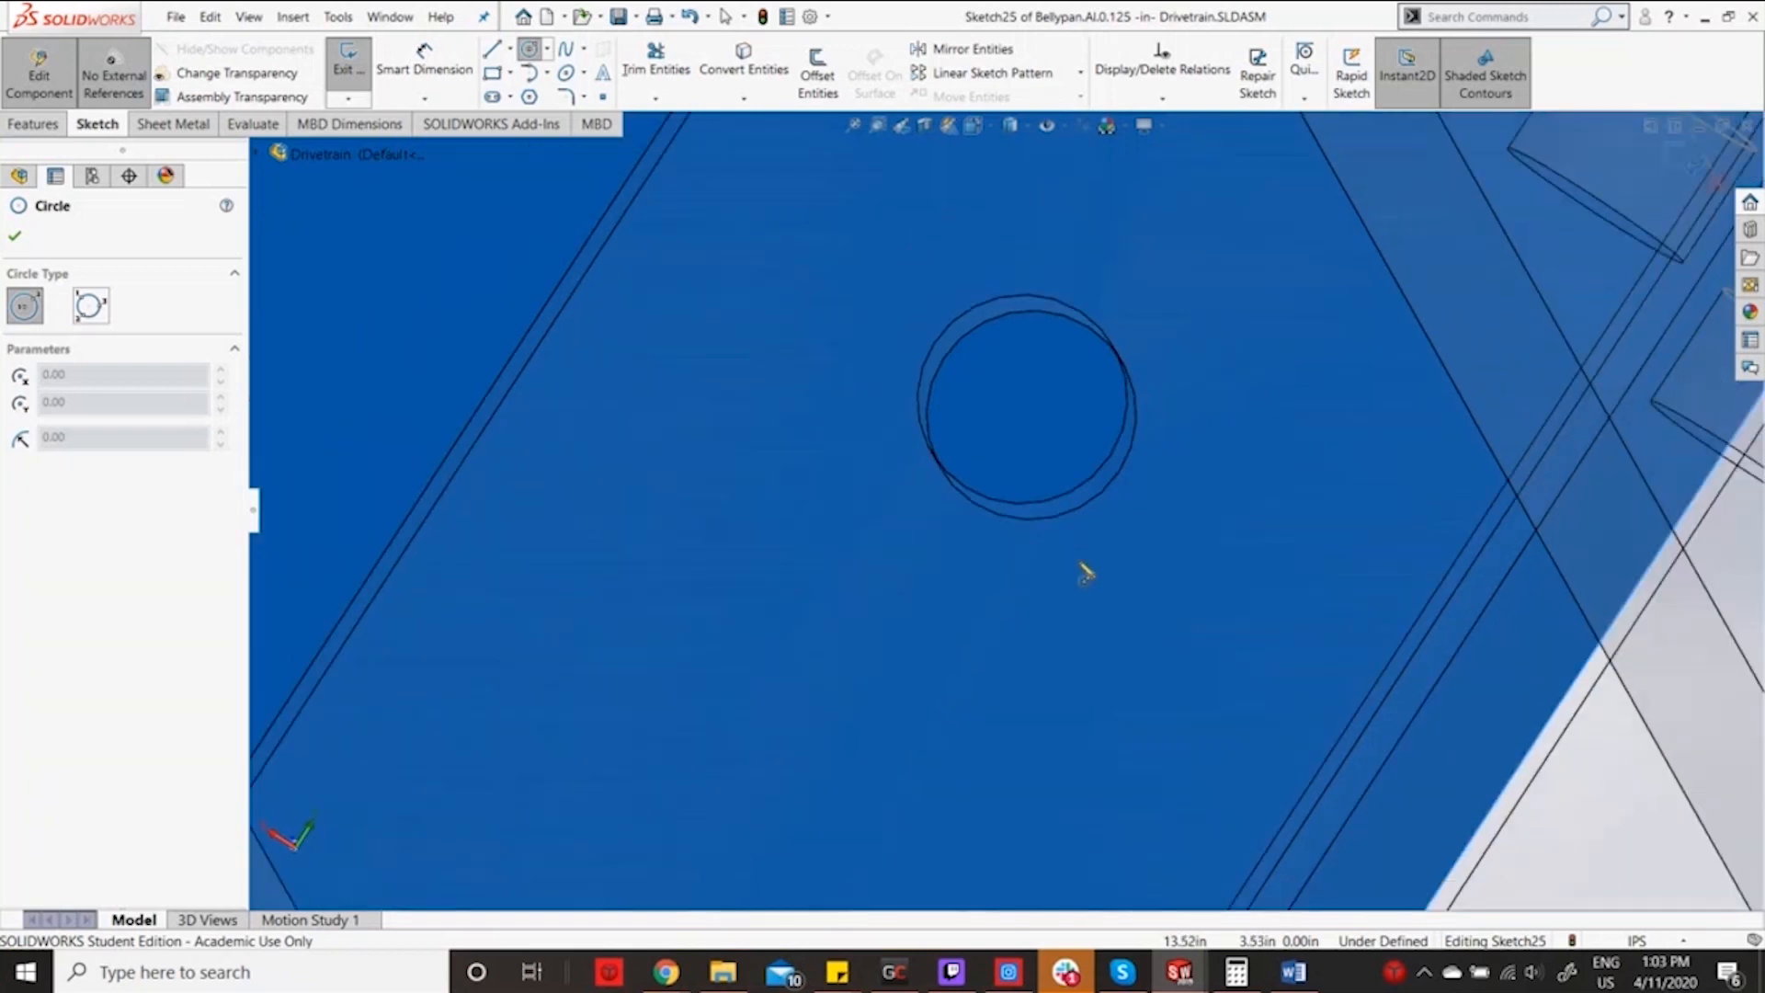
middle_click_drag(1084, 575, 820, 772)
scroll(906, 872, "down", 6)
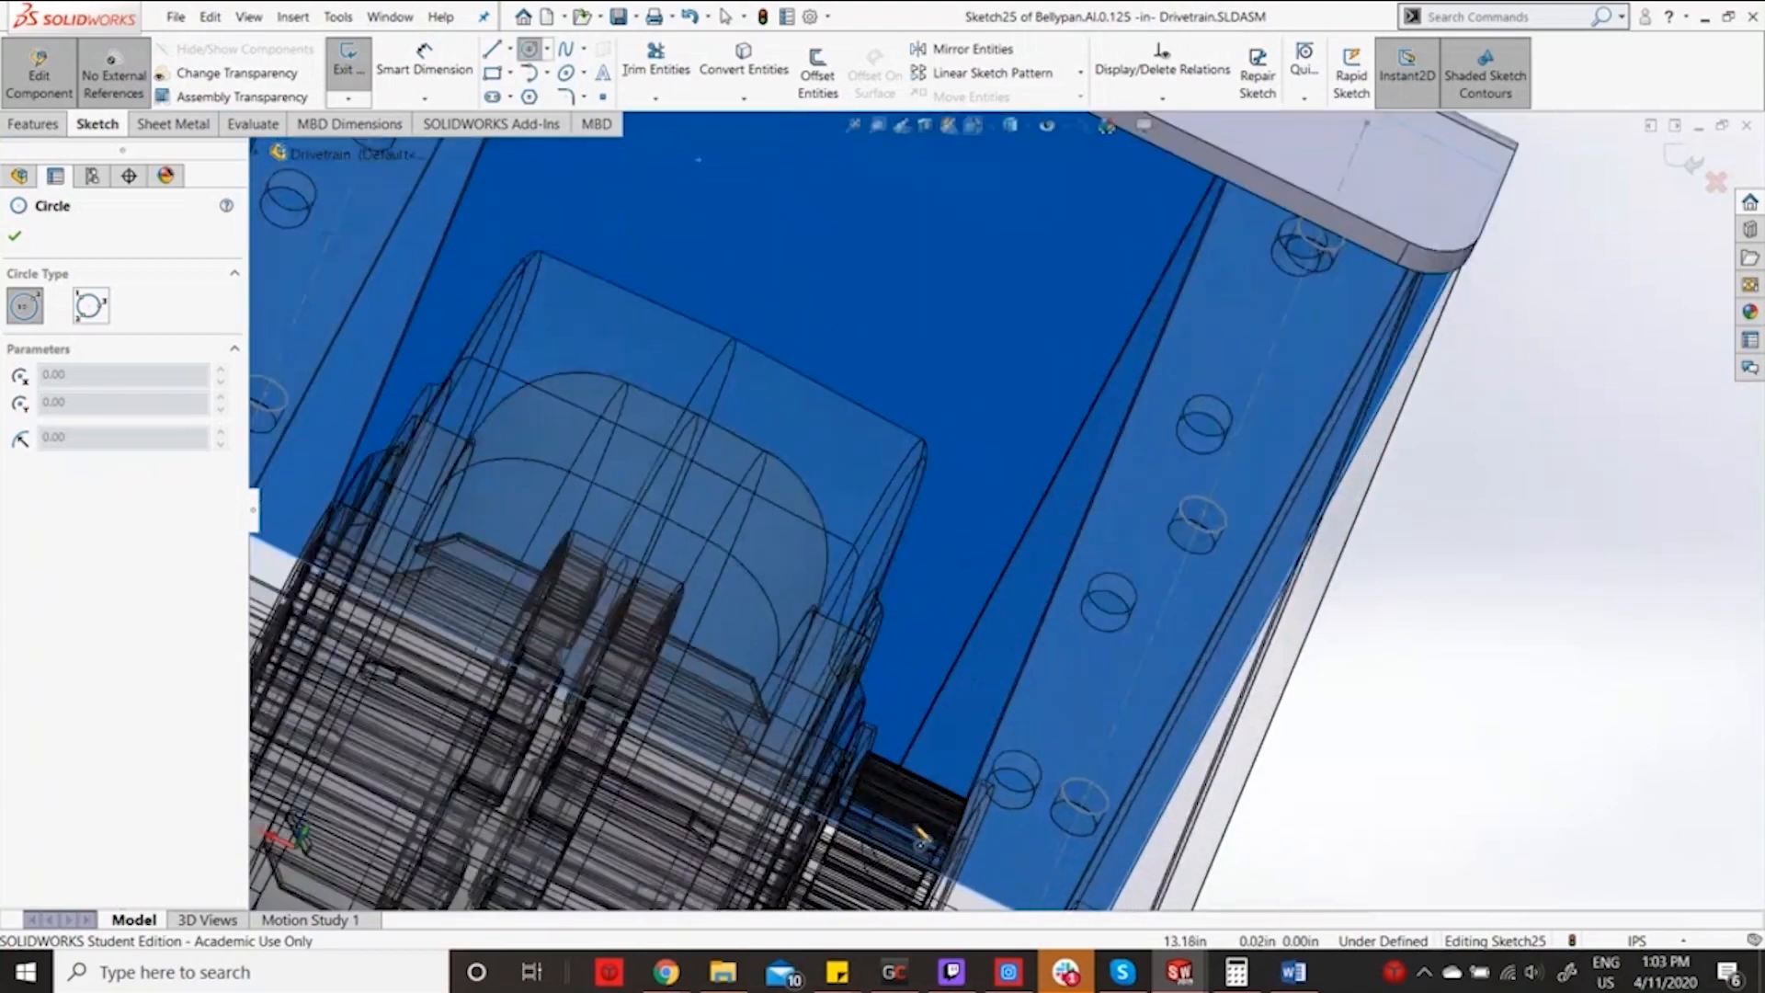
scroll(980, 740, "down", 8)
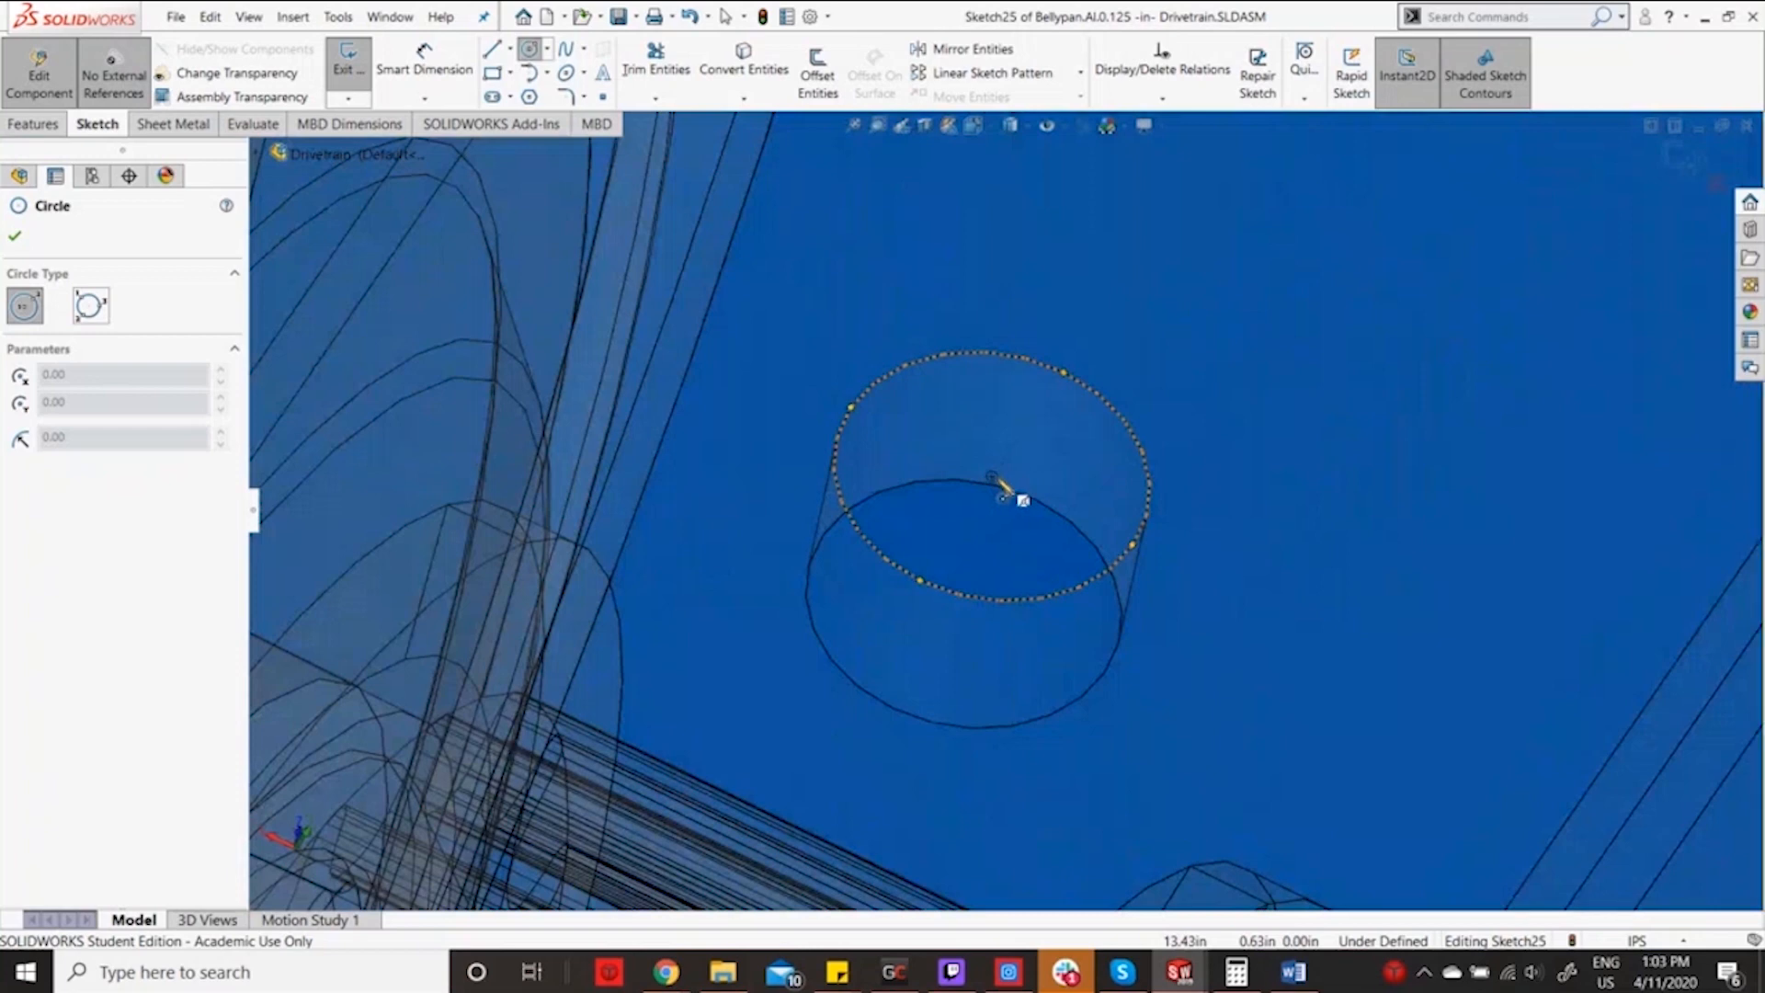
left_click(992, 476)
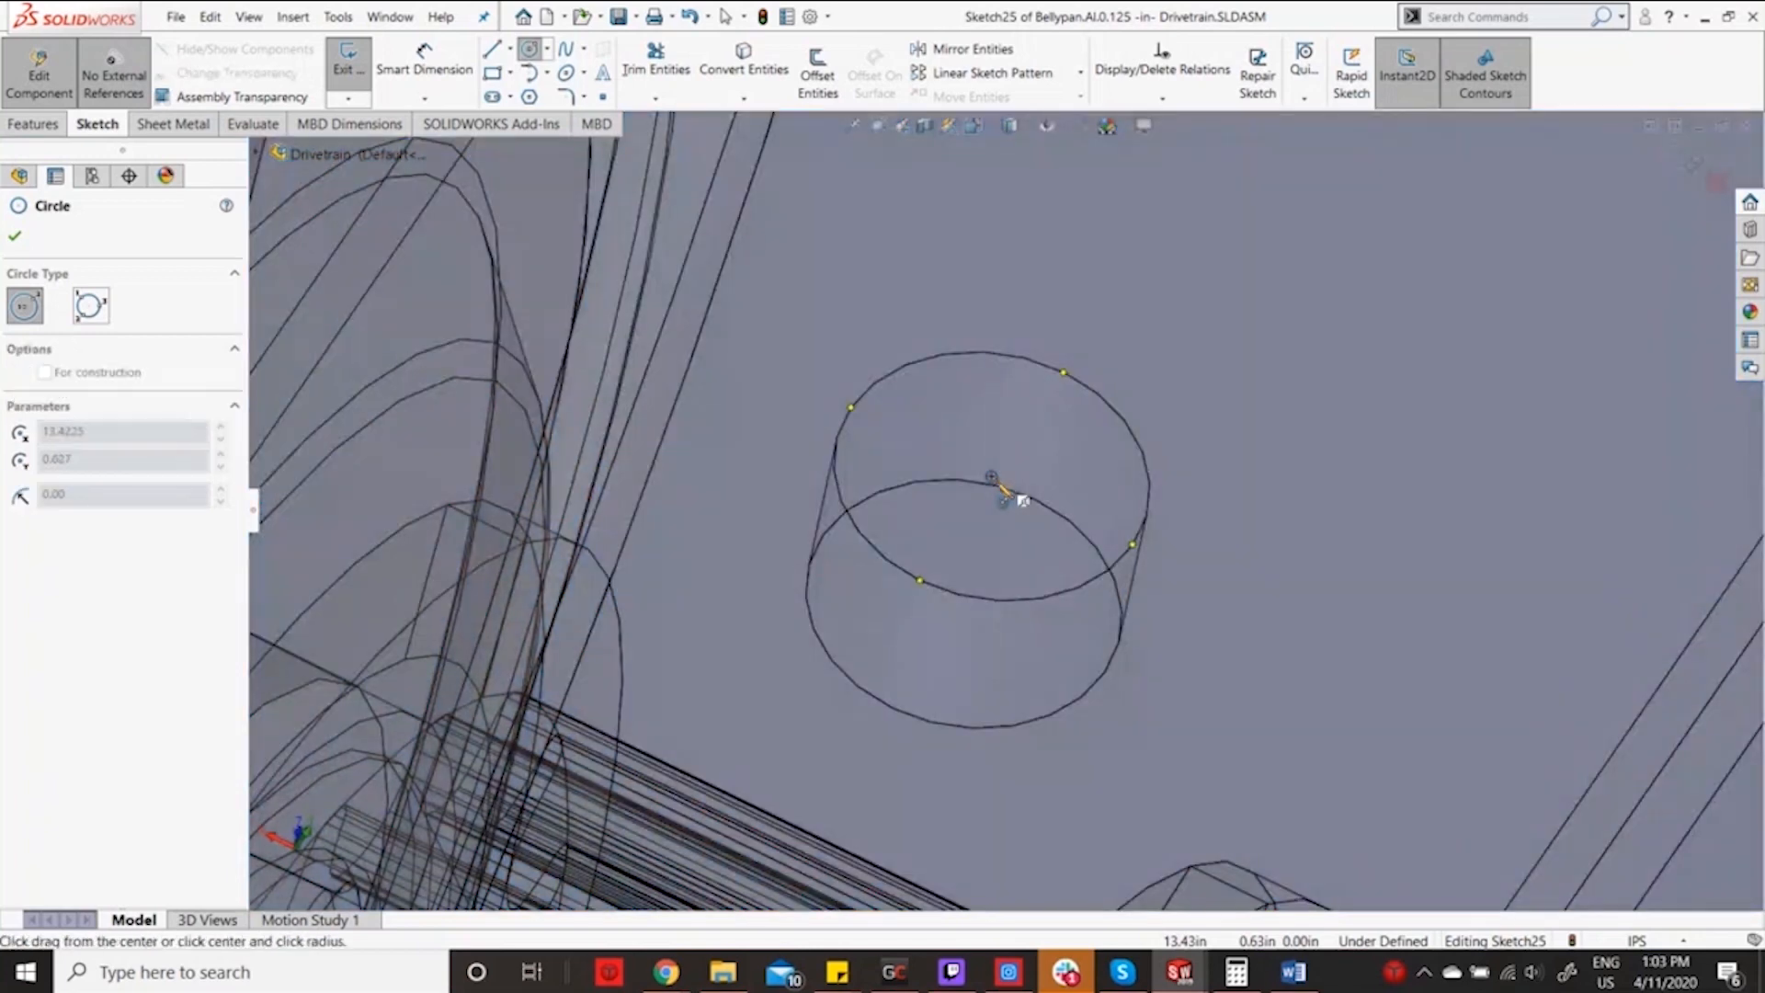
left_click(1030, 604)
Sketch a second circle of about 0.098 in radius, concentric with the matching lowest hole at the inner rail's end.
scroll(1031, 607, "up", 8)
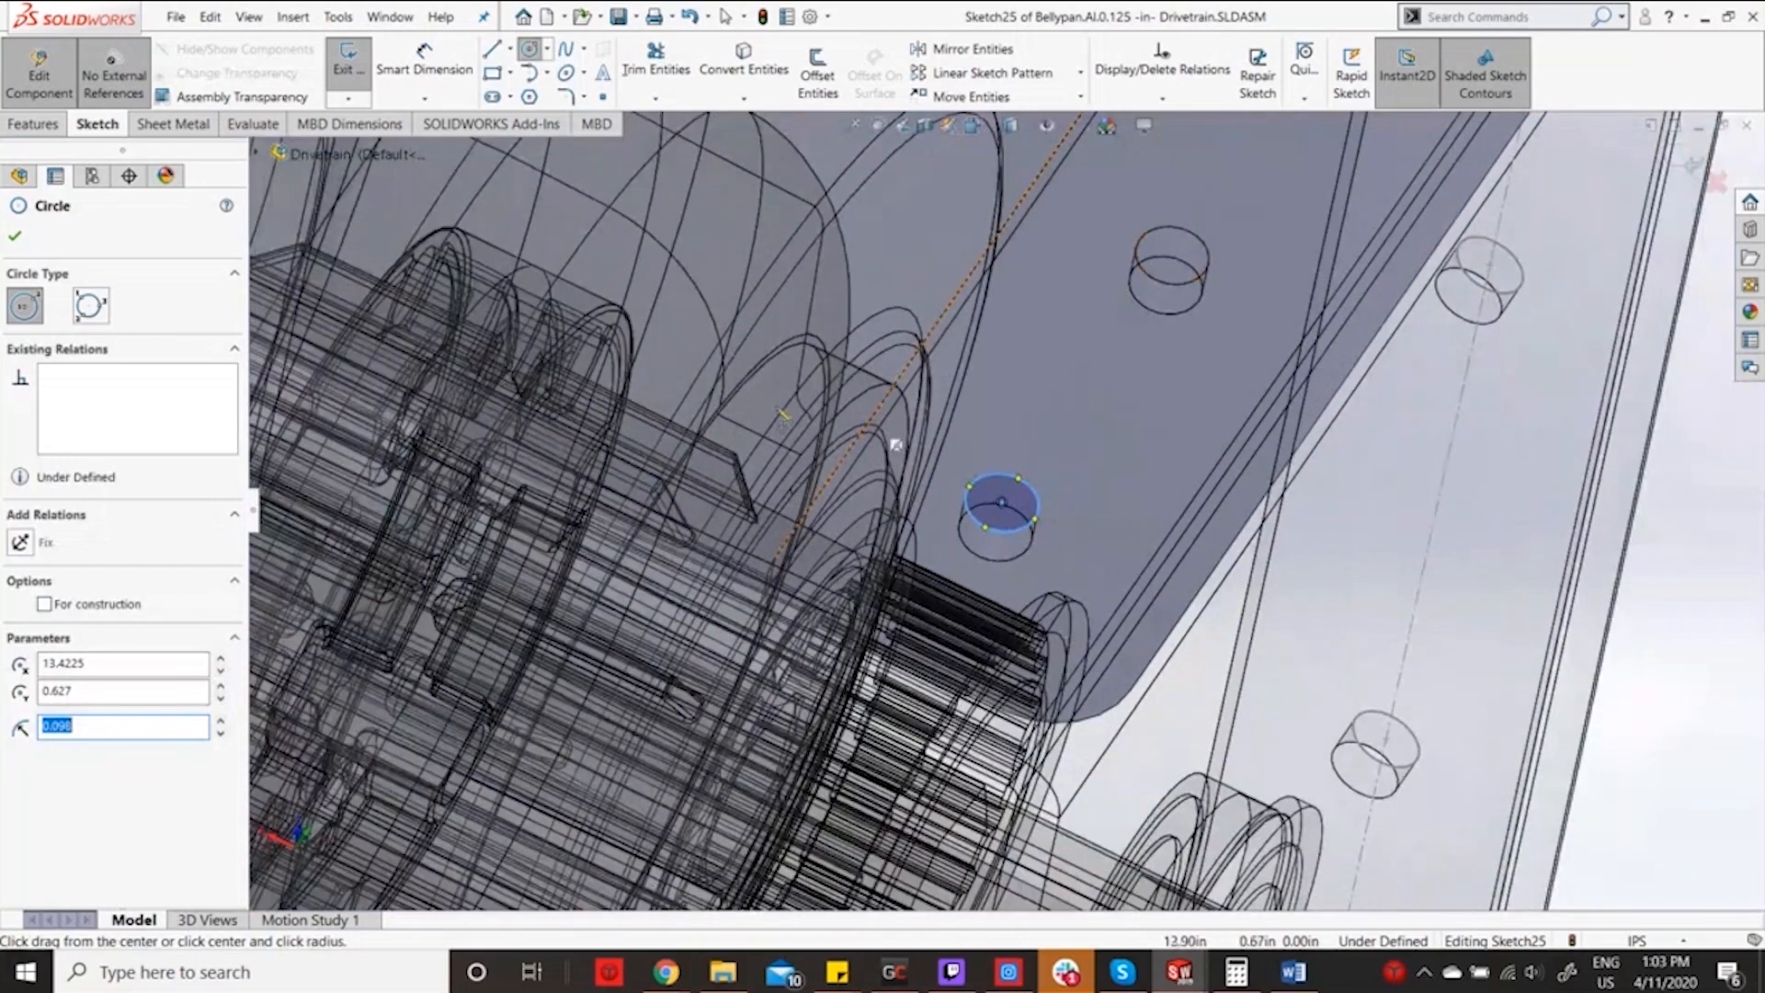
scroll(780, 414, "up", 5)
scroll(425, 274, "down", 6)
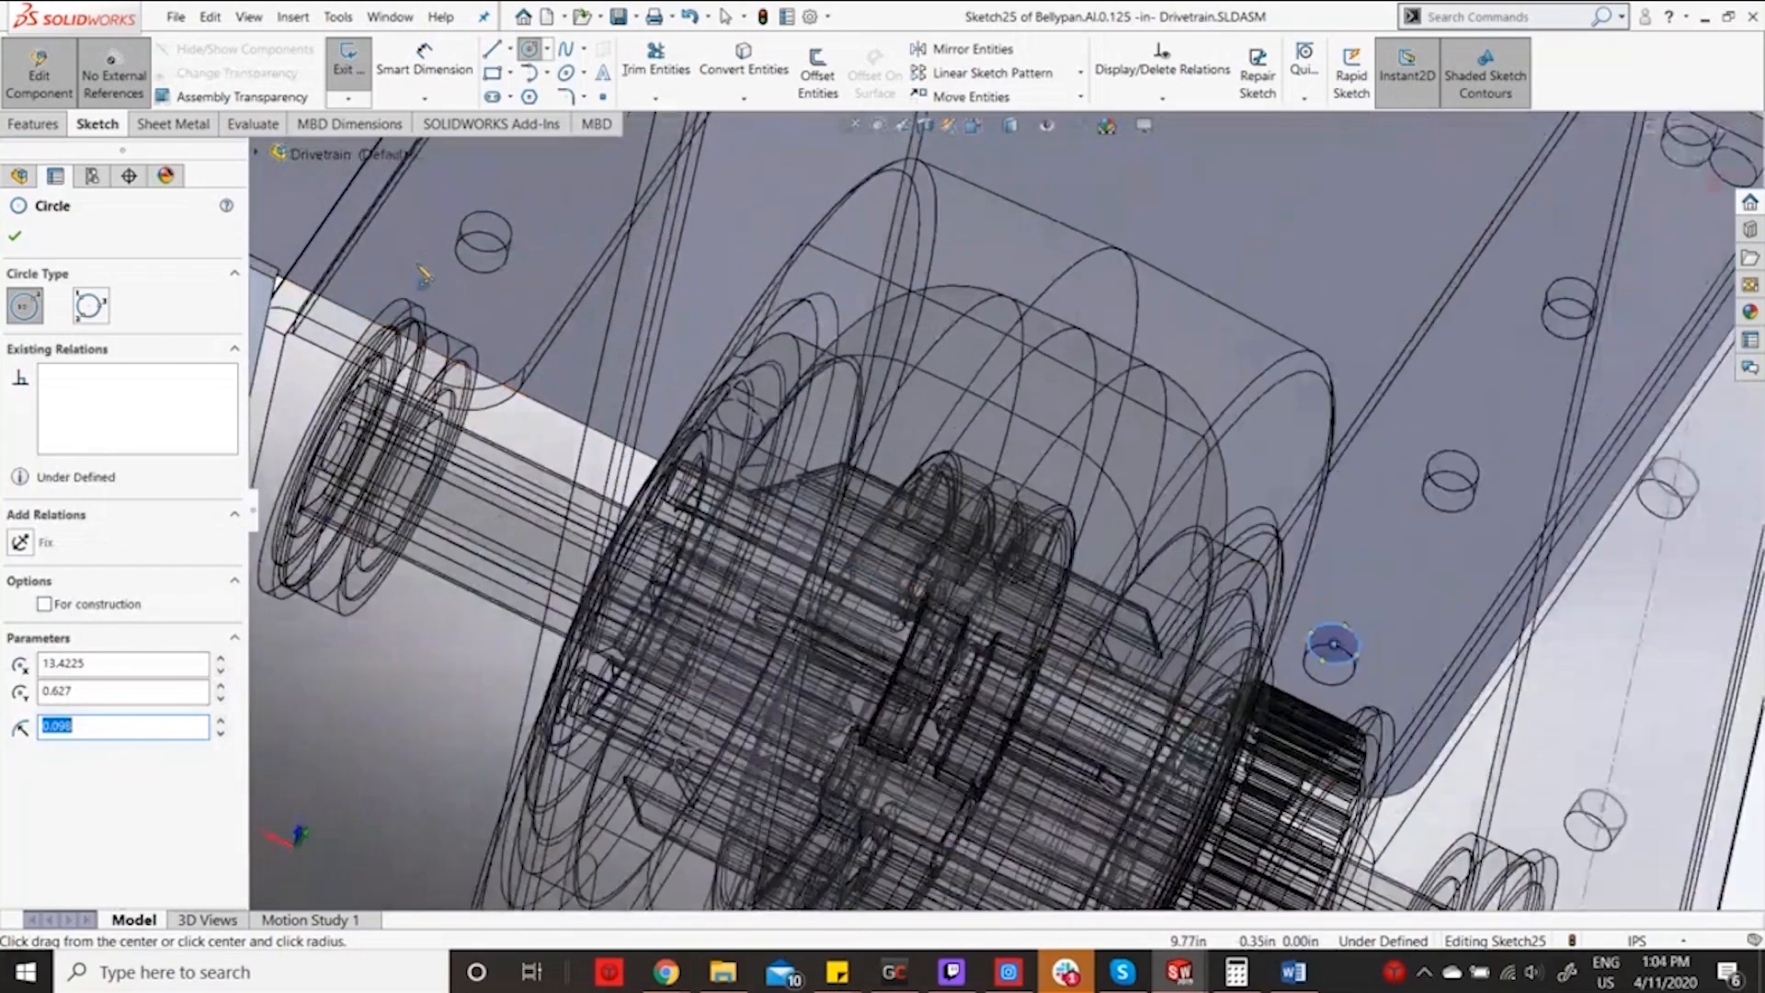
scroll(642, 274, "down", 5)
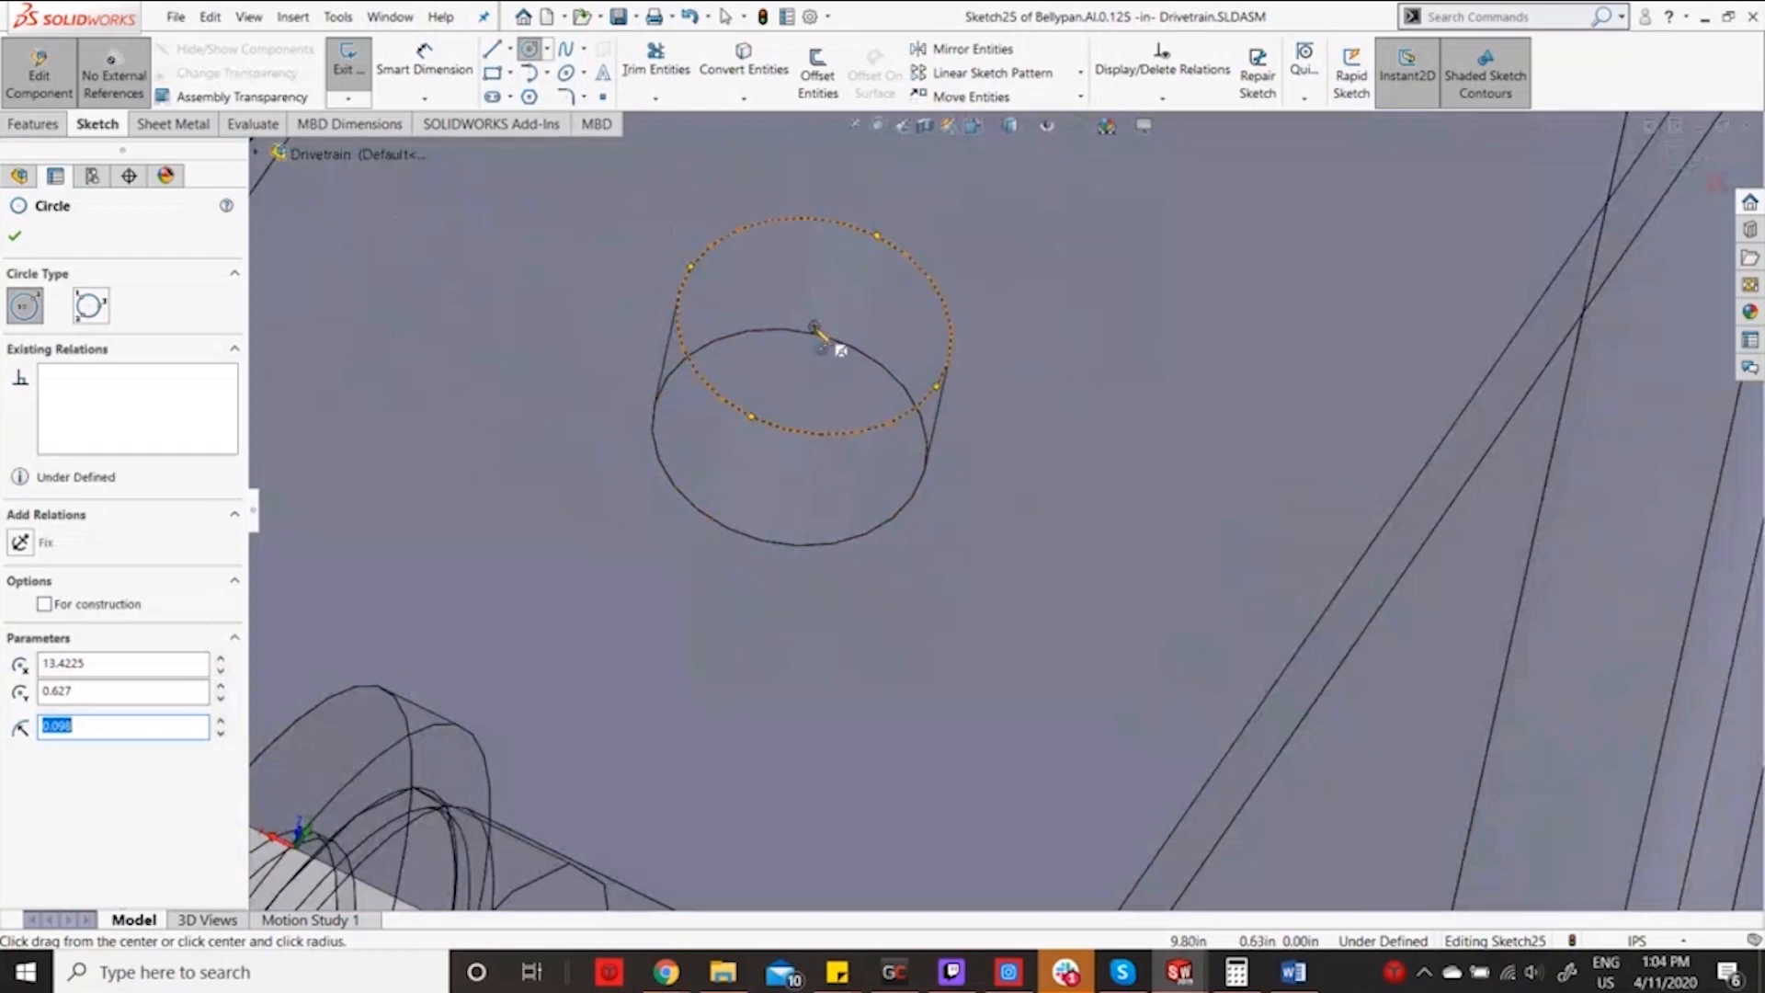
left_click(815, 327)
left_click(870, 454)
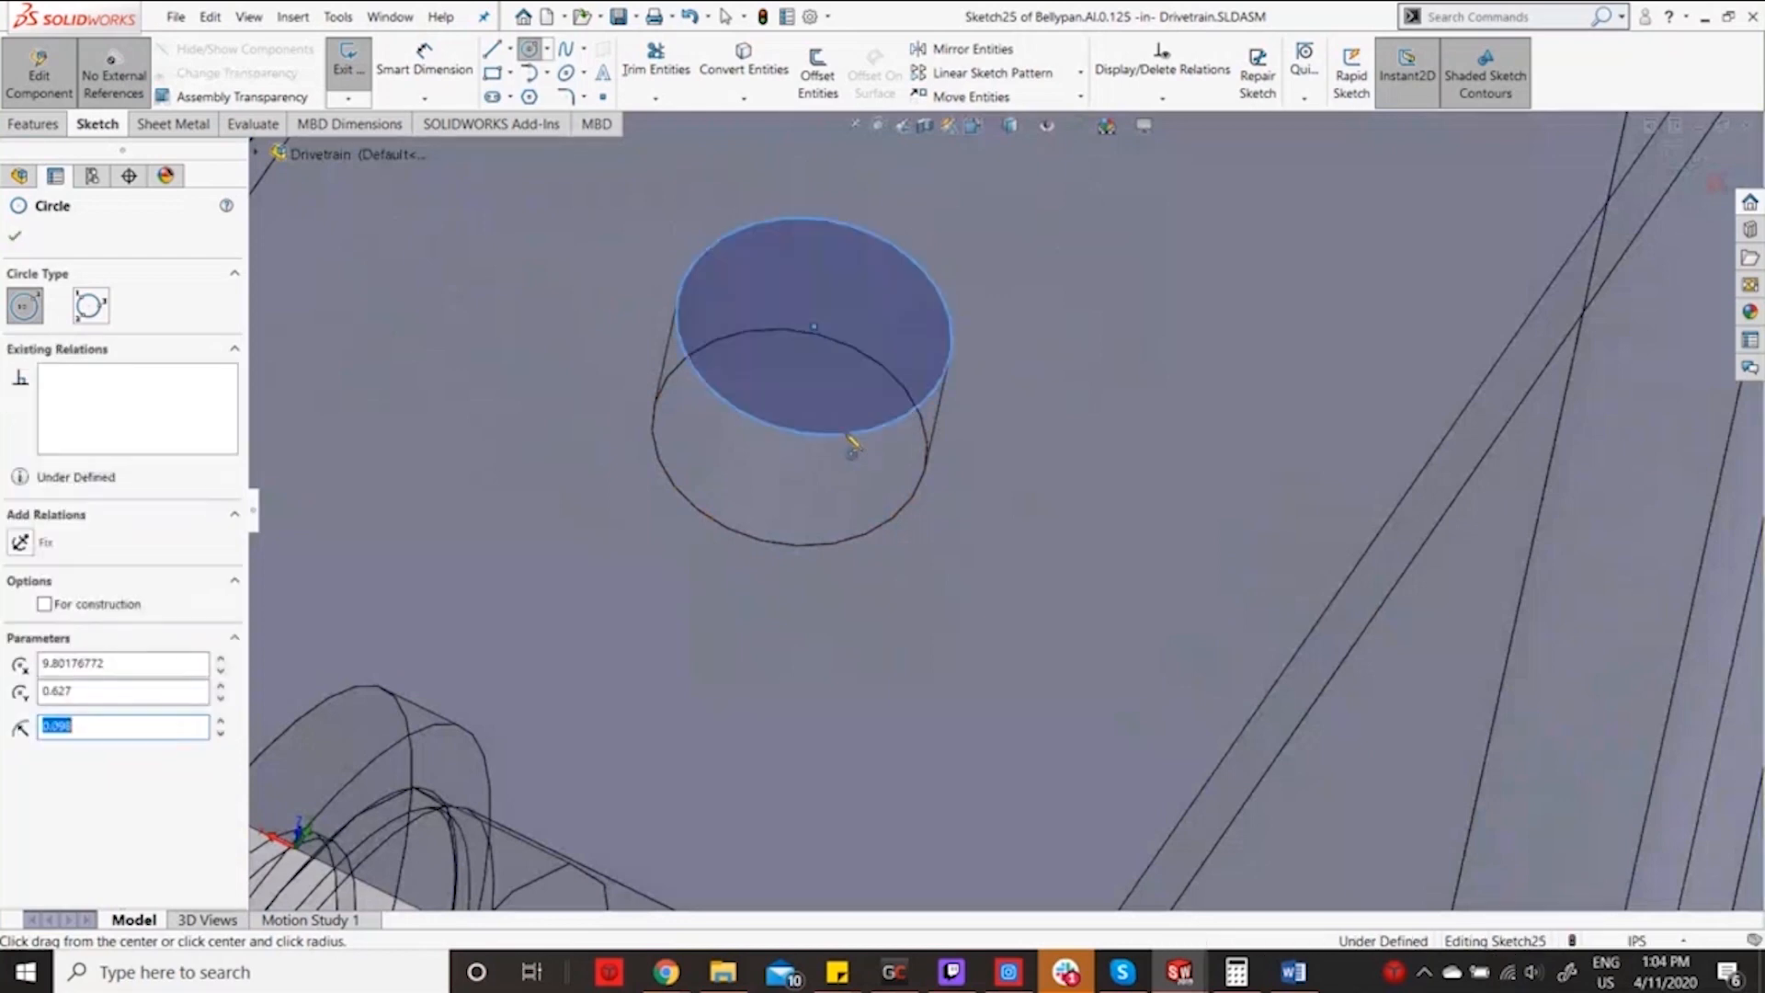
Finish the hole sketch and leave part editing to return to the Drivetrain assembly.
scroll(842, 455, "up", 8)
scroll(839, 465, "up", 6)
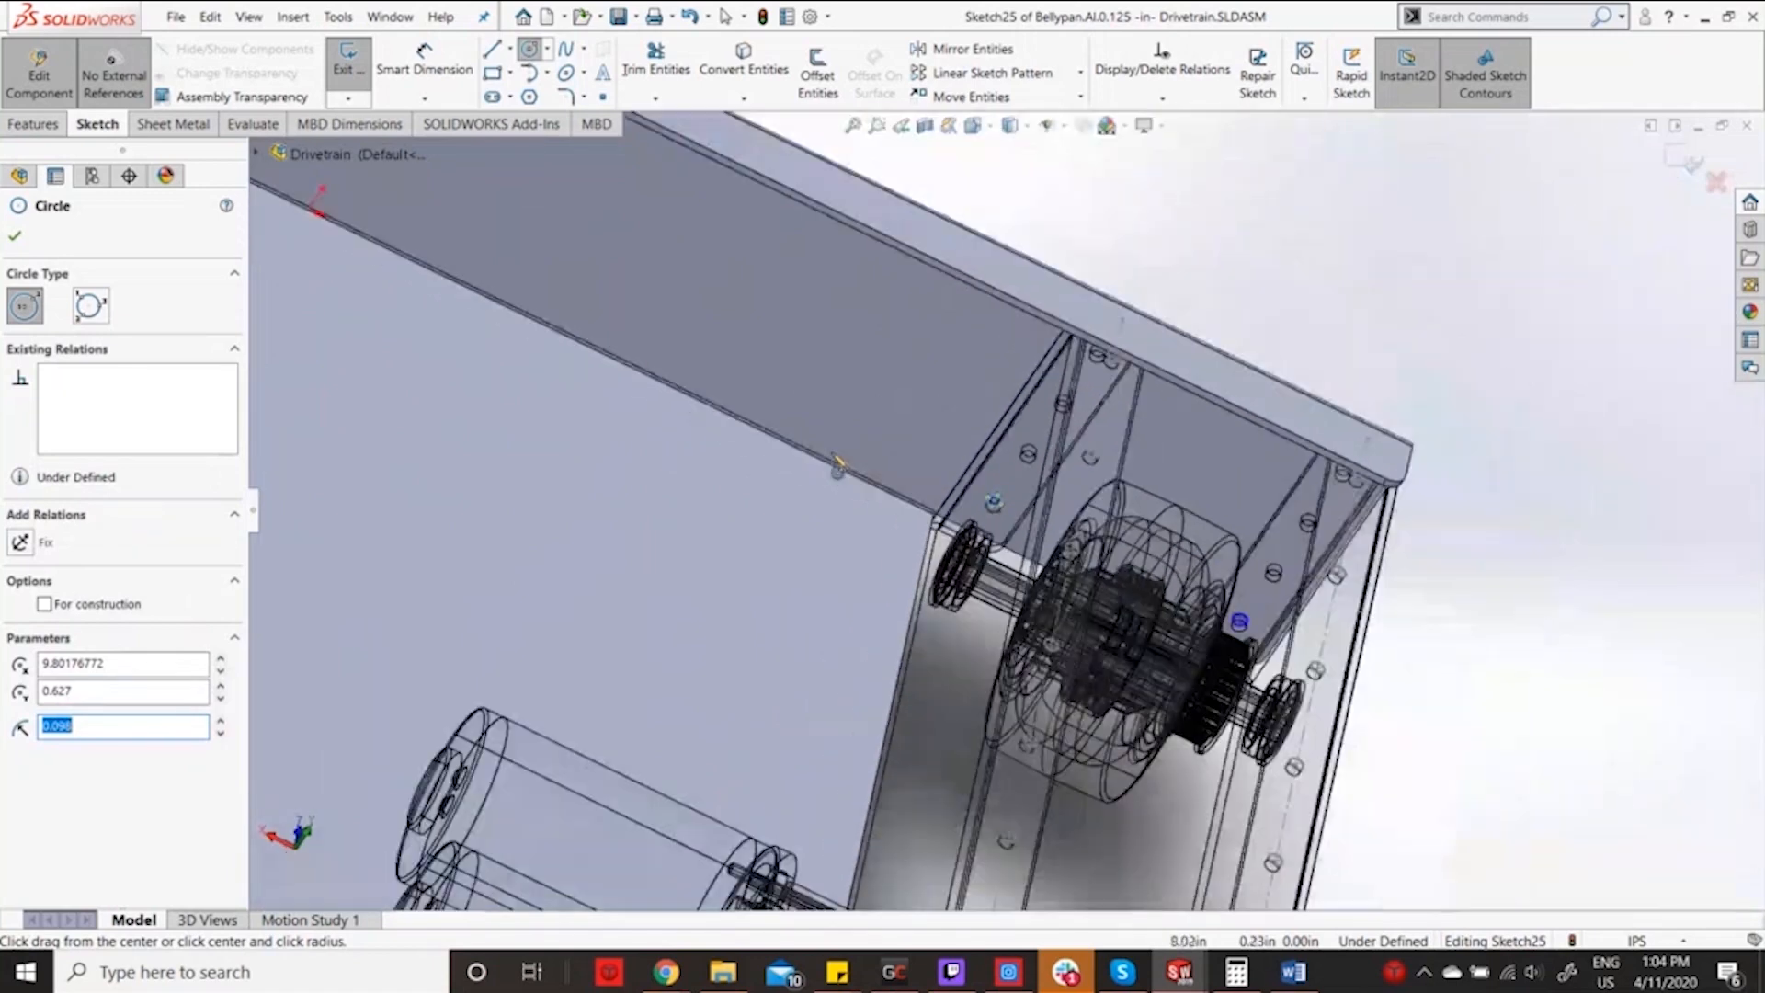
scroll(1591, 256, "up", 1)
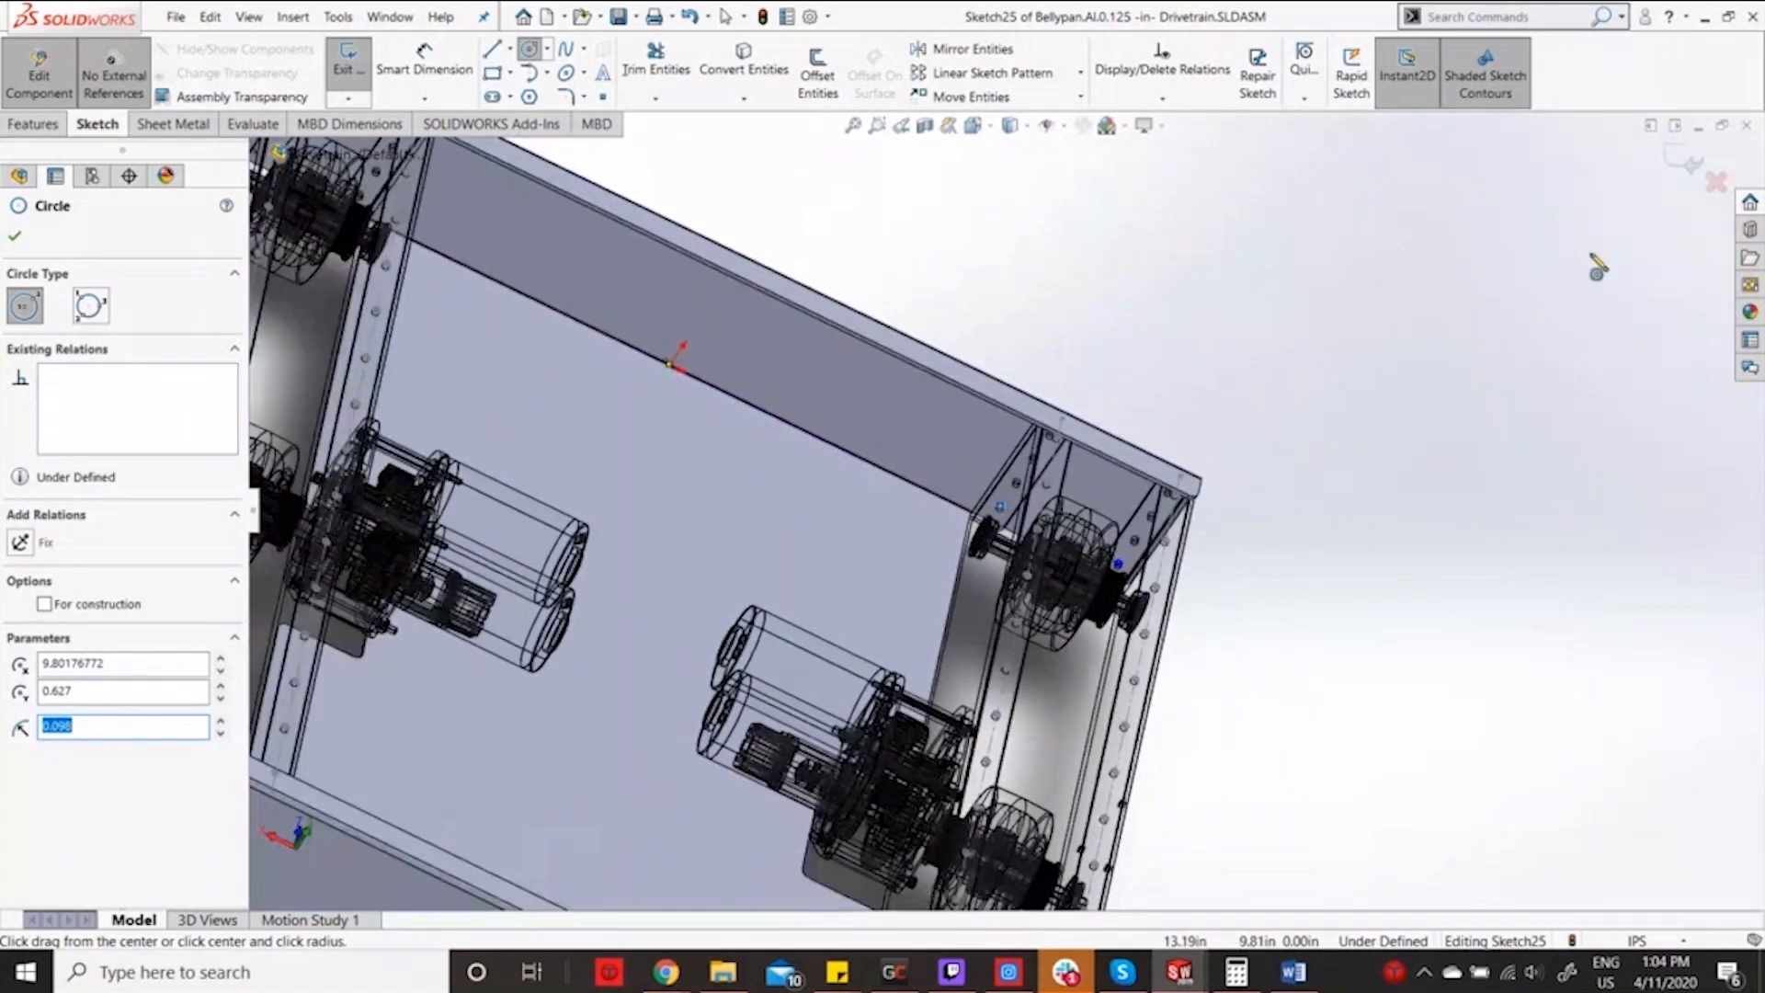
left_click(1674, 160)
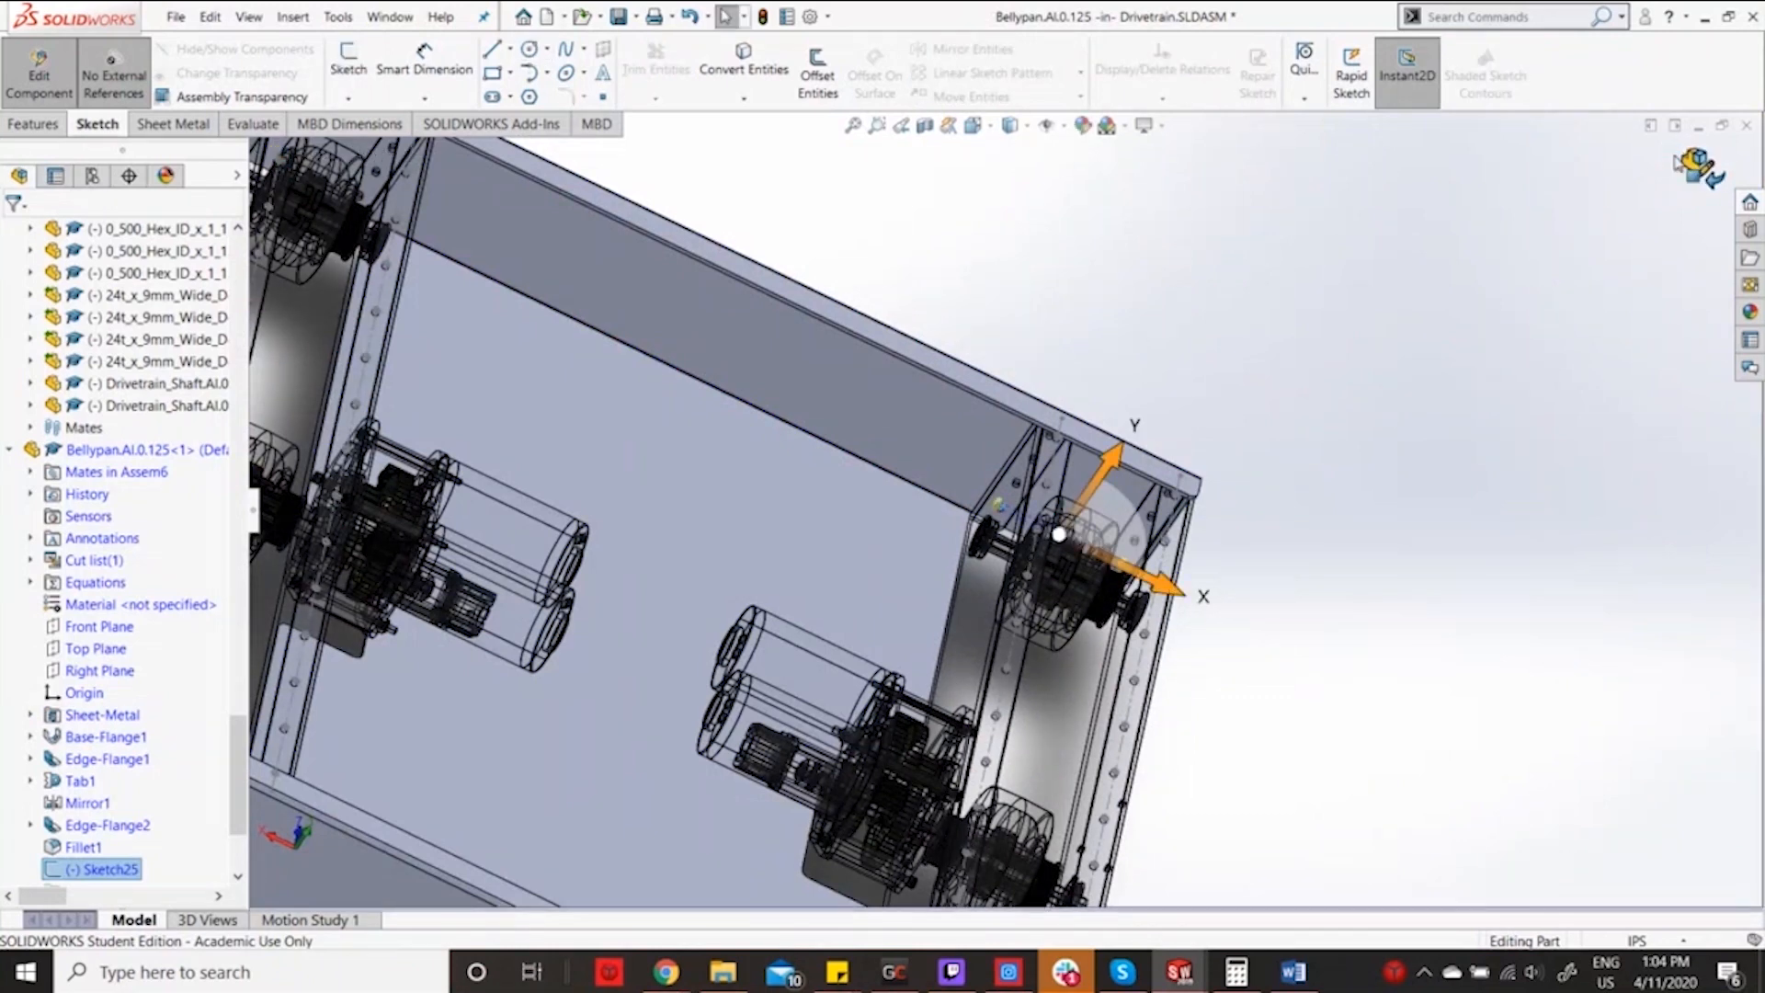
left_click(1678, 163)
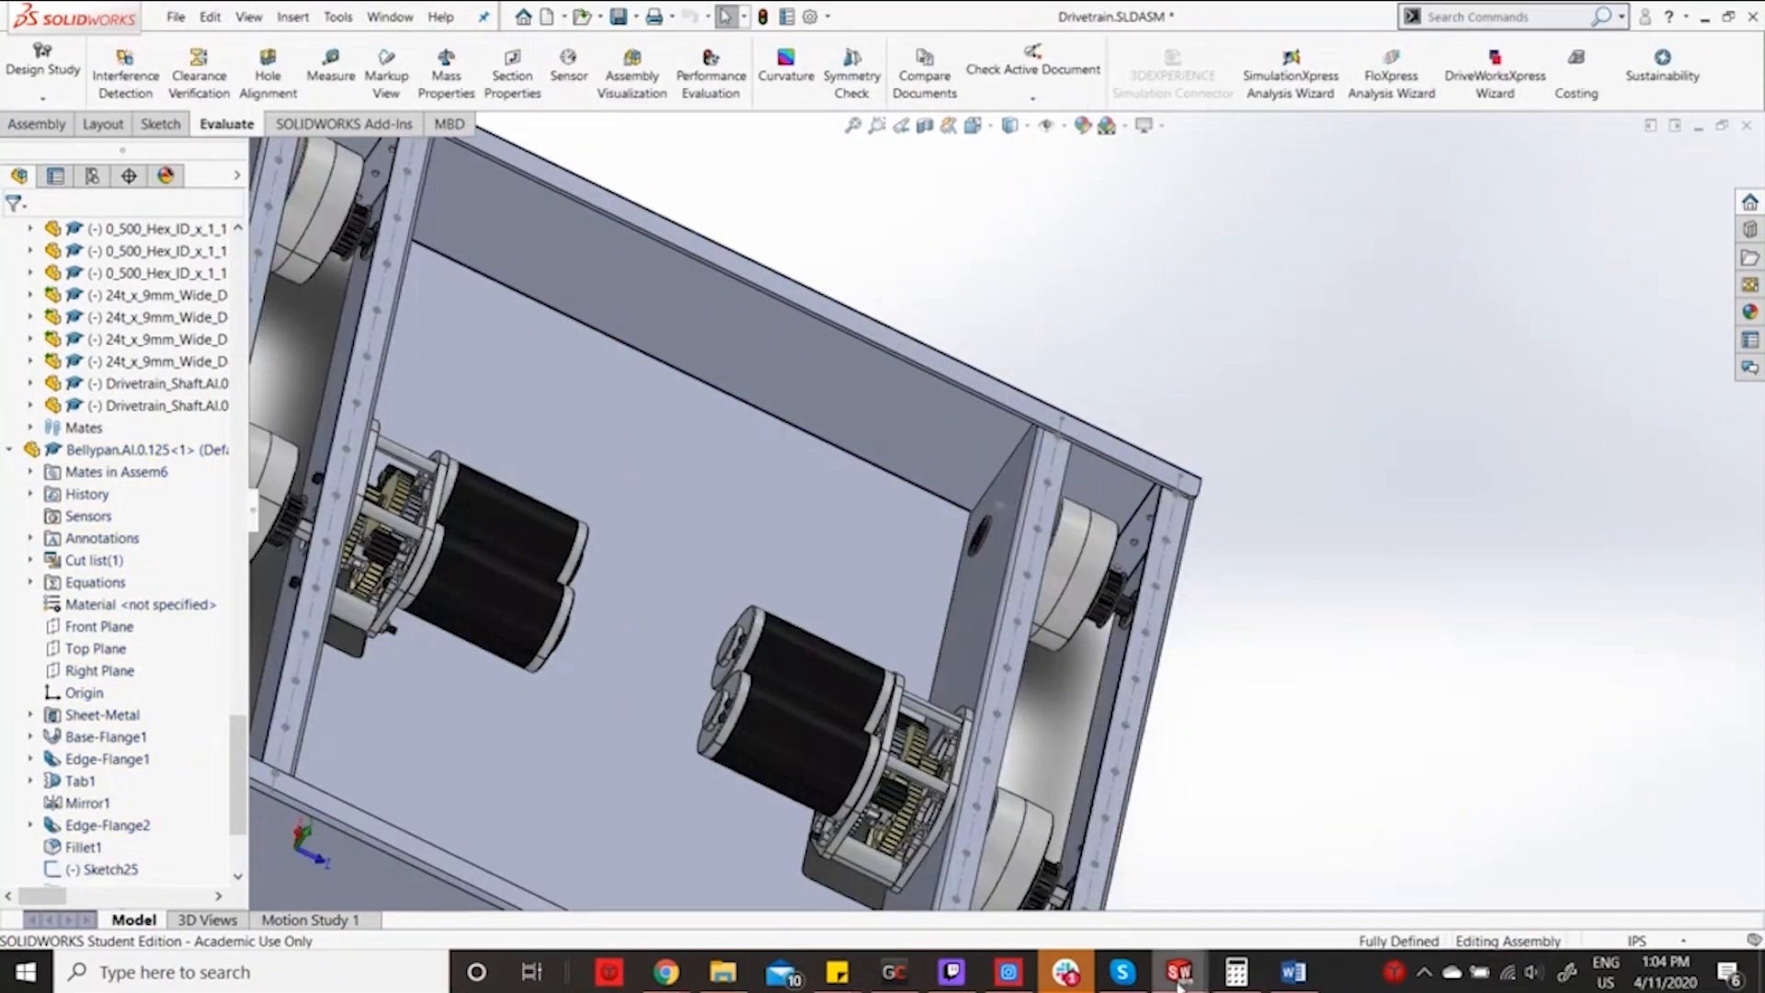
Switch to the Bellypan.Al.0.125 part window and show the edge flange with the hole circles in the Front view.
mouse_move(1179, 972)
left_click(1534, 881)
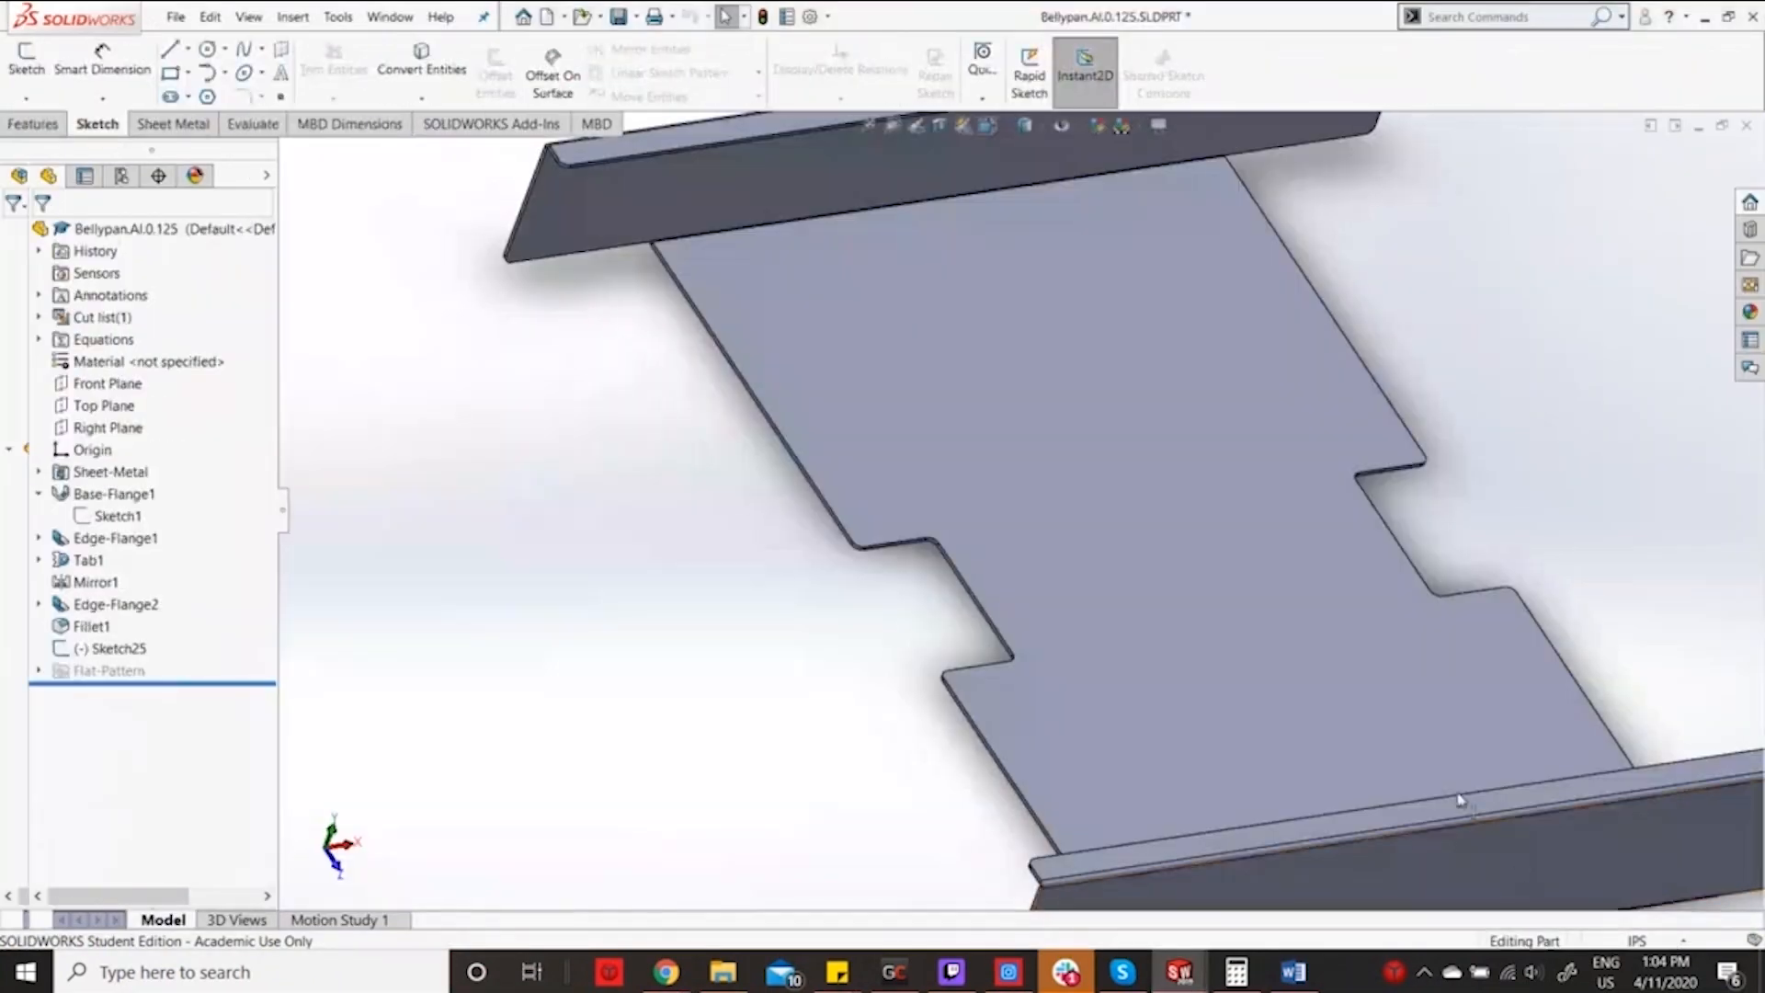
scroll(1435, 771, "up", 5)
middle_click_drag(1427, 769, 1325, 698)
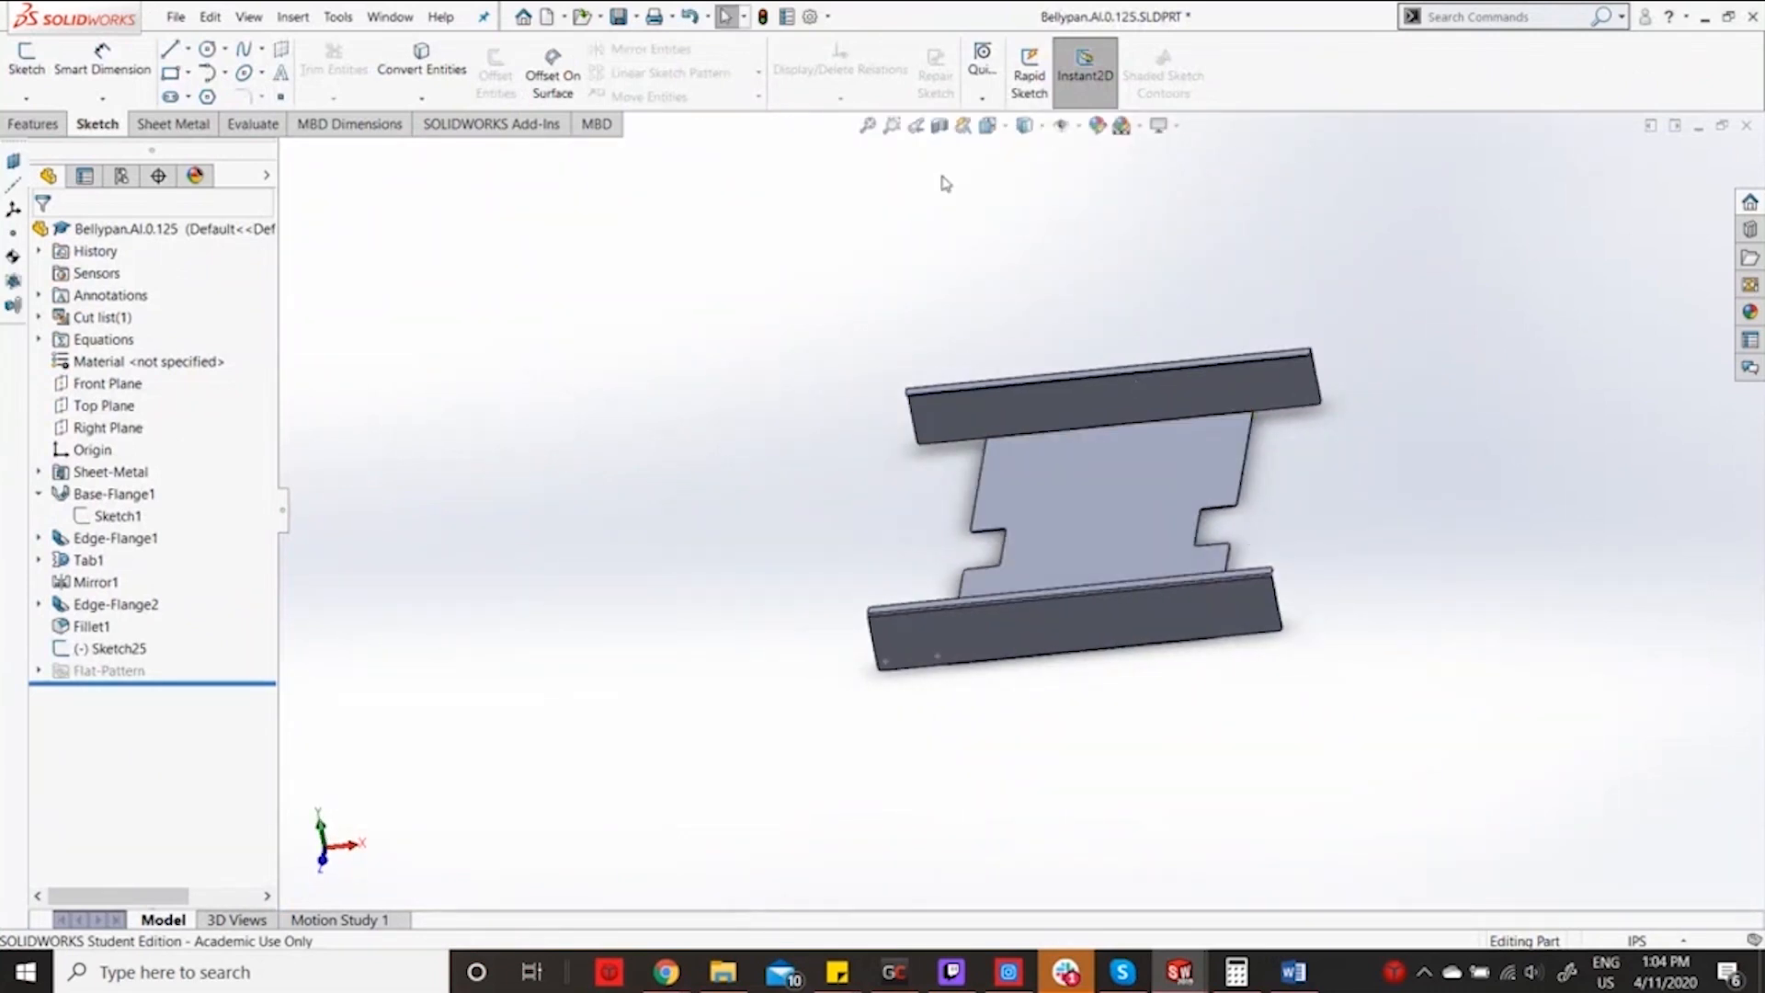
left_click(1025, 125)
left_click(987, 126)
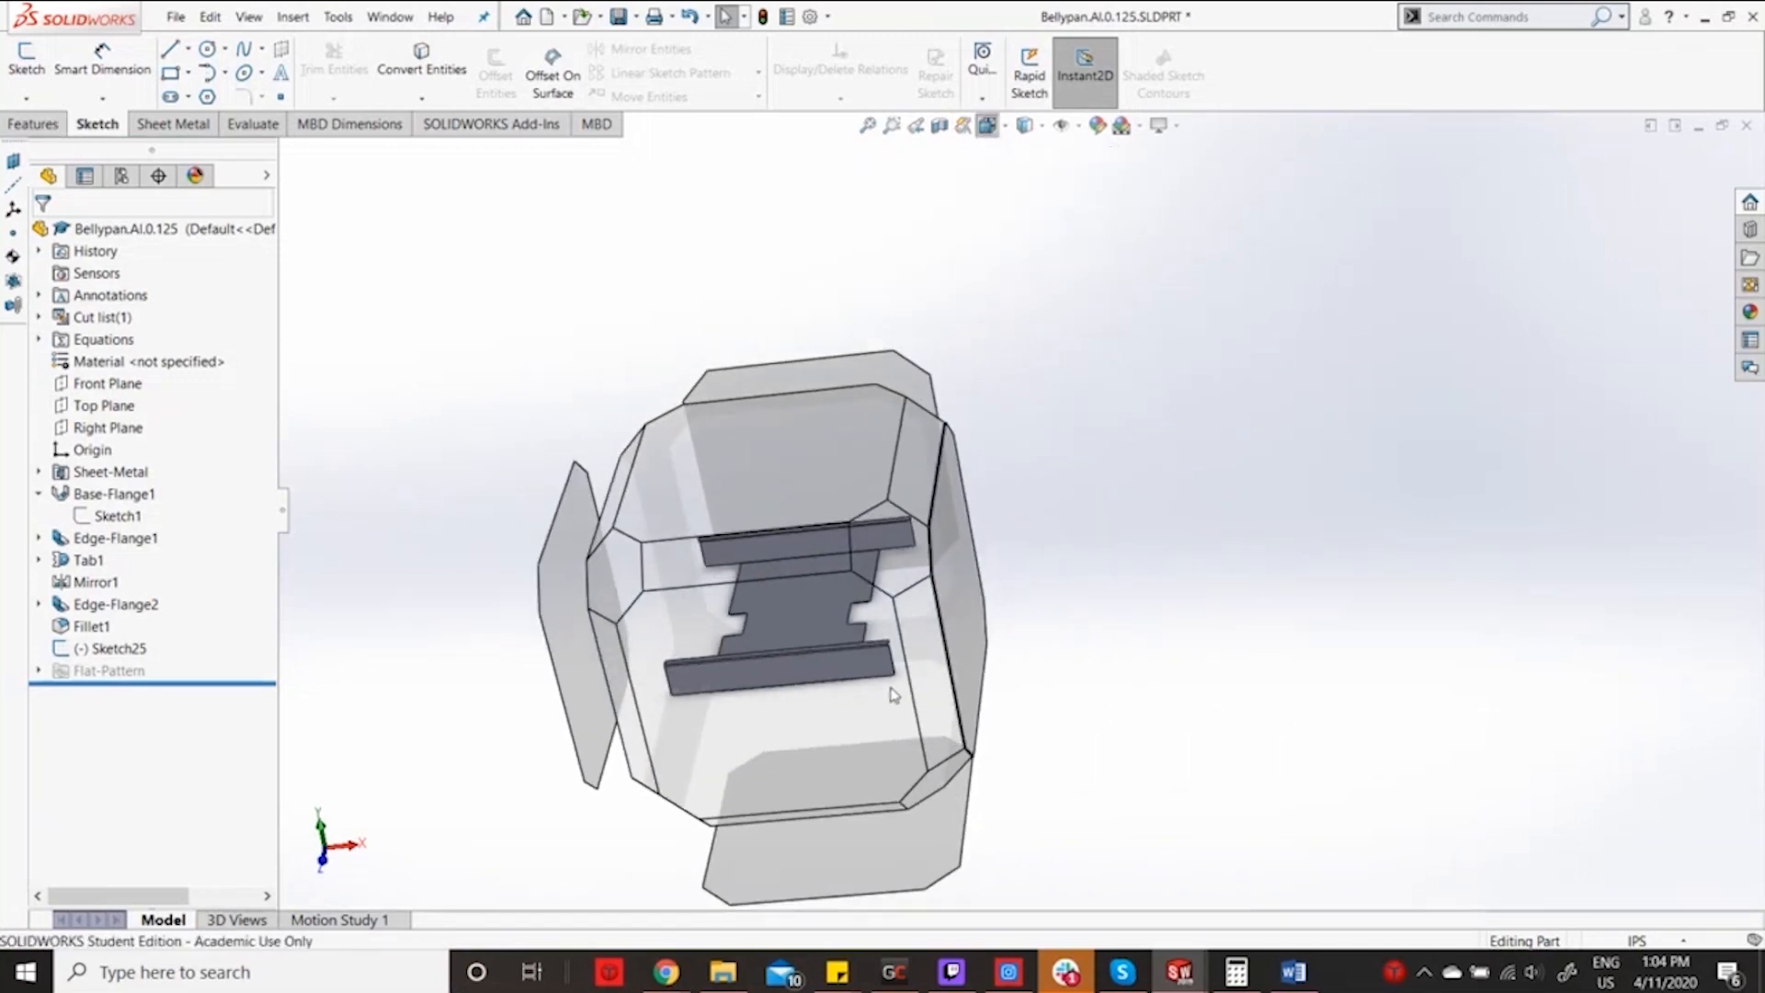
left_click(867, 720)
scroll(754, 575, "down", 5)
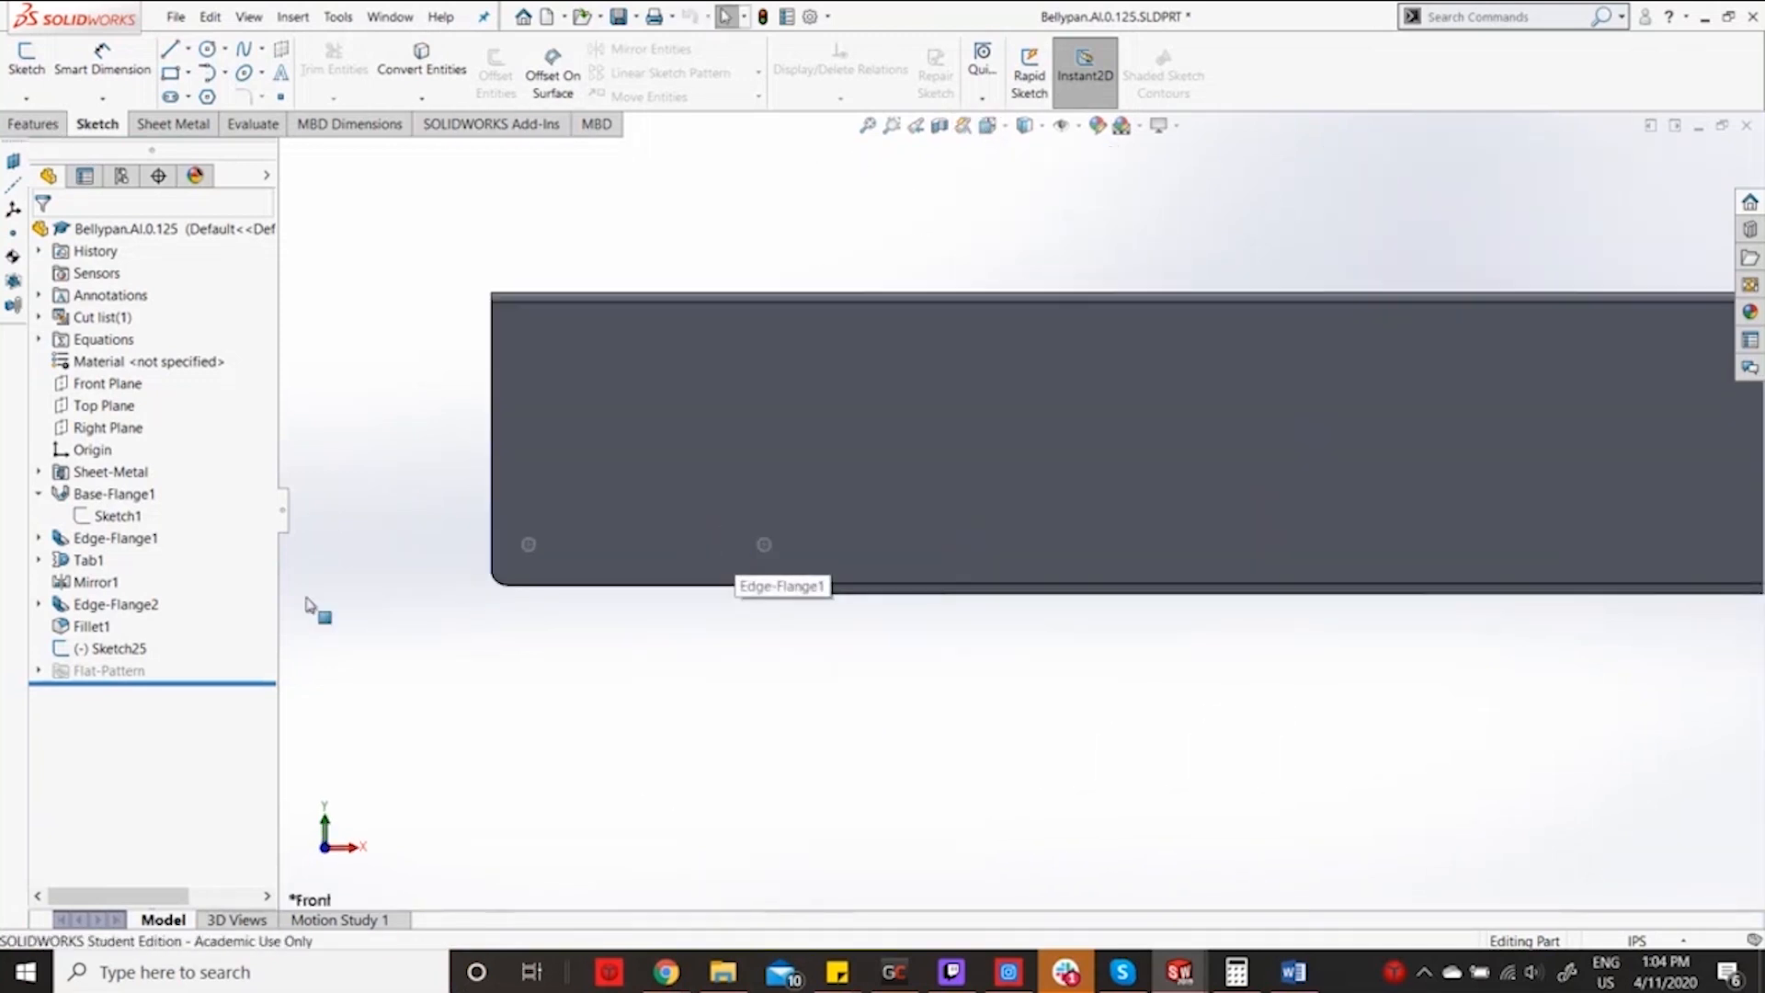
Open Sketch25, the sketch with the two hole circles on the edge flange, for editing.
left_click(123, 647)
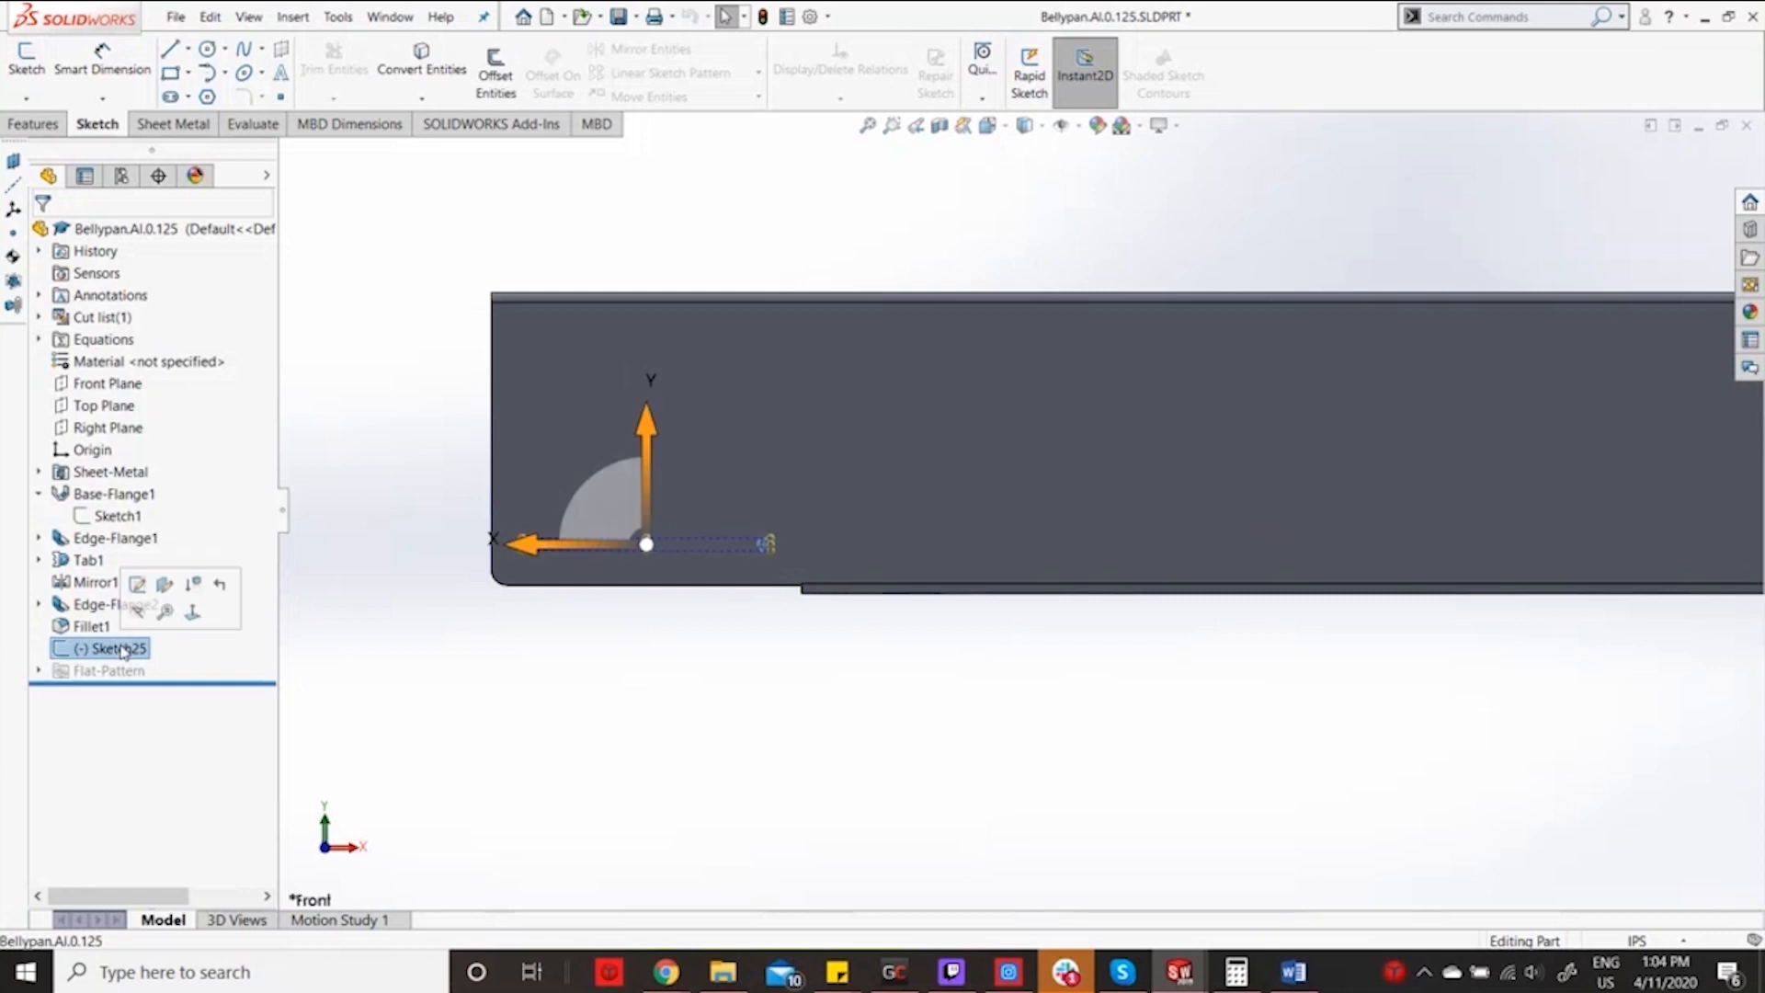
left_click(139, 576)
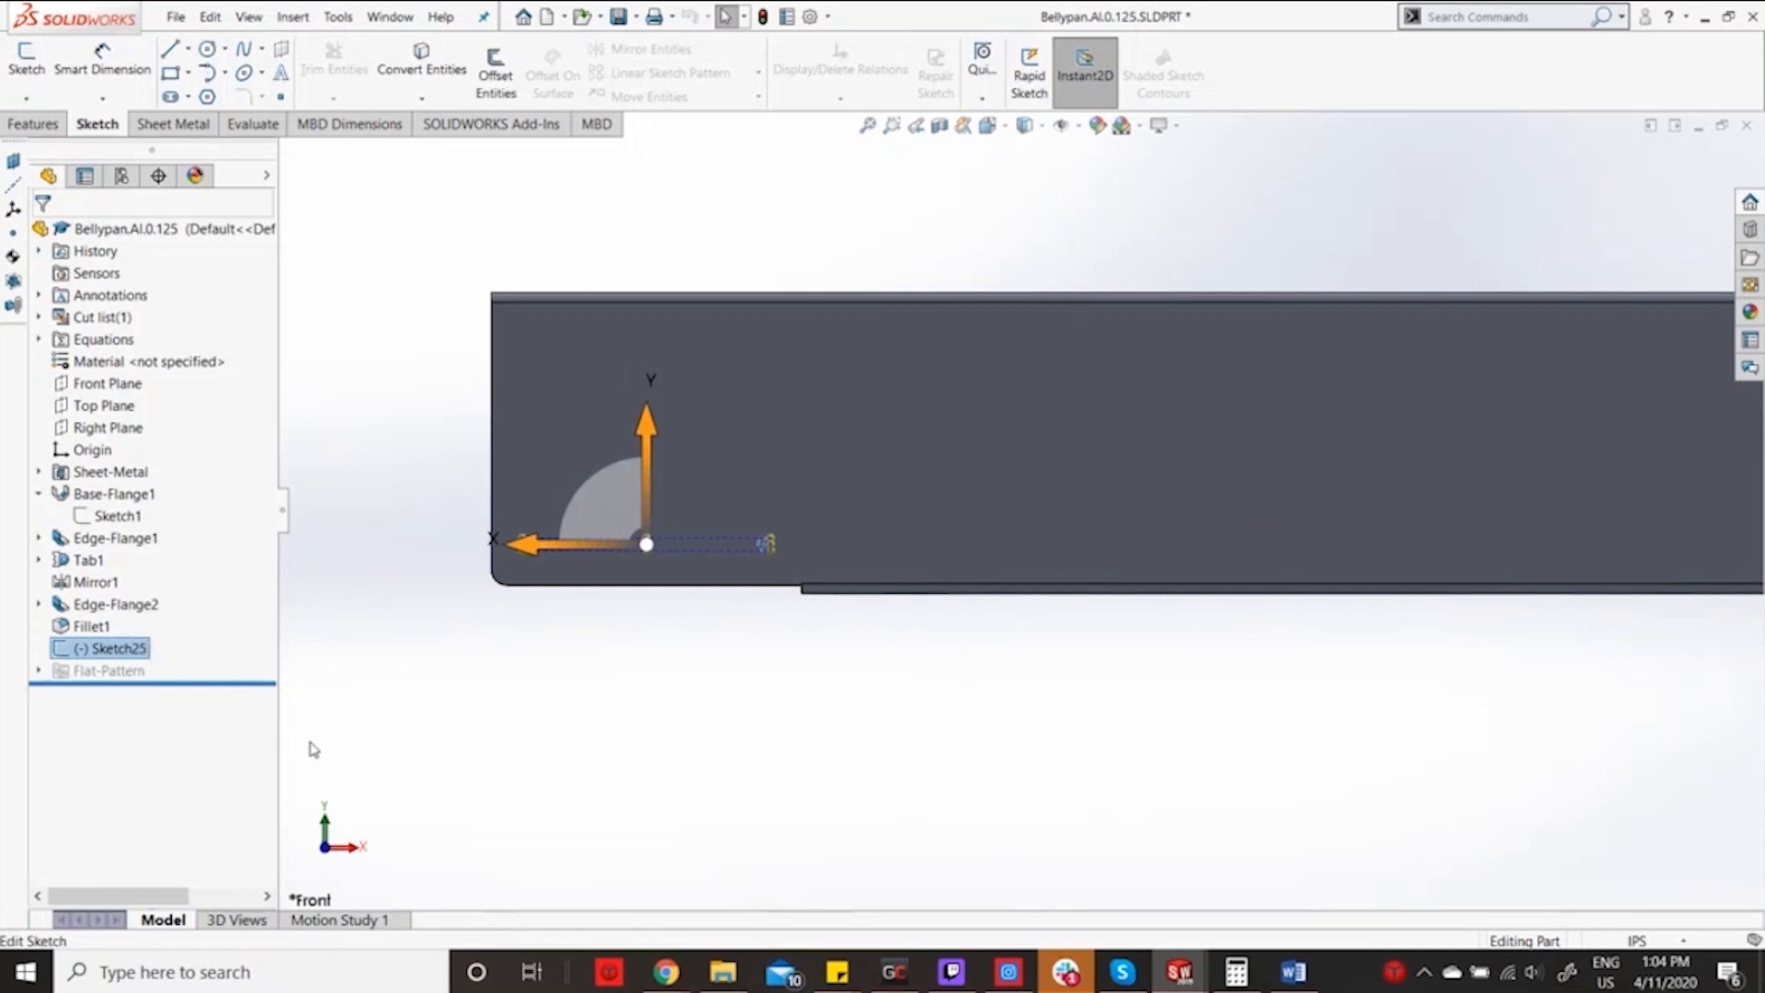
left_click(457, 730)
left_click(69, 650)
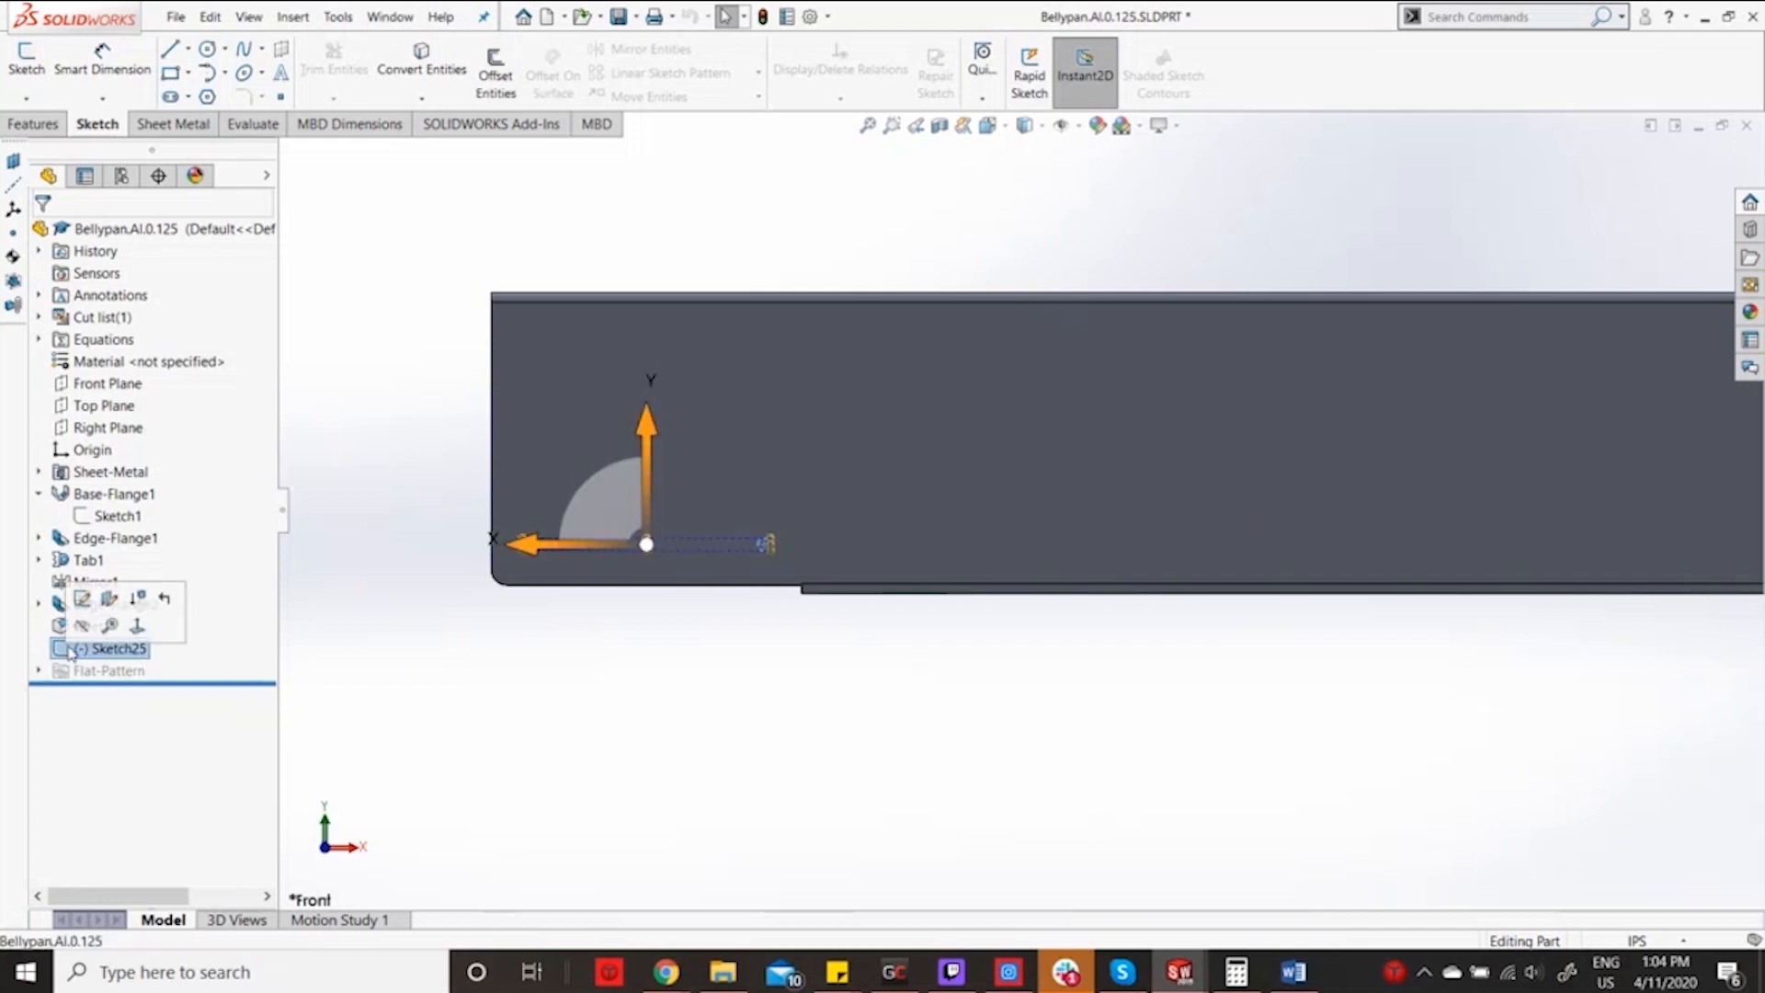
left_click(81, 599)
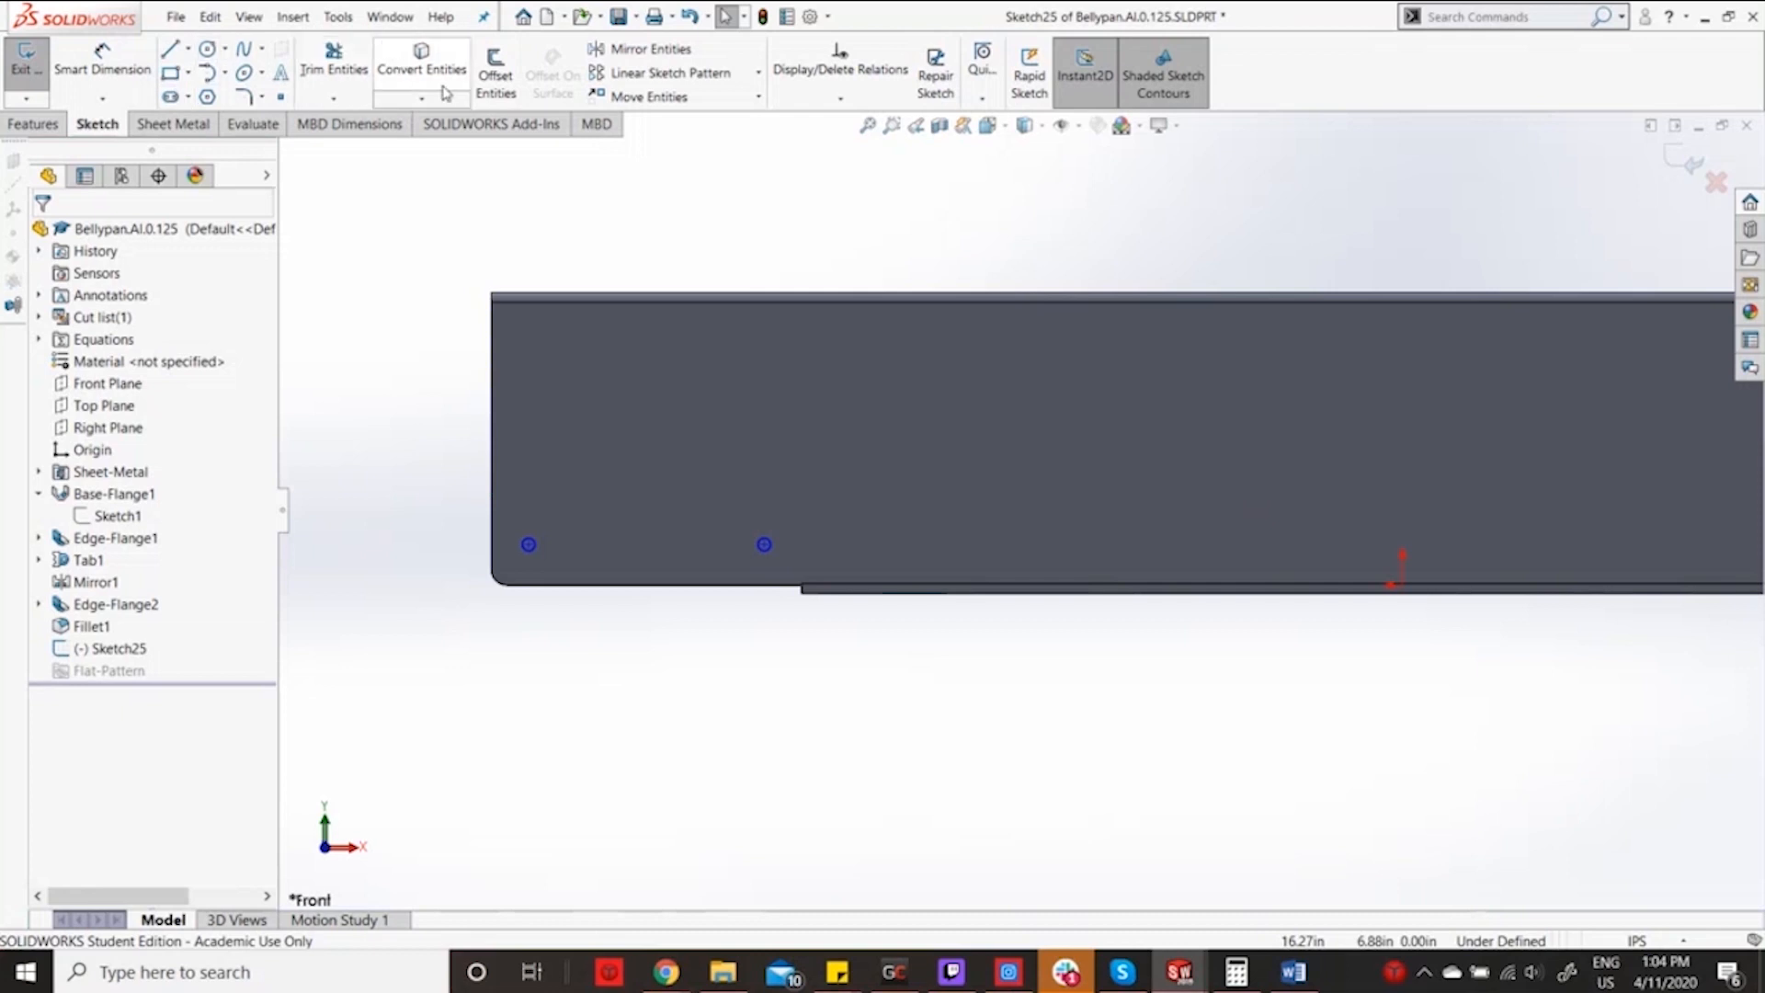
Create a linear sketch pattern of both circles with 1 instance along X and 4 instances spaced 1 in along Y.
left_click(685, 74)
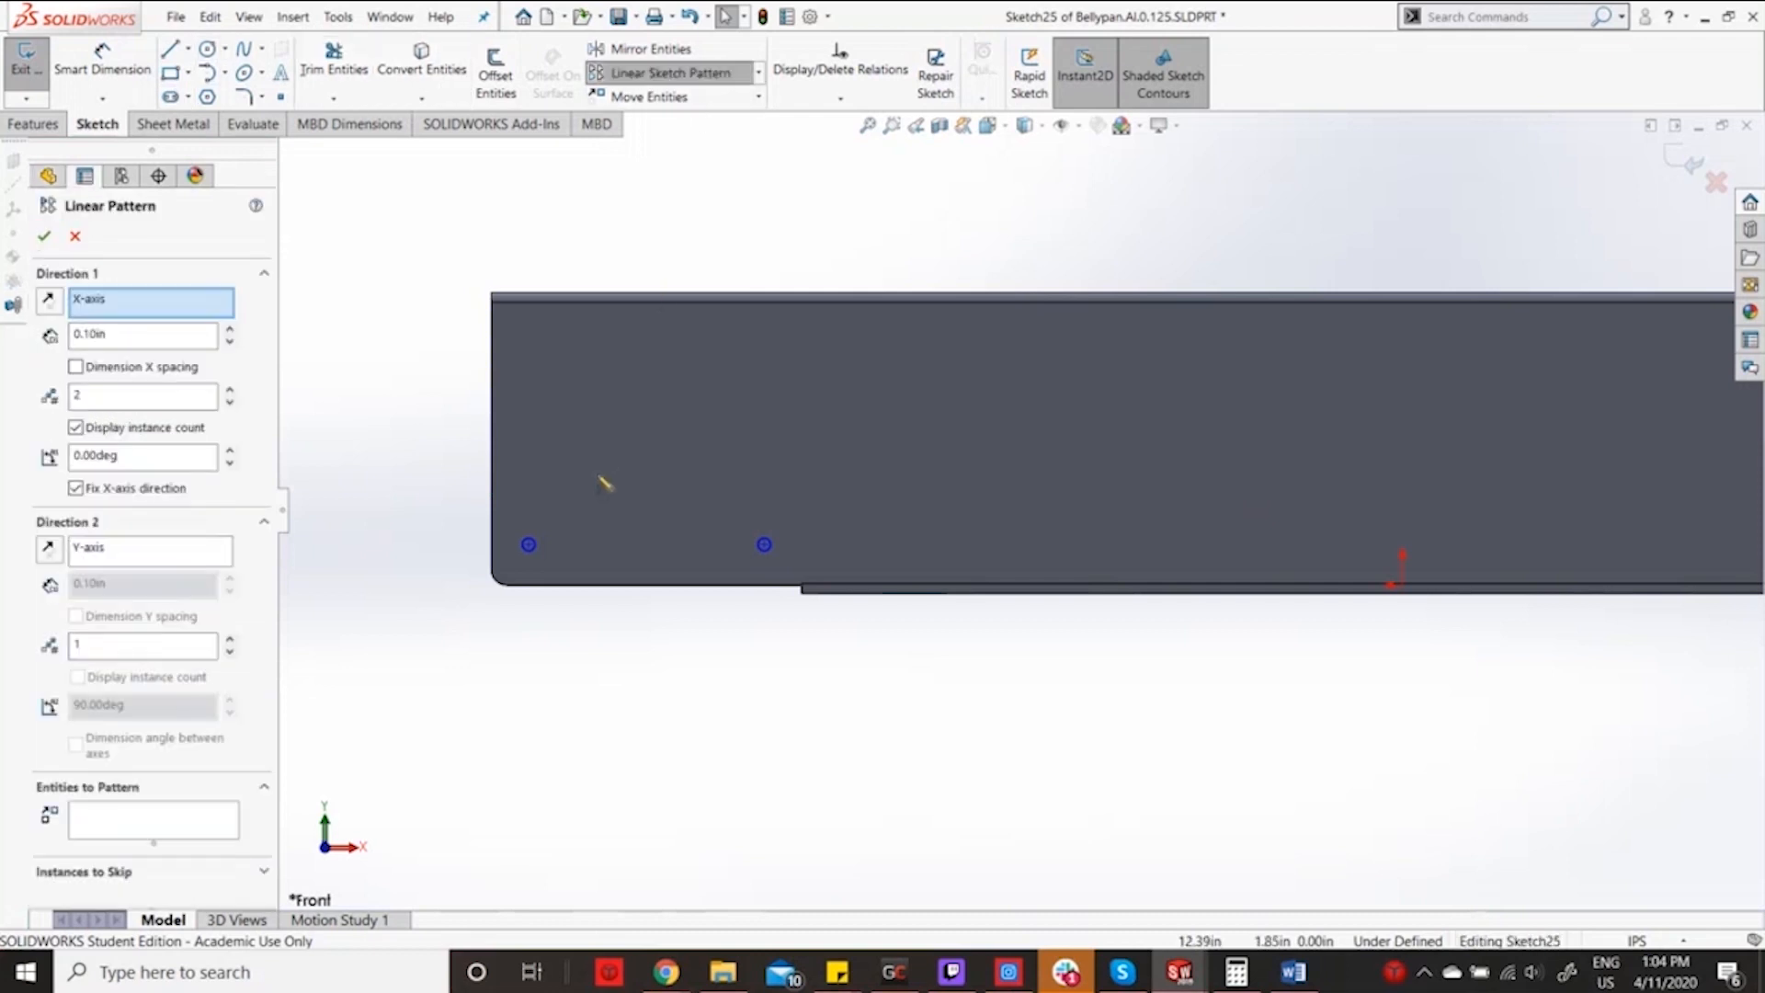
scroll(588, 552, "down", 3)
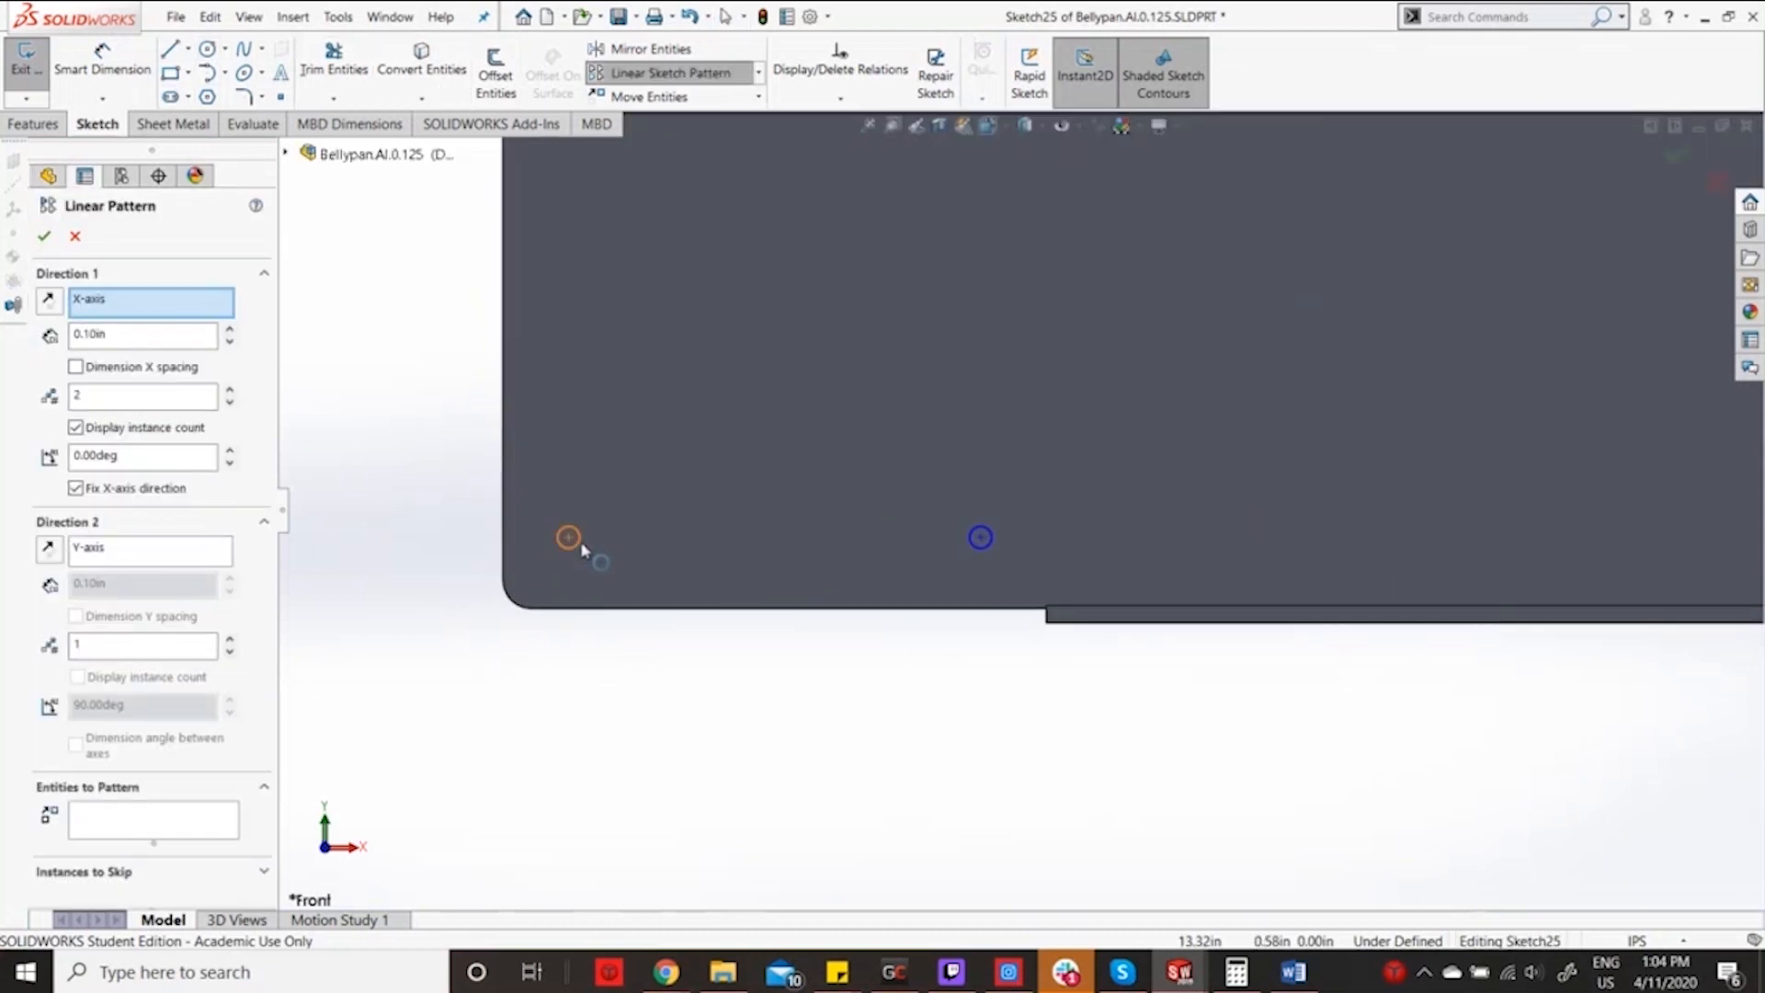
left_click(578, 542)
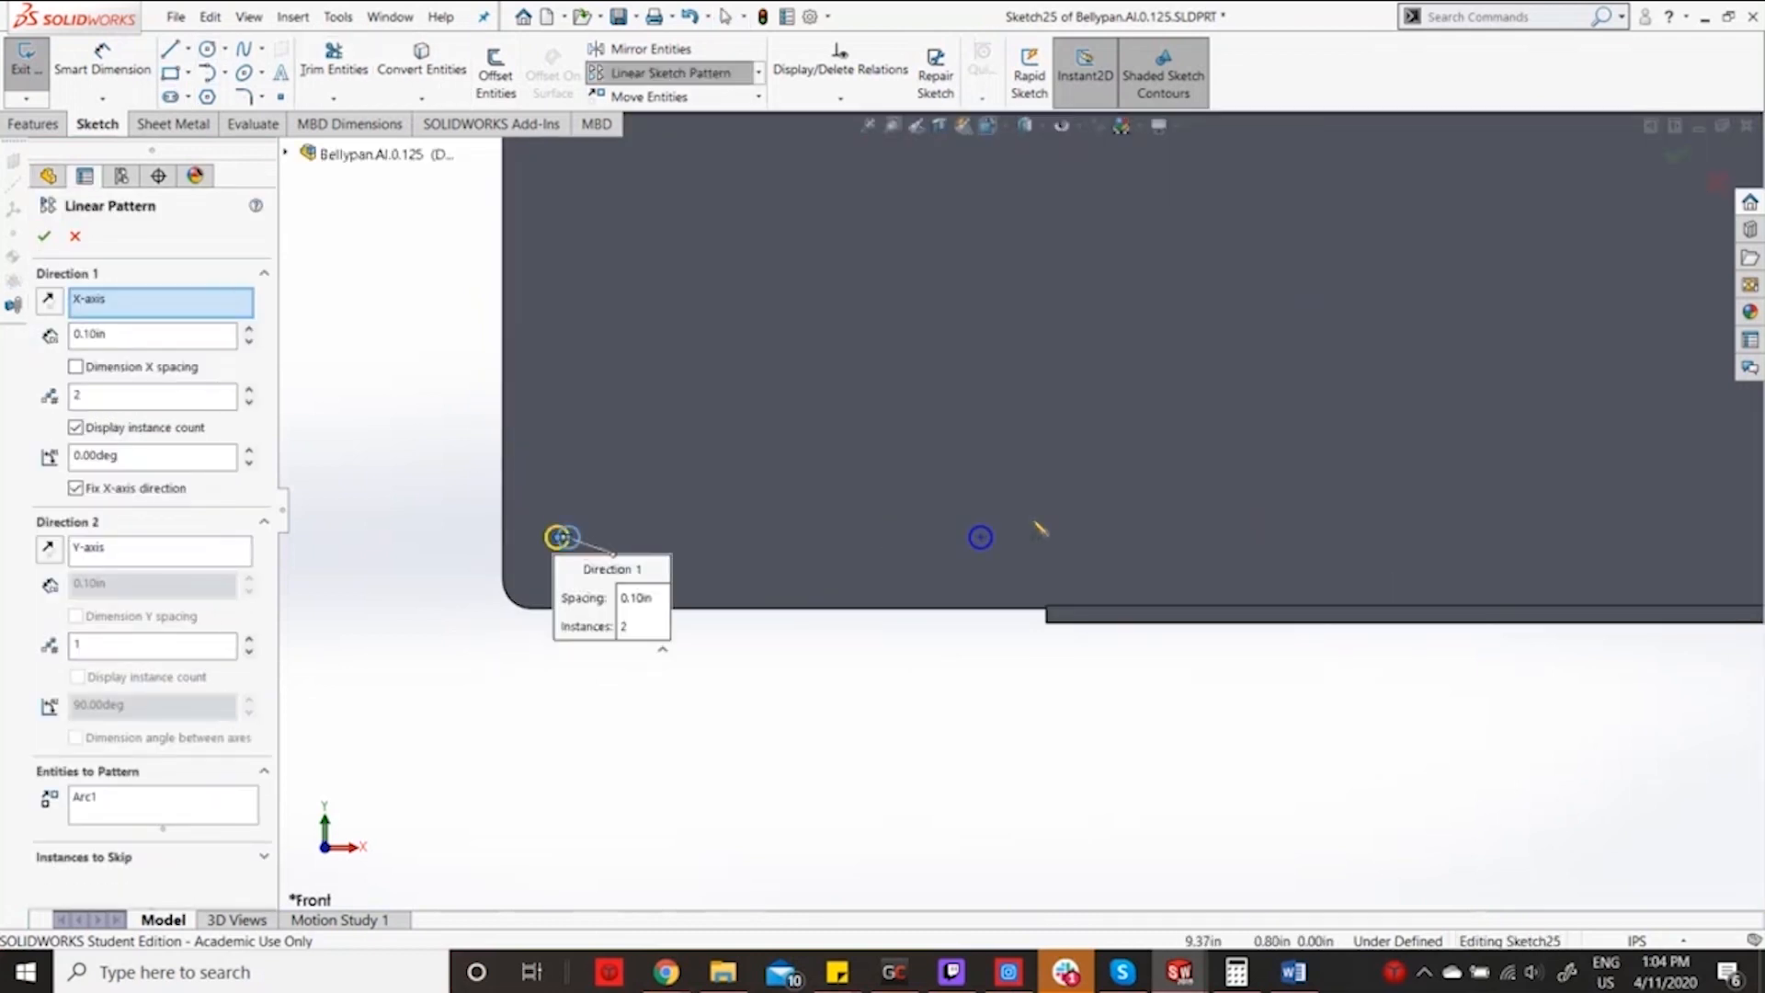
left_click(991, 546)
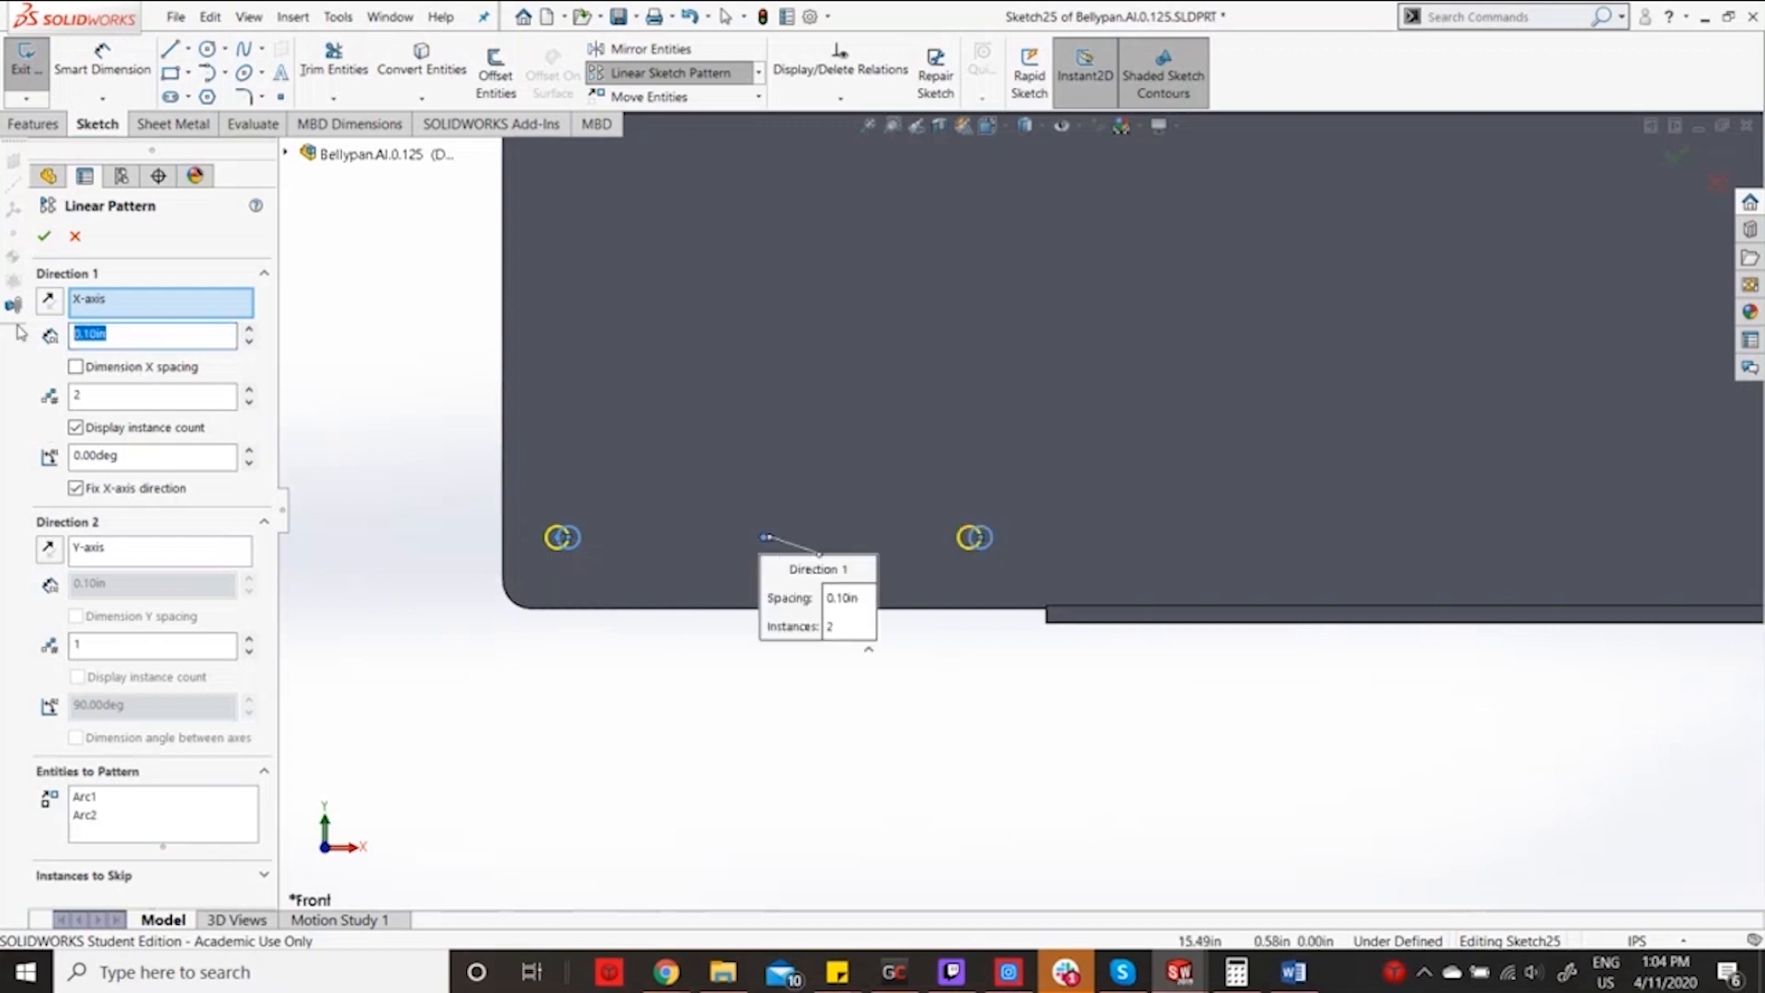
left_click(77, 397)
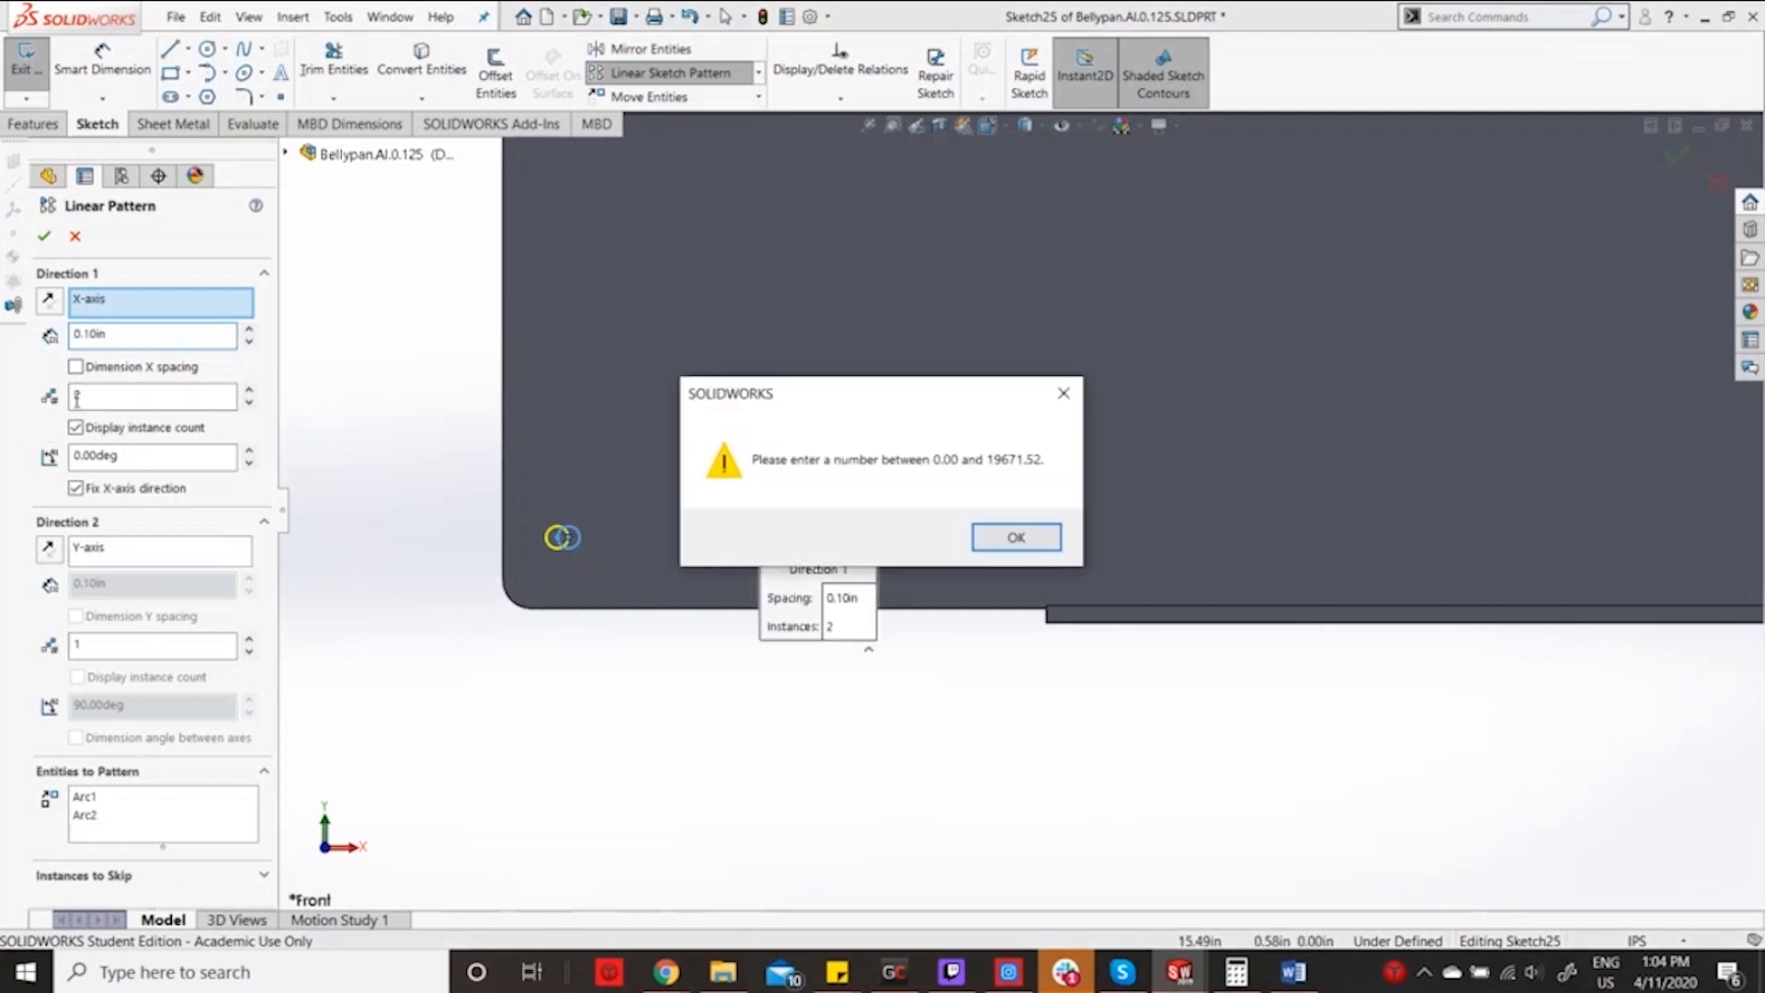
left_click(1016, 538)
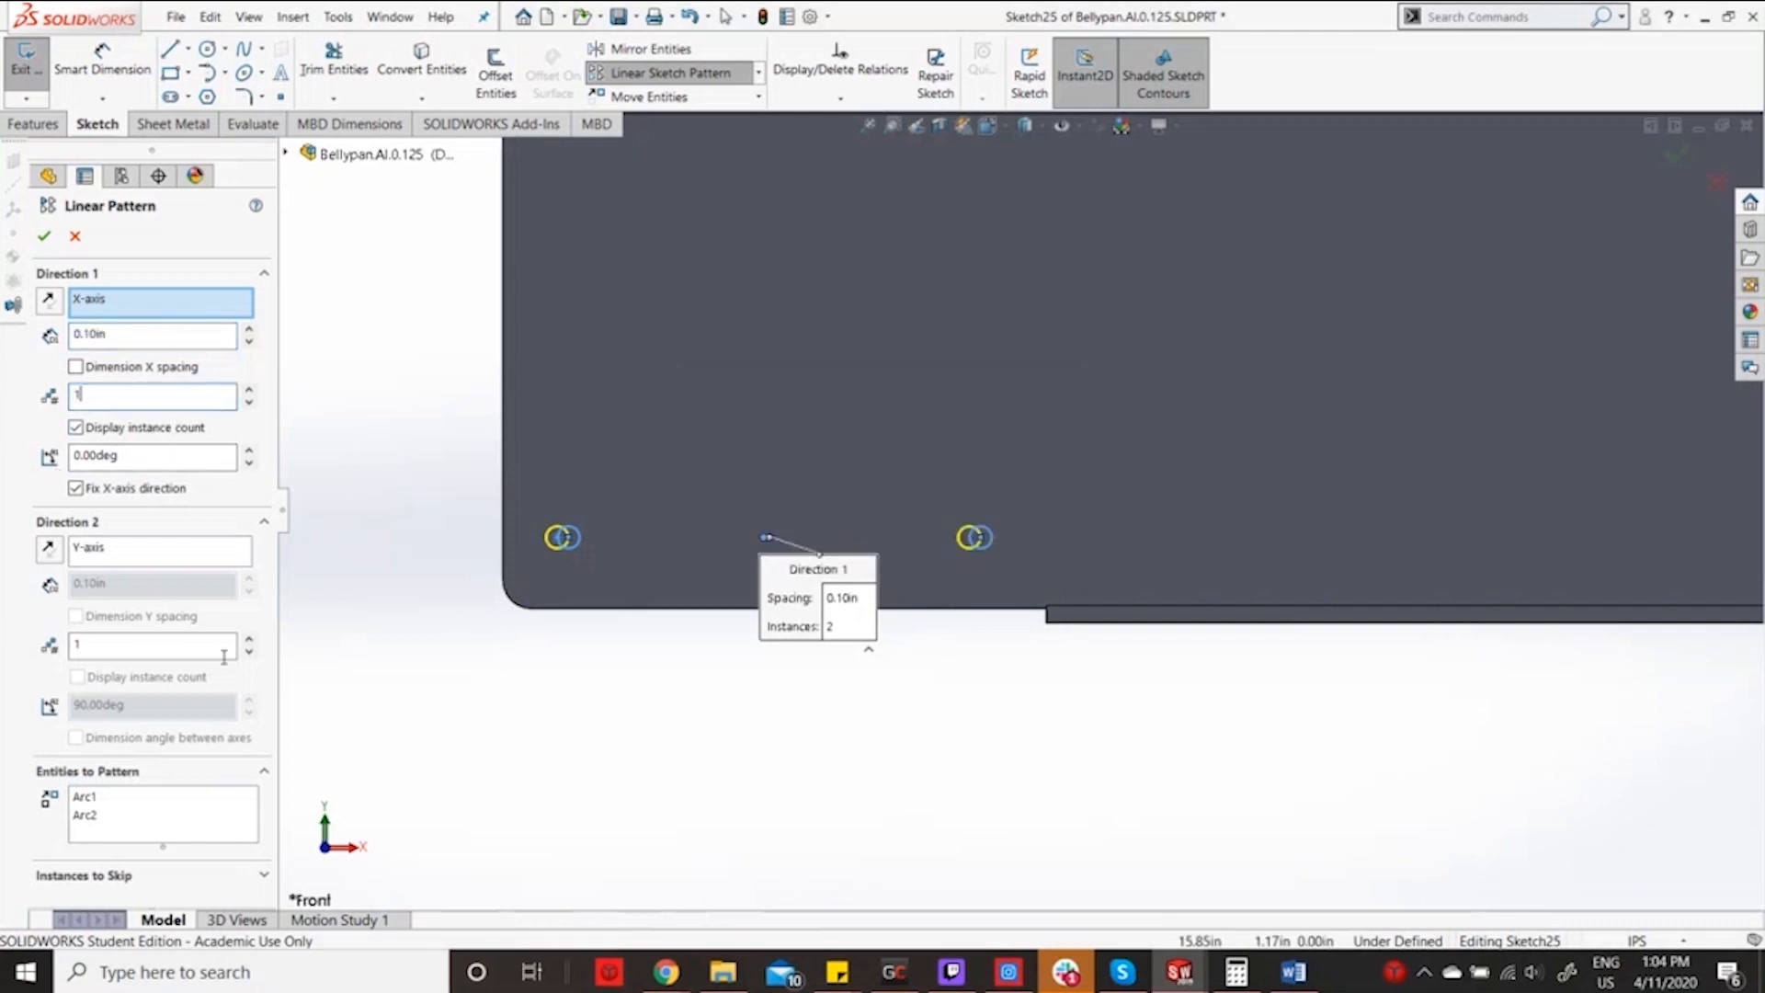
left_click(179, 646)
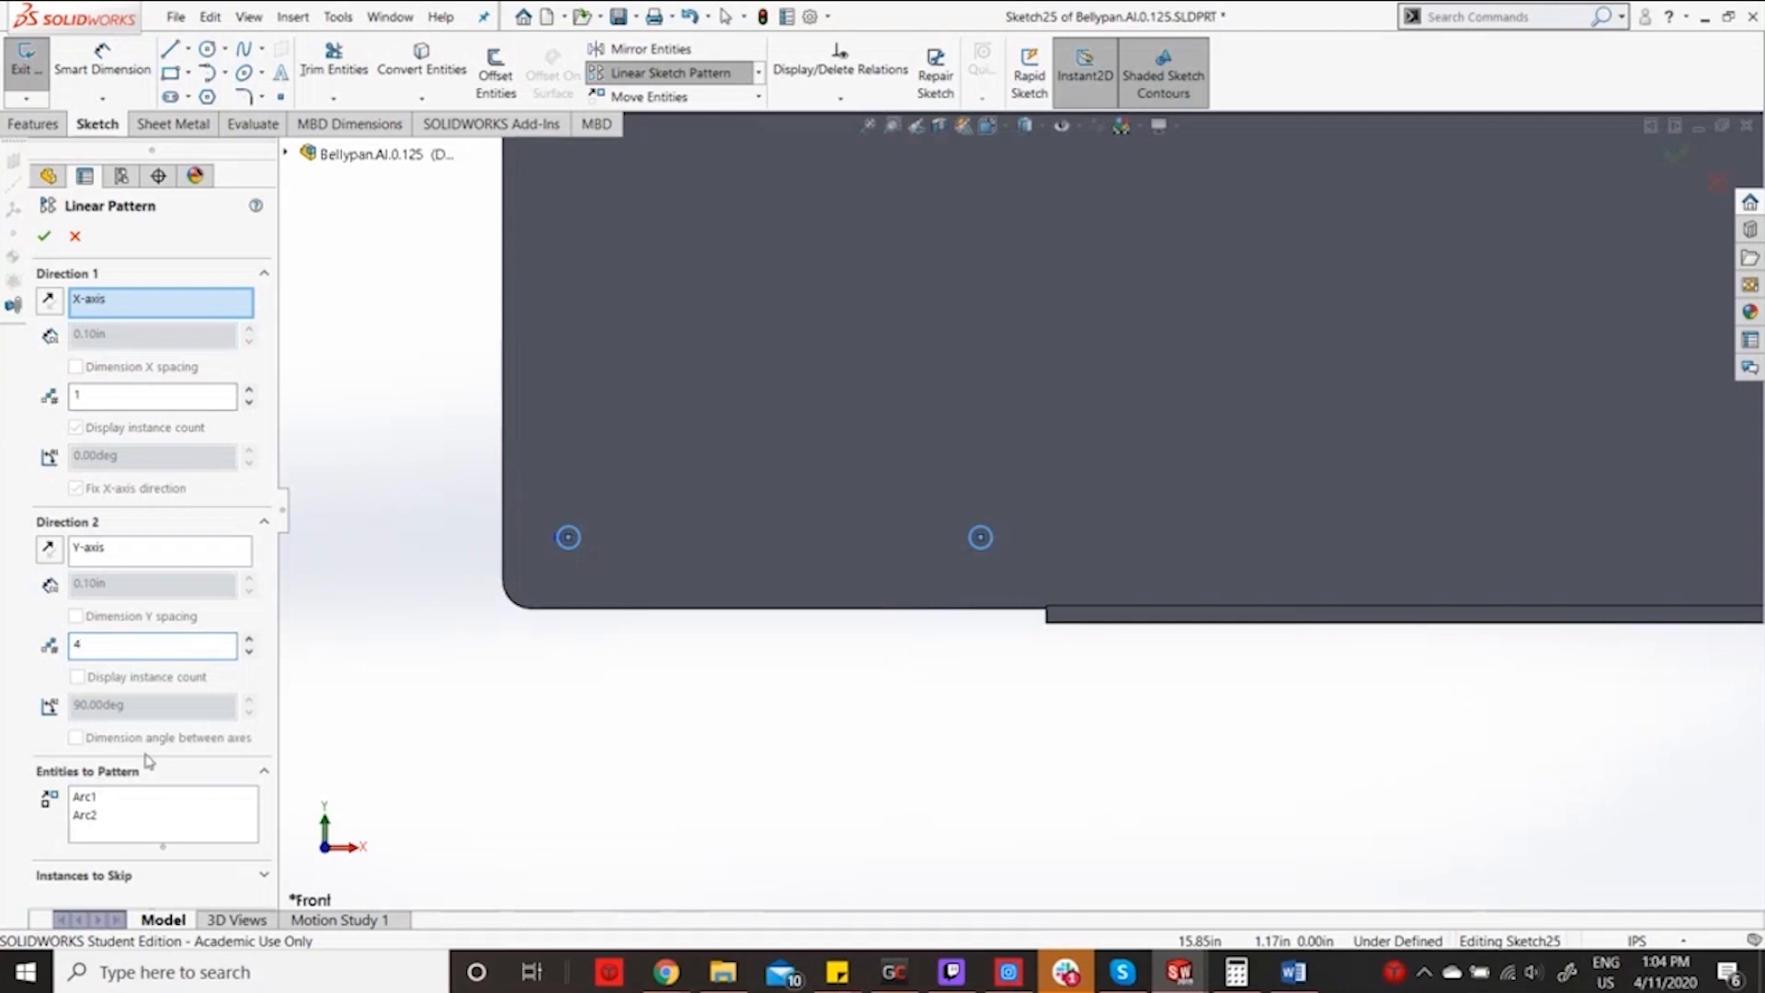
left_click(185, 584)
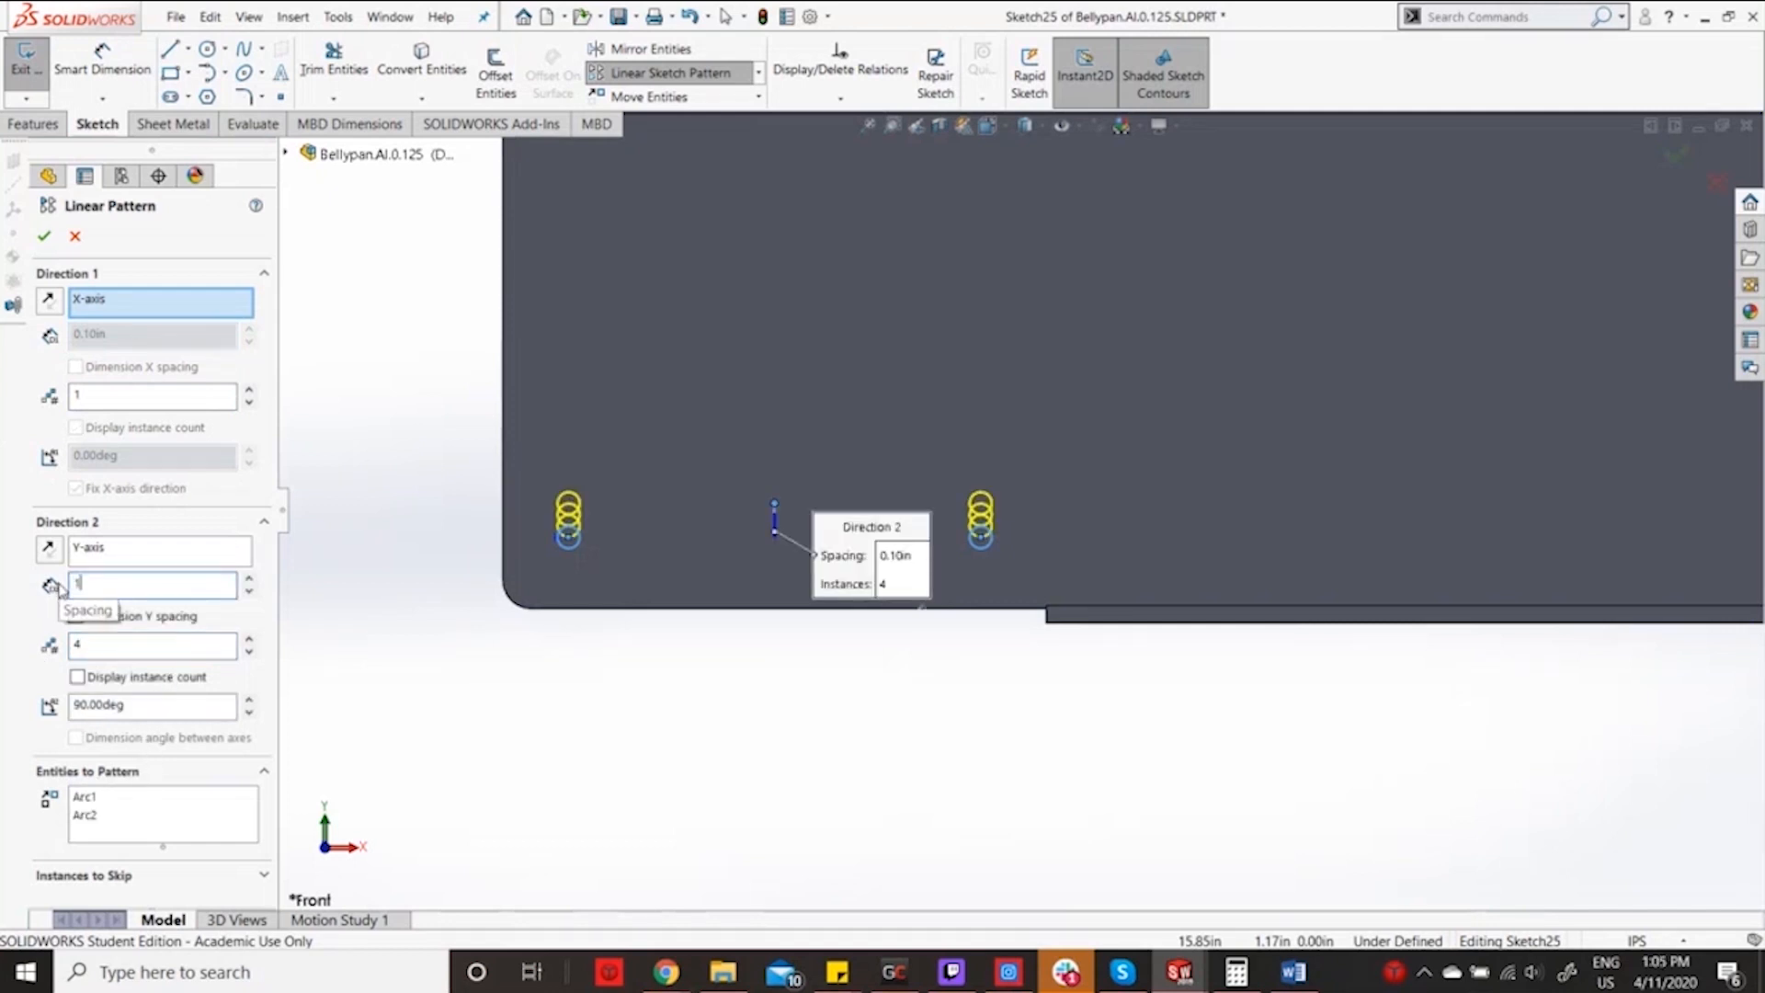
scroll(528, 414, "up", 3)
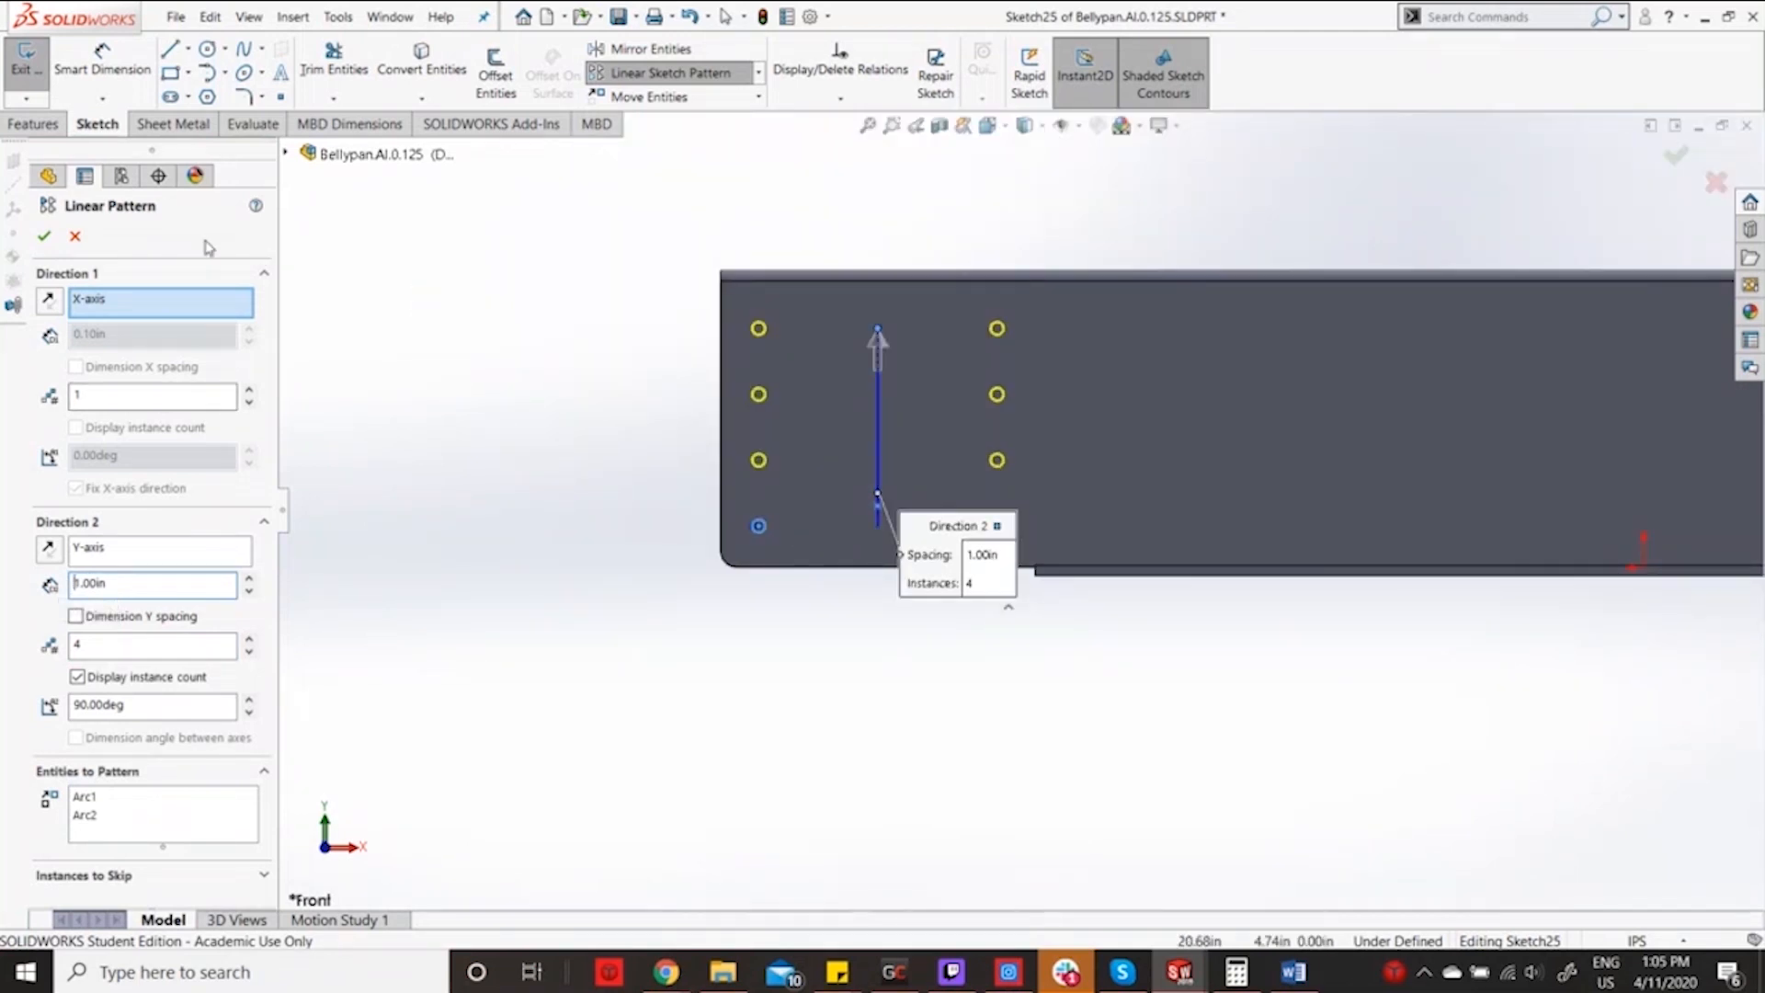
left_click(43, 237)
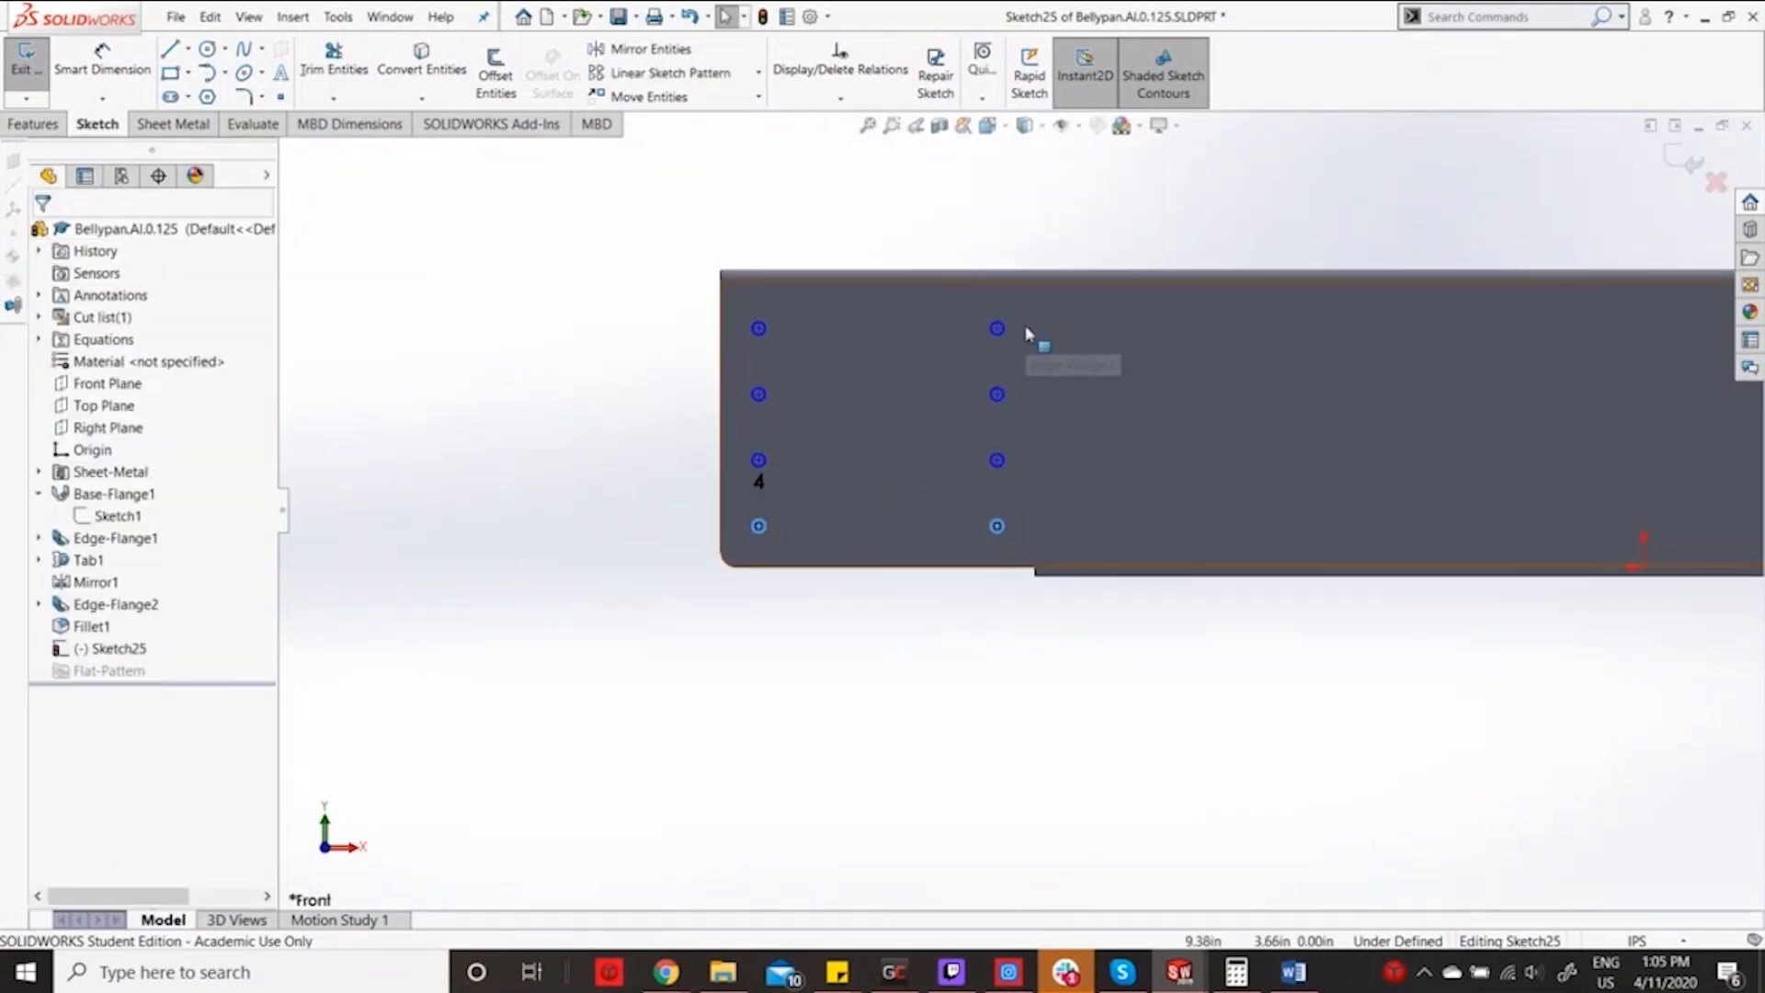
Sketch a vertical line about 4.35 in long from the origin to the flange's upper edge and make it construction geometry.
scroll(1298, 451, "up", 6)
scroll(1406, 551, "down", 5)
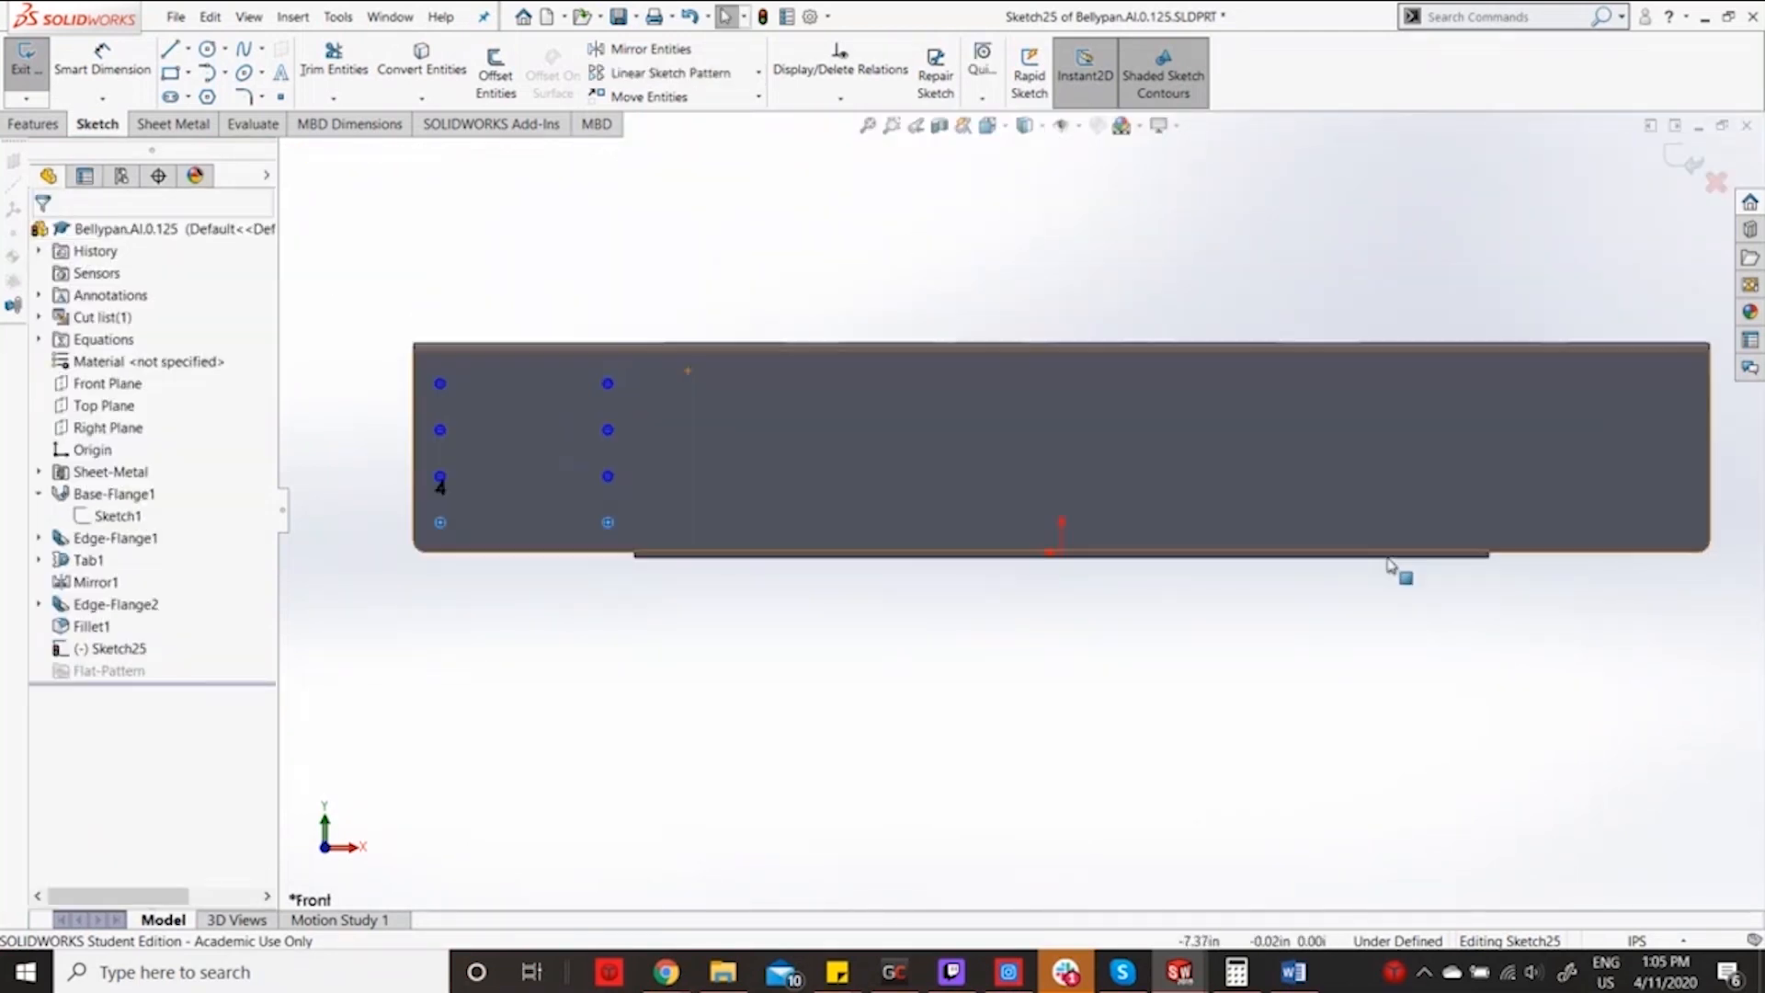
key("l")
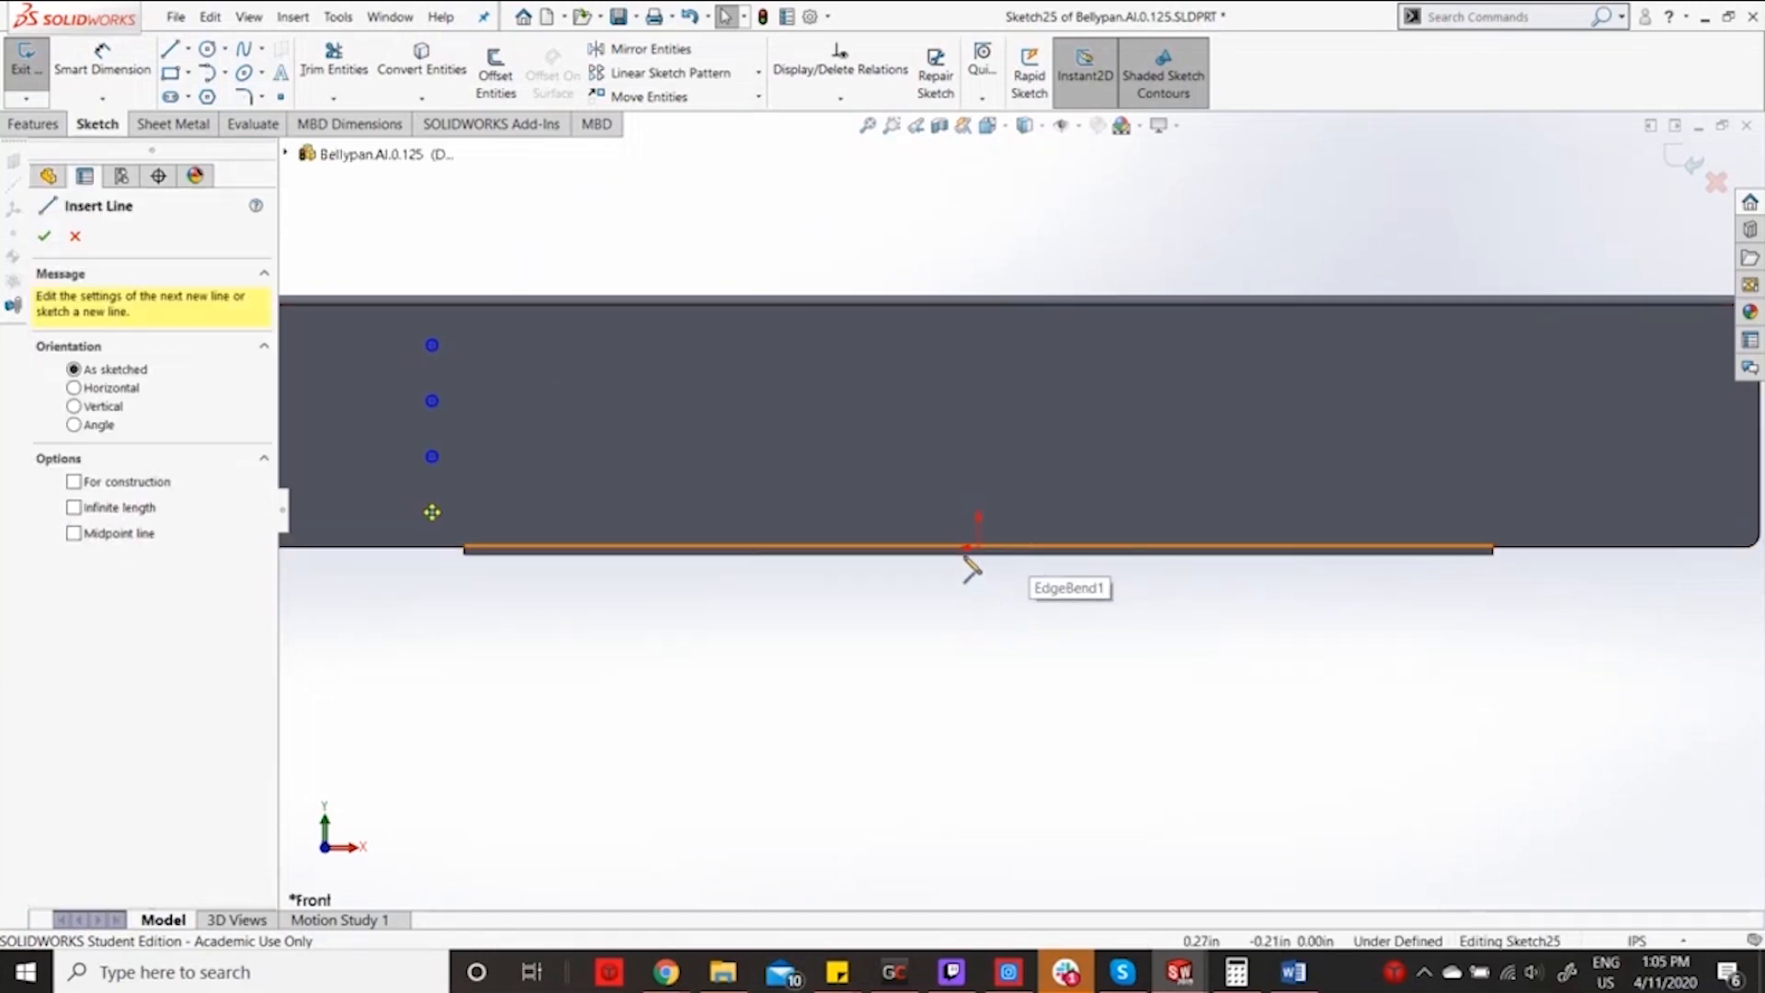
left_click(980, 549)
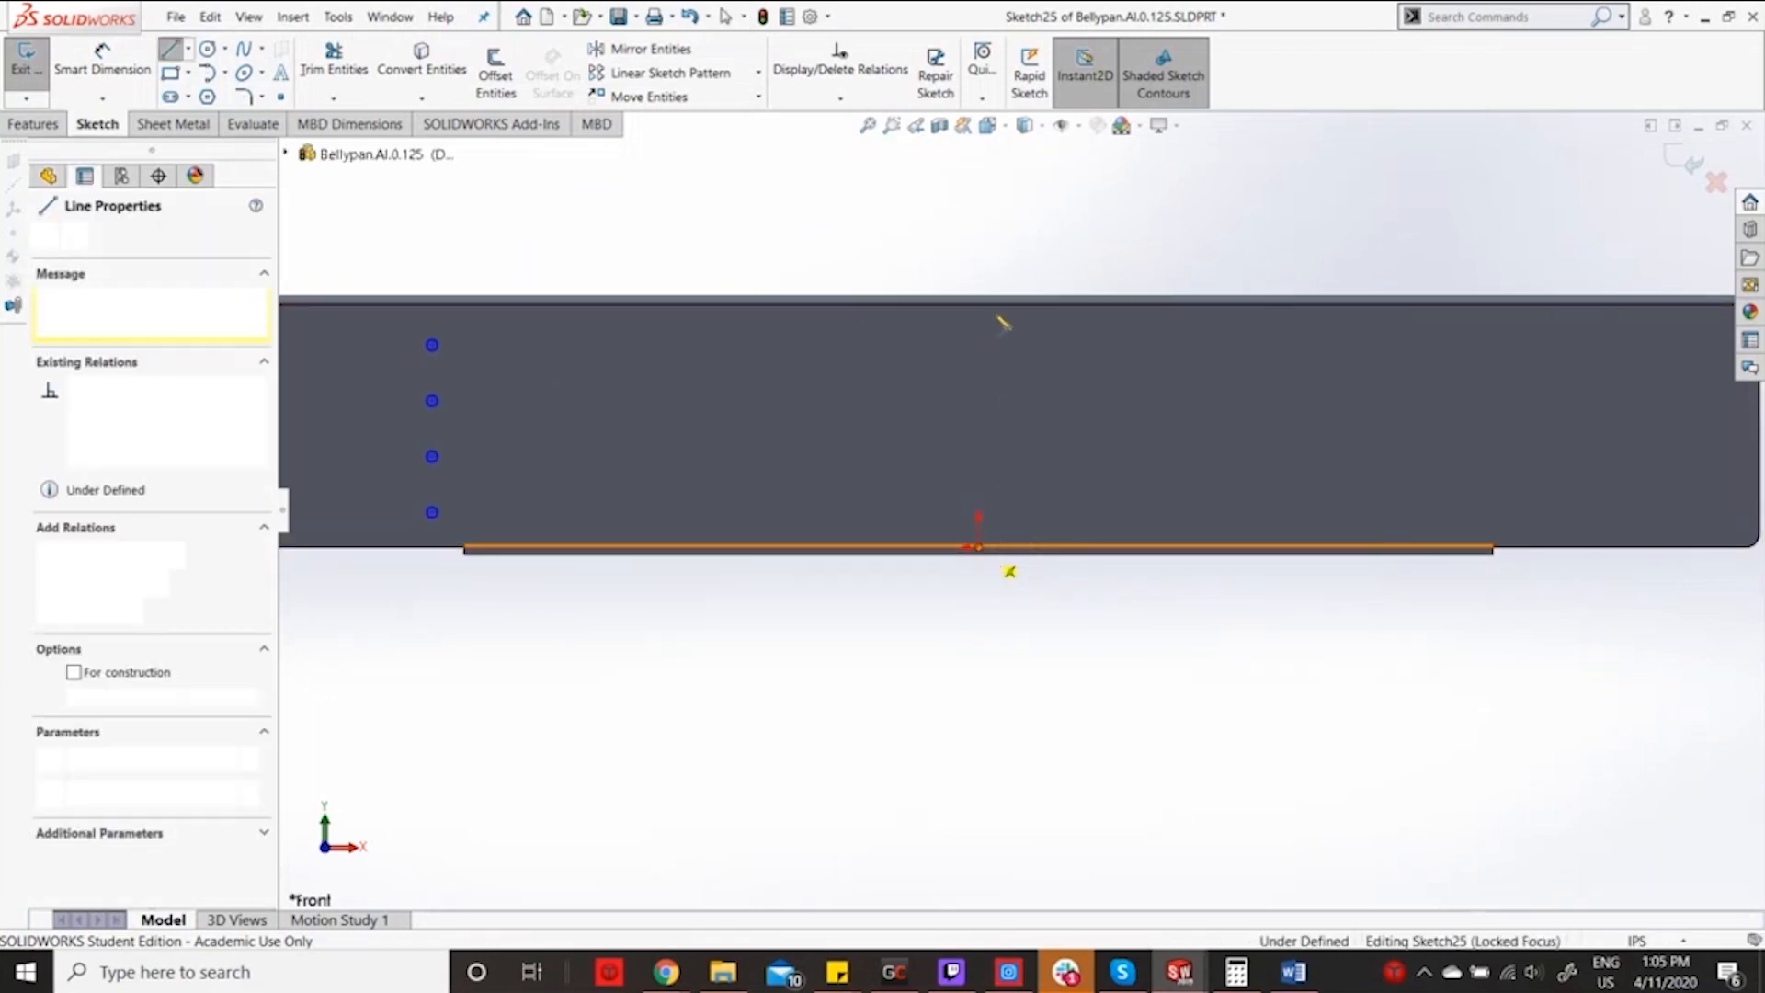
left_click(979, 304)
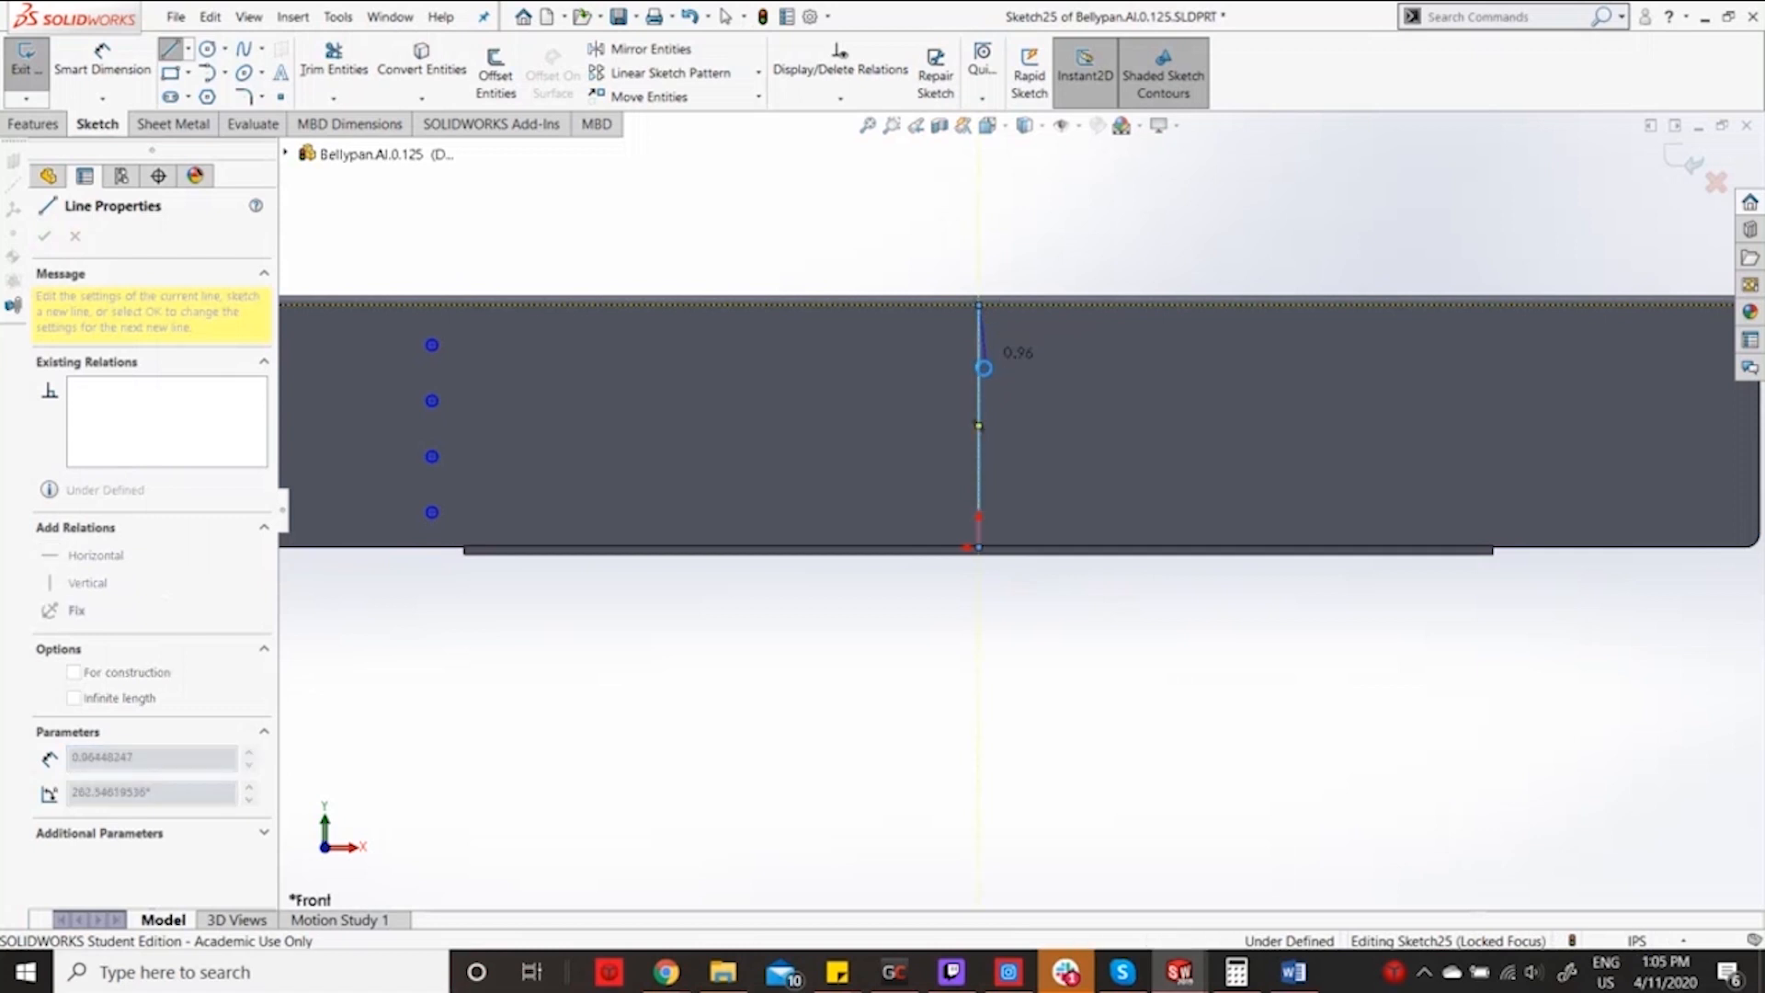
key("Escape")
right_click(983, 375)
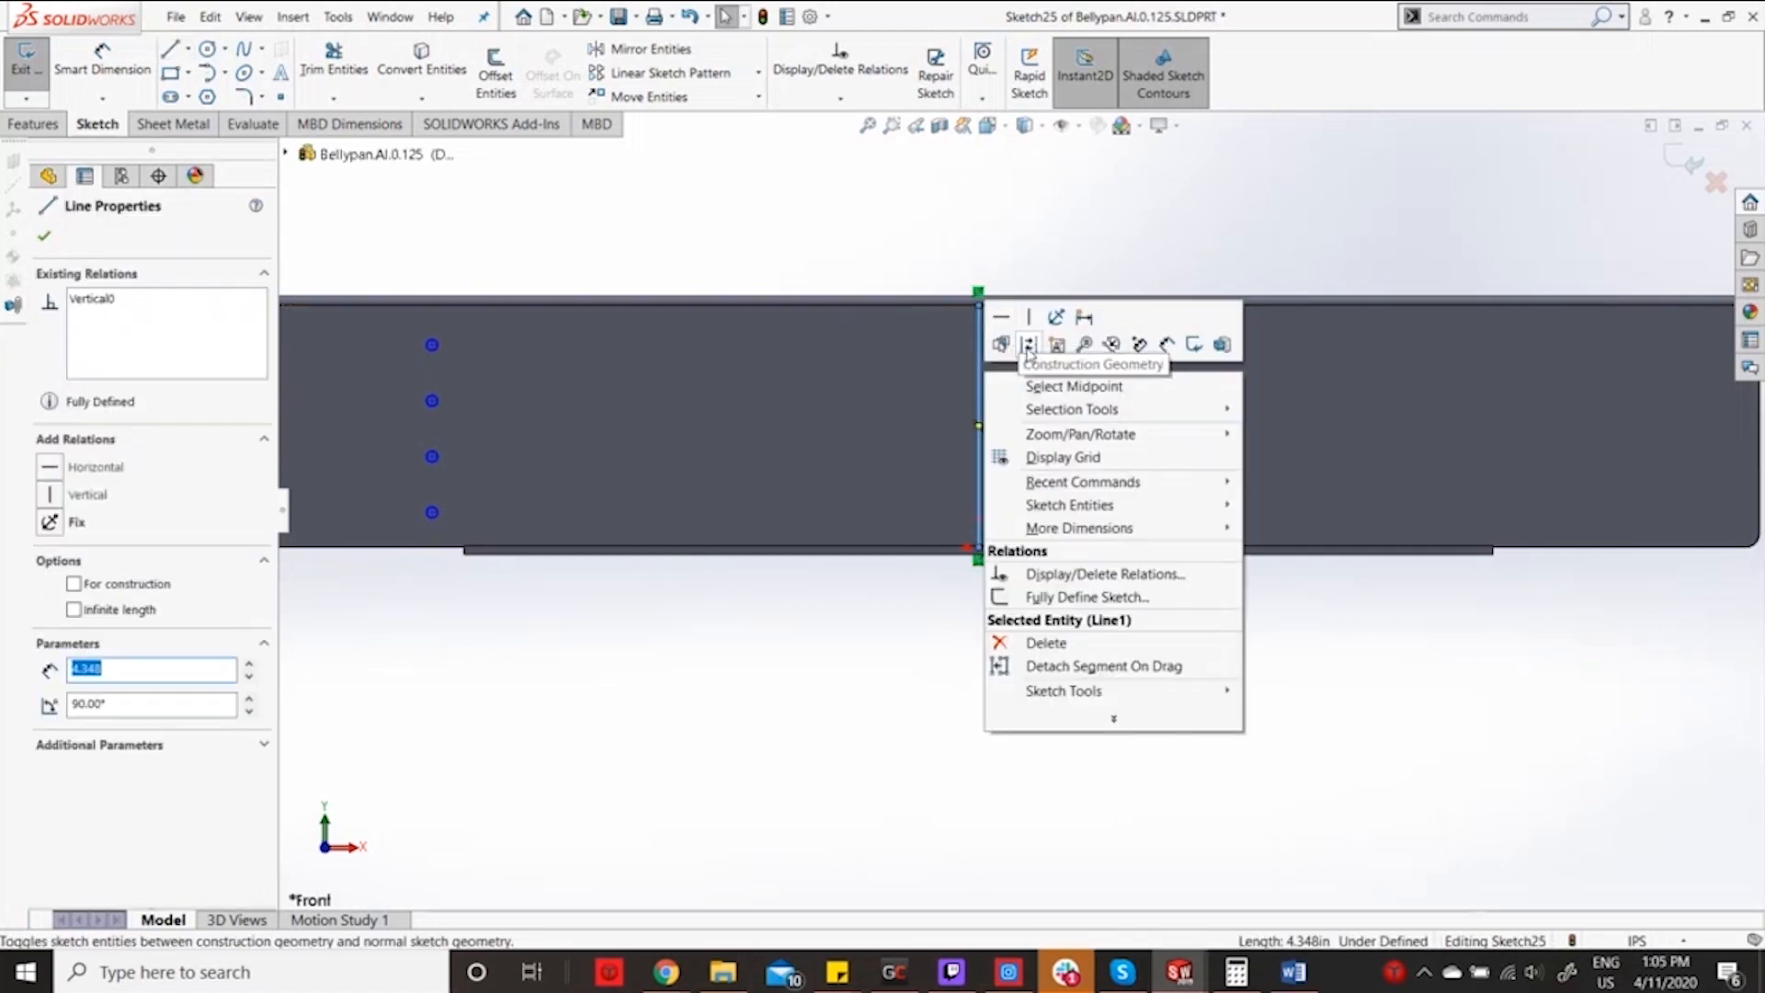
left_click(1029, 346)
scroll(792, 302, "up", 3)
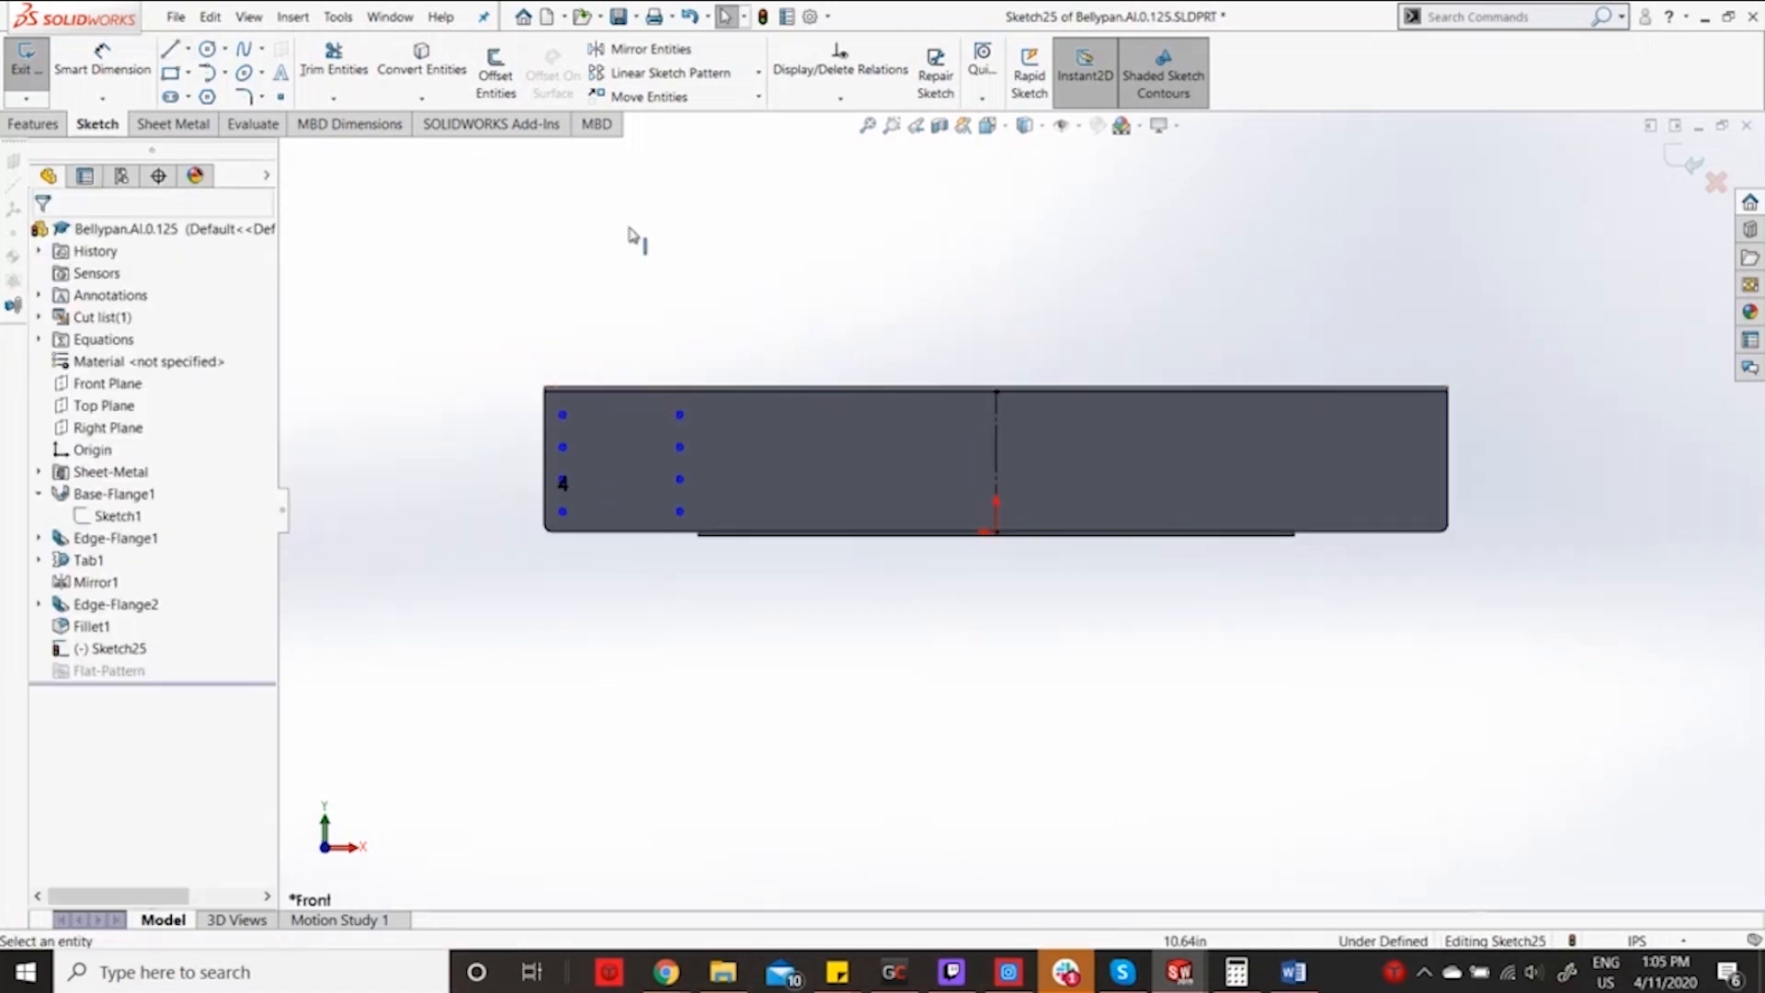
Mirror all eight circles about the vertical construction line and exit the sketch.
left_click(632, 51)
scroll(616, 425, "down", 3)
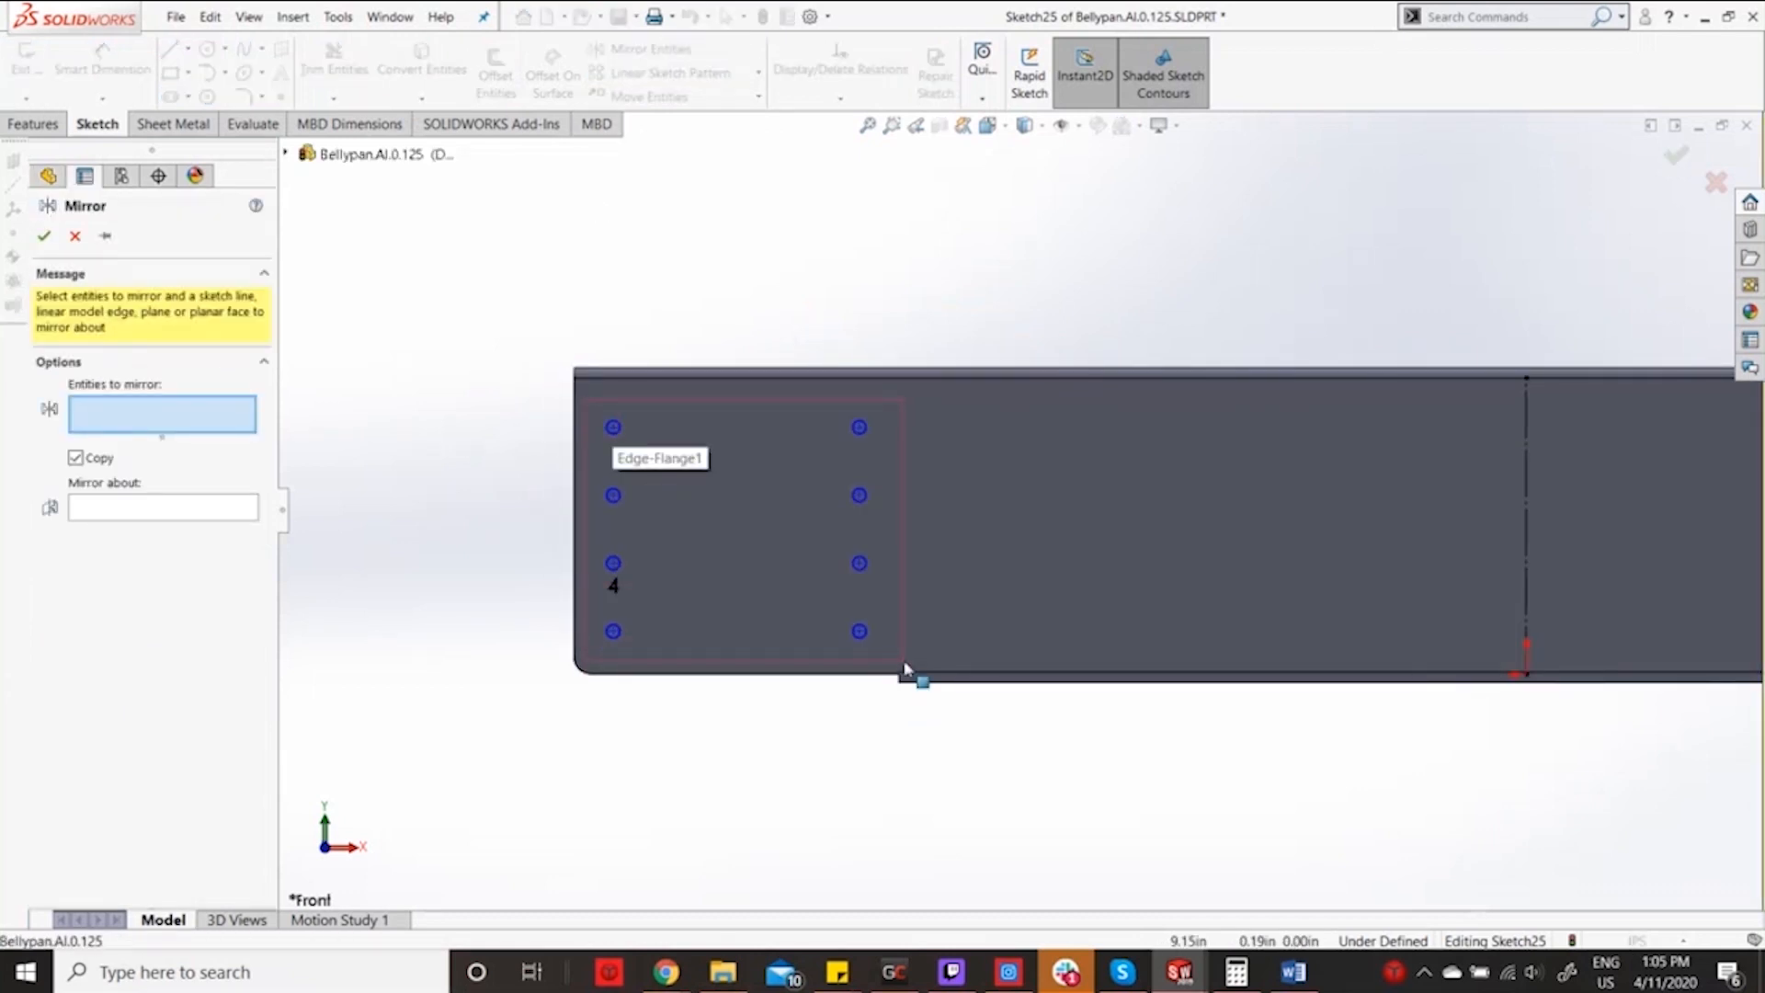
left_click_drag(905, 669, 907, 671)
left_click(184, 649)
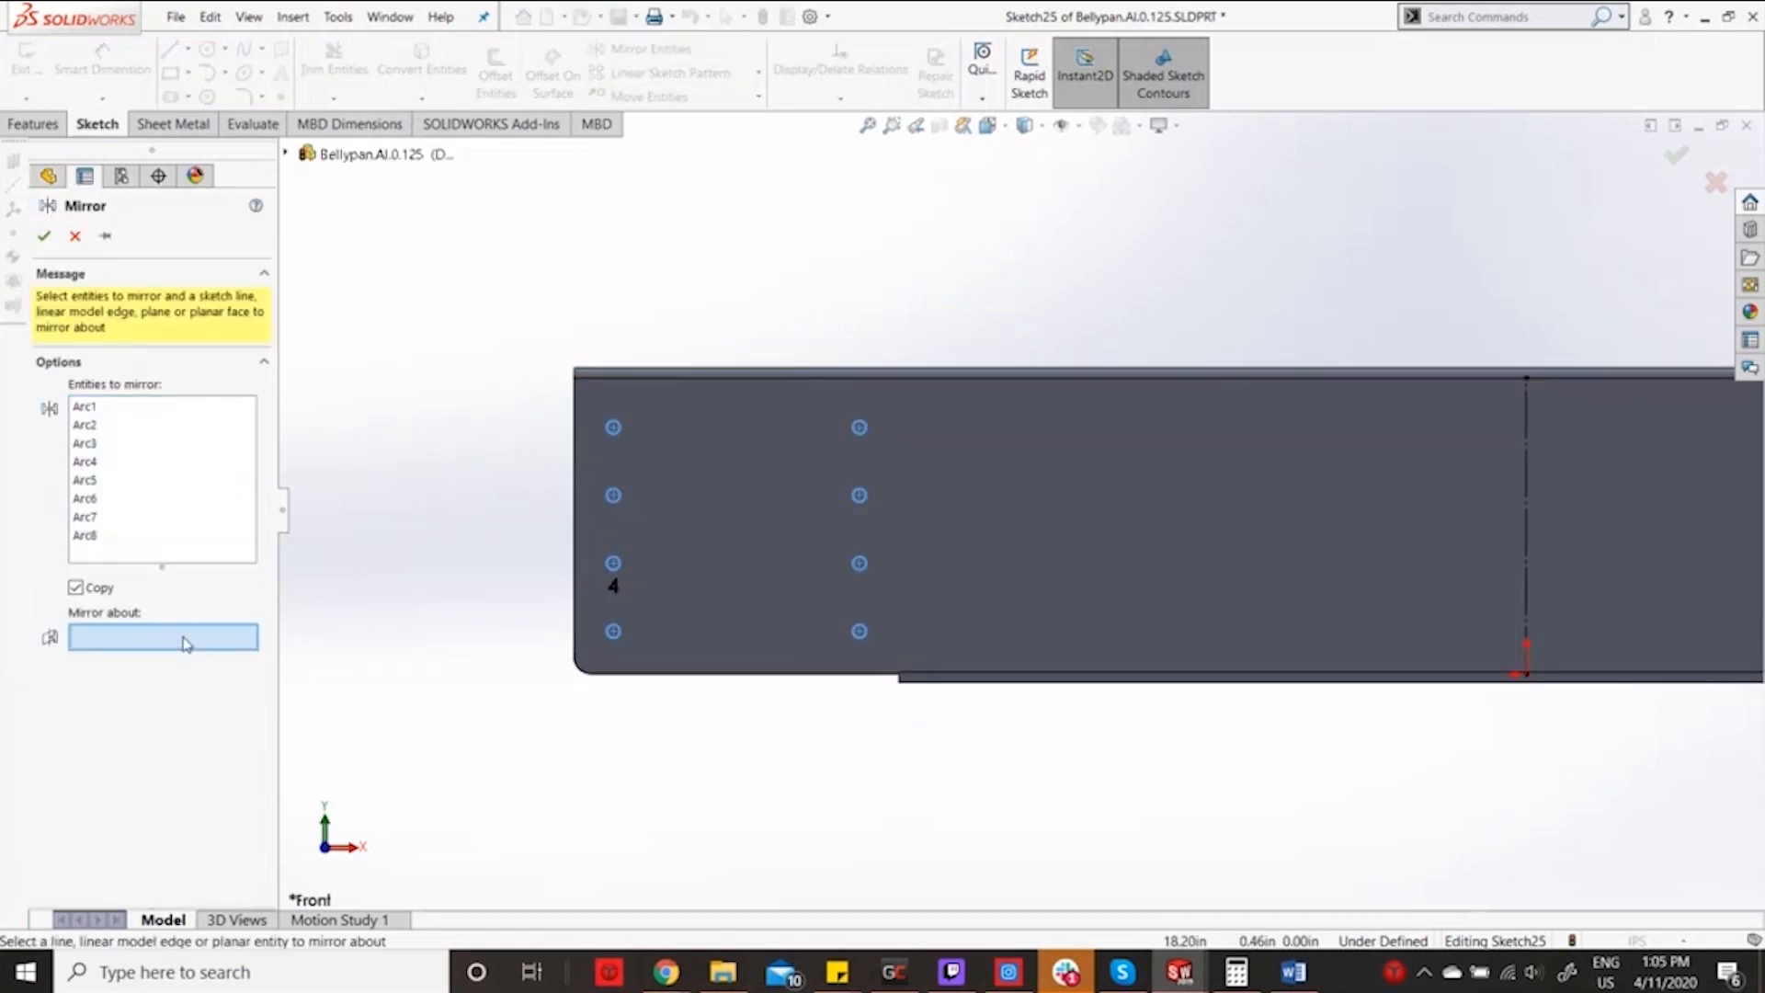
left_click(1527, 445)
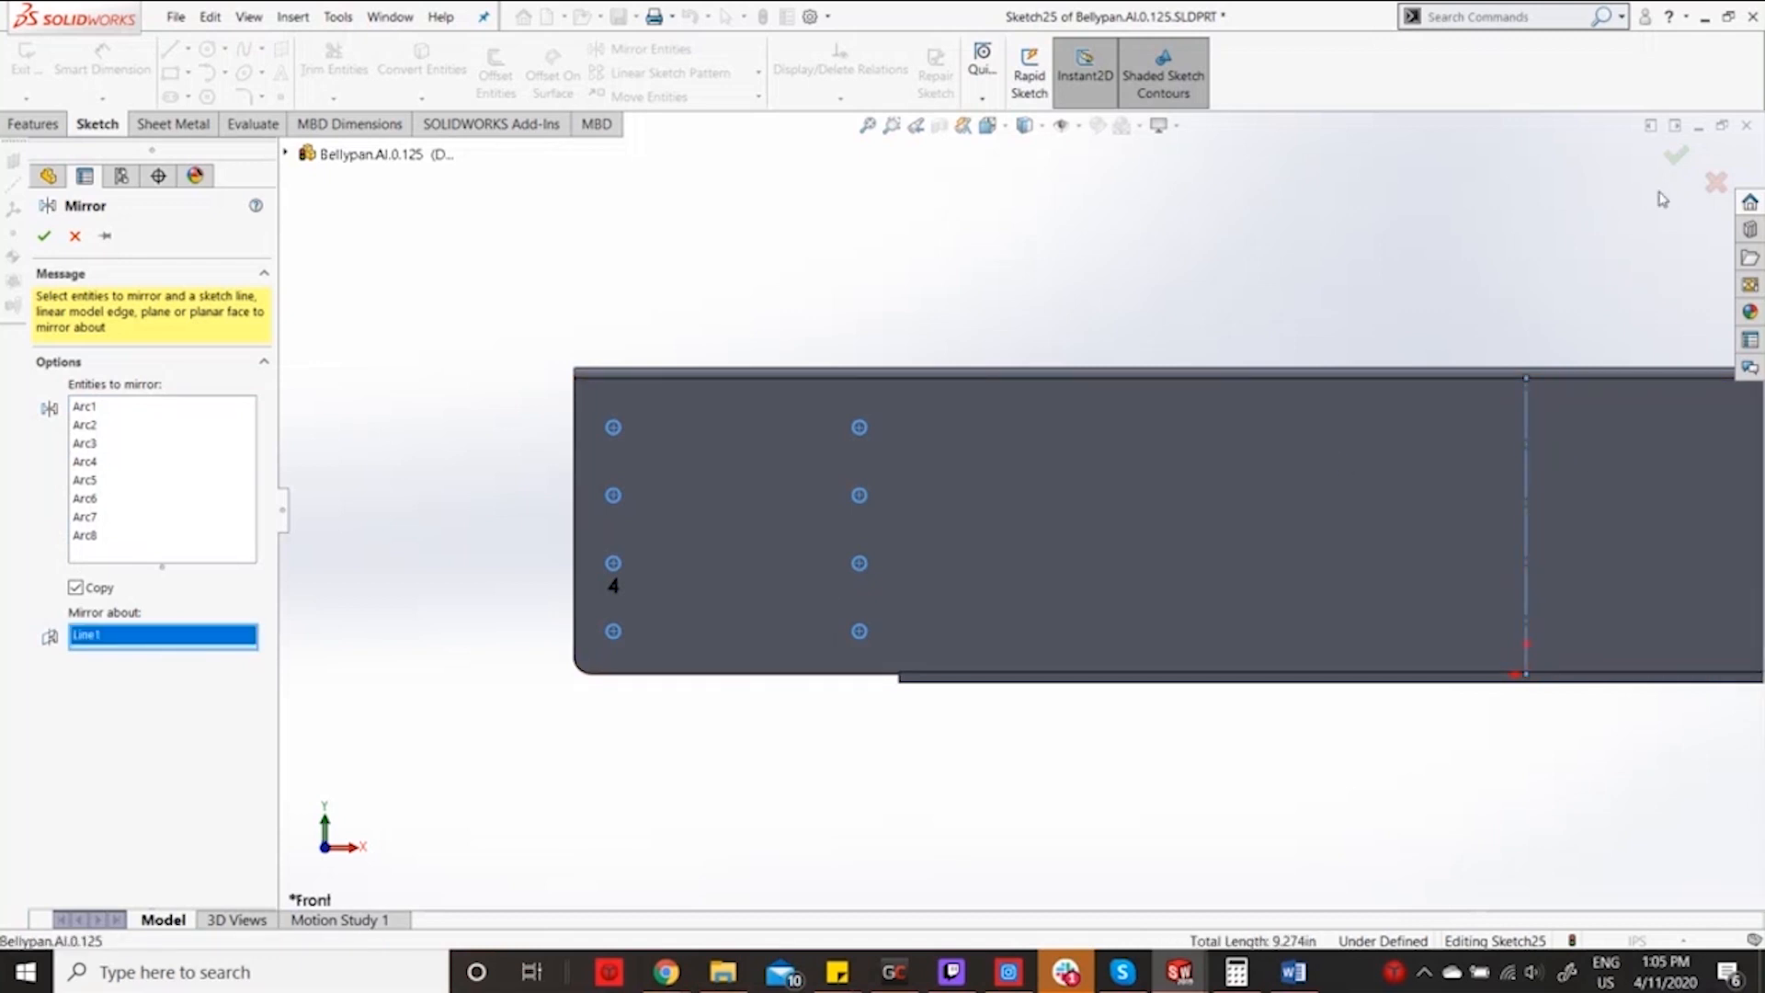
left_click(1673, 155)
key("z")
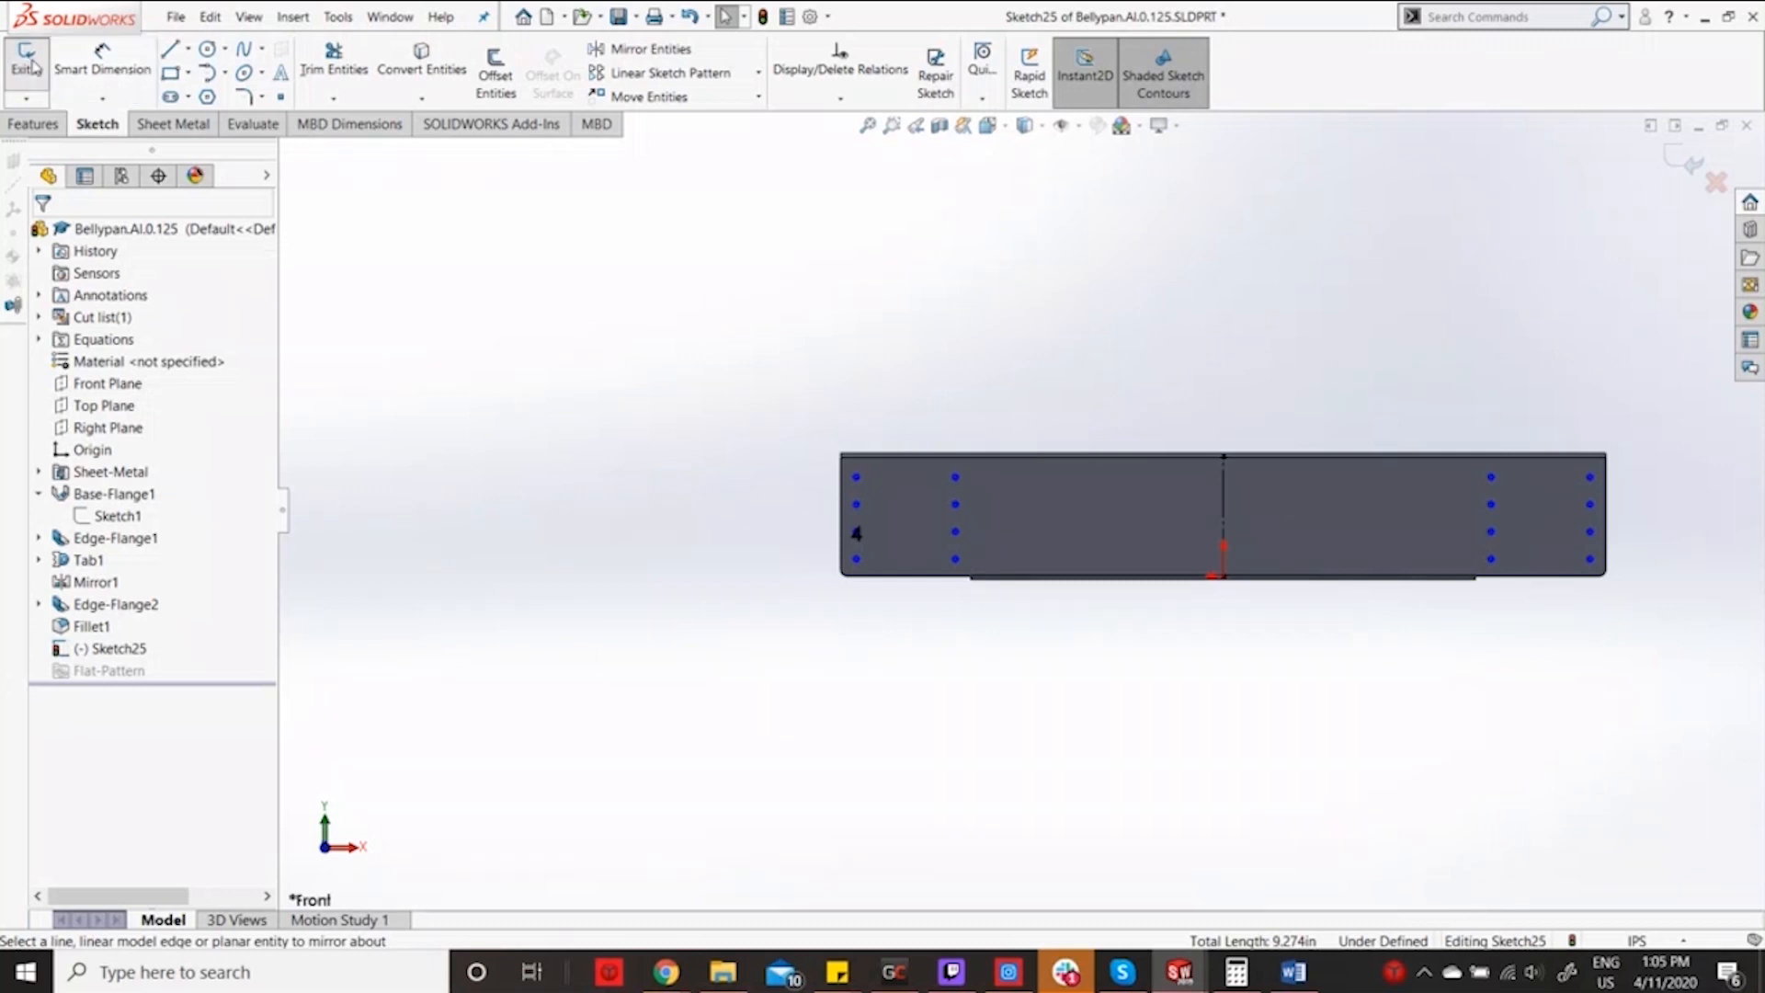
left_click(26, 58)
Cut the holes of Sketch25 through the flange with an Extruded Cut set to Through All.
left_click(33, 124)
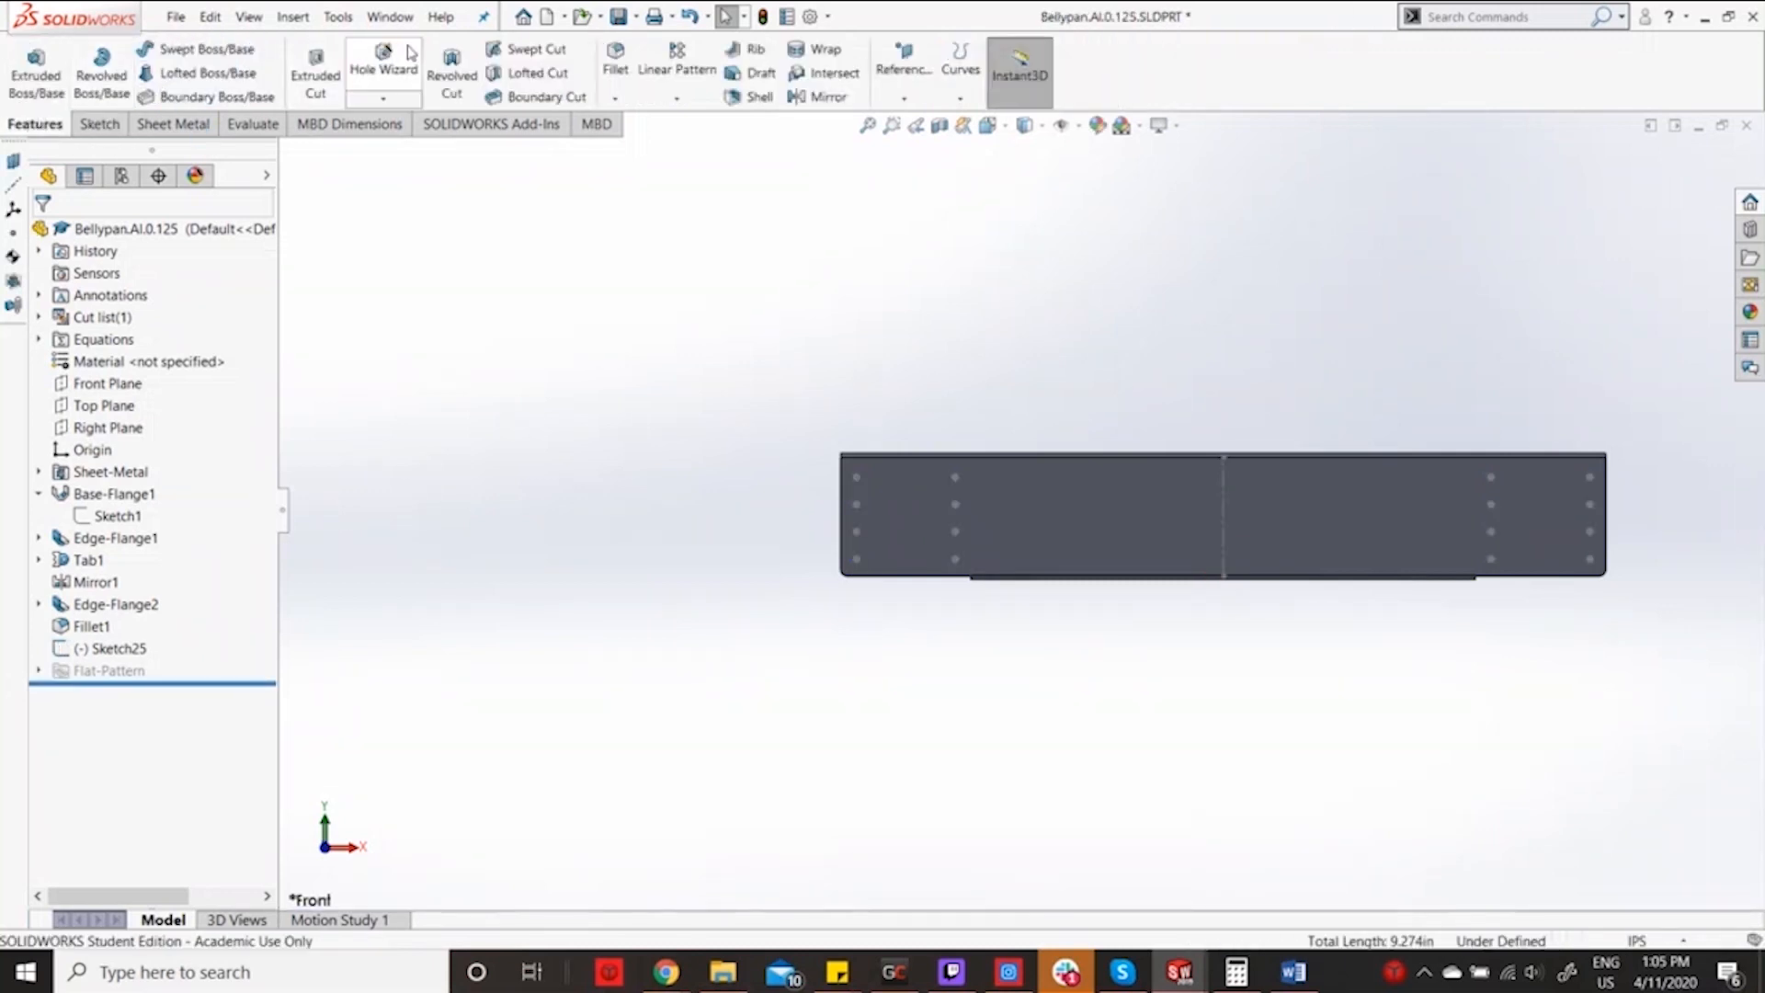
left_click(315, 76)
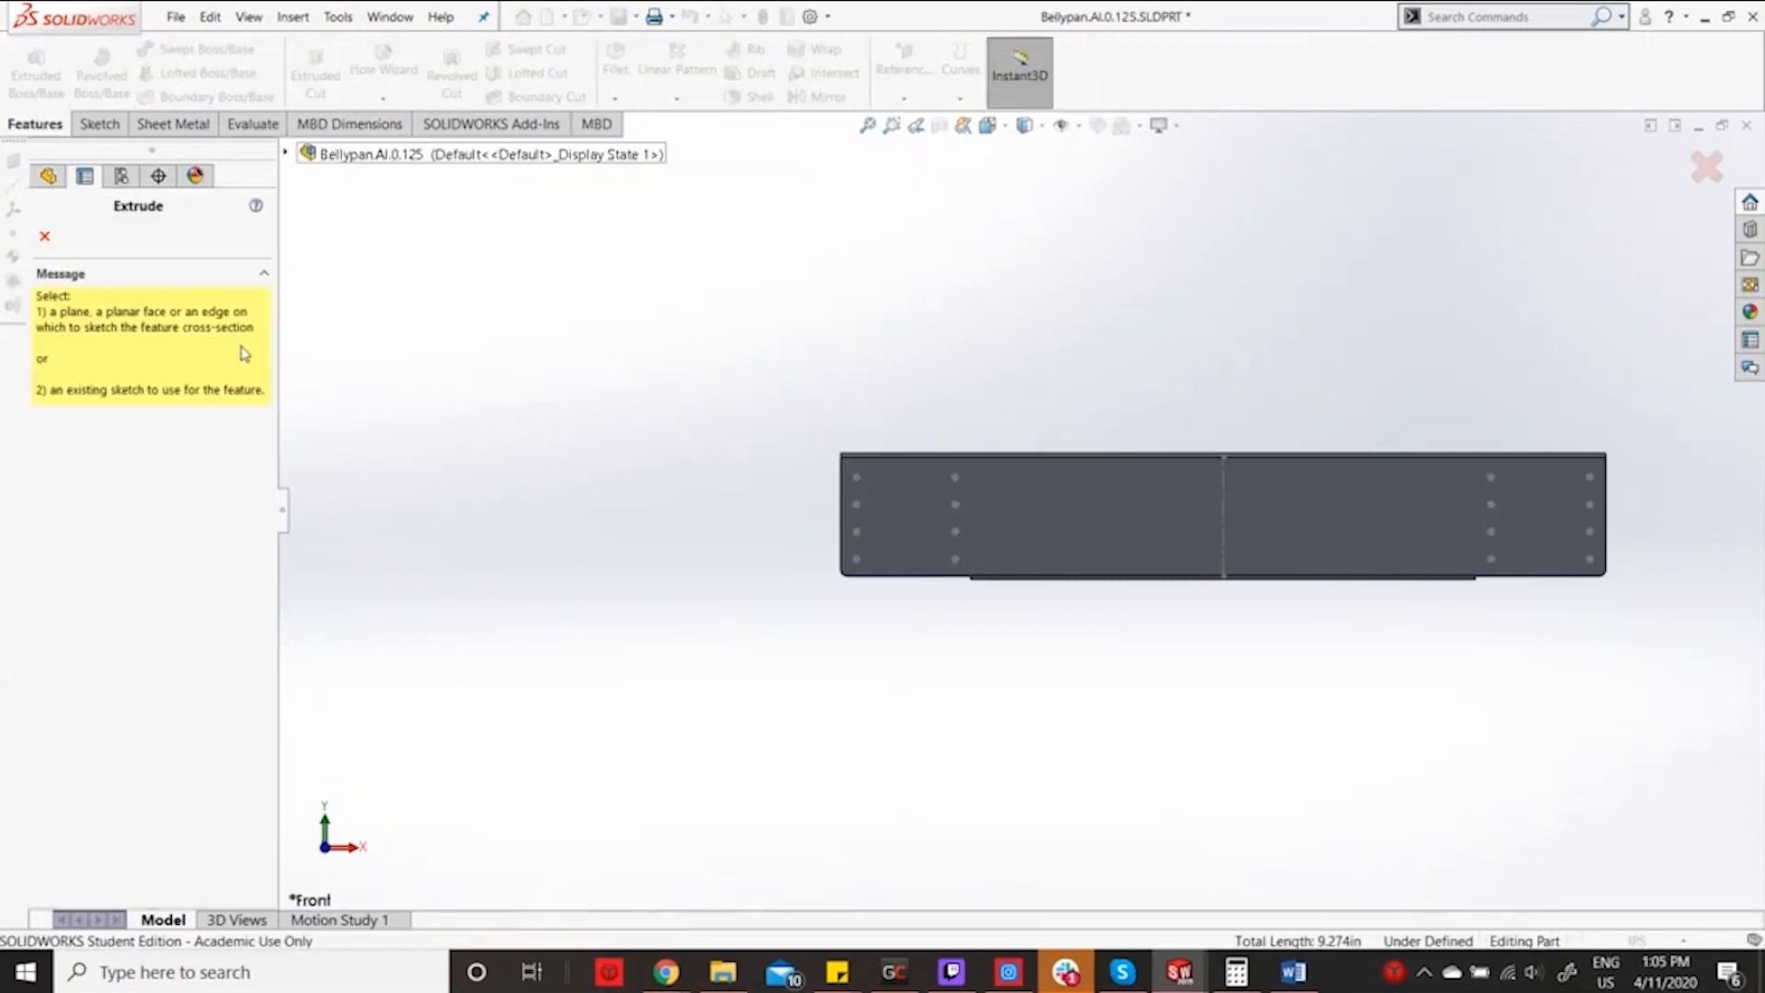
left_click(44, 237)
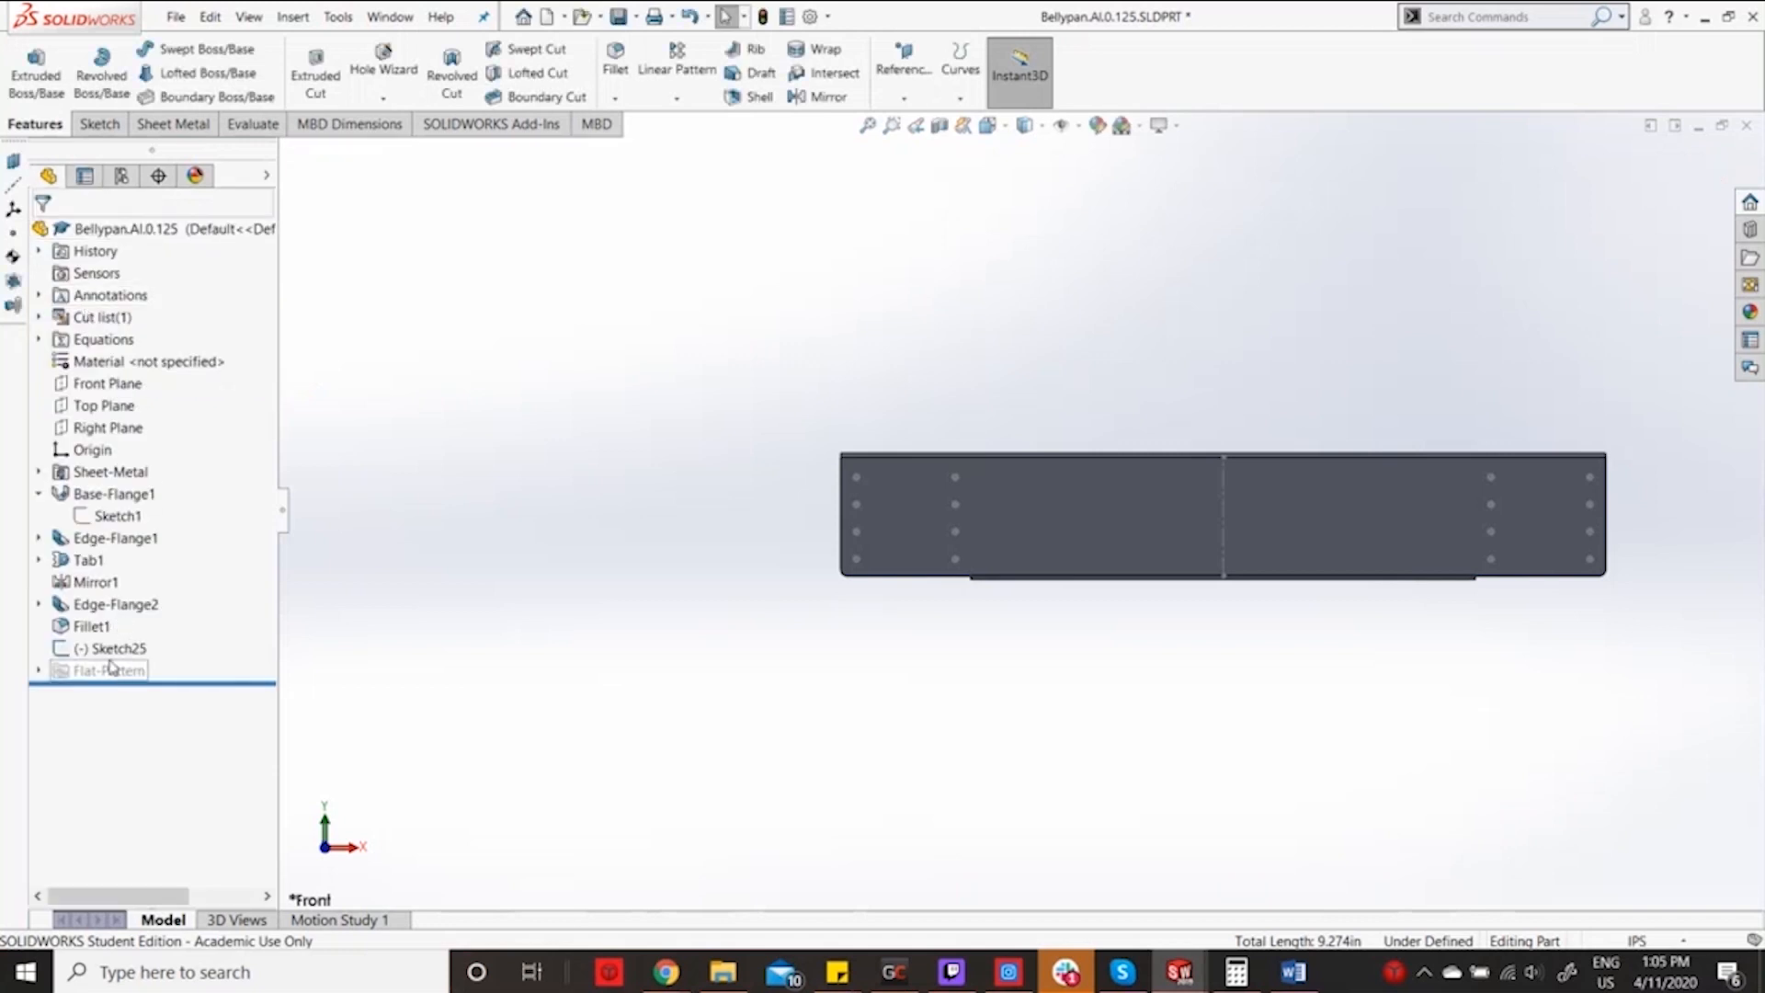
left_click(109, 649)
left_click(316, 88)
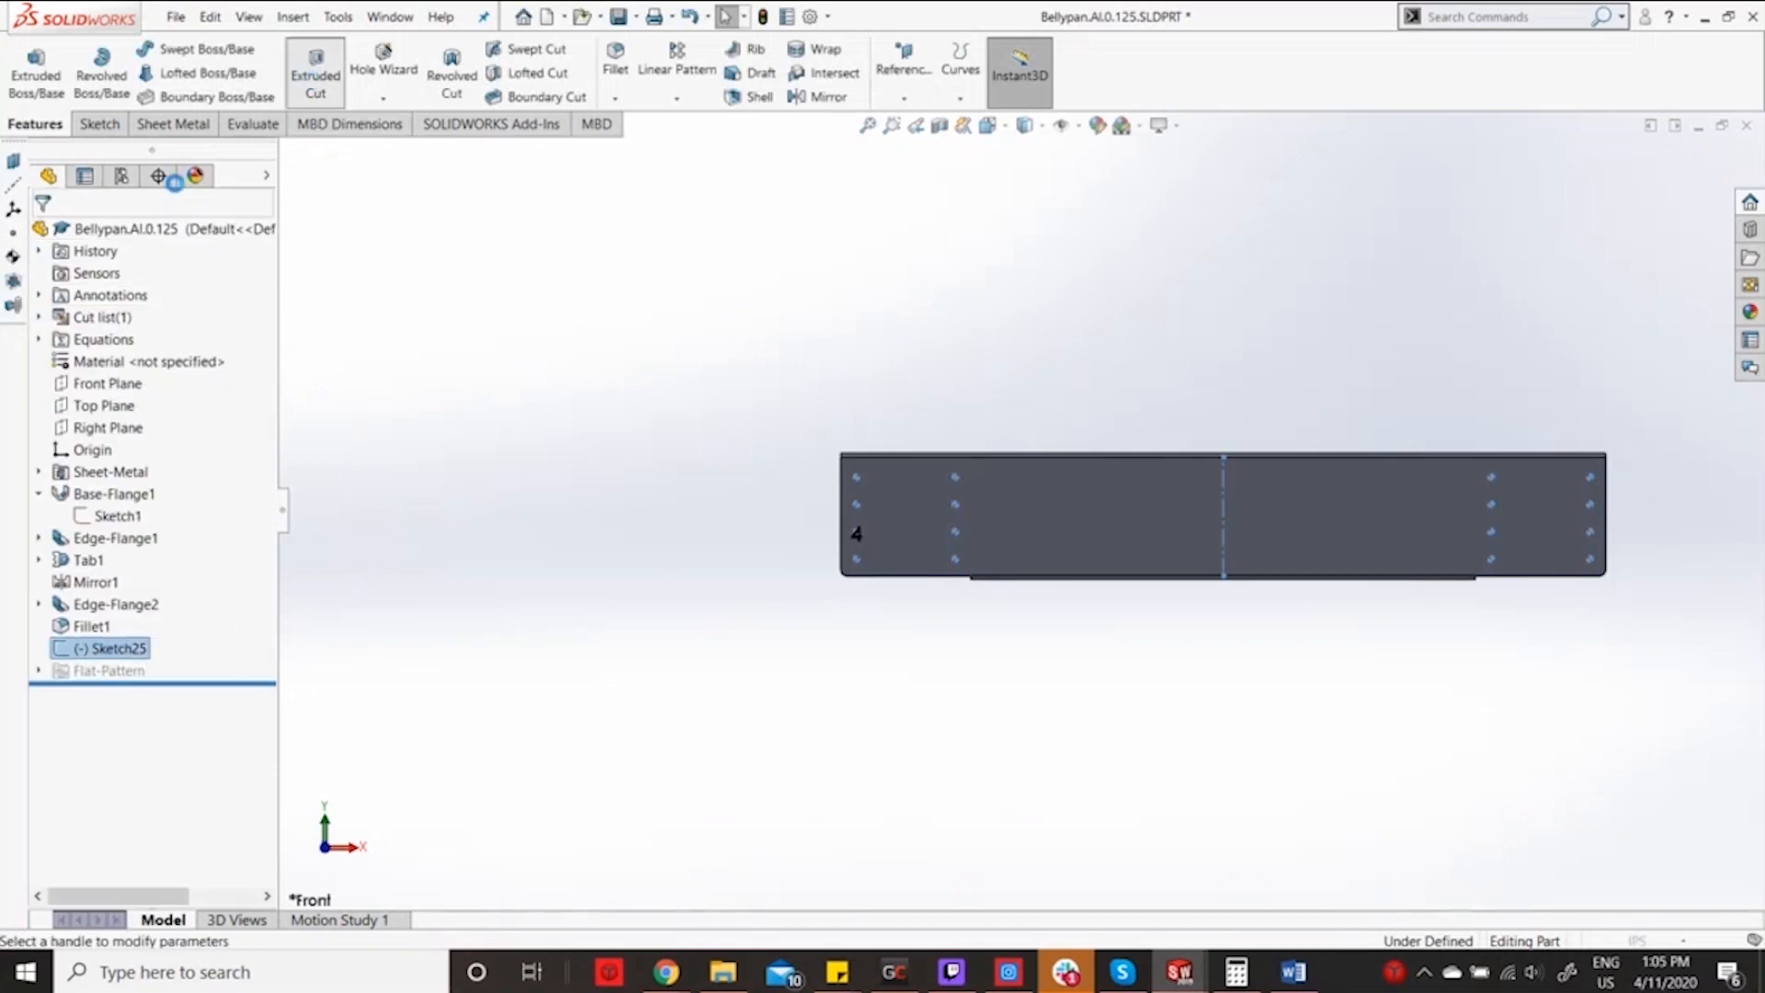
left_click(122, 365)
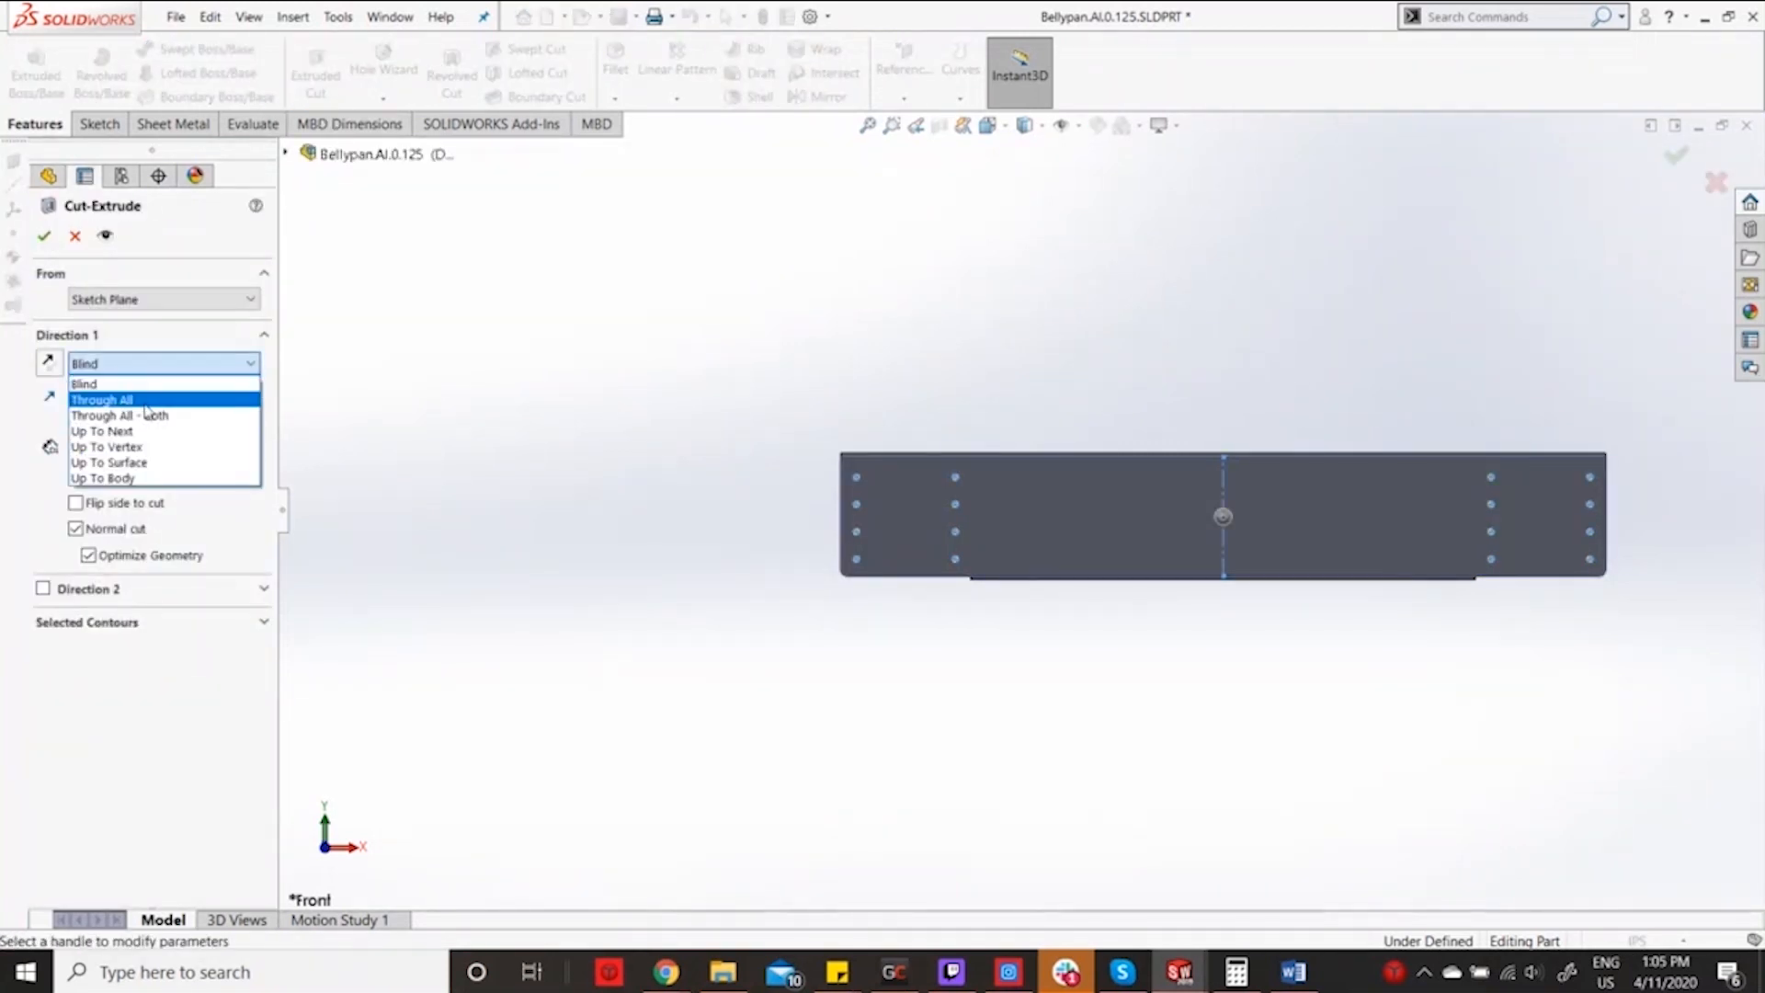
left_click(144, 409)
left_click(44, 238)
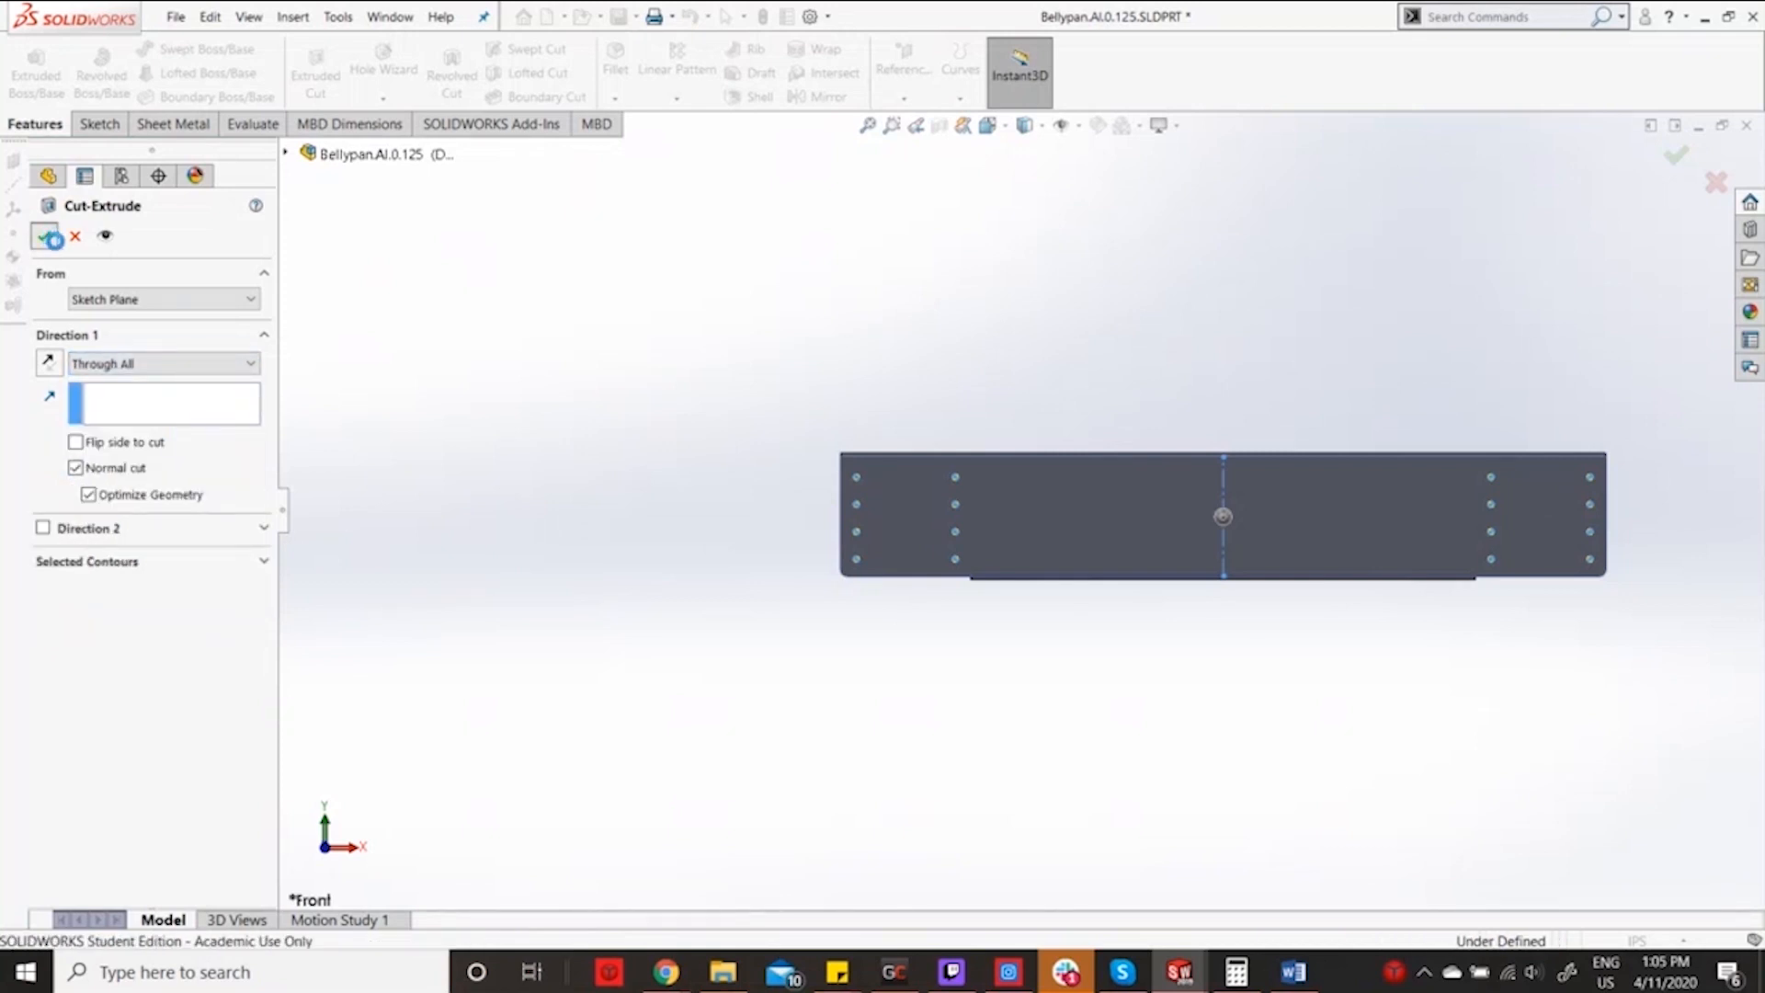
scroll(963, 545, "down", 2)
scroll(964, 545, "down", 2)
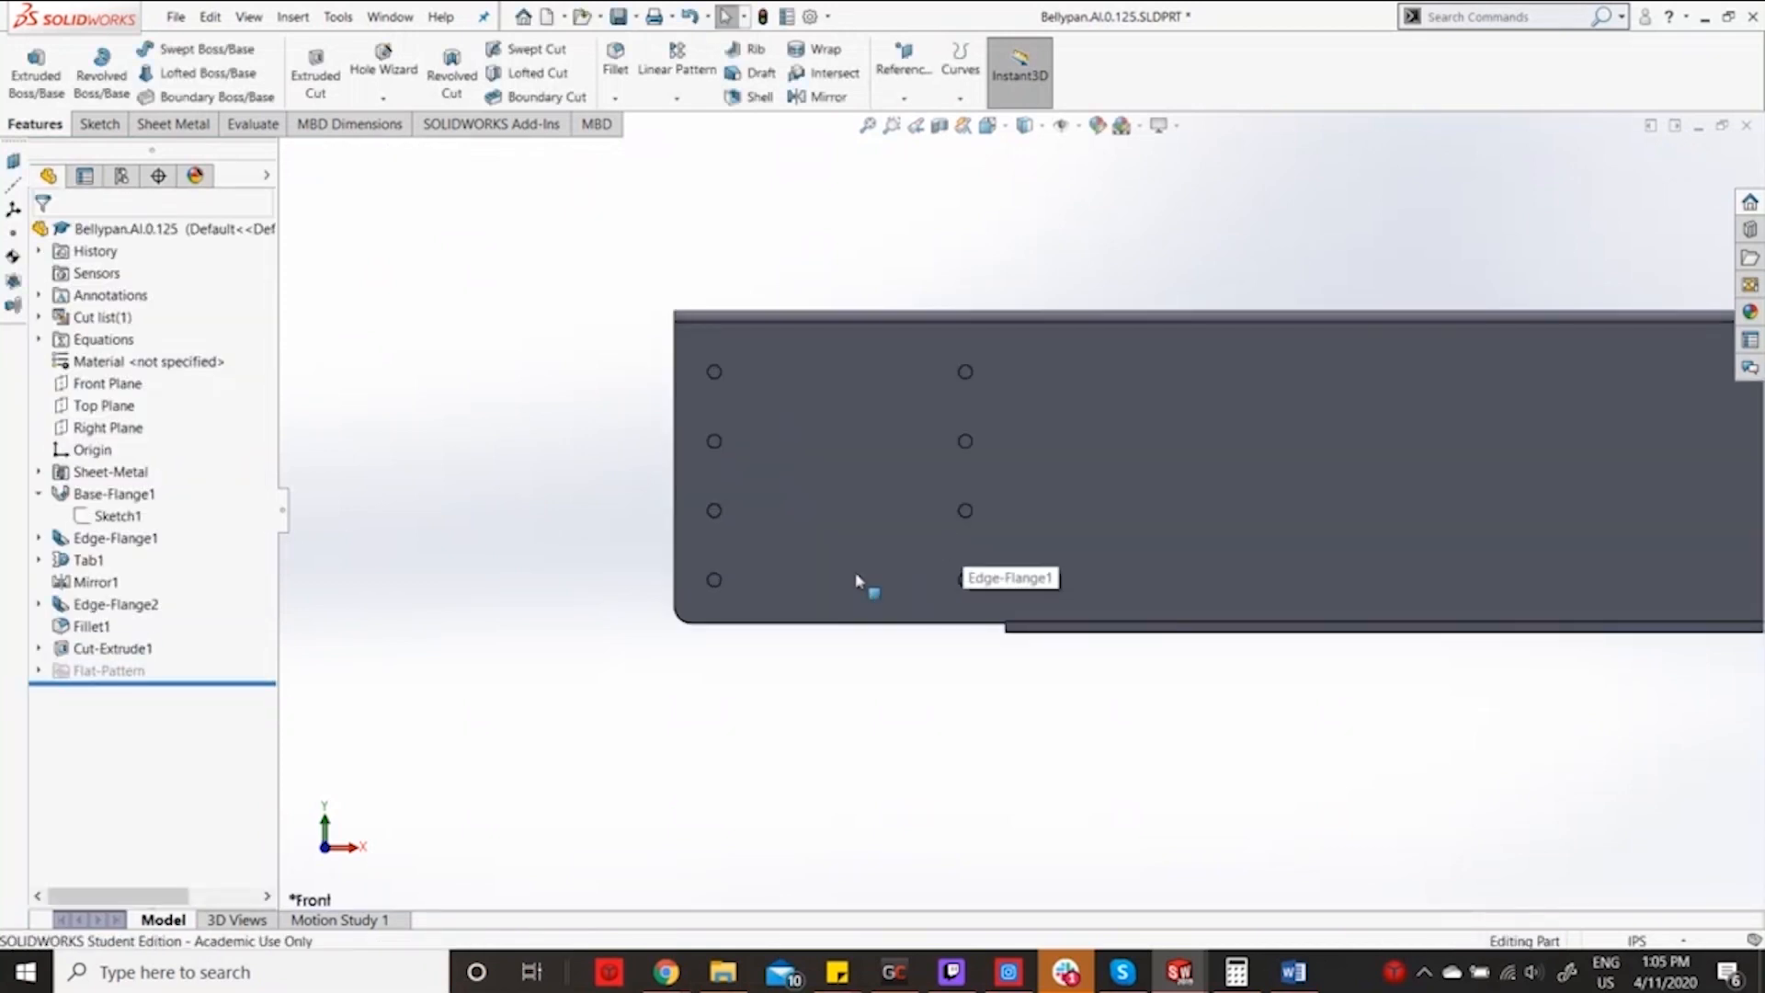
Change the end condition of the flange hole cut Cut-Extrude1 to Through All - Both.
middle_click_drag(805, 605, 497, 614)
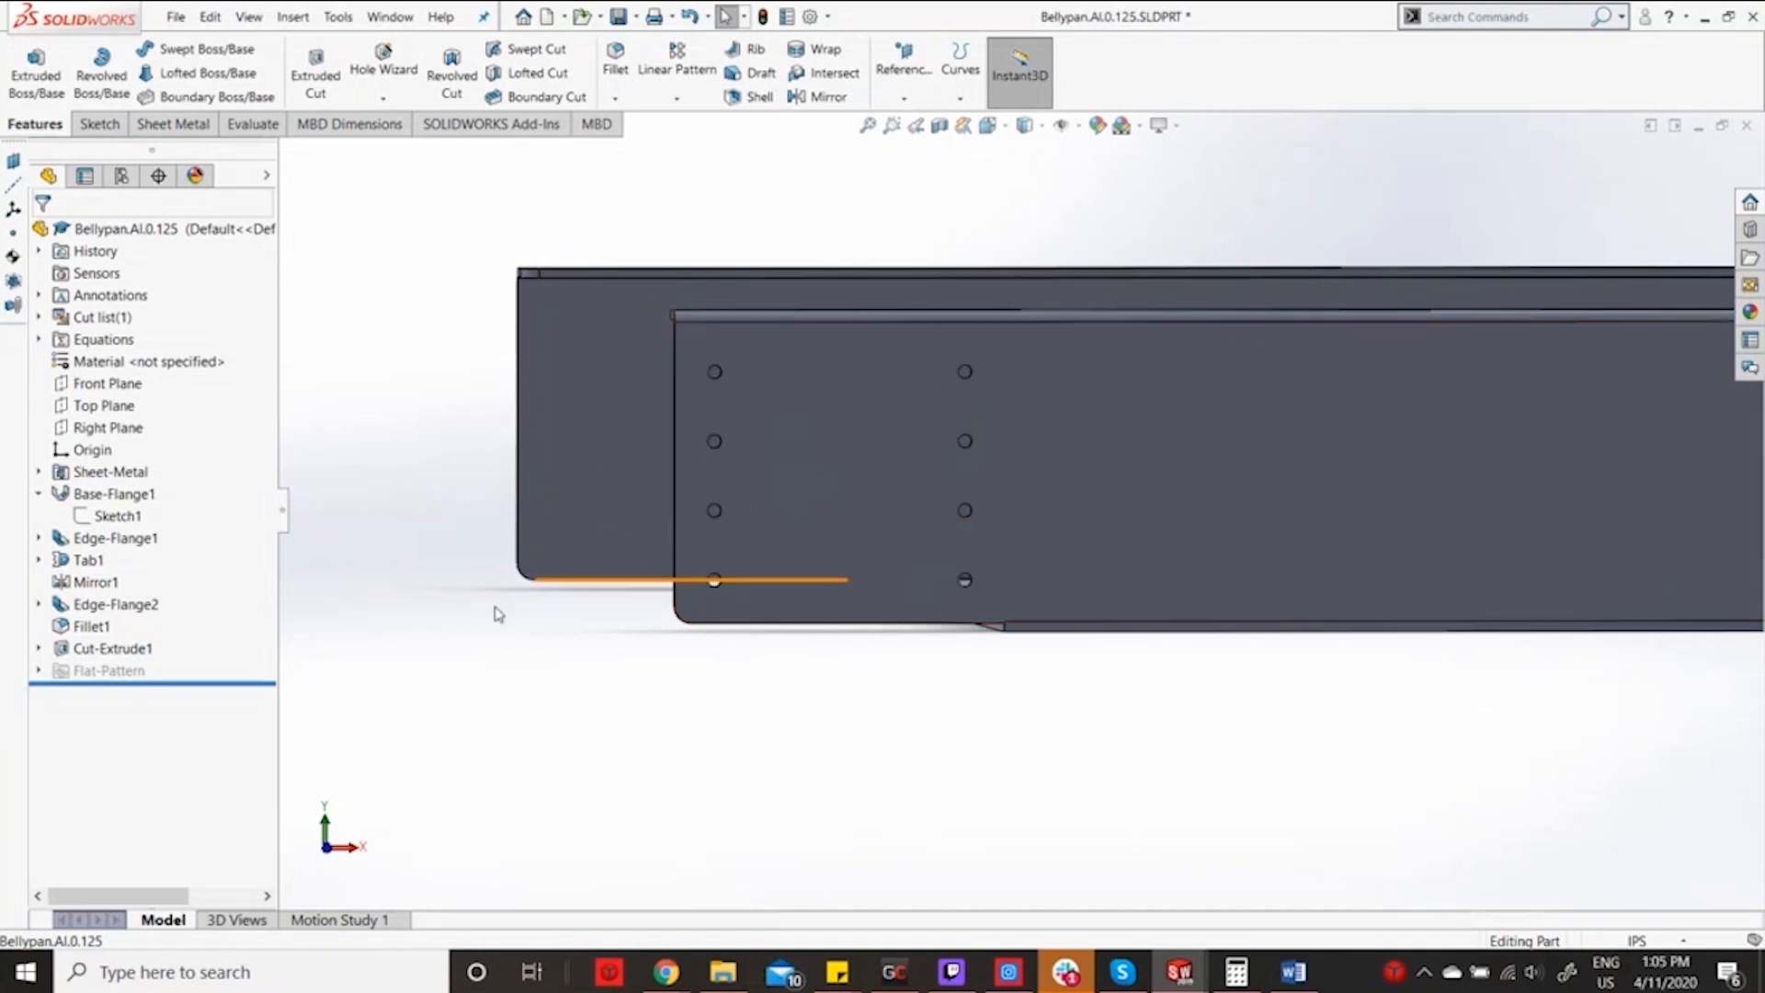
left_click(115, 649)
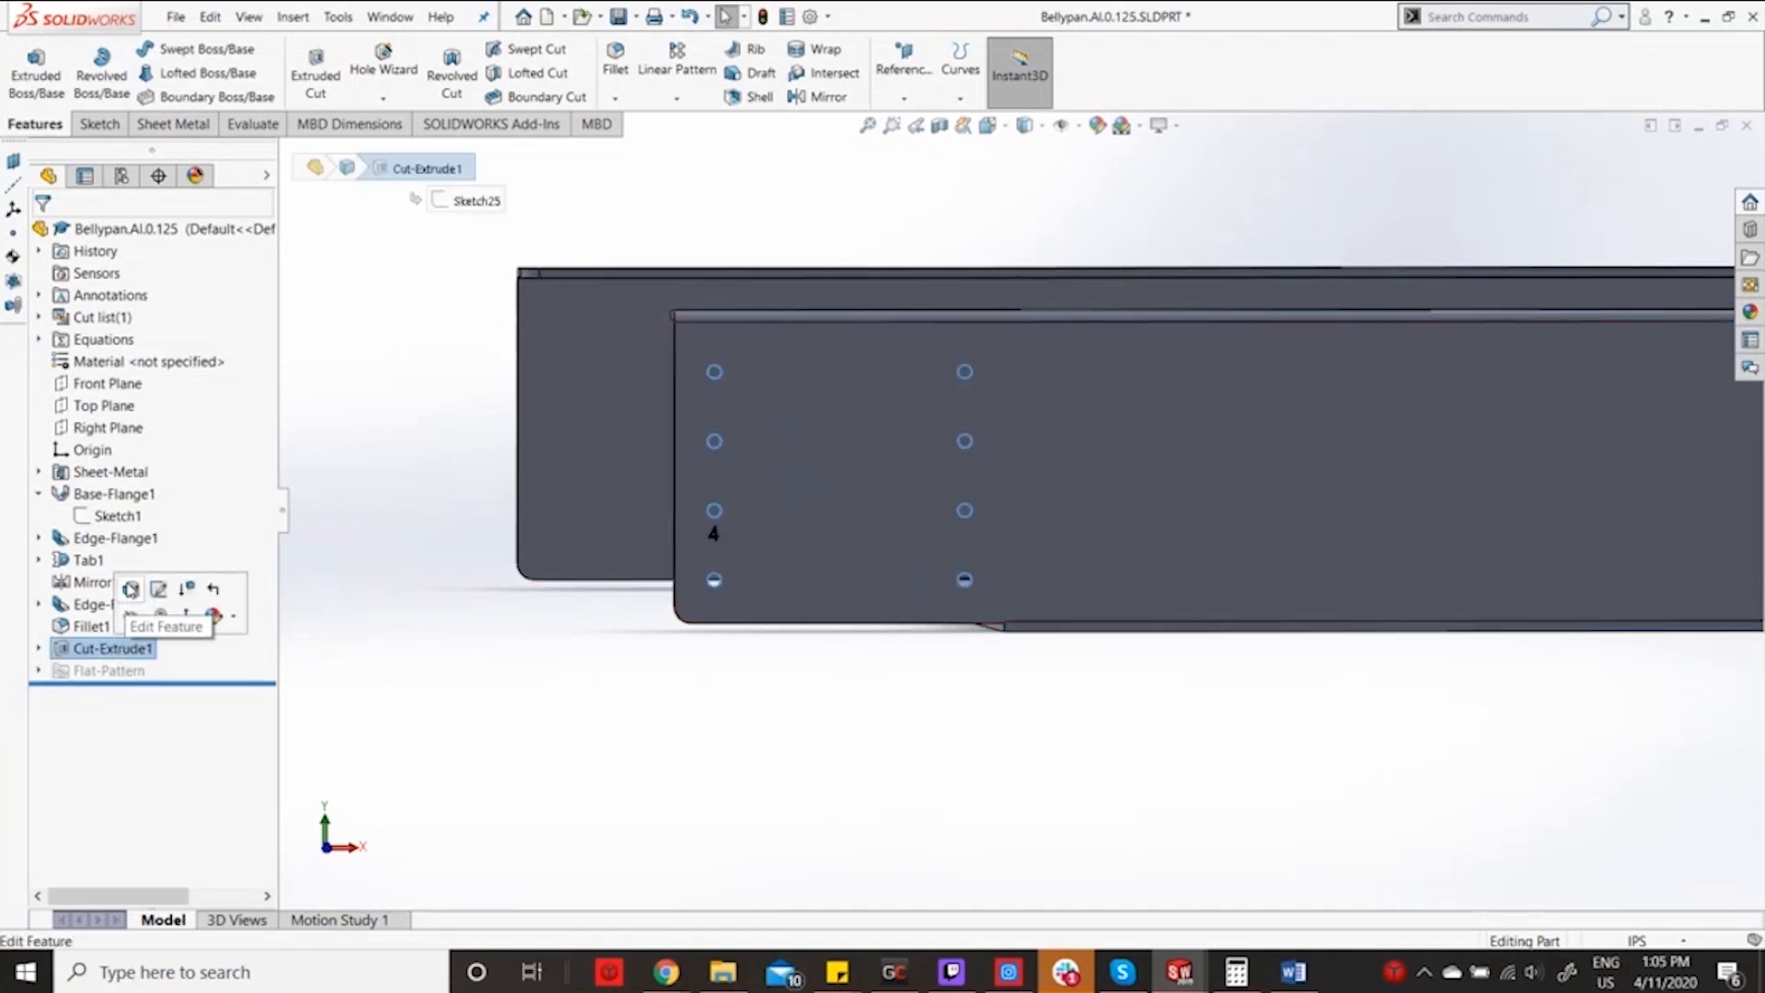
left_click(130, 588)
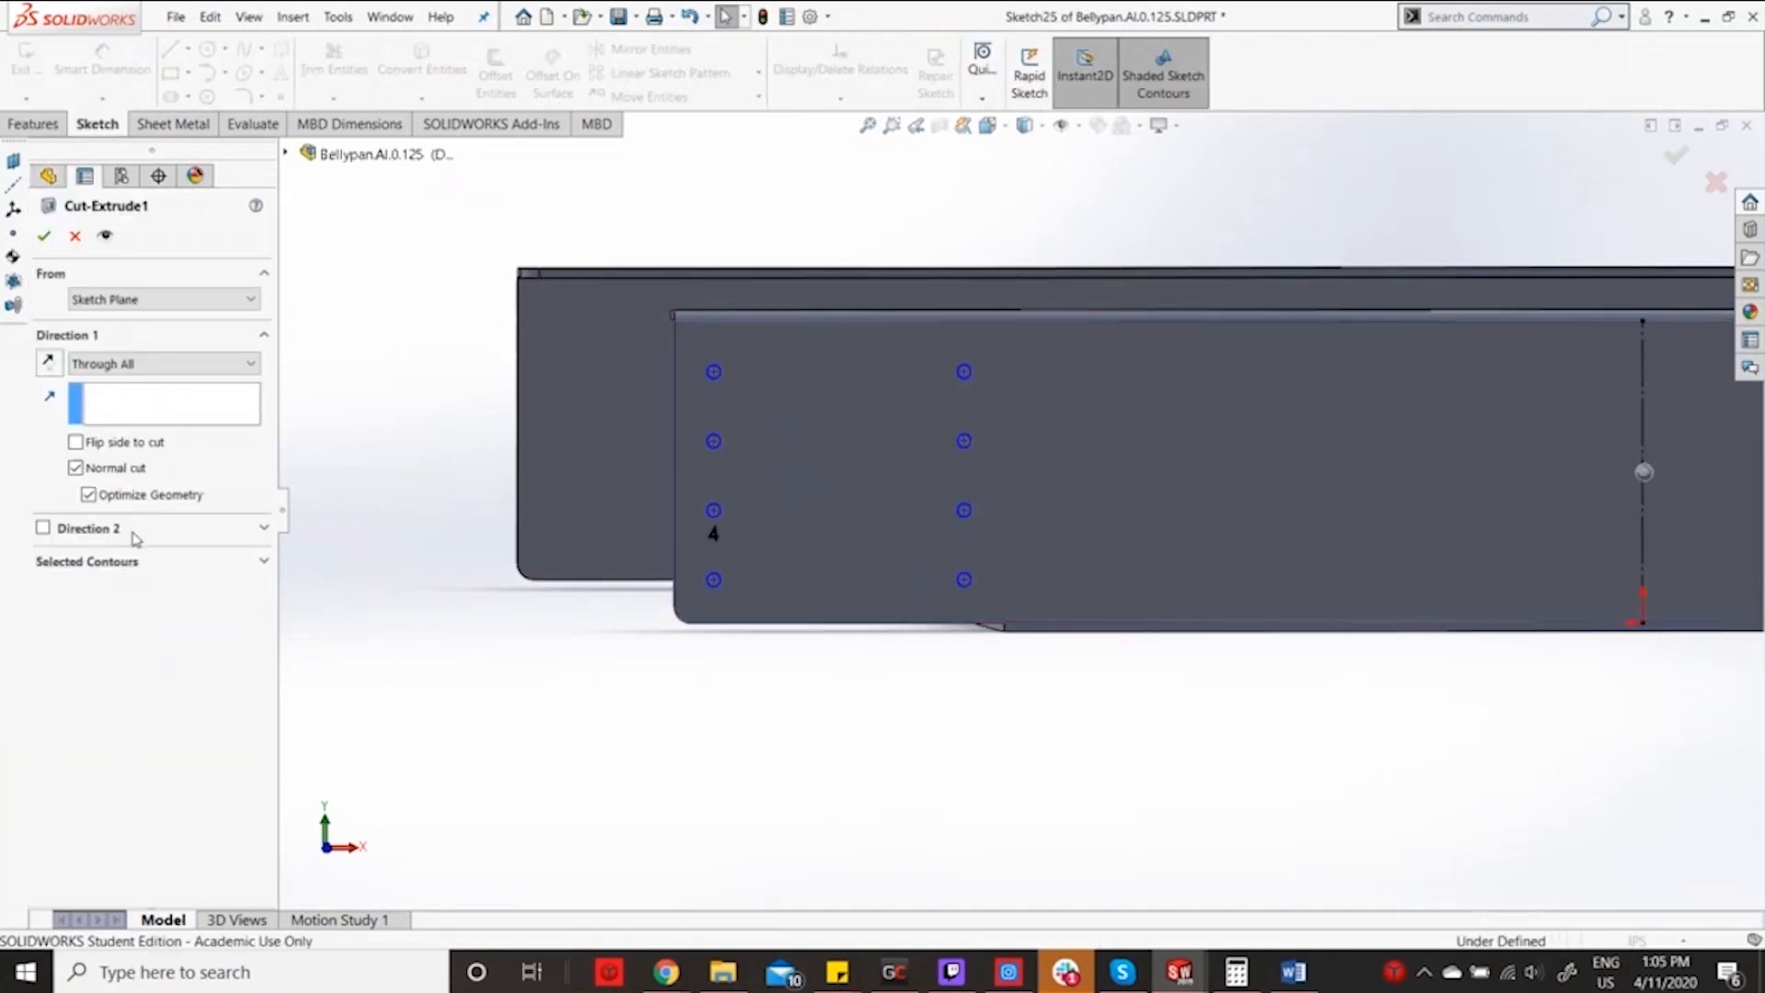
left_click(181, 364)
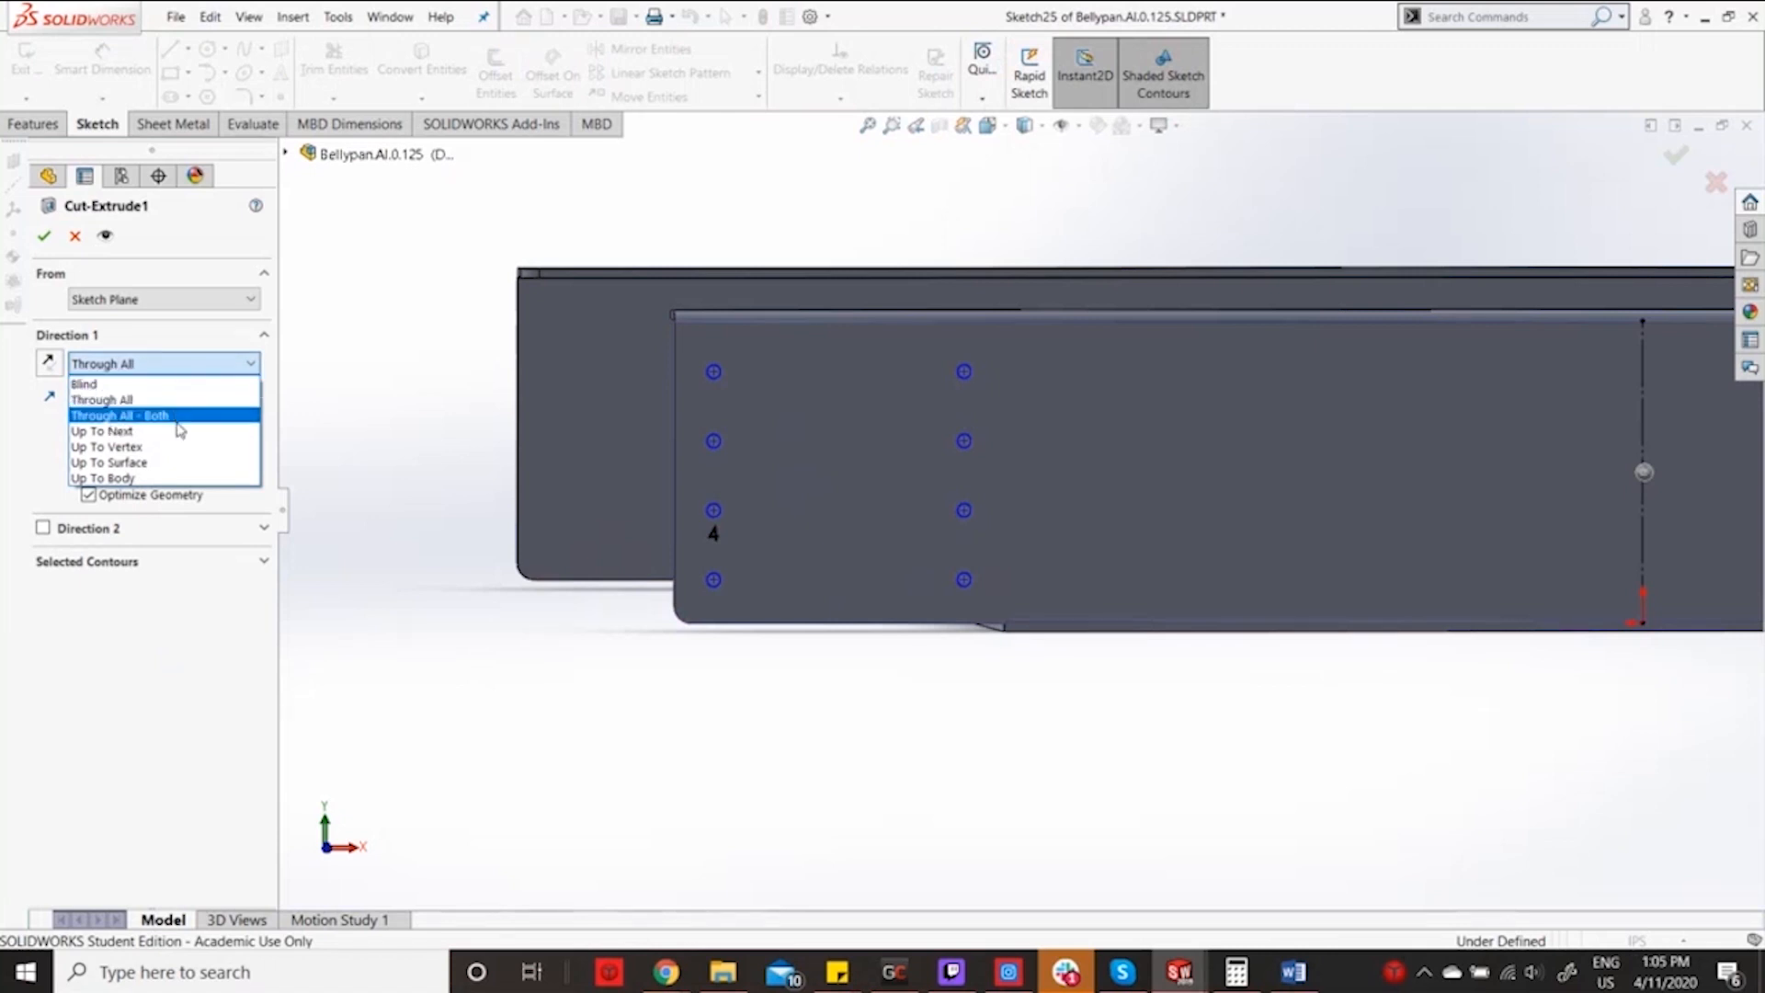
left_click(178, 421)
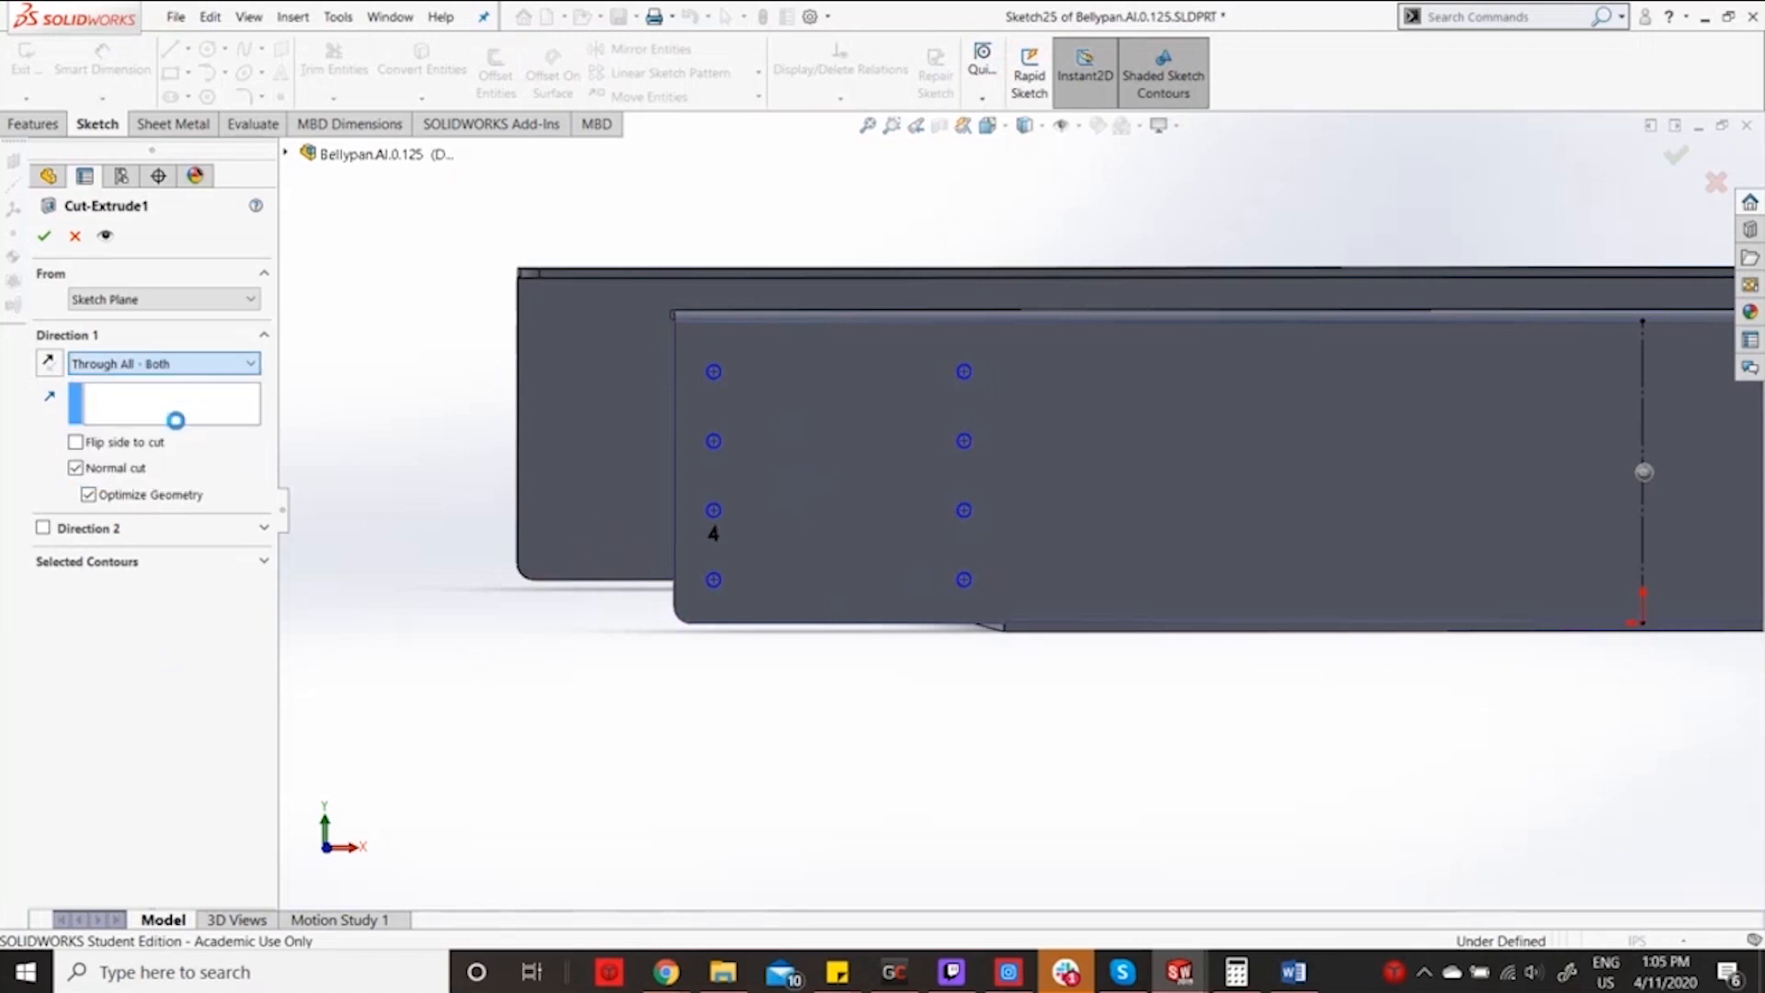
left_click(44, 236)
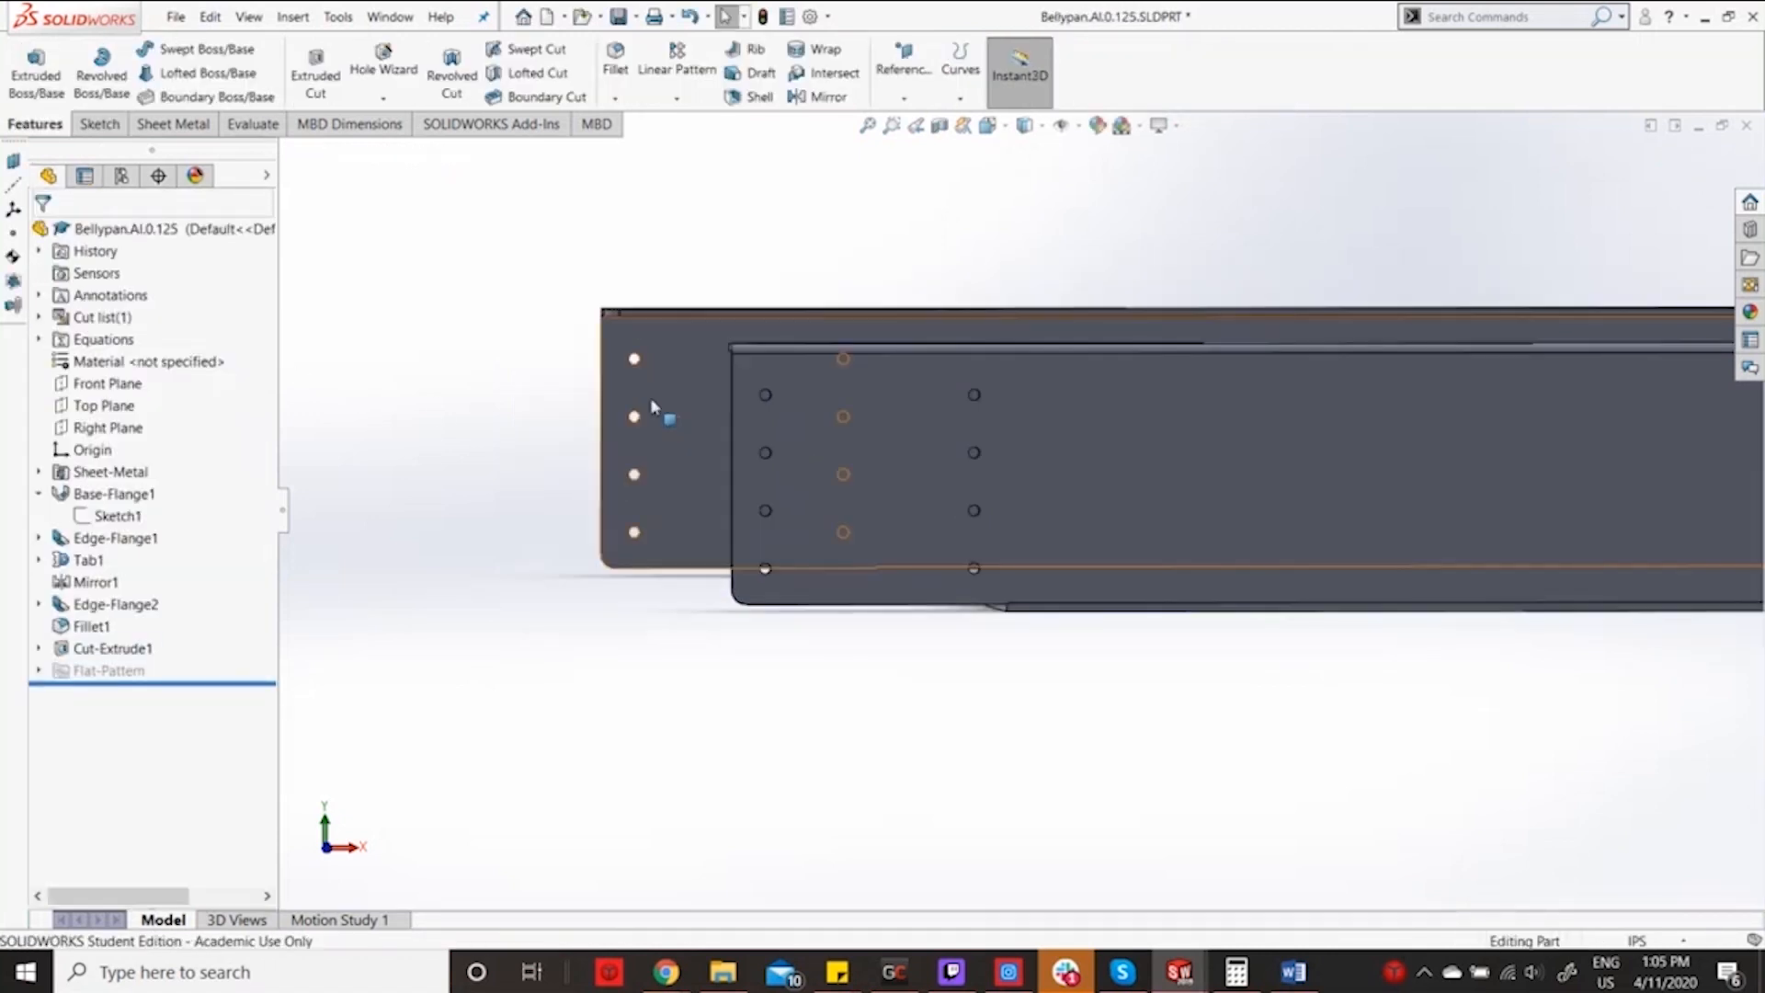
Save the belly pan part, switch to the Drivetrain.SLDASM assembly and rebuild it with the changed model.
scroll(655, 402, "up", 4)
middle_click_drag(728, 481, 810, 602)
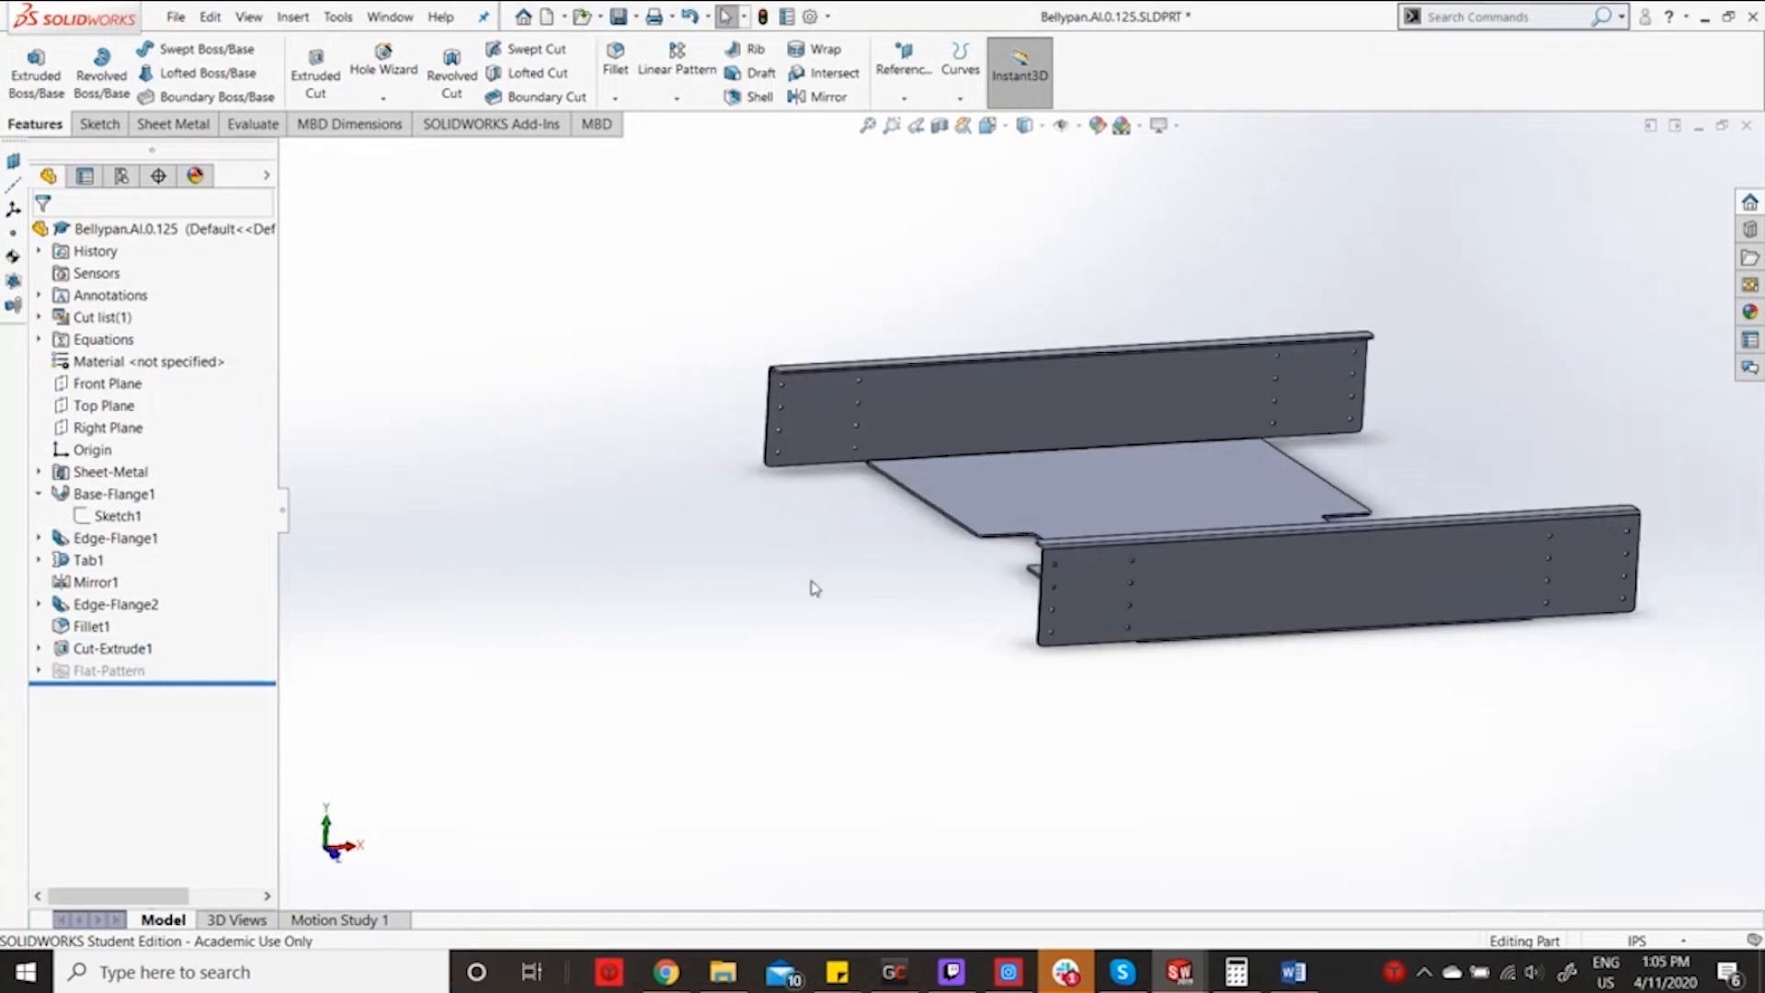
key("ctrl+s")
mouse_move(1171, 982)
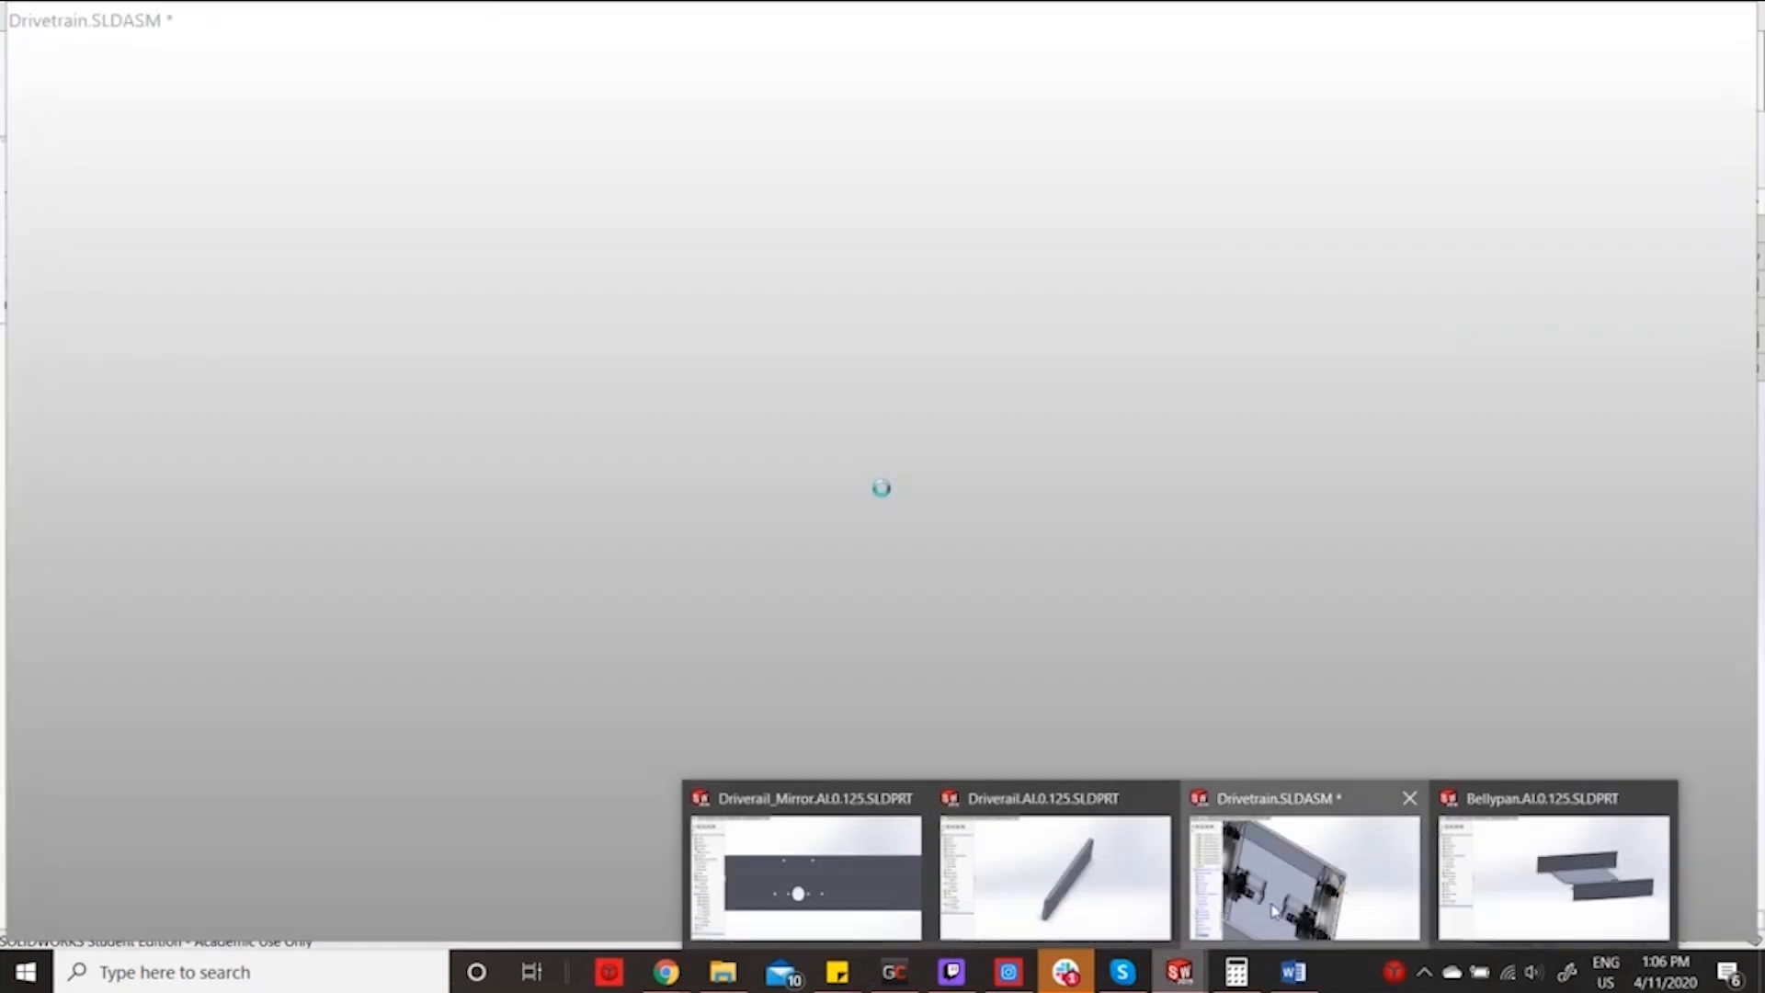
left_click(1273, 909)
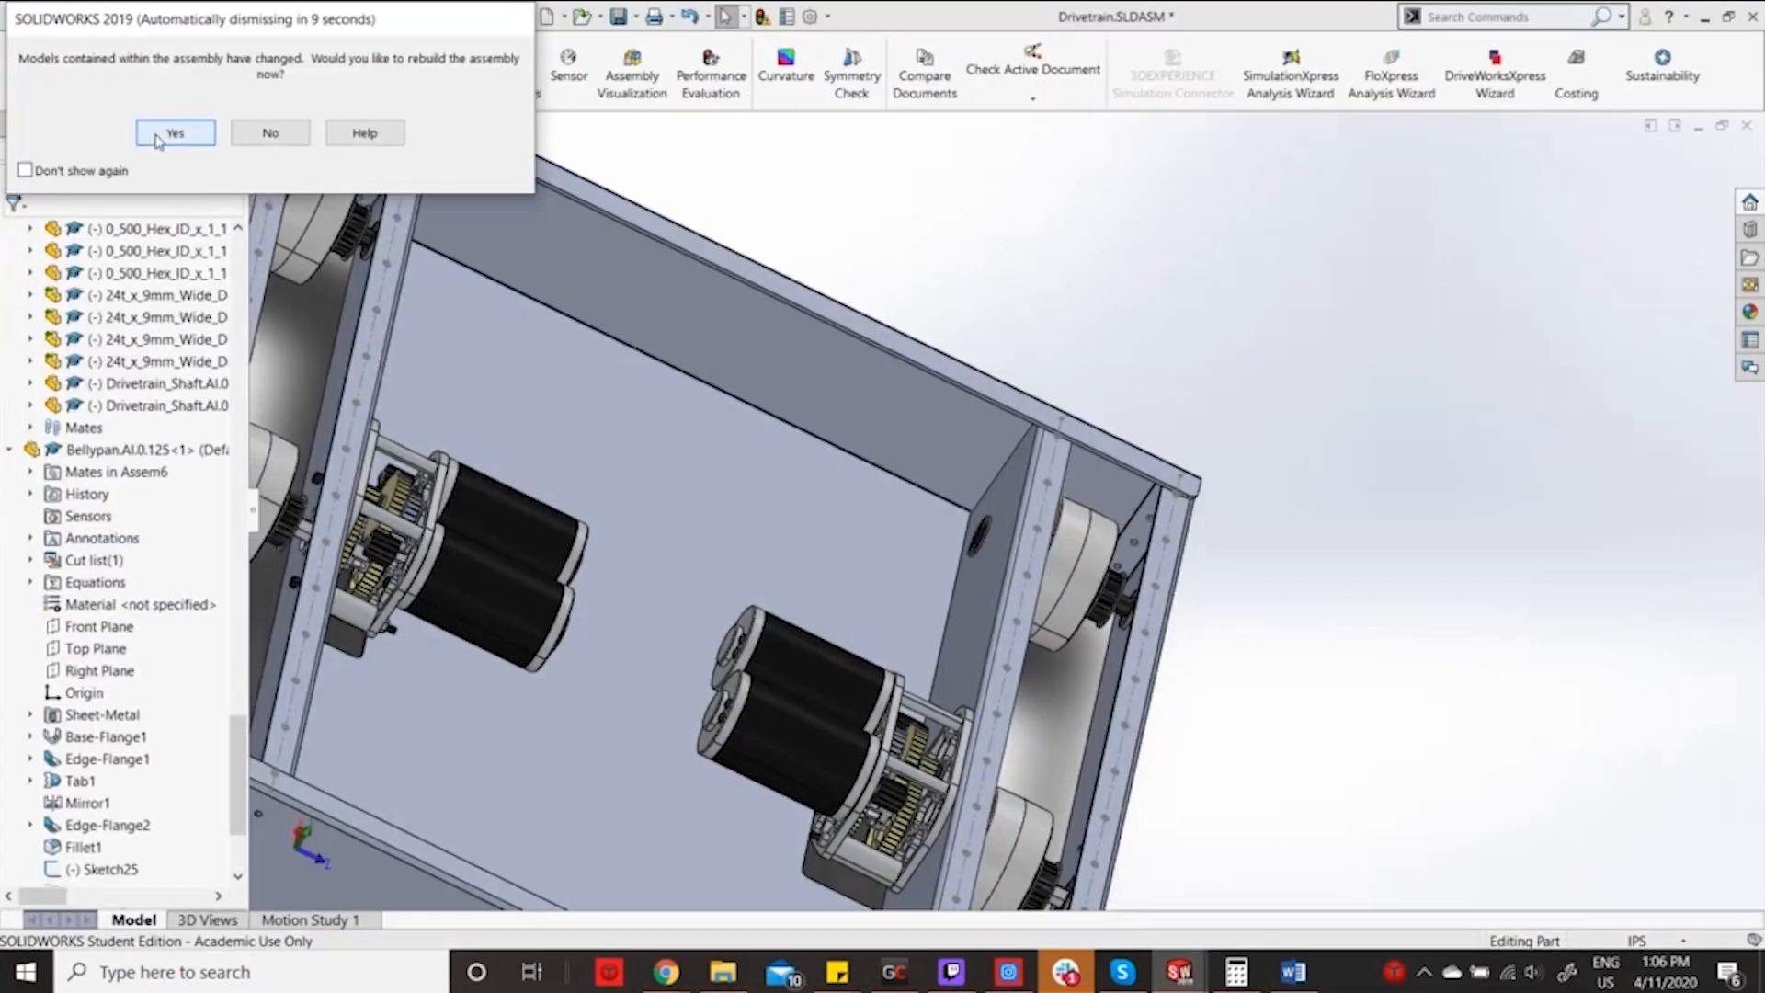
left_click(174, 130)
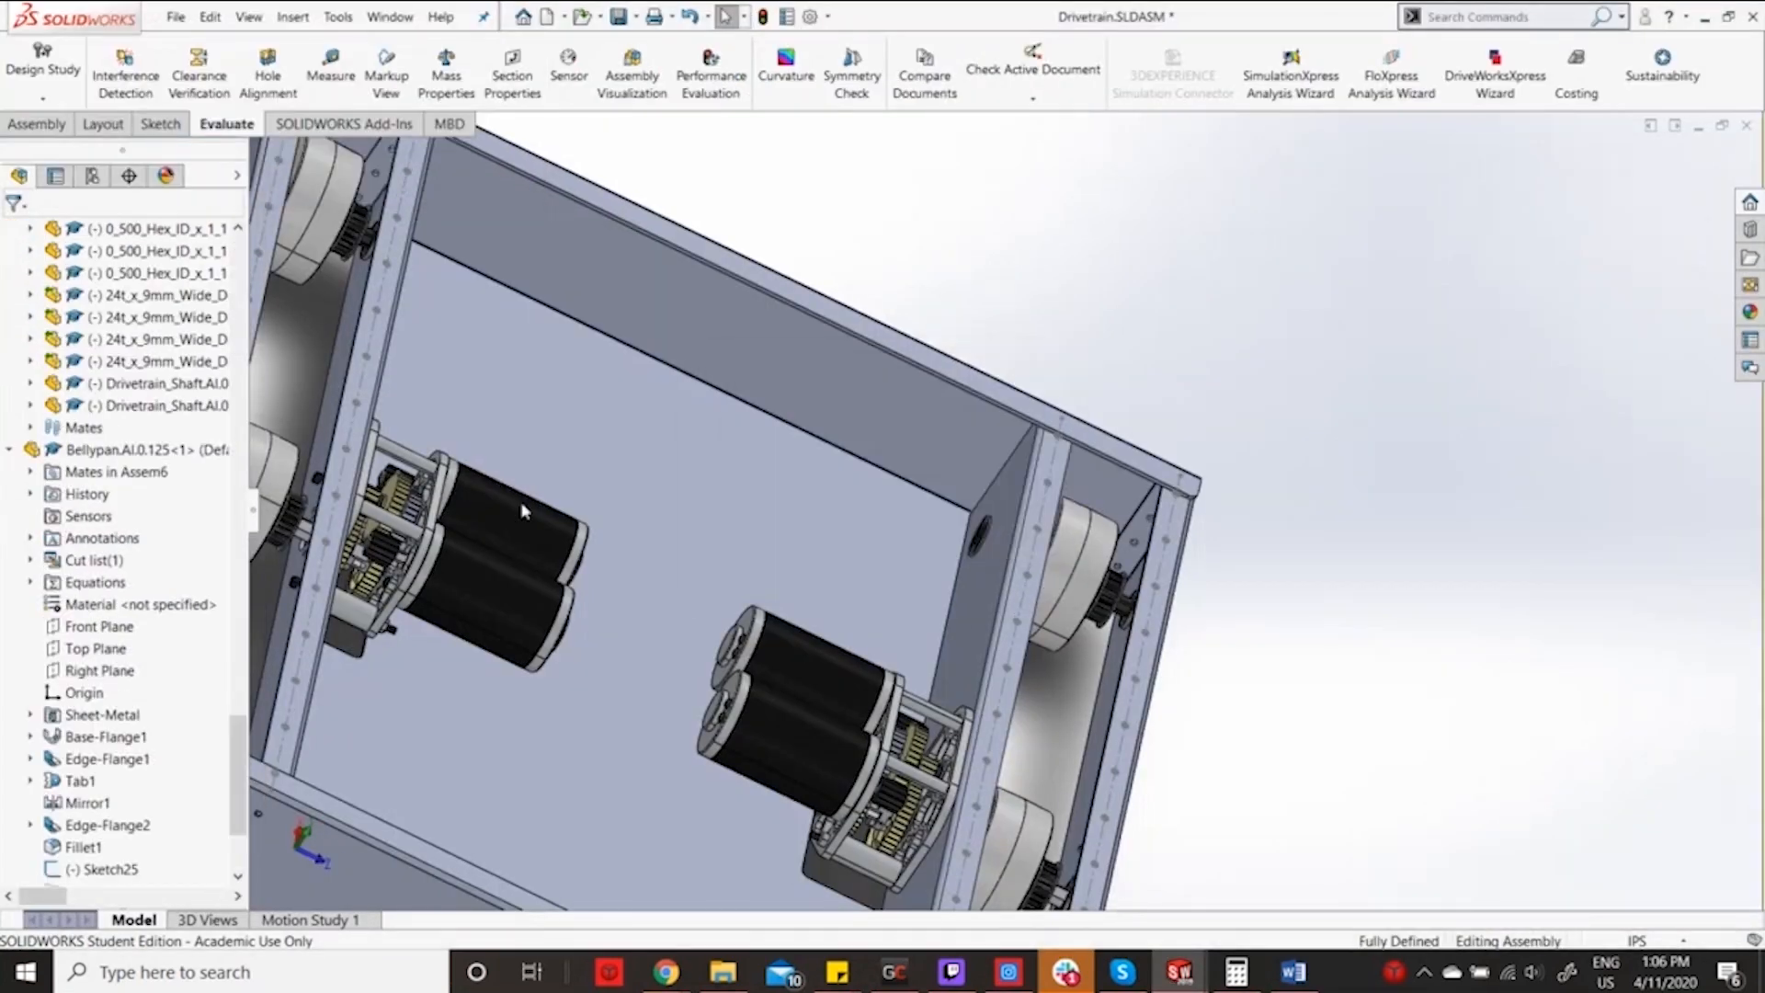
Examine the belly pan's new flange holes and how its upper edge flange overlaps the drive rails' end holes at the corners.
scroll(545, 542, "up", 3)
scroll(634, 636, "down", 4)
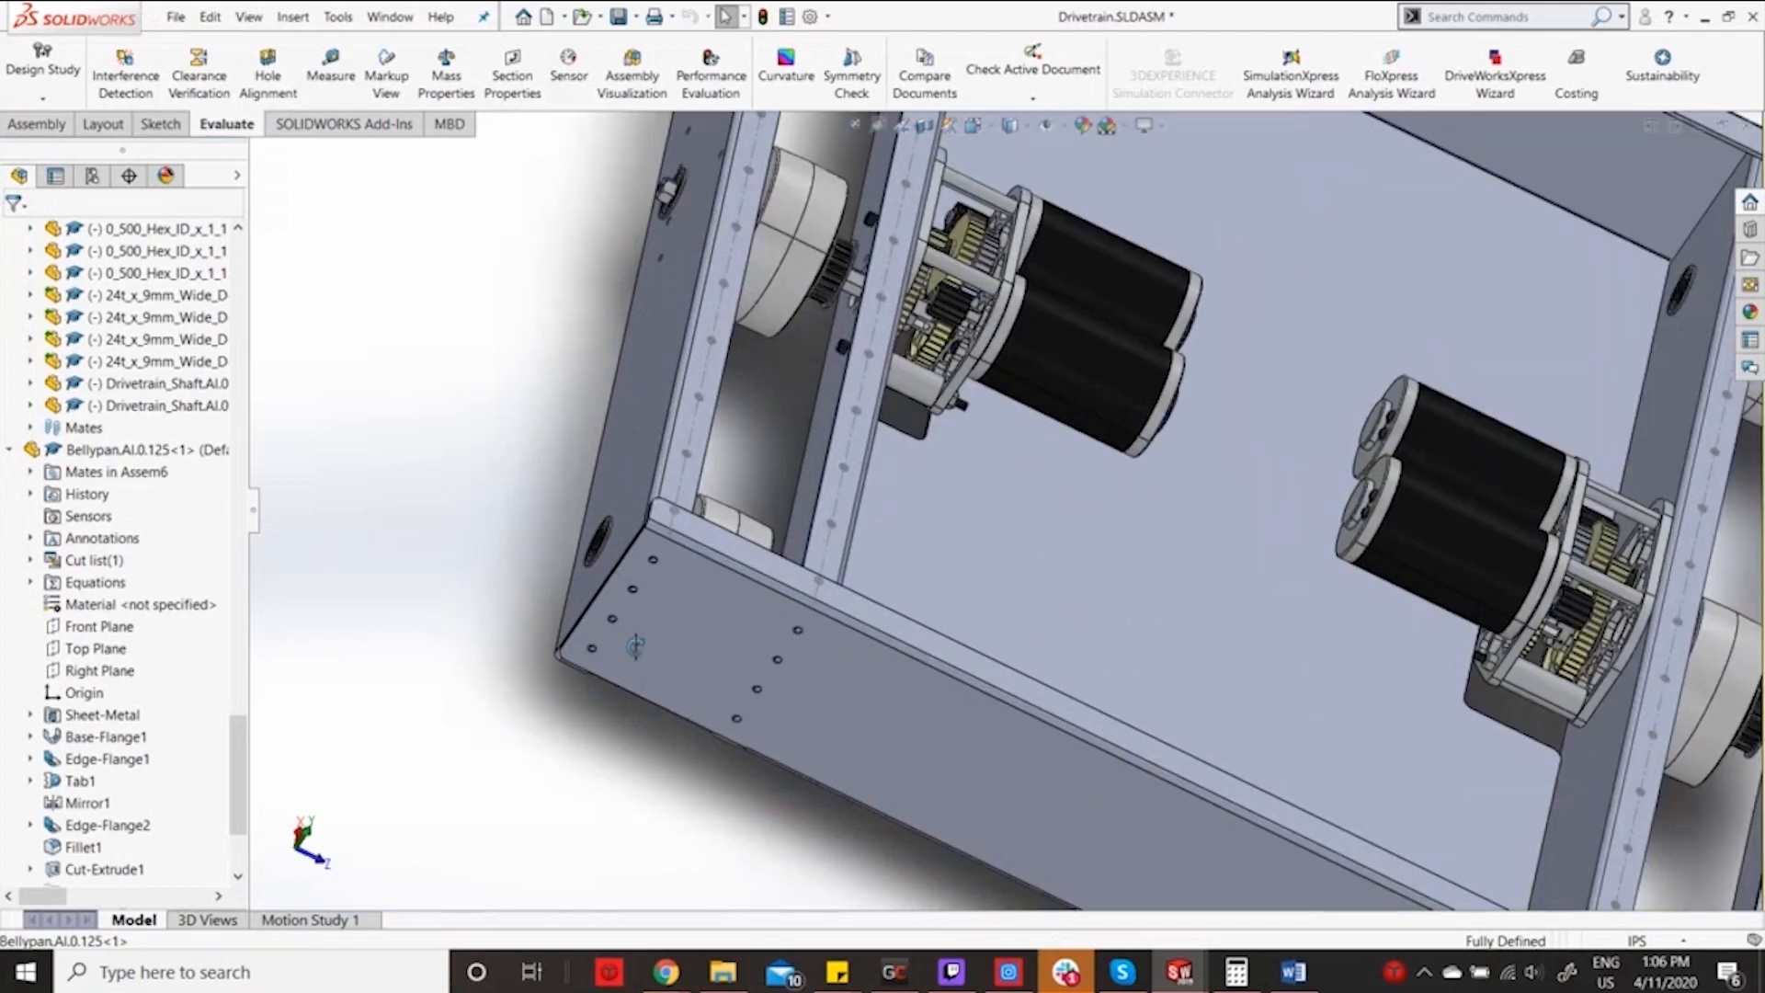
middle_click_drag(634, 647, 602, 432)
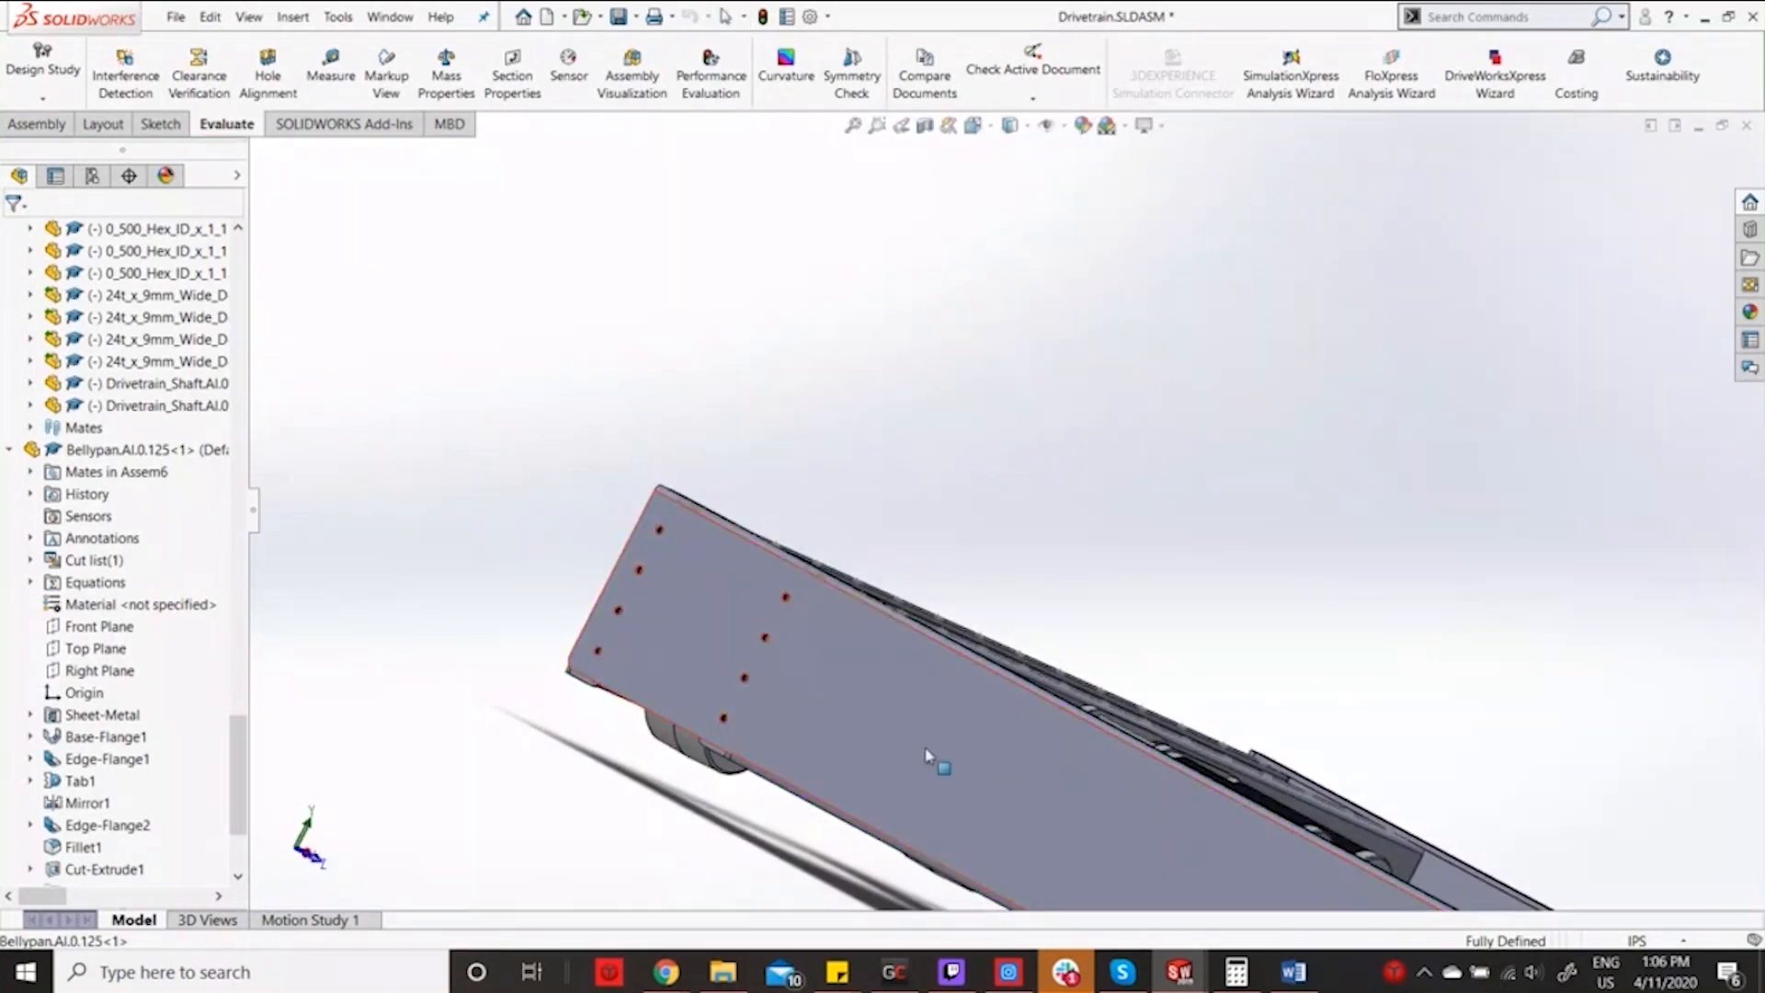
middle_click_drag(927, 755, 1198, 840)
scroll(1115, 723, "down", 6)
middle_click_drag(1114, 736, 1109, 737)
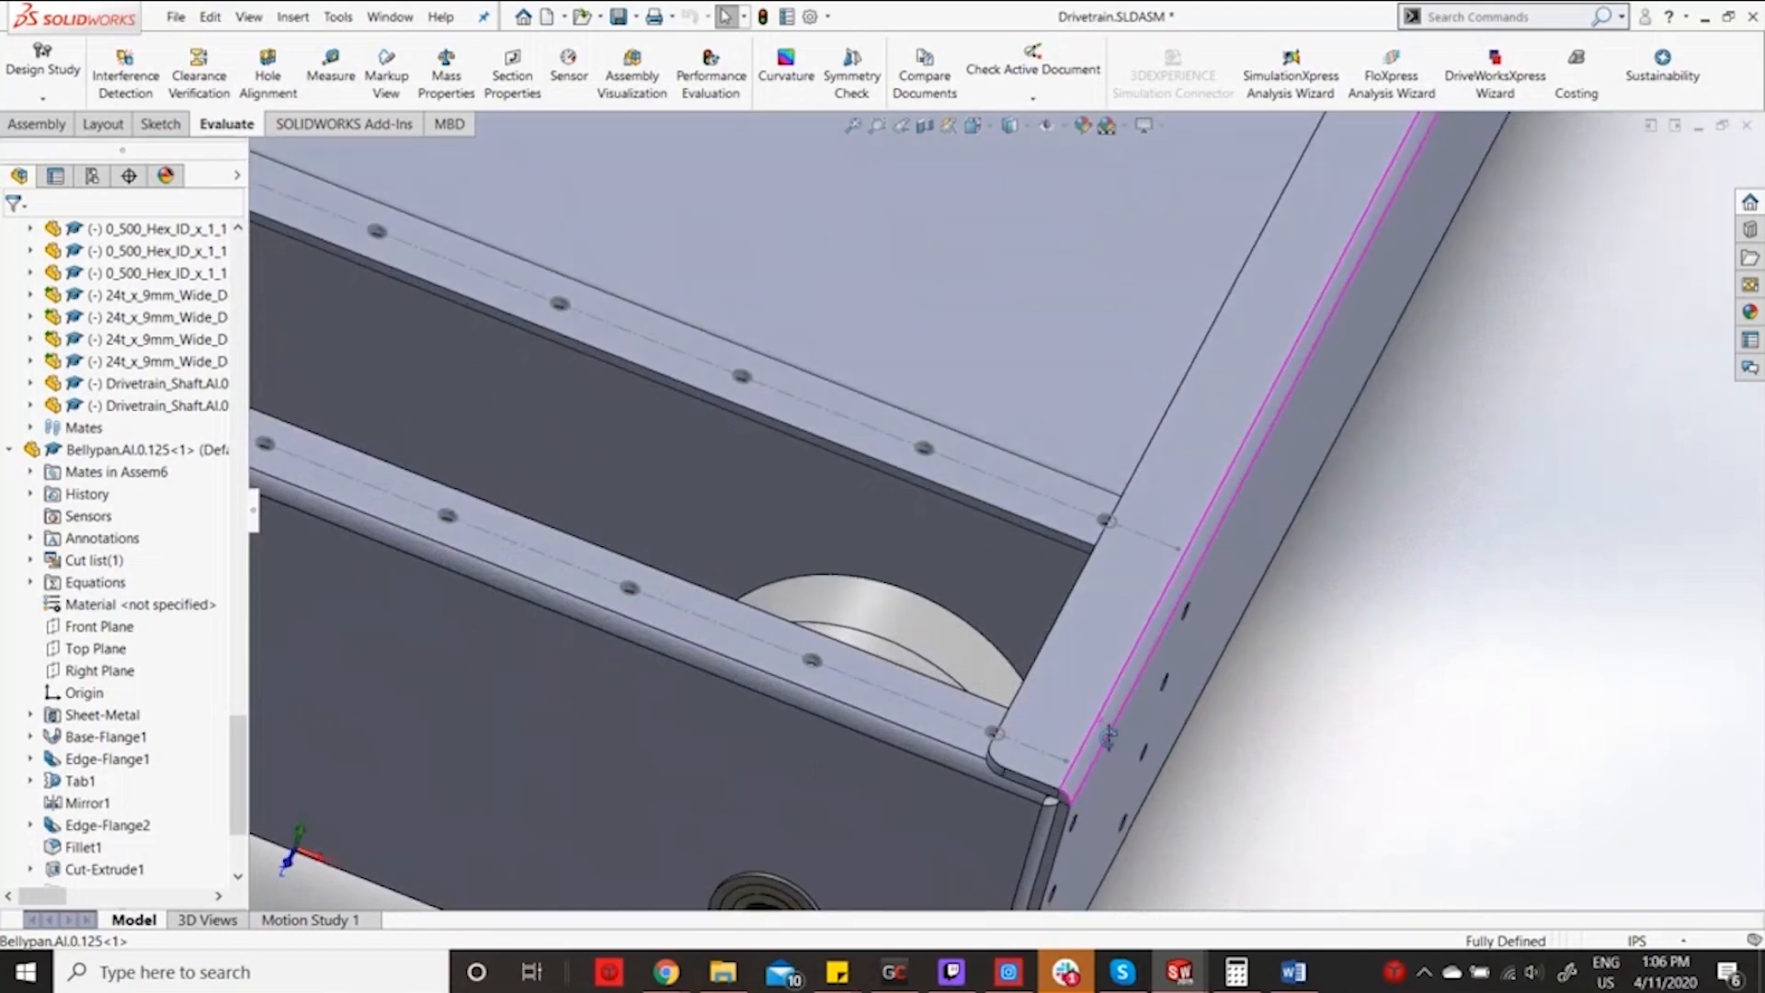
scroll(1072, 729, "up", 6)
scroll(1070, 729, "up", 2)
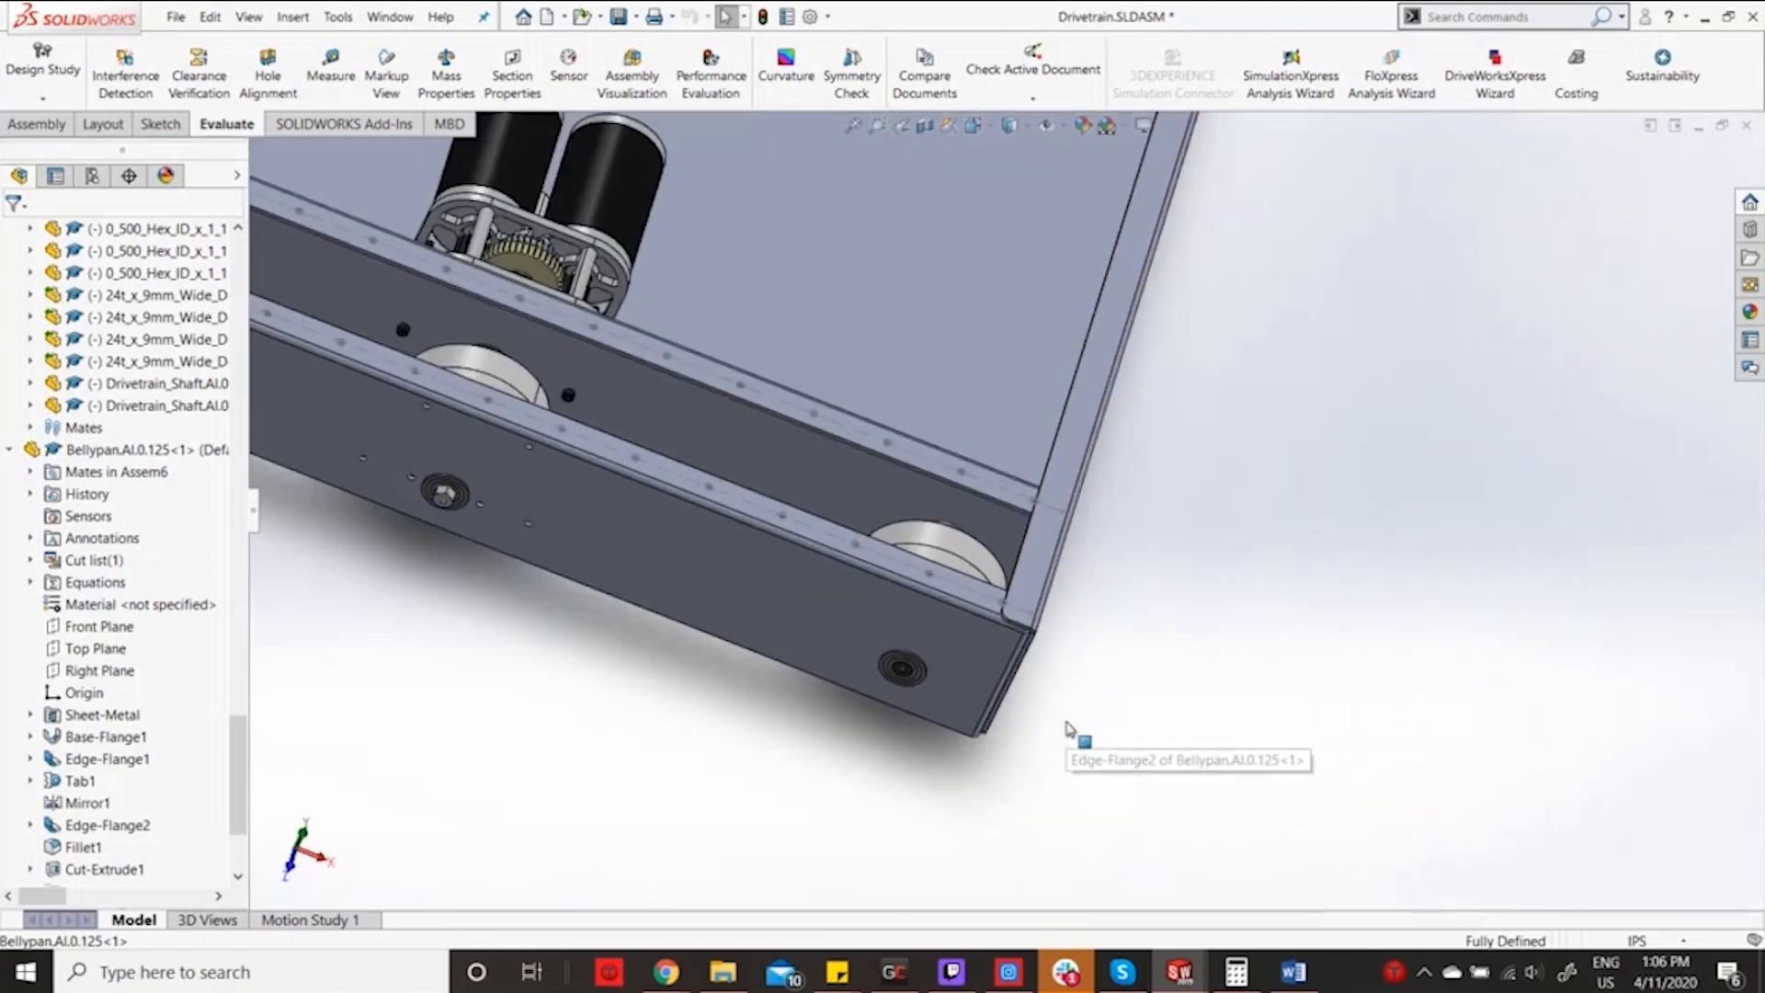
scroll(1069, 729, "up", 2)
scroll(1048, 560, "down", 8)
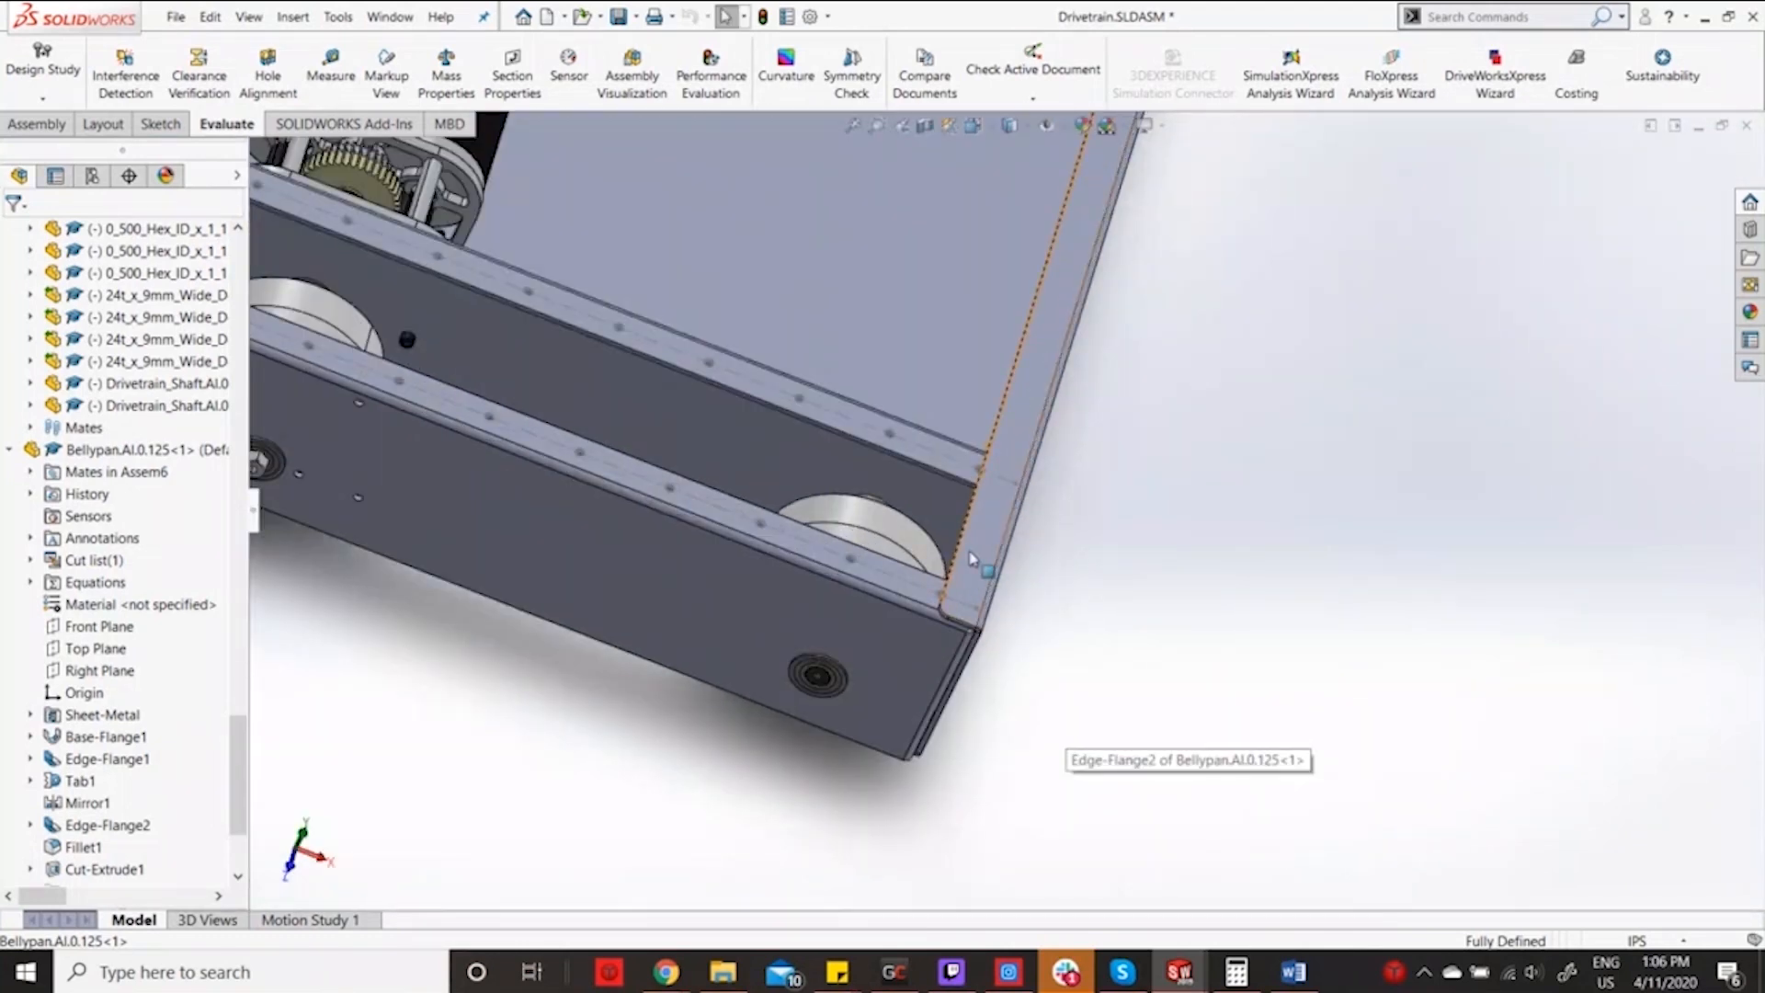
middle_click_drag(972, 558, 970, 648)
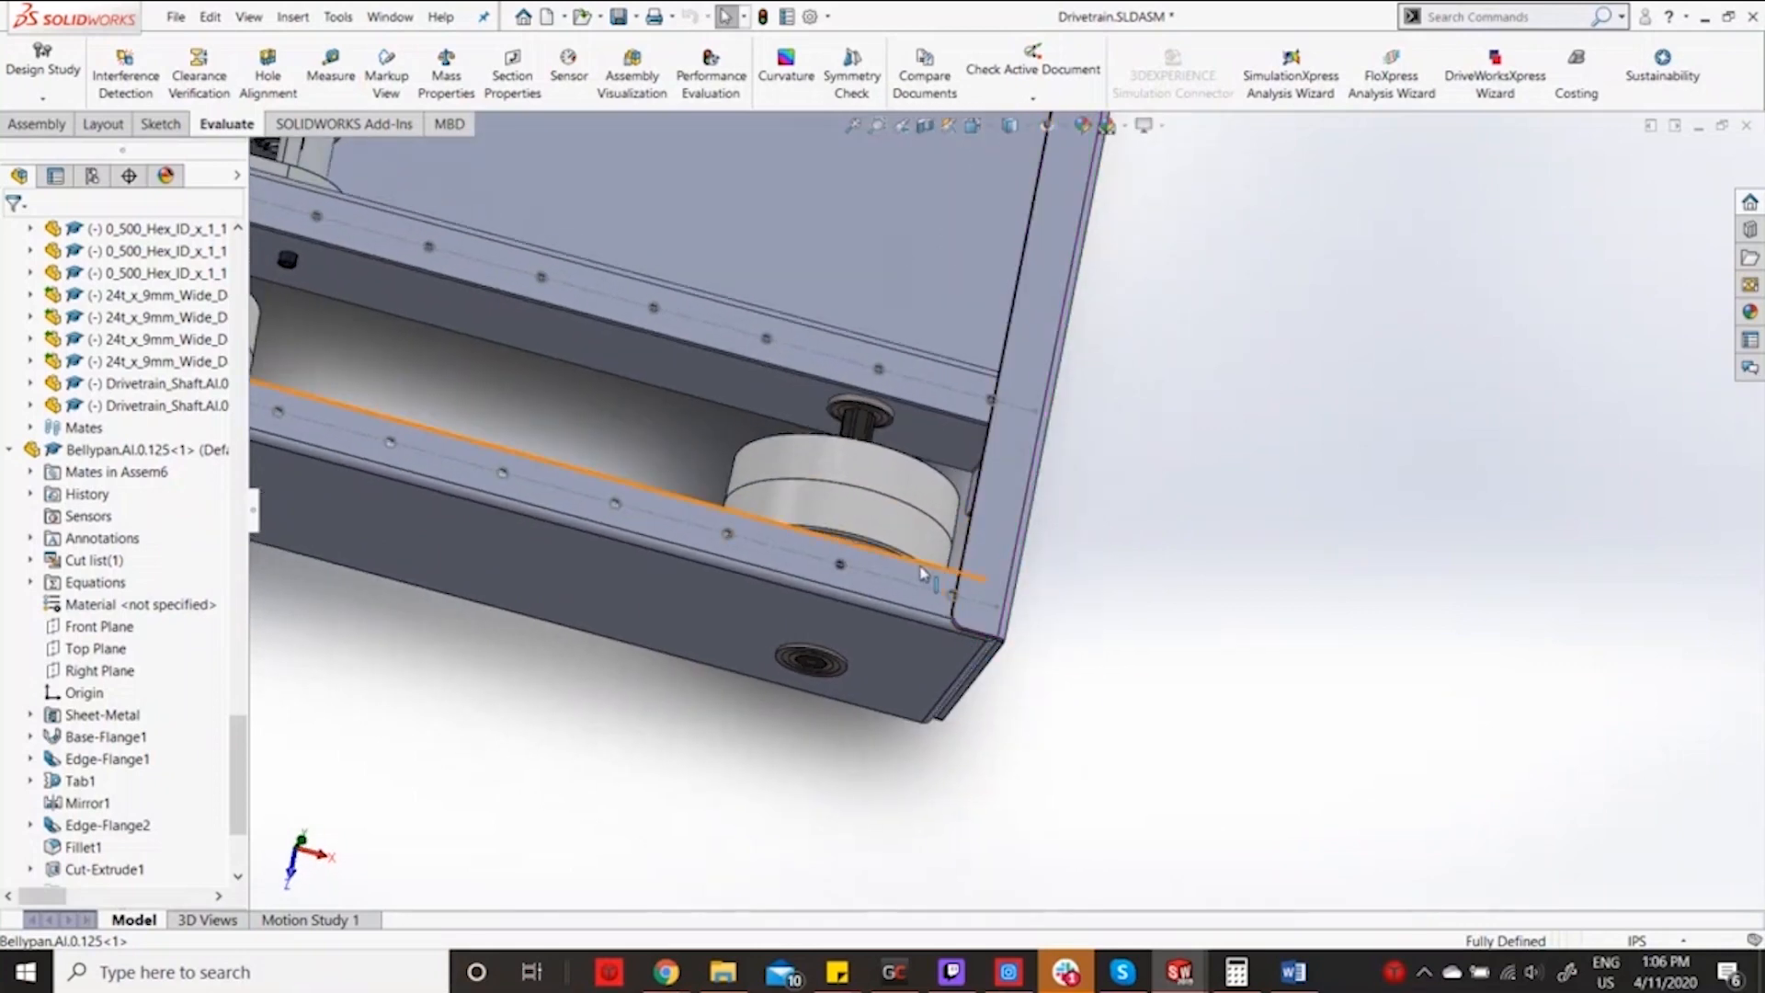
scroll(736, 659, "up", 5)
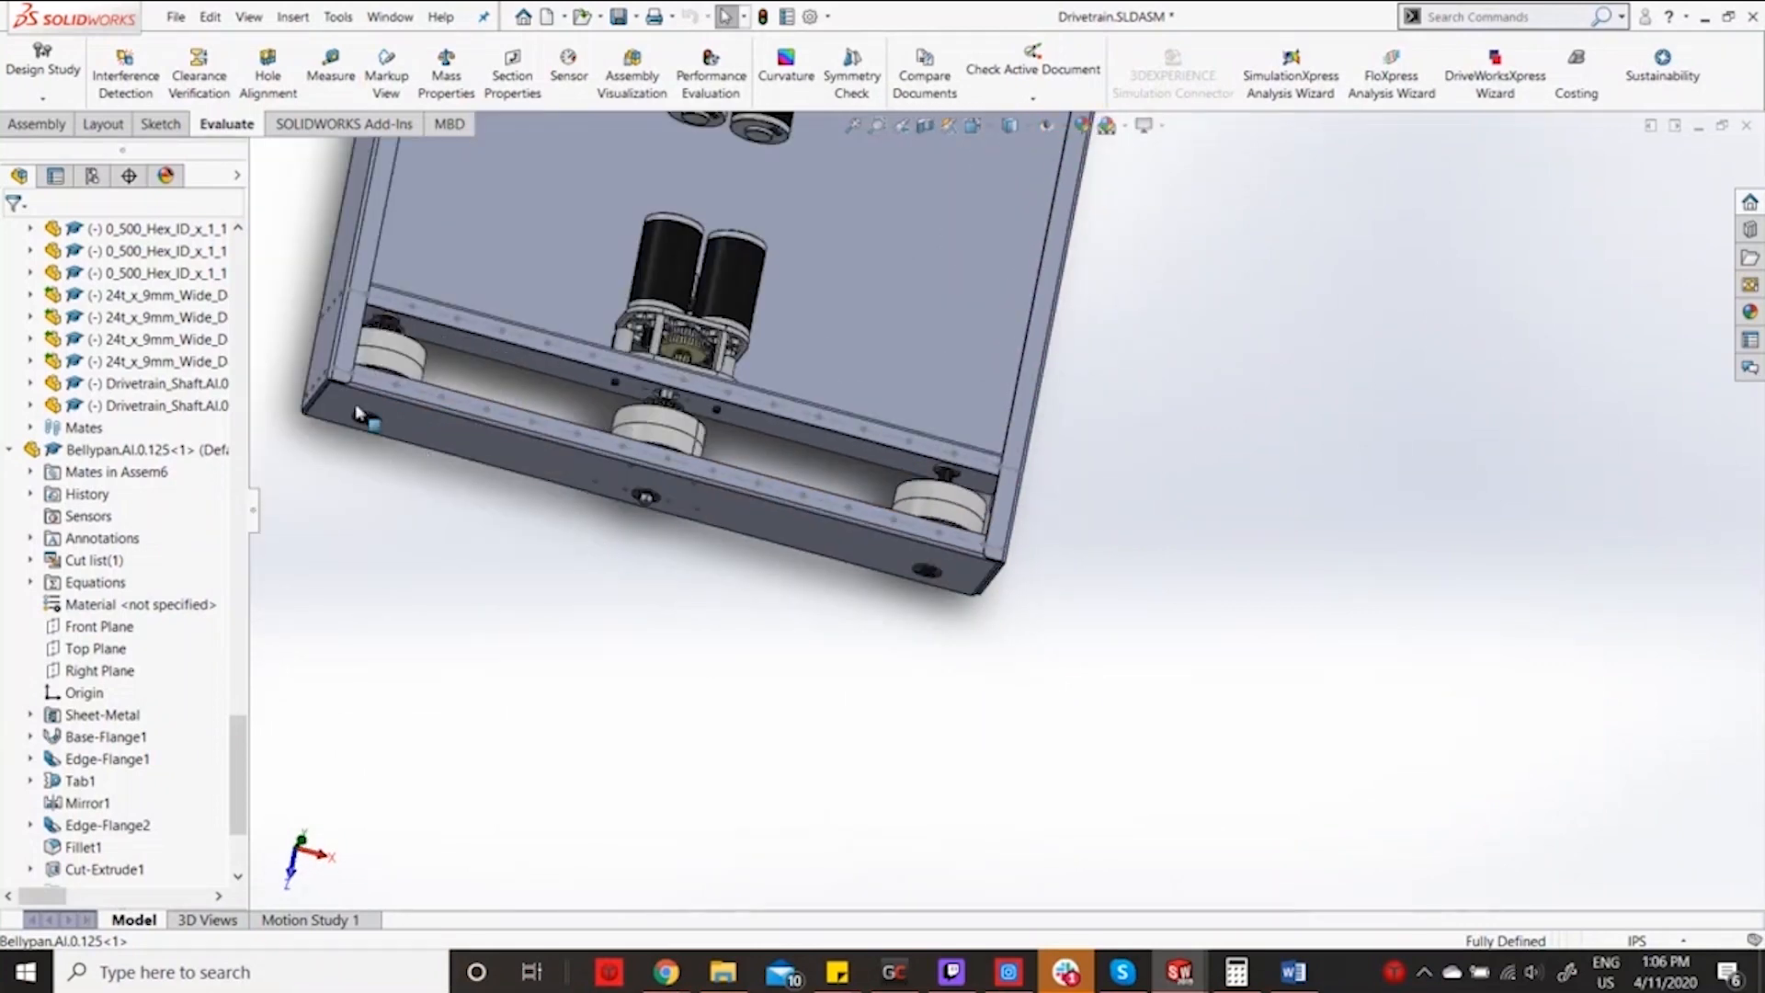
scroll(349, 384, "down", 2)
scroll(349, 384, "down", 2)
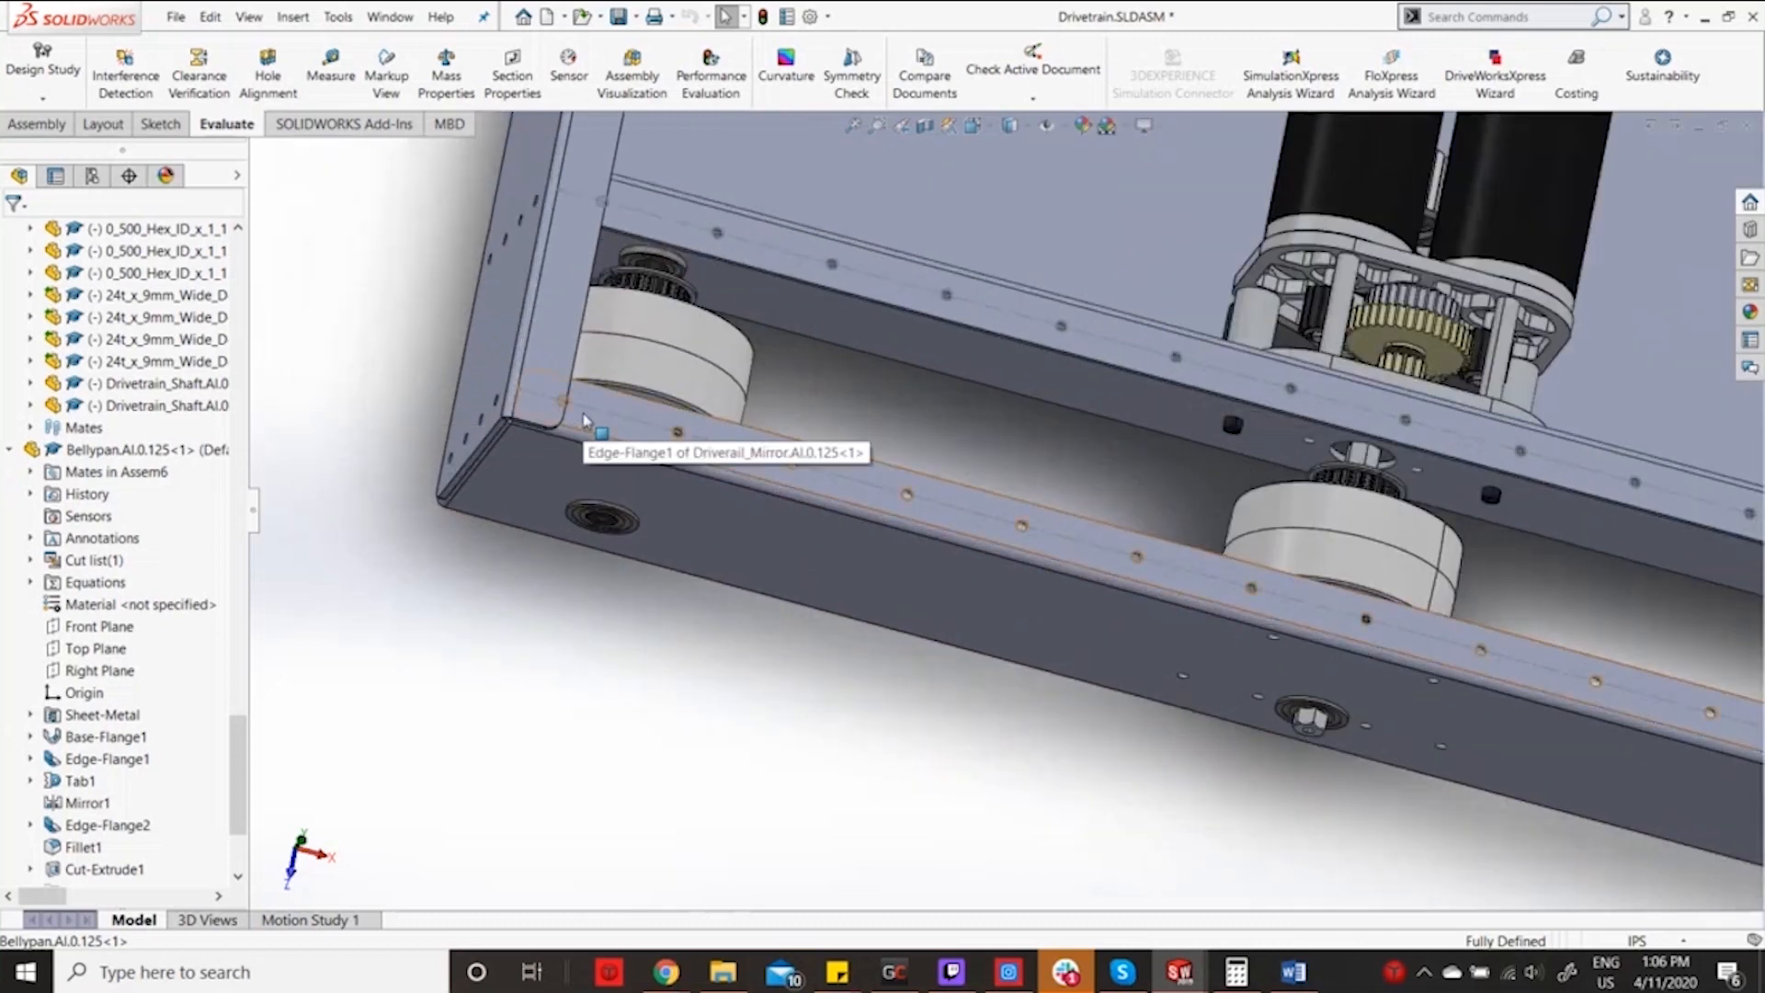
scroll(584, 420, "up", 2)
scroll(896, 502, "up", 2)
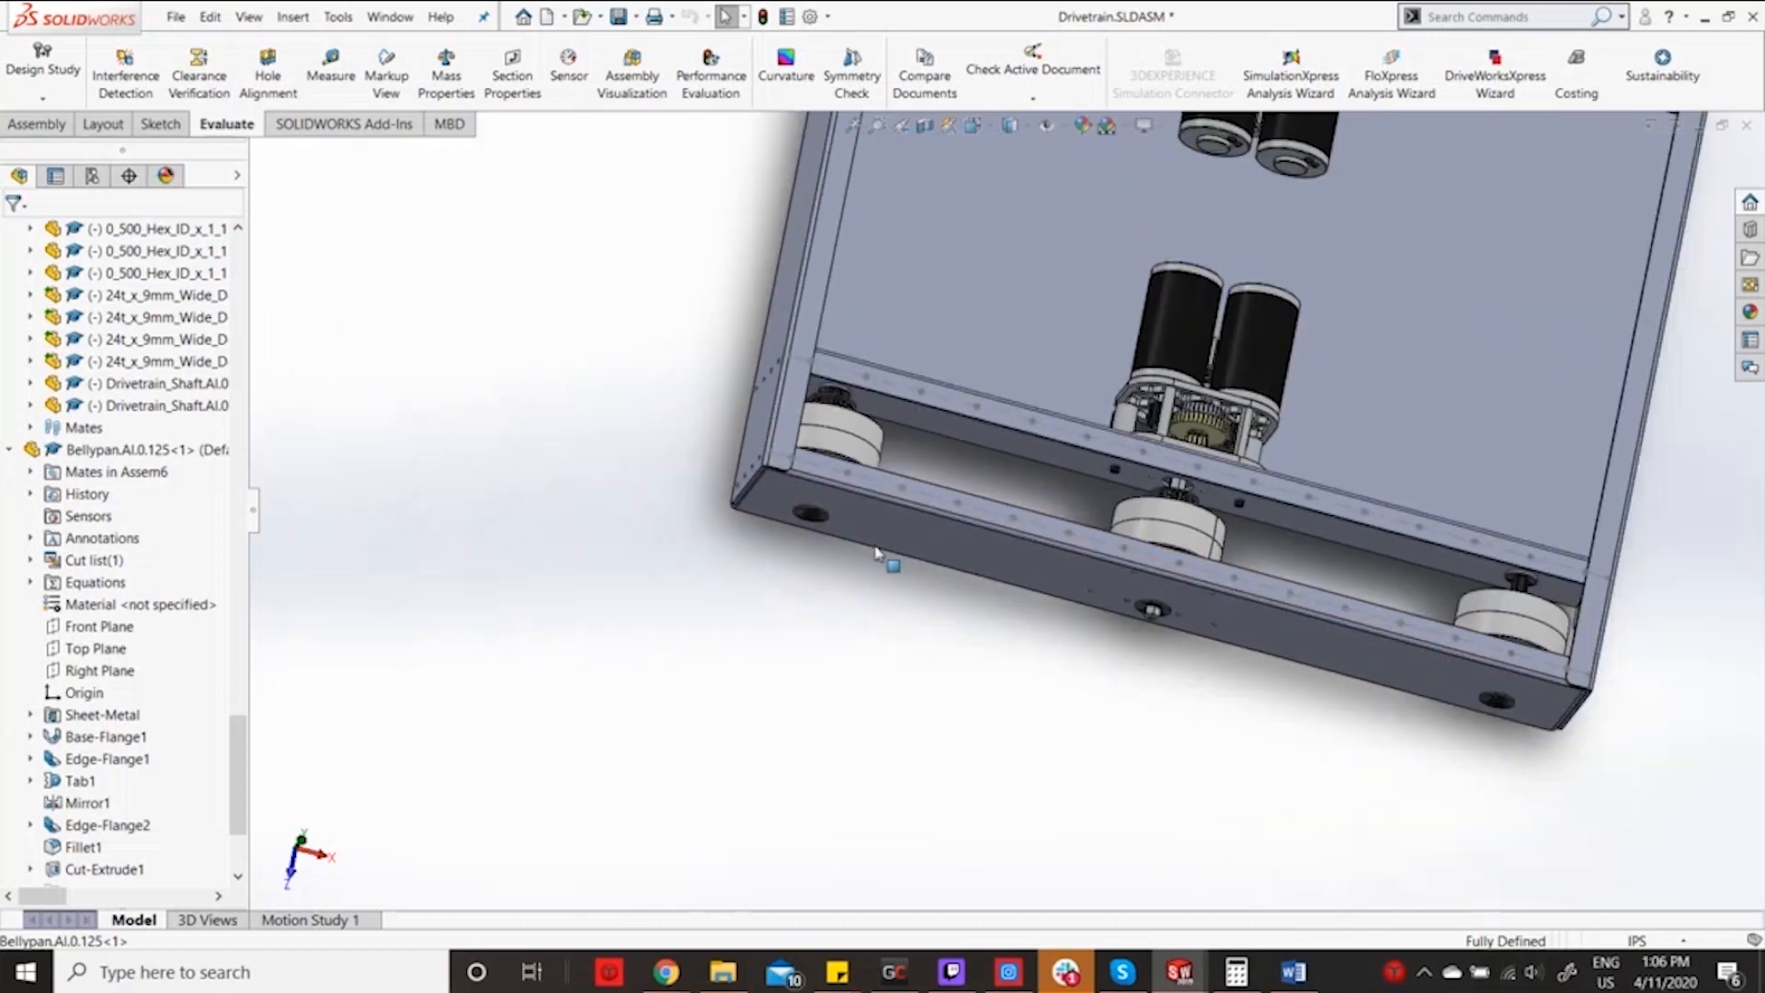
scroll(904, 496, "down", 1)
scroll(906, 496, "down", 2)
scroll(909, 497, "up", 2)
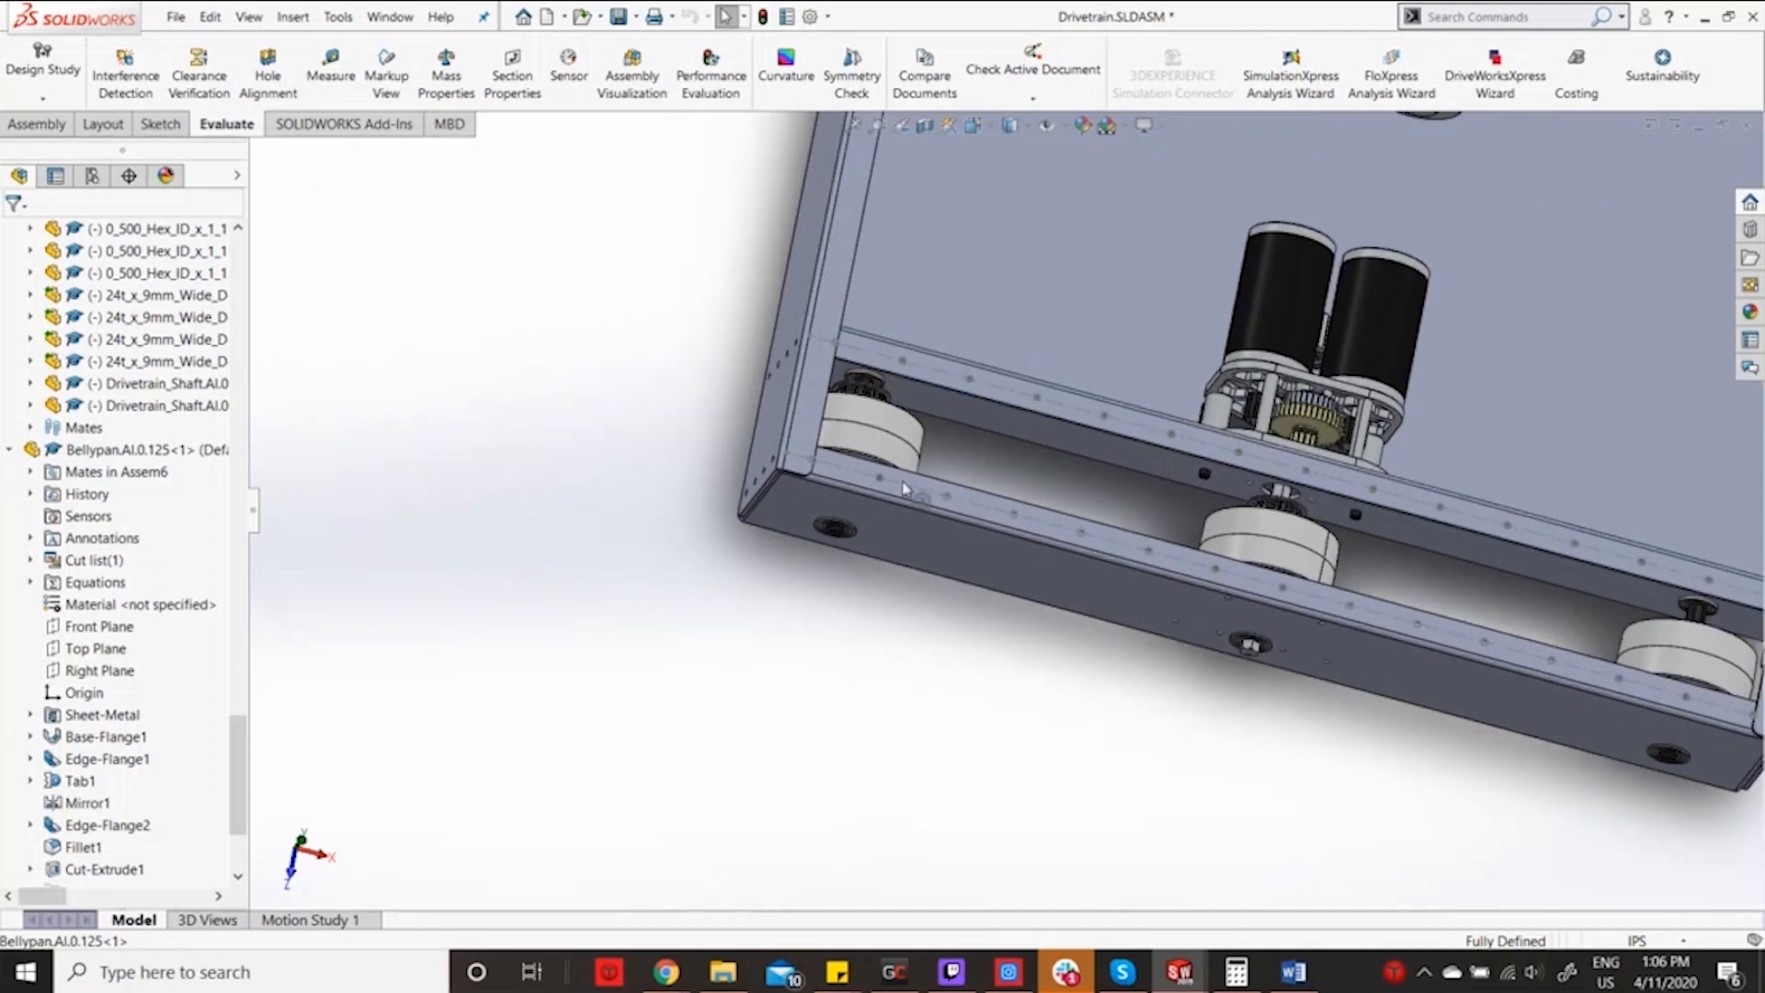
middle_click_drag(910, 497, 880, 481)
scroll(880, 490, "down", 3)
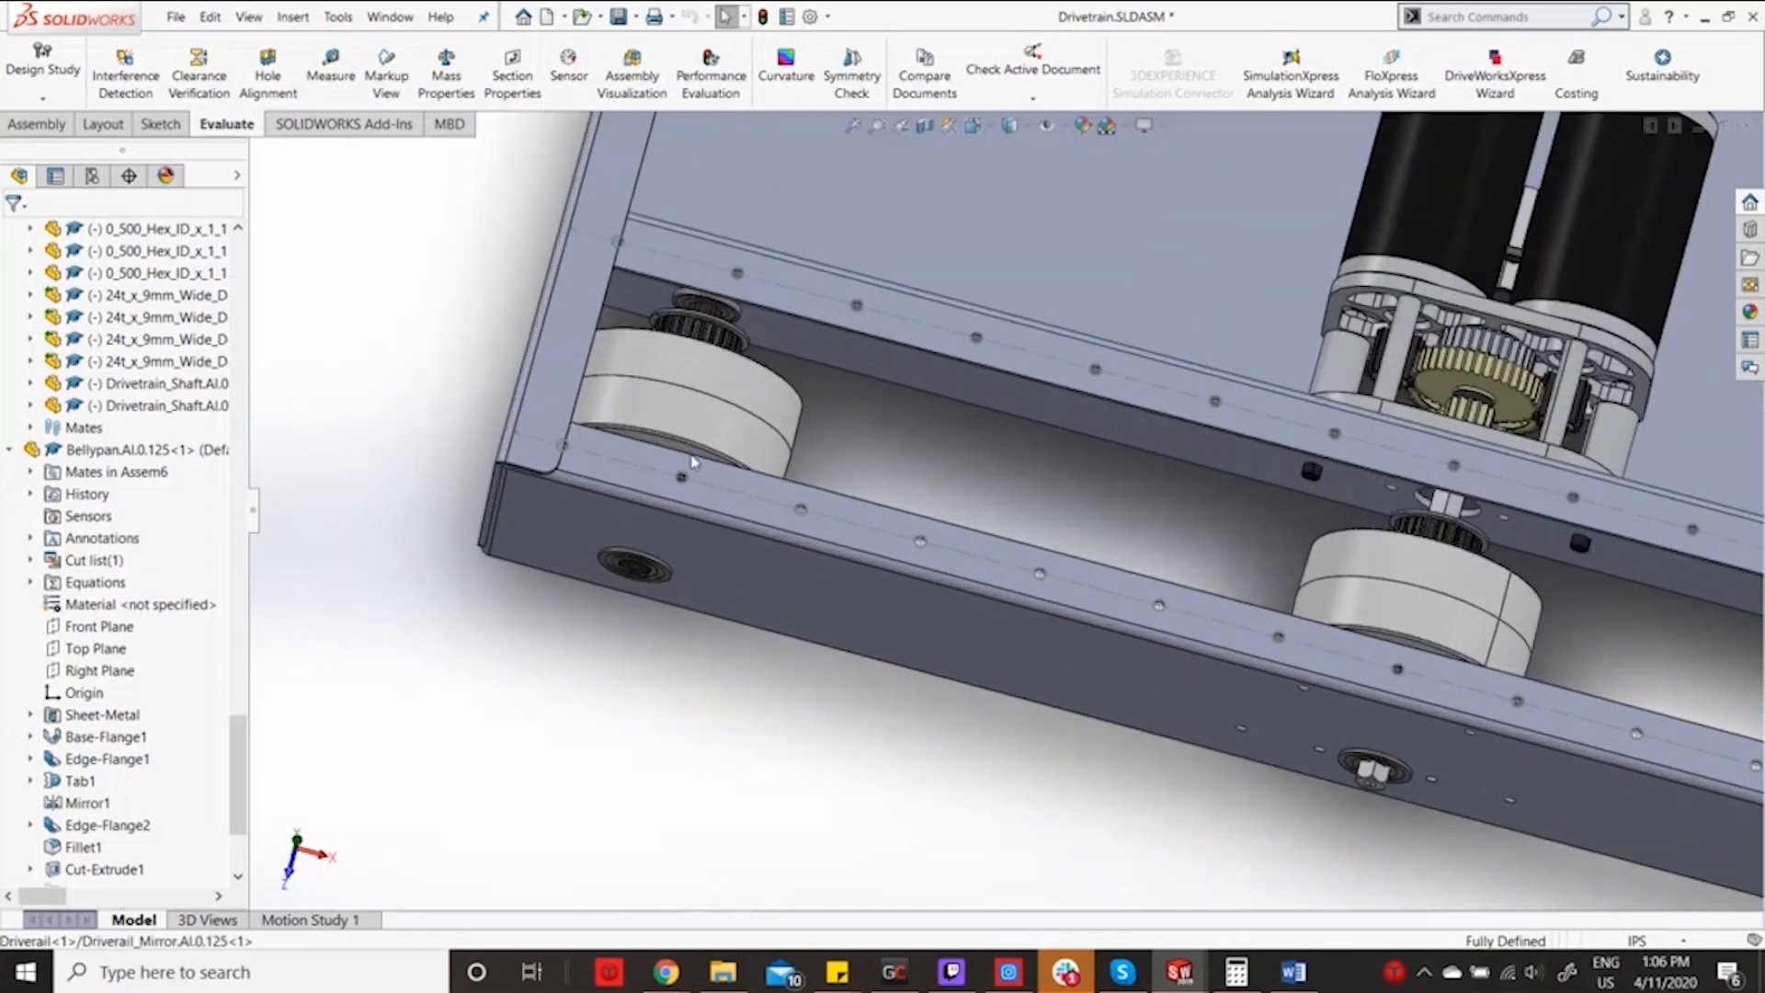
scroll(1349, 644, "up", 3)
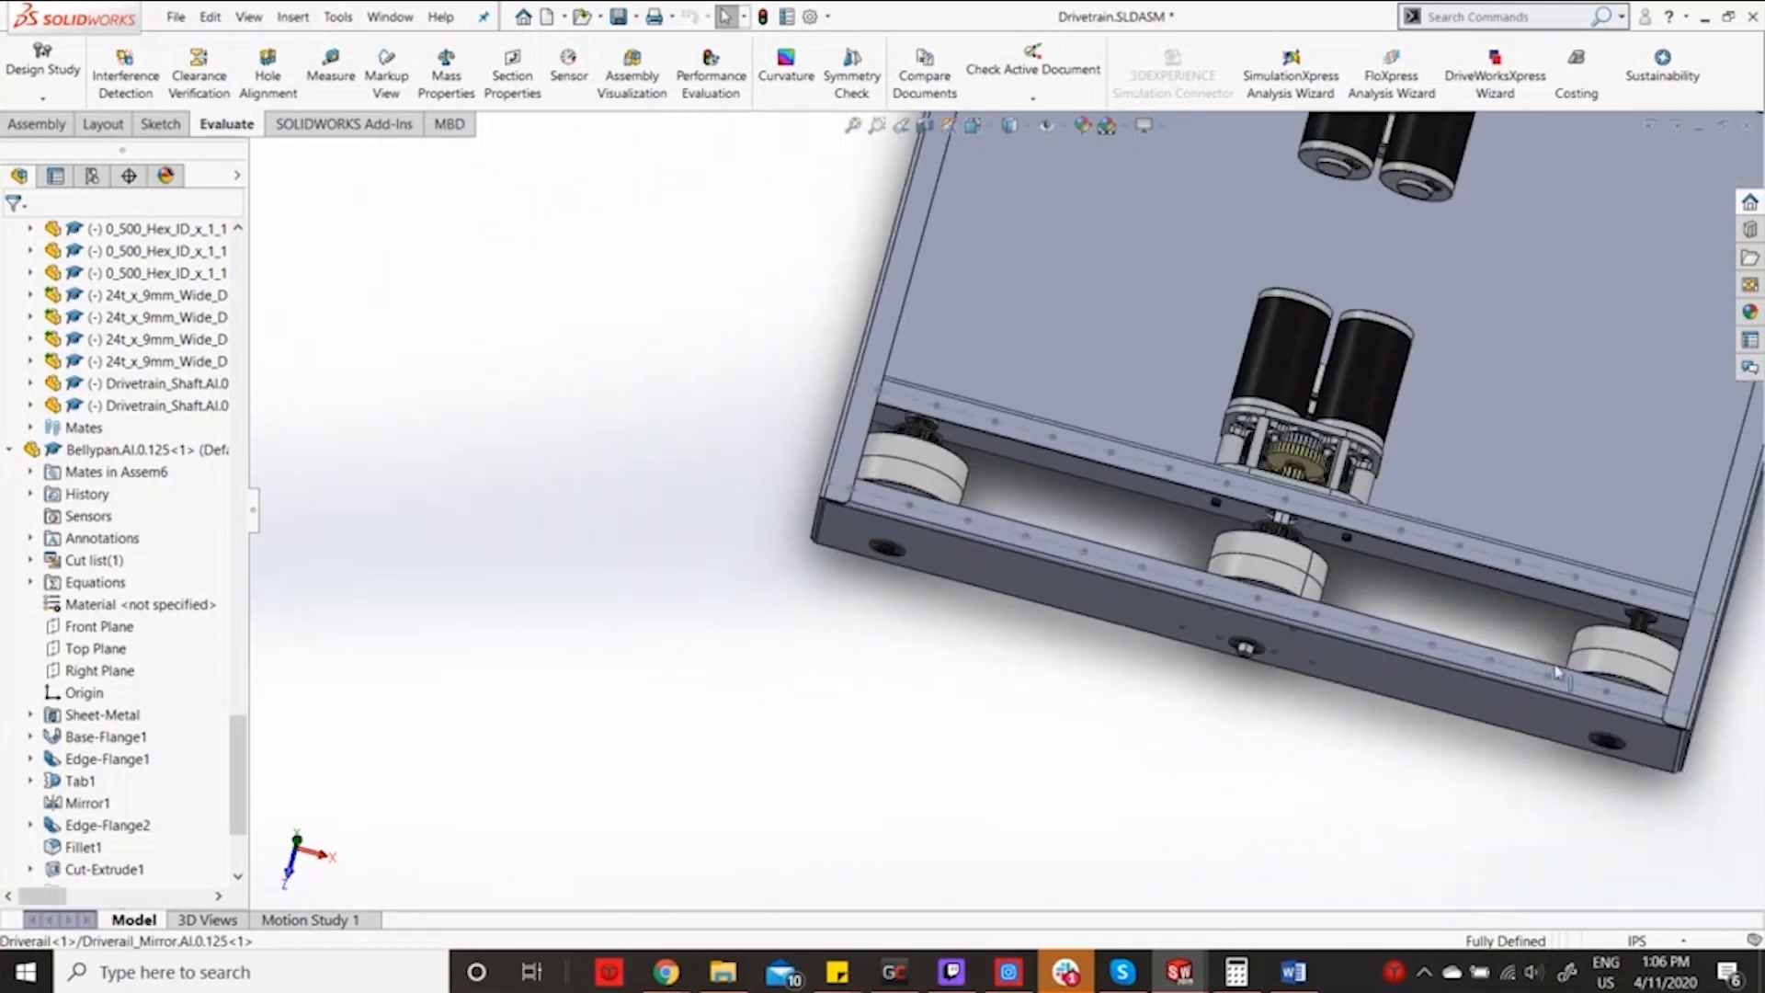
scroll(1557, 674, "down", 3)
scroll(1588, 799, "up", 1)
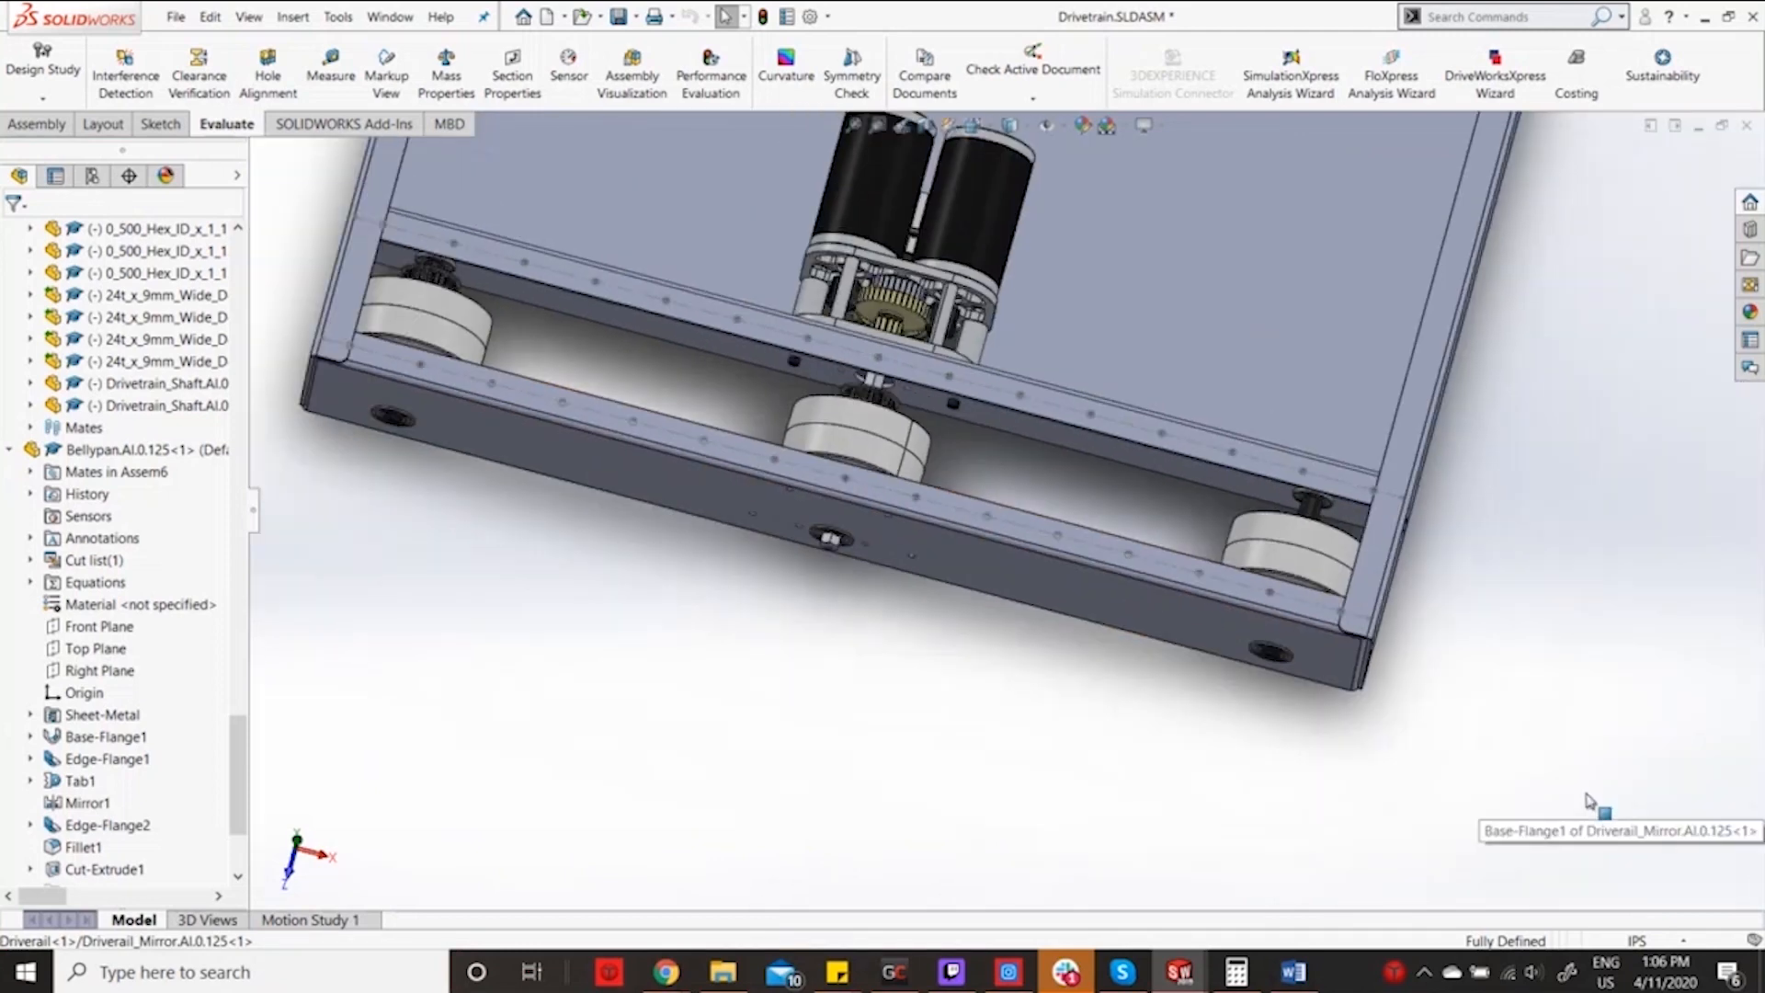
scroll(1589, 800, "up", 2)
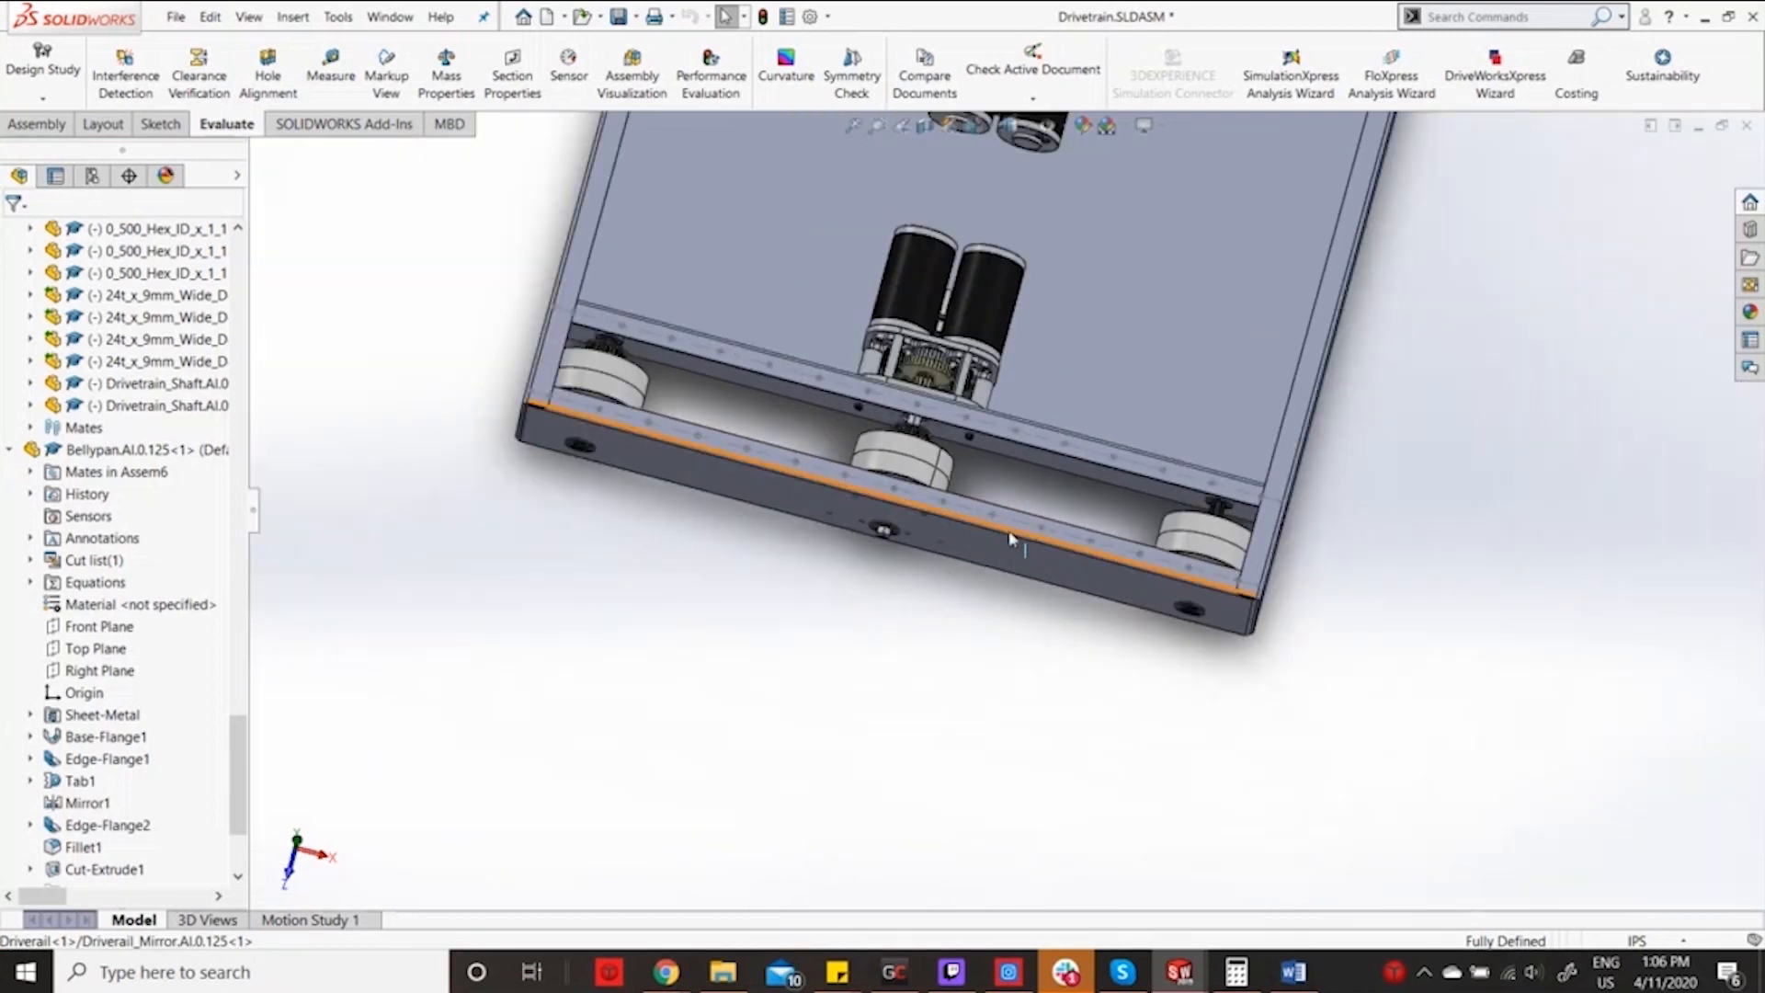
Switch to the Bellypan.Al.0.125 part and set the flange length of Edge-Flange2 to 1.5 in.
left_click(1158, 975)
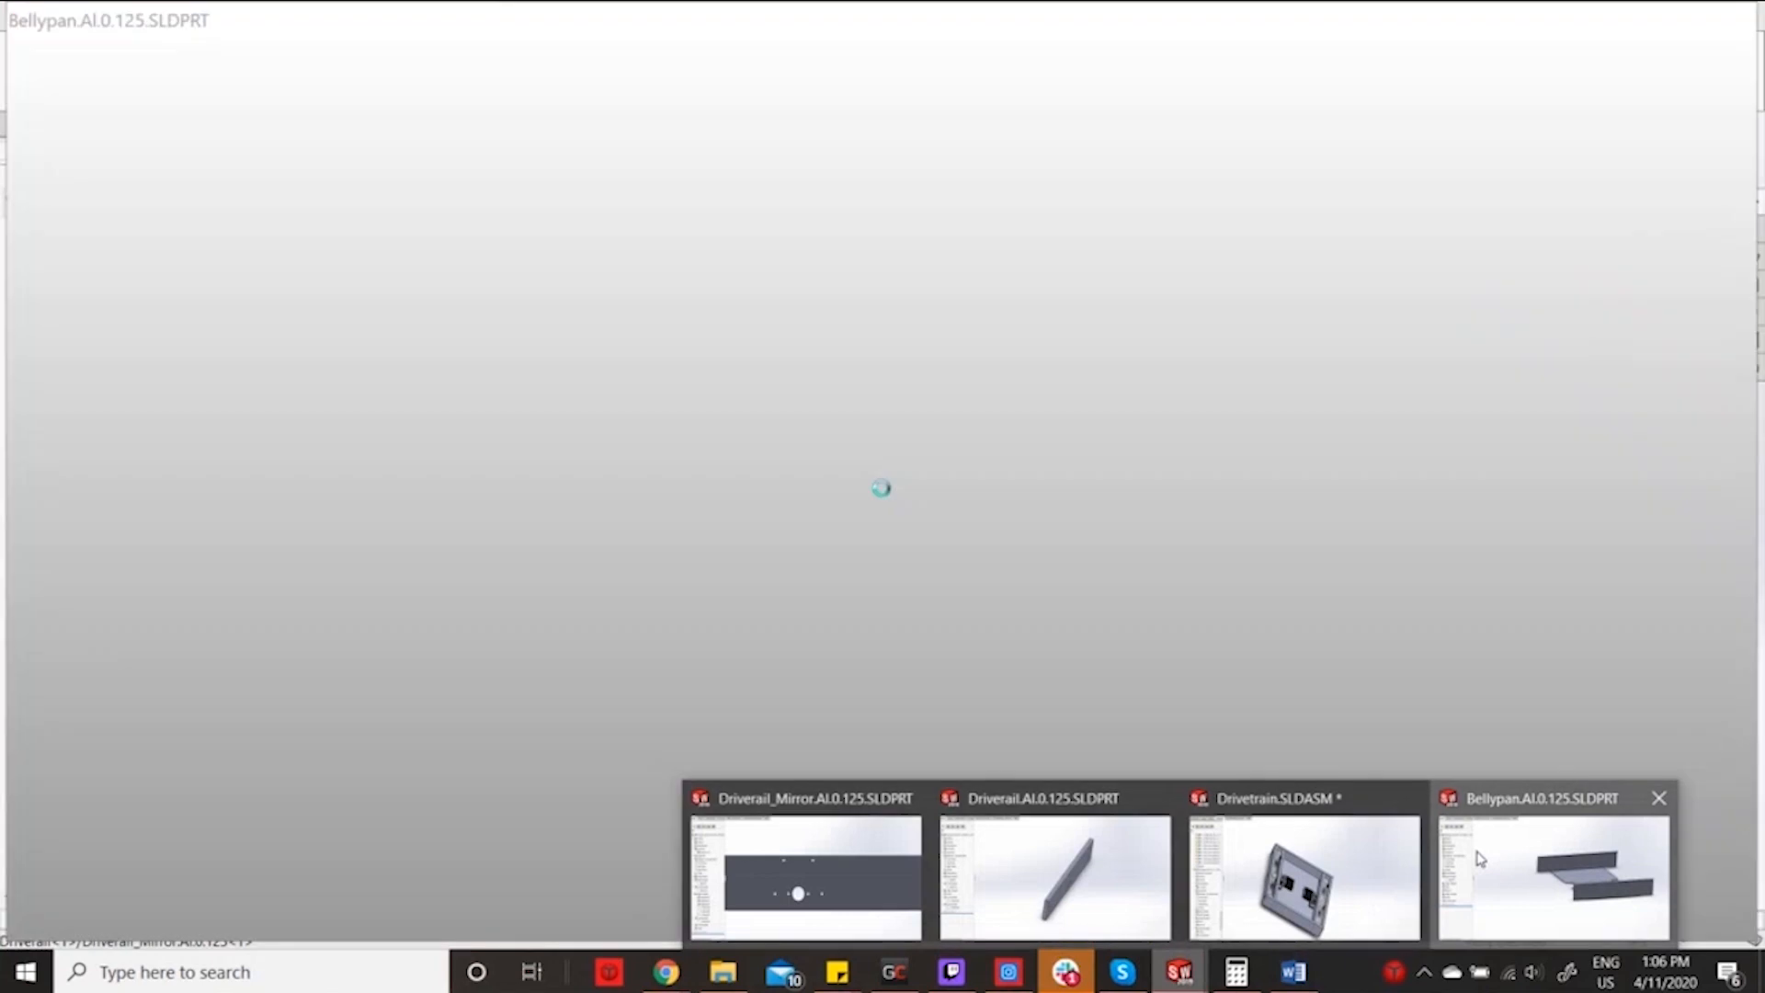
left_click(1471, 846)
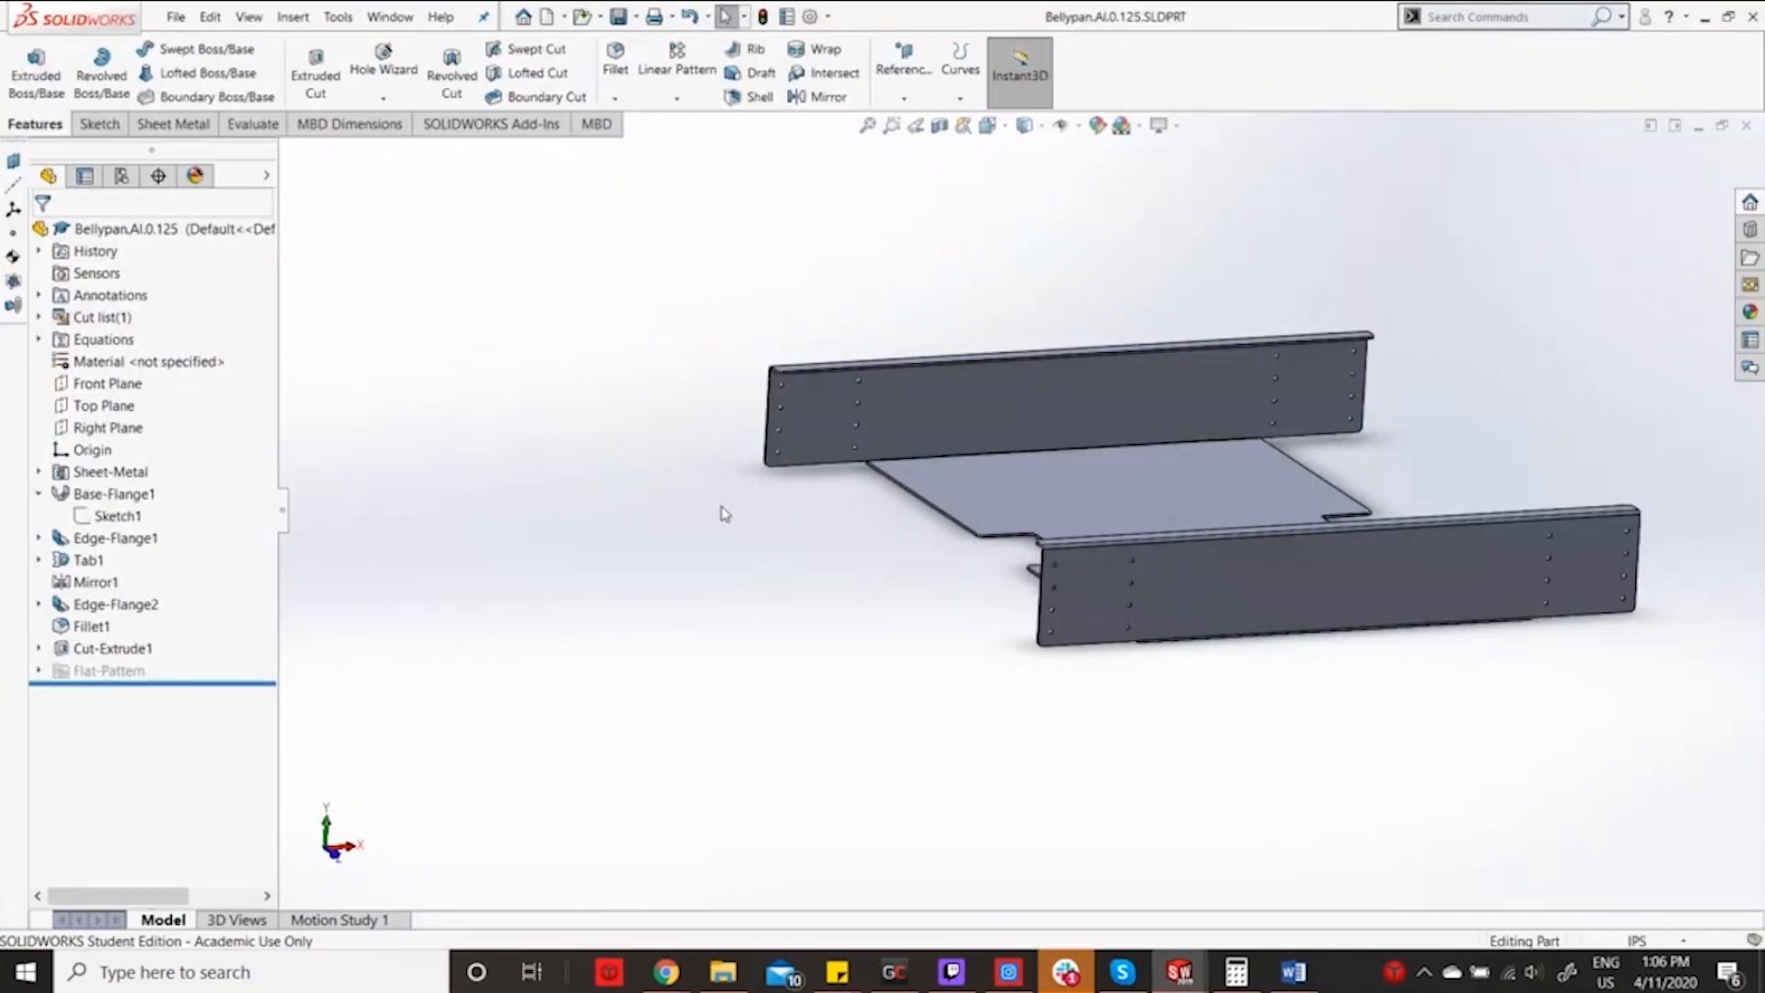
middle_click_drag(726, 514, 755, 611)
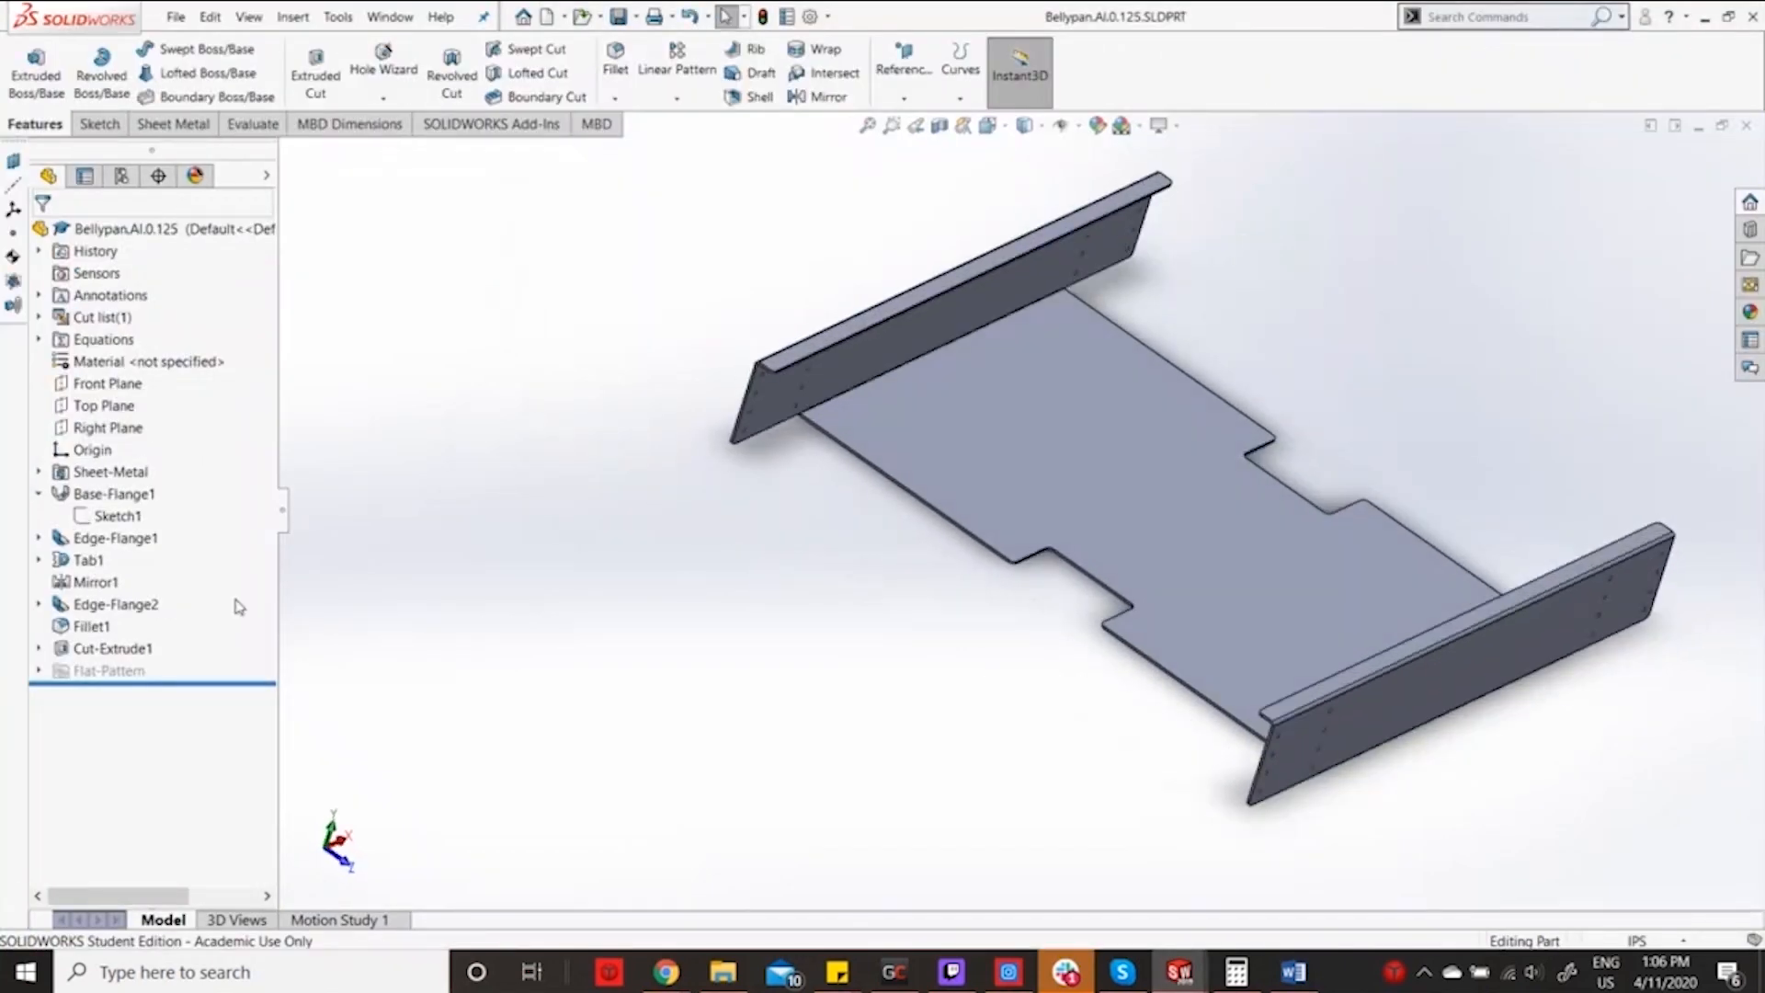
left_click(66, 614)
left_click(75, 561)
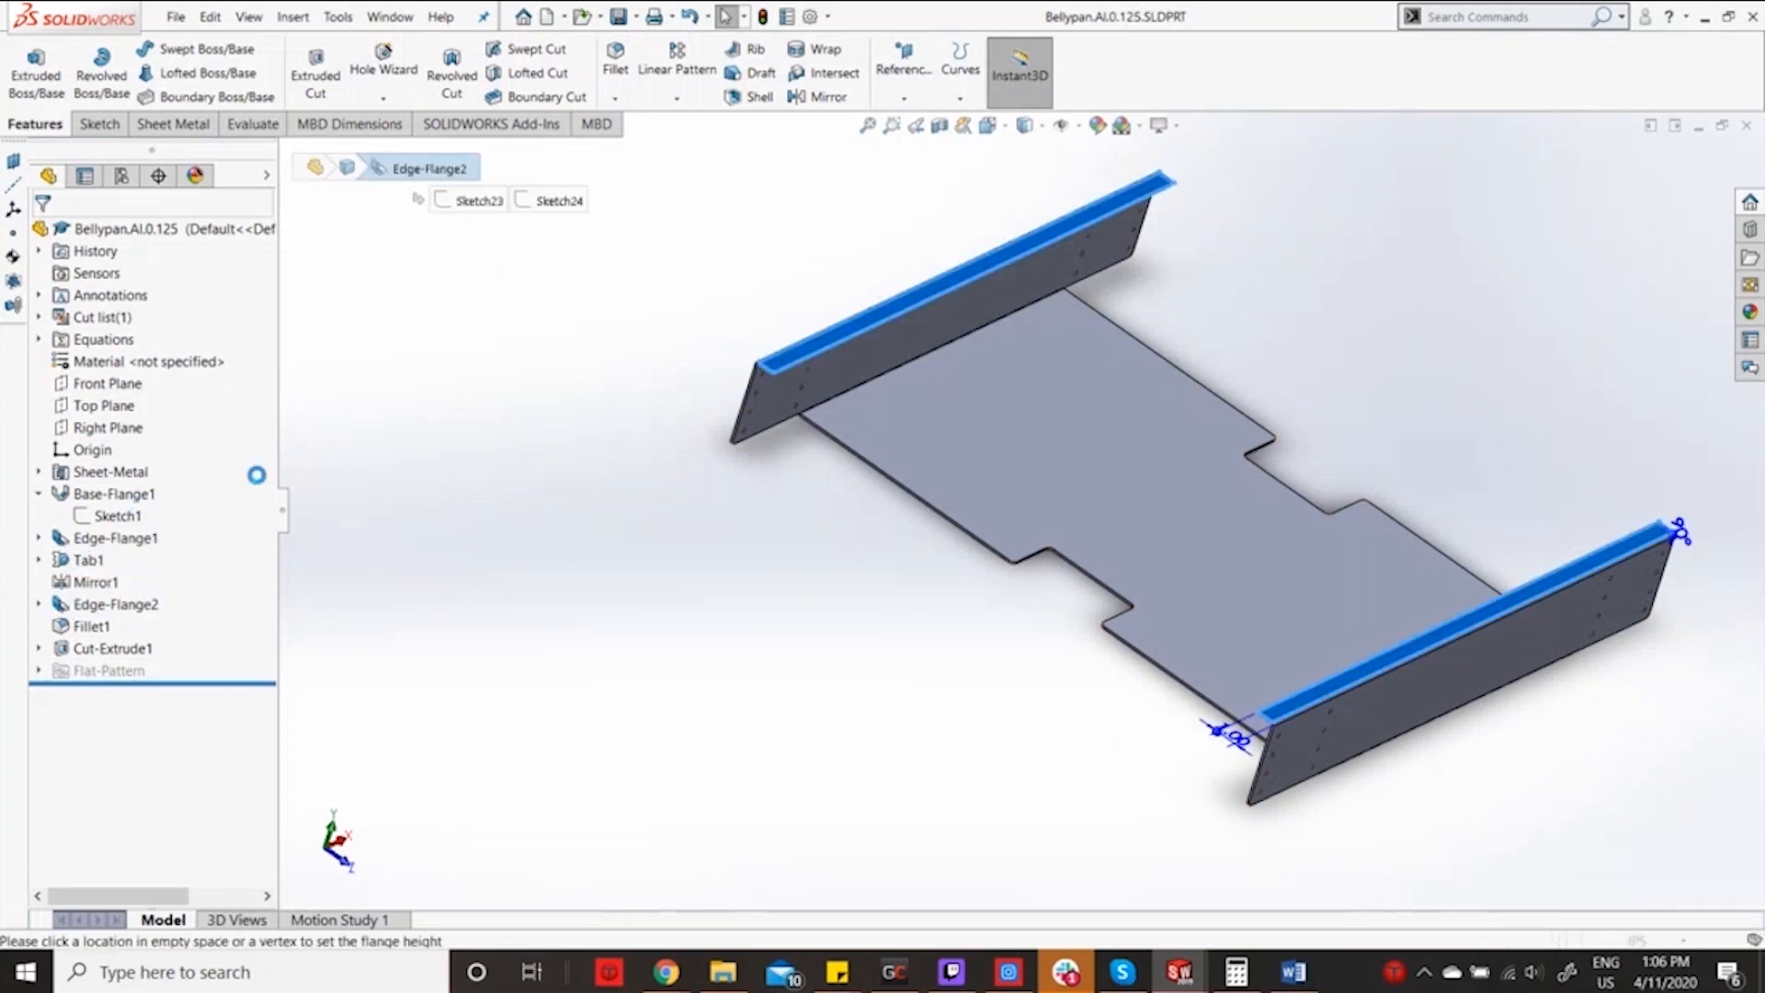
left_click(118, 716)
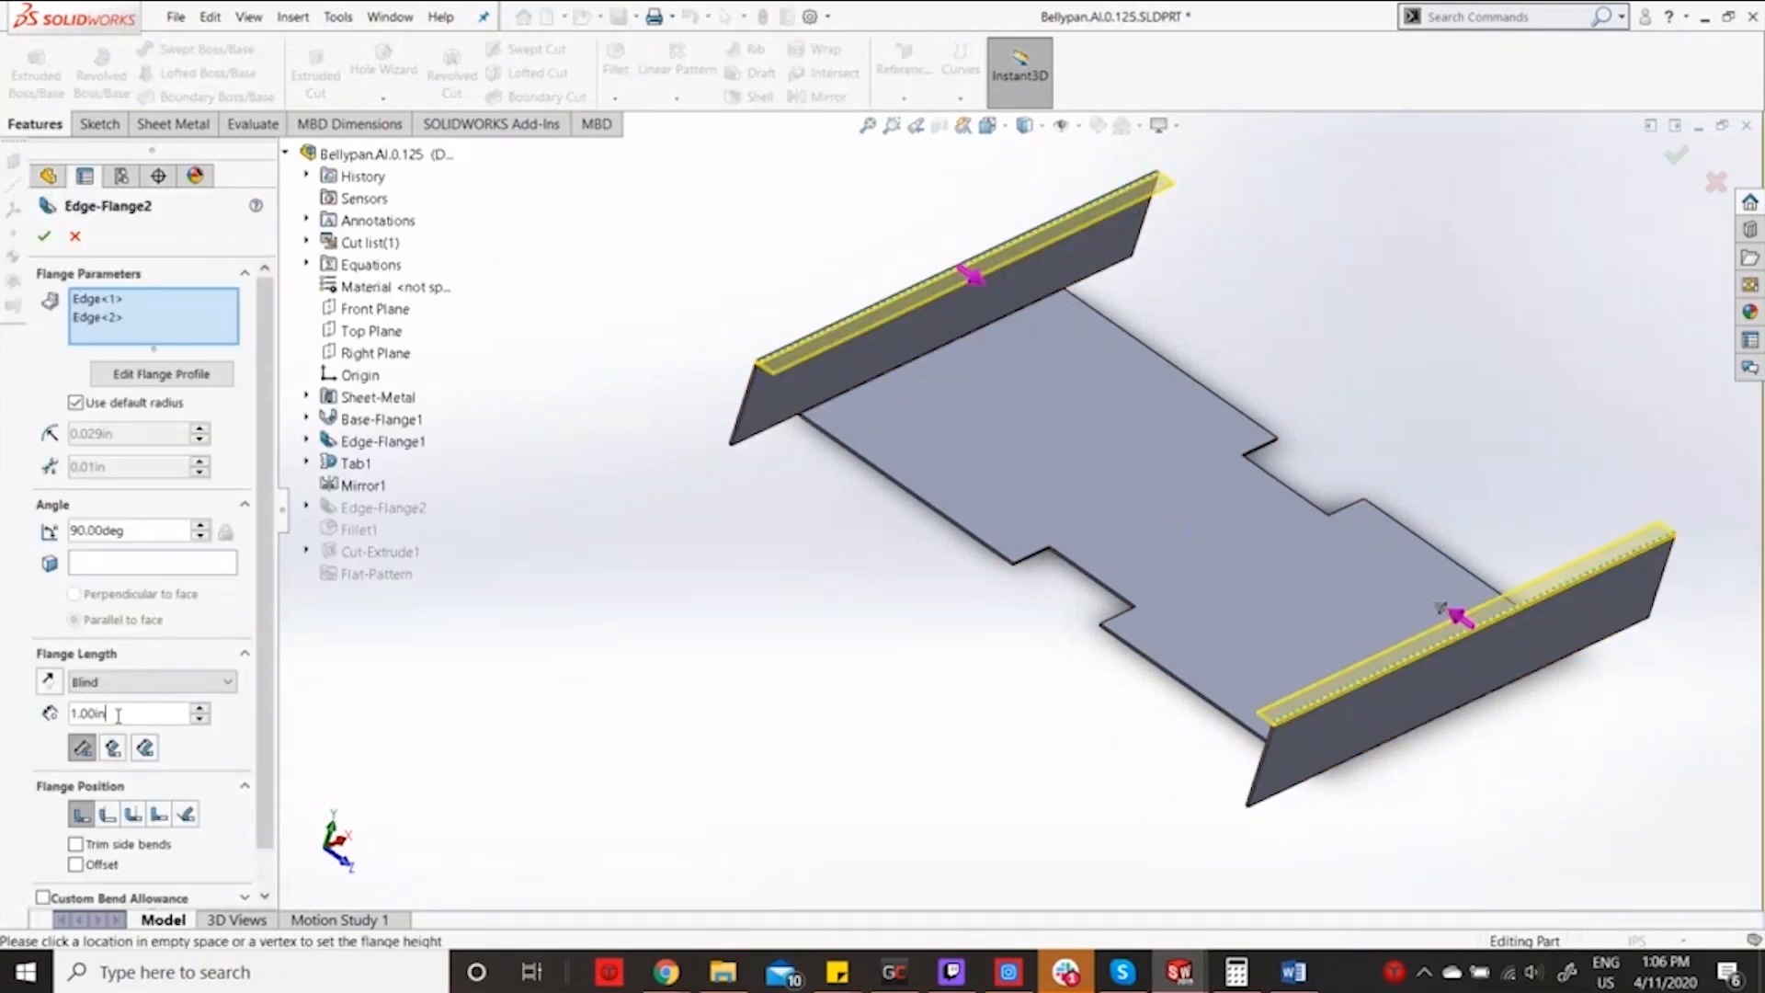
type("1.5")
key("Return")
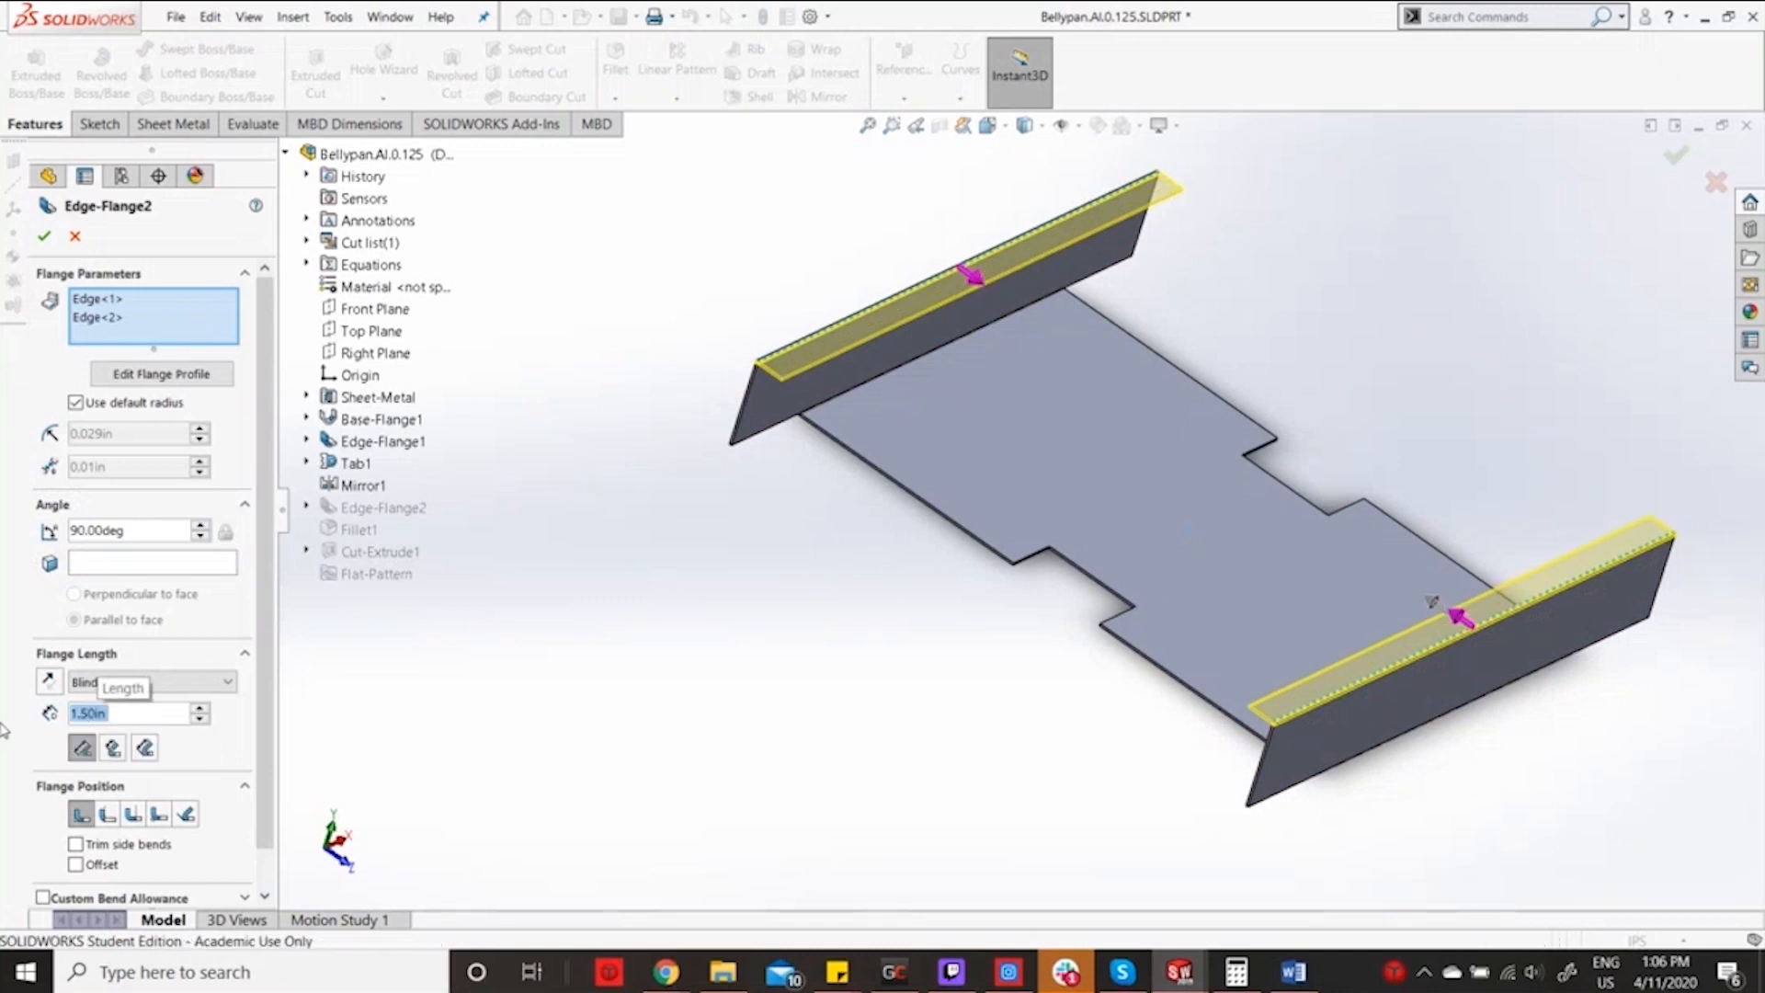
left_click(41, 240)
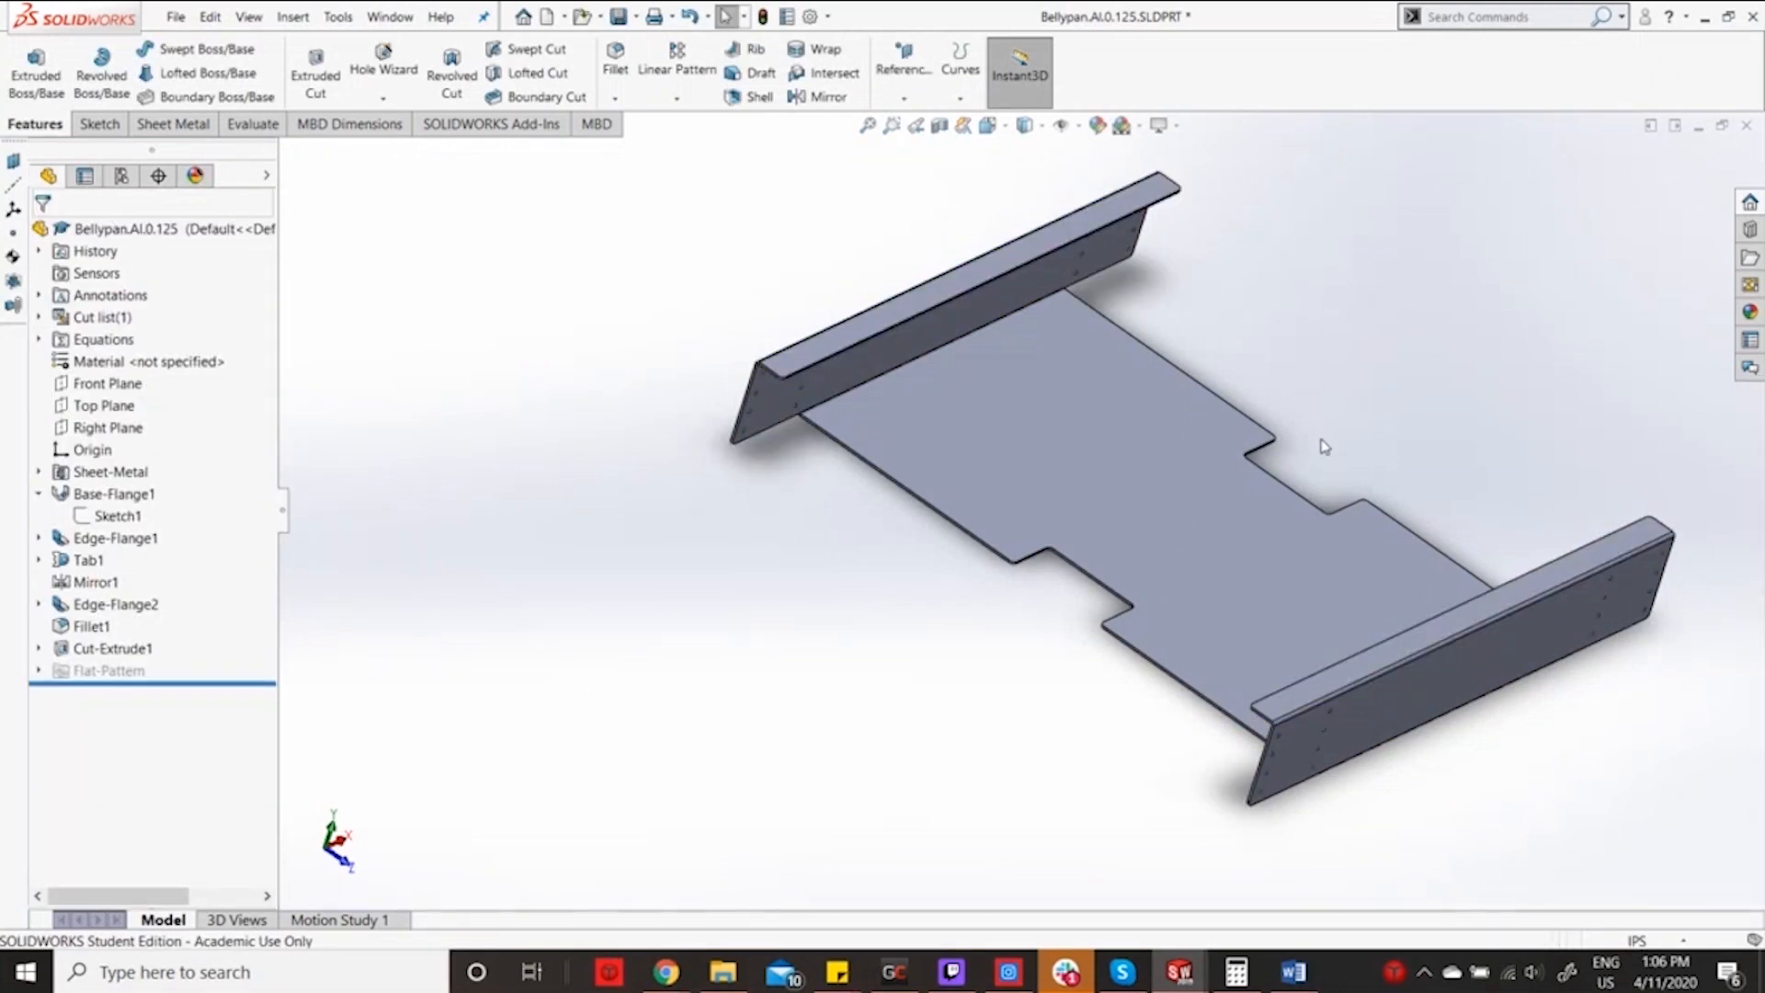
Save the belly pan, return to the Drivetrain.SLDASM assembly and rebuild it, checking the widened flange against the drive rails.
key("ctrl+s")
left_click(1179, 971)
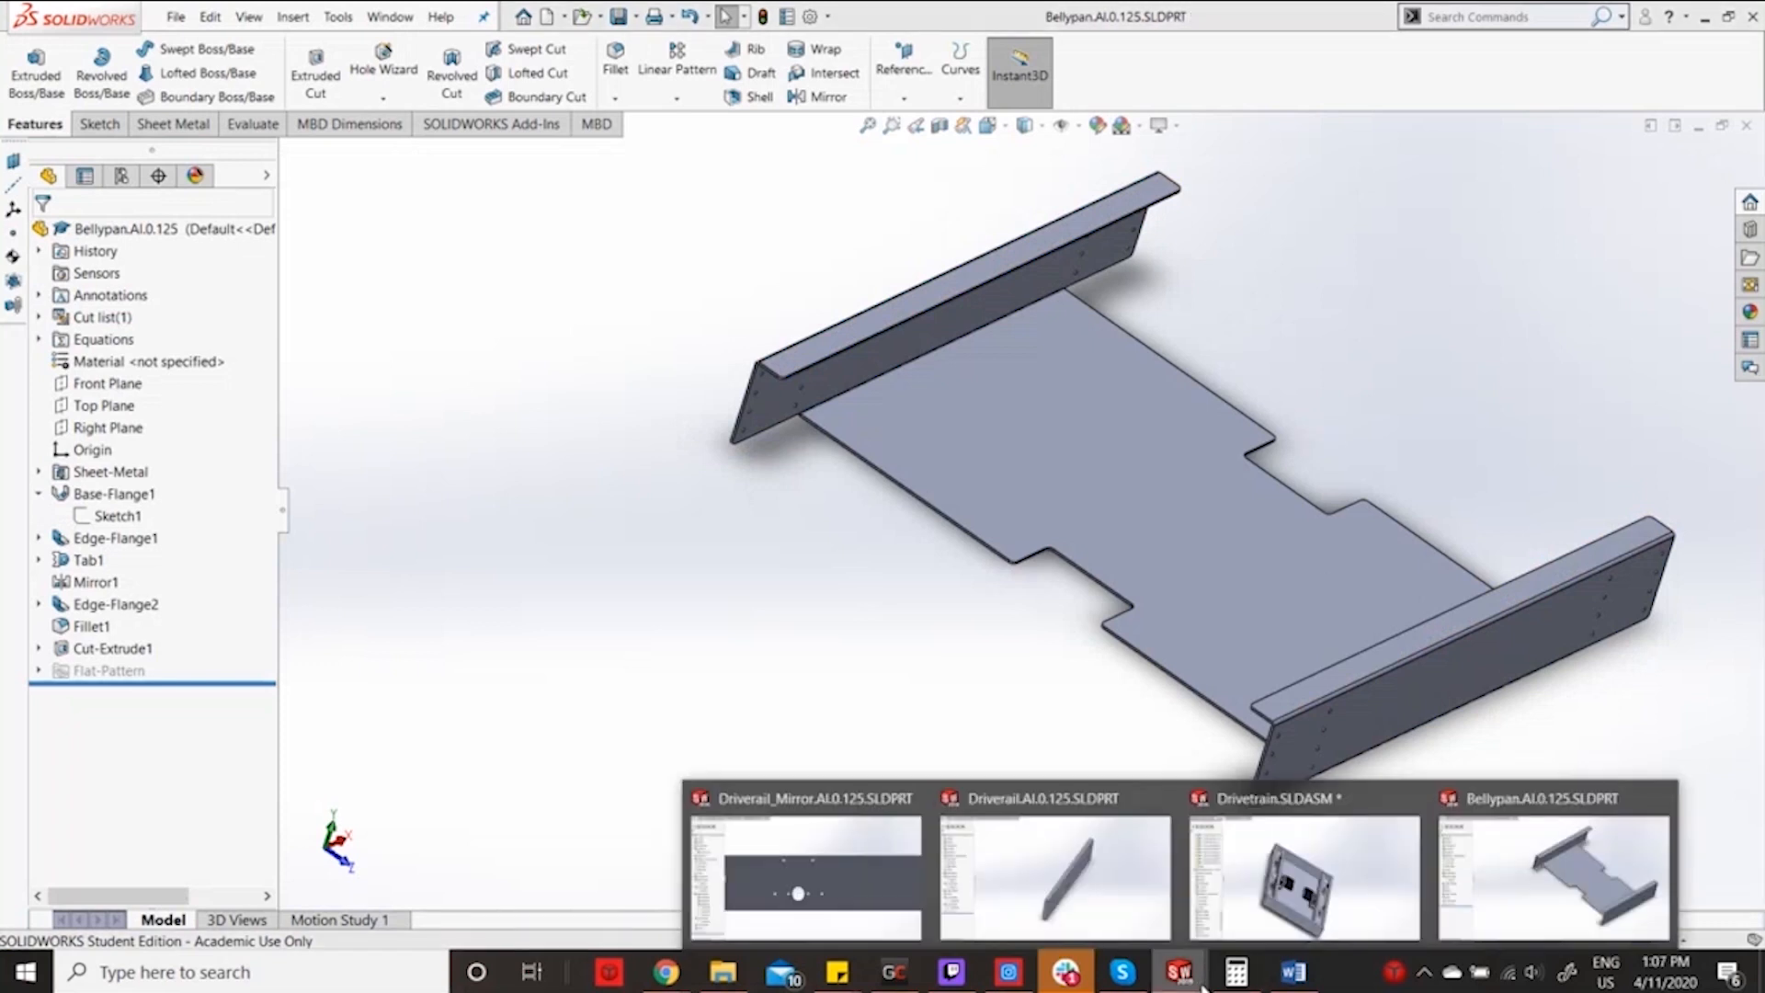
left_click(1325, 921)
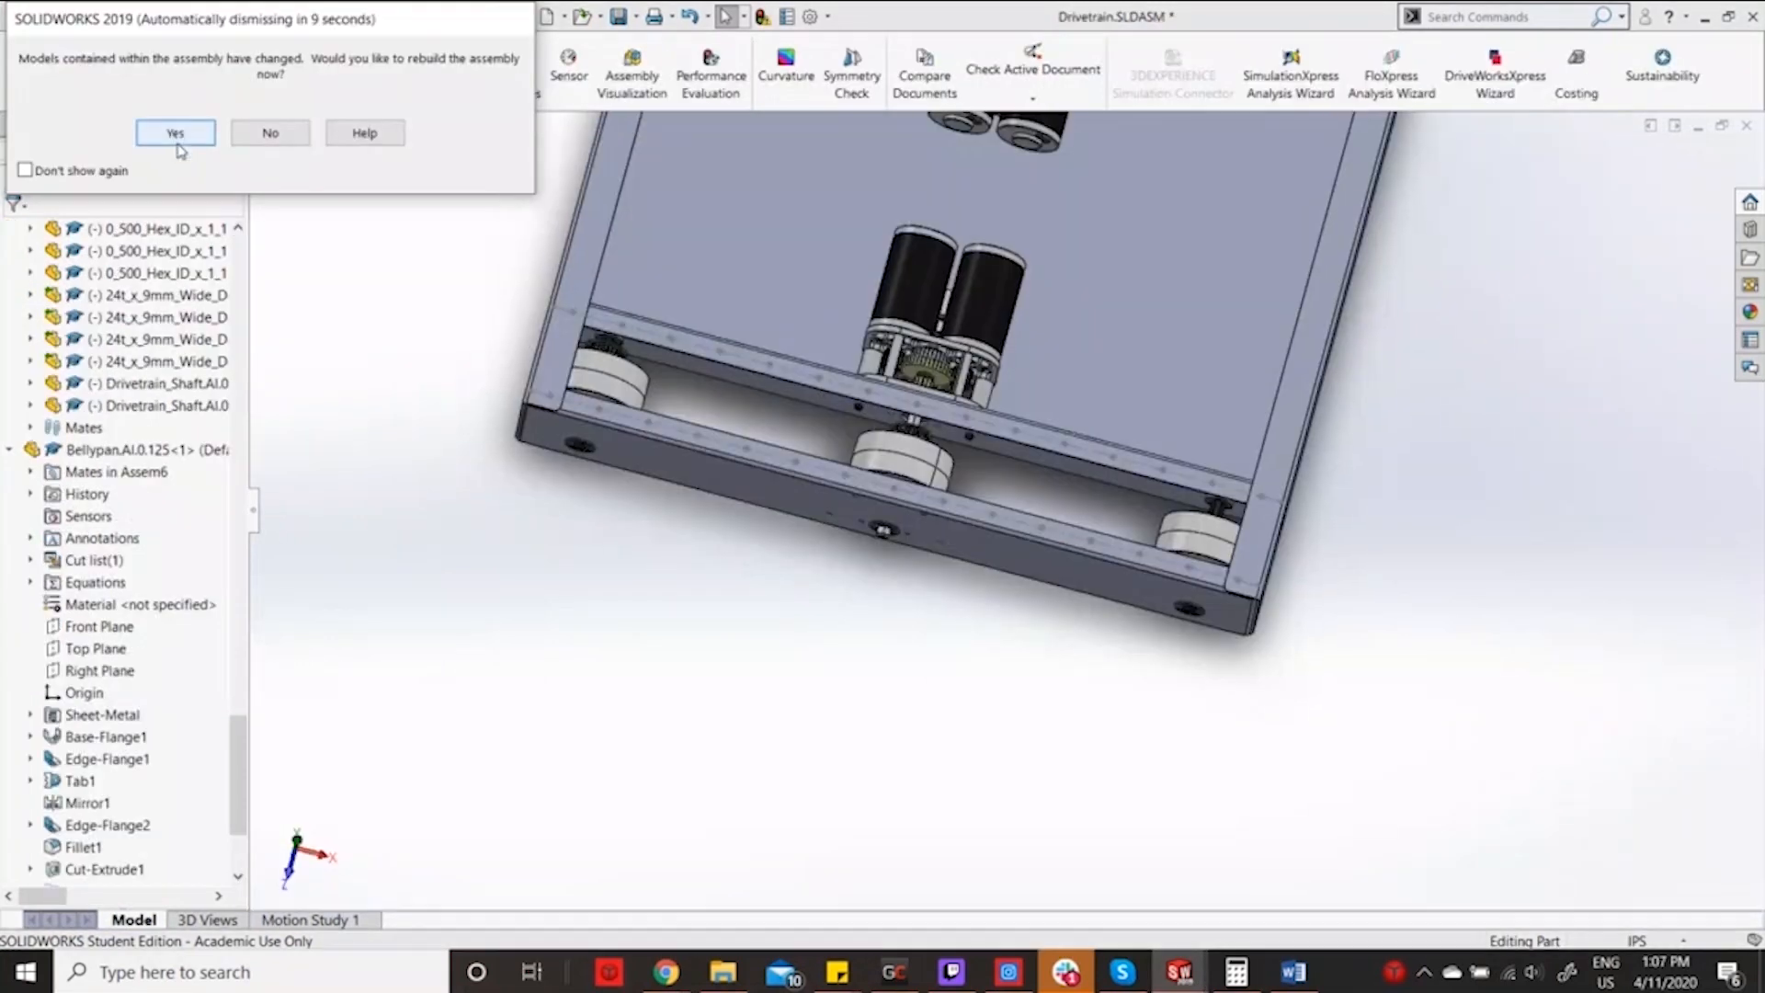
left_click(177, 130)
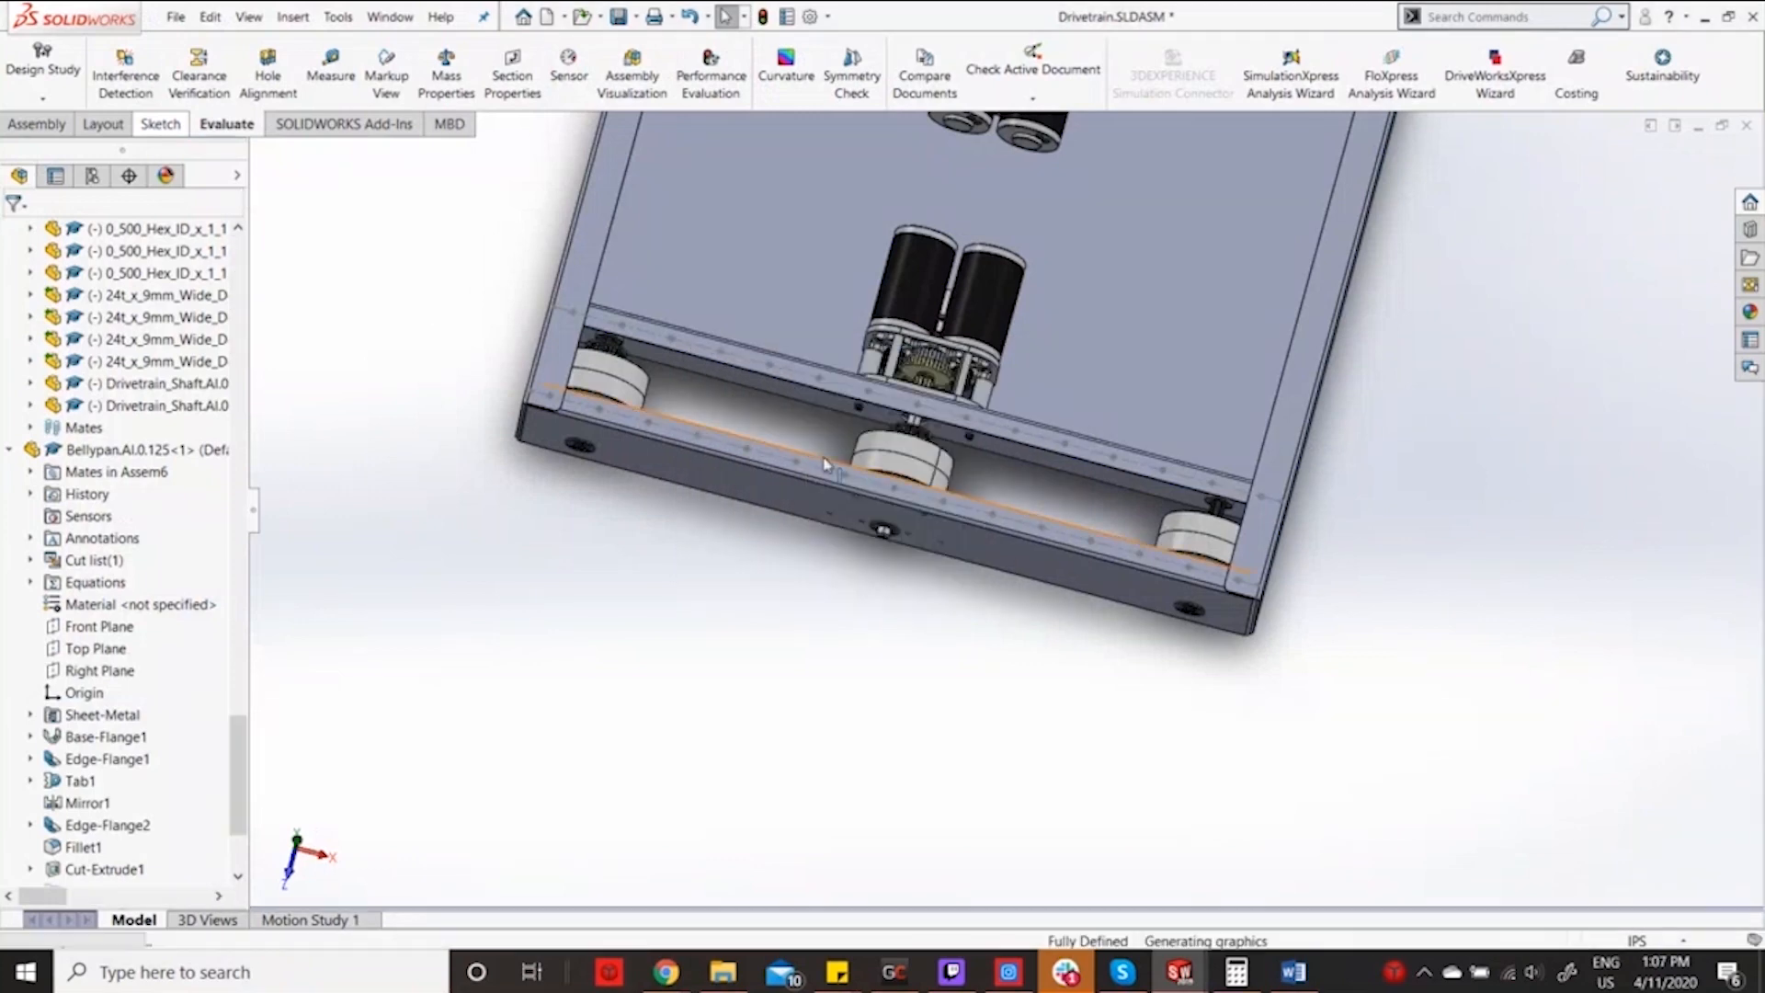
scroll(1215, 620, "down", 4)
scroll(1201, 598, "up", 3)
middle_click_drag(1129, 515, 1176, 553)
scroll(1176, 552, "up", 6)
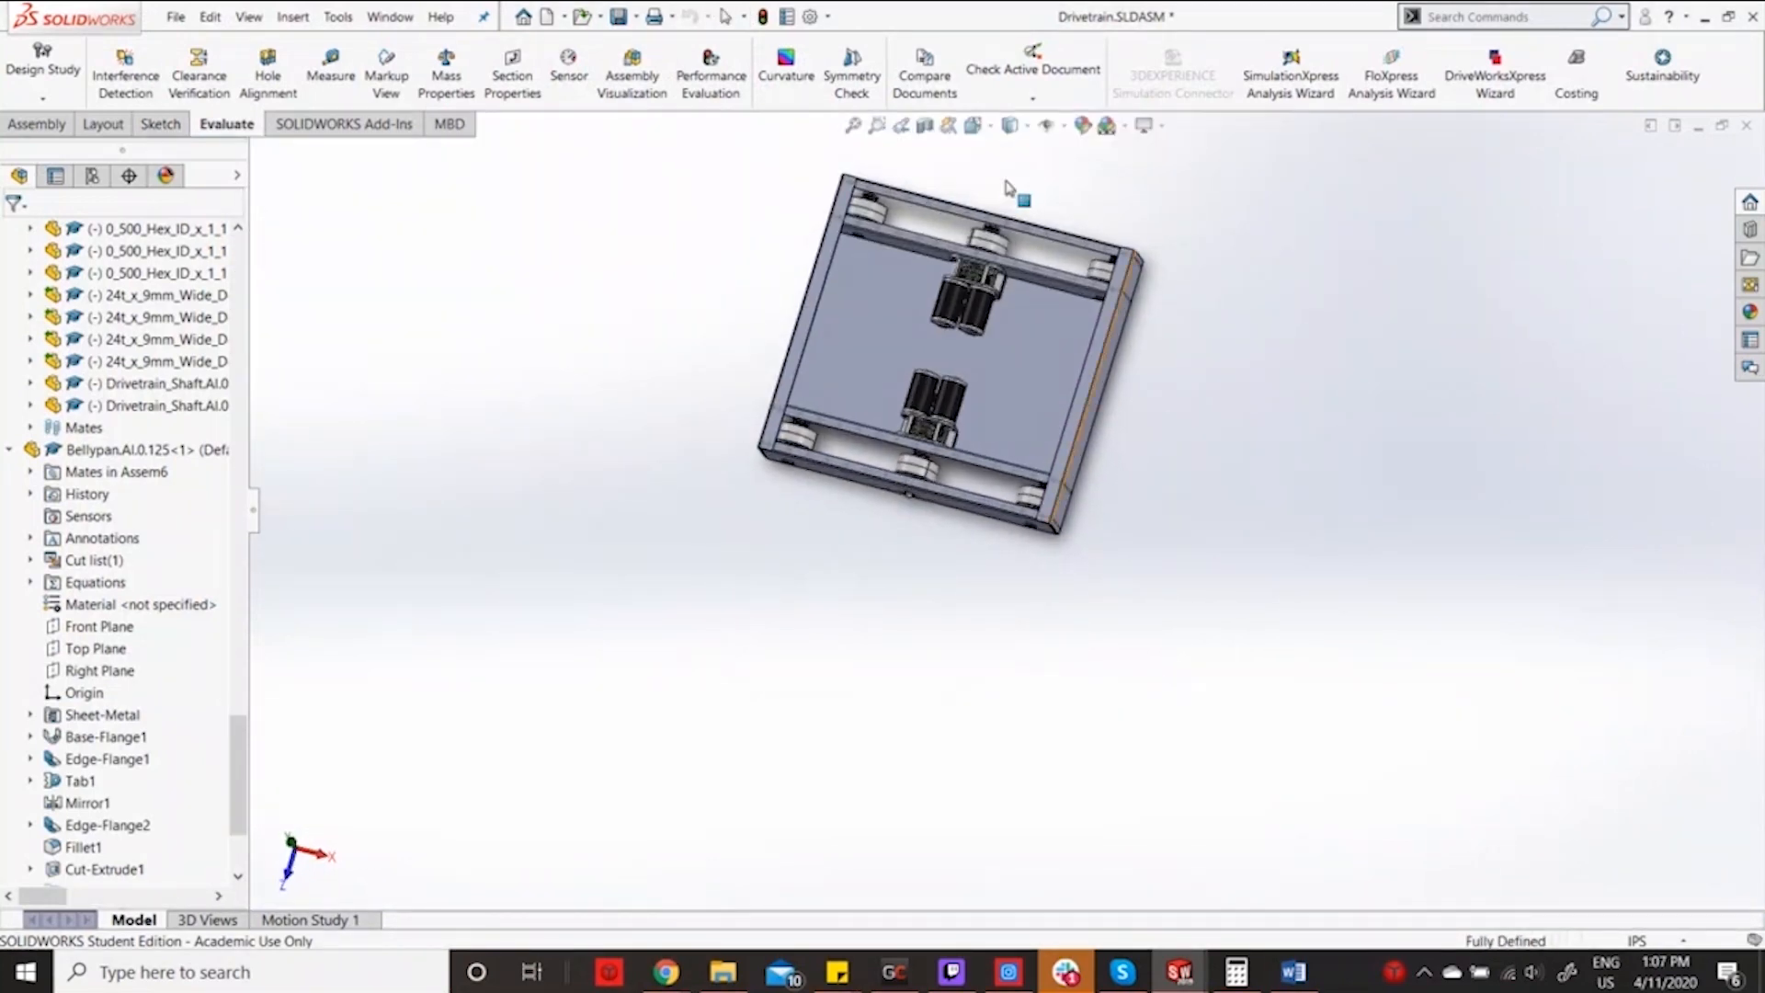
From the top view, edit the Bellypan.Al.0.125 part within the assembly and open a sketch on its left upper flange face.
left_click(986, 142)
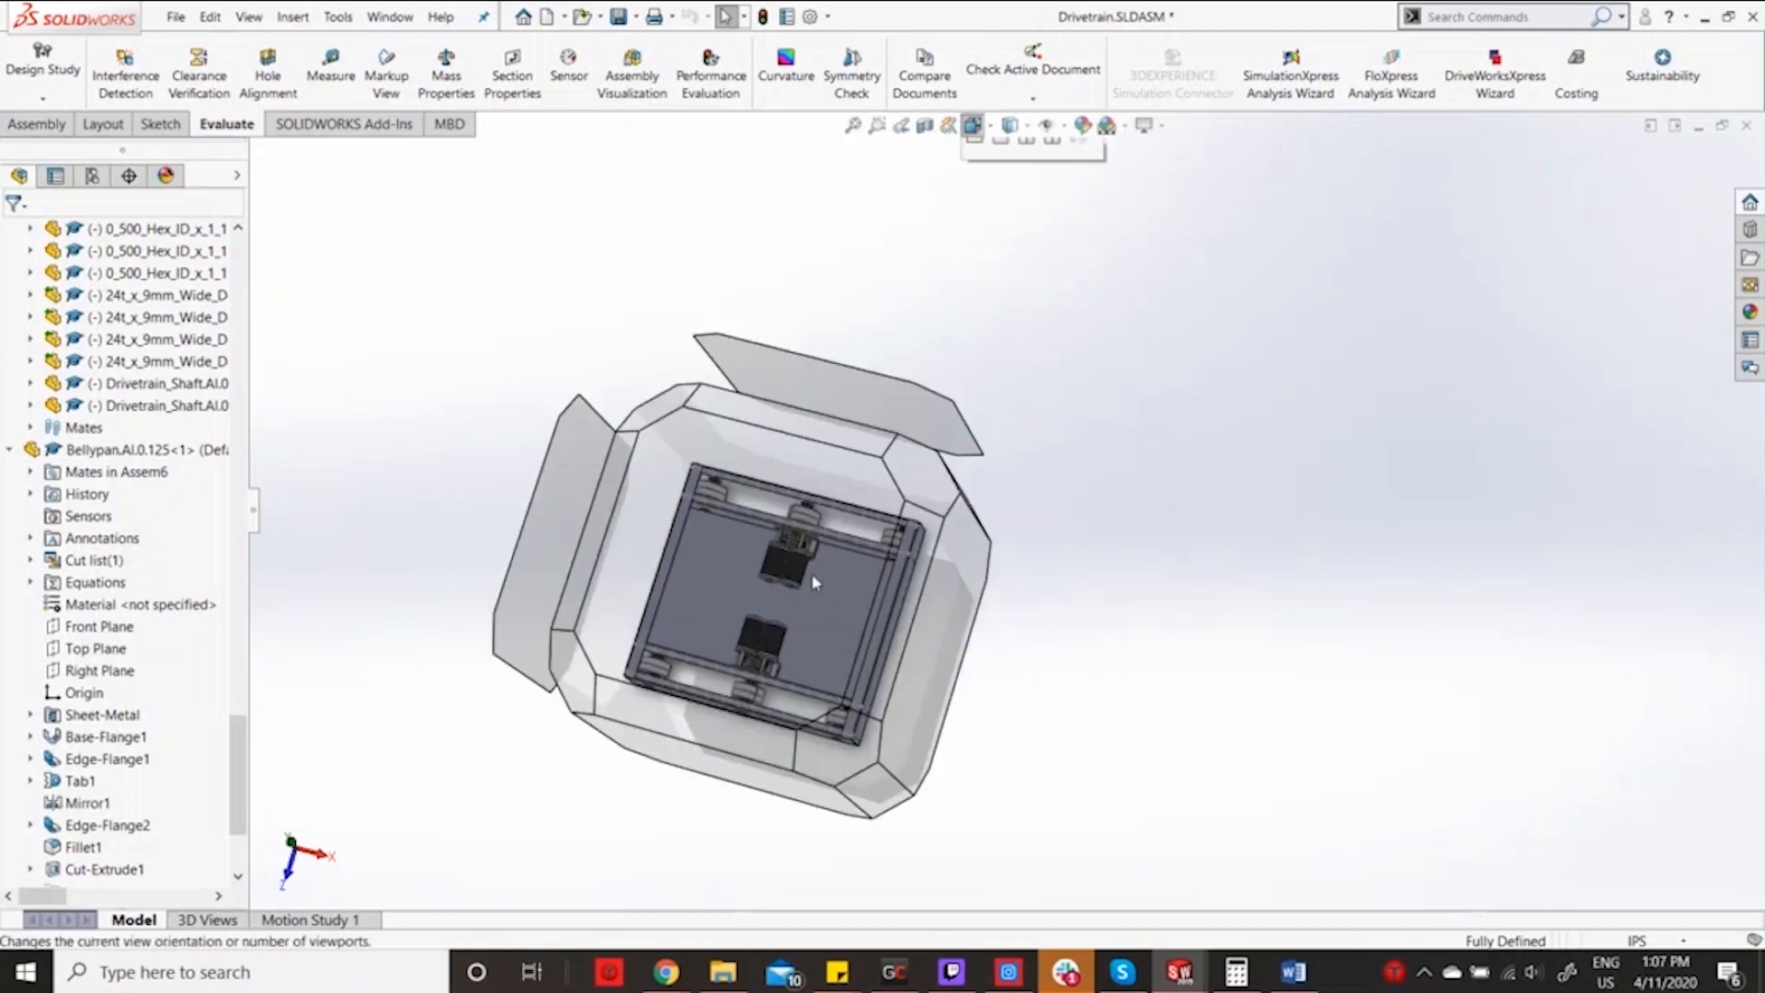
key("ctrl+5")
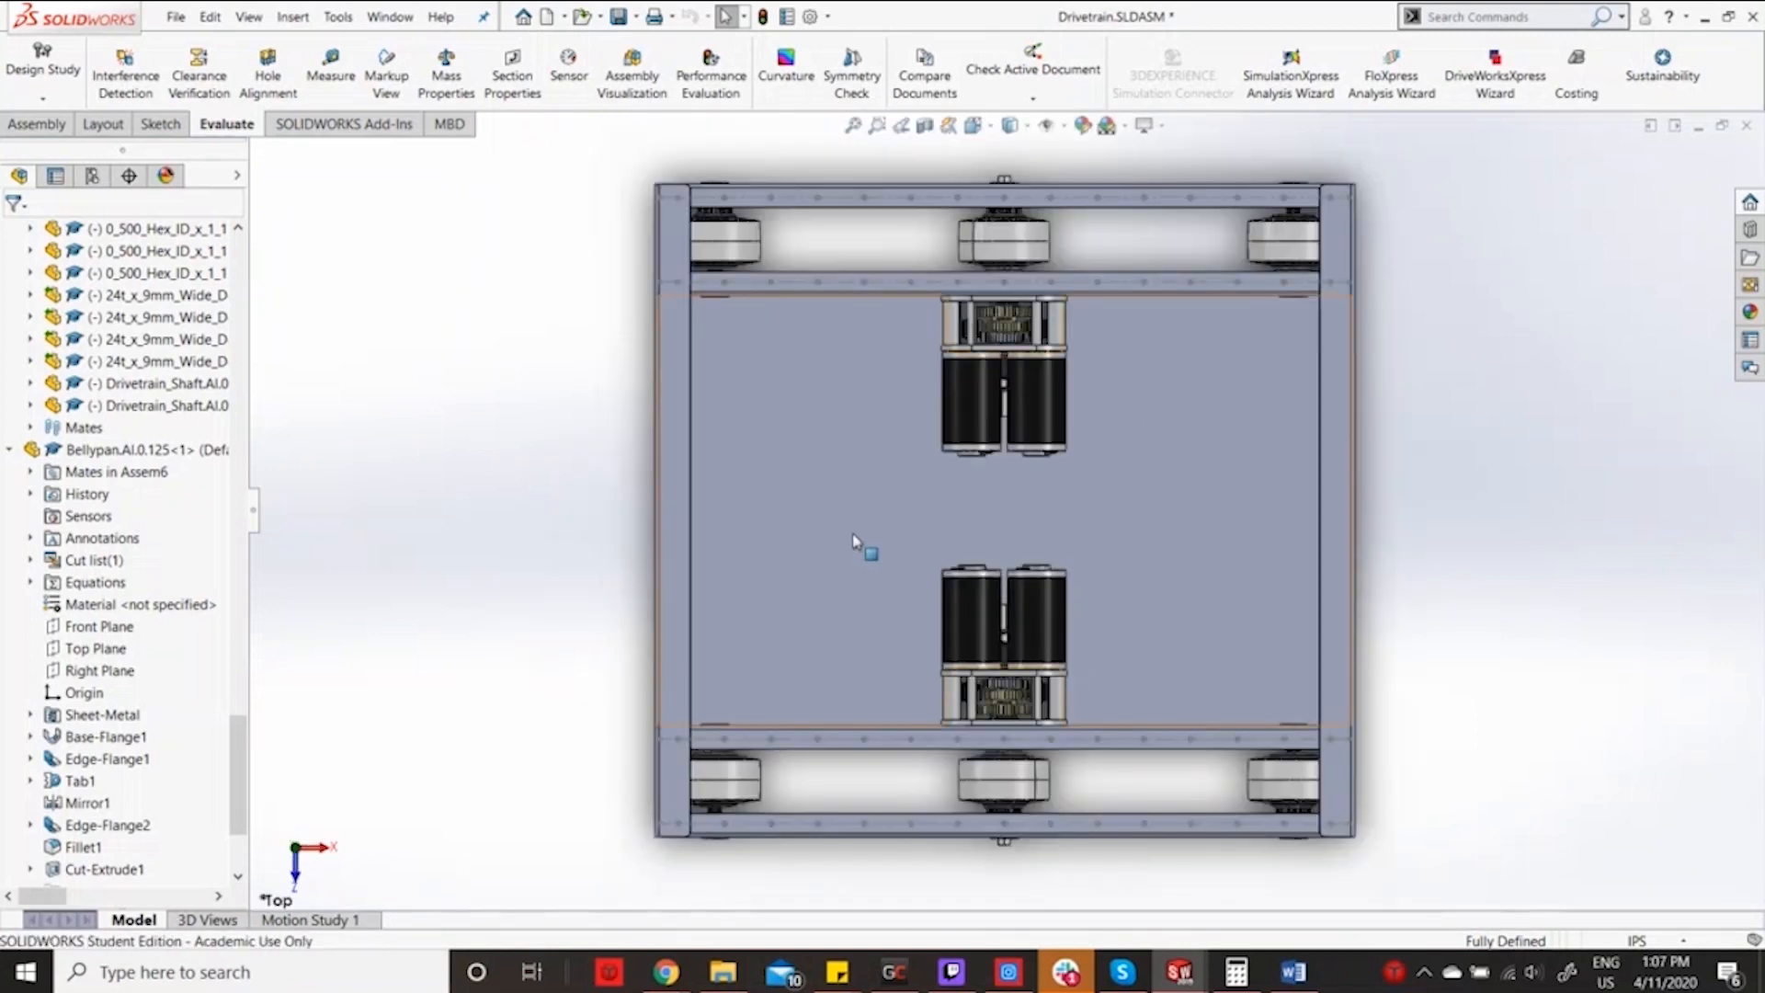
scroll(681, 324, "down", 5)
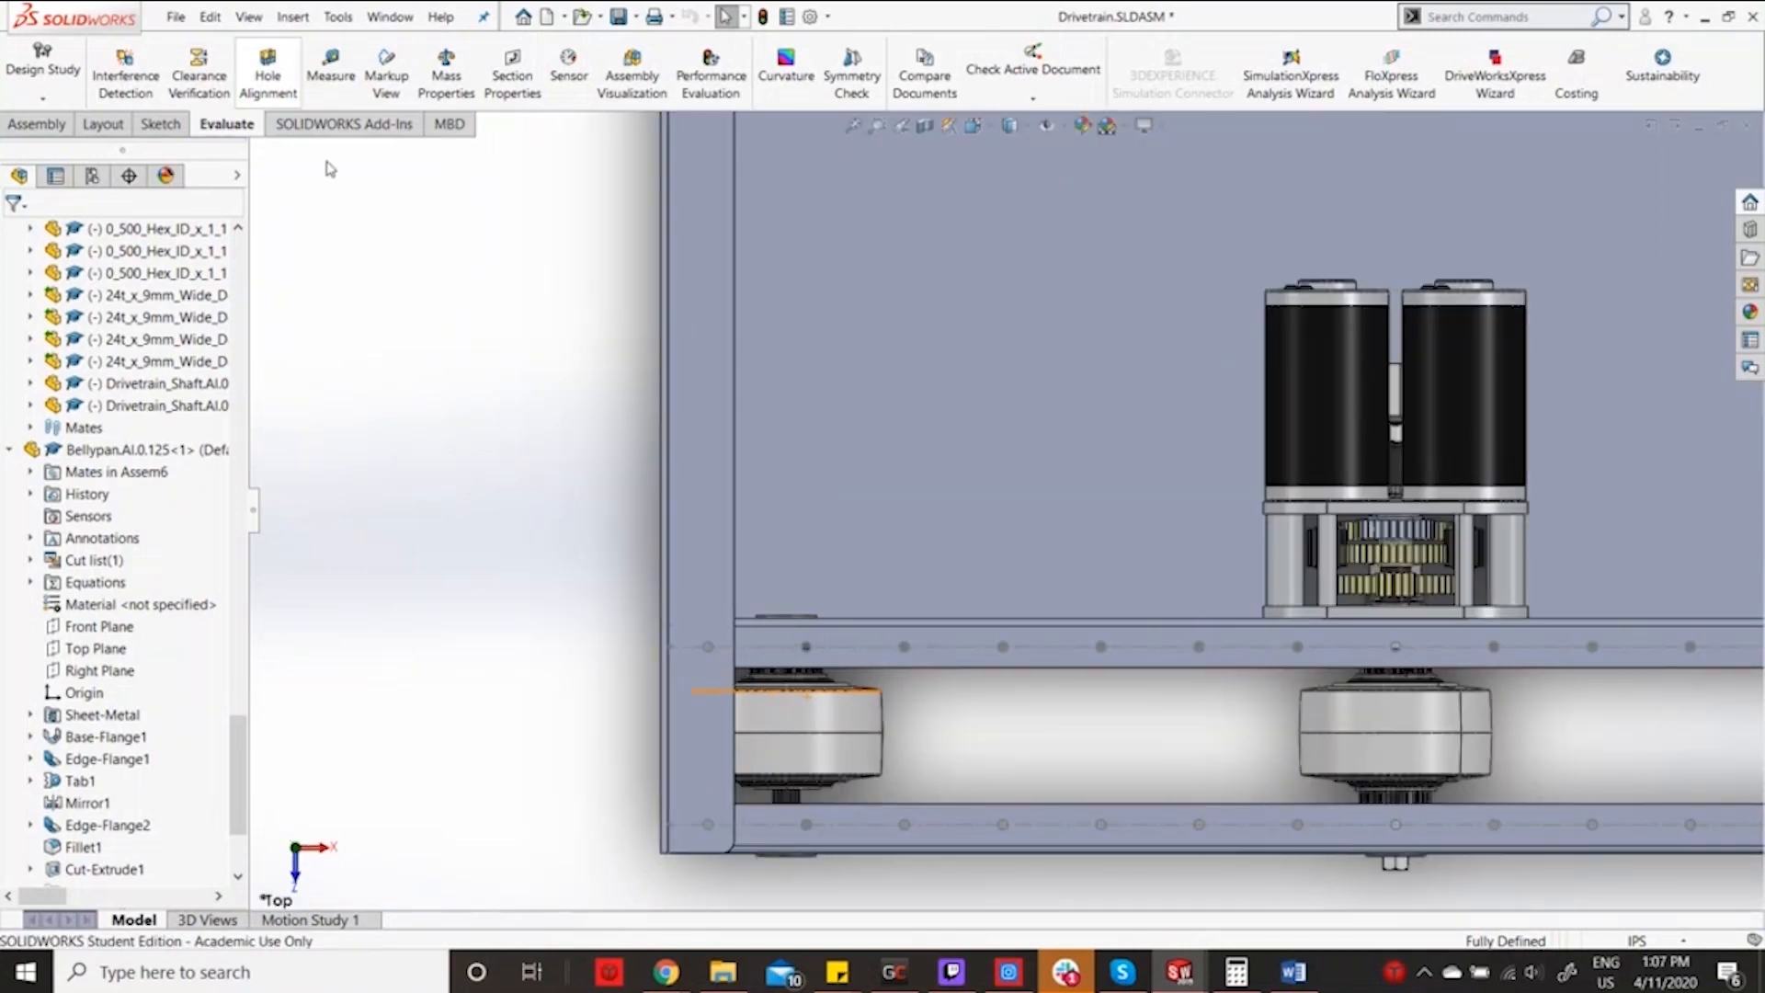
left_click(684, 384)
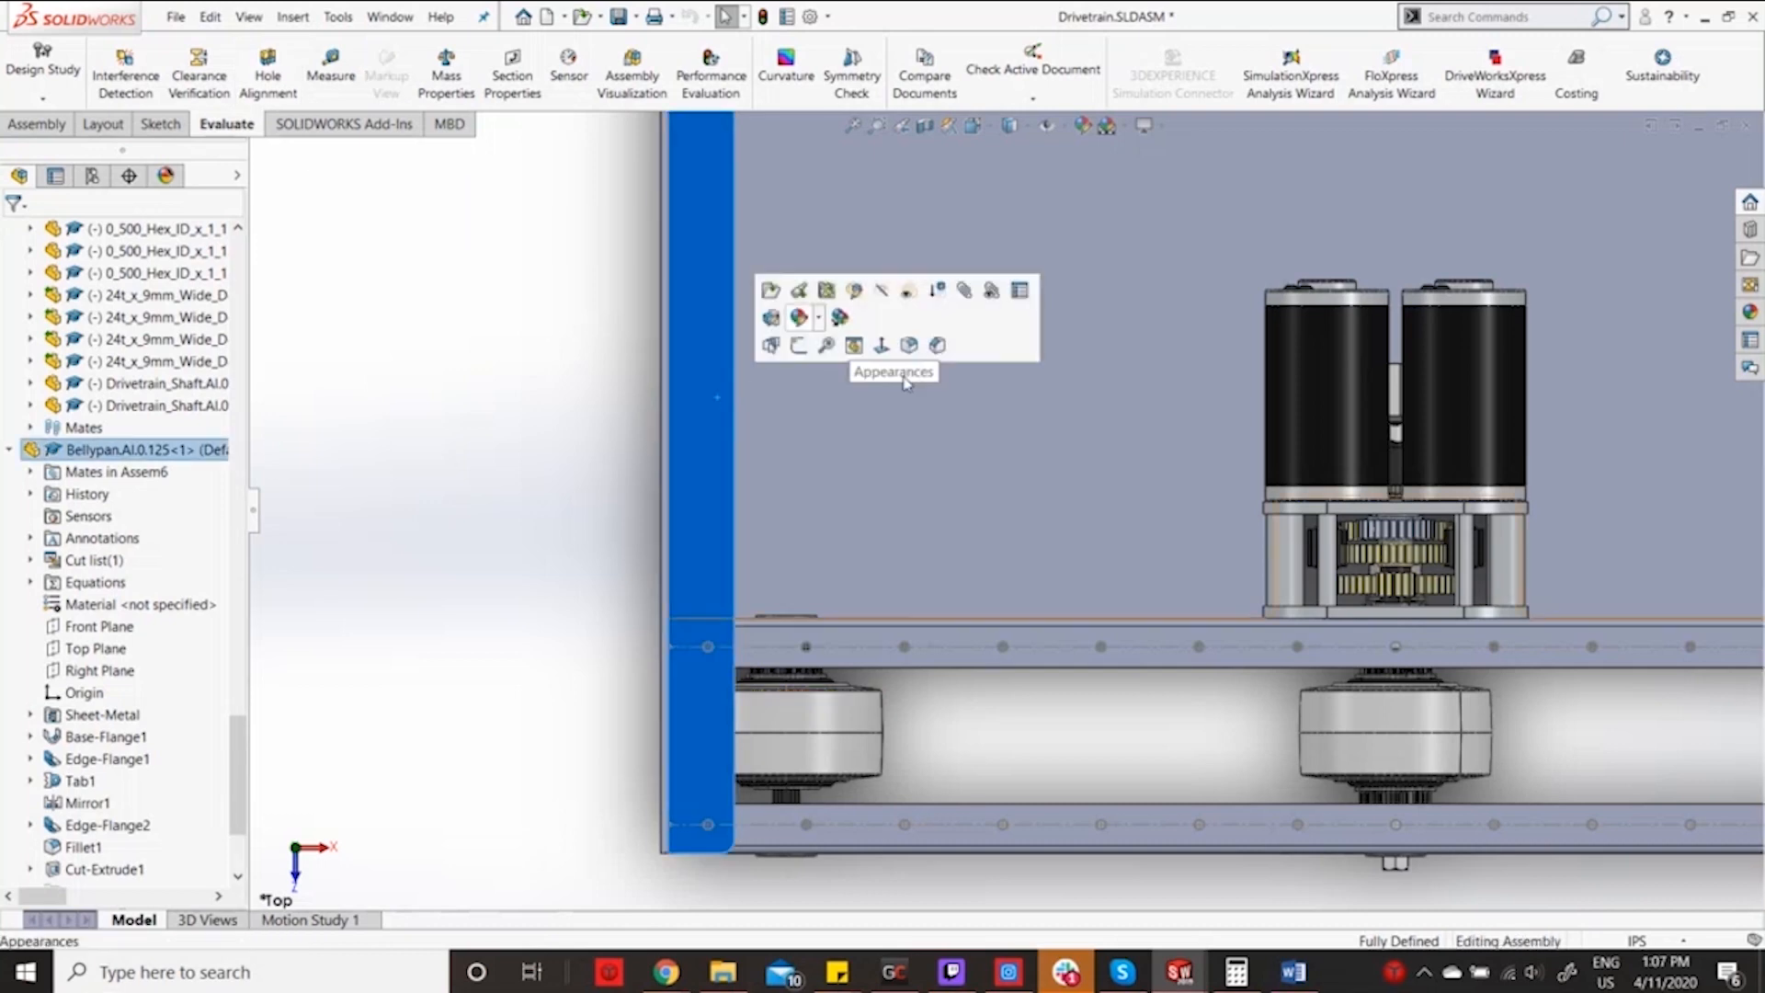
right_click(981, 452)
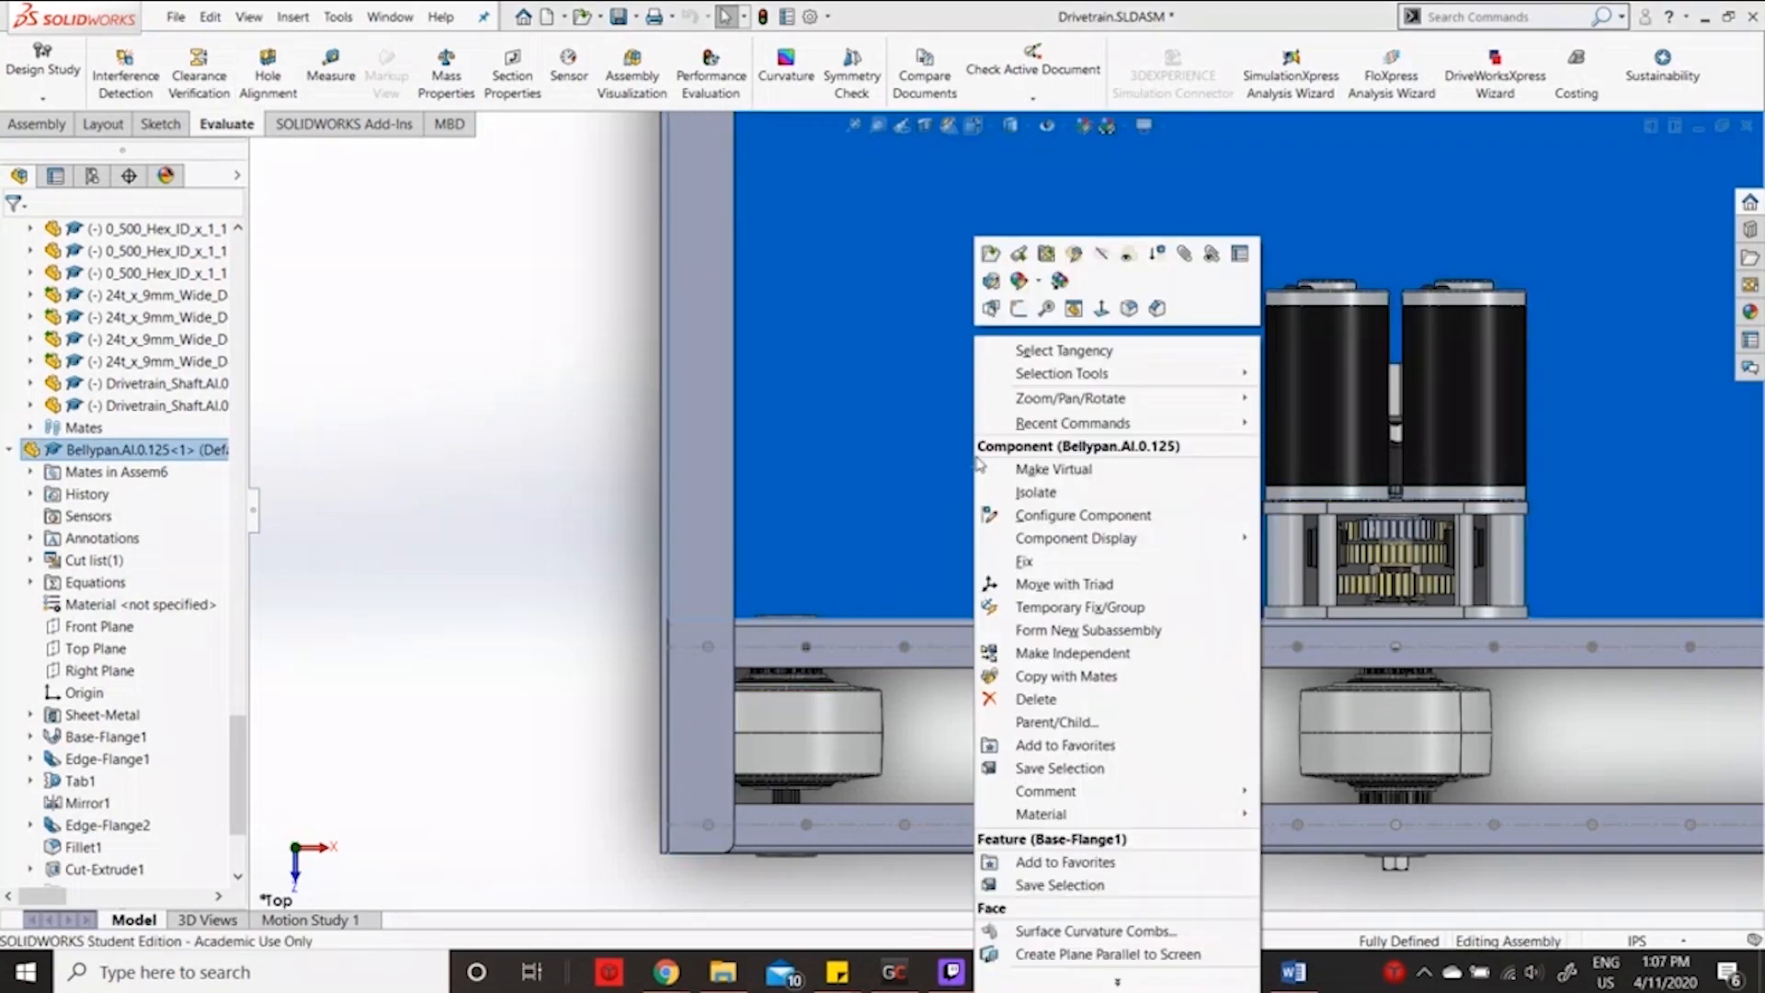
left_click(1075, 254)
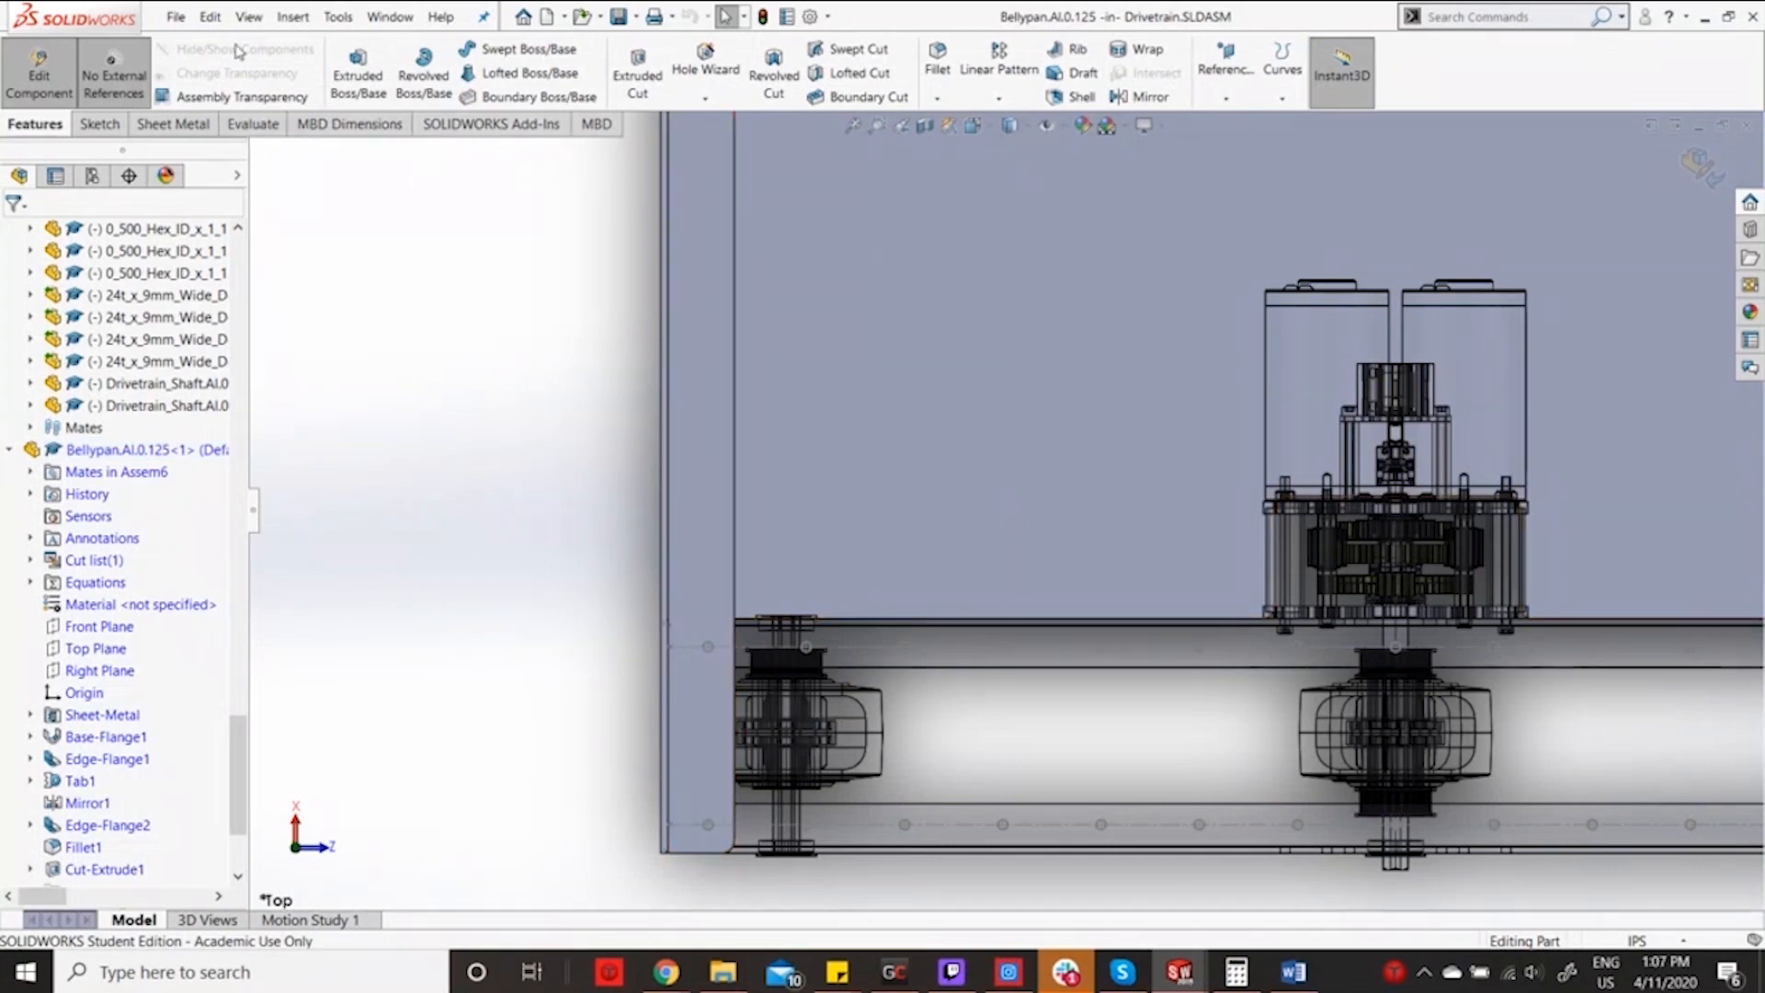
left_click(99, 123)
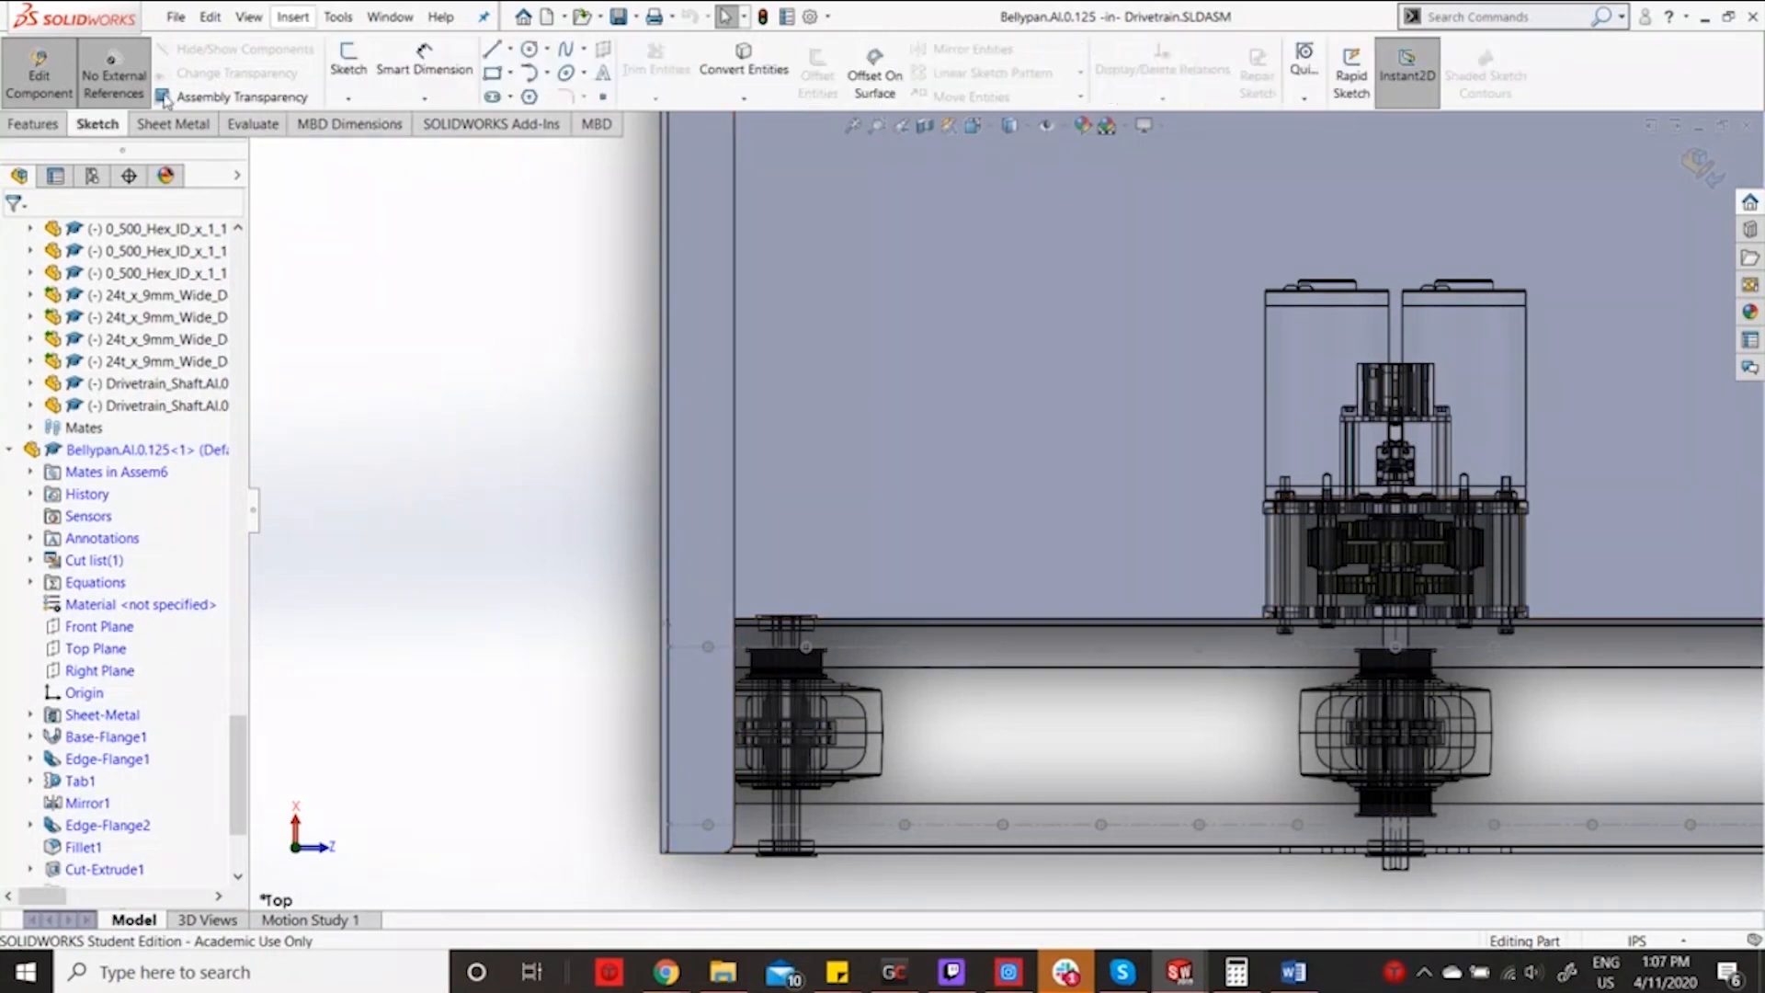
left_click(348, 57)
left_click(691, 418)
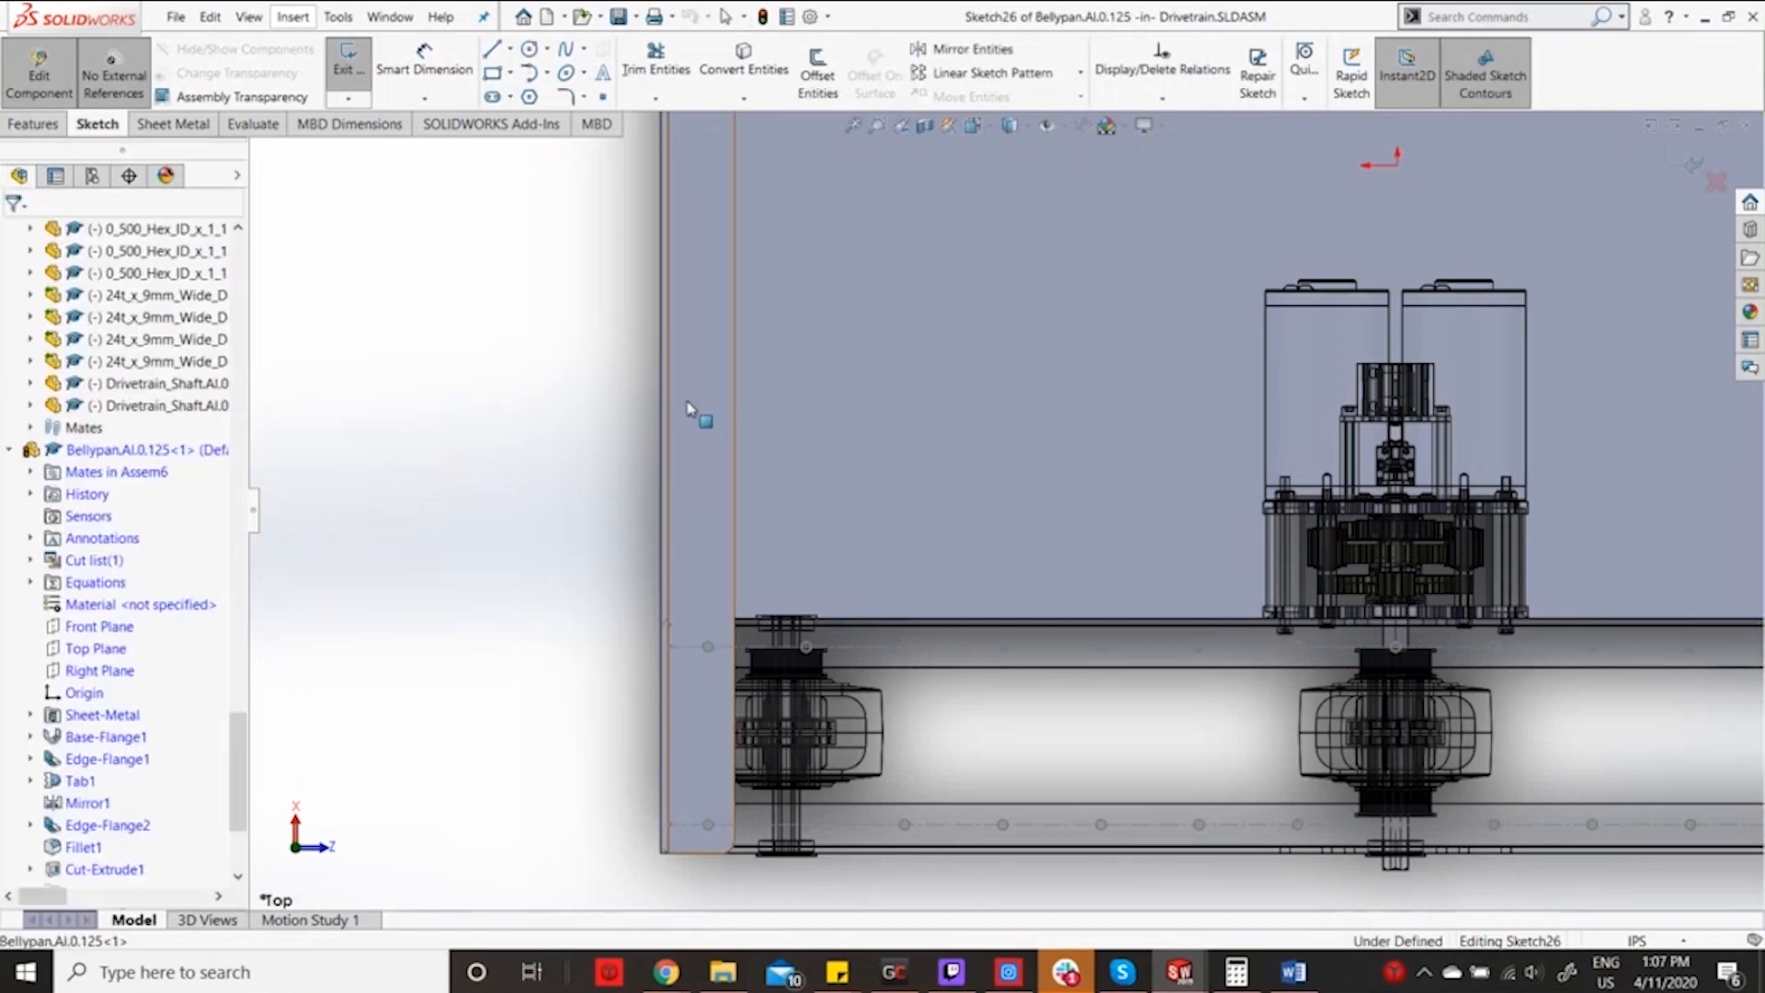
Sketch two circles of 0.098 in radius on the left flange's front end, concentric with and matching the two drive rail holes.
left_click(530, 49)
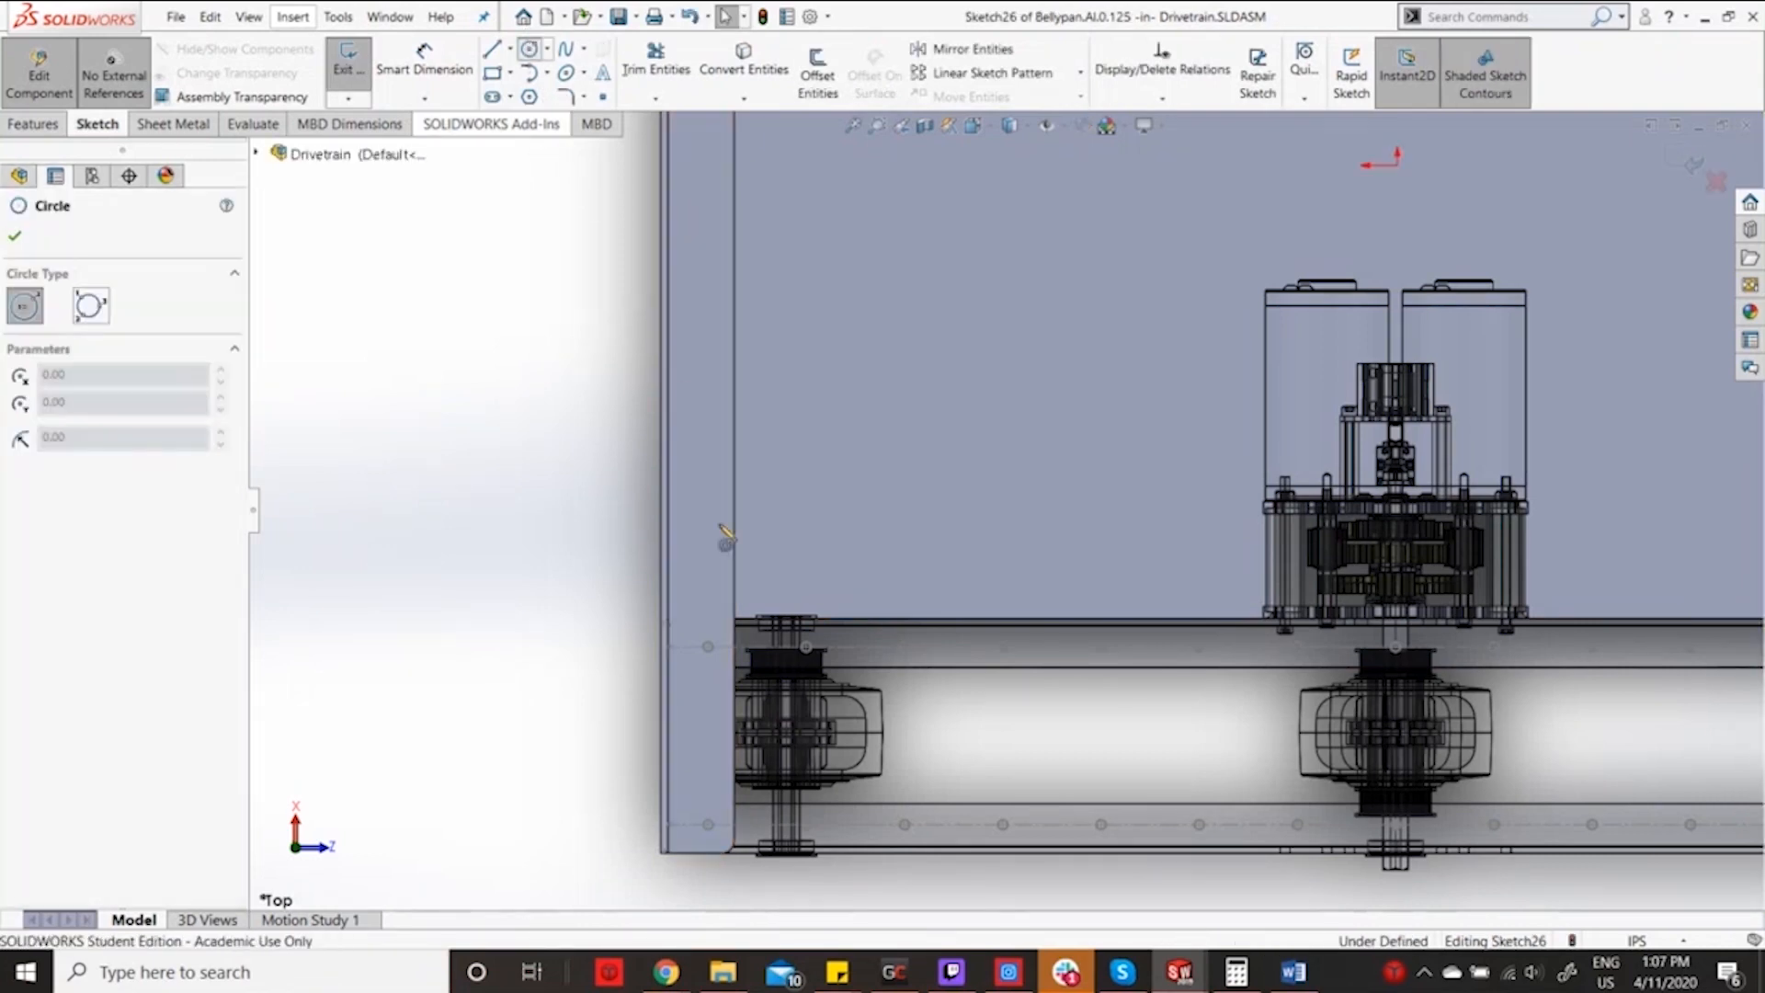
scroll(764, 644, "down", 4)
scroll(770, 639, "down", 2)
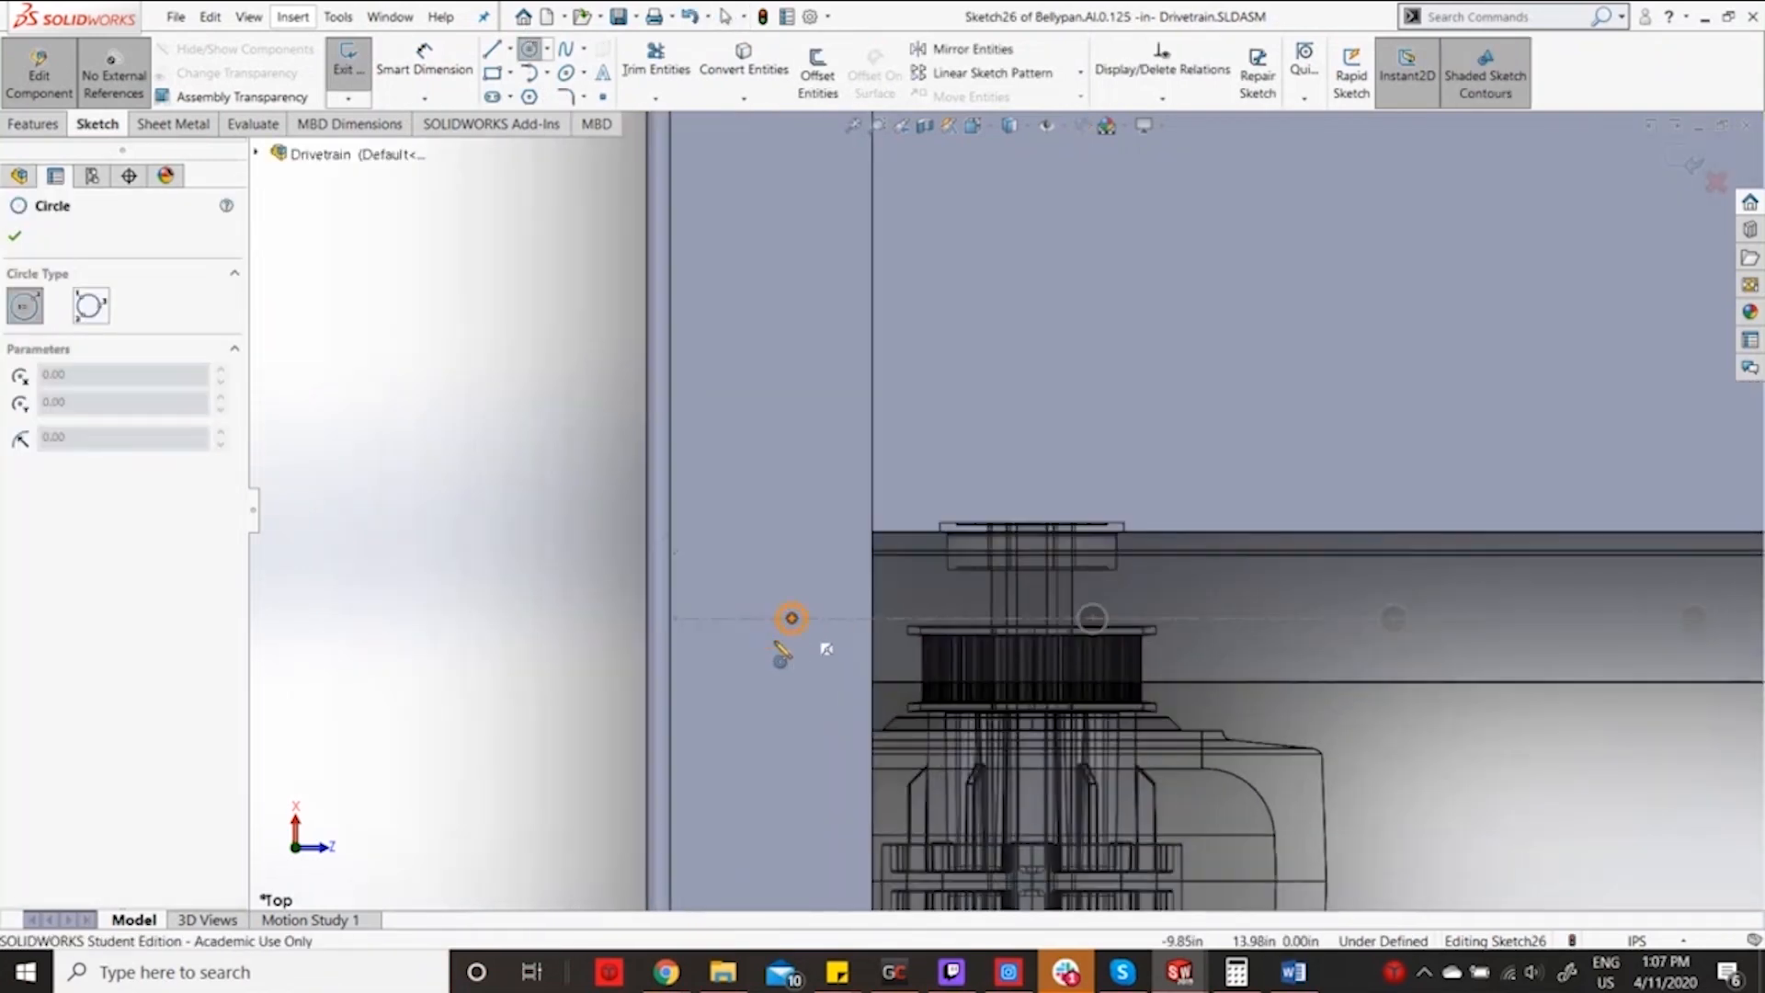
left_click(808, 608)
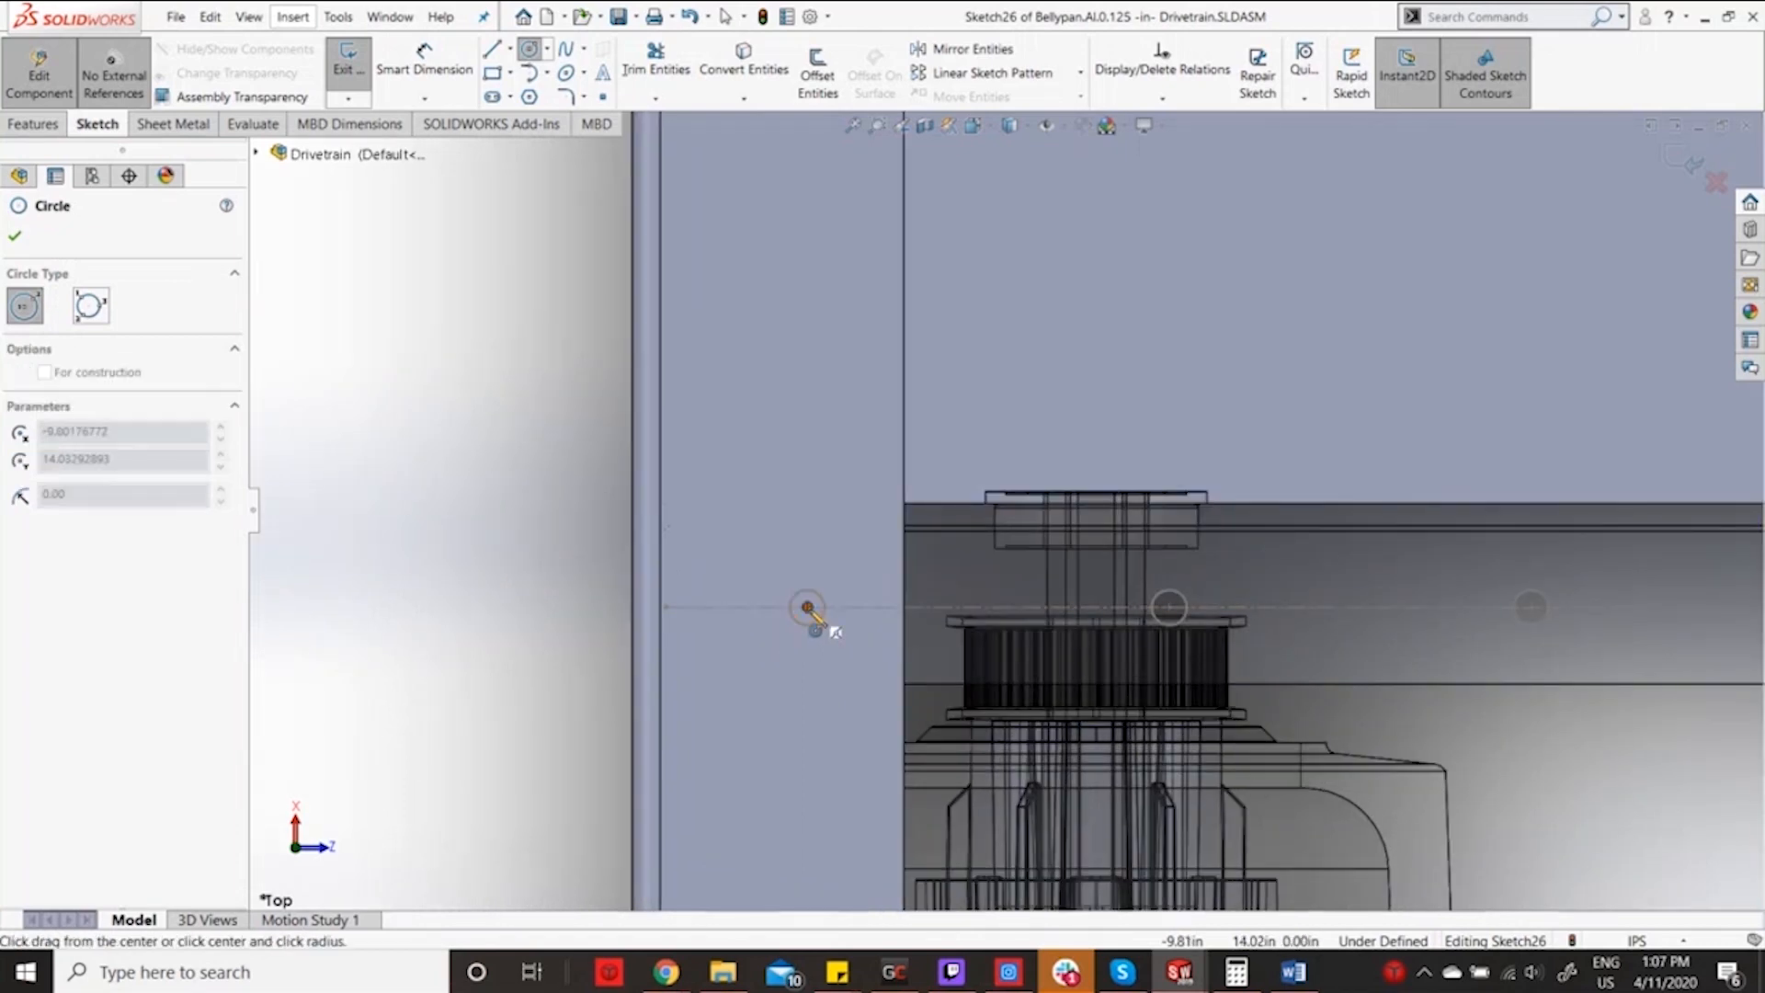
left_click(820, 622)
scroll(883, 699, "up", 5)
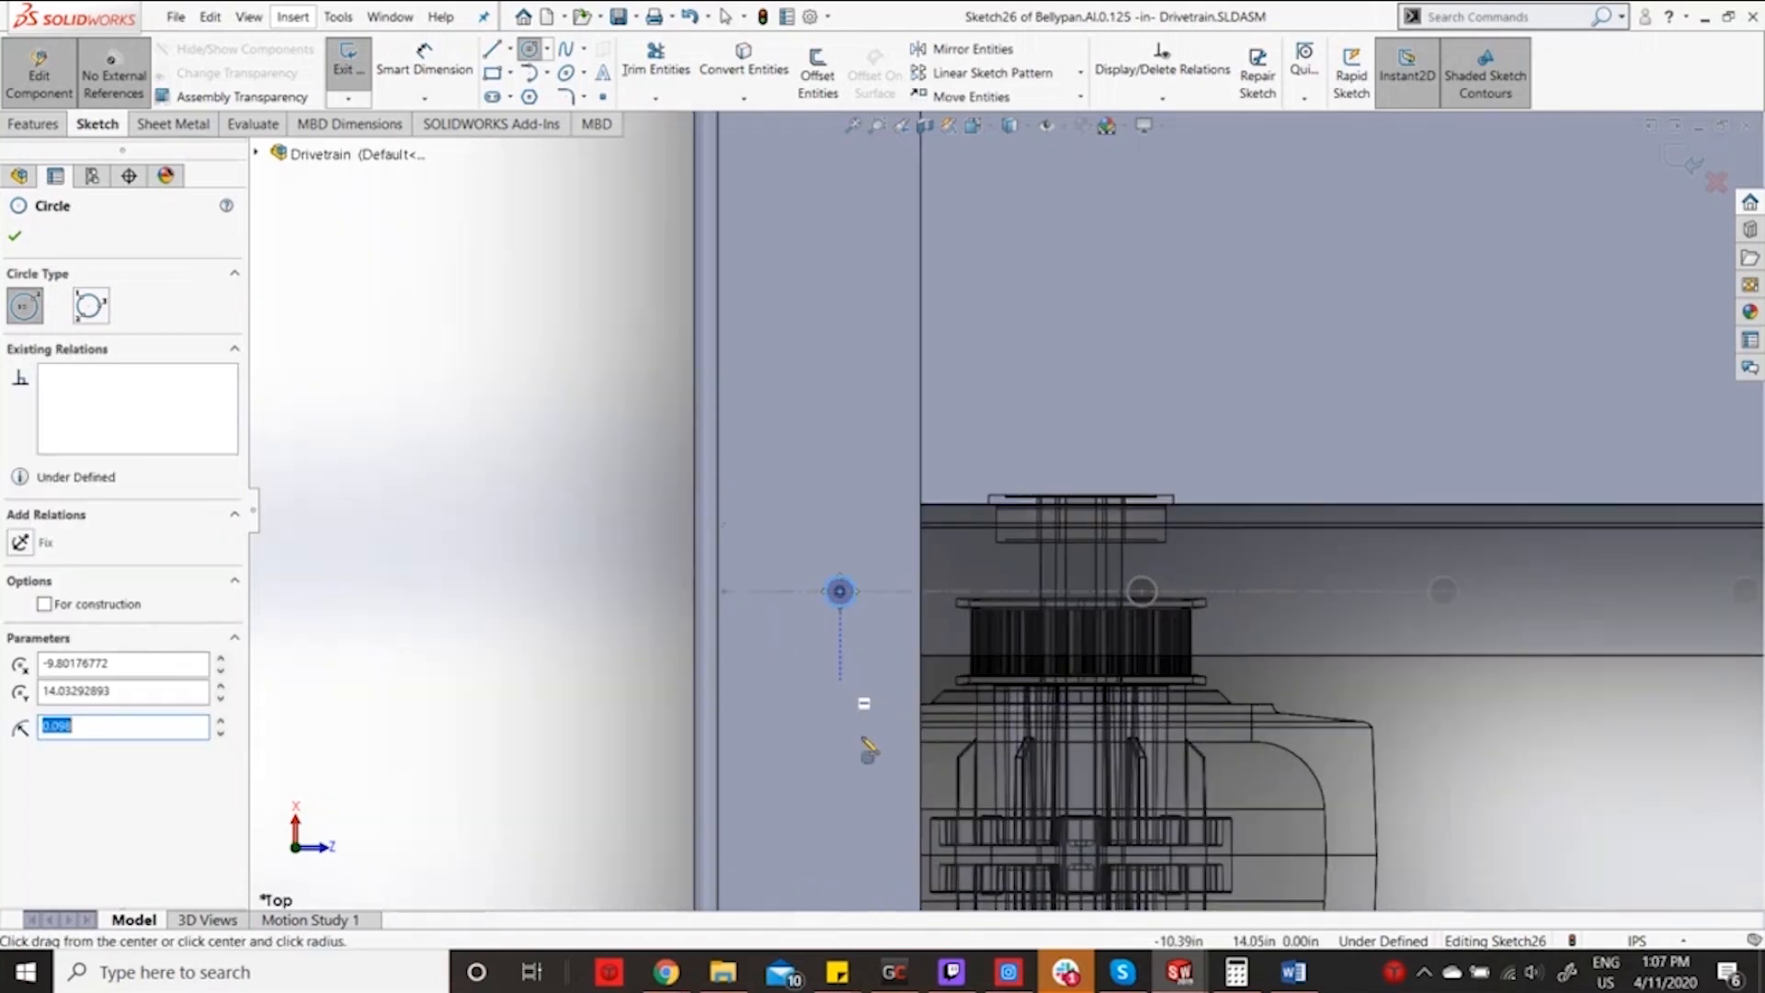
scroll(951, 727, "down", 8)
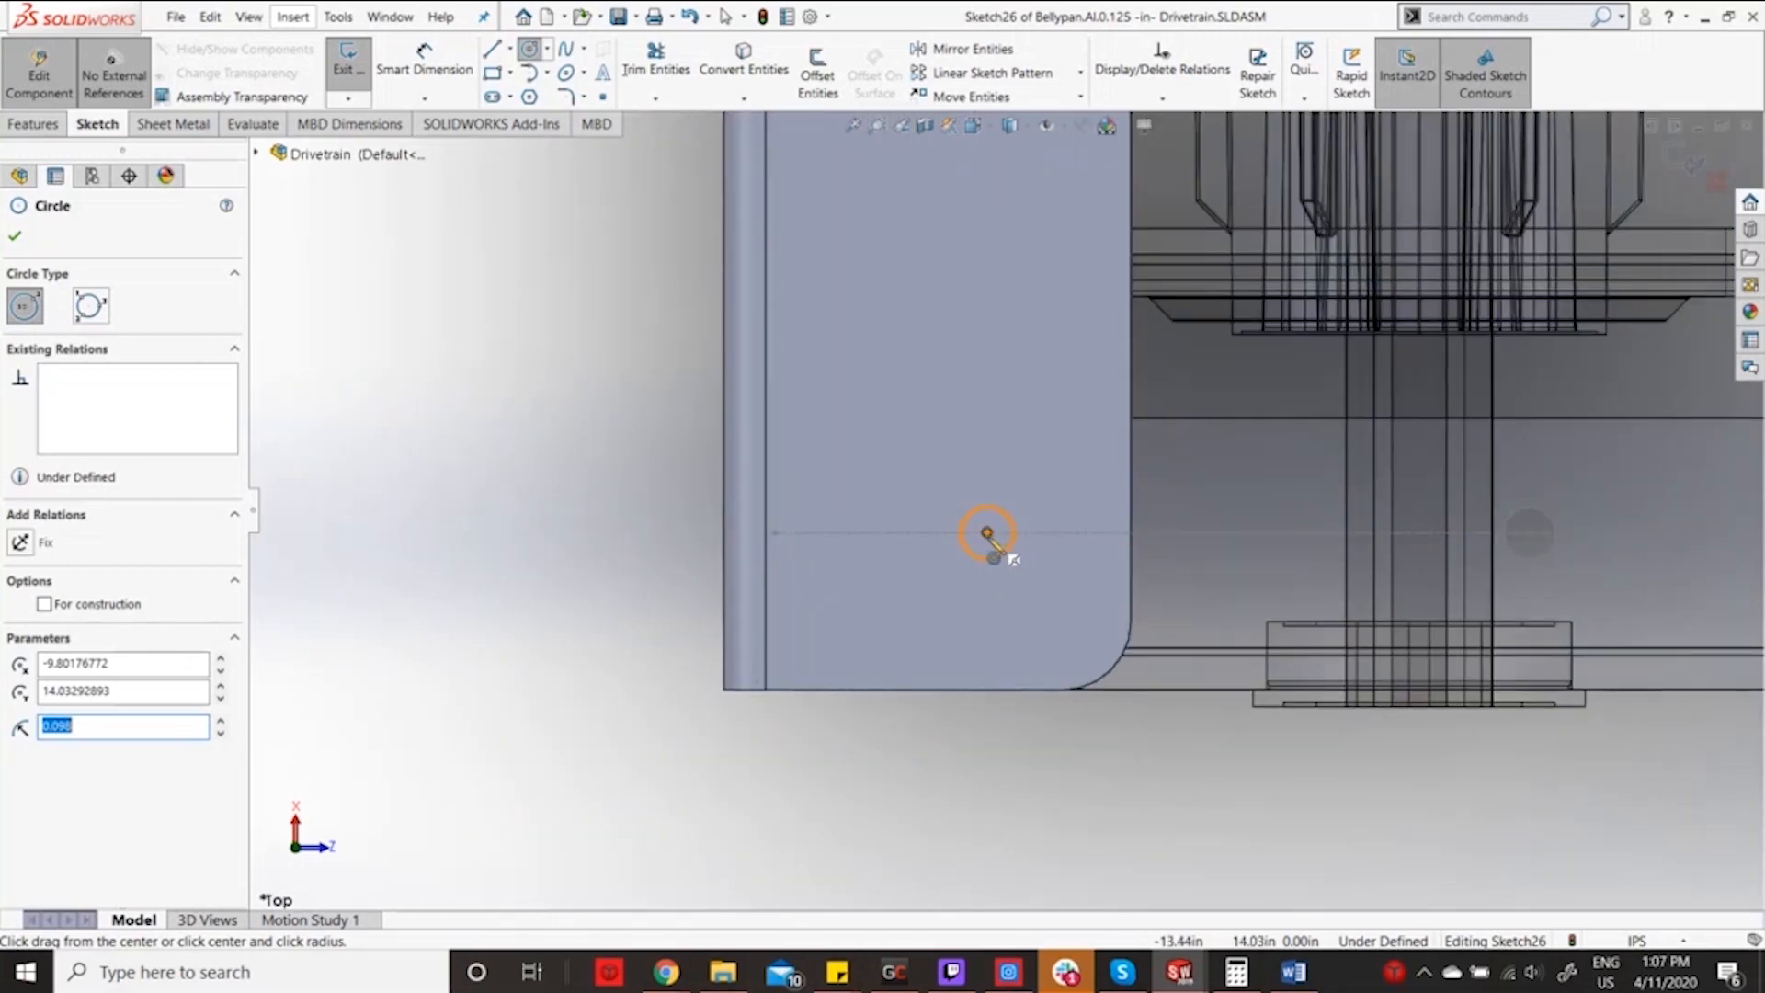
left_click(994, 558)
left_click(1008, 574)
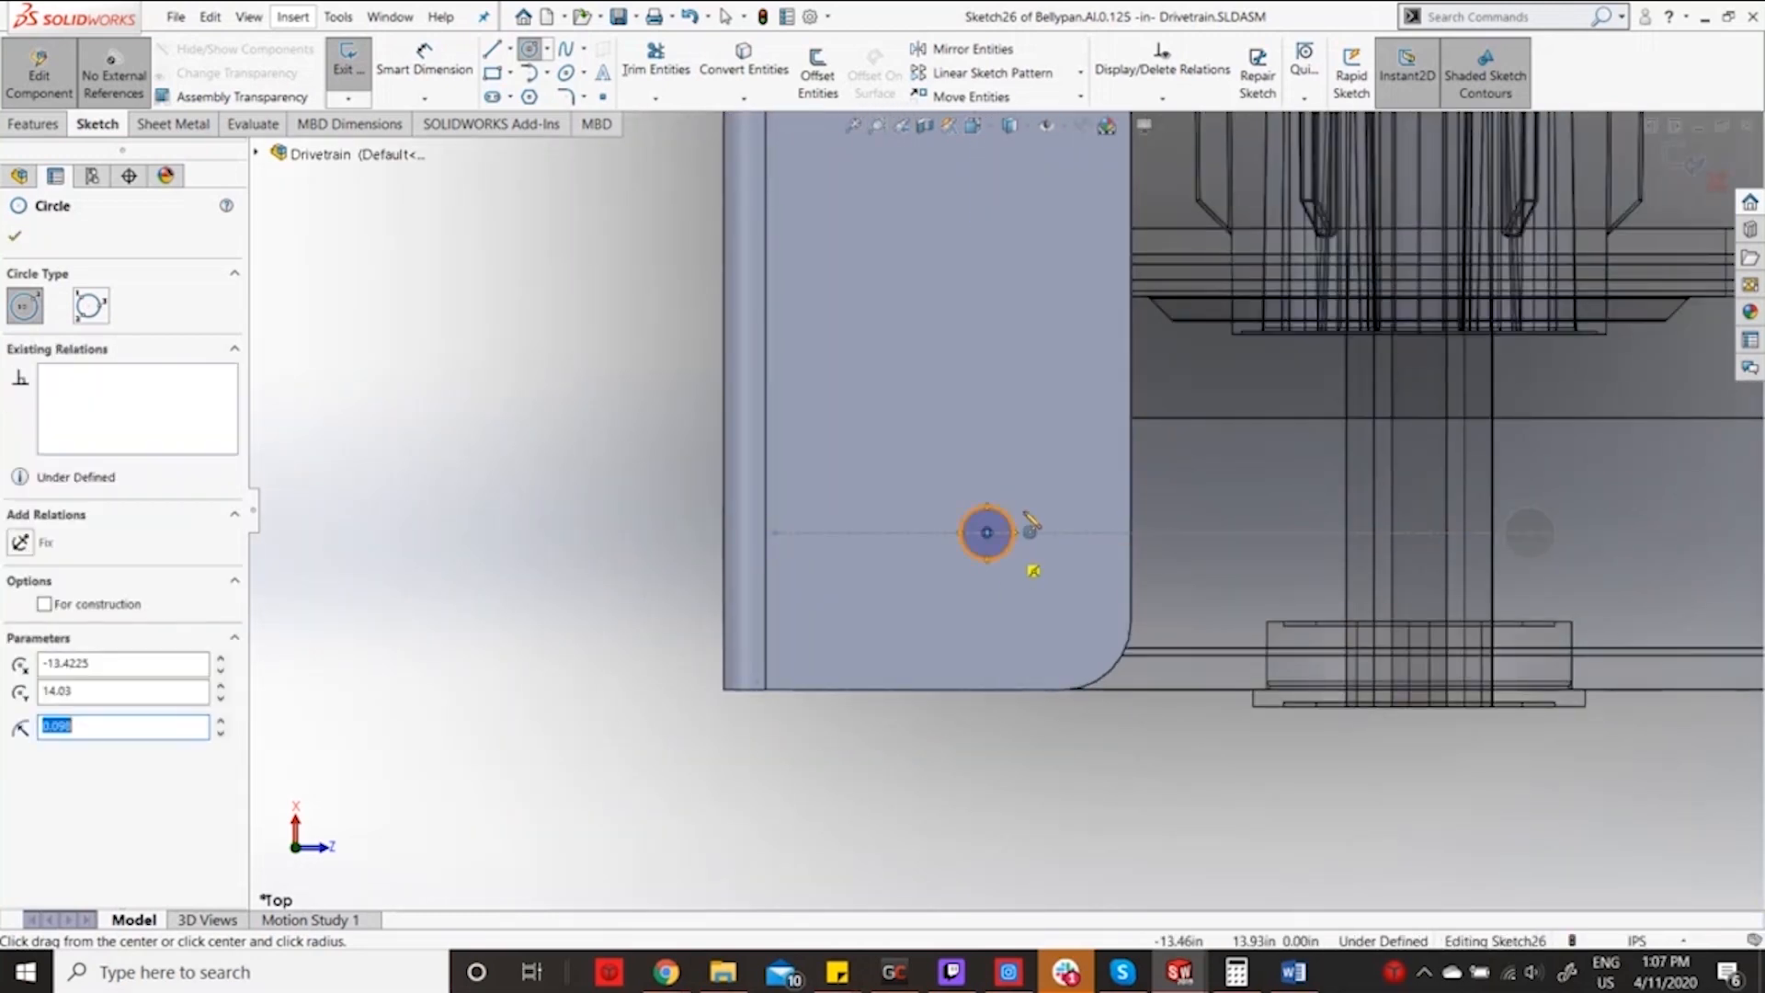
Sketch two circles of 0.098 in radius on the left flange's rear end, matching the outer and inner drive rail holes.
scroll(997, 525, "up", 6)
scroll(1008, 309, "up", 8)
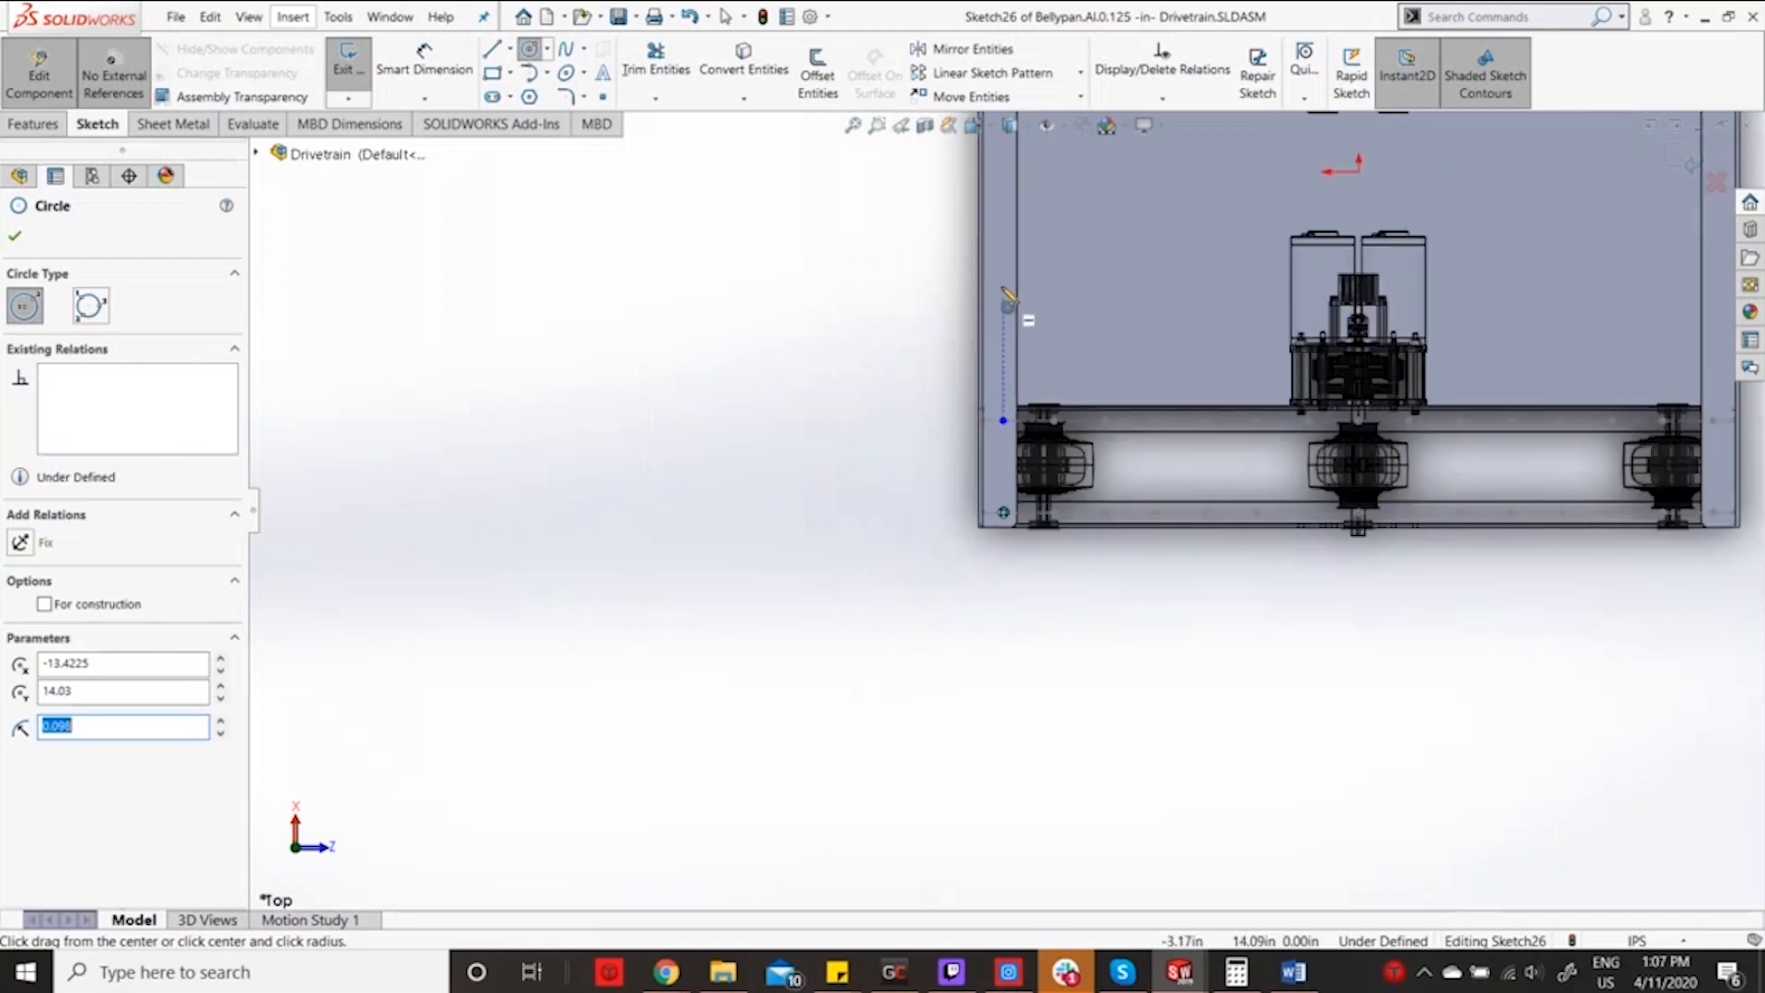
scroll(997, 205, "down", 4)
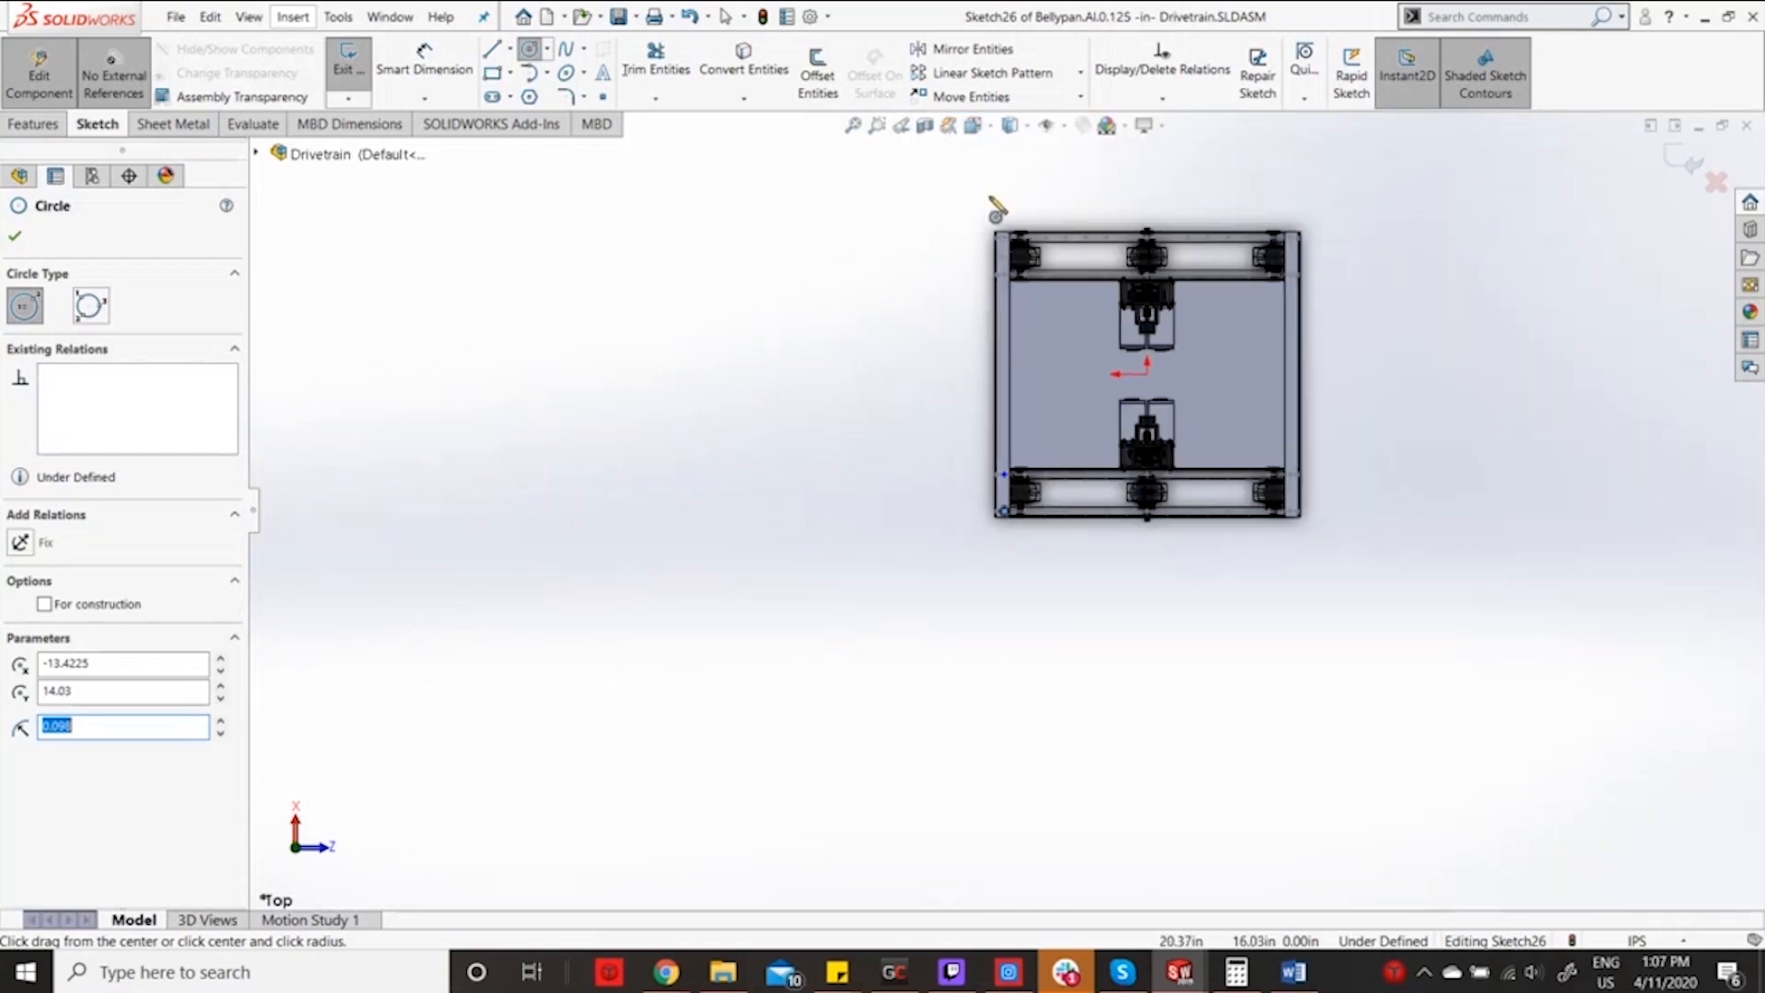
scroll(1025, 321, "down", 5)
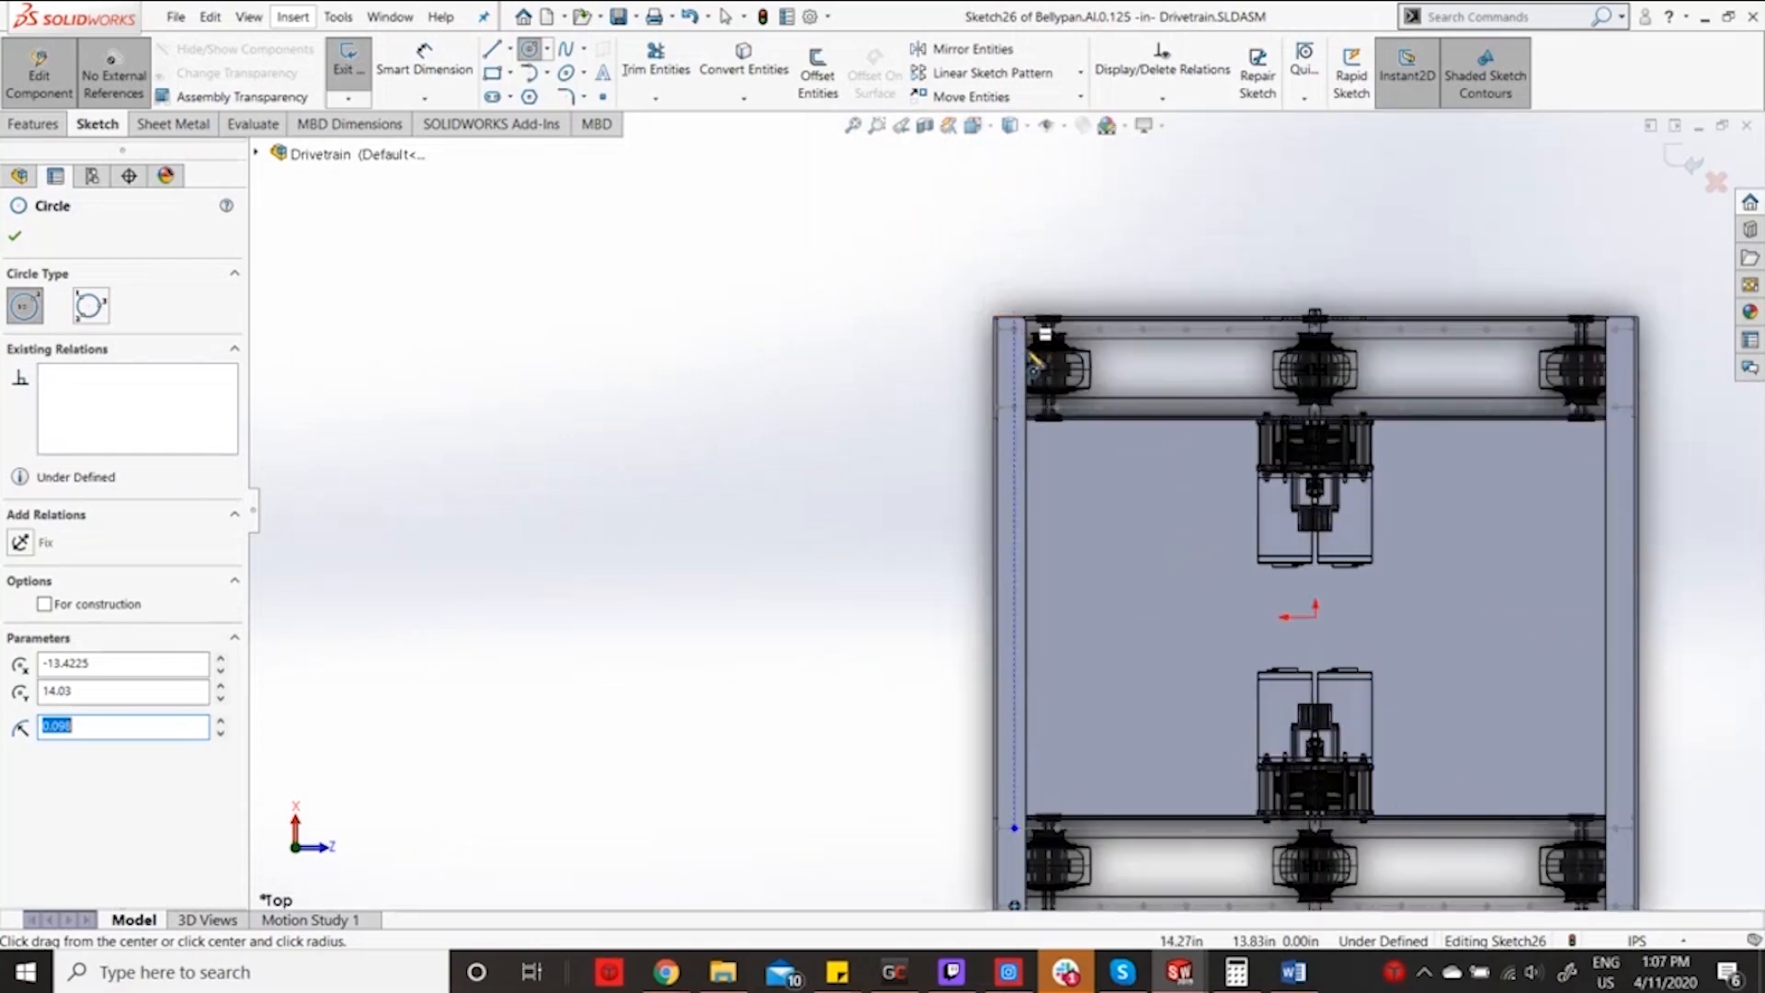
scroll(1016, 363, "down", 4)
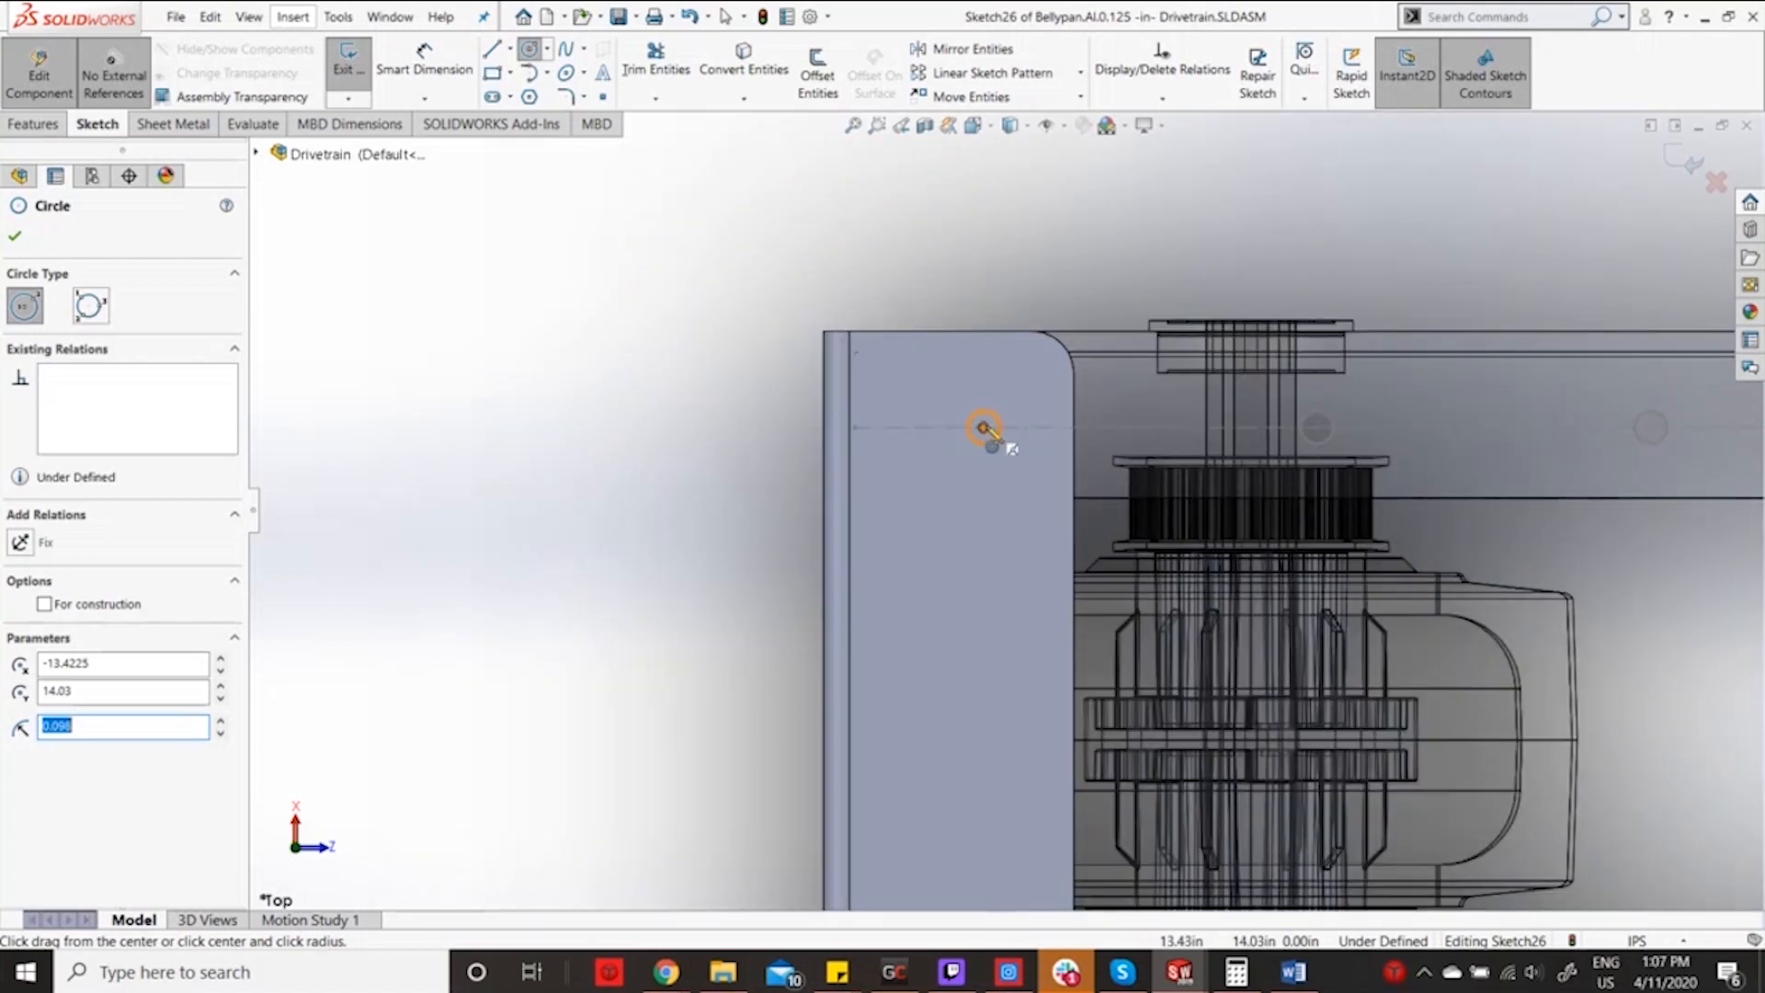
left_click(984, 428)
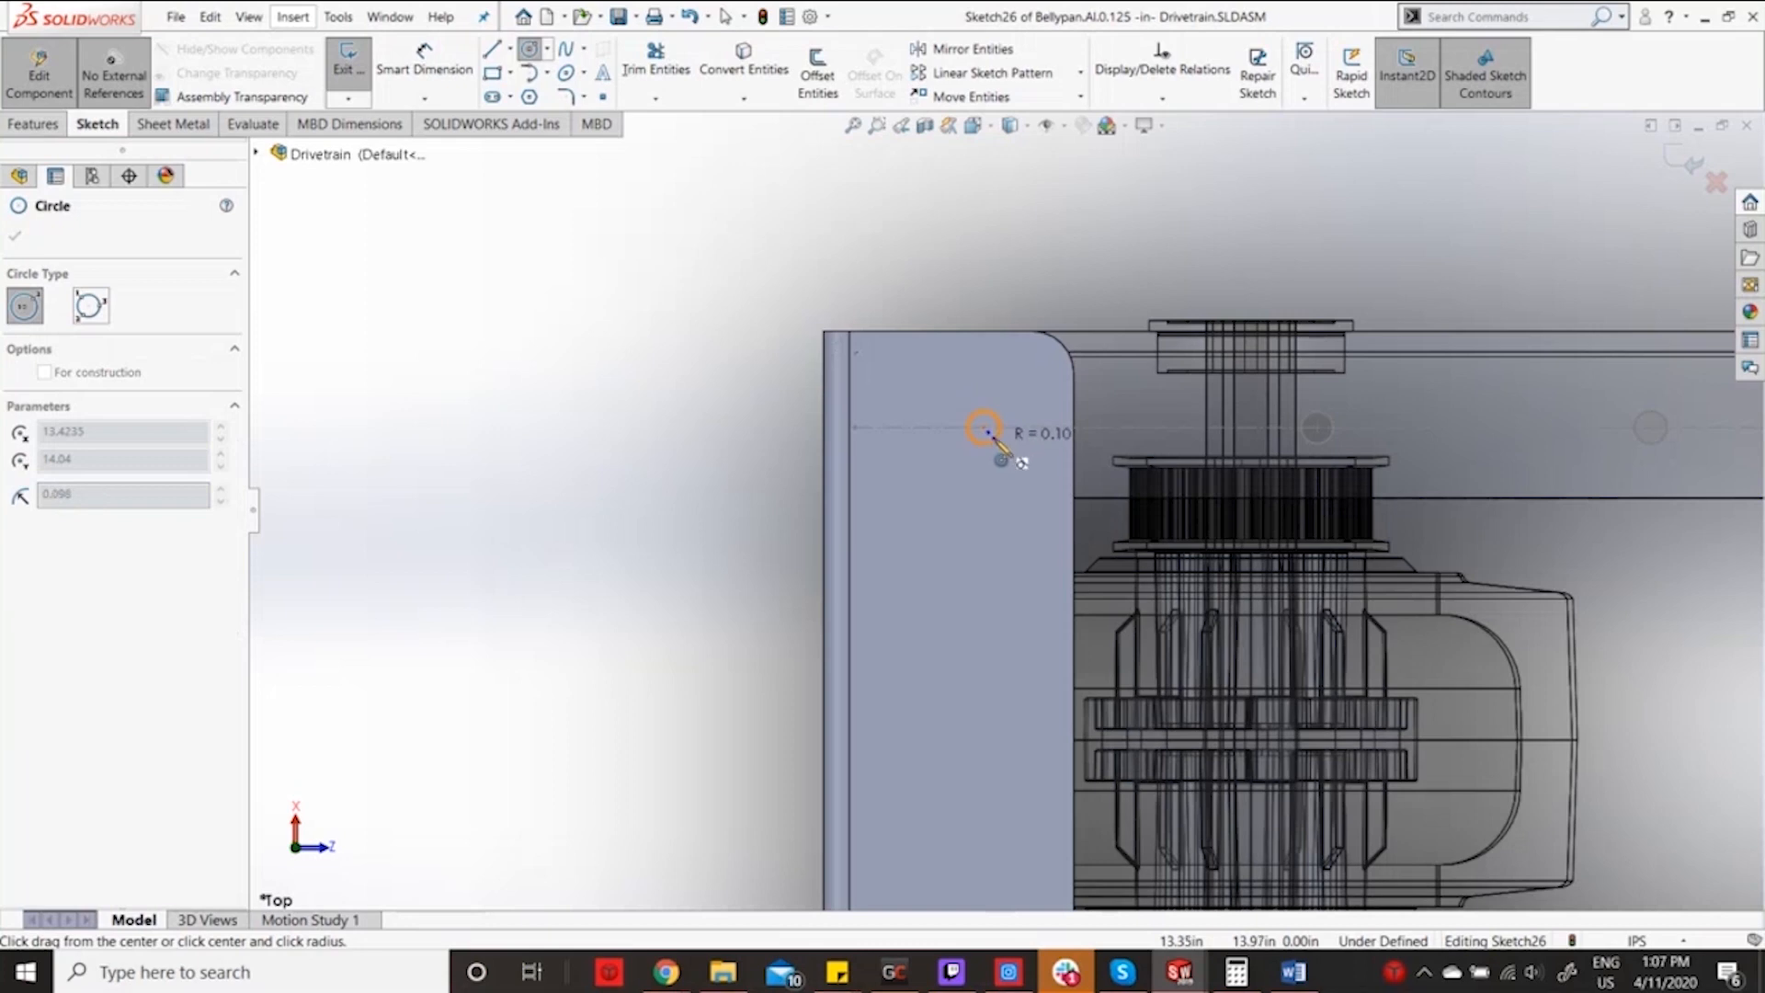
left_click(997, 447)
scroll(1002, 589, "up", 6)
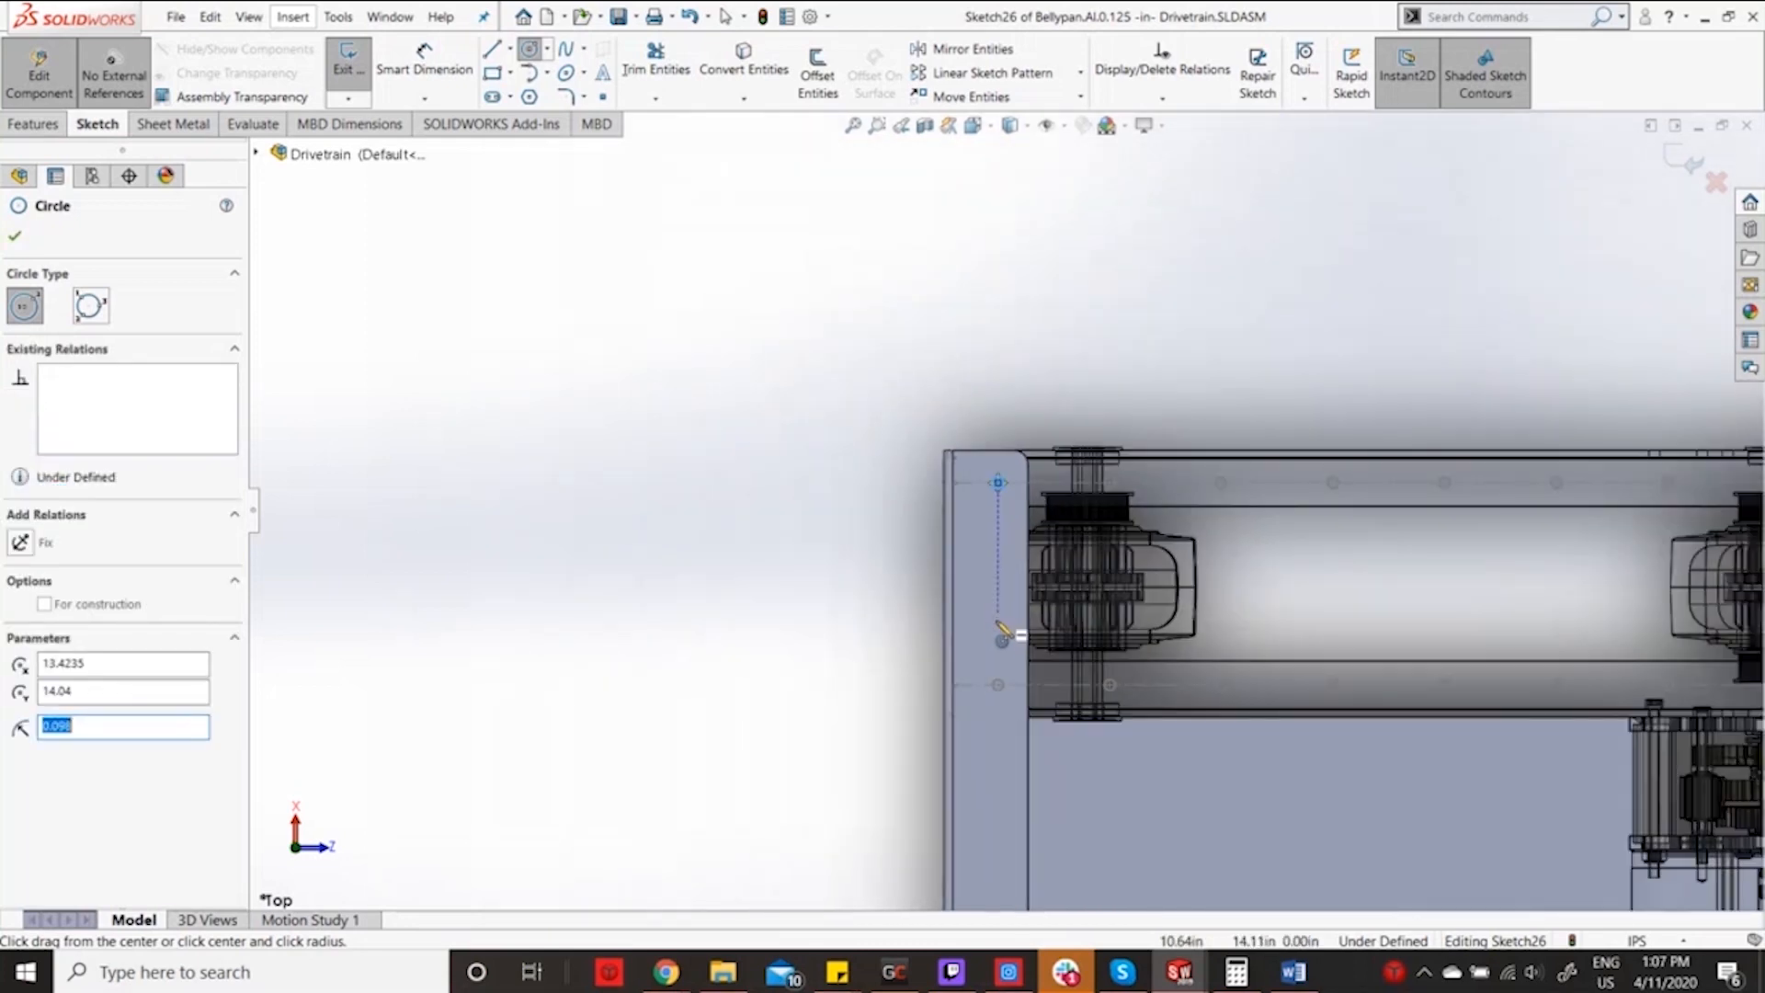
scroll(993, 662, "down", 5)
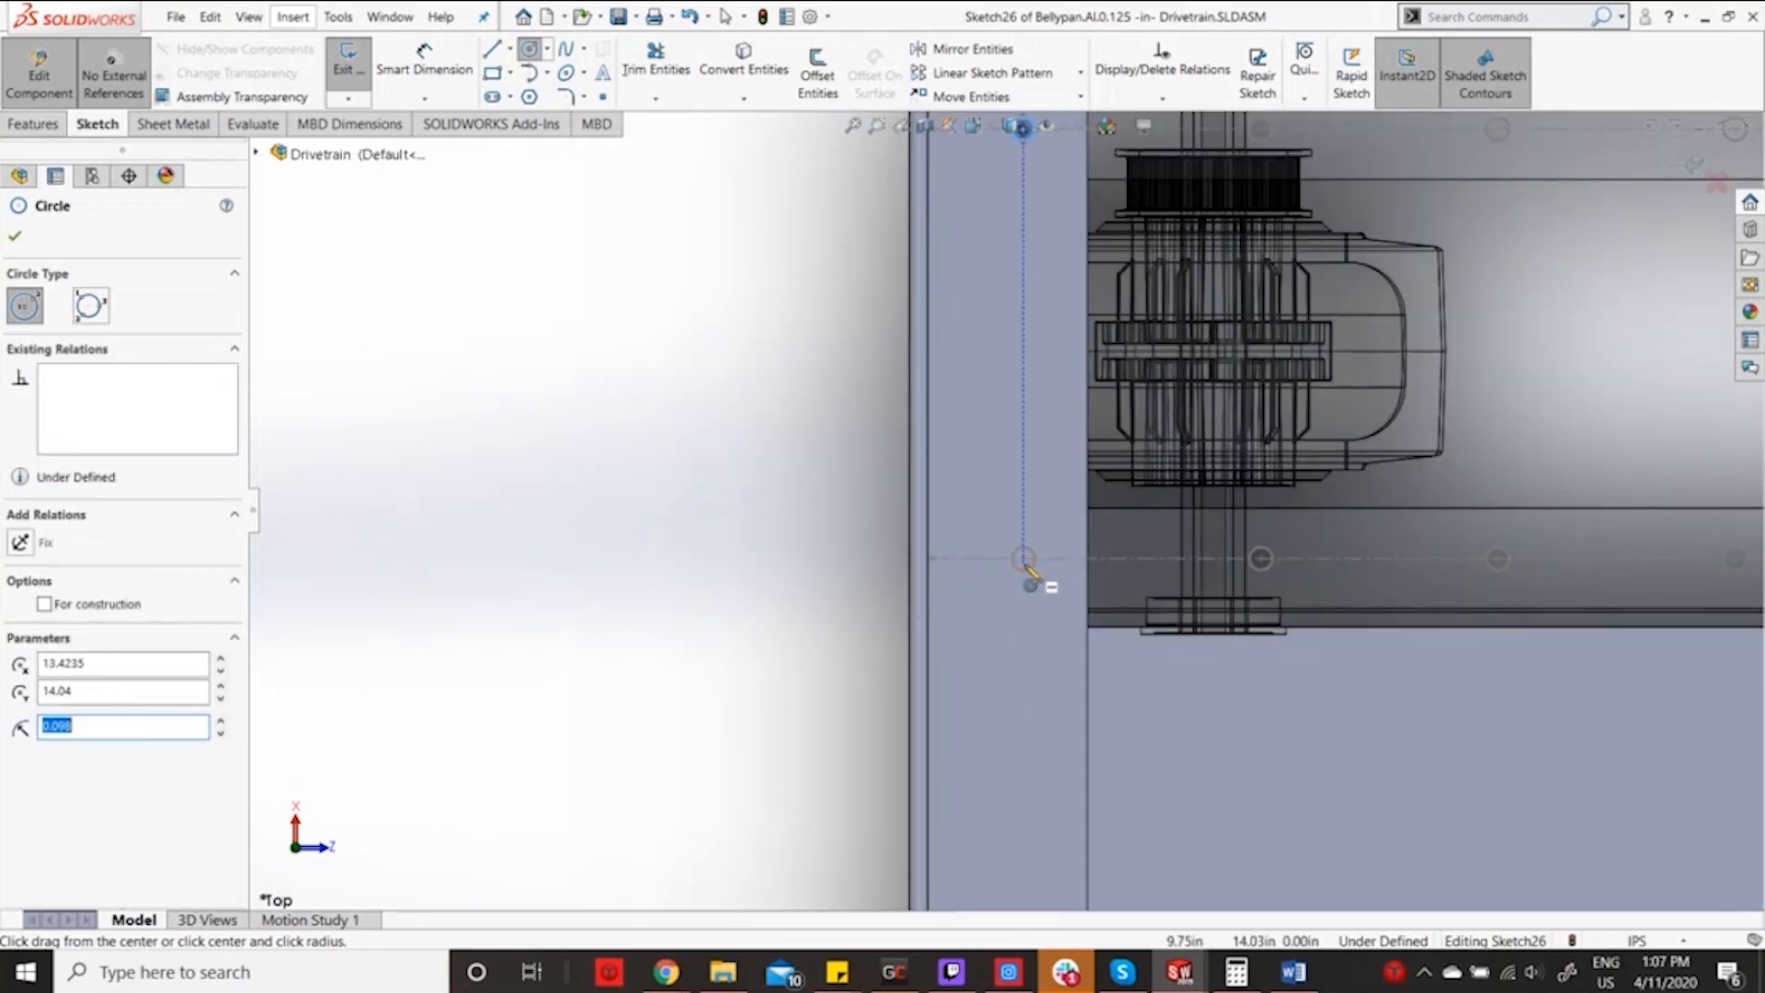
left_click(1024, 559)
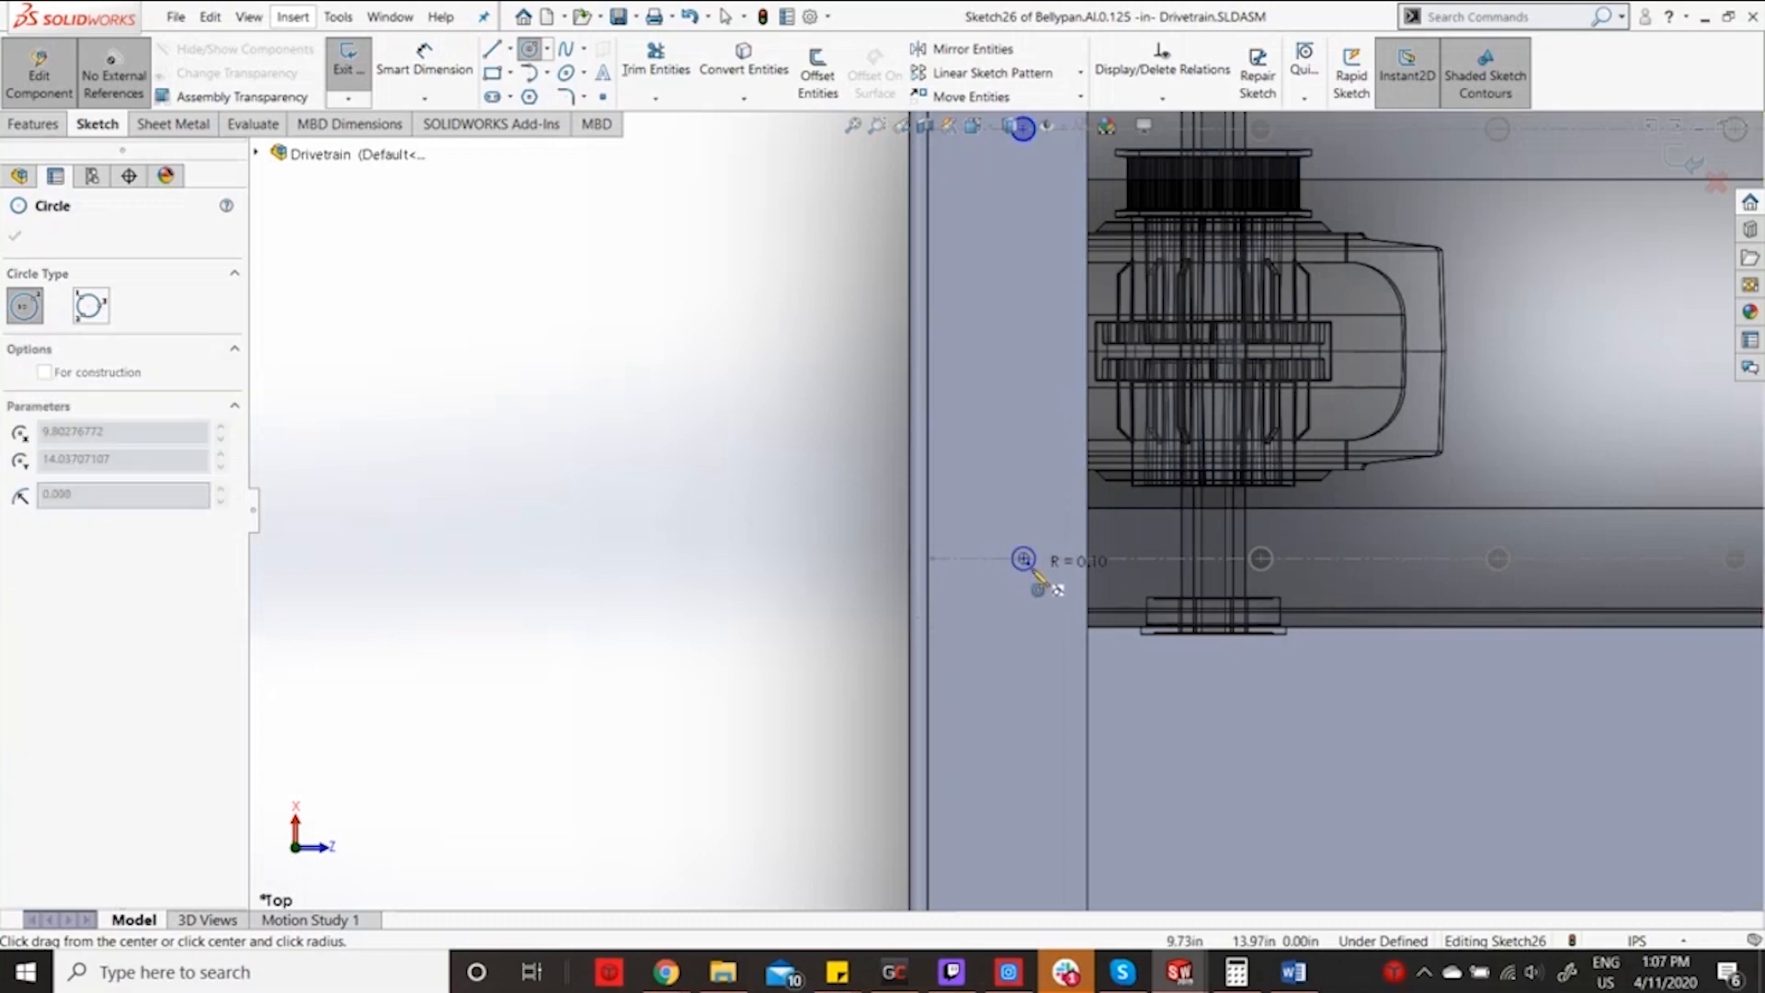
left_click(1031, 572)
Sketch two circles of 0.098 in radius over the drive rail holes at the right flange's rear end.
scroll(1034, 570, "up", 8)
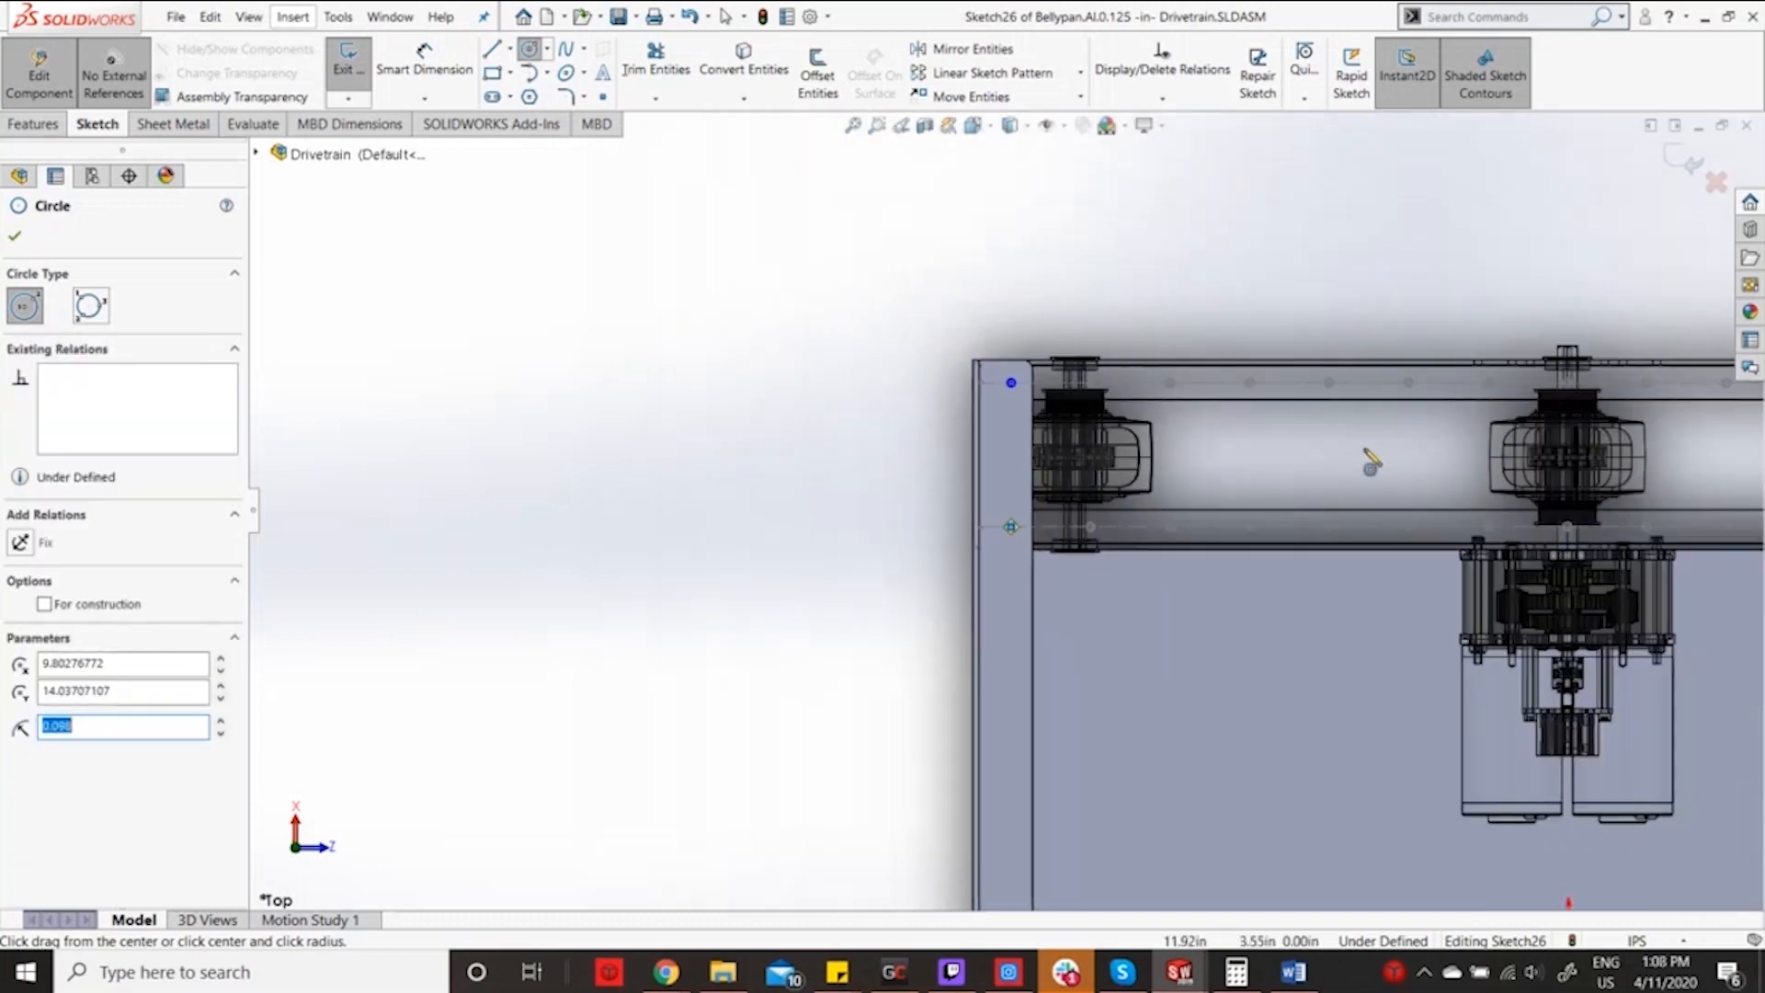
scroll(1459, 440, "up", 4)
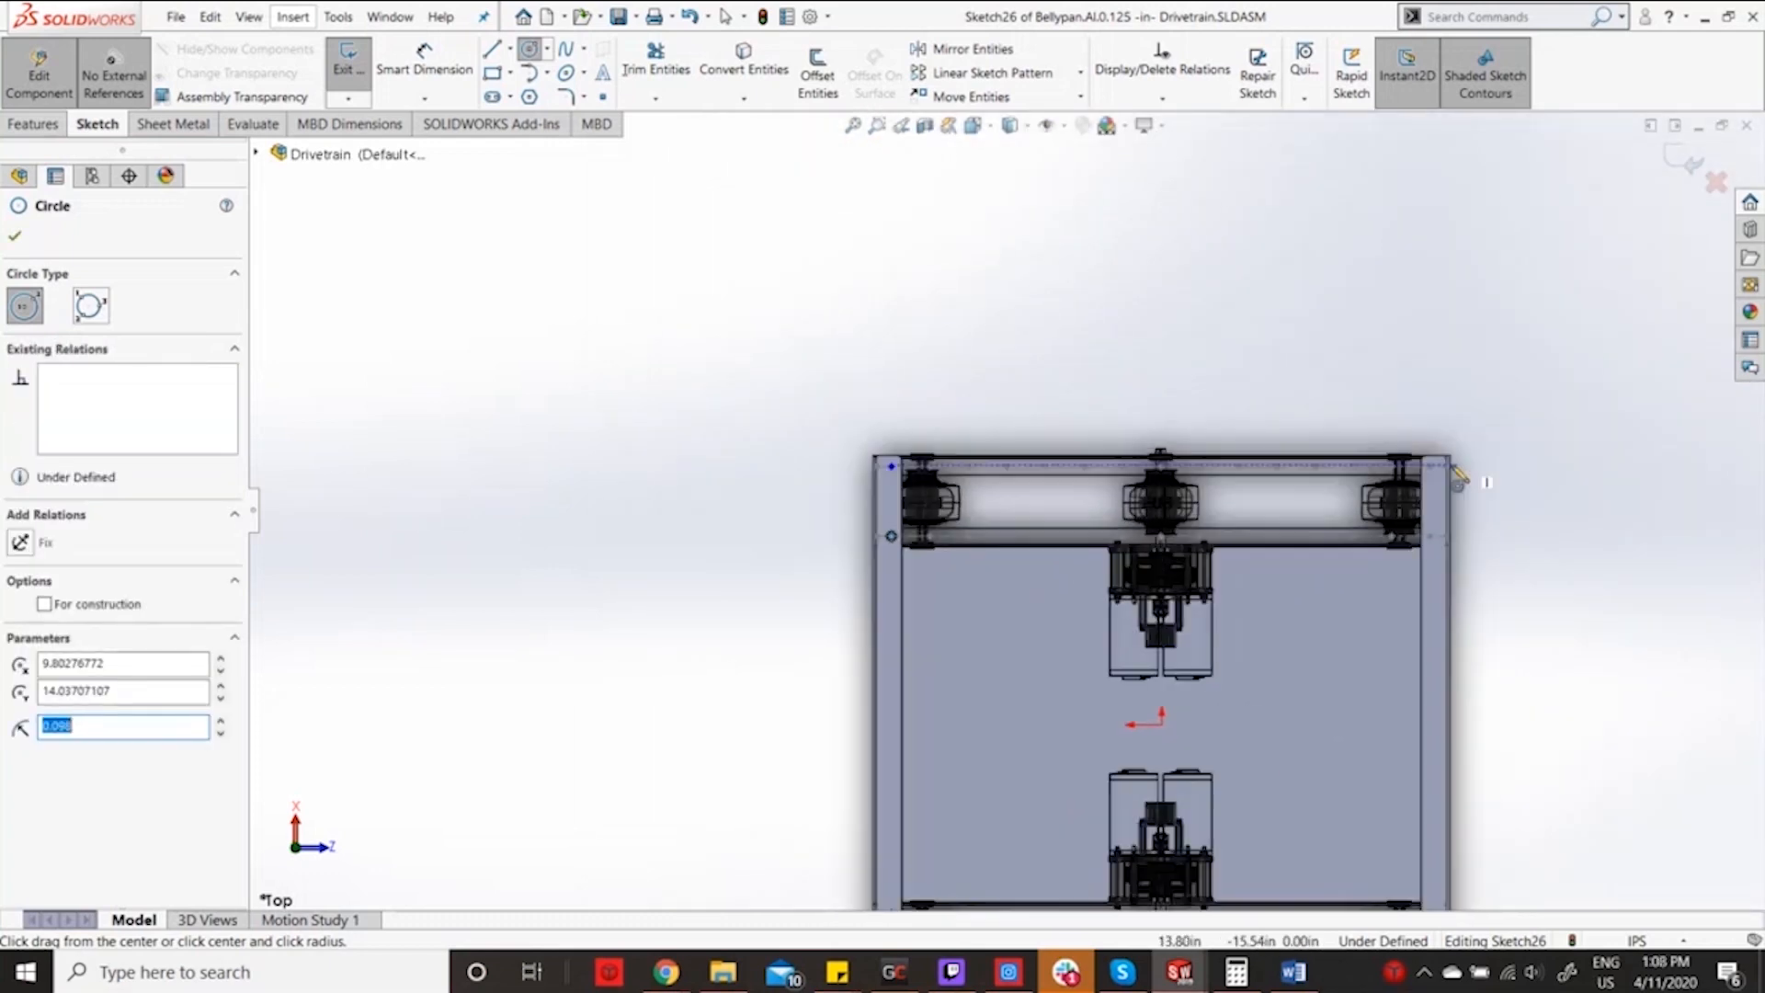
scroll(1427, 495, "down", 6)
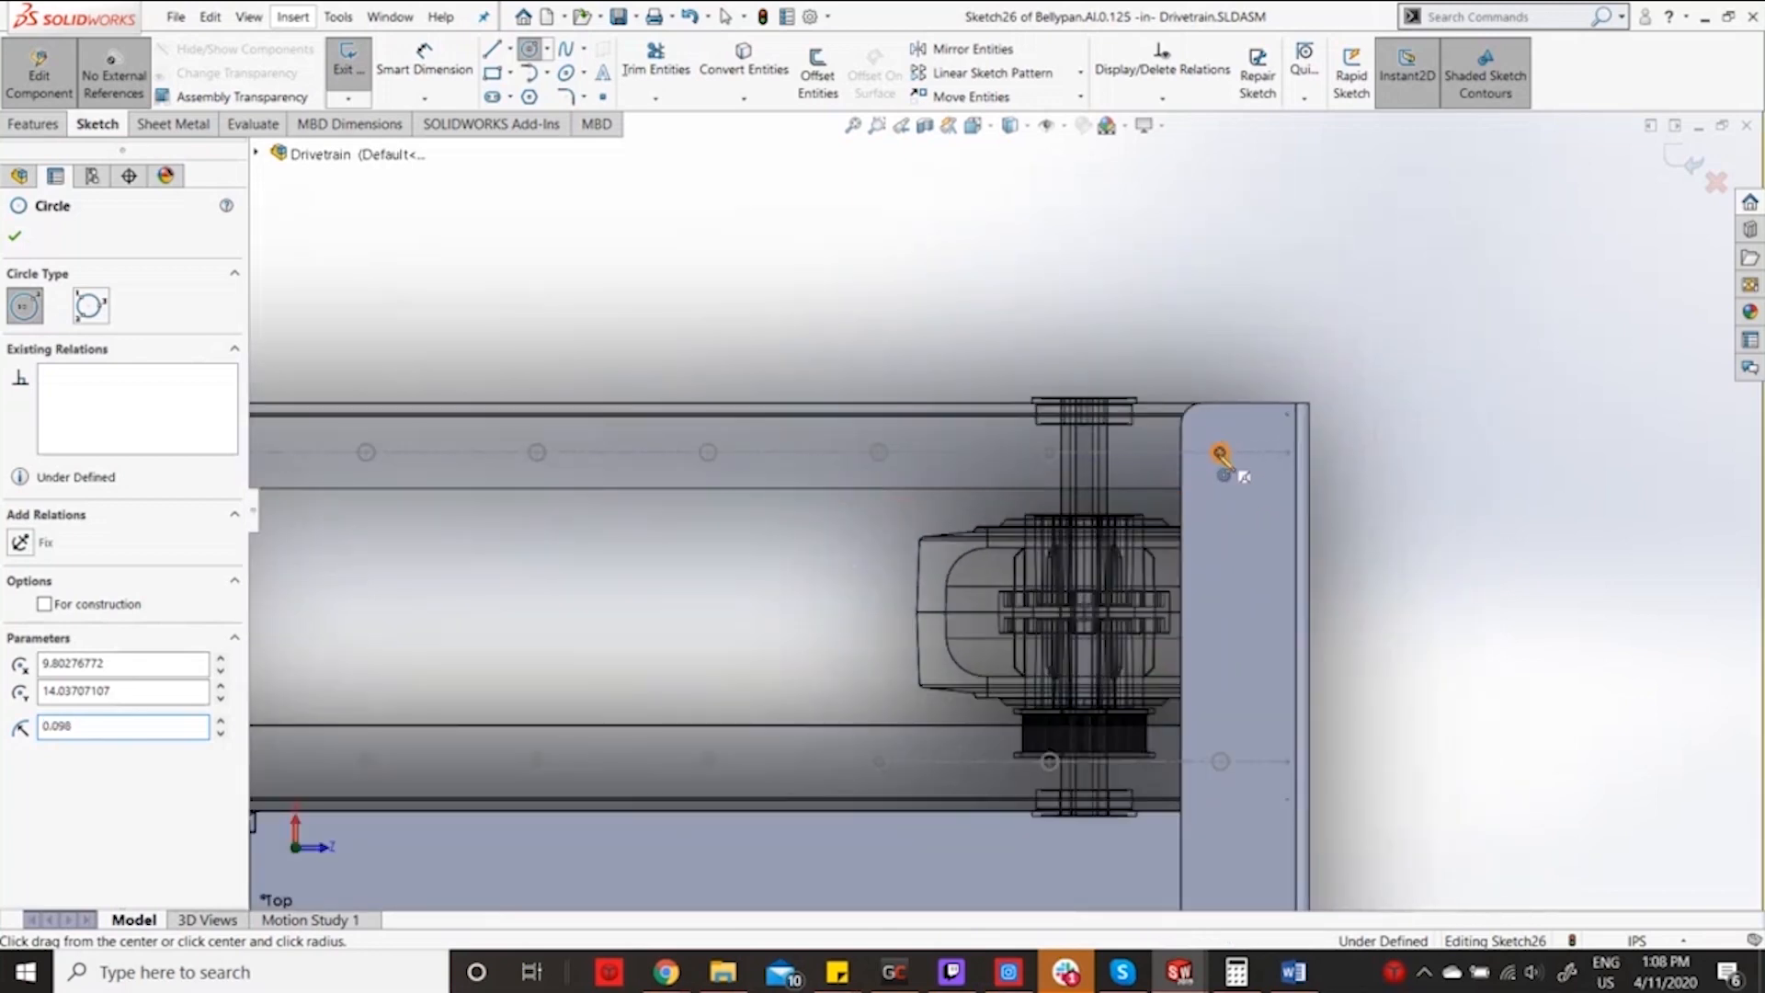
left_click(1220, 454)
left_click(1227, 463)
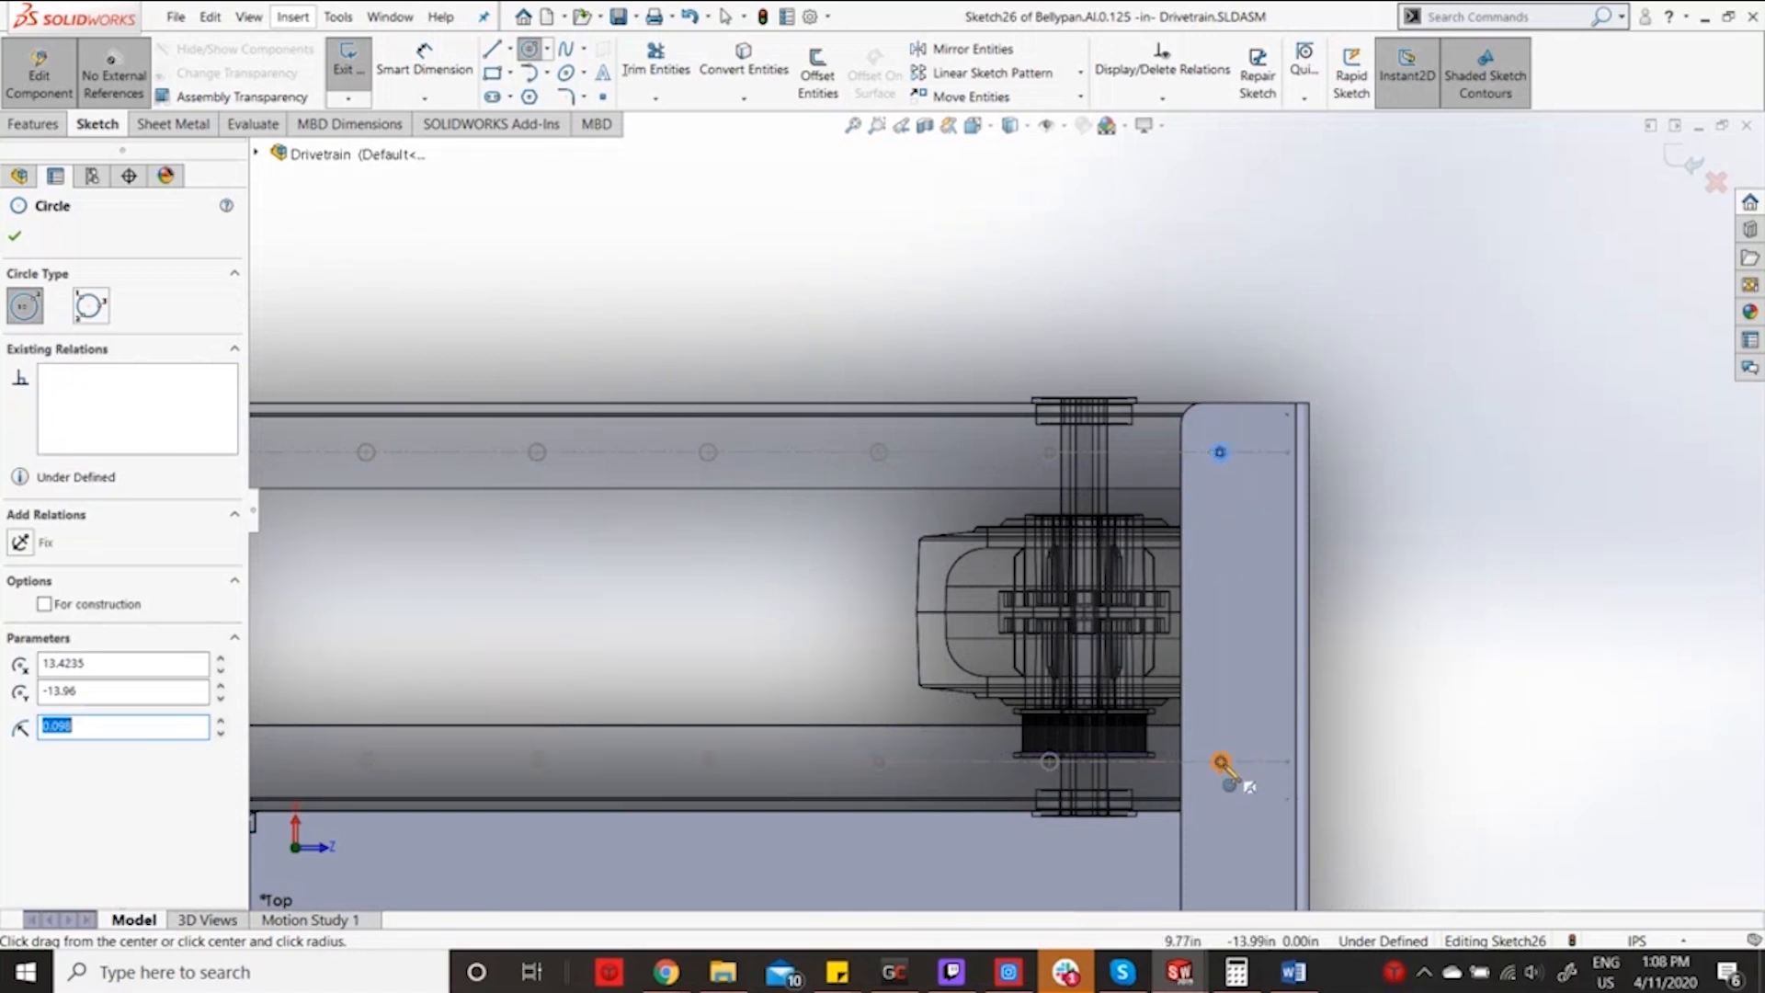
left_click(1220, 763)
left_click(1234, 782)
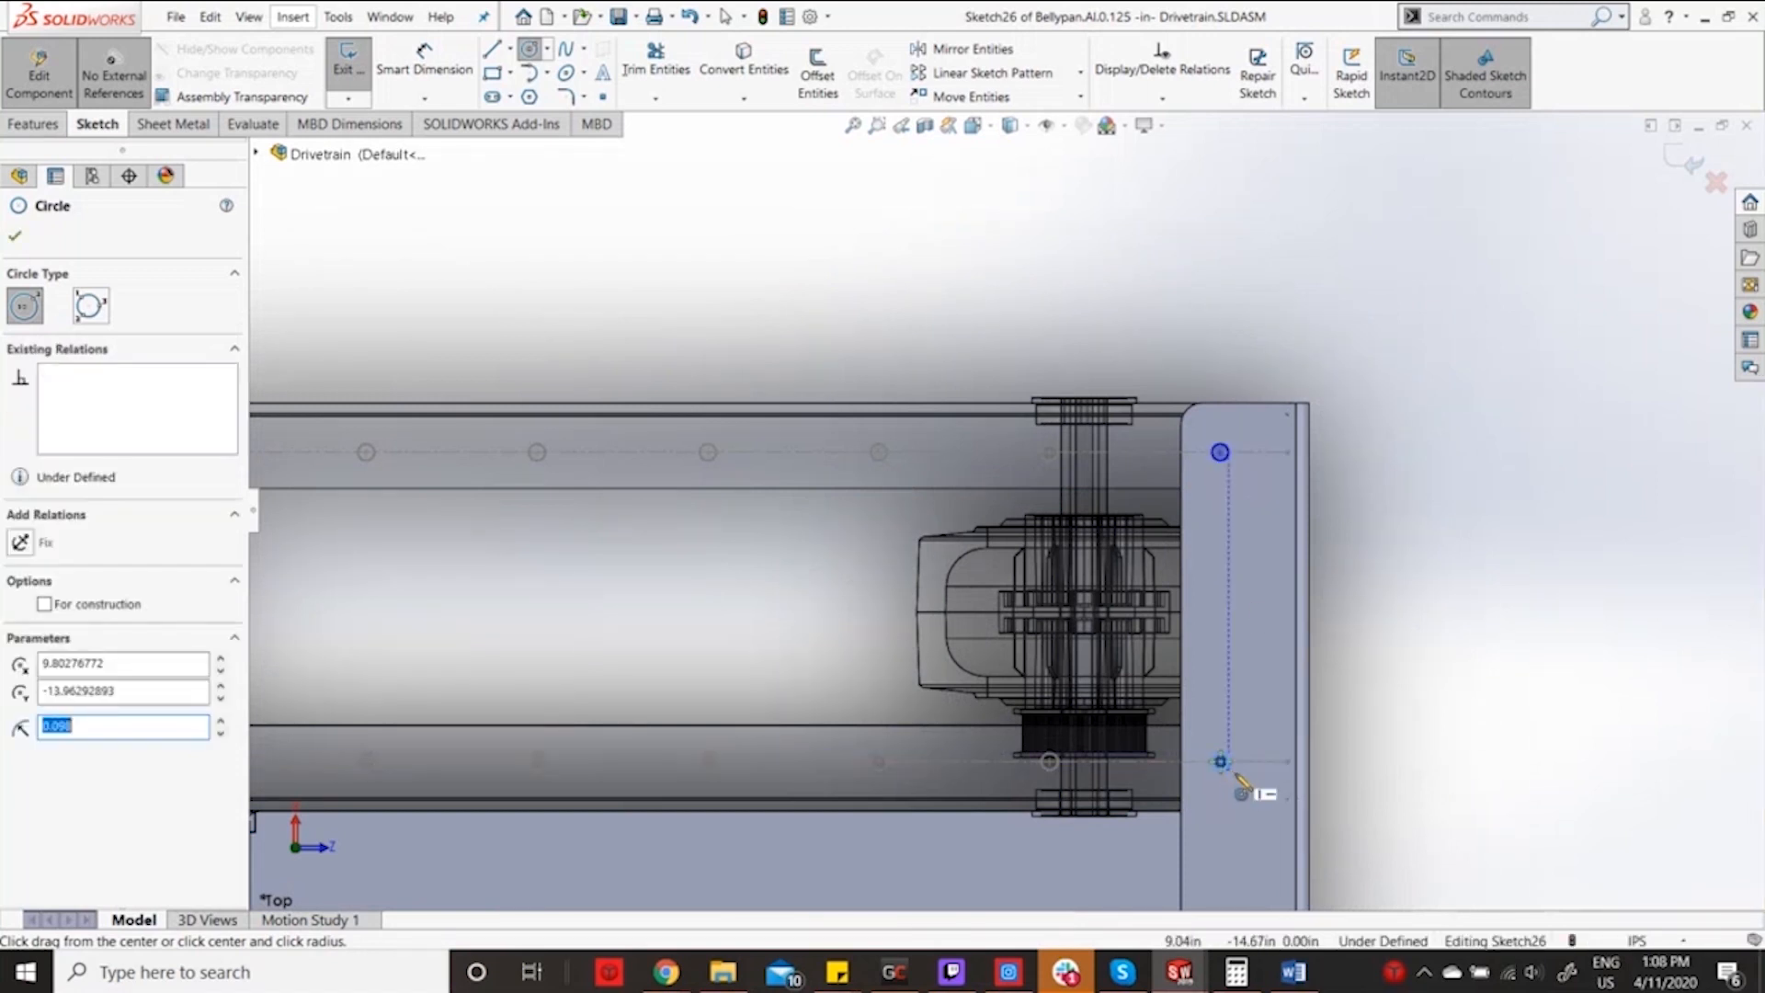
Sketch two circles of 0.098 in radius over the inner and outer drive rail holes at the right flange's front end.
scroll(1229, 780, "up", 5)
scroll(1061, 829, "up", 3)
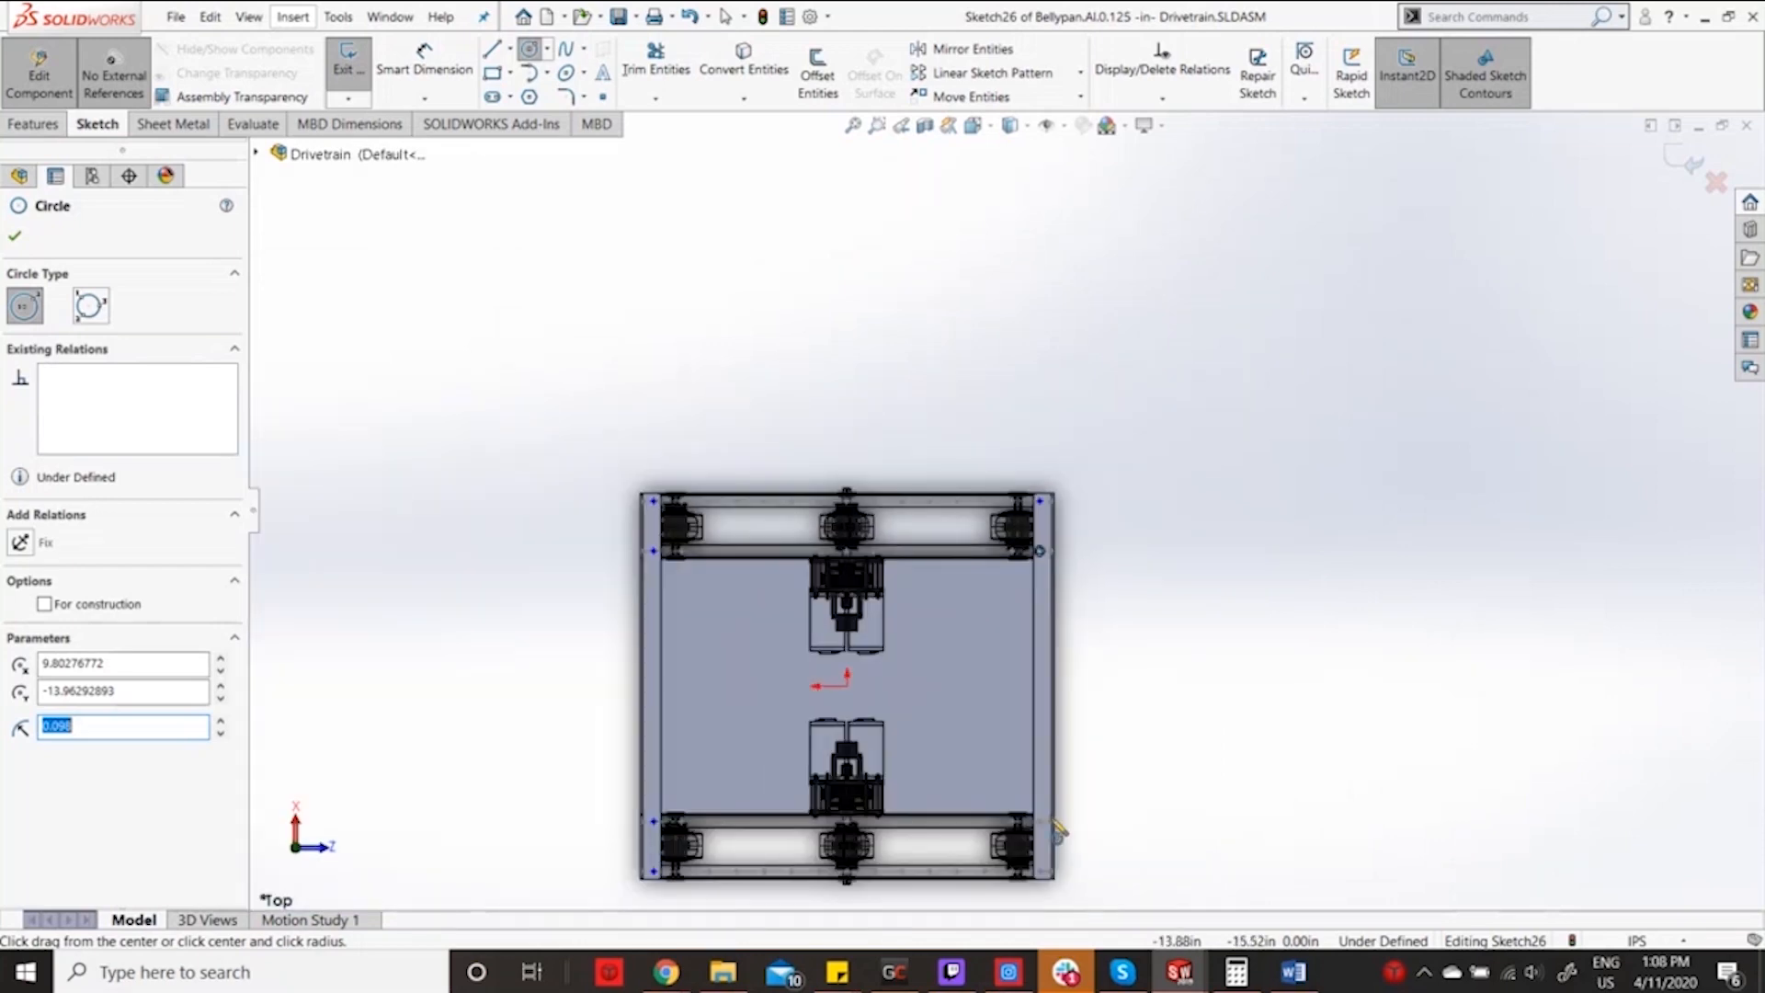
scroll(1006, 771, "down", 3)
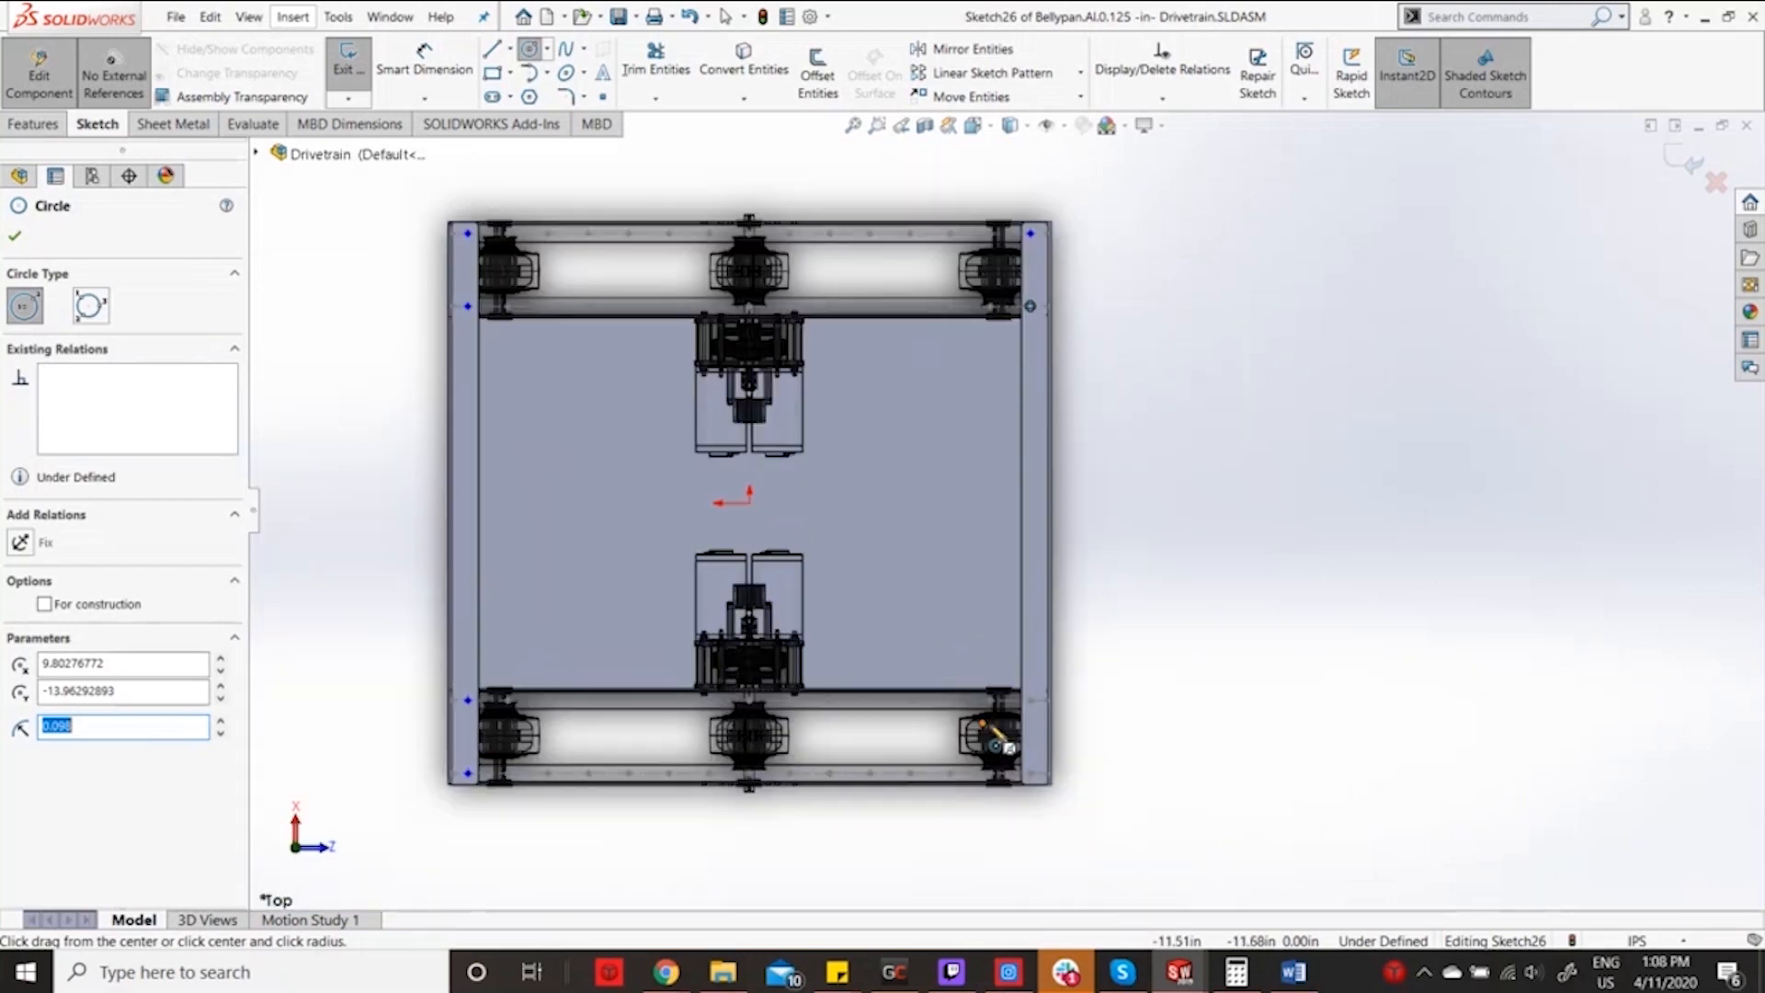
scroll(995, 733, "down", 4)
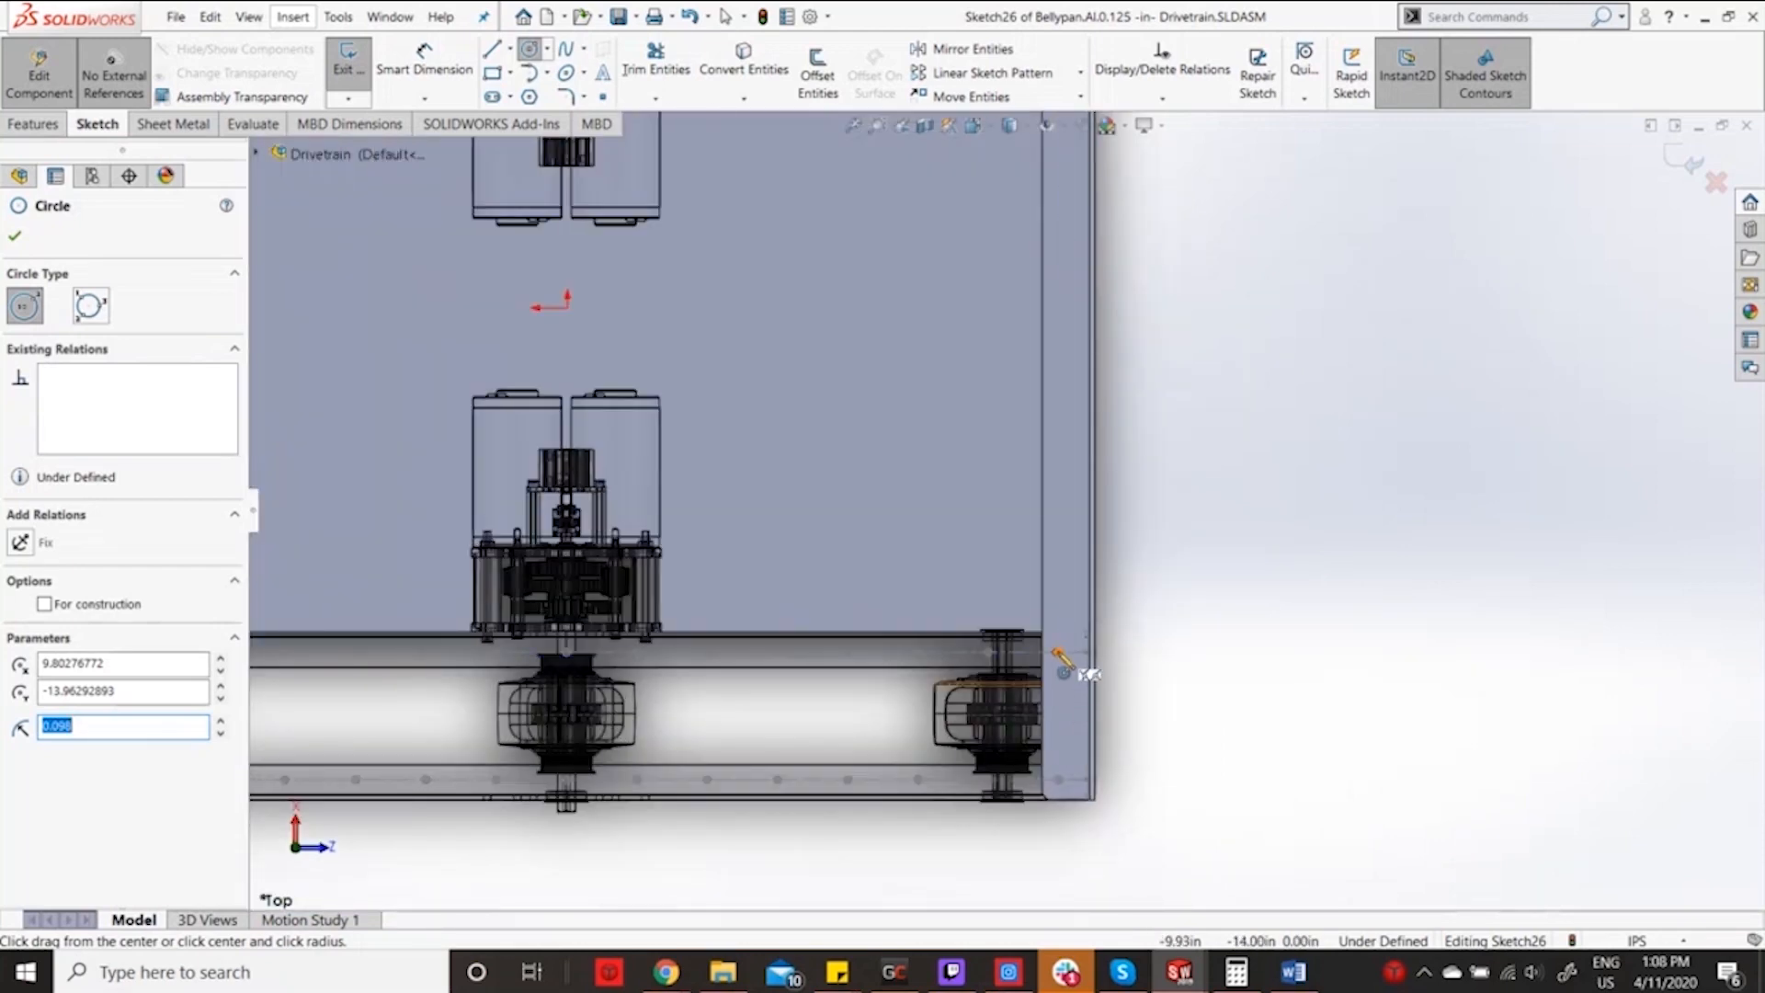
scroll(1060, 659, "down", 5)
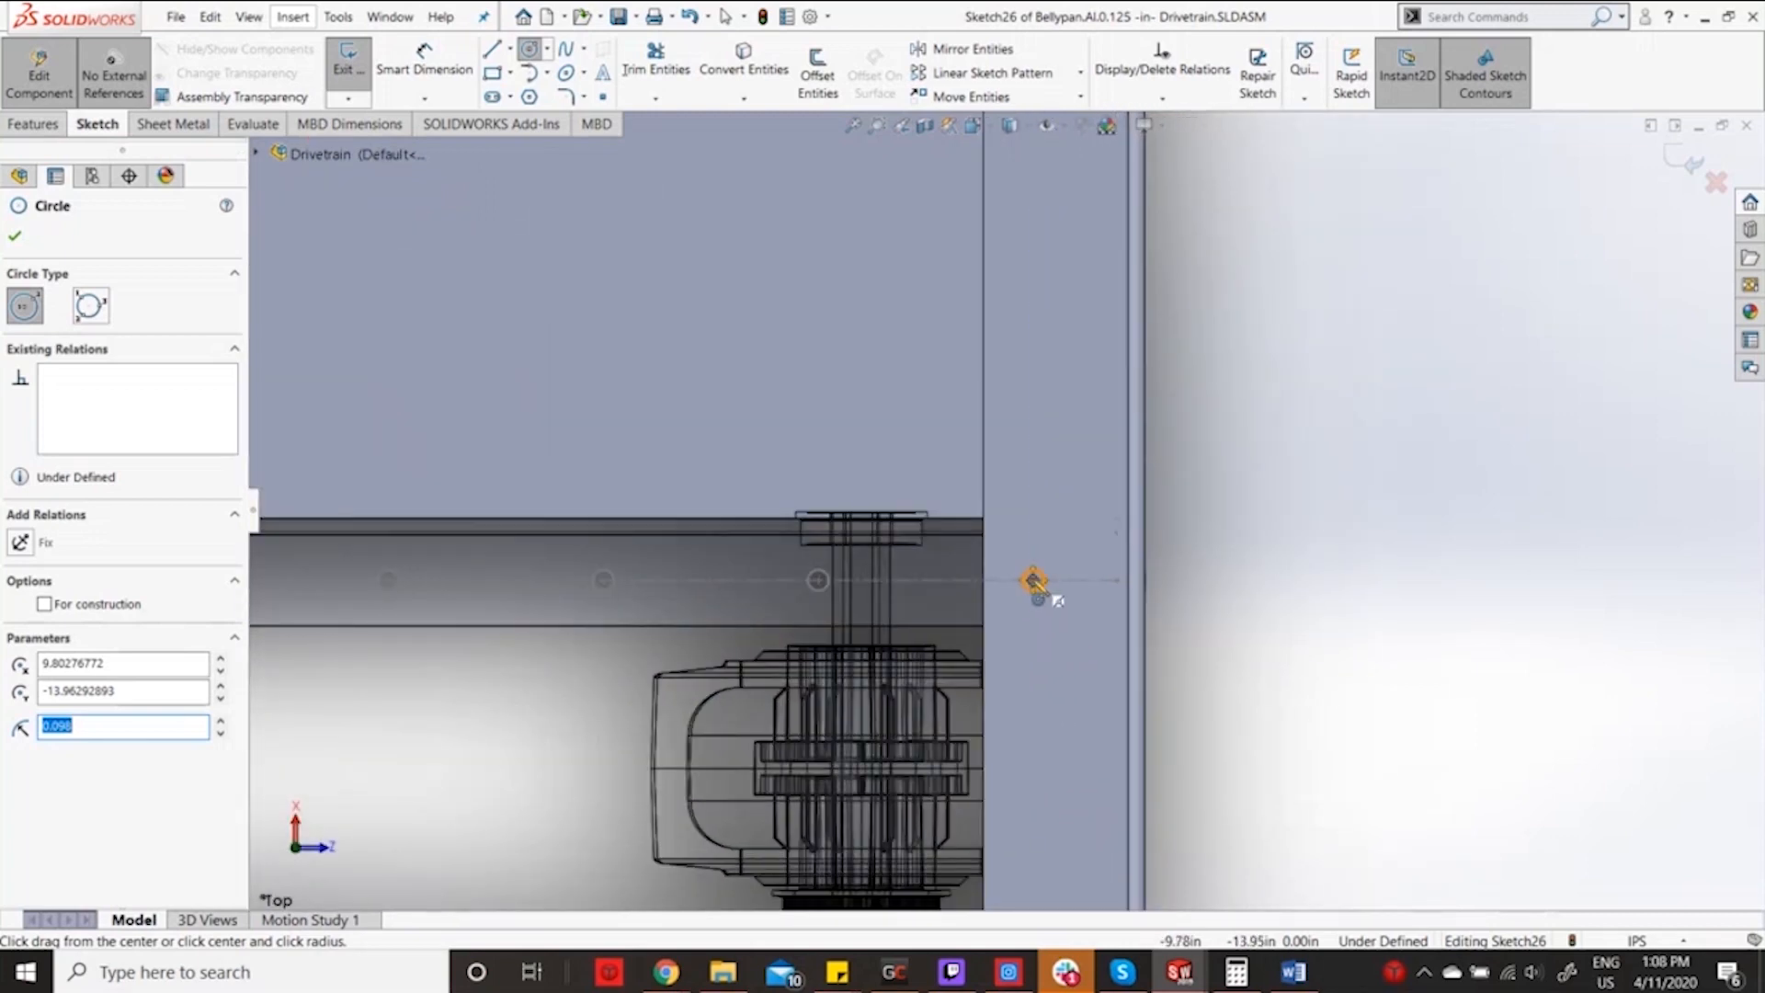
left_click(1034, 580)
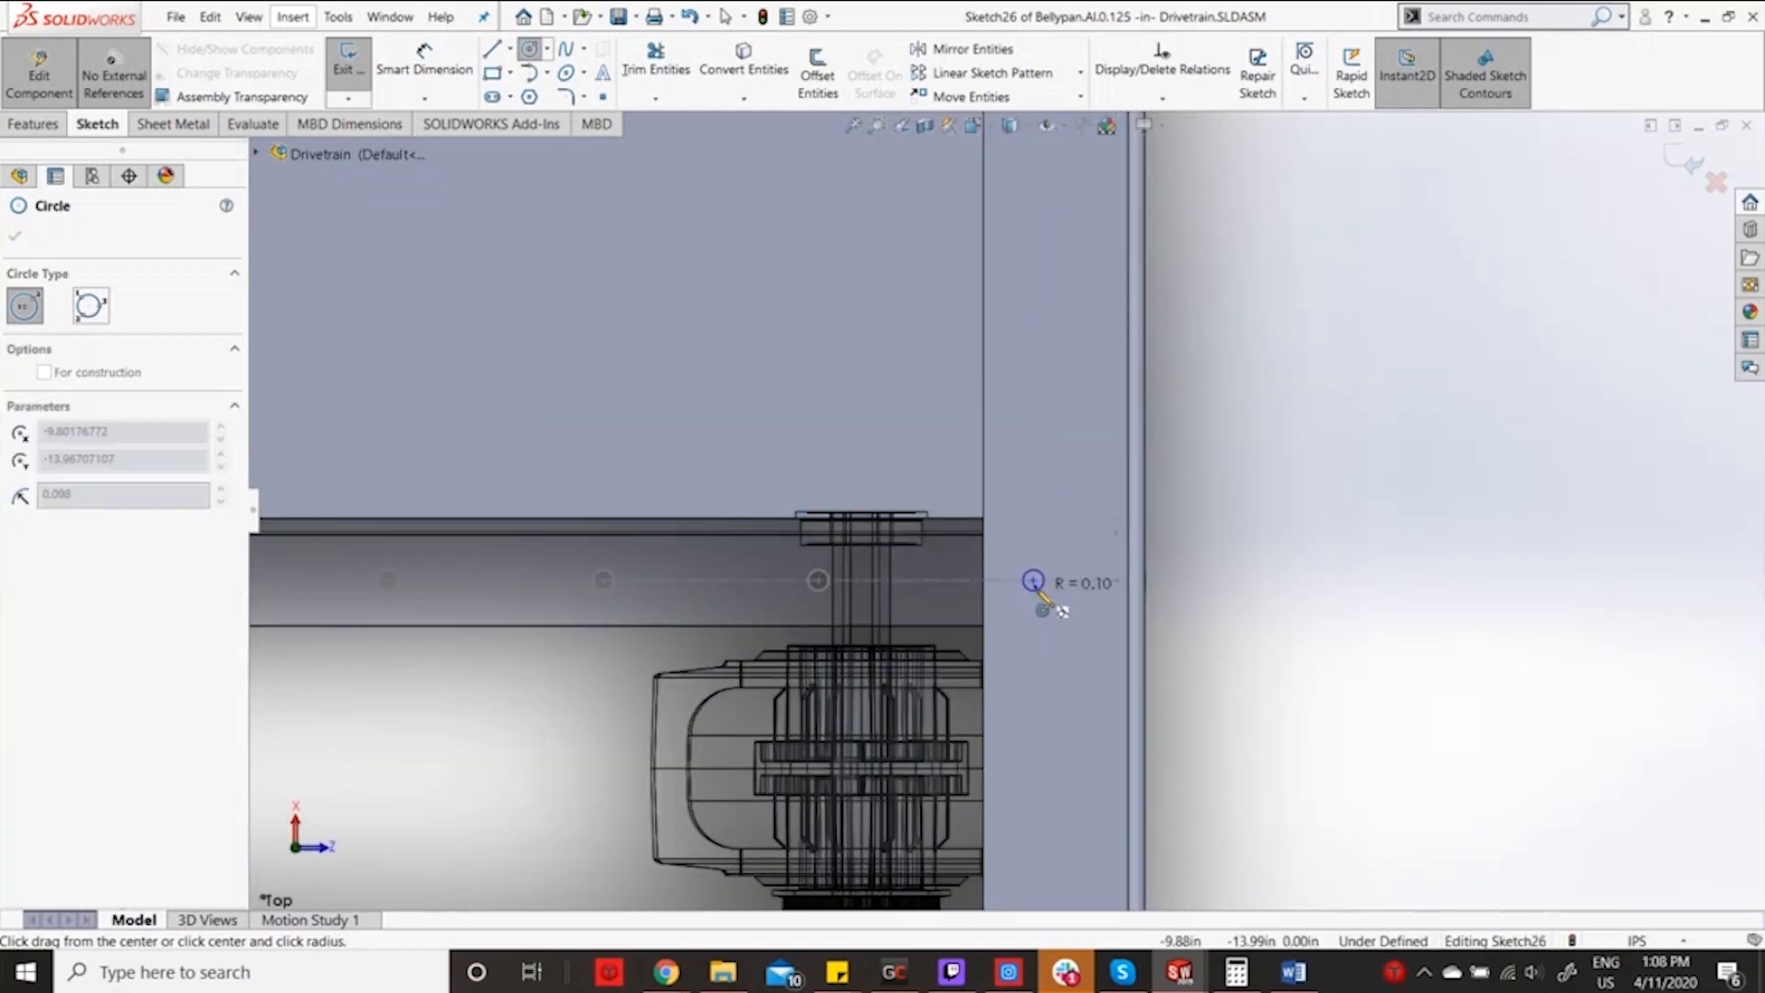
left_click(1042, 608)
scroll(1053, 603, "up", 4)
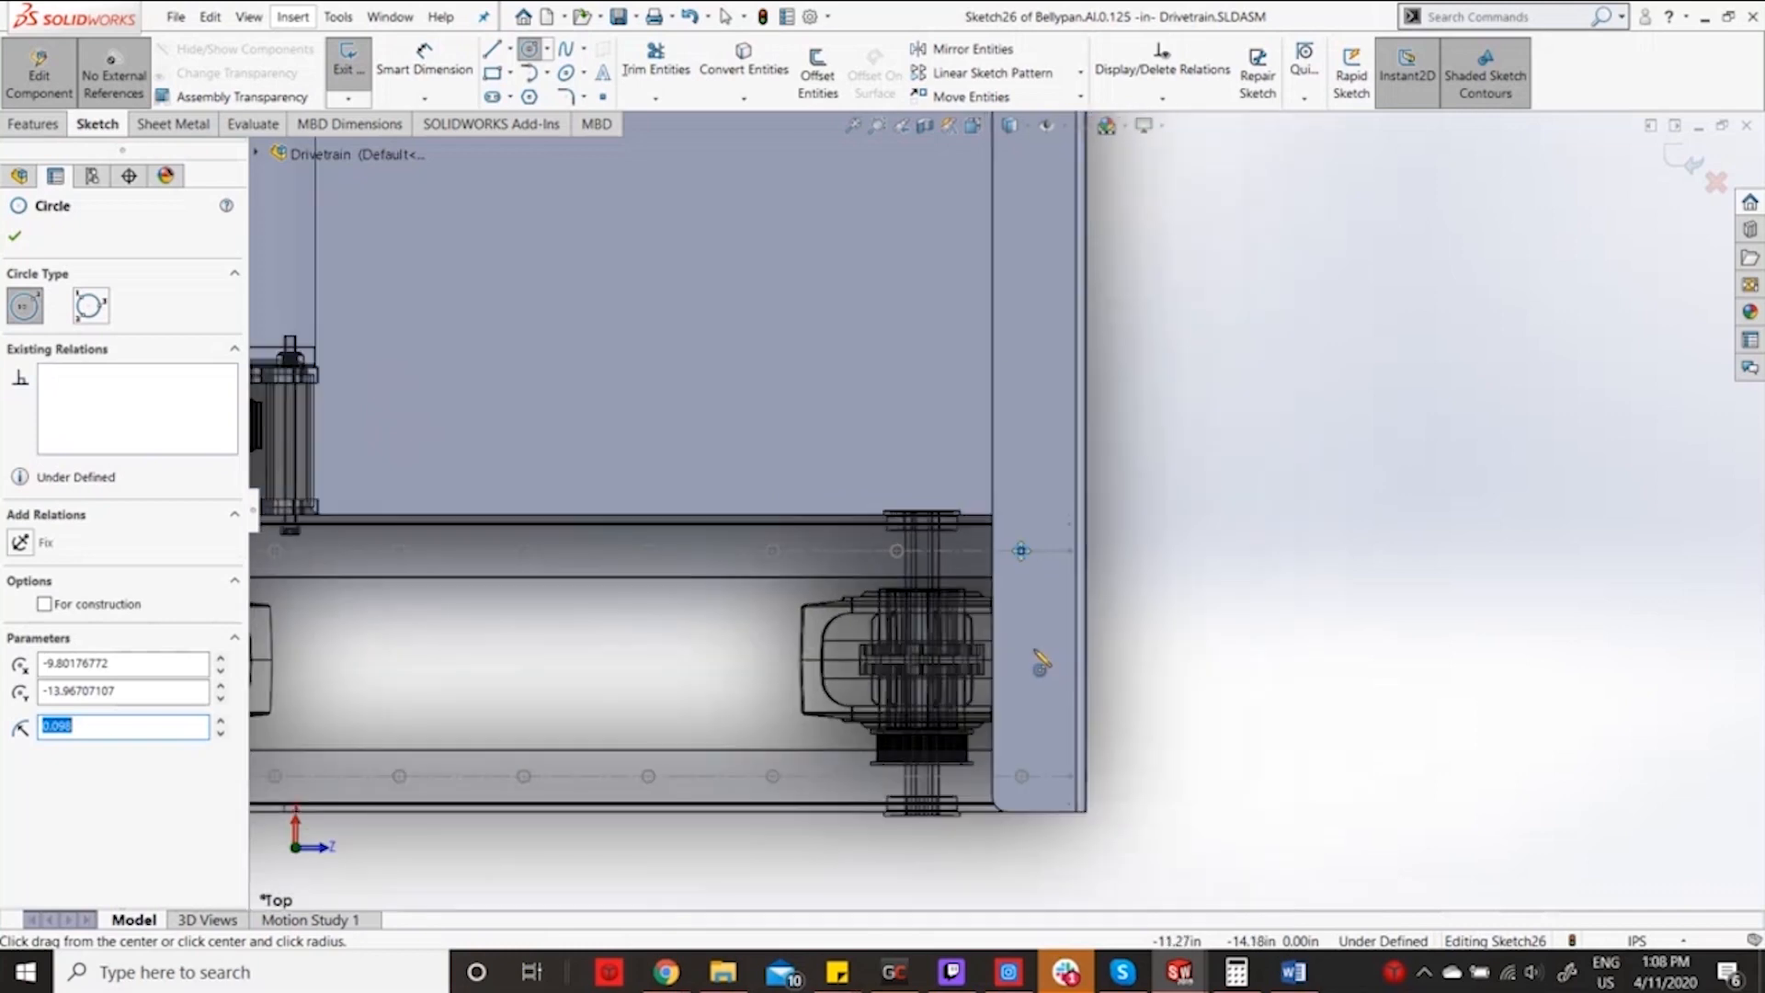
scroll(1012, 707, "down", 5)
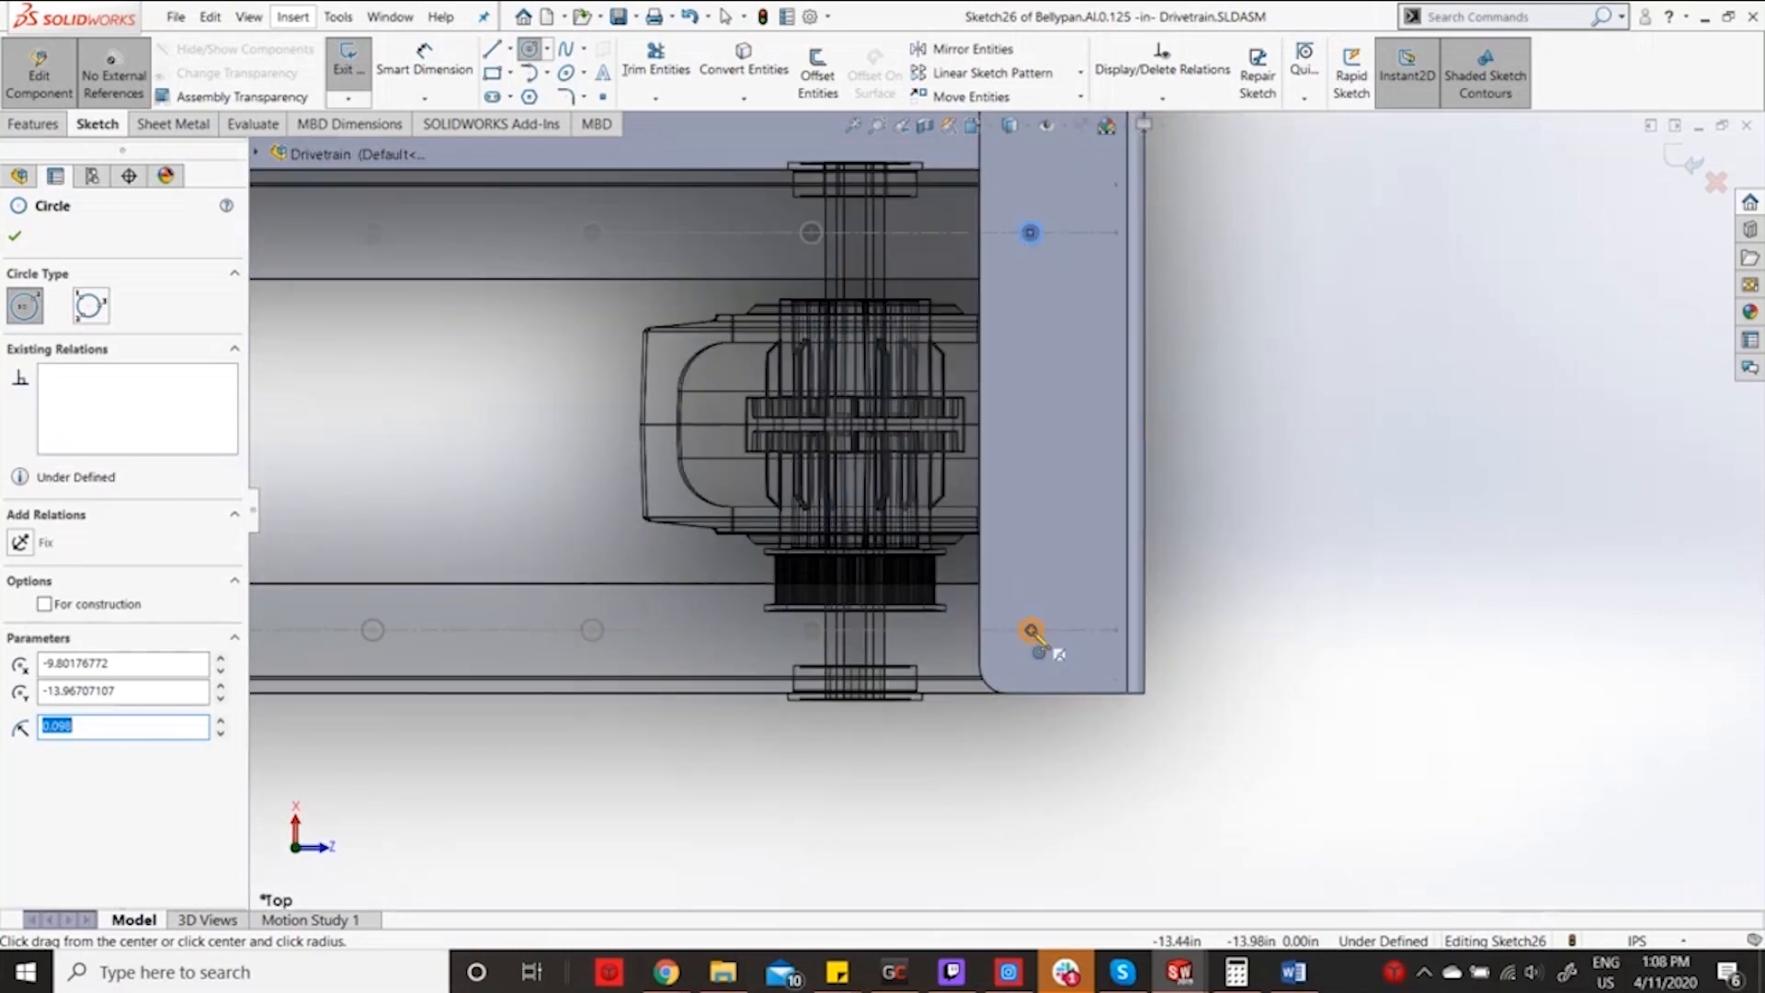
left_click(1032, 631)
left_click(1045, 659)
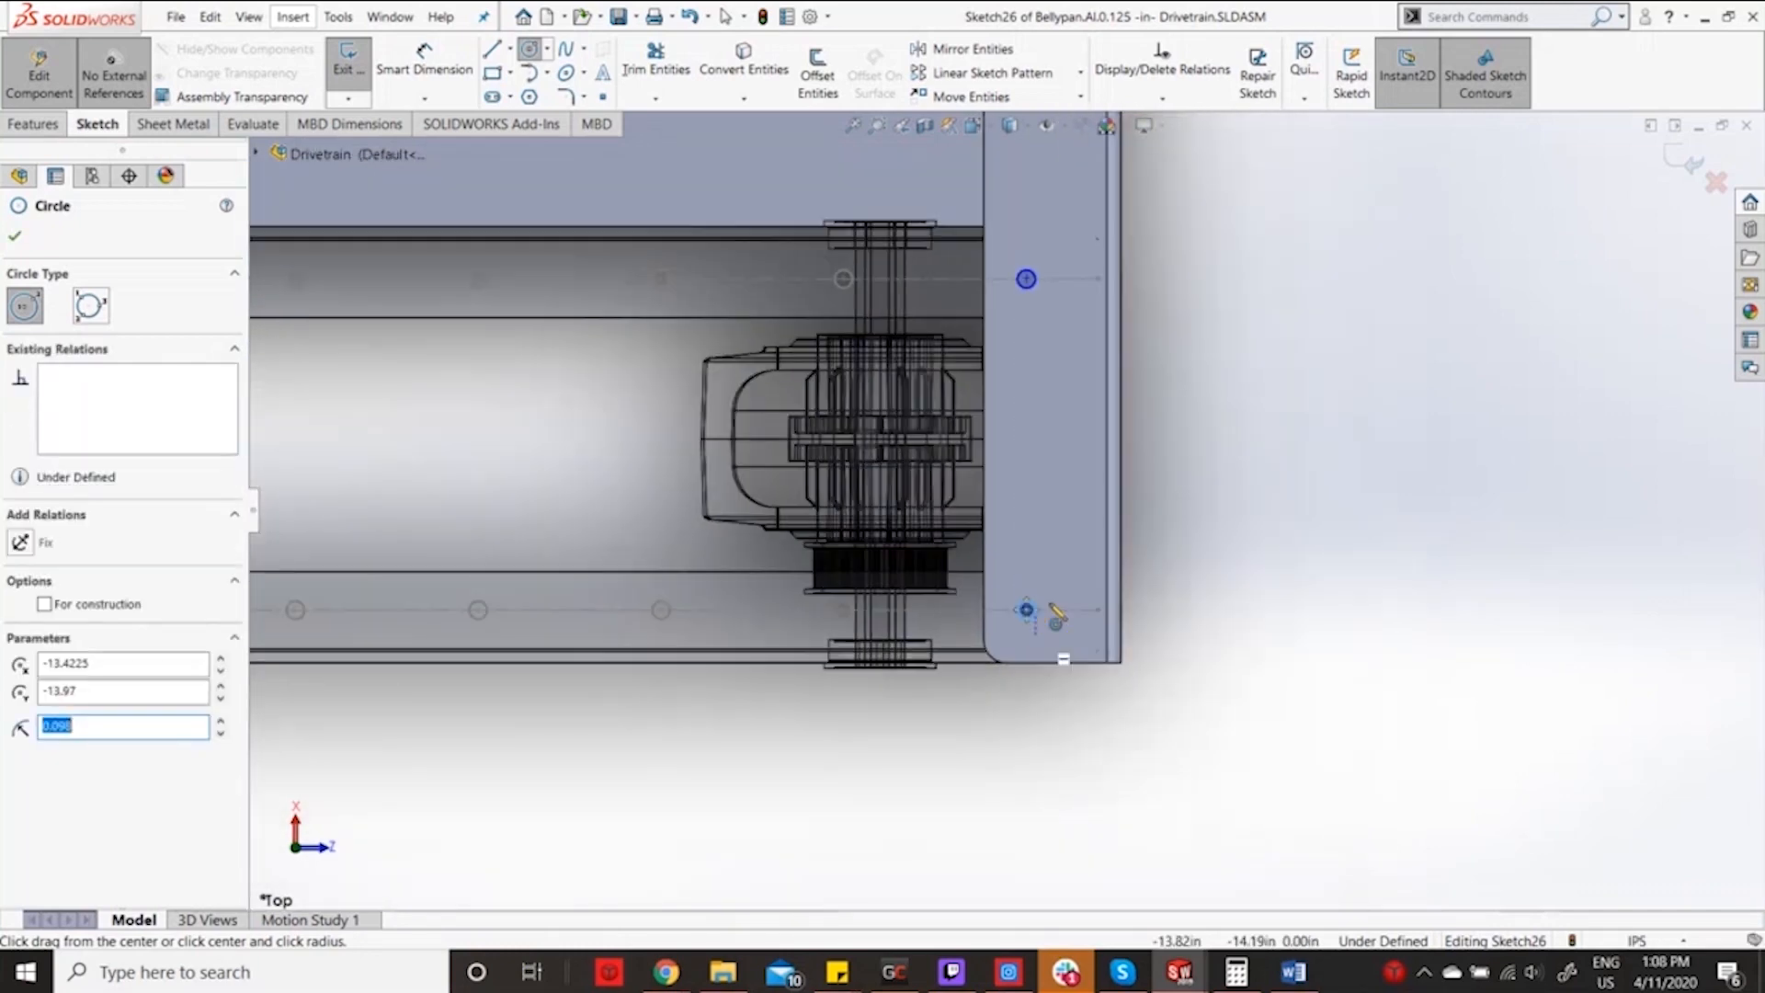
Cut the sketched circles with a Through All Cut-Extrude in the belly pan and return to the drivetrain assembly.
scroll(1036, 619, "up", 3)
scroll(1688, 159, "up", 2)
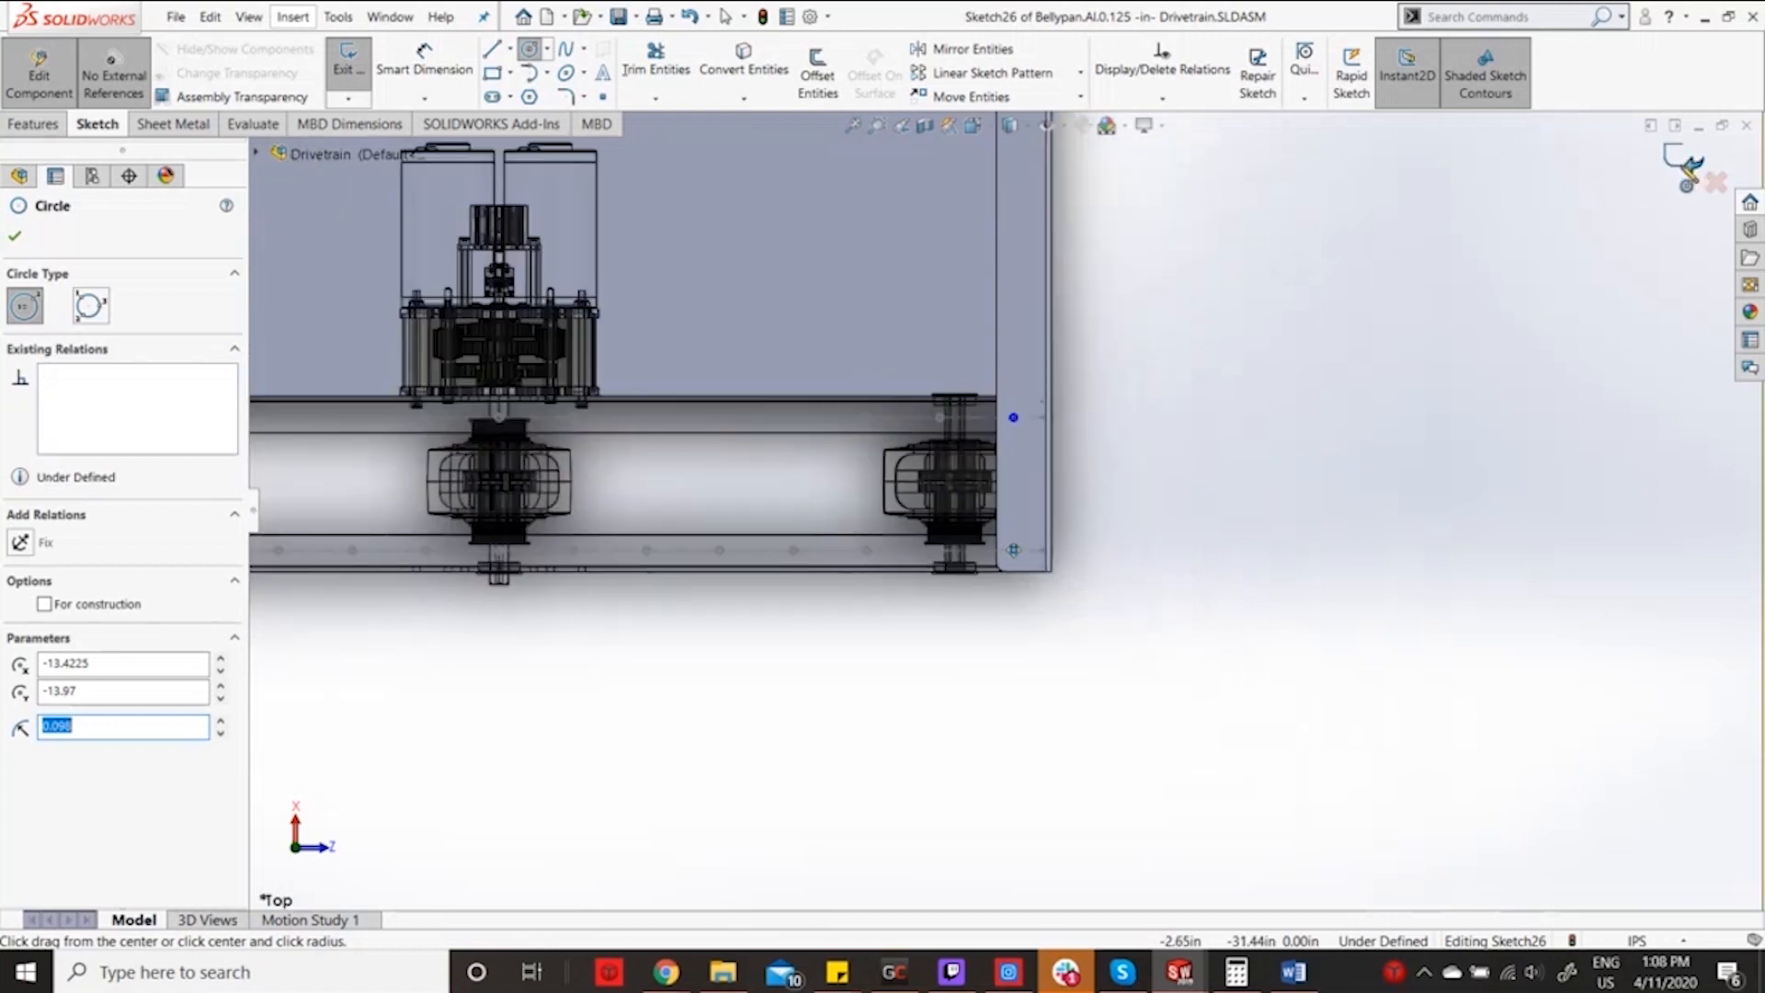
left_click(1688, 167)
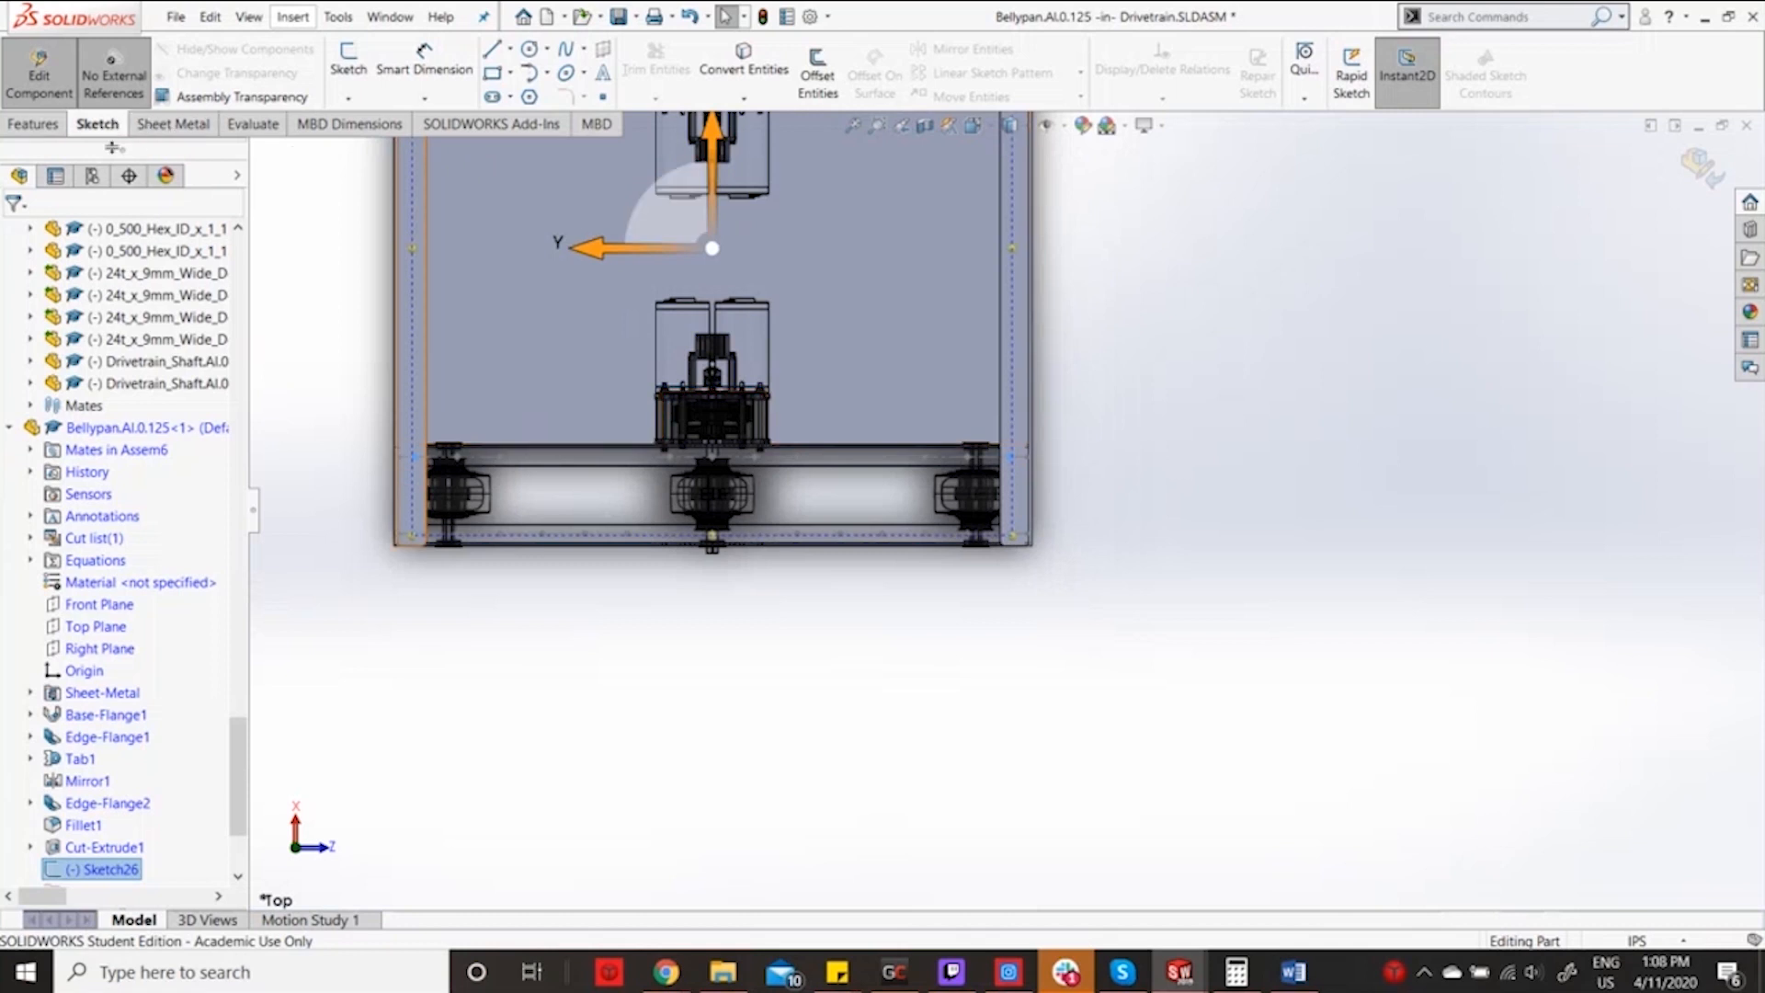
left_click(32, 124)
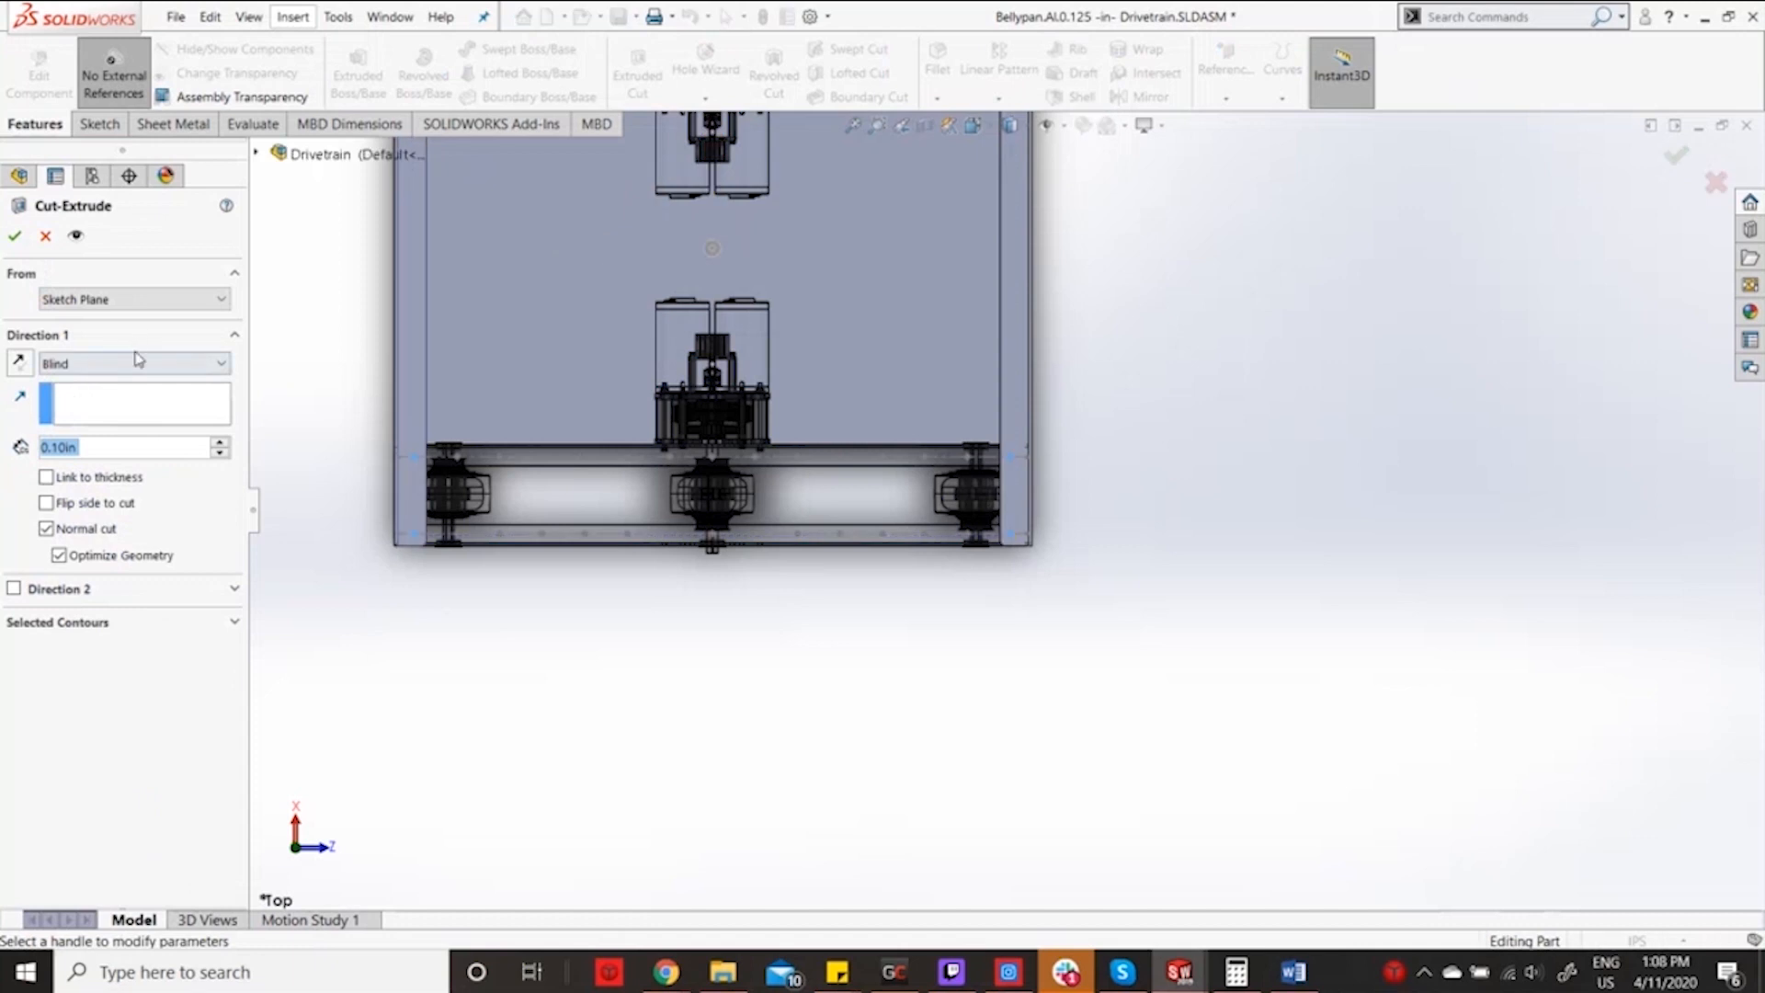
left_click(136, 363)
left_click(134, 400)
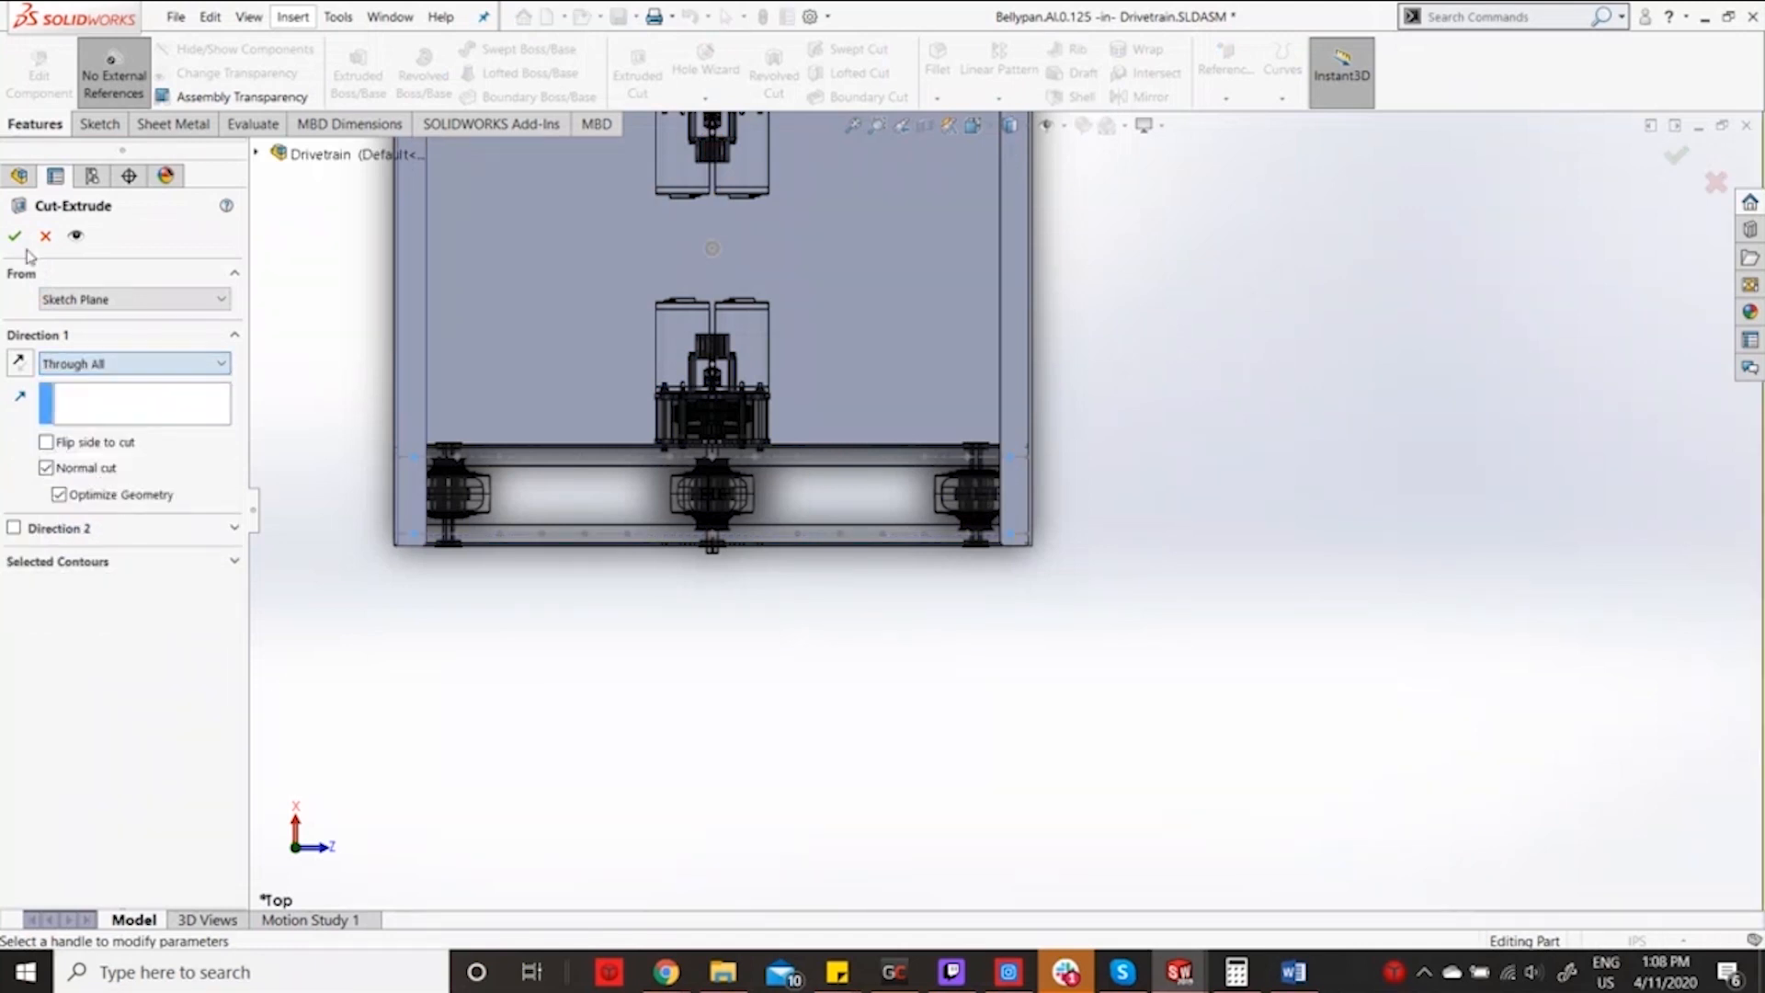
left_click(14, 237)
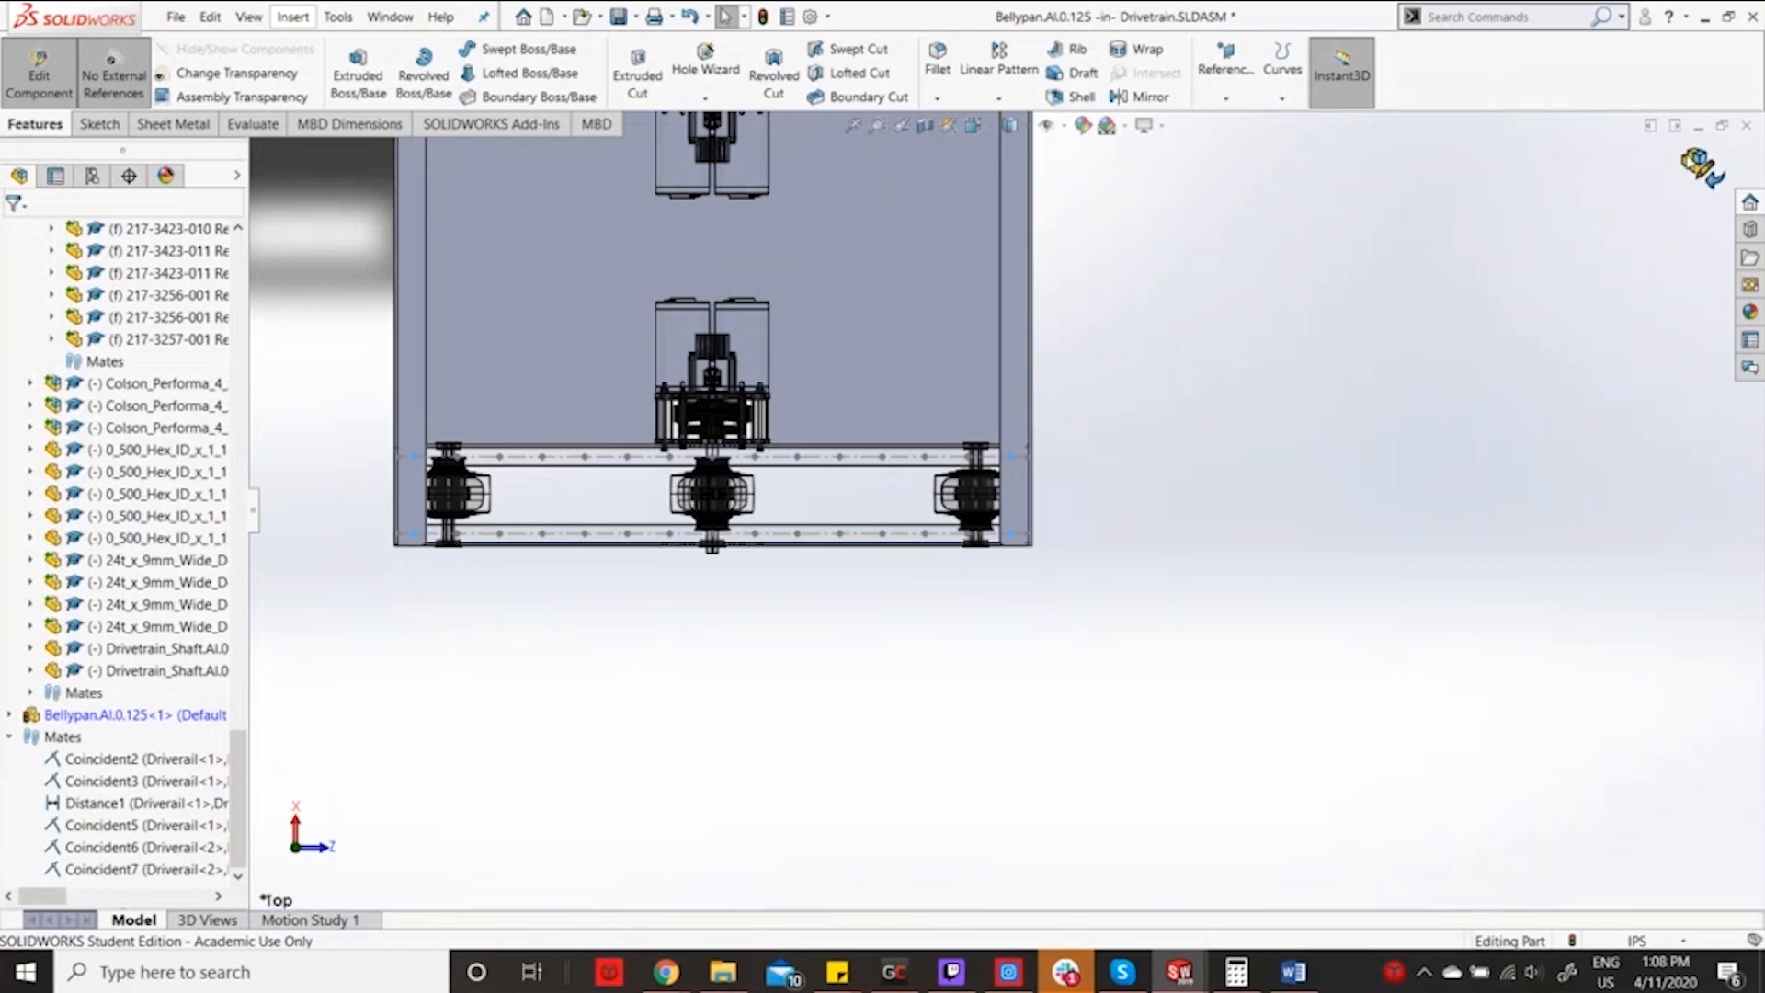
left_click(1690, 164)
Inspect the mounting holes at all four flange corners of the belly pan and their match with the drive rails.
scroll(998, 506, "down", 6)
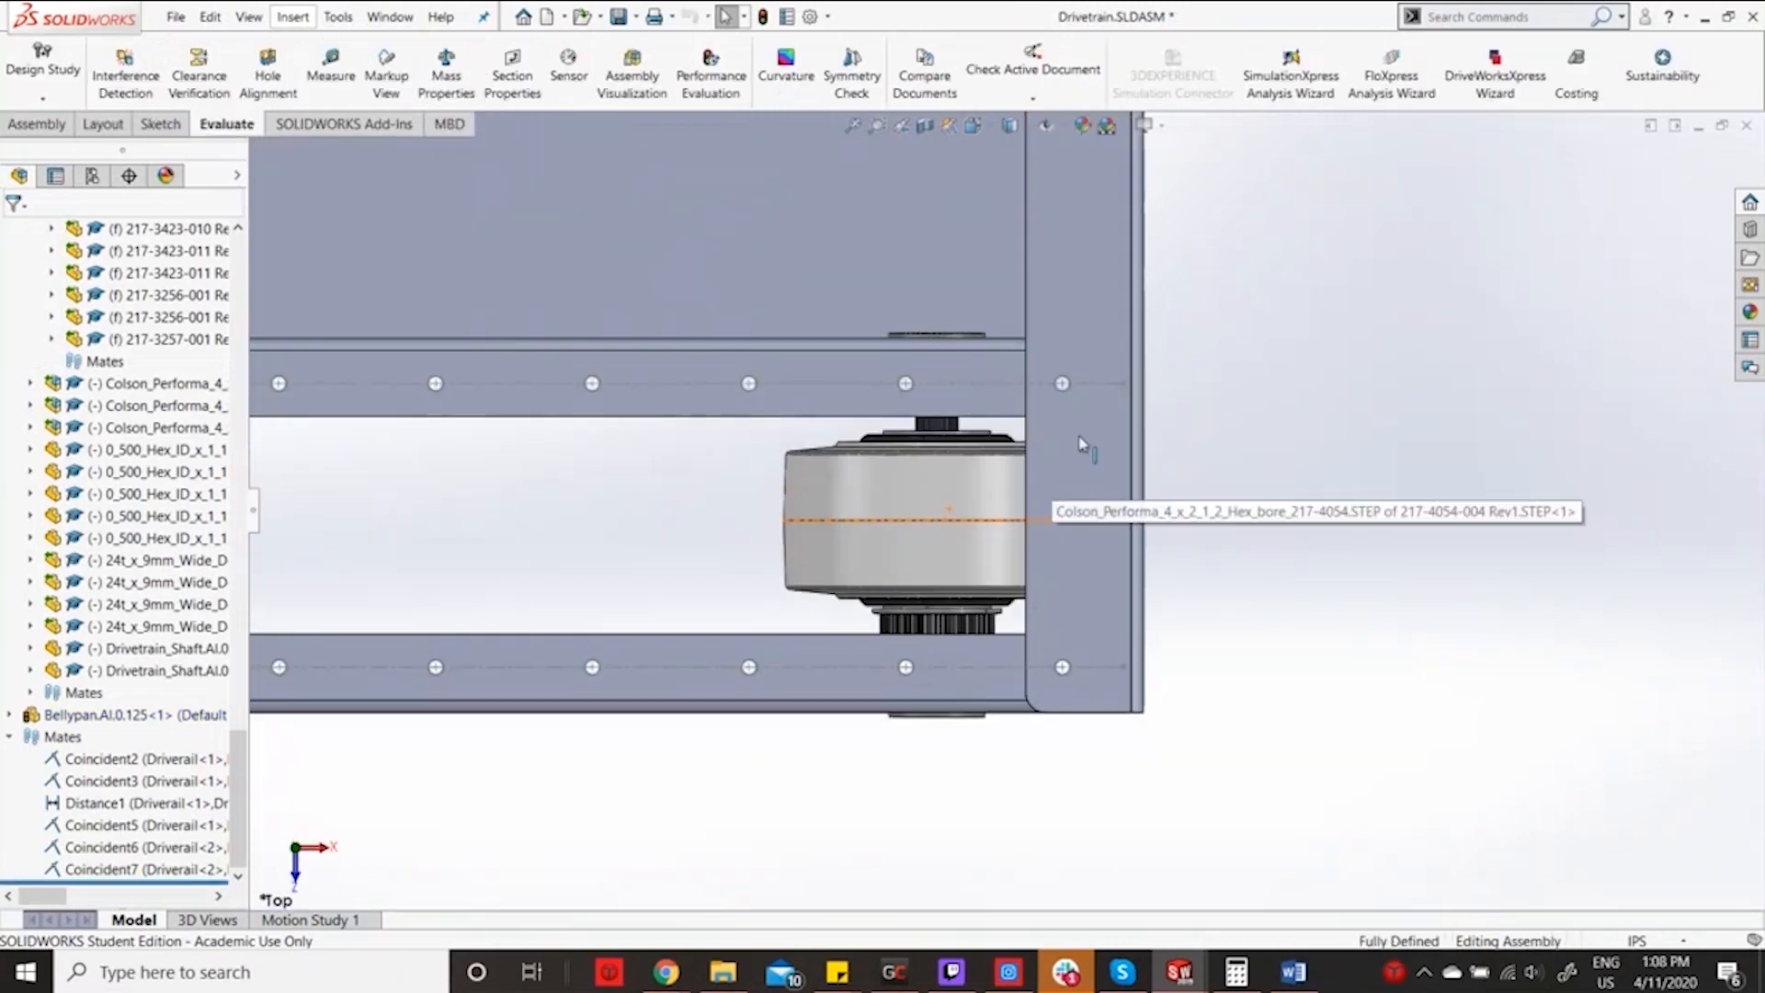
scroll(1080, 443, "up", 3)
scroll(570, 471, "down", 5)
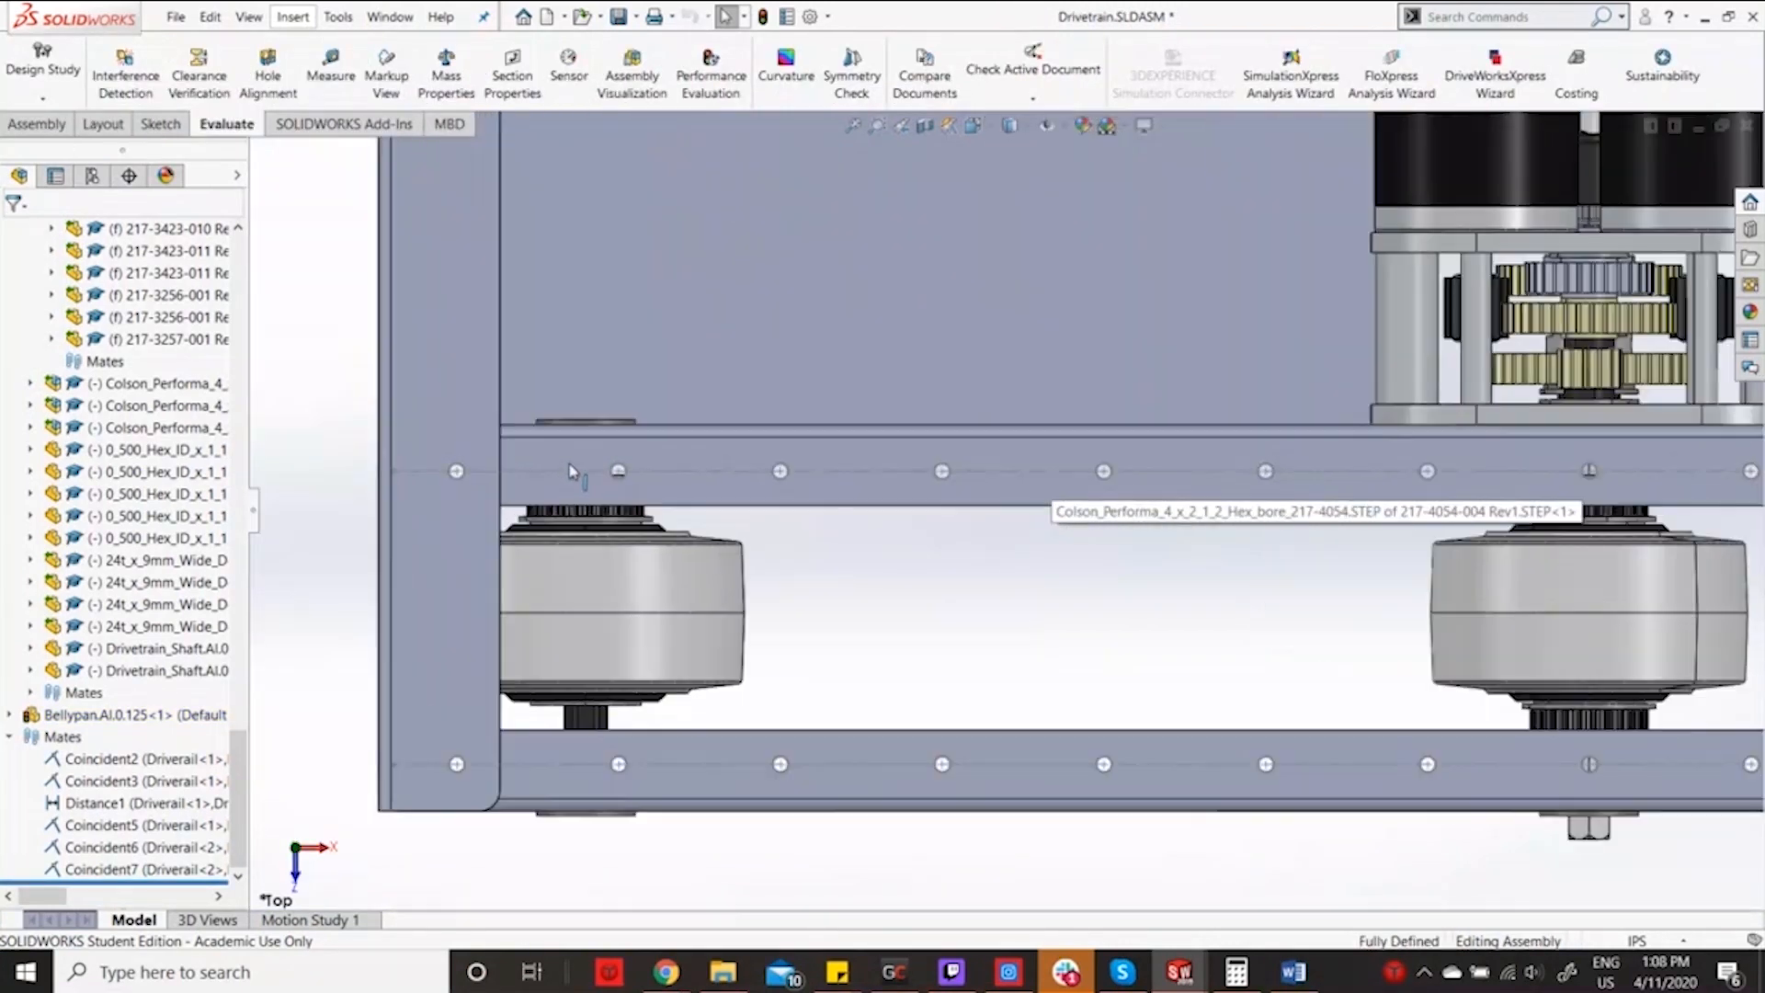
scroll(571, 470, "up", 8)
scroll(1006, 336, "down", 6)
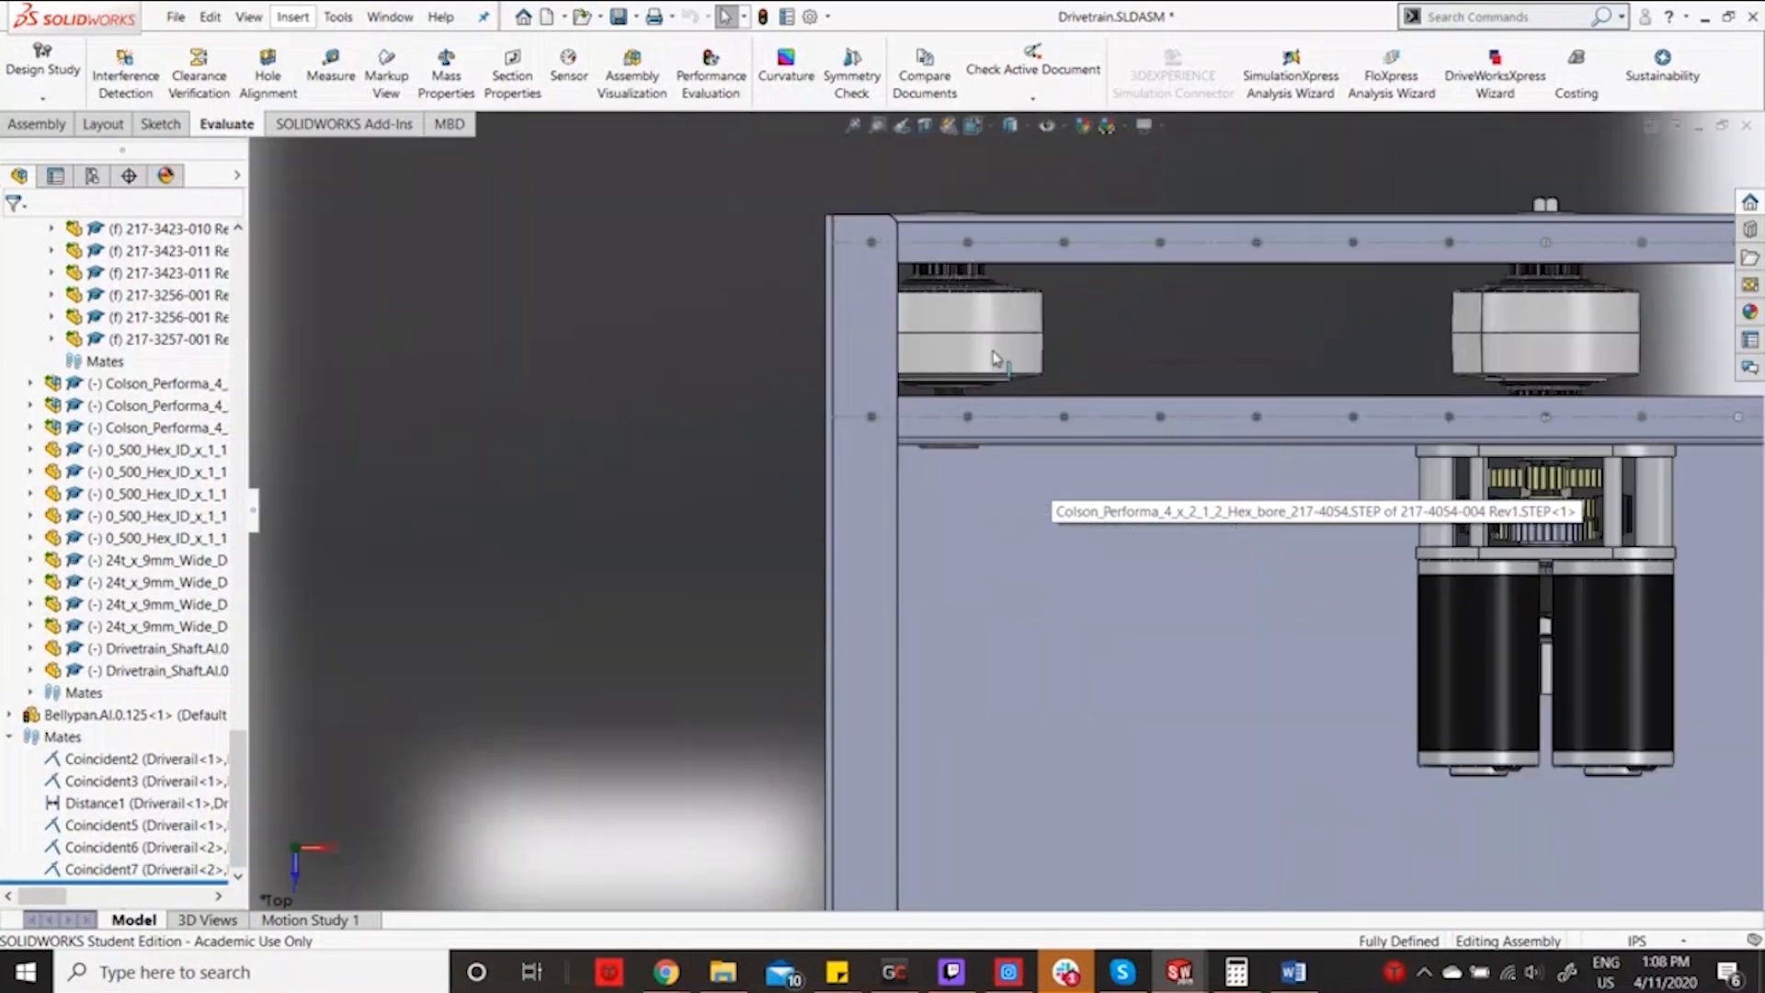
scroll(1058, 377, "up", 6)
scroll(1248, 457, "down", 6)
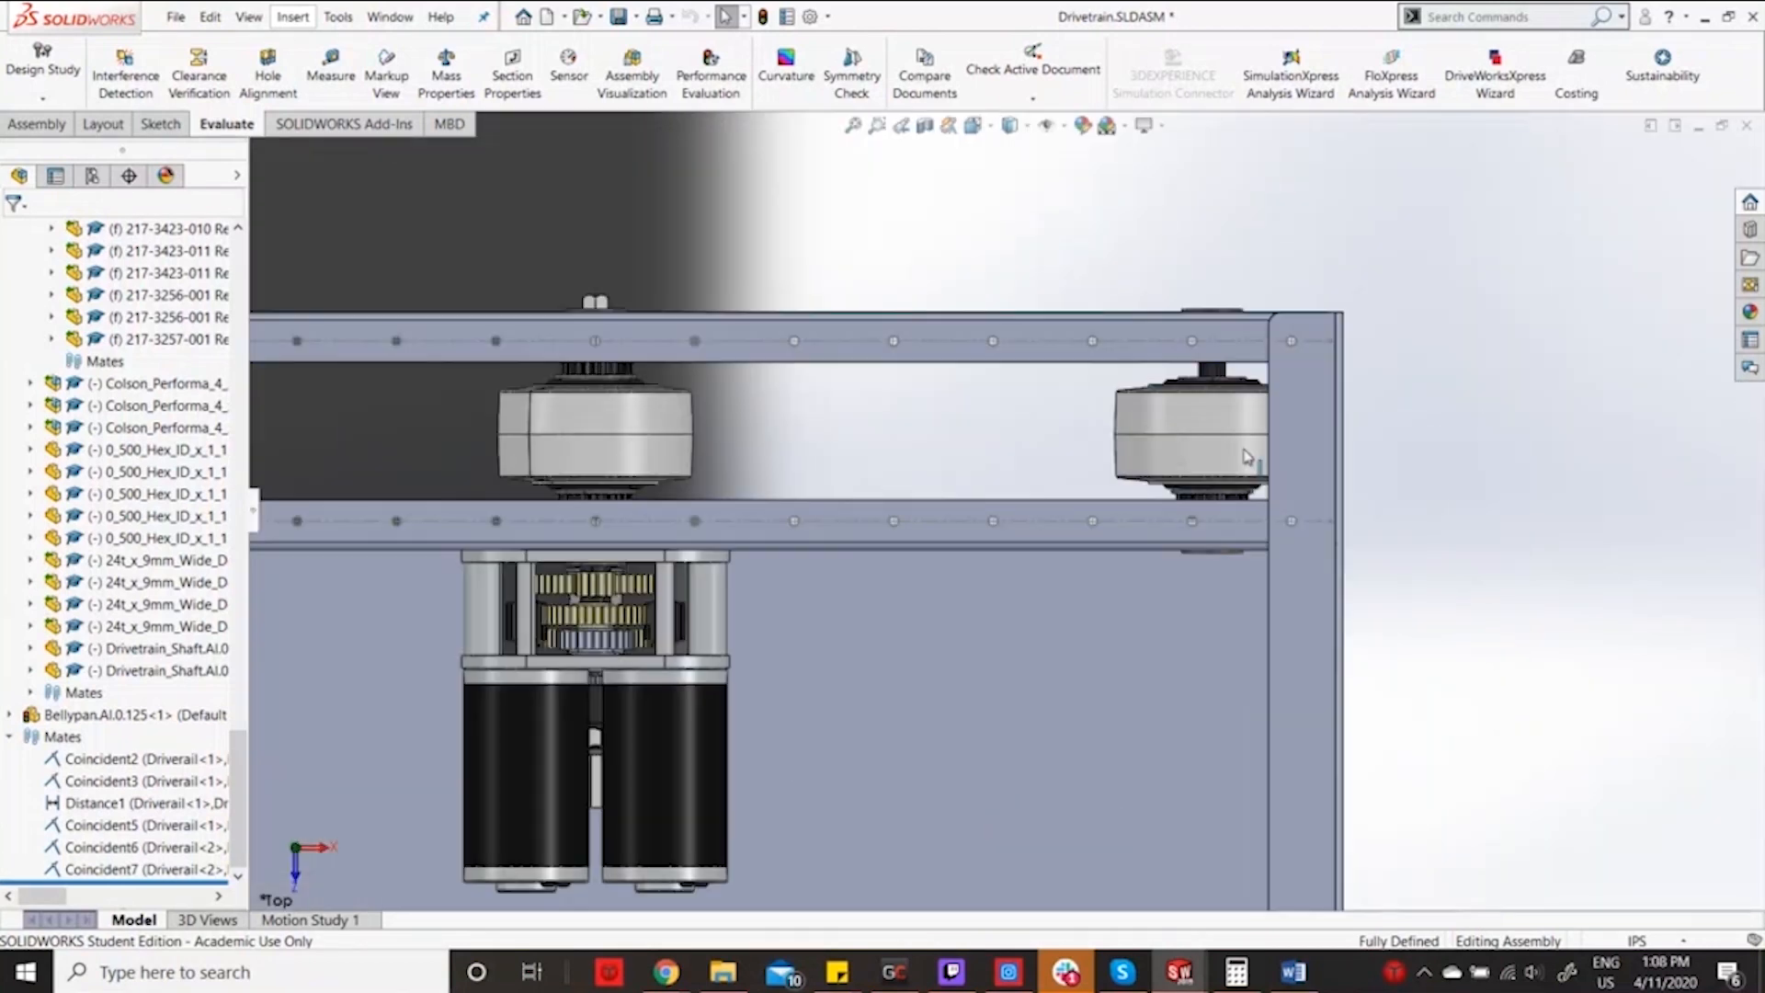
scroll(1248, 458, "down", 3)
scroll(1088, 571, "up", 9)
middle_click_drag(901, 645, 867, 690)
scroll(828, 693, "down", 4)
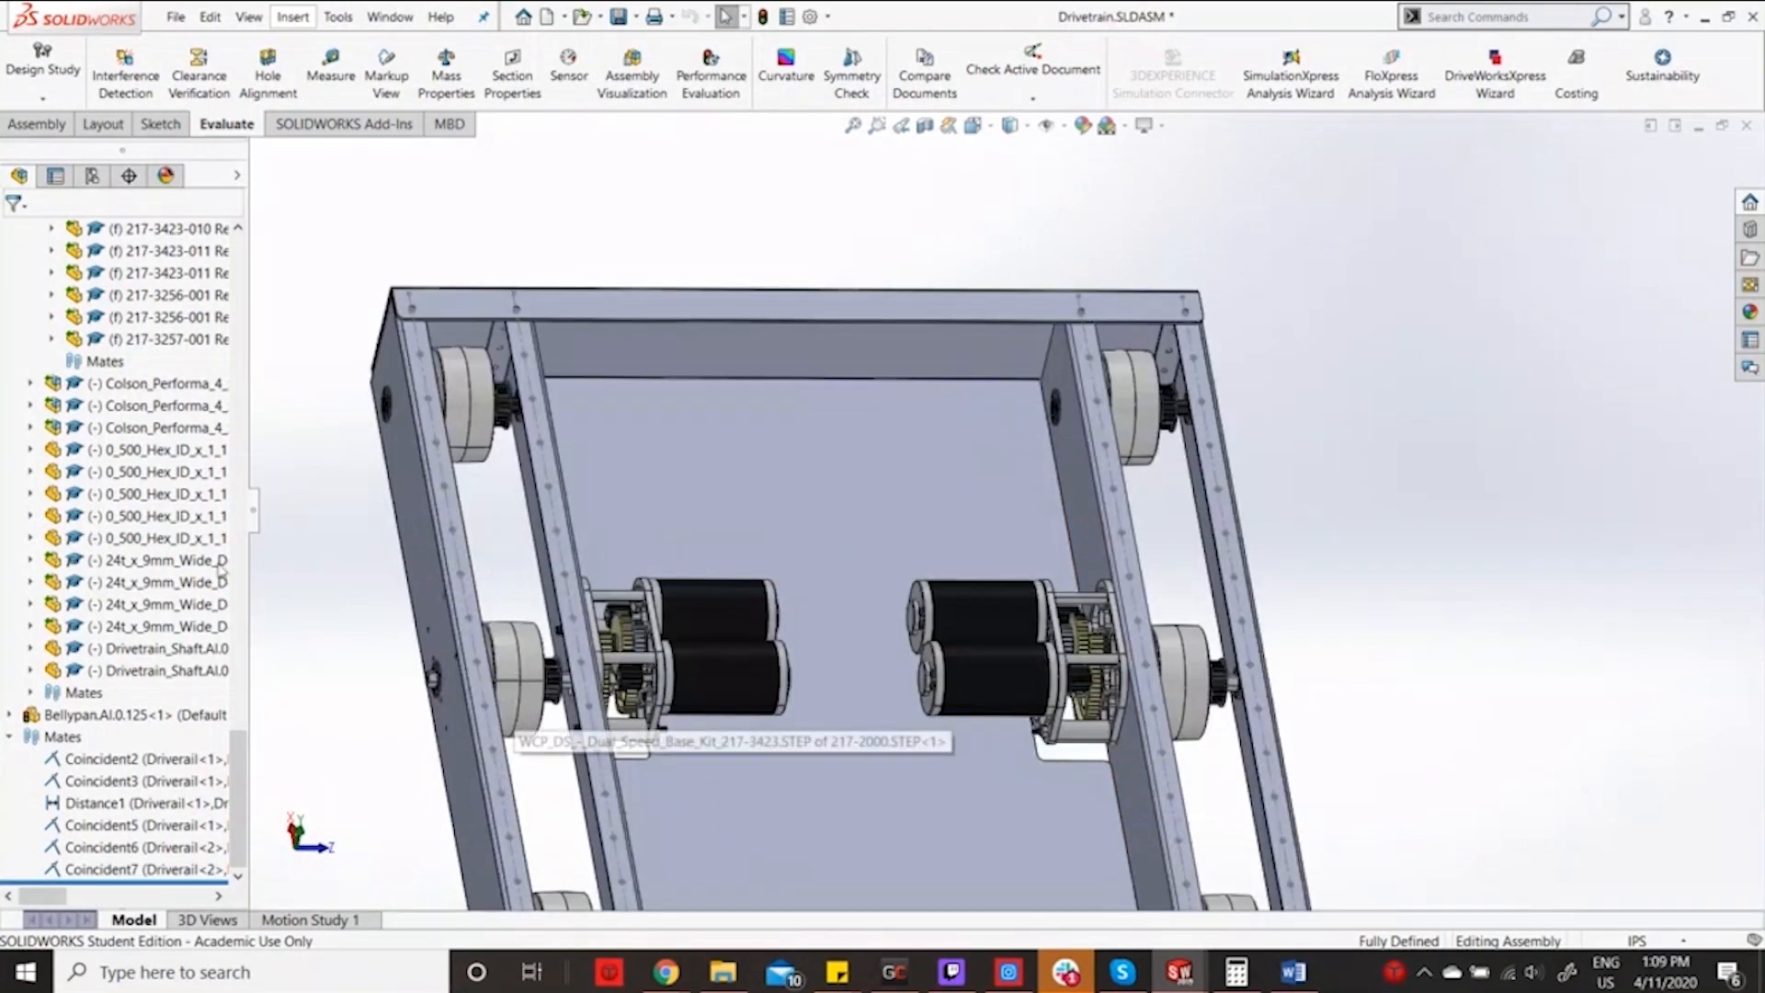
Measure the distance between the base-flange faces of the drive rail and its mirrored rail.
left_click(331, 69)
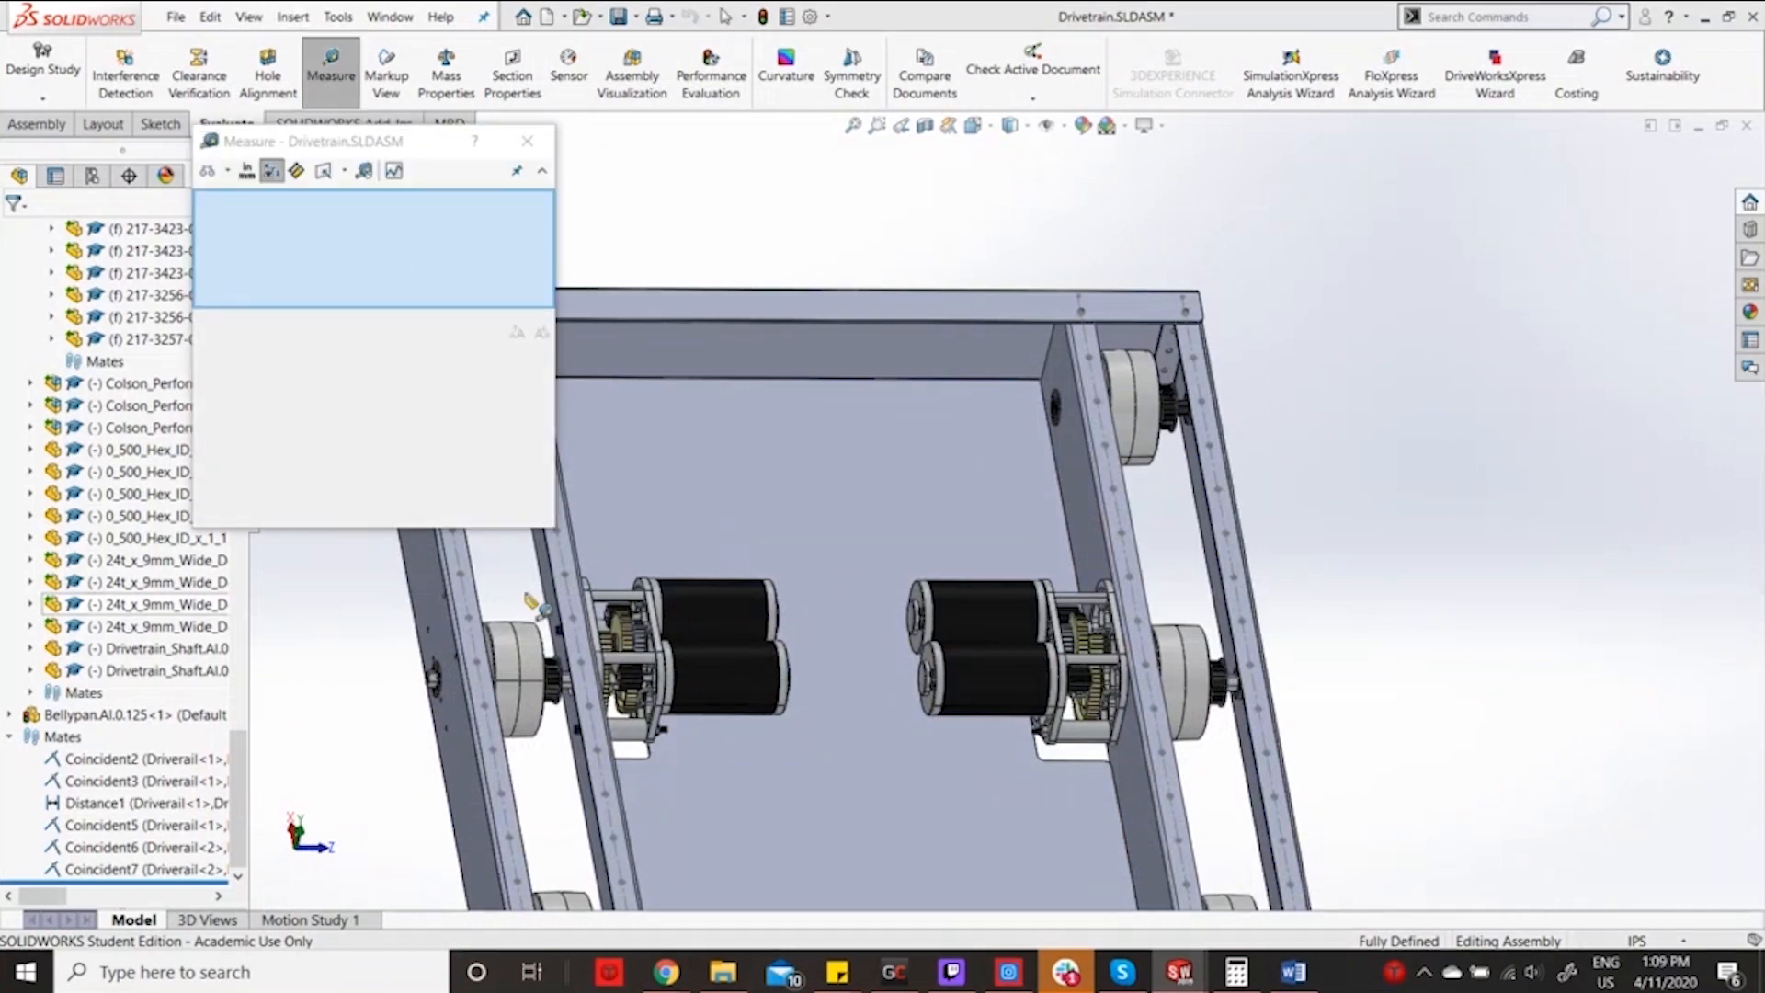
scroll(568, 666, "up", 4)
scroll(830, 519, "down", 8)
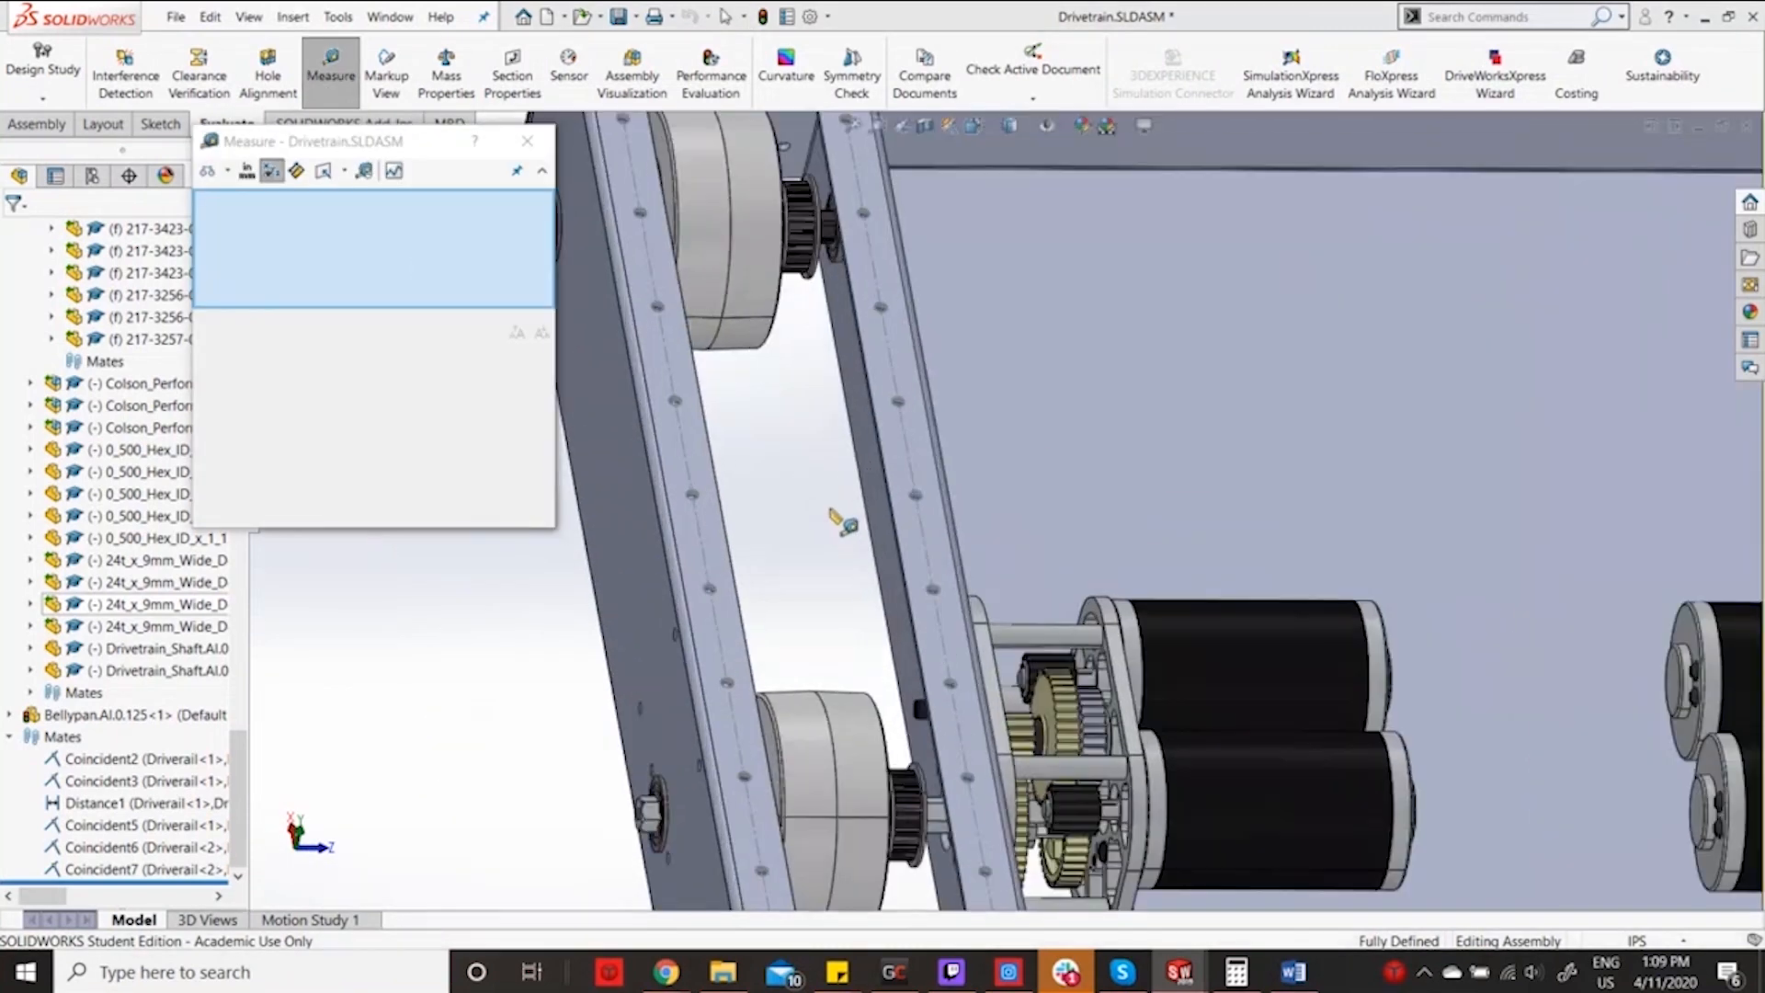
middle_click_drag(835, 512, 876, 488)
left_click(966, 447)
middle_click_drag(971, 455, 815, 497)
left_click(814, 497)
scroll(855, 493, "down", 6)
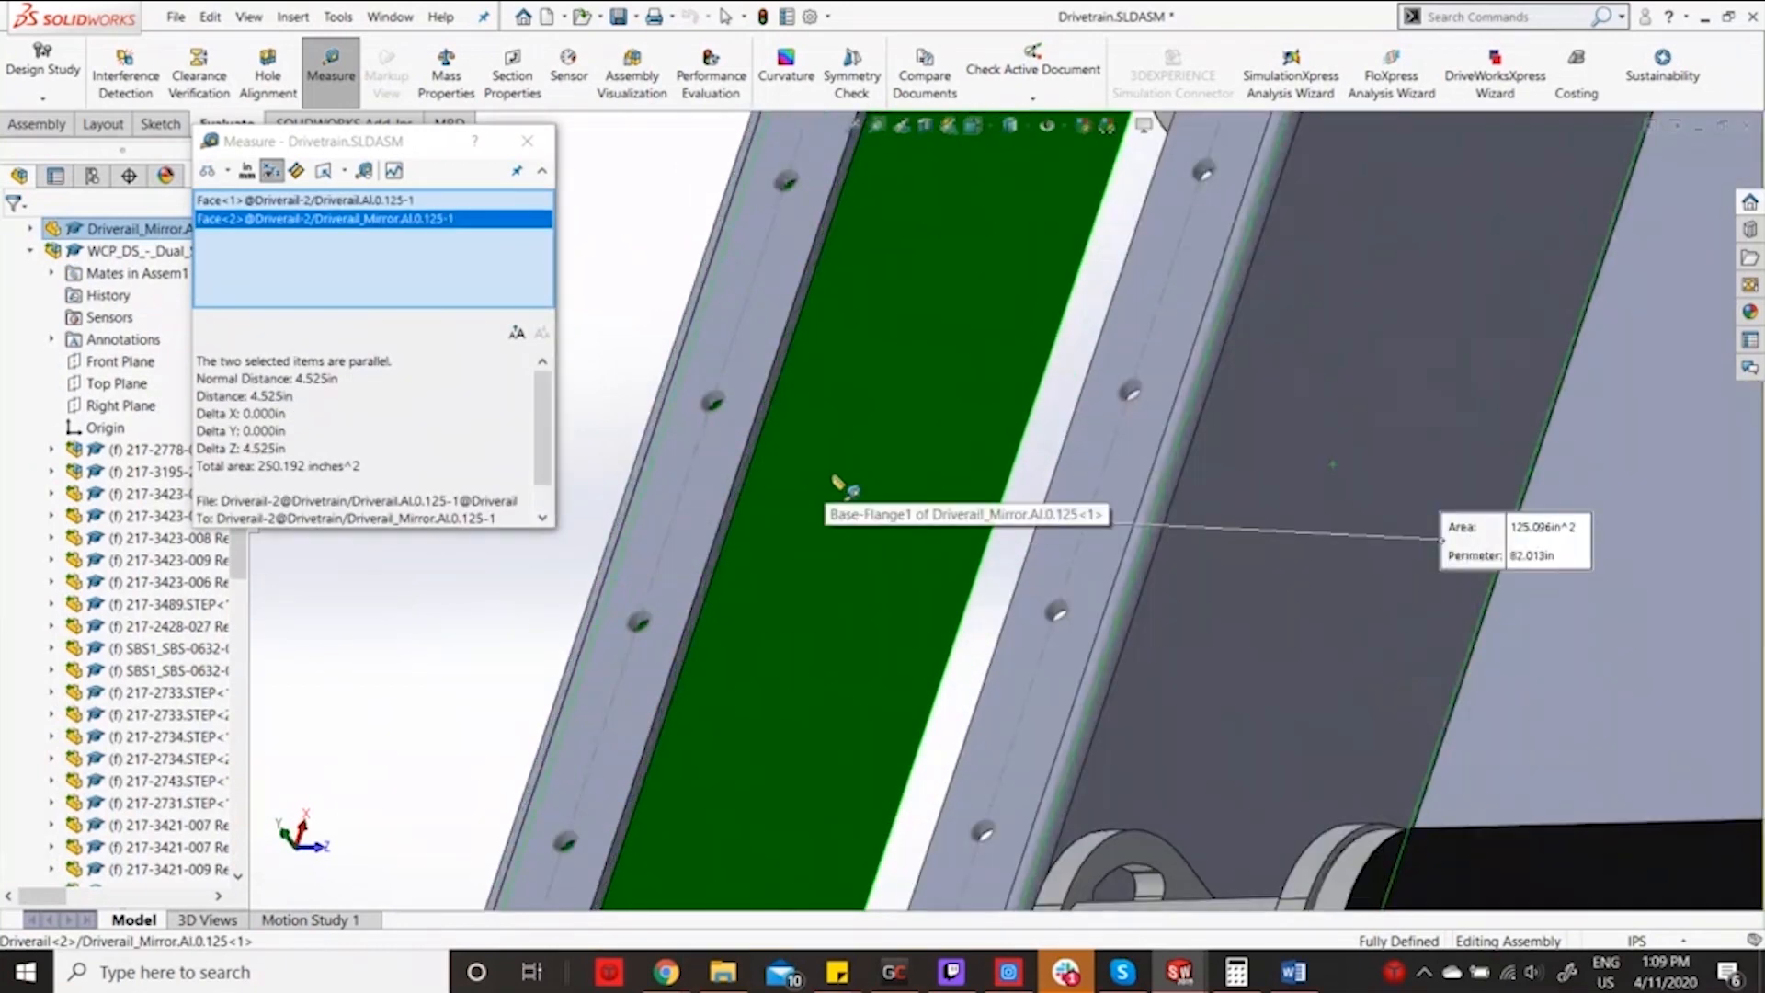
scroll(965, 393, "up", 4)
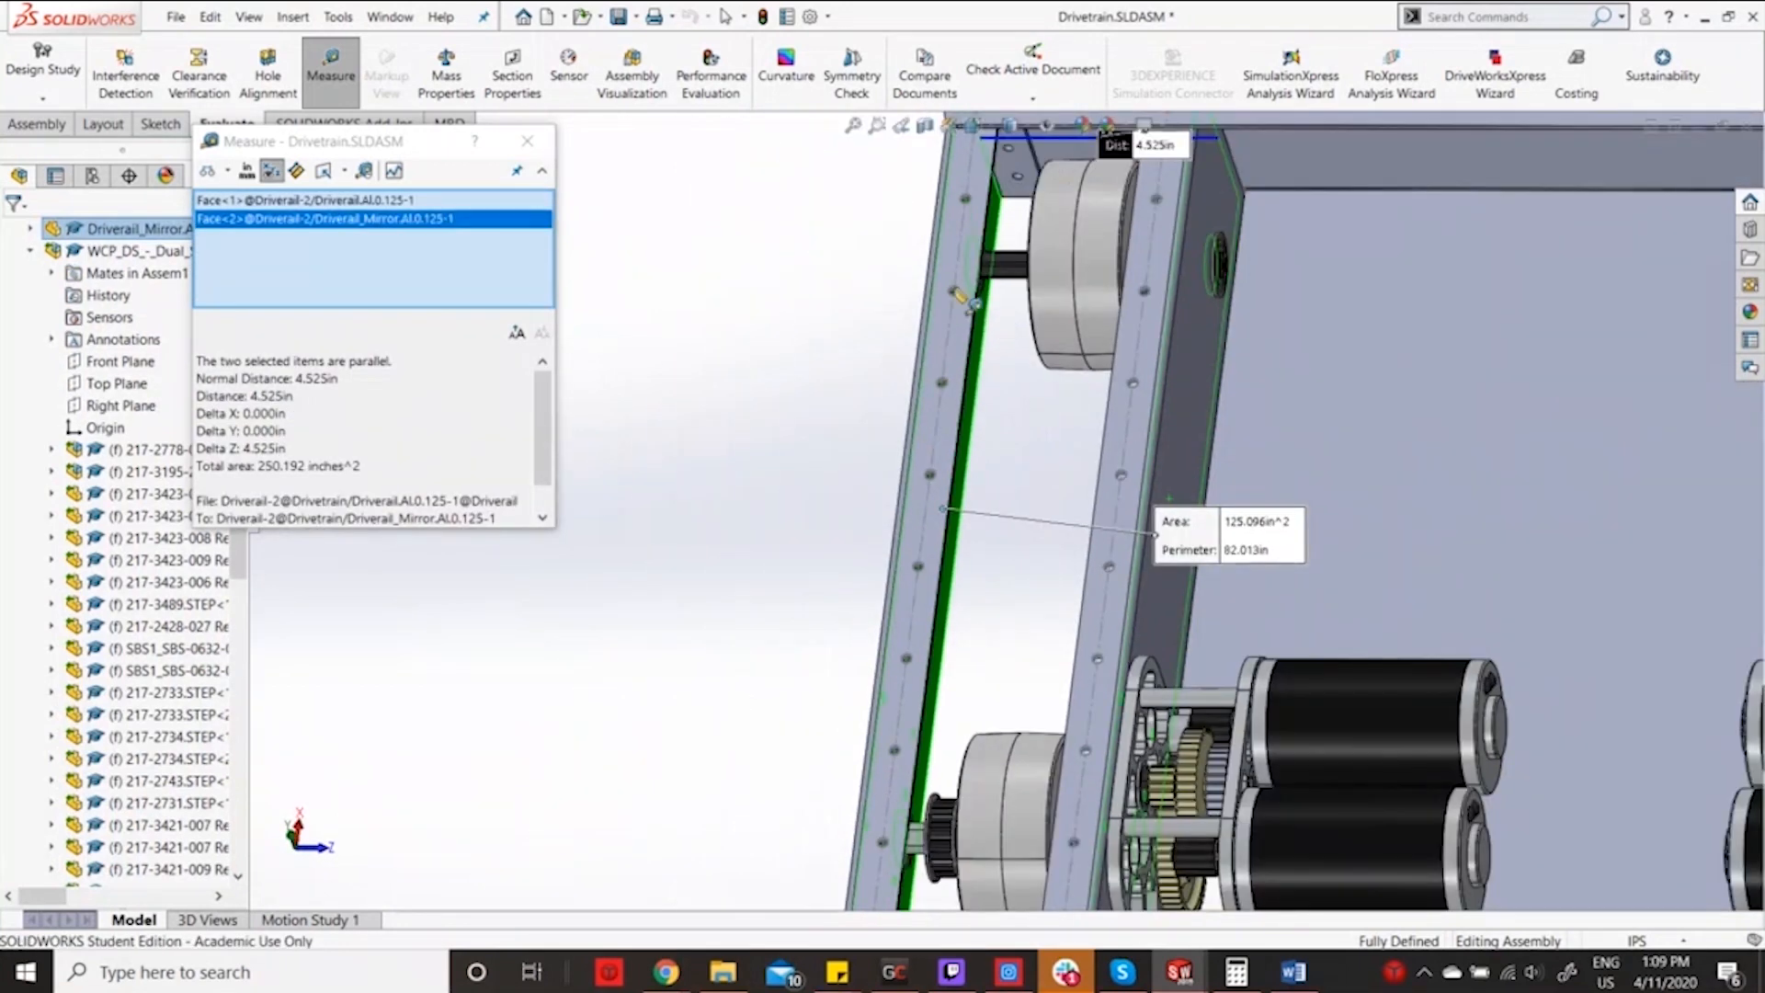
left_click(528, 141)
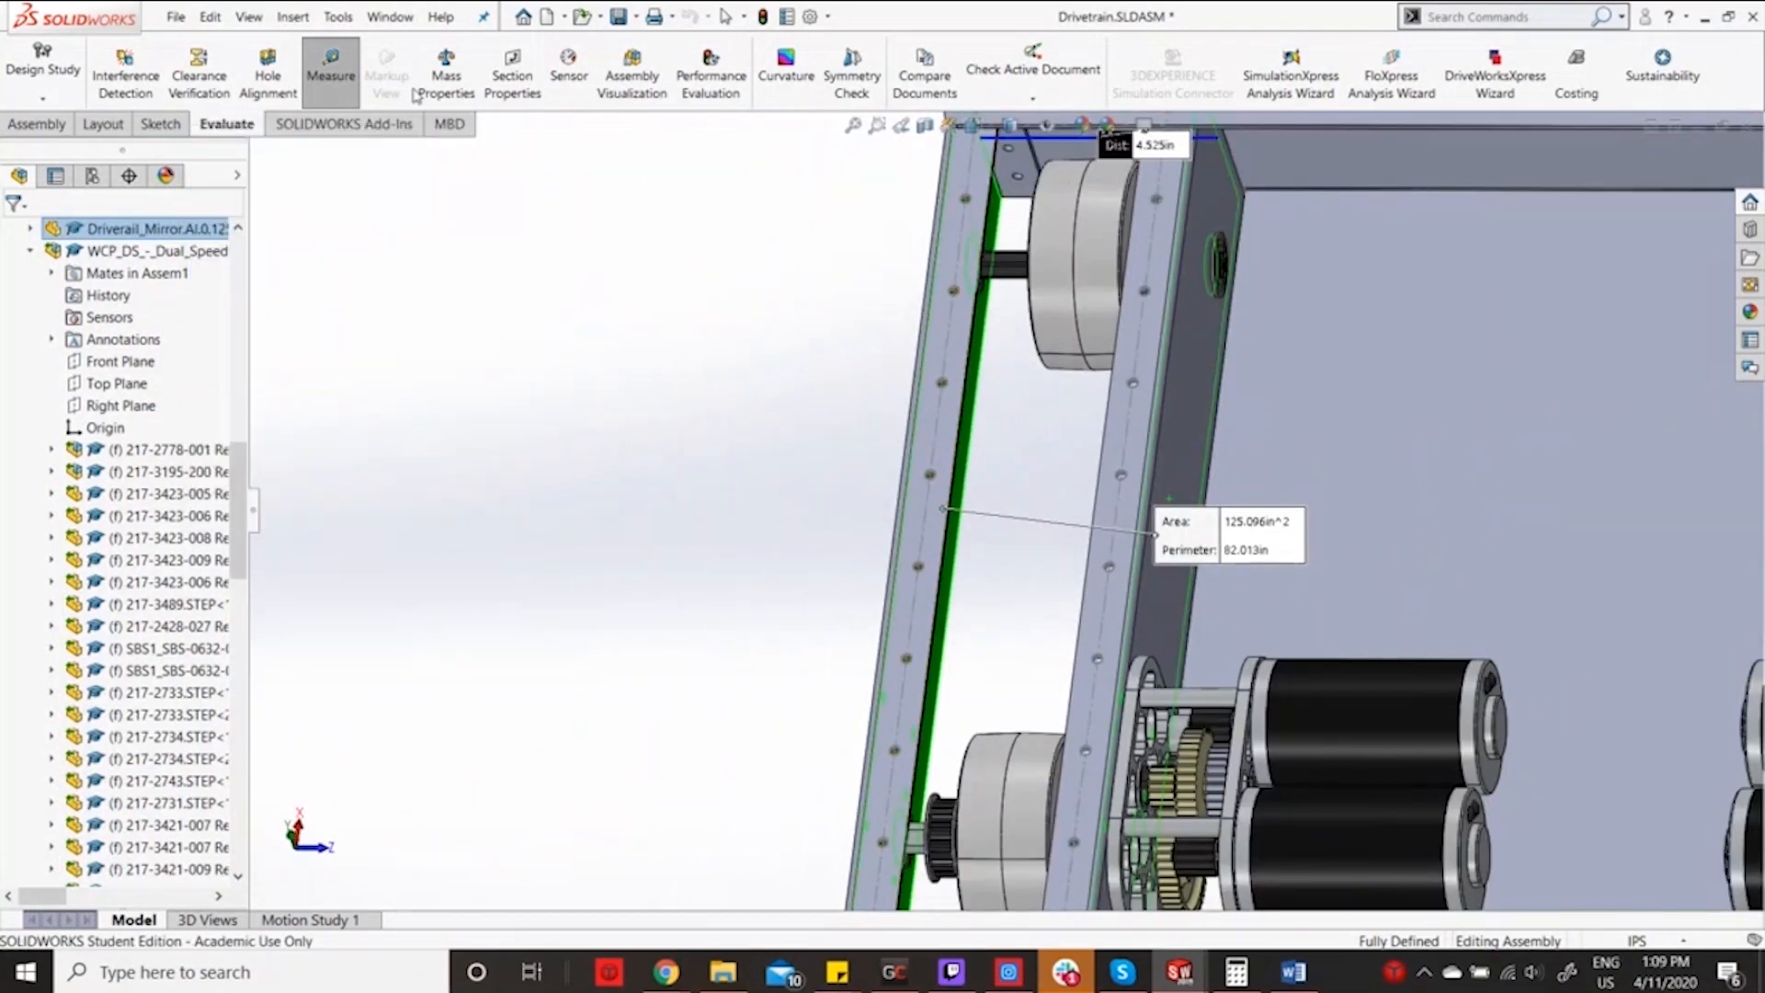
Create a new part document and start a sketch on the Top Plane.
left_click(172, 16)
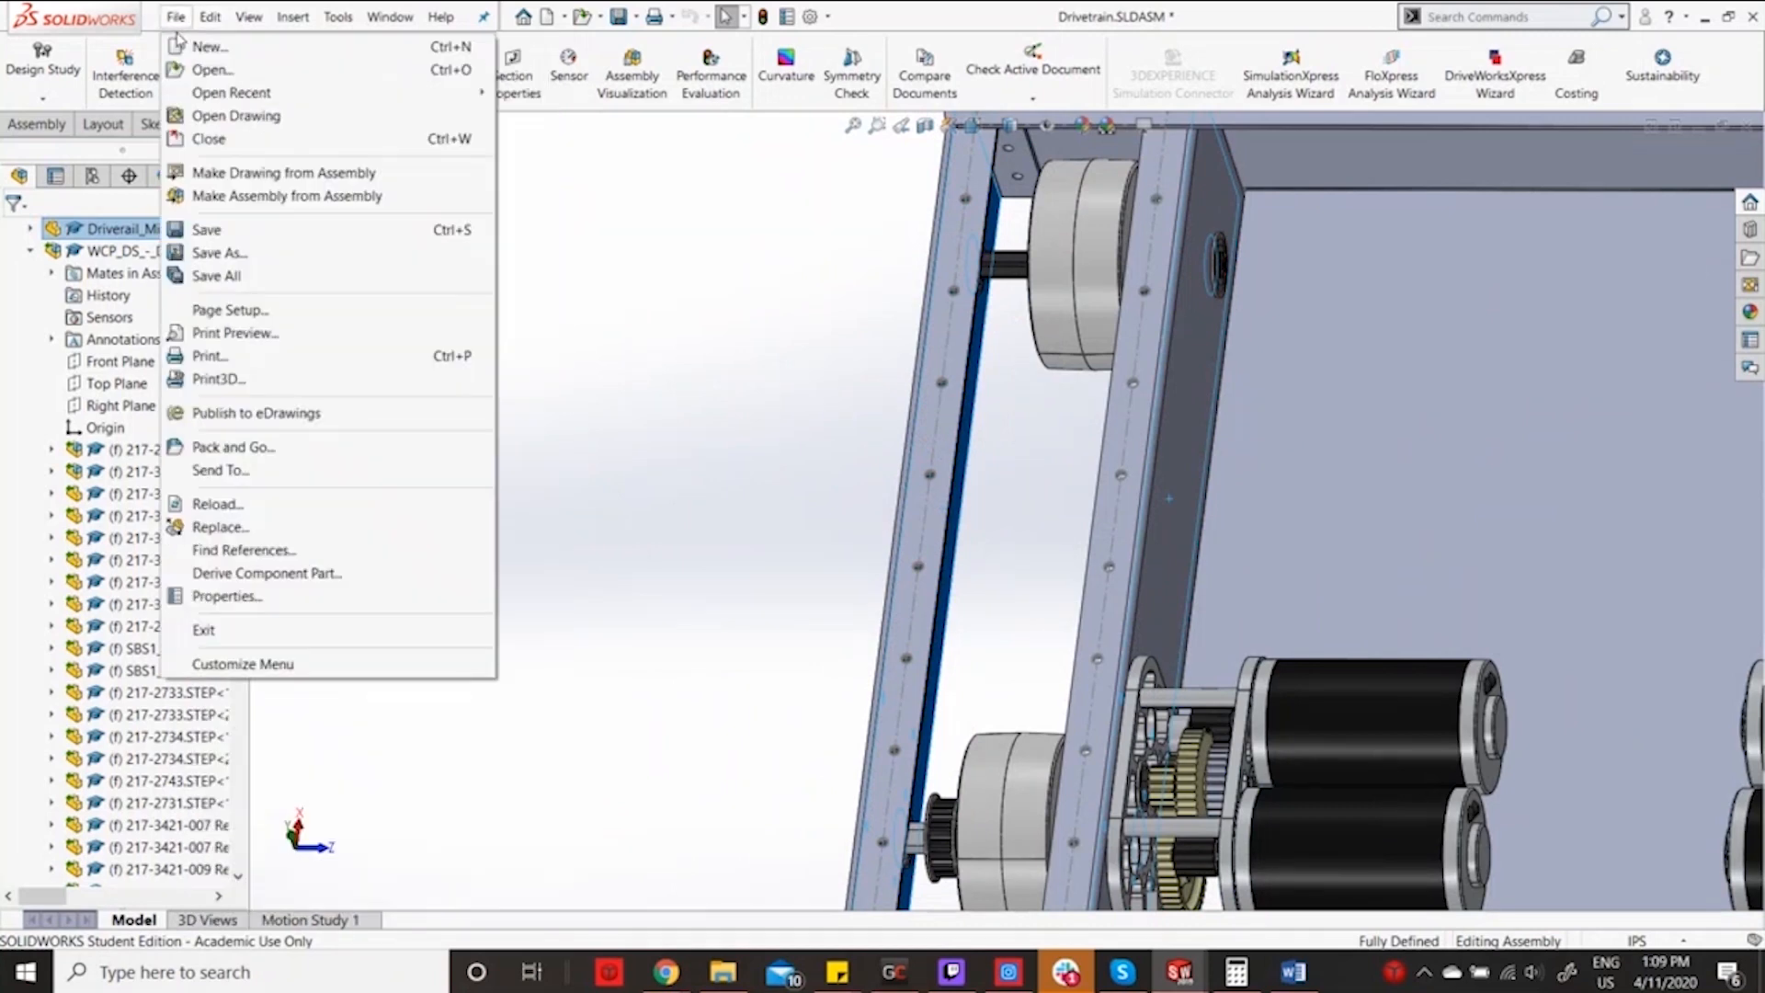
left_click(210, 46)
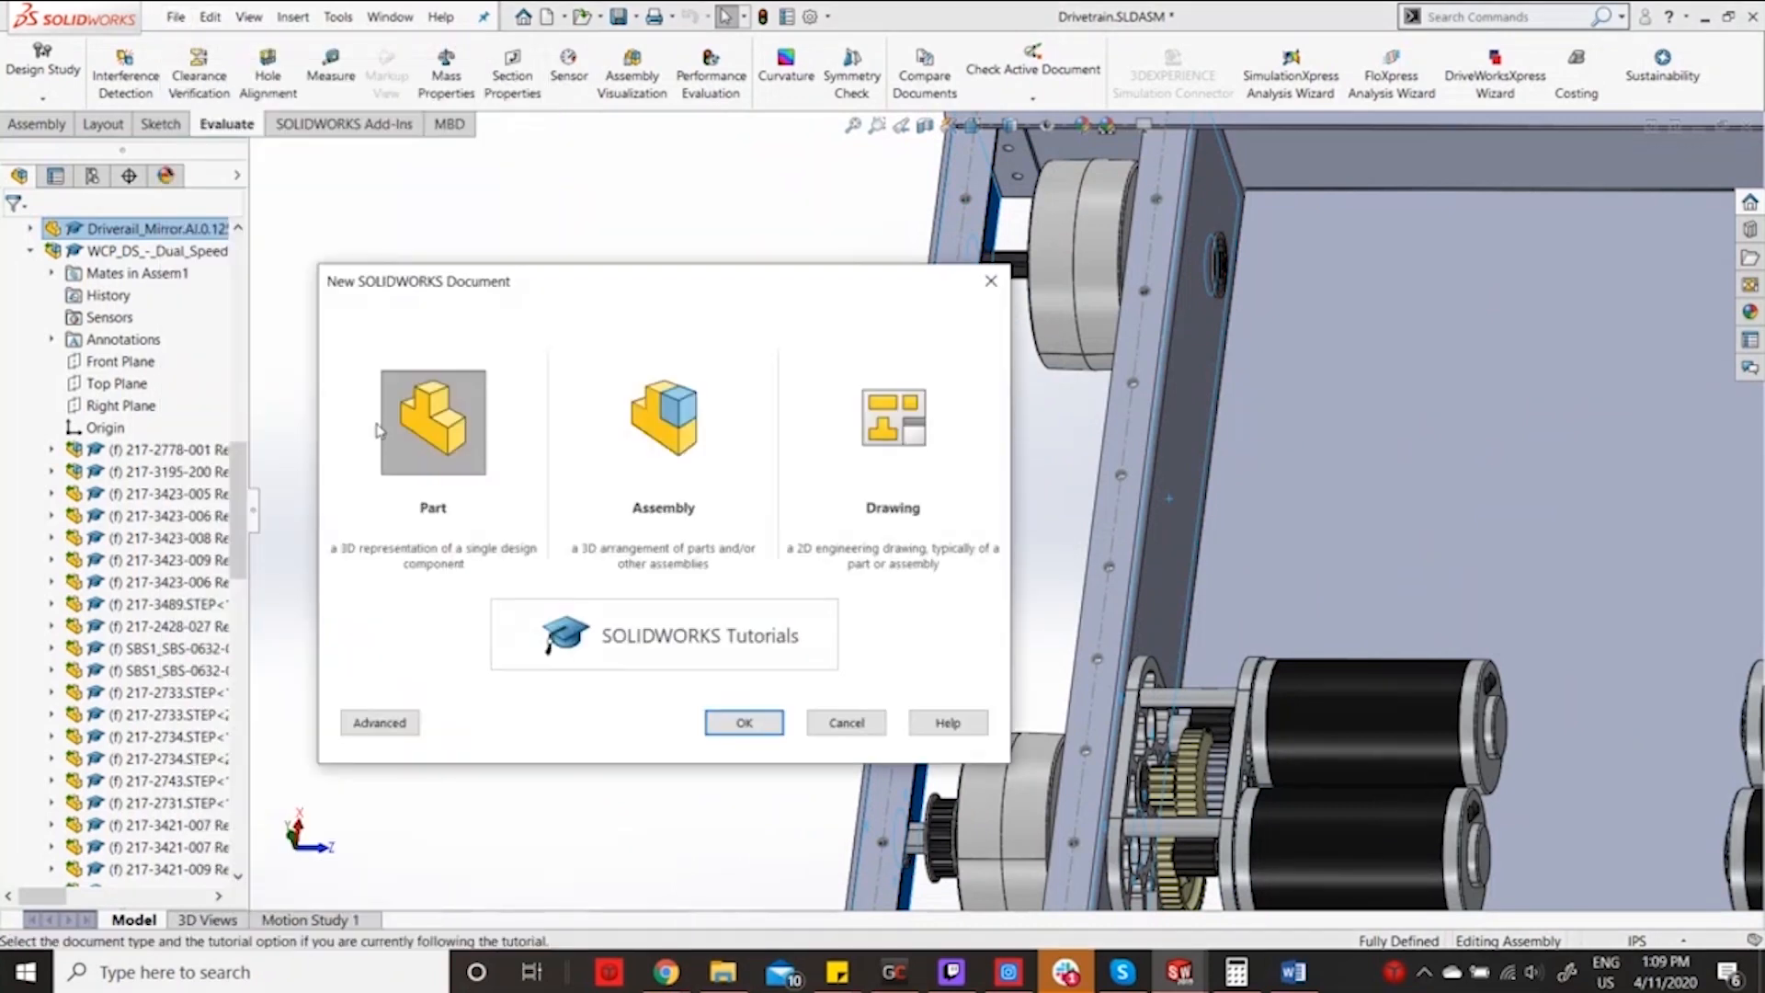
double_click(424, 405)
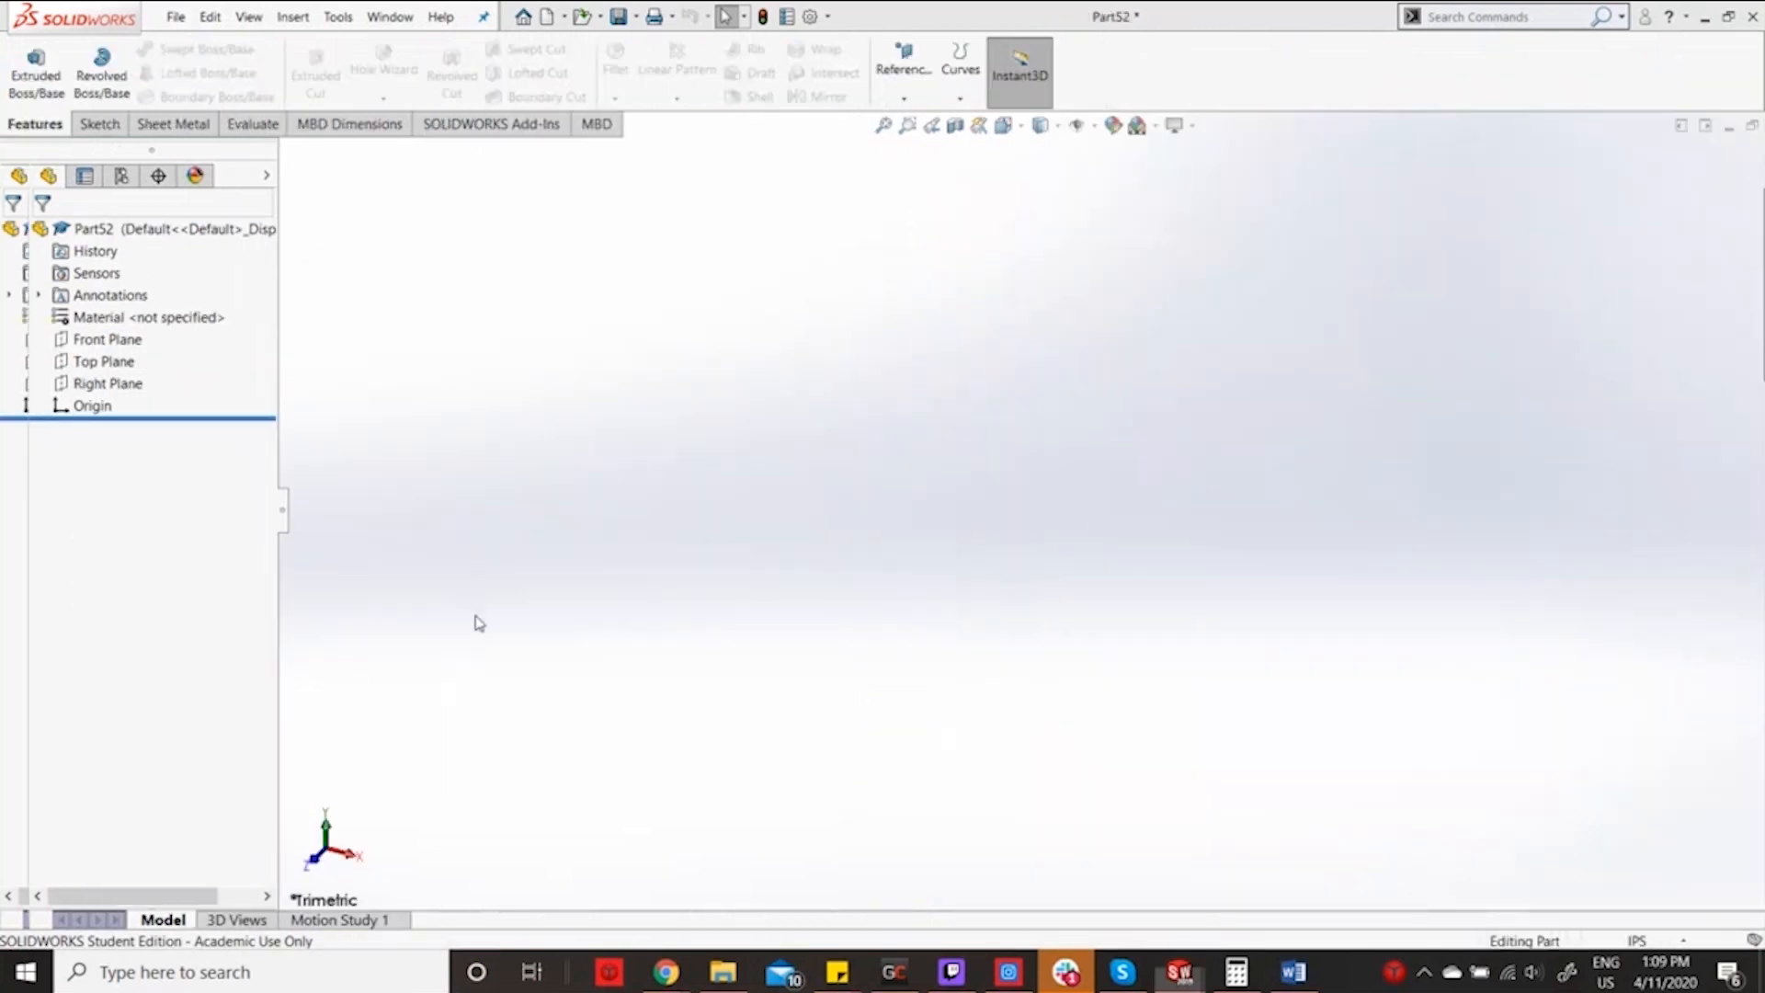
left_click(97, 124)
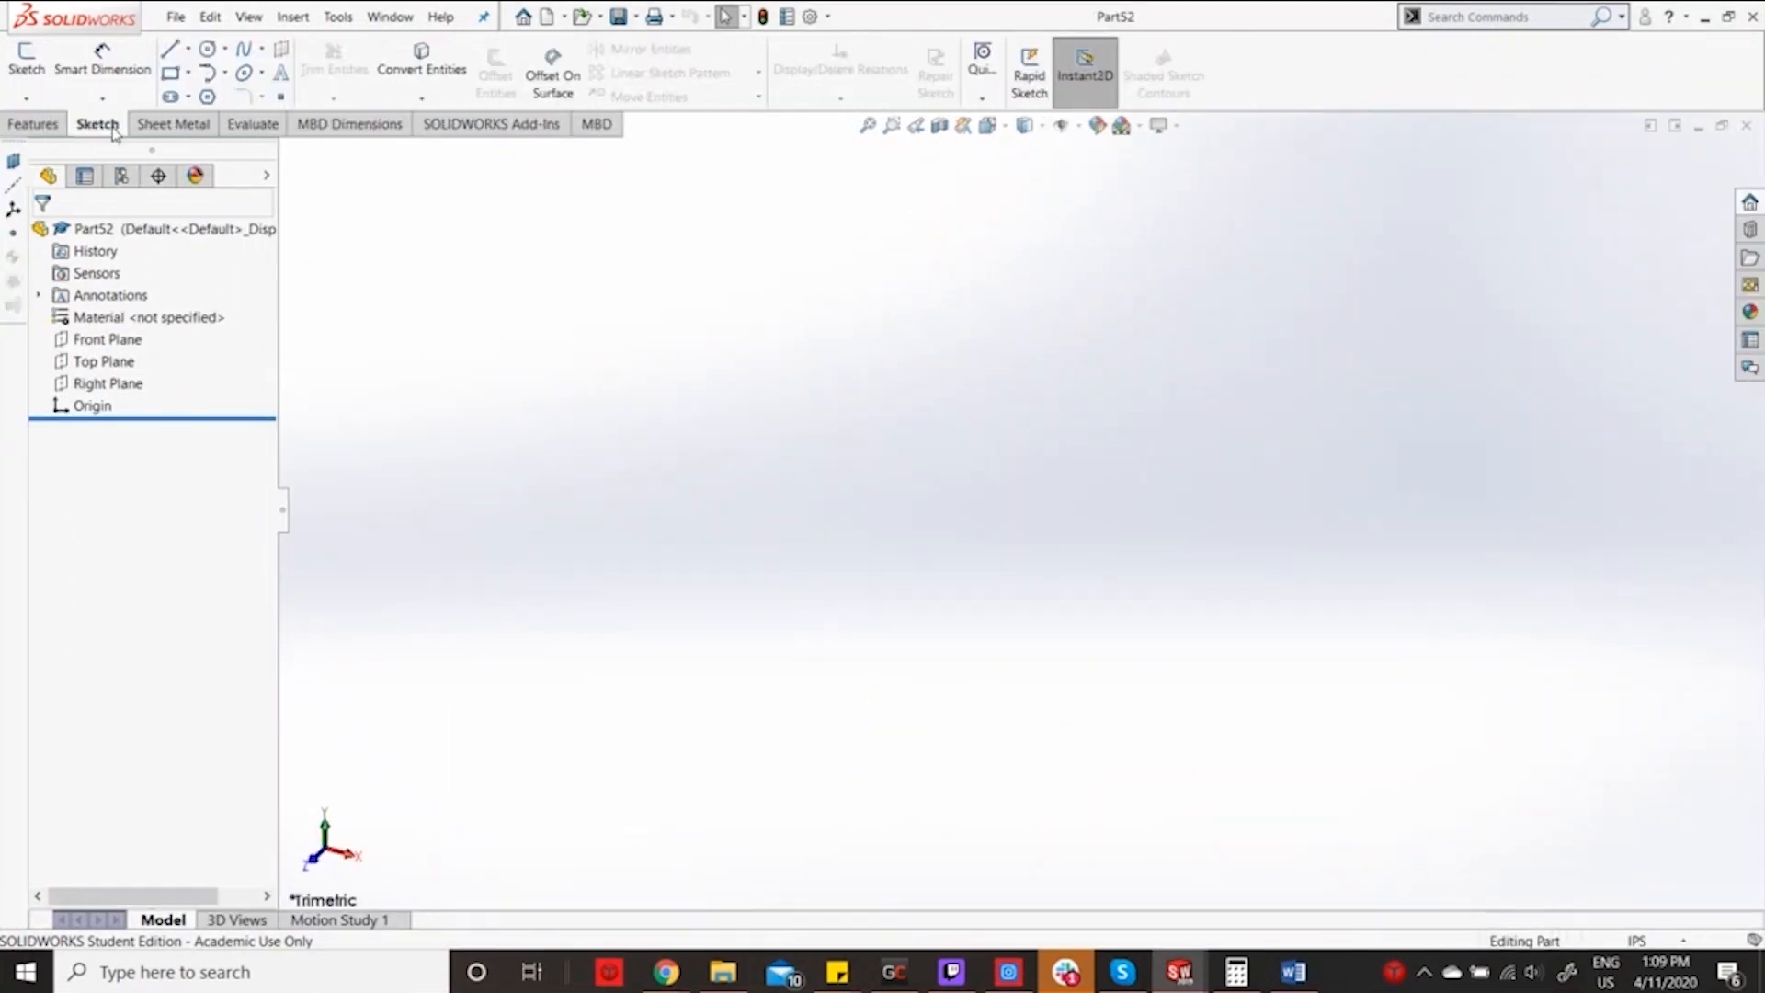
left_click(26, 63)
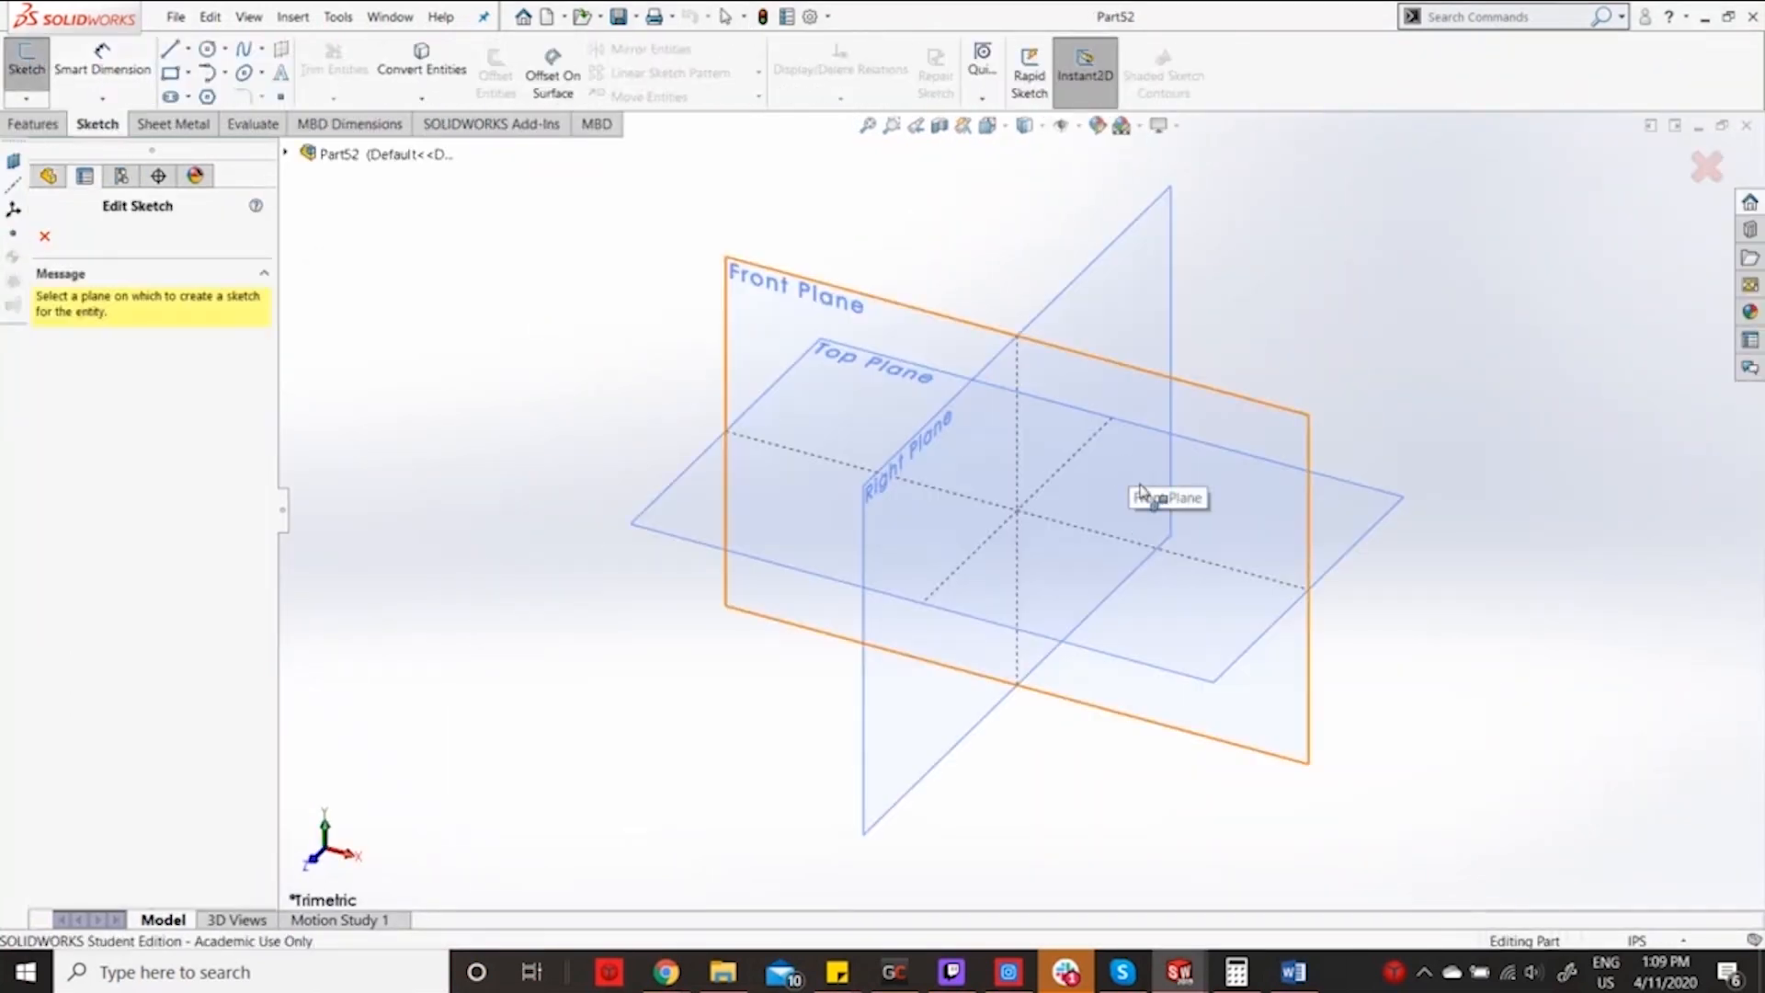
left_click(1121, 609)
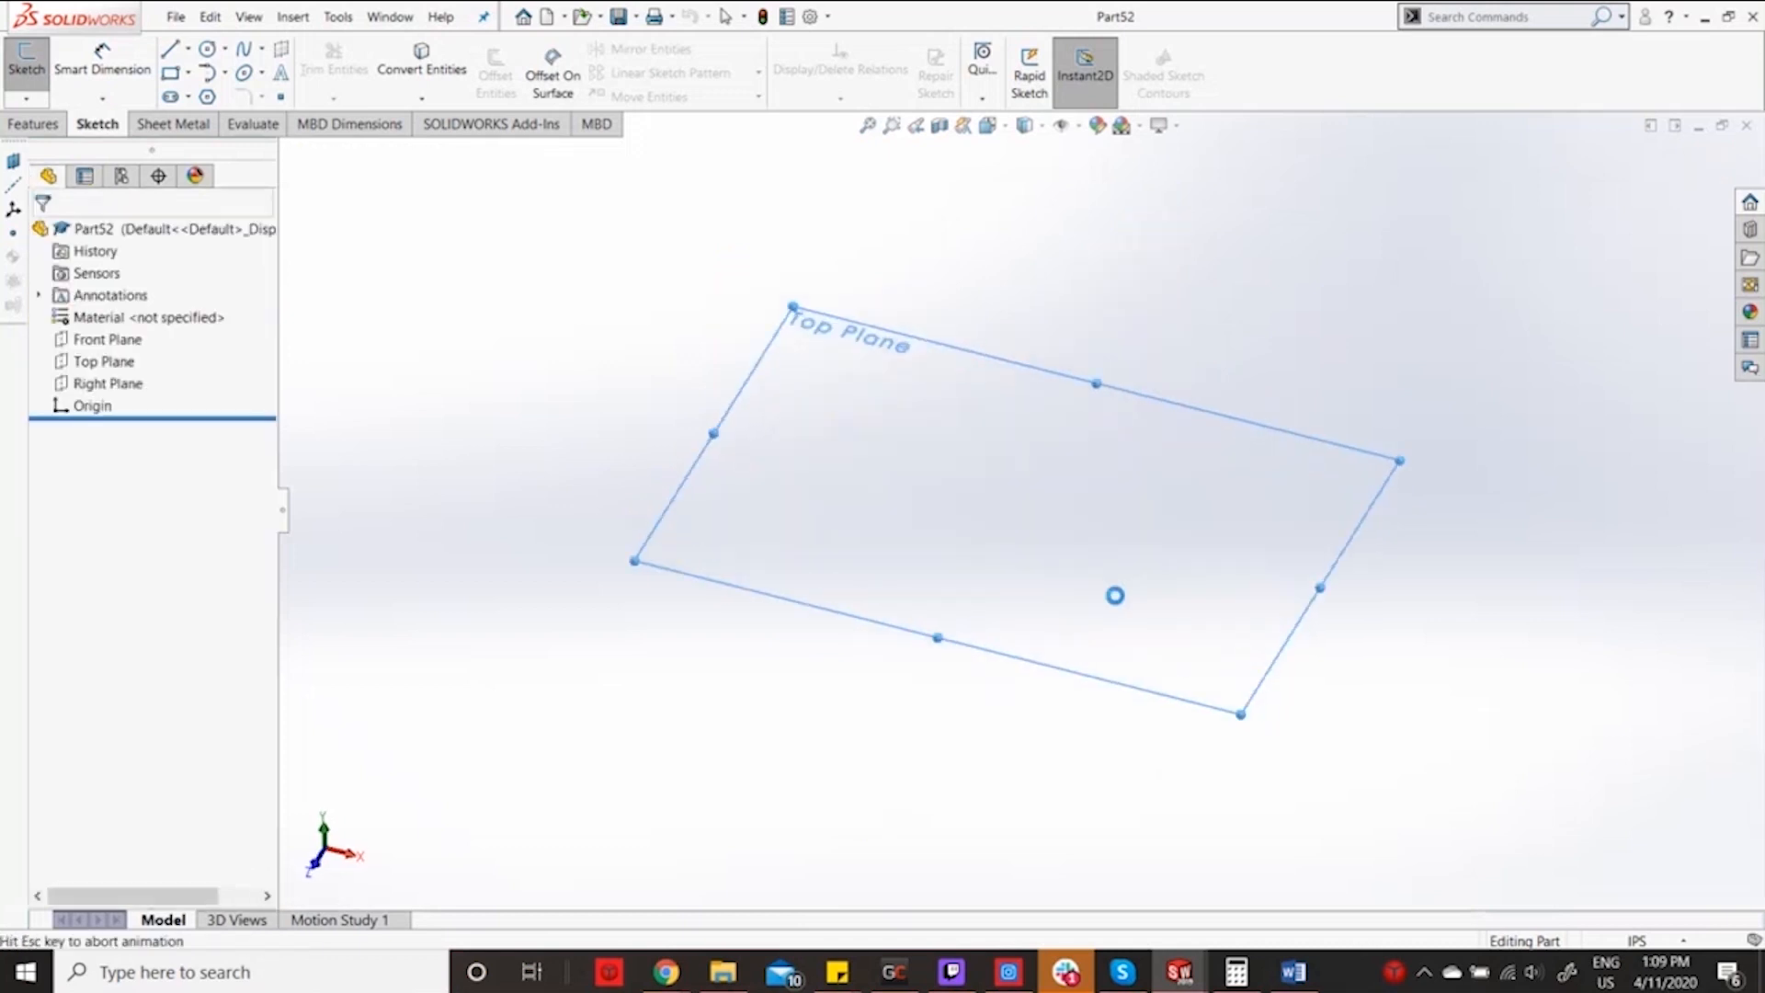
Sketch a center rectangle about 8.22 by 3.73 in, centered on the origin.
left_click(187, 78)
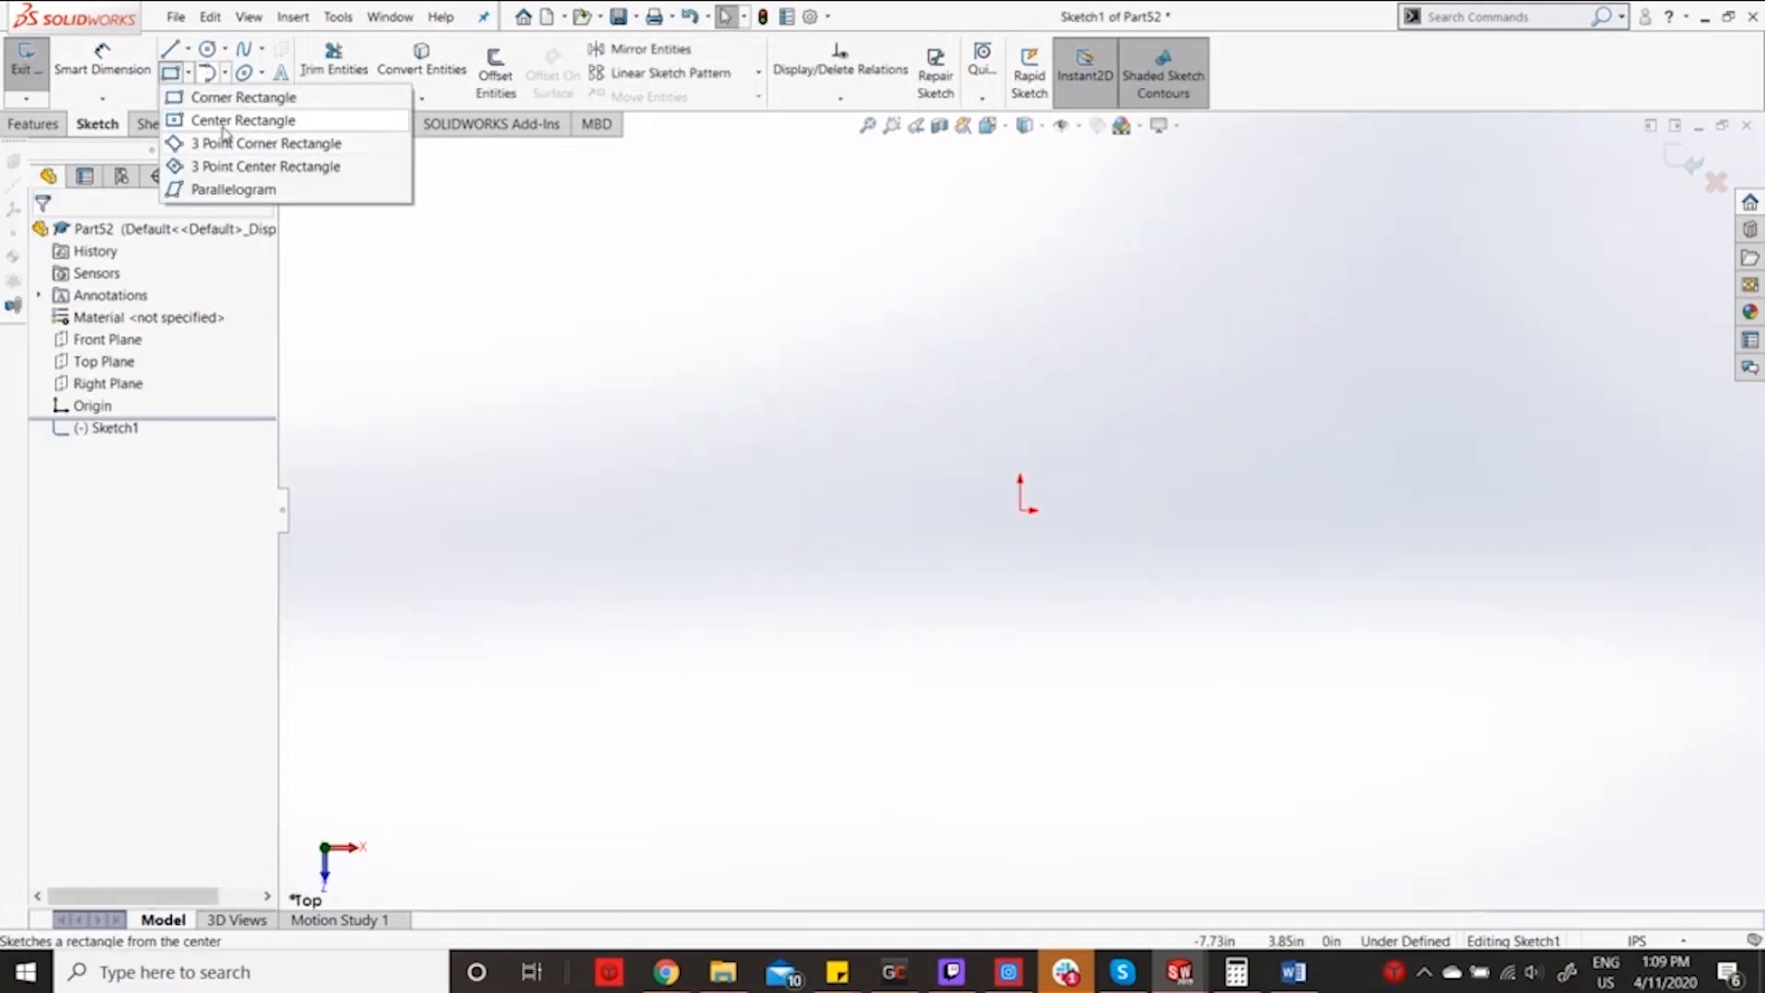
left_click(224, 125)
left_click(1020, 511)
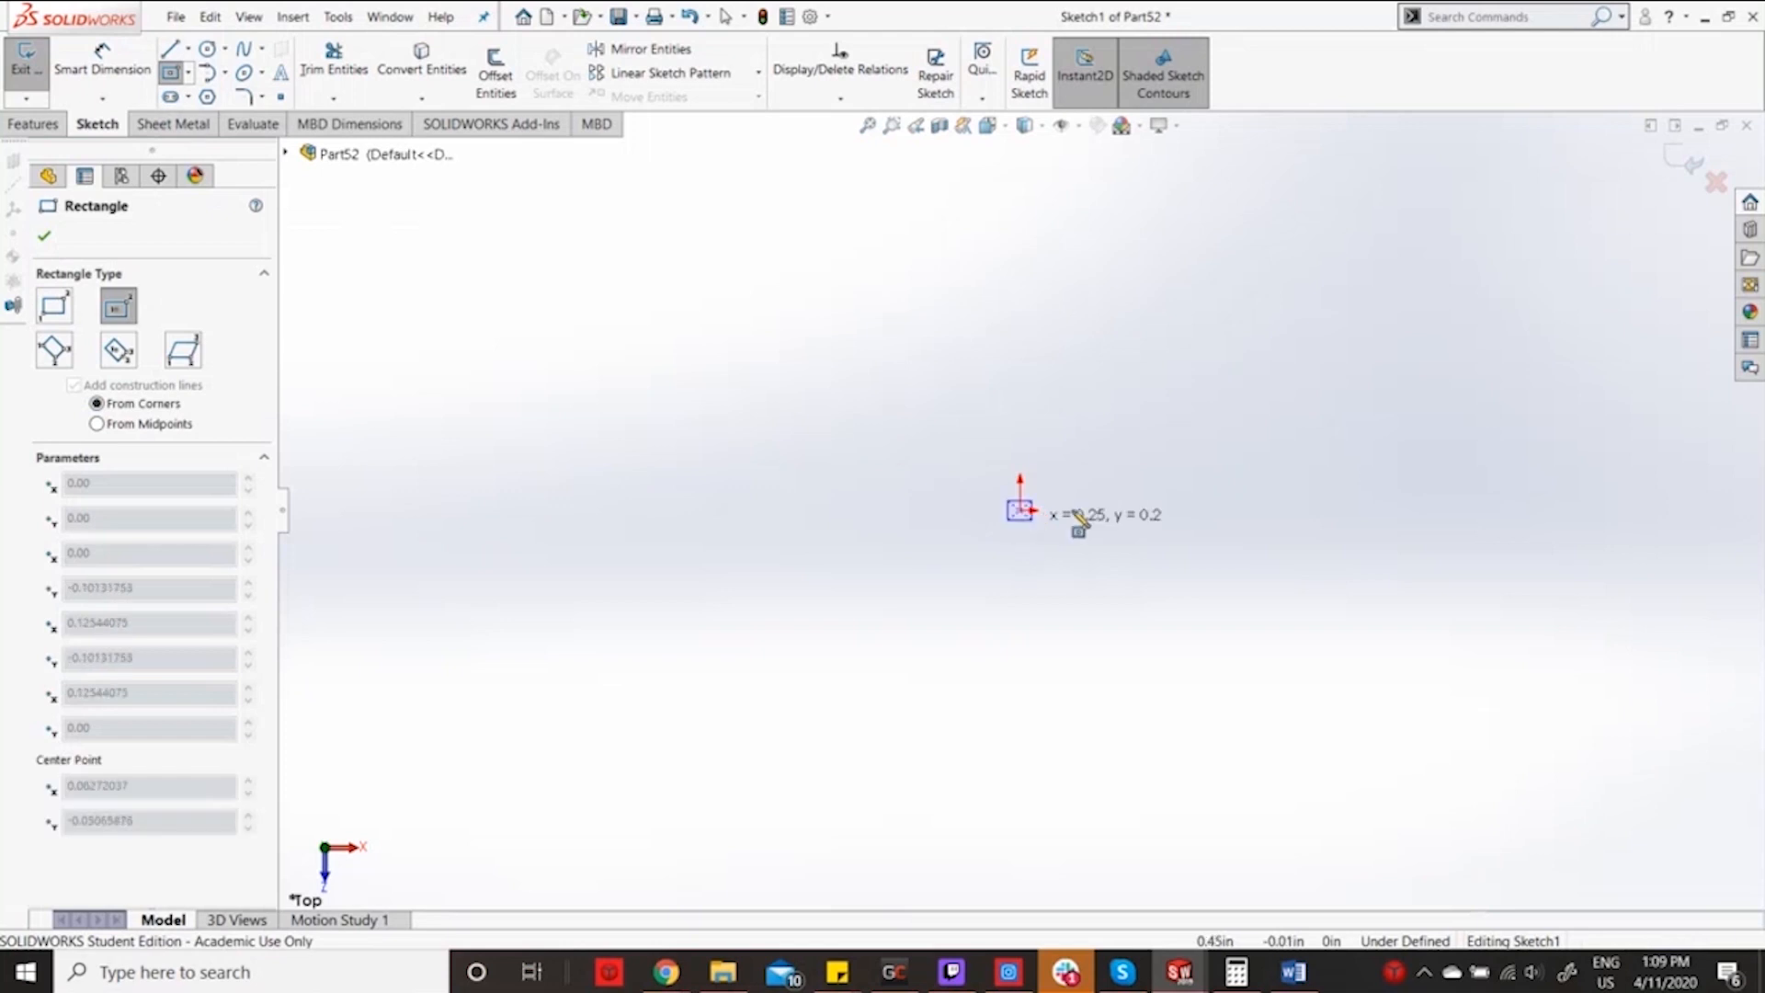
left_click(1412, 333)
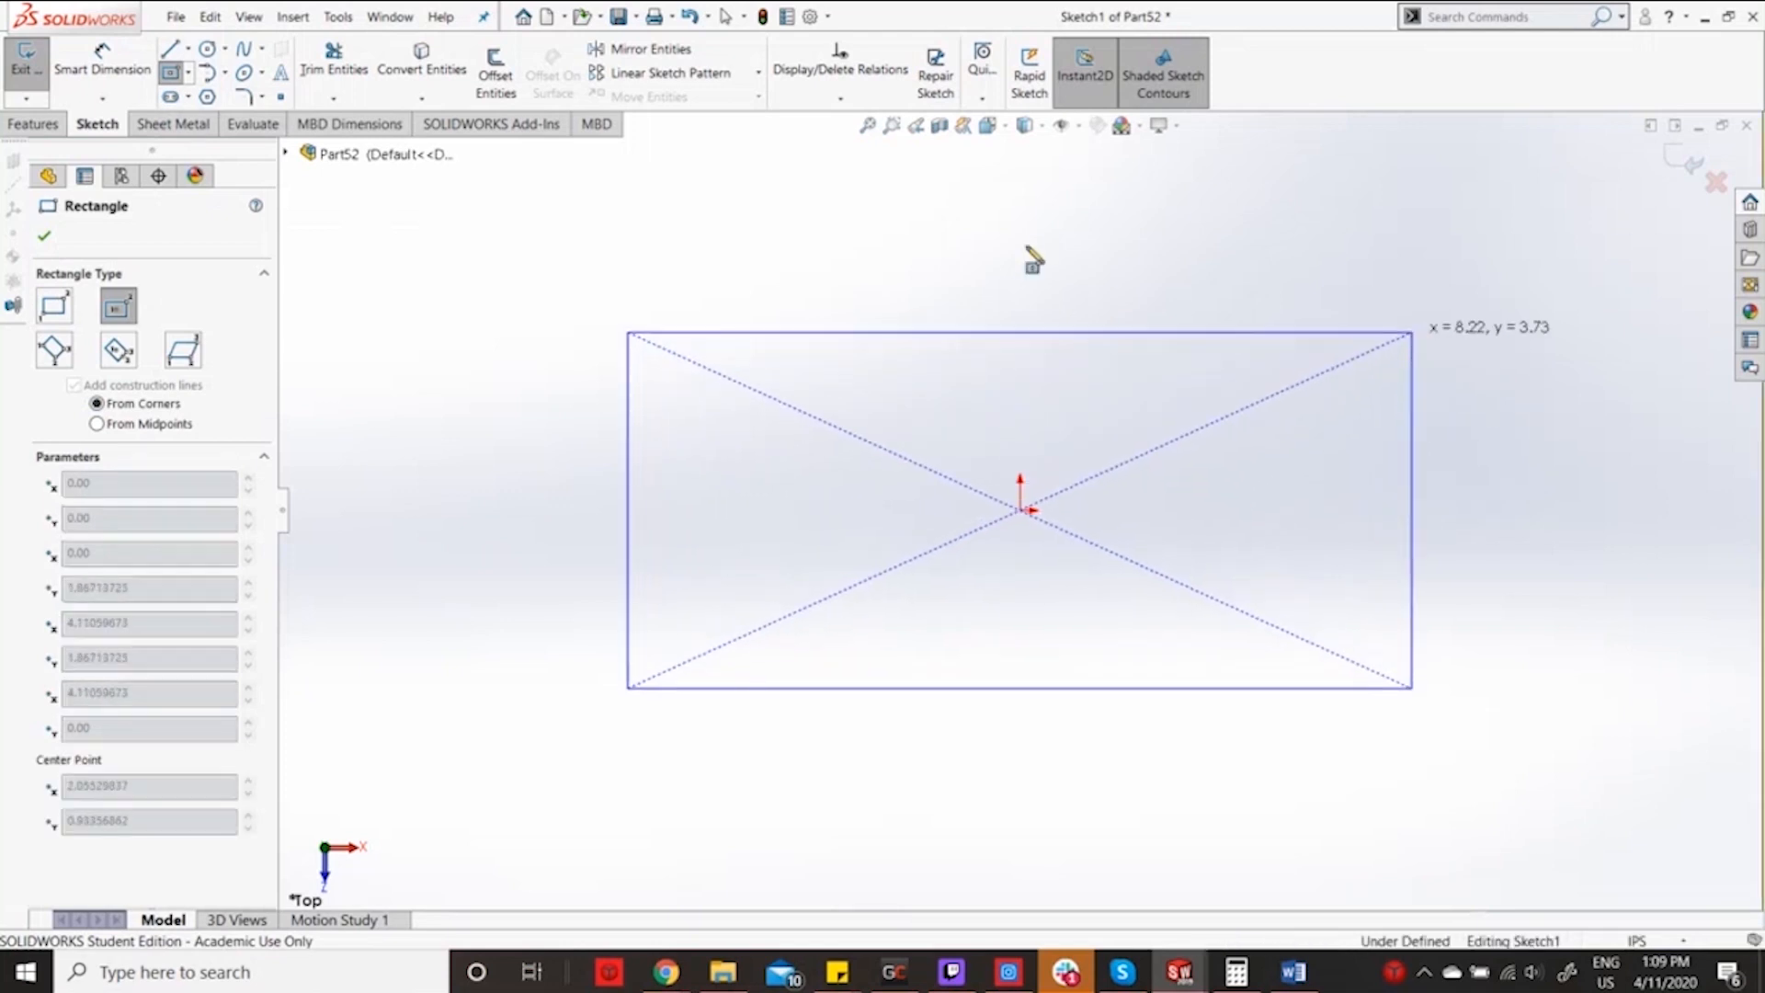
Dimension the rectangle's horizontal edge to 4.525 in.
left_click(137, 57)
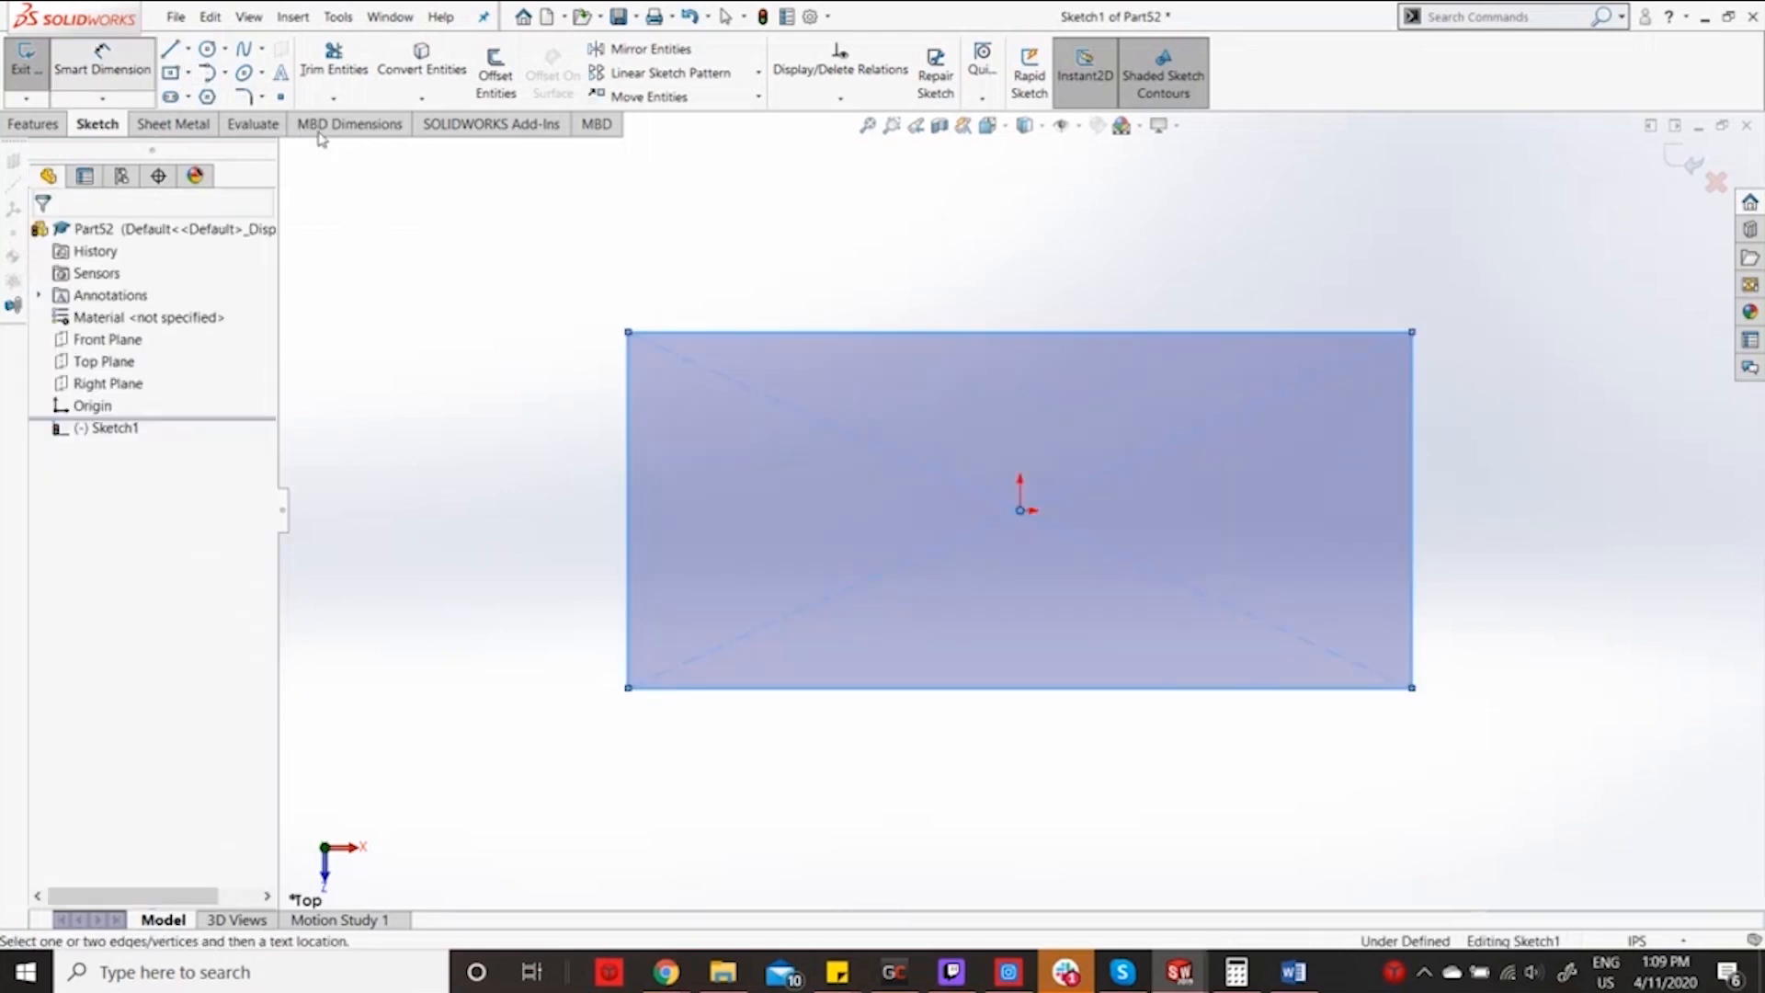
left_click(927, 333)
left_click(963, 241)
type("4")
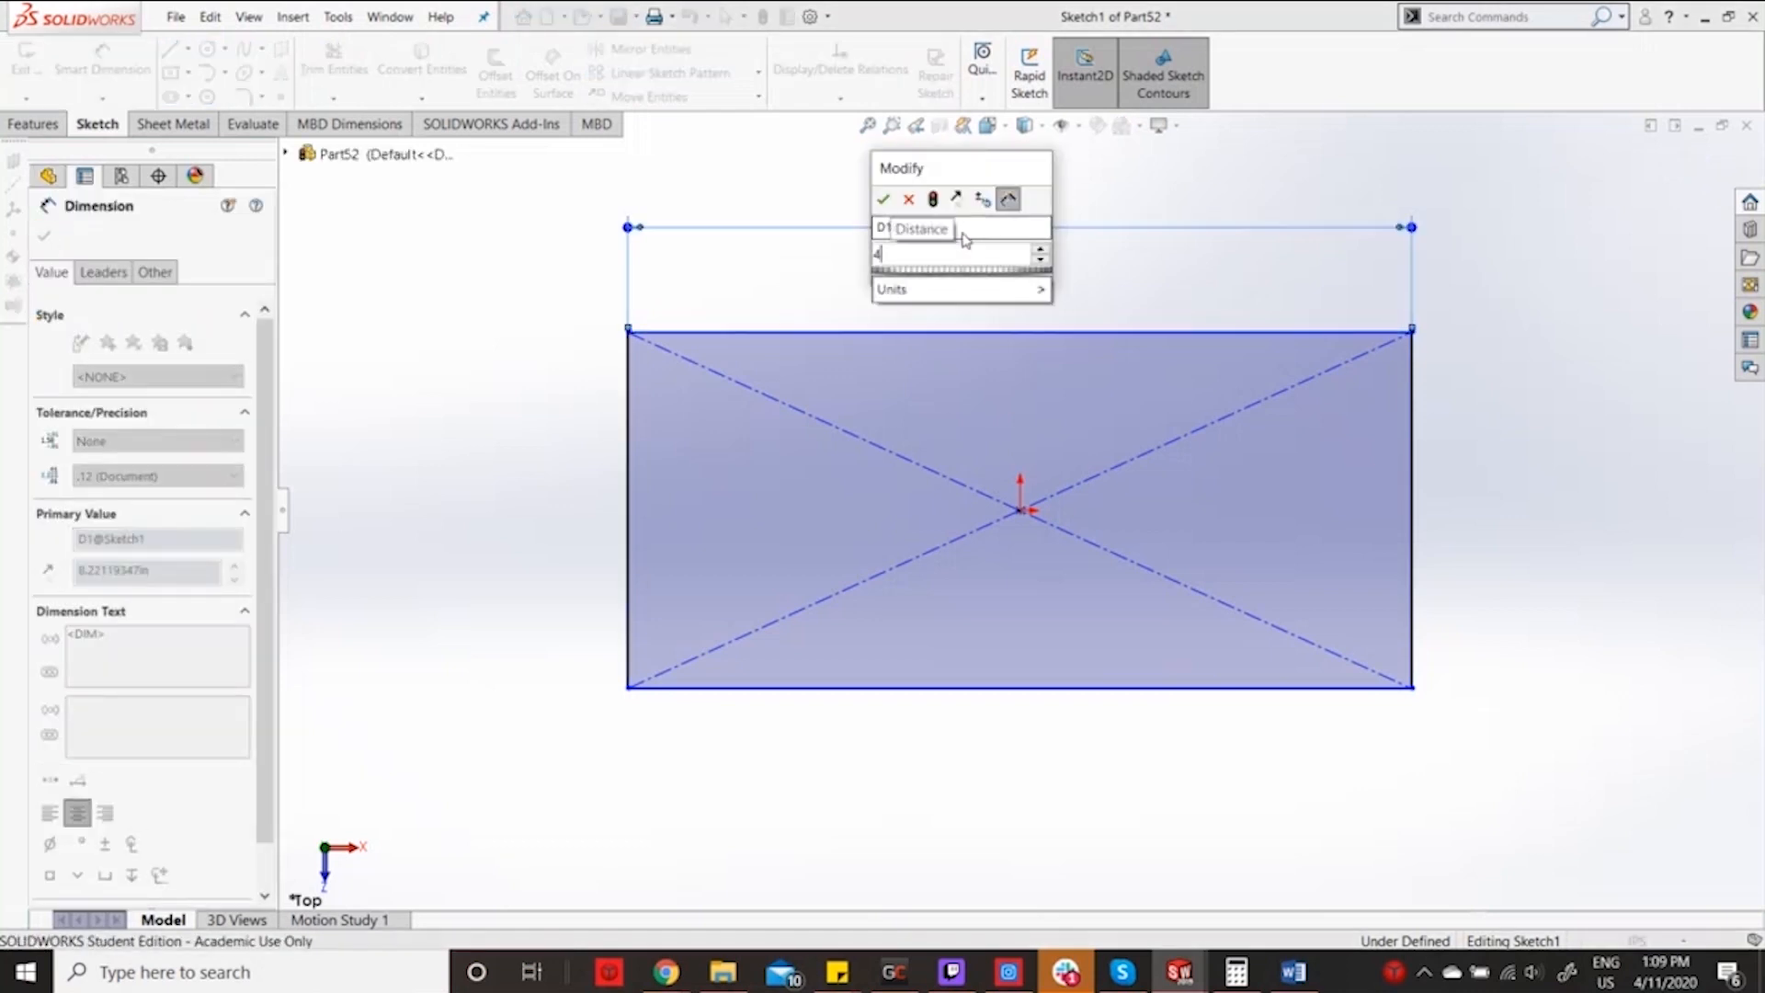
type(".53")
key("Return")
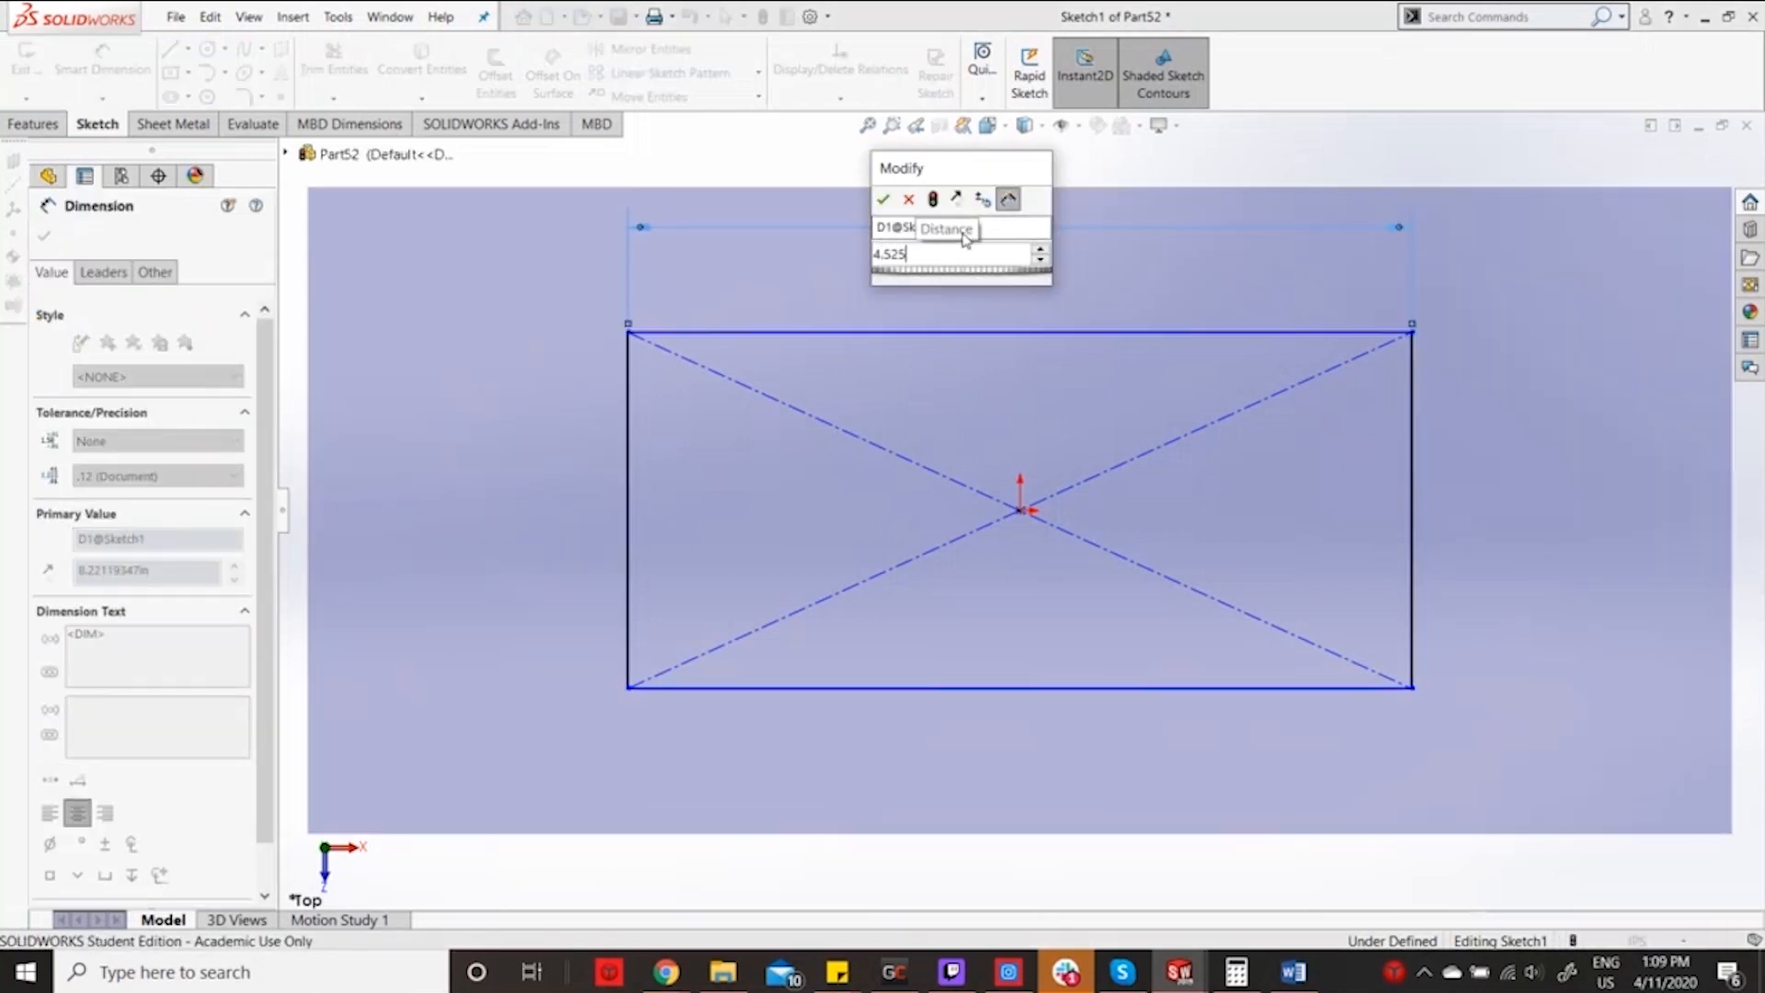
Dimension the rectangle's vertical edge to 3 in.
left_click(1416, 483)
left_click(1545, 505)
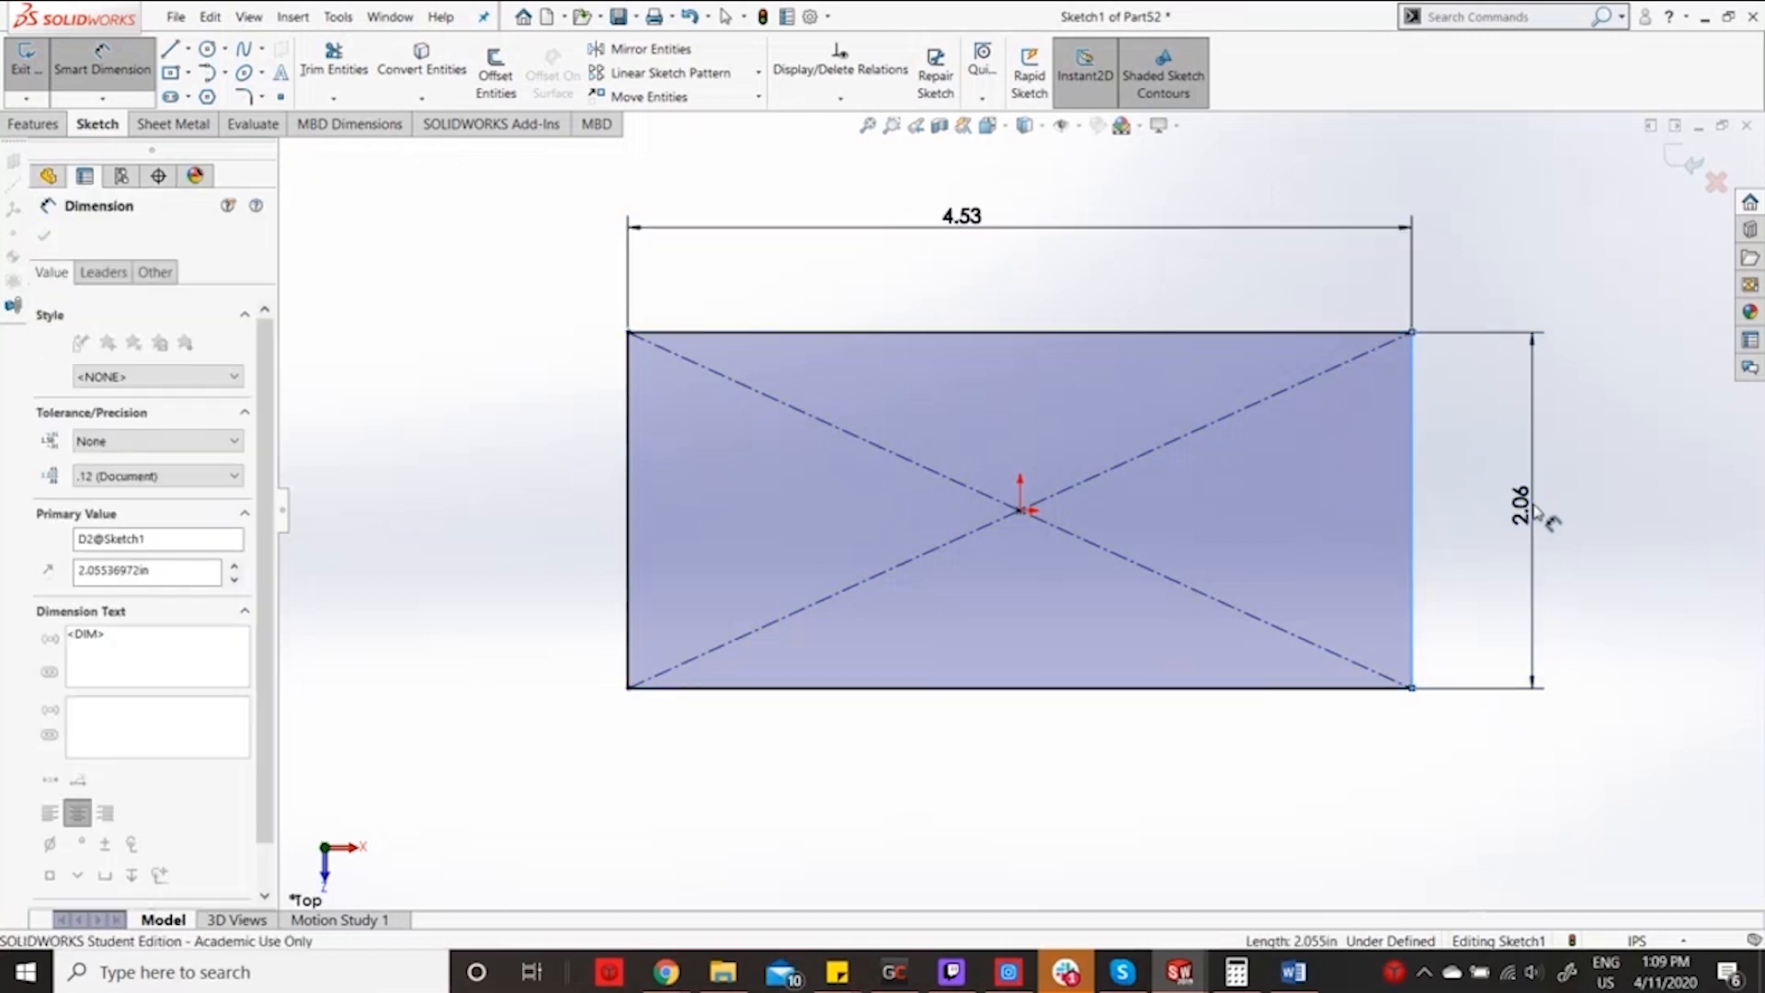
type("3")
key("Return")
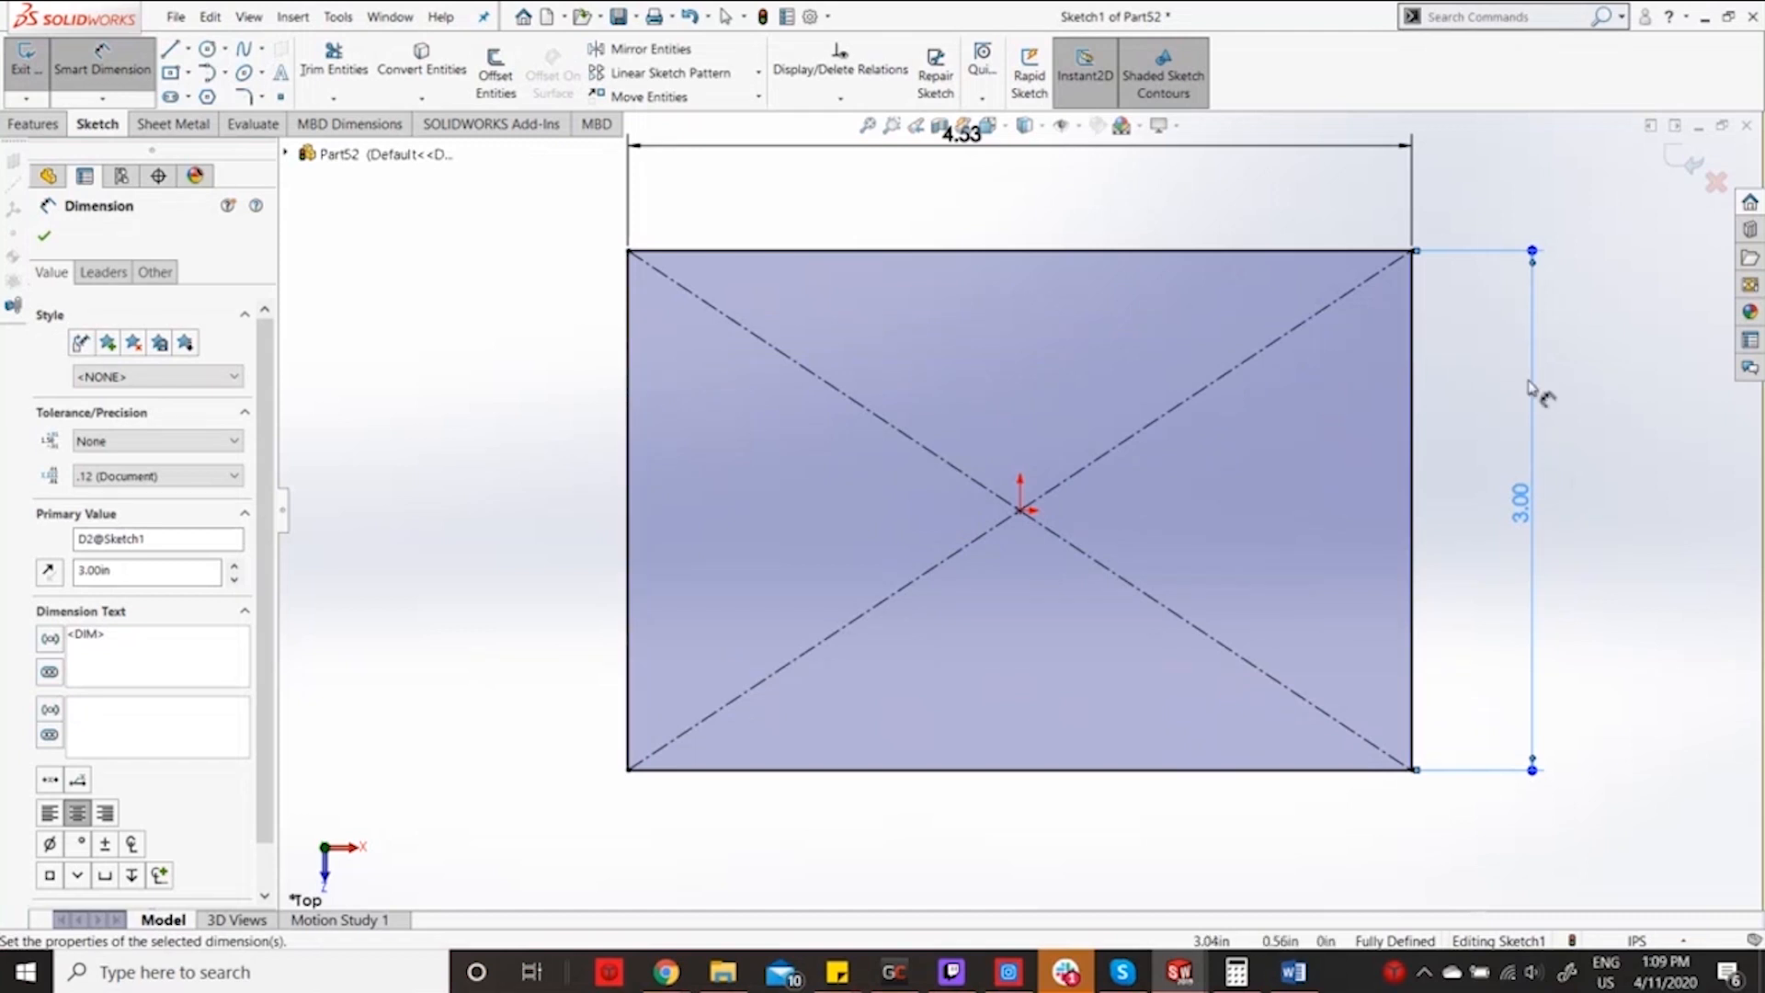
Finish the sketch and turn the rectangle into a sheet metal base flange 0.09 in thick.
left_click(1690, 164)
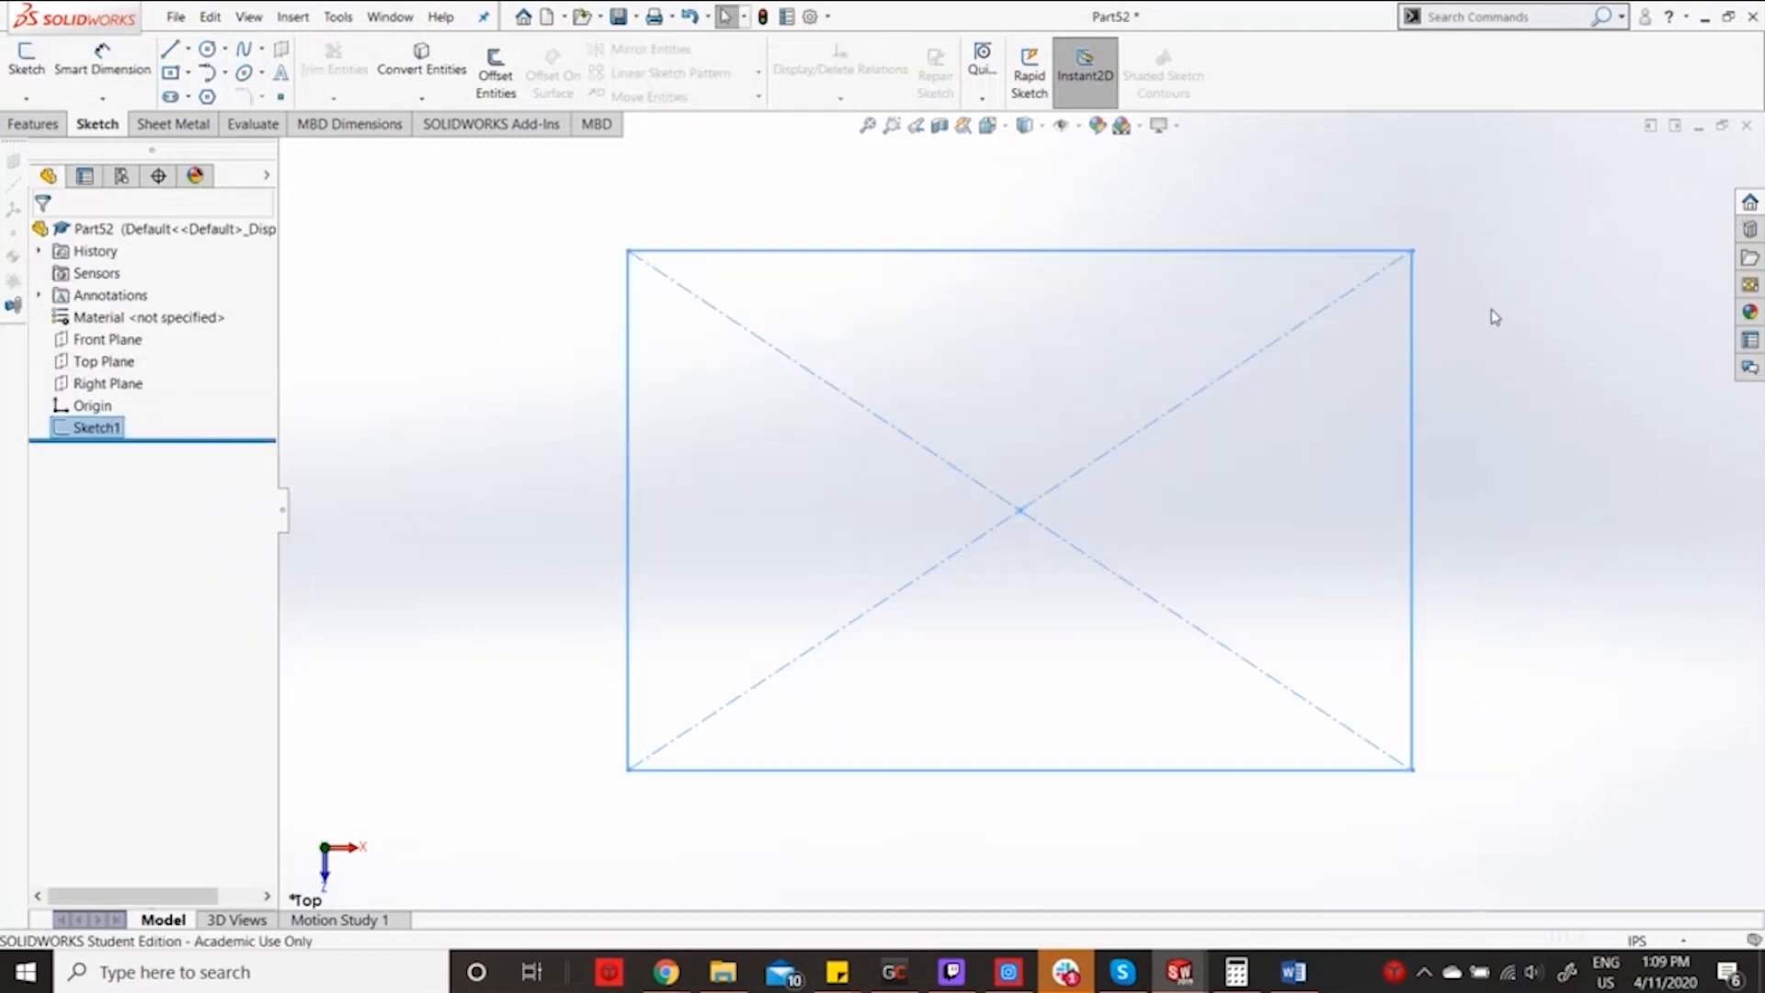
left_click(163, 125)
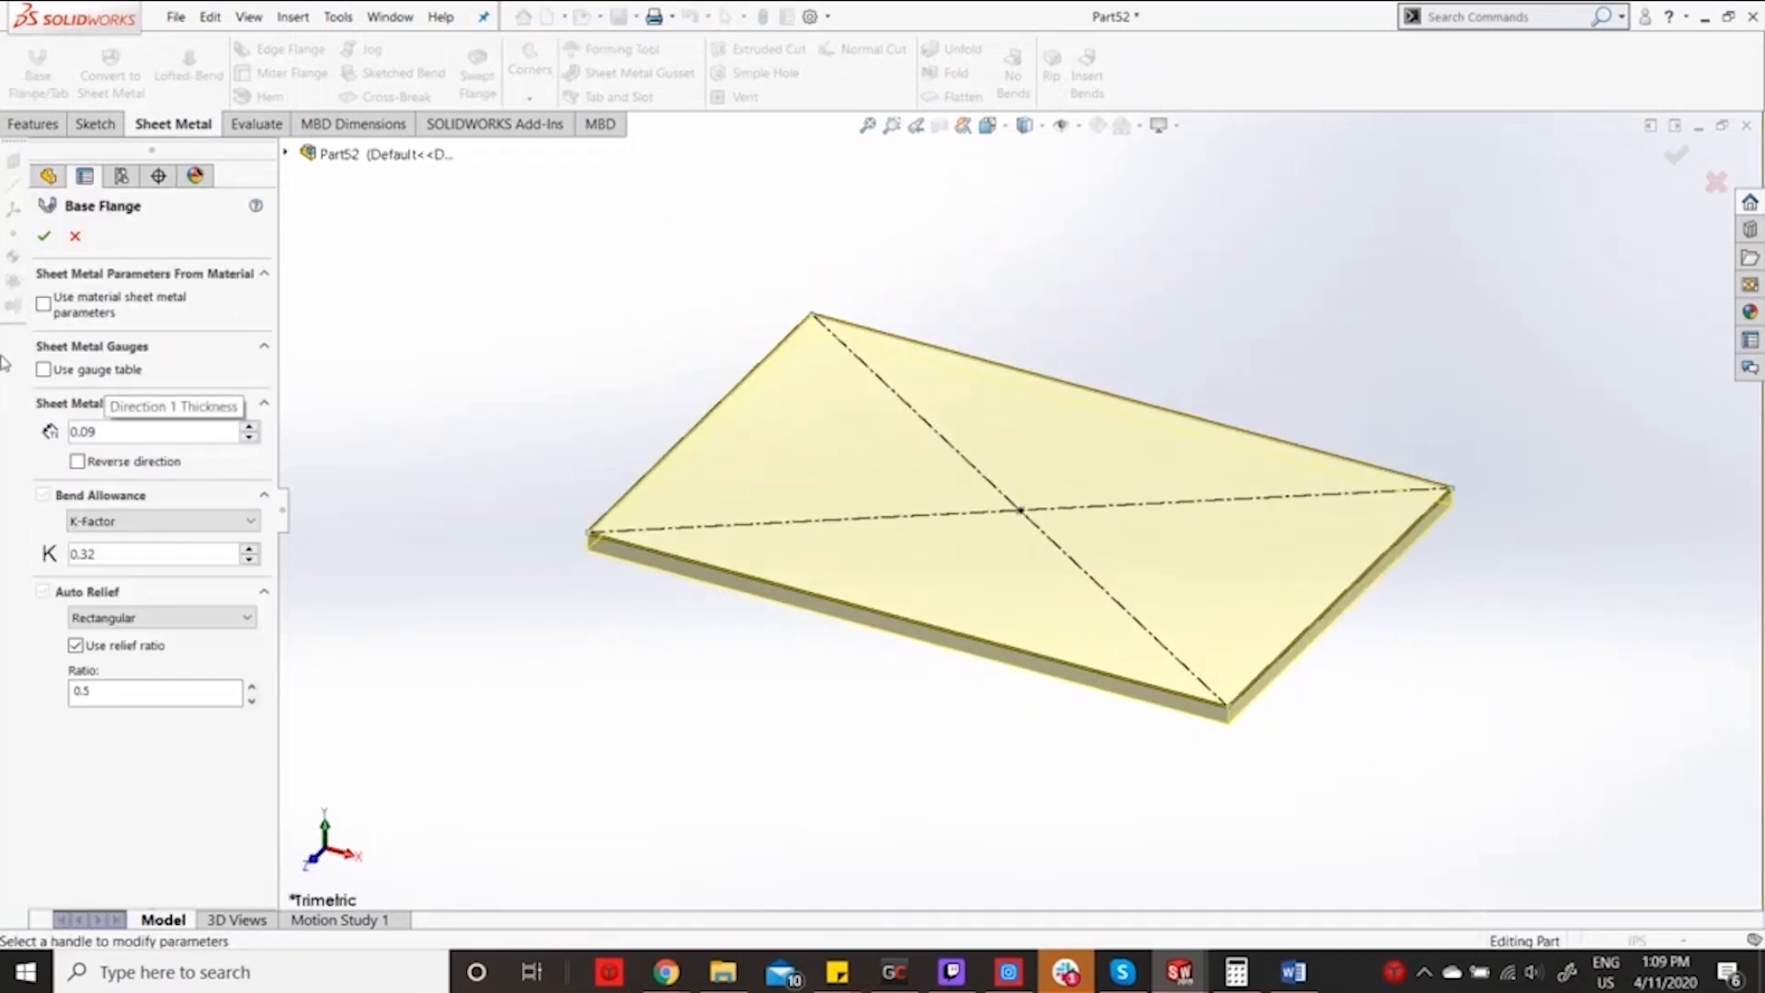
left_click(44, 238)
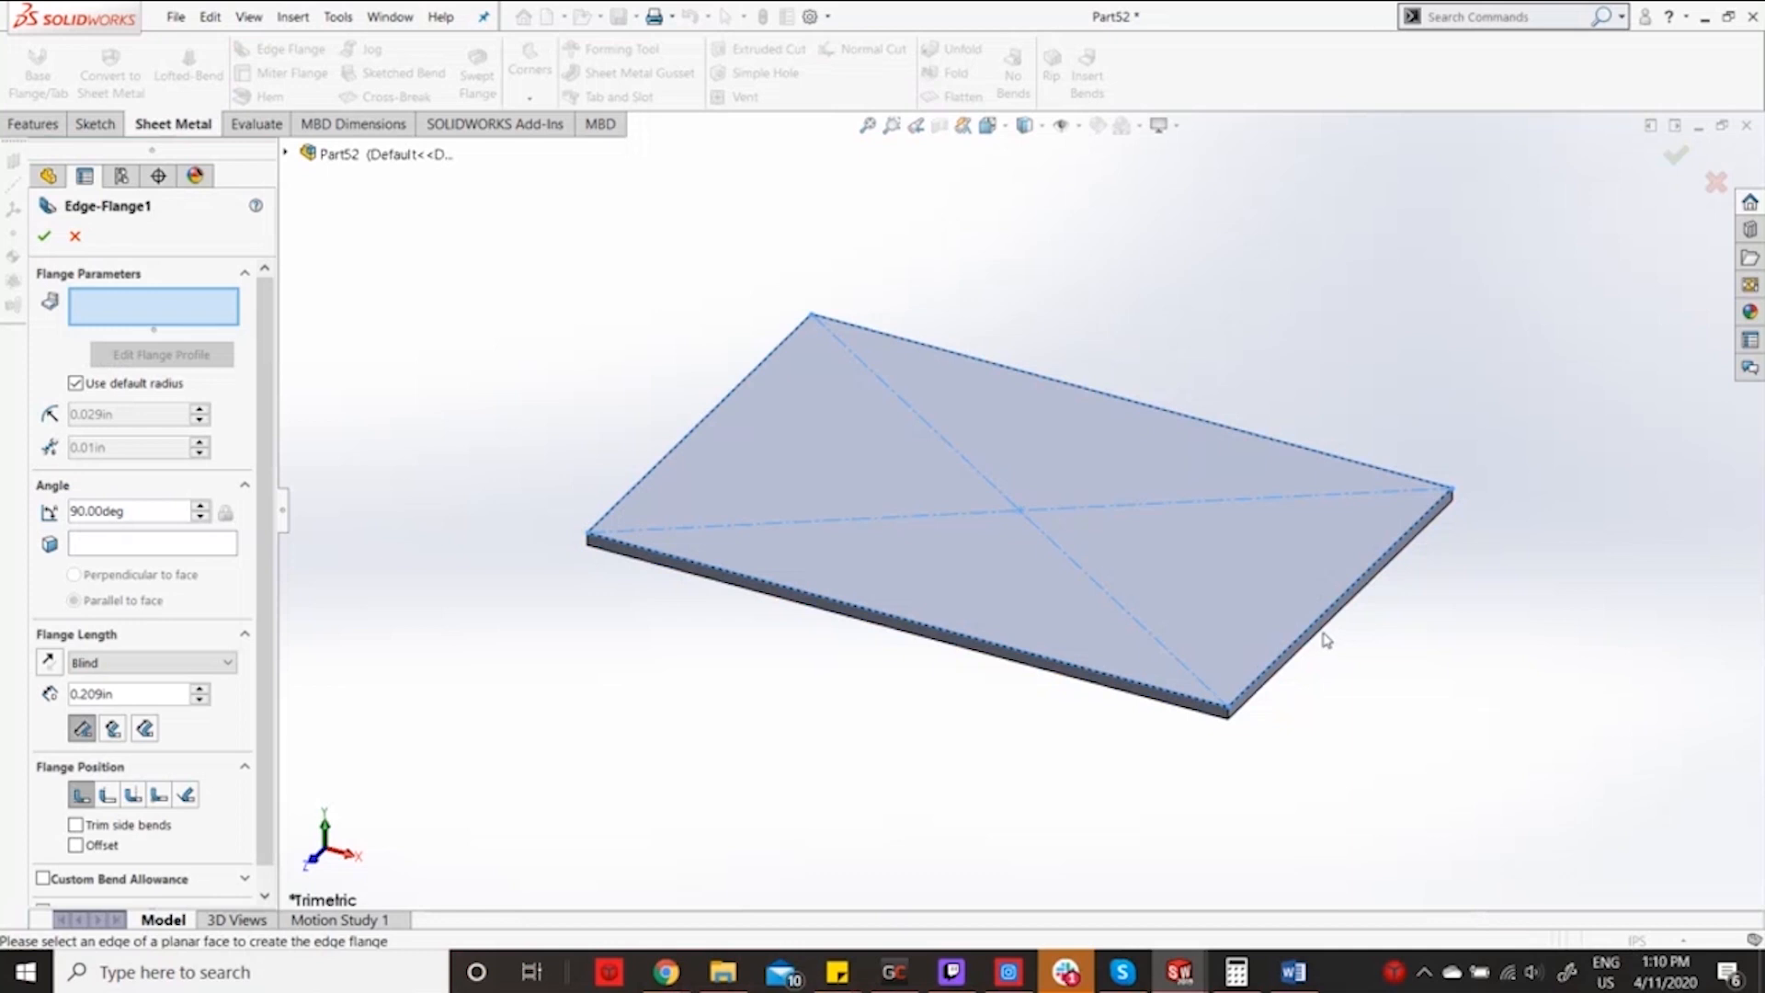
Add 1 in long edge flanges at 90 degrees, bent downward along the two 3 in edges of the base plate.
left_click(1331, 644)
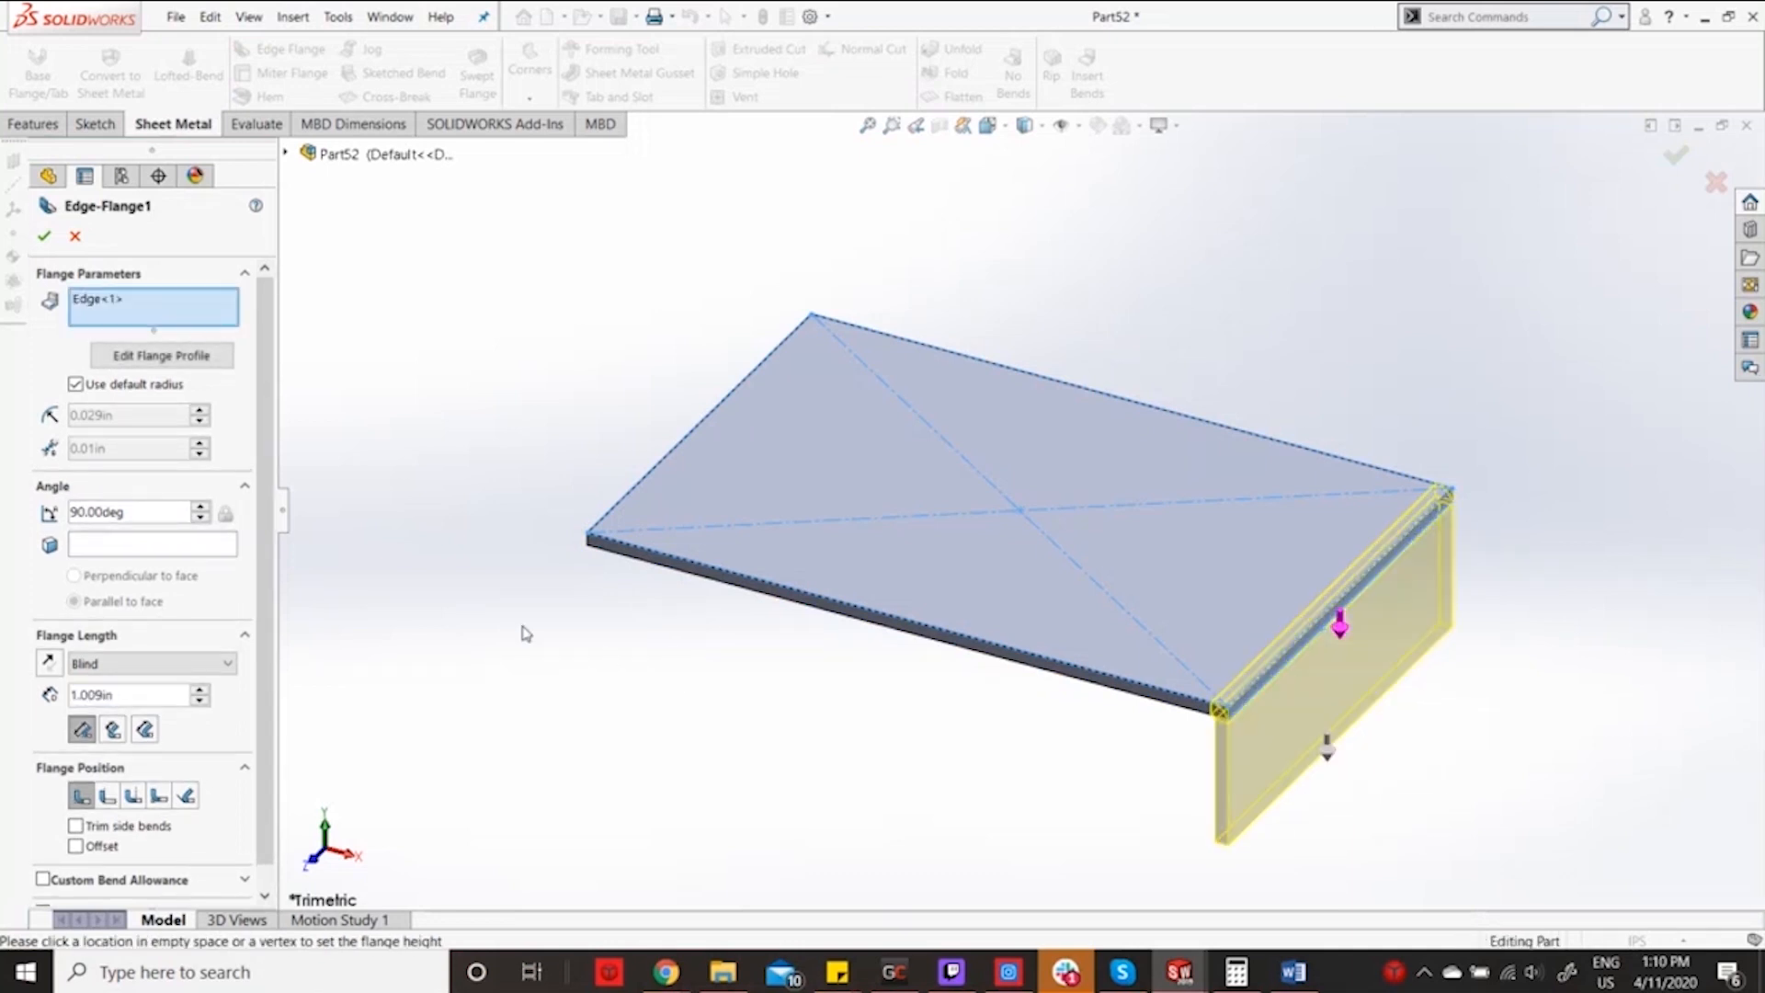
middle_click_drag(525, 633, 795, 494)
left_click(825, 471)
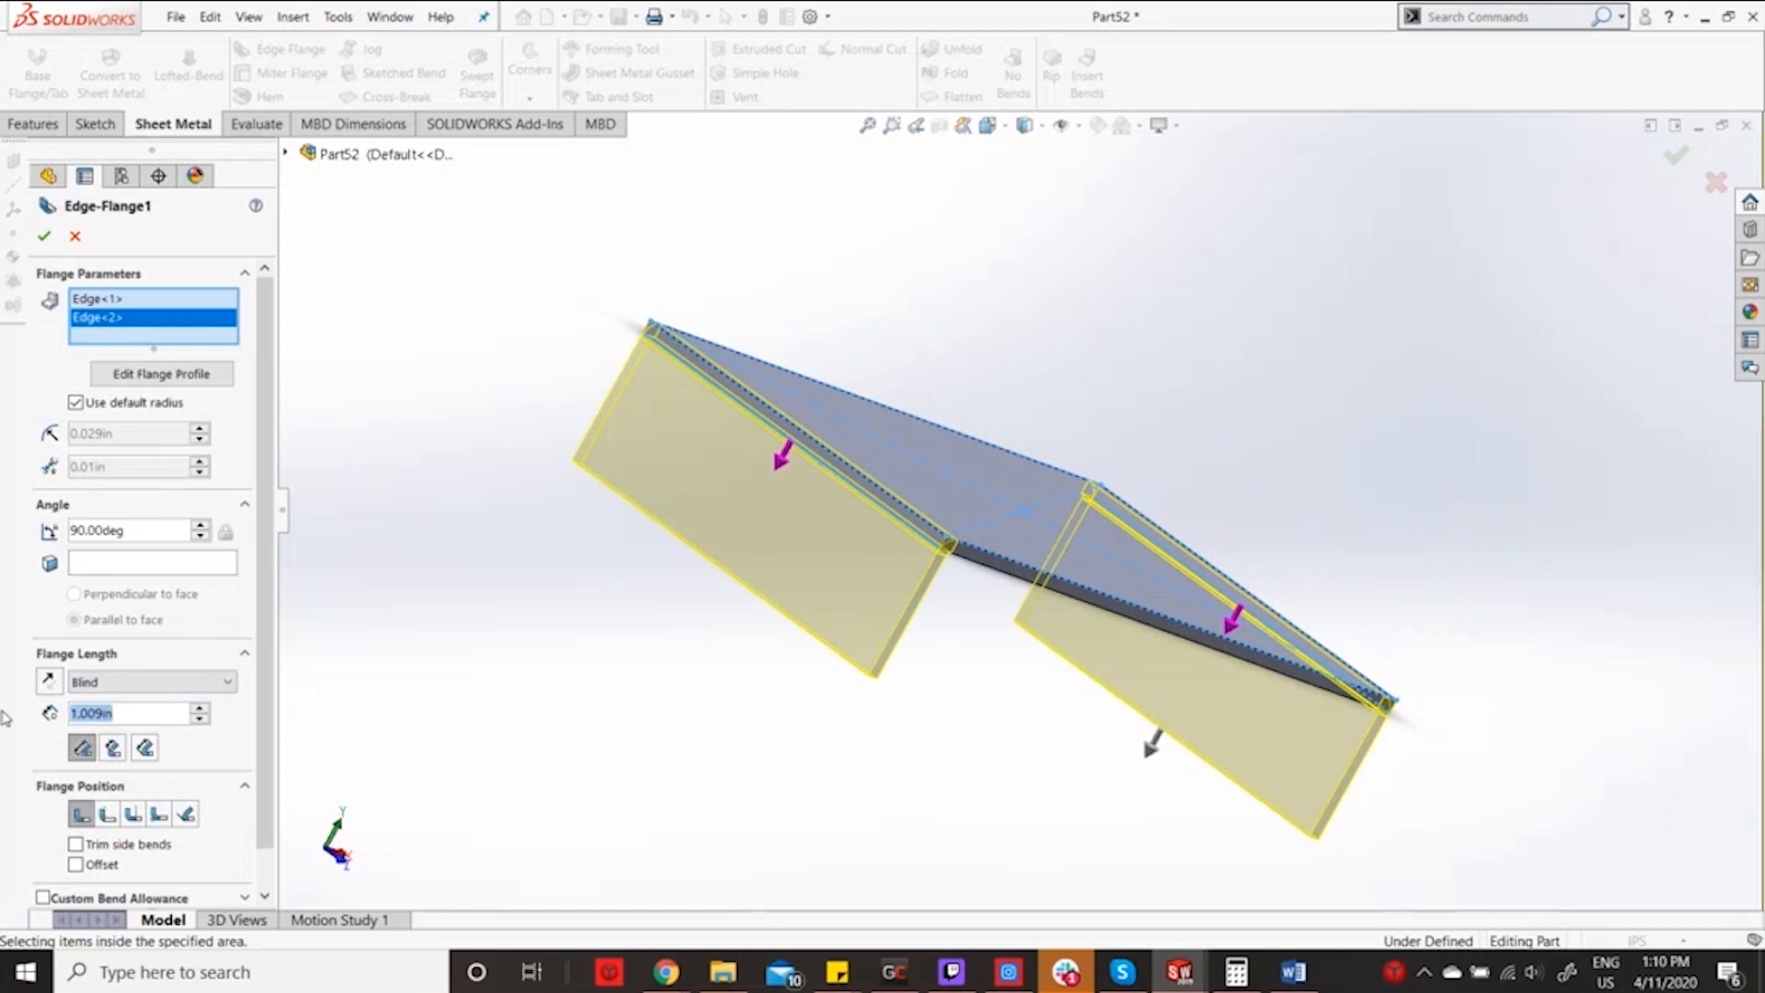
type("1")
key("Return")
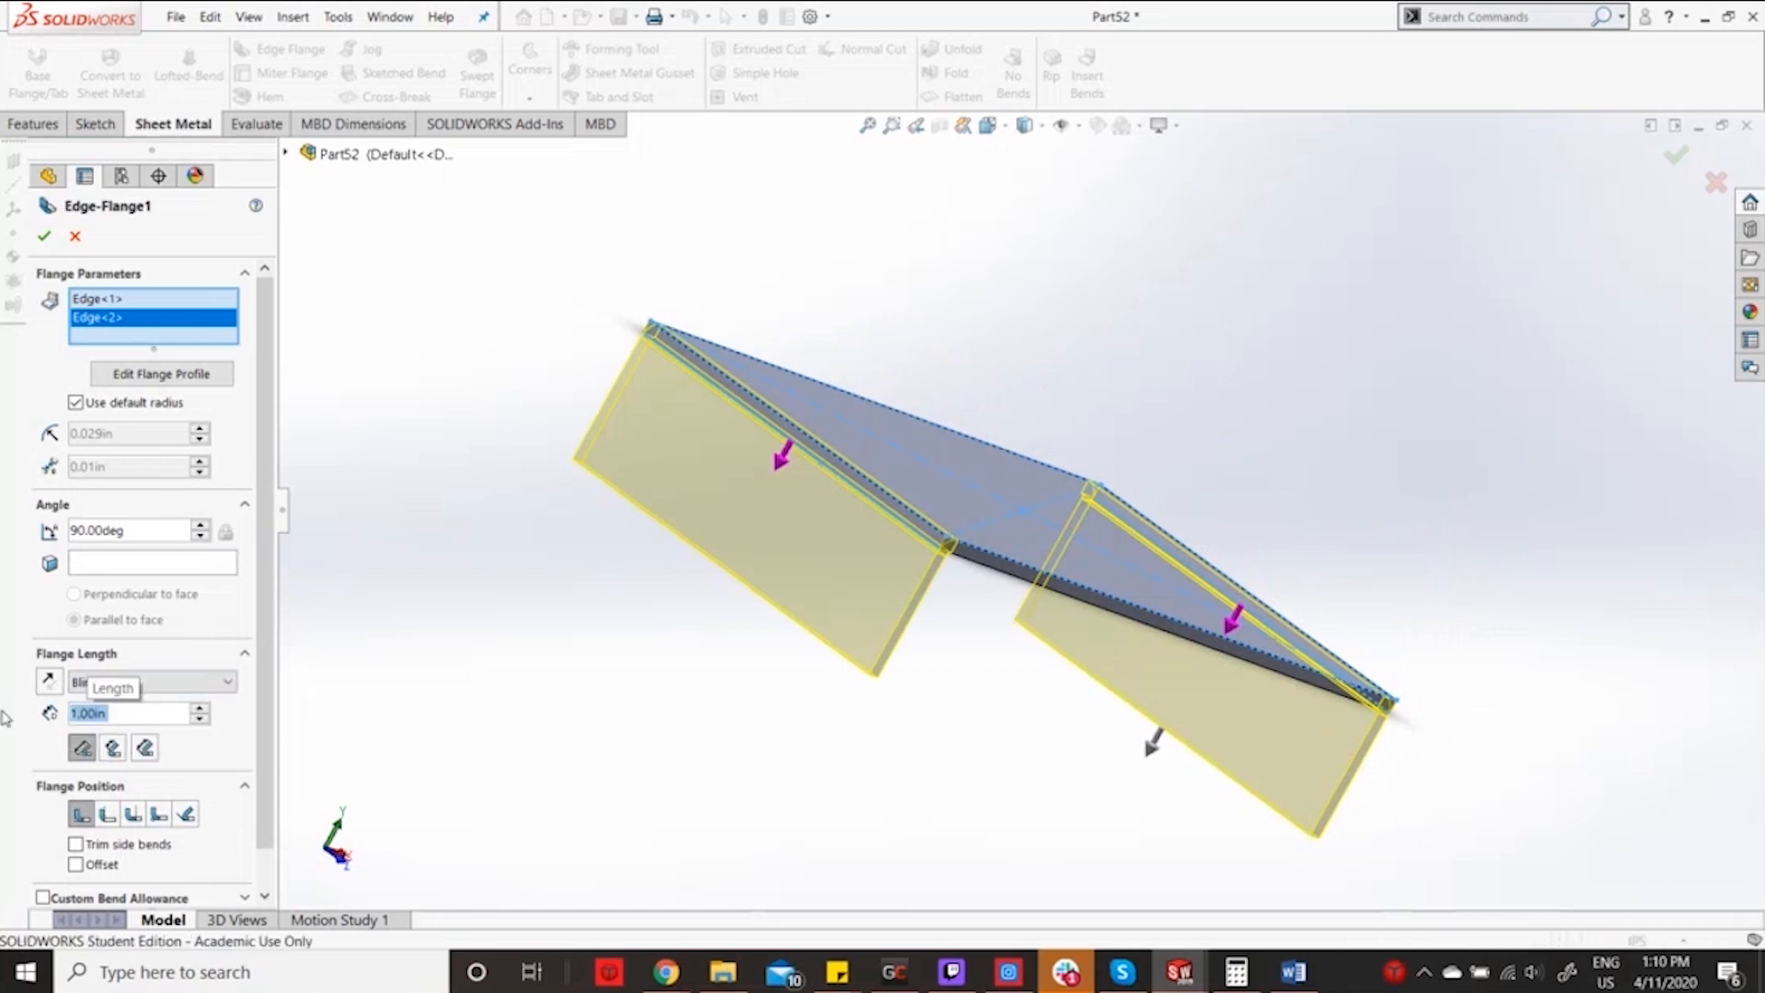
left_click(43, 238)
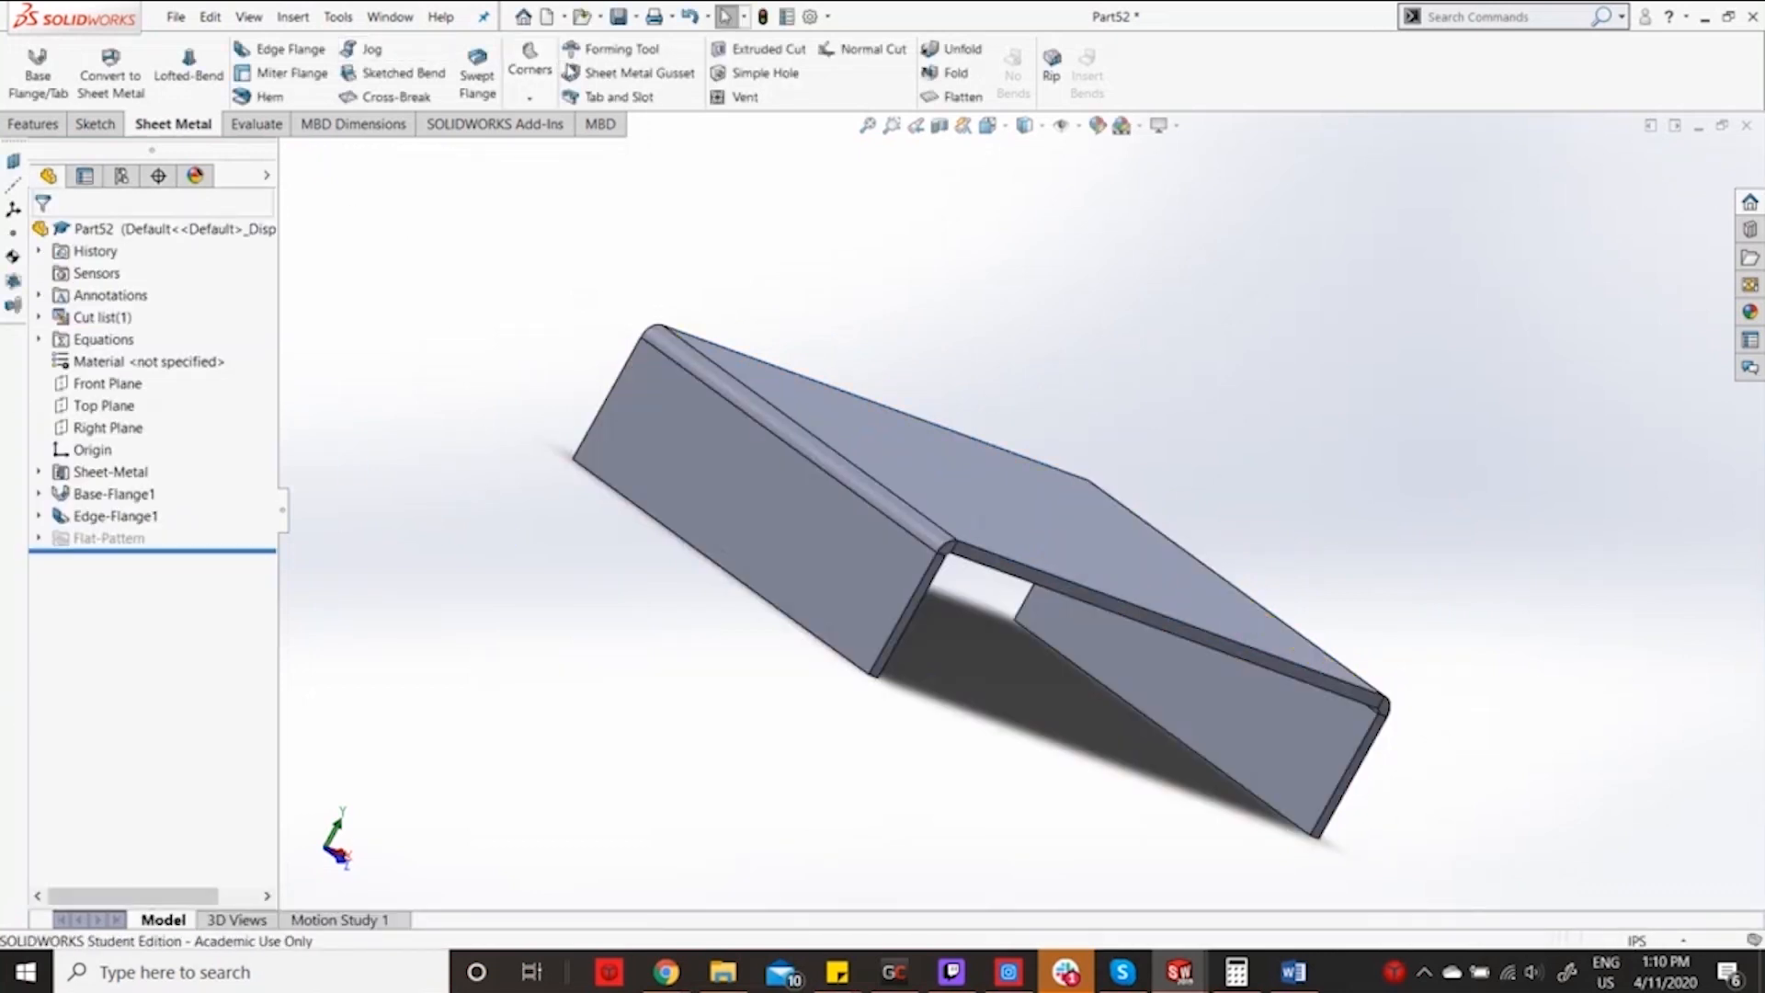
Start a constant-size Fillet and select the free corner edge at one end of each of the two flanges.
left_click(33, 124)
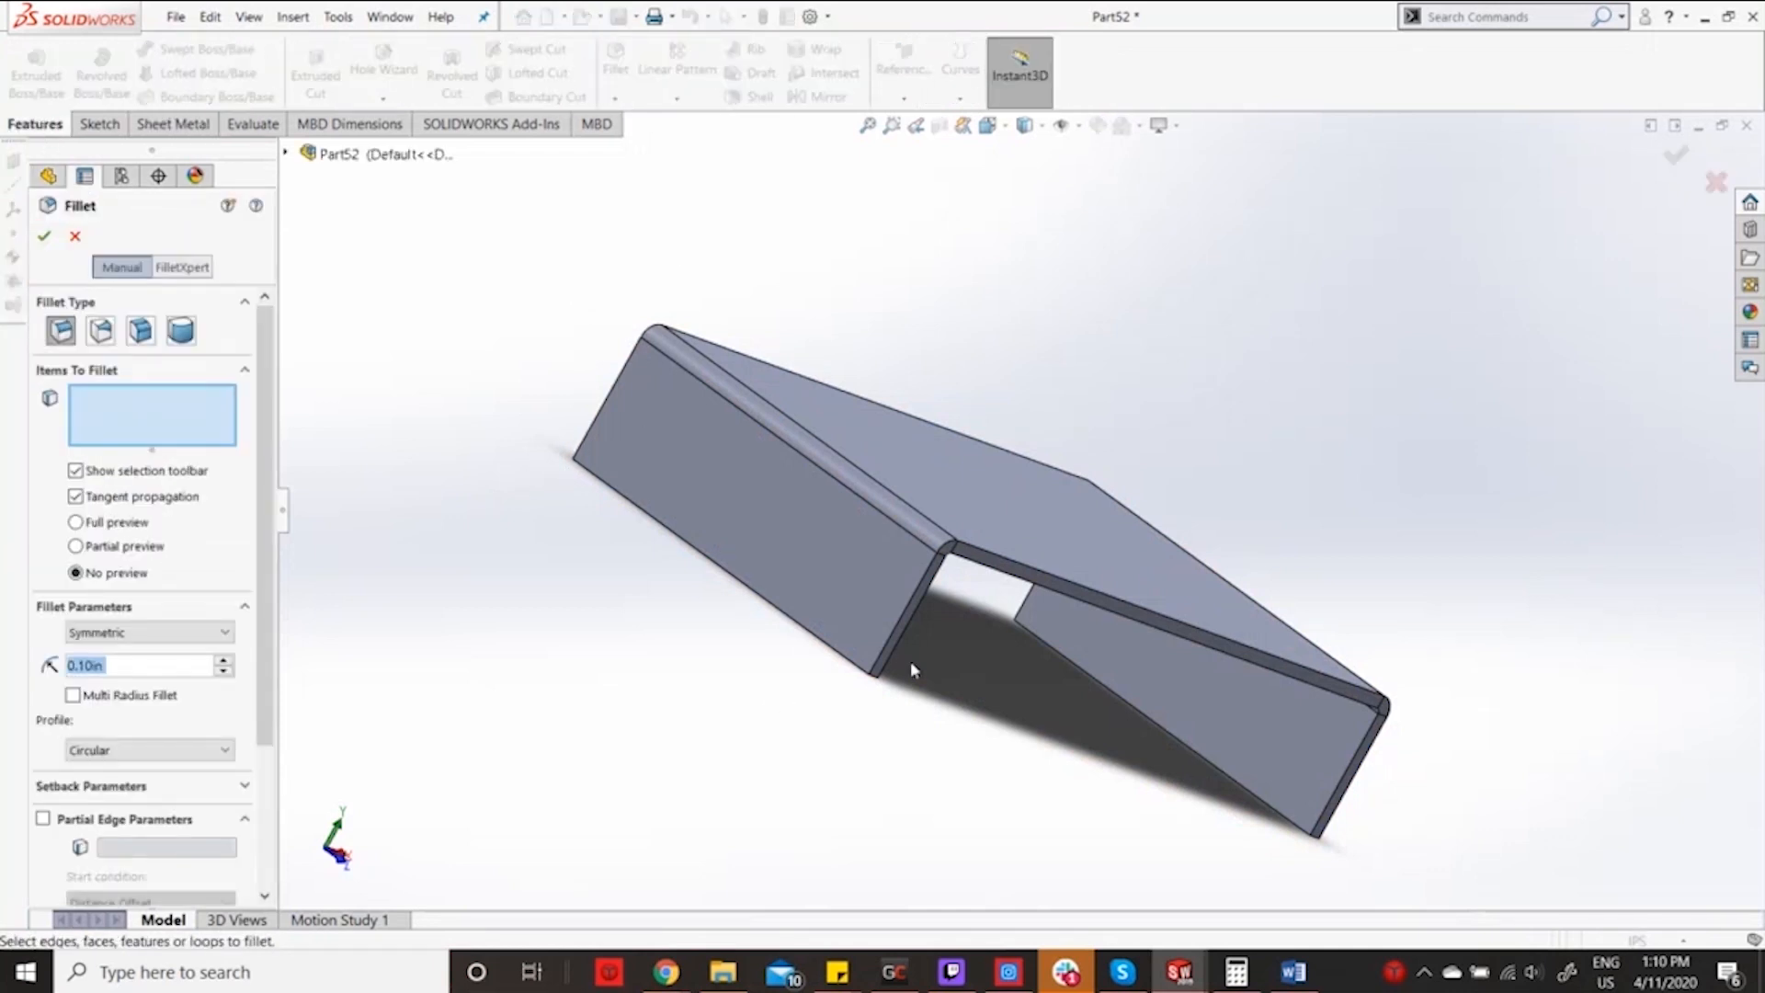
scroll(897, 703, "down", 6)
left_click(888, 506)
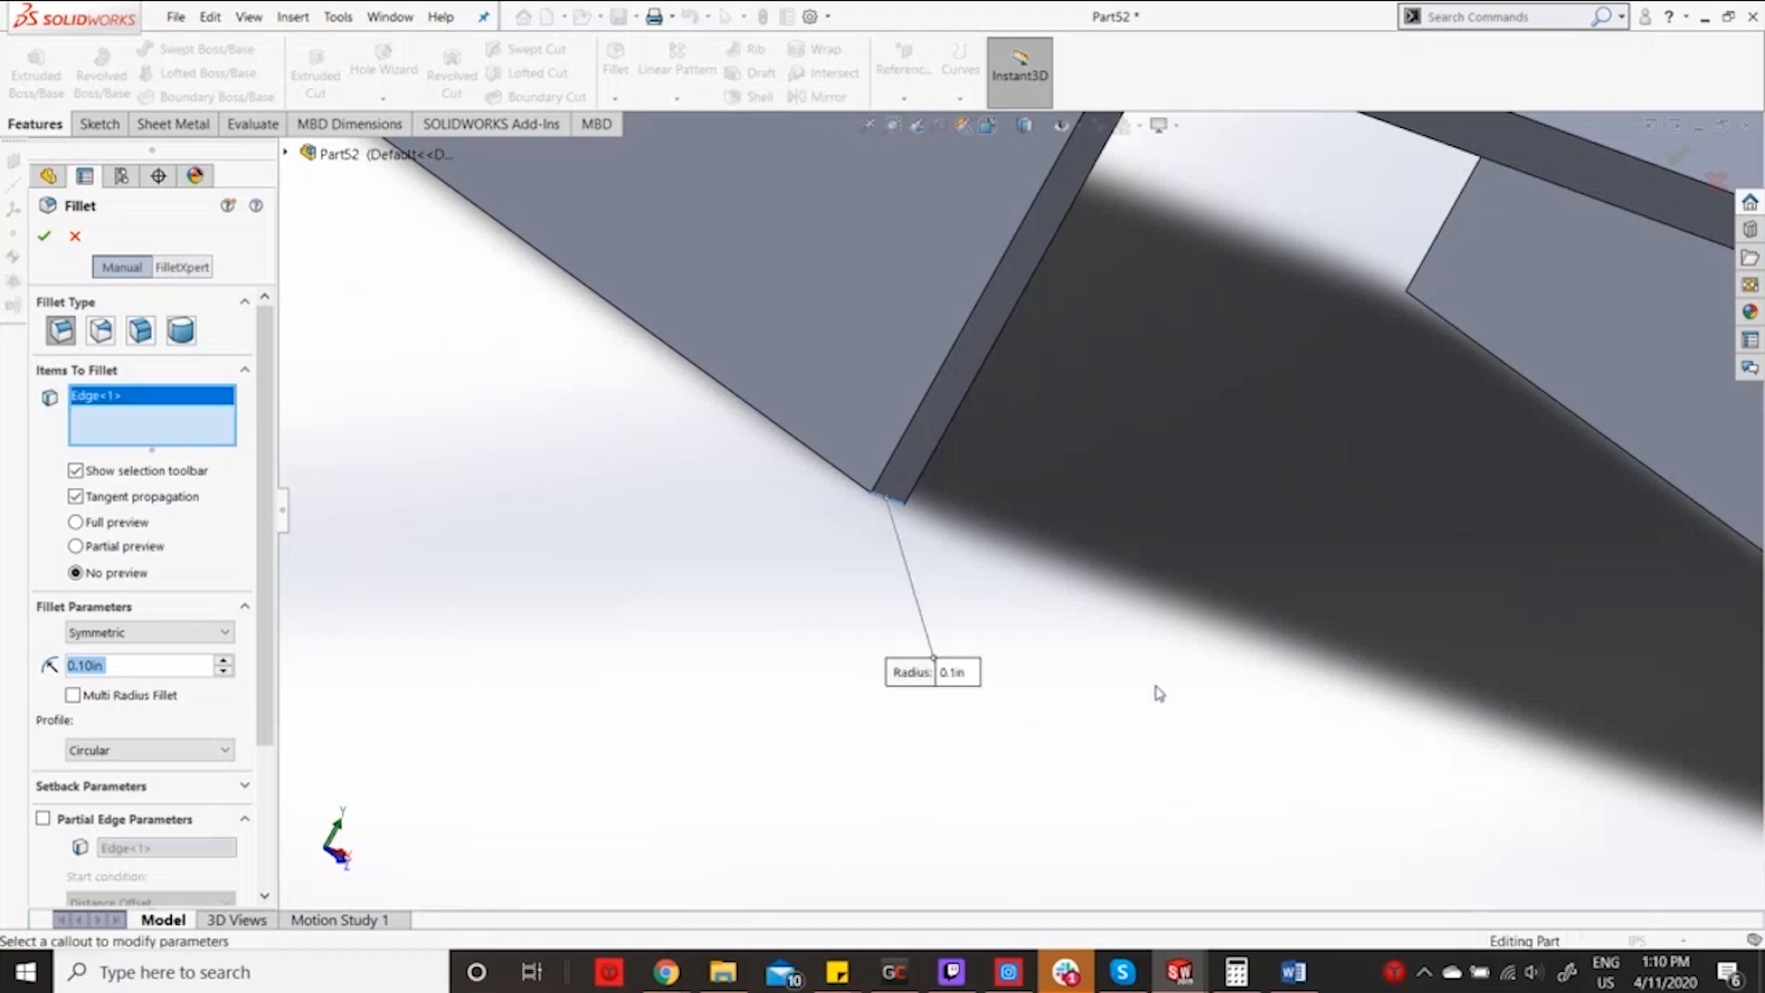
scroll(1287, 696, "up", 3)
scroll(1609, 717, "down", 3)
scroll(1589, 761, "up", 3)
scroll(1589, 761, "down", 3)
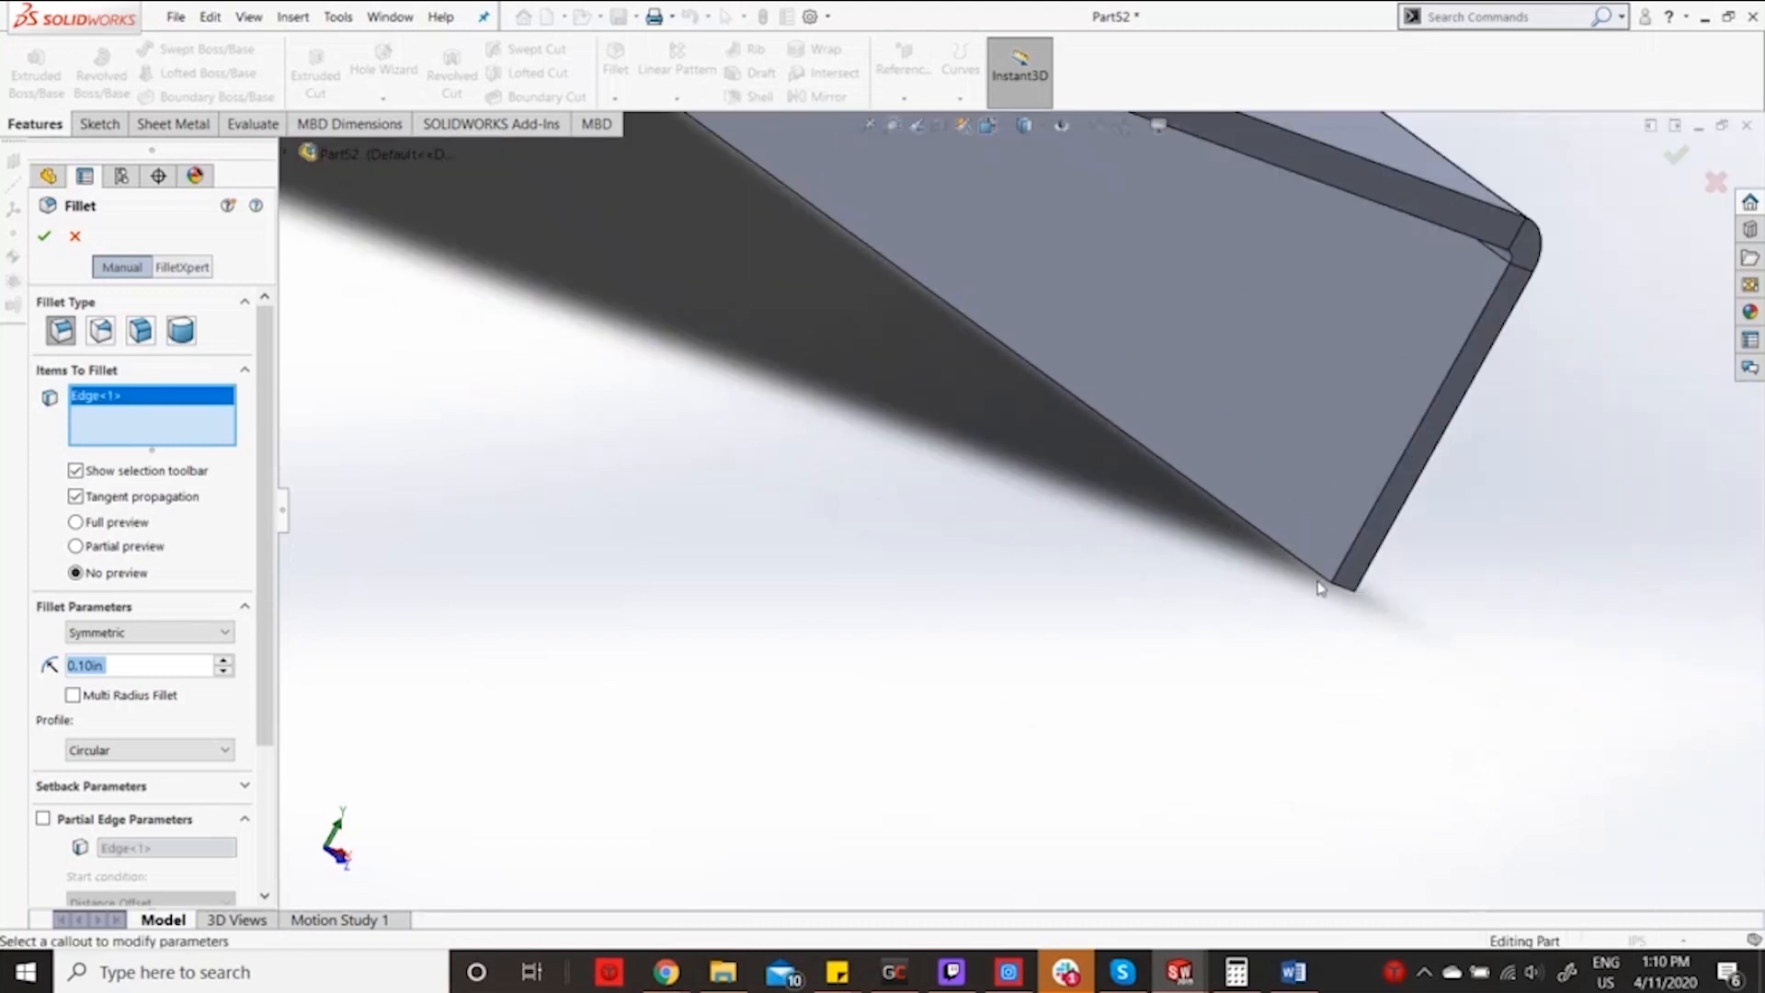
left_click(1345, 596)
scroll(1056, 631, "up", 5)
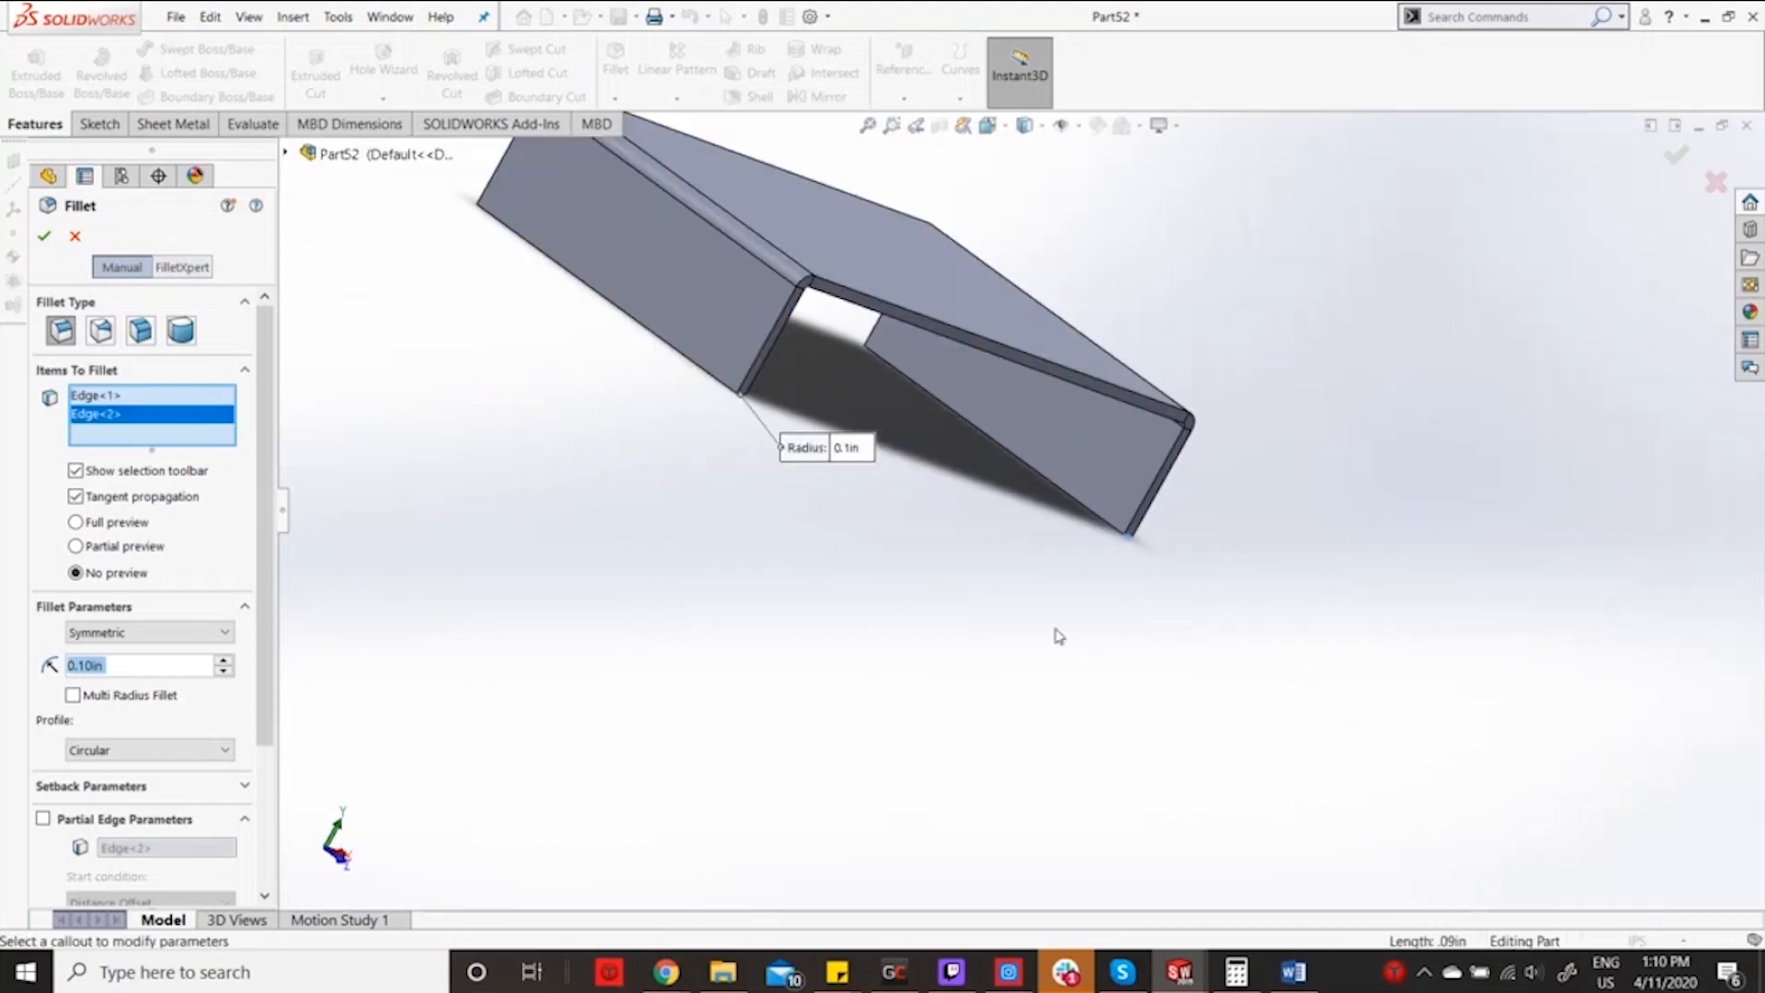
Add the two remaining free flange corner edges and apply the fillet to all four corners with a 0.25 in radius.
middle_click_drag(1056, 630, 1220, 832)
scroll(1107, 481, "down", 5)
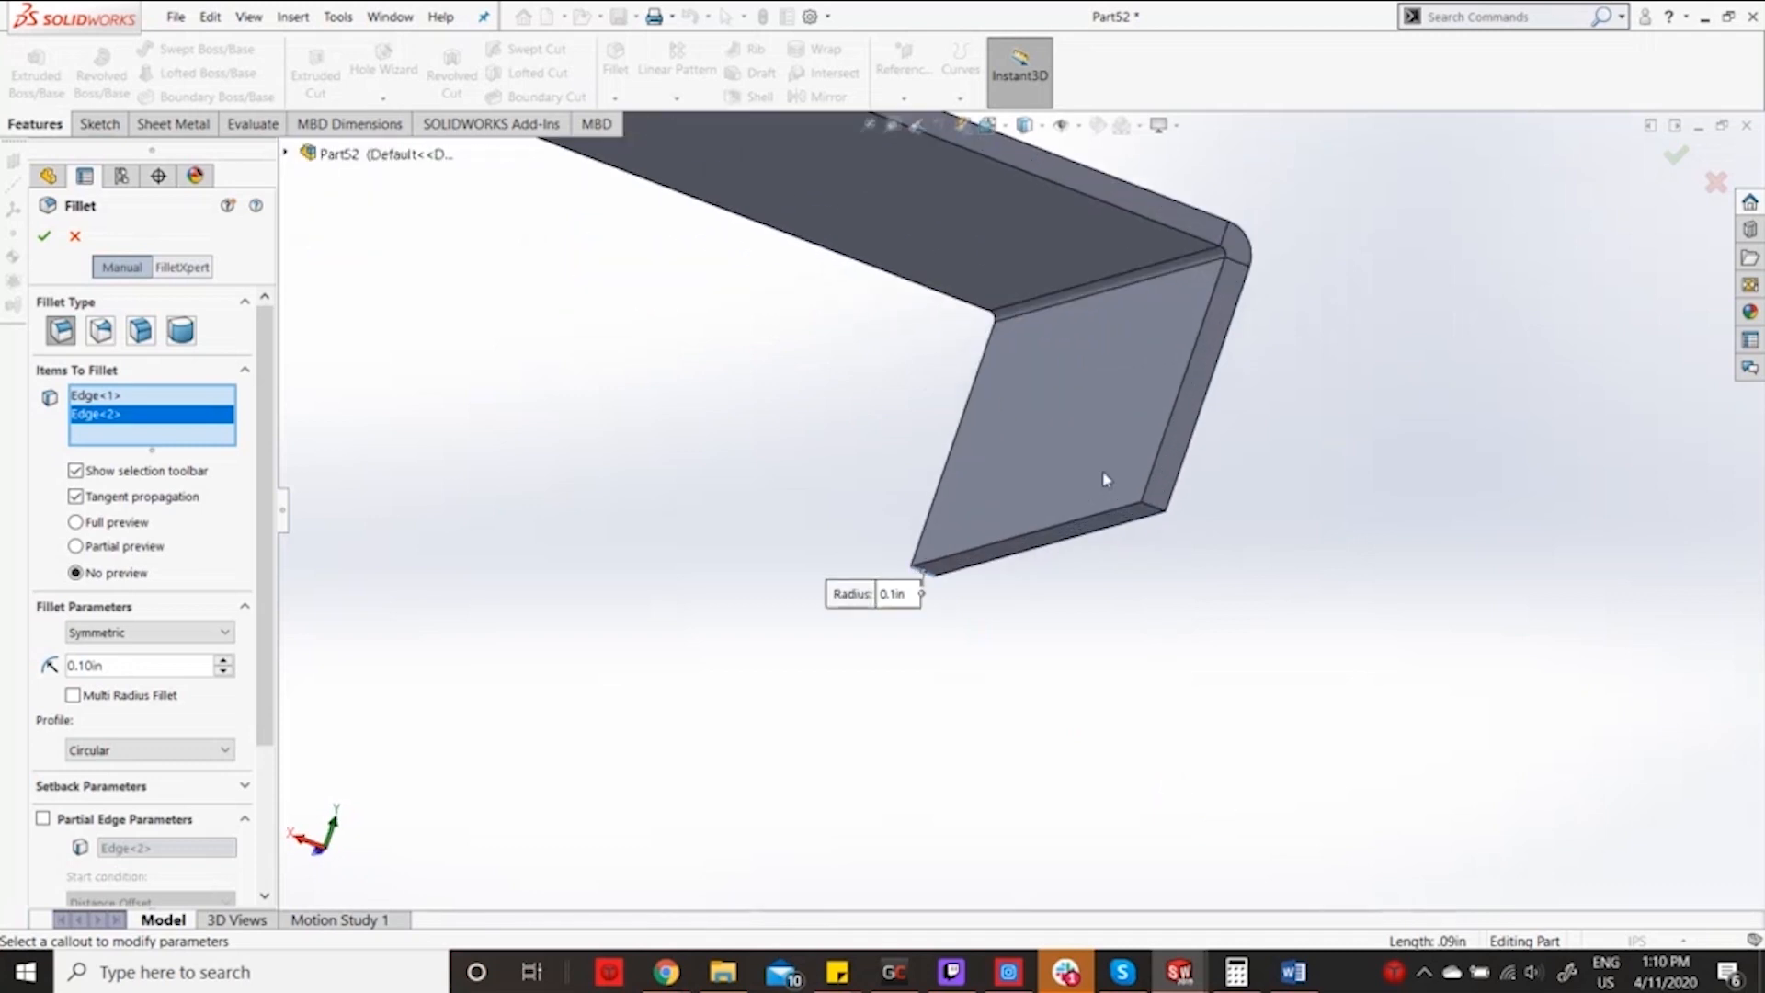
left_click(1165, 520)
scroll(800, 475, "up", 4)
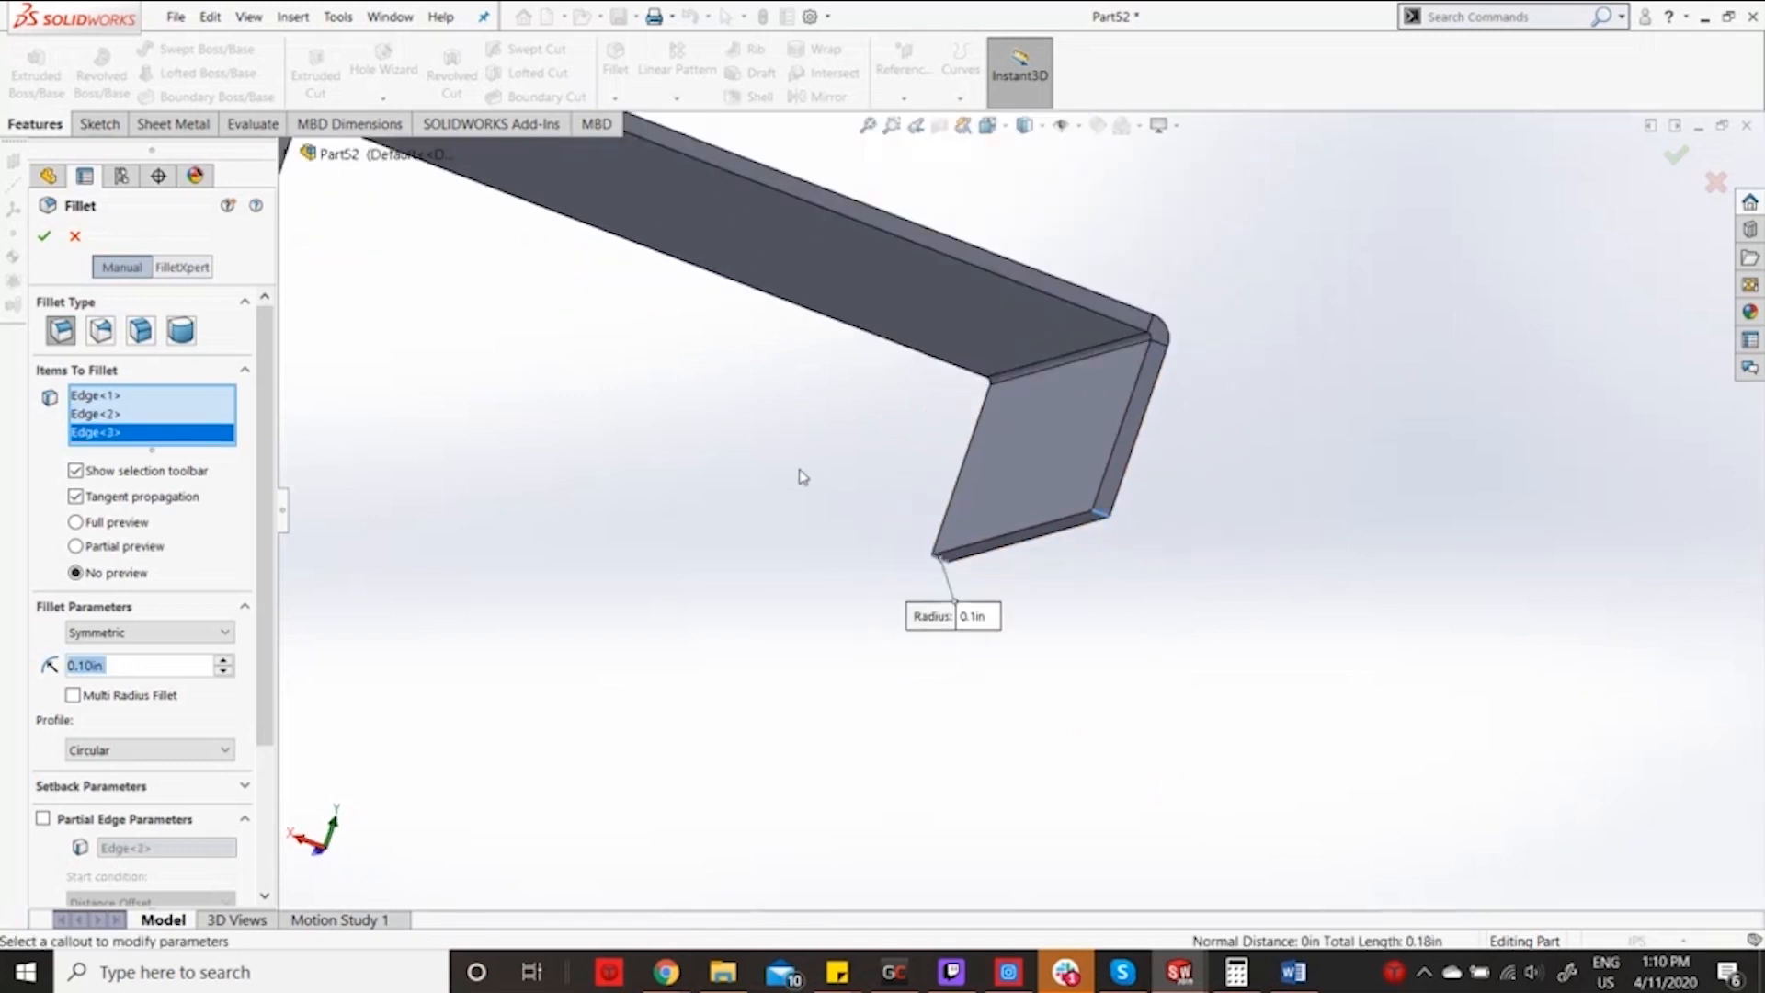
scroll(480, 340, "down", 4)
scroll(707, 390, "down", 1)
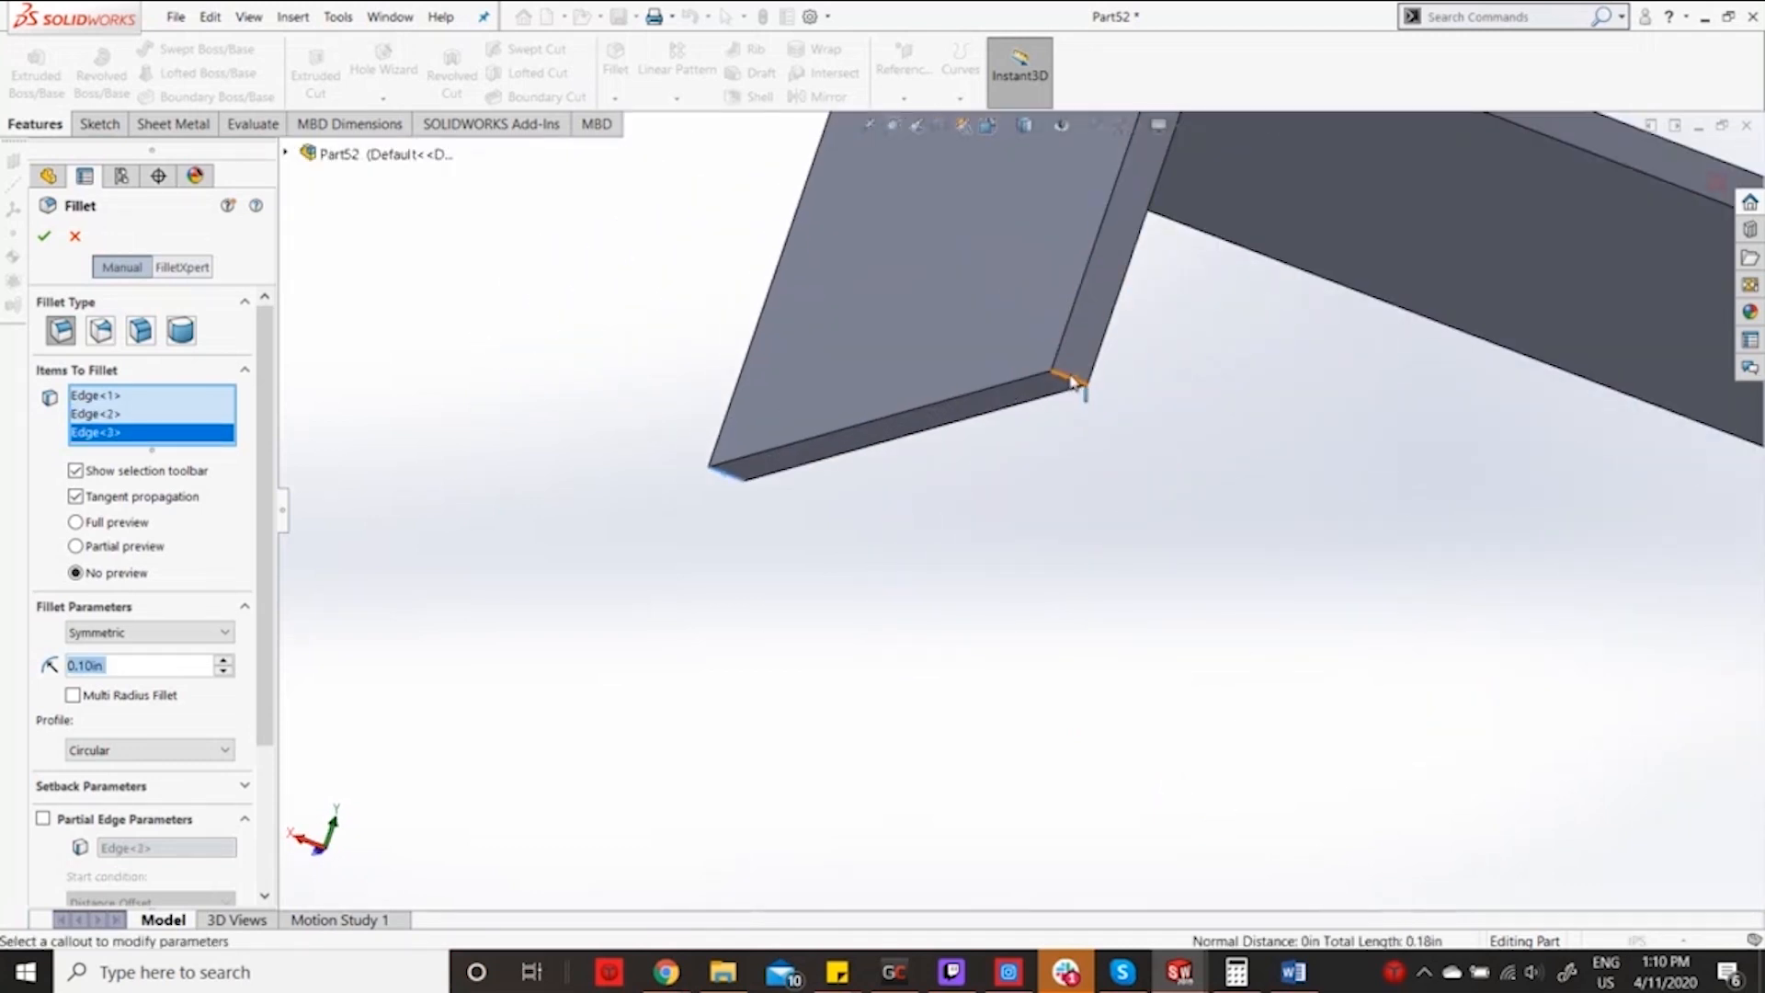
left_click(1073, 384)
scroll(1021, 506, "up", 4)
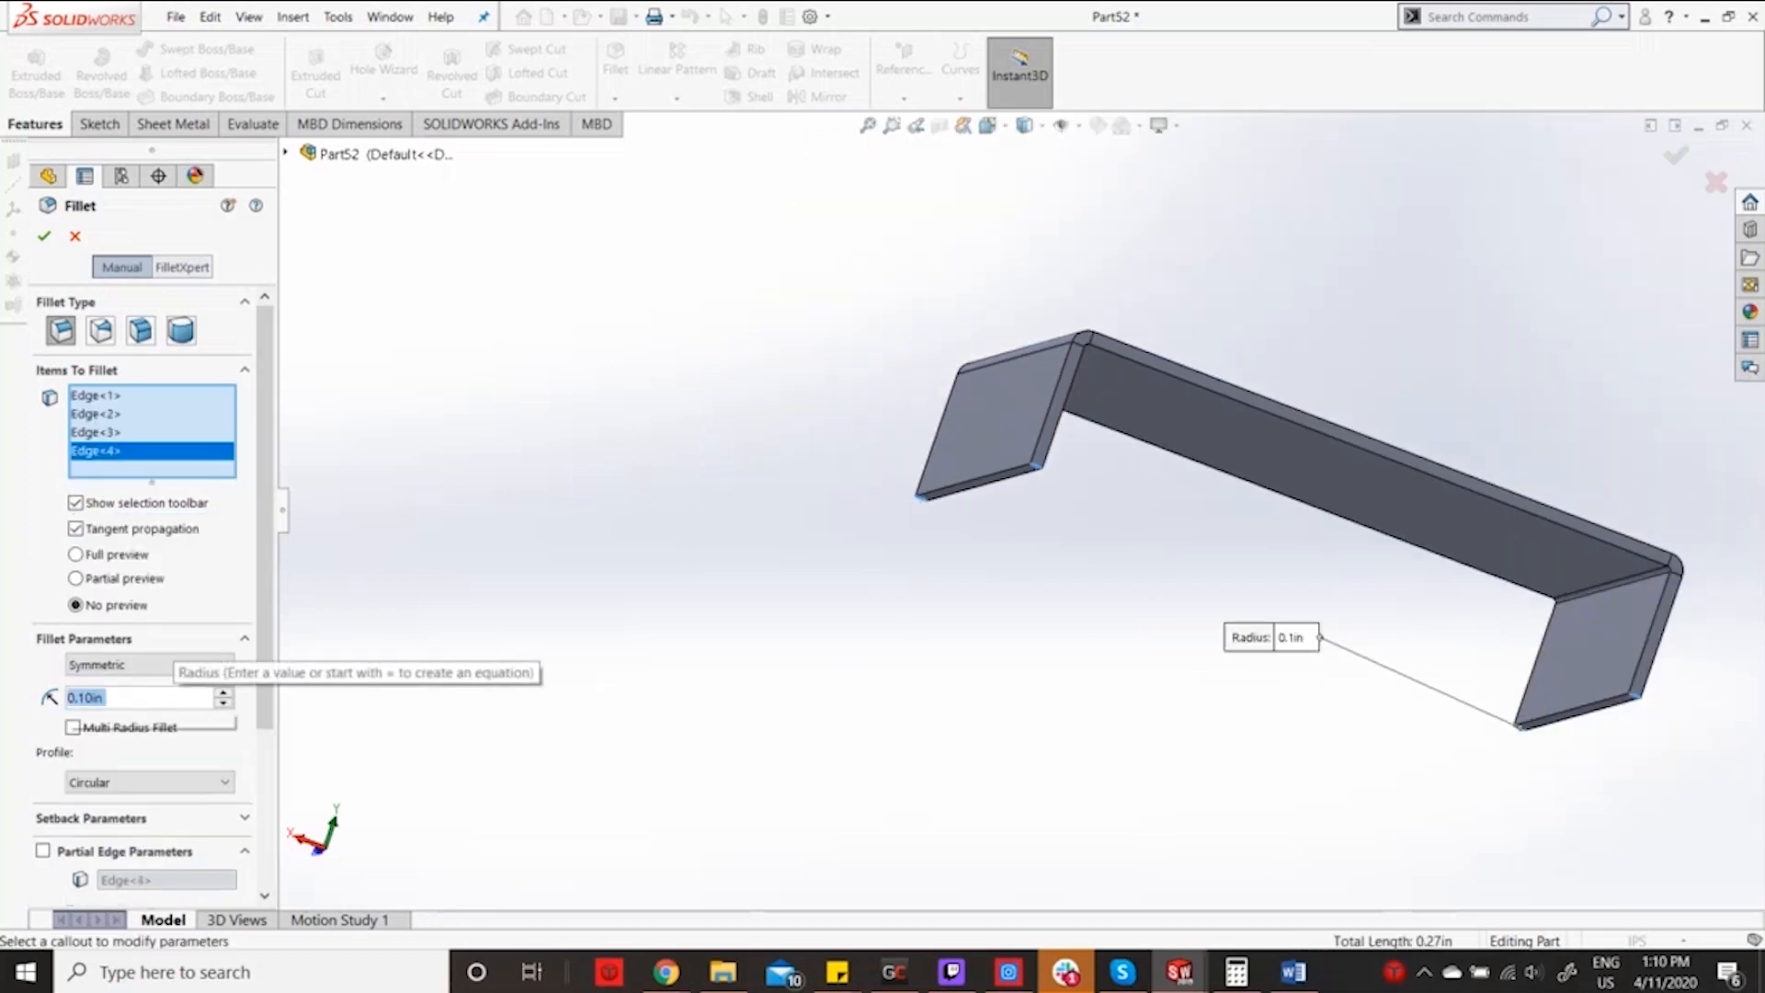
type("0.25")
key("Return")
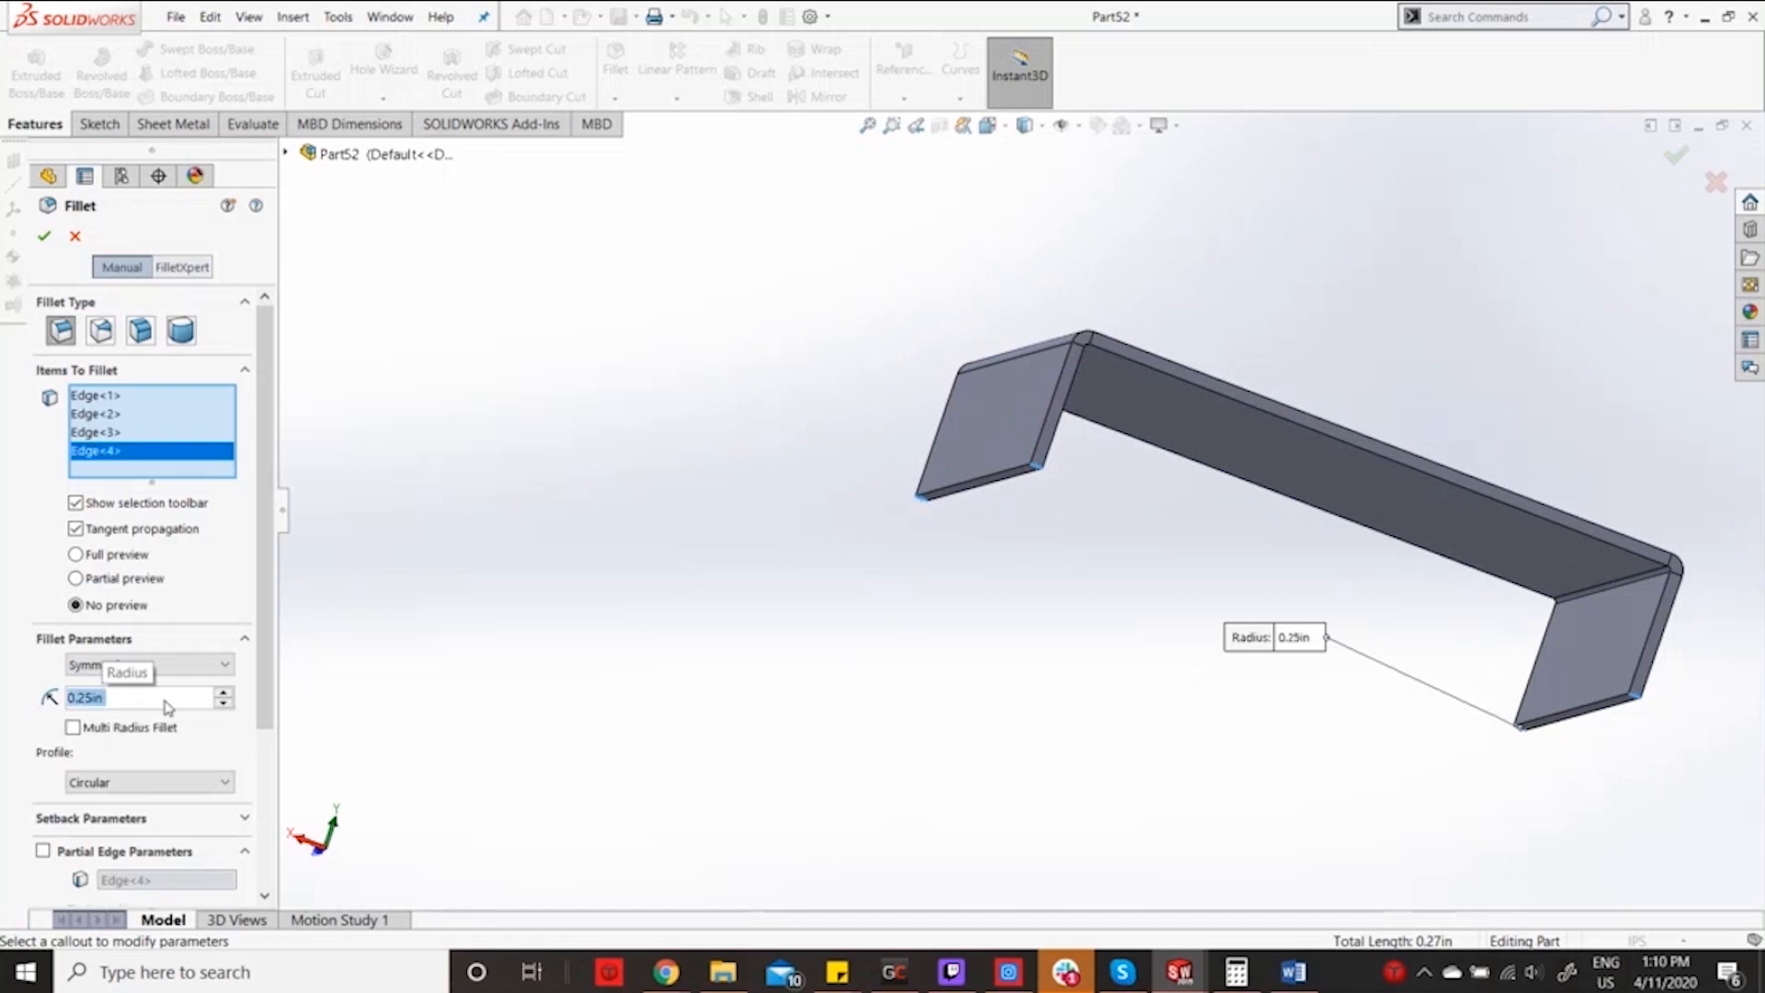
left_click(43, 238)
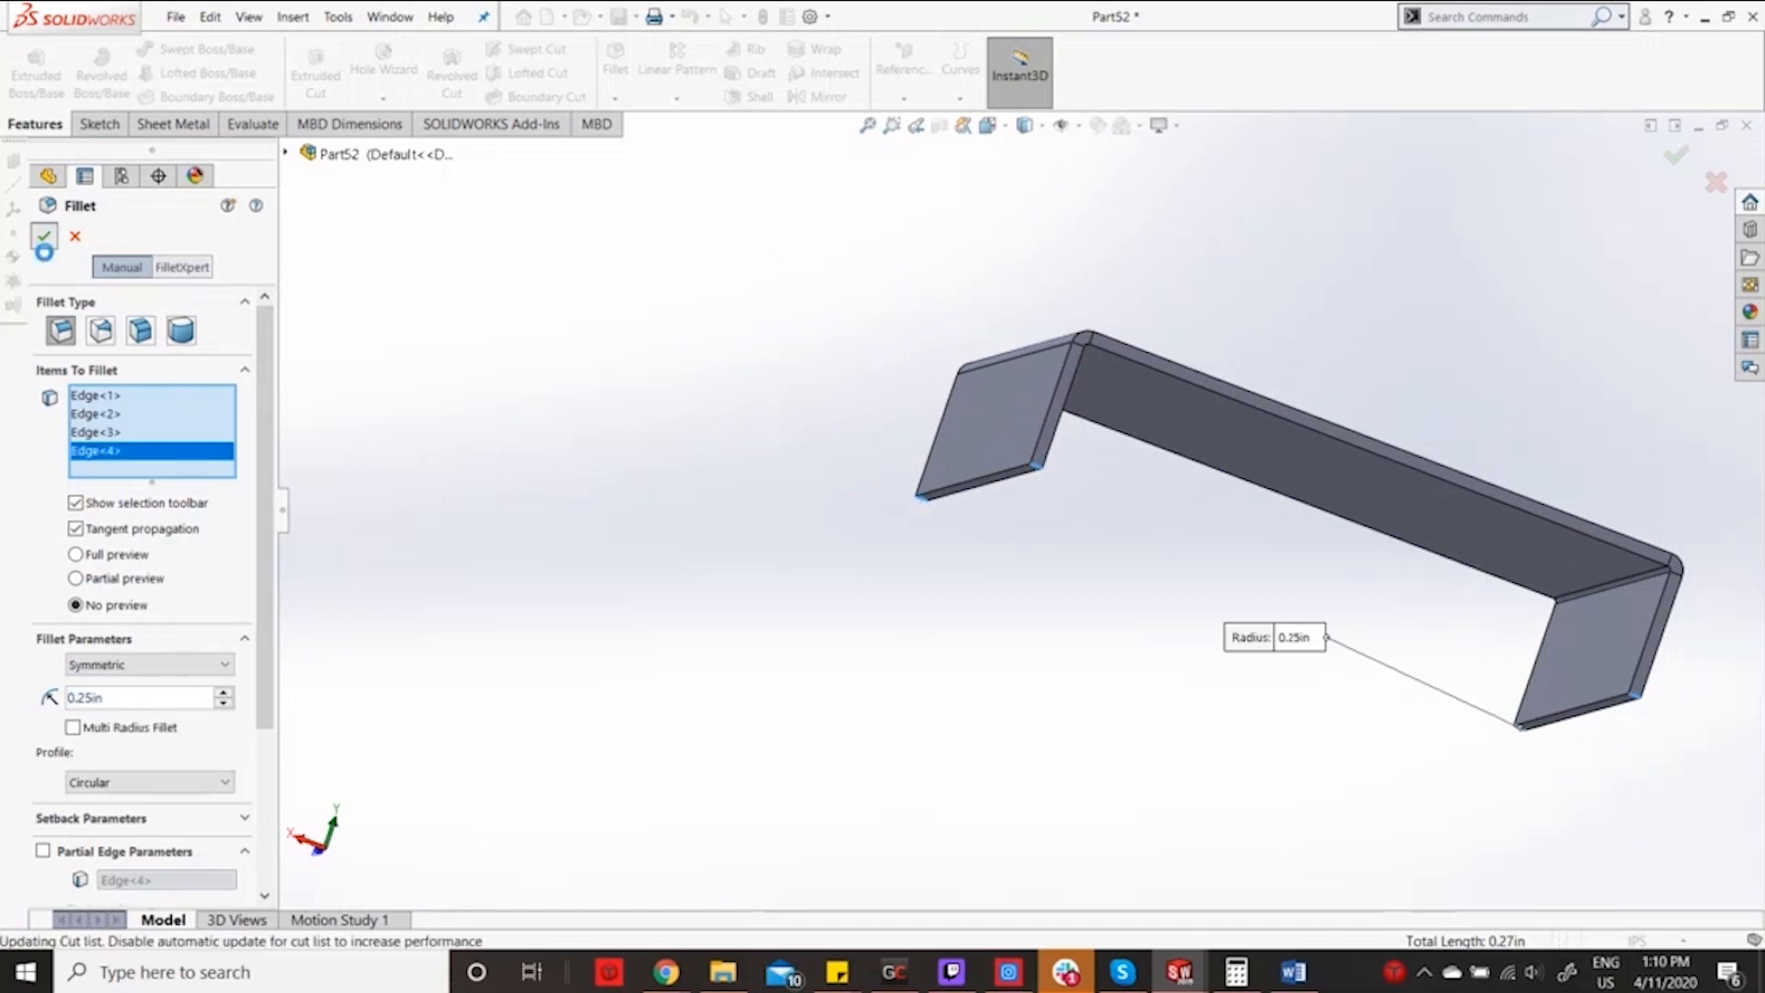
In the Right view, sketch a 3 in horizontal line on the flange's outer face through the midpoints of its side edges.
middle_click_drag(945, 607, 1094, 421)
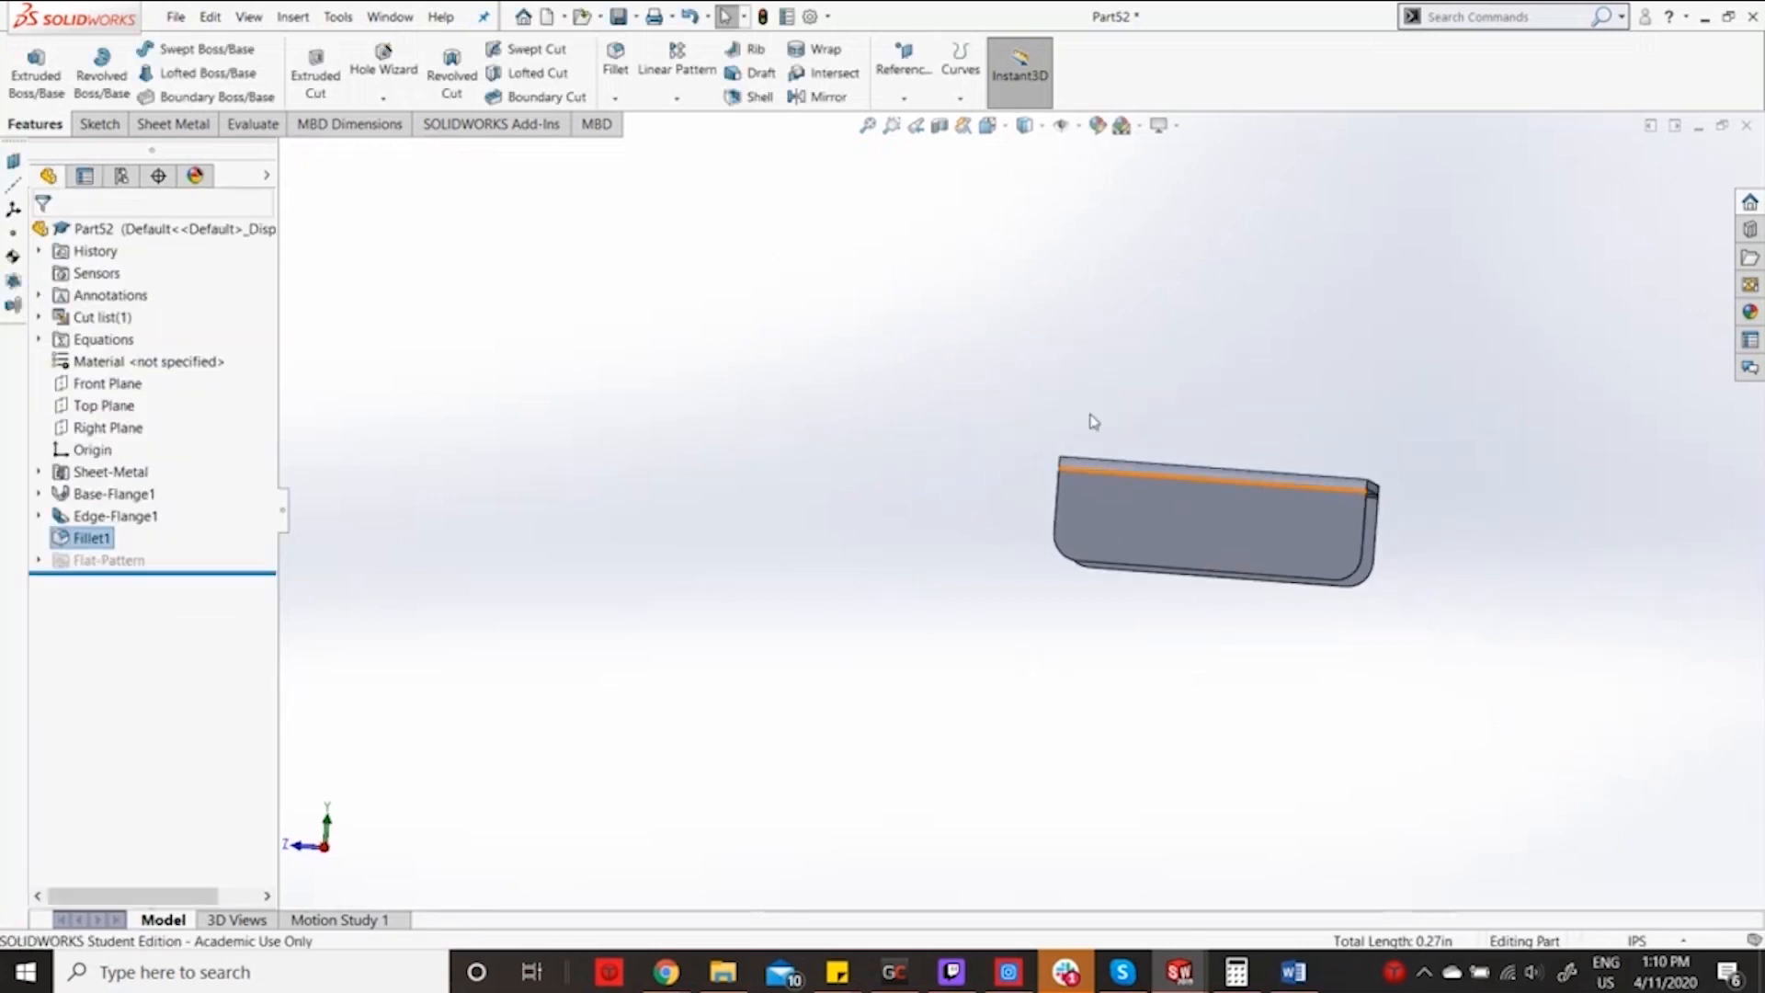
left_click(1025, 125)
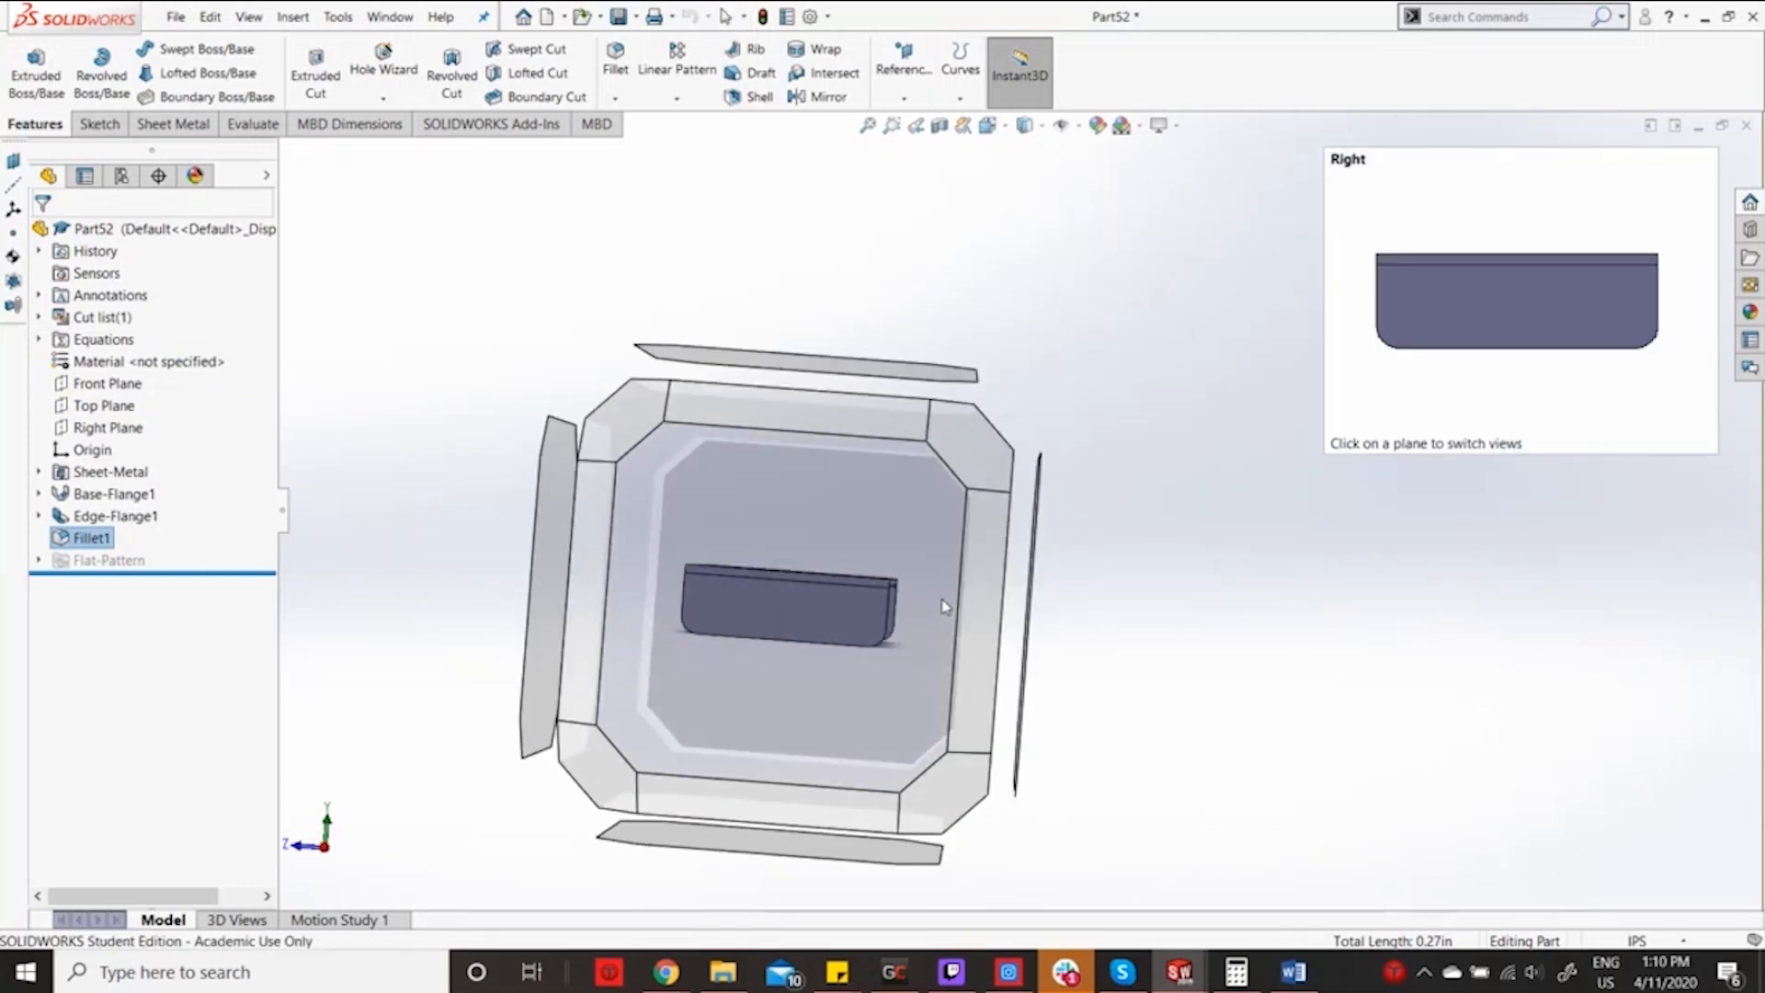
left_click(945, 601)
left_click(97, 124)
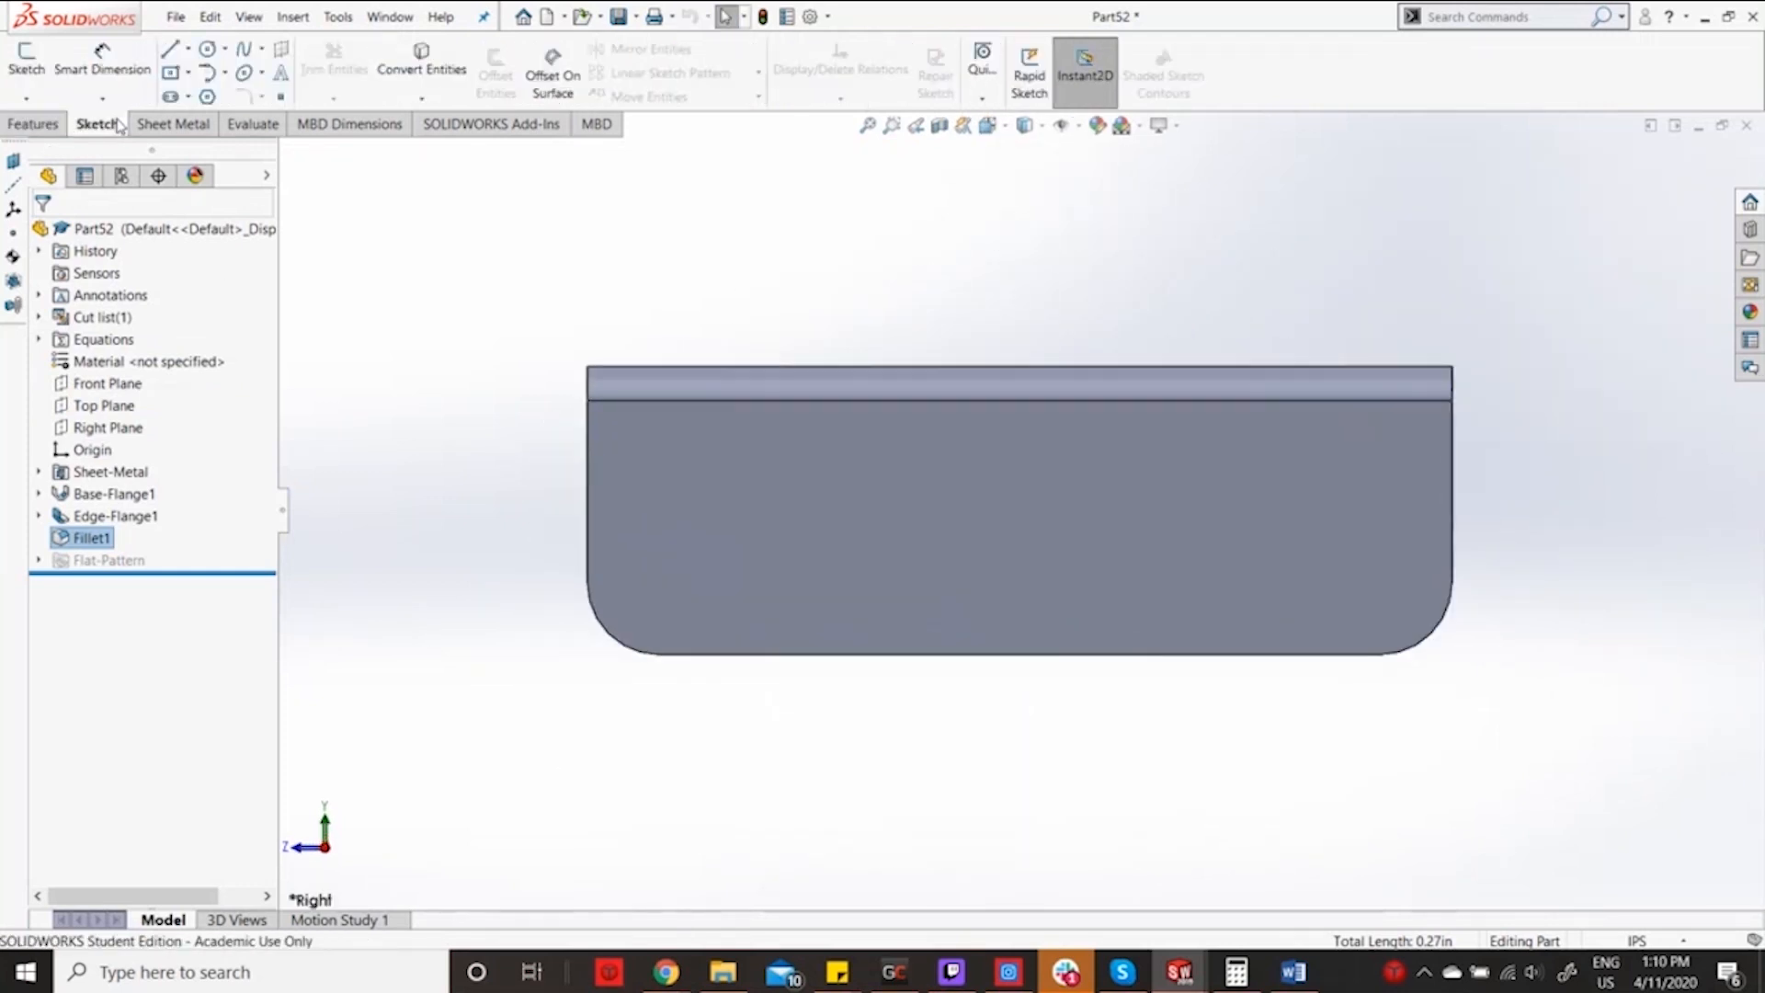
left_click(35, 83)
left_click(768, 508)
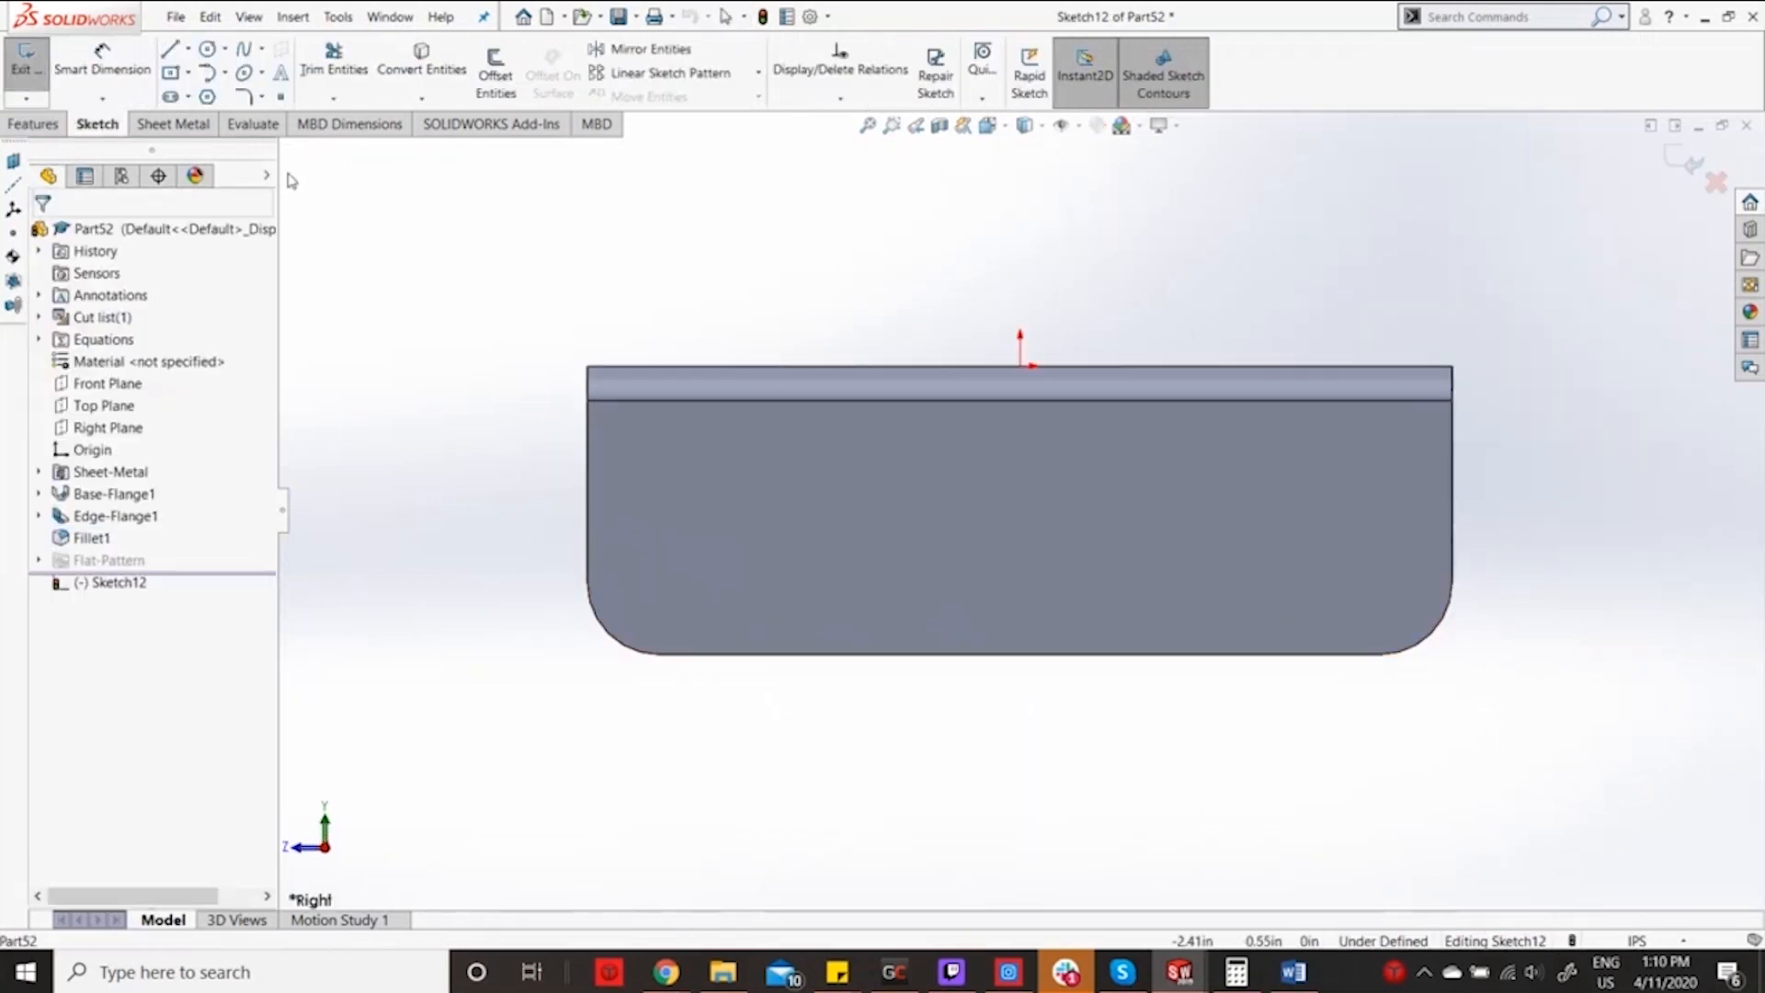
left_click(169, 51)
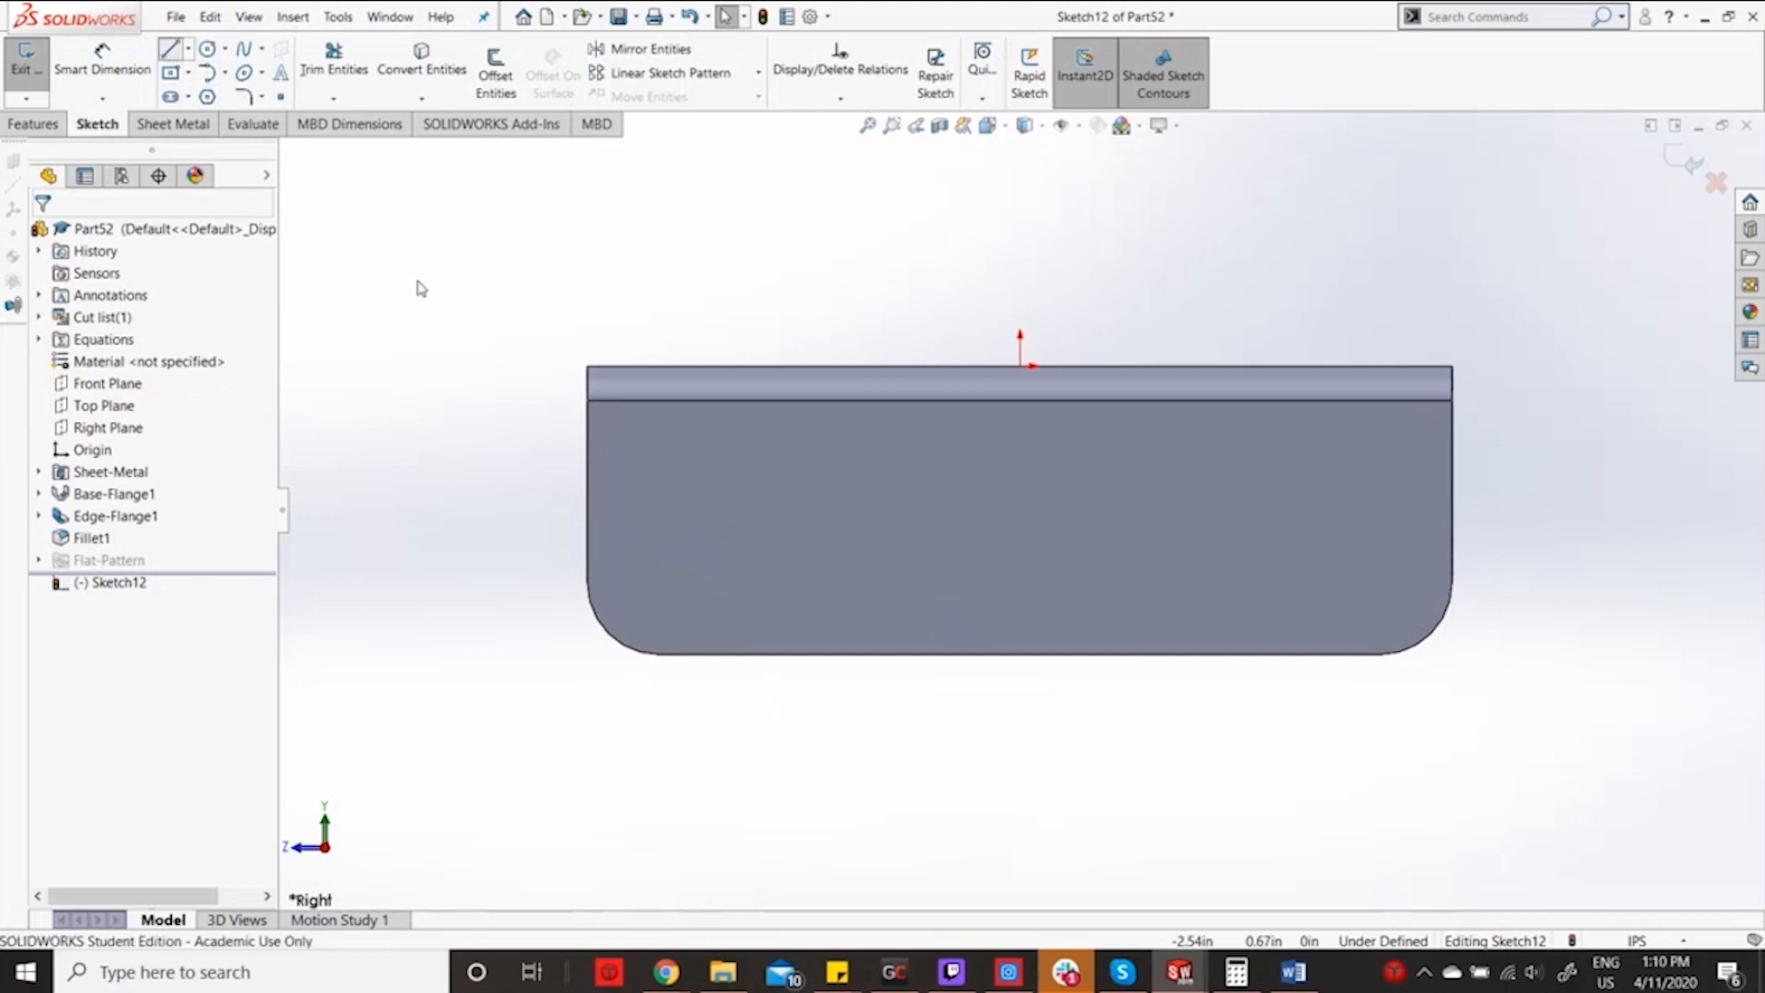
left_click(588, 490)
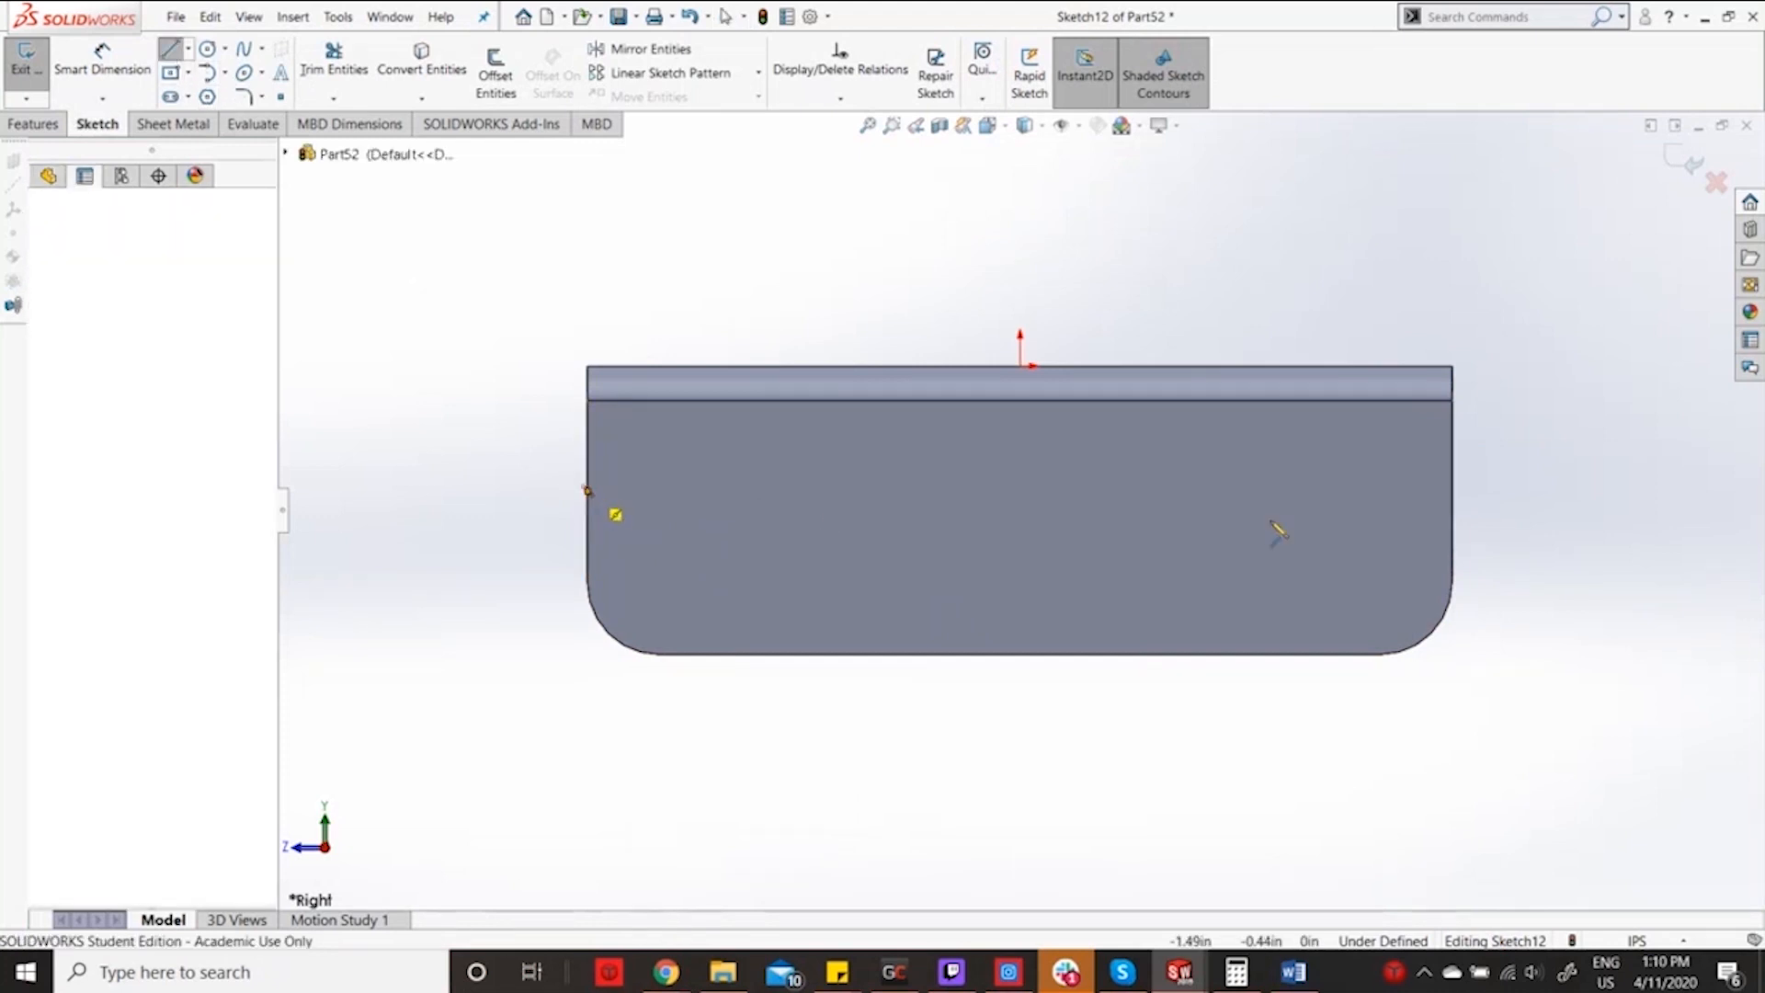
left_click(1453, 490)
key("Escape")
key("Escape")
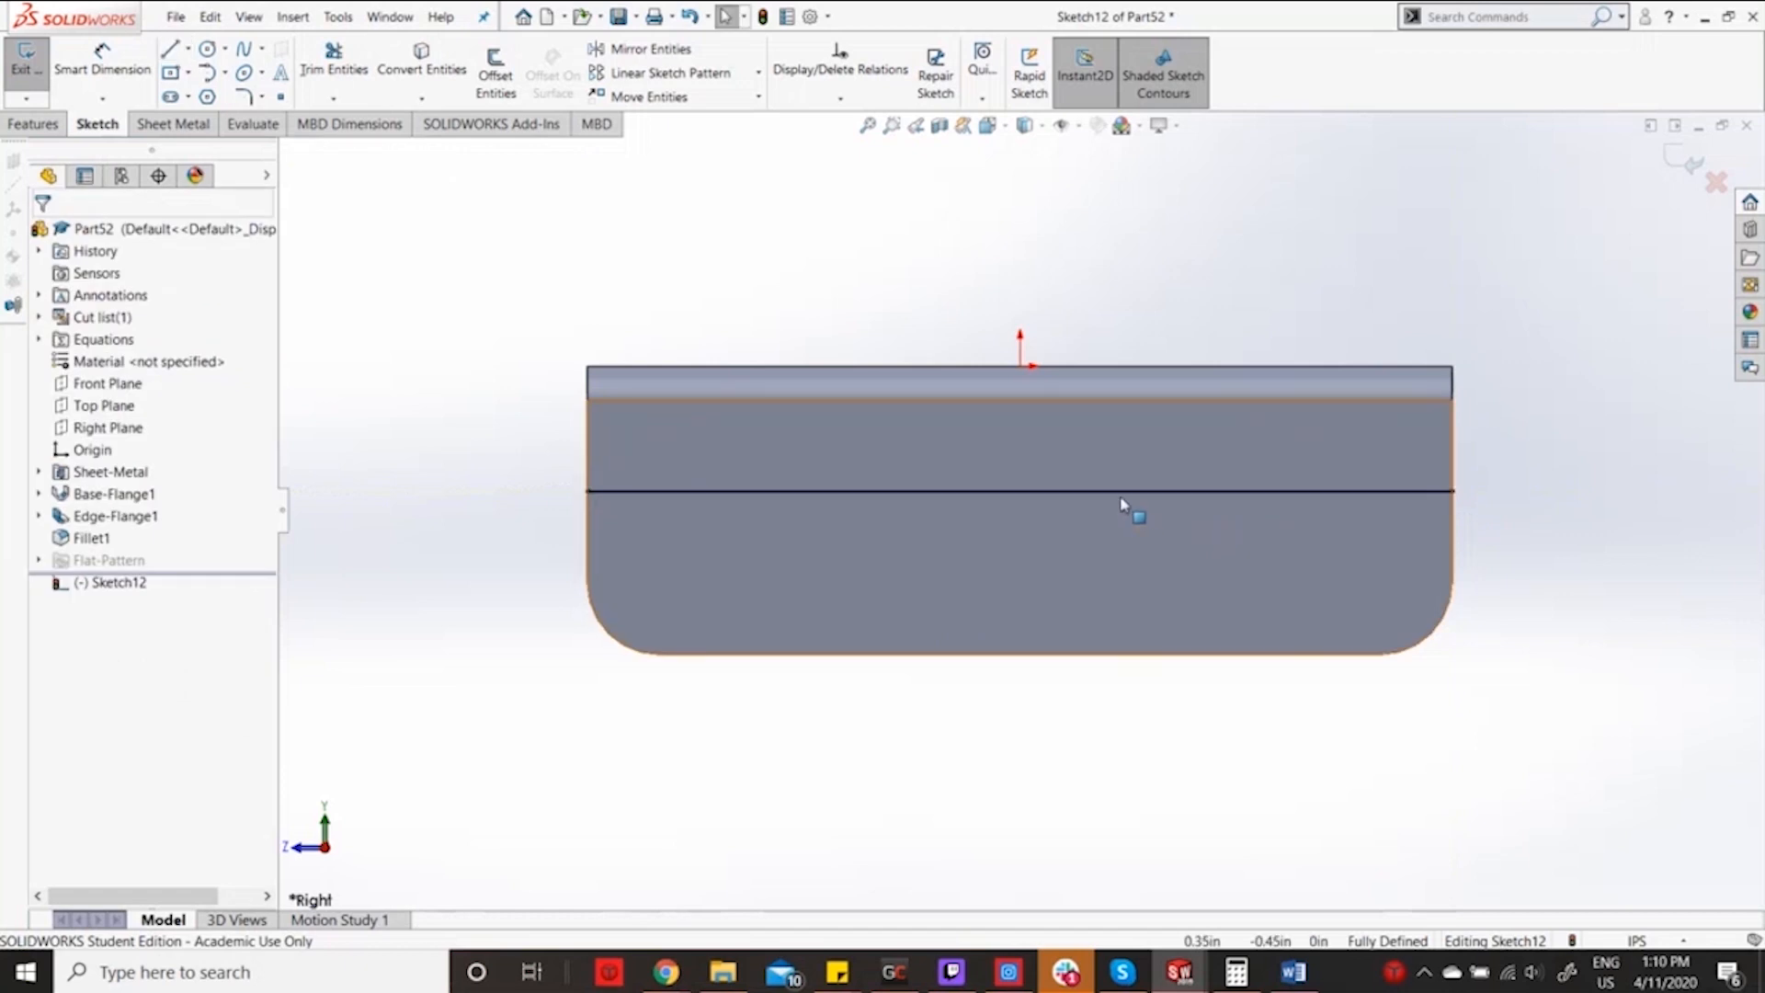
Convert the horizontal line on the flange face to construction geometry.
left_click(1120, 491)
right_click(1120, 492)
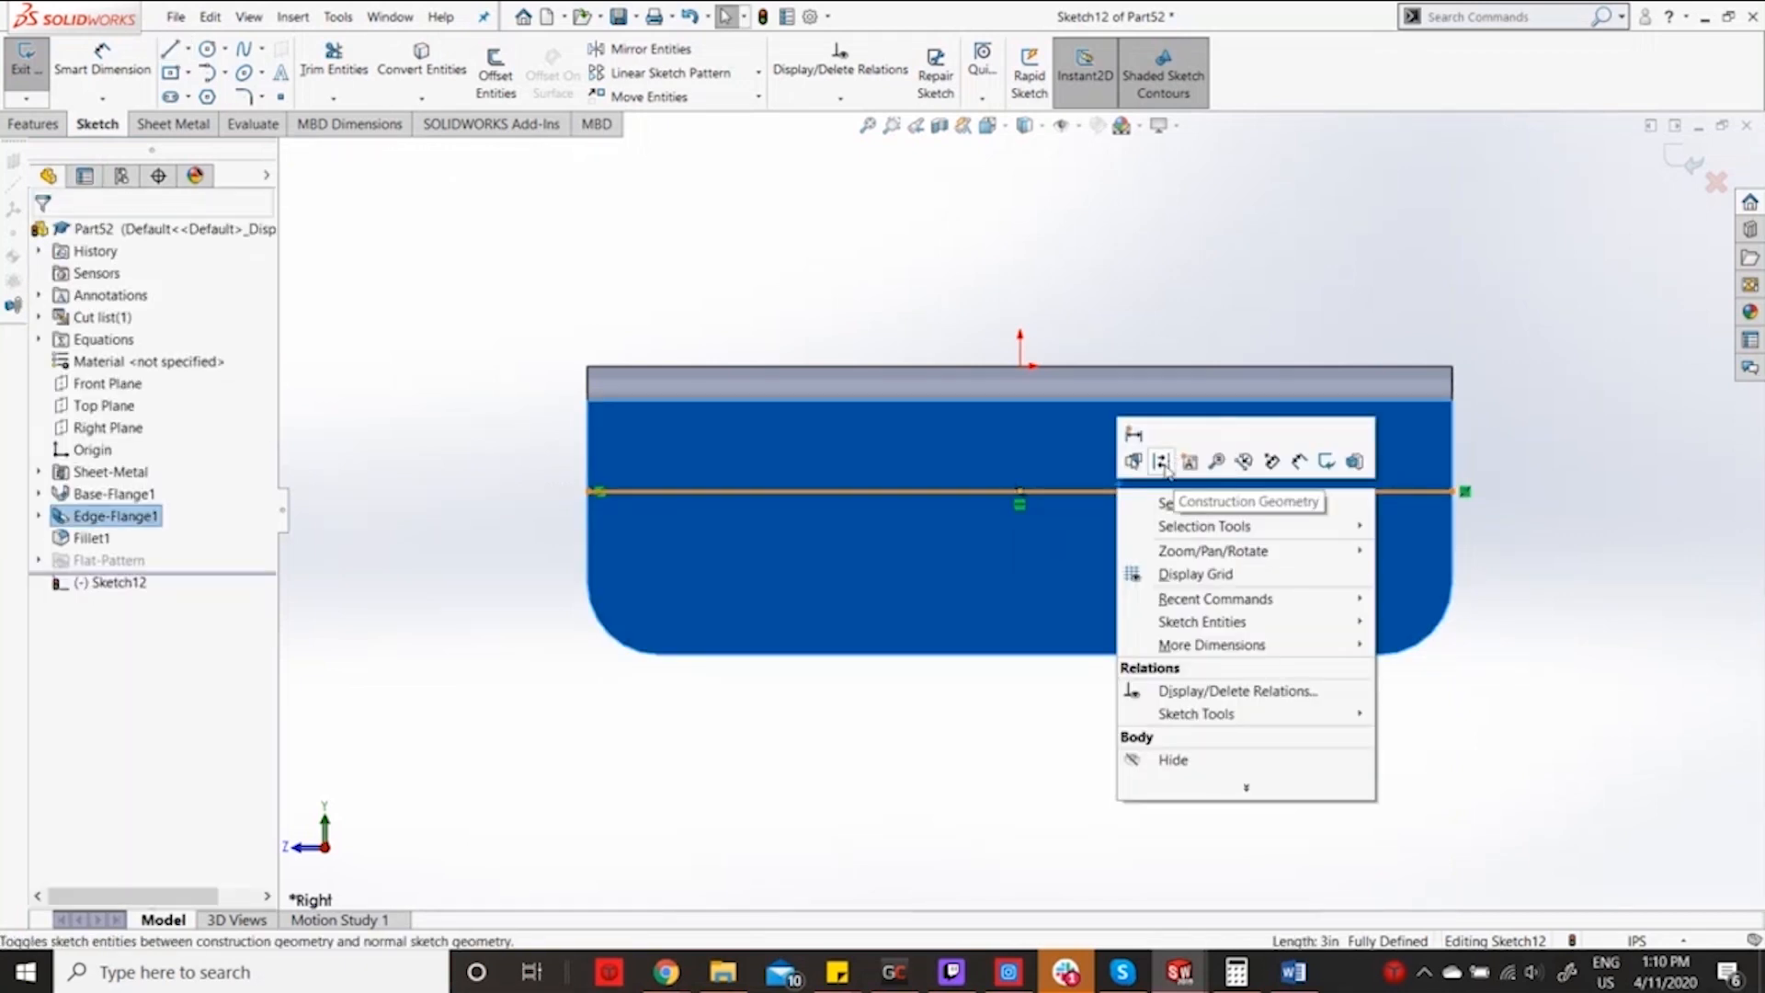
left_click(1170, 473)
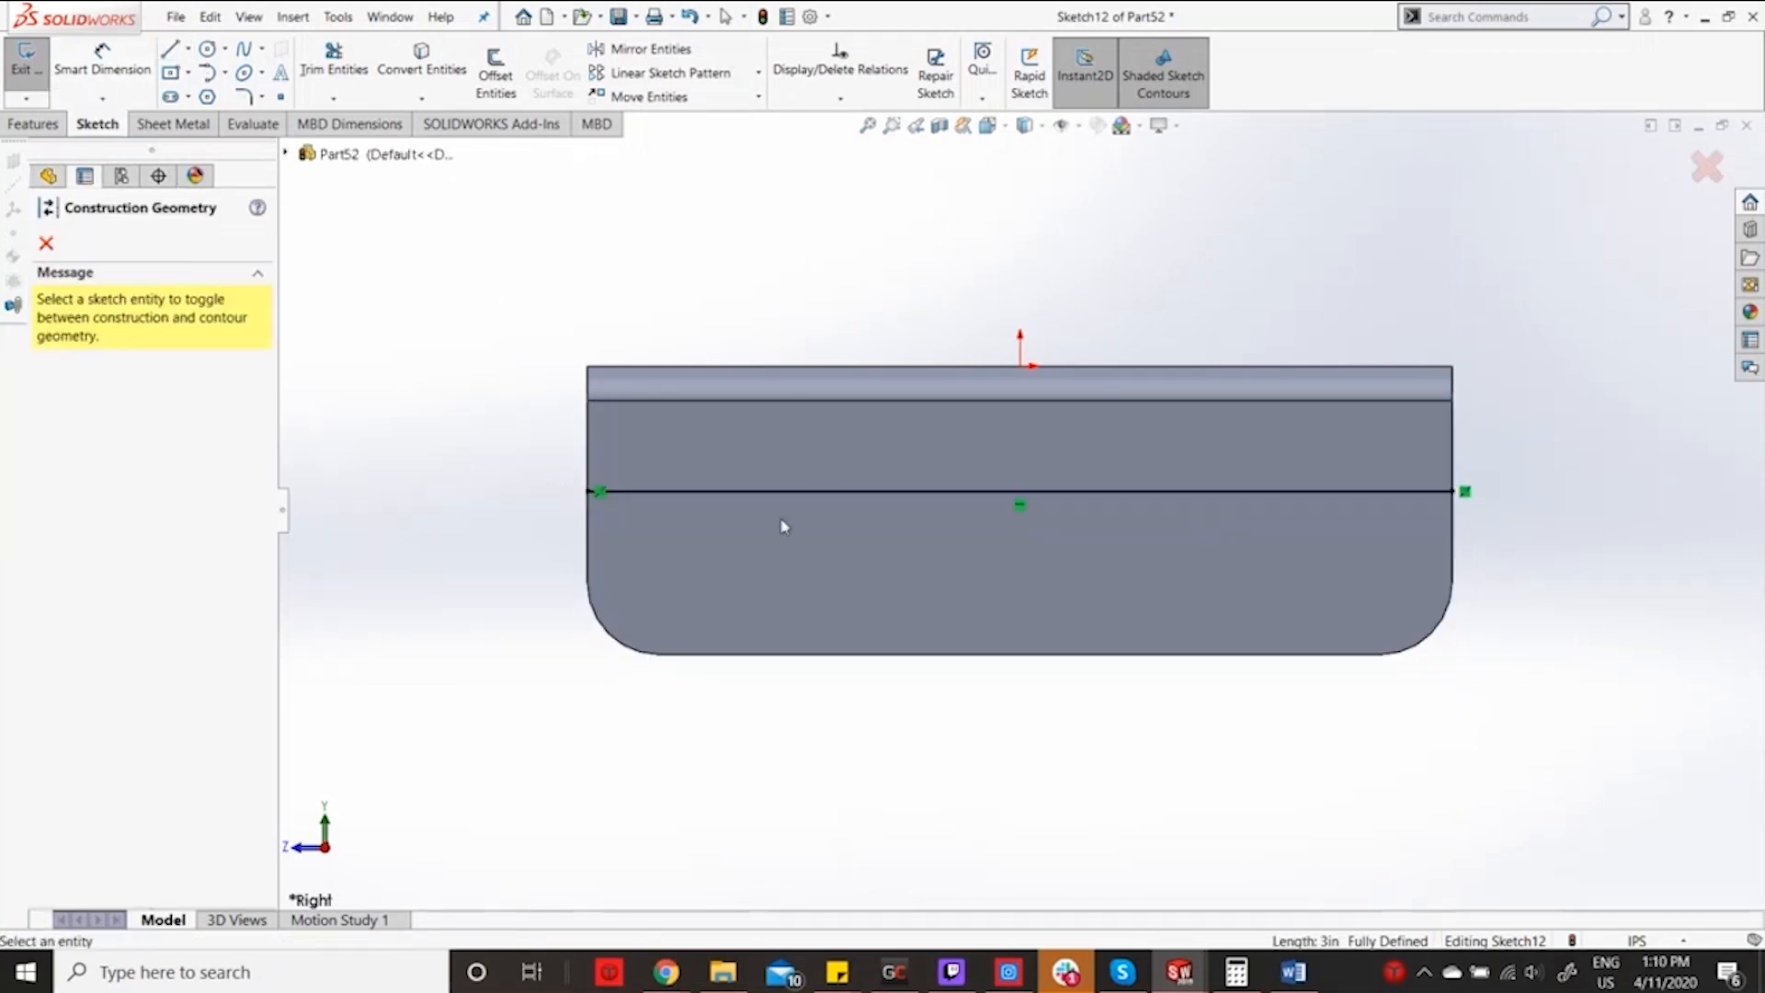
left_click(781, 494)
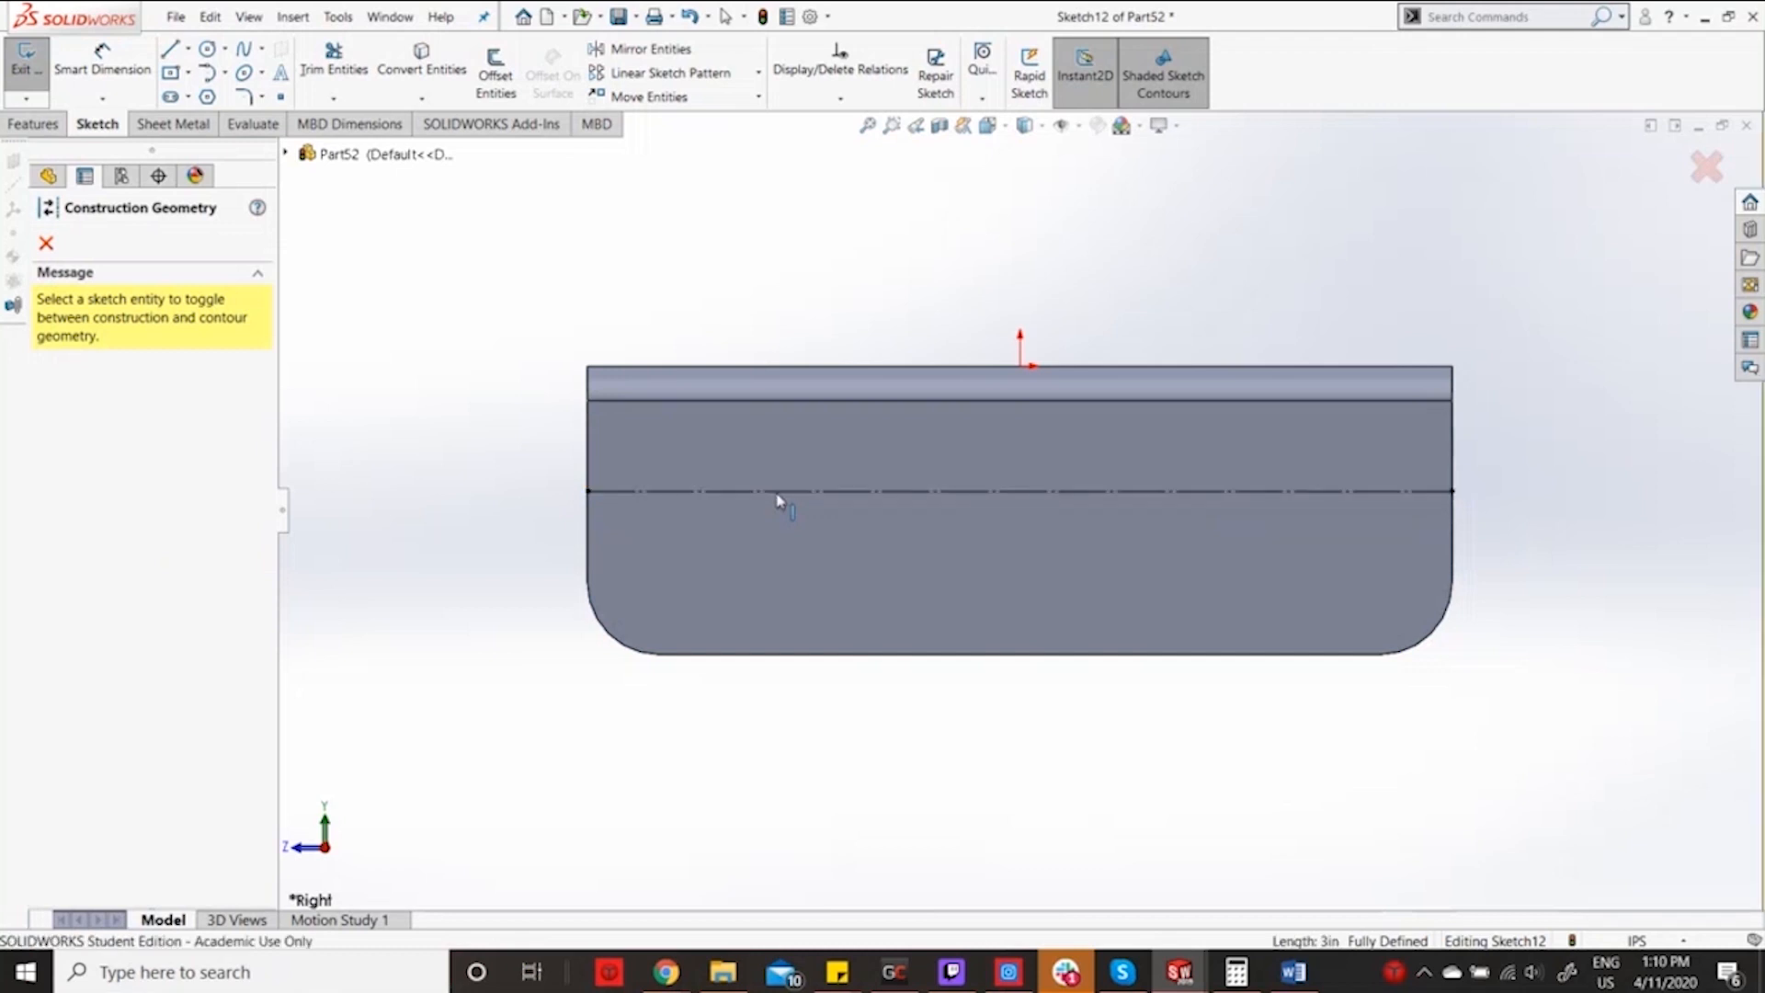
right_click(777, 497)
left_click(476, 560)
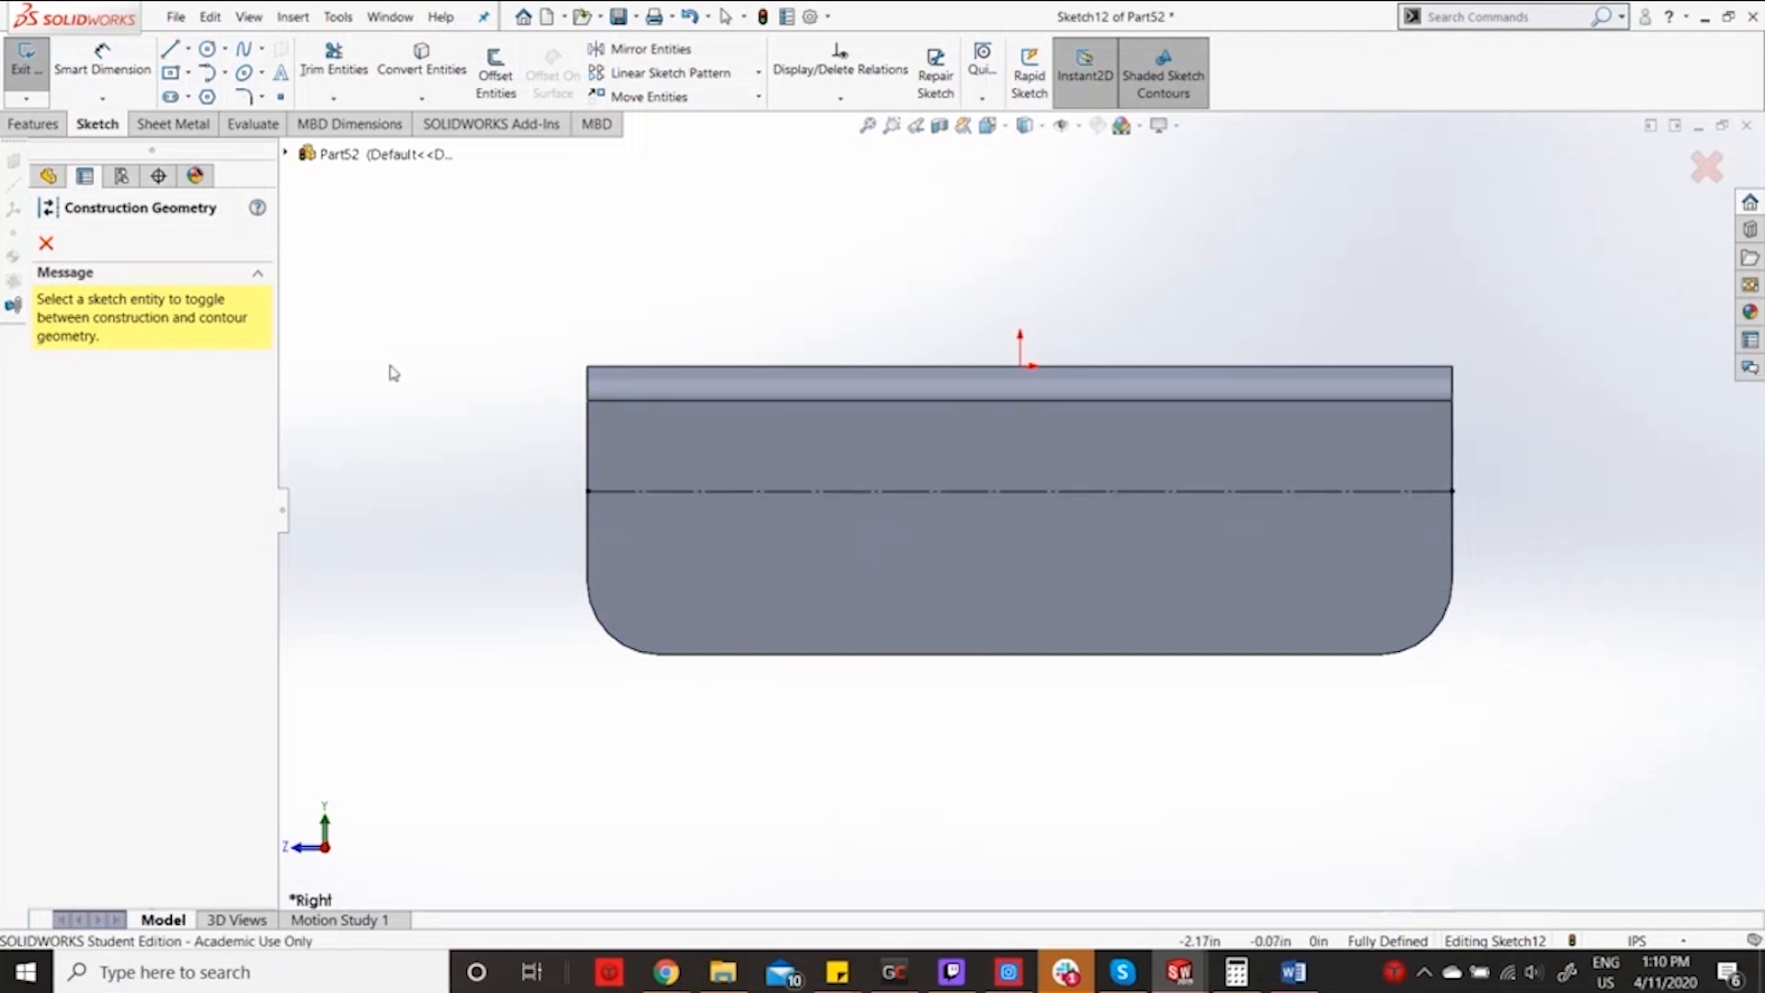
Undo the construction conversion and the horizontal line, and exit the empty sketch.
key("ctrl+z")
key("ctrl+z")
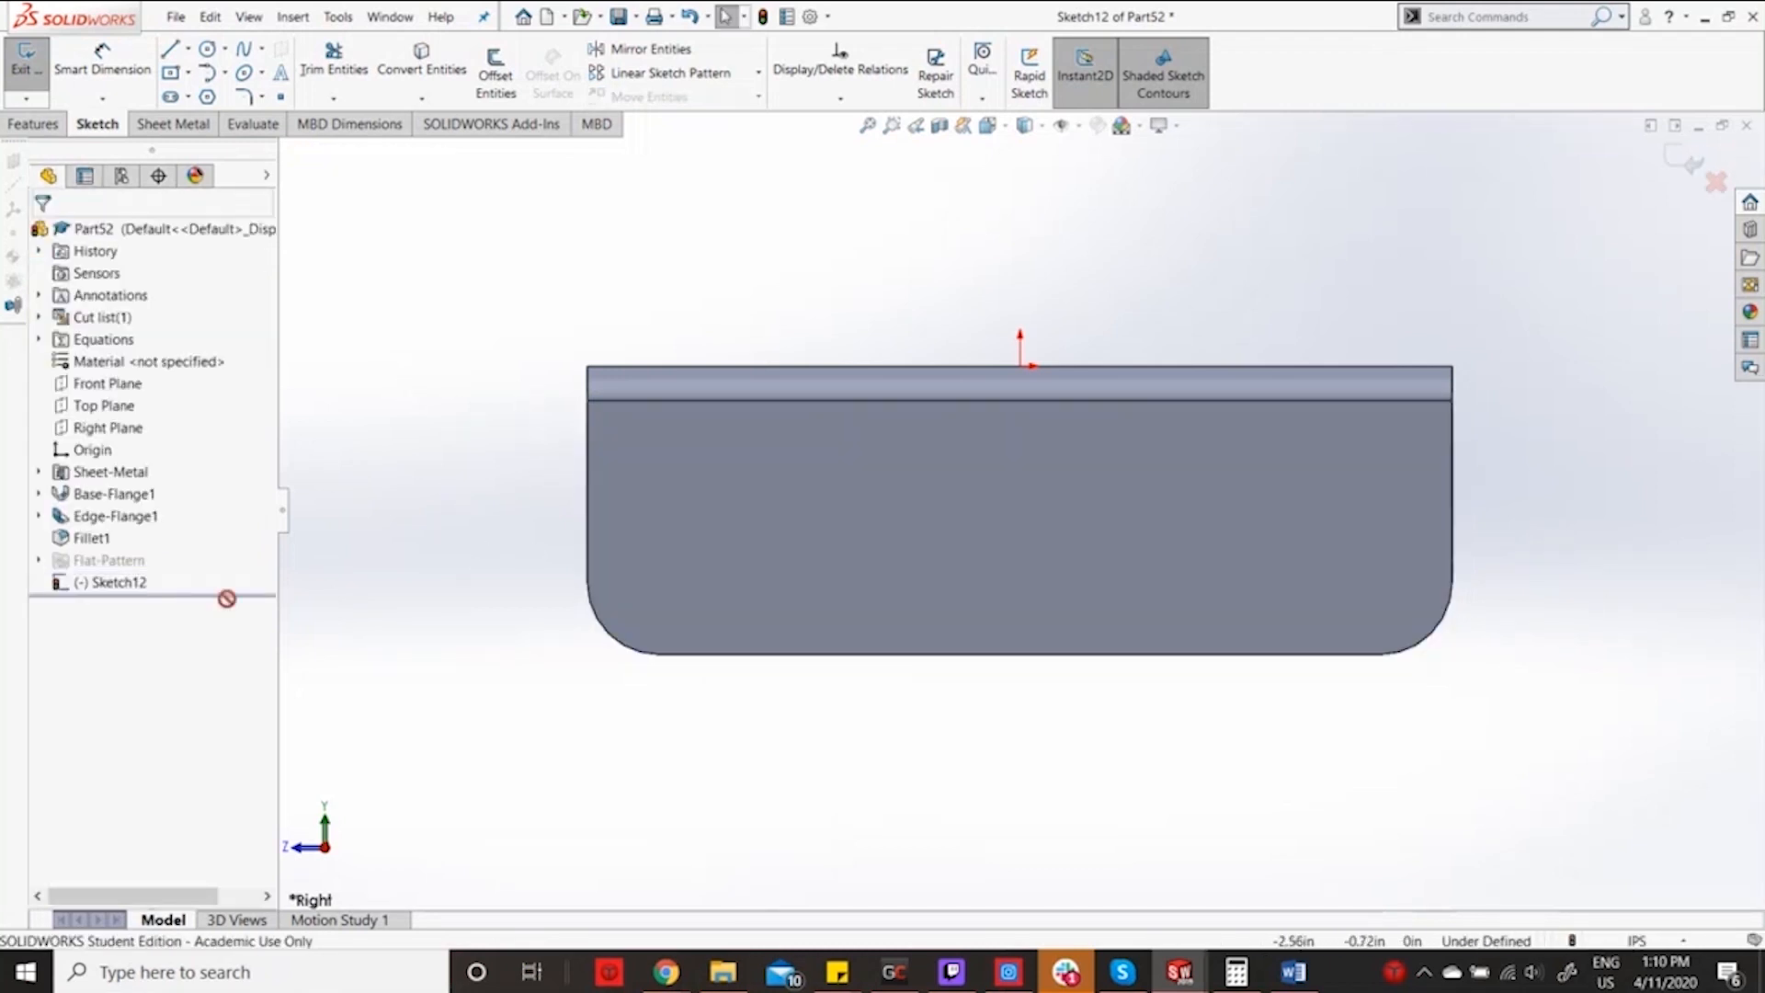
left_click(111, 584)
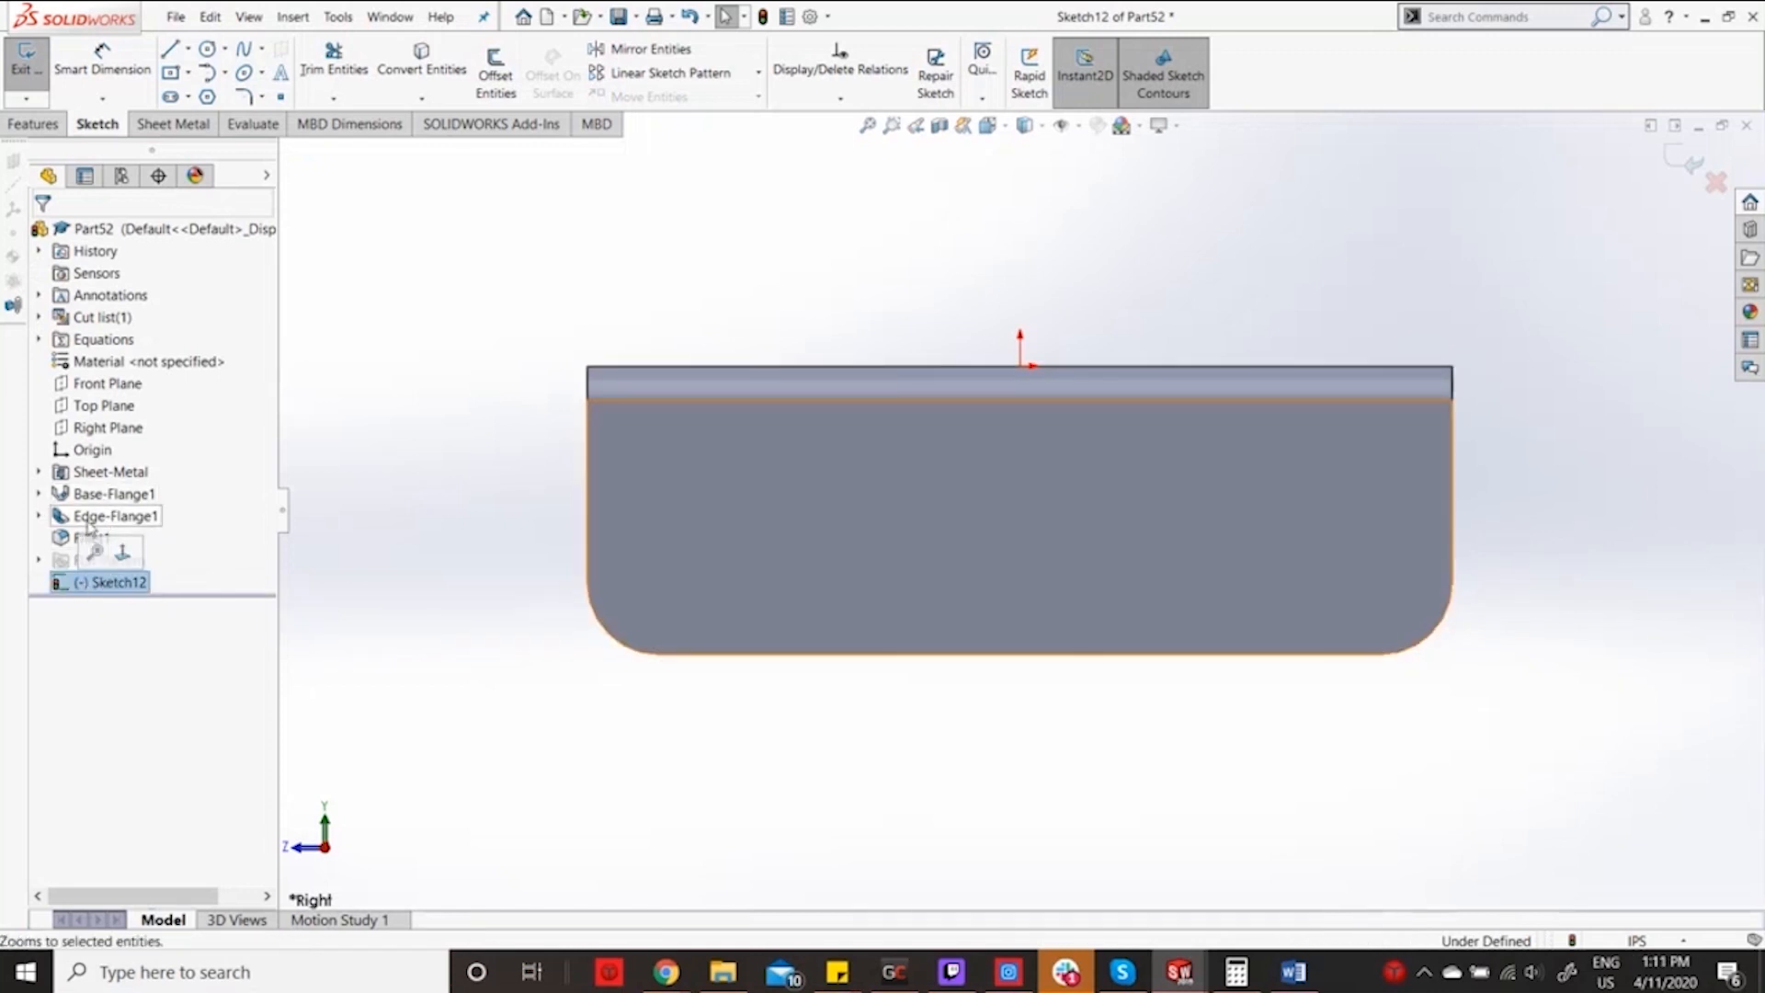
left_click(66, 542)
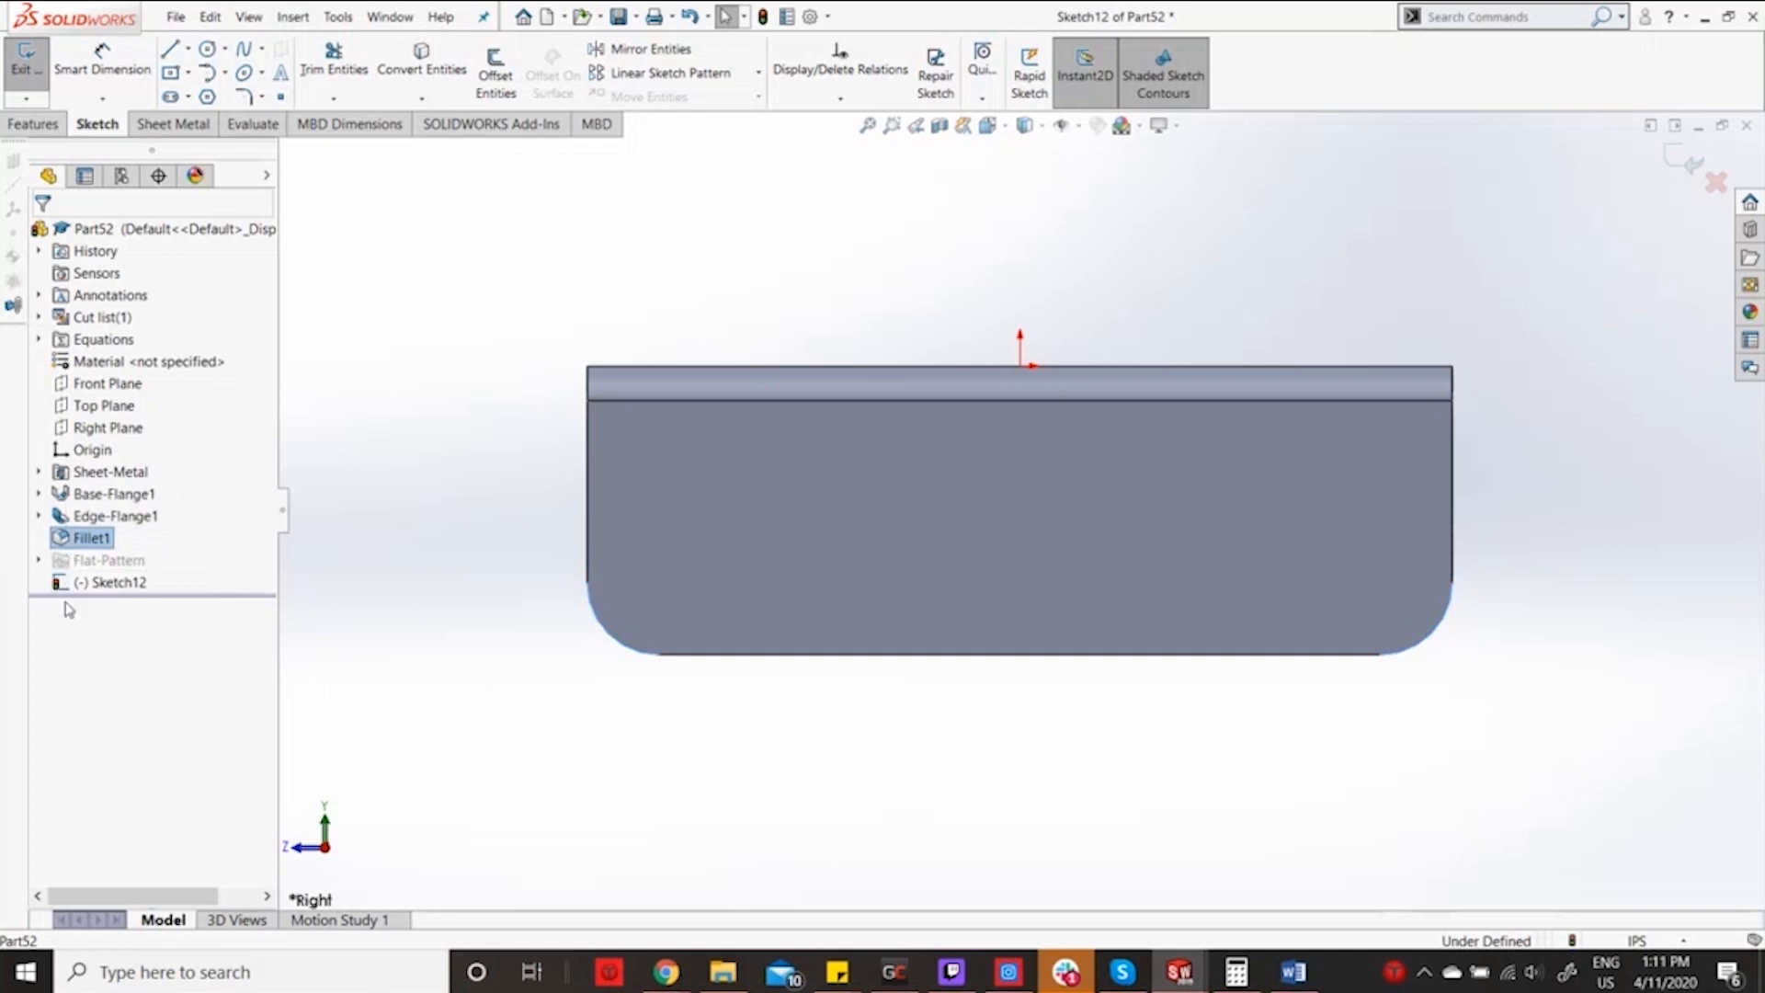
left_click(1678, 177)
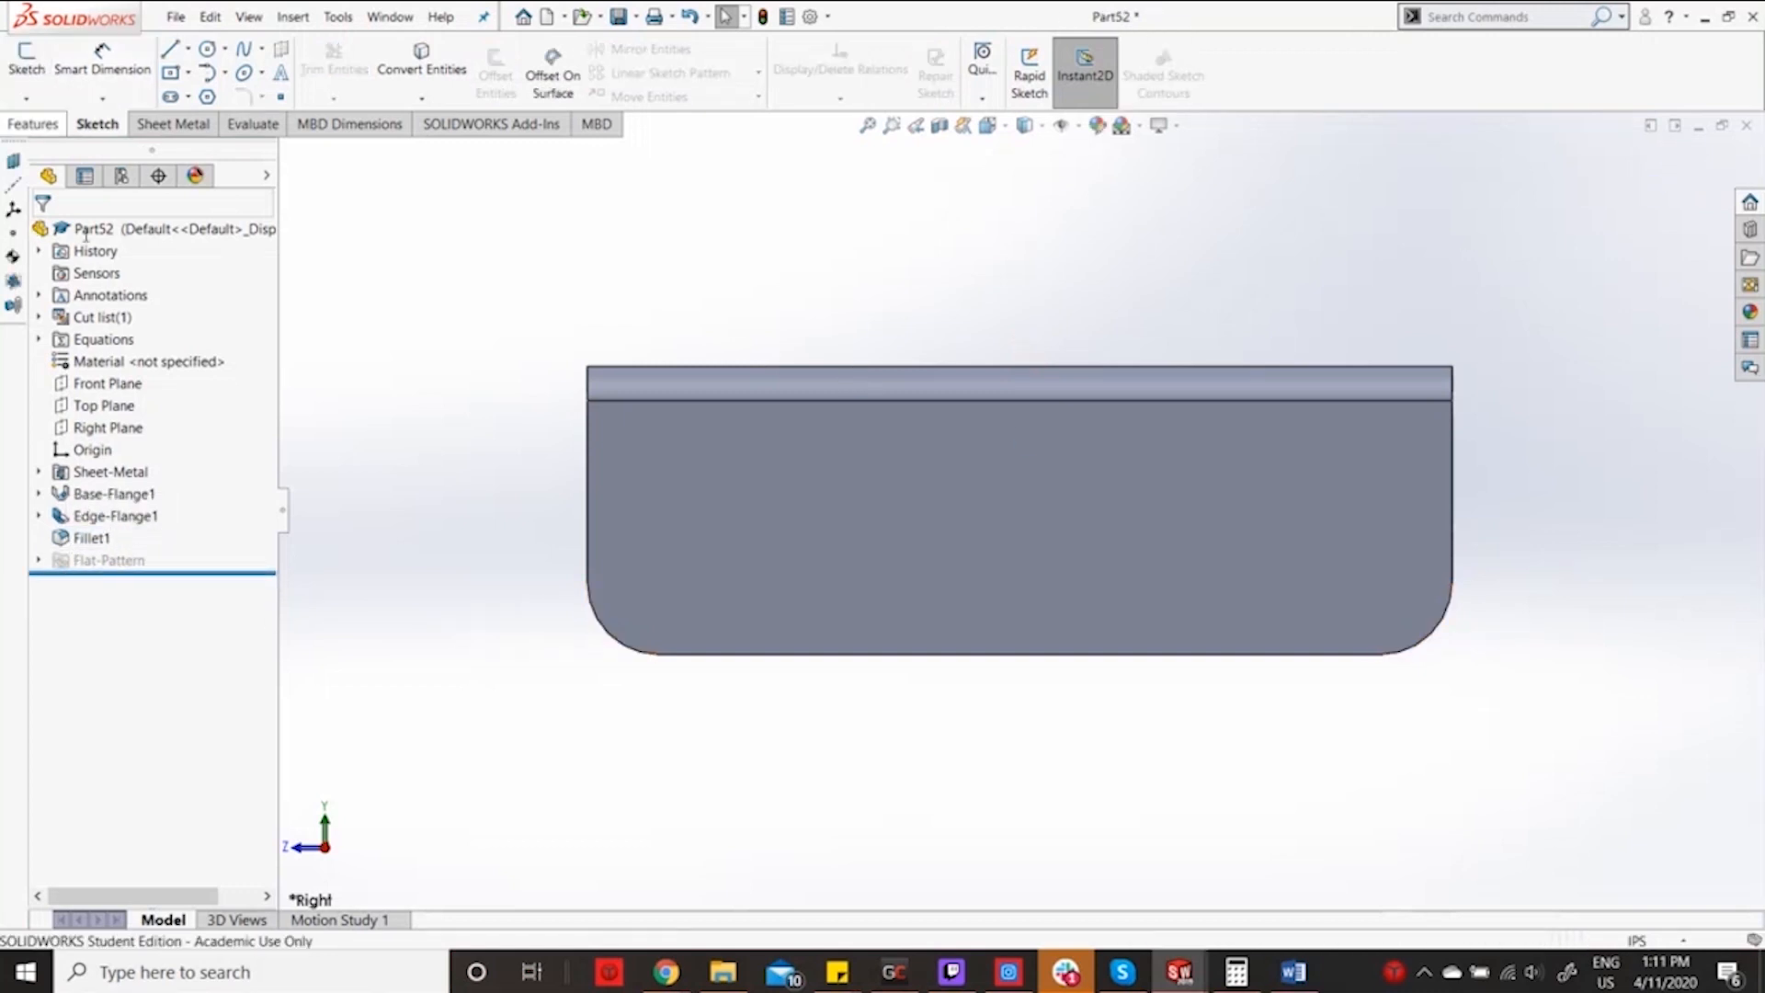
left_click_drag(79, 547, 79, 574)
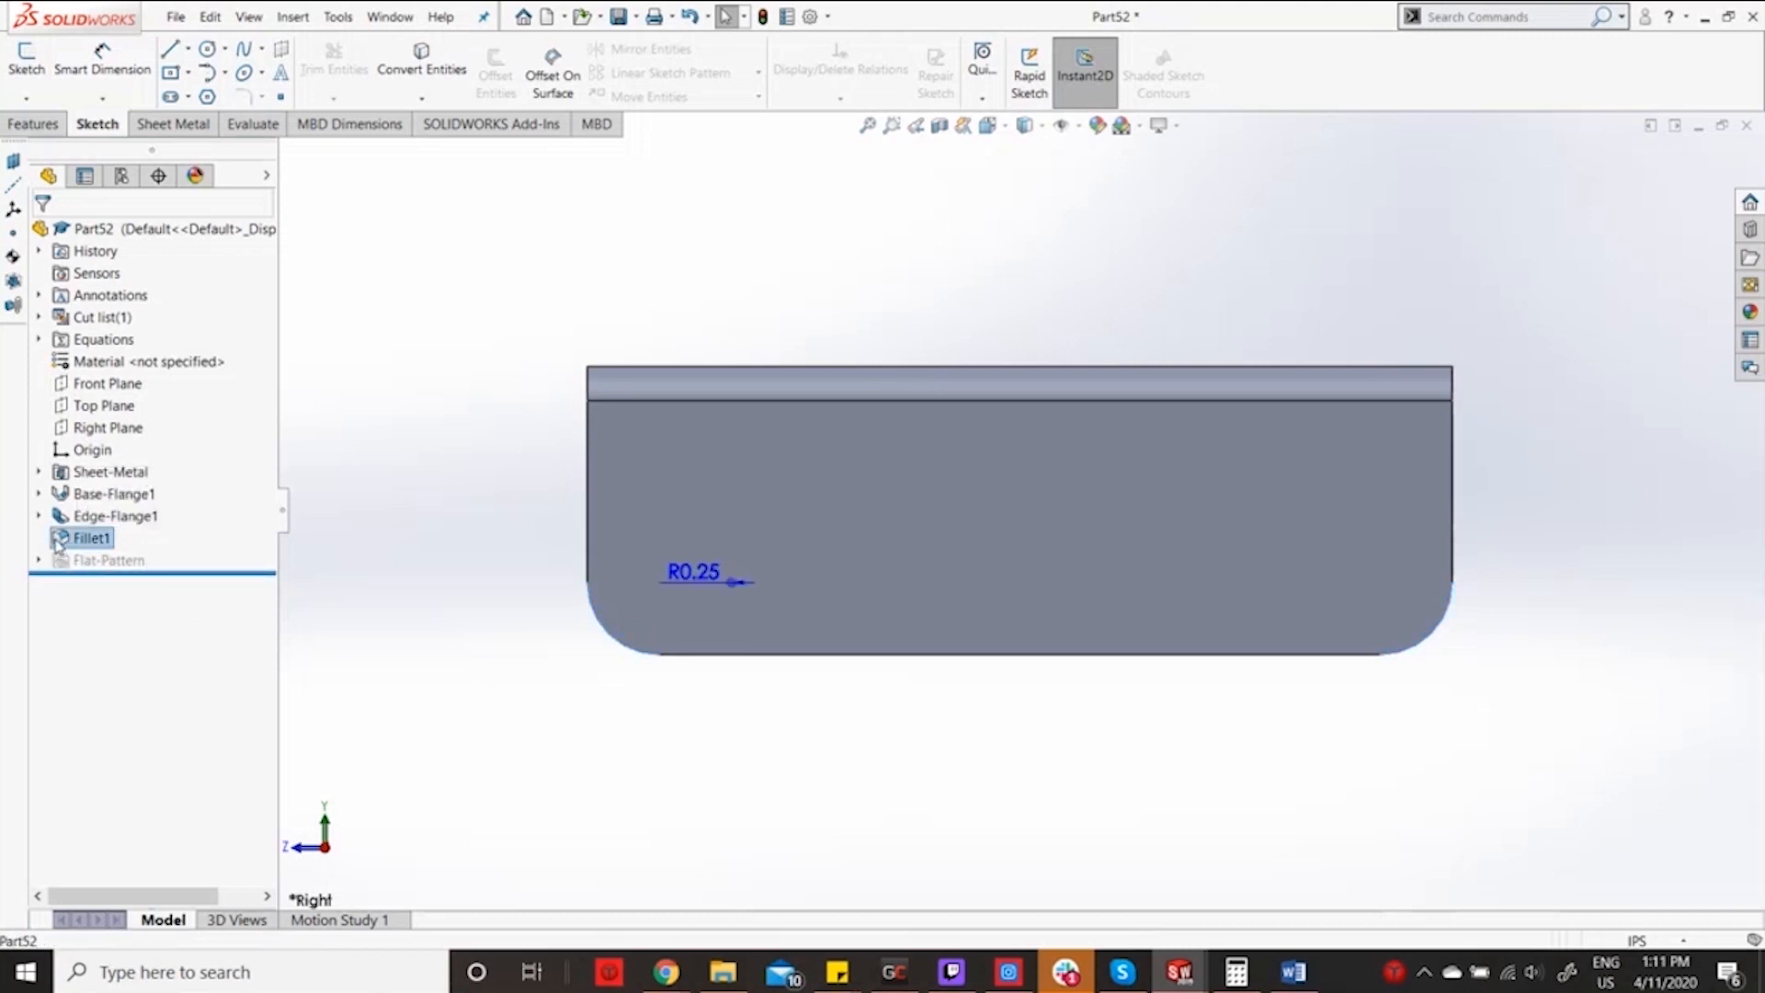
left_click(353, 493)
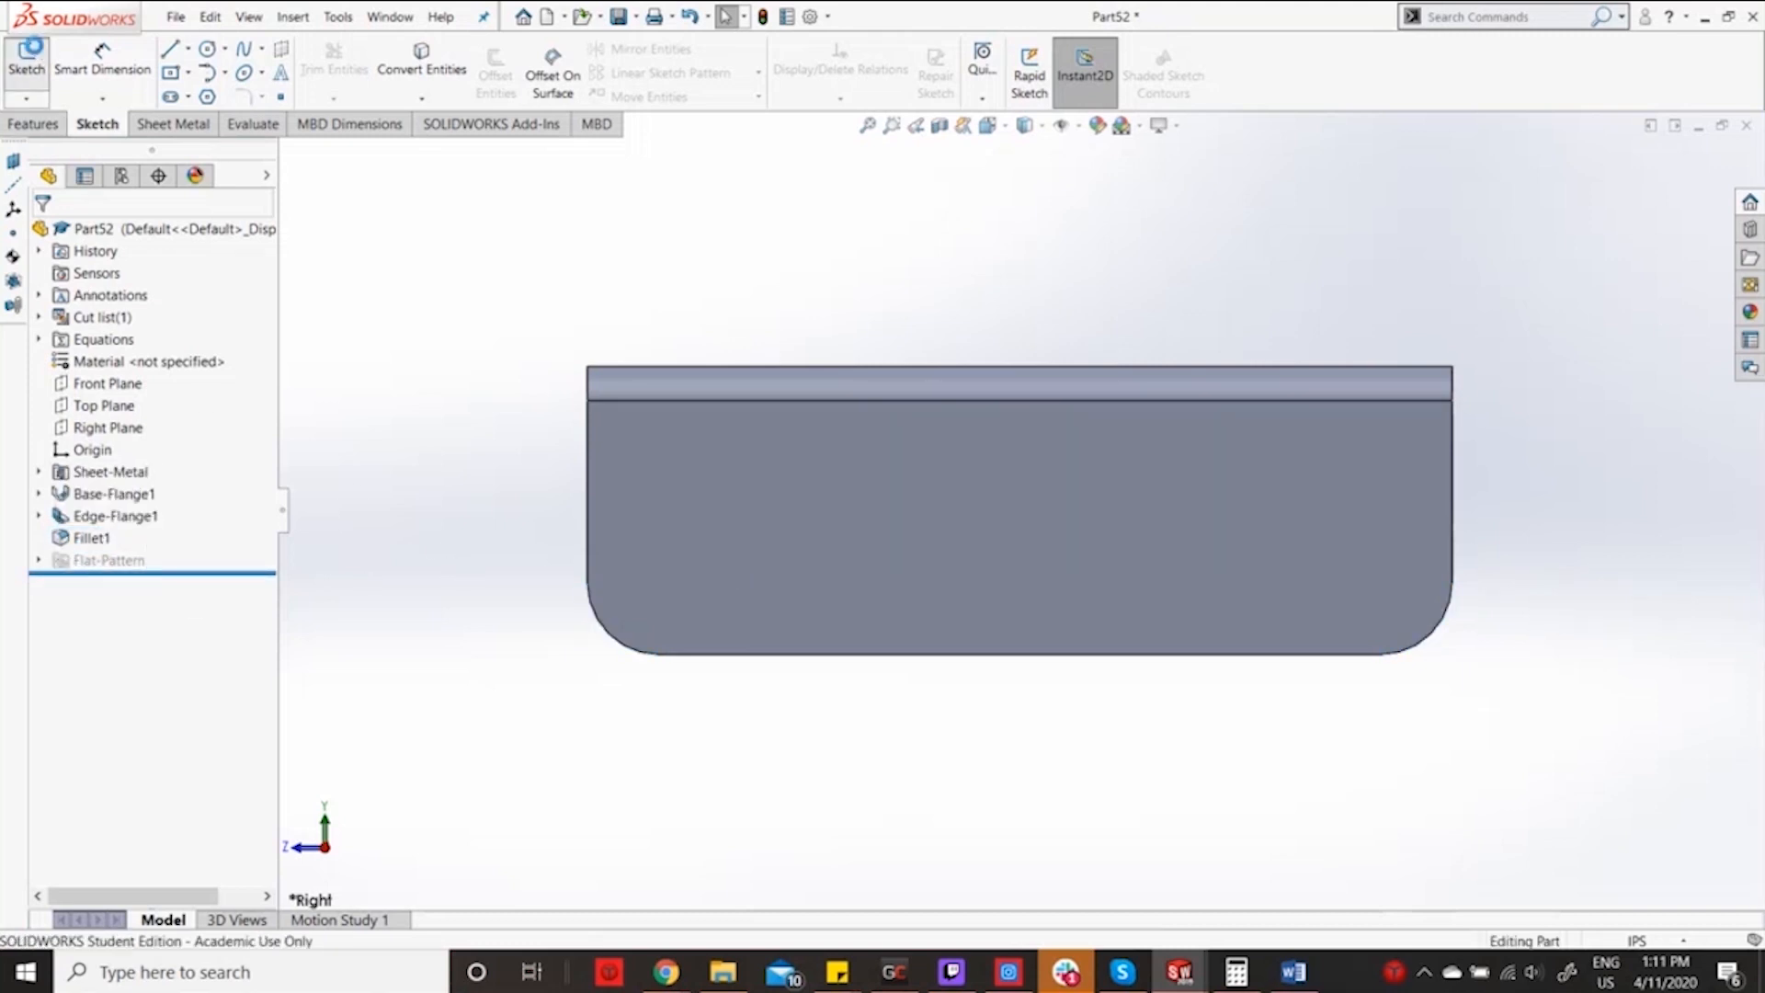
Start a new sketch on the flange's outer face and draw a 3 in horizontal line between its side edges, slightly below their midpoints.
left_click(27, 57)
left_click(741, 512)
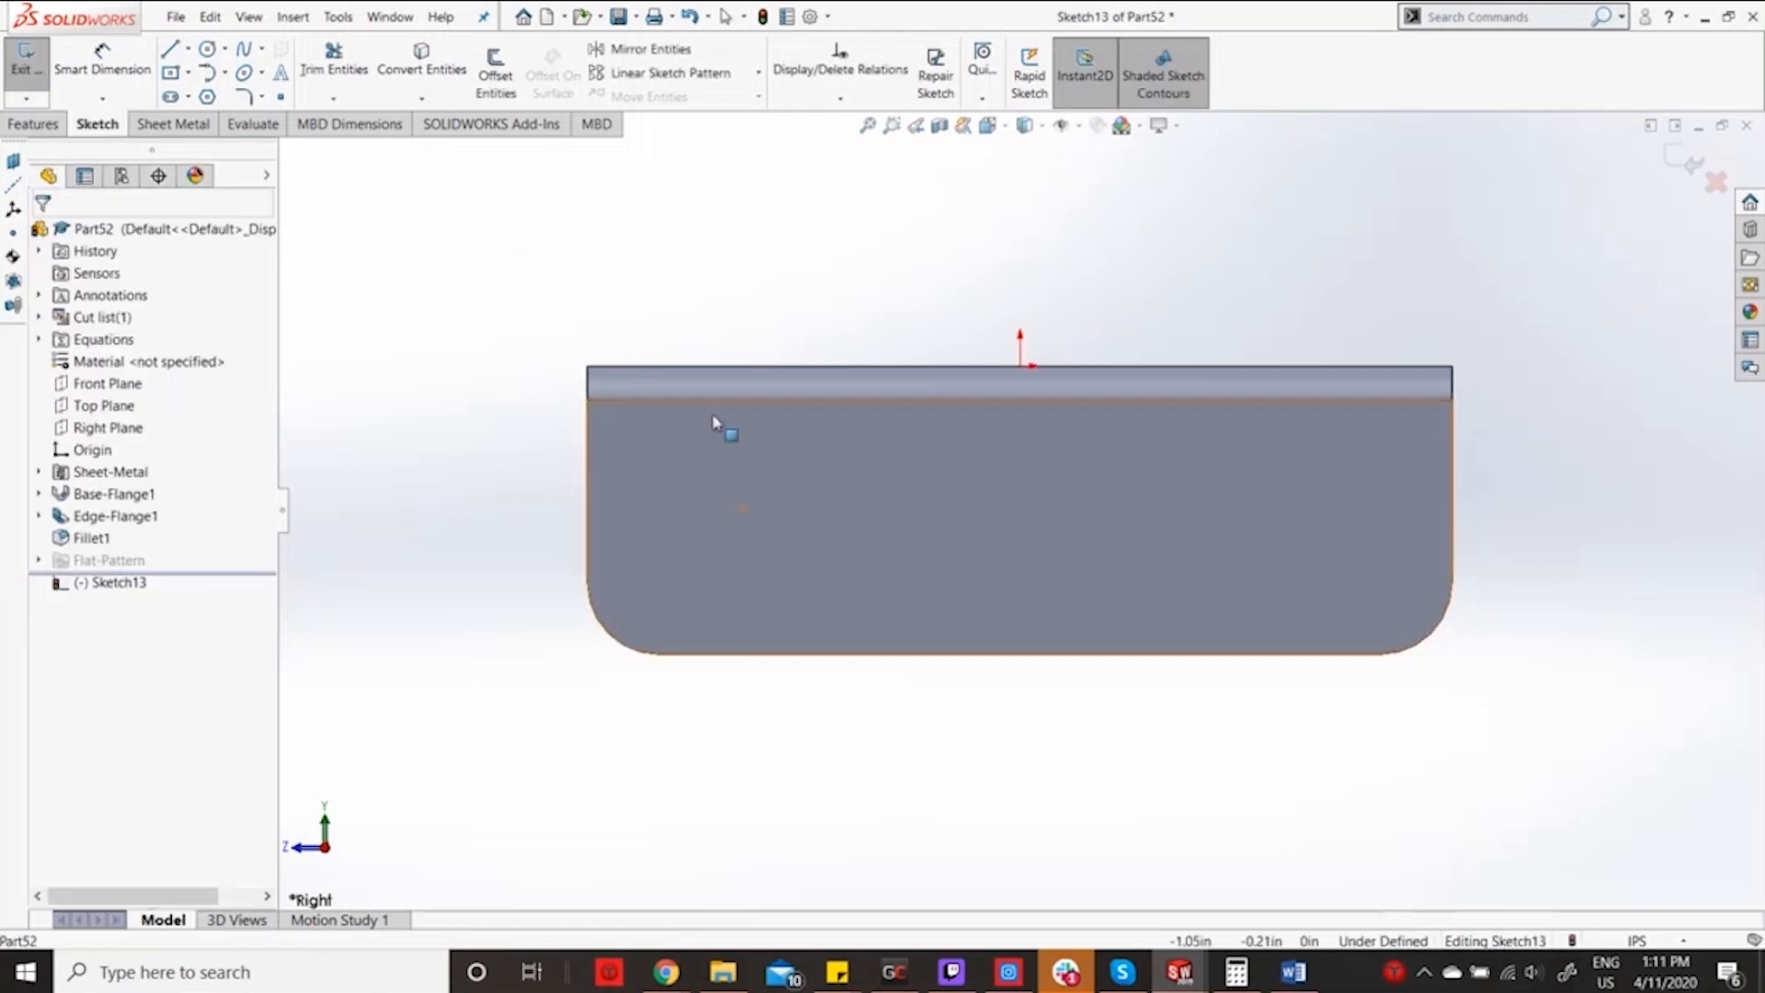
left_click(173, 52)
left_click(588, 505)
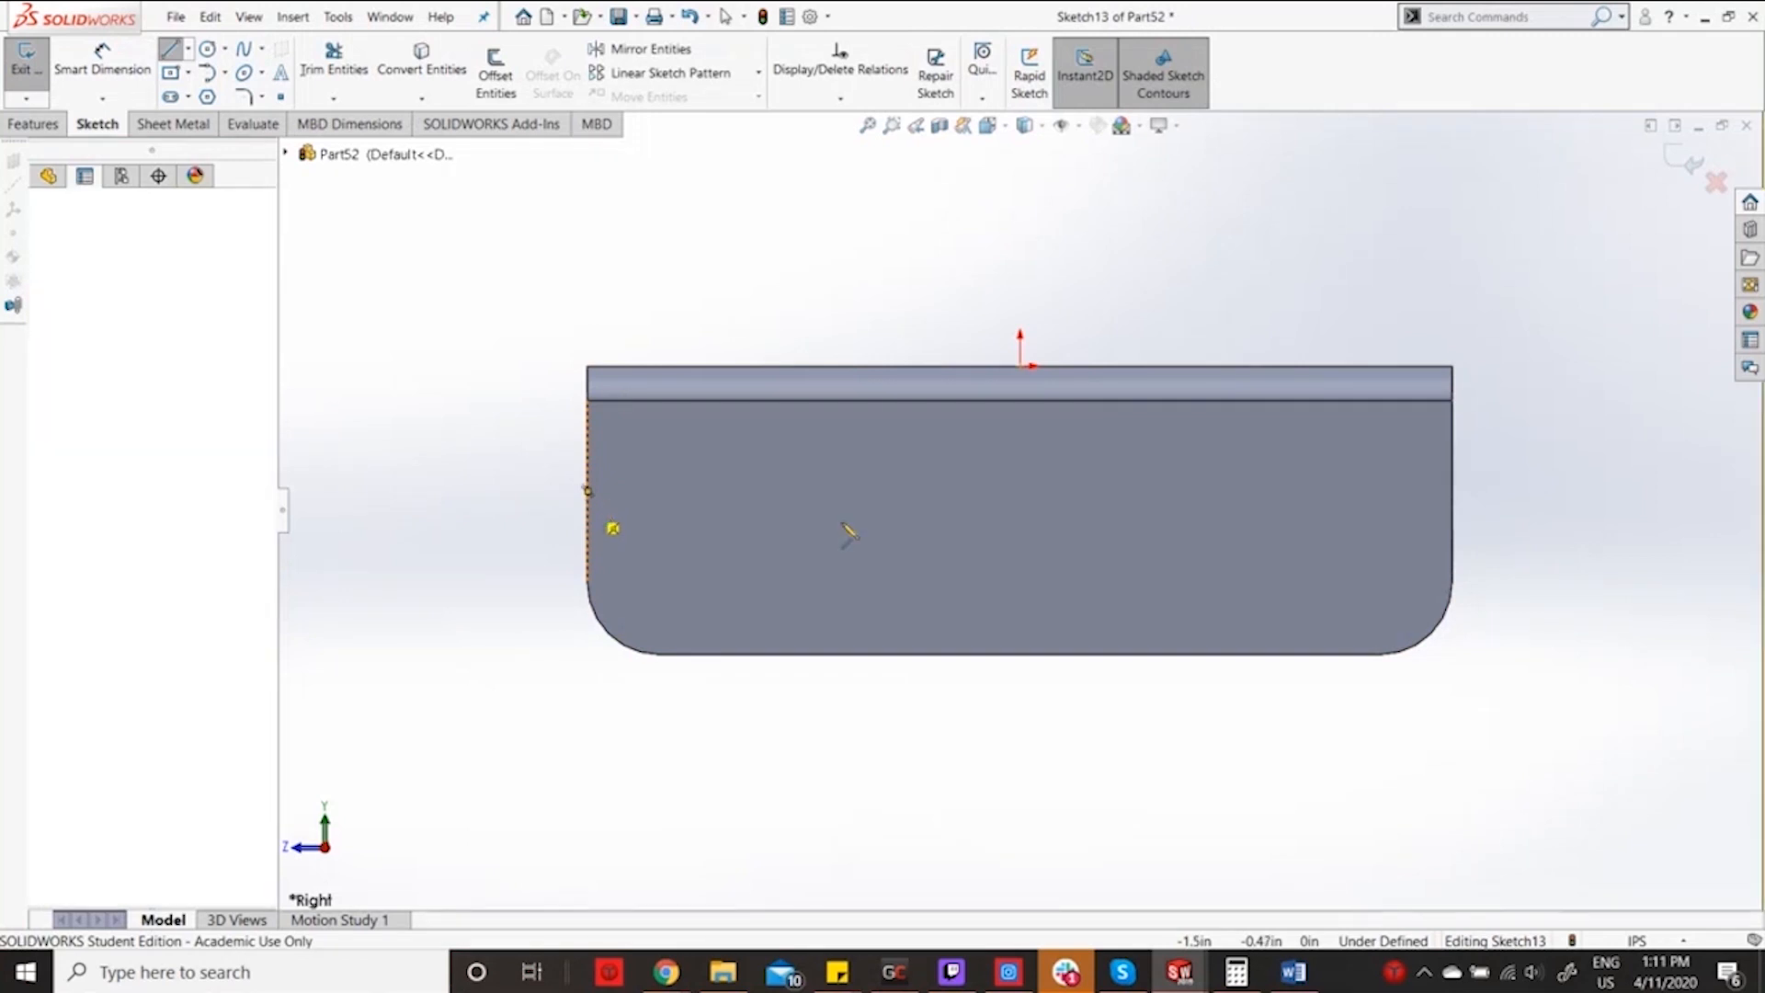
left_click(1453, 505)
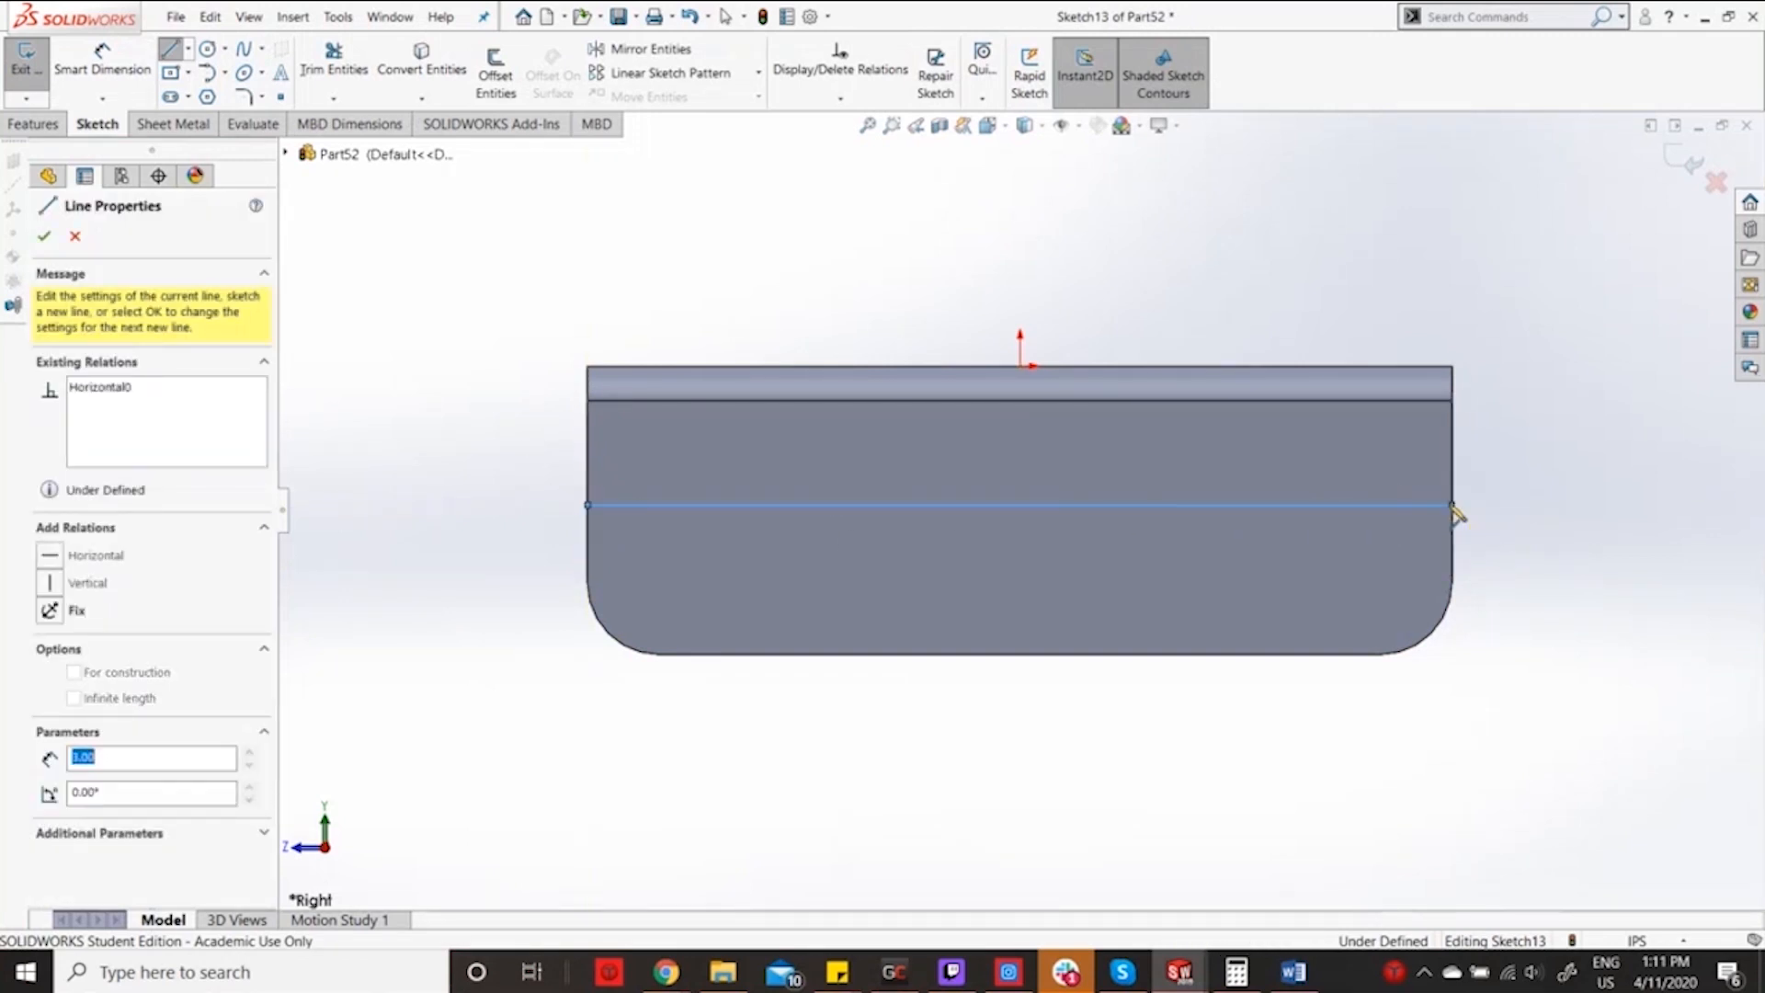
key("Escape")
key("Escape")
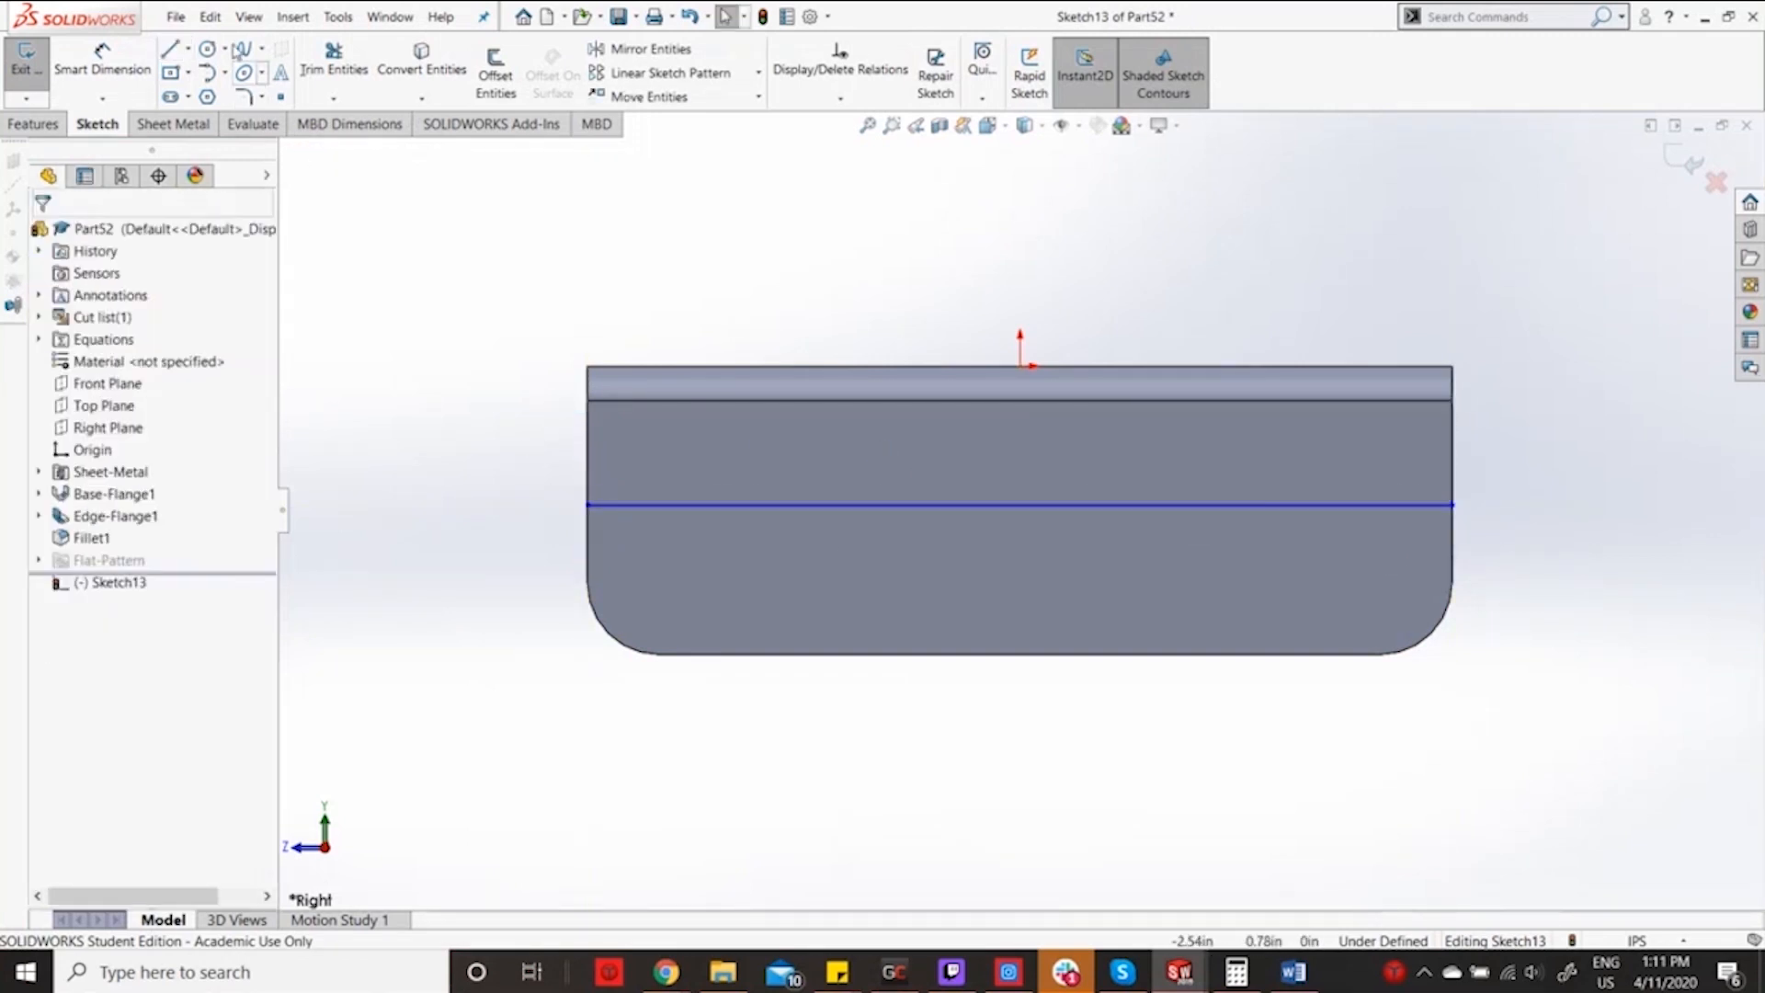
Dimension the horizontal sketch line 0.5 in from the flange's straight lower edge.
left_click(104, 65)
left_click(689, 507)
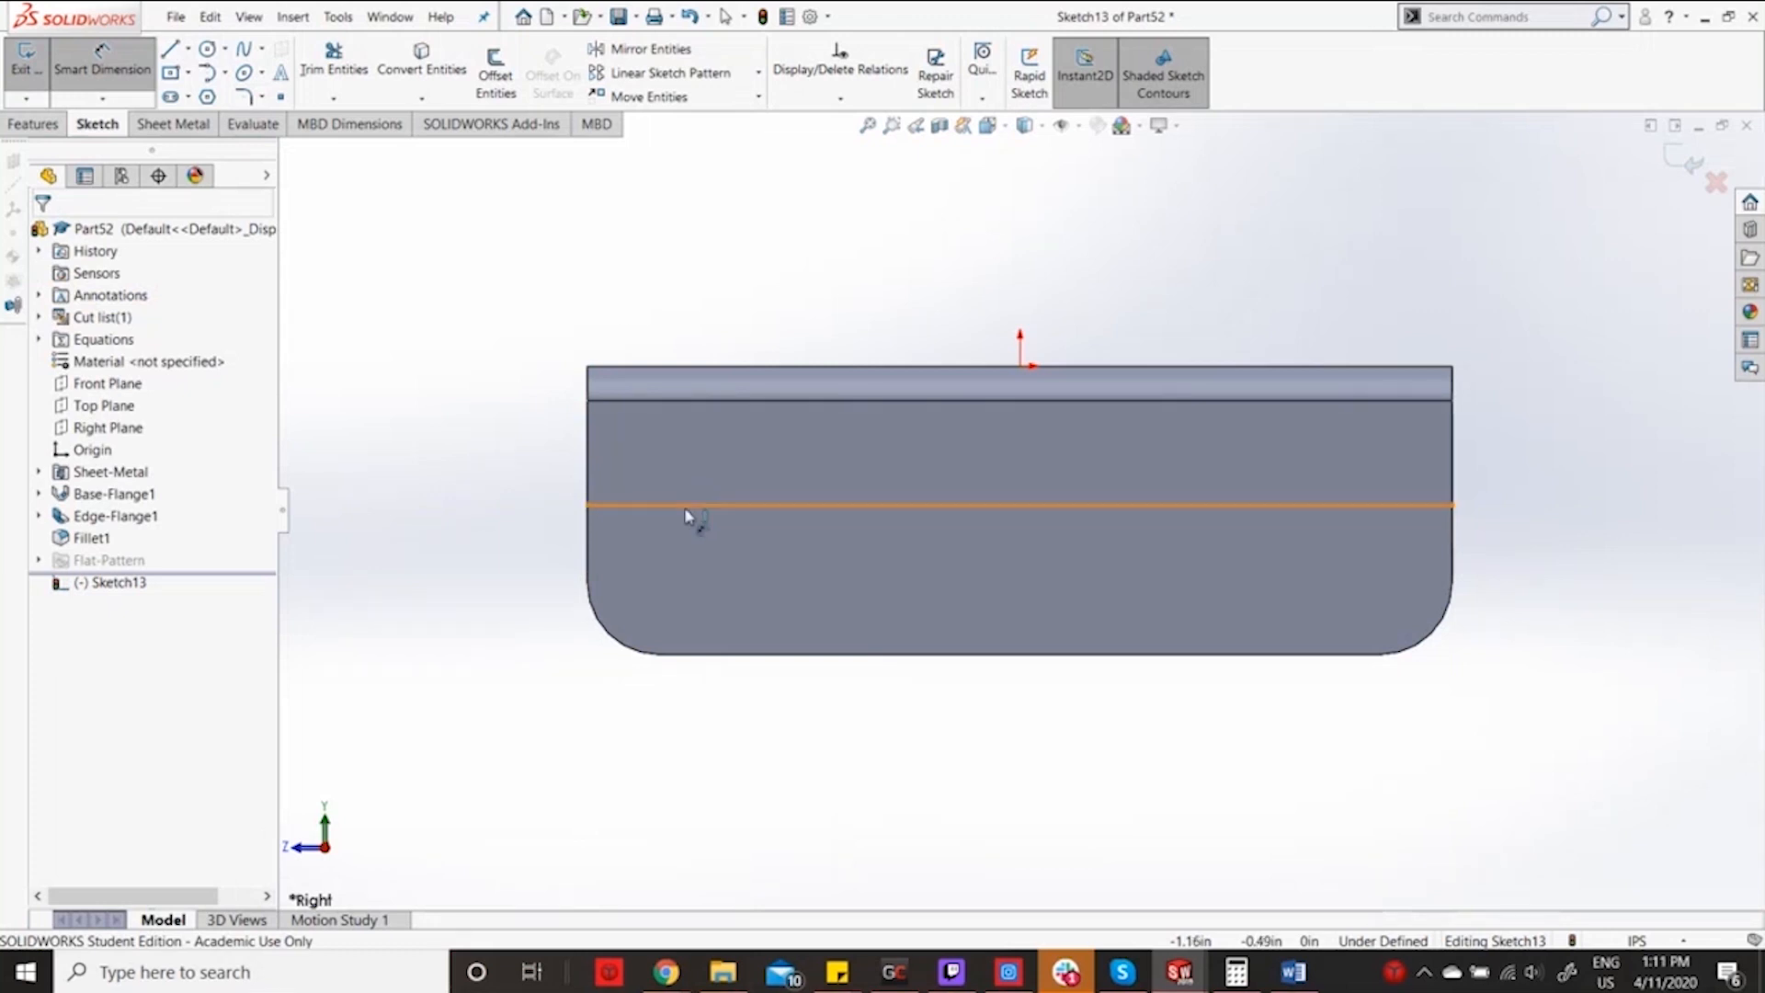
left_click(746, 658)
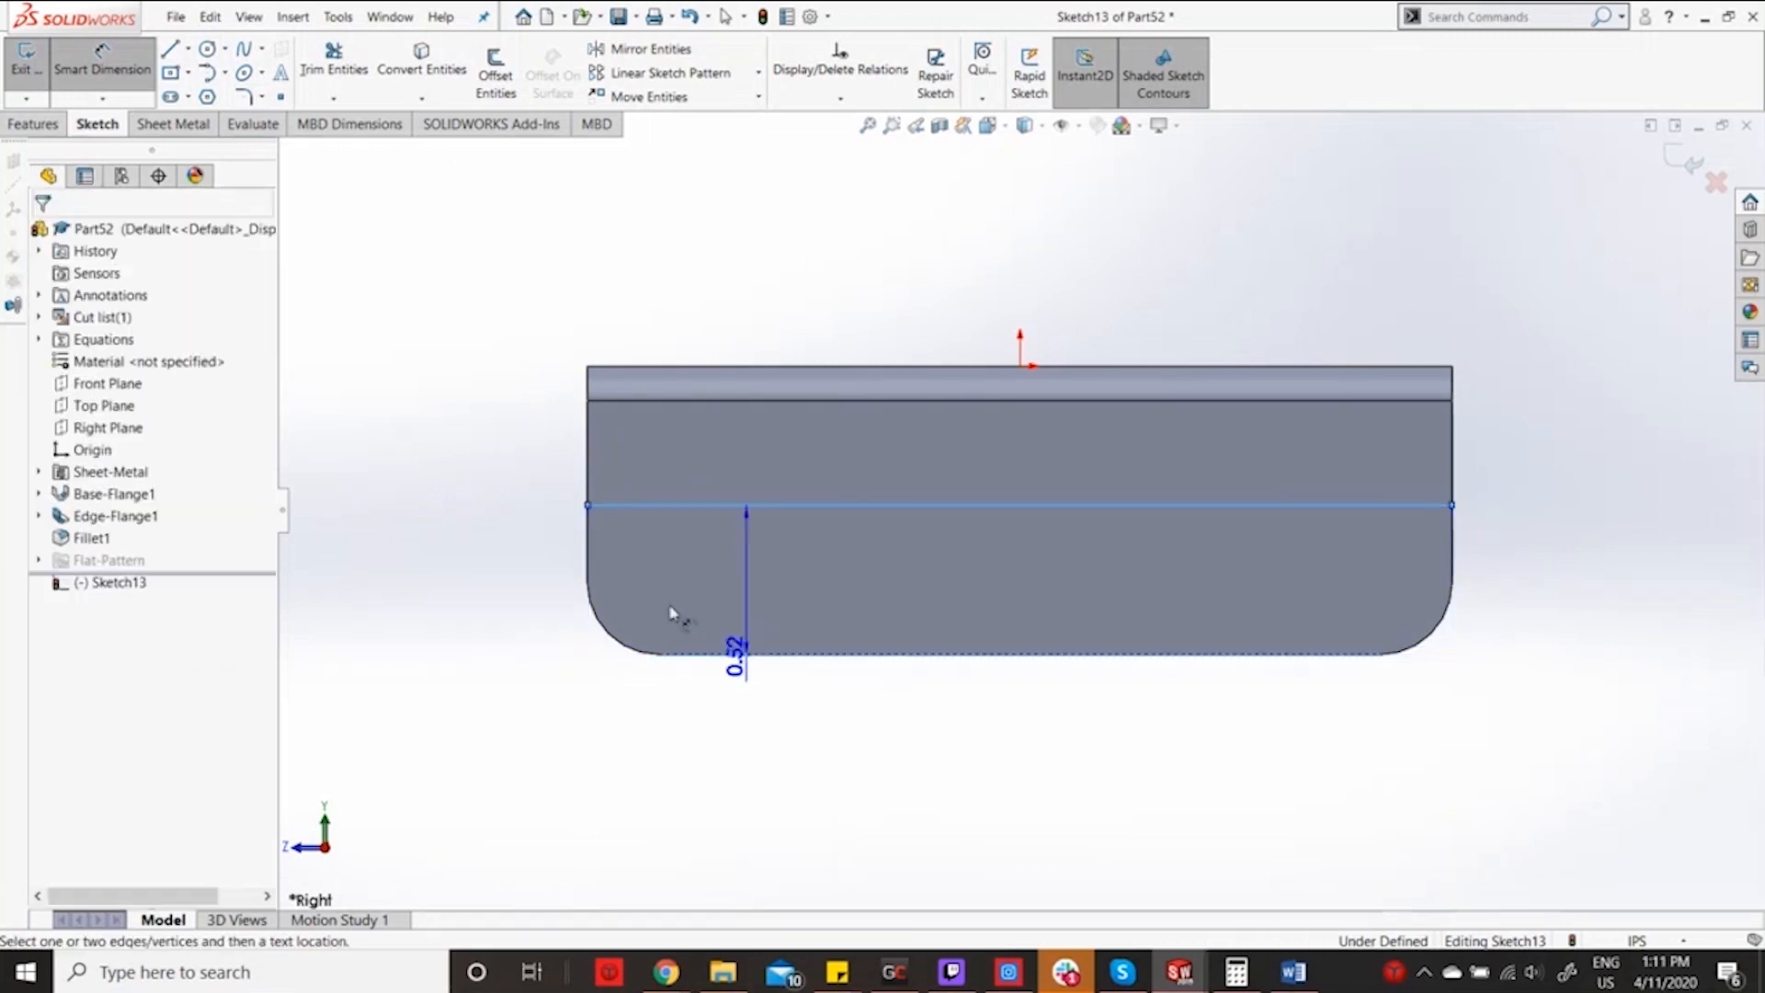
left_click(501, 598)
type("0.5")
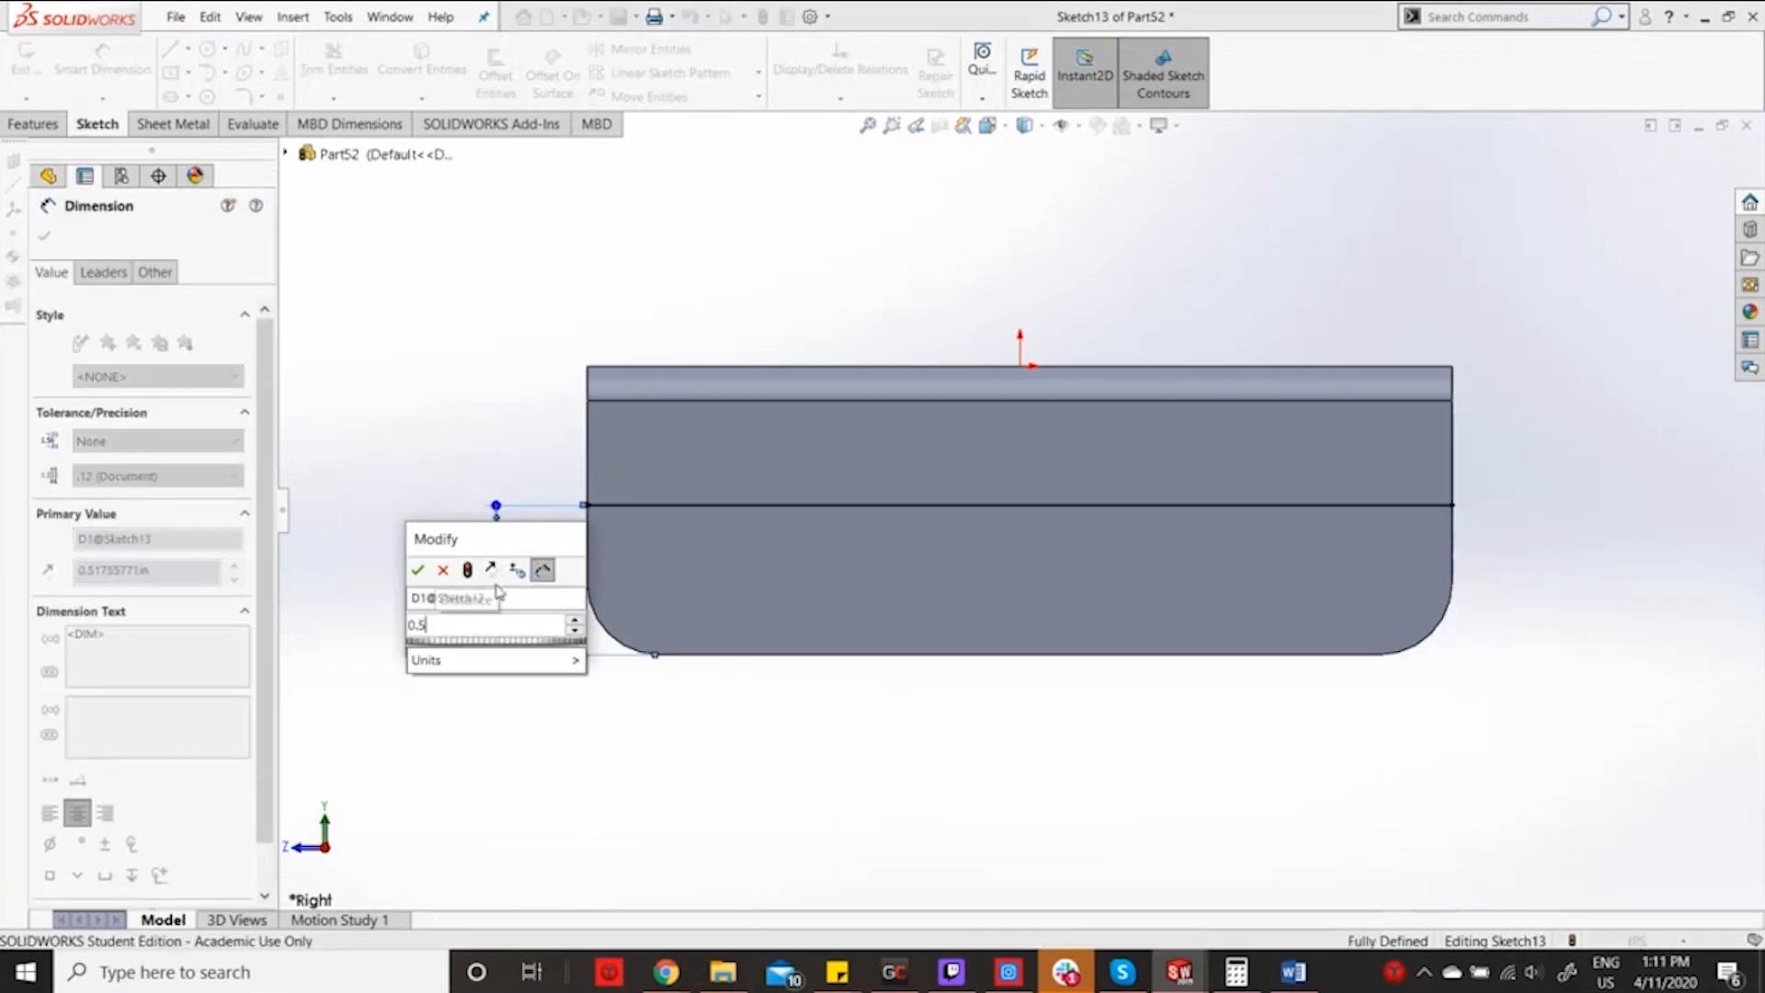
key("Return")
key("Escape")
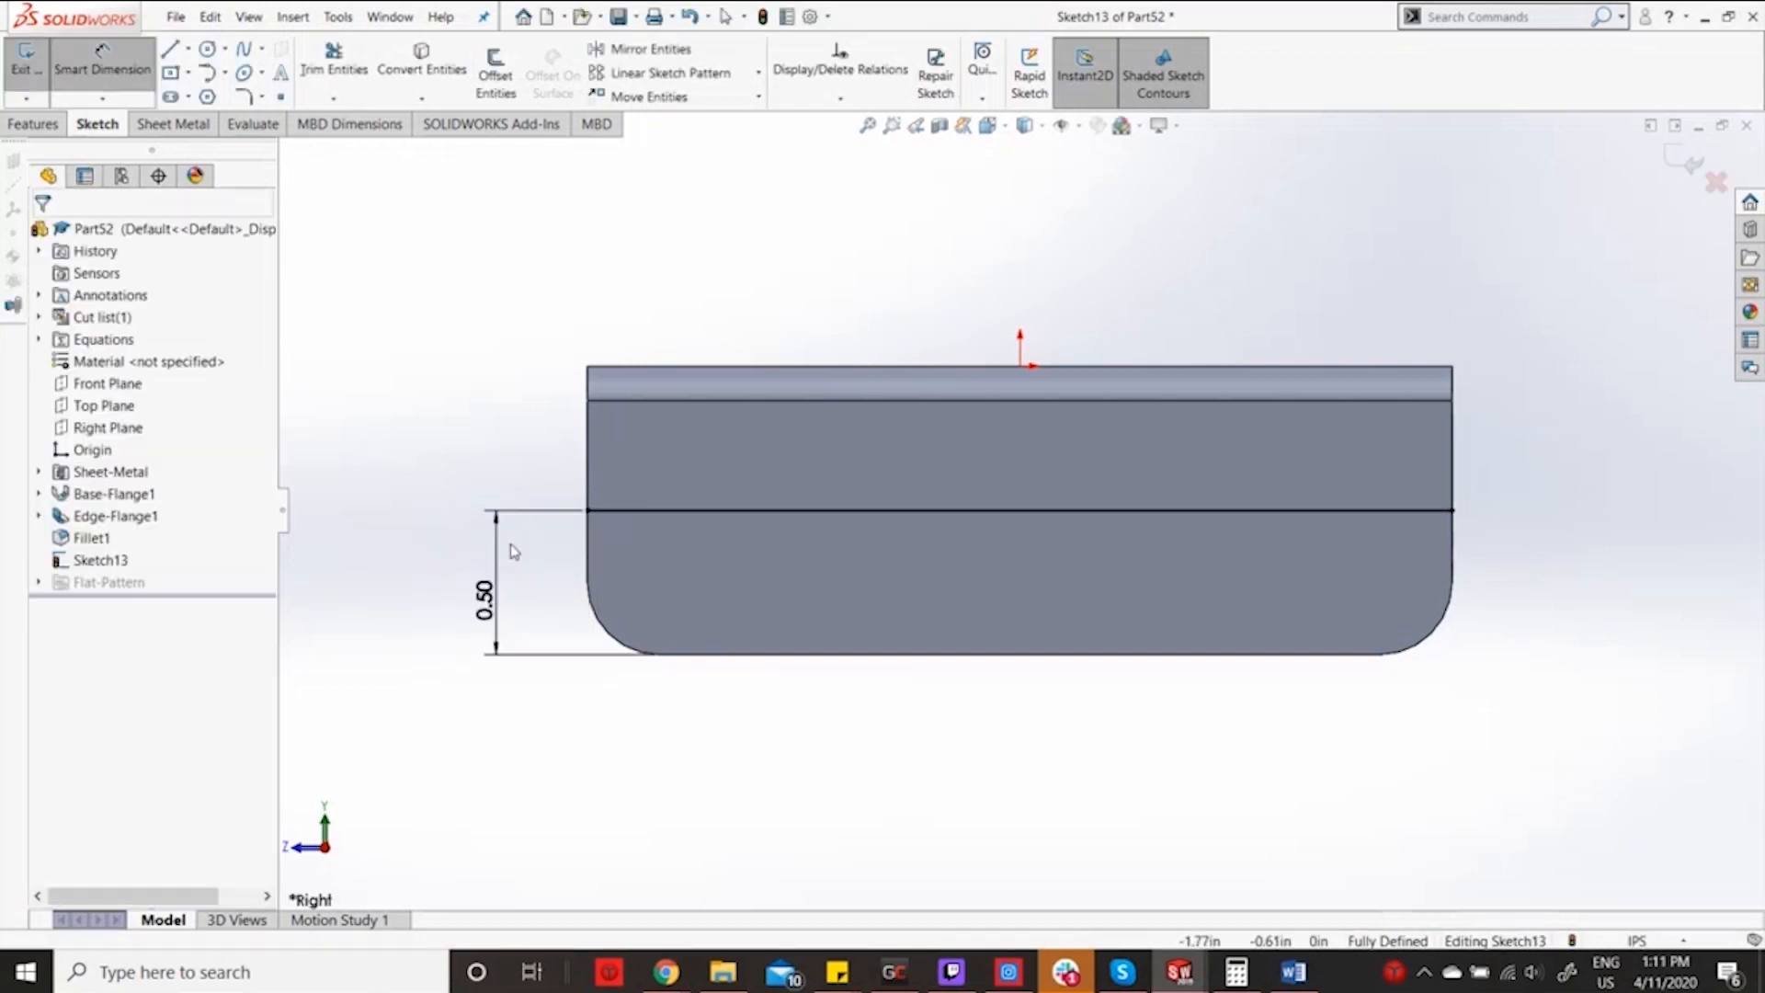
key("Escape")
Add a driven dimension between the horizontal sketch line and the bend edge at the top of the flange face.
left_click(106, 70)
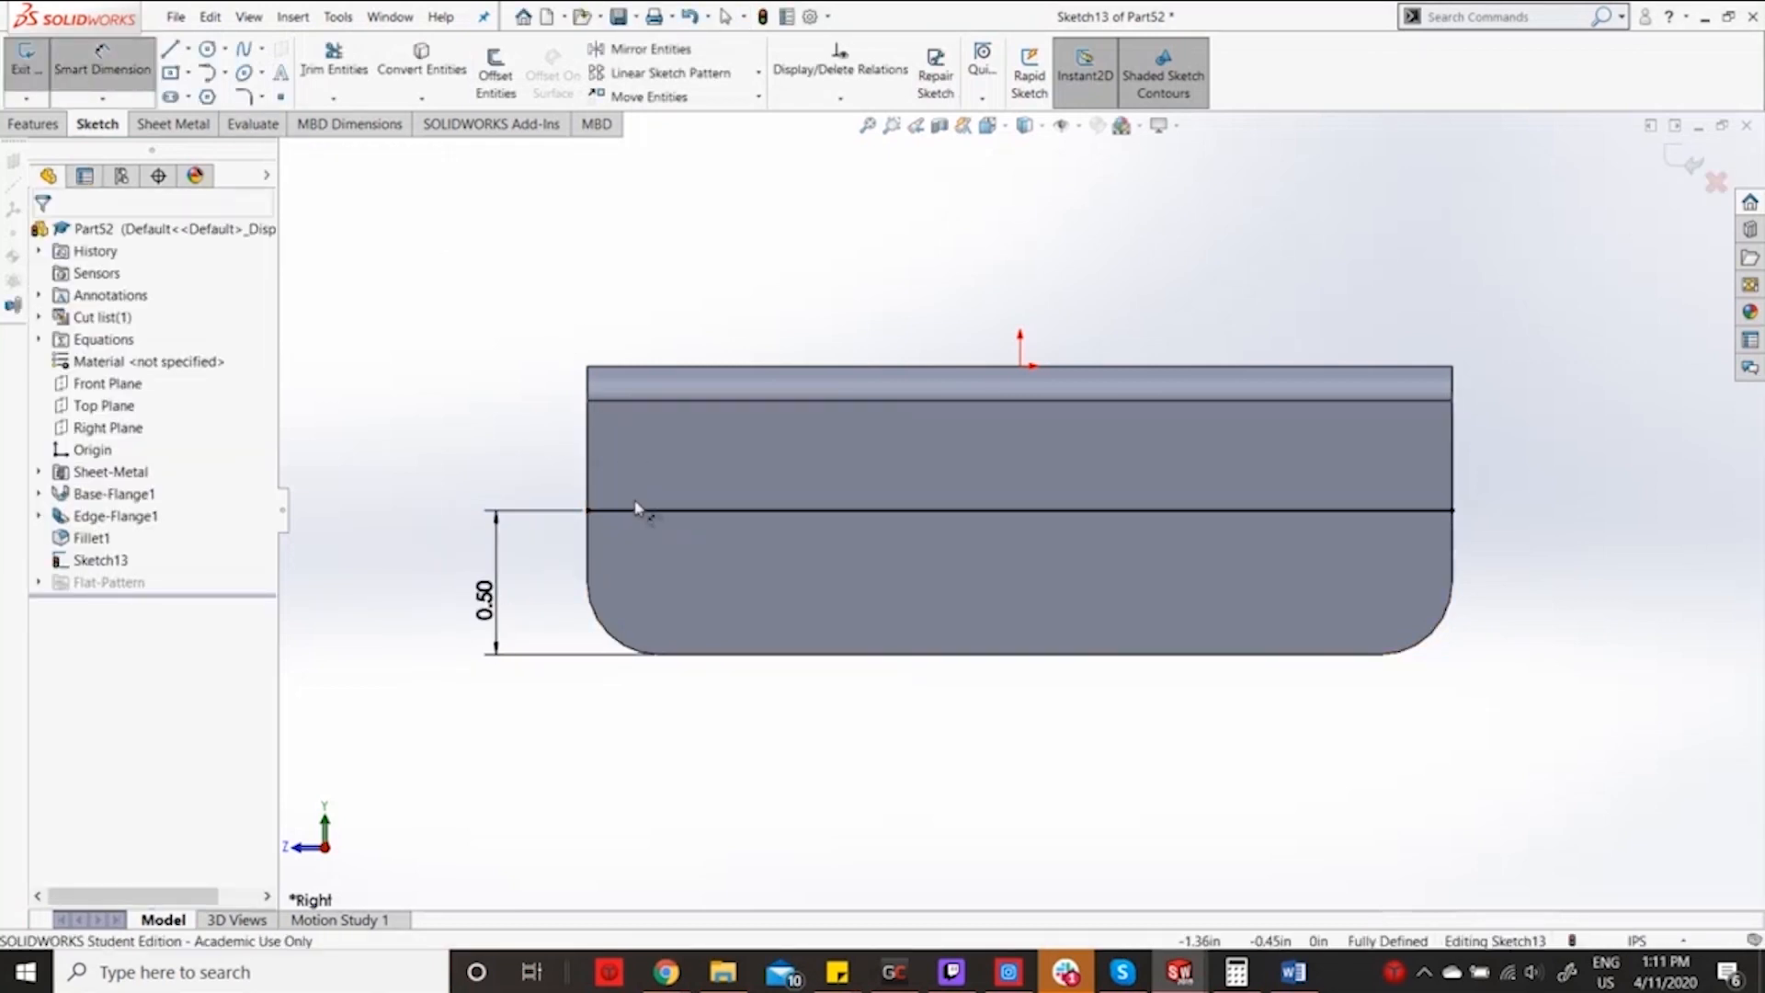
left_click(662, 524)
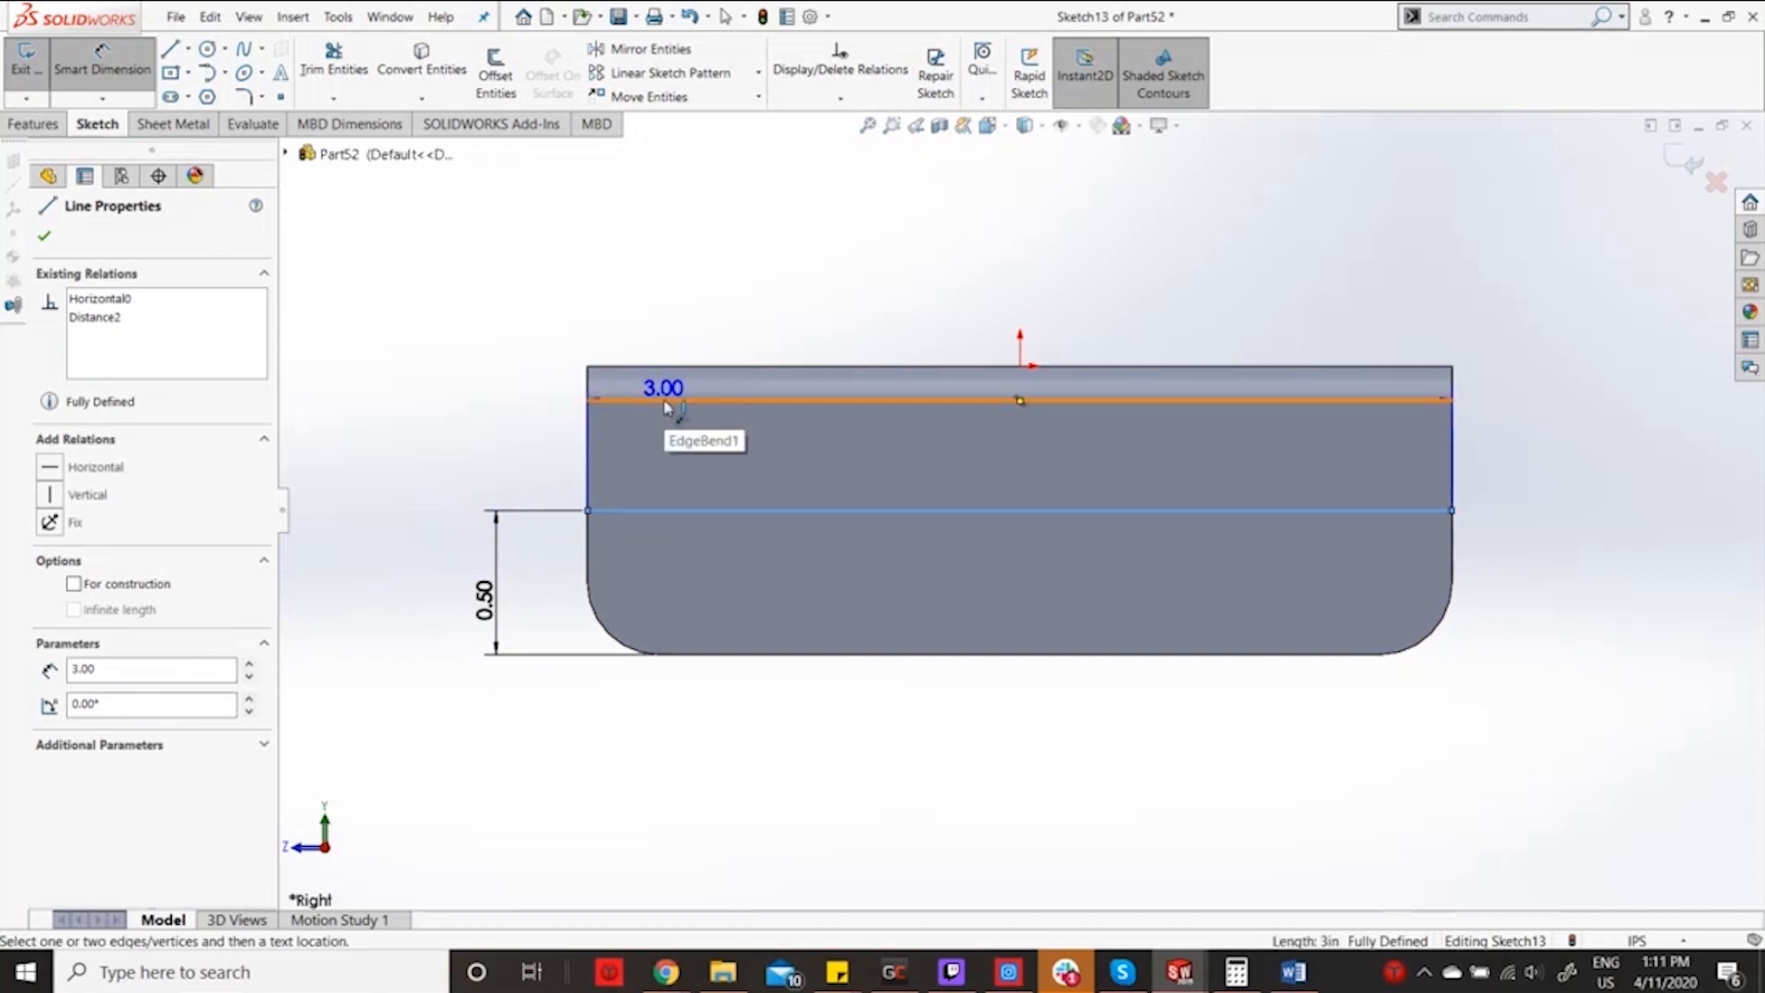
left_click(666, 402)
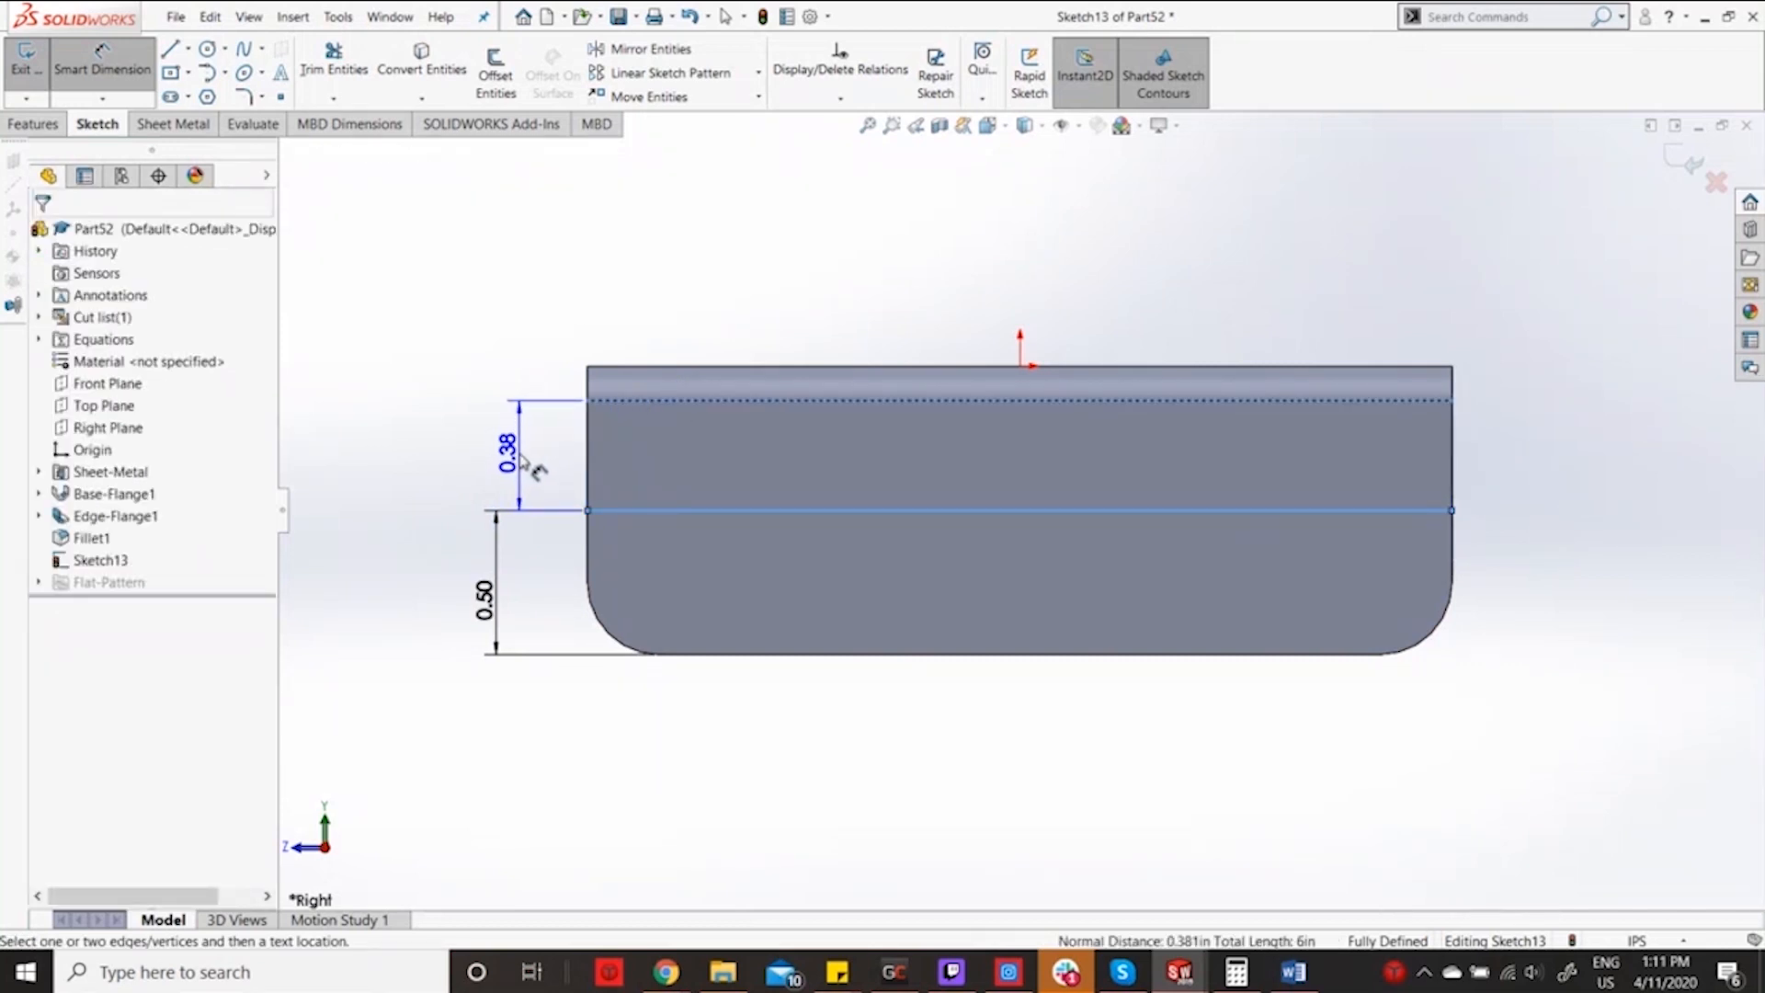
left_click(533, 468)
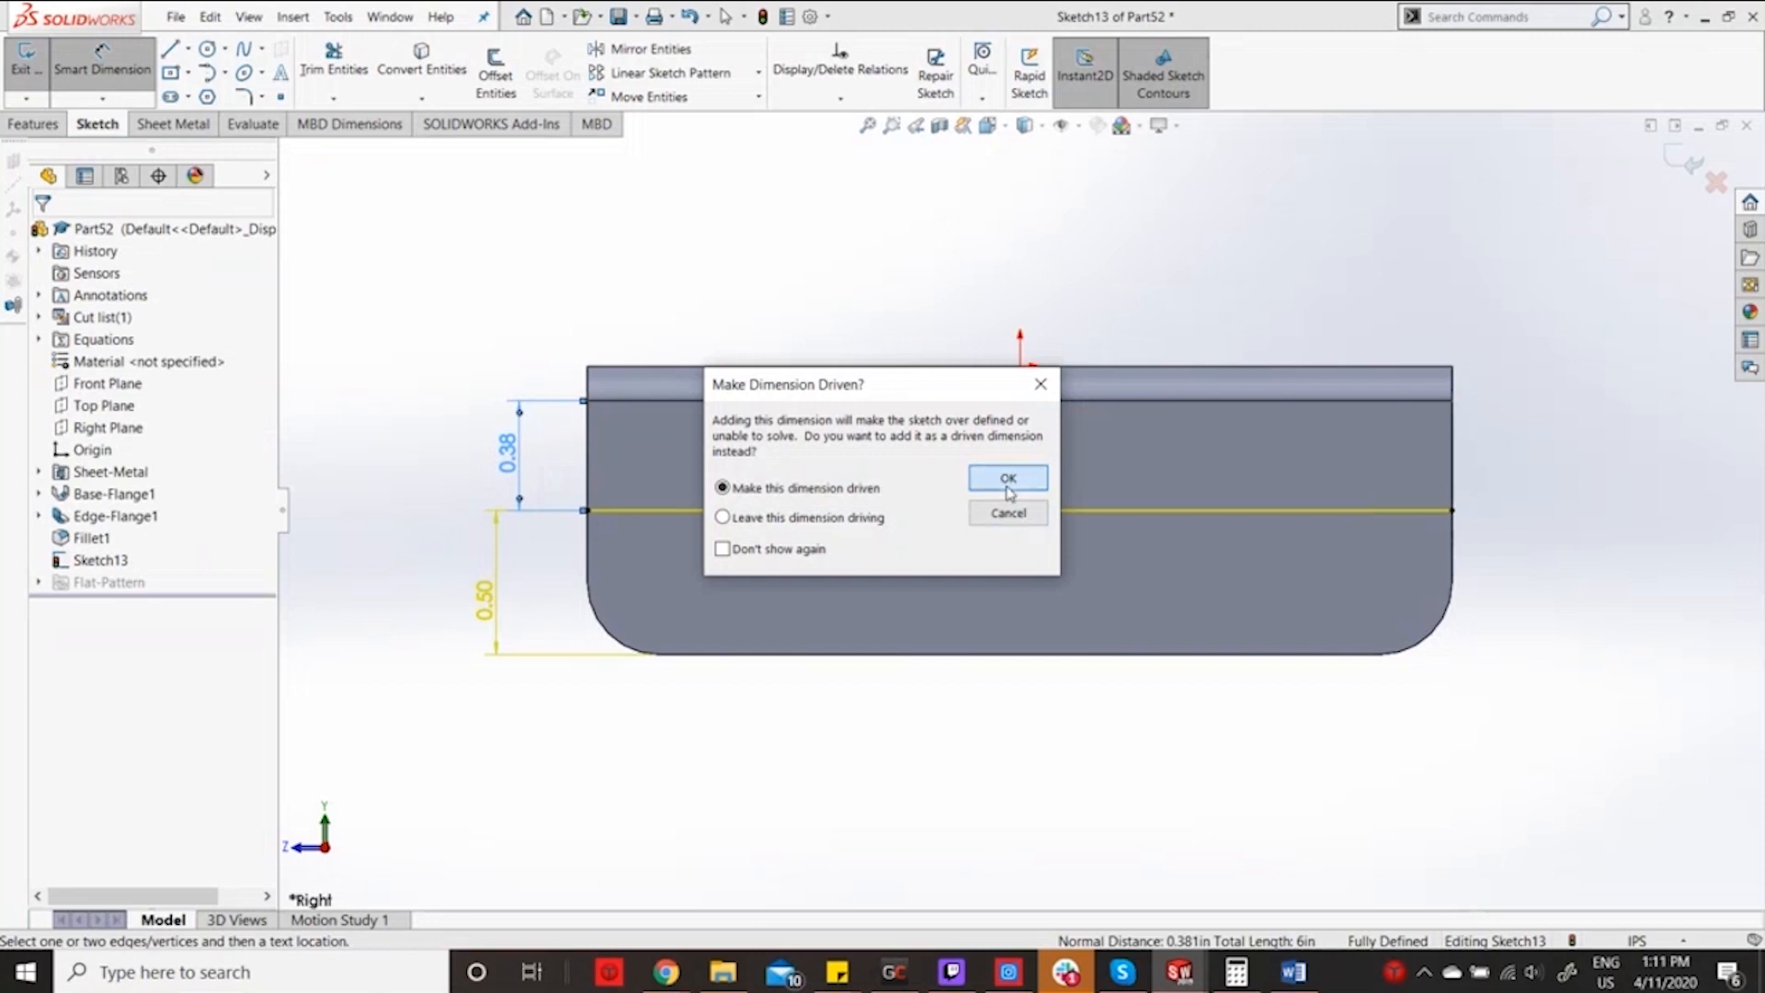
left_click(1008, 478)
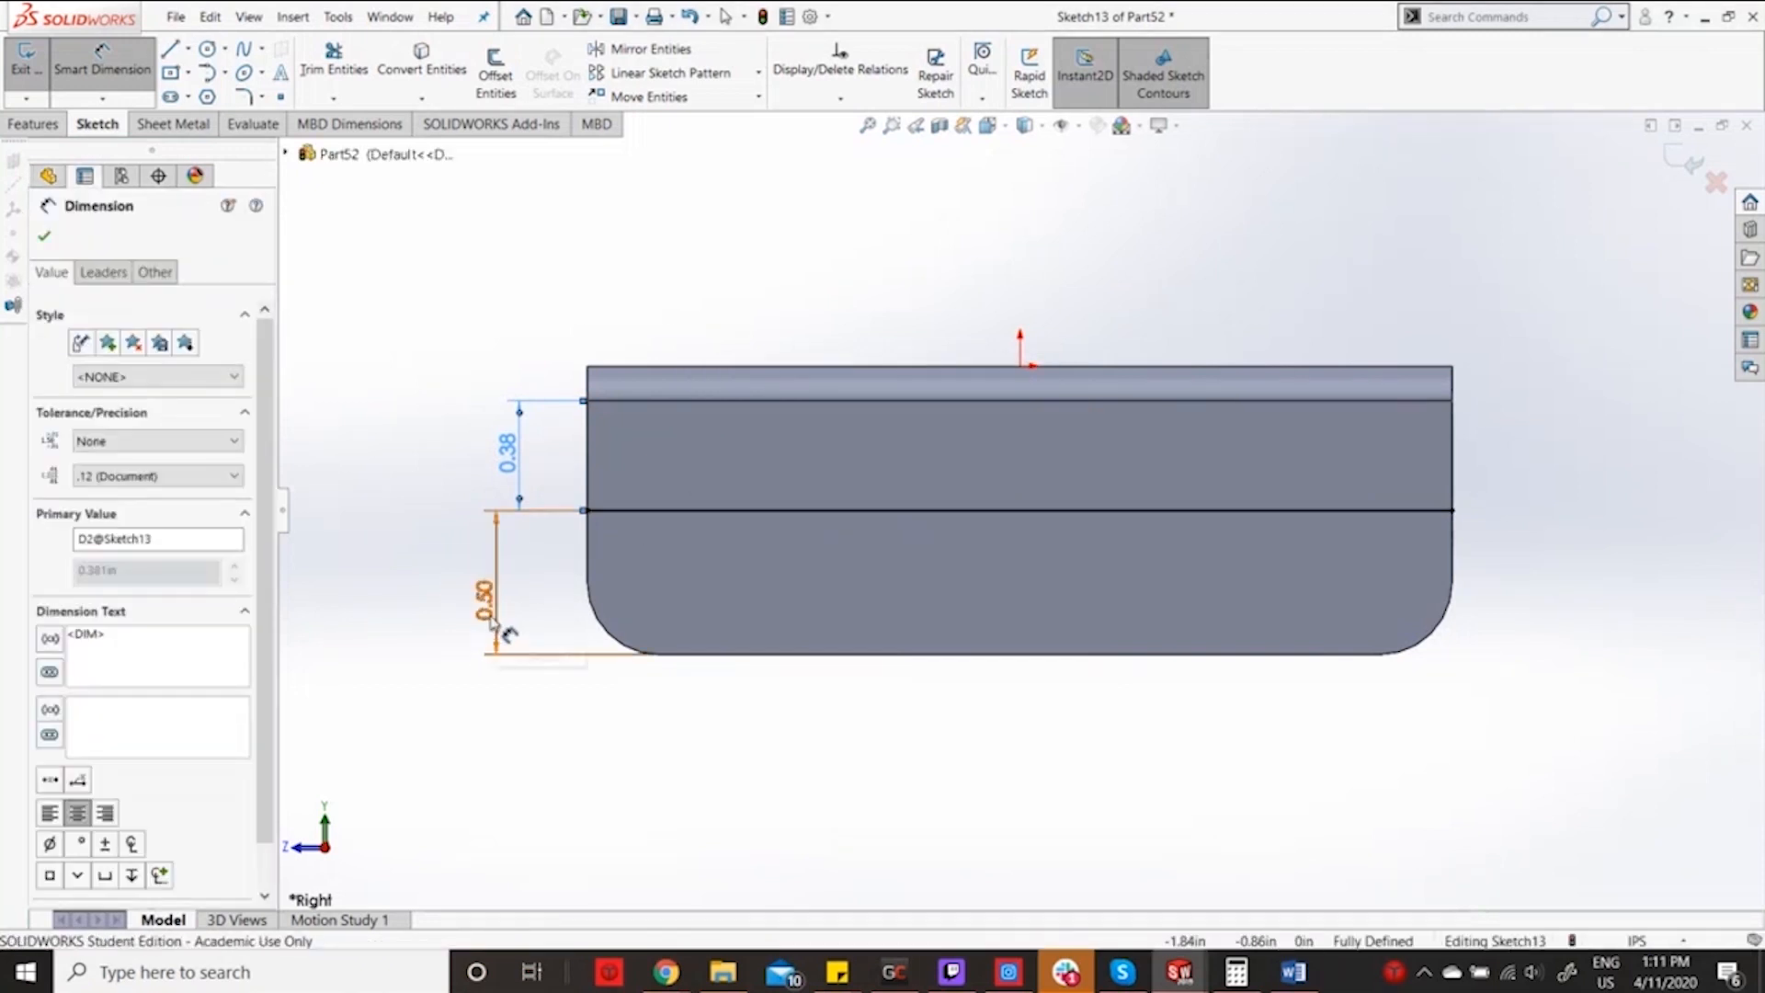
left_click(643, 710)
Set the line's distance from the flange's lower edge to 0.43 in and select the driven dimension to check its exact value.
double_click(494, 611)
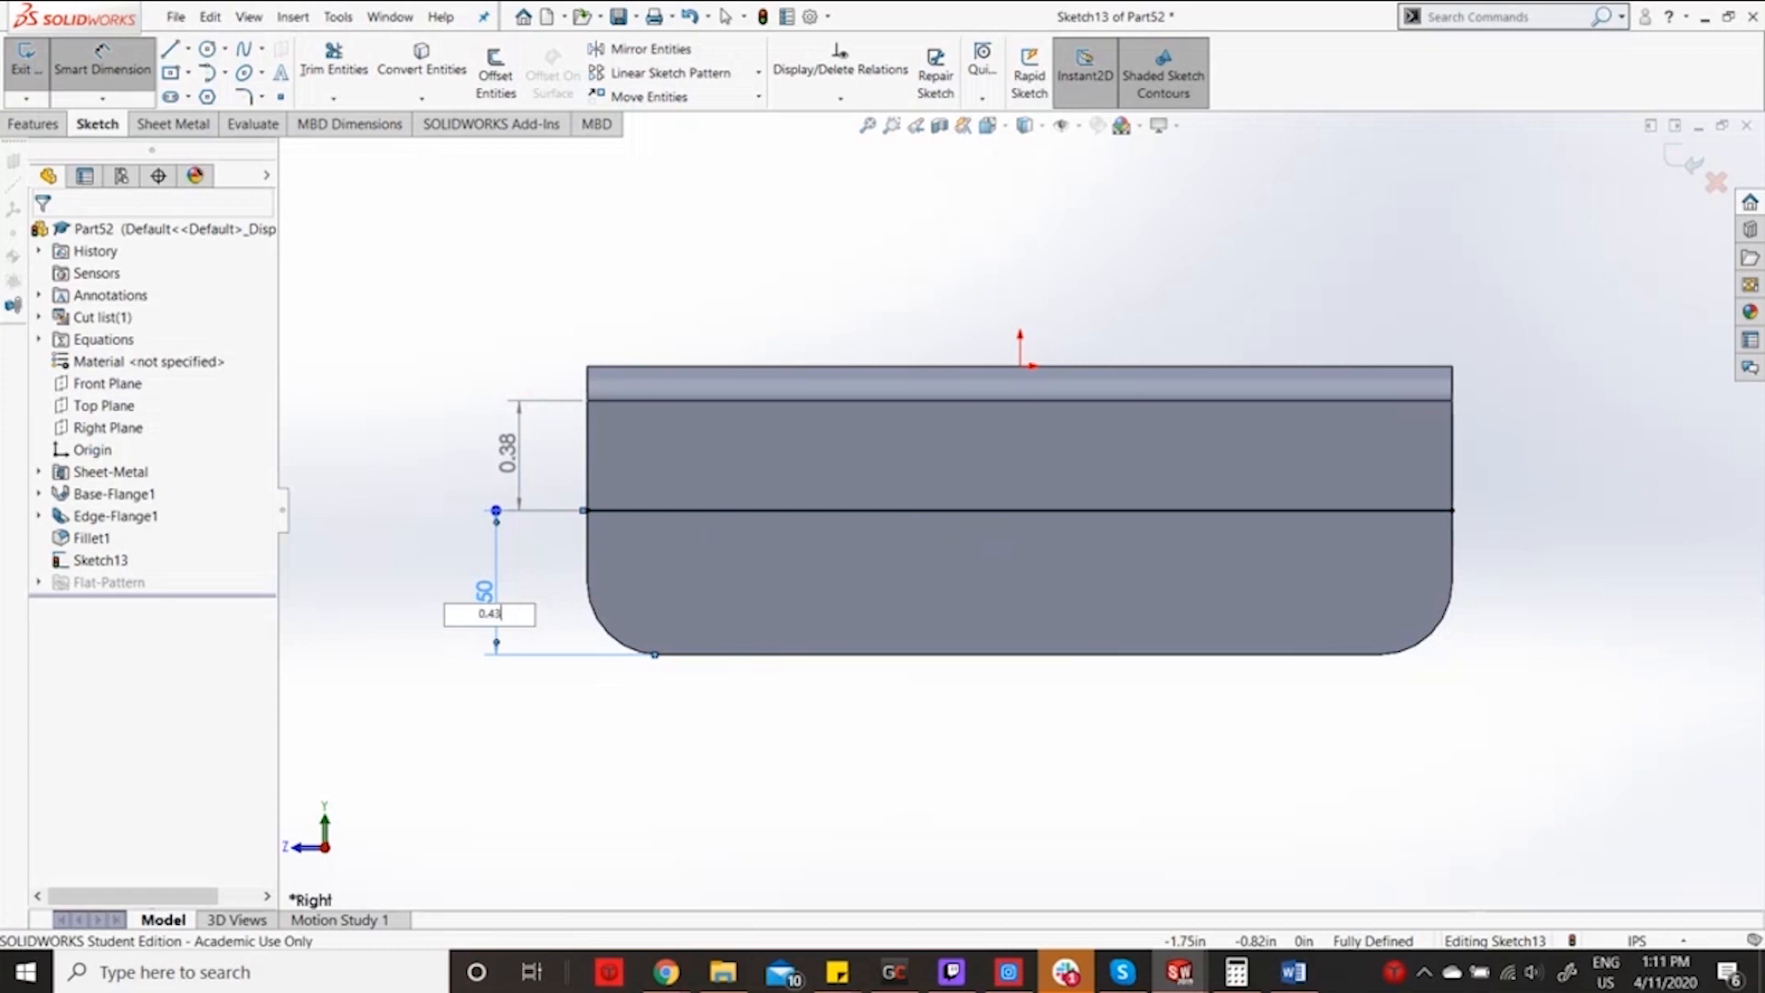
key("Return")
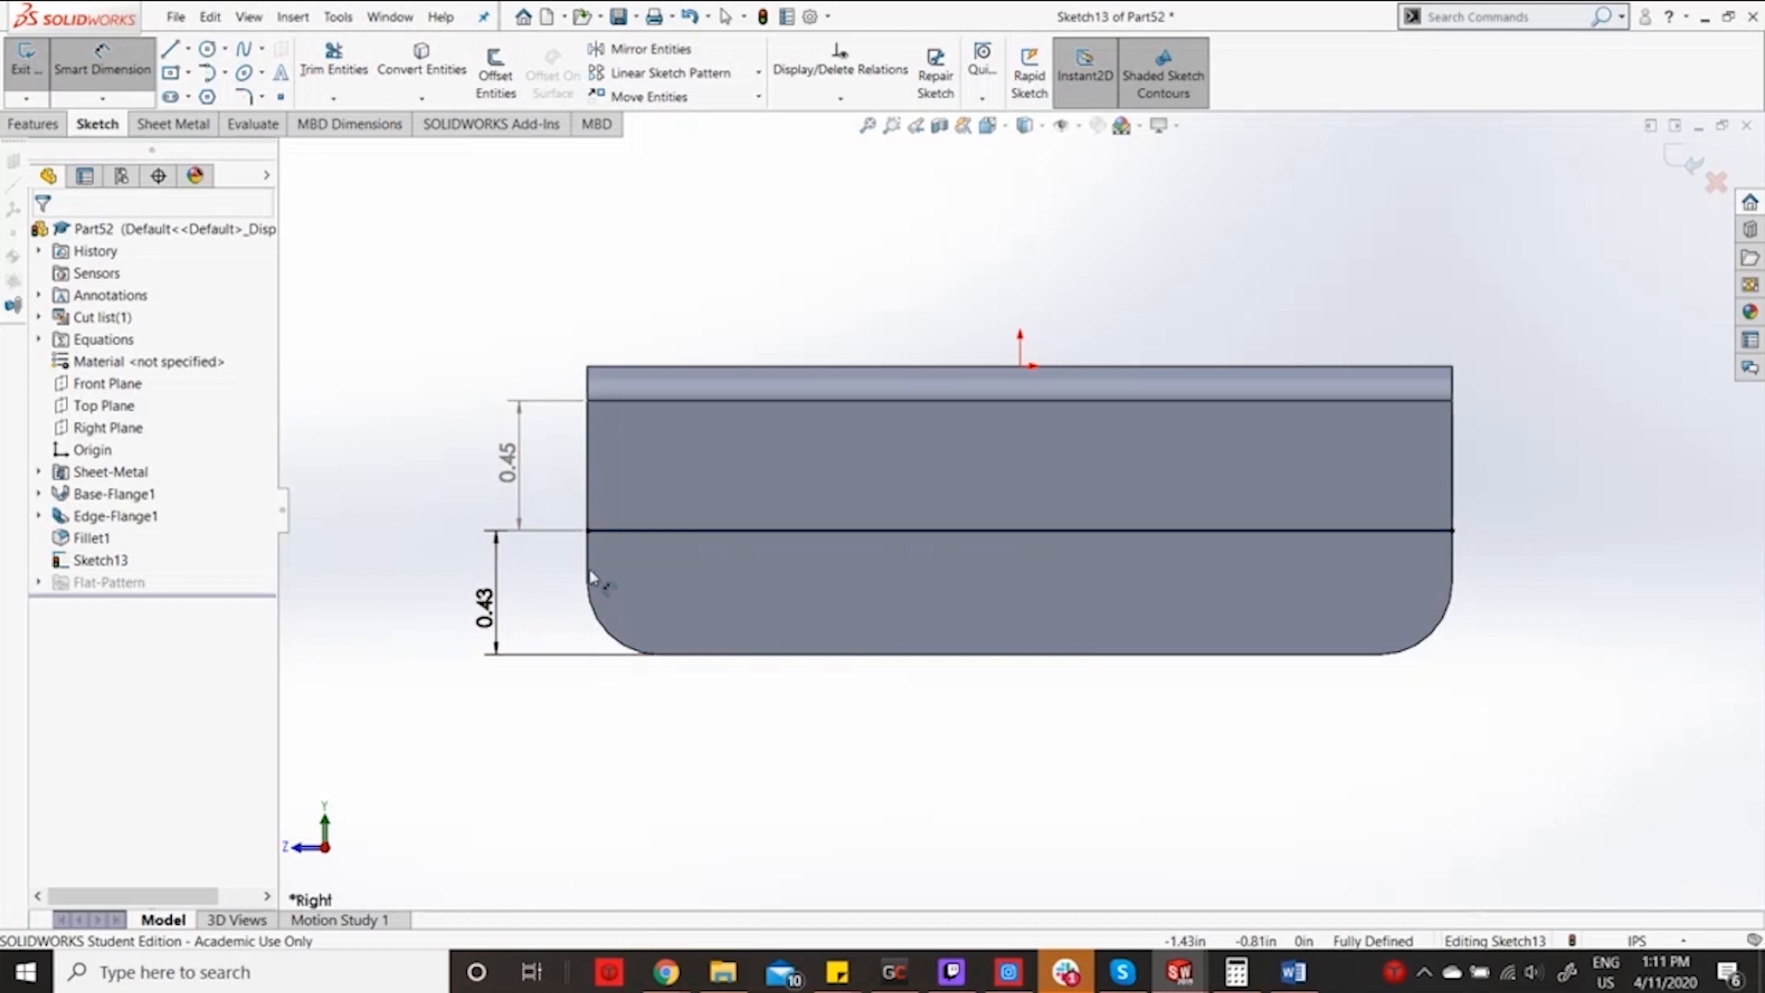
left_click(511, 468)
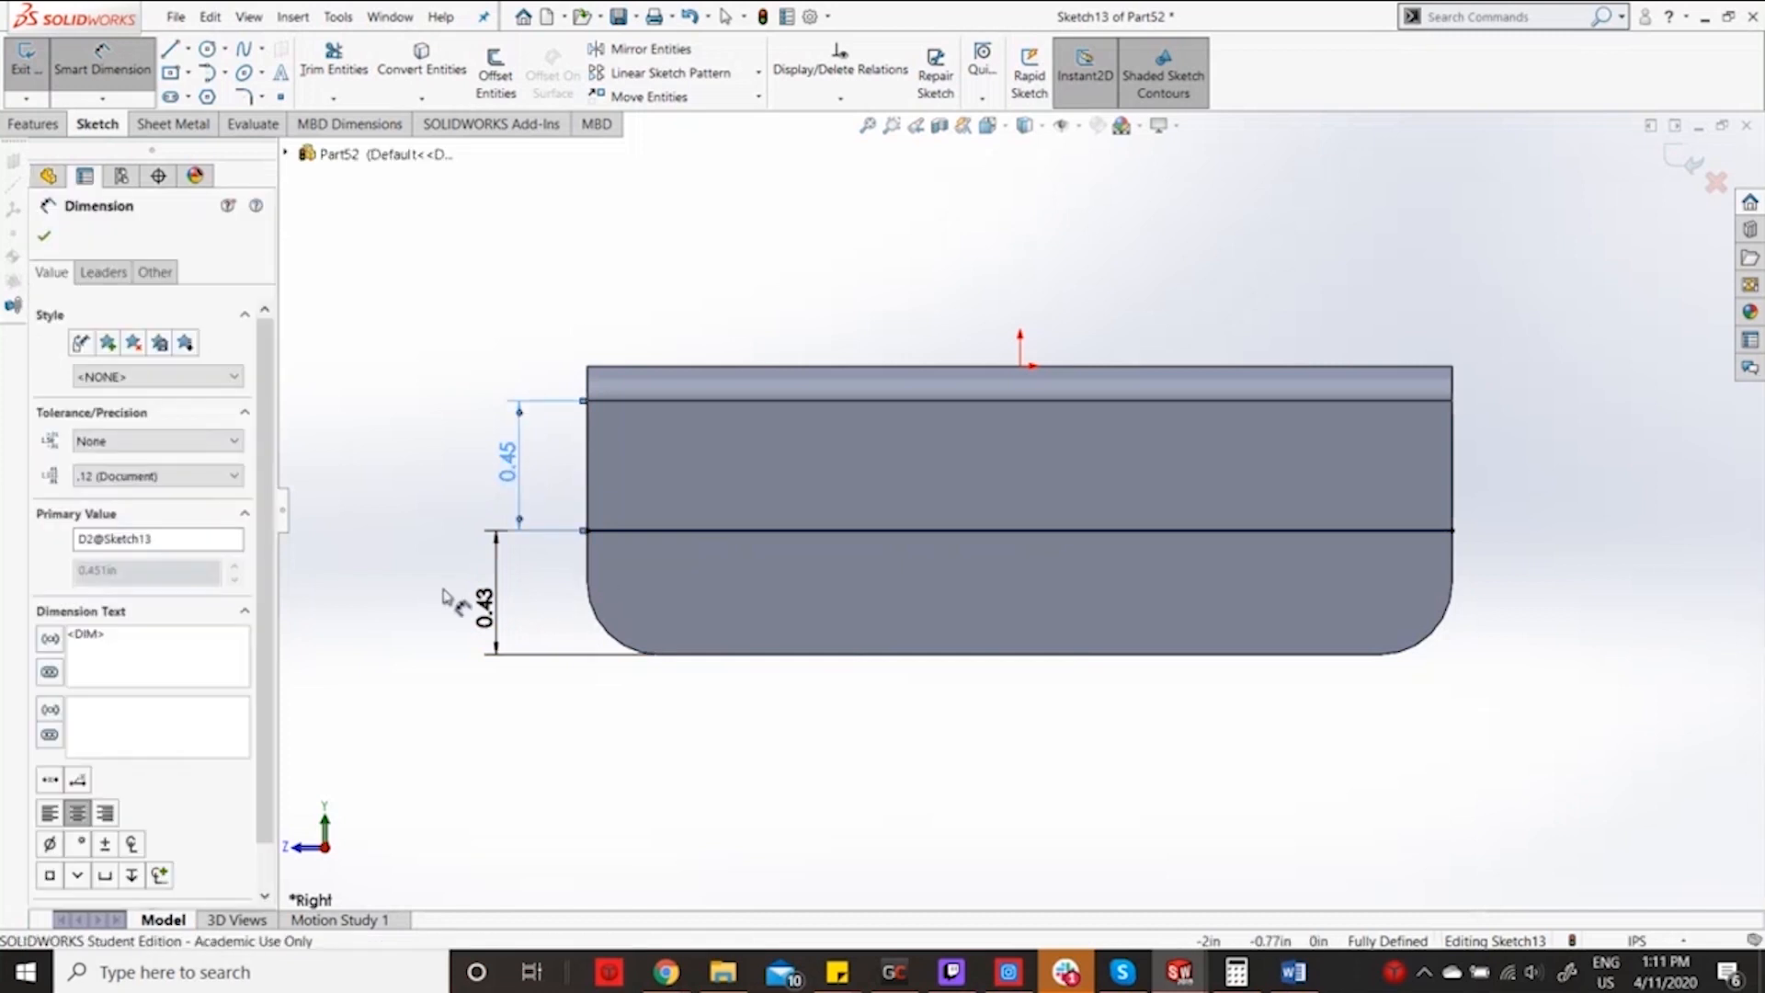
In the Calculator, add 0.451 and 0.43 and divide the sum by 2.
left_click(1237, 972)
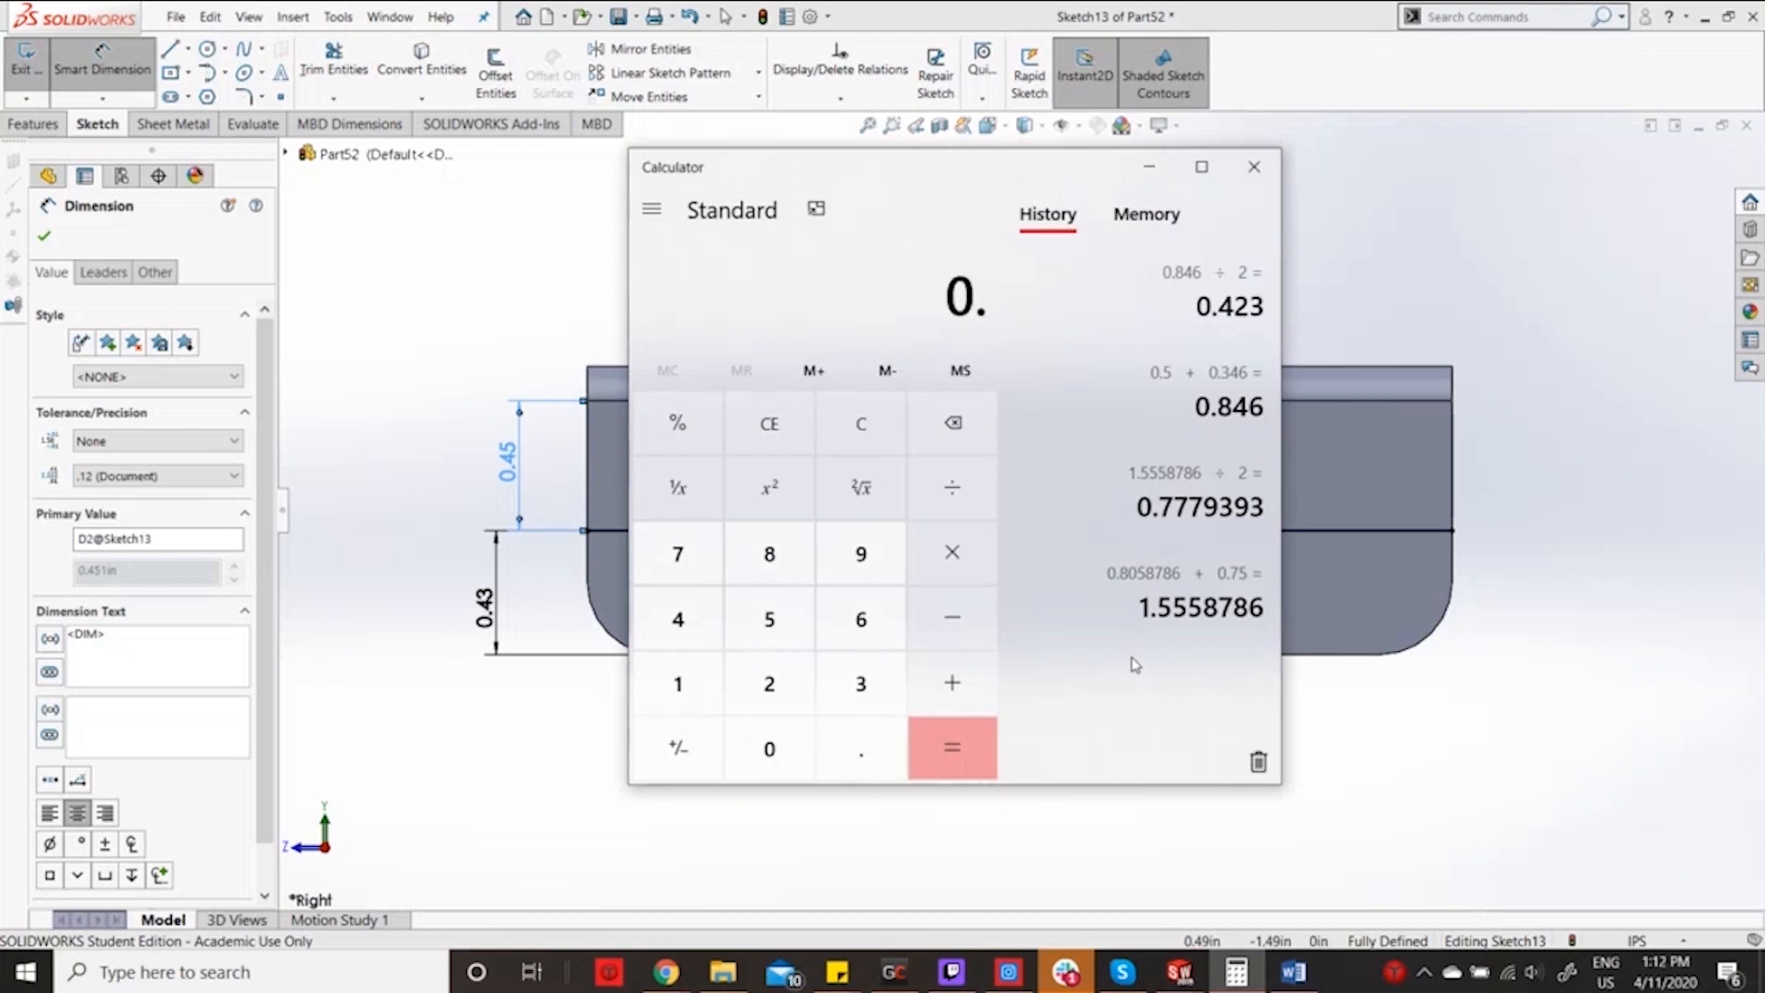
type("451 + 0.")
type("43")
key("Return")
type("/2")
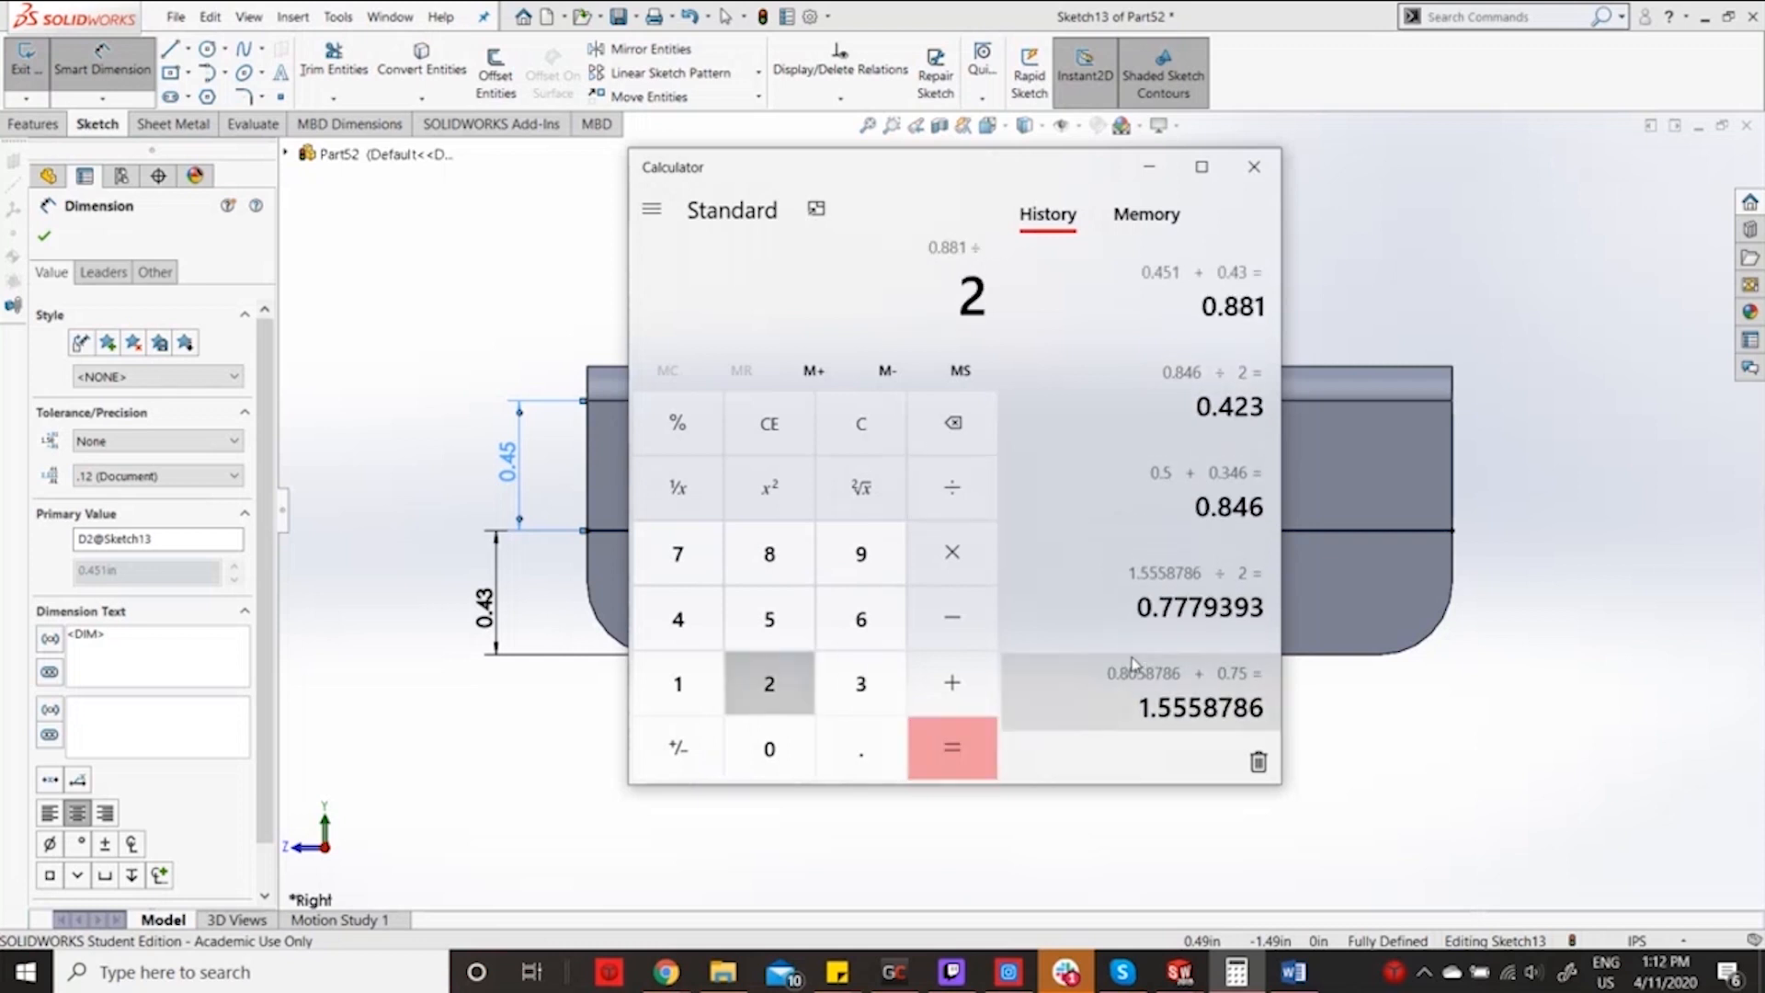
key("Return")
key("Escape")
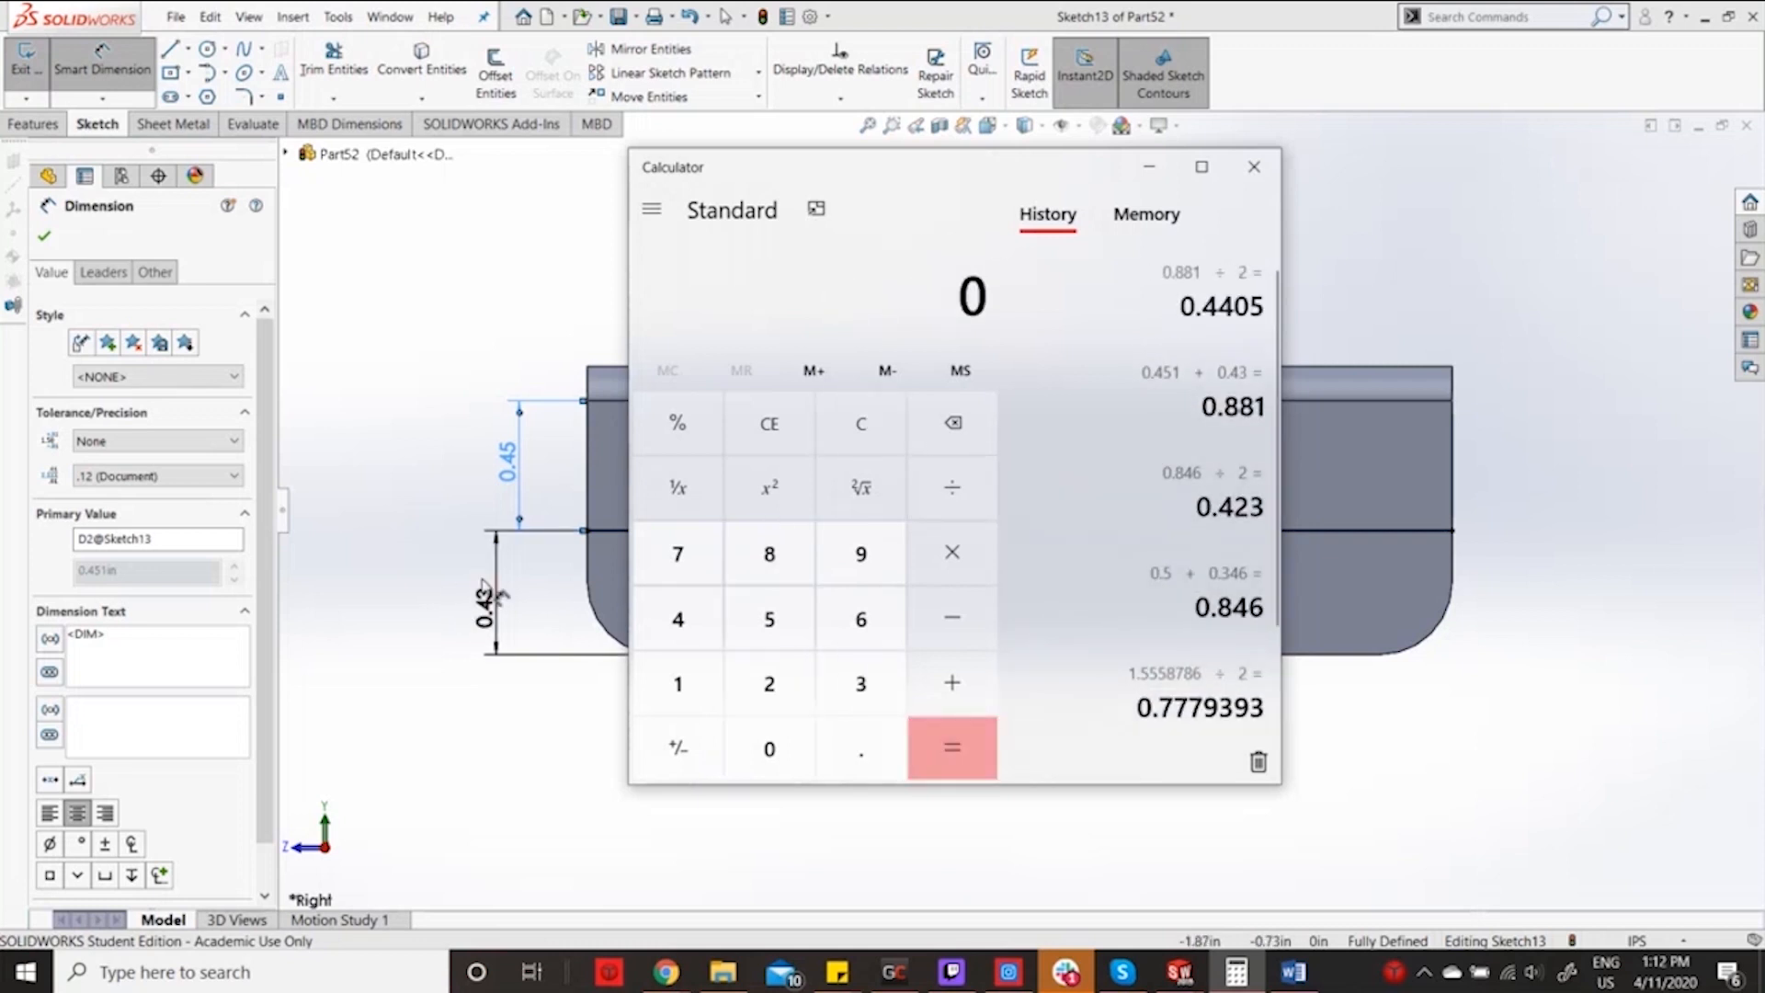
Set the sketch line's distance from the flange's lower edge to 0.4405 in.
left_click(504, 623)
double_click(489, 605)
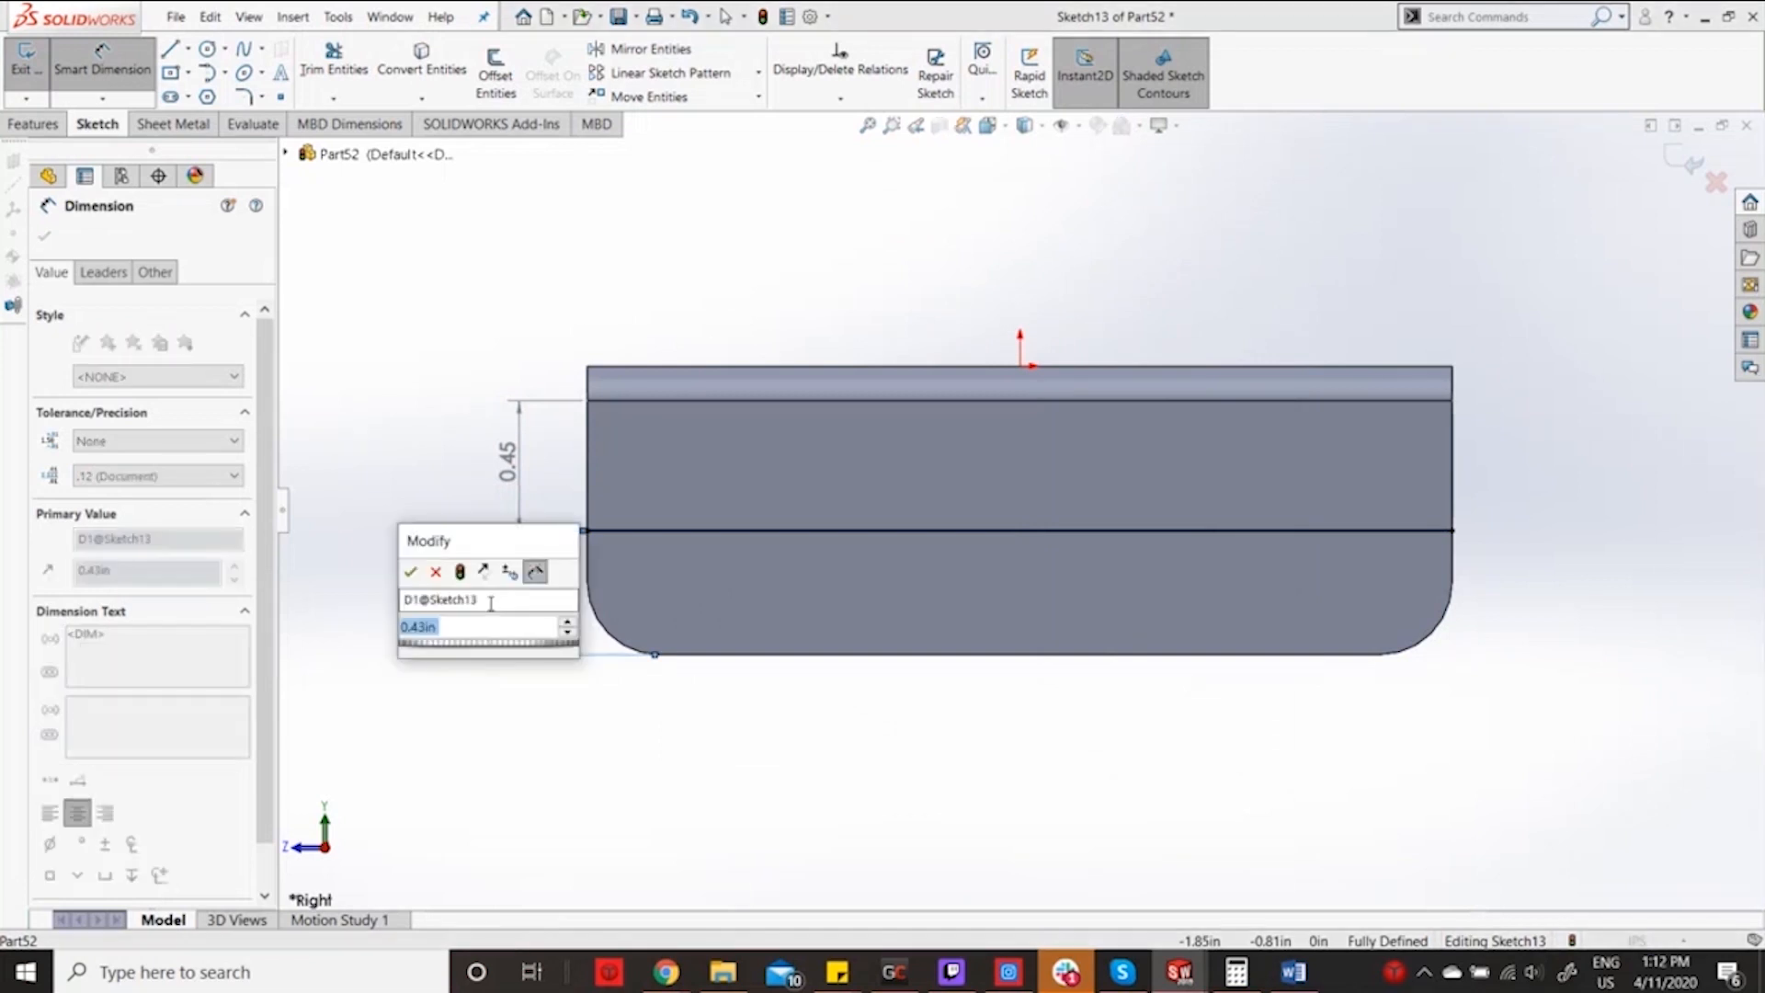
type("0.4405")
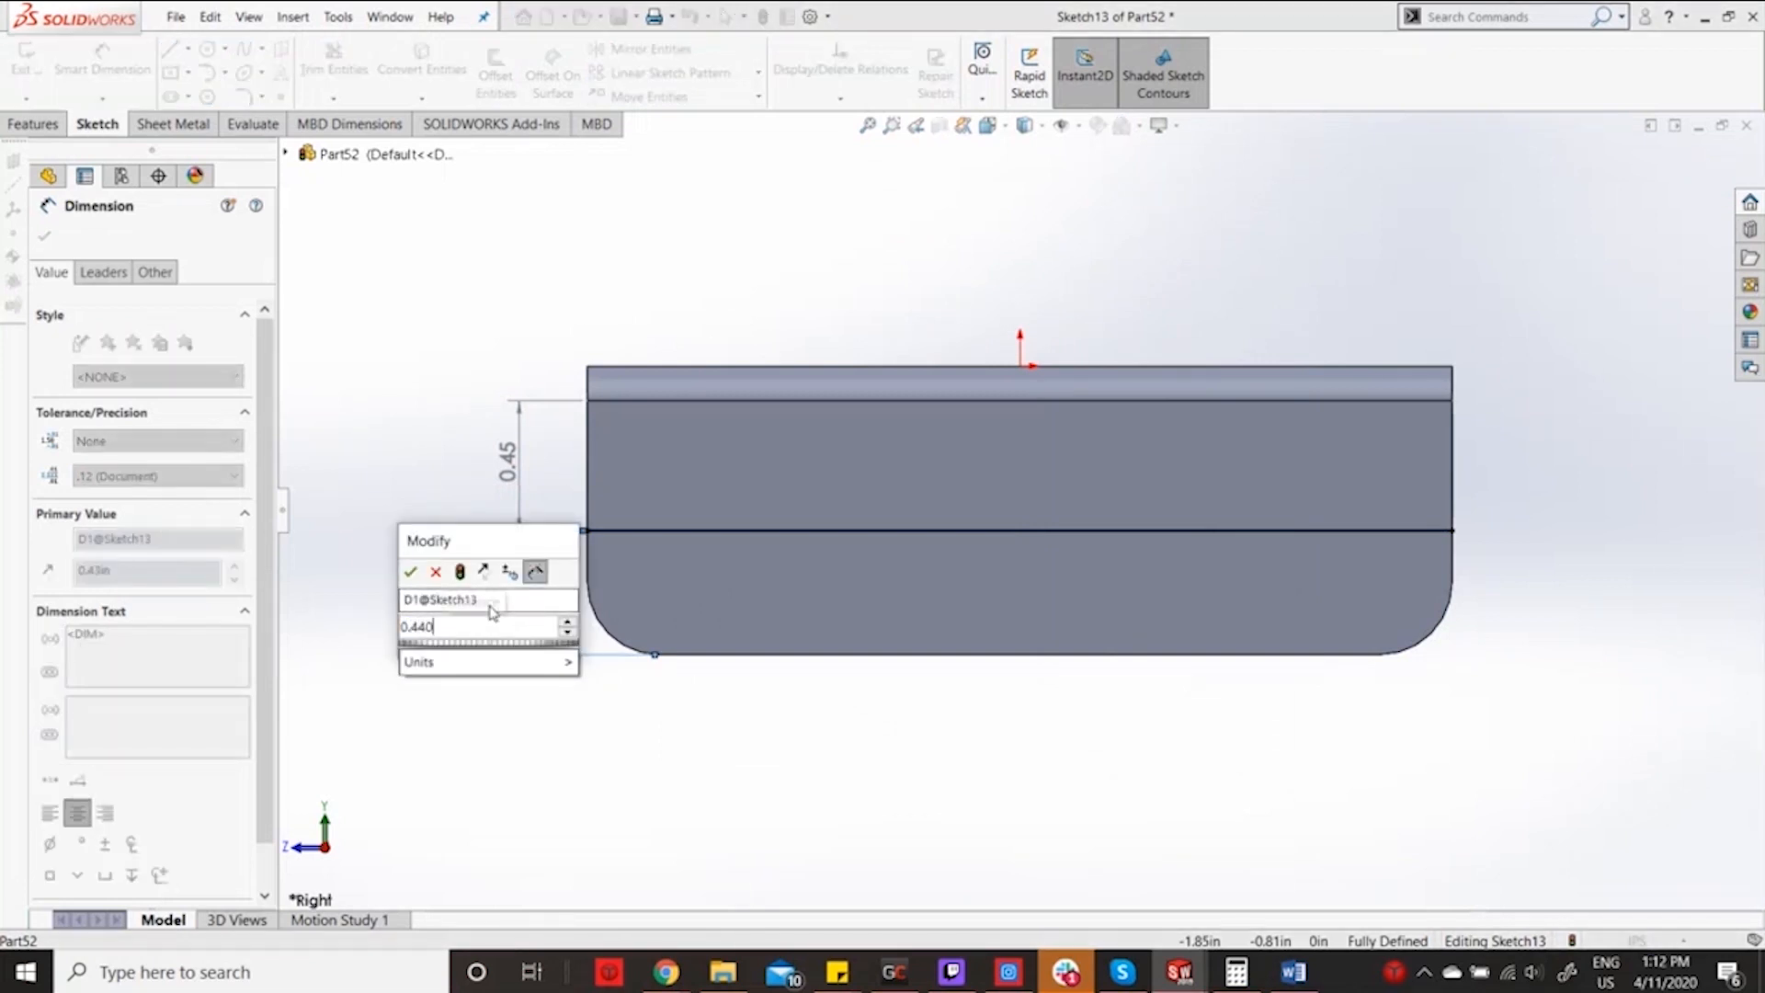
key("Return")
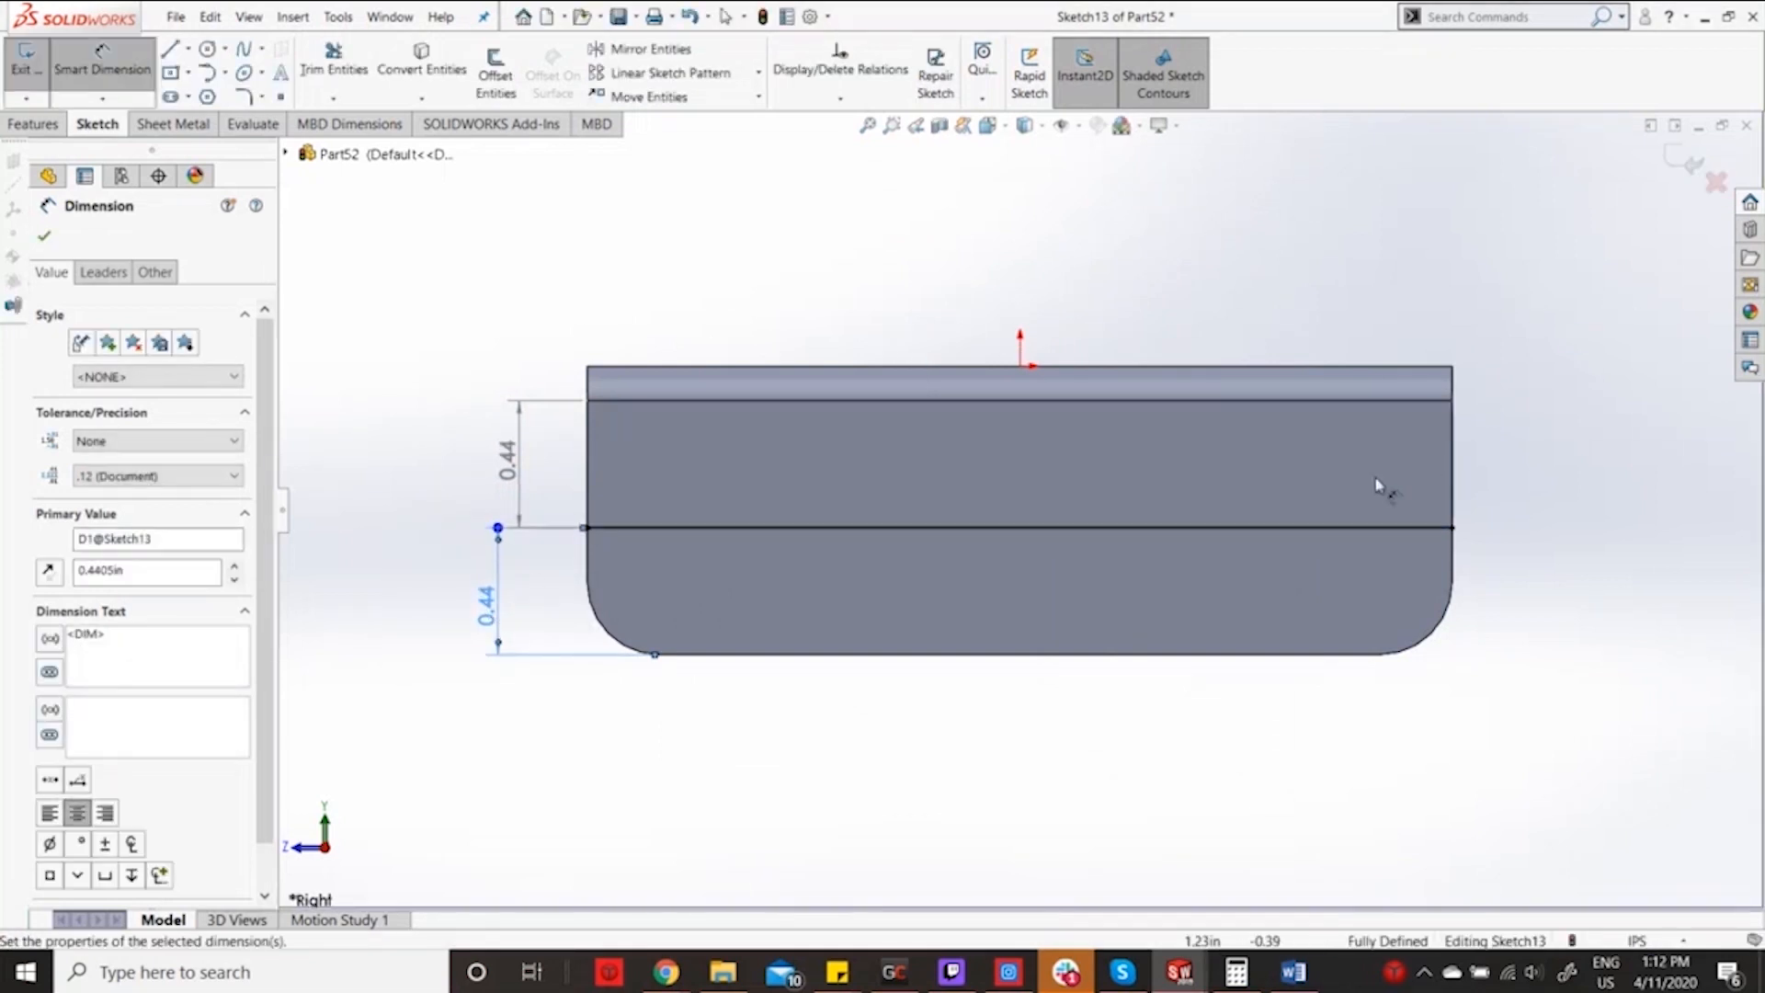
key("Escape")
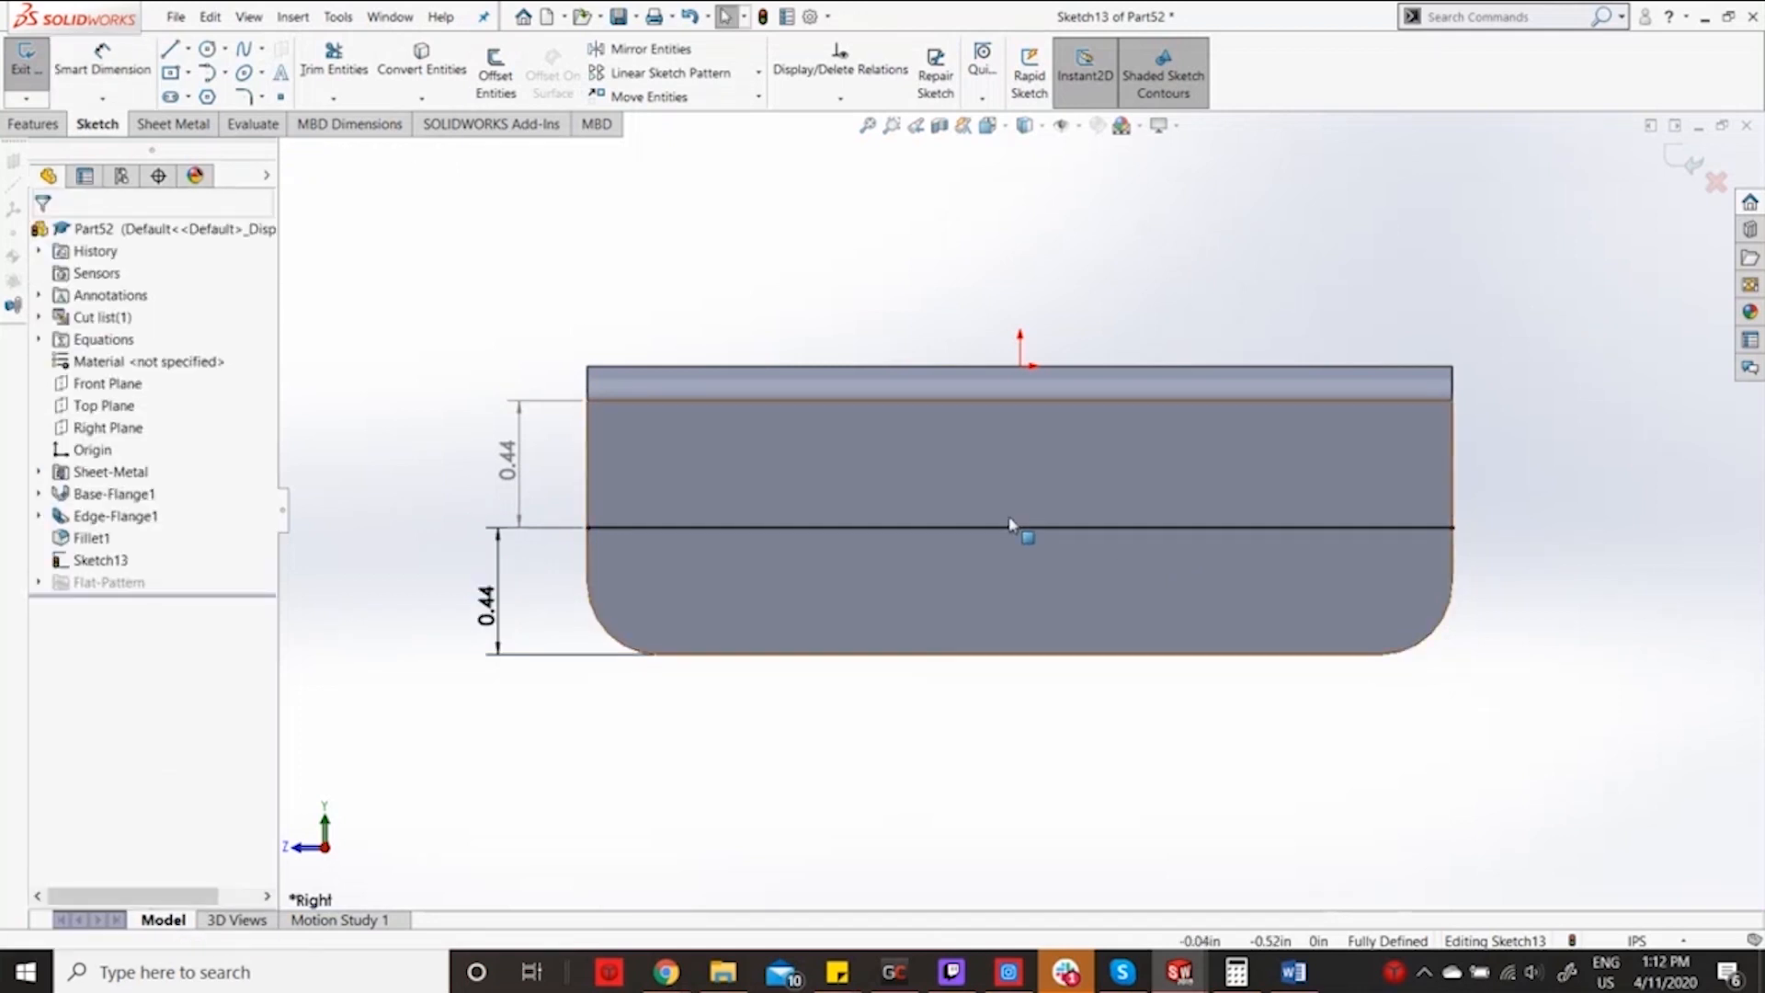
Exit the line sketch, move it above Fillet1 in the feature history, and reopen it for editing.
left_click(1009, 533)
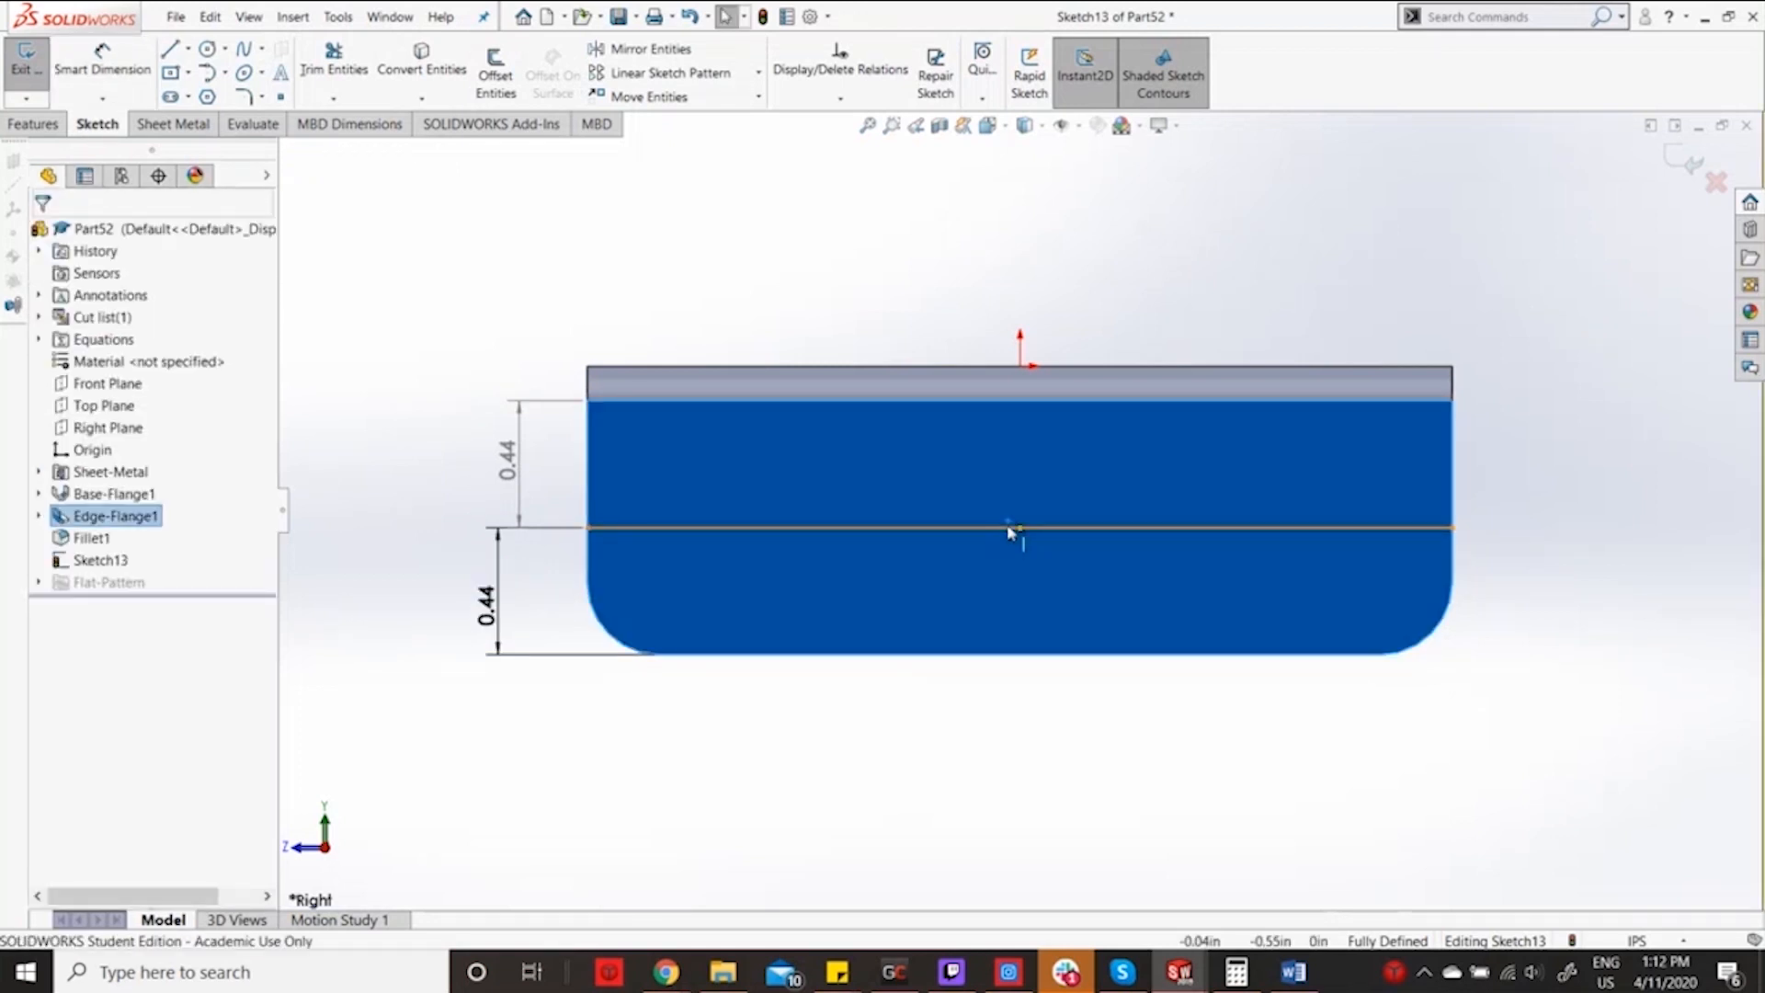
left_click(1009, 528)
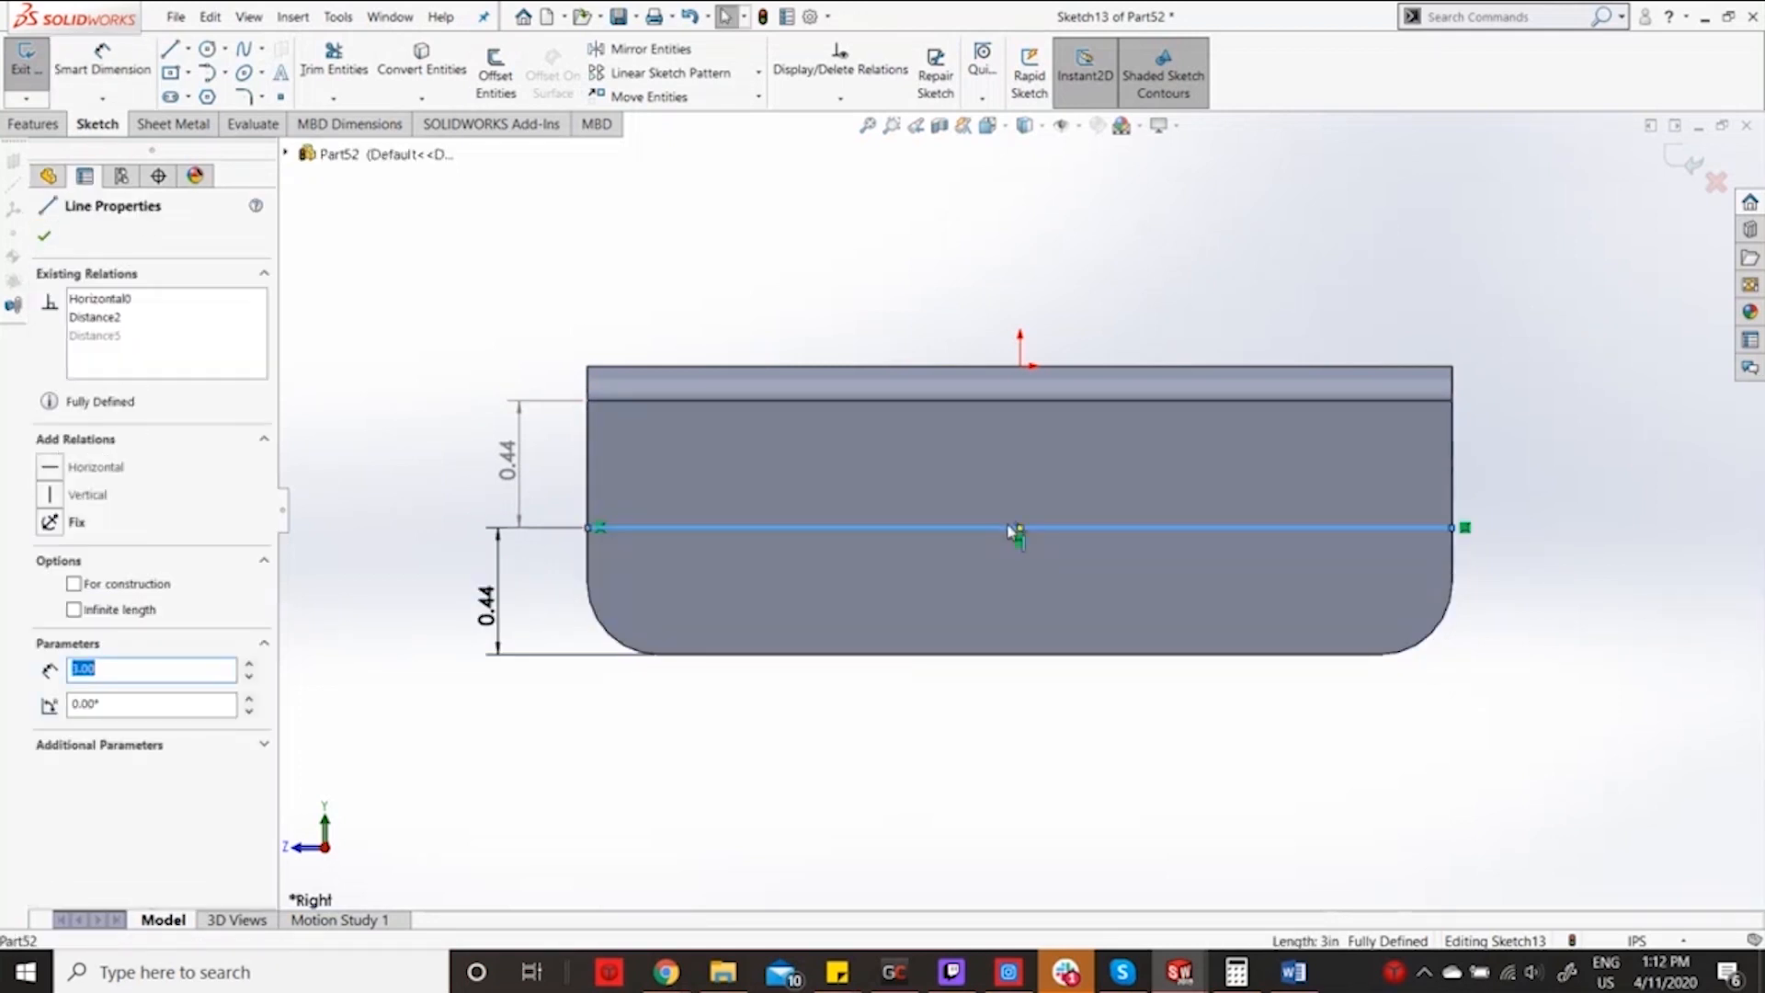
left_click(1691, 162)
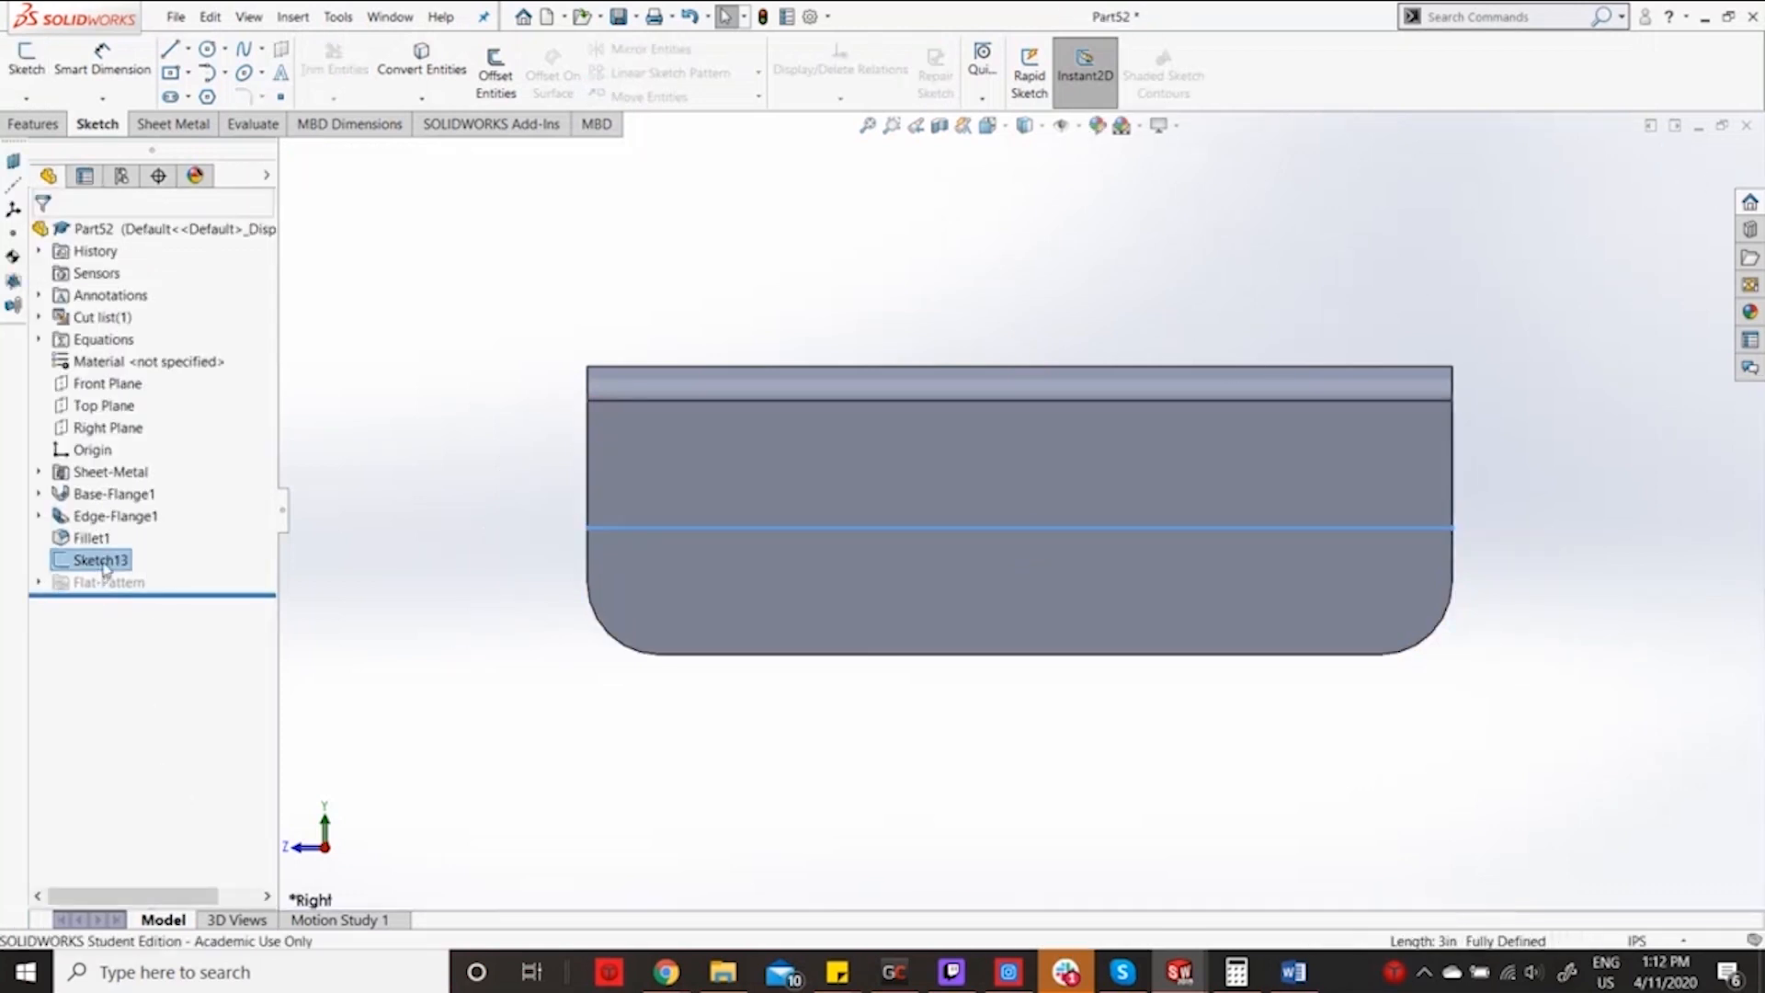
mouse_move(104, 568)
left_mouse_down()
mouse_move(110, 513)
mouse_move(114, 529)
left_mouse_up()
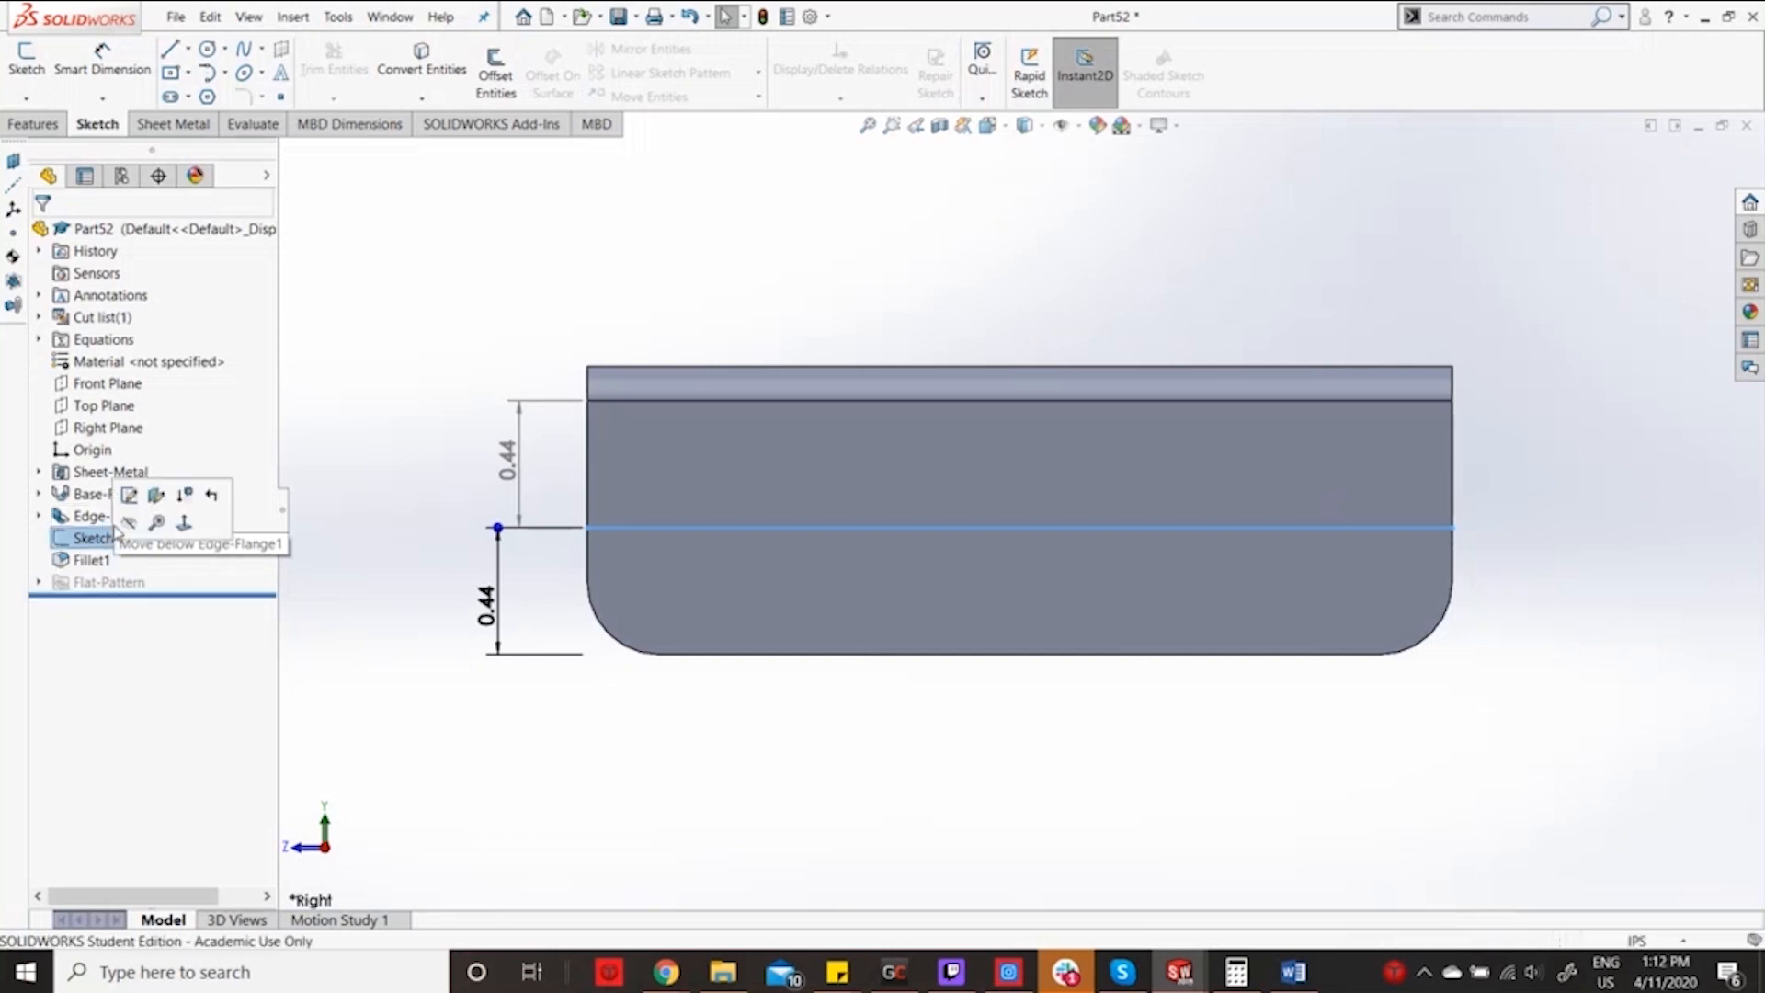
left_click(101, 539)
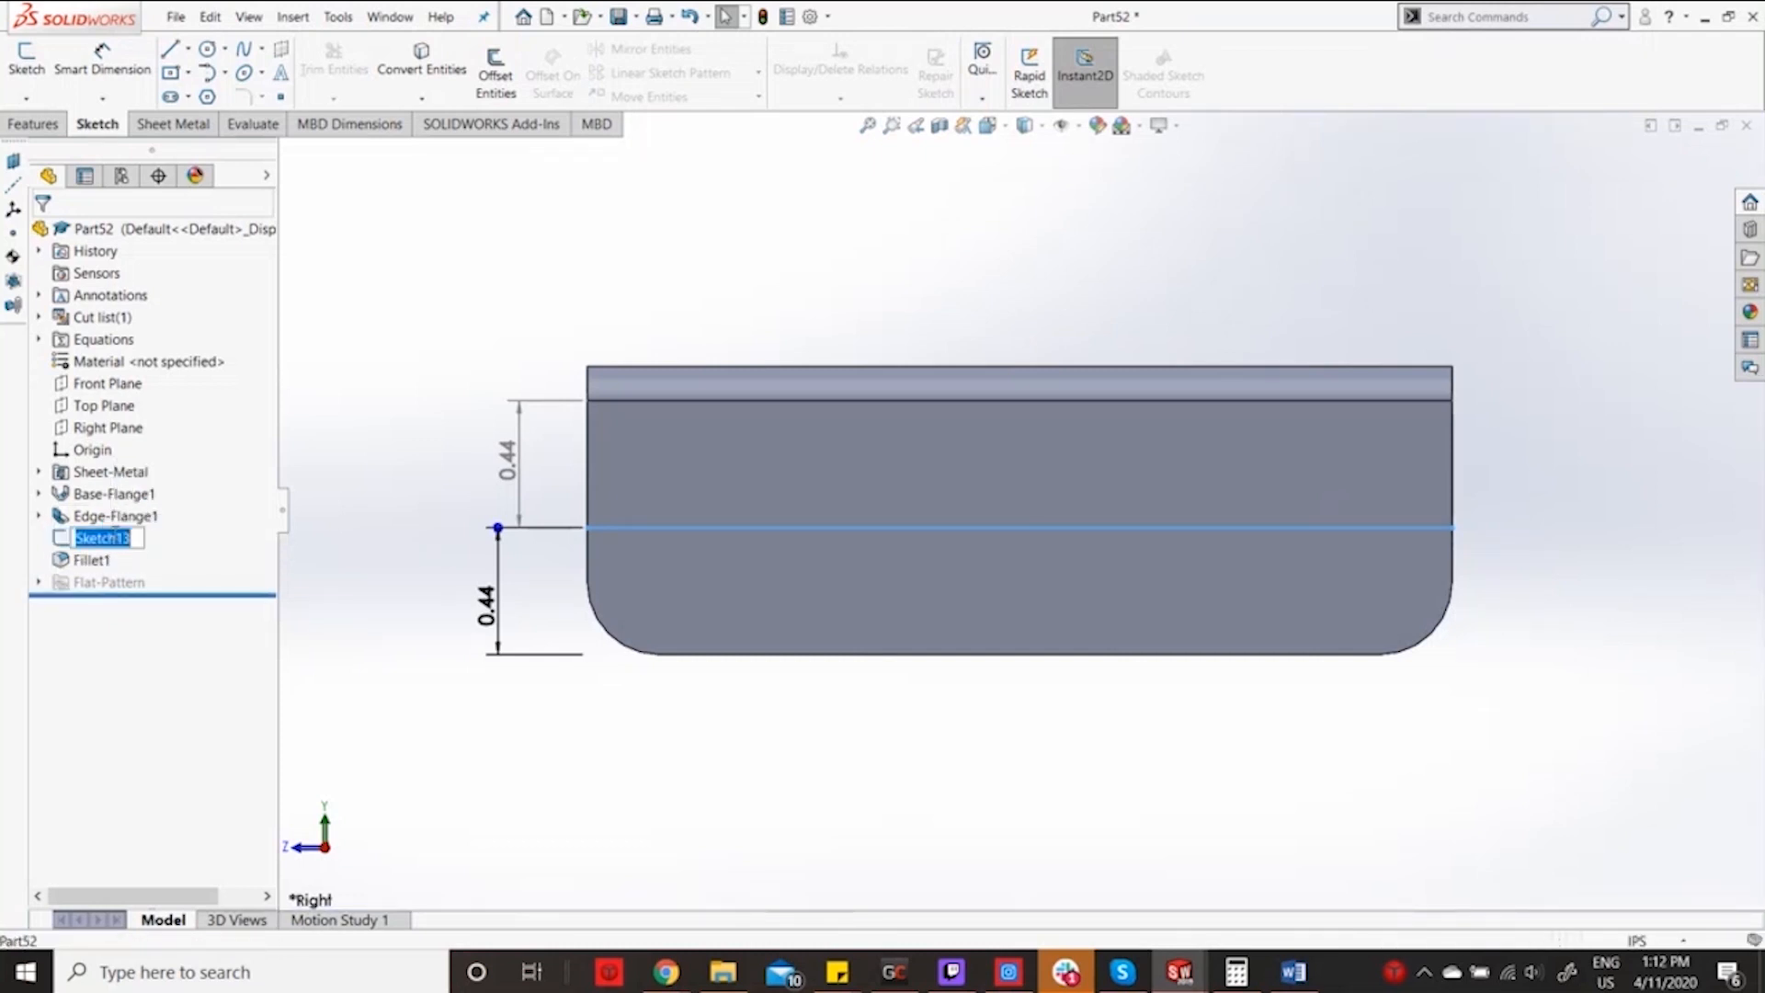
left_click(68, 540)
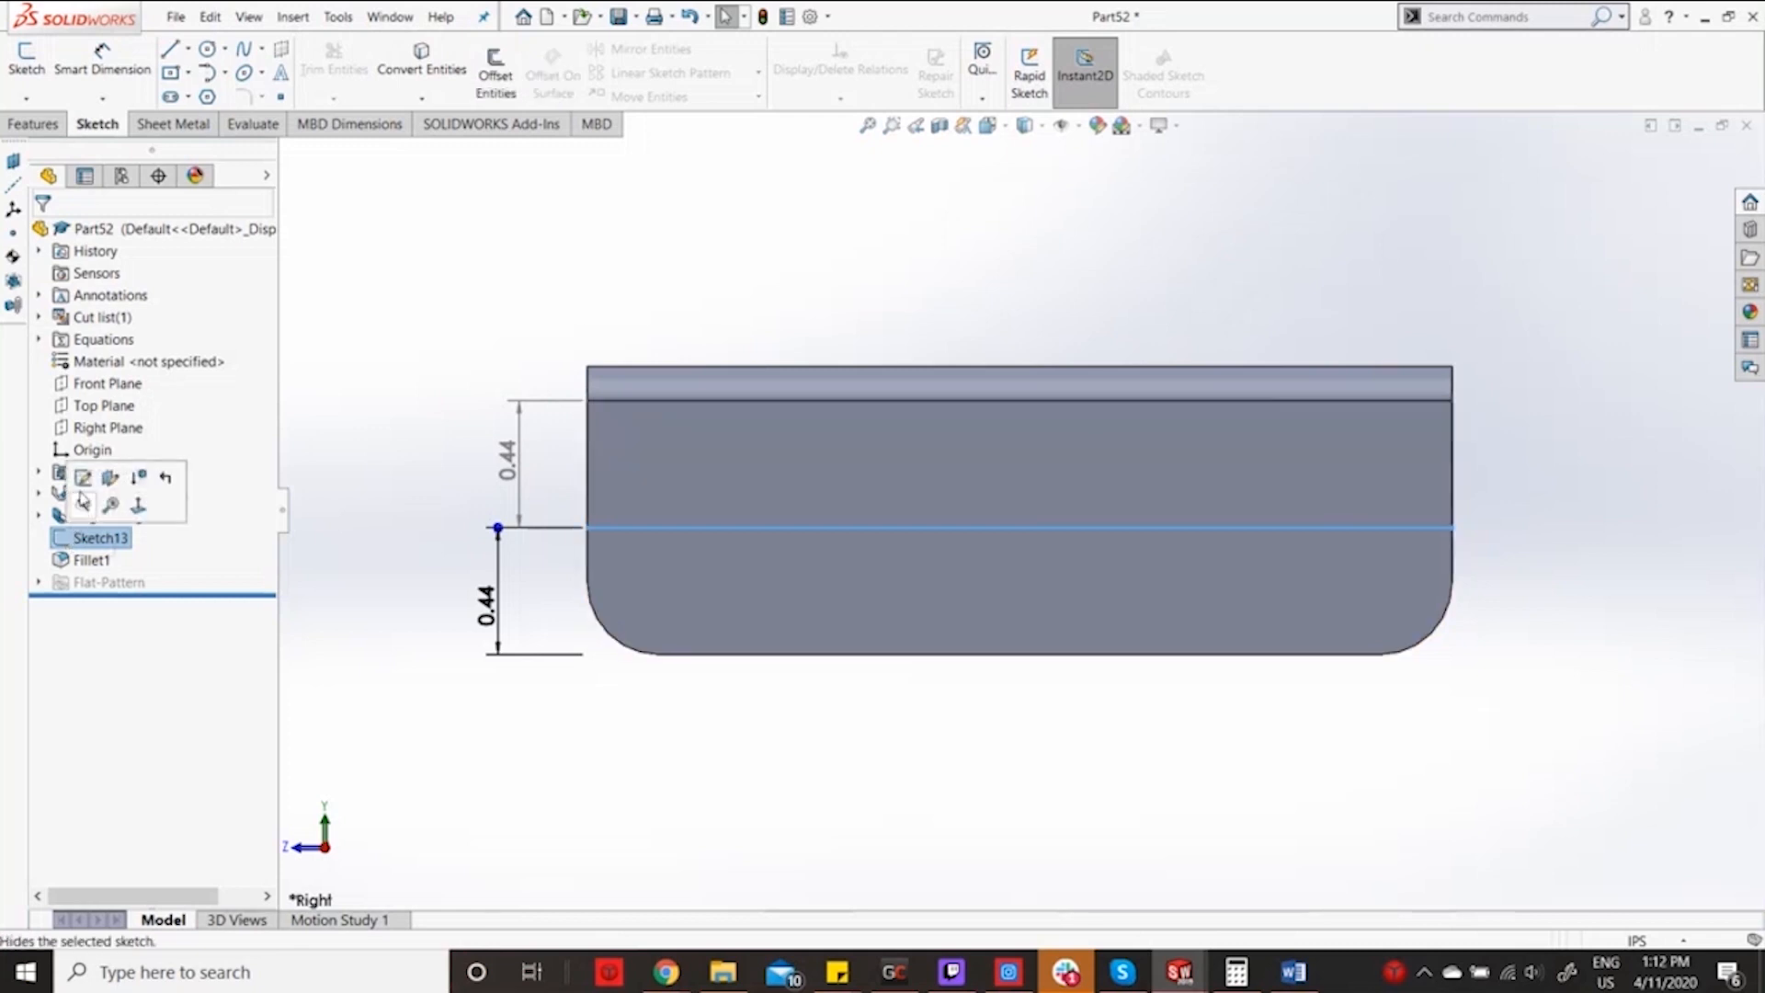
left_click(80, 482)
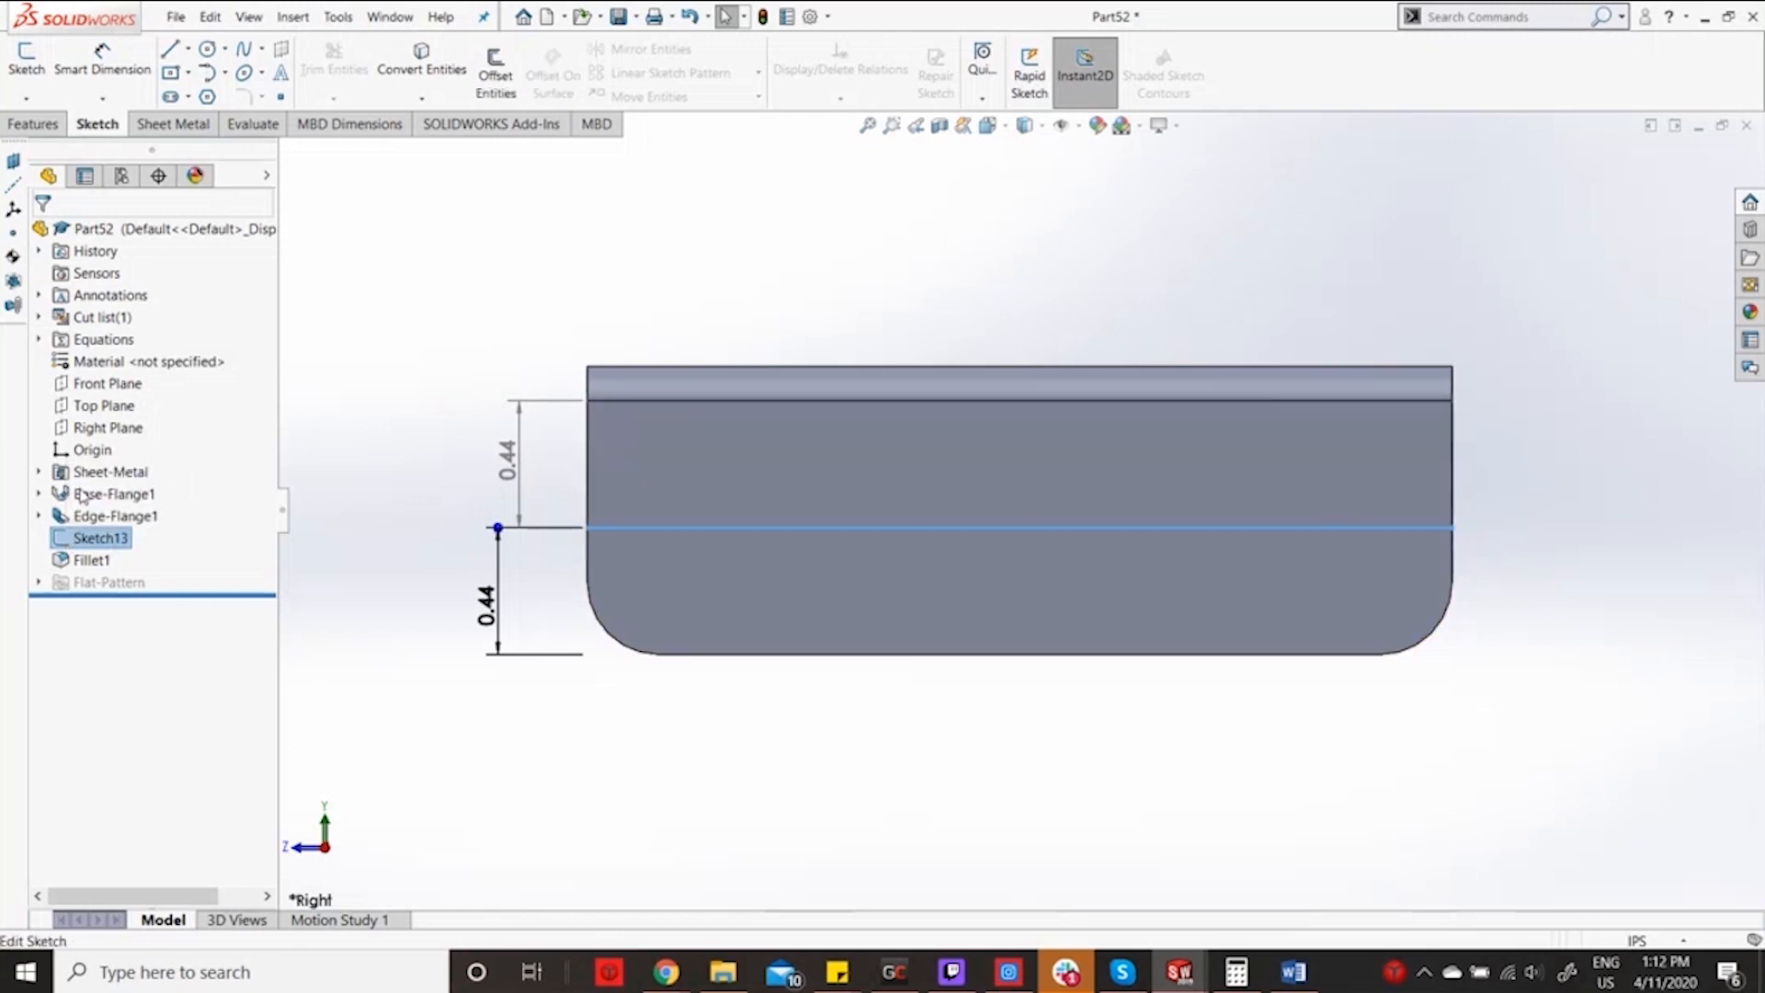
Delete both distance dimensions and snap the line's left end to the midpoint of the flange's side edge.
double_click(502, 559)
key("Delete")
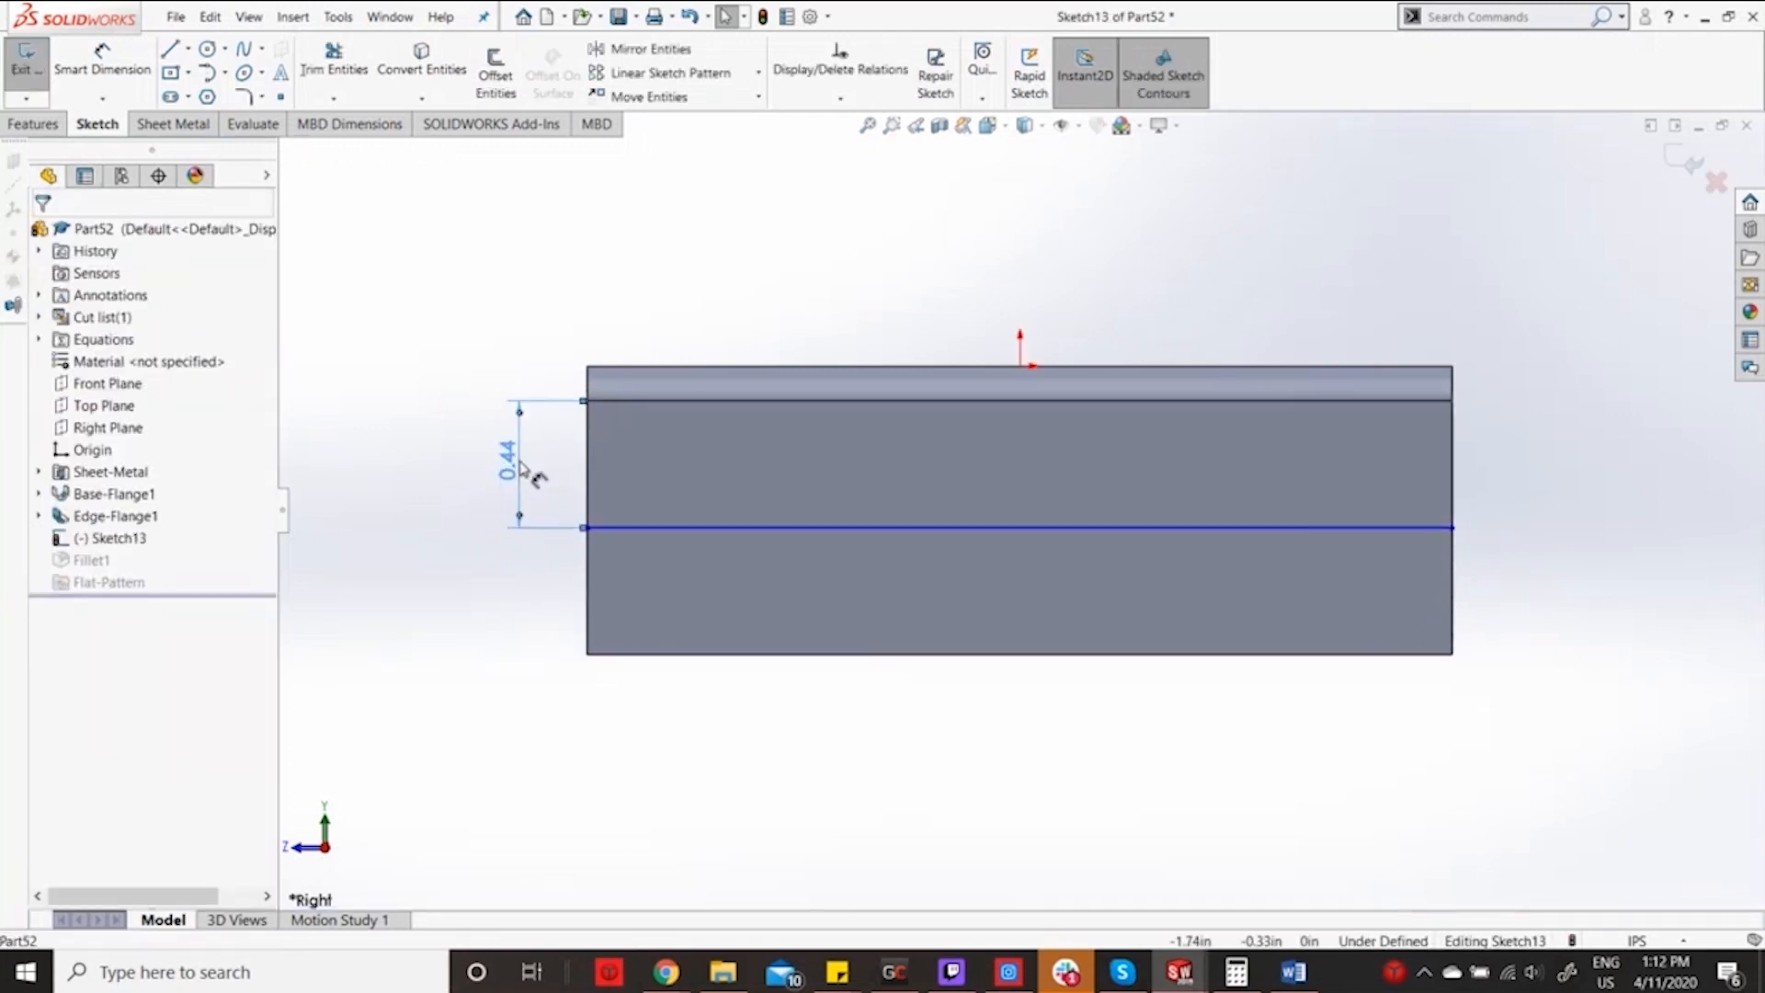
left_click(588, 529)
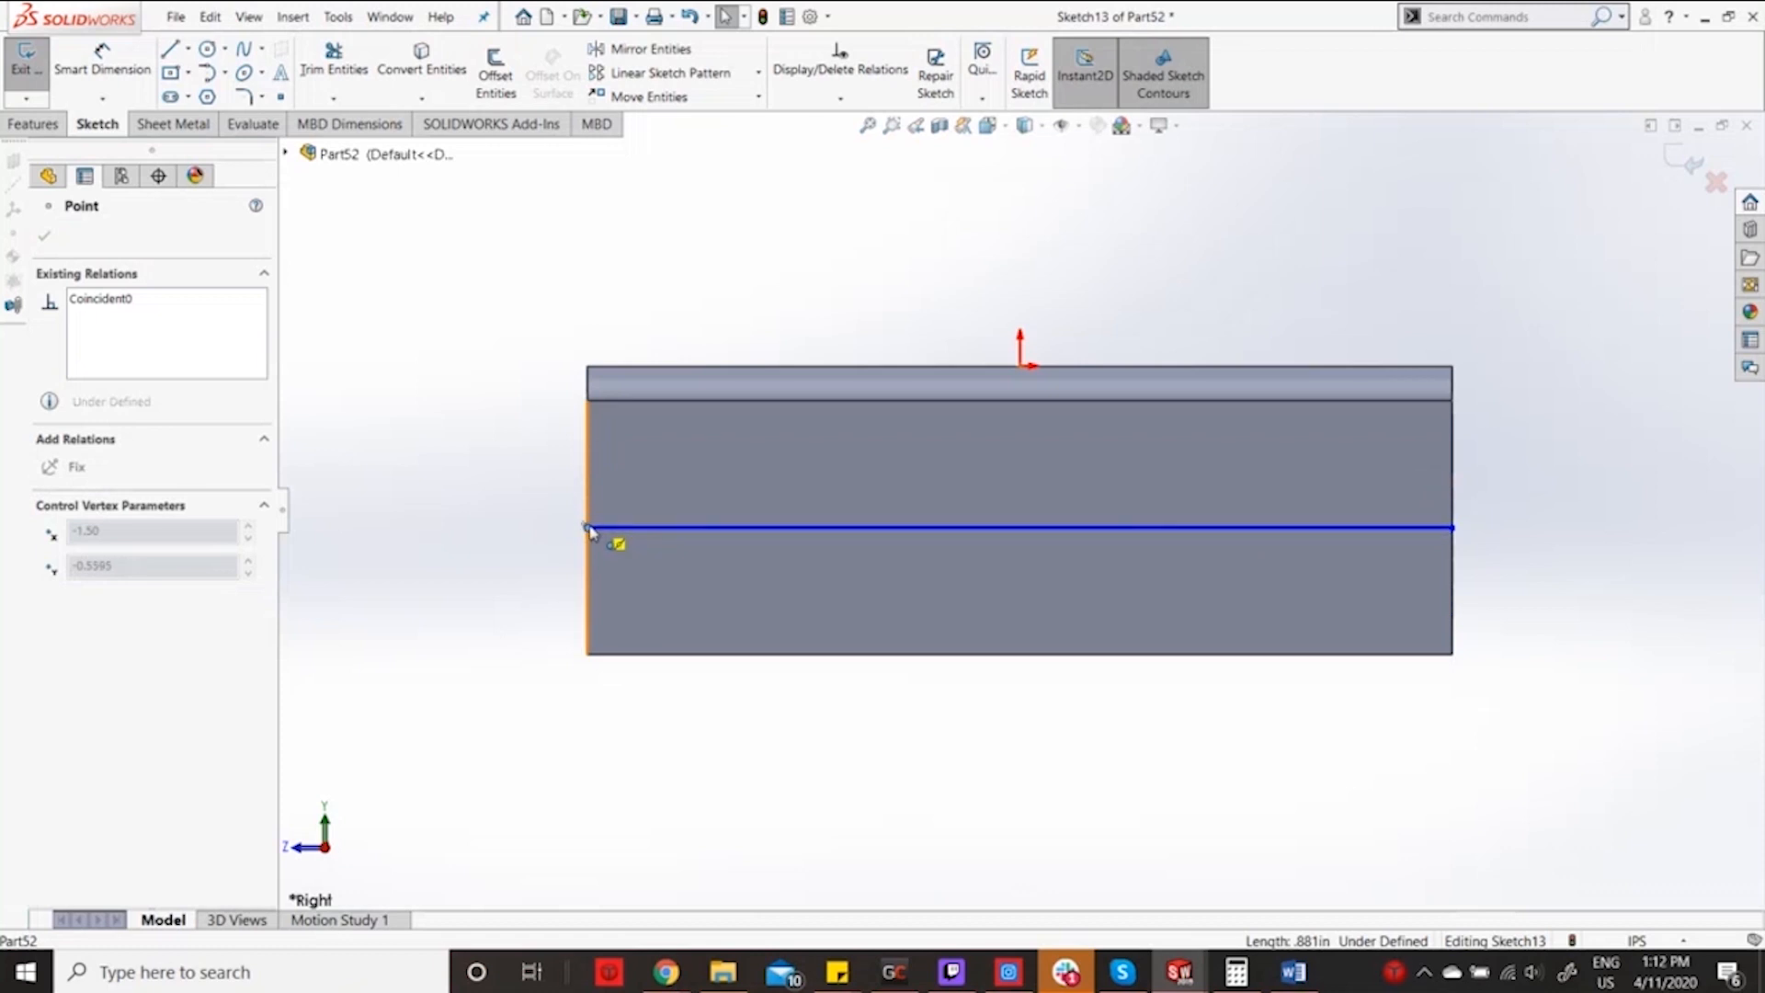
left_click_drag(589, 527, 588, 528)
left_click(449, 583)
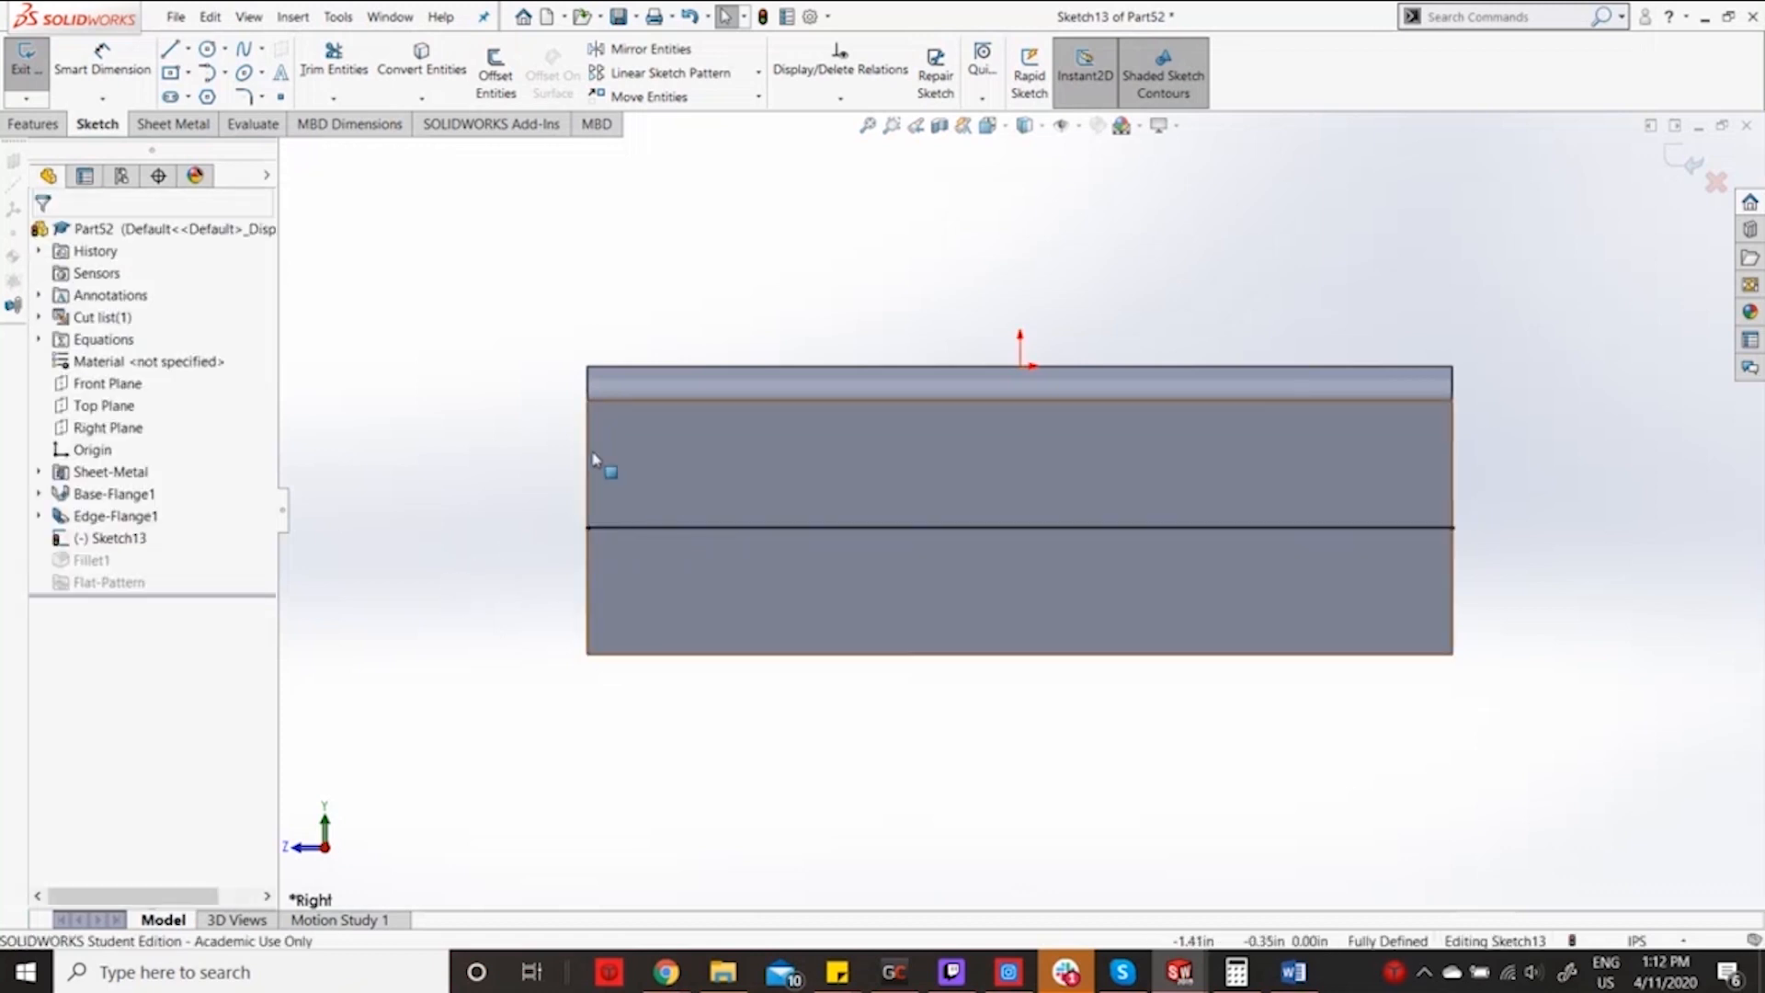
Convert the horizontal line to construction geometry and sketch a circle of about 0.12 in radius centred on it near its left end.
right_click(645, 527)
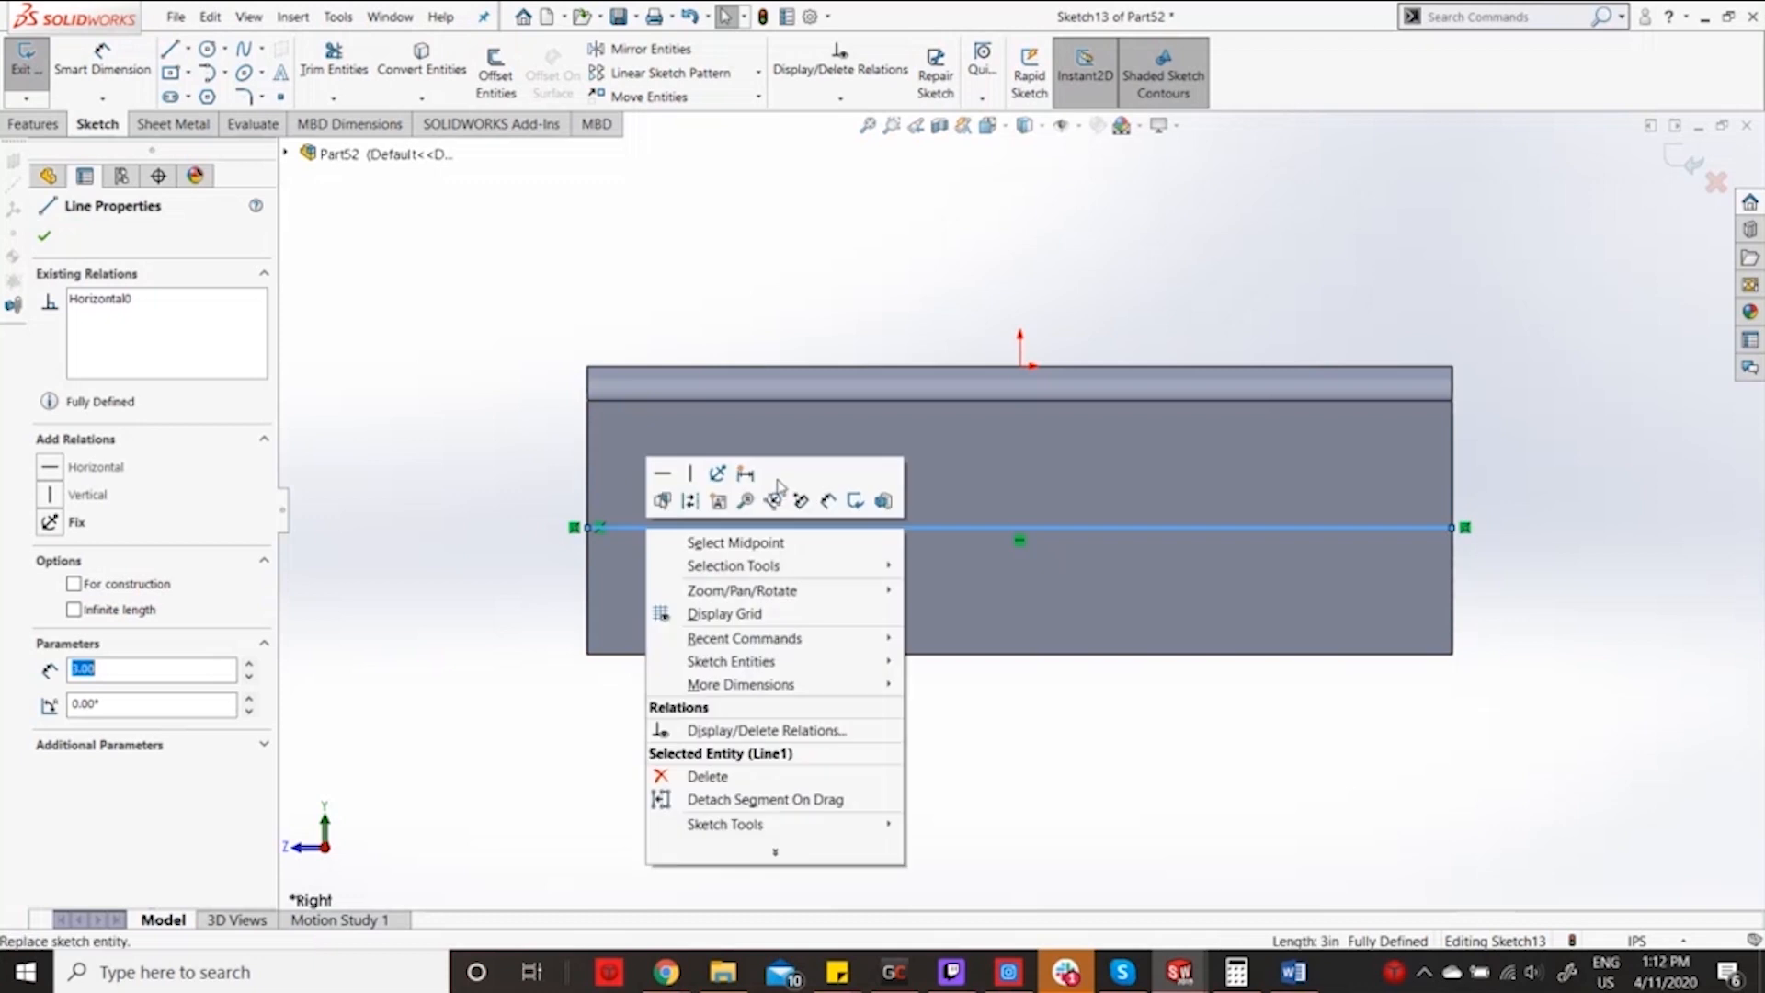
left_click(689, 500)
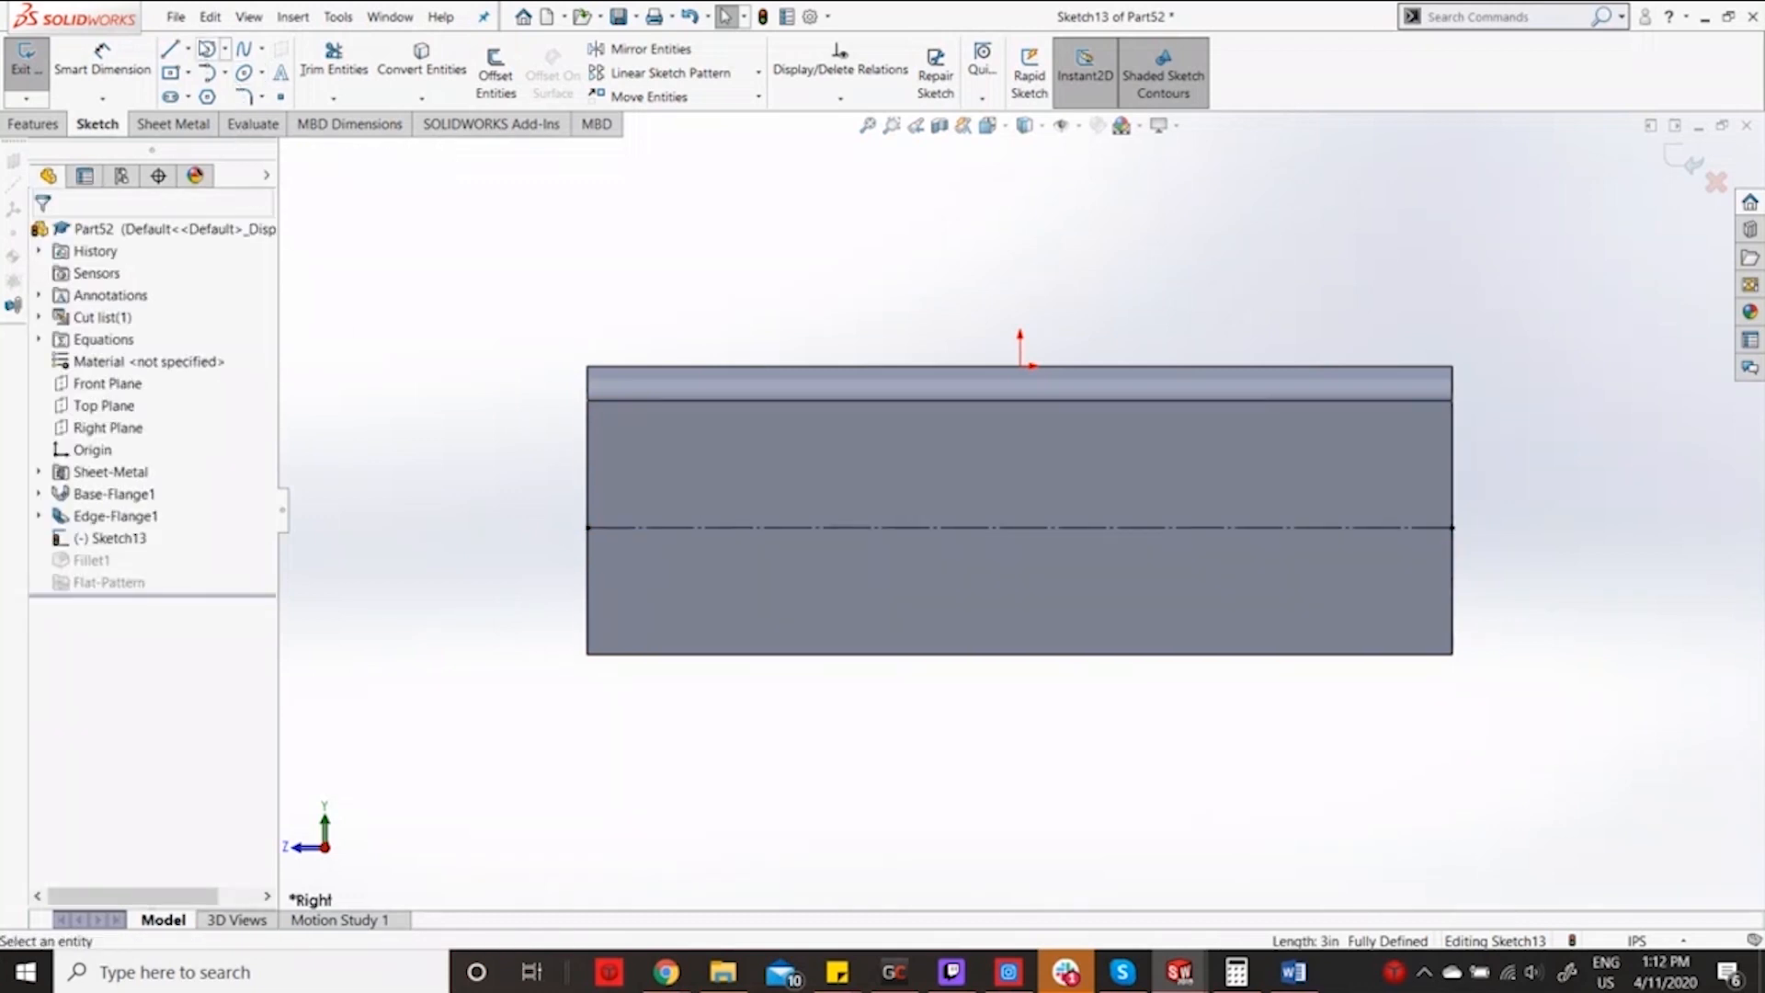
left_click(203, 46)
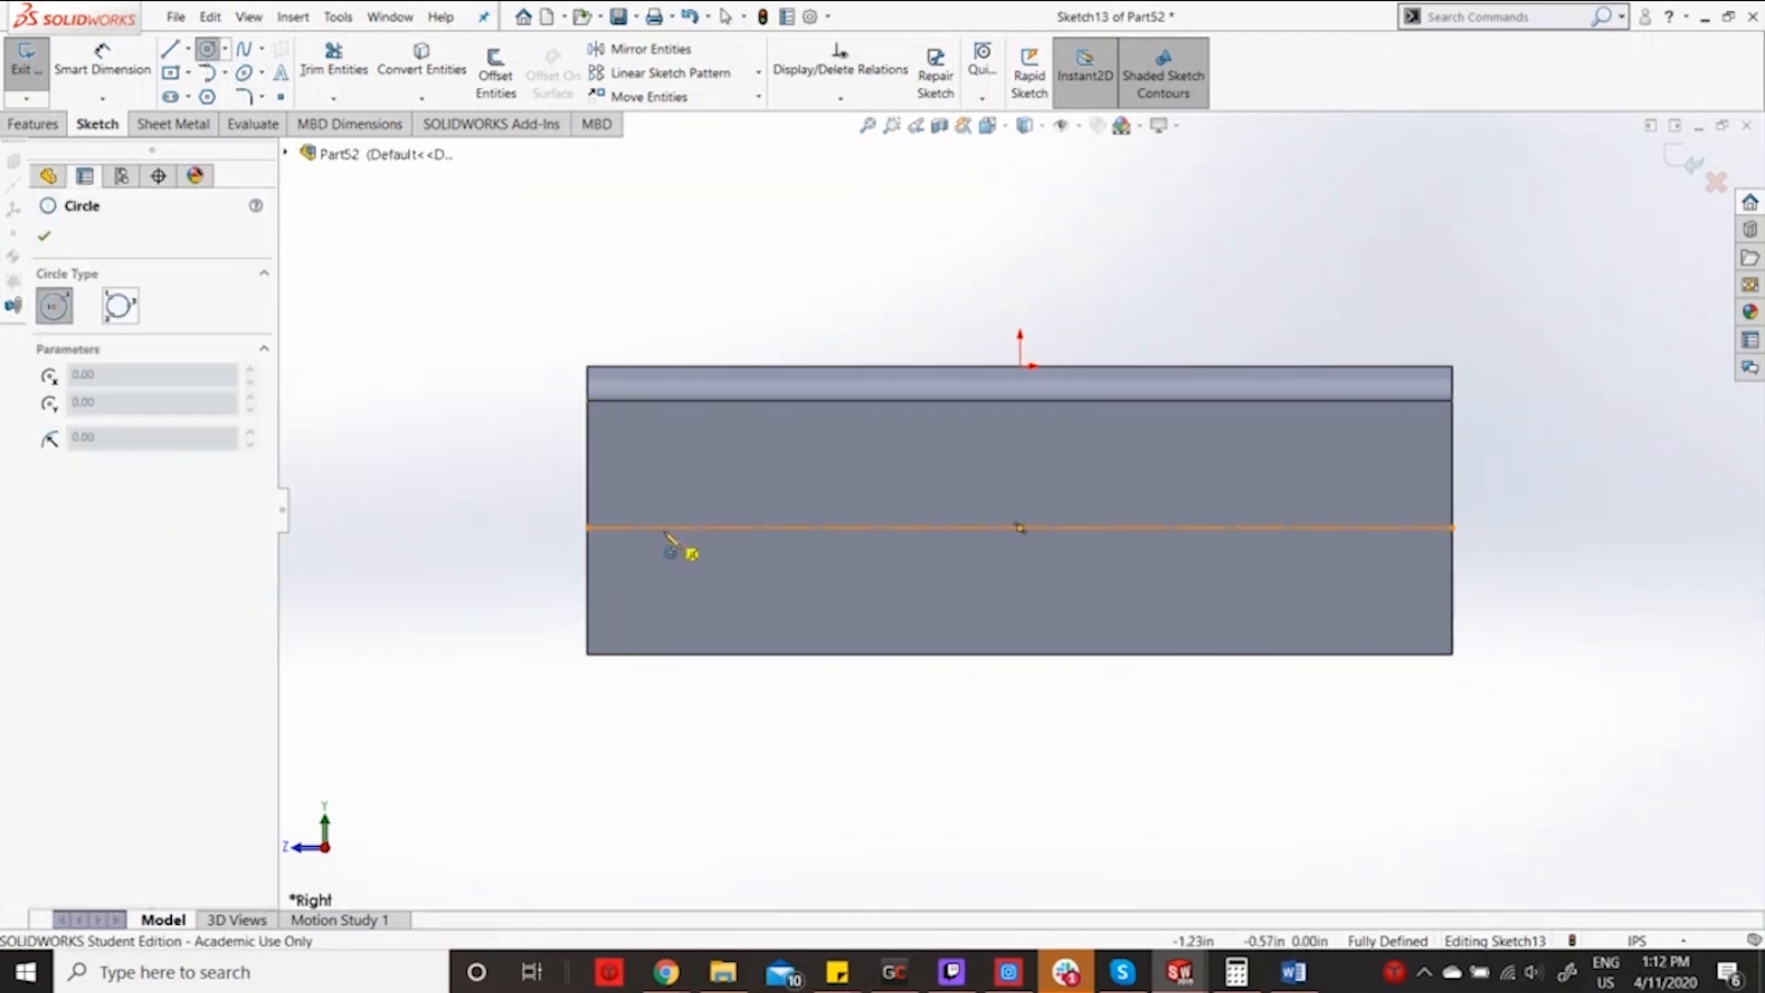
left_click_drag(666, 528, 692, 559)
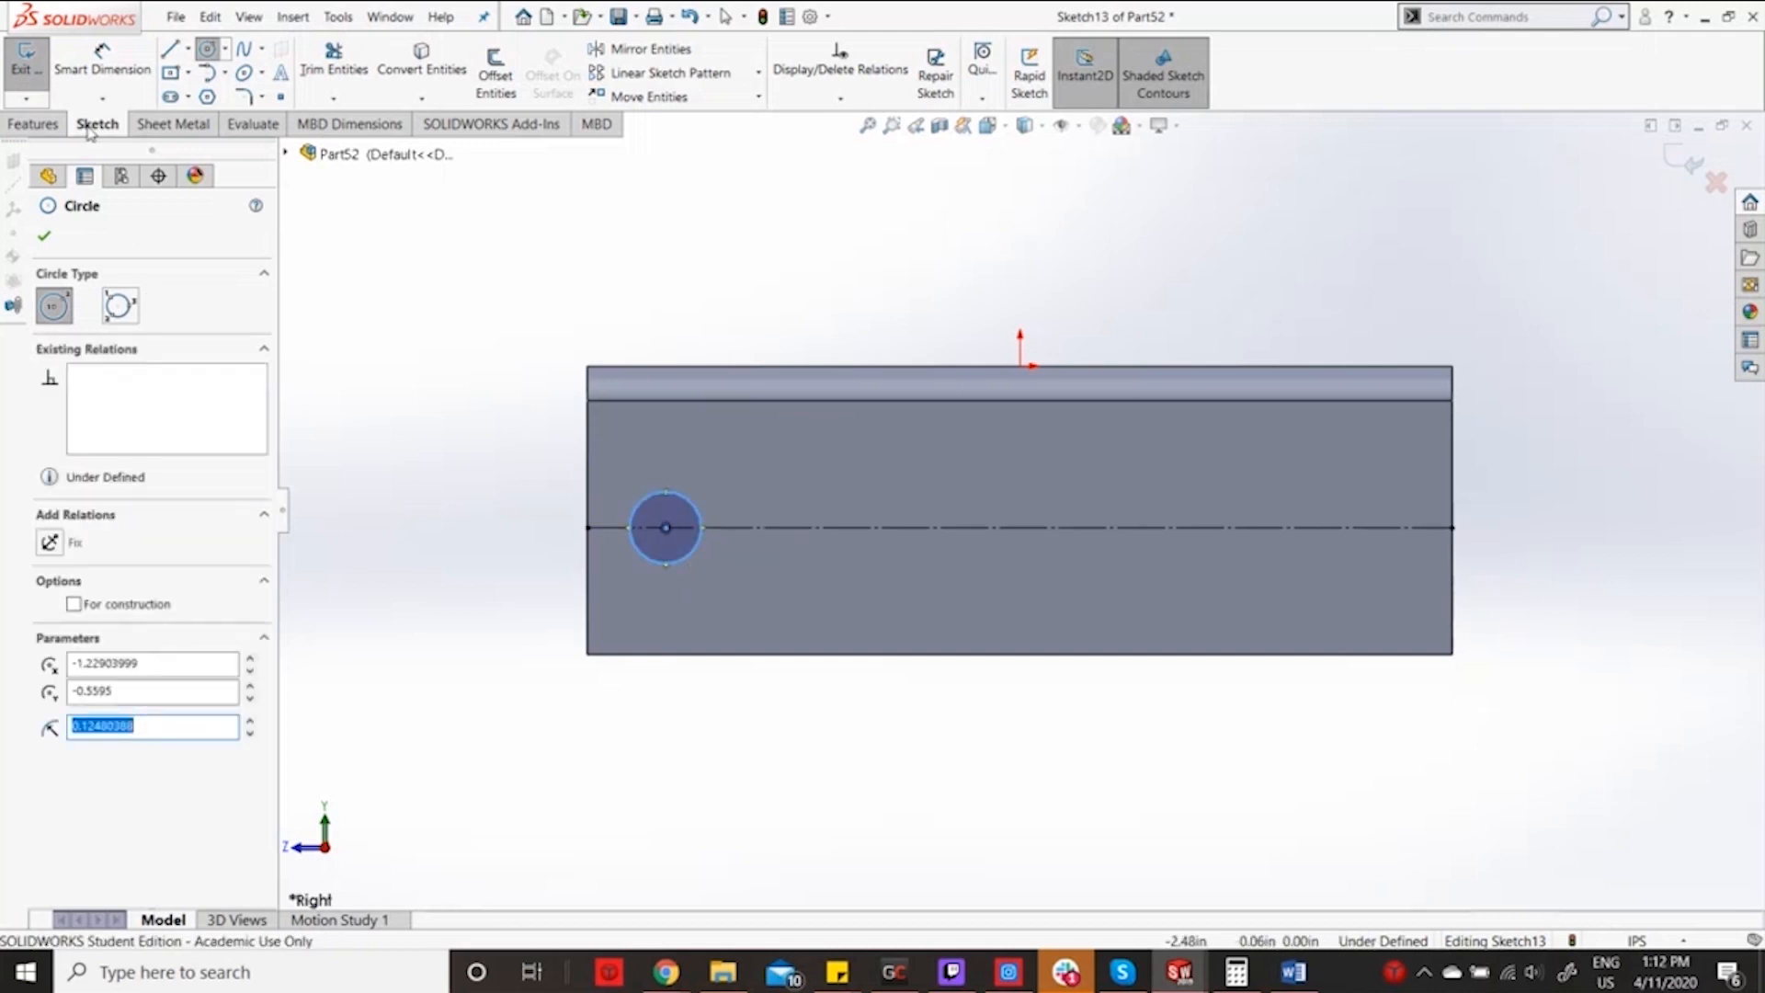
Dimension the circle's diameter as 0.196 in.
left_click(102, 60)
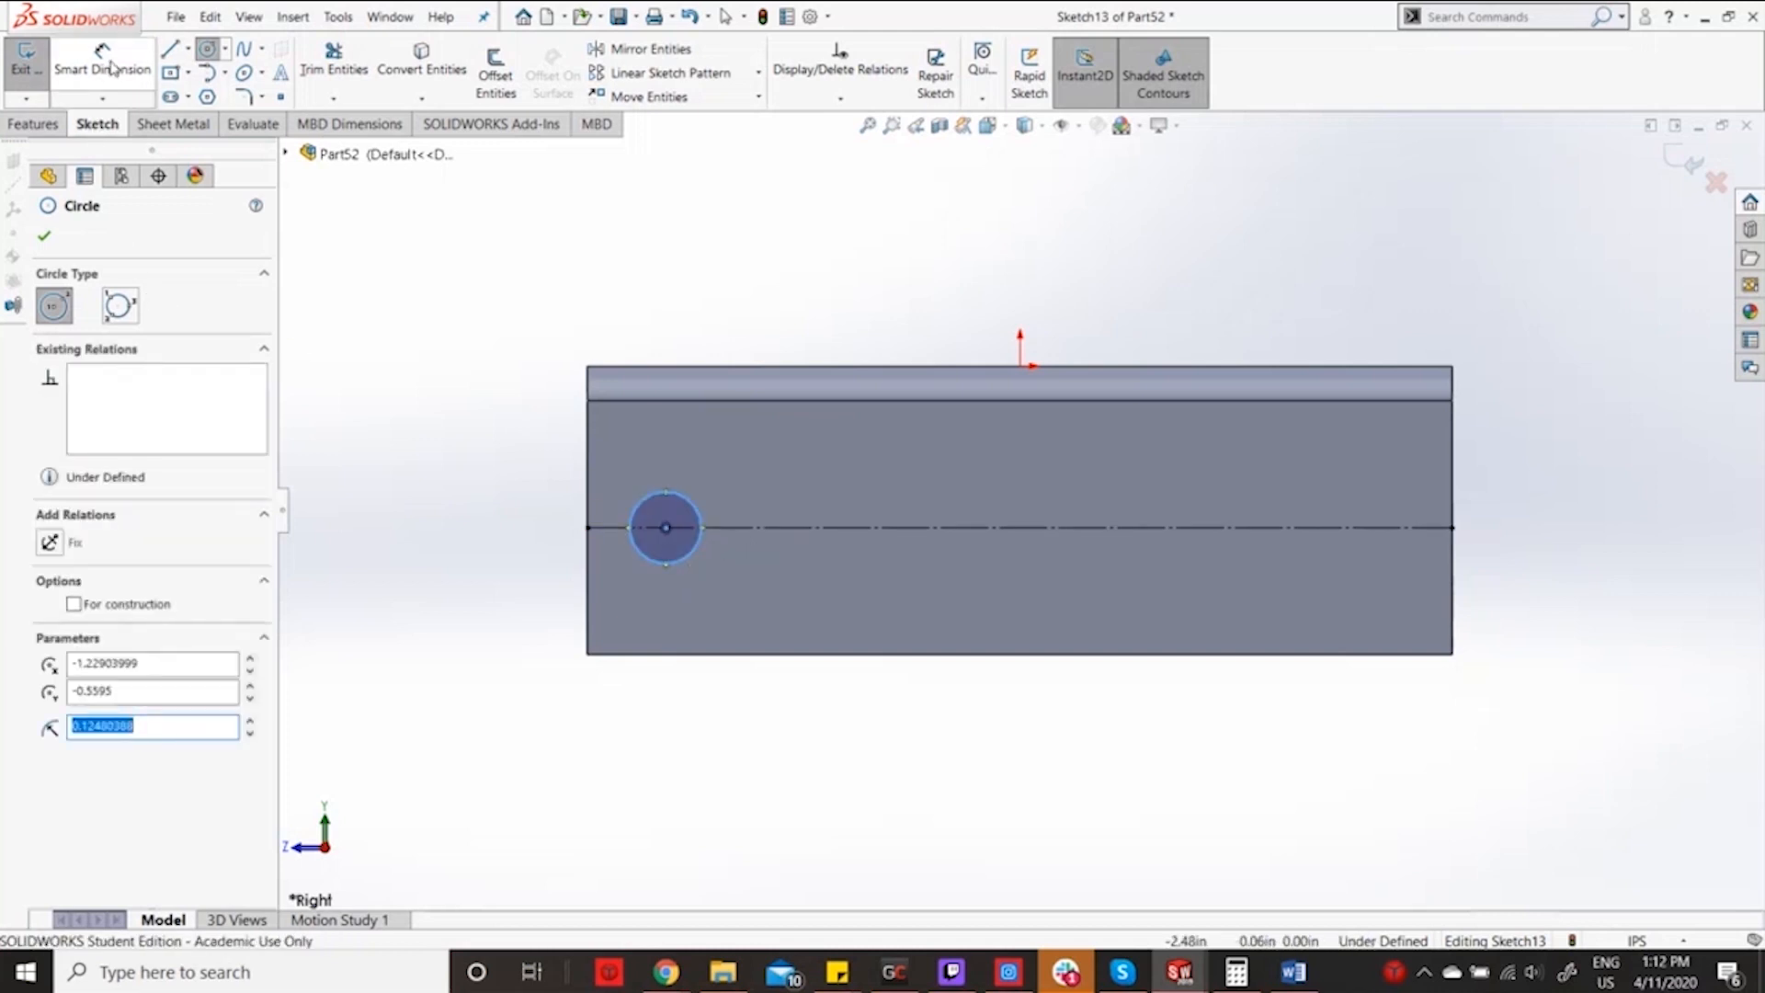
left_click(660, 577)
left_click(473, 655)
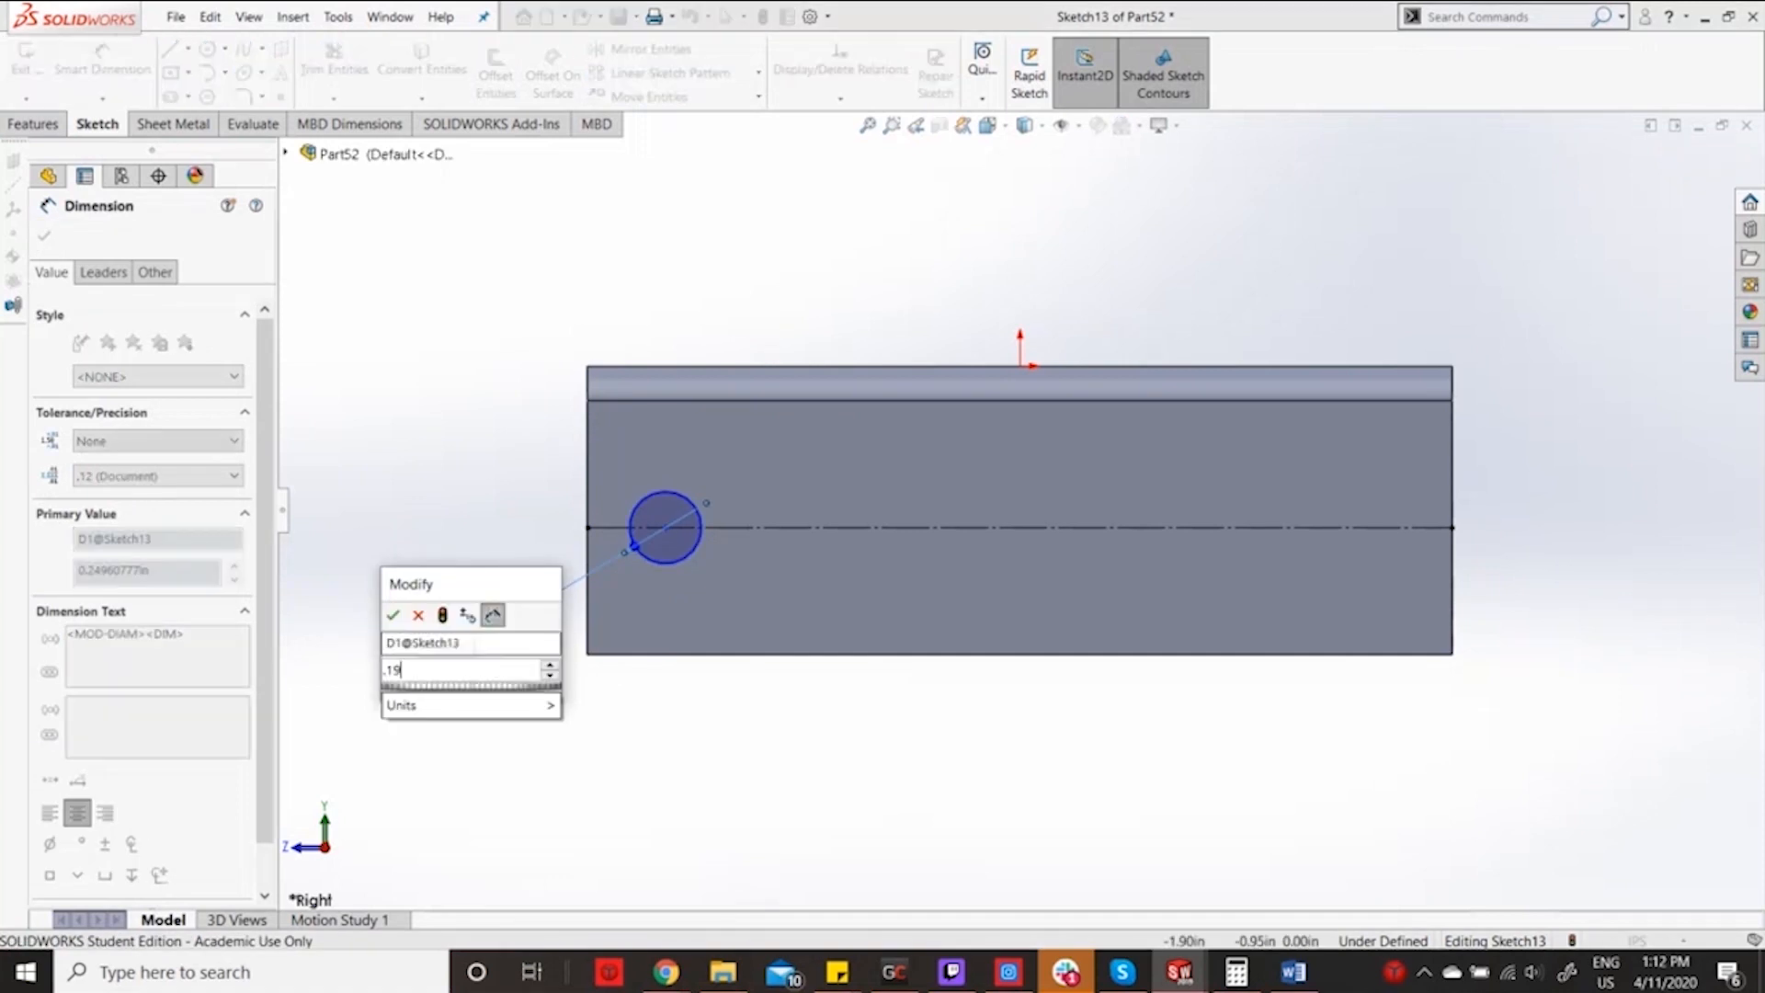
type("0.196")
key("Return")
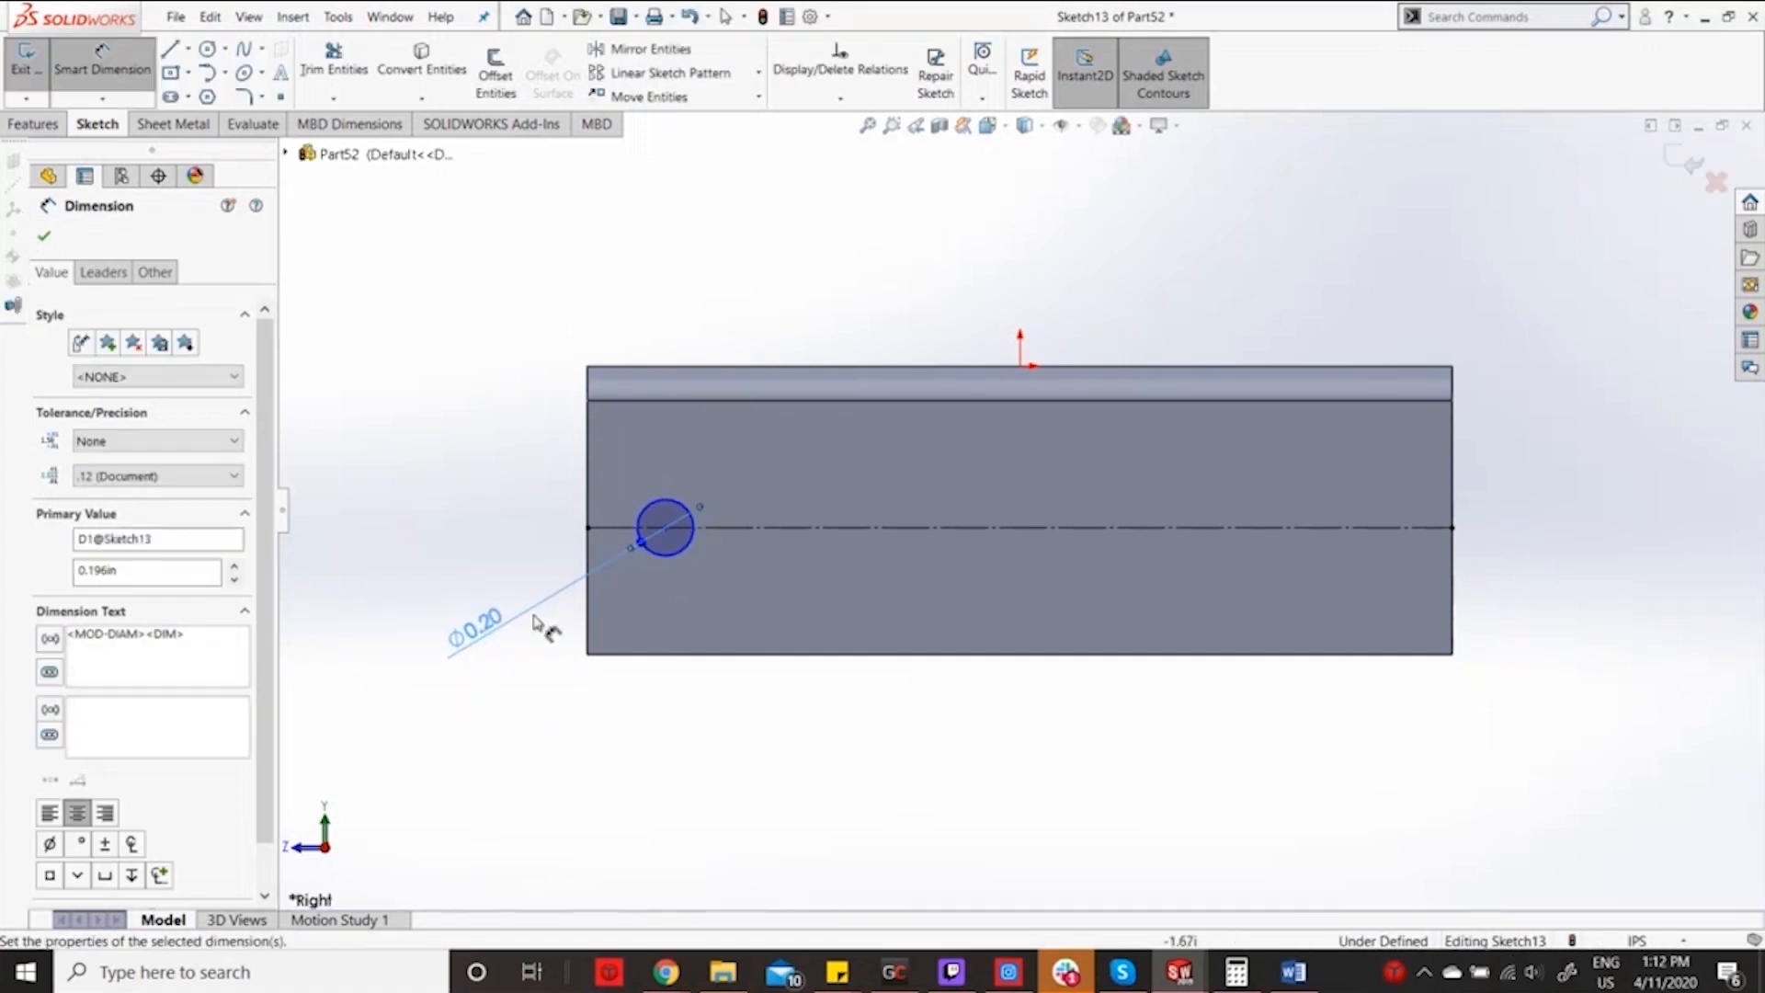
double_click(473, 625)
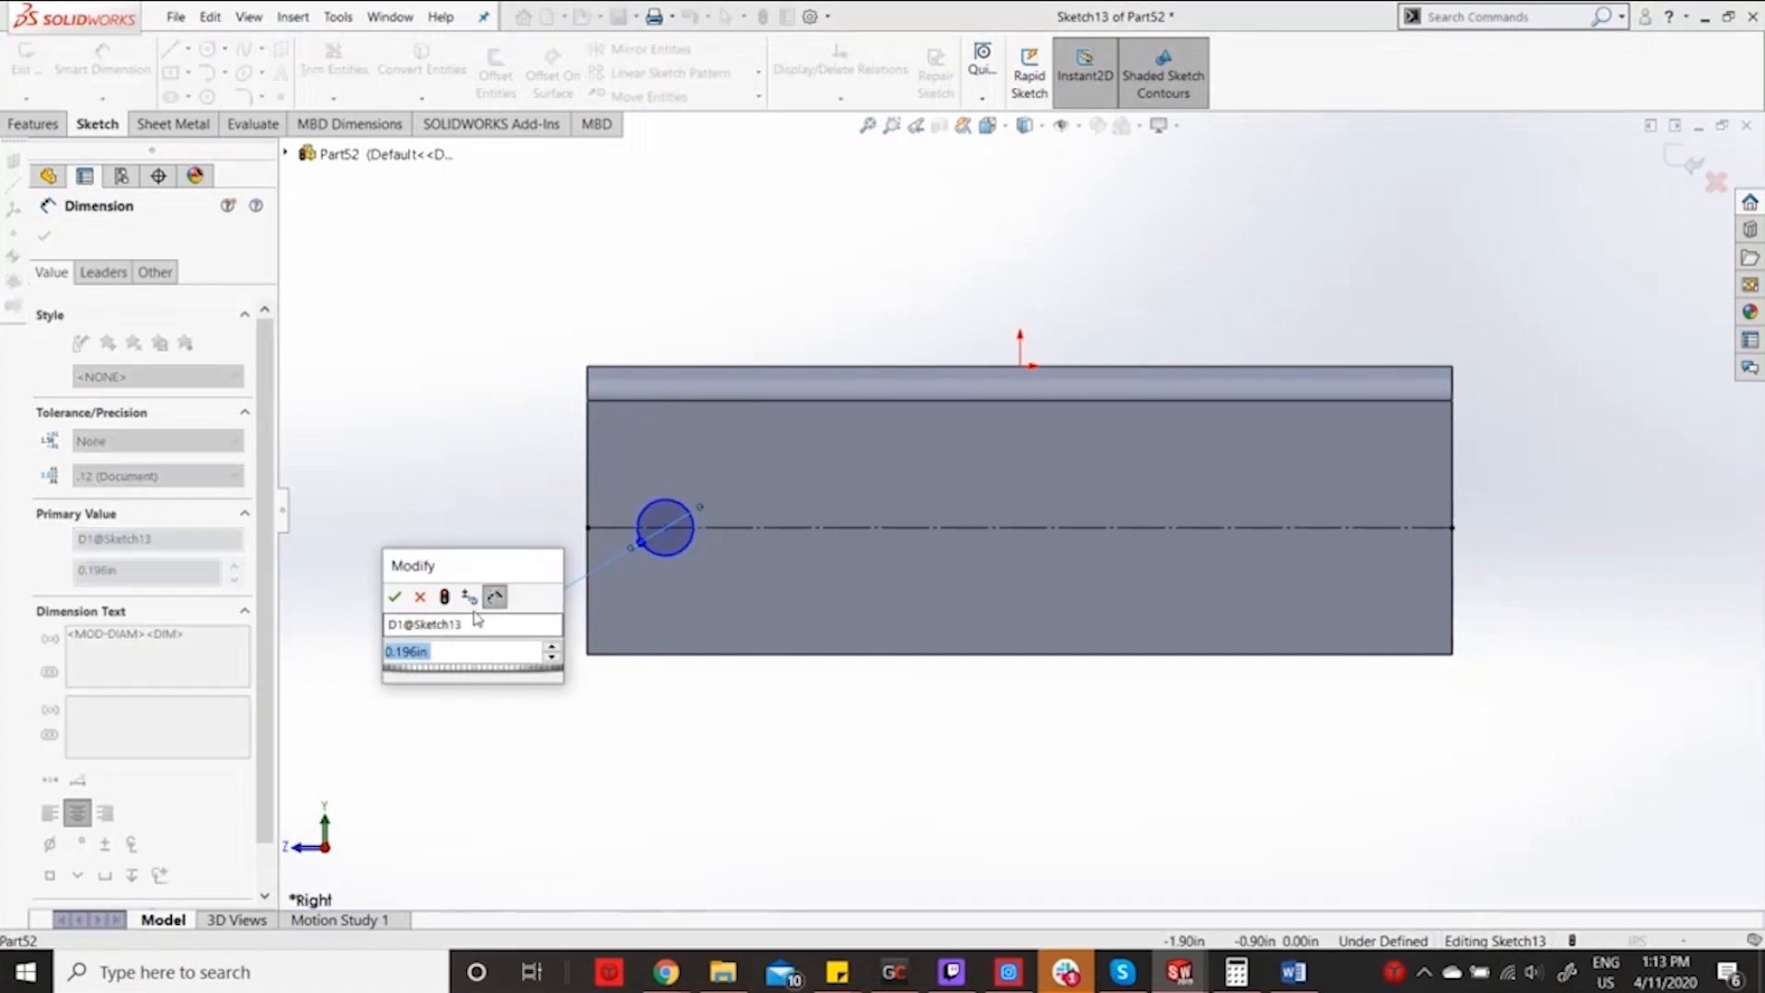
key("Return")
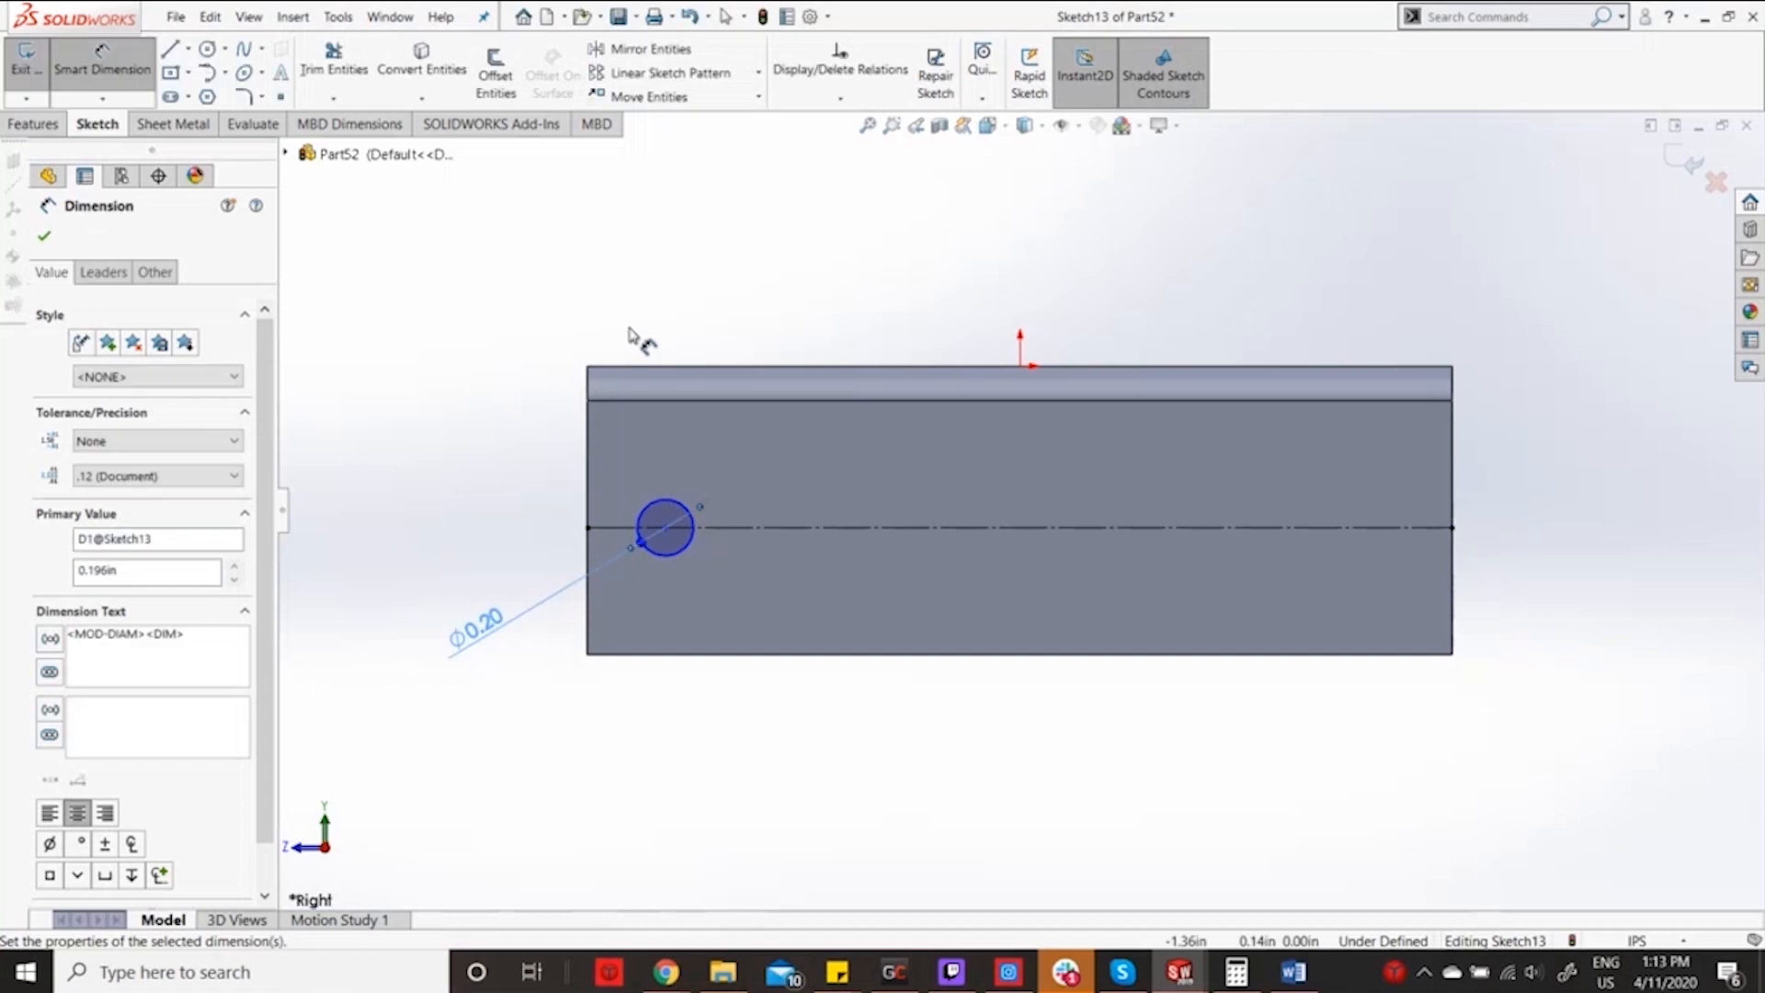
Dimension the circle's centre 0.5 in from the flange's left side edge.
left_click(680, 574)
left_click(587, 593)
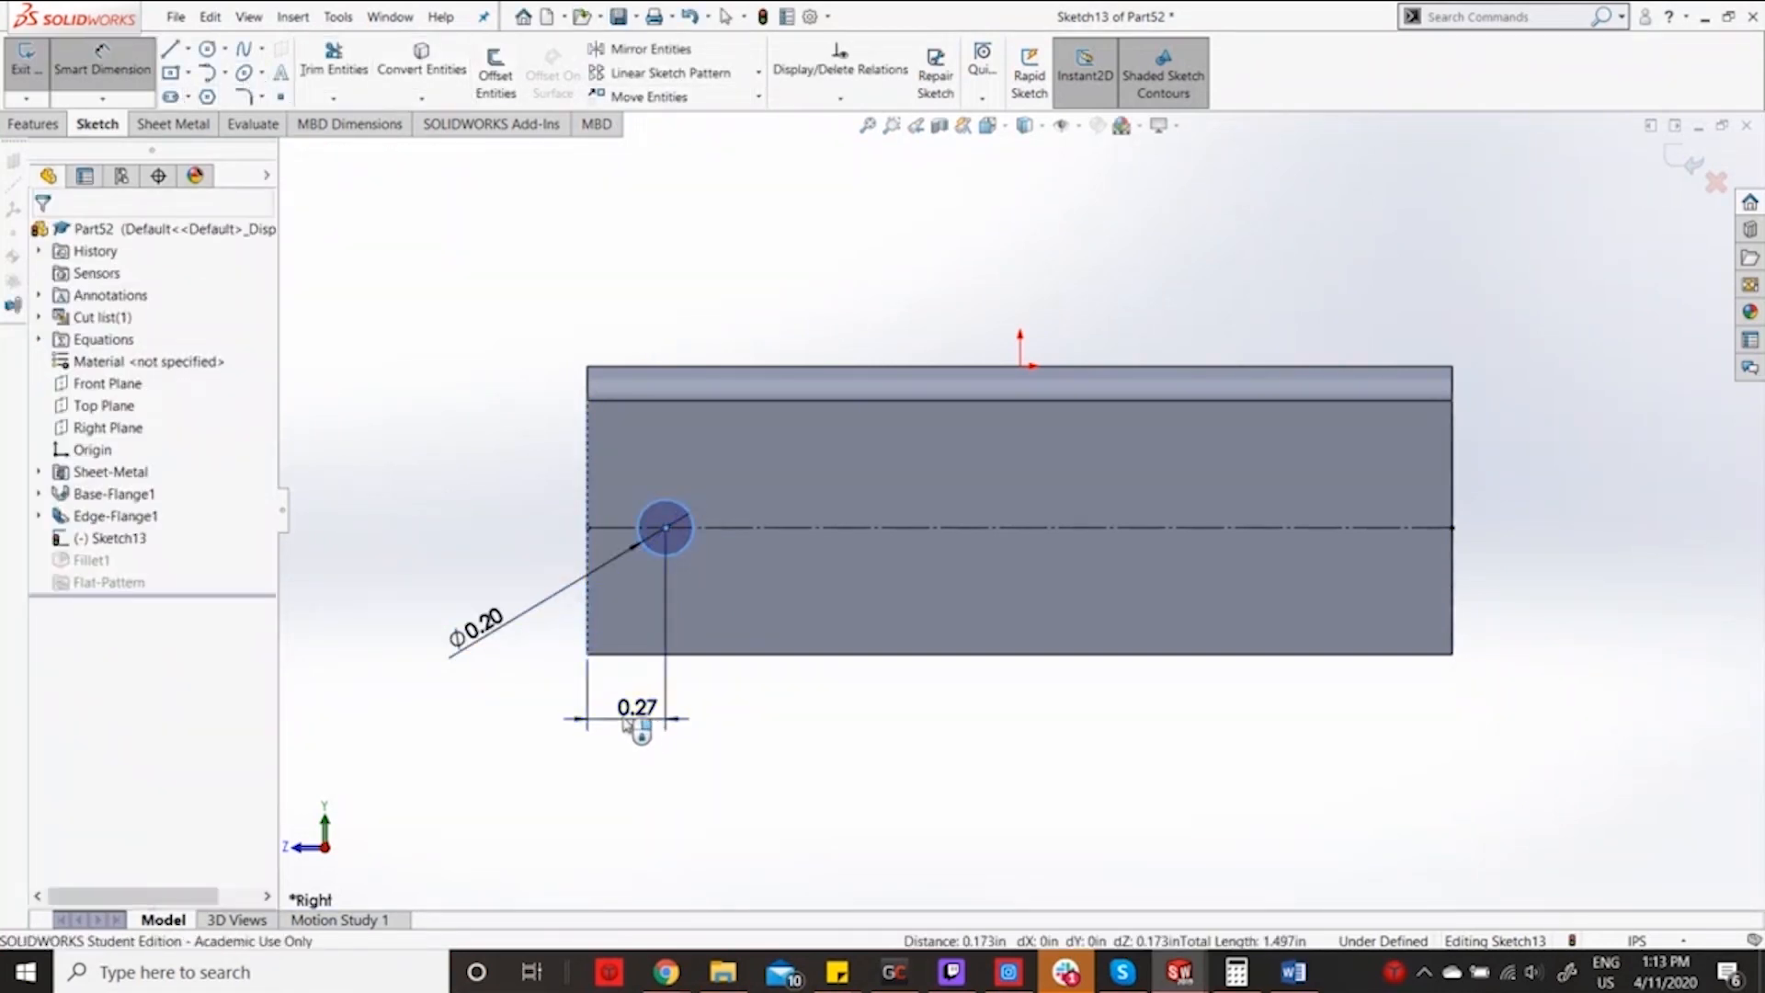
left_click(625, 725)
type("0.5")
key("Return")
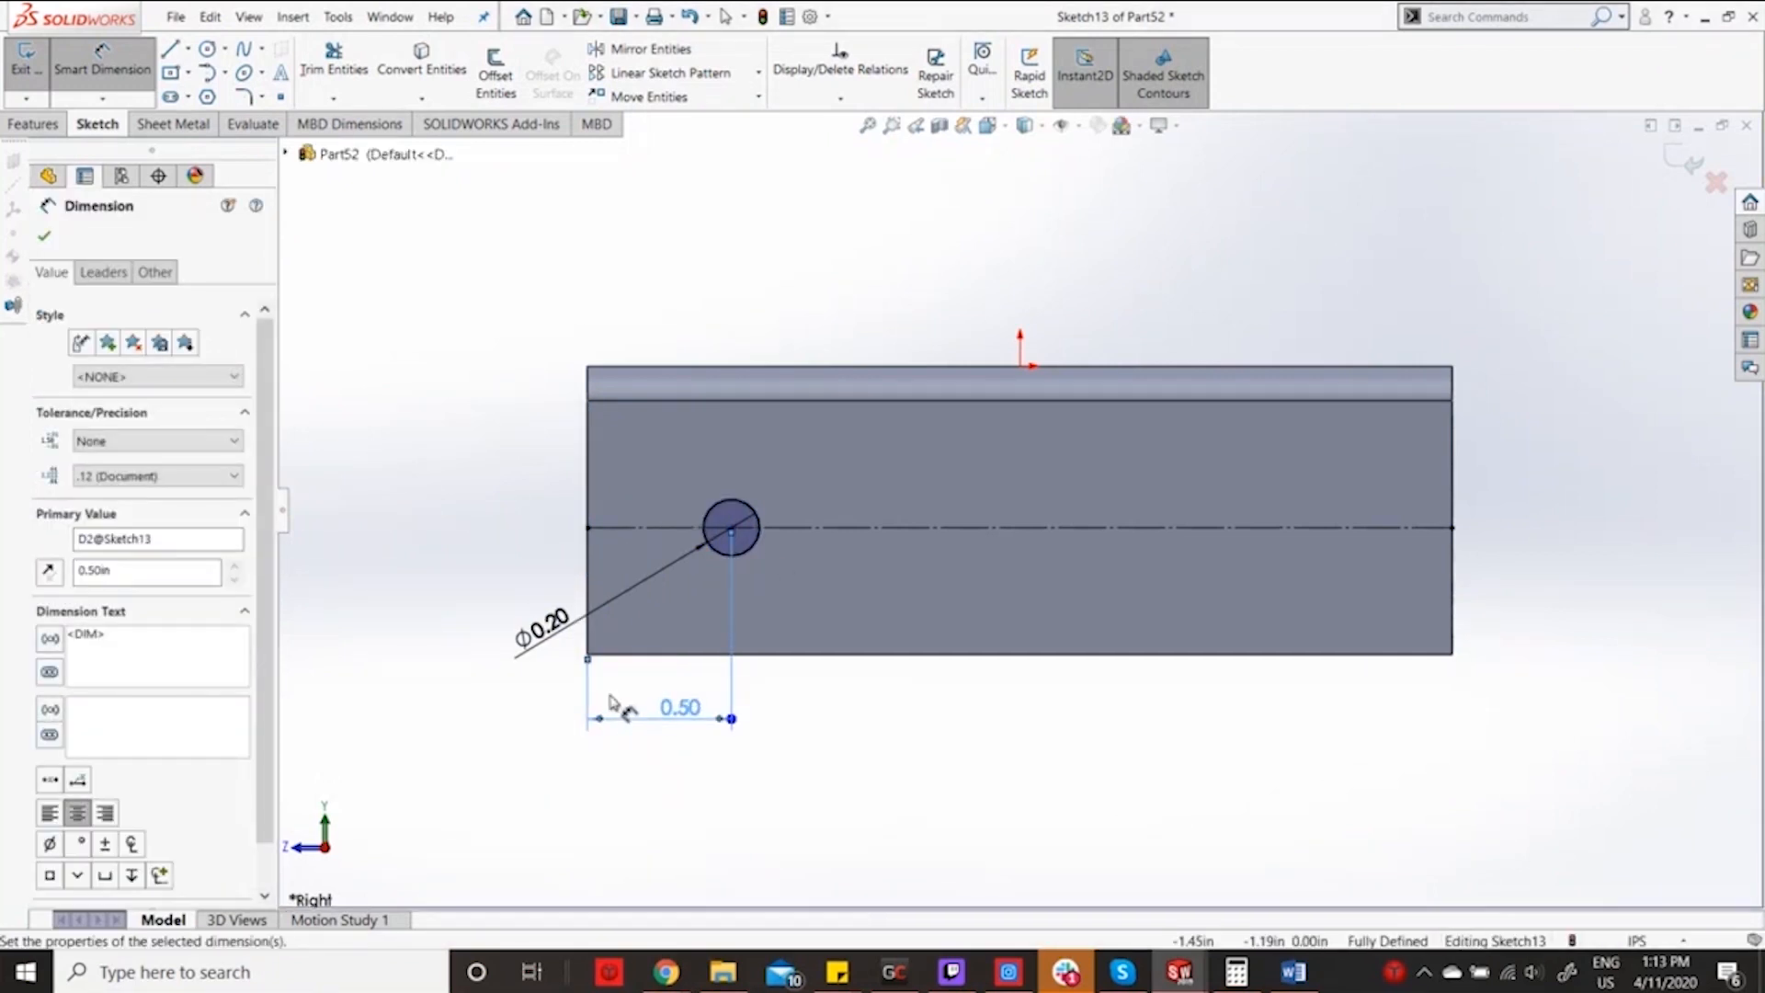
Create a linear sketch pattern of the circle along the X-axis with 3 instances spaced 1 in apart.
left_click(660, 75)
left_click(753, 549)
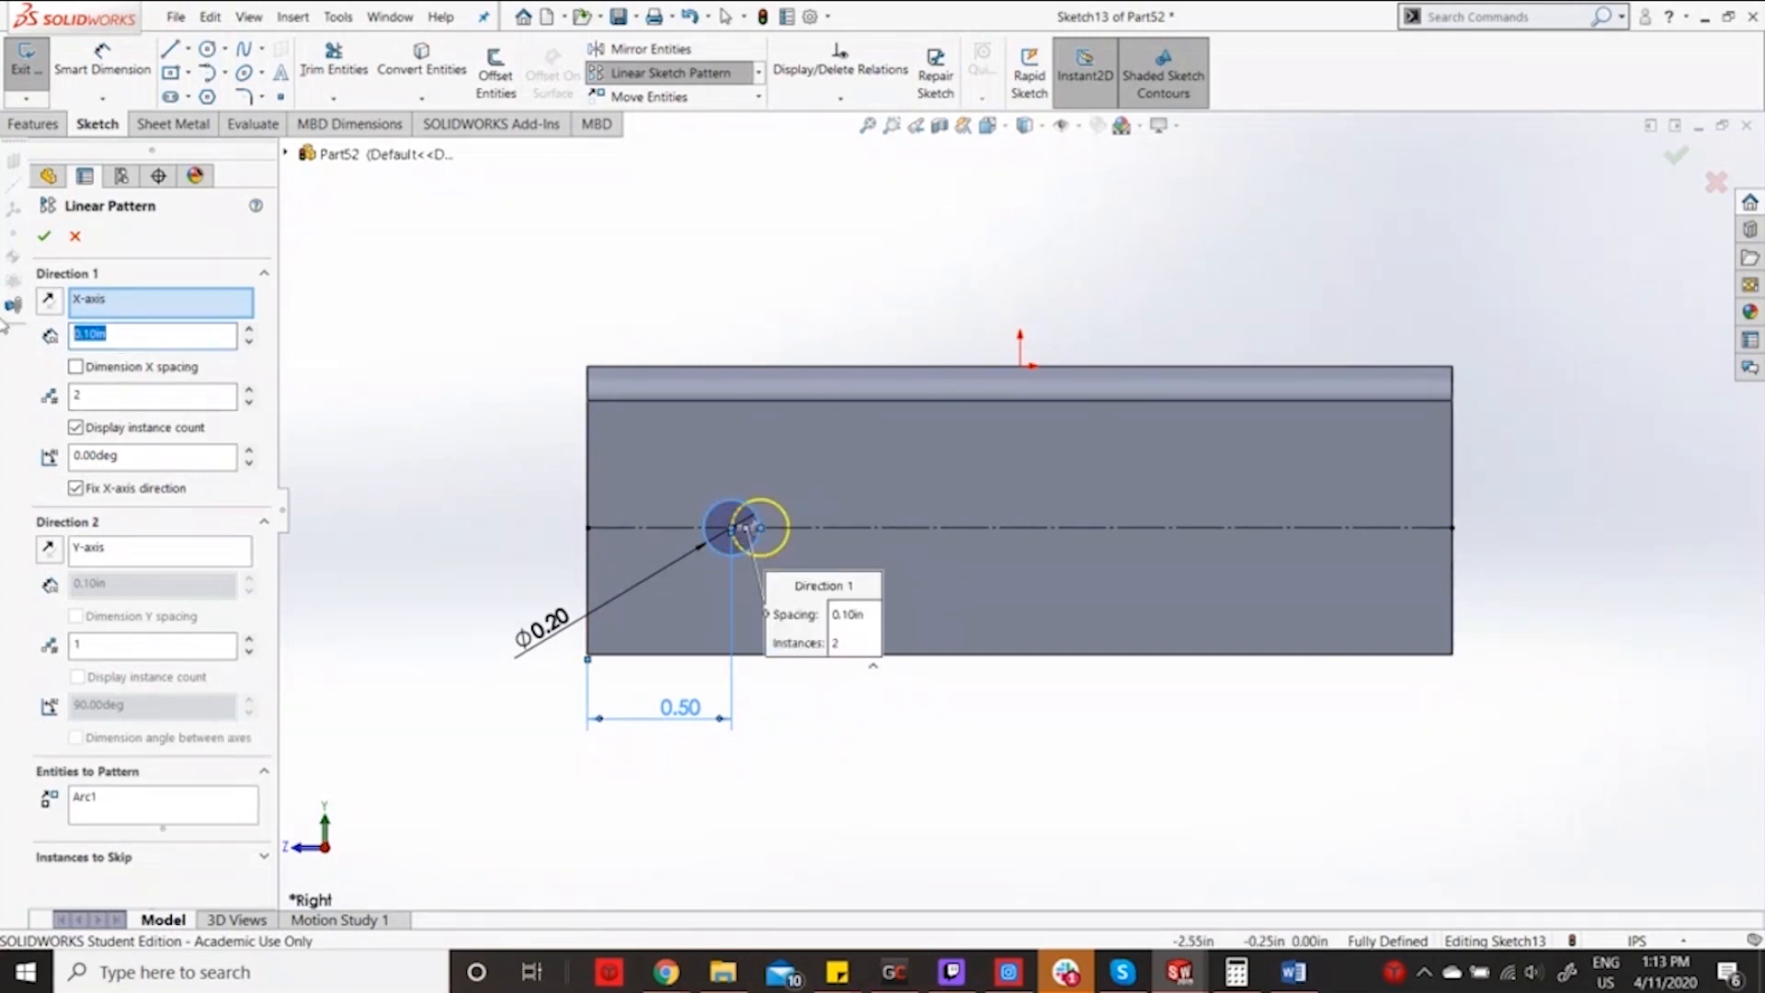
type("1")
key("Return")
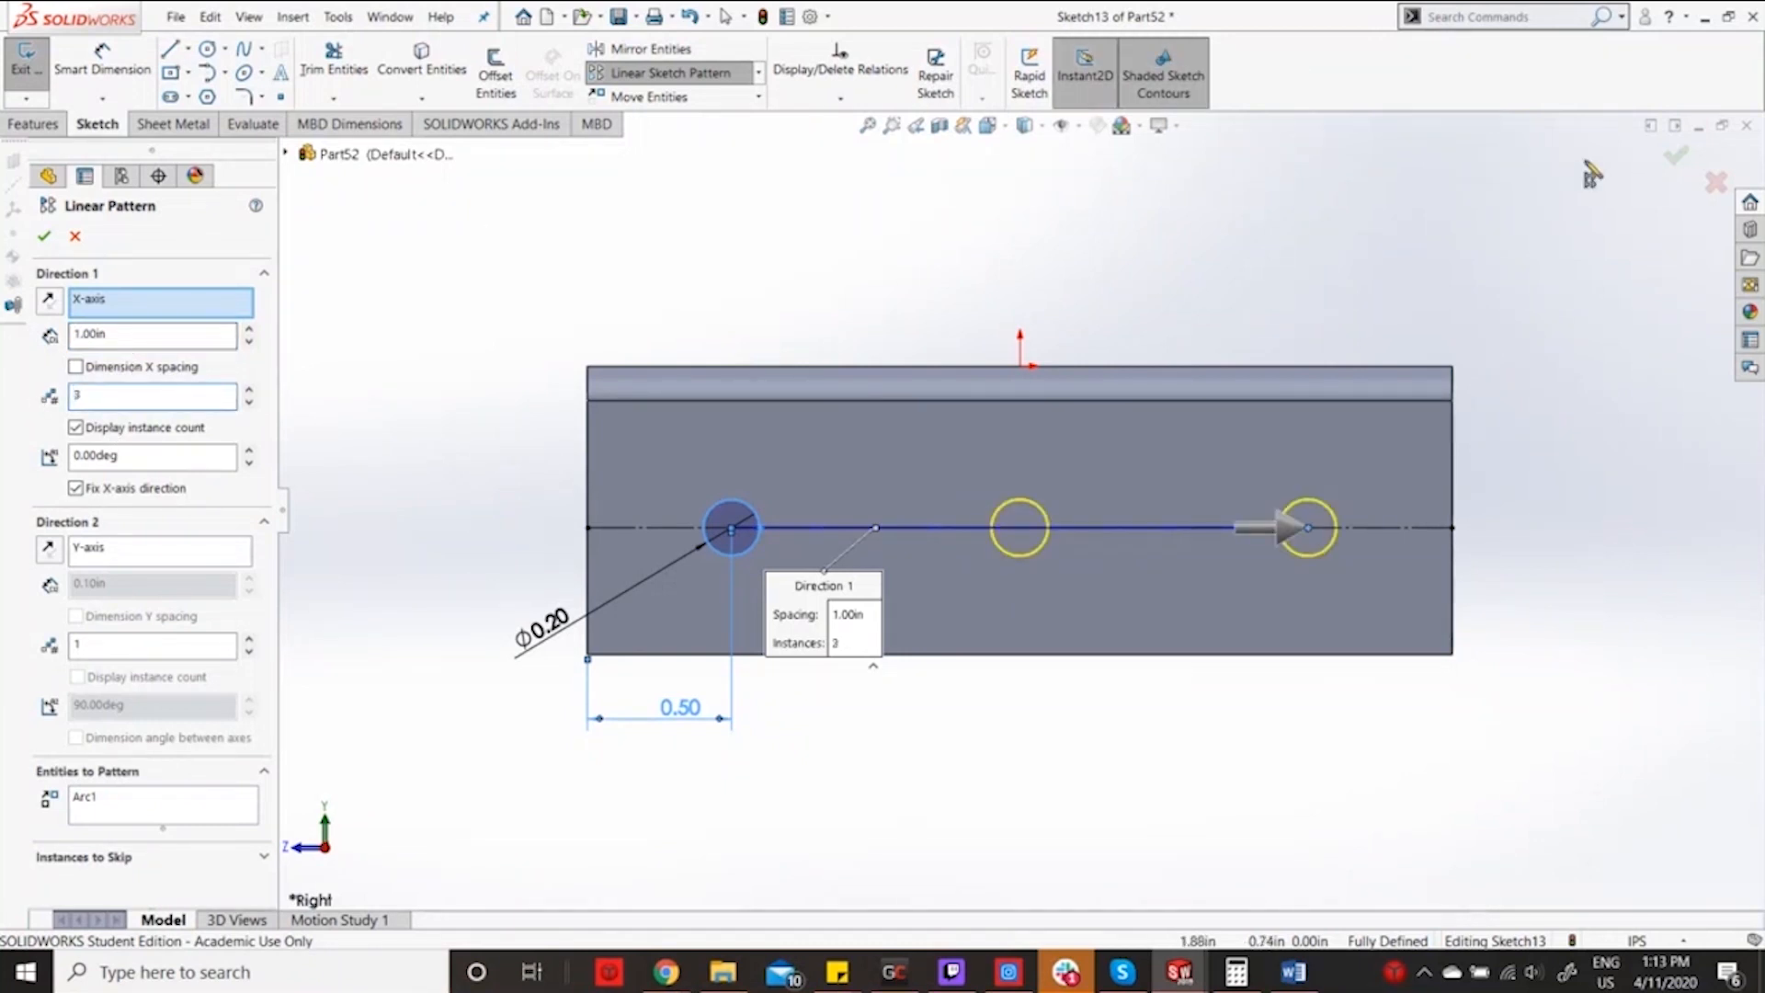
left_click(1679, 154)
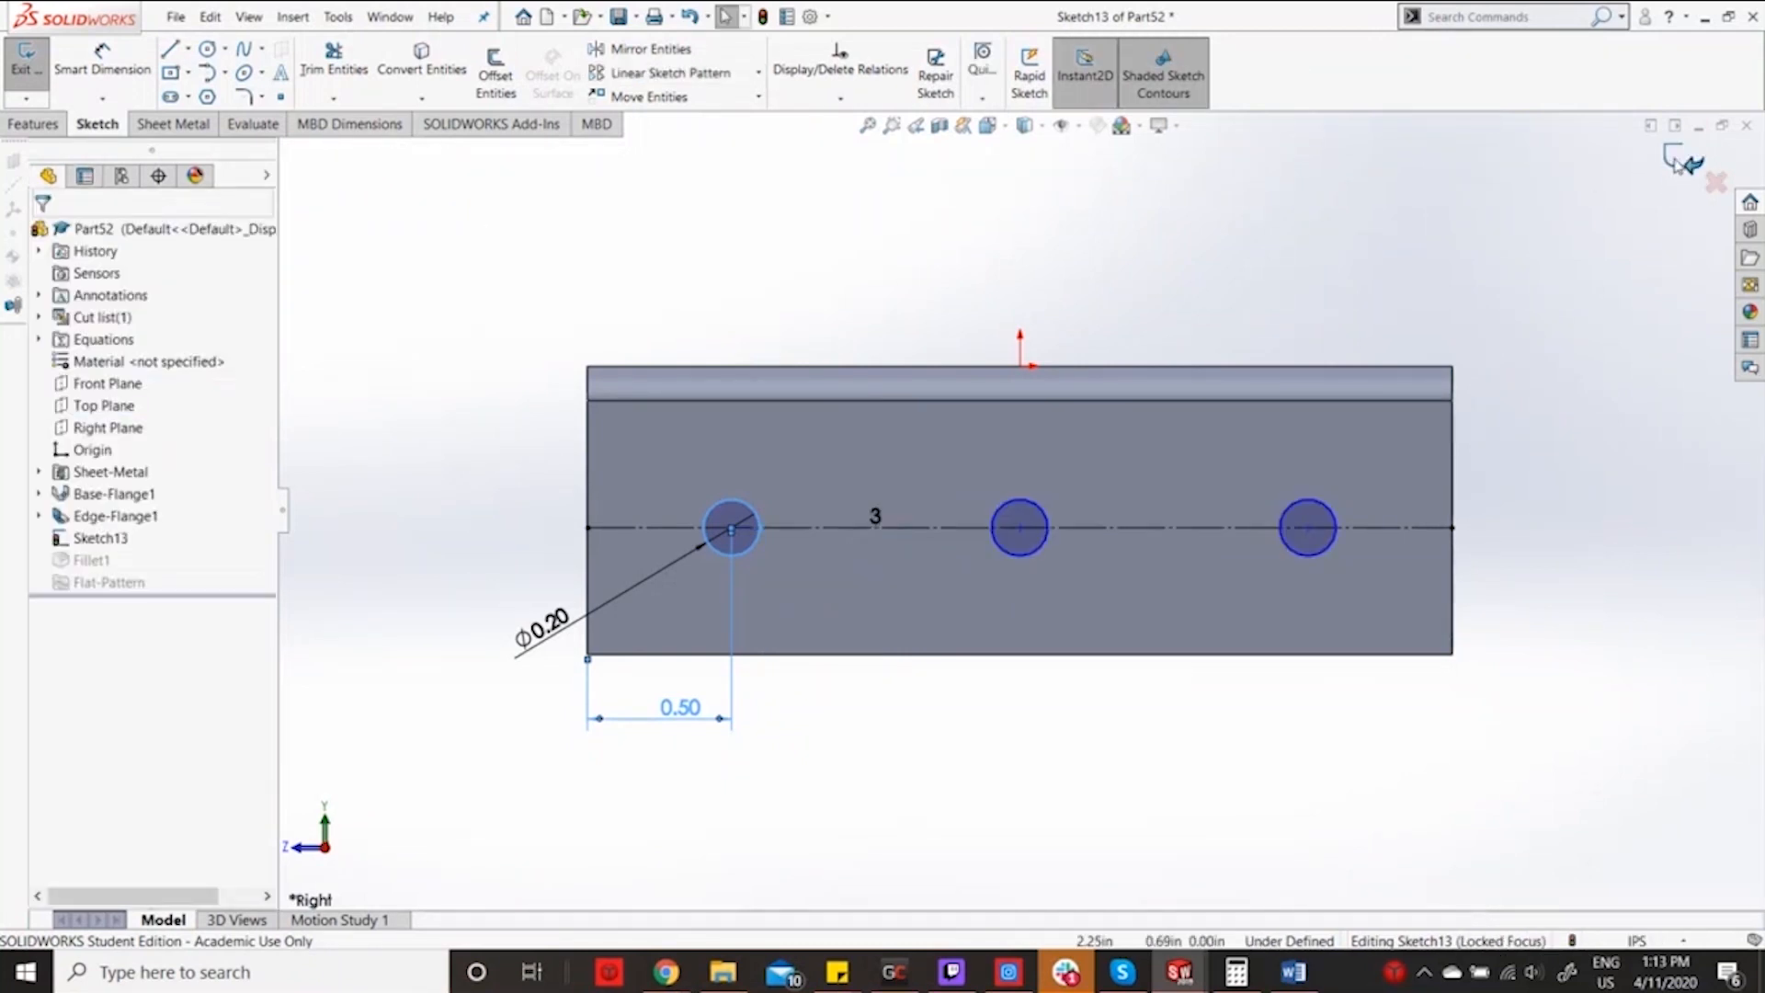
left_click(88, 59)
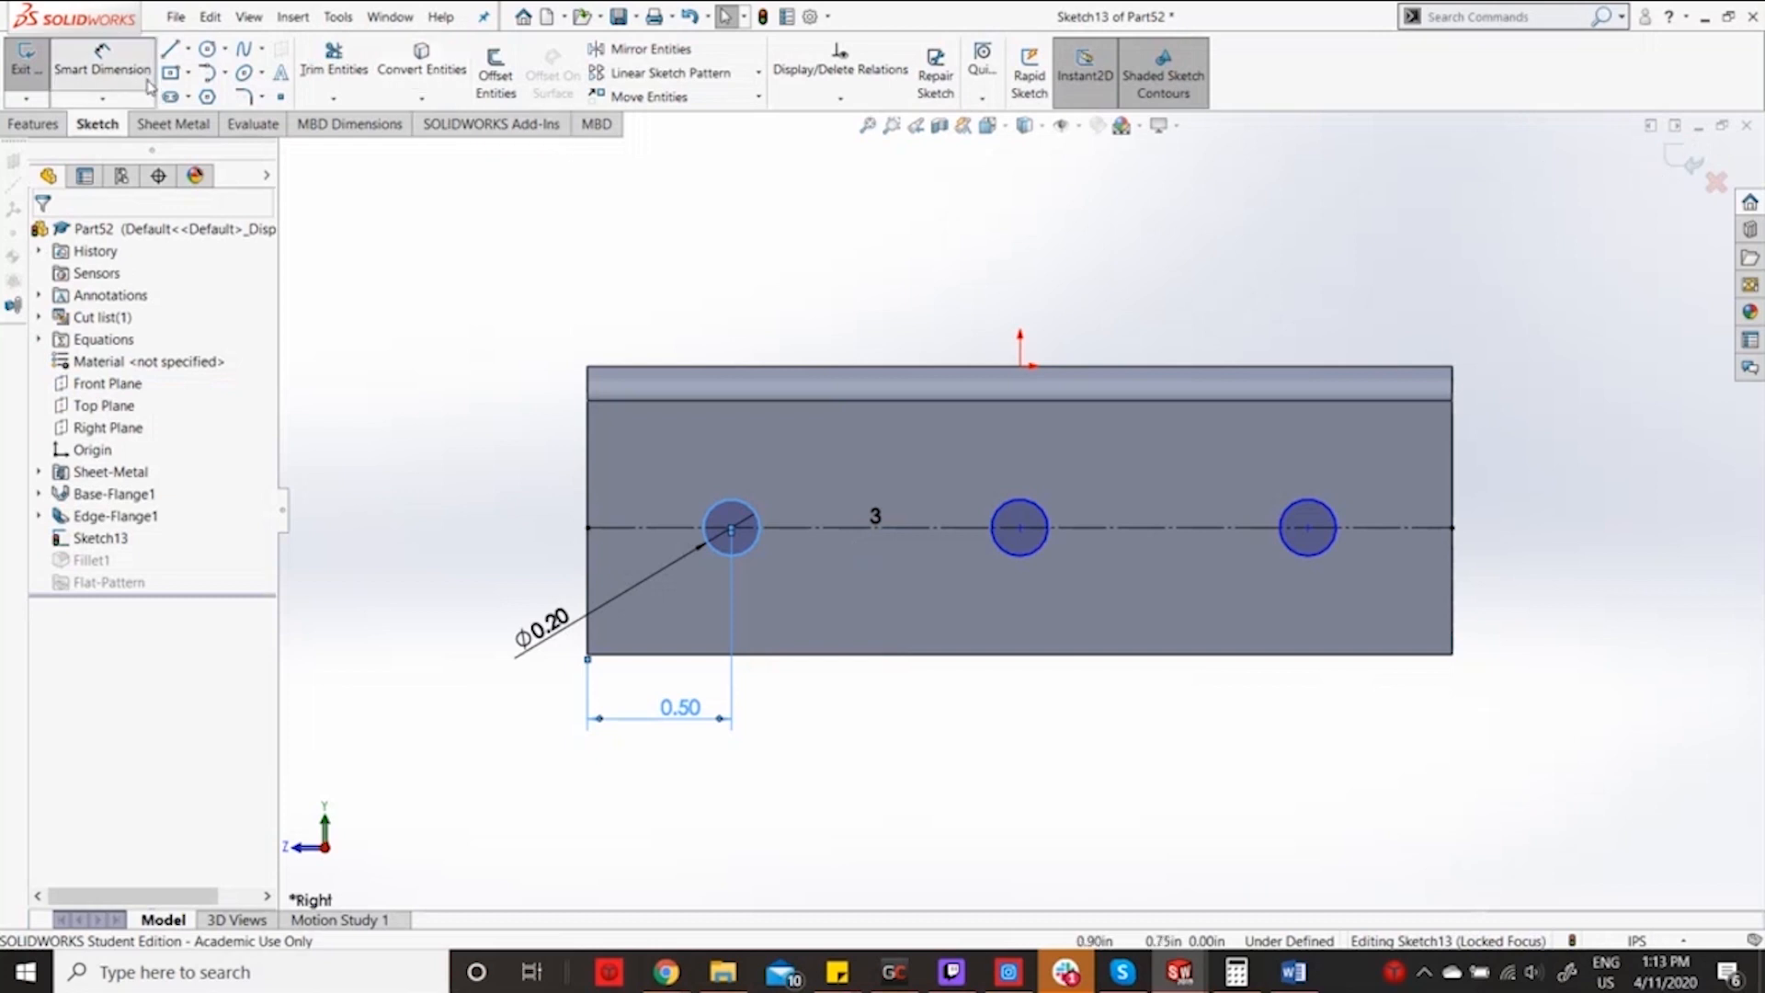
left_click(1310, 554)
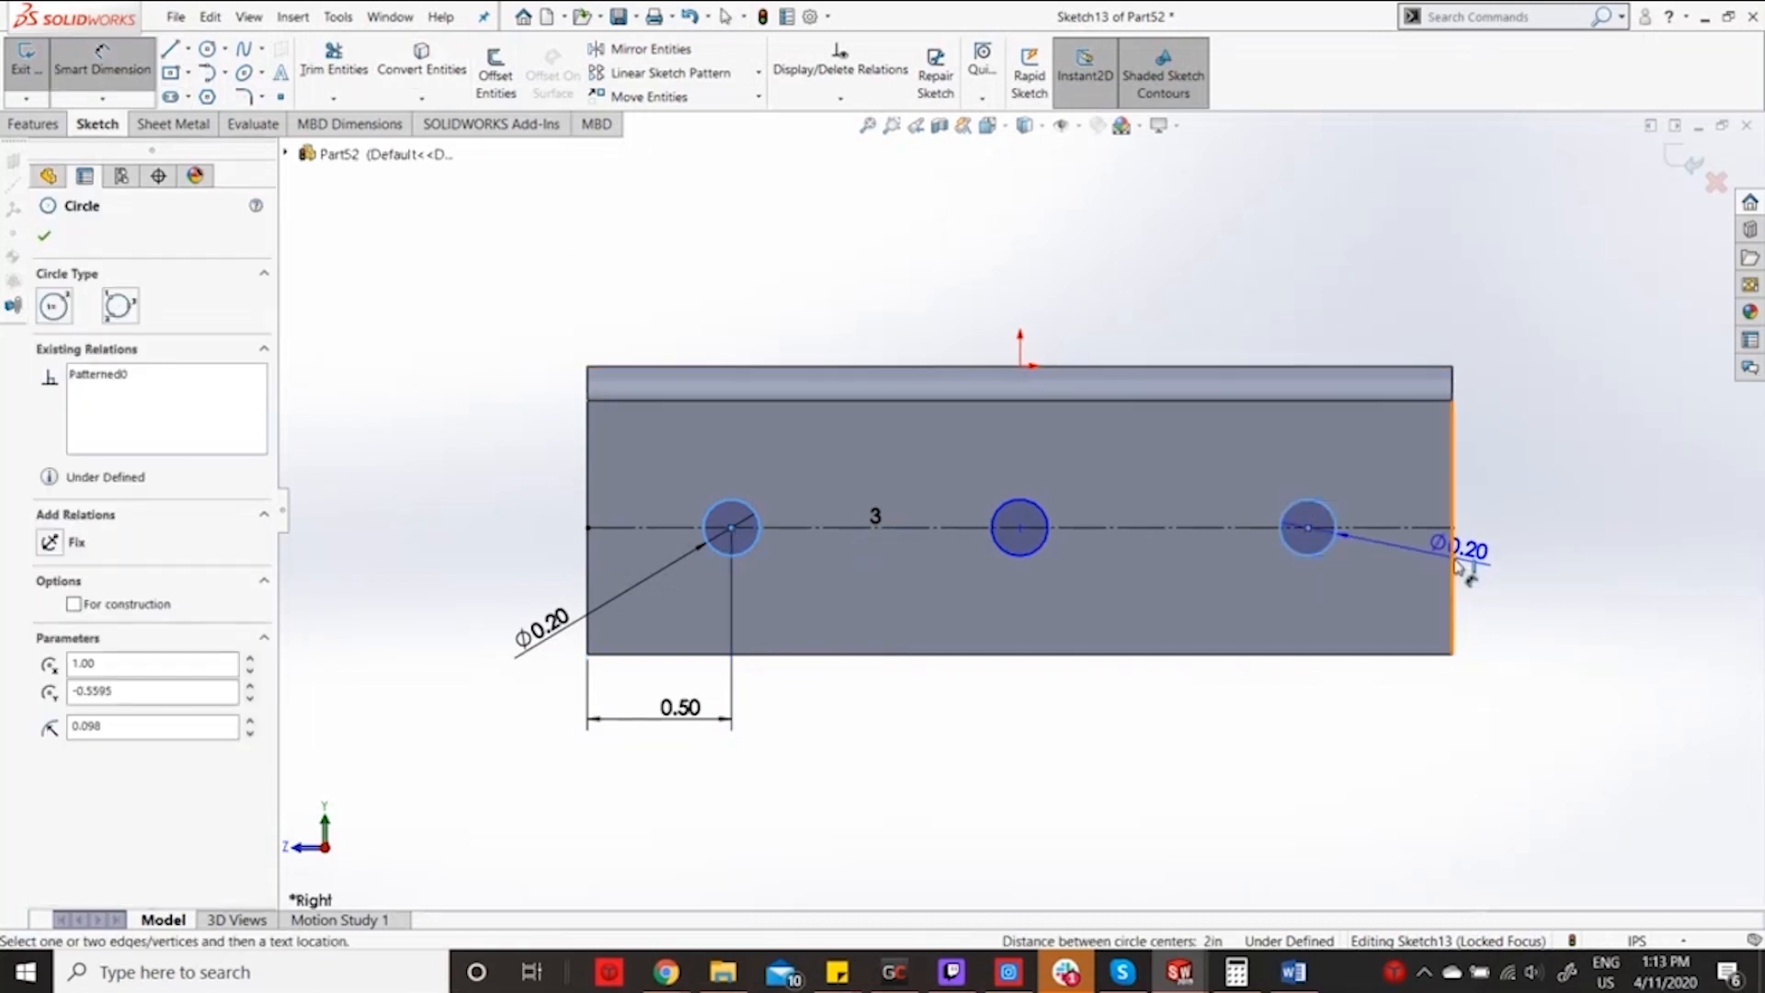
left_click(1453, 552)
key("Escape")
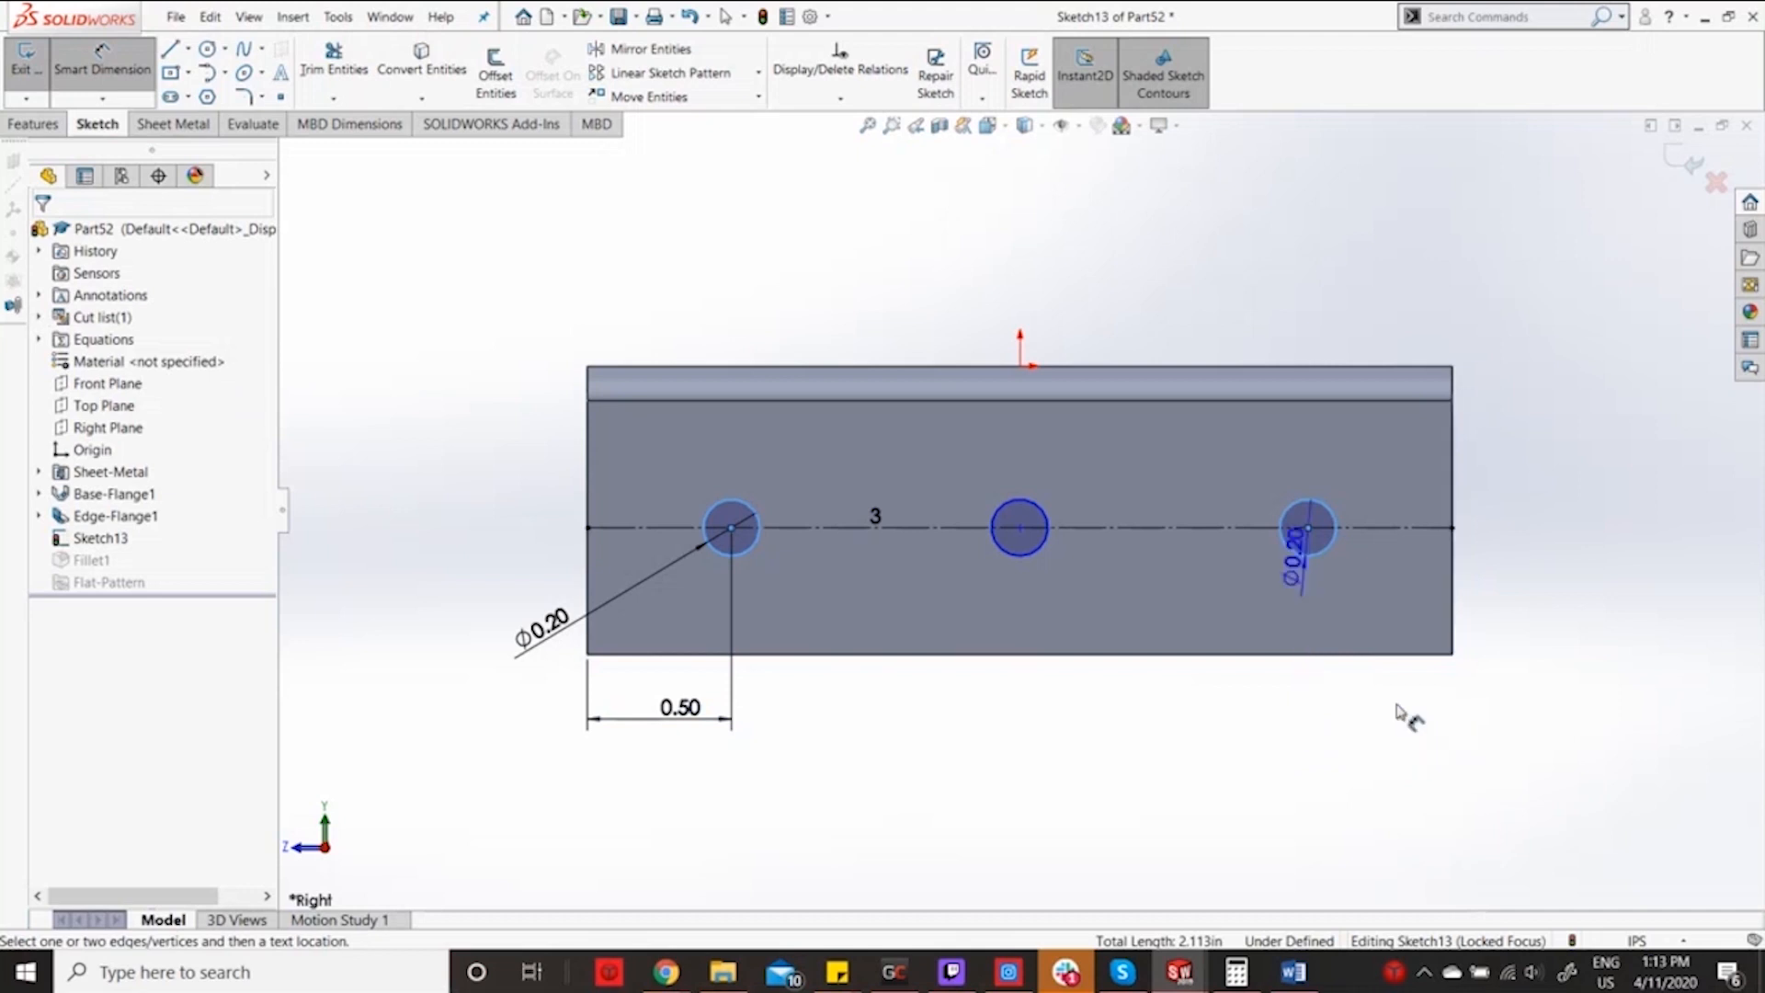
key("Escape")
Exit the sketch with the three patterned circles.
left_click(1690, 189)
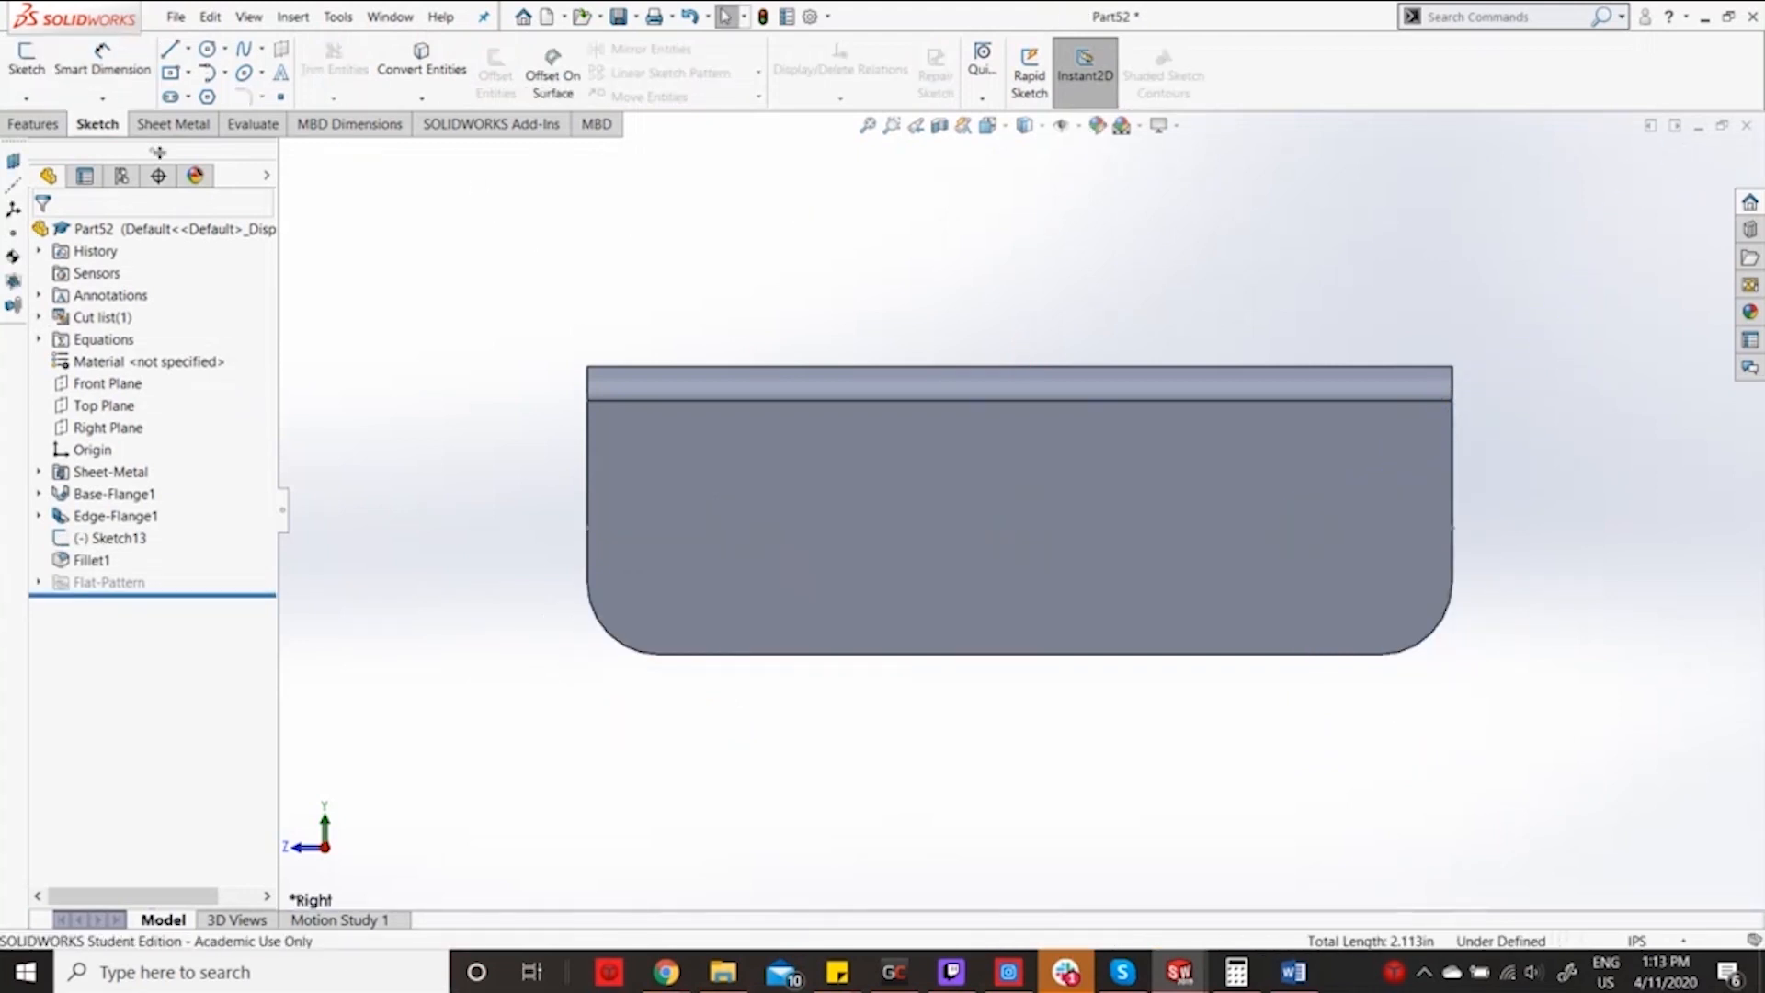
Extrude-cut the three patterned circles through the edge flange with the Through All - Both end condition.
left_click(35, 124)
left_click(320, 63)
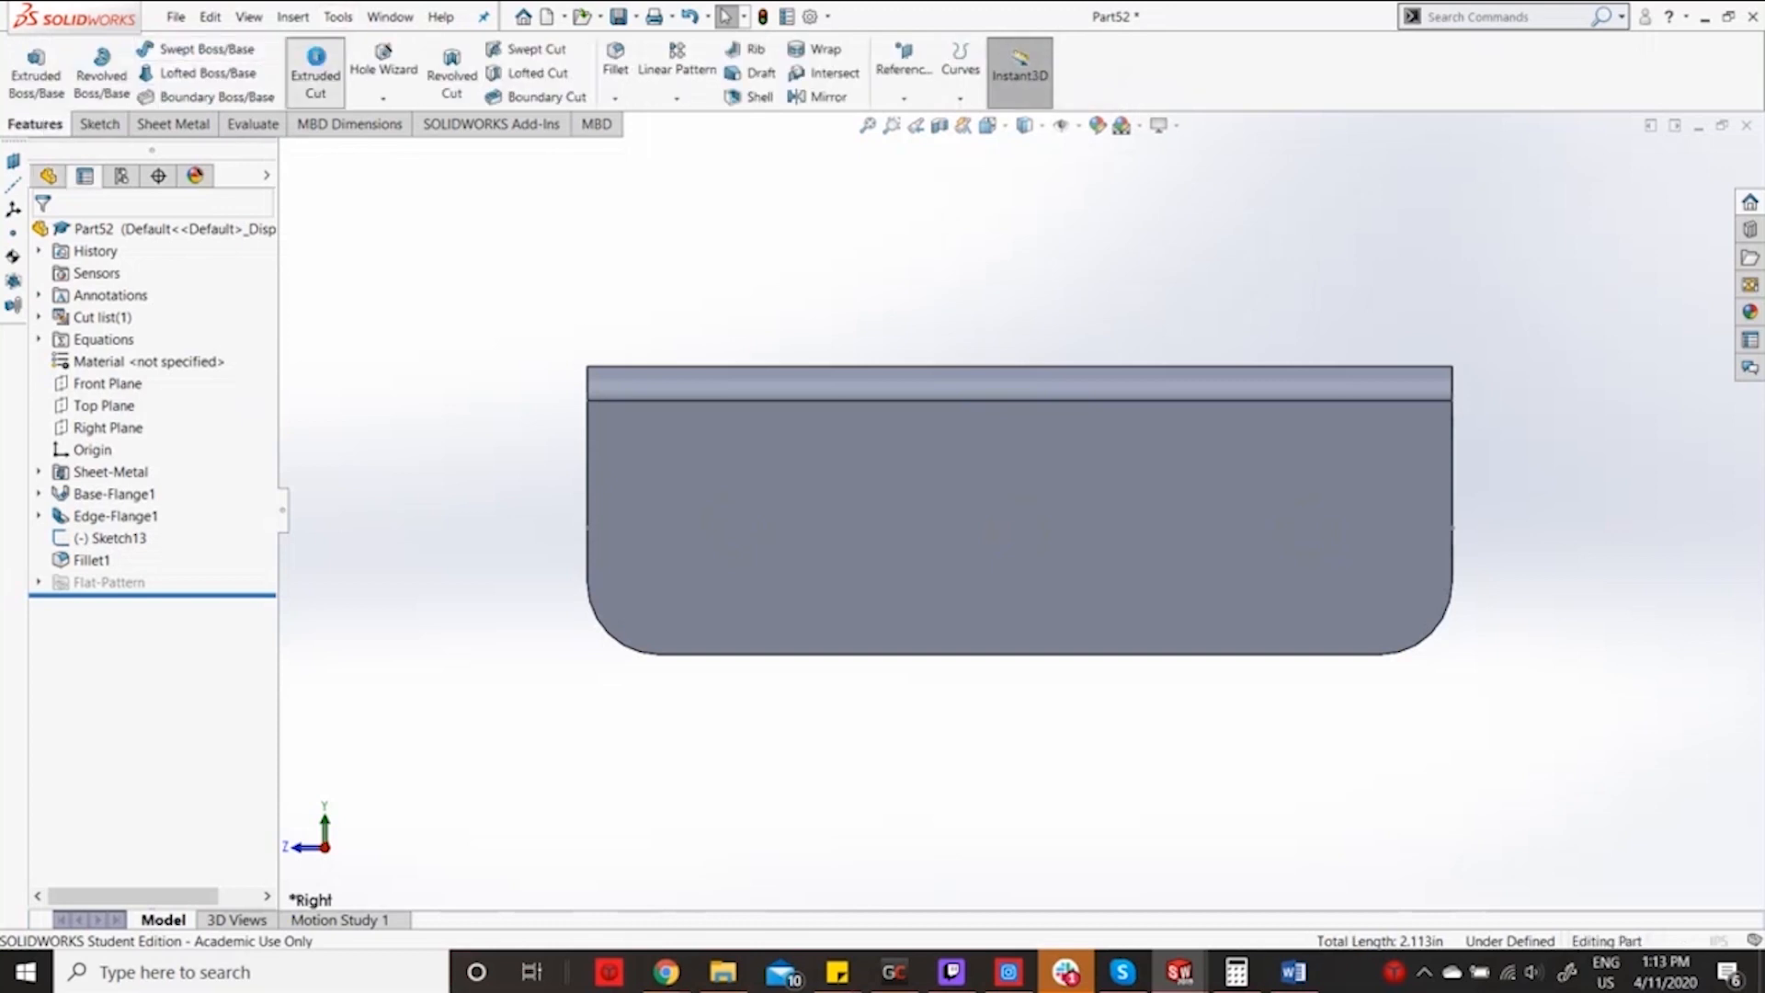
left_click(46, 237)
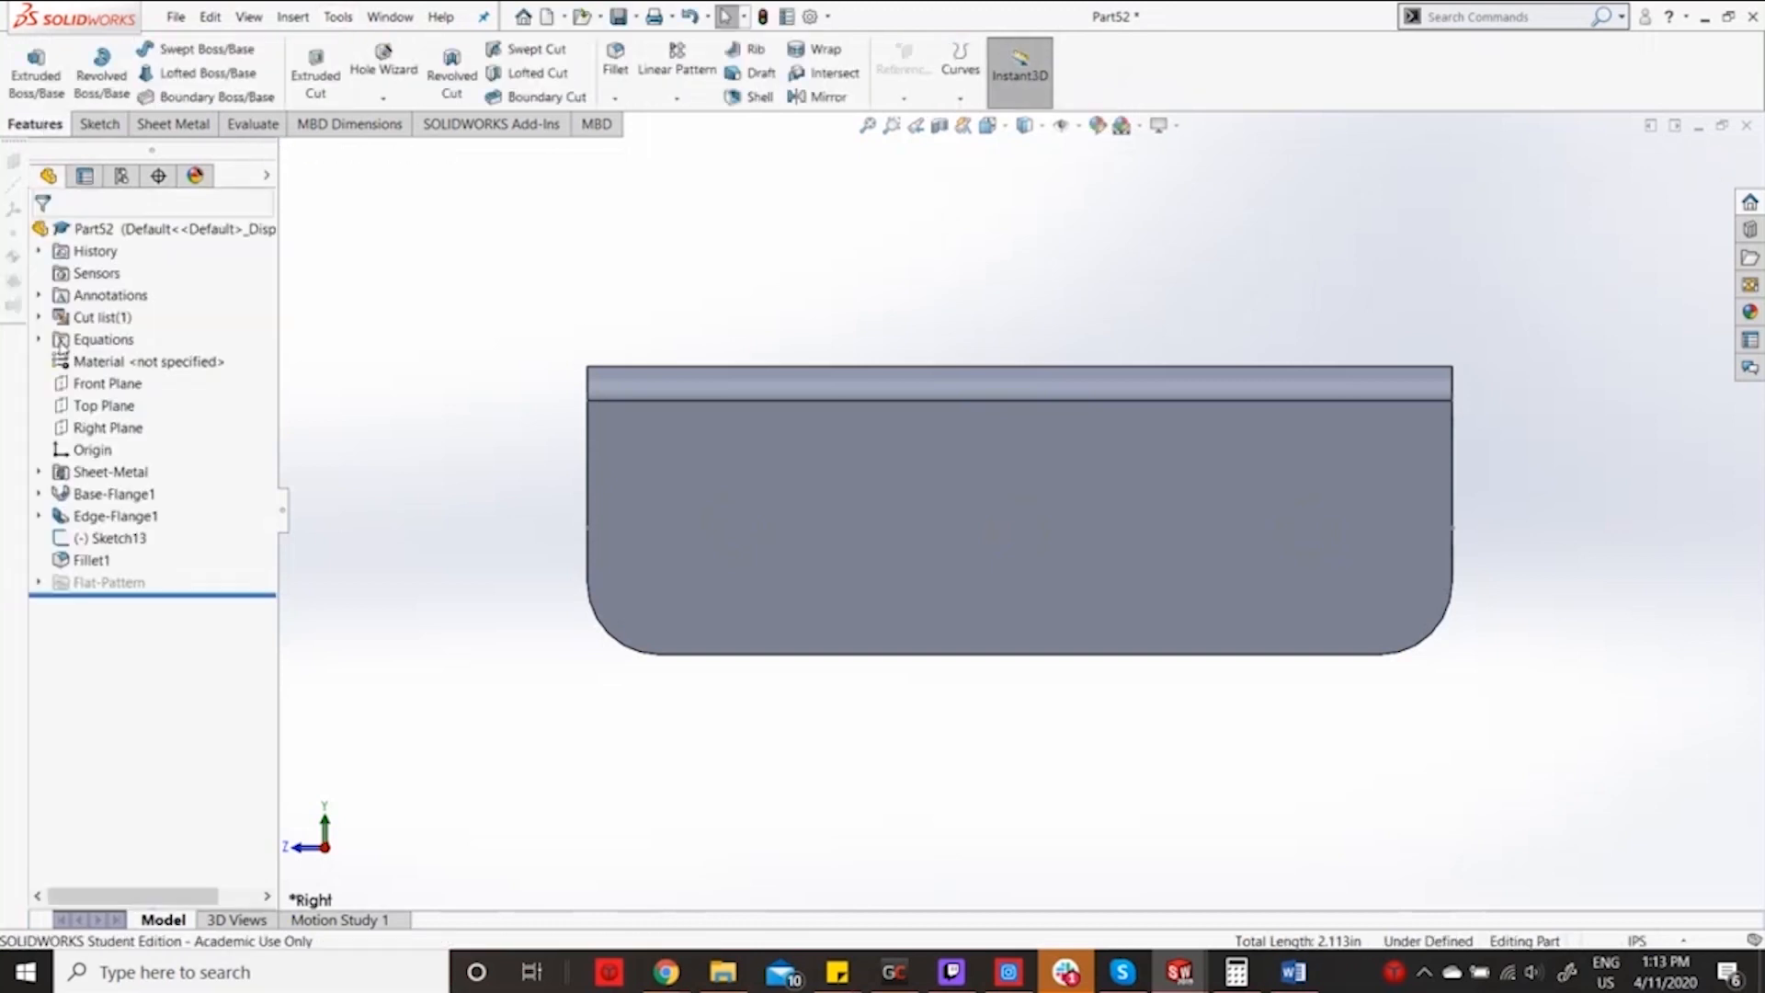
left_click(101, 538)
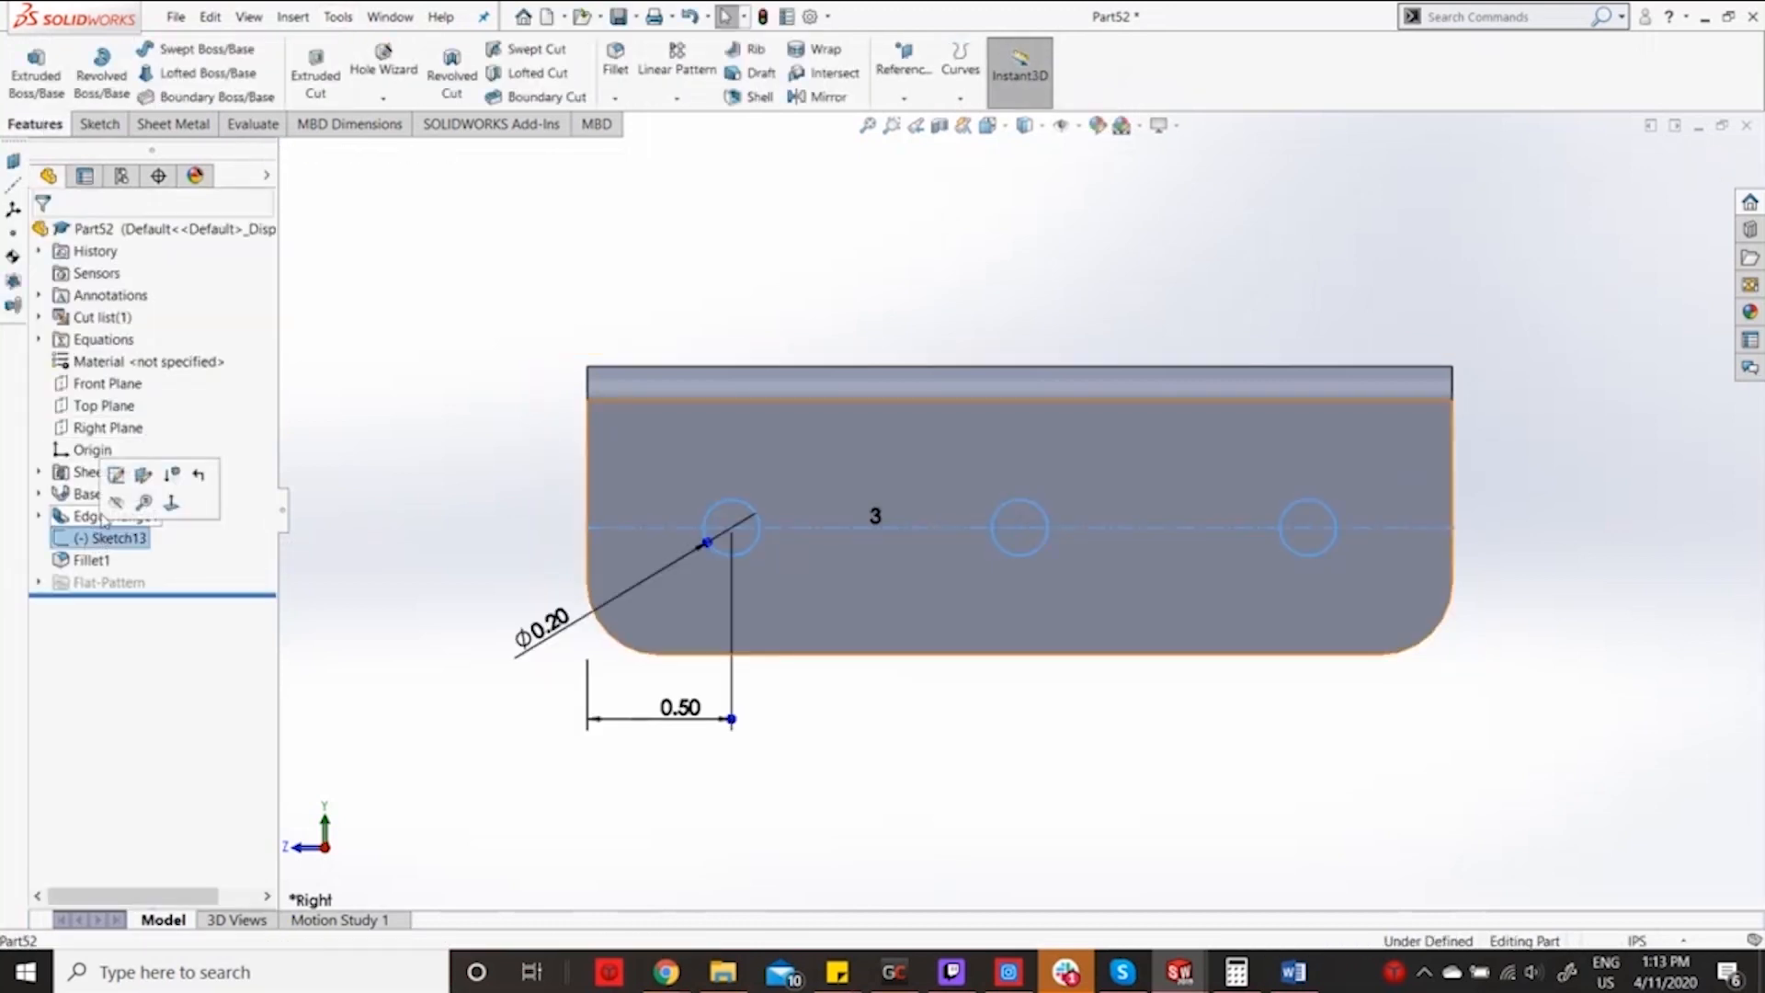
left_click(313, 69)
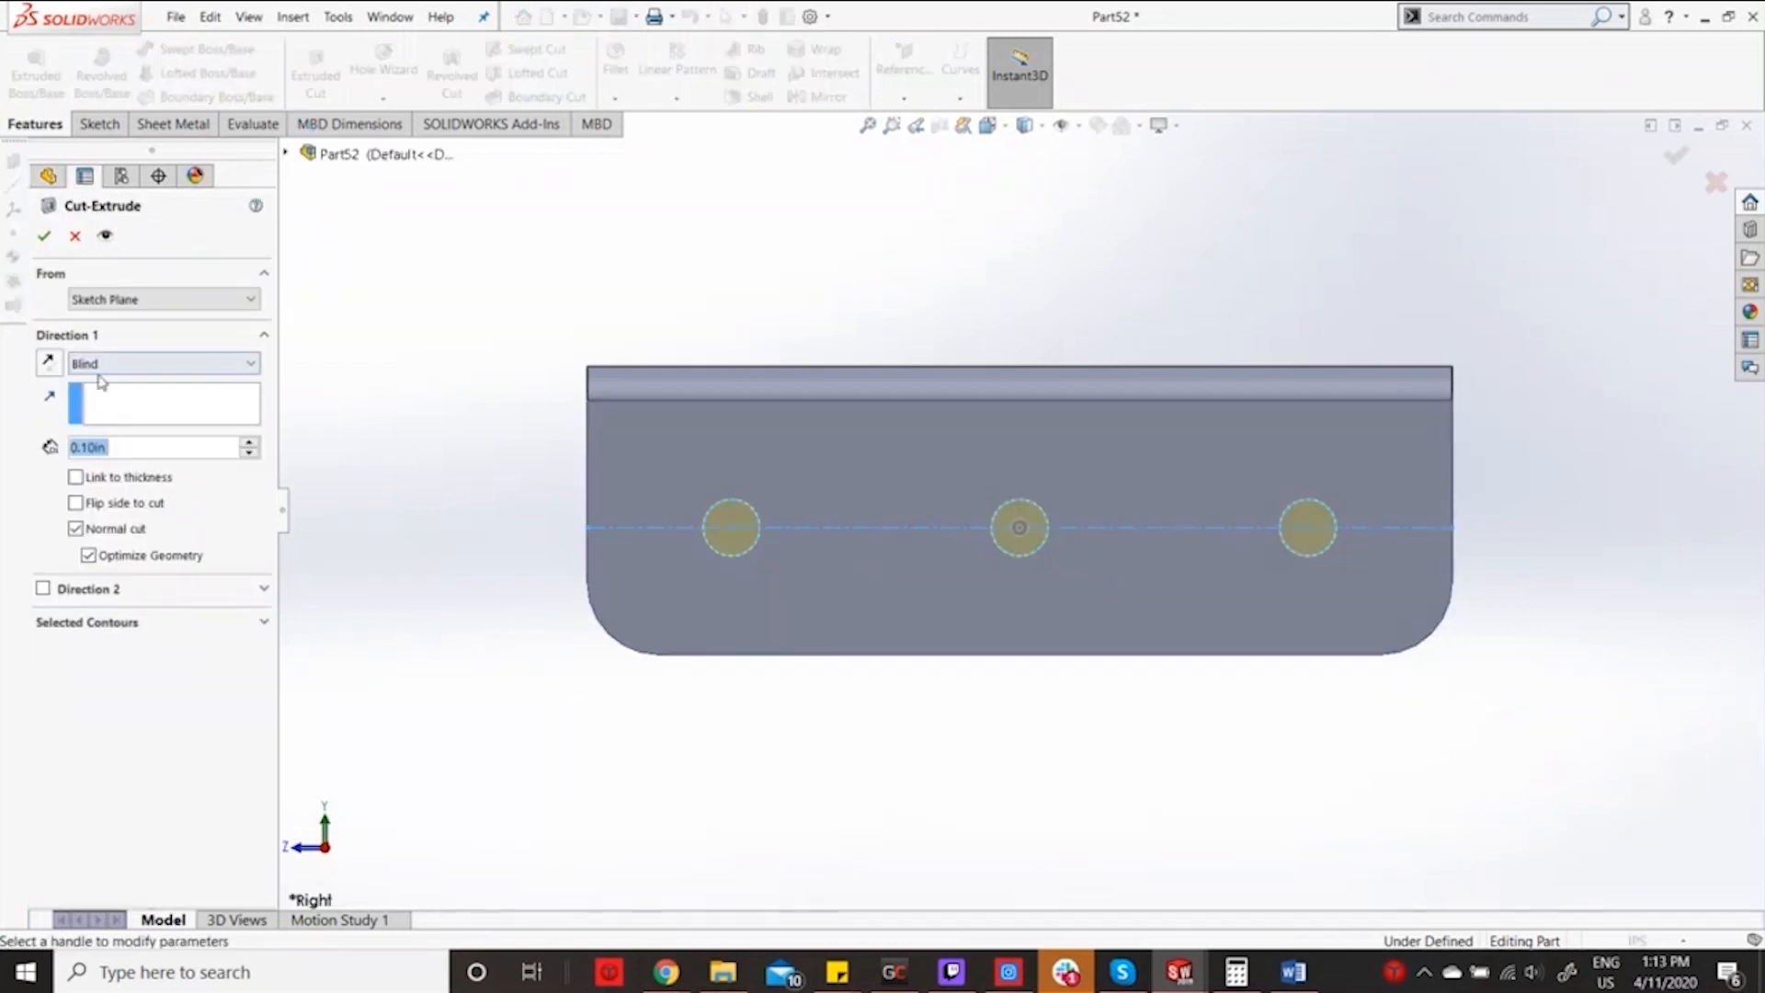
left_click(101, 368)
left_click(132, 416)
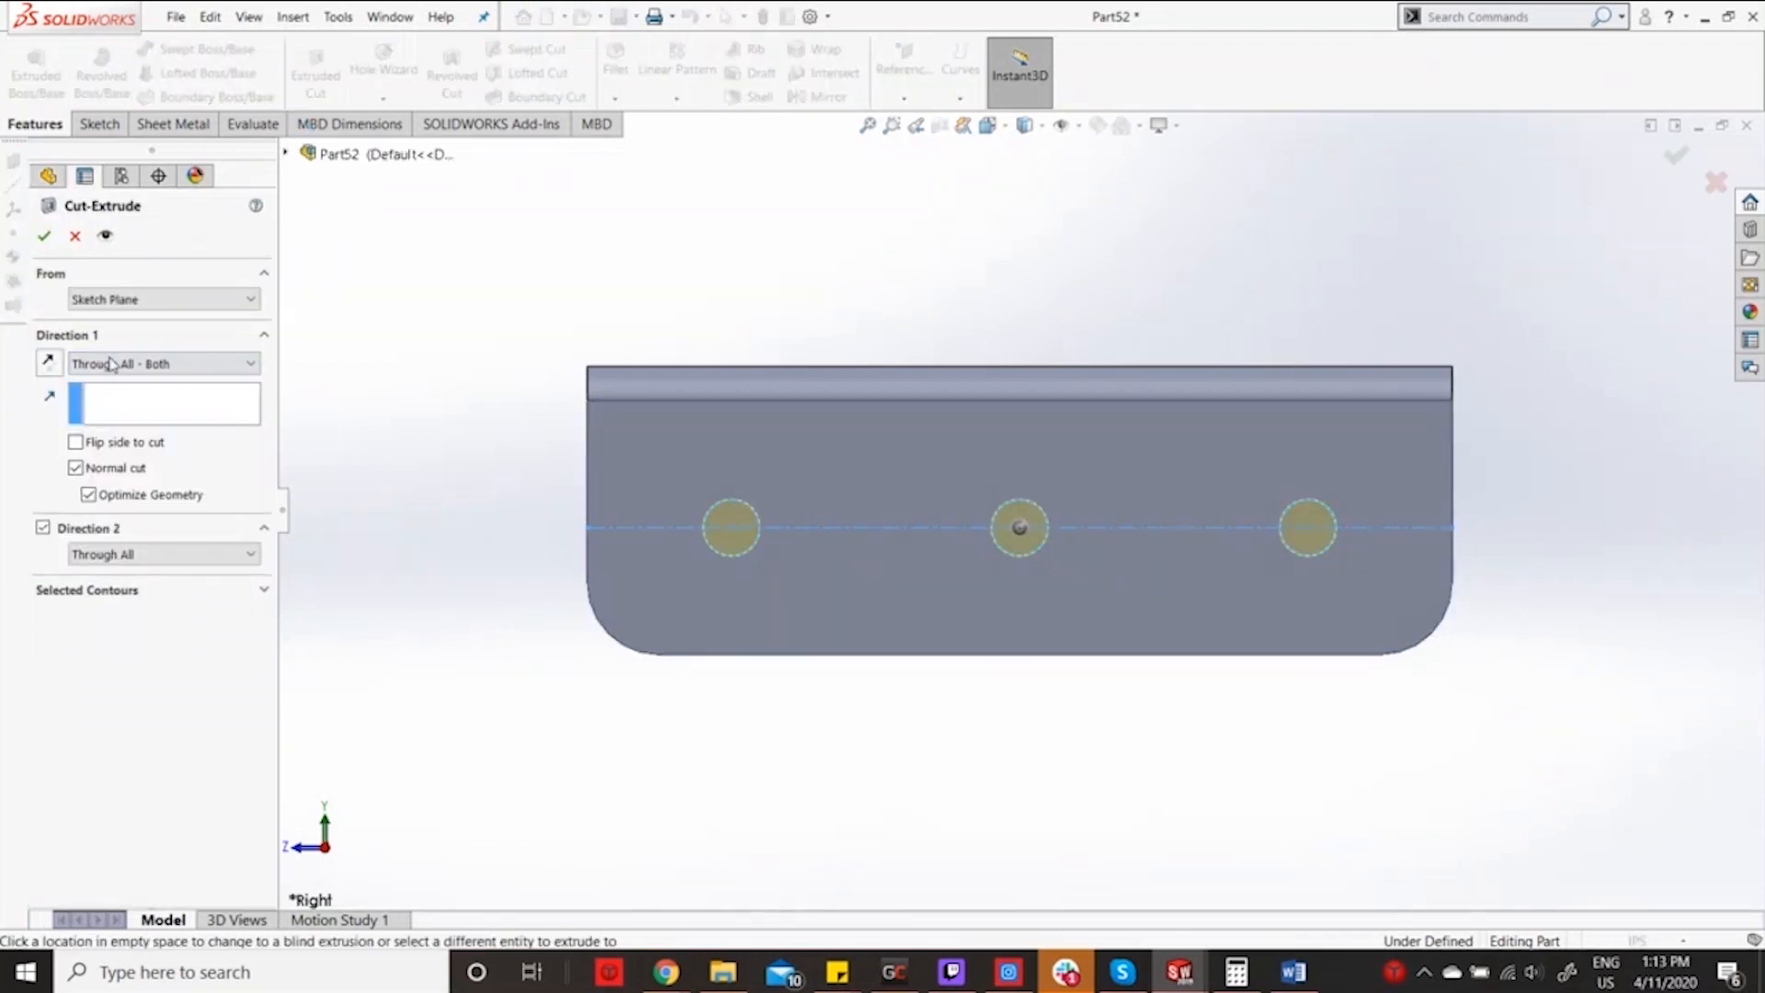
left_click(44, 237)
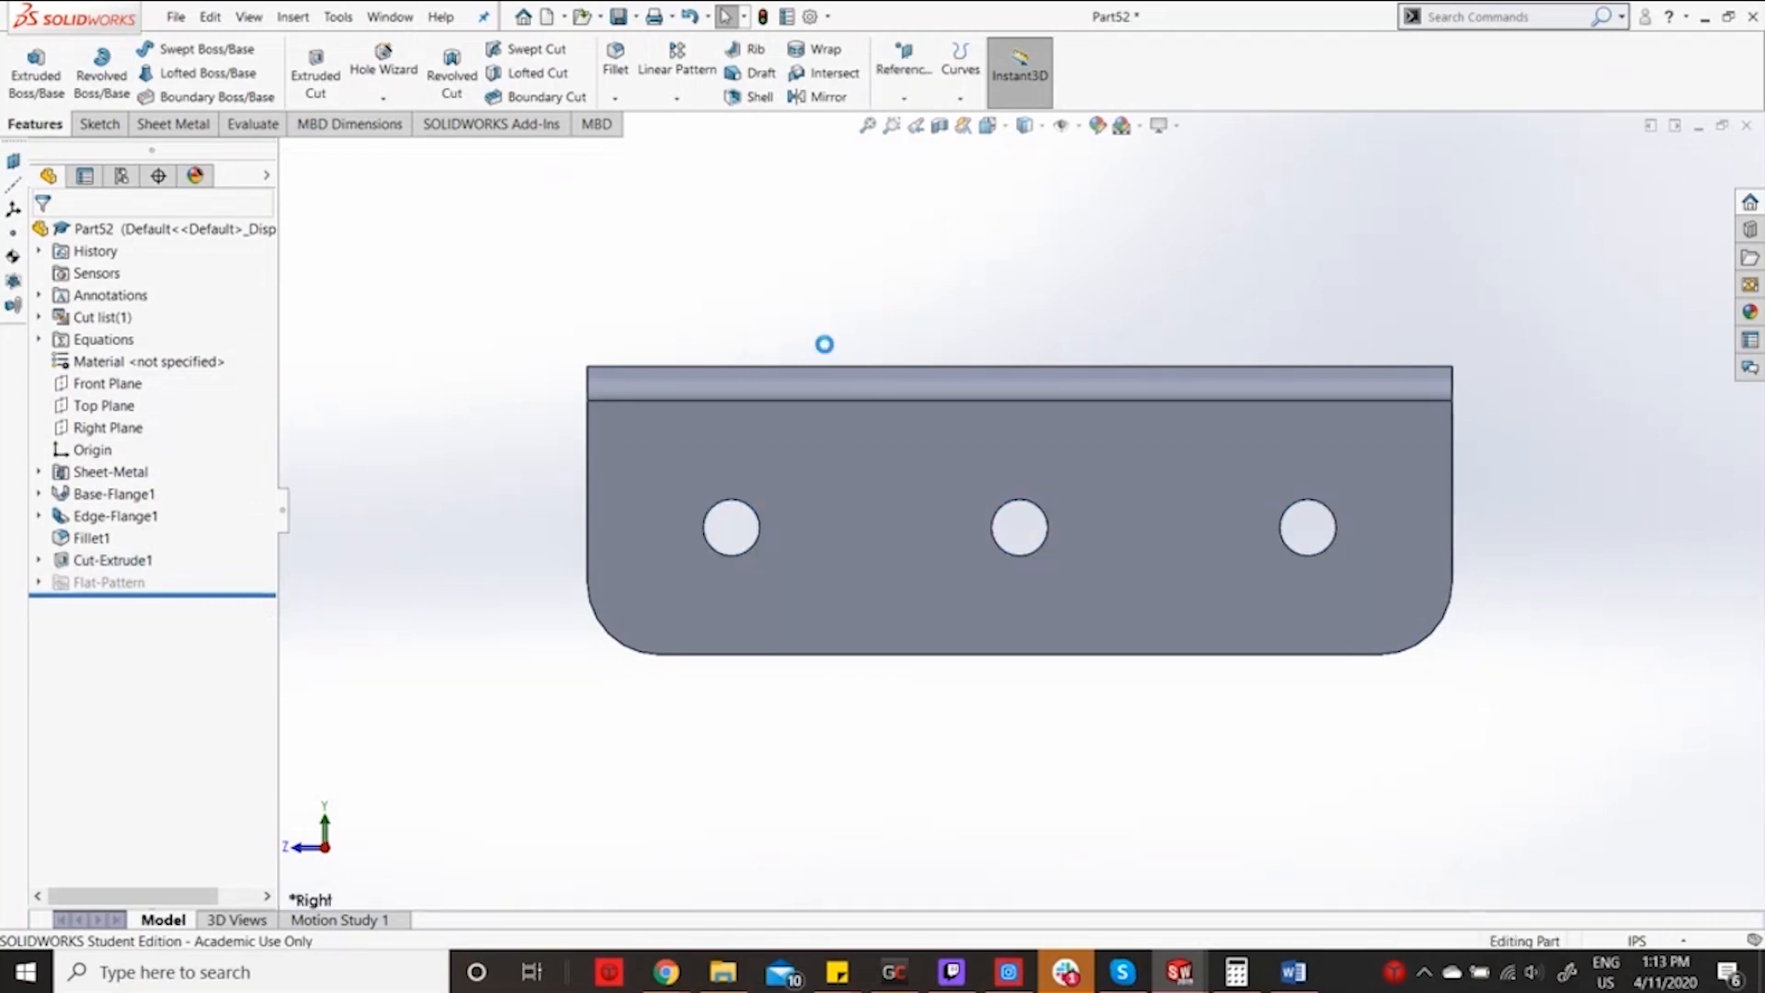
Start saving the part and browse to the Sheet Metal folder inside Sheet Metal Drivetrain.
key("ctrl+s")
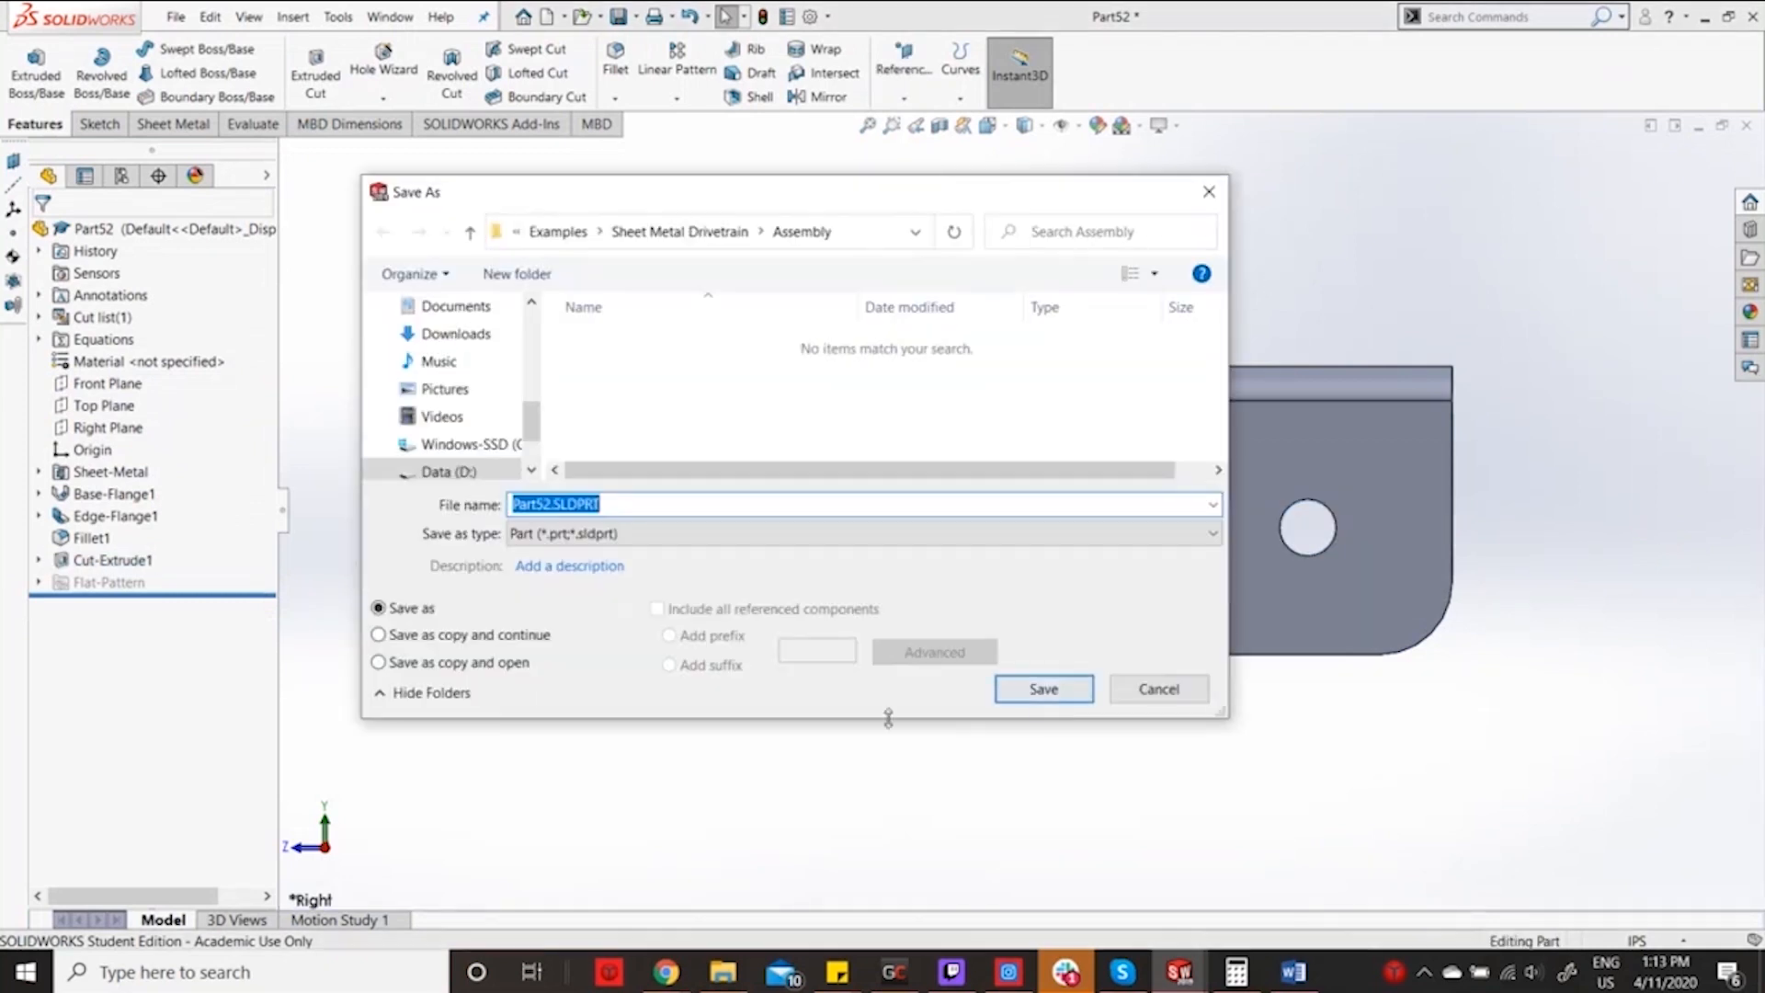
left_click(725, 233)
left_click(708, 391)
key("Up")
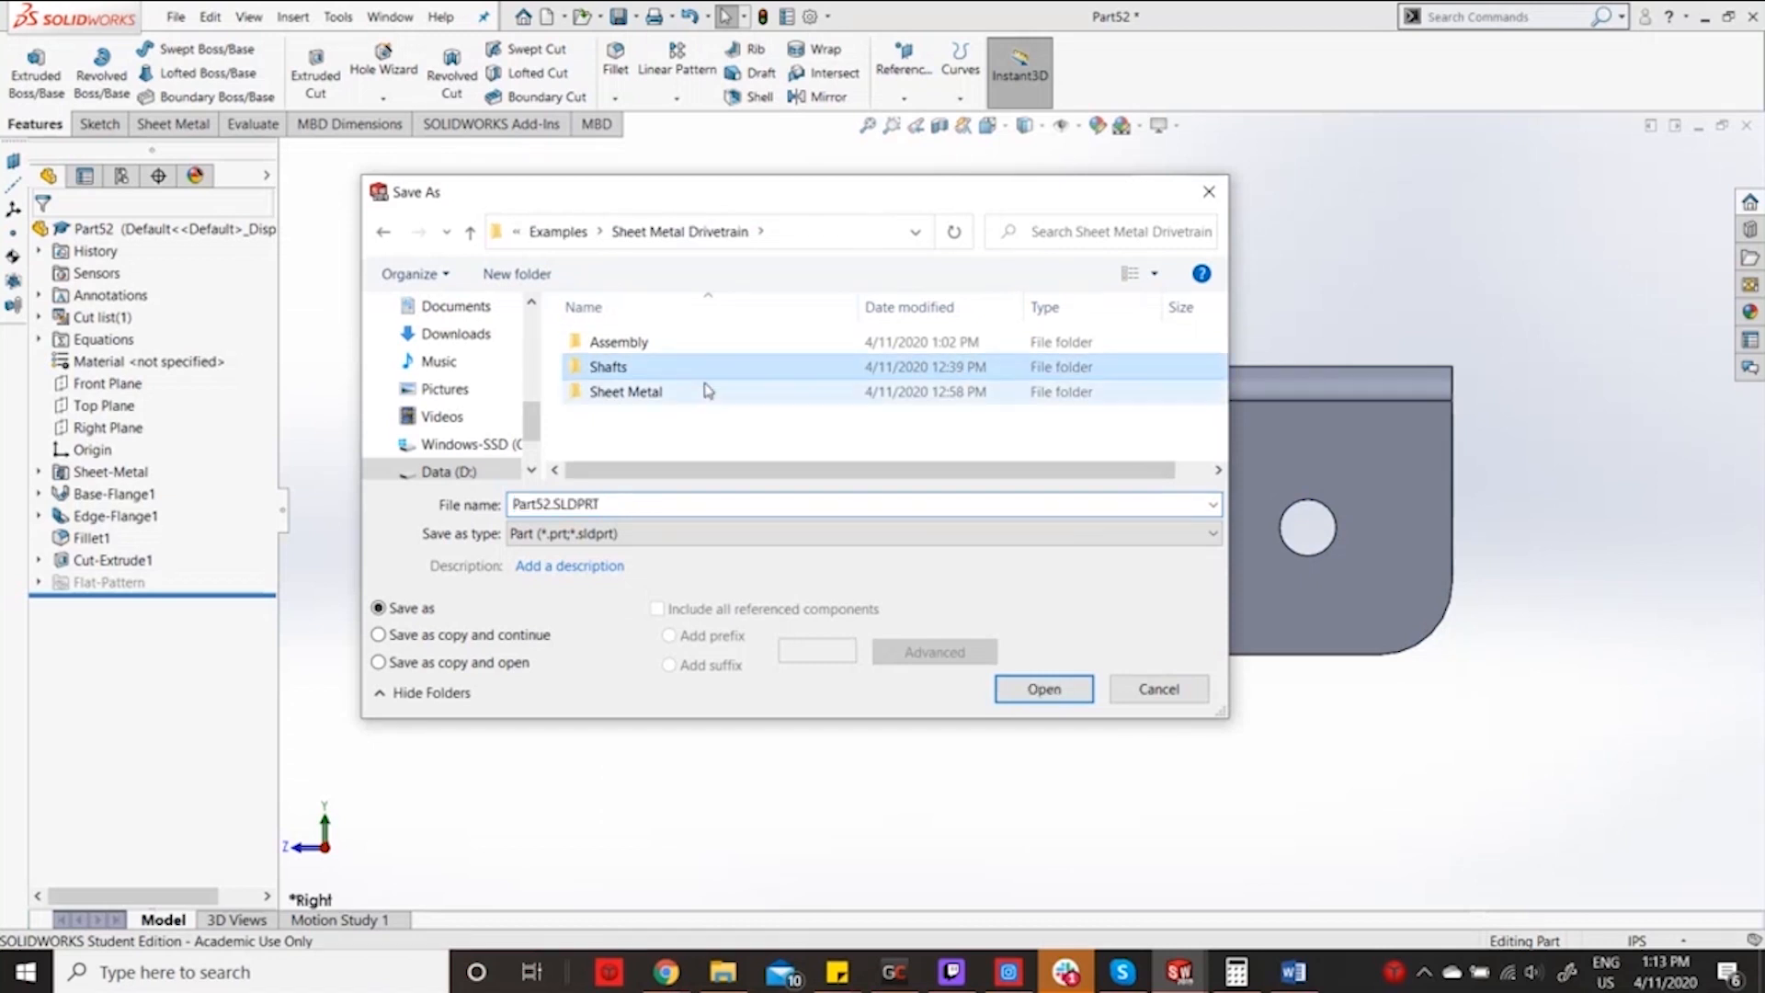
double_click(708, 392)
Save the part as Driverail_Brace.Al.0.09.SLDPRT and switch to the Drivetrain.SLDASM assembly.
left_click(708, 392)
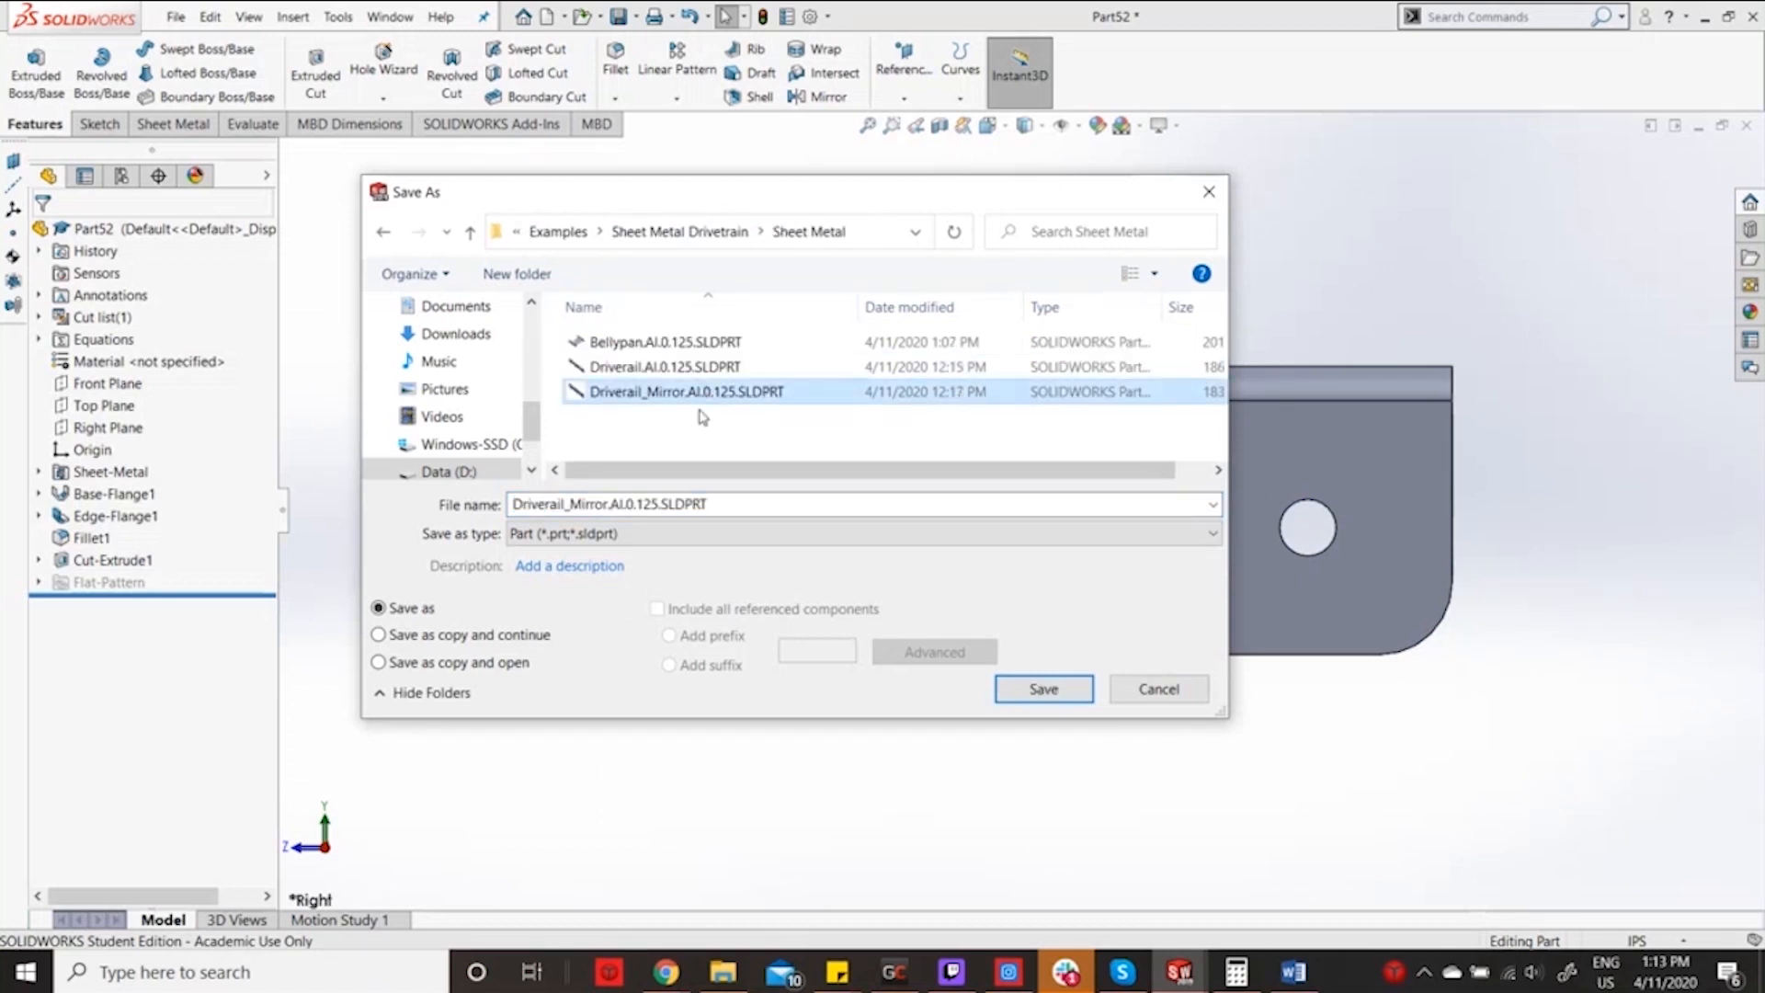
left_click(619, 506)
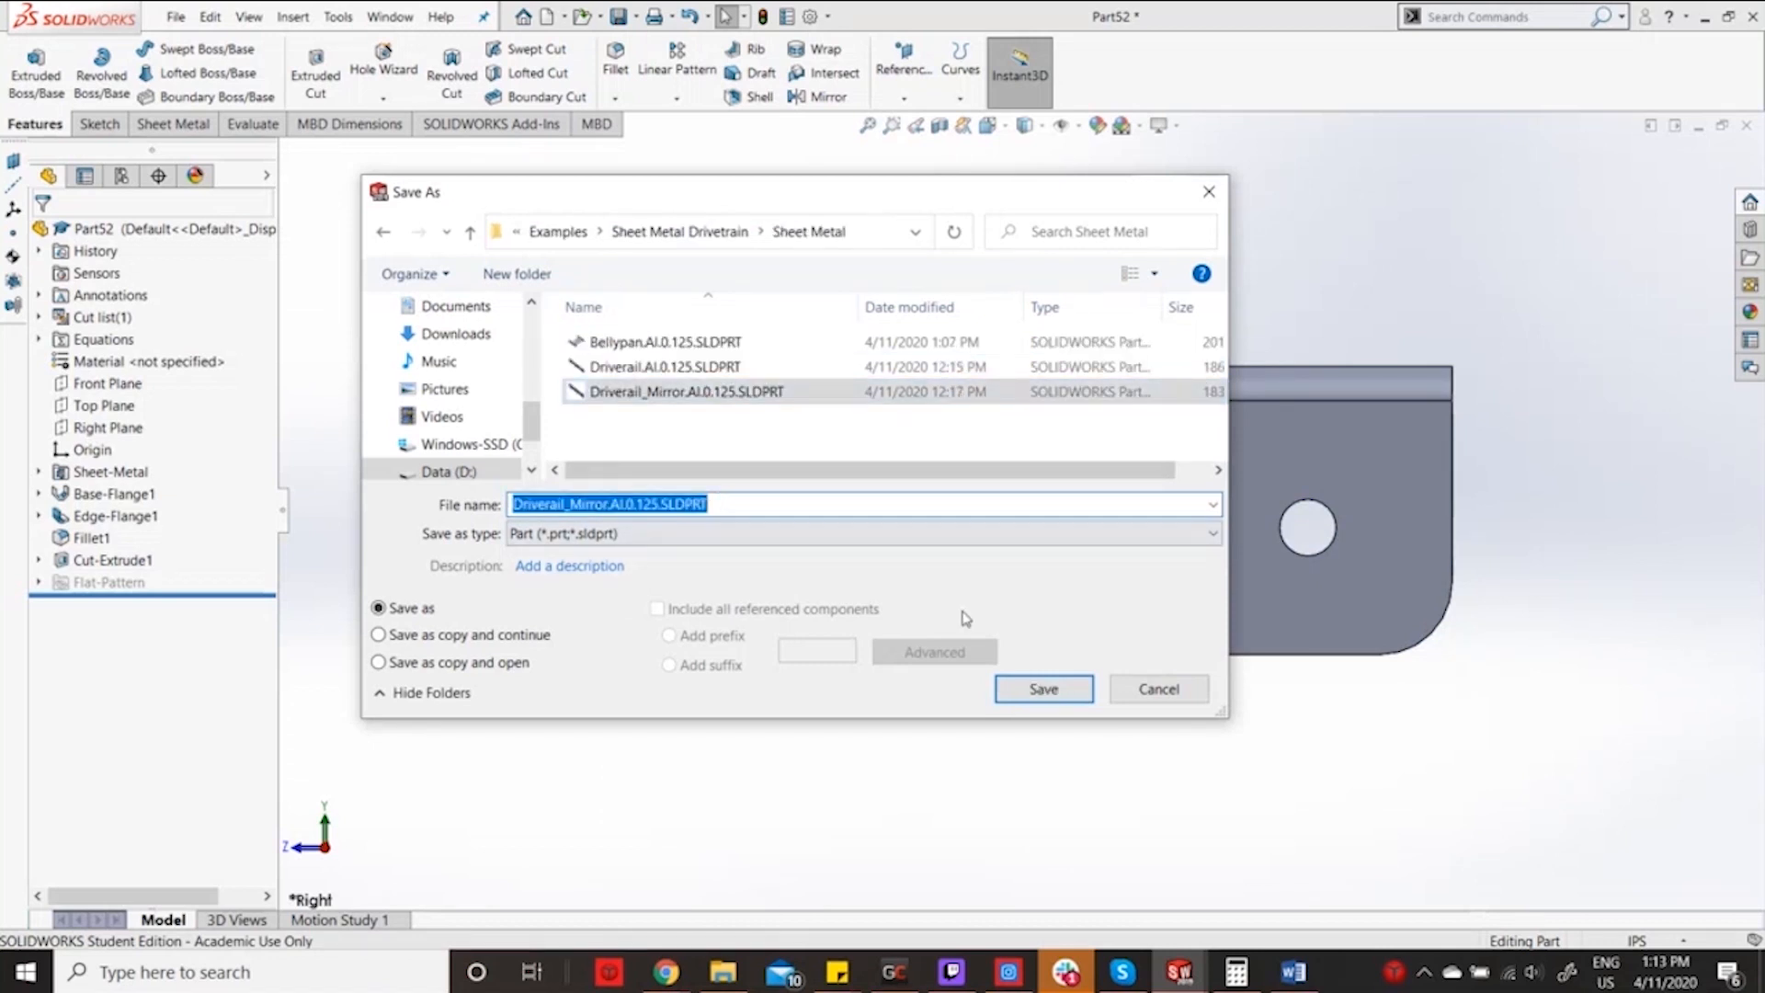
key("Home")
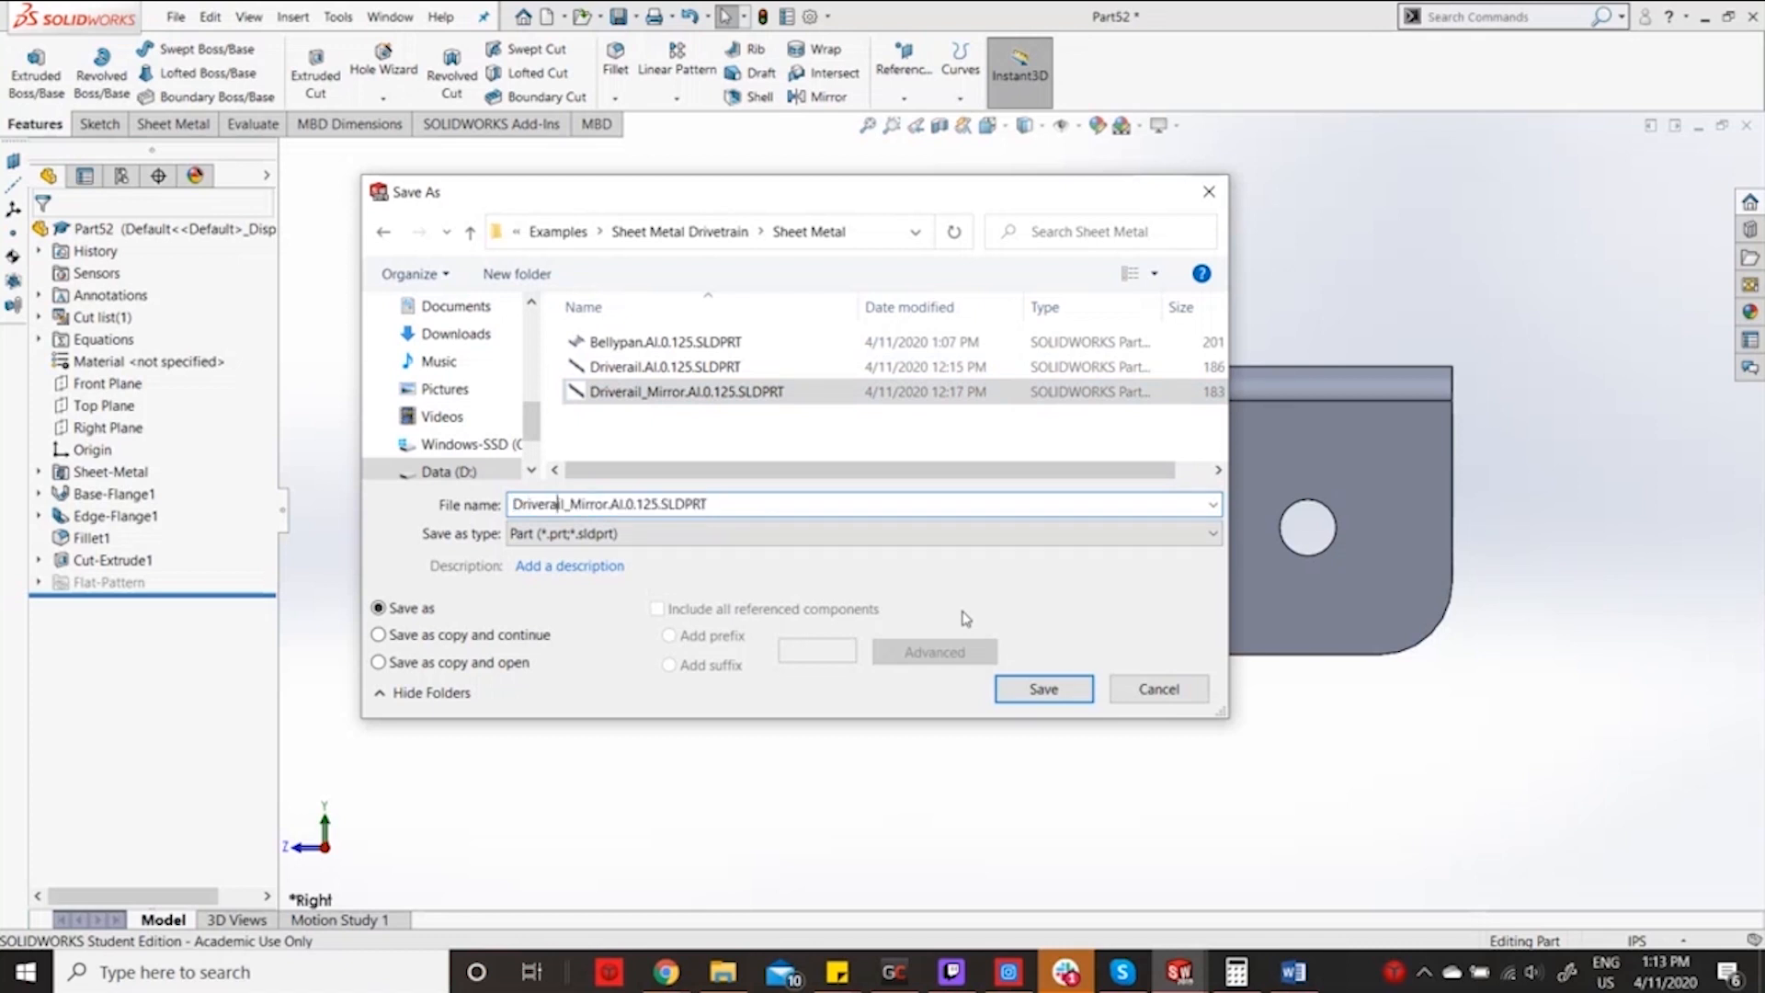
key("Delete")
key("Delete")
key("Delete")
key("Delete")
key("Delete")
key("Delete")
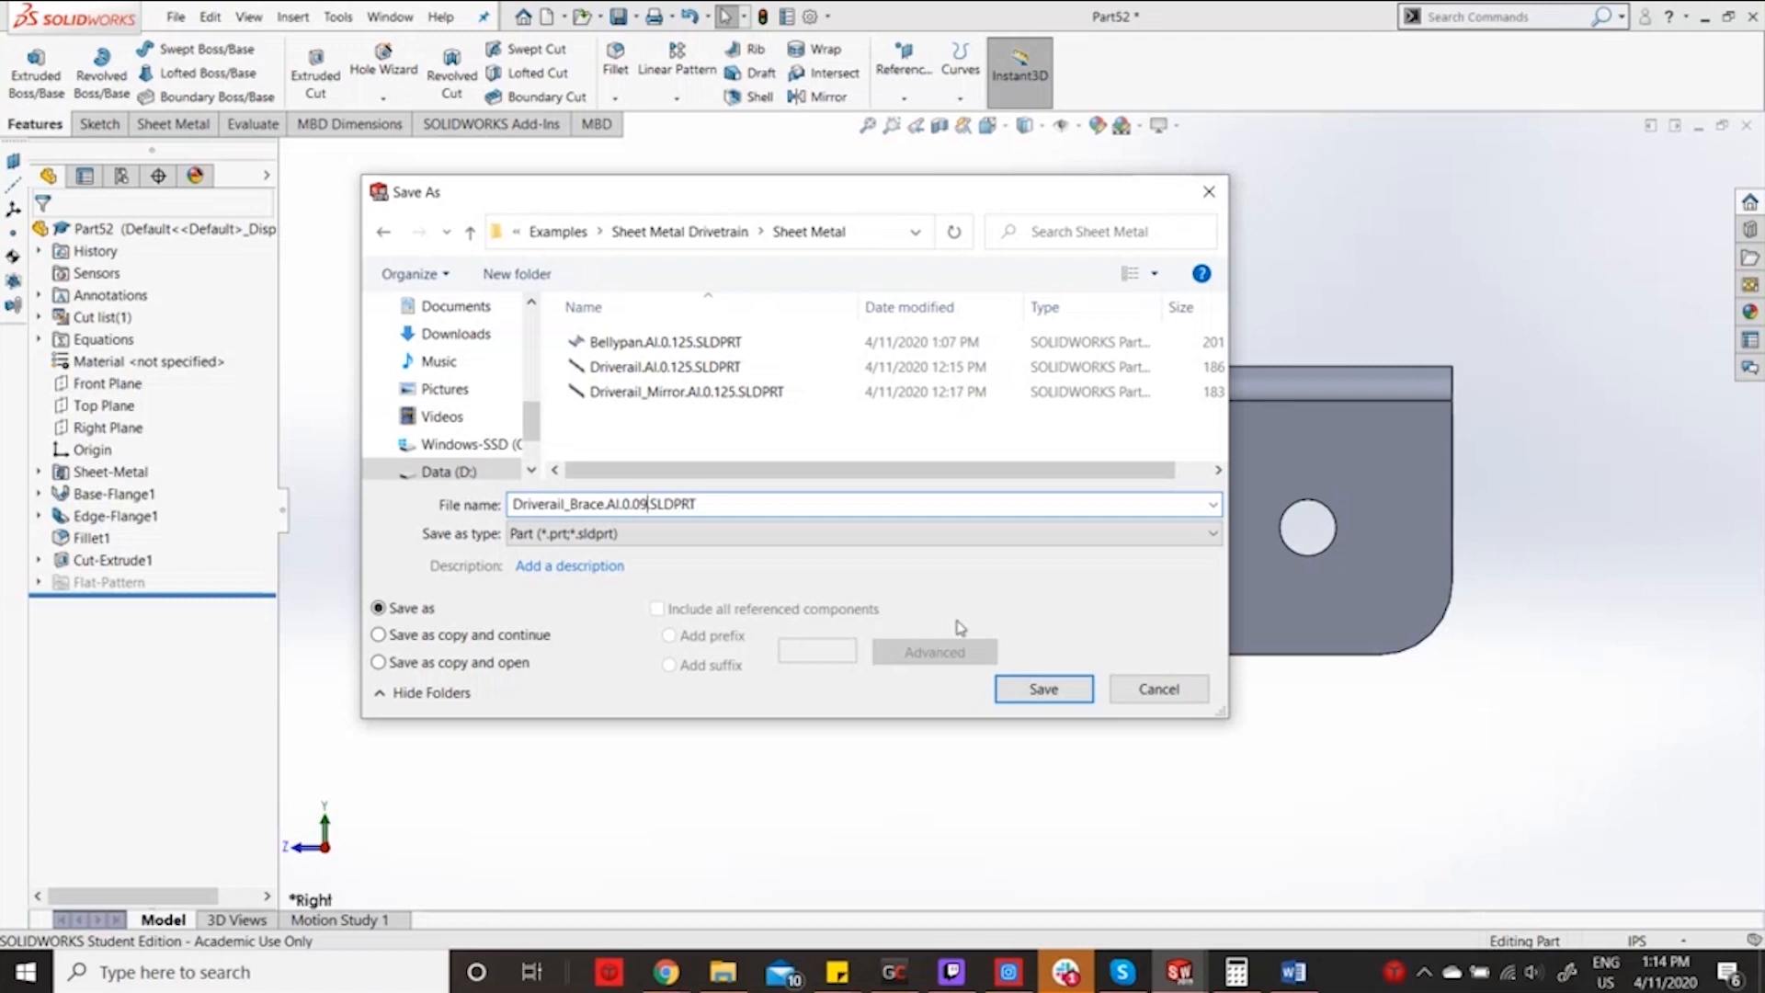
left_click(1045, 688)
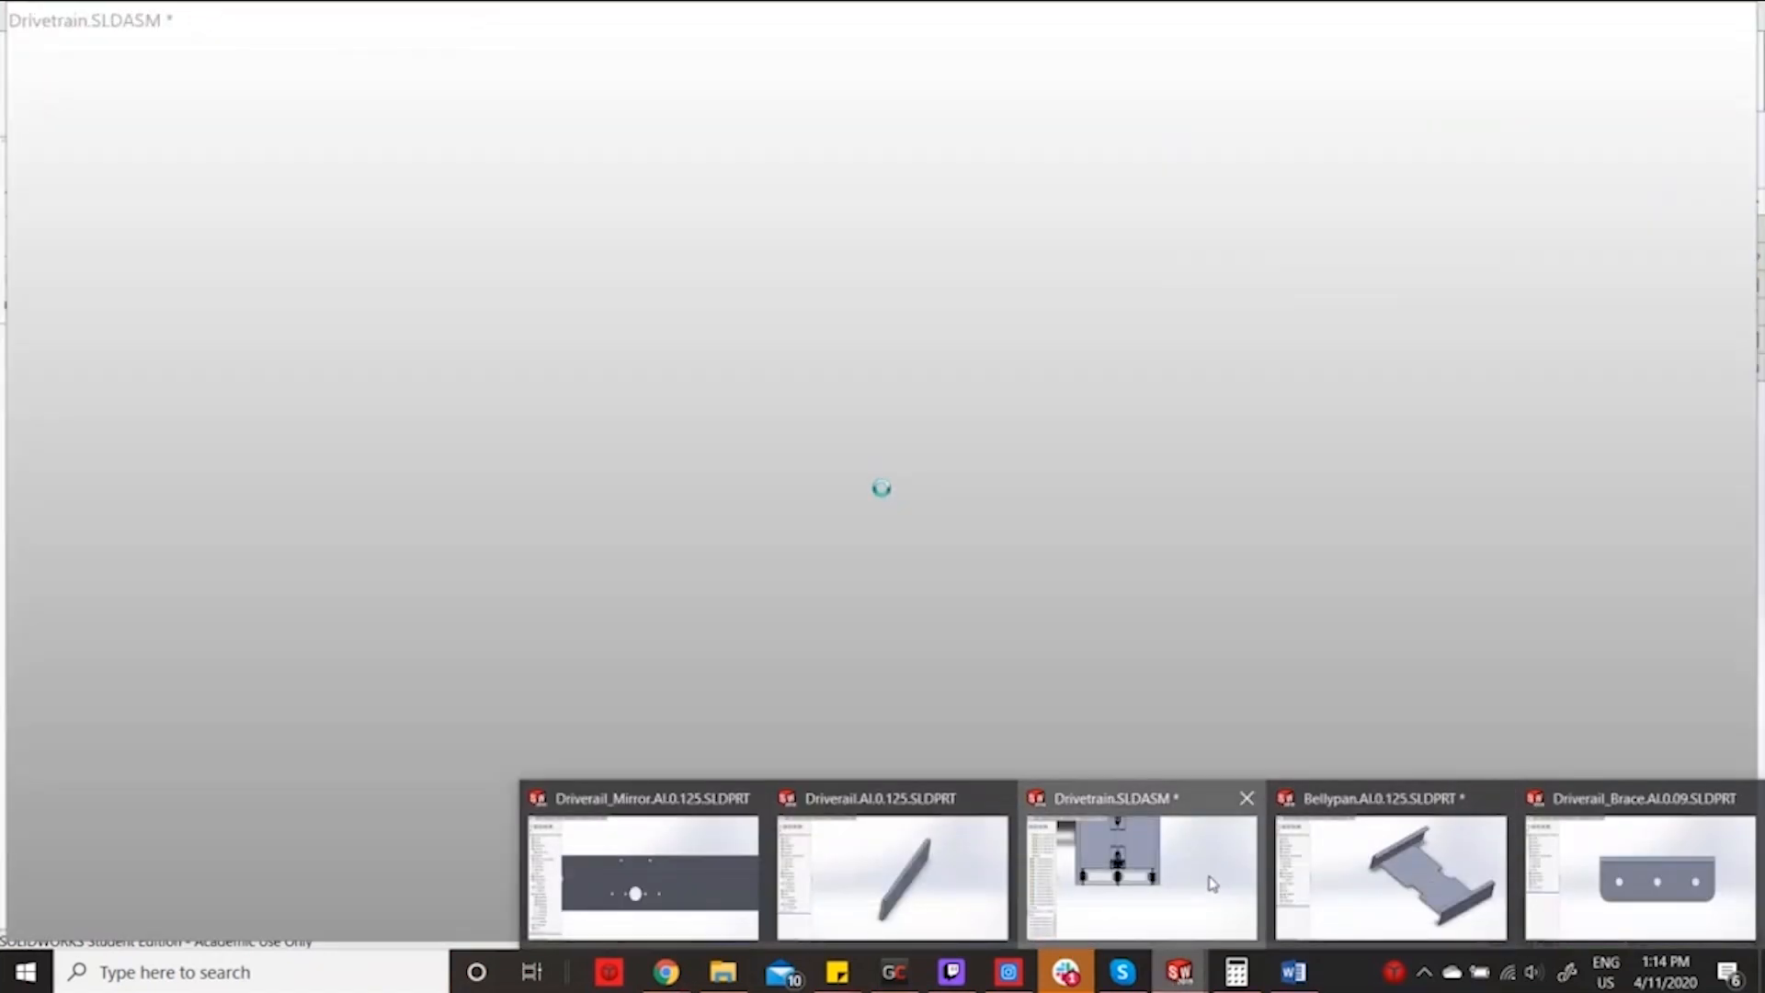
left_click(1153, 834)
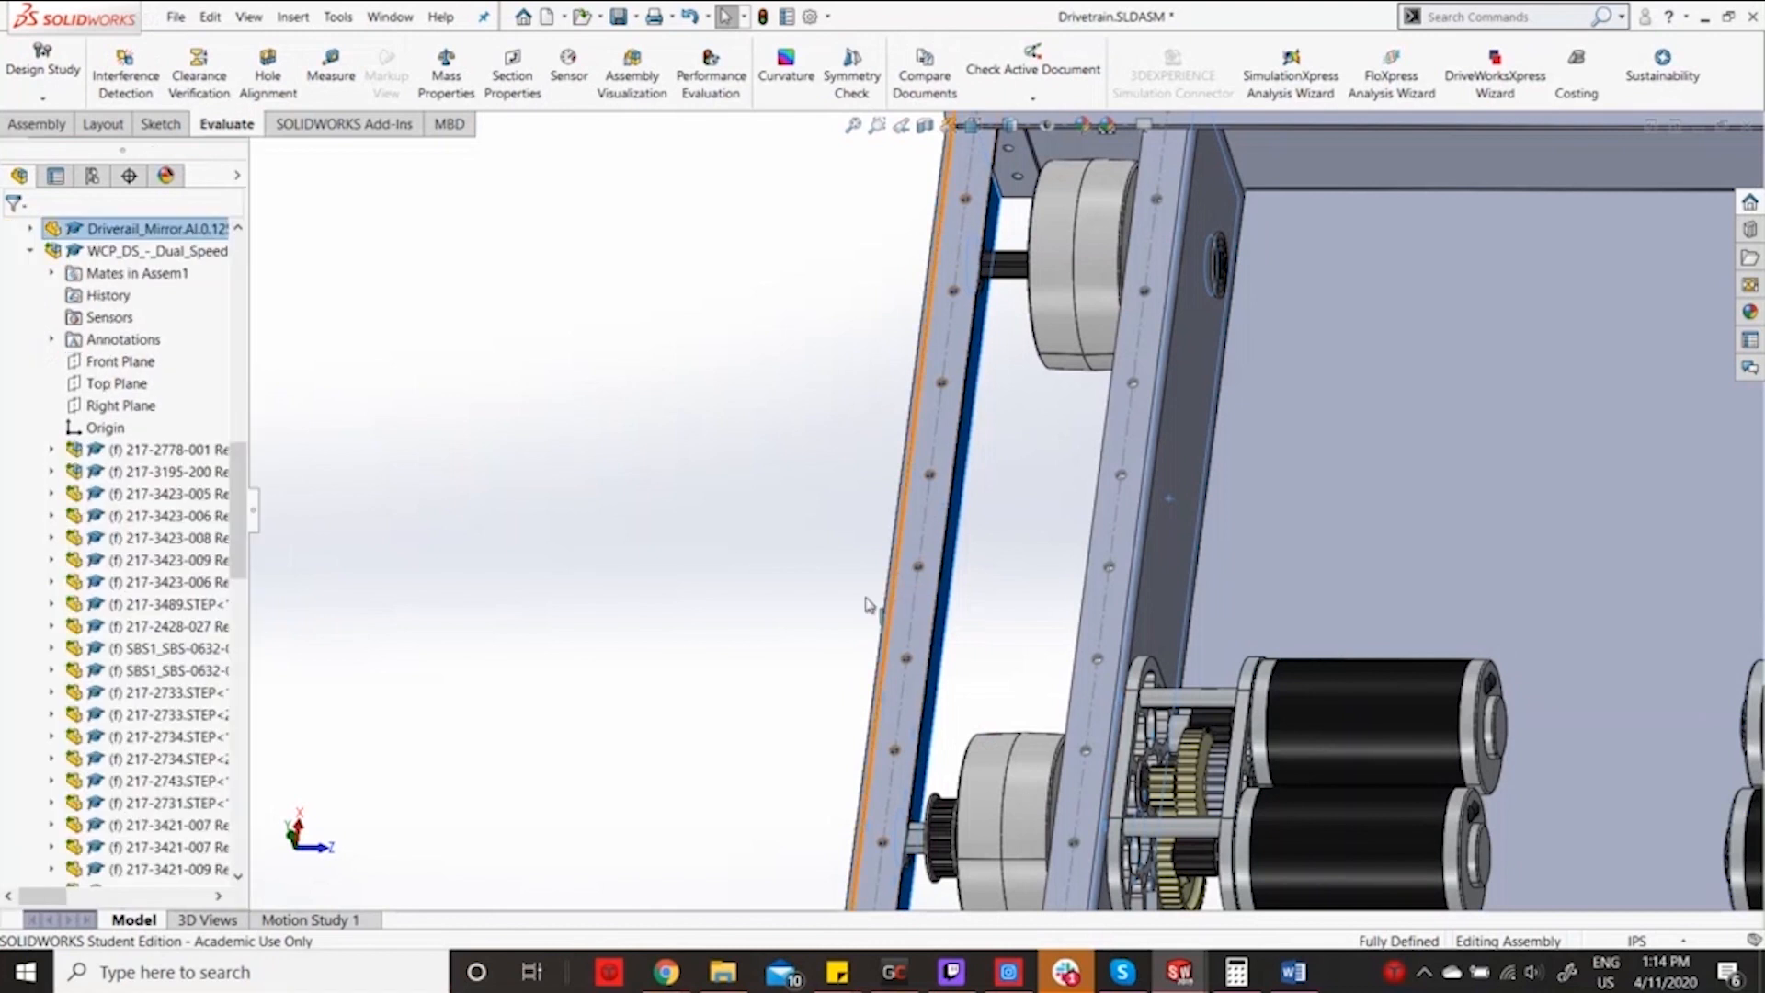
Insert the Driverail_Brace.Al.0.09 part into empty space beside the drivetrain frame.
left_click(42, 128)
left_click(136, 66)
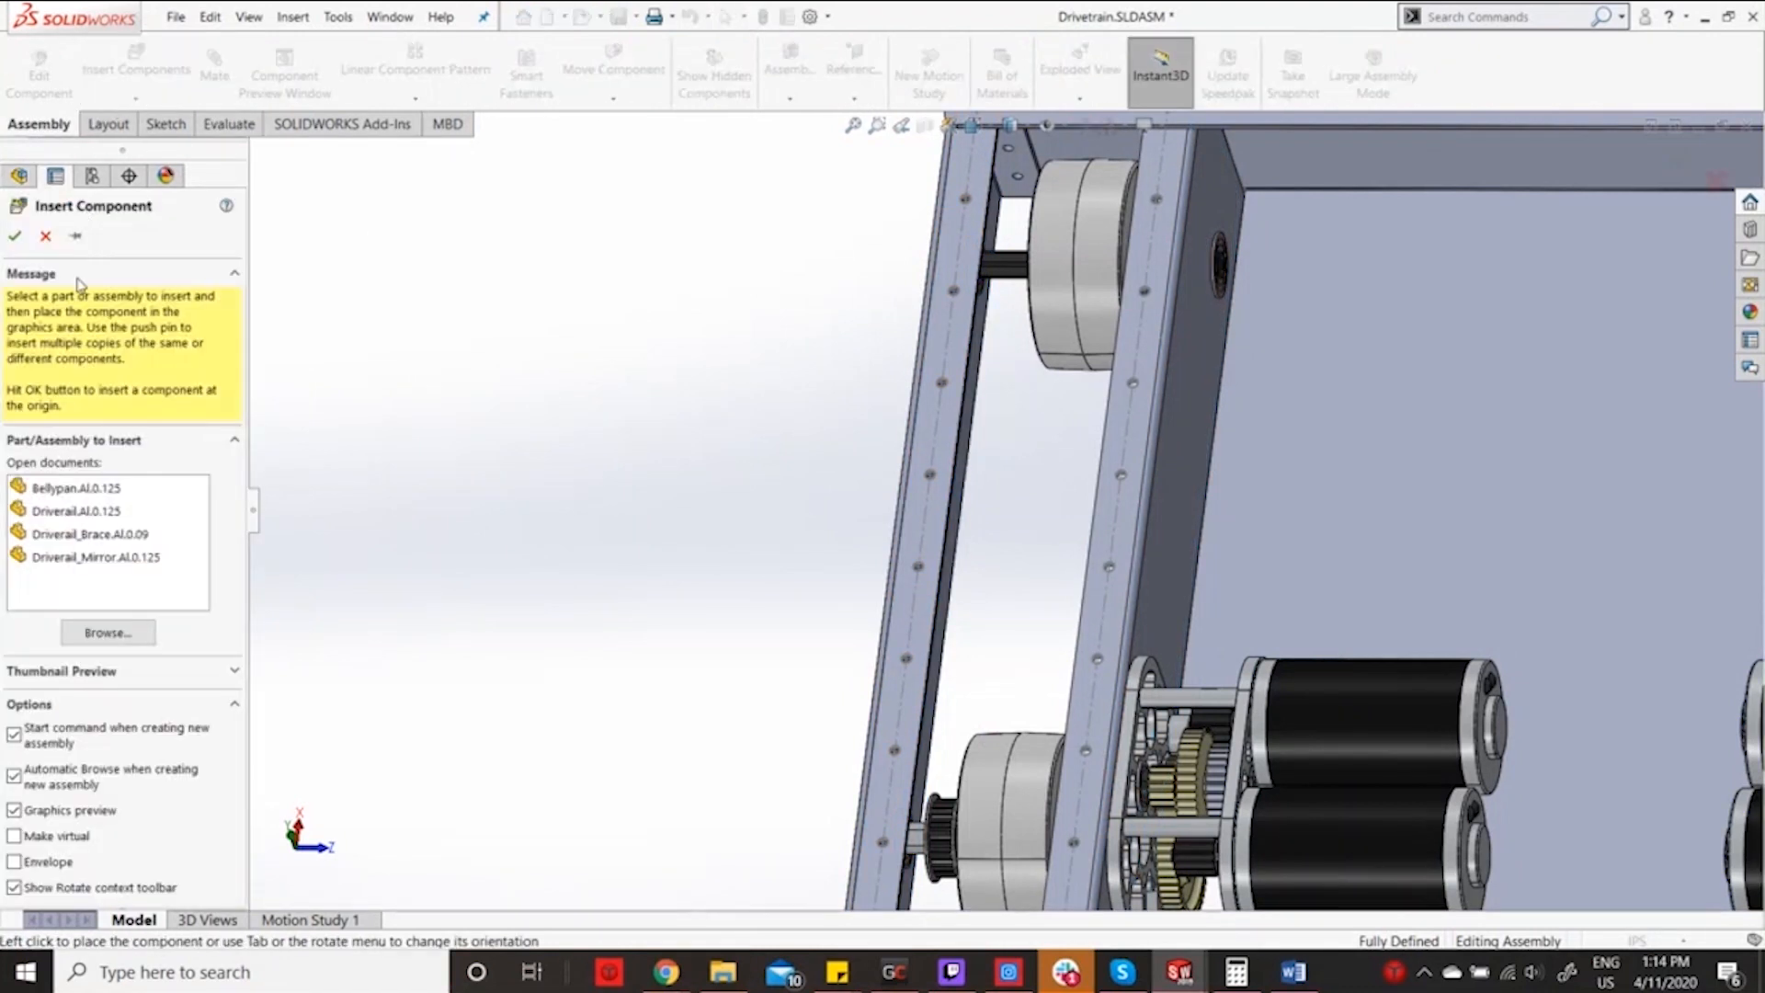
left_click(118, 543)
left_click(530, 507)
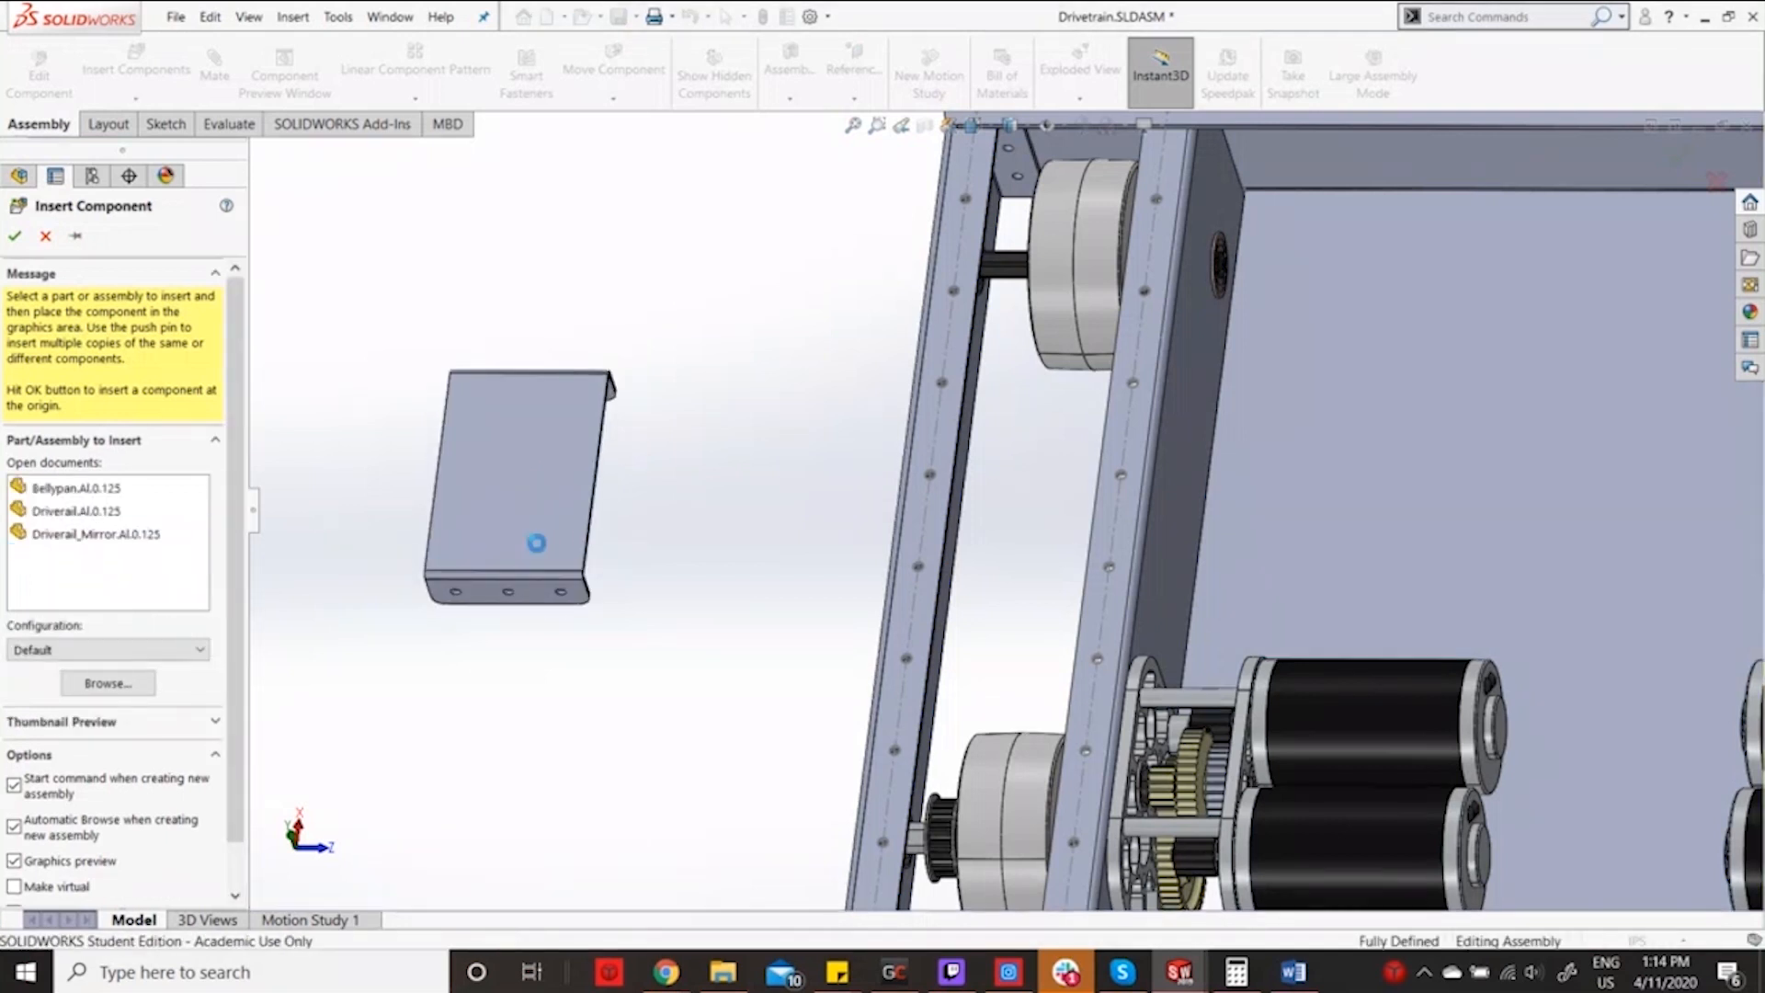
Copy the inserted brace and place three more instances of it beside the drivetrain.
left_click(535, 502)
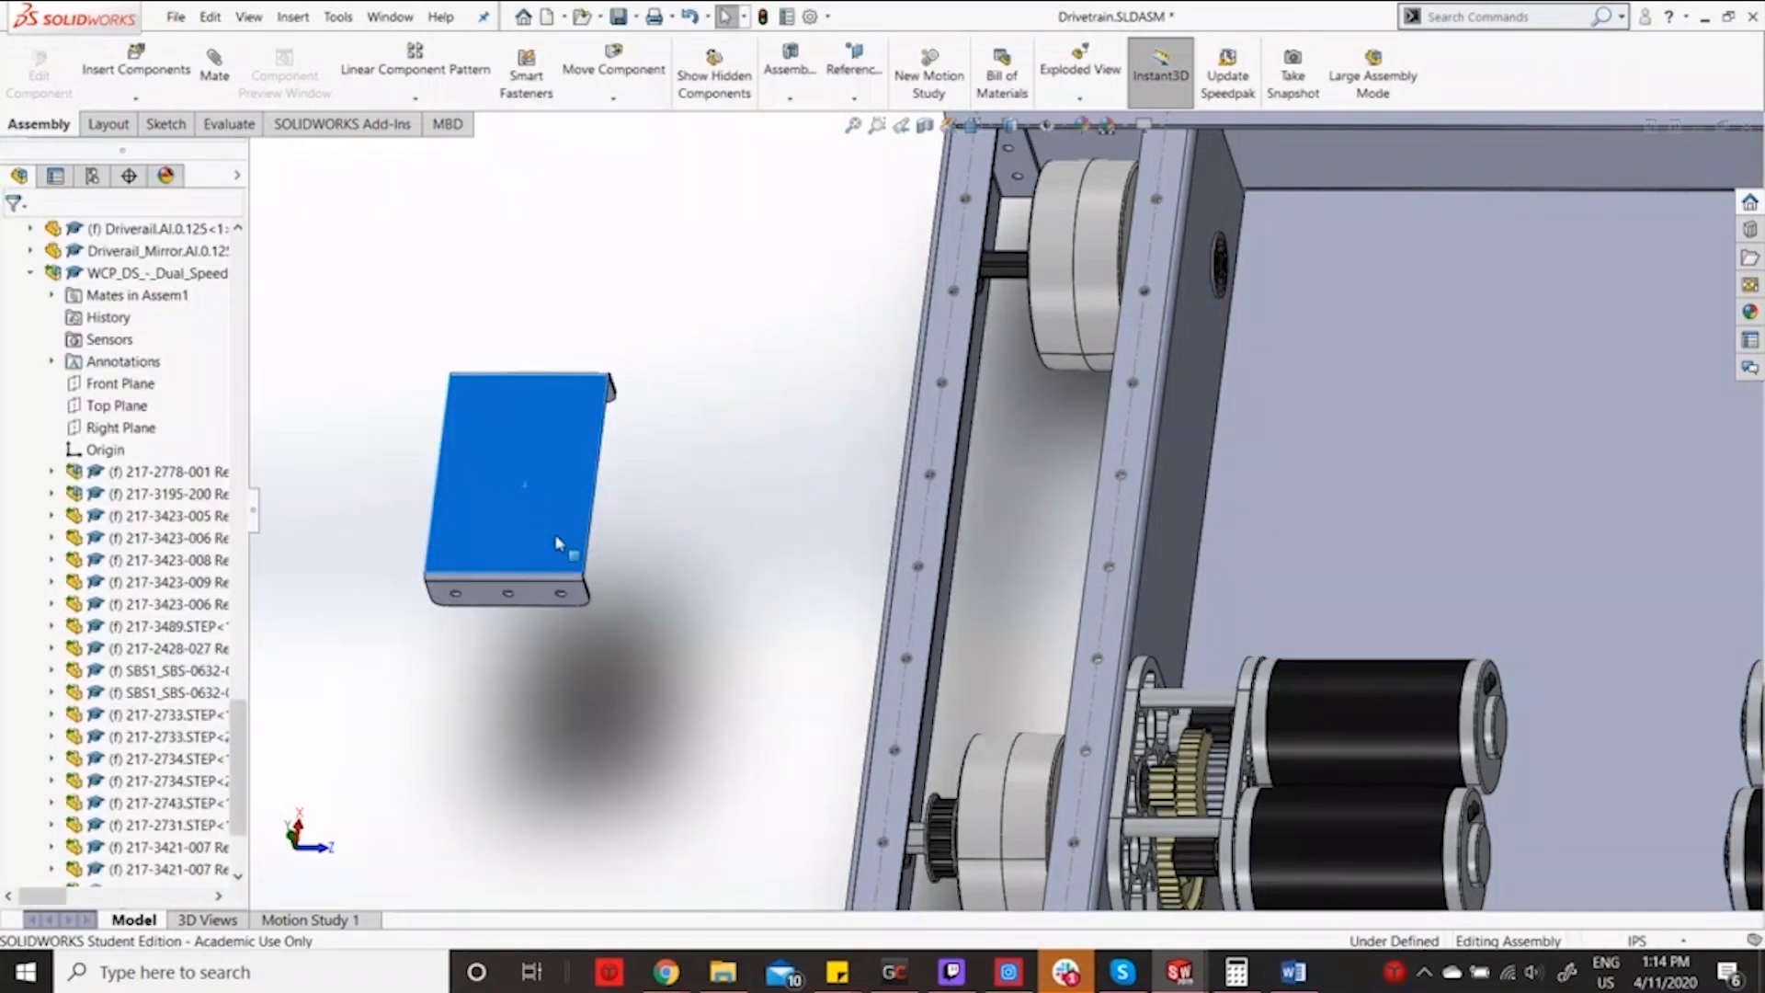
key("ctrl+v")
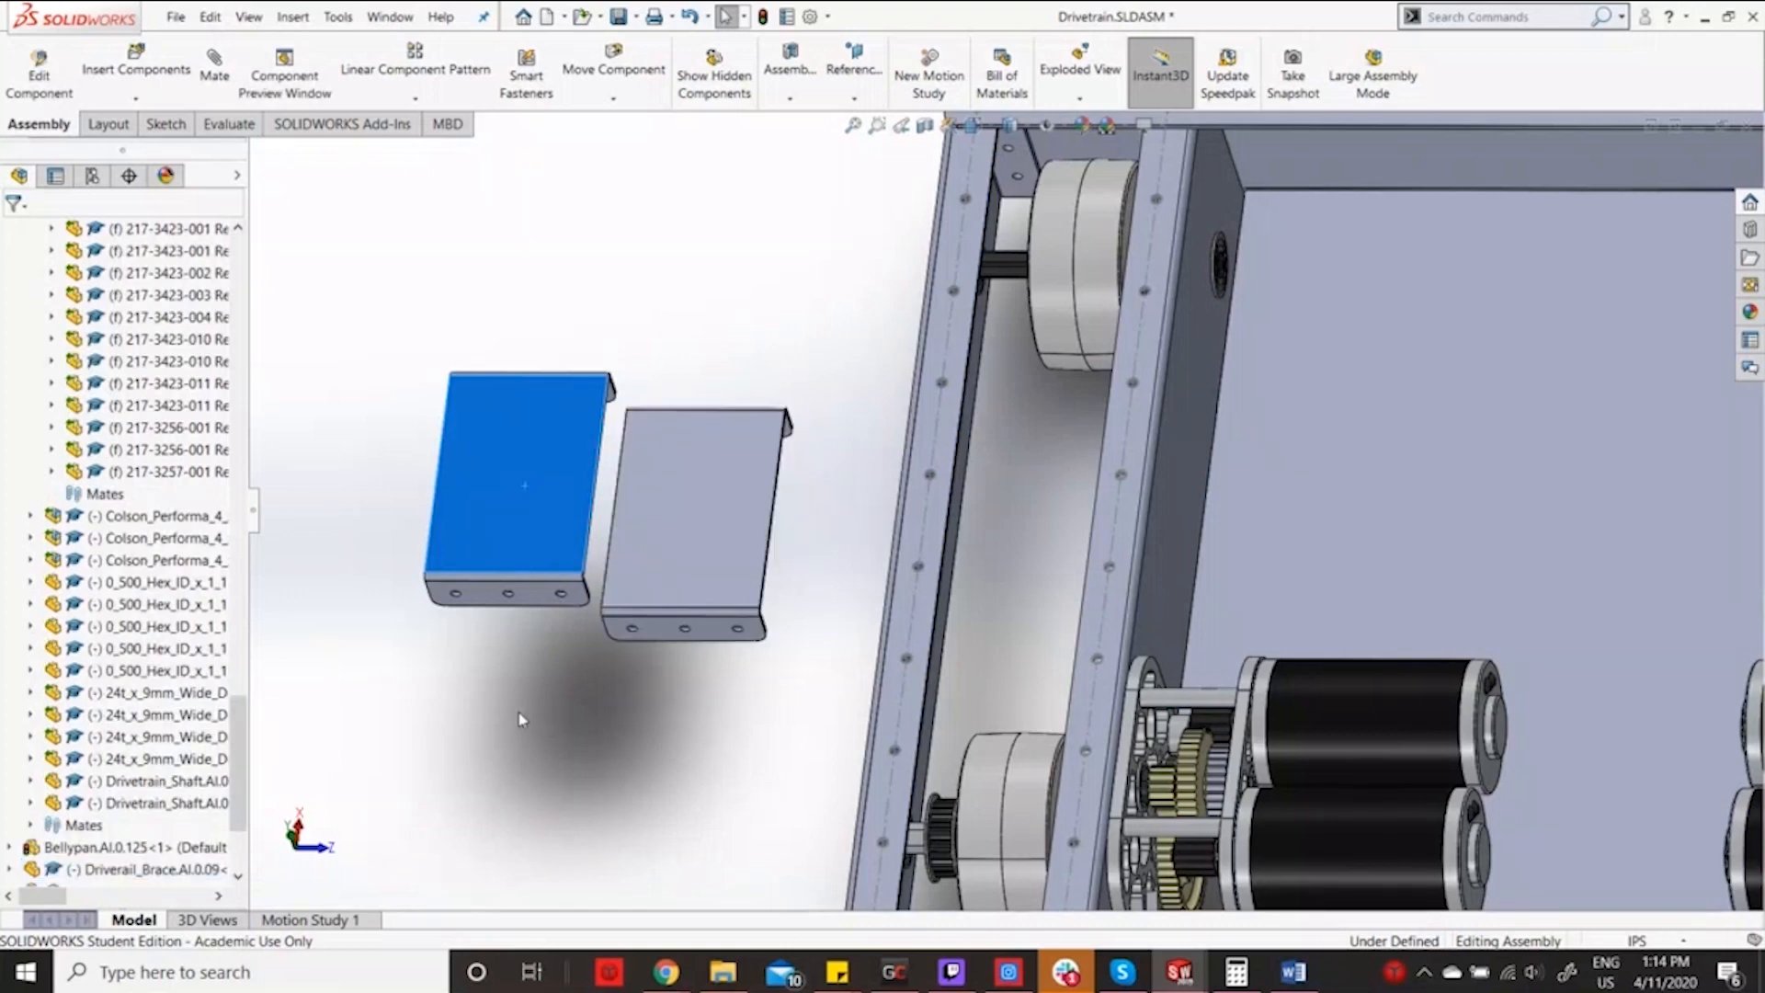
key("ctrl+v")
scroll(761, 724, "up", 5)
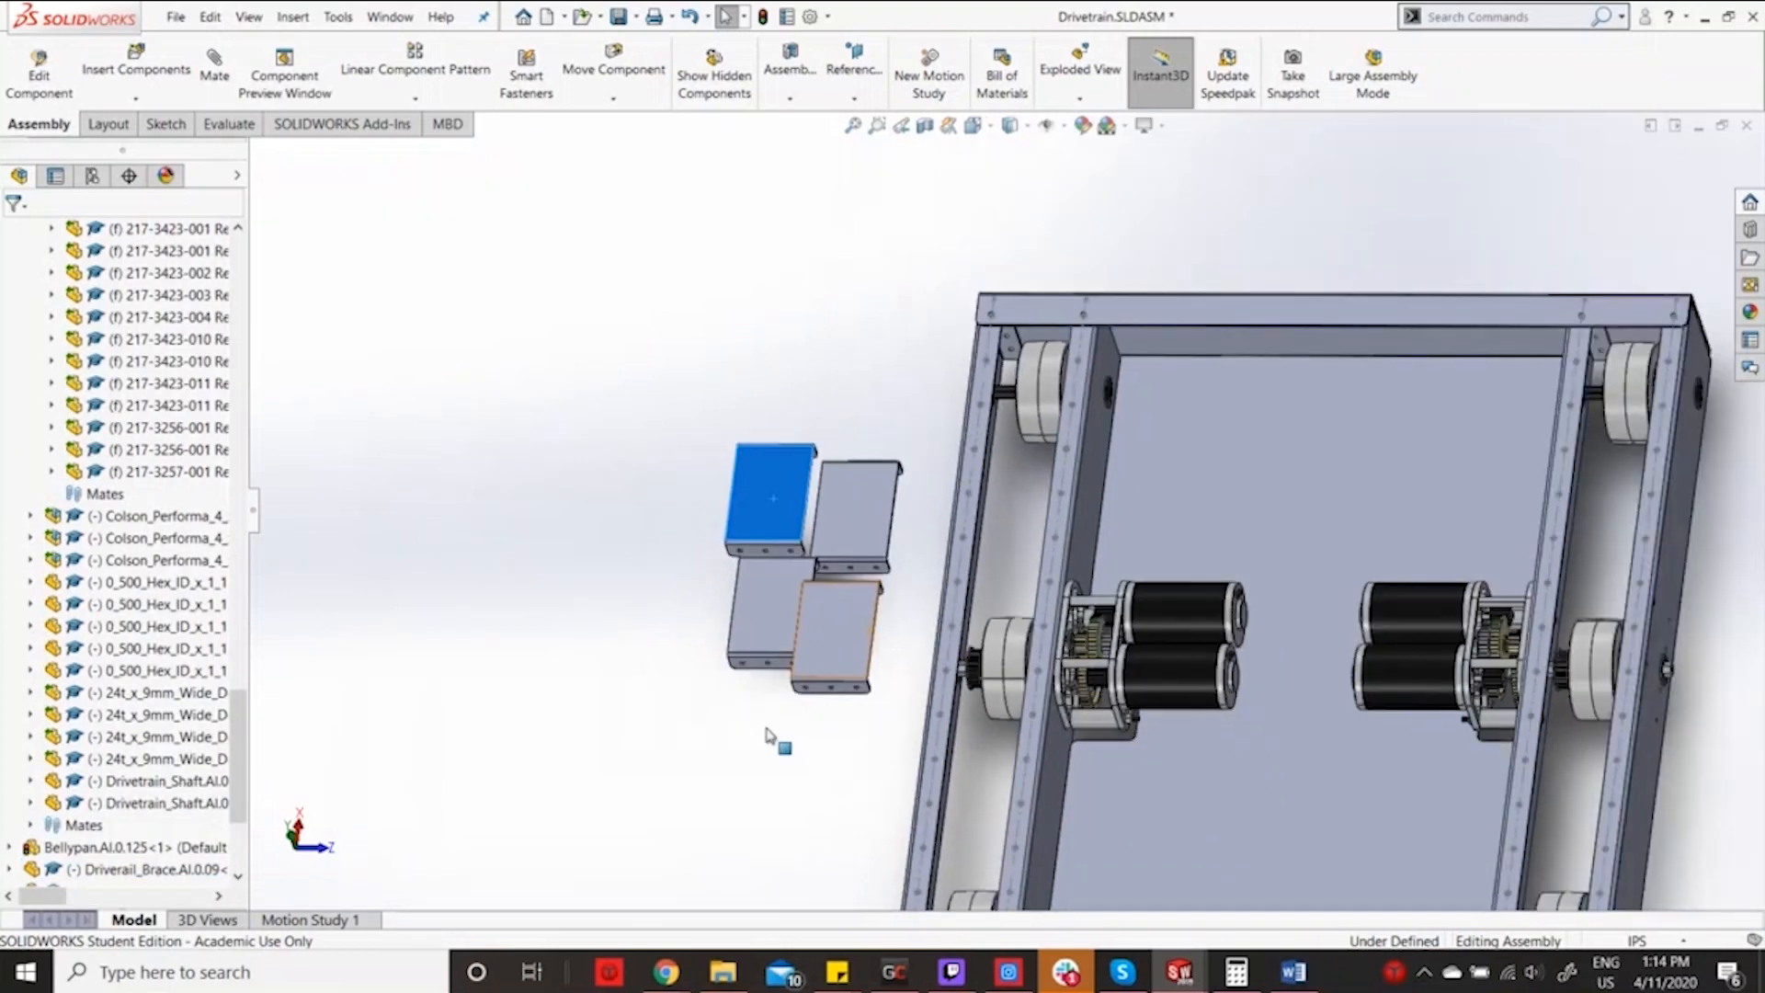
key("ctrl+v")
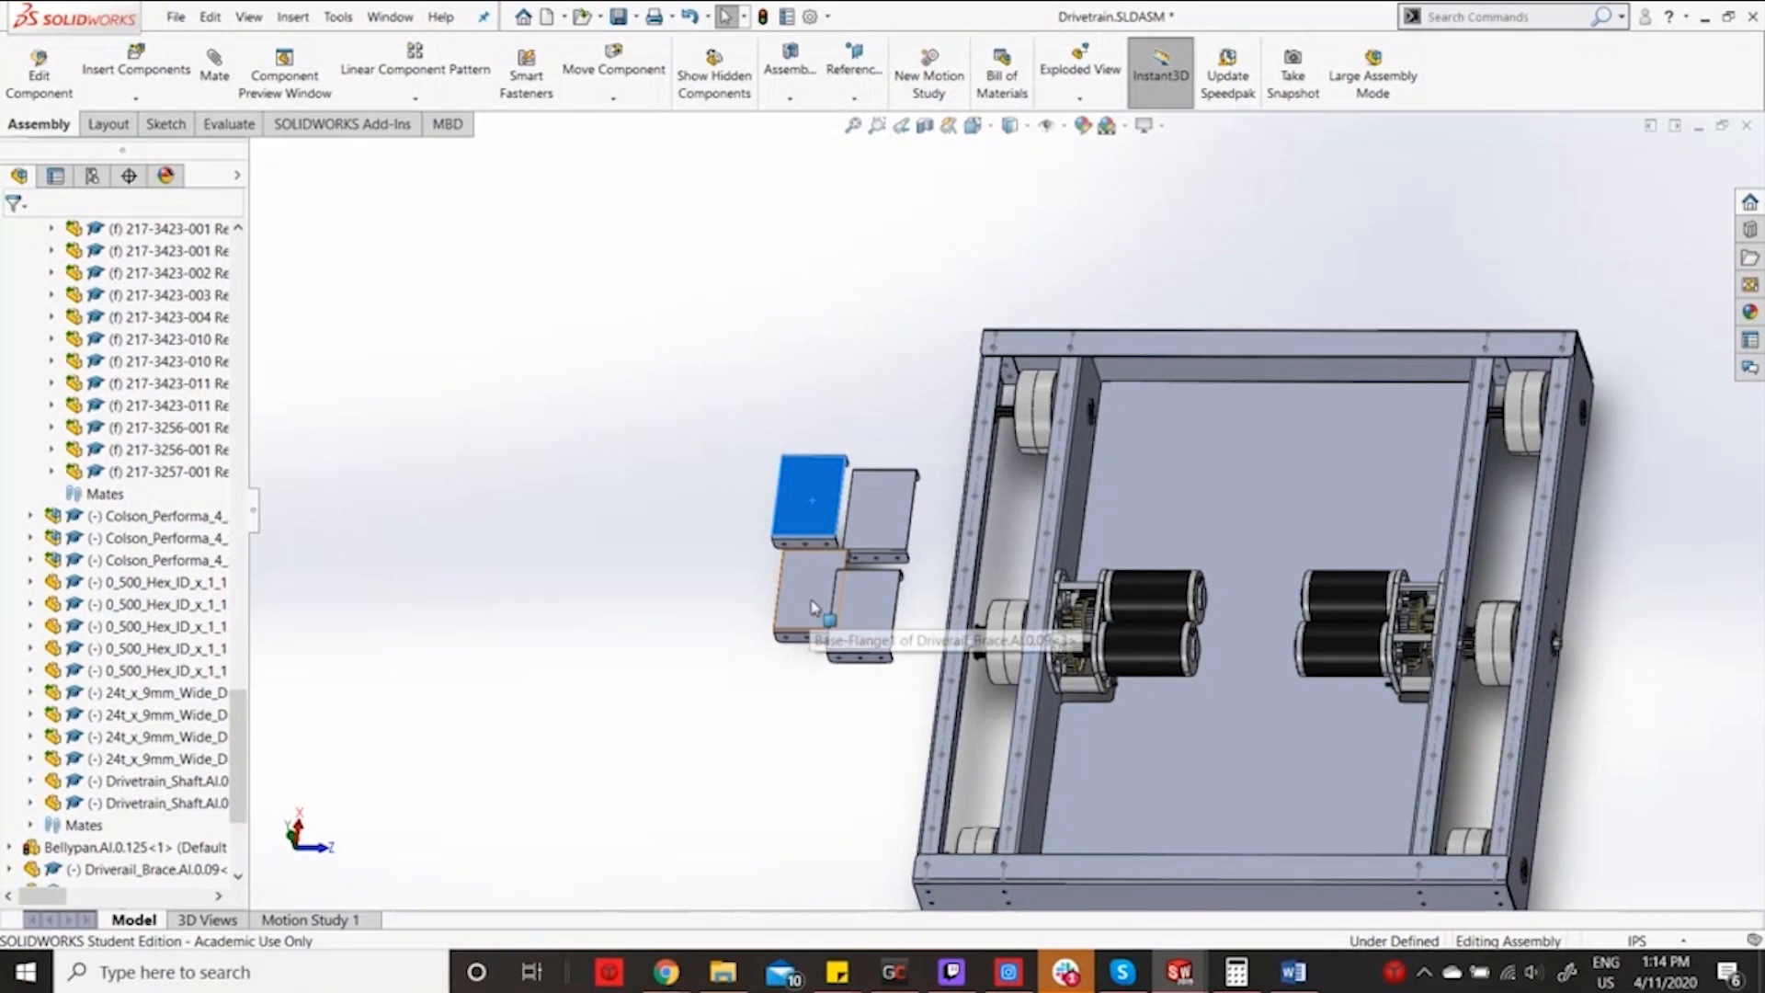
scroll(817, 603, "down", 5)
Undo the pasted brace copies and the brace insertion in the Drivetrain assembly.
key("ctrl+z")
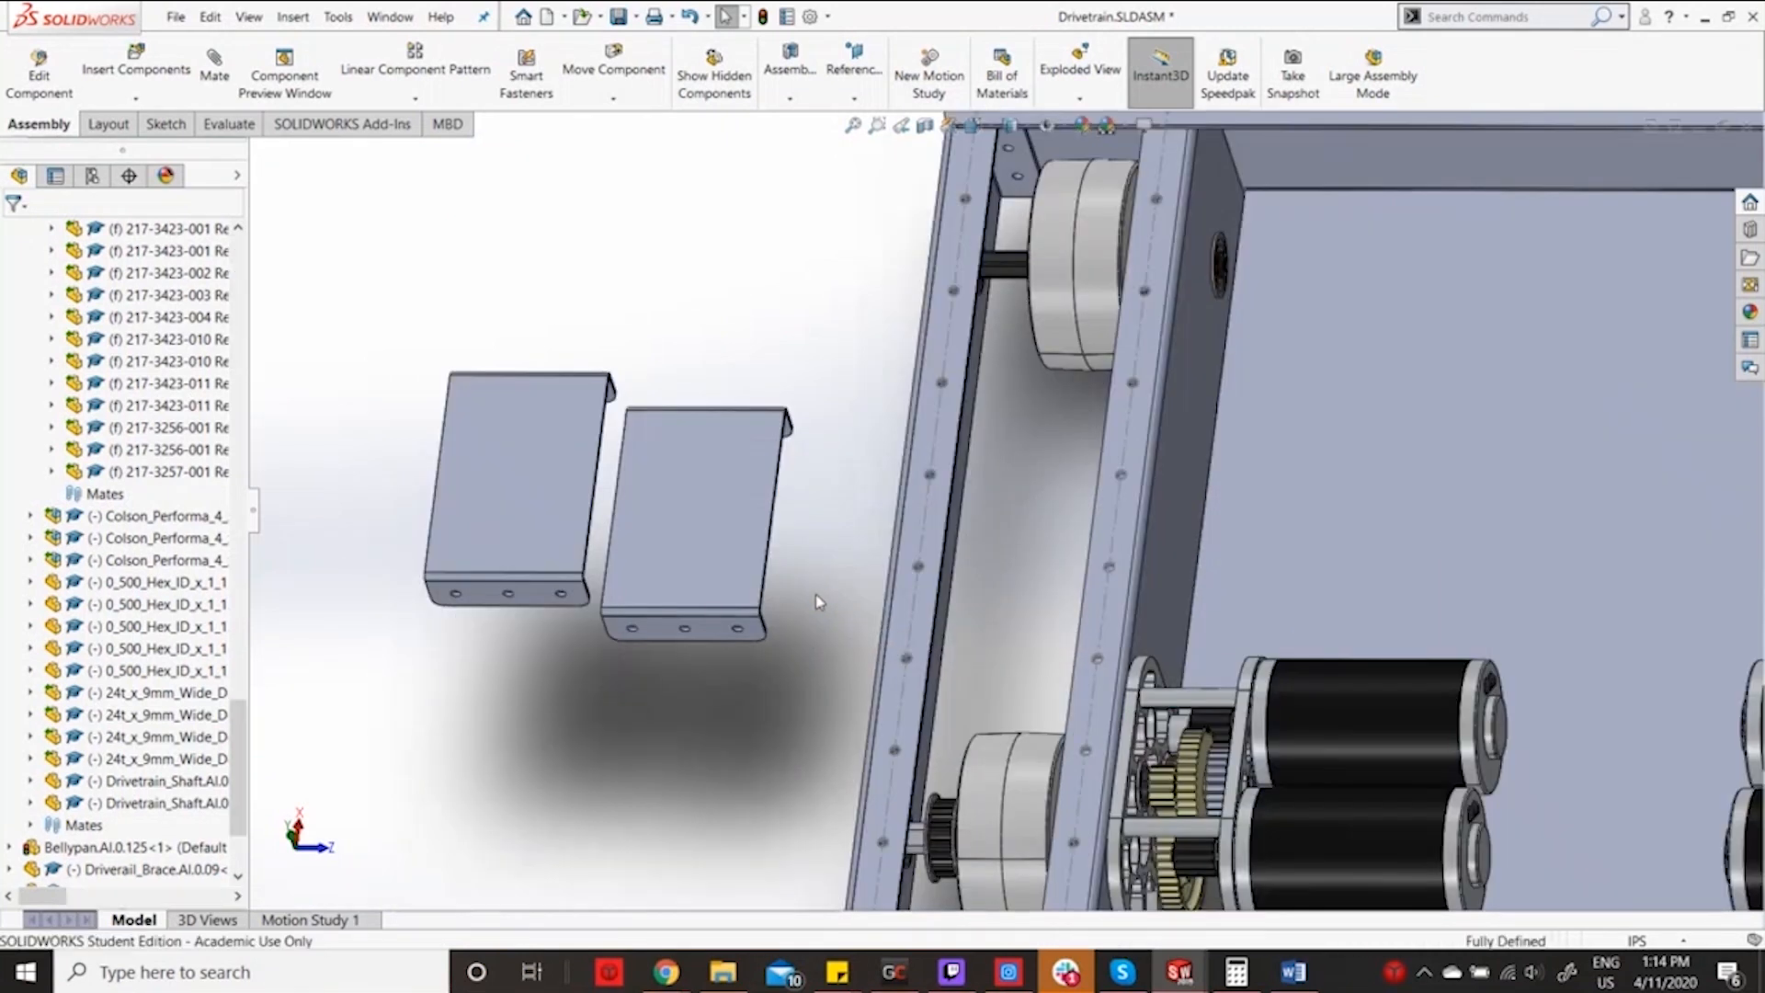
key("ctrl+z")
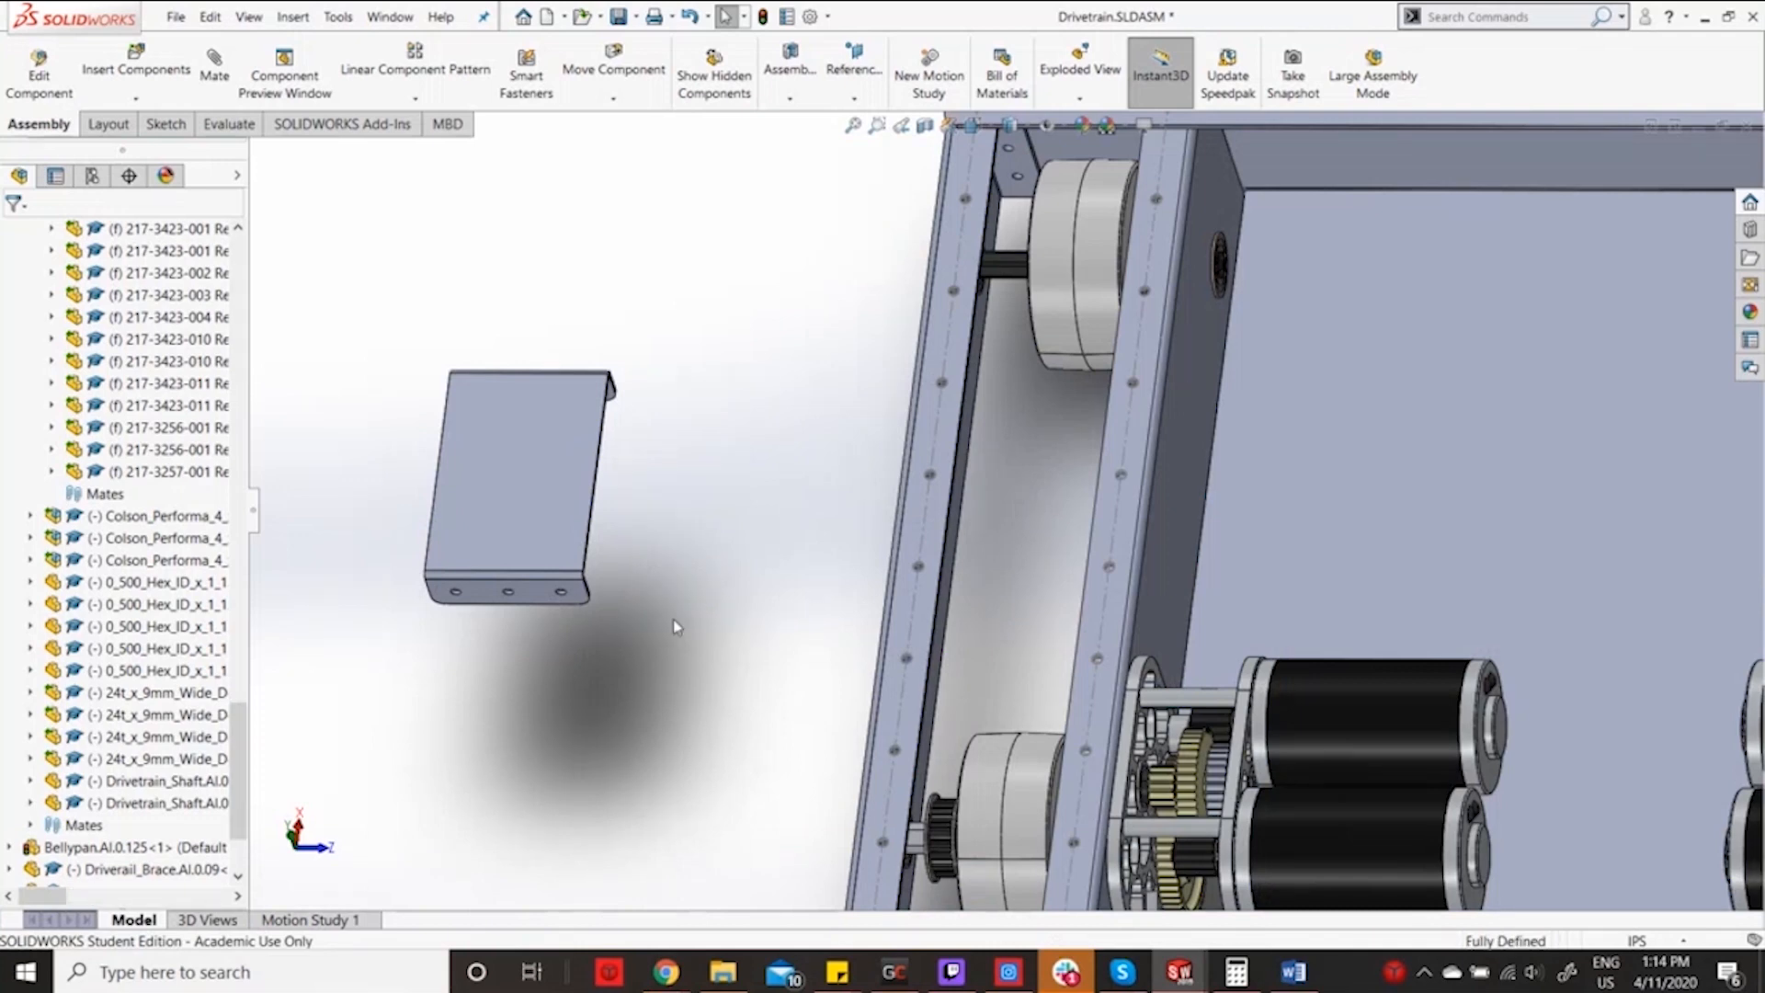
key("ctrl+z")
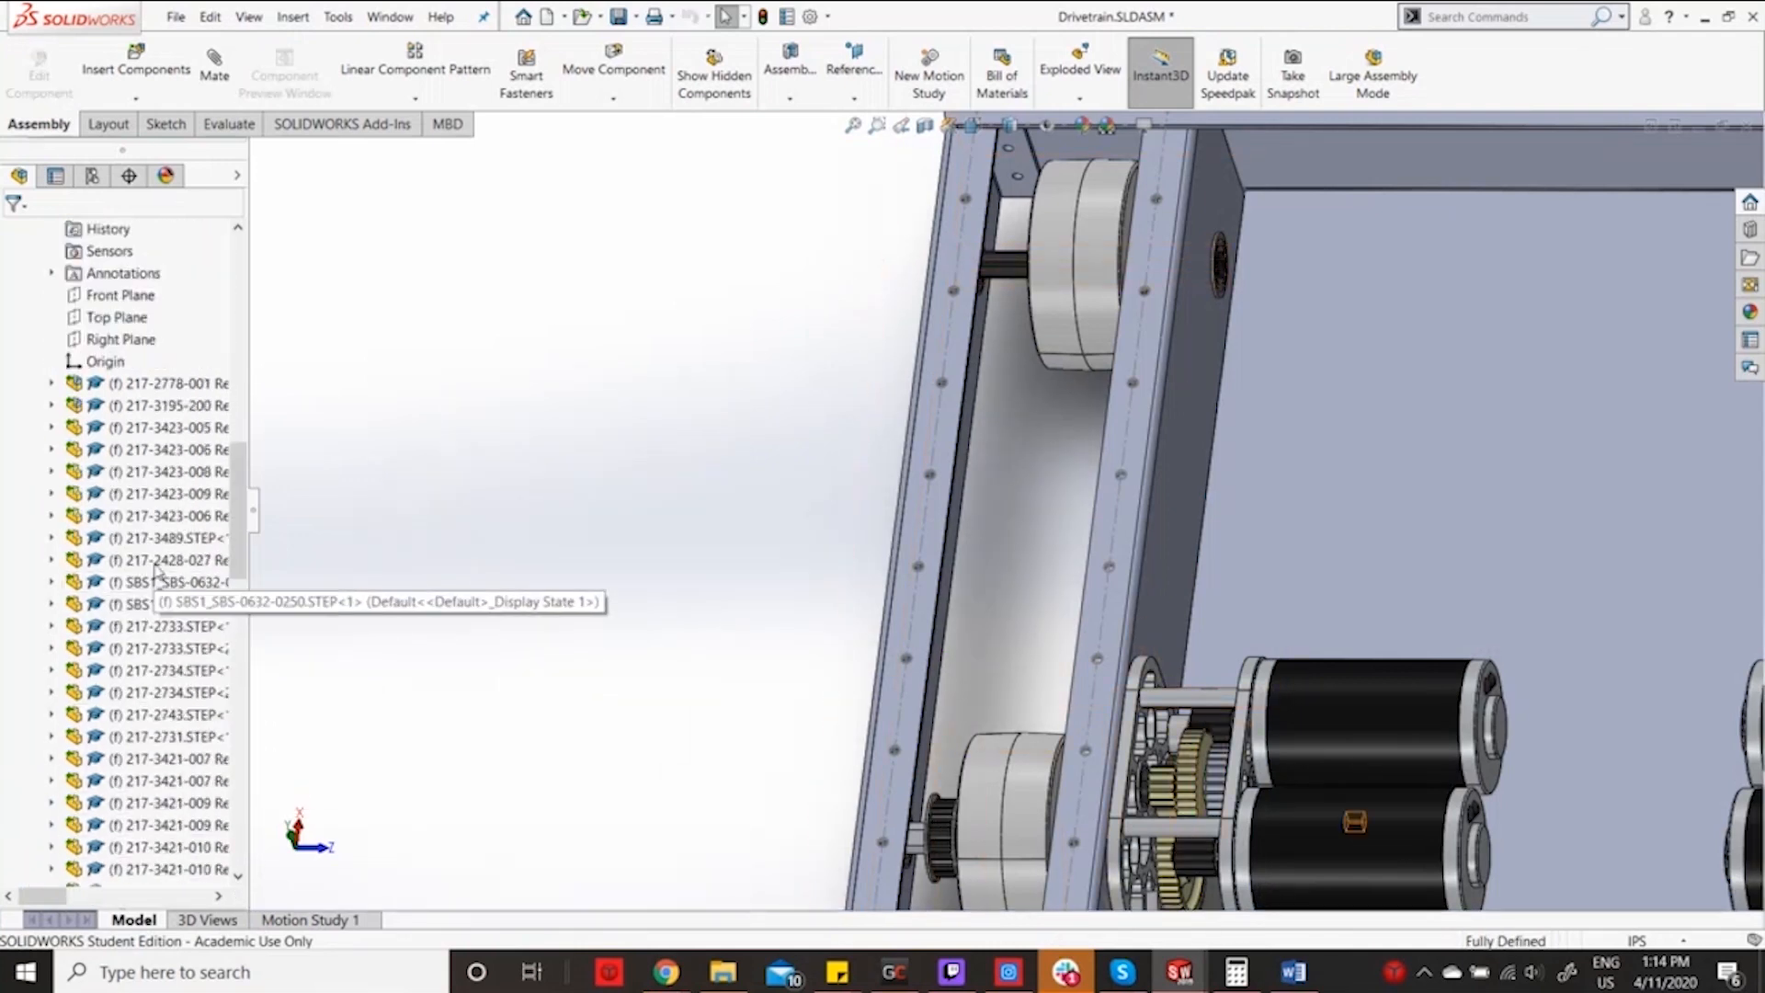
Open the second Driverail subassembly of the drivetrain in its own window.
scroll(152, 561, "up", 9)
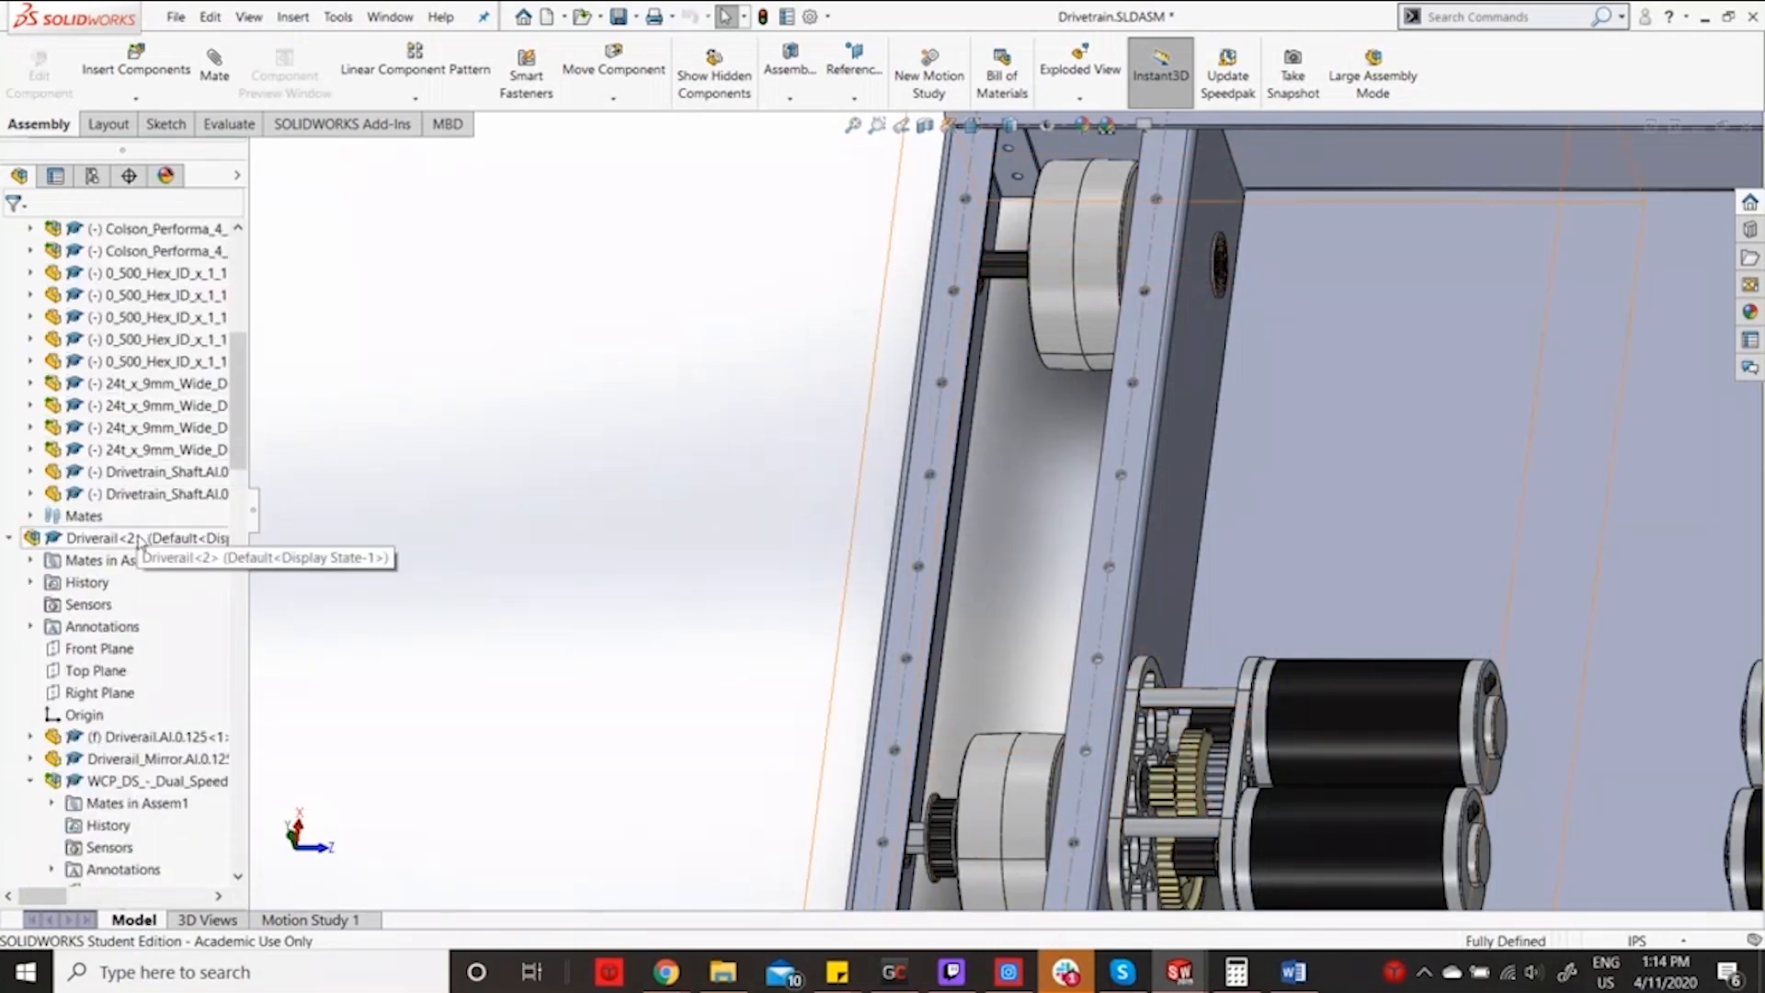
right_click(140, 541)
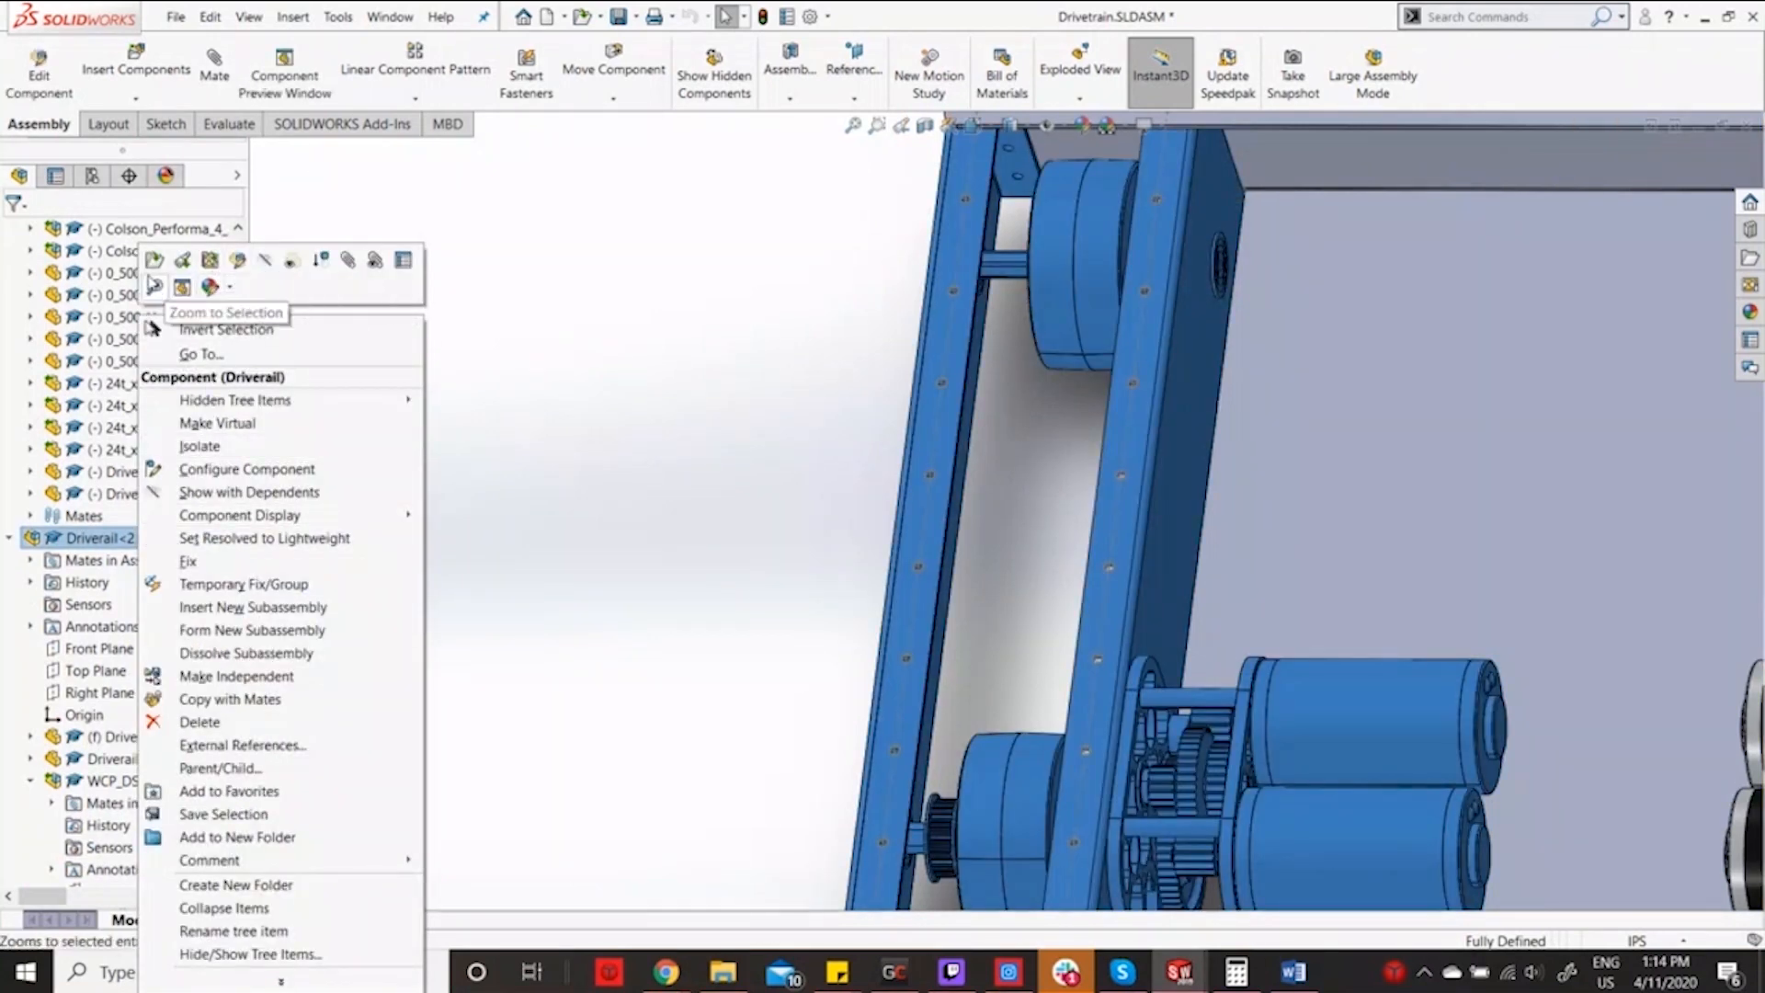
left_click(149, 268)
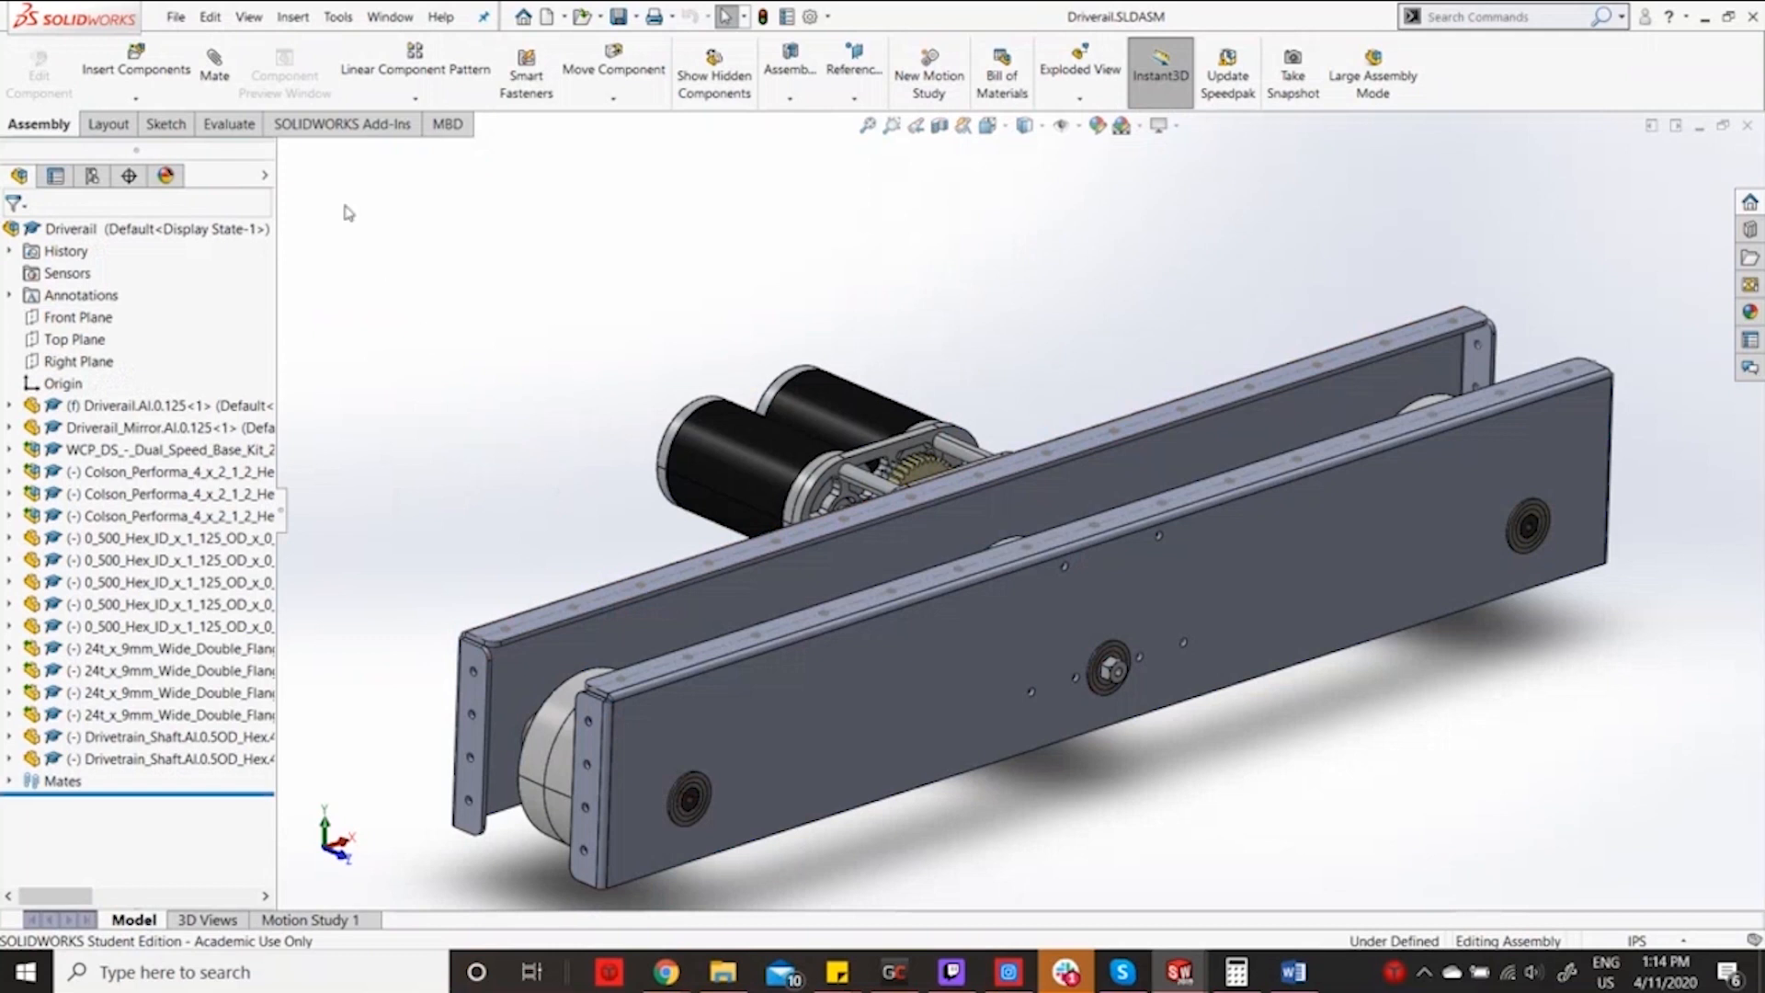
Insert the Driverail_Brace.Al.0.09 part into the Driverail assembly, in empty space near the gearbox motors.
left_click(135, 63)
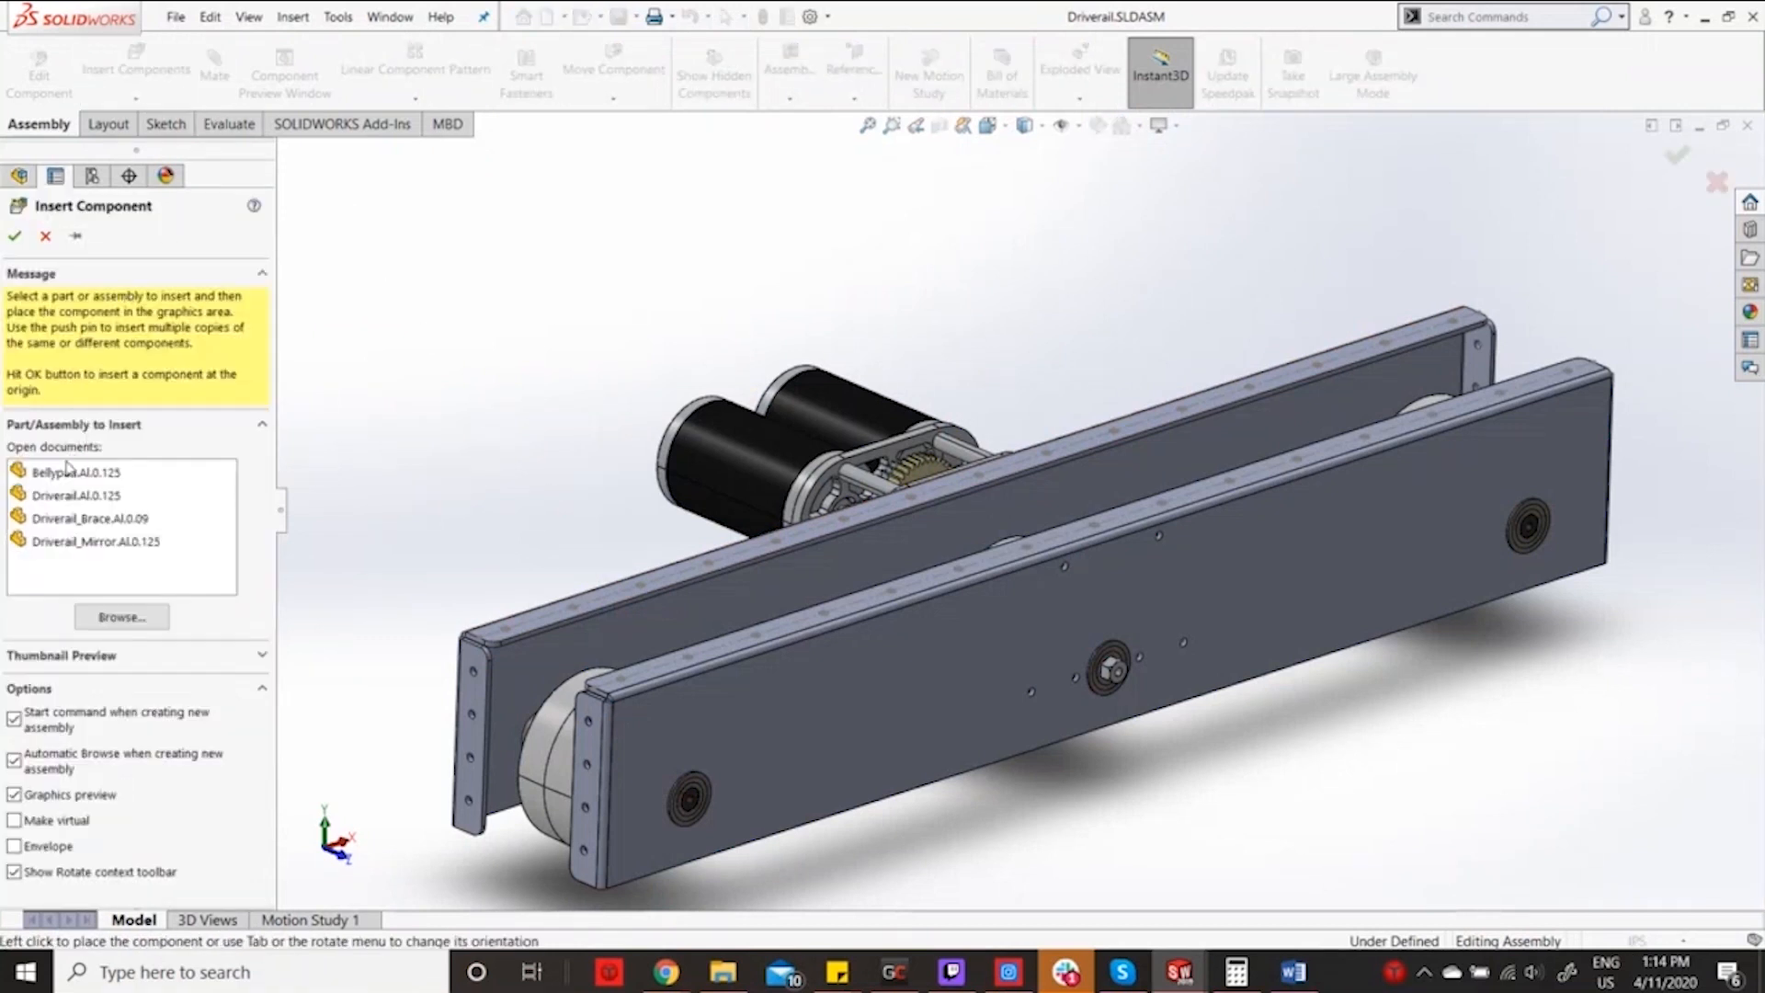
left_click(76, 520)
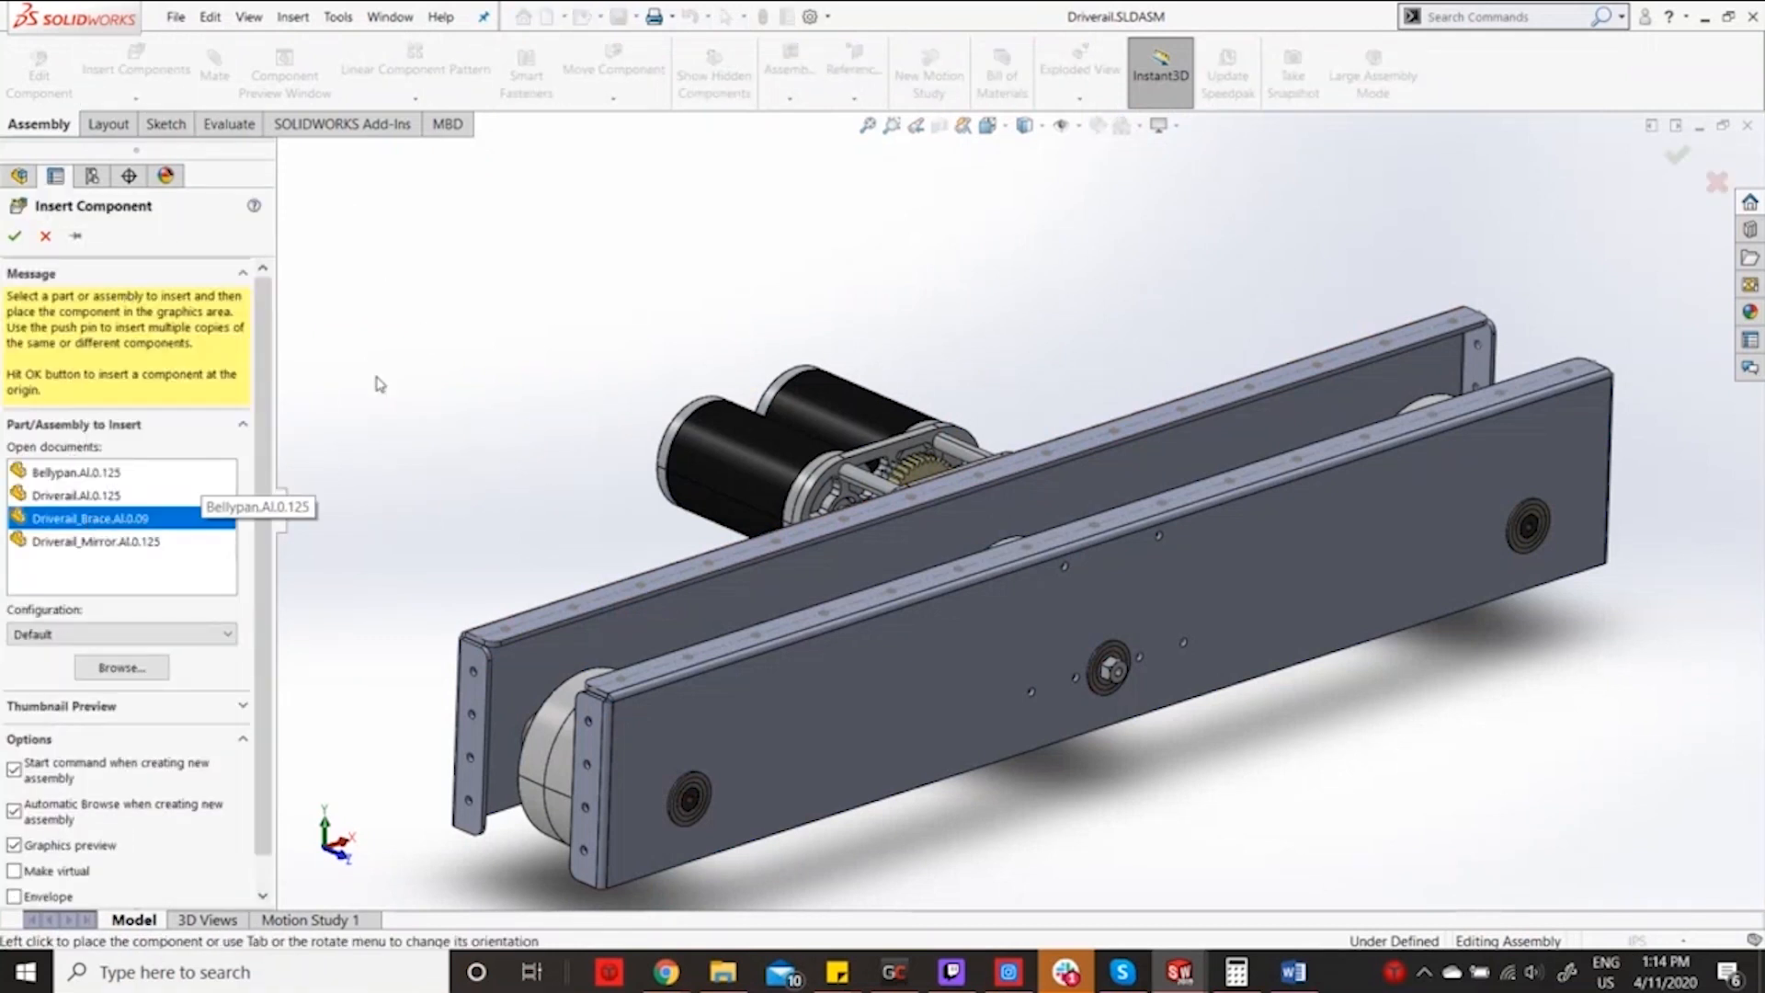
left_click(496, 421)
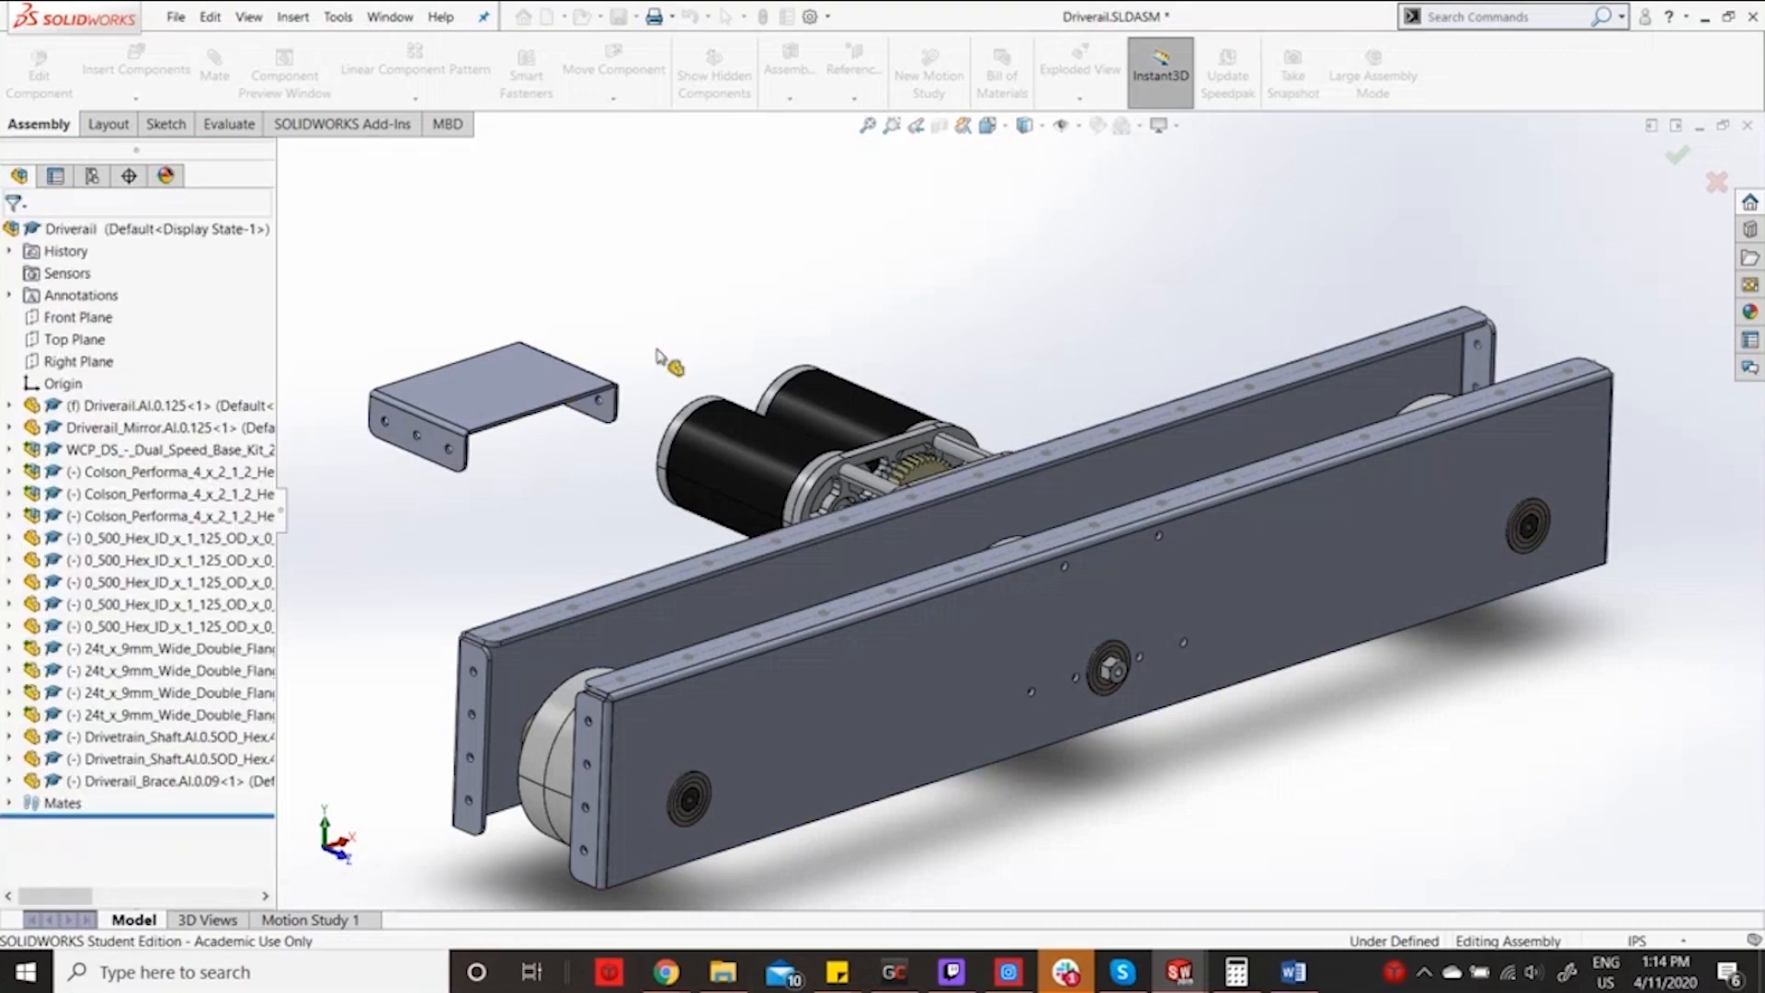
Copy the whole brace component and paste three more instances of it above the drive rails.
left_click(515, 416)
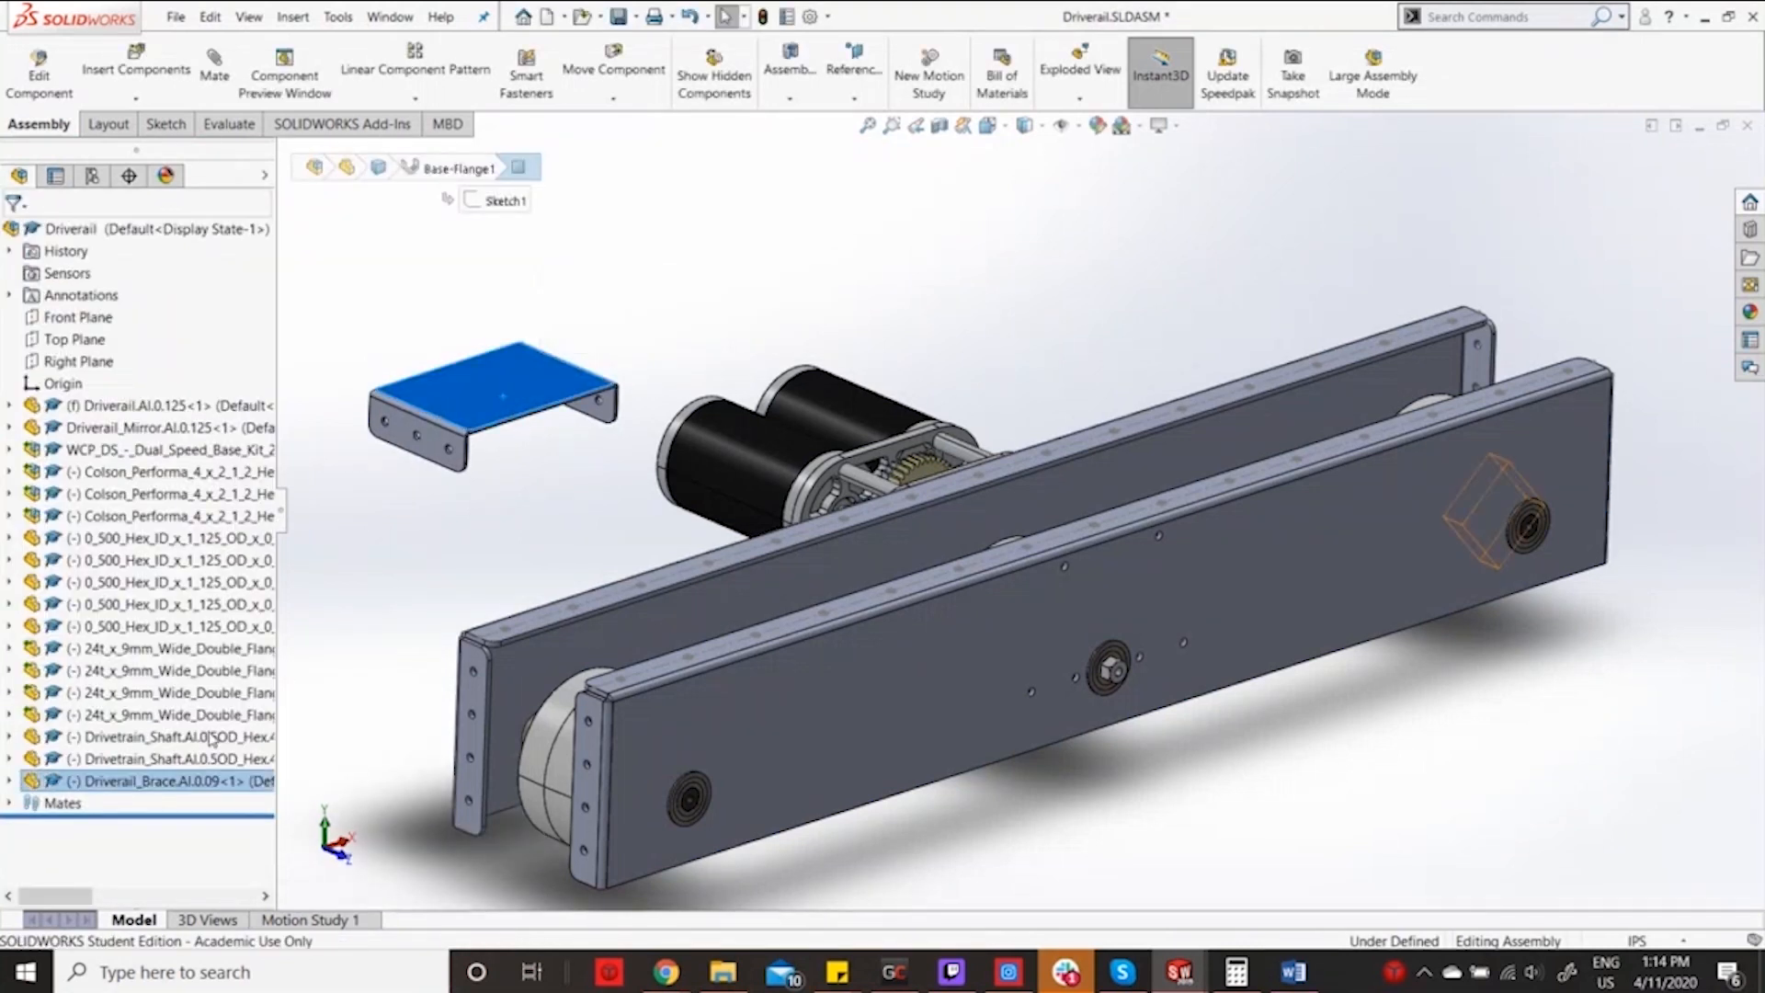
left_click(181, 782)
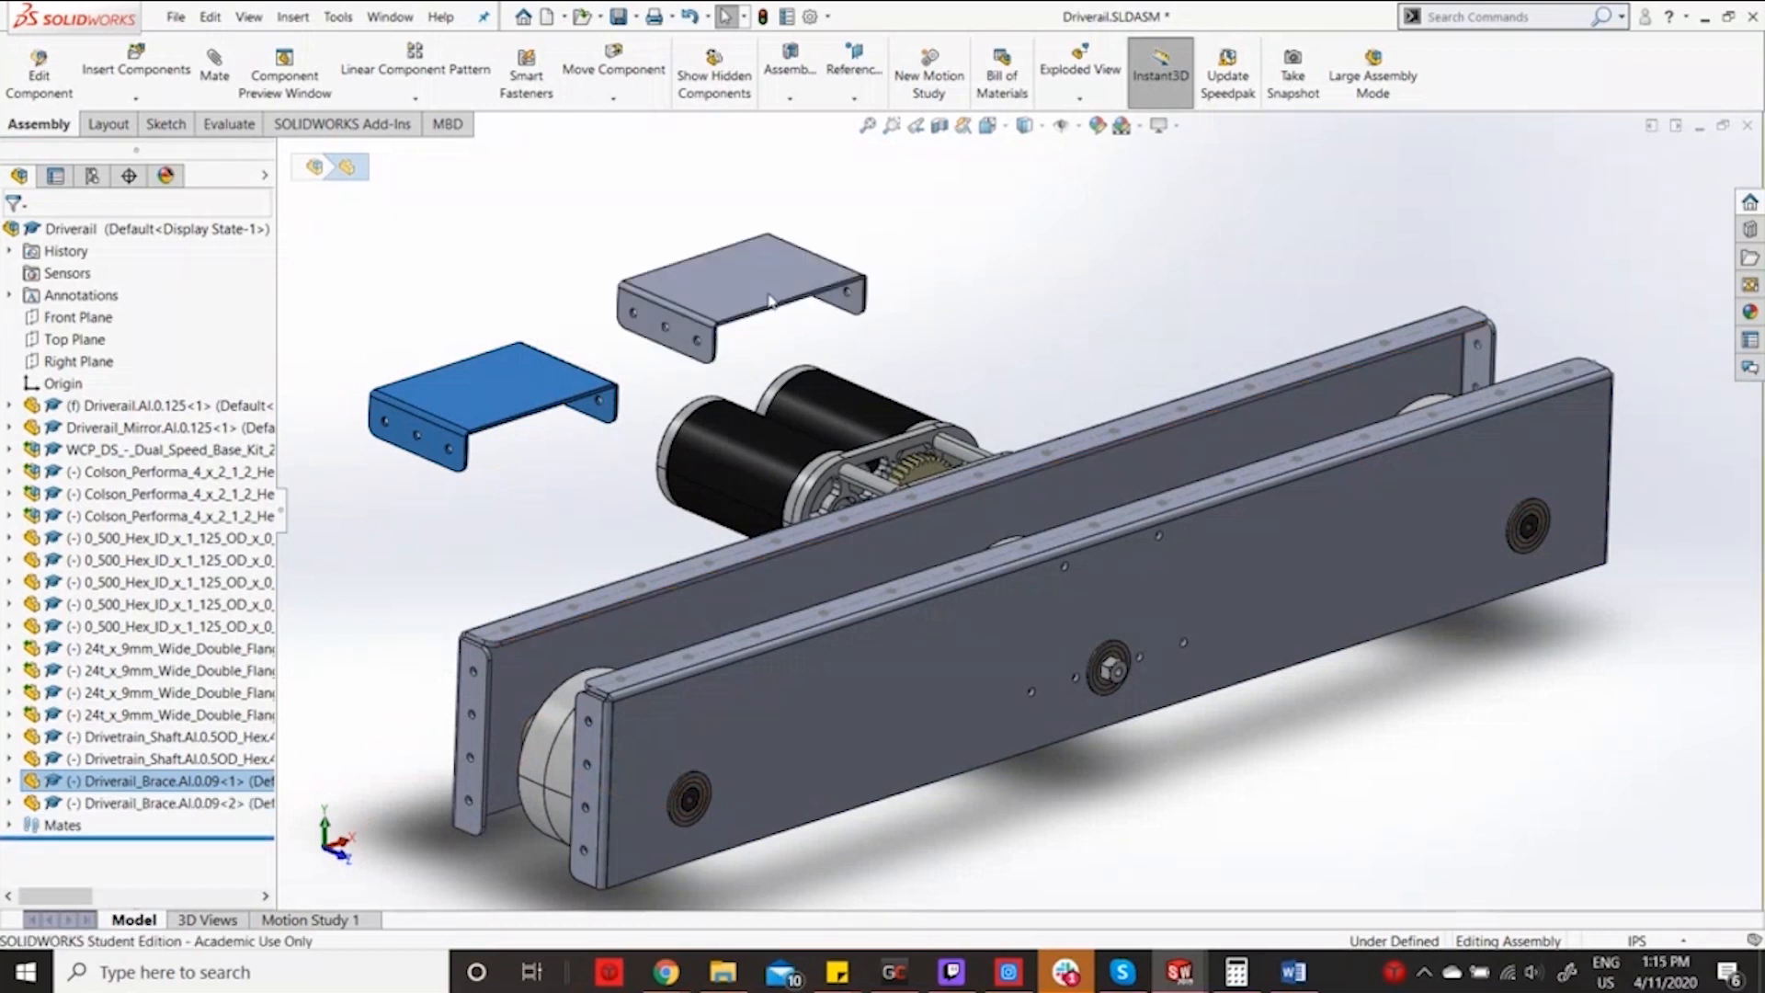
key("ctrl+v")
key("ctrl+v")
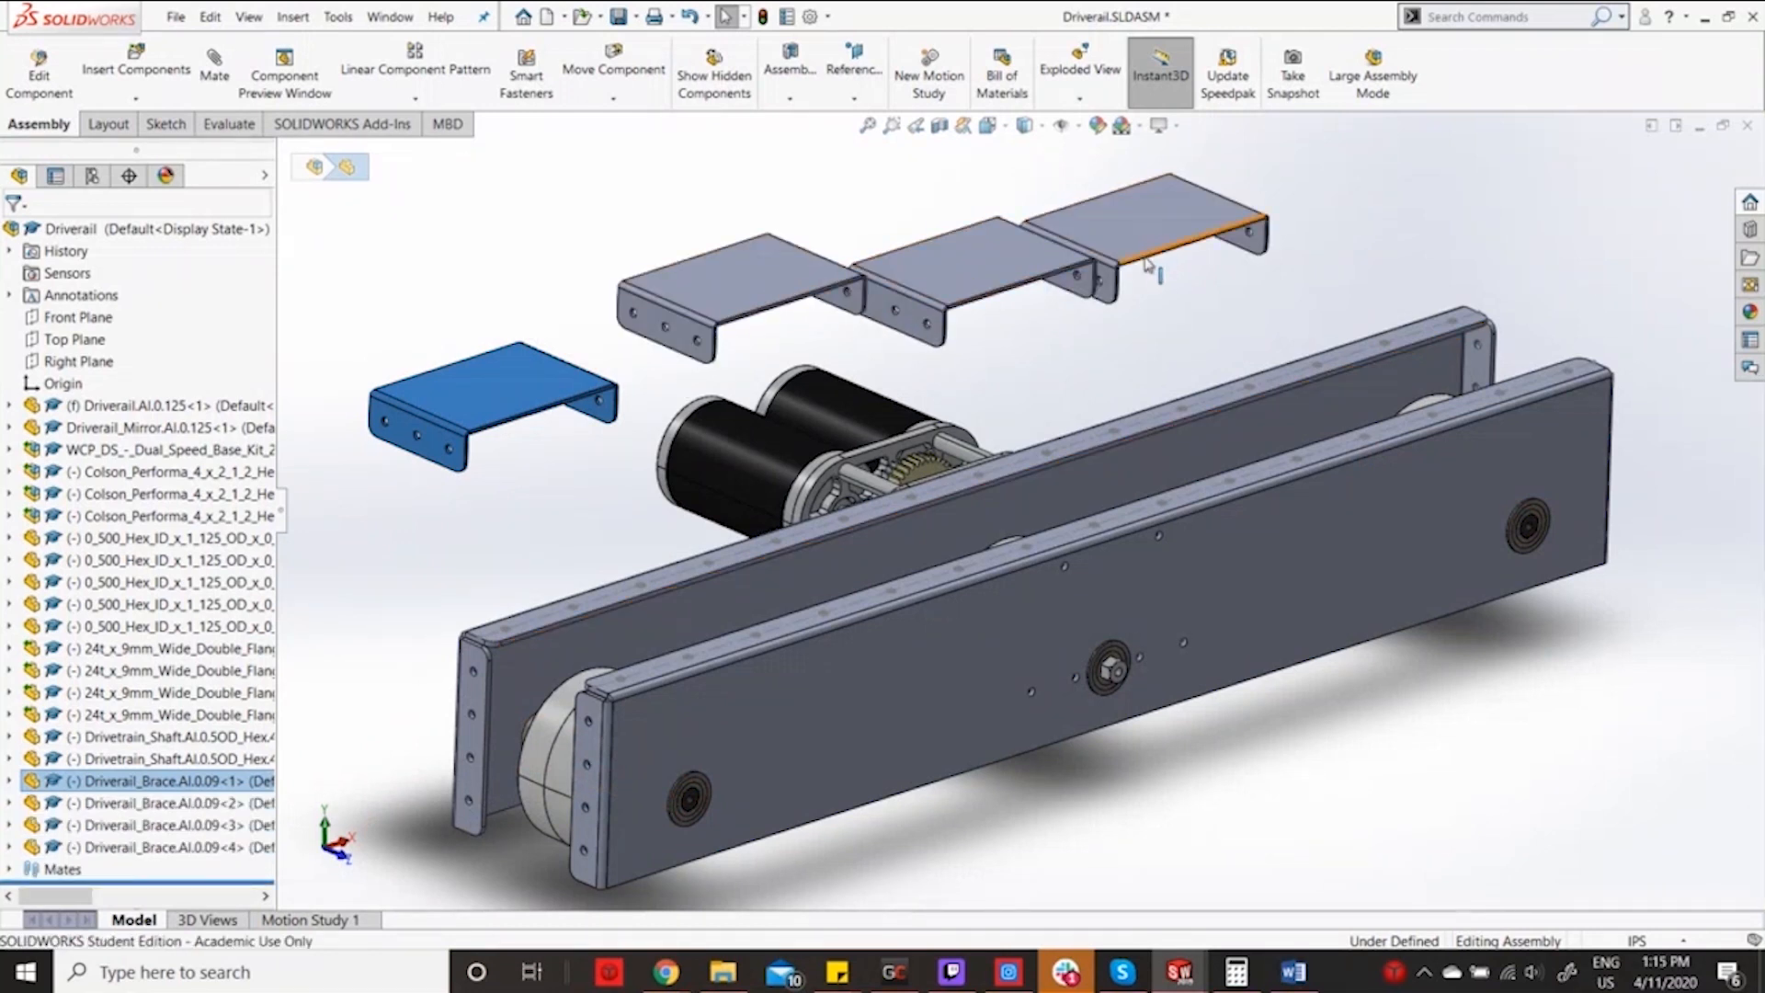
left_click(510, 322)
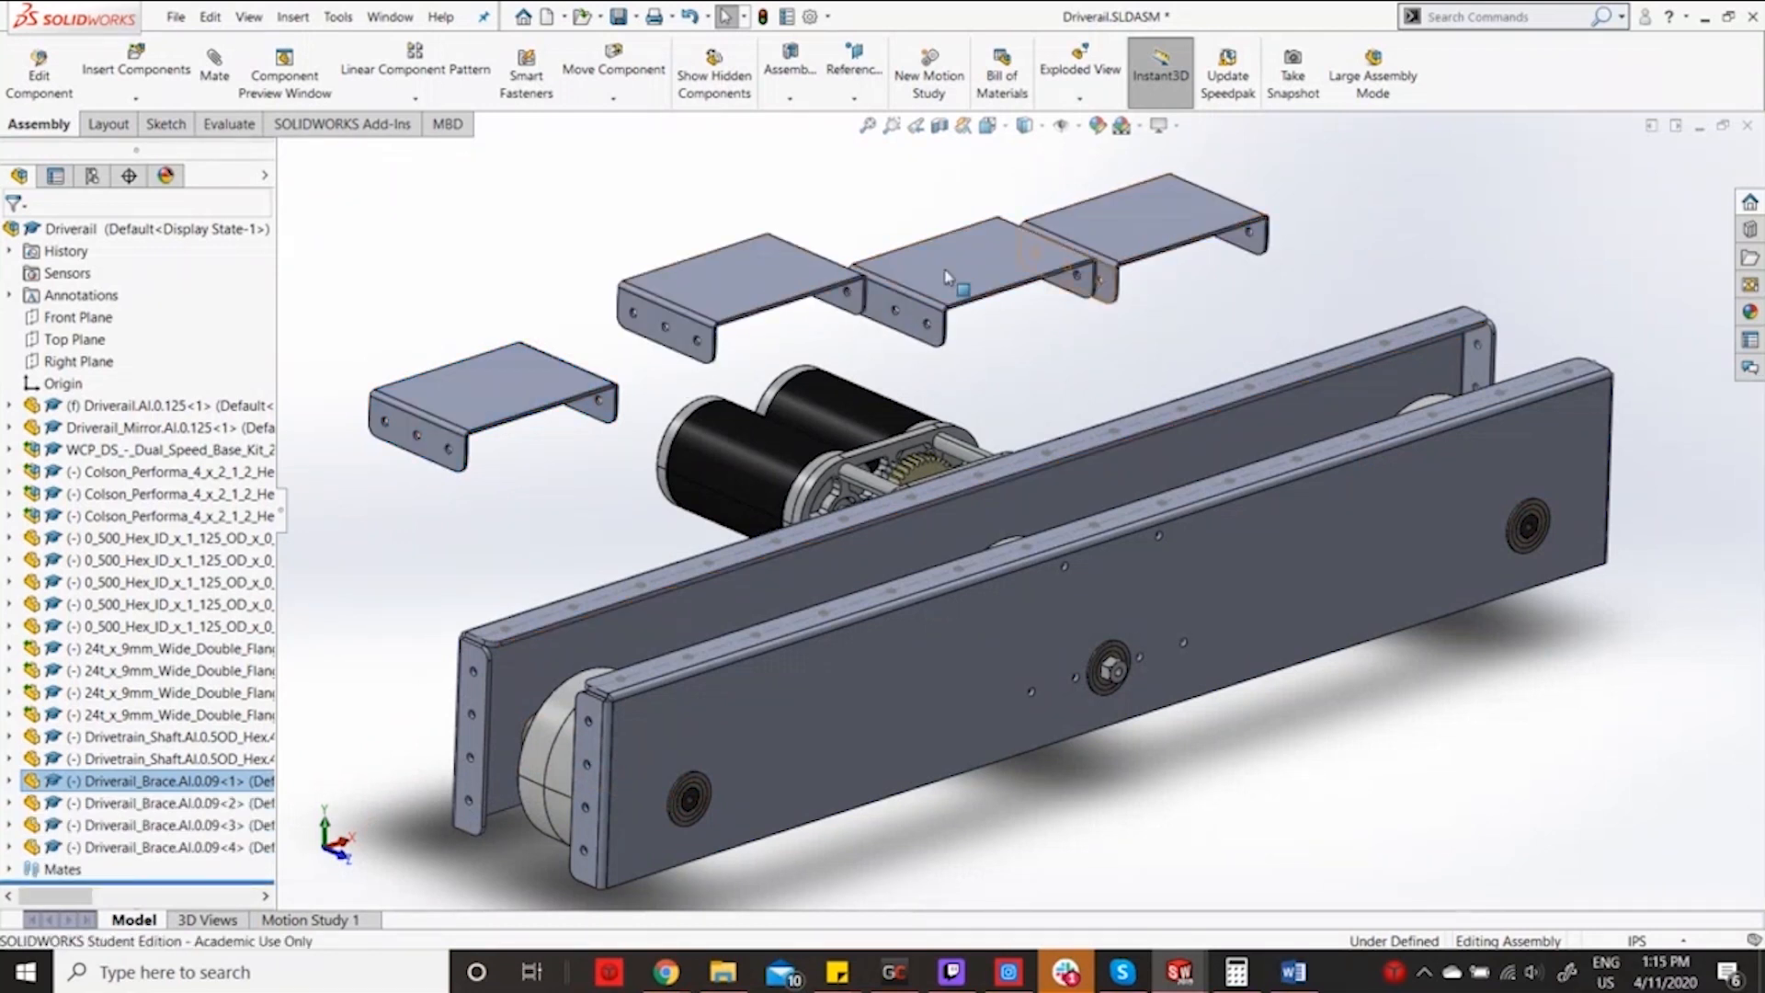
Mate the first brace's top face coincident with the underside of the Driverail.Al.0.125 rail's top flange.
left_click(221, 74)
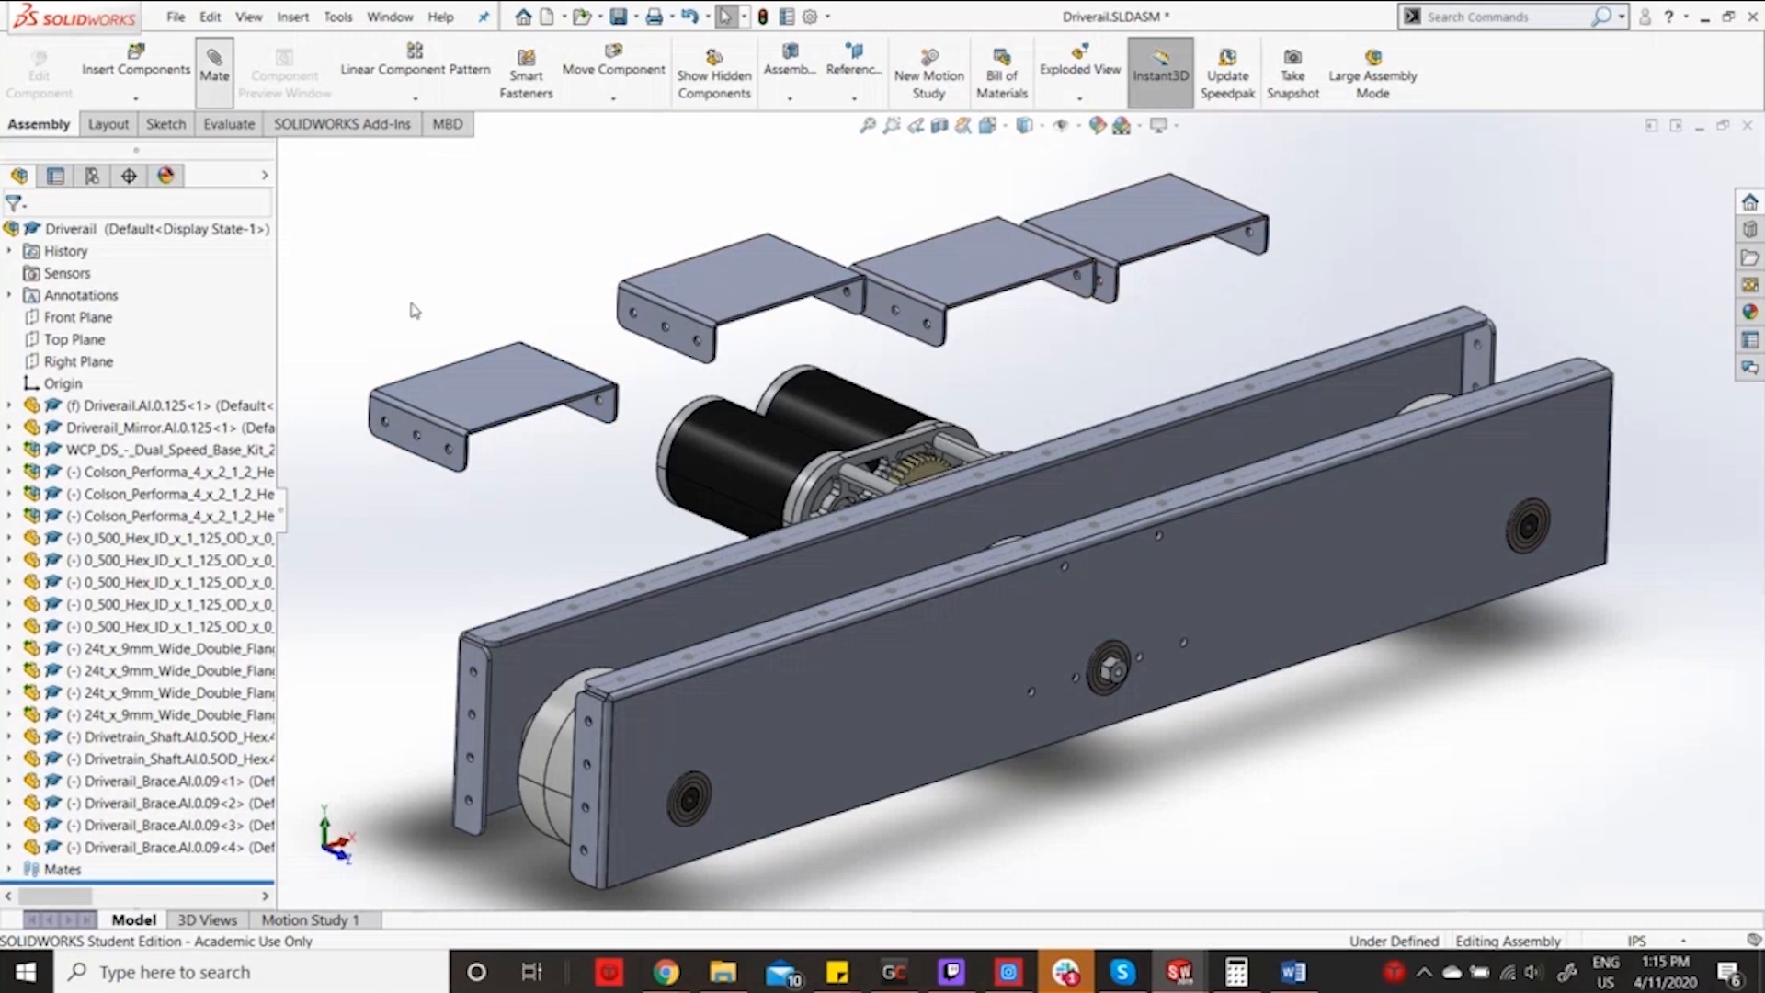
left_click(475, 396)
scroll(784, 615, "down", 3)
middle_click_drag(773, 593, 699, 404)
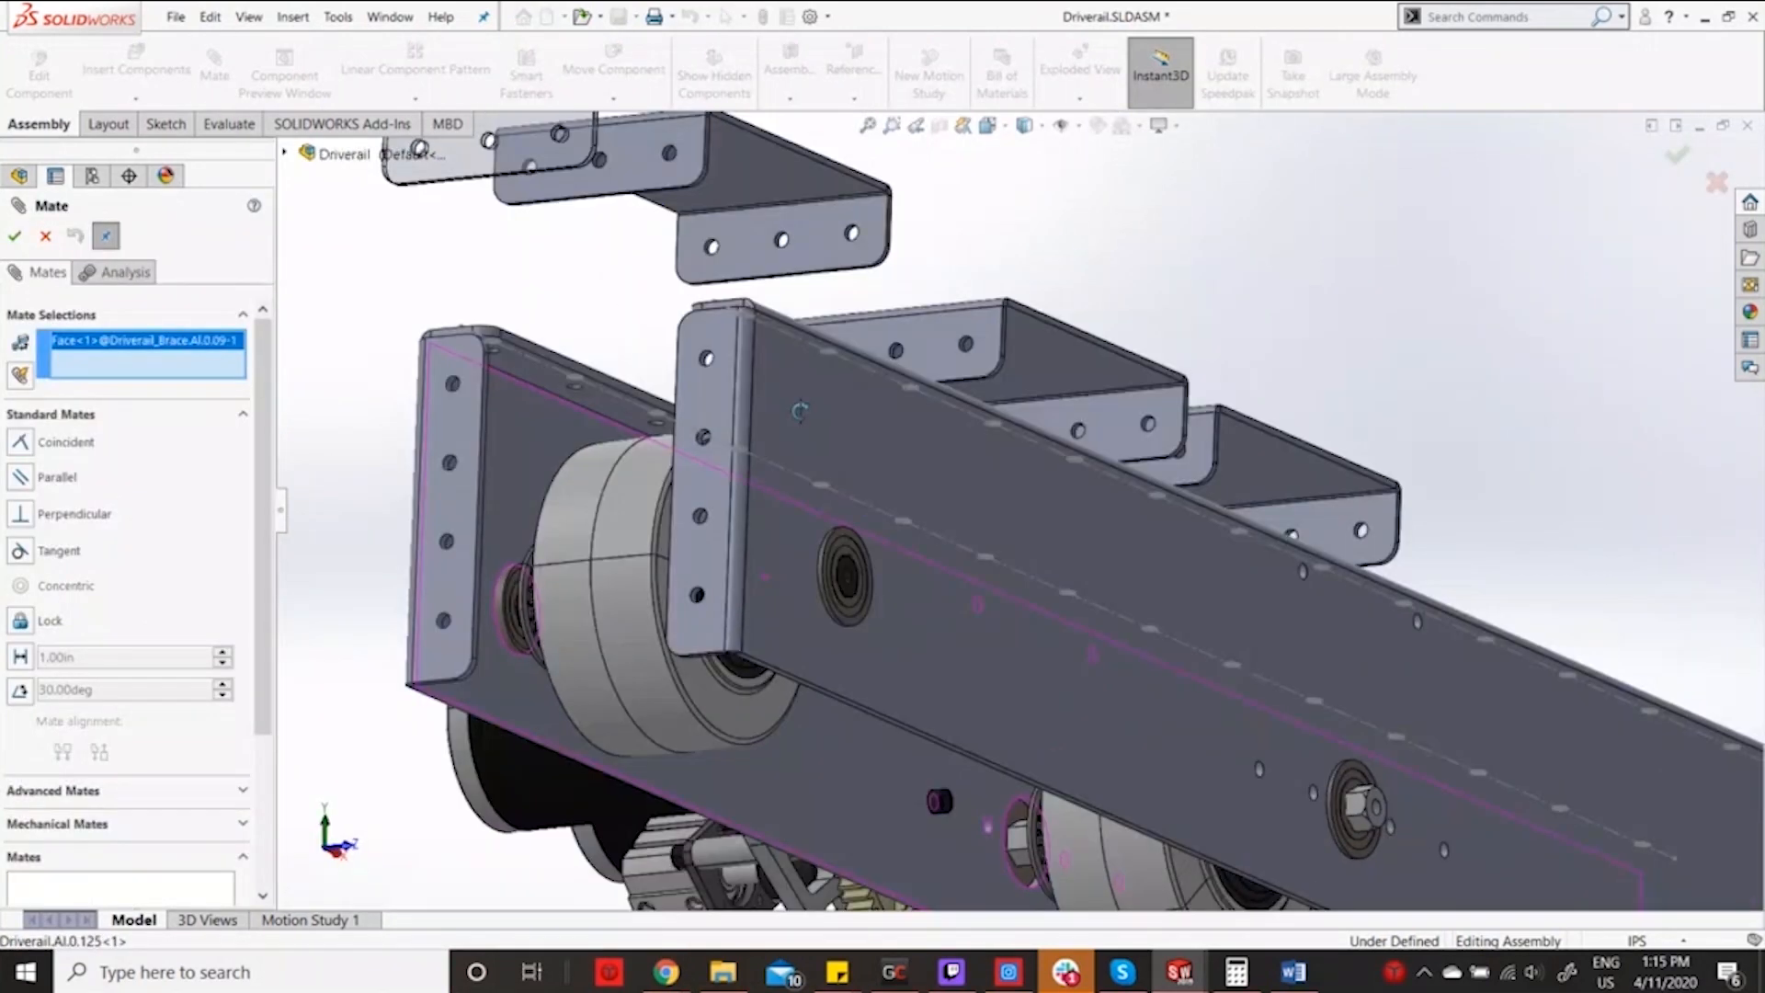
left_click(655, 393)
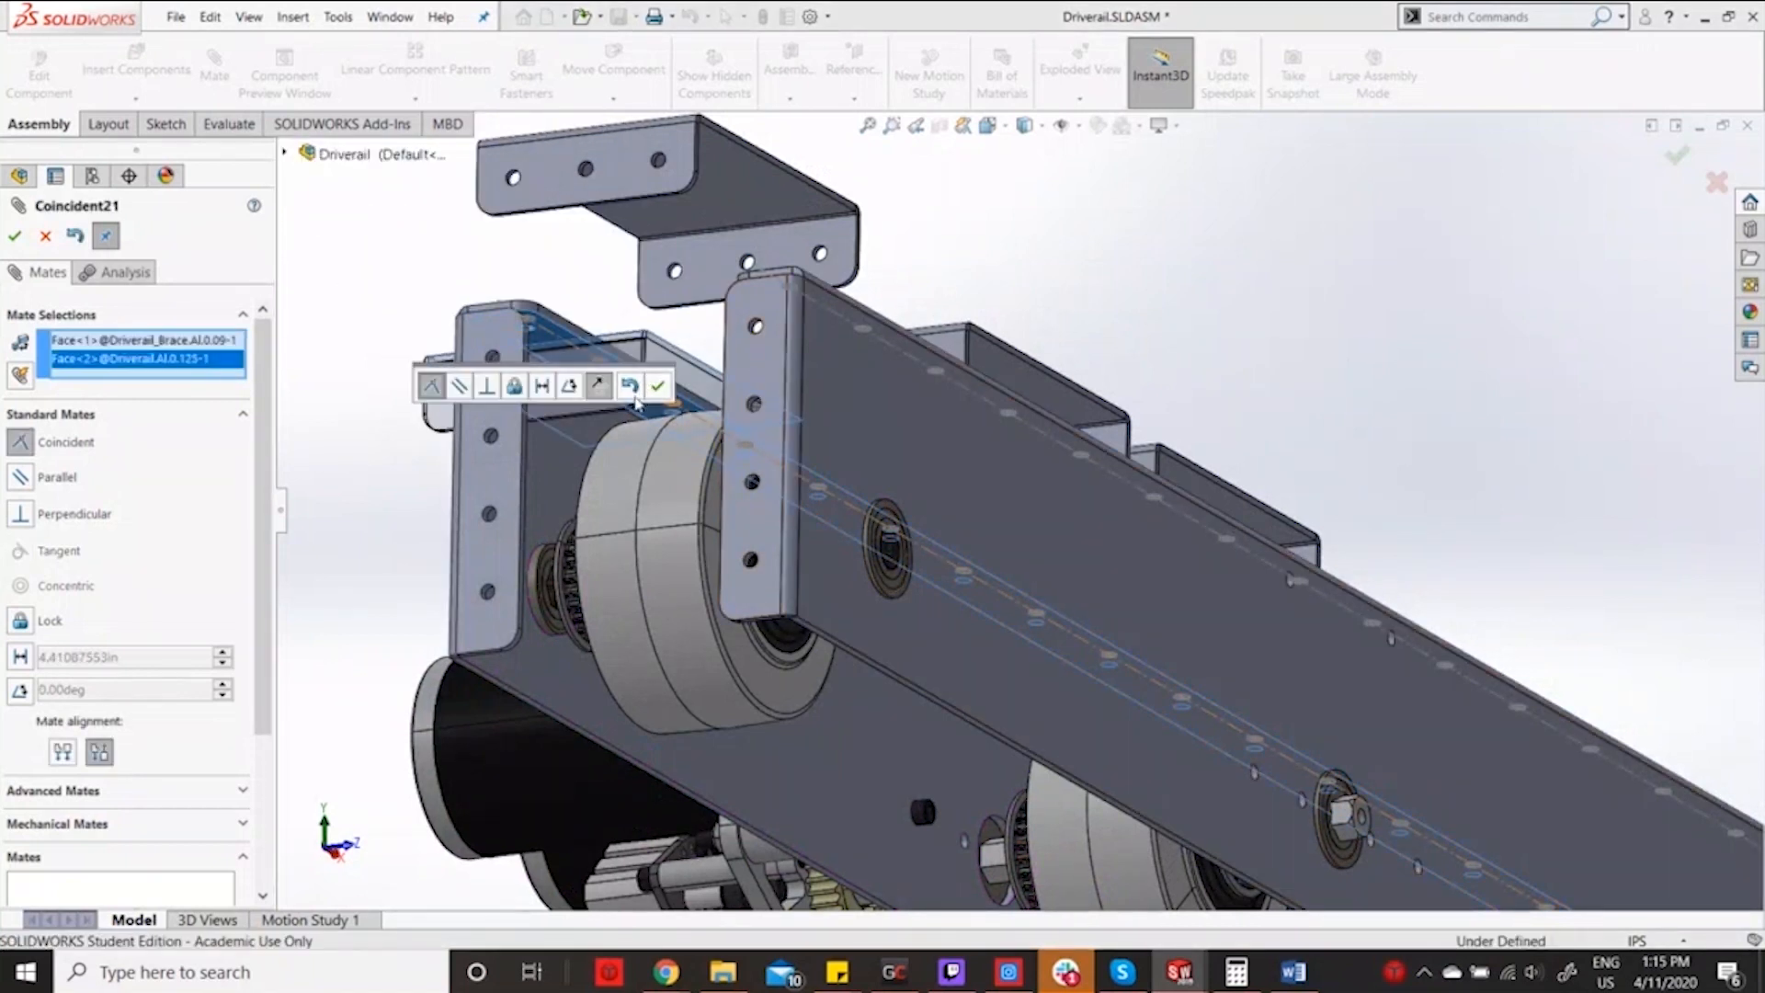
left_click(659, 387)
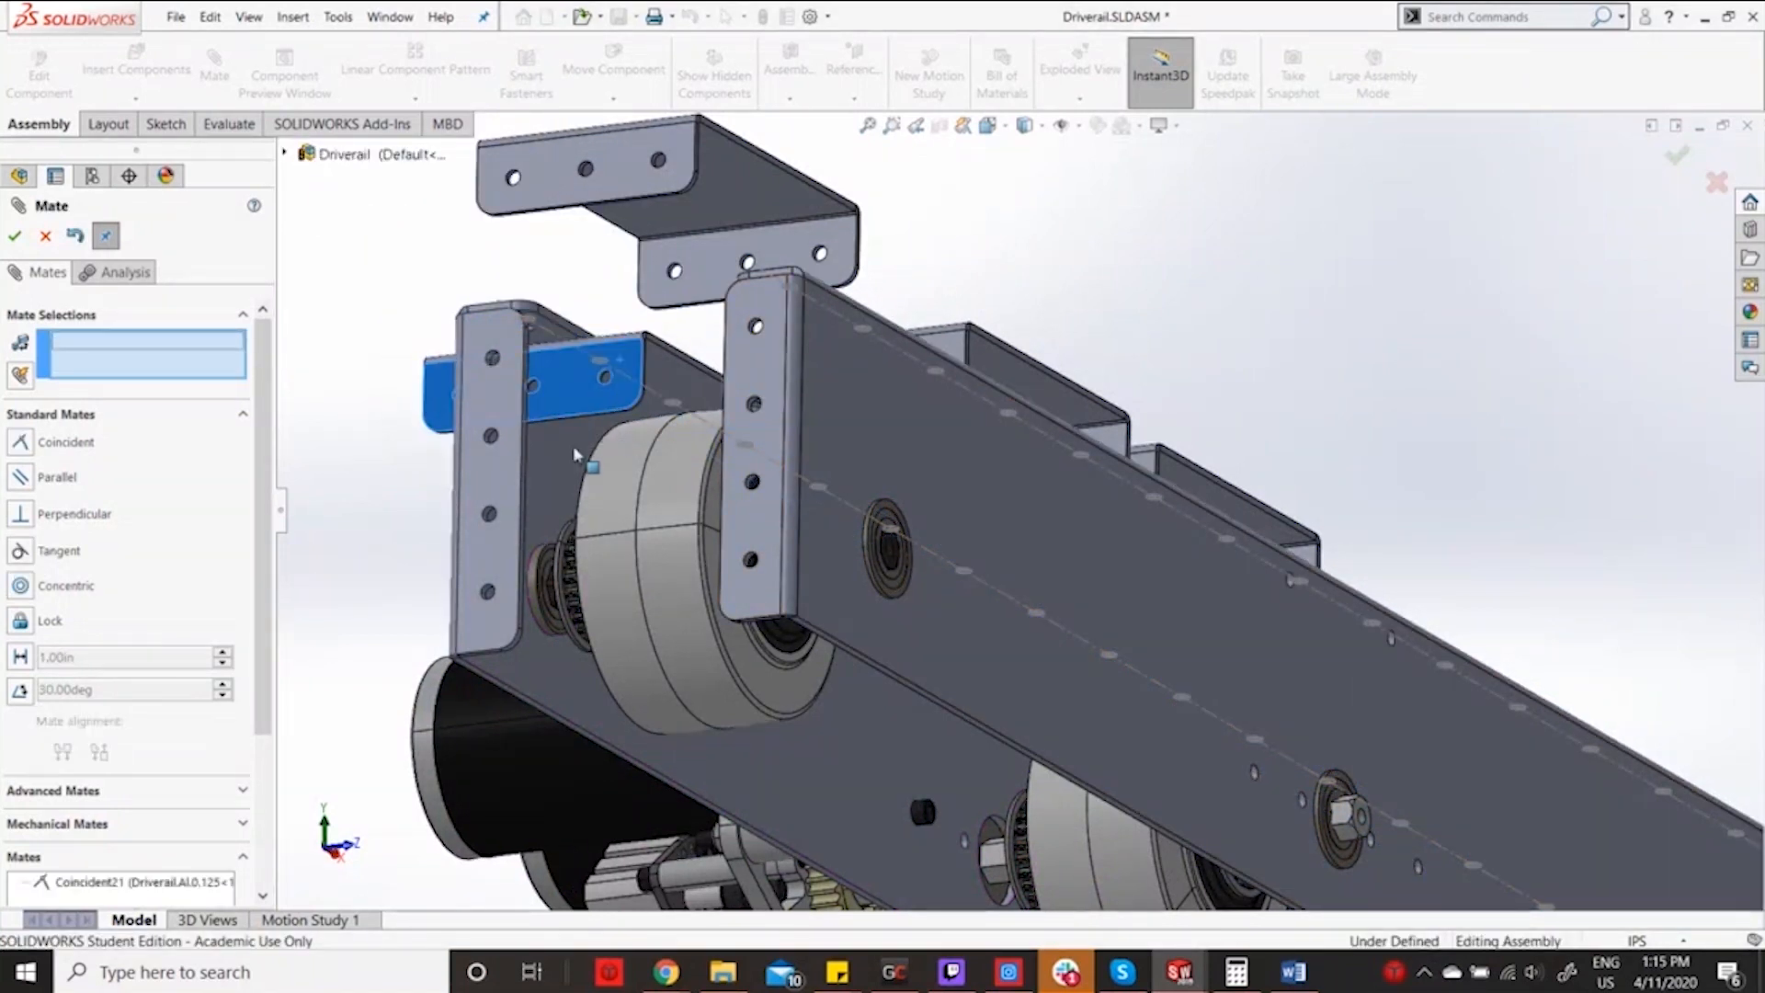
Mate the first brace's outer side flange face coincident with the inner wall of the Driverail.Al.0.125 rail.
left_click(603, 368)
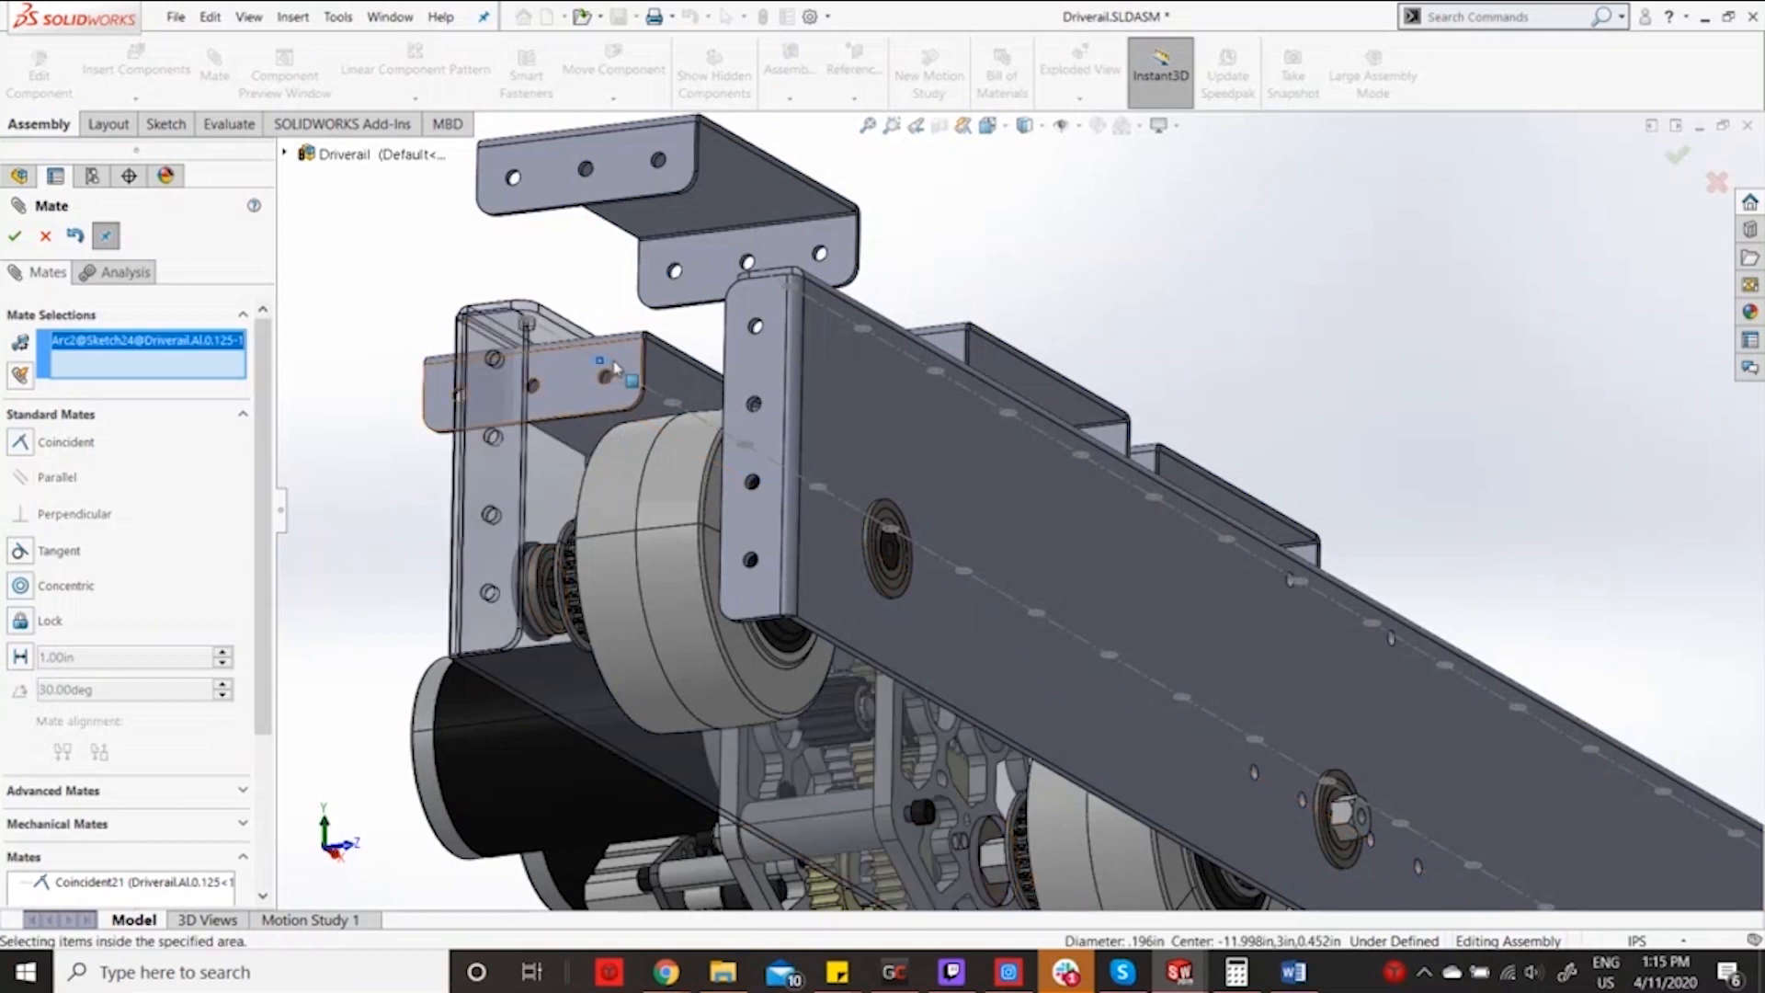
key("Escape")
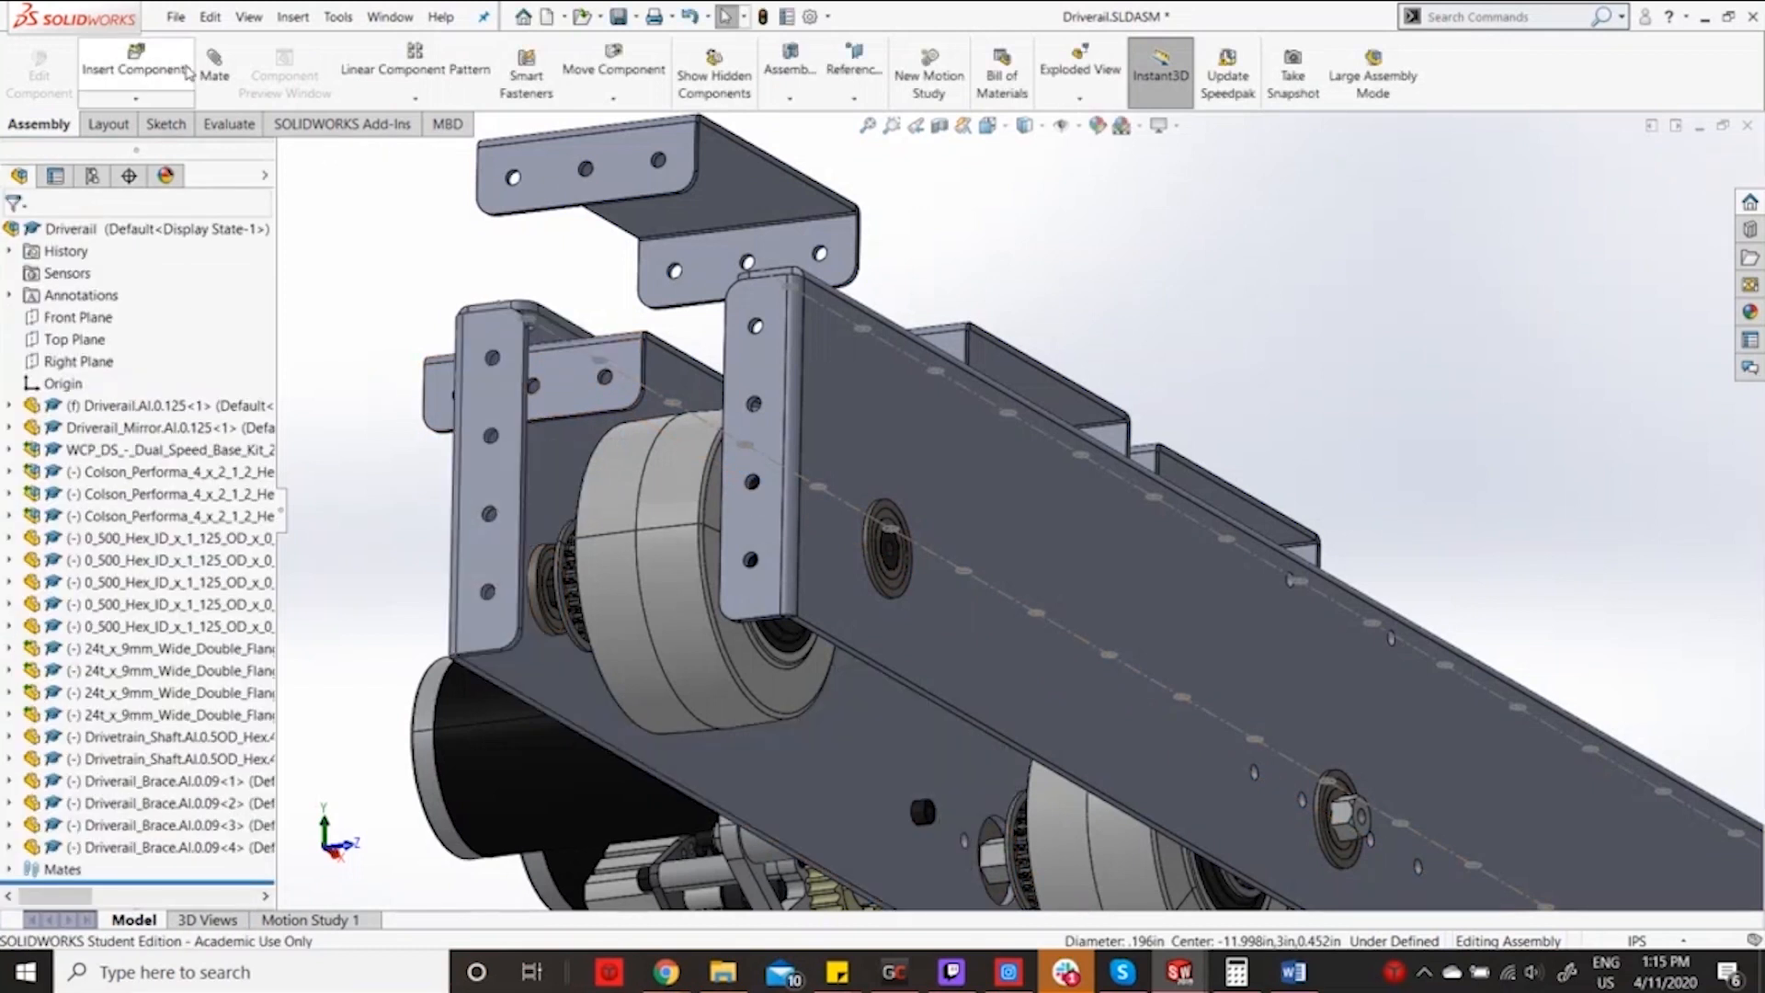
scroll(604, 394, "down", 4)
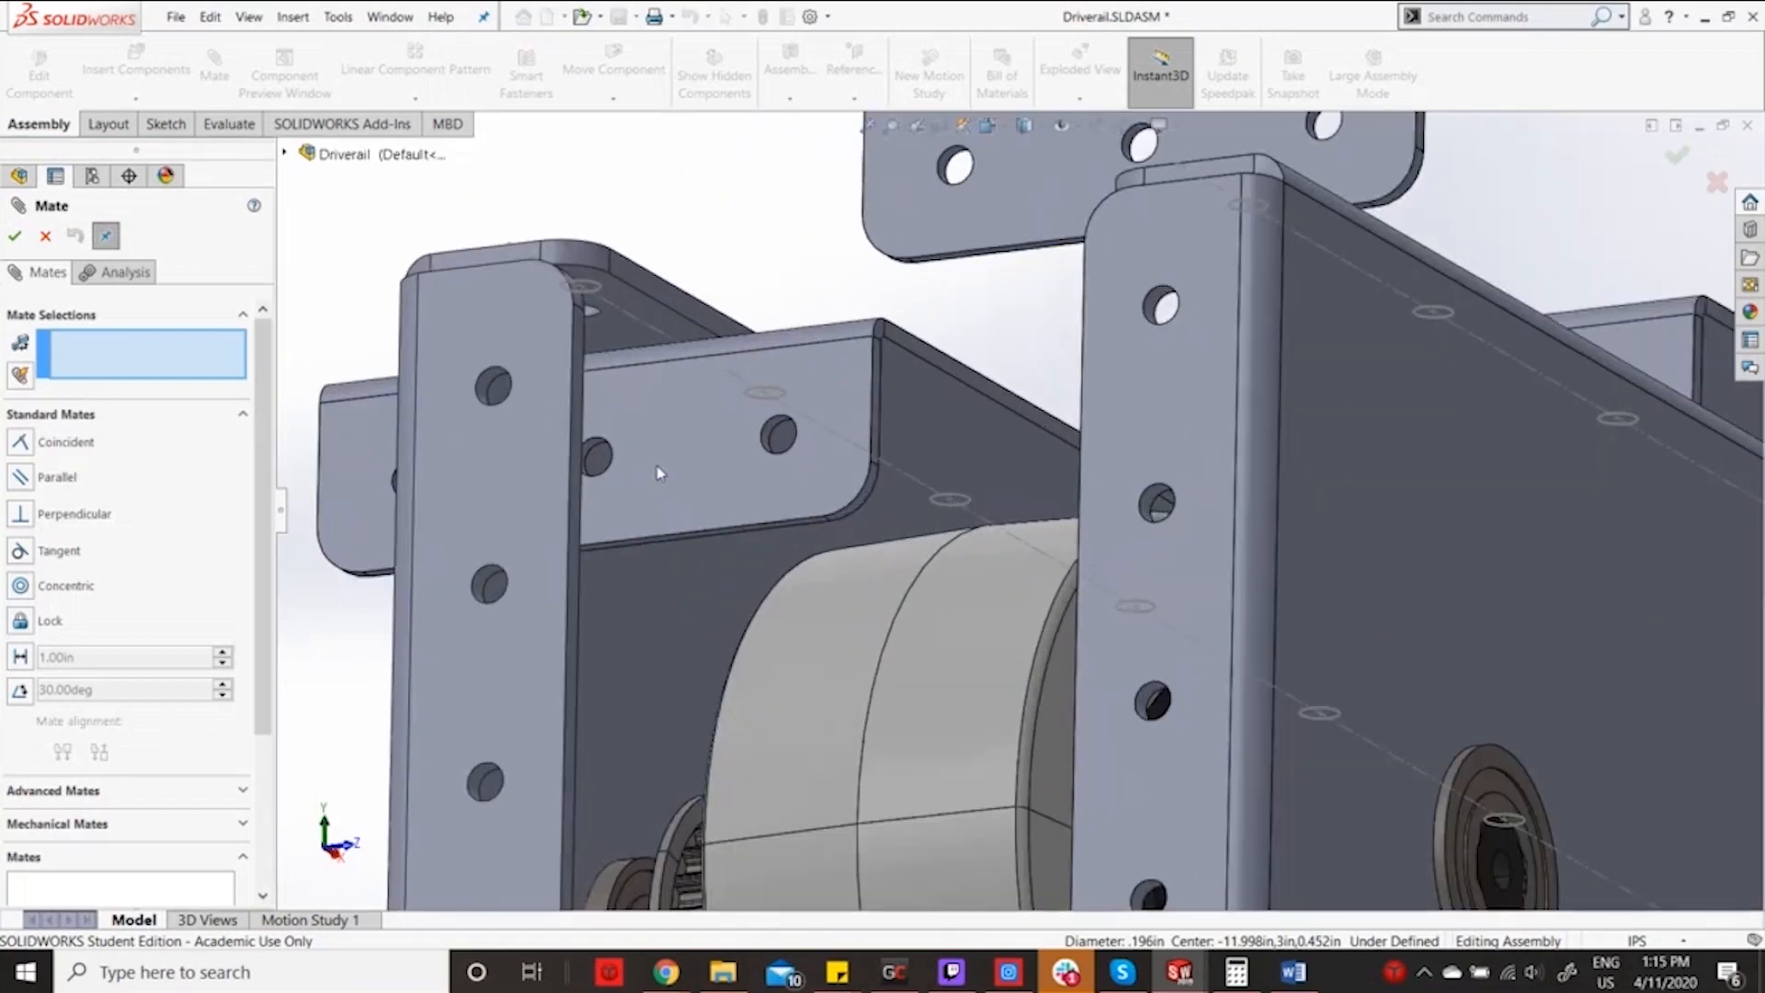
left_click(661, 482)
left_click(696, 615)
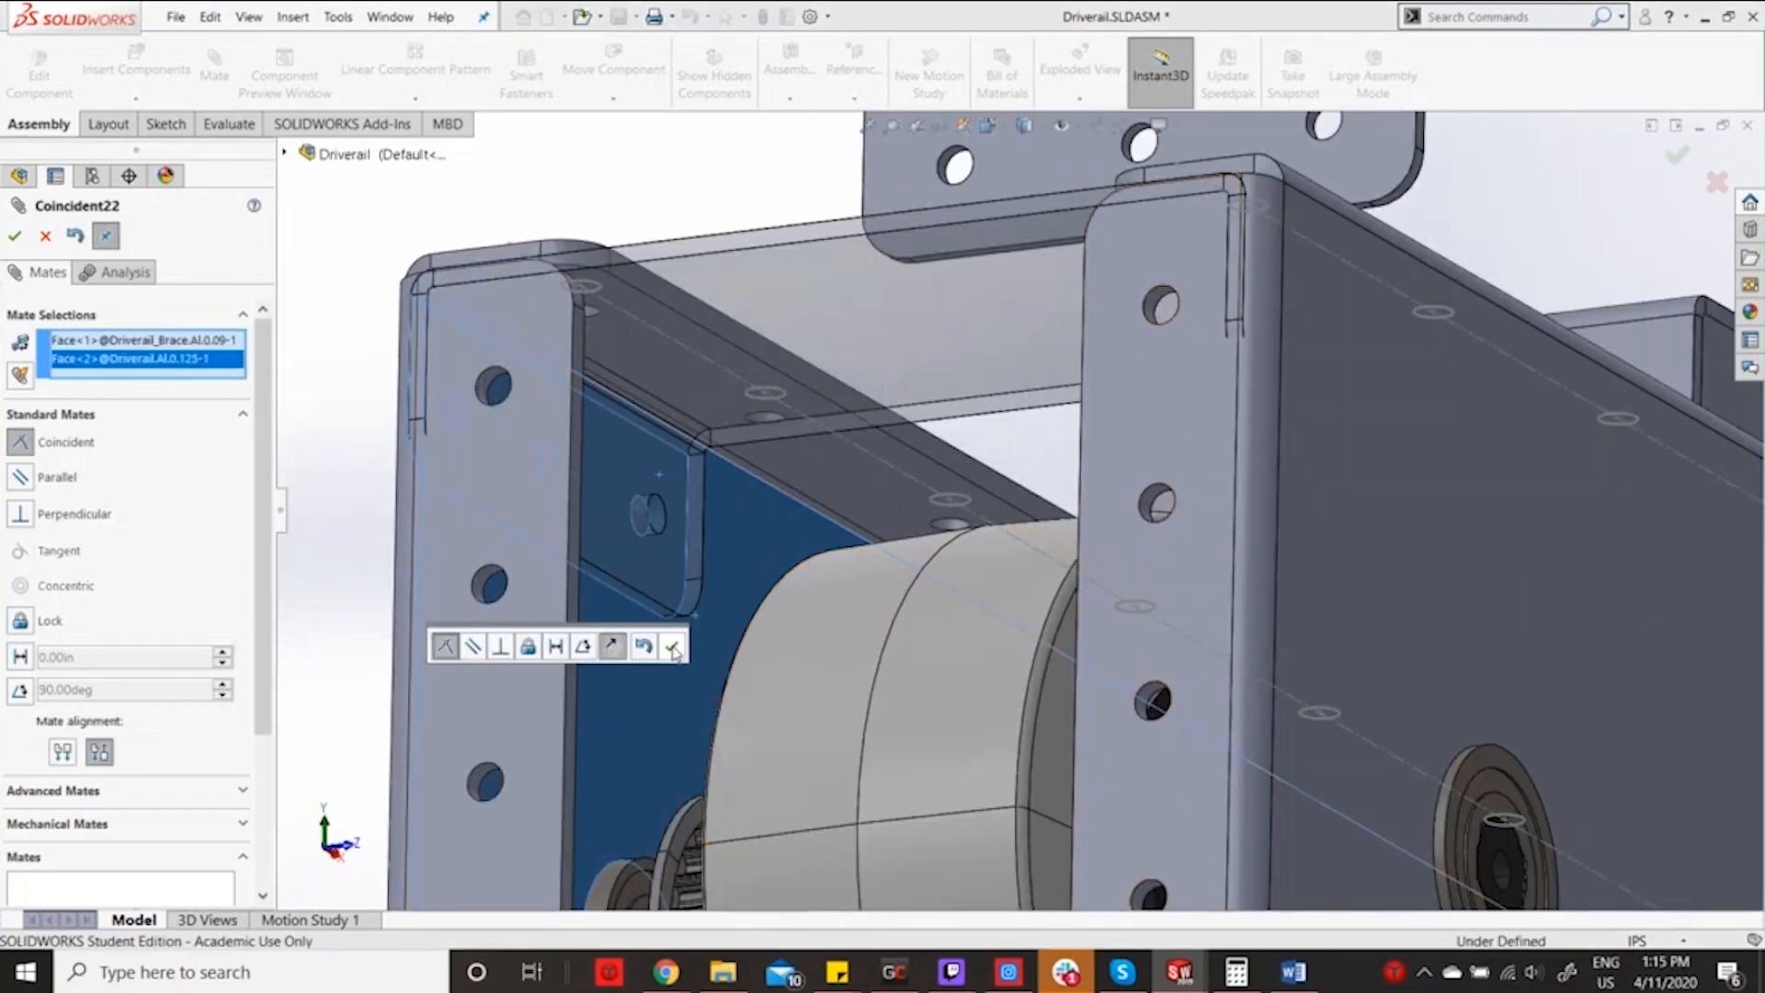
left_click(674, 650)
Mate the second brace's outer plate face coincident with the narrow bottom edge face of the Driverail.Al.0.125 rail.
scroll(886, 383, "up", 3)
scroll(1061, 229, "down", 3)
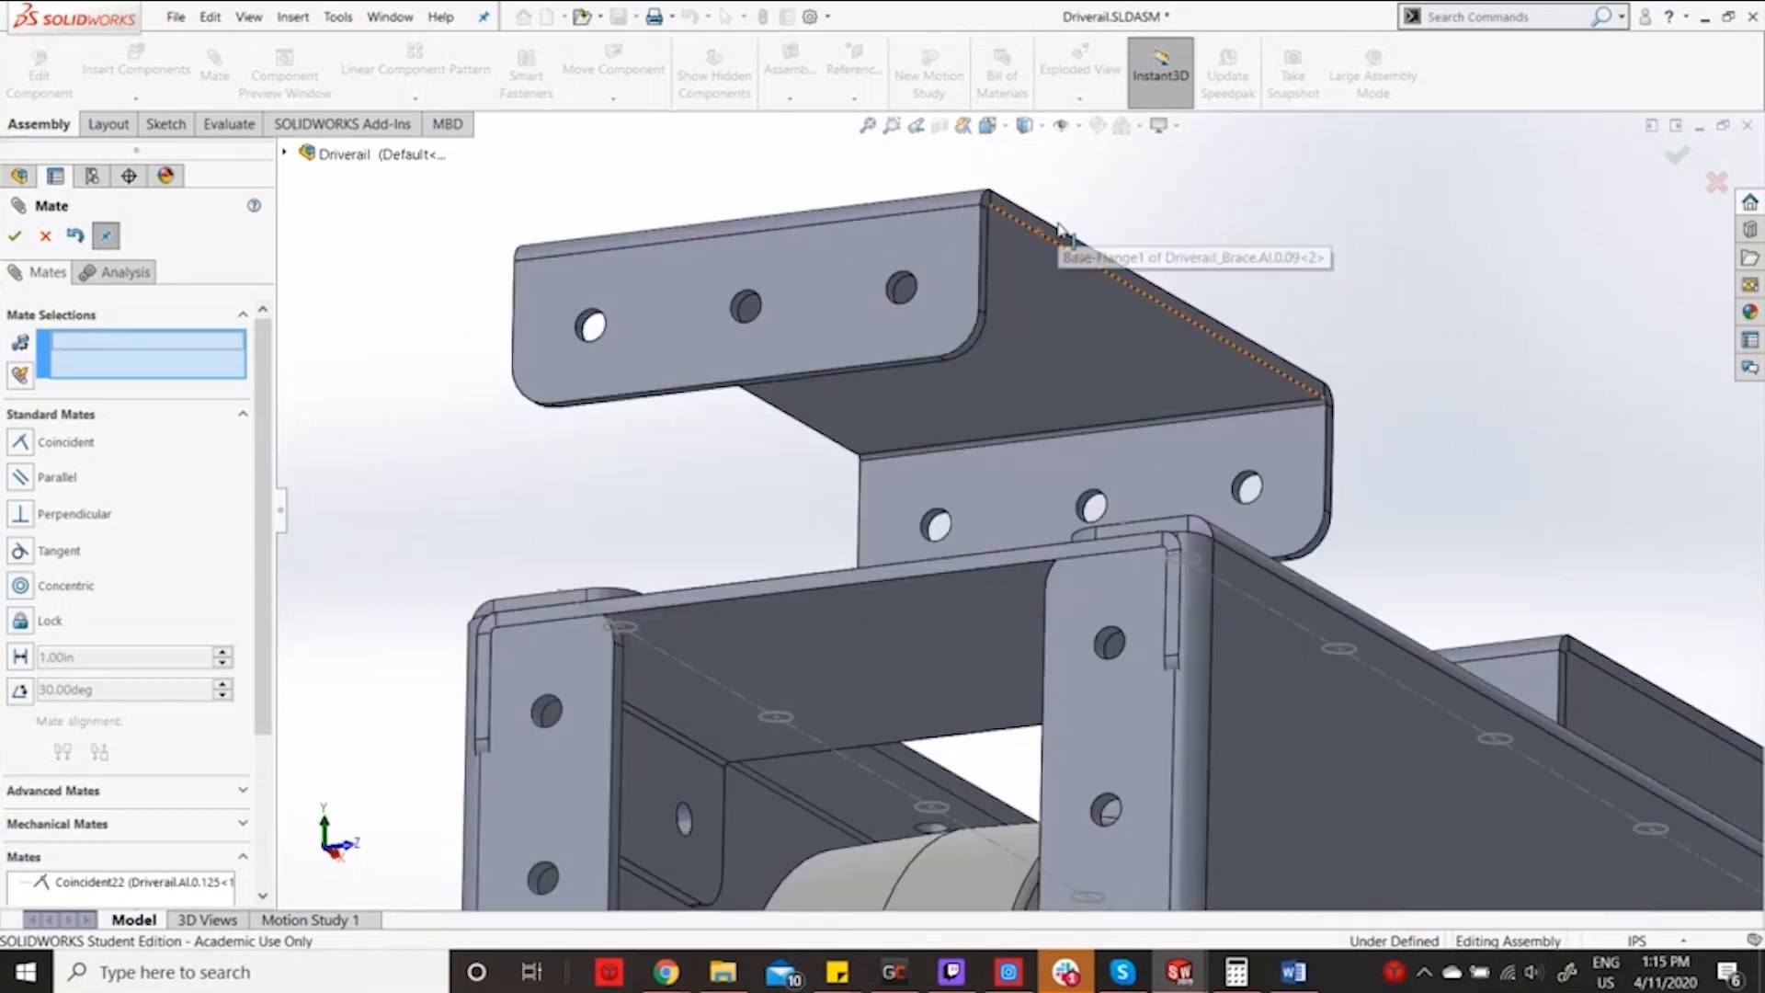
middle_click(1069, 233)
middle_click_drag(1078, 195, 1004, 352)
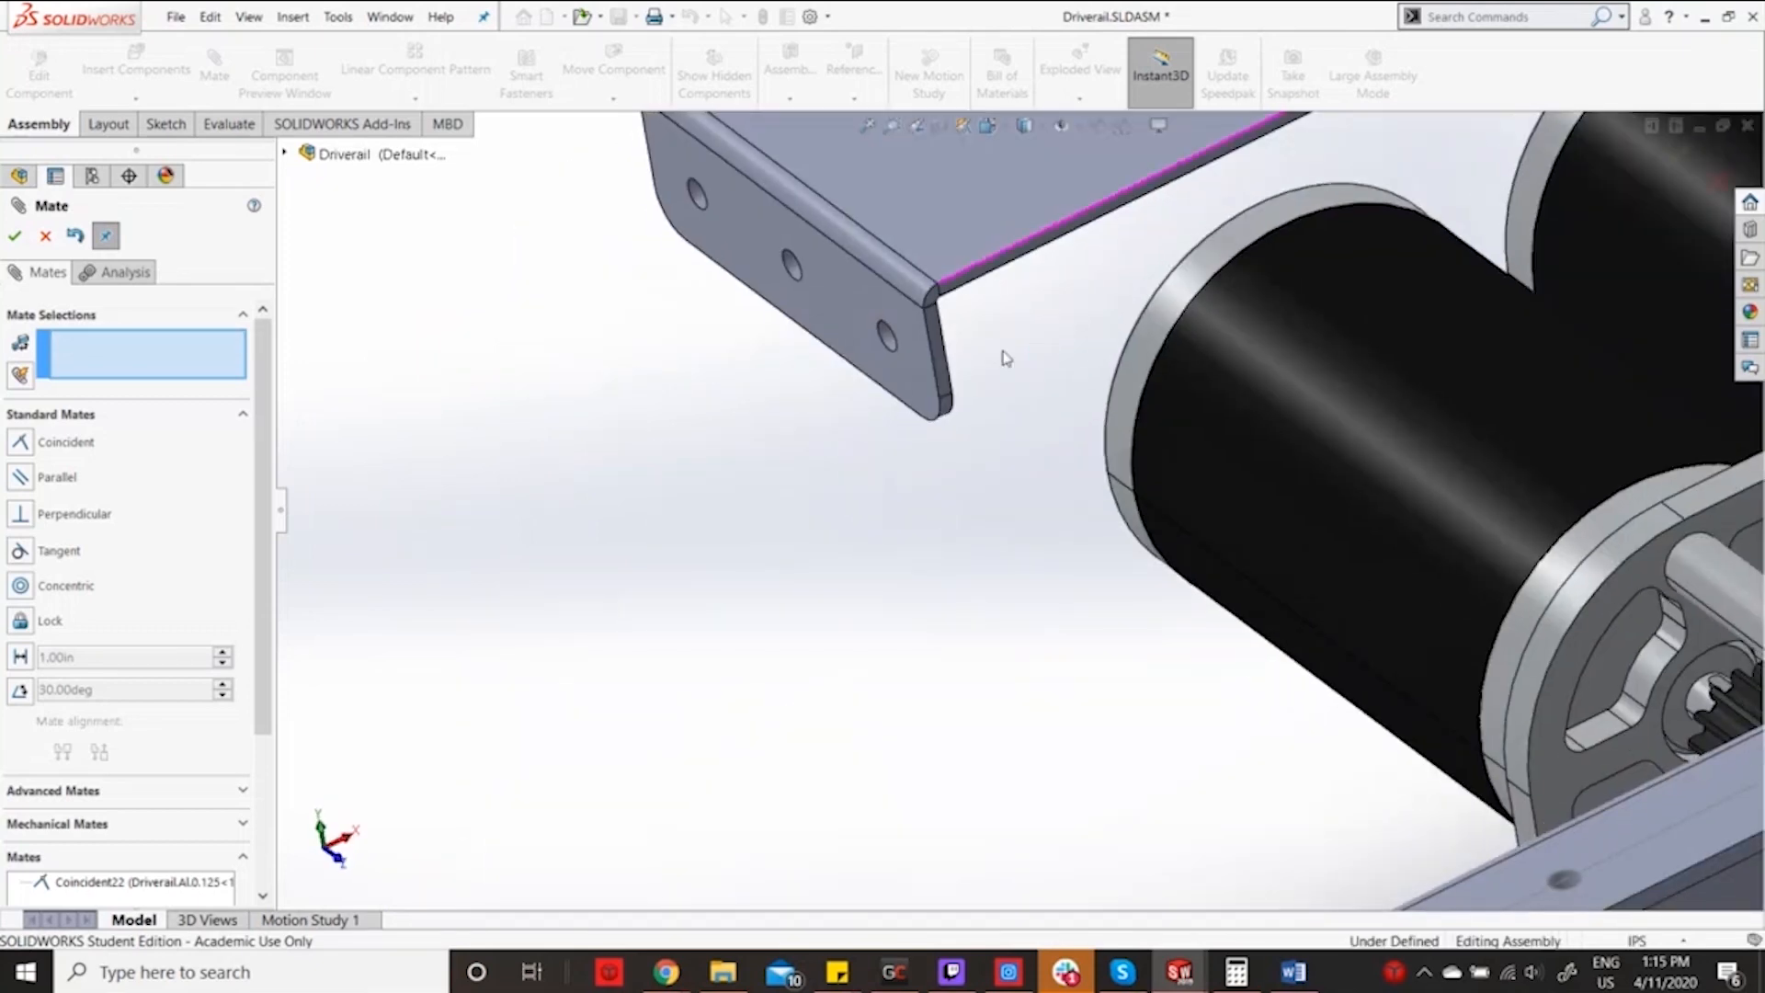
left_click(988, 186)
middle_click_drag(1116, 431, 1146, 174)
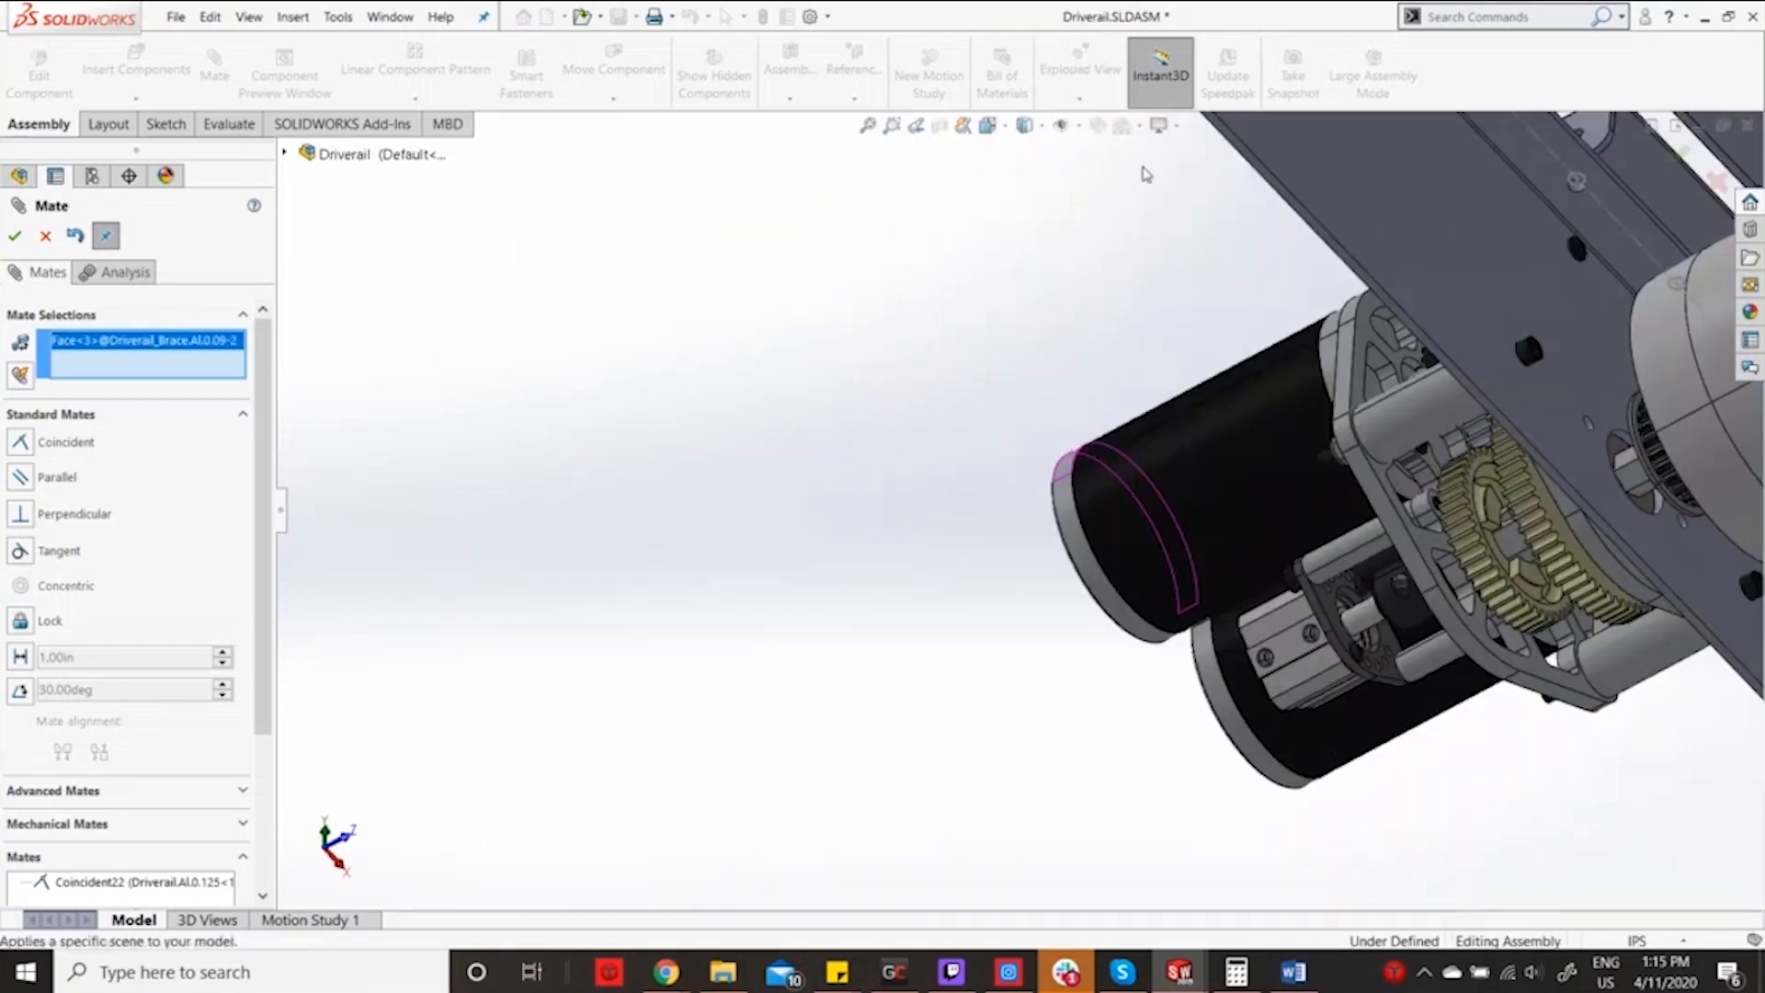
scroll(1379, 331, "down", 5)
left_click(1341, 377)
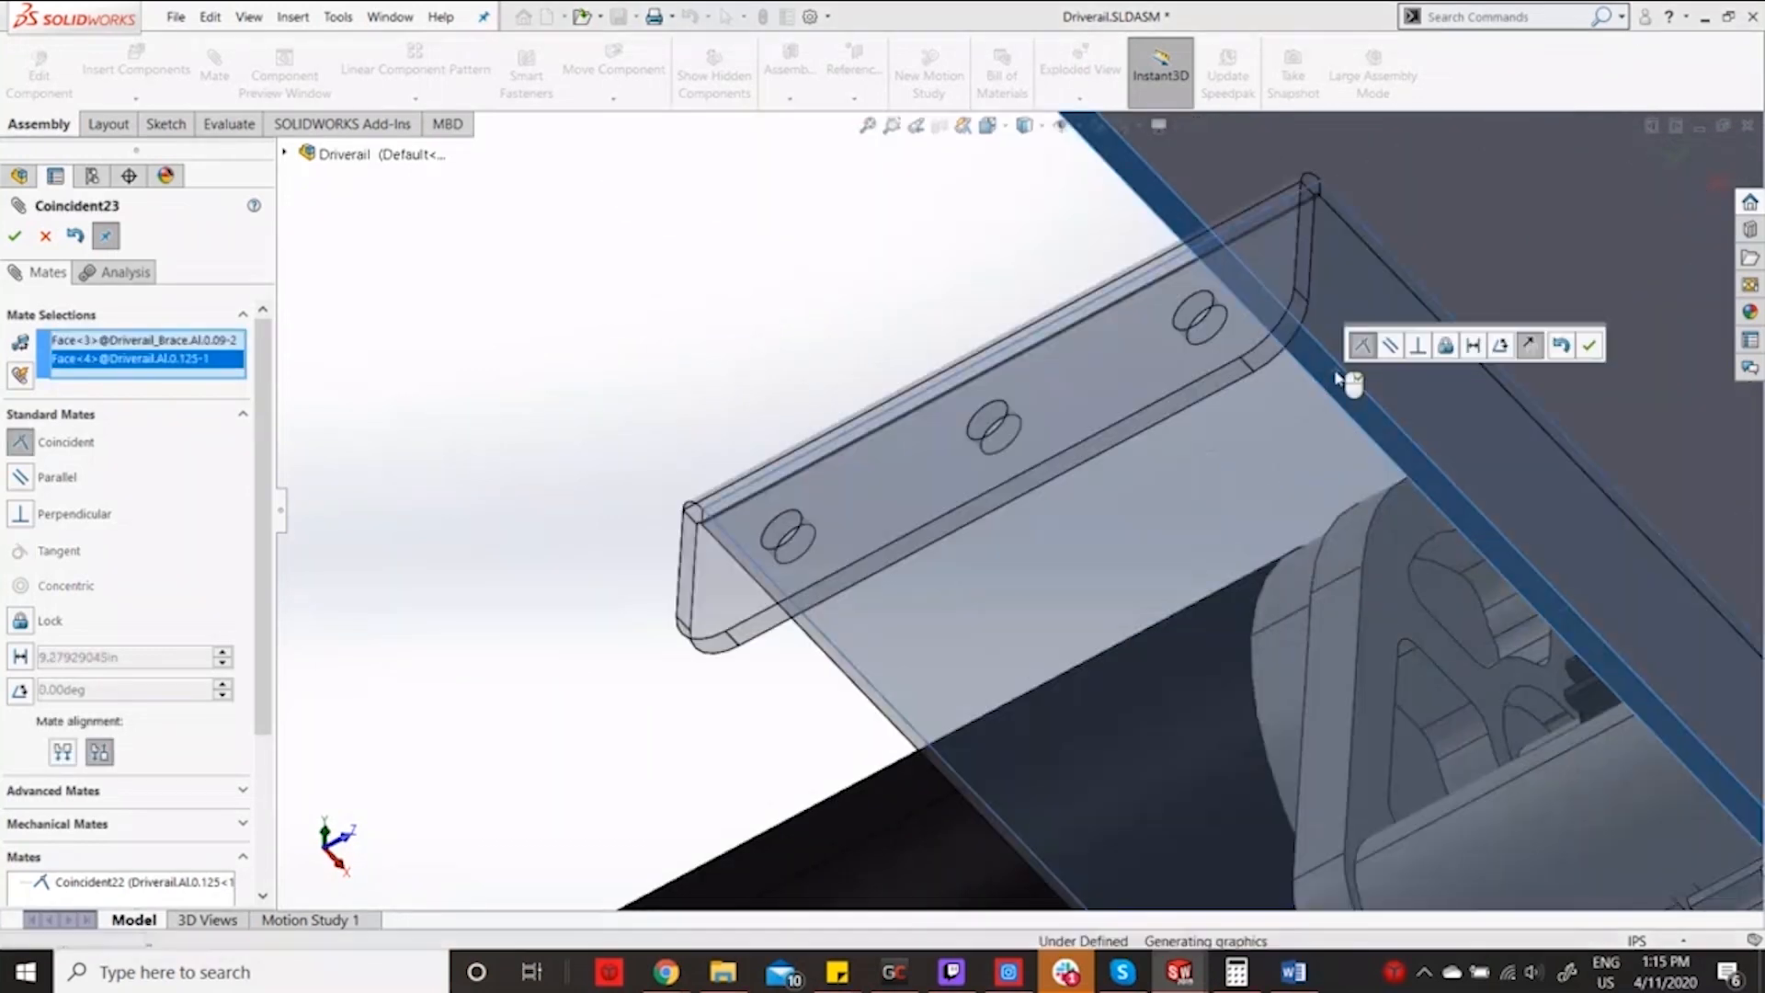
scroll(1375, 394, "up", 4)
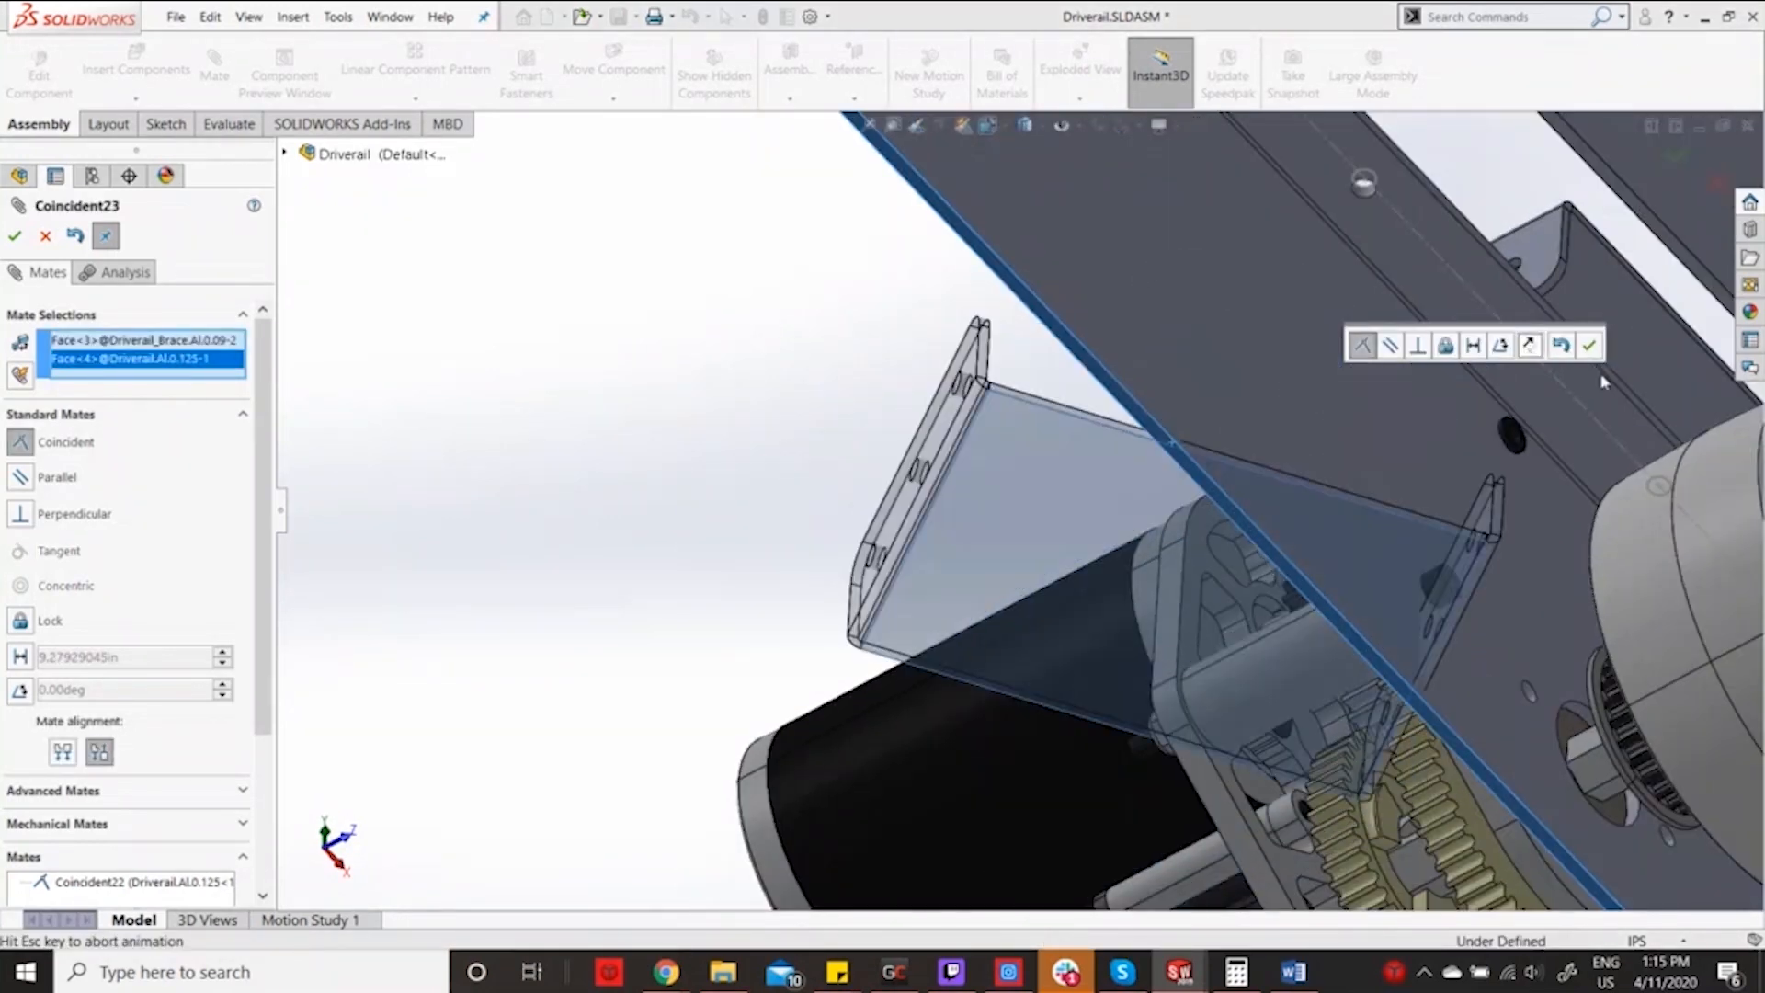
left_click(1587, 347)
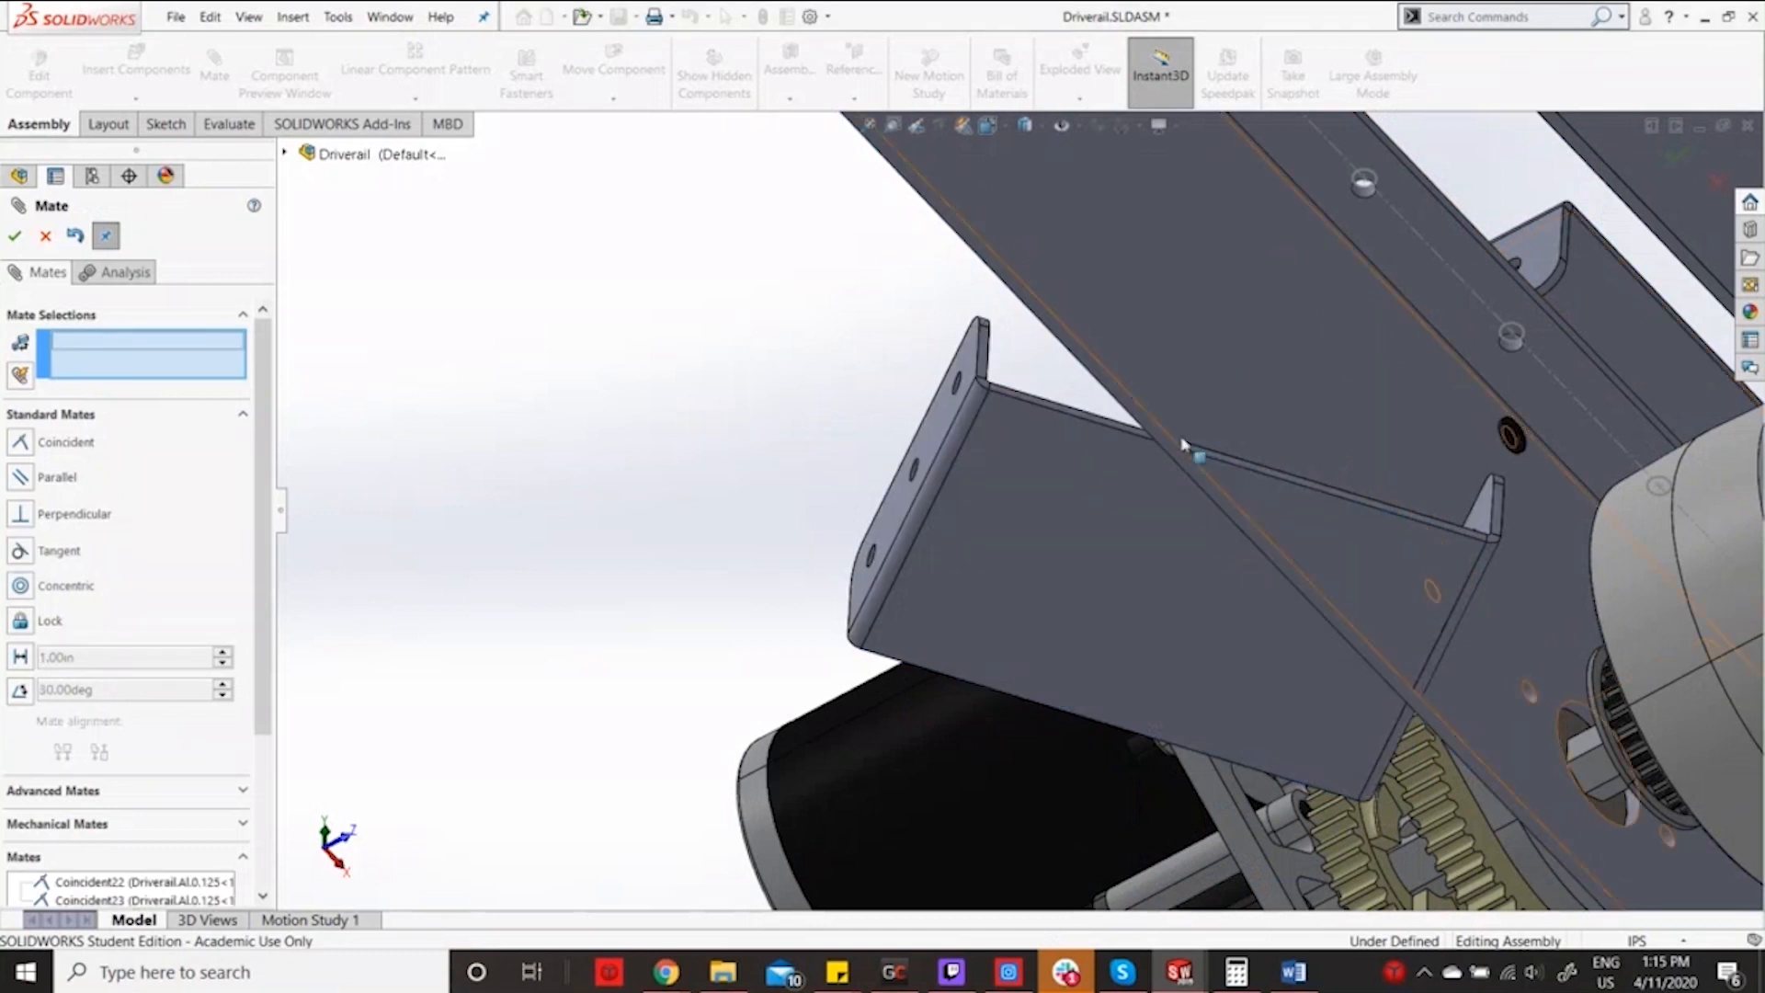
Mate the second brace's outer side flange face coincident with the Driverail.Al.0.125 rail's inner wall.
left_click(947, 405)
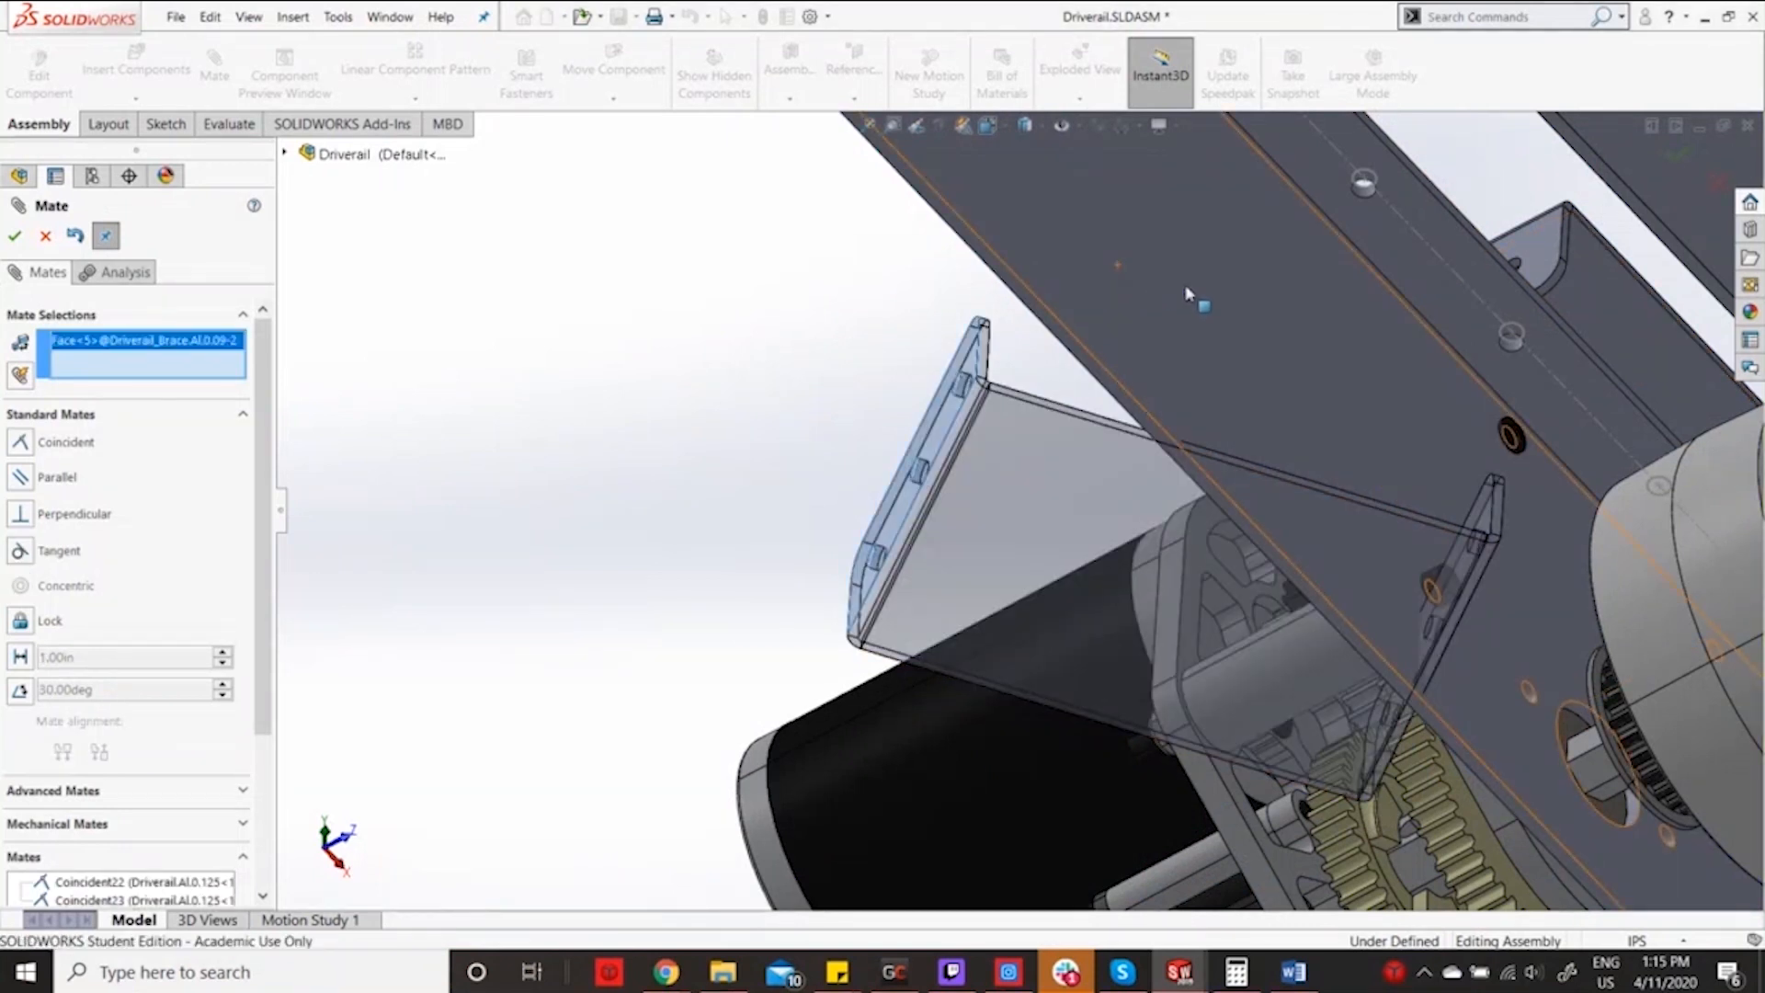
left_click(1145, 350)
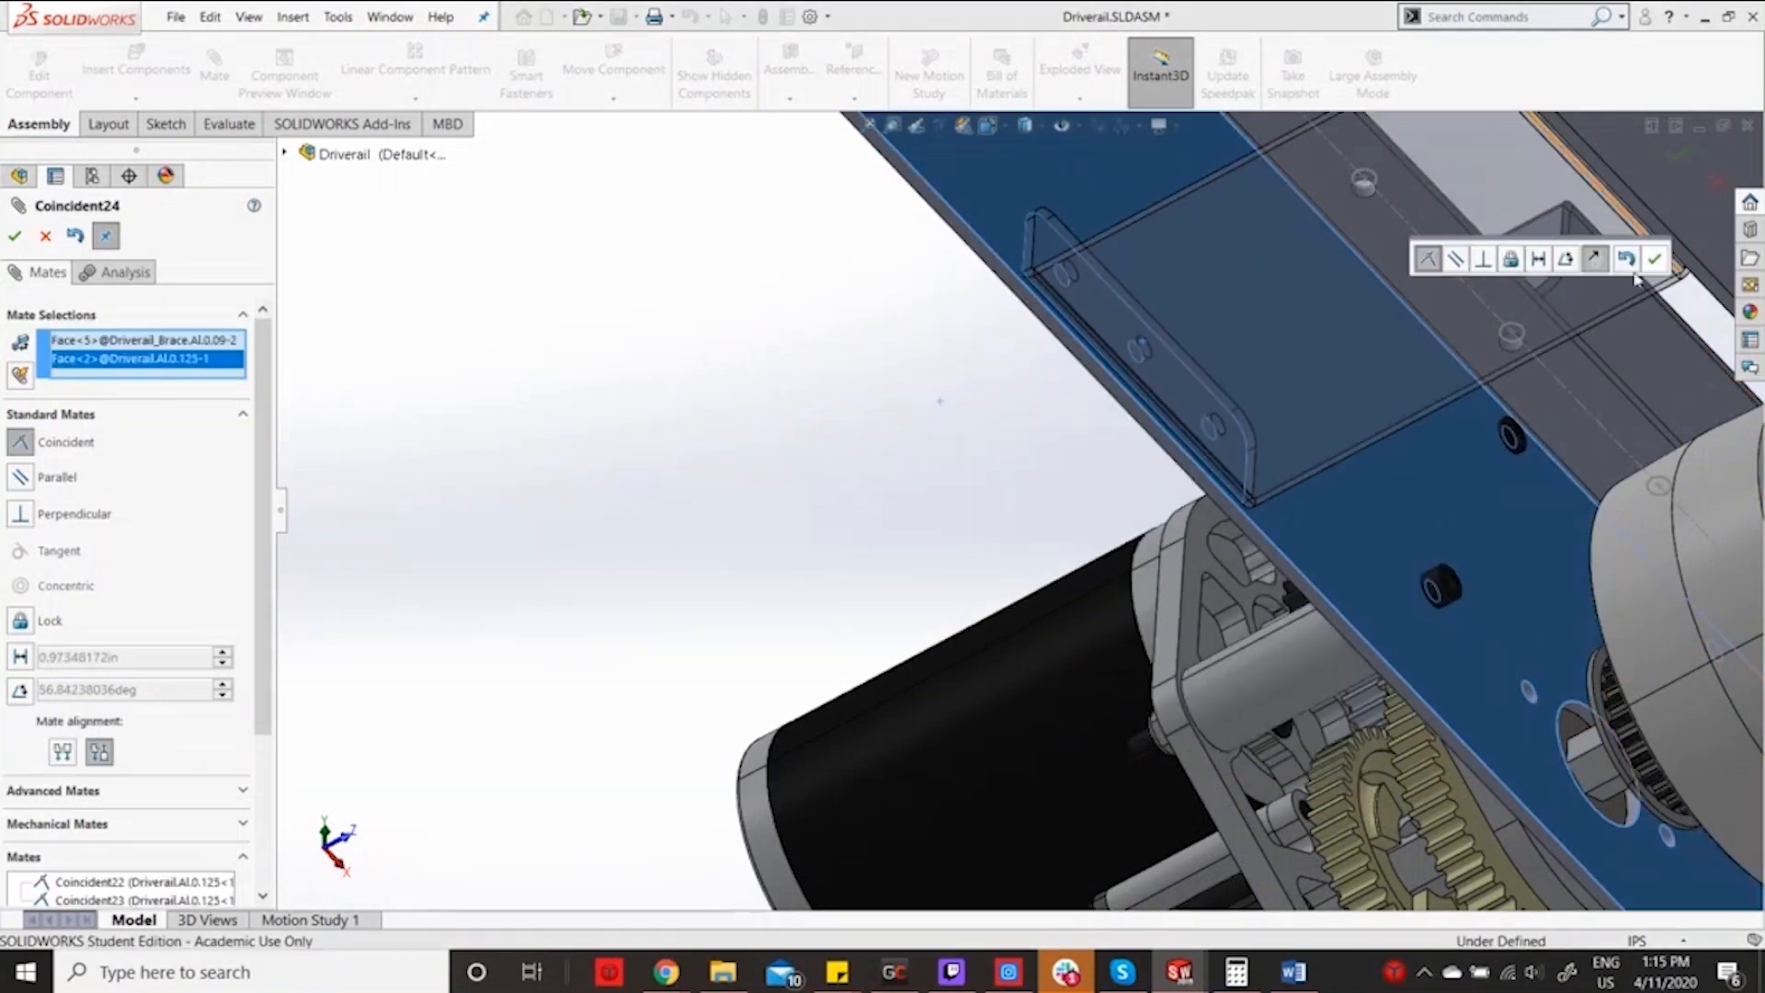
left_click(1657, 259)
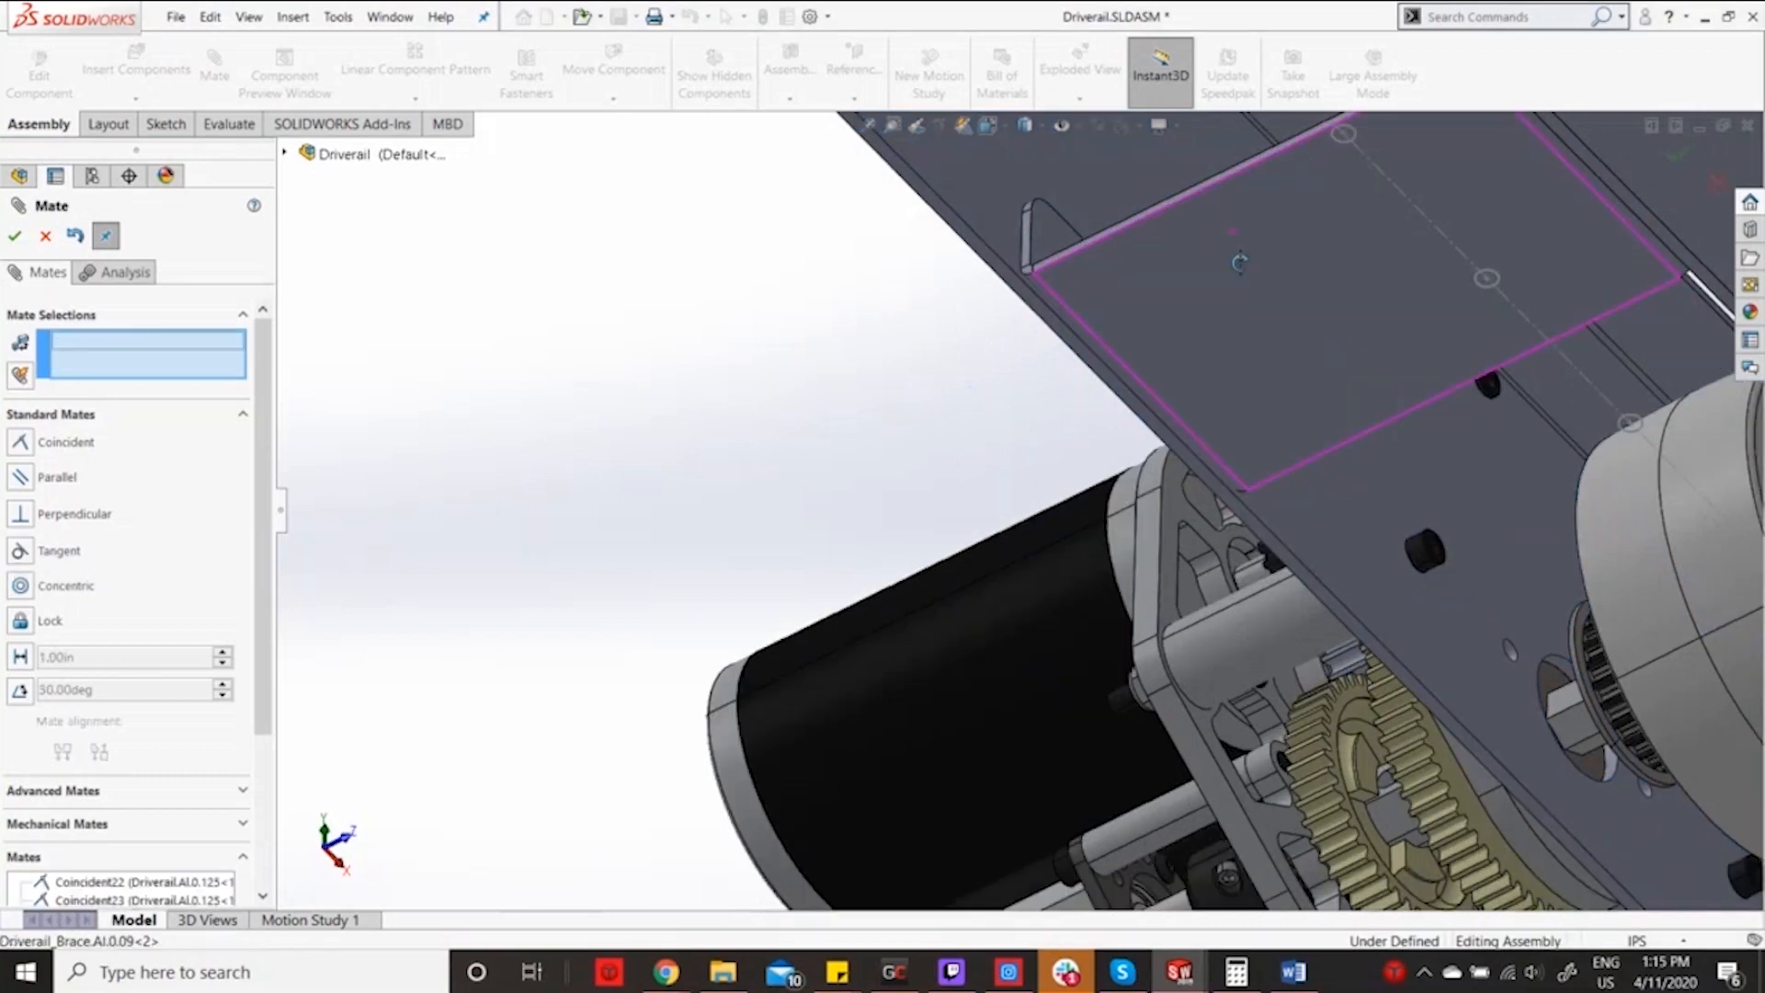
Align the two braces by mating the second brace's plate edge coincident with the first brace's narrow end face.
middle_click_drag(1239, 264, 1184, 216)
left_click(1183, 212)
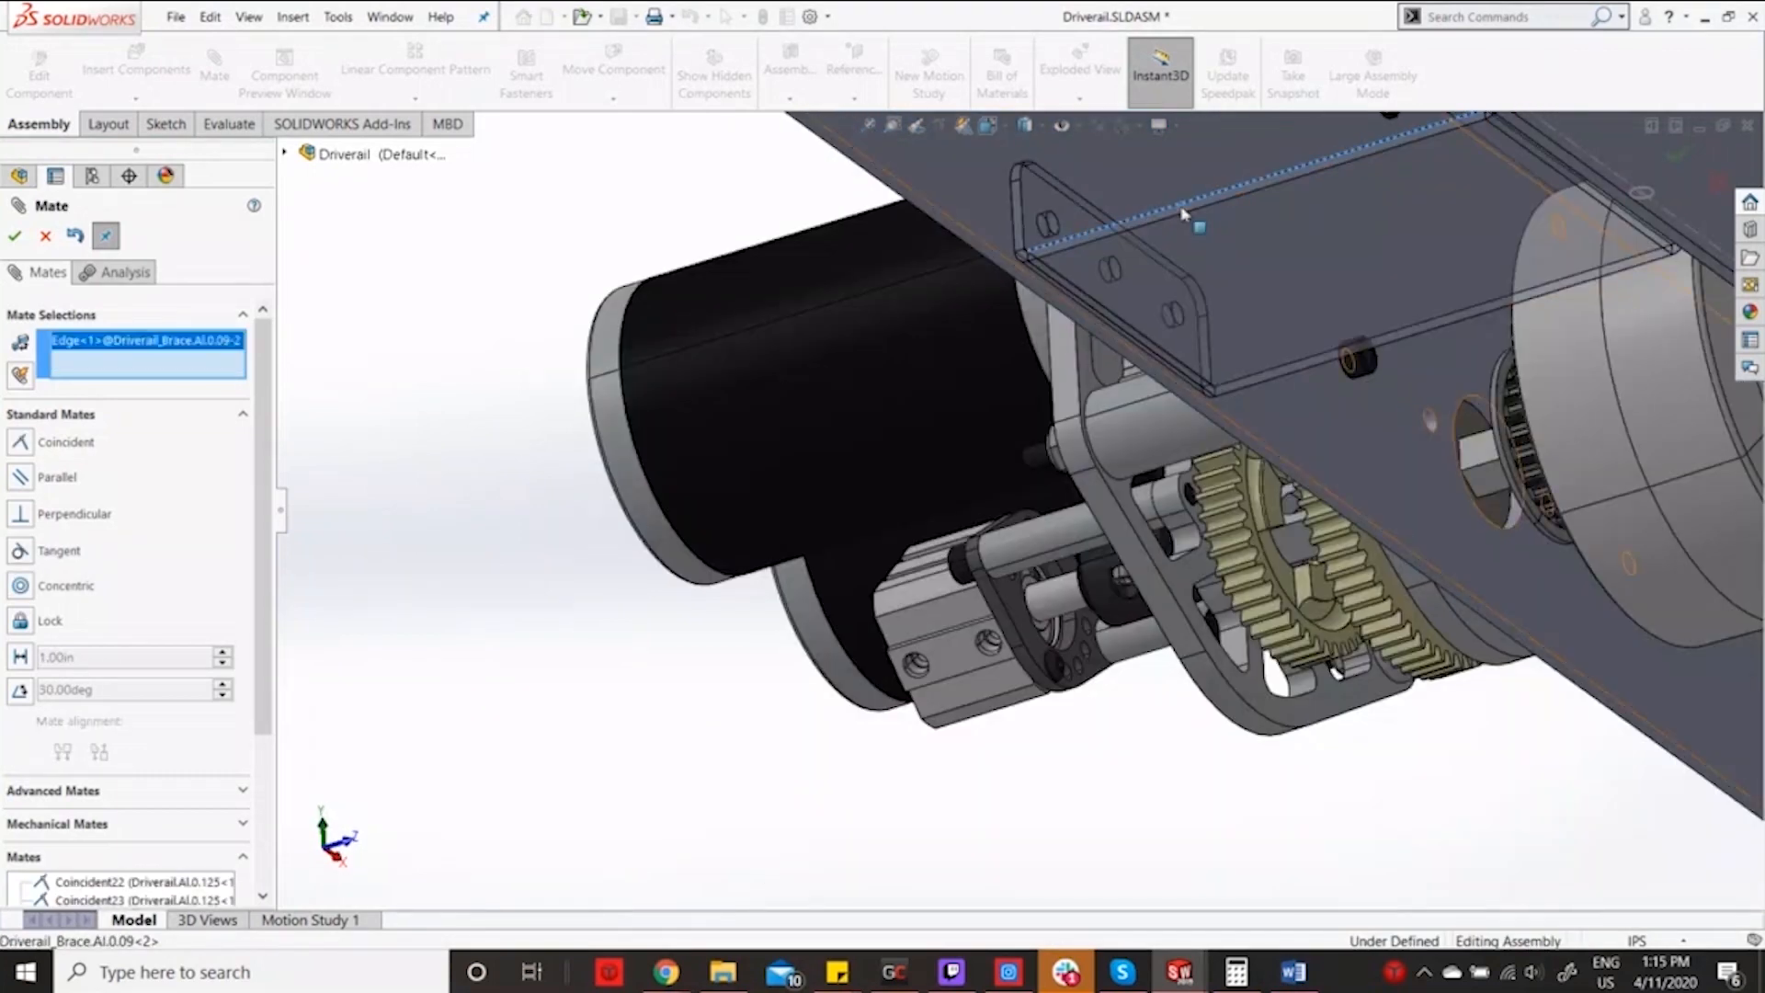
scroll(1183, 211, "up", 5)
scroll(917, 147, "down", 2)
scroll(917, 147, "down", 3)
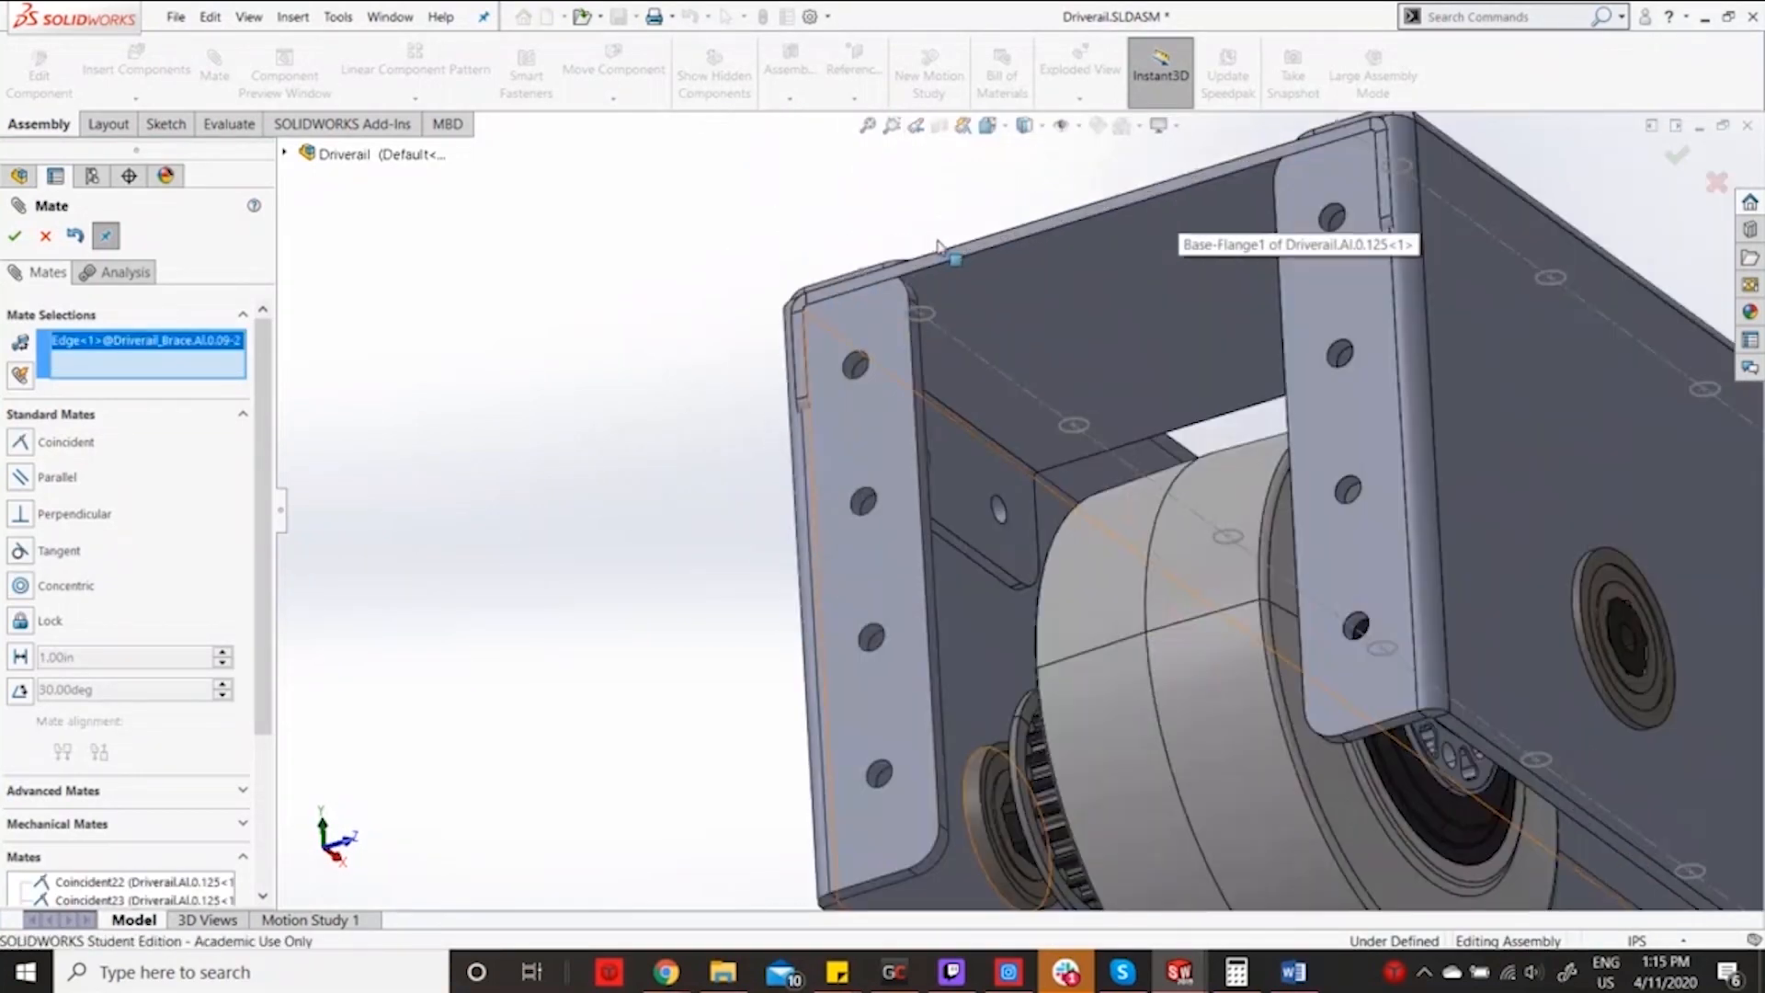
left_click(961, 257)
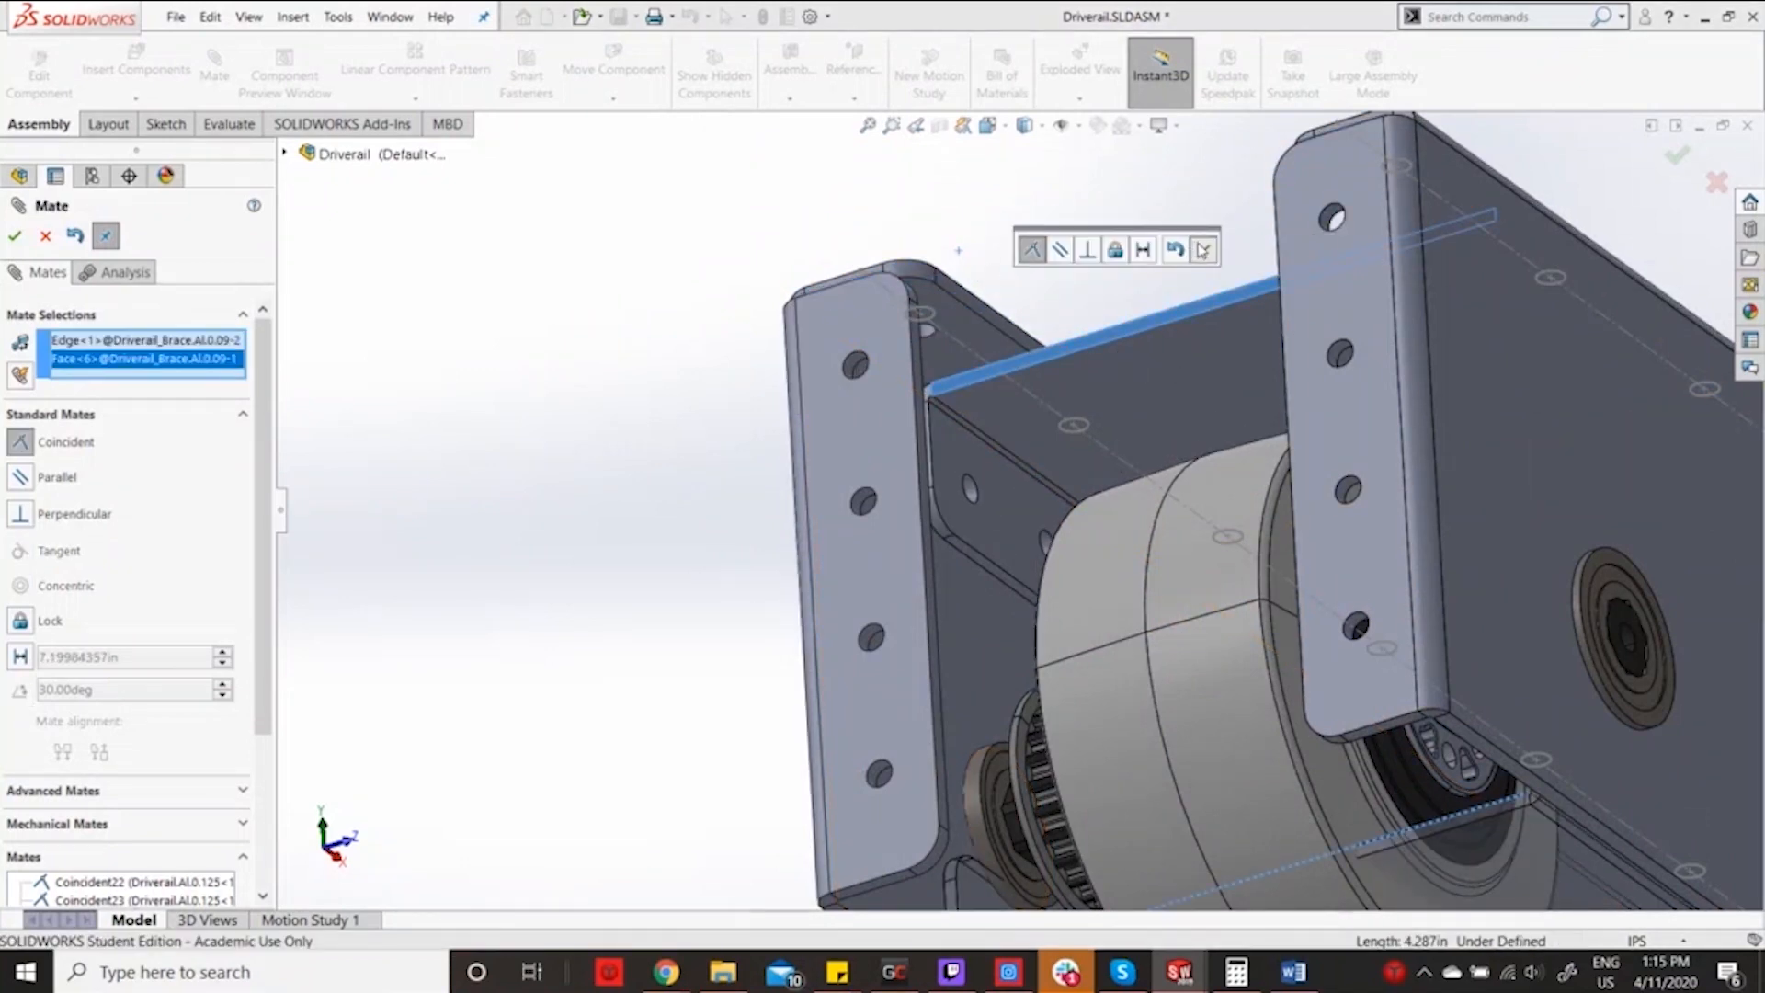
left_click(1203, 250)
Slide the aligned pair of braces along the rails, away from the end wheel toward the middle wheel.
scroll(1204, 249, "up", 2)
middle_click_drag(1238, 304, 1166, 587)
scroll(1172, 575, "up", 5)
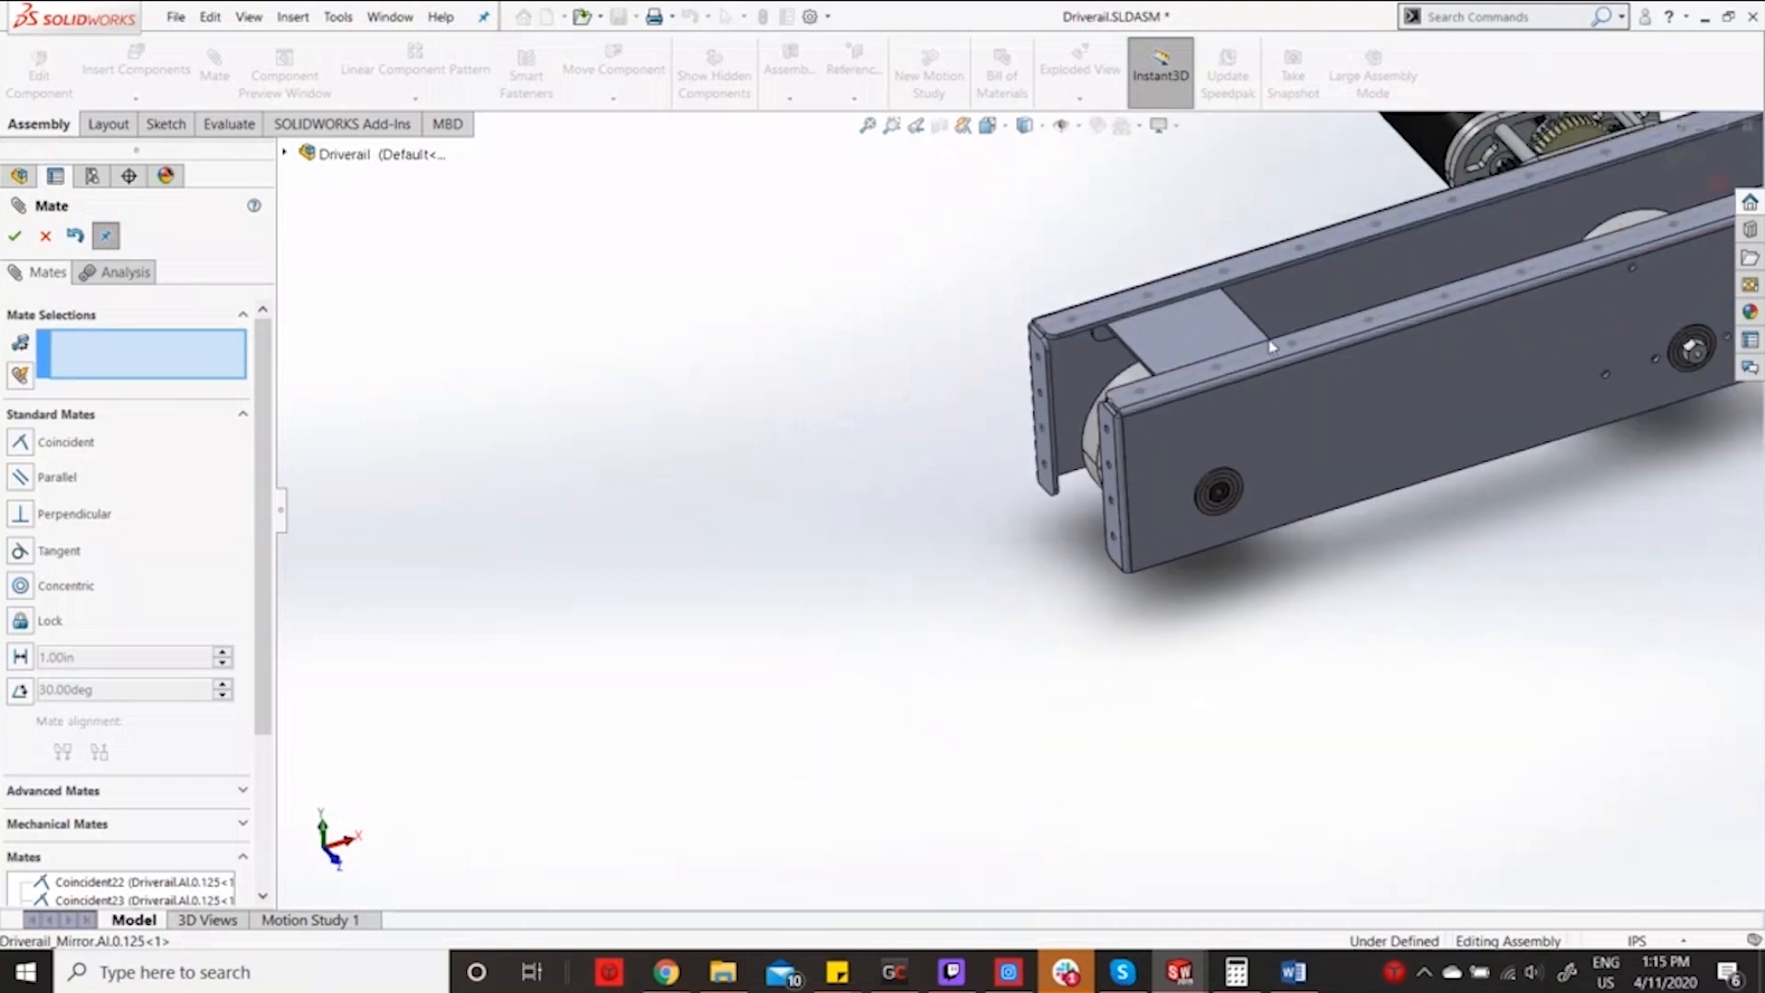
left_click_drag(1203, 318, 1427, 268)
scroll(1529, 525, "up", 5)
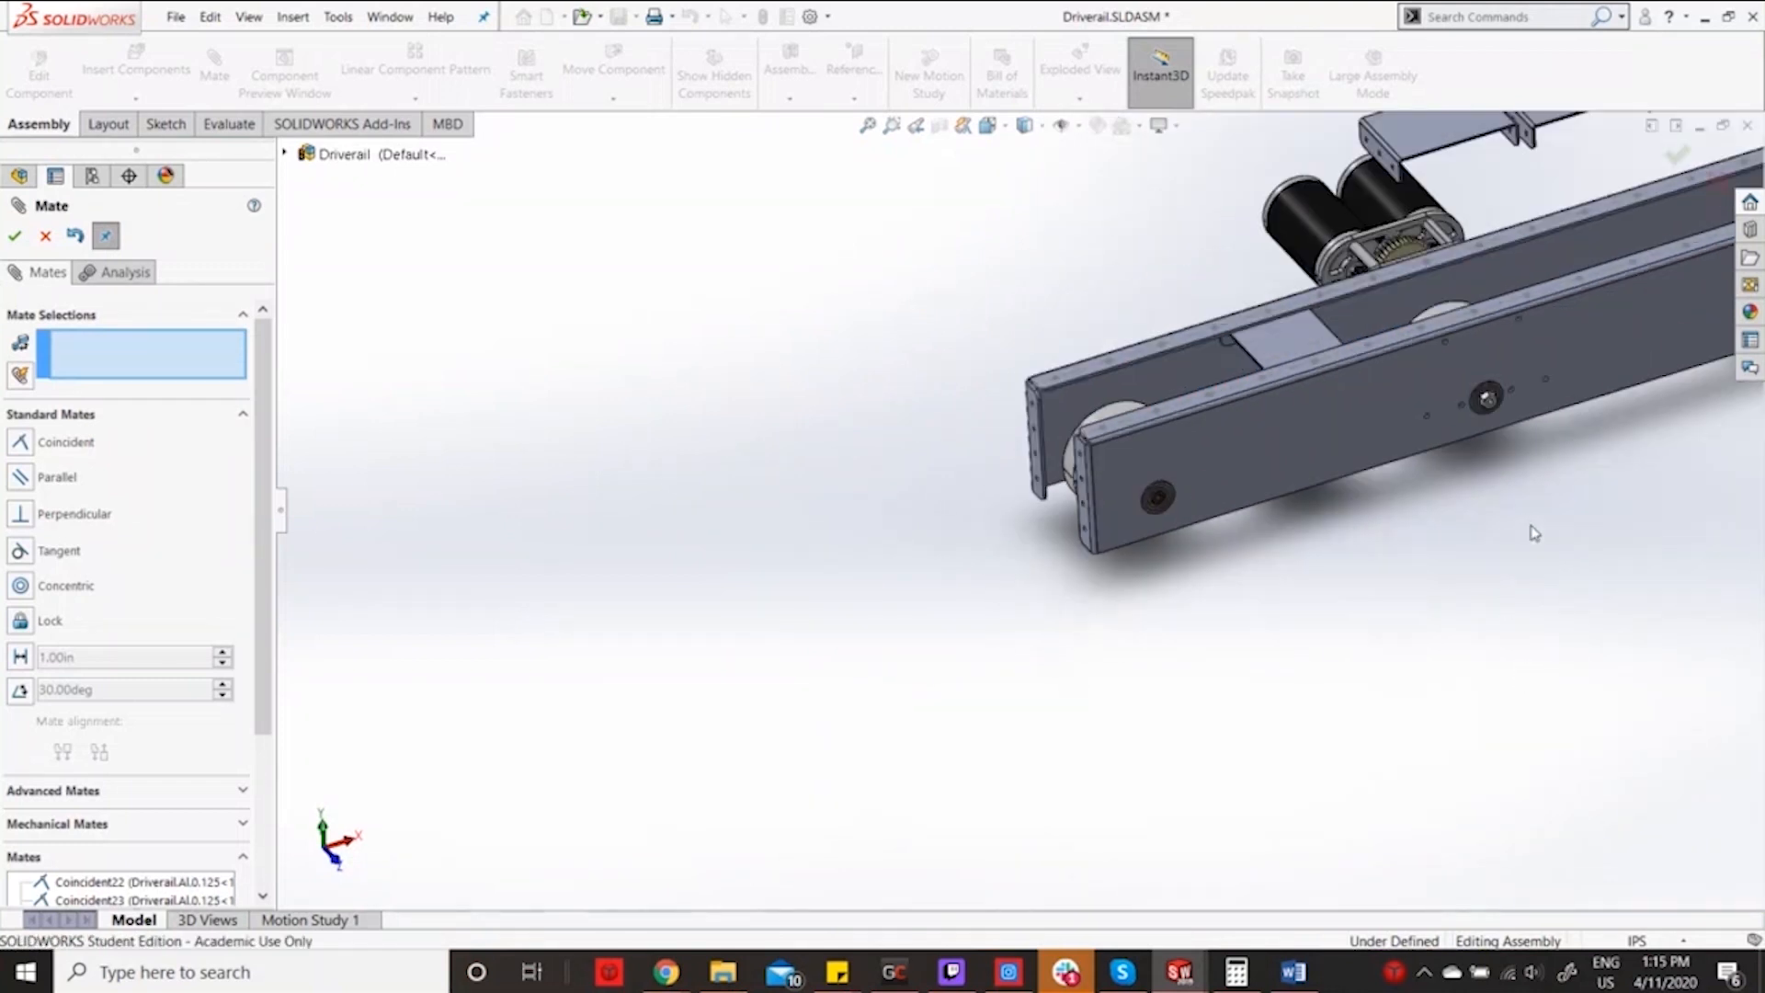
Mate the third brace's top face coincident with the underside of the Driverail.Al.0.125 rail's top flange.
scroll(1362, 262, "down", 5)
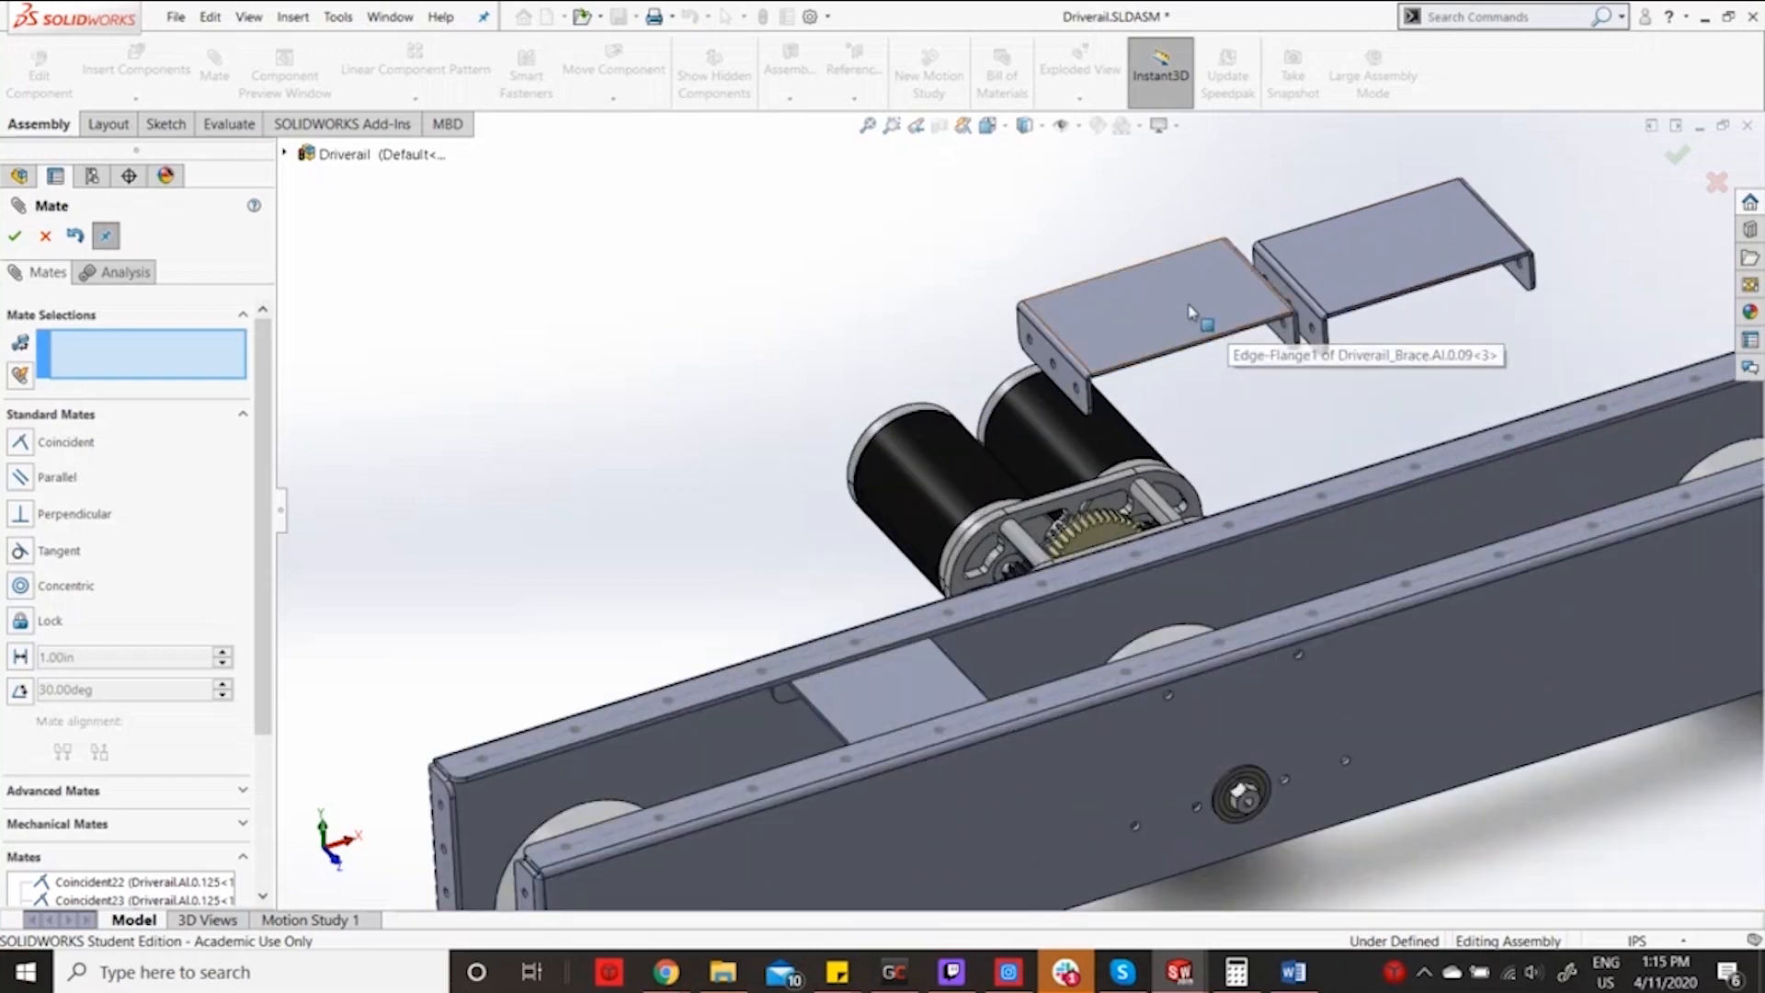
left_click(1150, 305)
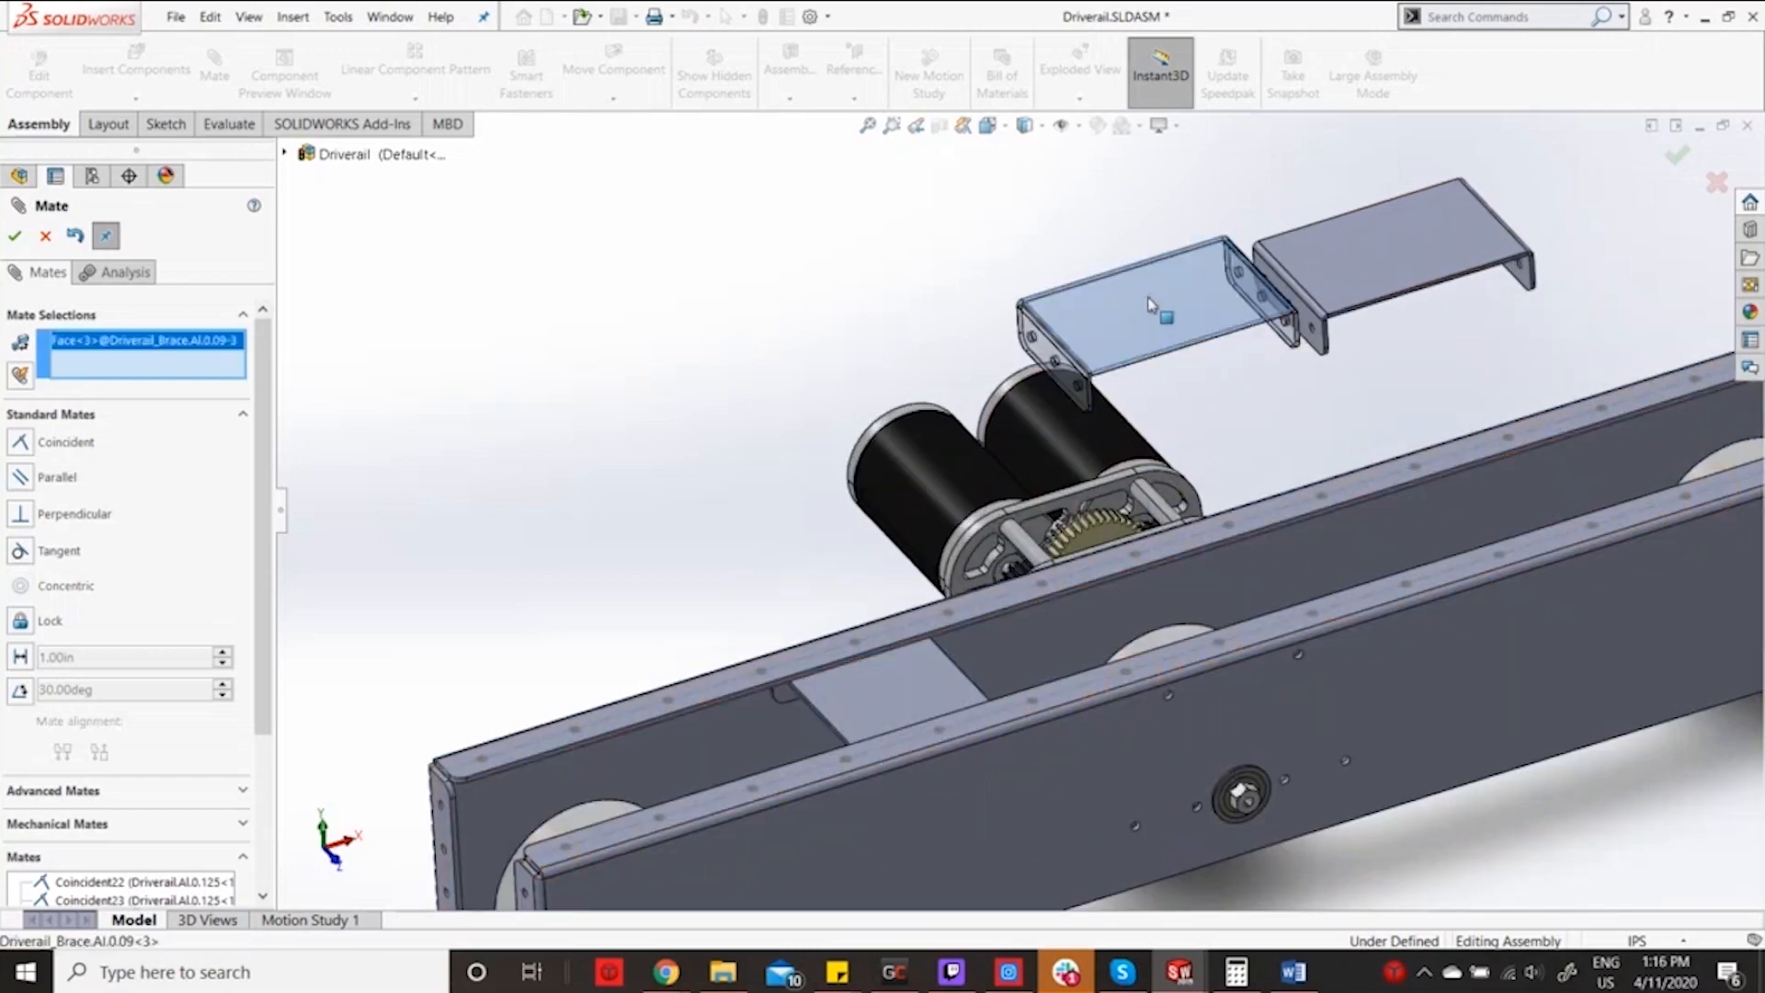
scroll(1442, 462, "down", 3)
middle_click_drag(1442, 461, 1259, 11)
left_click(1380, 526)
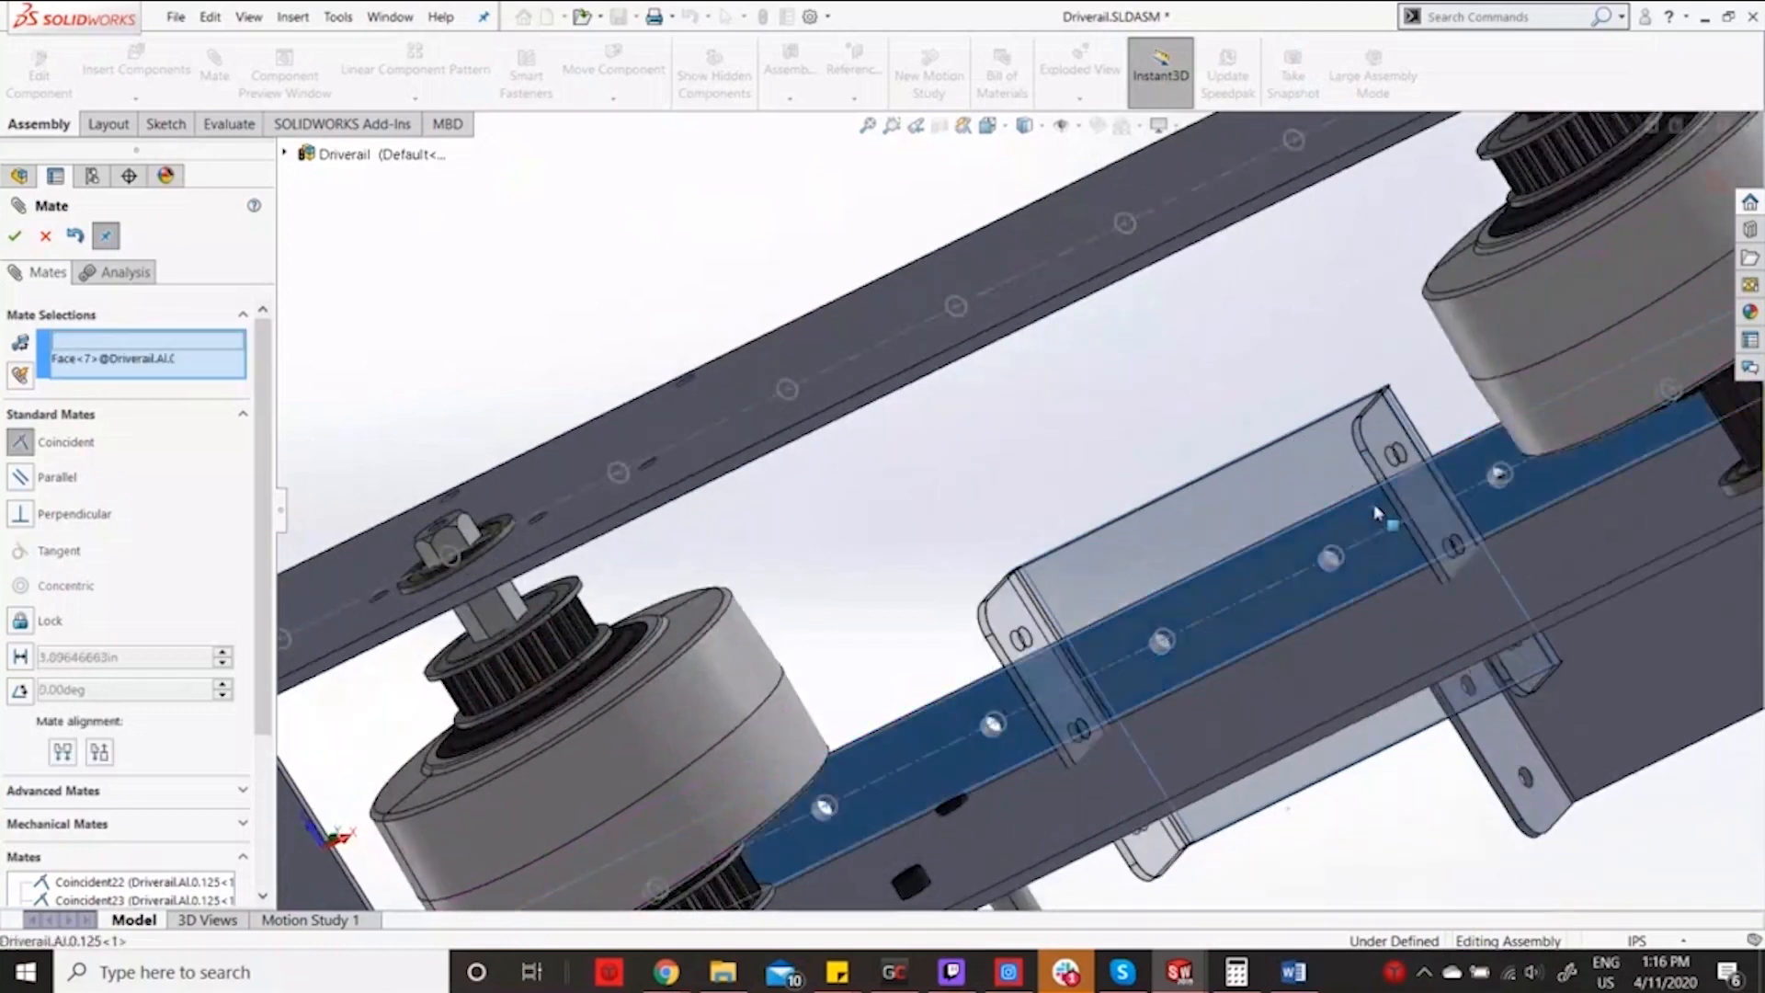
left_click(1625, 480)
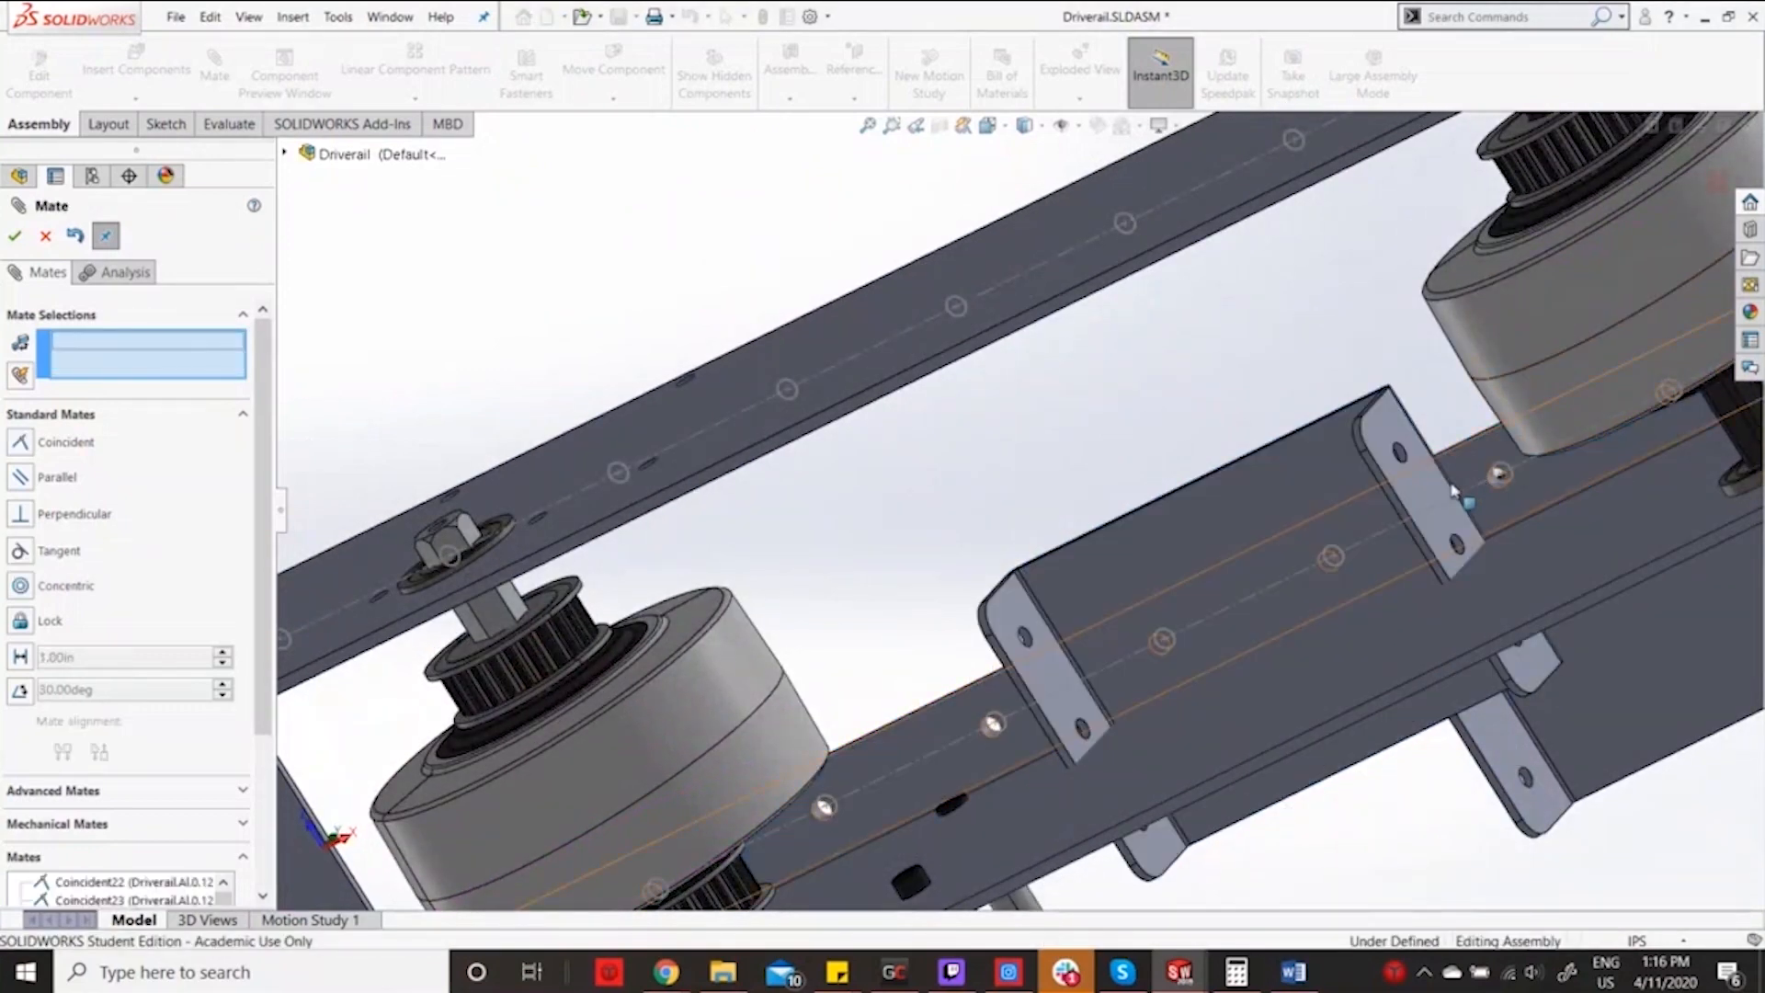
Mate the third brace's outer side flange face coincident with the inner wall of the Driverail.Al.0.125 rail.
left_click(1523, 552)
left_click(1524, 552)
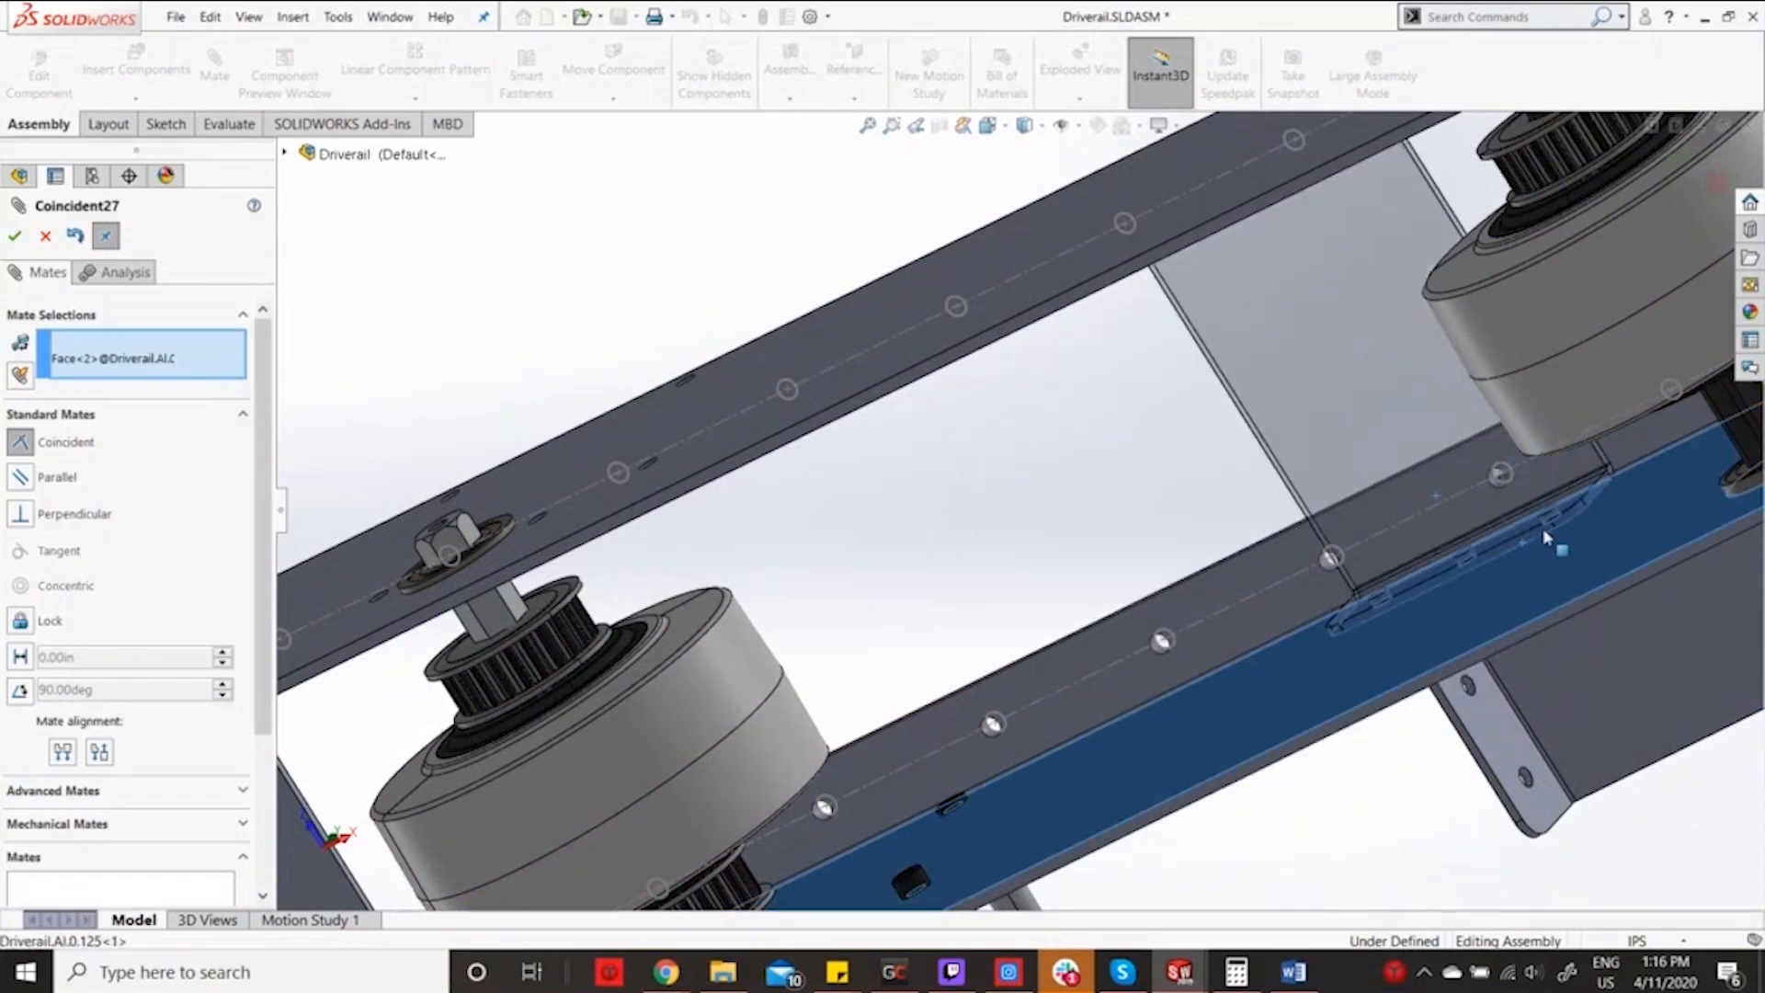
left_click(1740, 568)
Mate the fourth brace's outer plate face coincident with the Driverail.Al.0.125 rail's bottom edge face, with flipped mate alignment.
scroll(1663, 599, "up", 8)
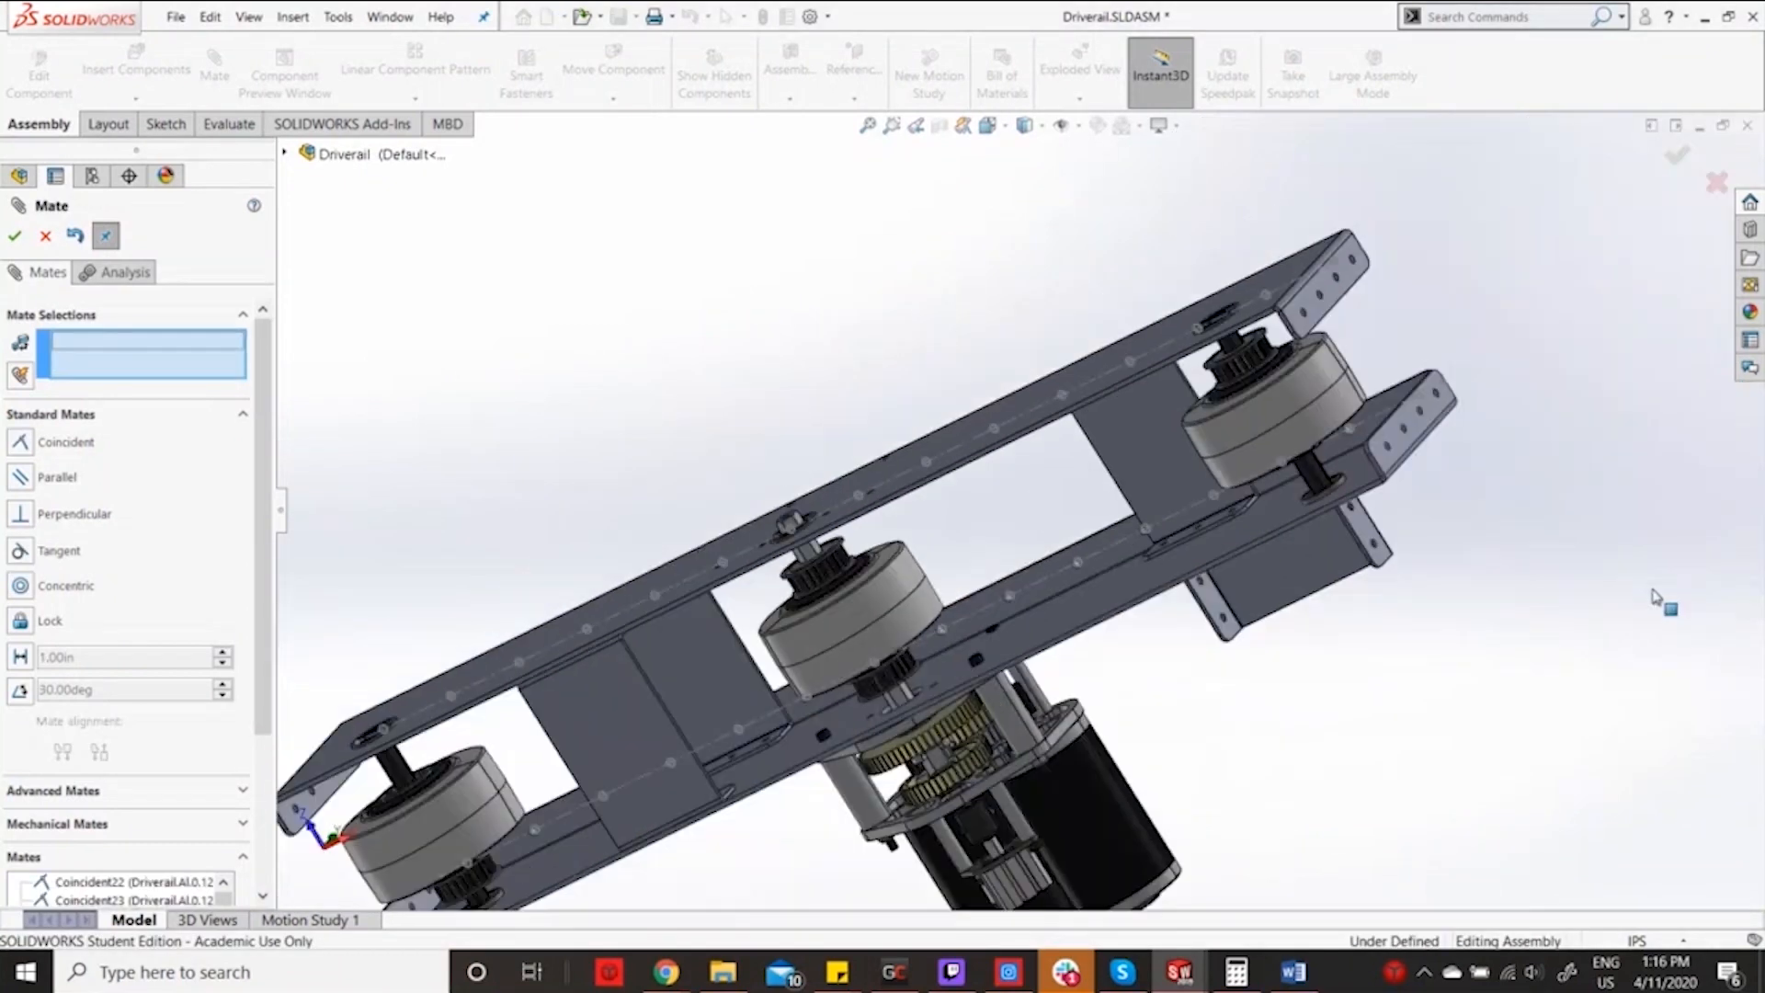
middle_click_drag(1387, 567, 874, 823)
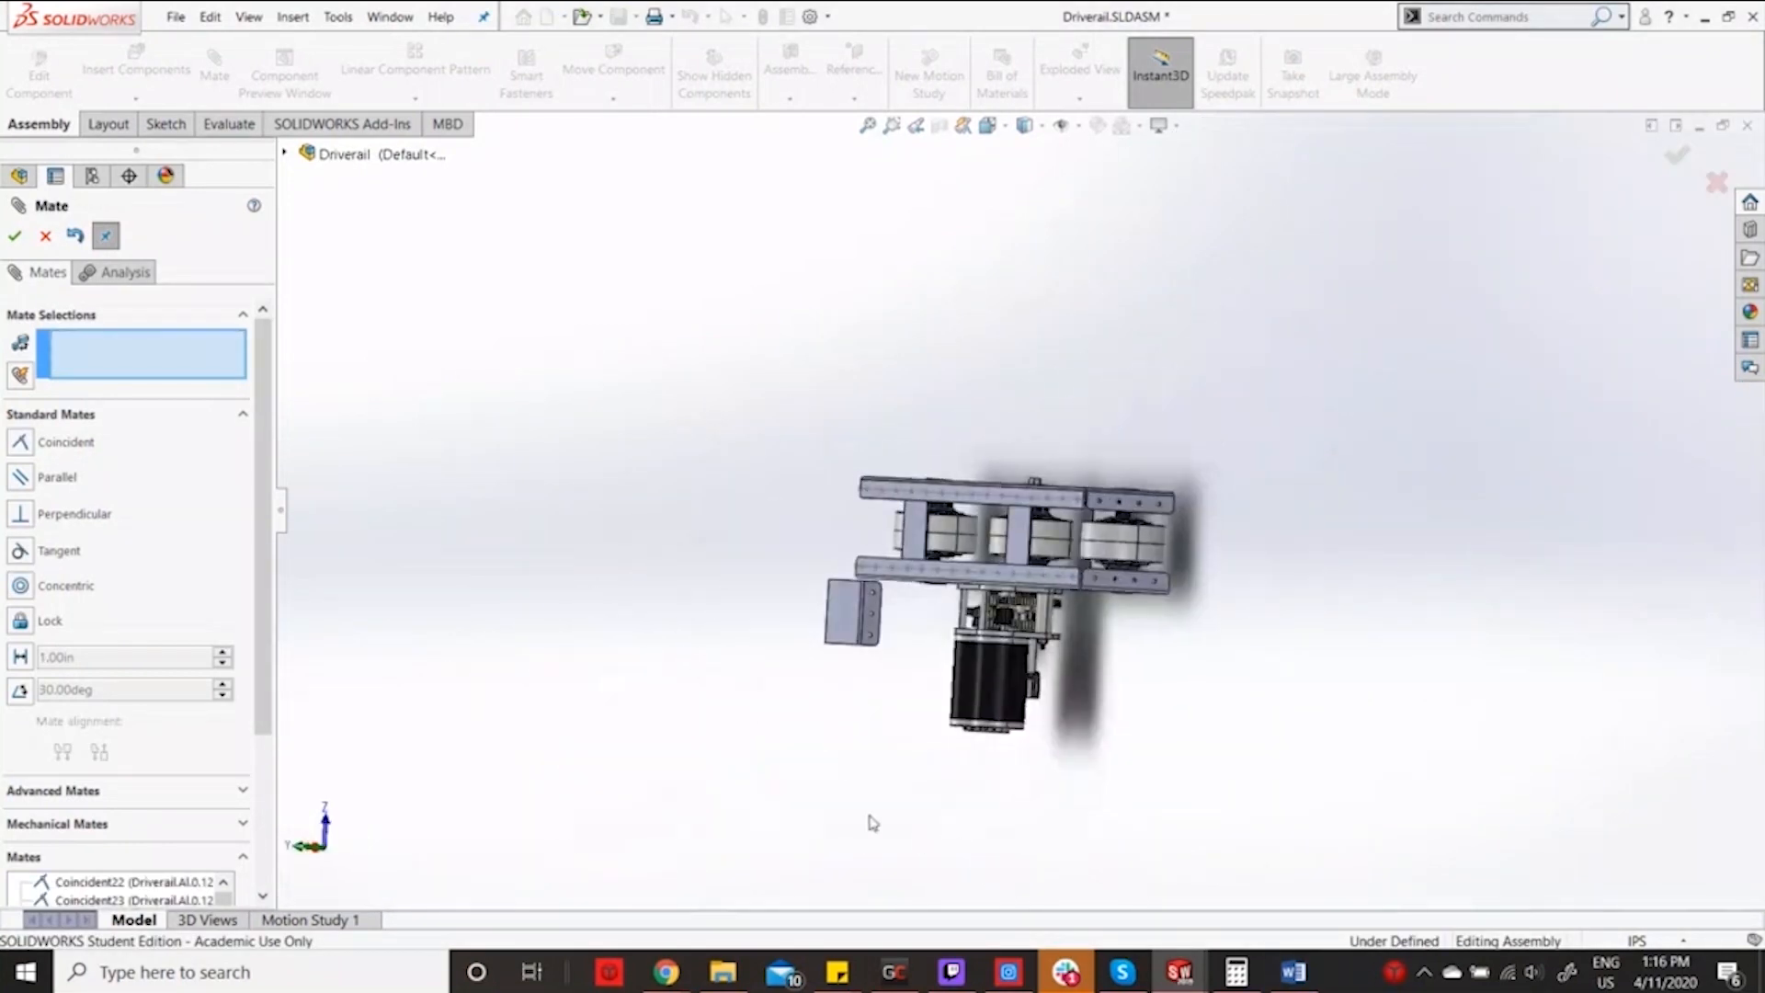
left_click(844, 618)
middle_click_drag(844, 618, 1165, 526)
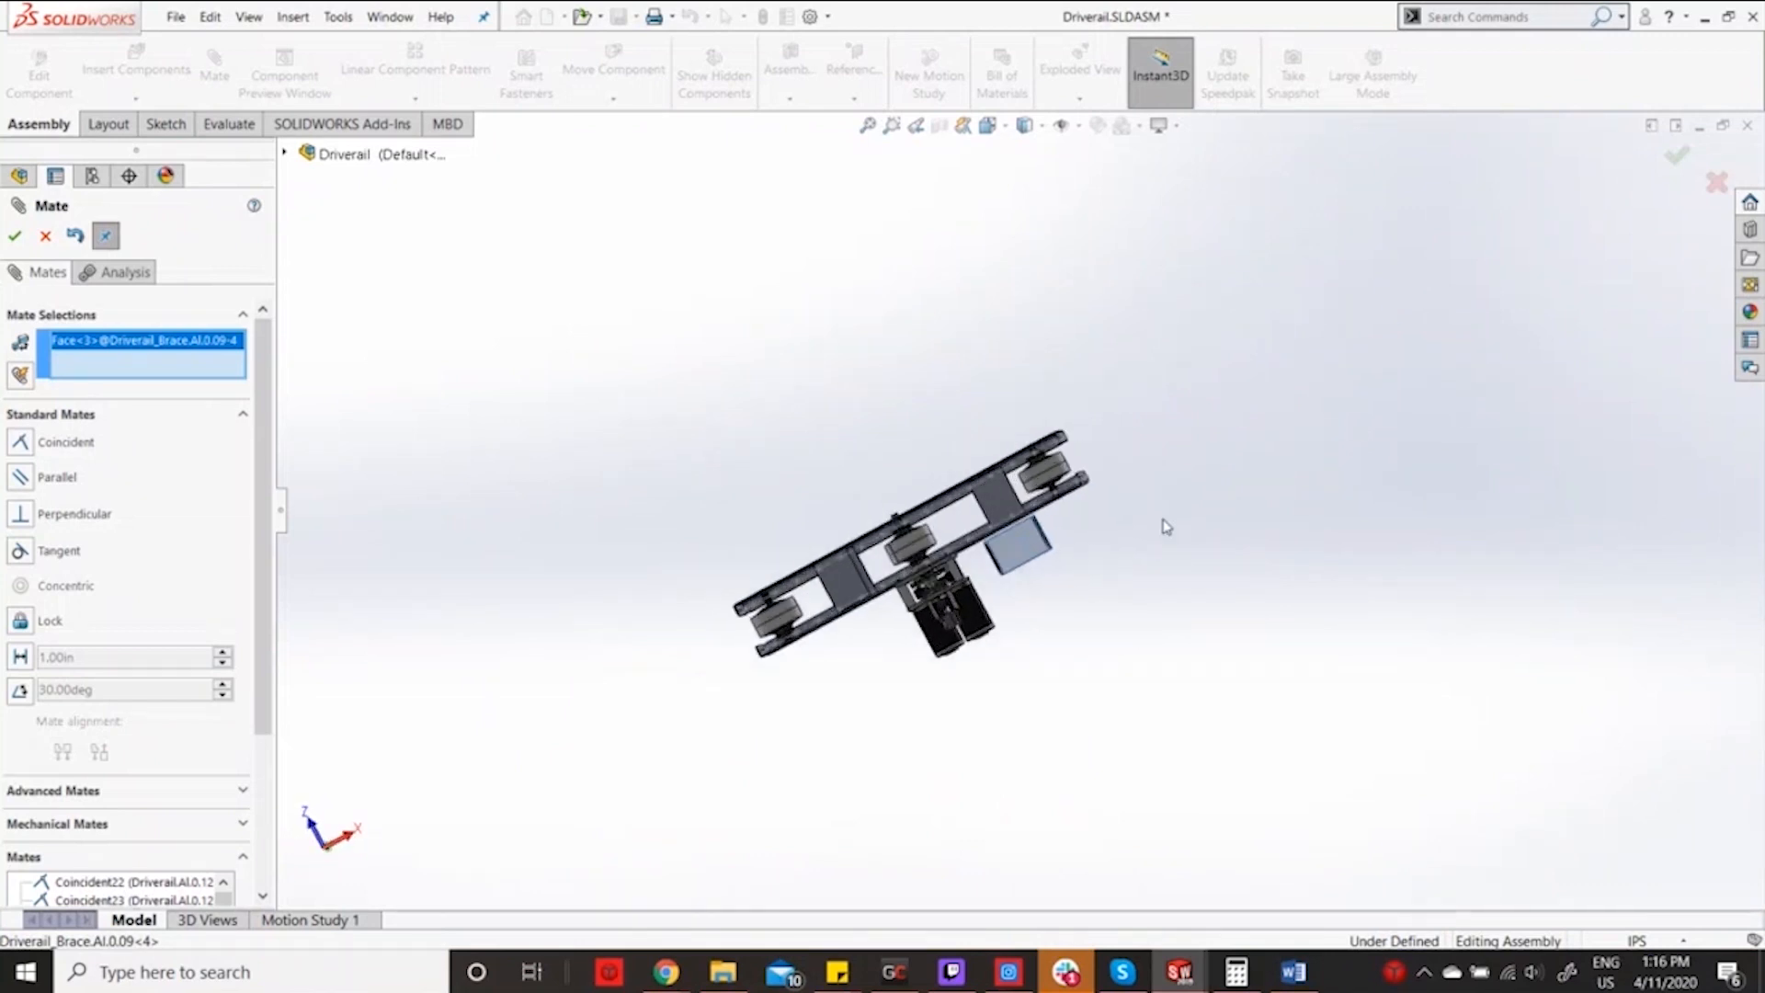
scroll(903, 532, "down", 10)
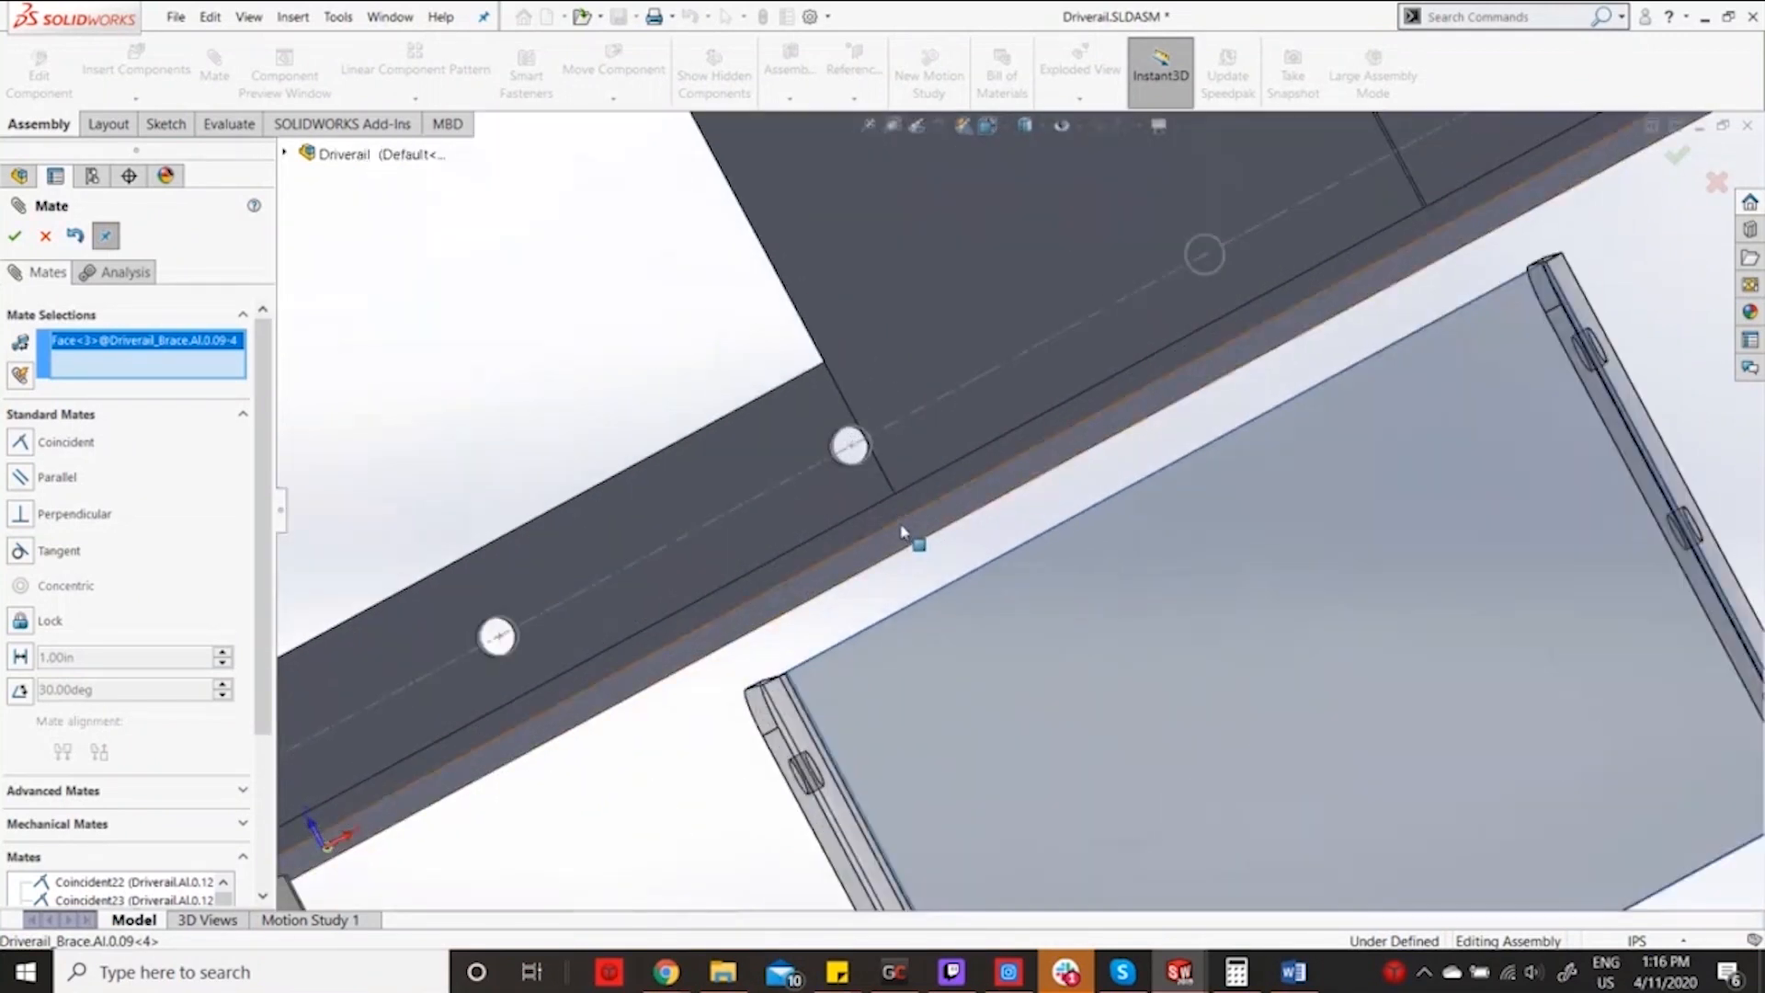
left_click(901, 531)
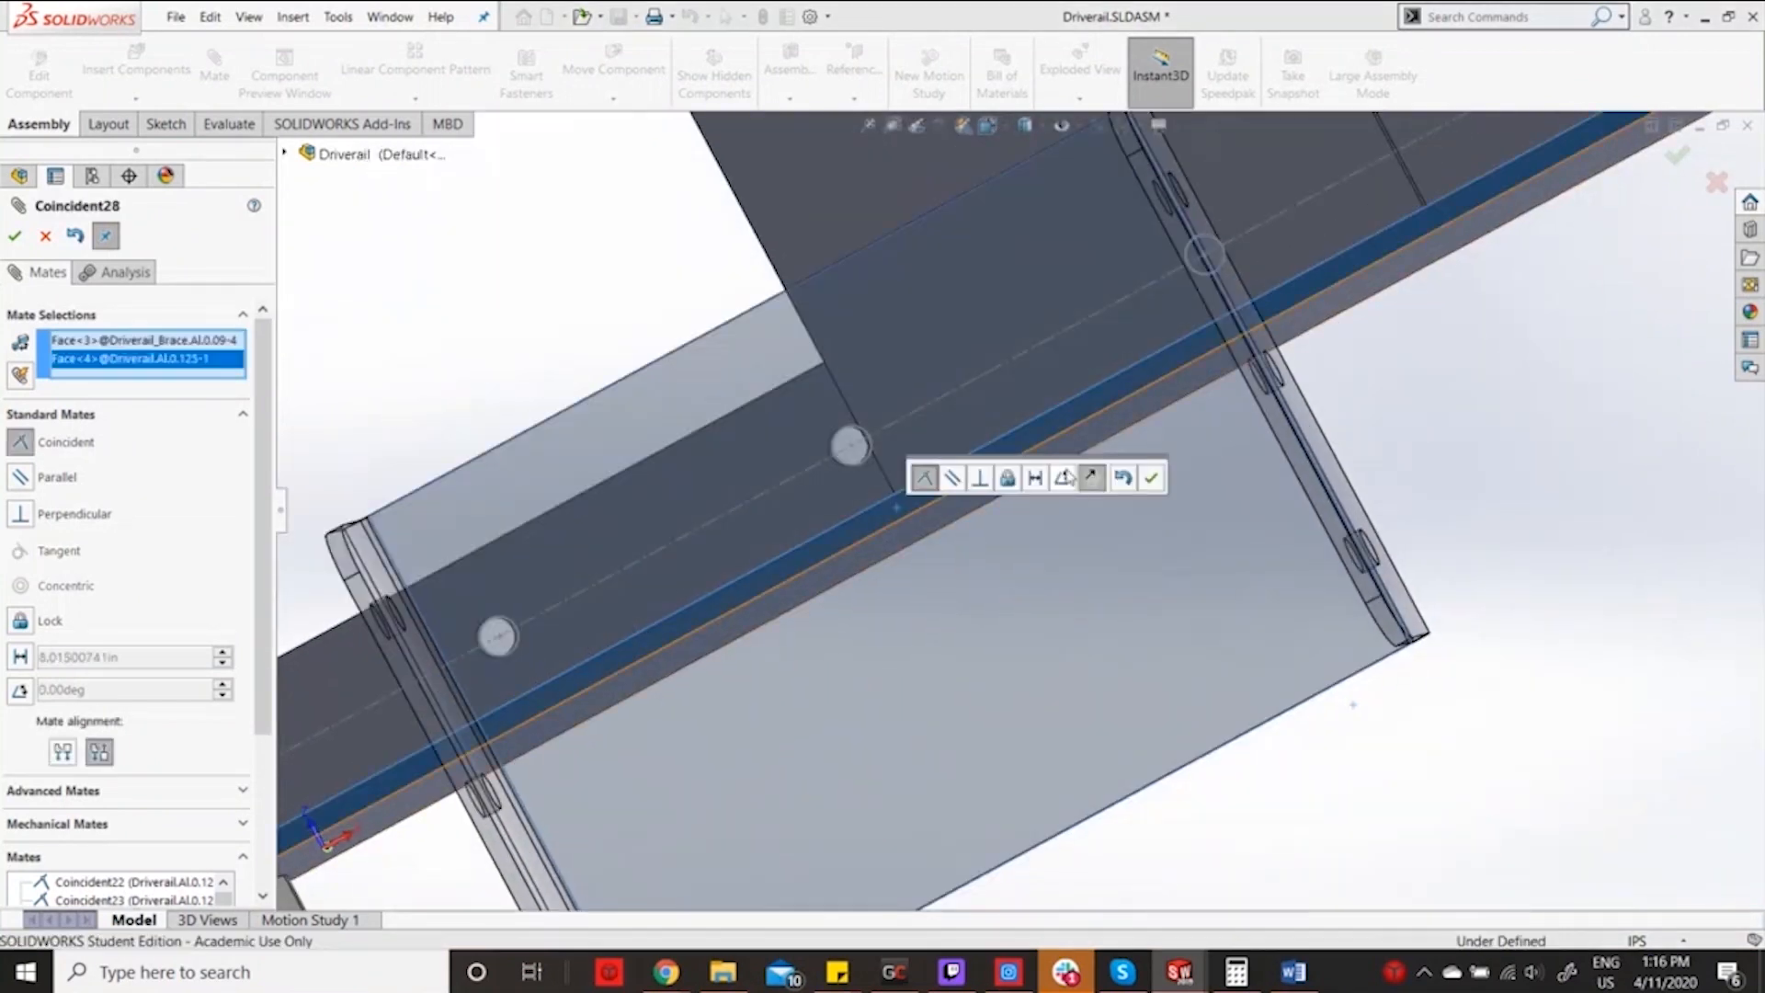
left_click(1094, 480)
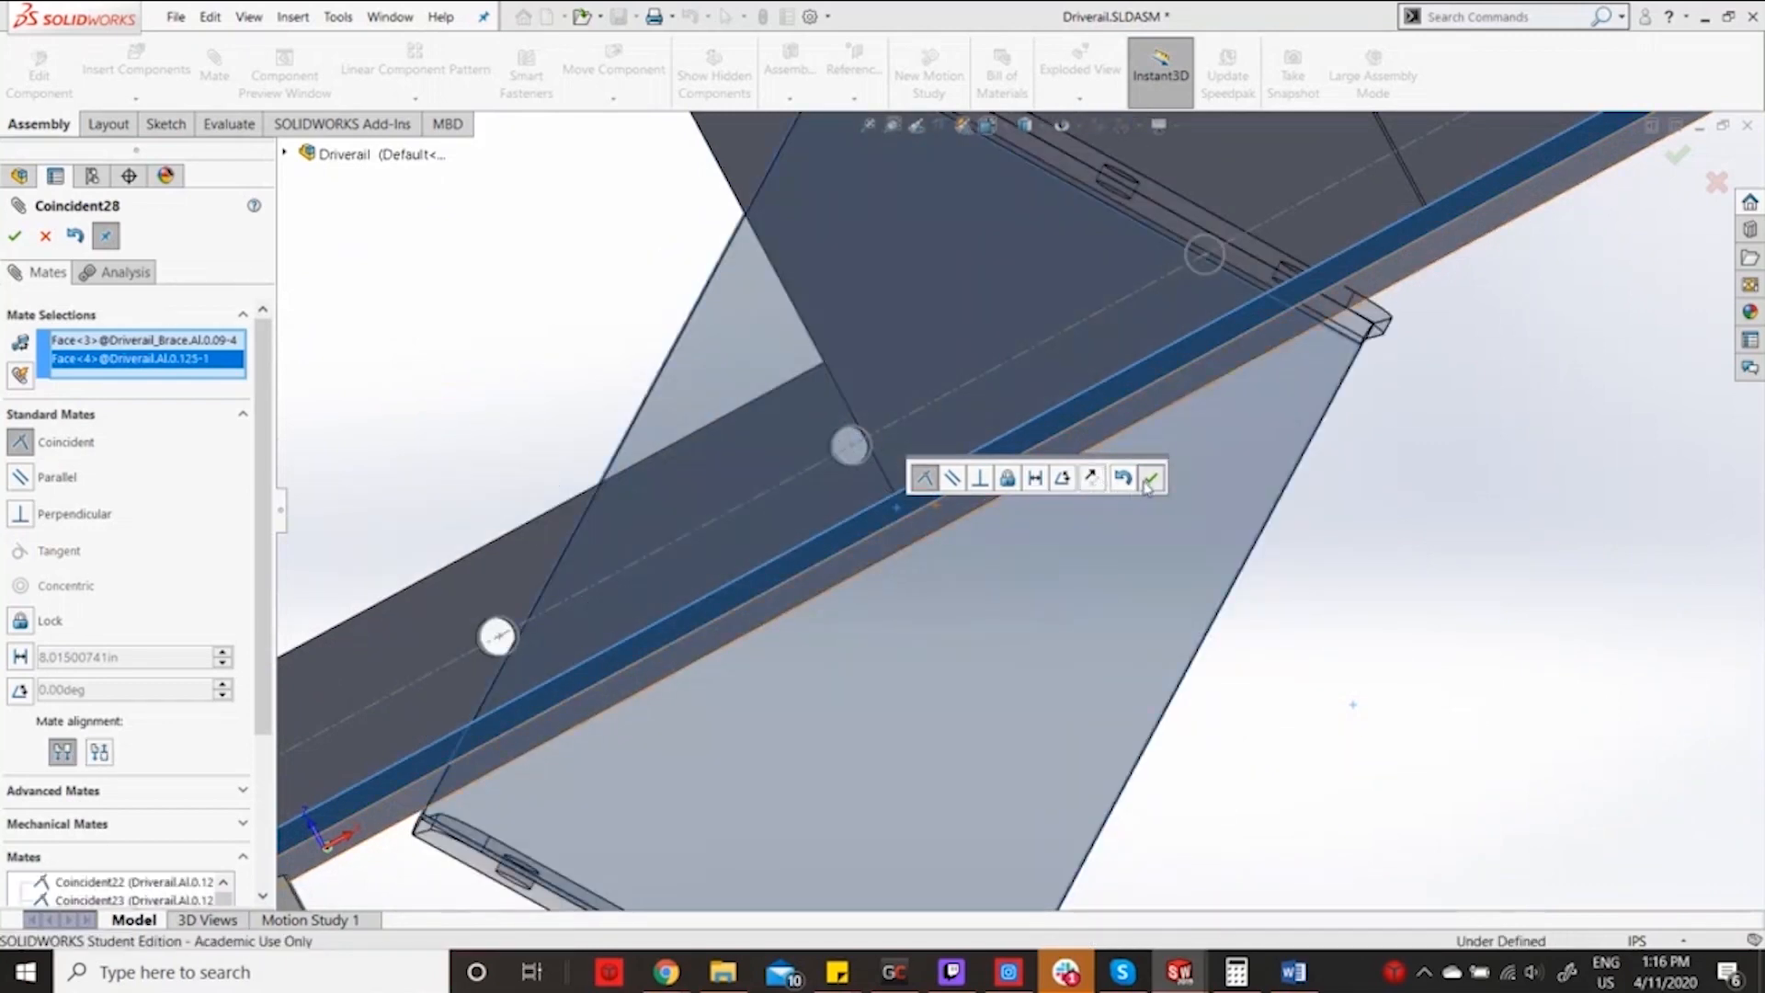
left_click(1148, 478)
Mate the fourth brace's outer side flange face coincident with the inner wall of the Driverail_Mirror.Al.0.125 rail.
scroll(1155, 470, "up", 5)
scroll(994, 431, "down", 5)
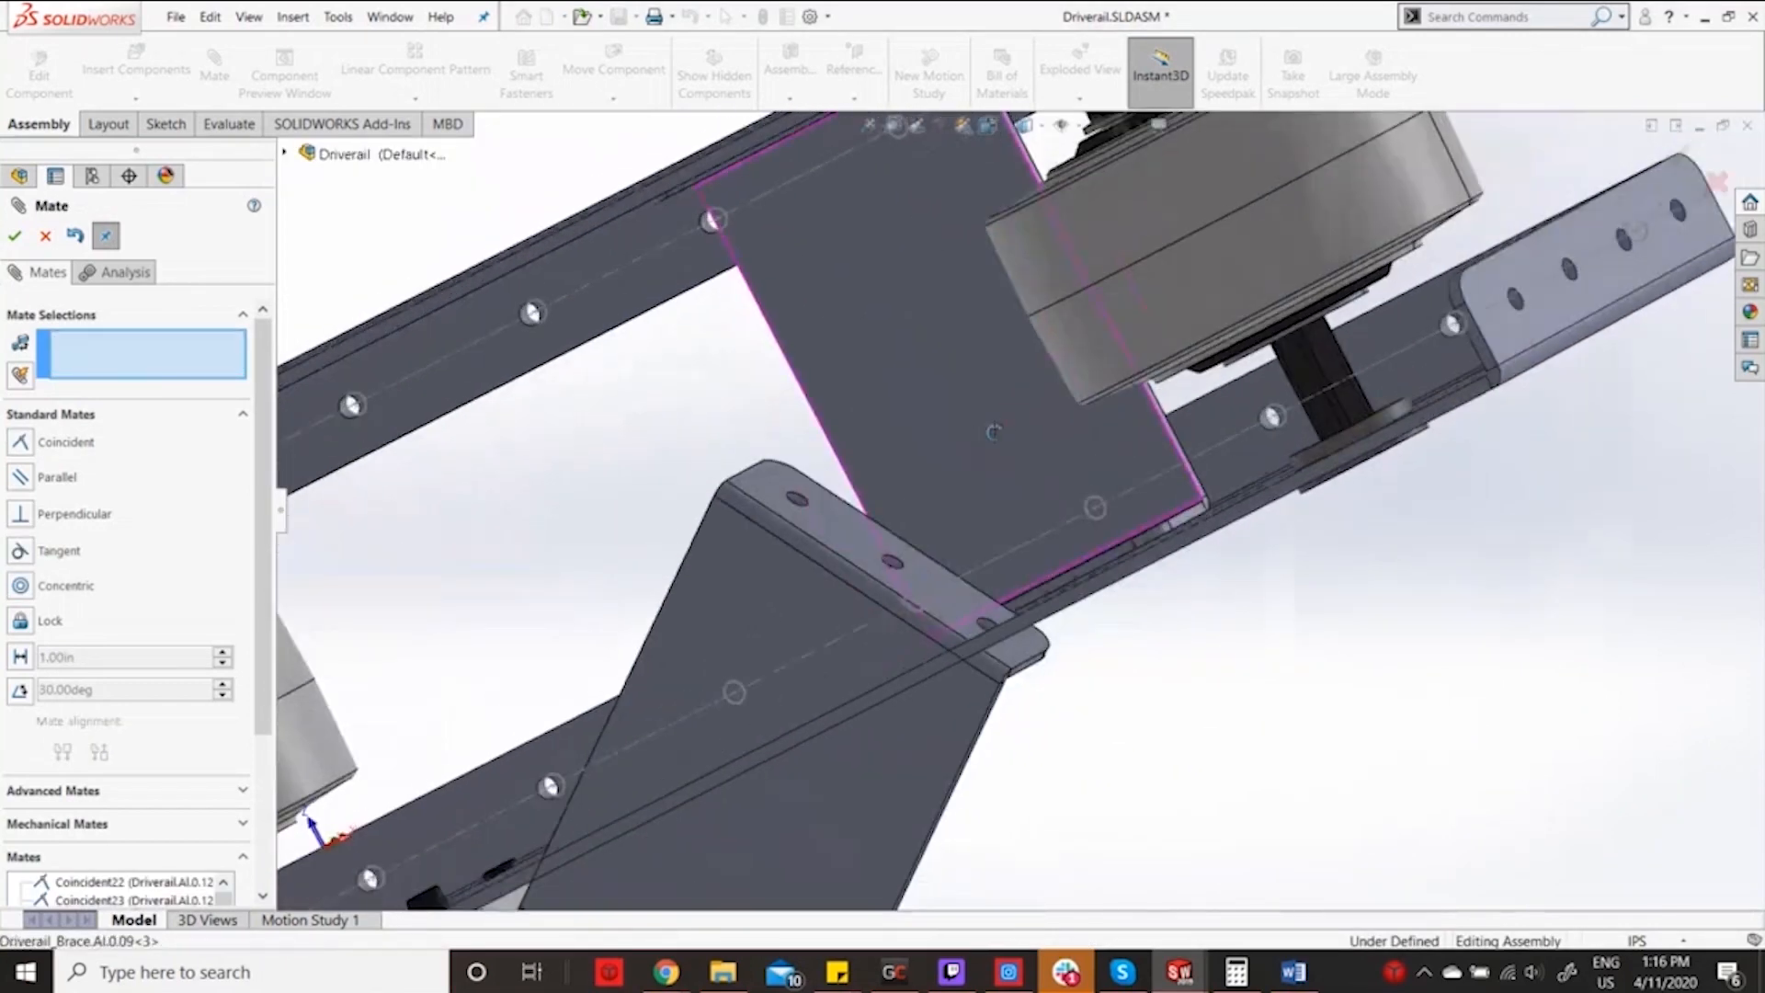
middle_click_drag(994, 431, 781, 630)
left_click(741, 614)
middle_click_drag(710, 580, 472, 257)
left_click(473, 258)
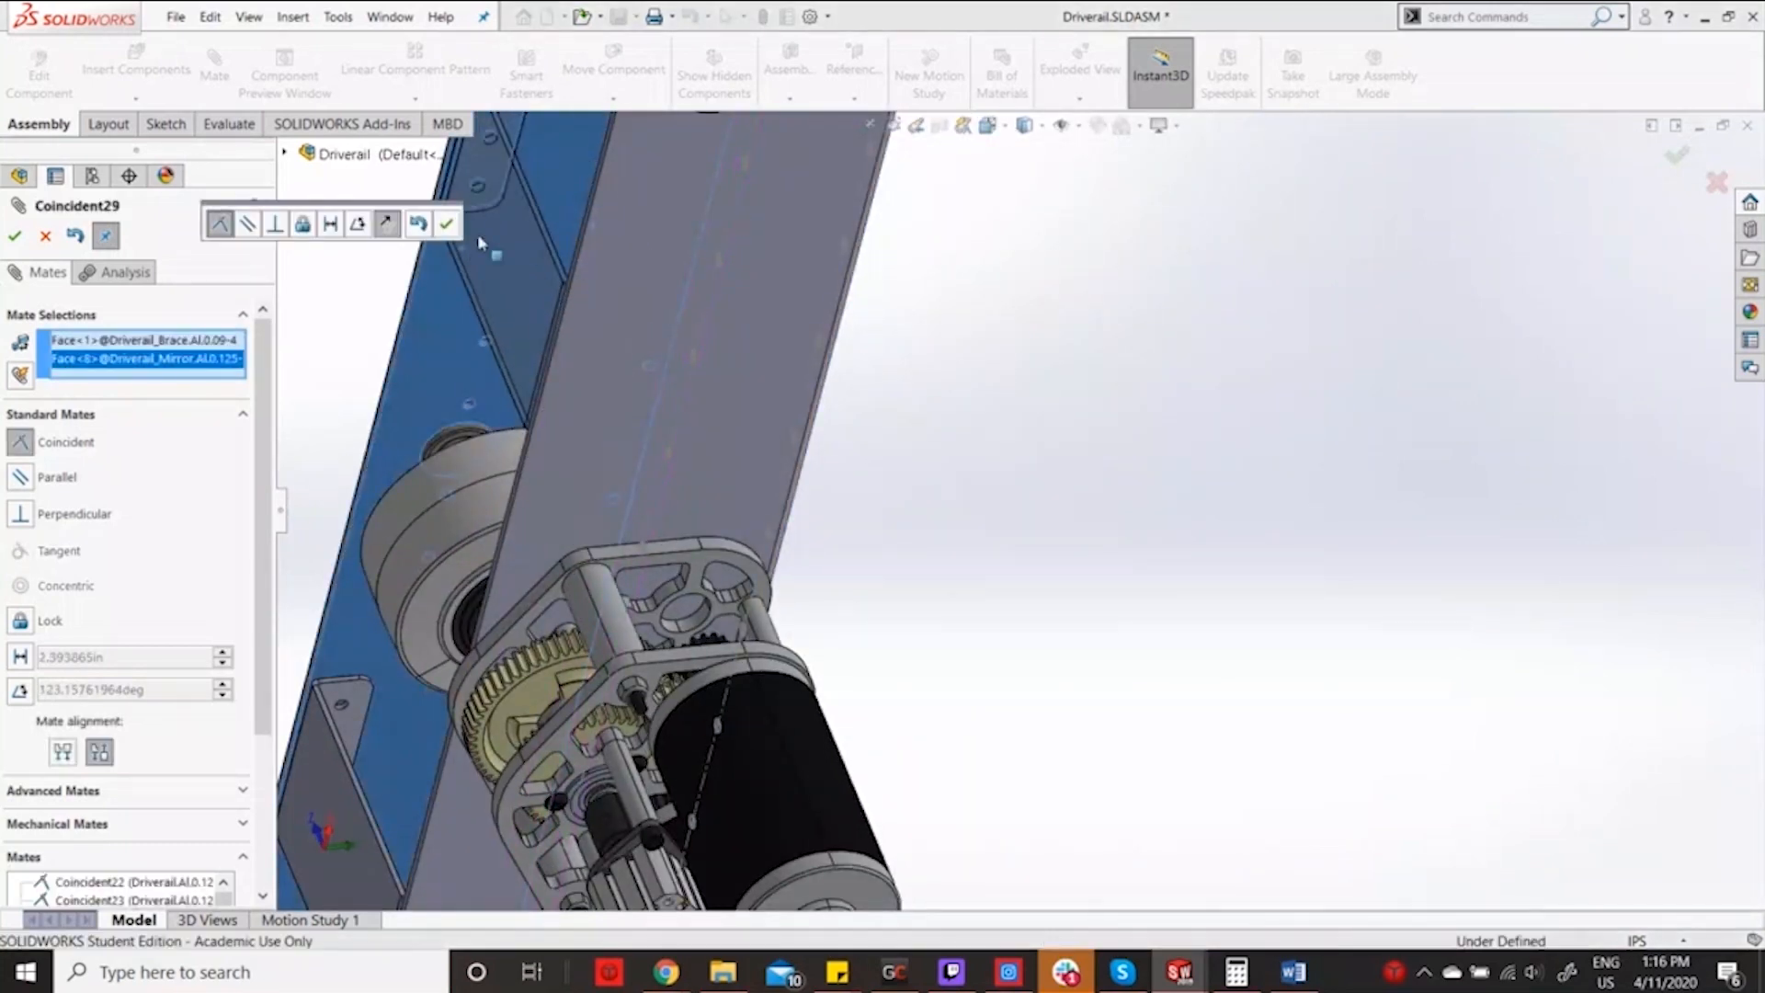
left_click(451, 225)
Mate the fourth brace's long edge face coincident with the matching edge face of the third brace to align the pair.
scroll(520, 248, "up", 5)
middle_click_drag(521, 248, 942, 409)
scroll(942, 409, "down", 5)
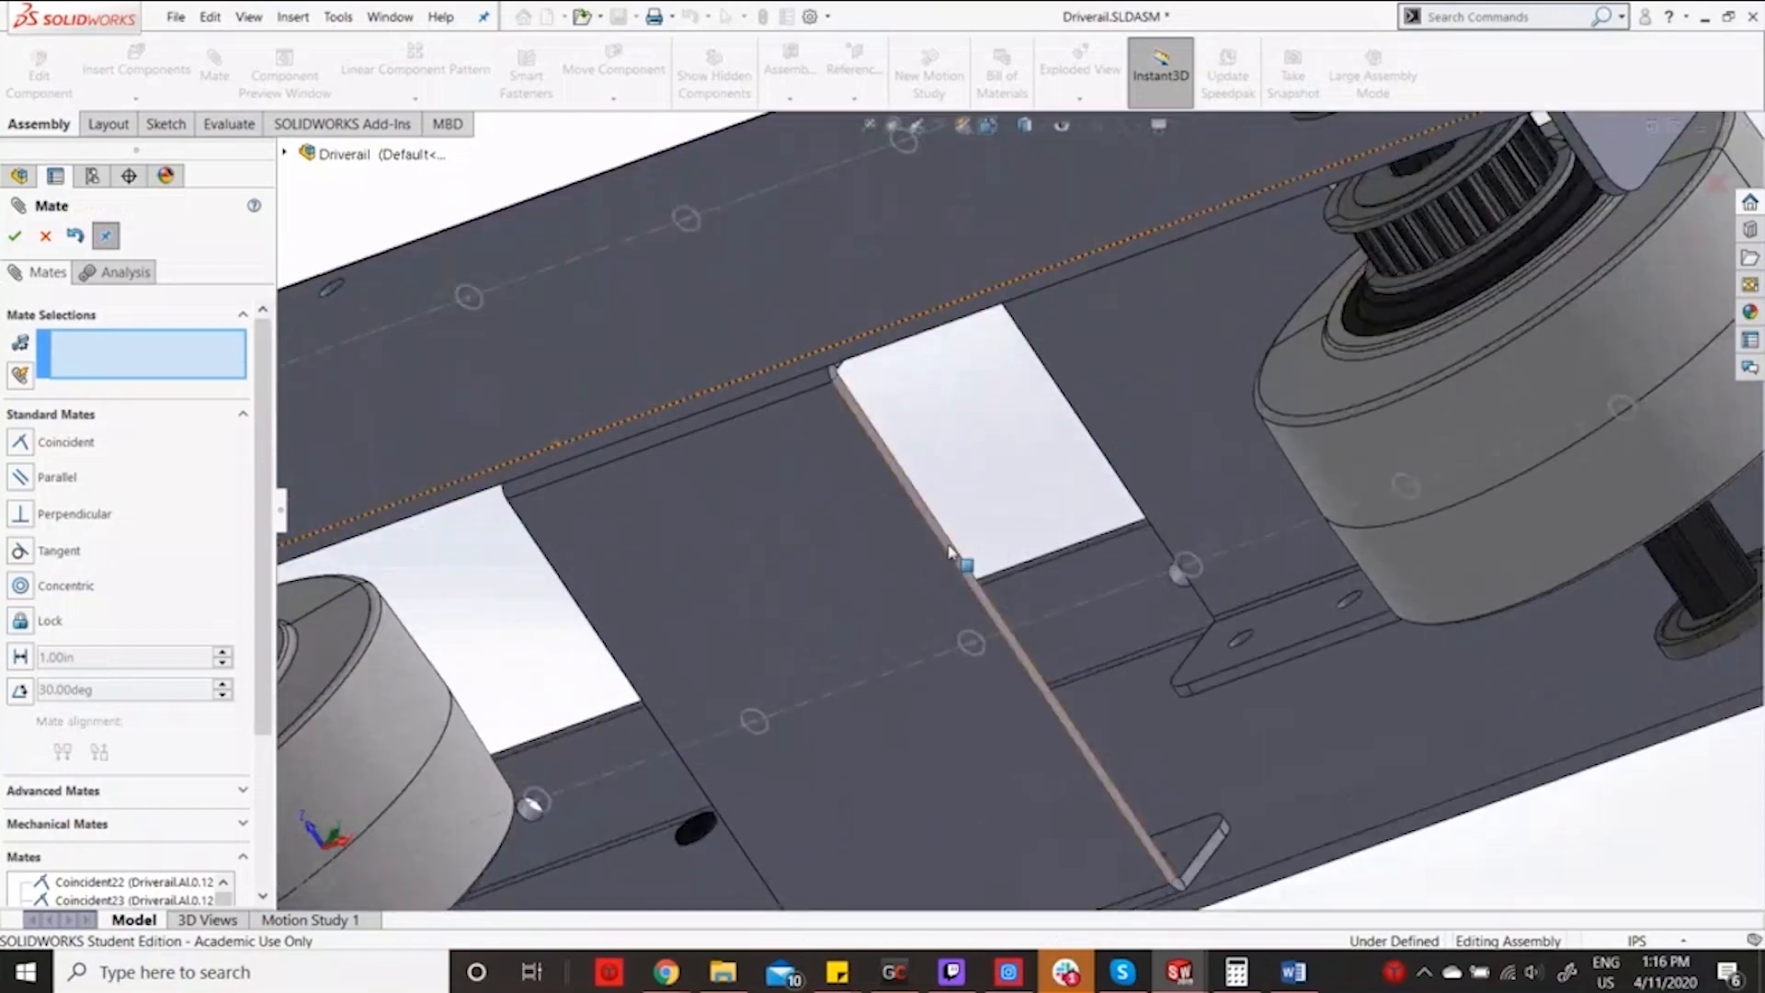
left_click(953, 552)
scroll(975, 528, "up", 5)
middle_click_drag(975, 529, 1148, 430)
scroll(1149, 430, "down", 5)
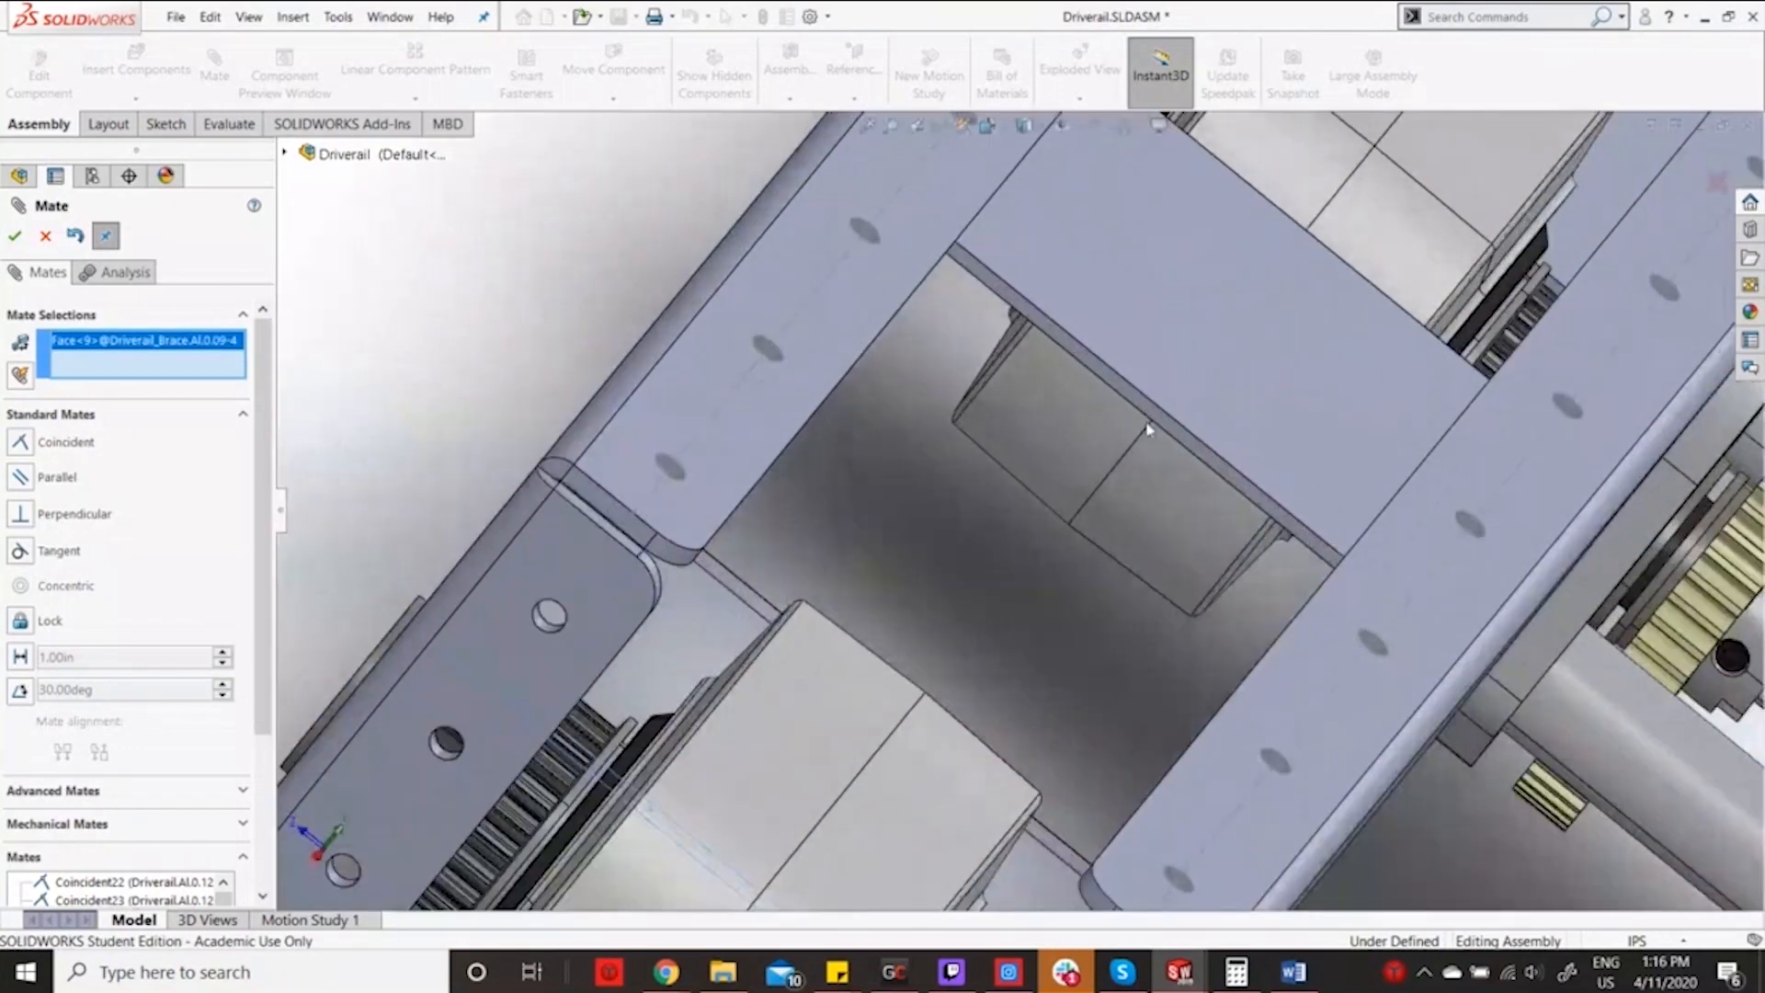
left_click(1149, 421)
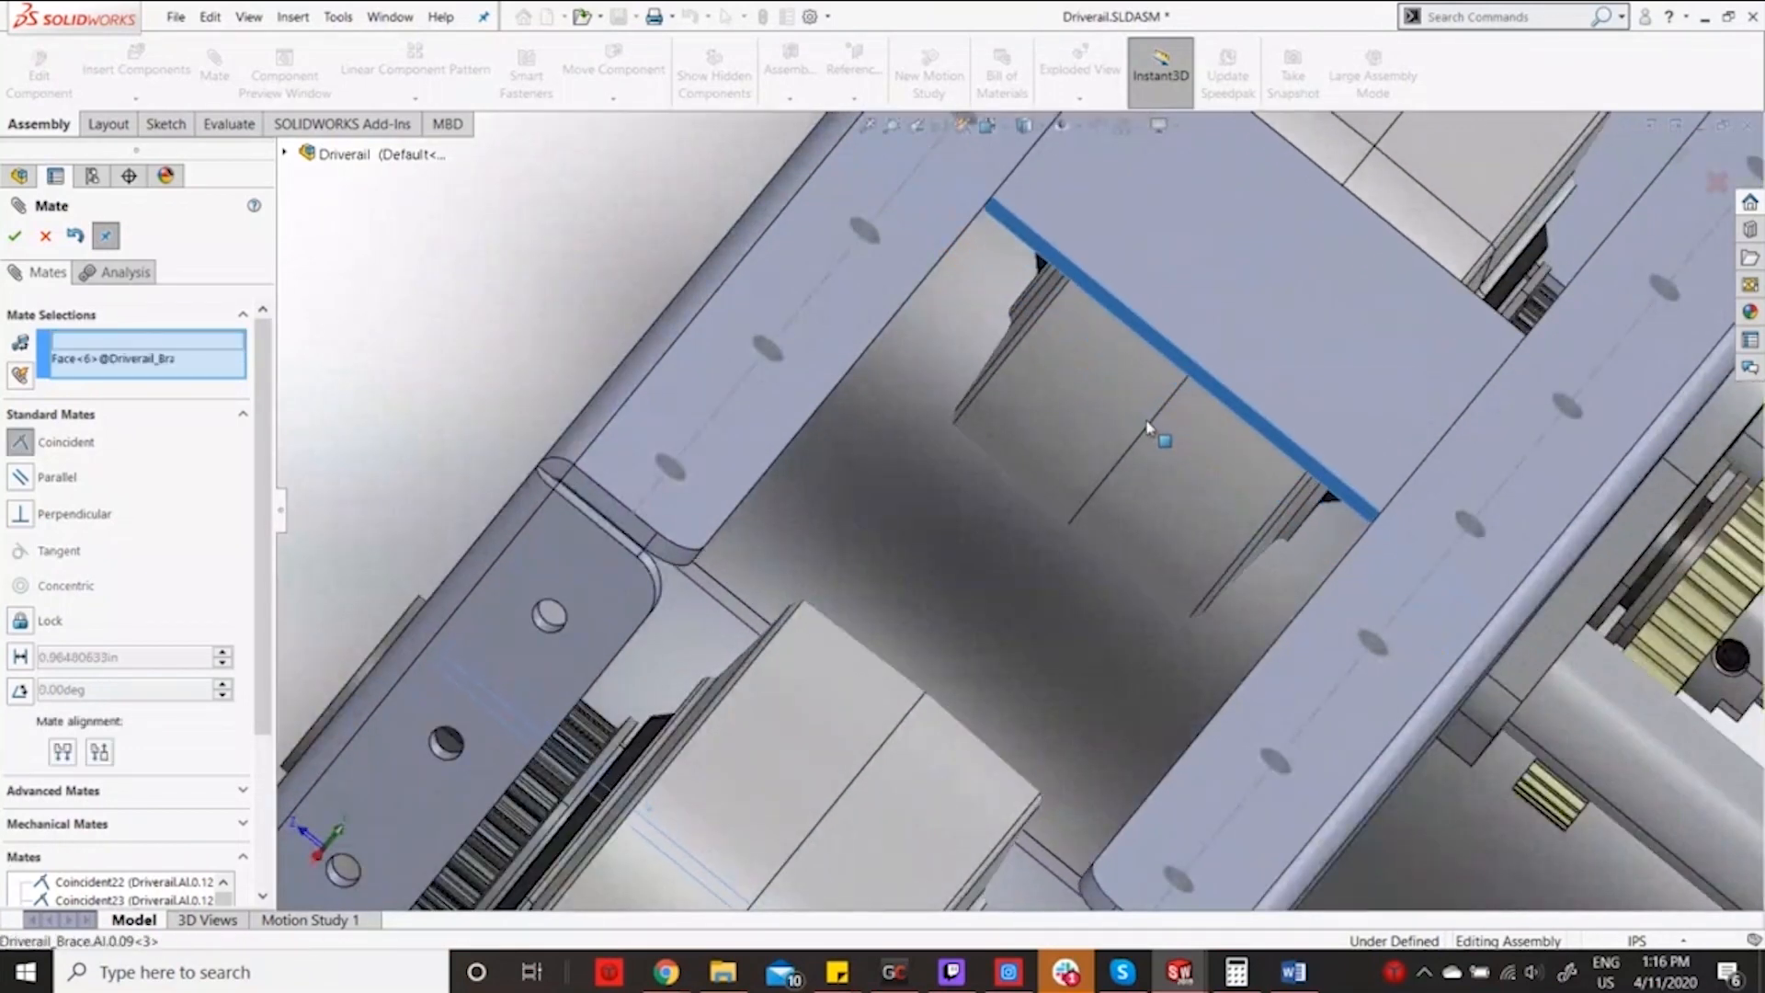
left_click(1403, 401)
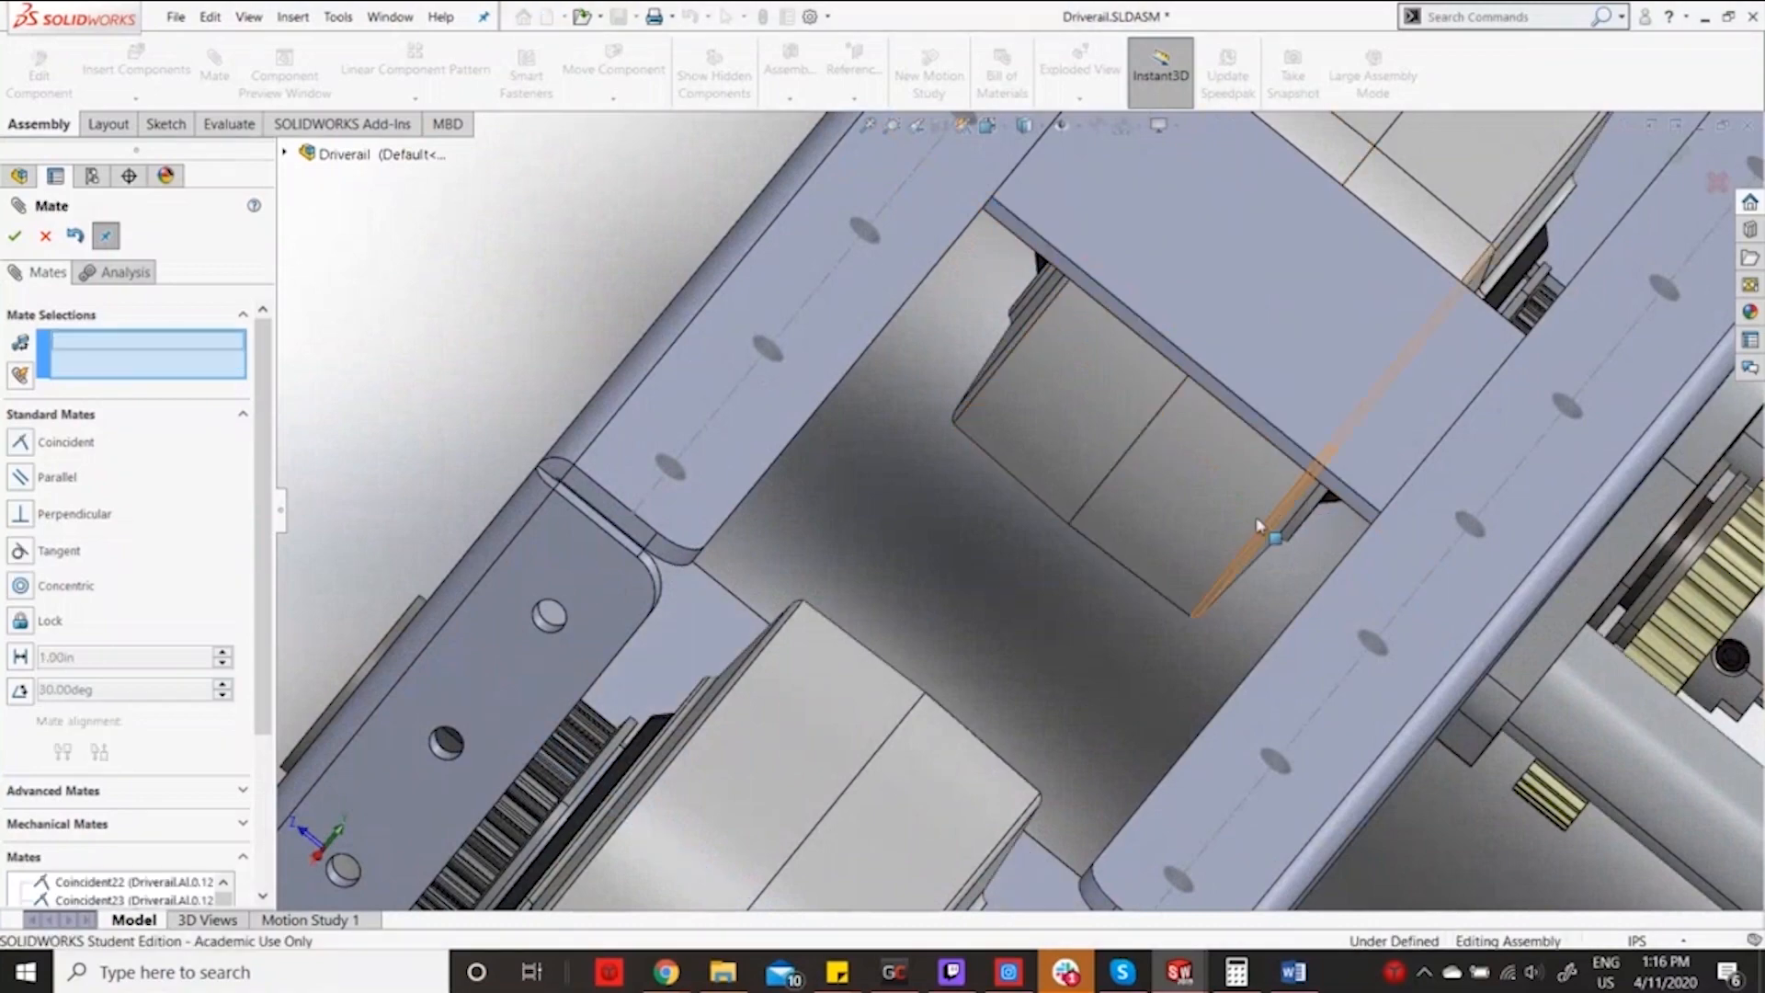
Apply a distance mate between the third brace's edge face and the end flange face of the Driverail_Mirror.Al.0.125 rail.
scroll(1261, 522, "up", 5)
middle_click_drag(1262, 483, 1495, 447)
scroll(1493, 446, "up", 4)
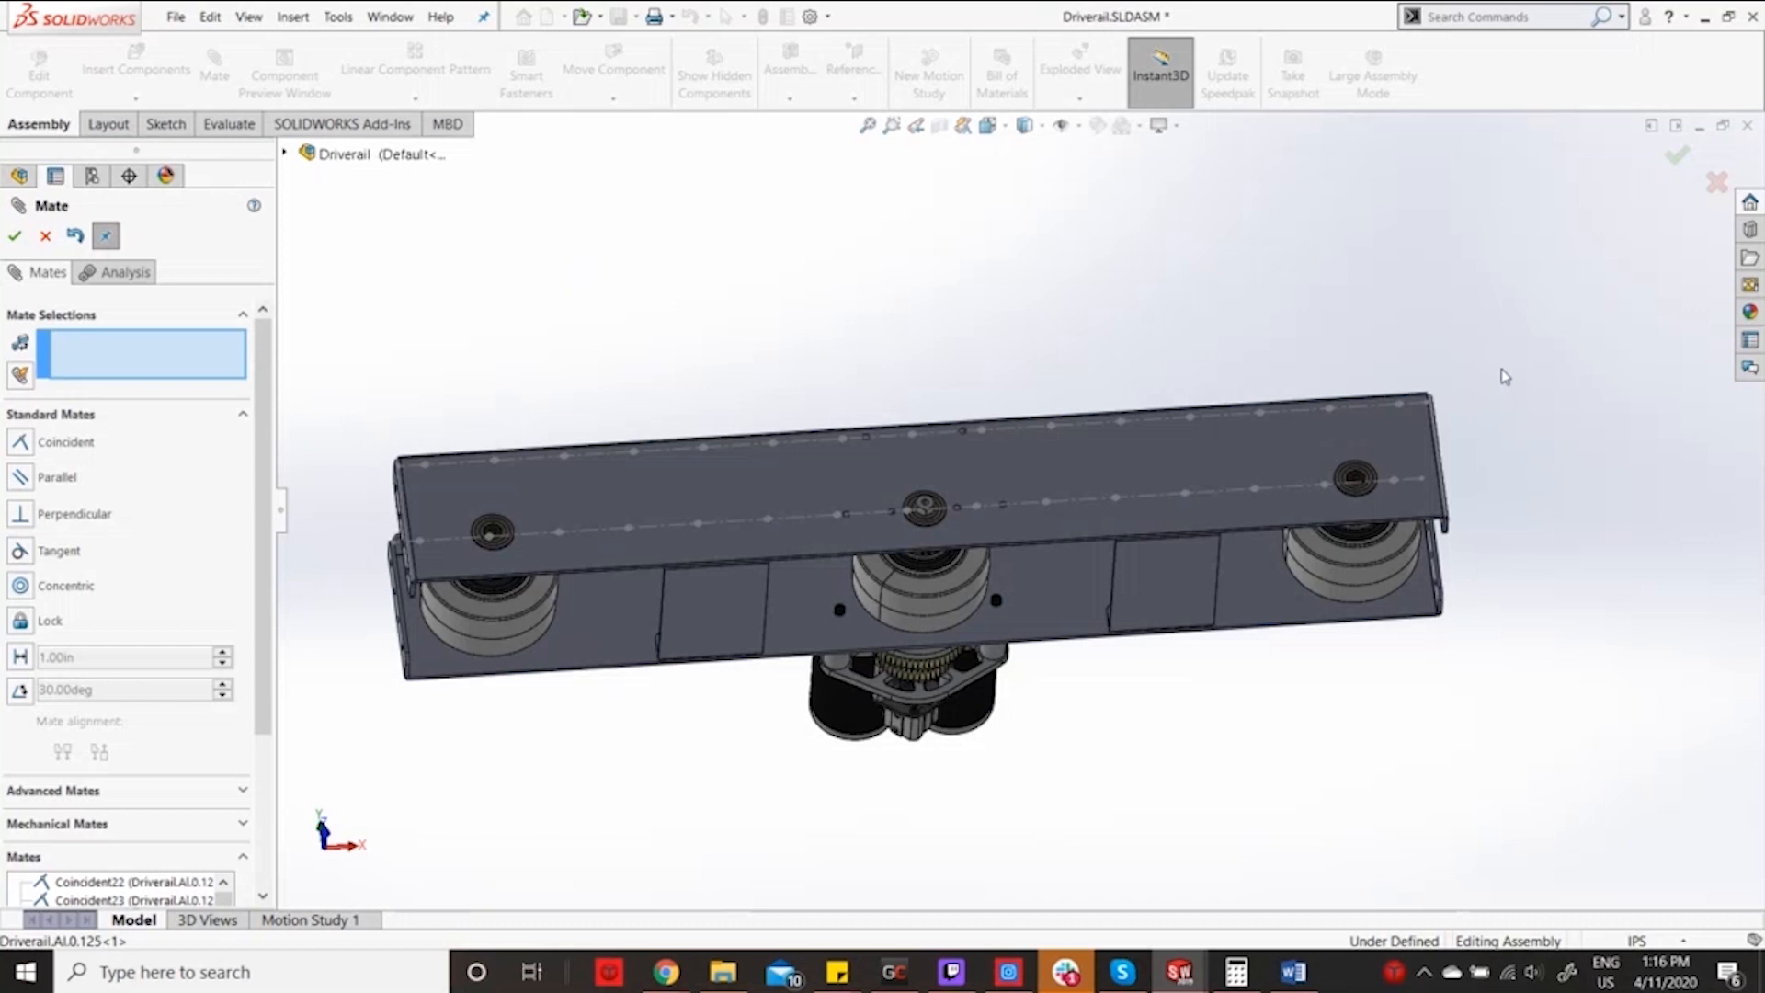
middle_click_drag(1489, 352, 1470, 733)
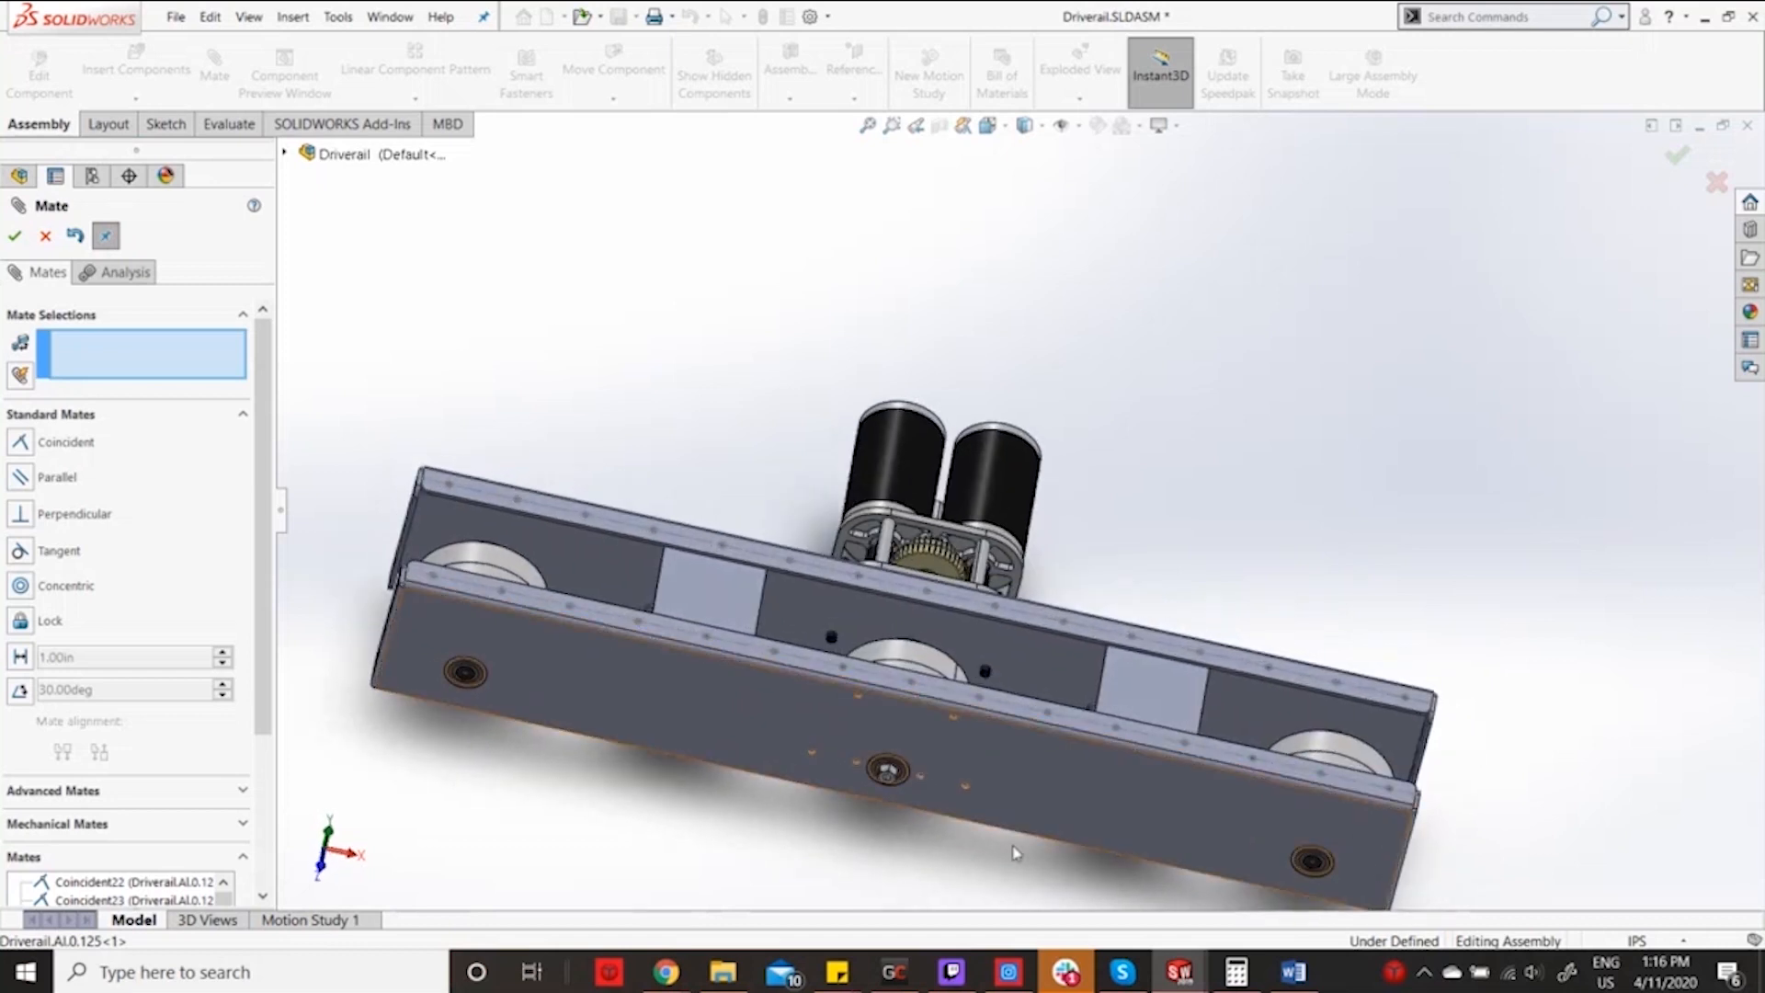
scroll(825, 777, "down", 1)
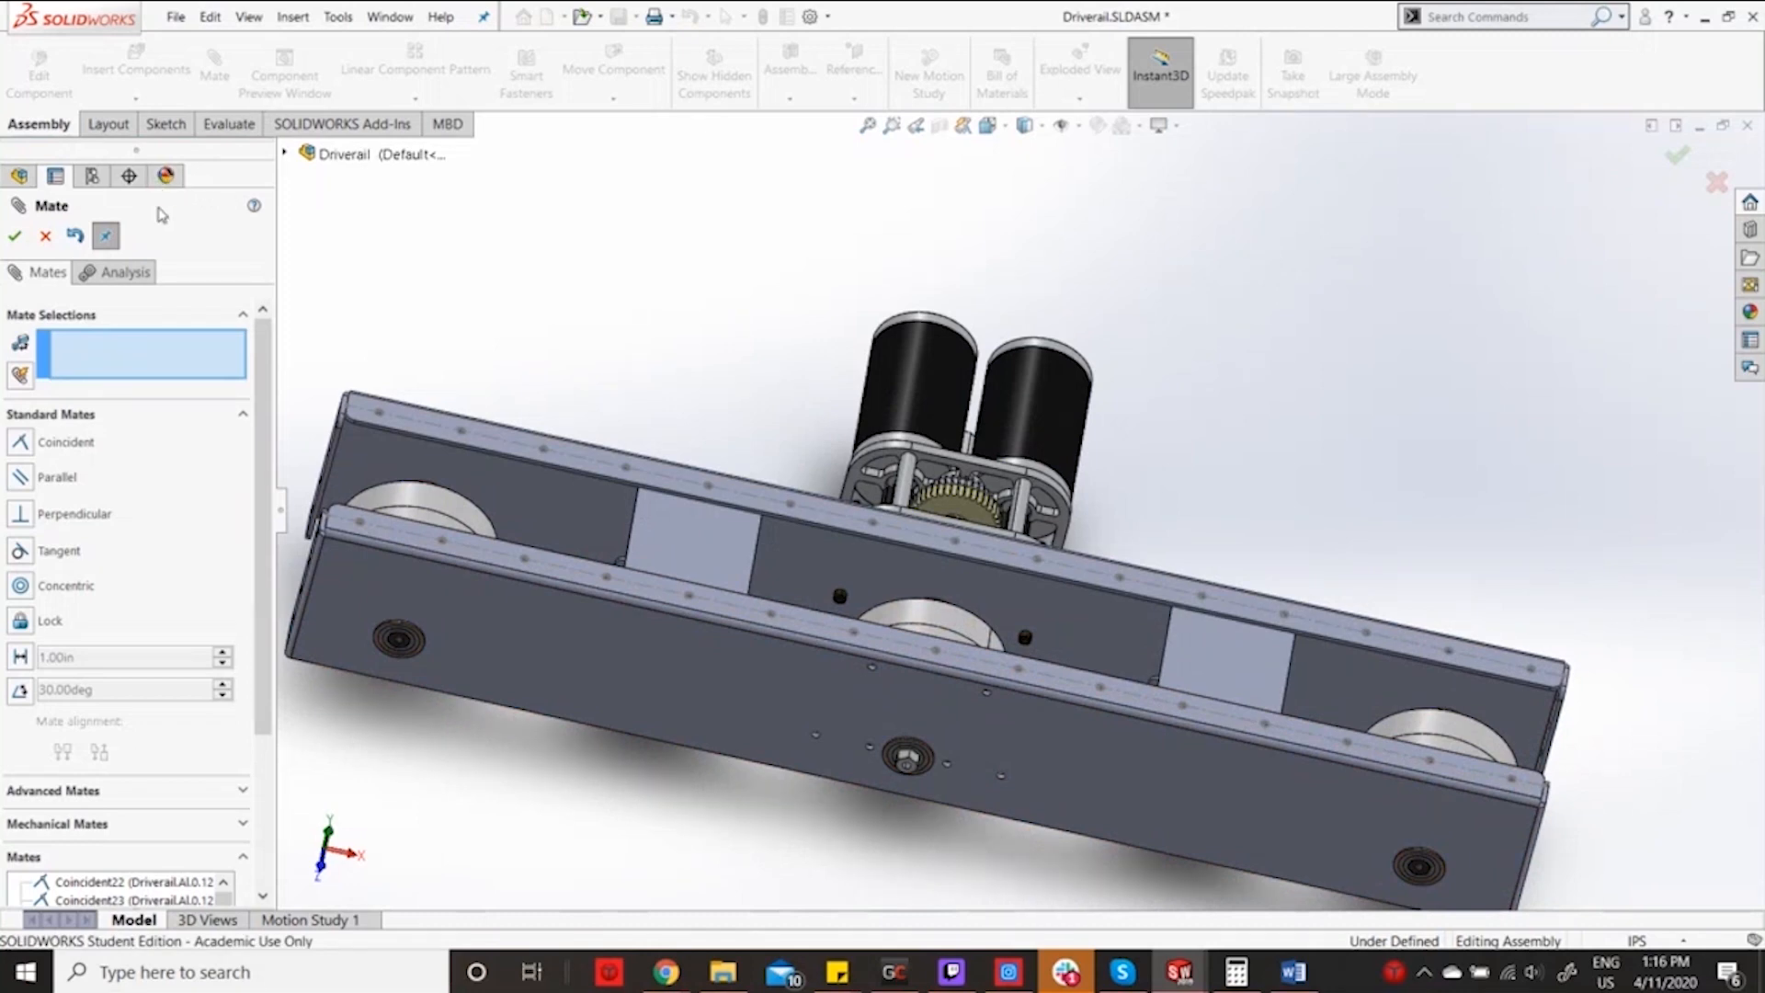
scroll(1318, 699, "down", 3)
middle_click_drag(1317, 699, 1058, 664)
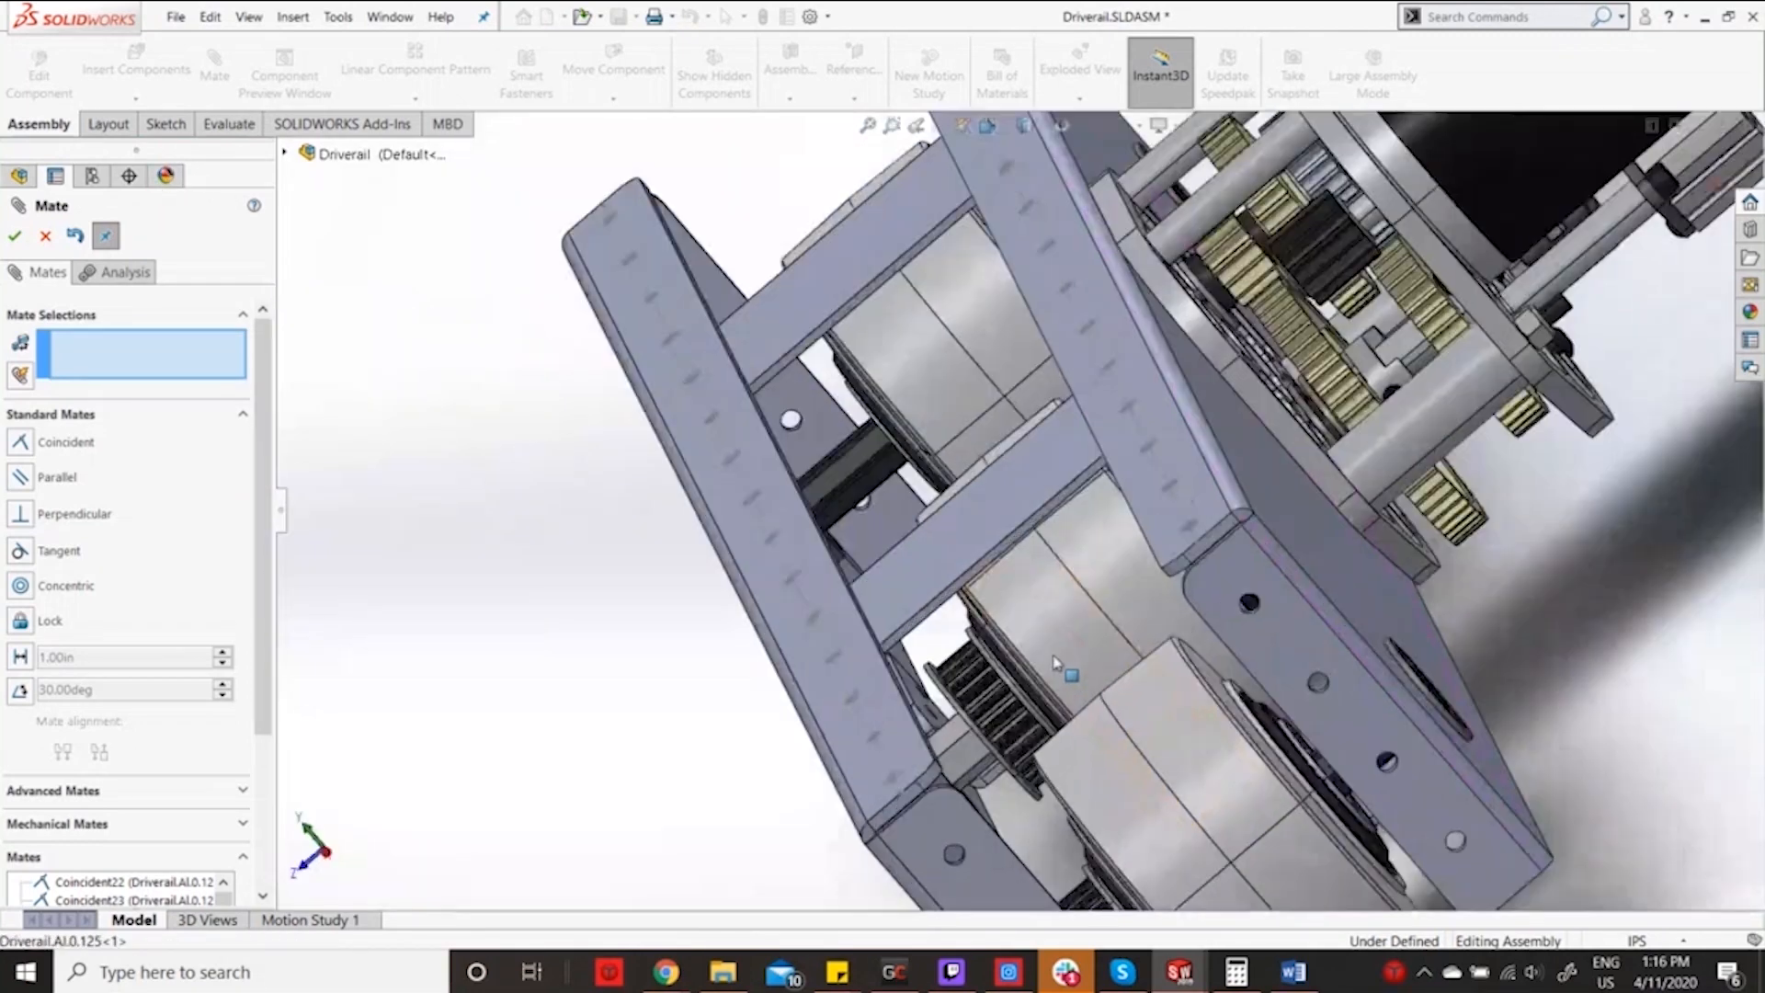
left_click(980, 576)
scroll(979, 576, "up", 3)
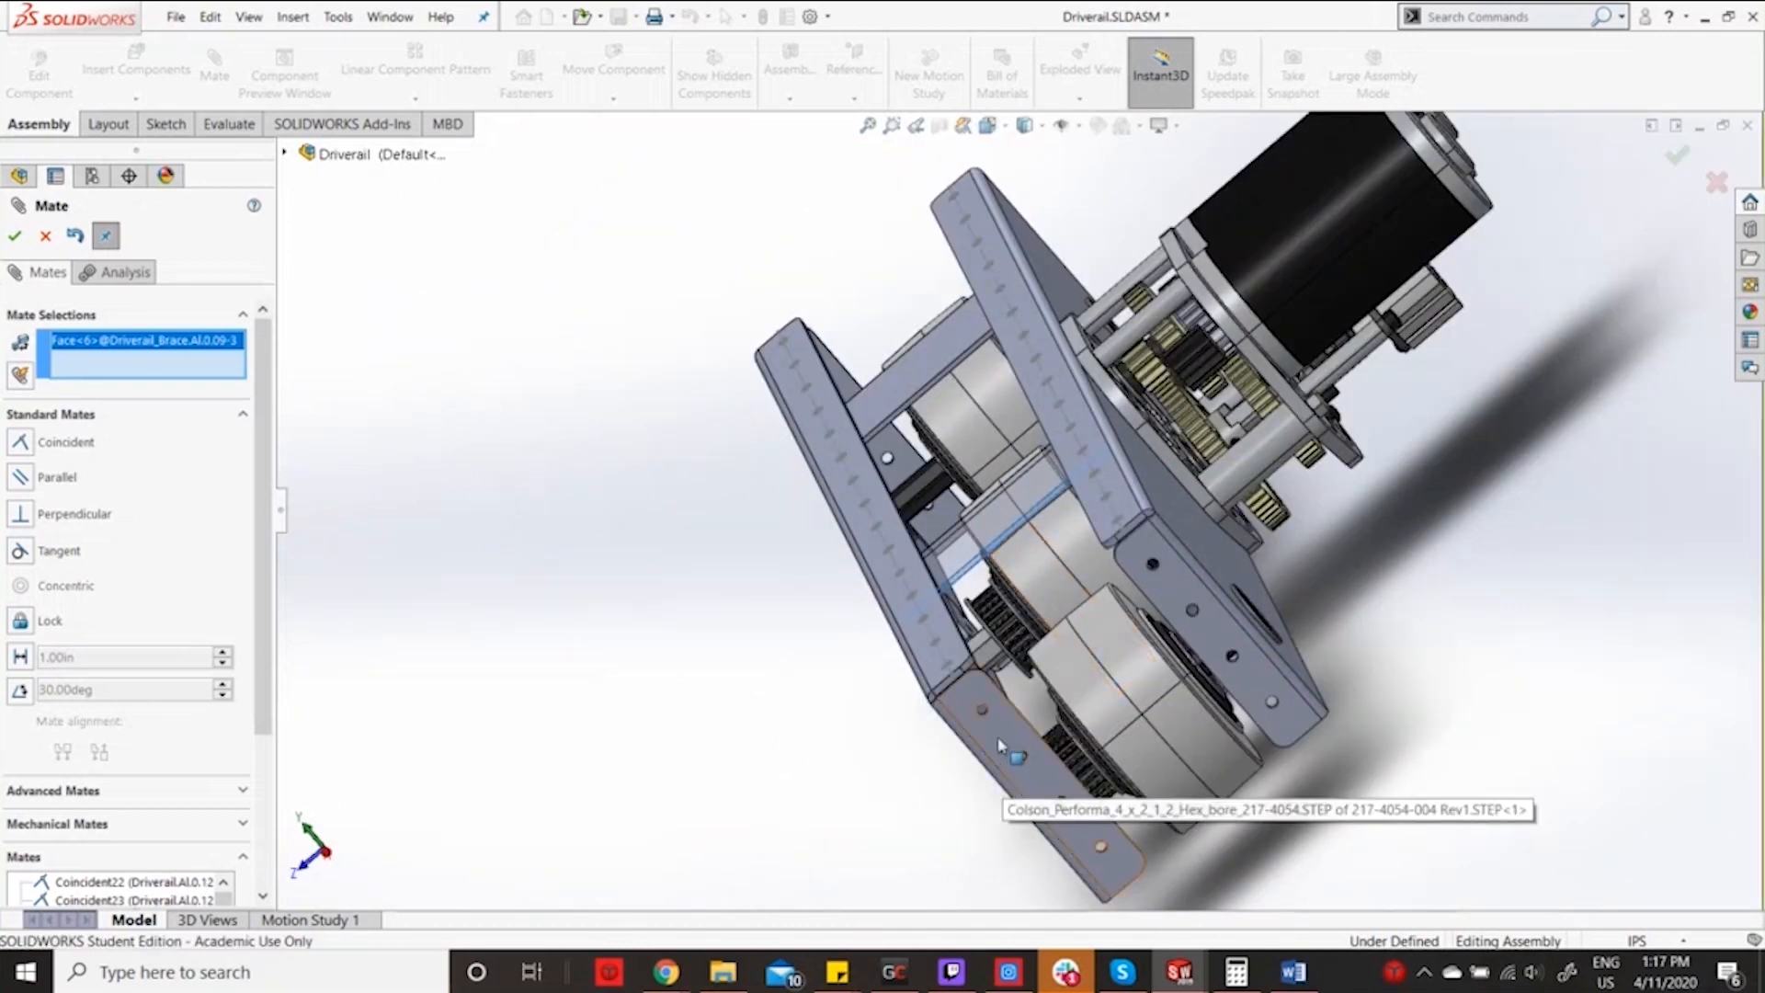
scroll(1000, 744, "up", 2)
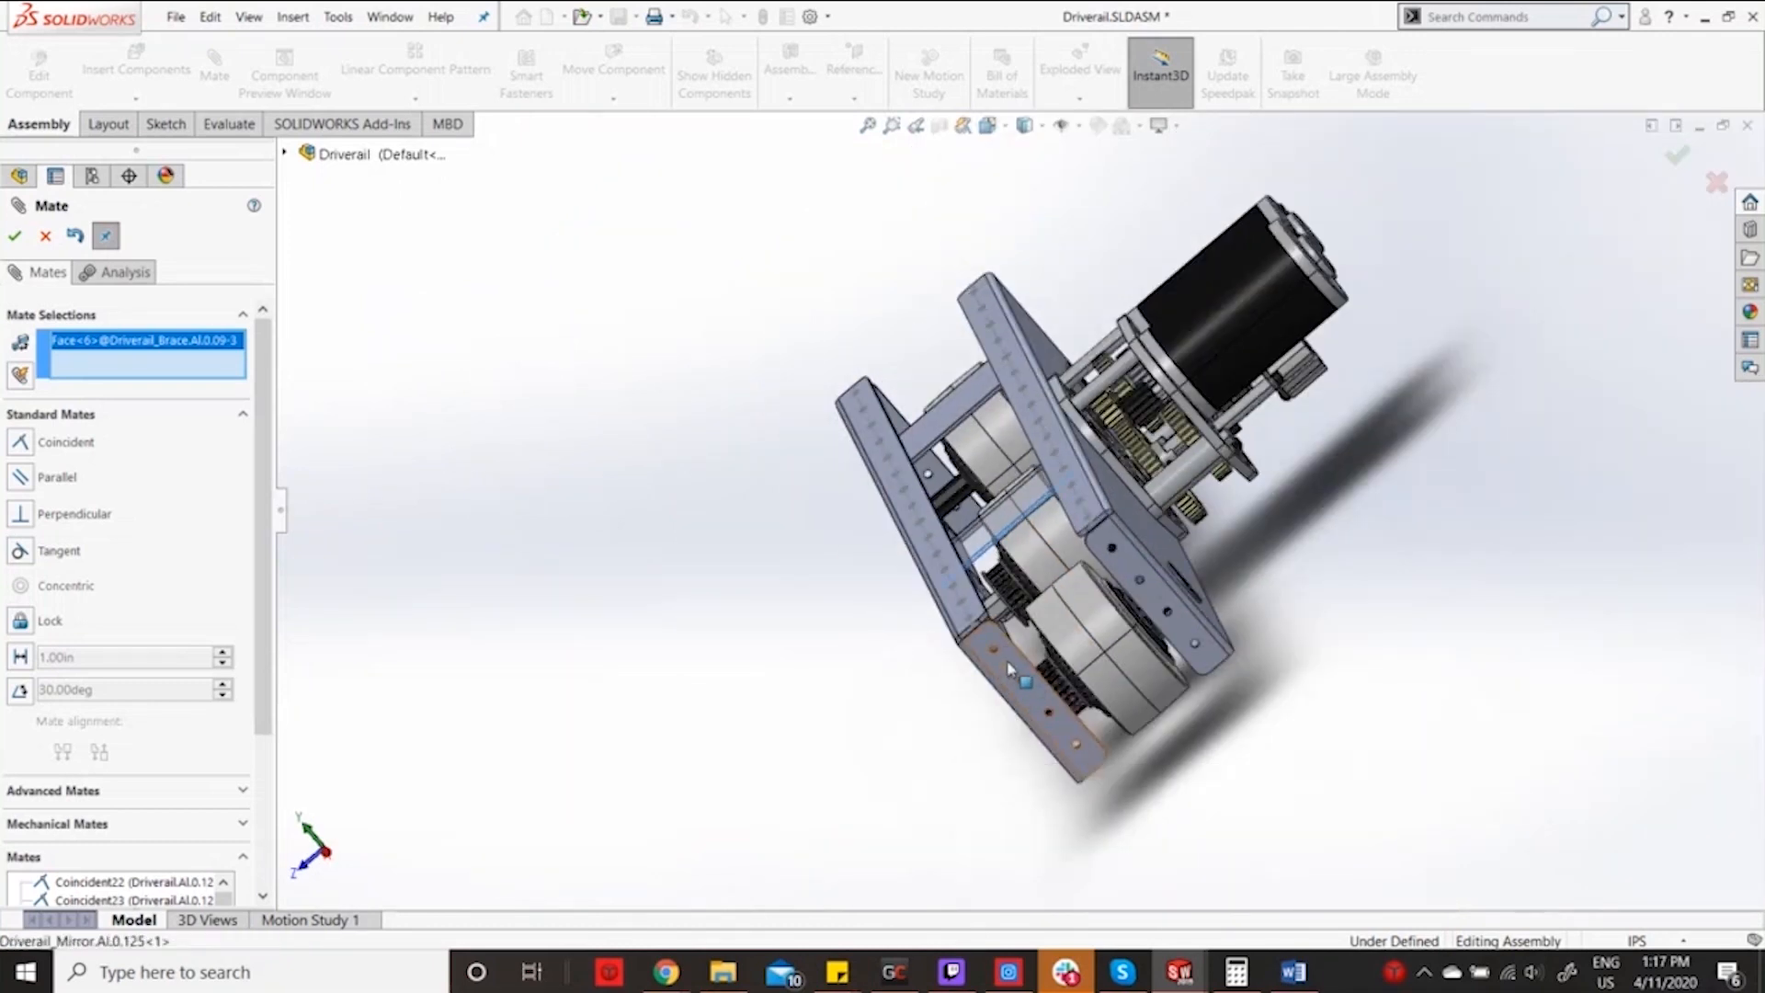
left_click(1005, 680)
middle_click_drag(1011, 658, 1186, 713)
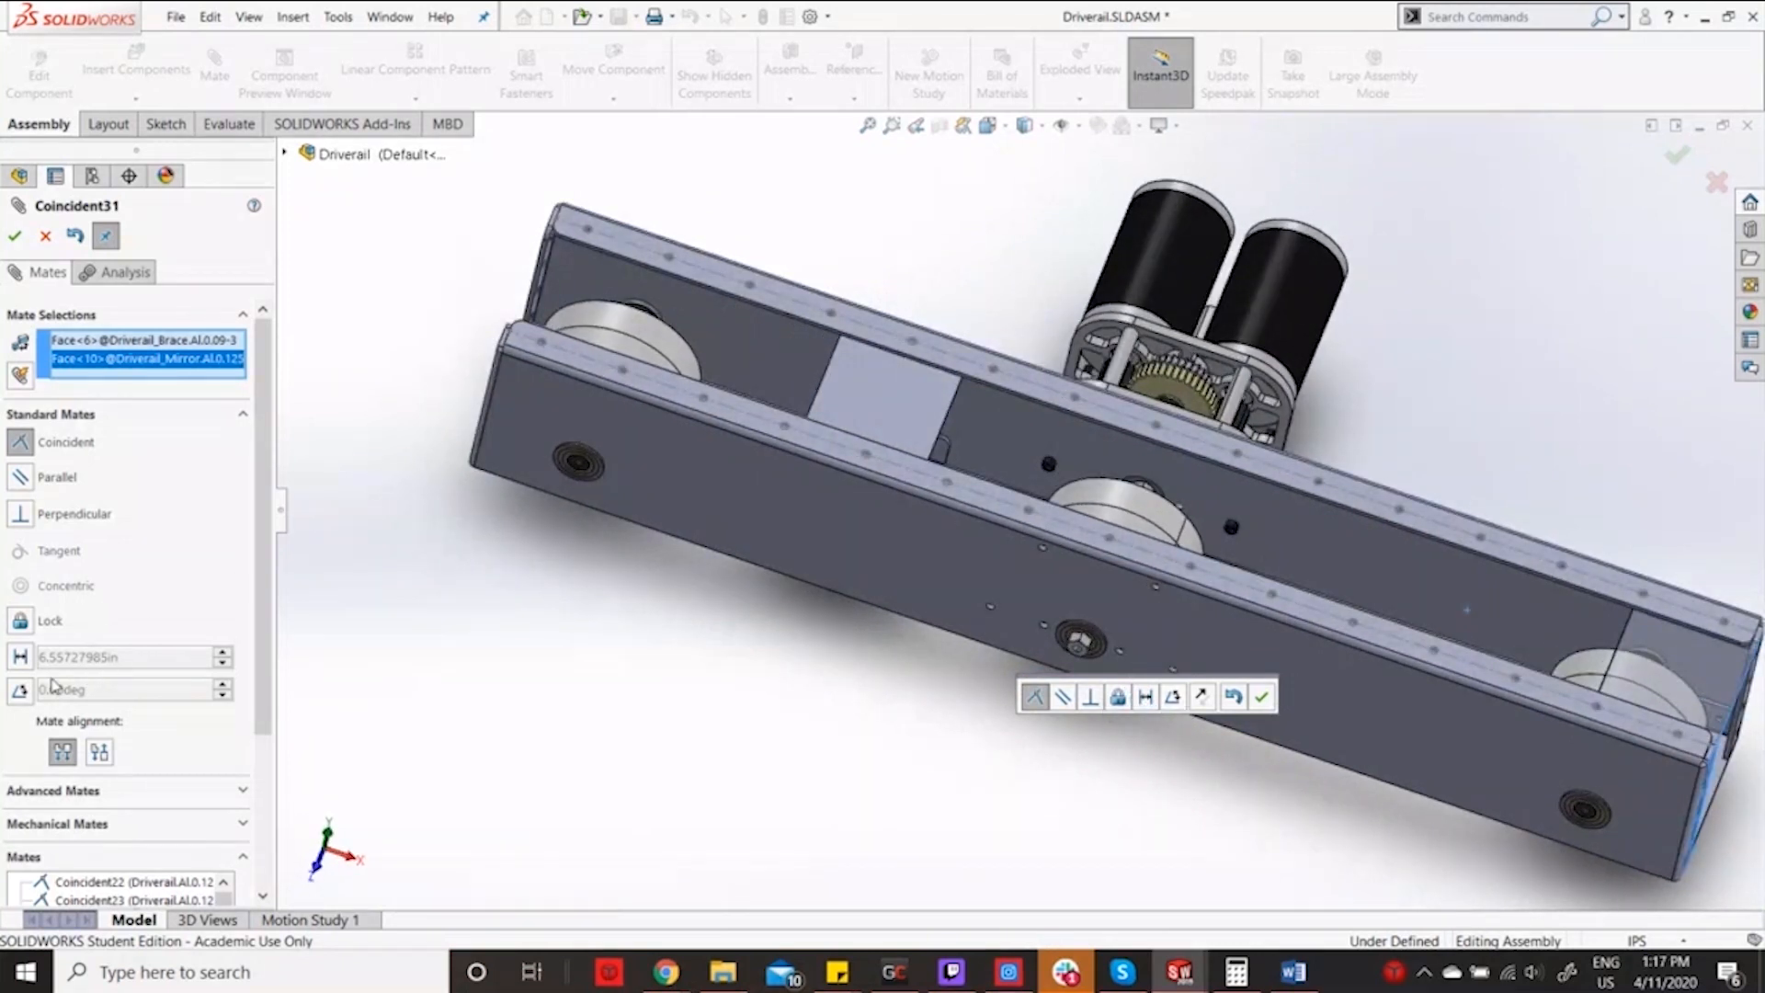
left_click(20, 657)
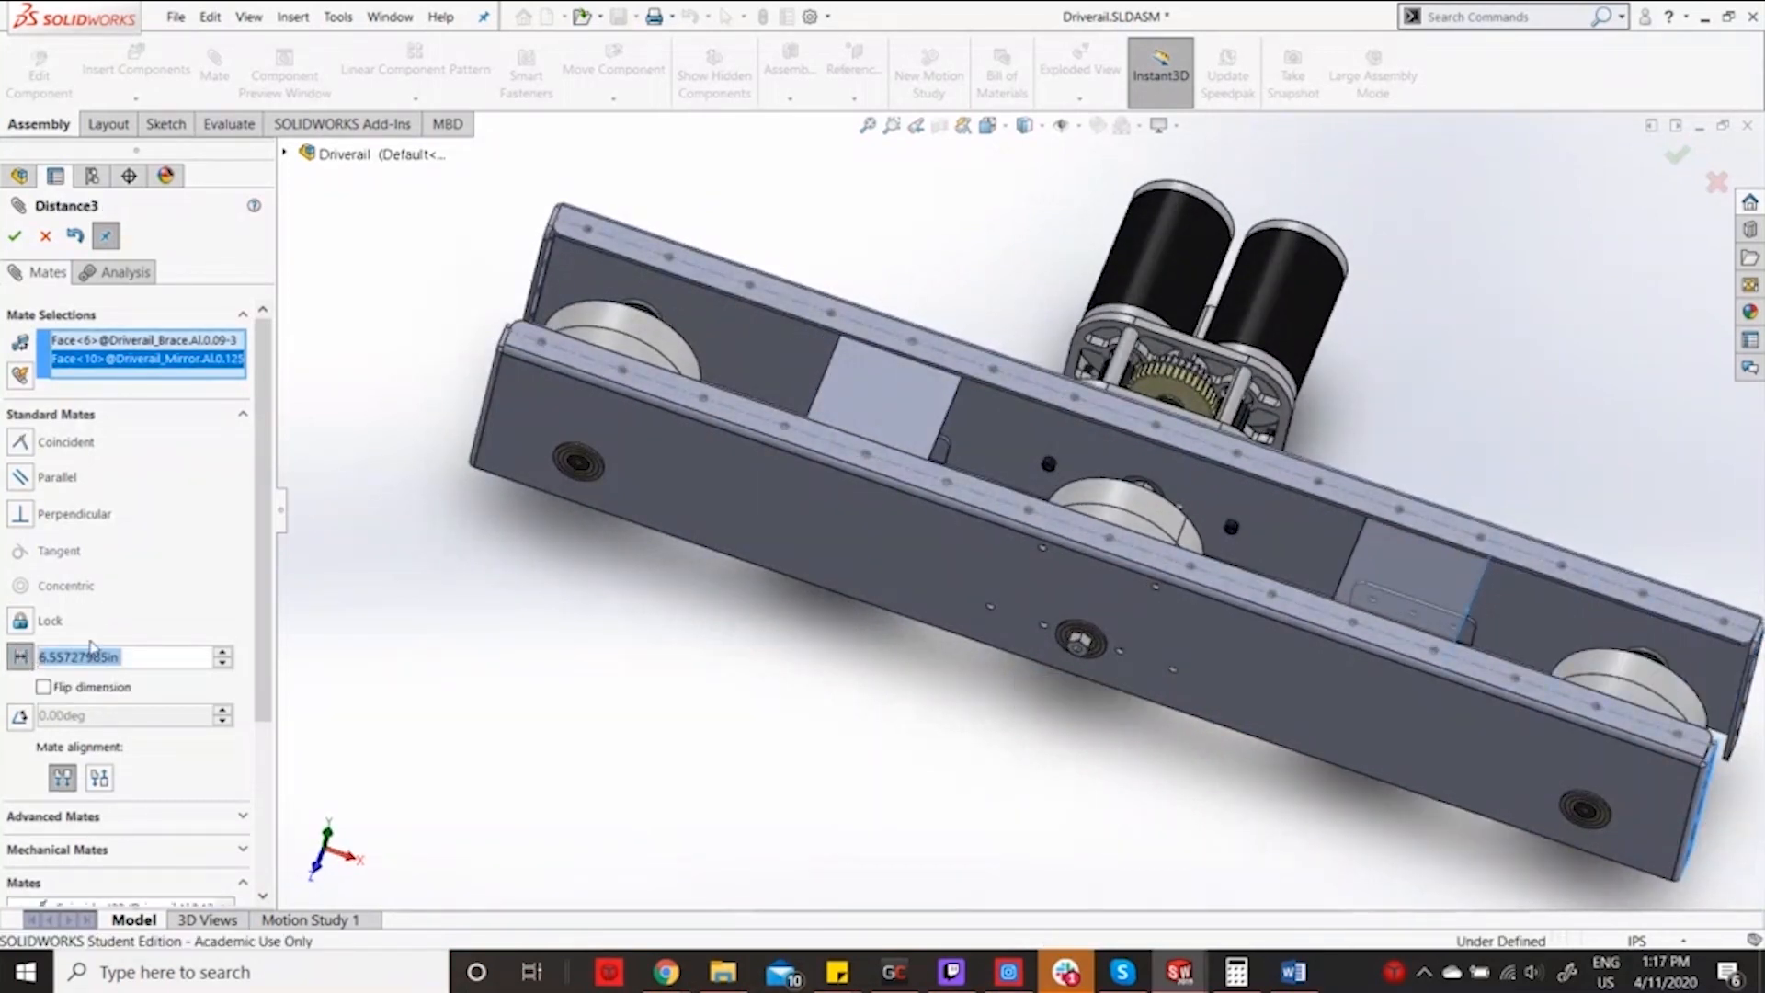
Try out distances for the third brace from the rail's end flange and set the distance mate to 6.5 in.
type("6")
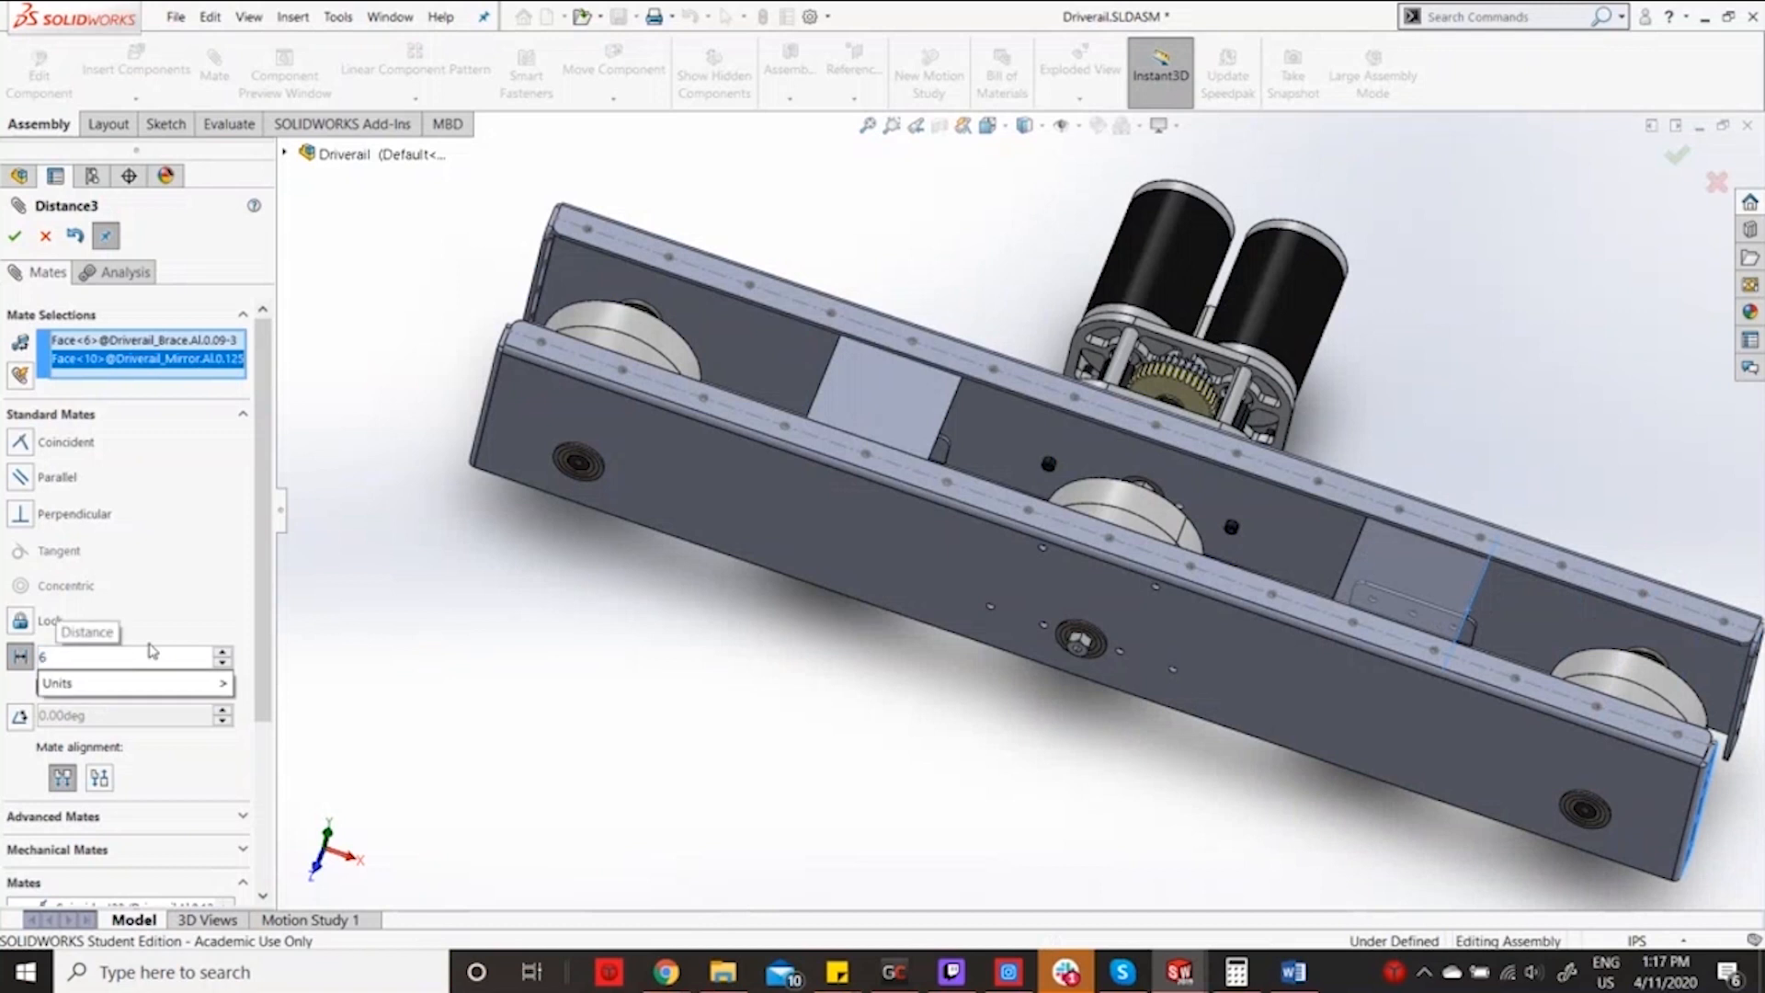
key("Return")
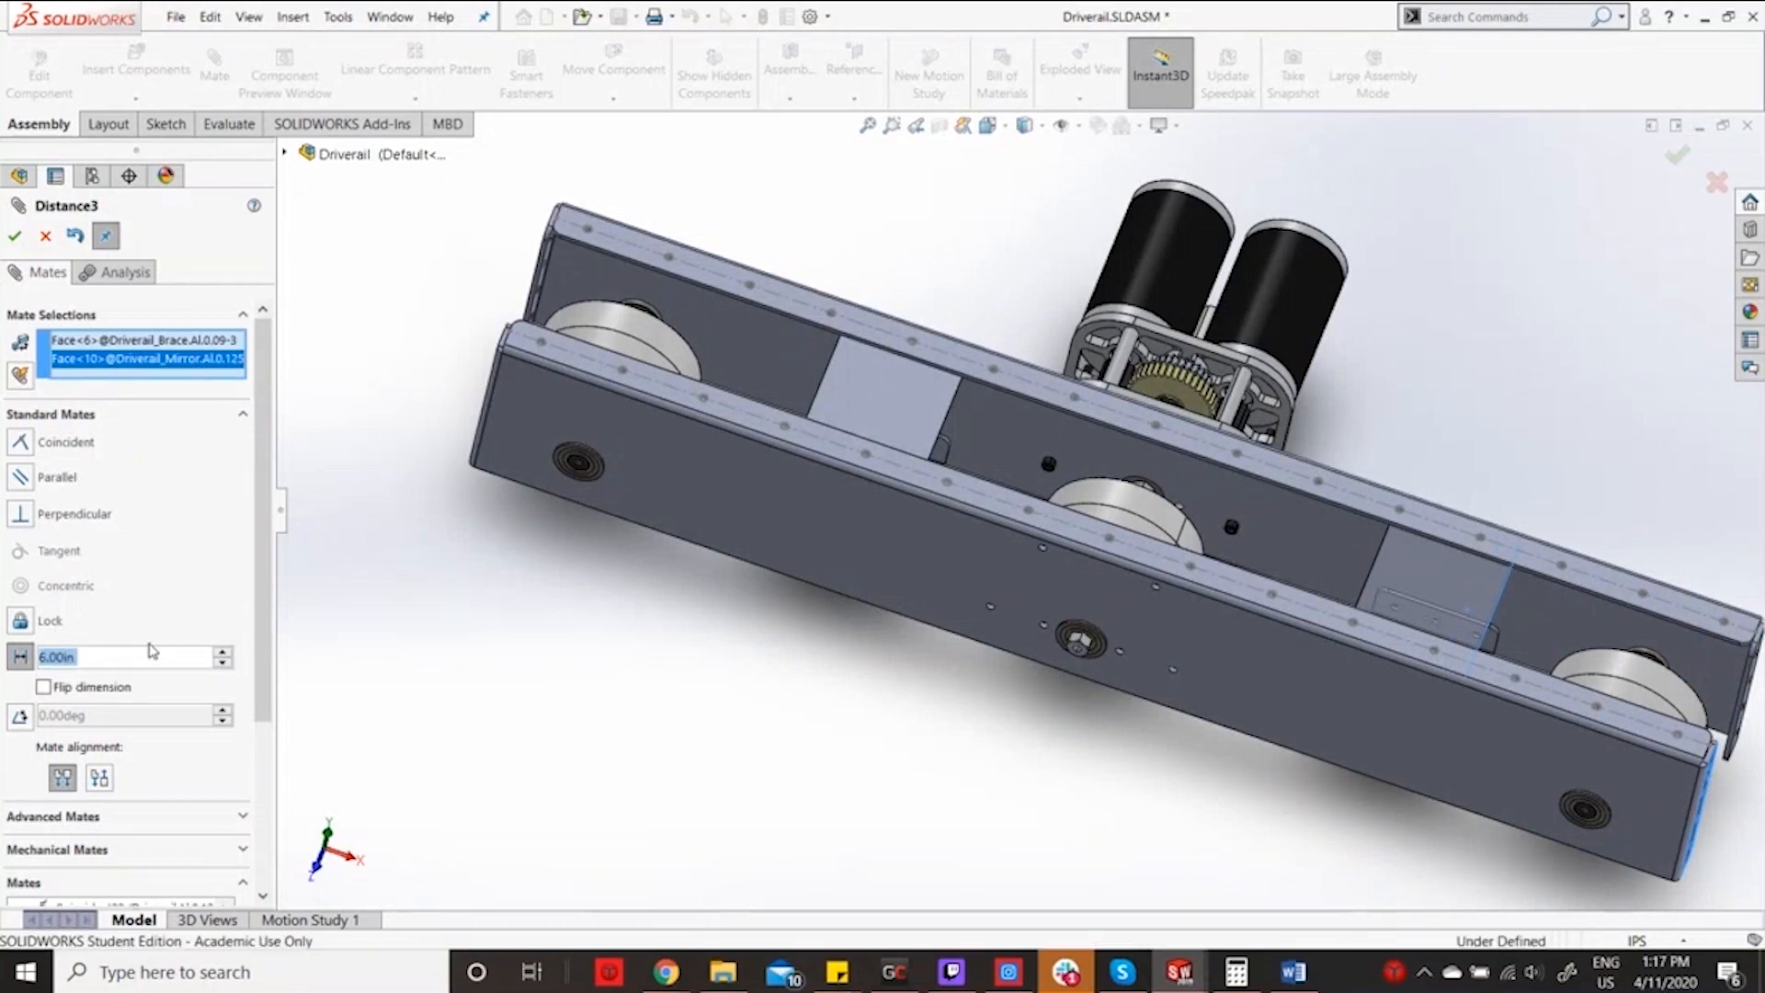
type("5")
key("Return")
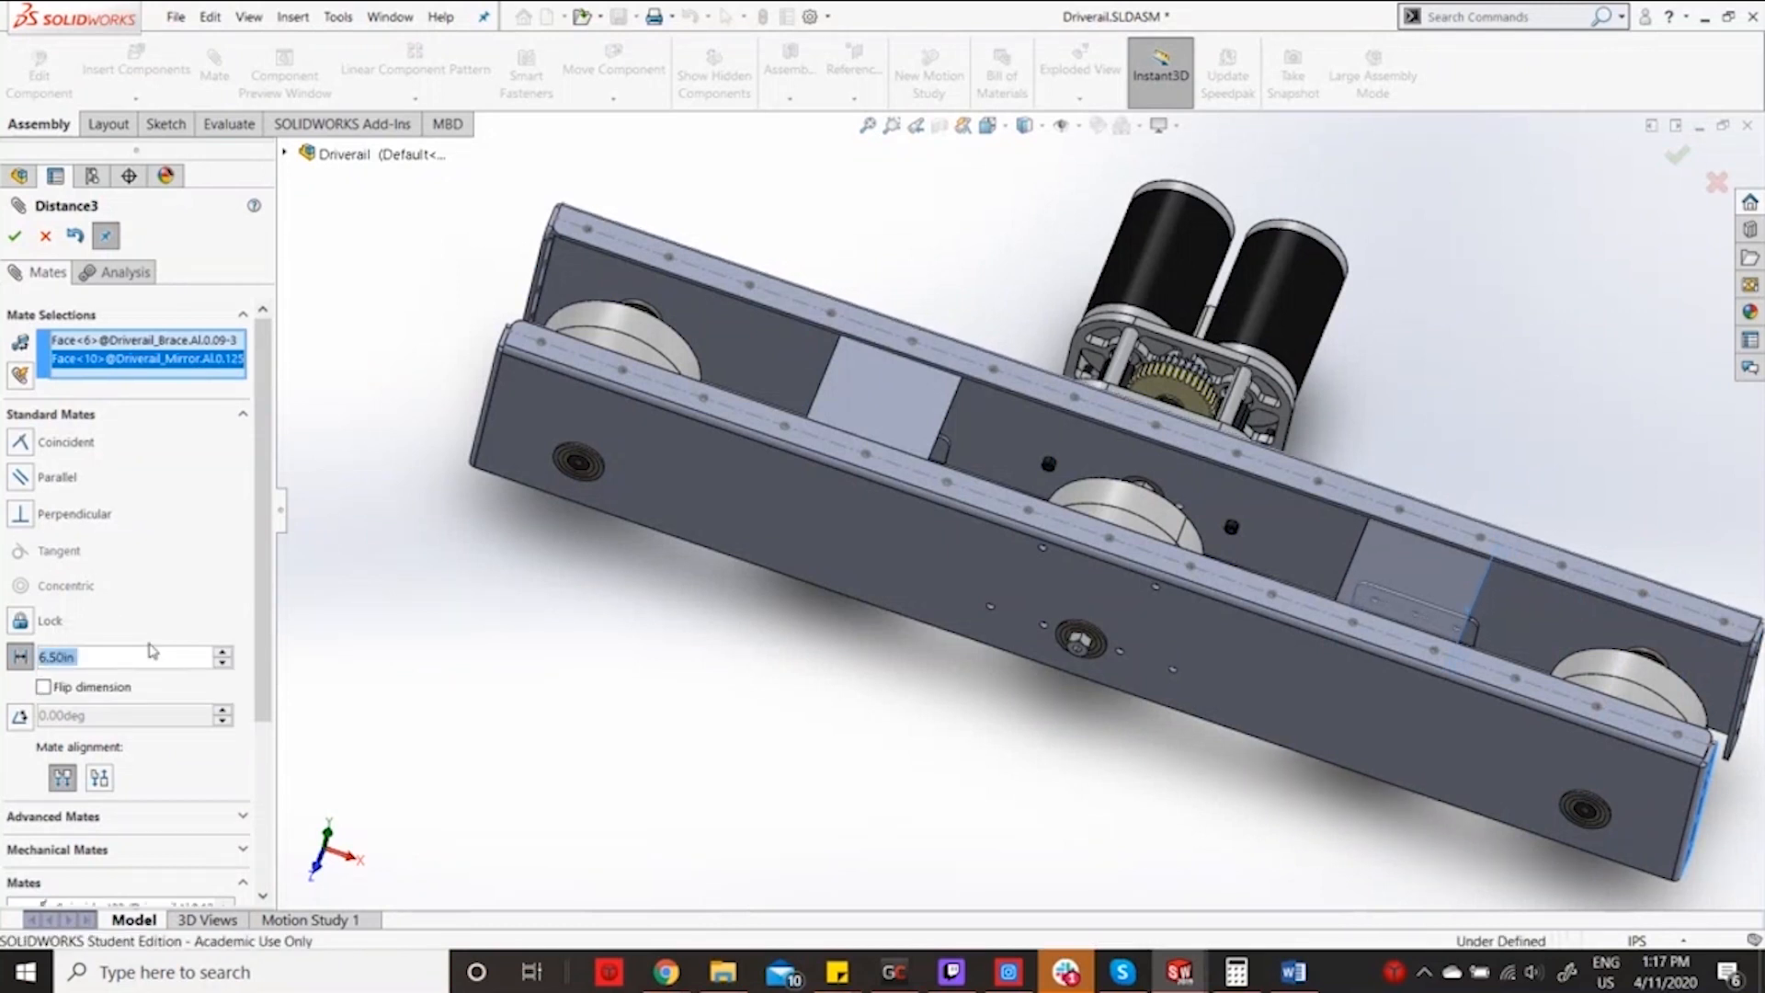
type("7")
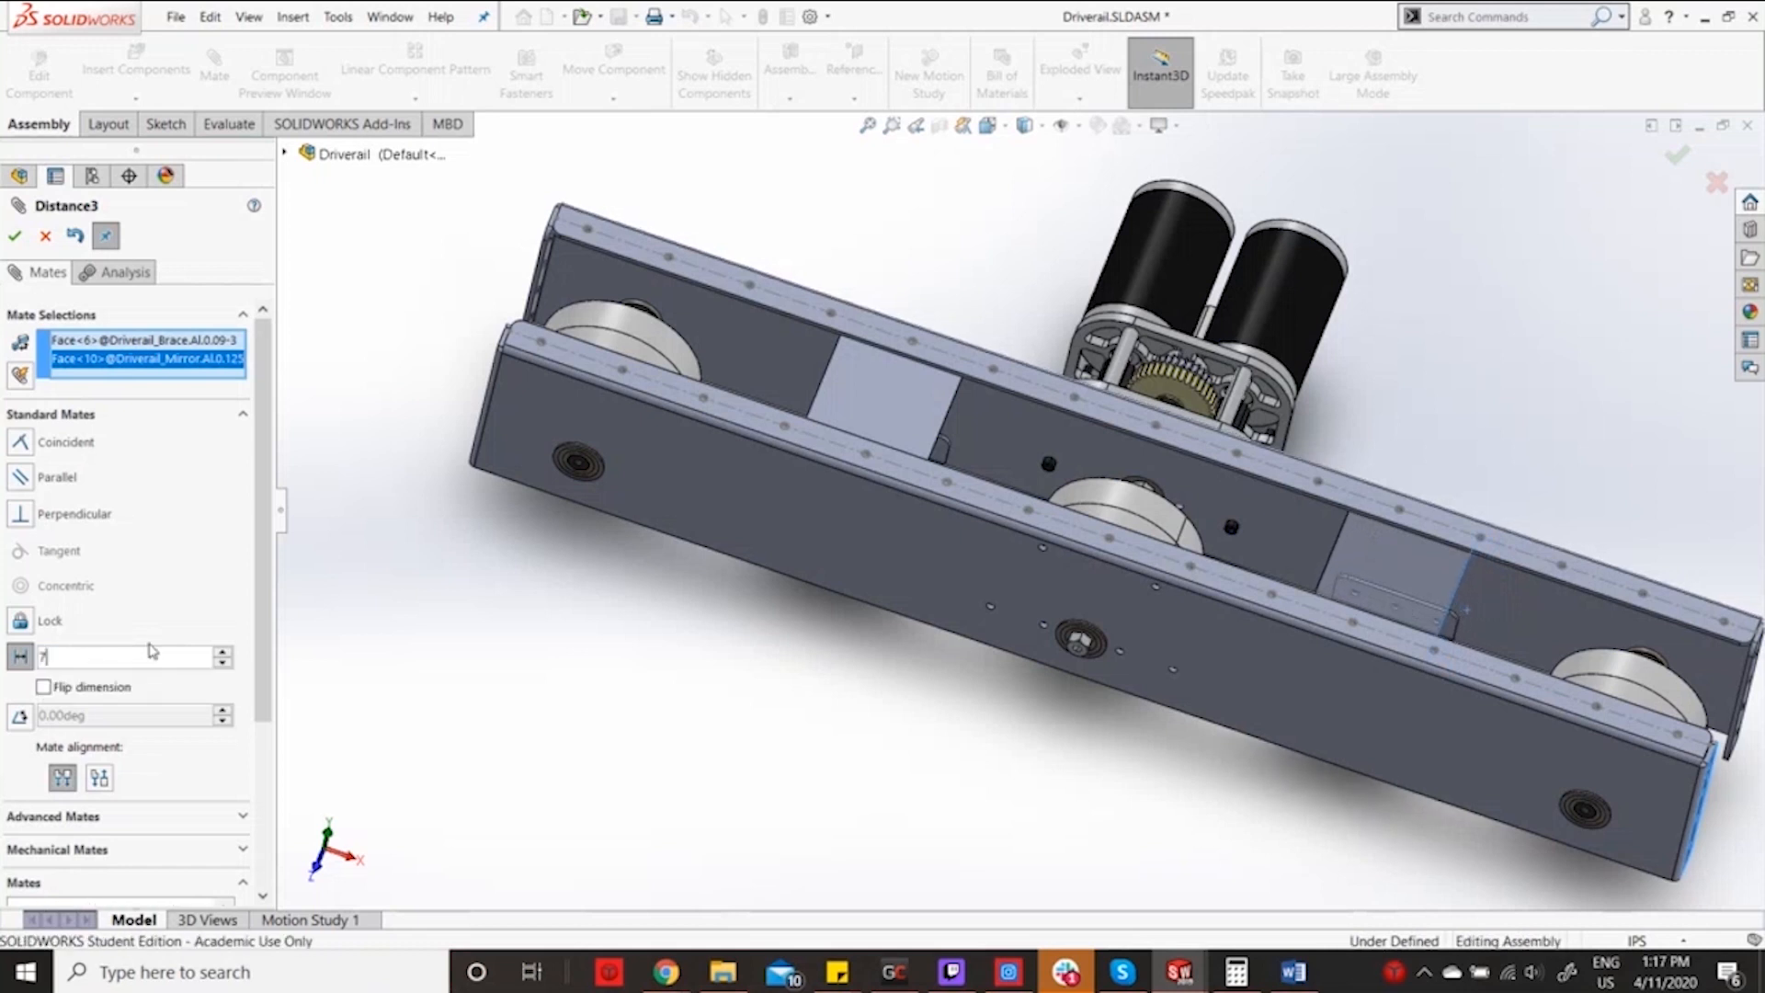
type("6.5")
key("Return")
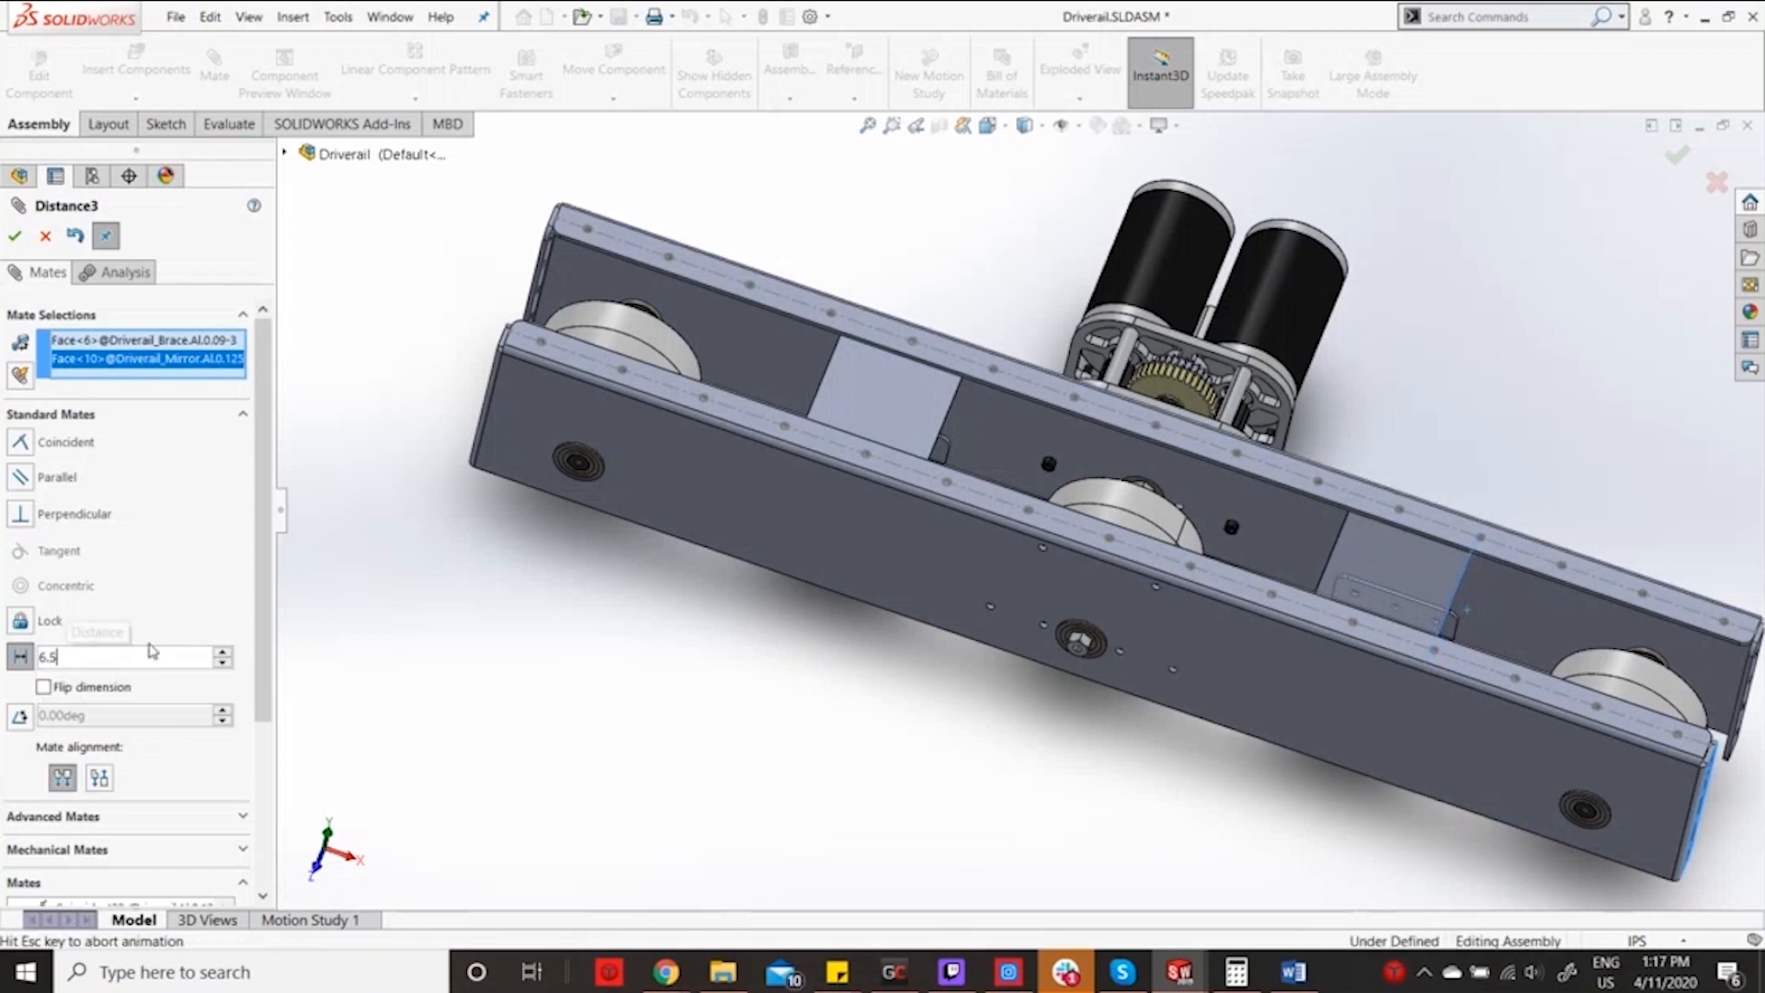
left_click(14, 234)
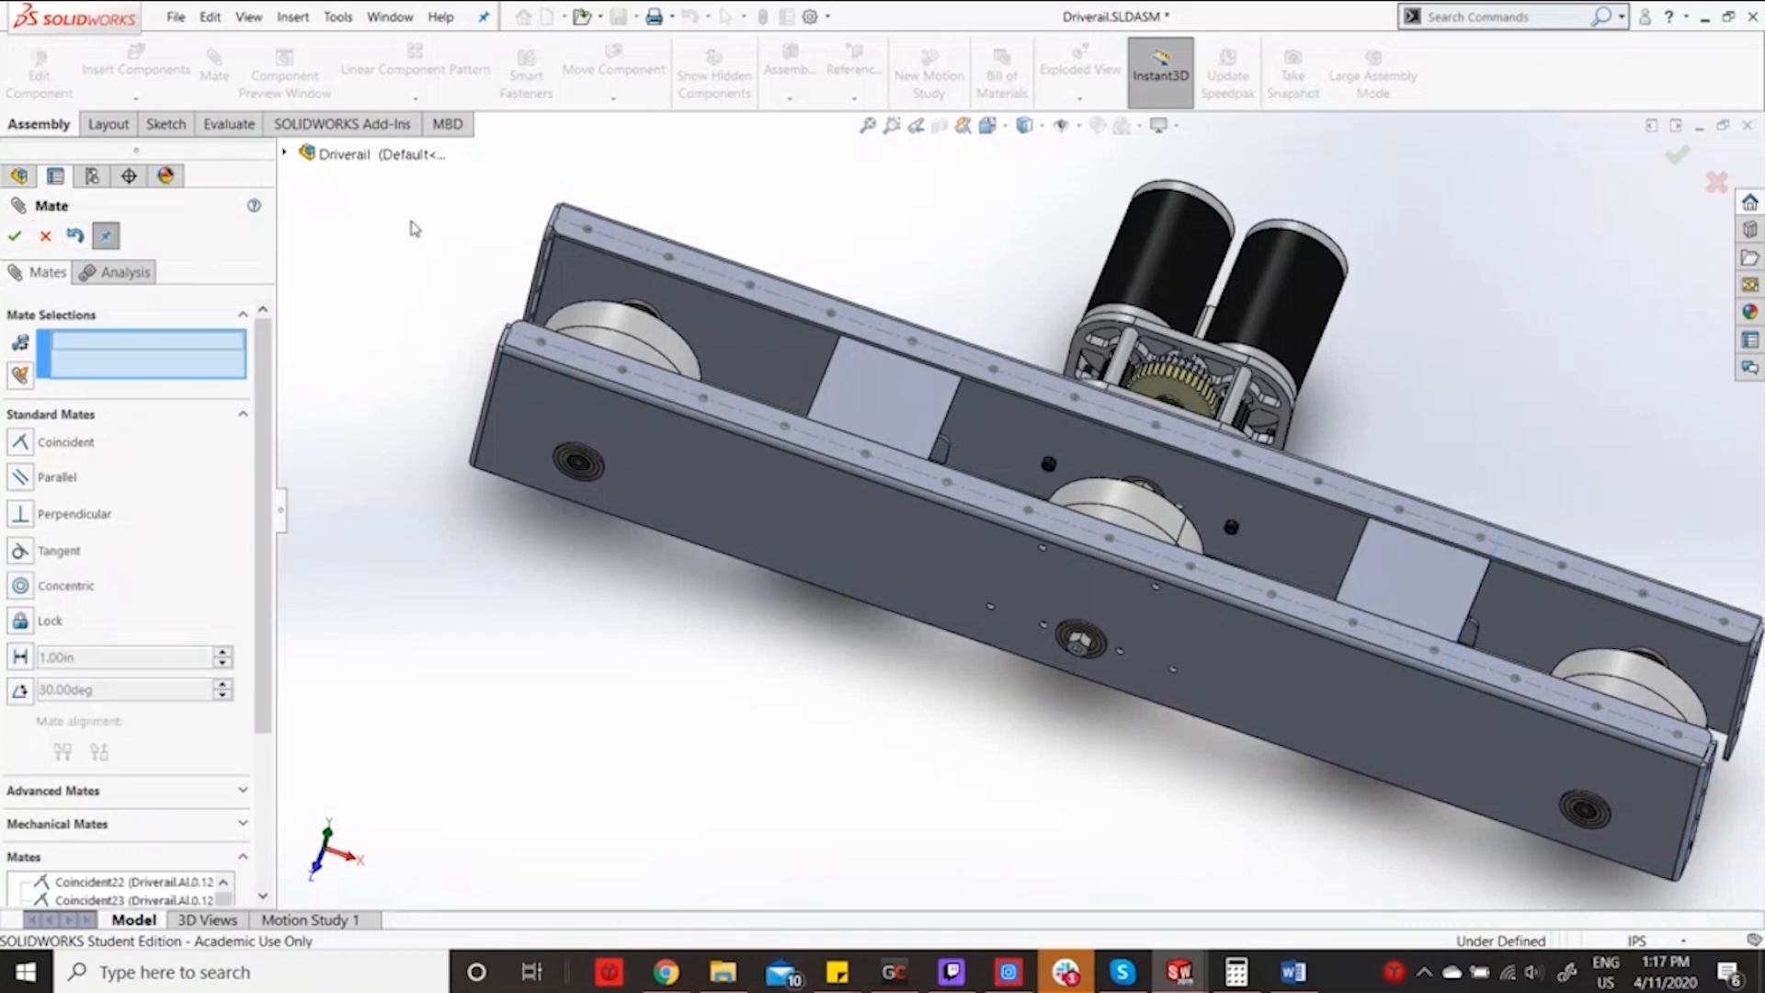
Add a 6.5 in distance mate between the first brace's edge face and the end flange face of the Driverail.Al.0.125 rail.
scroll(664, 359, "down", 10)
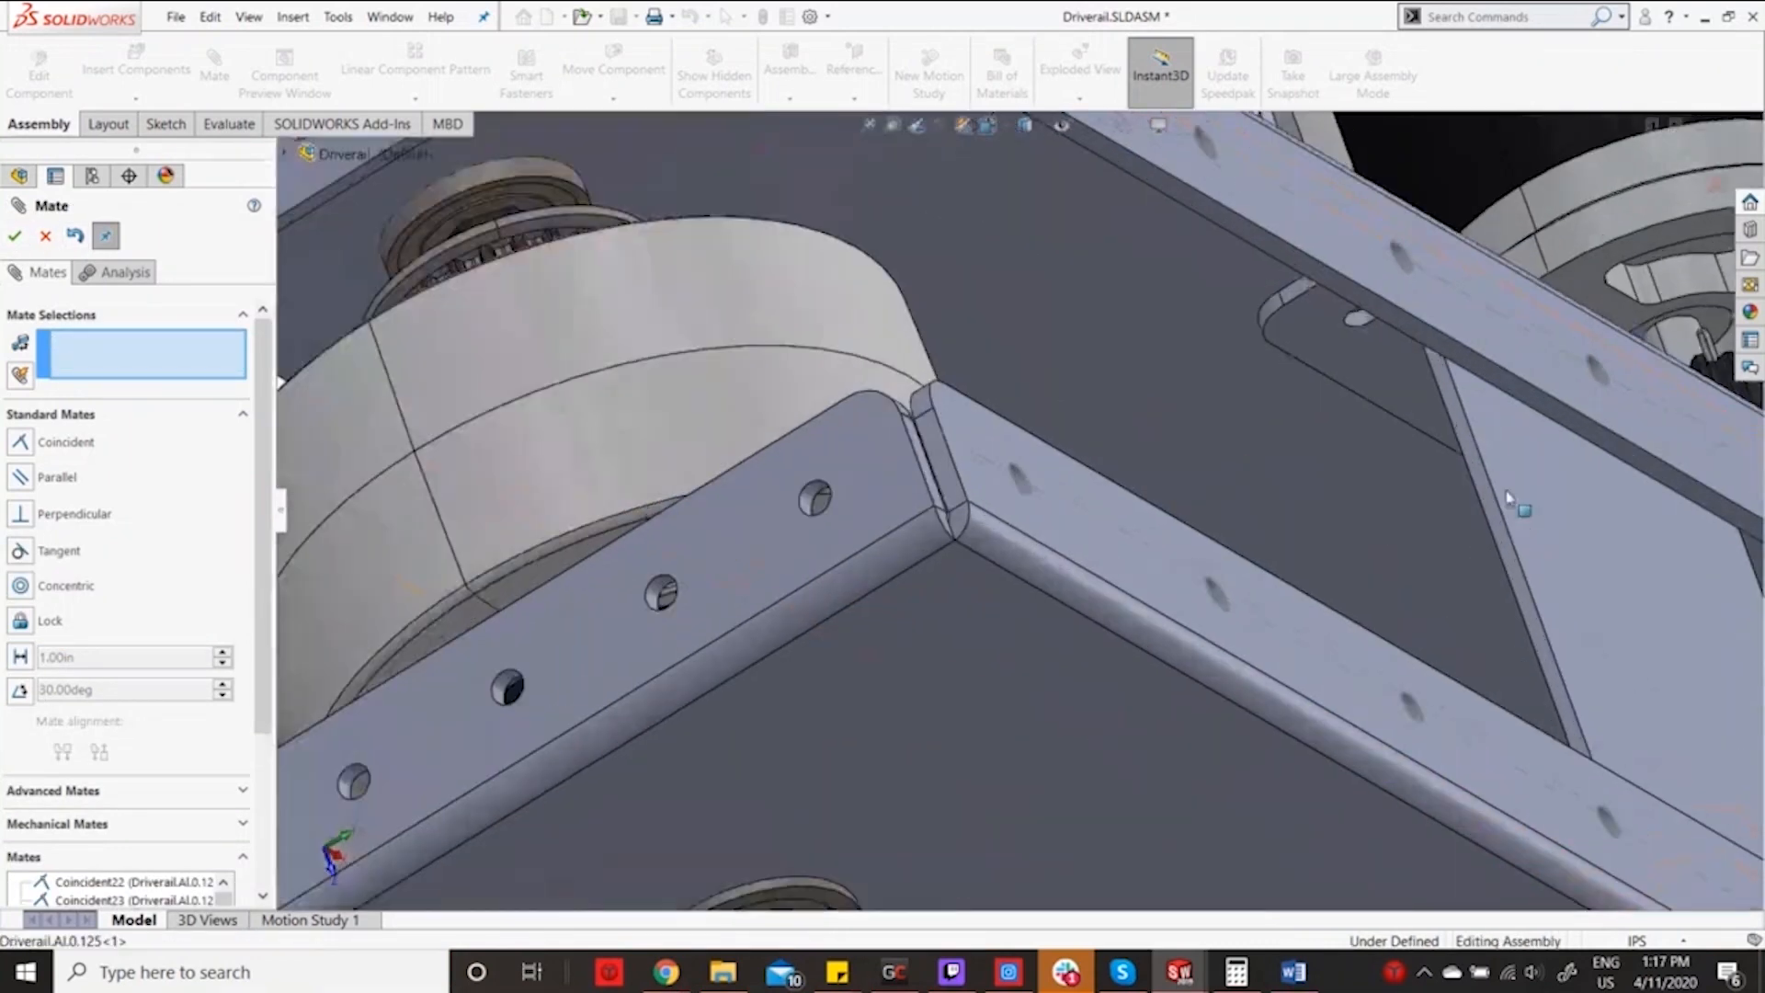
left_click(1502, 593)
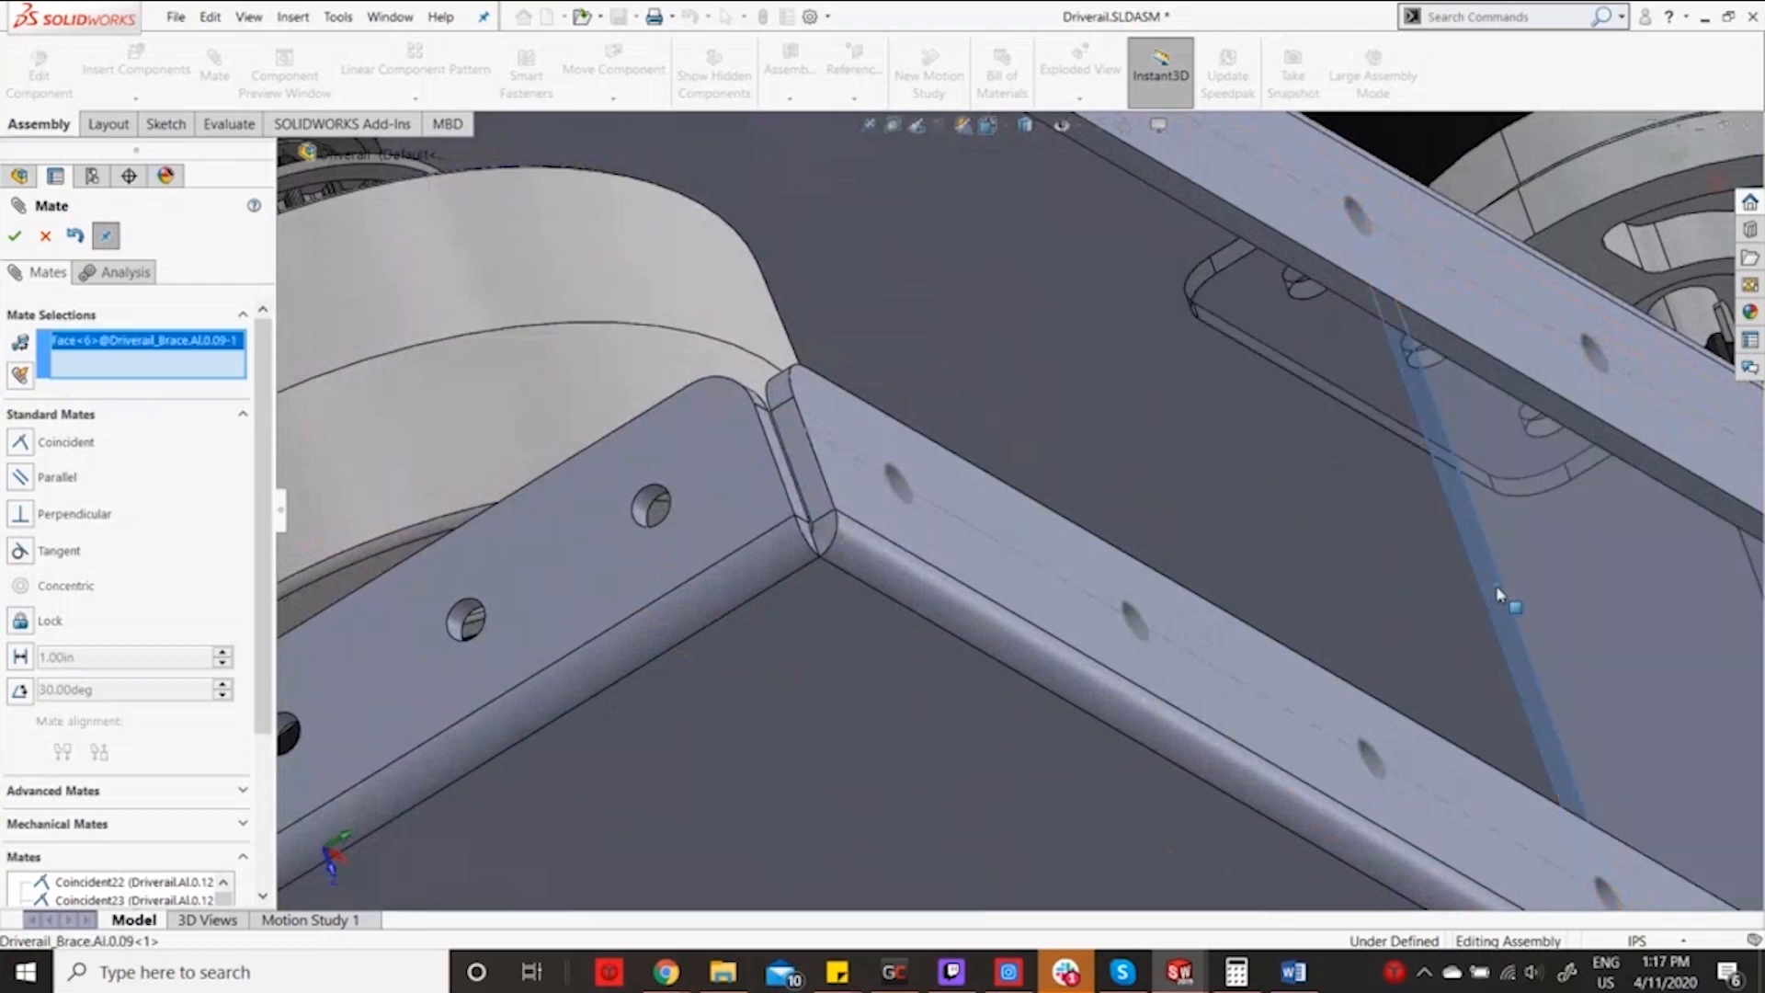
scroll(1502, 595, "up", 8)
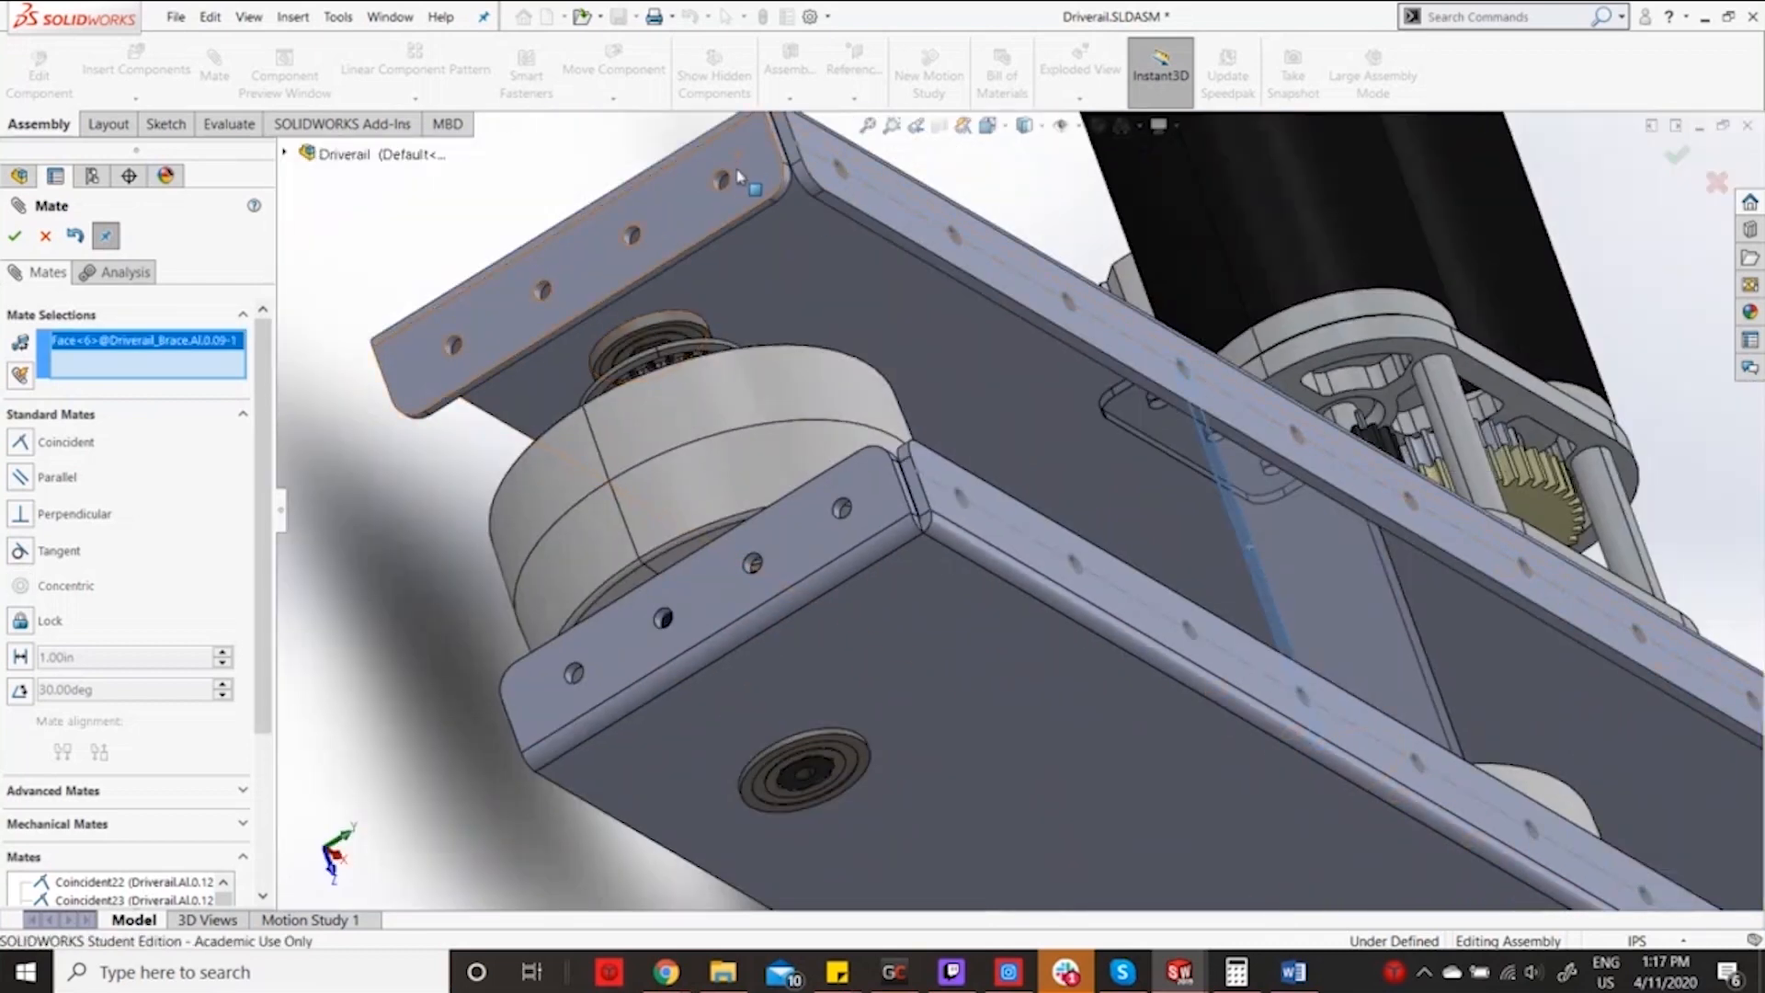
left_click(752, 159)
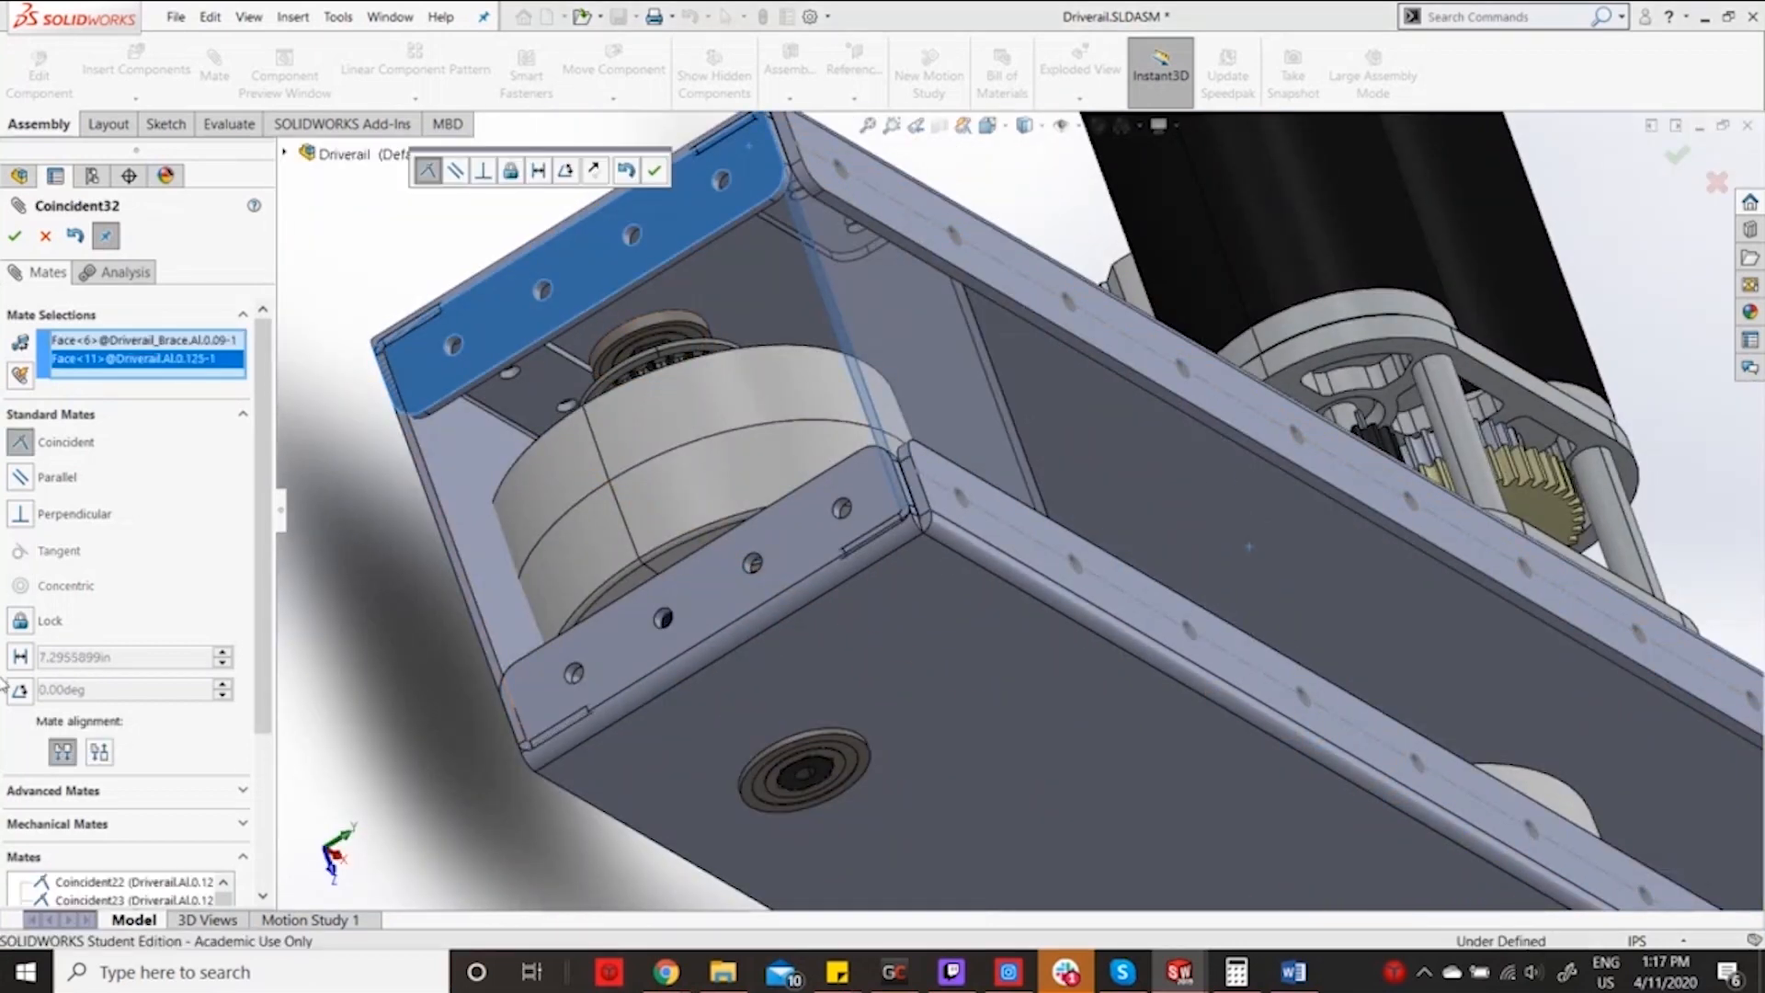
left_click(20, 656)
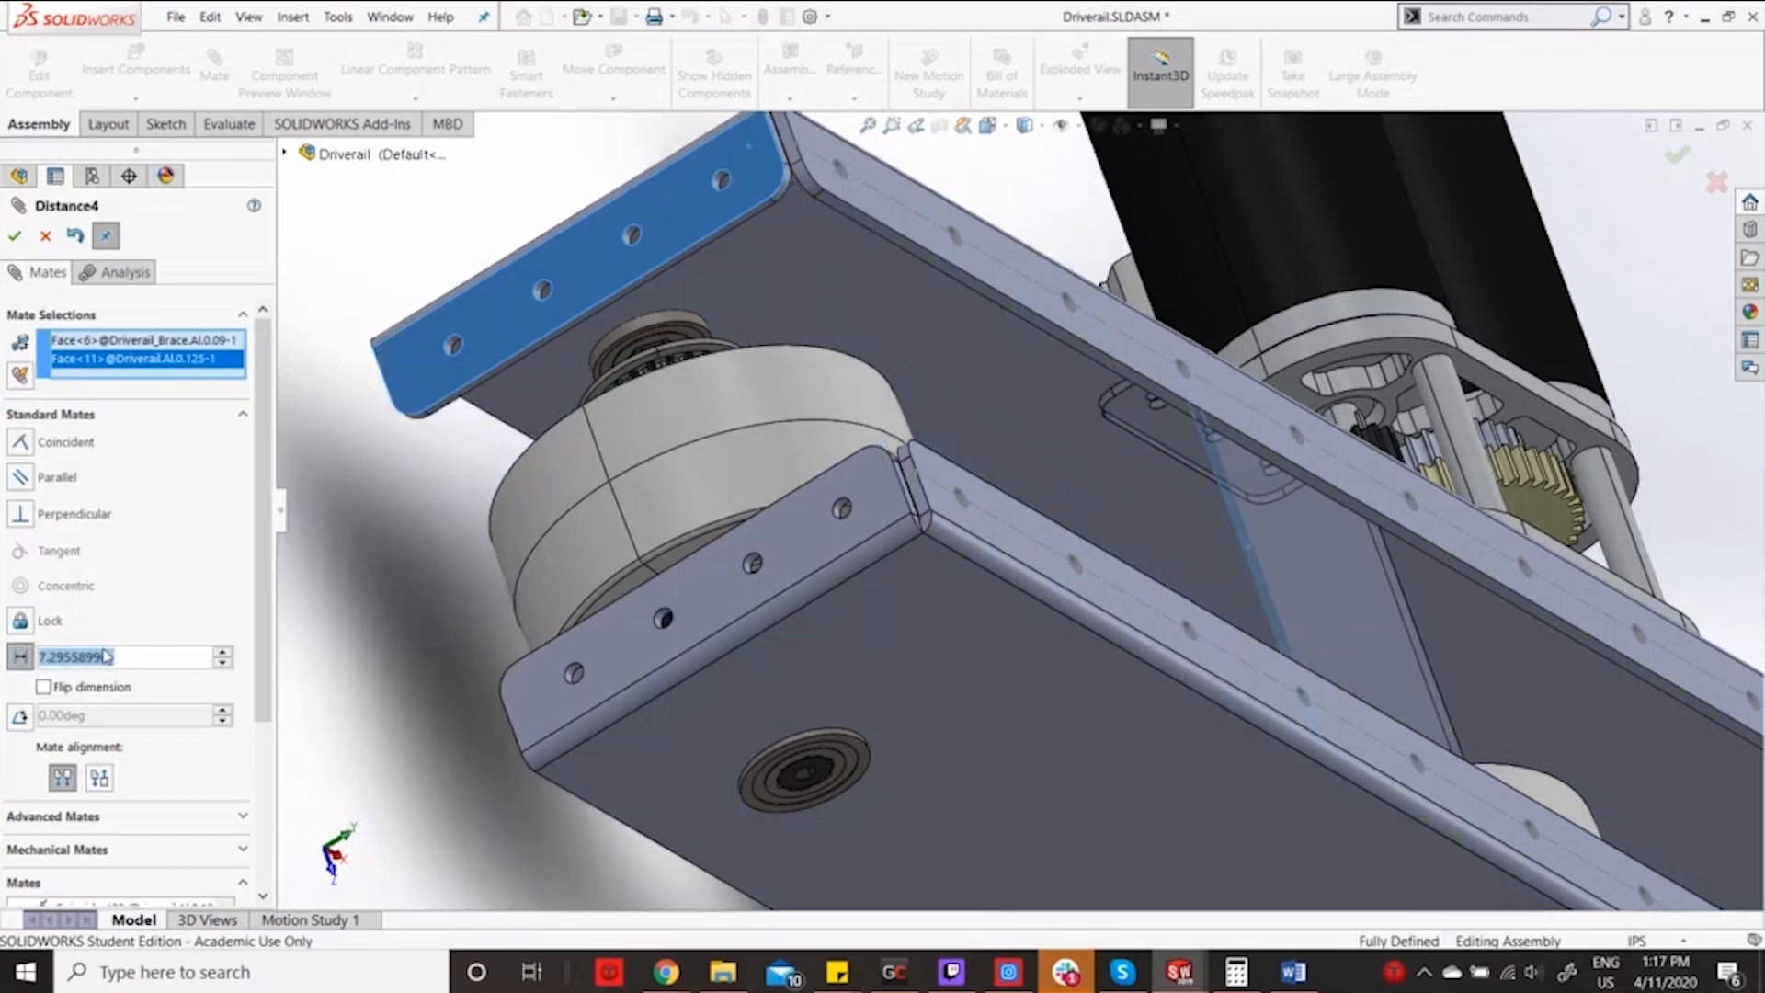
type("6.5")
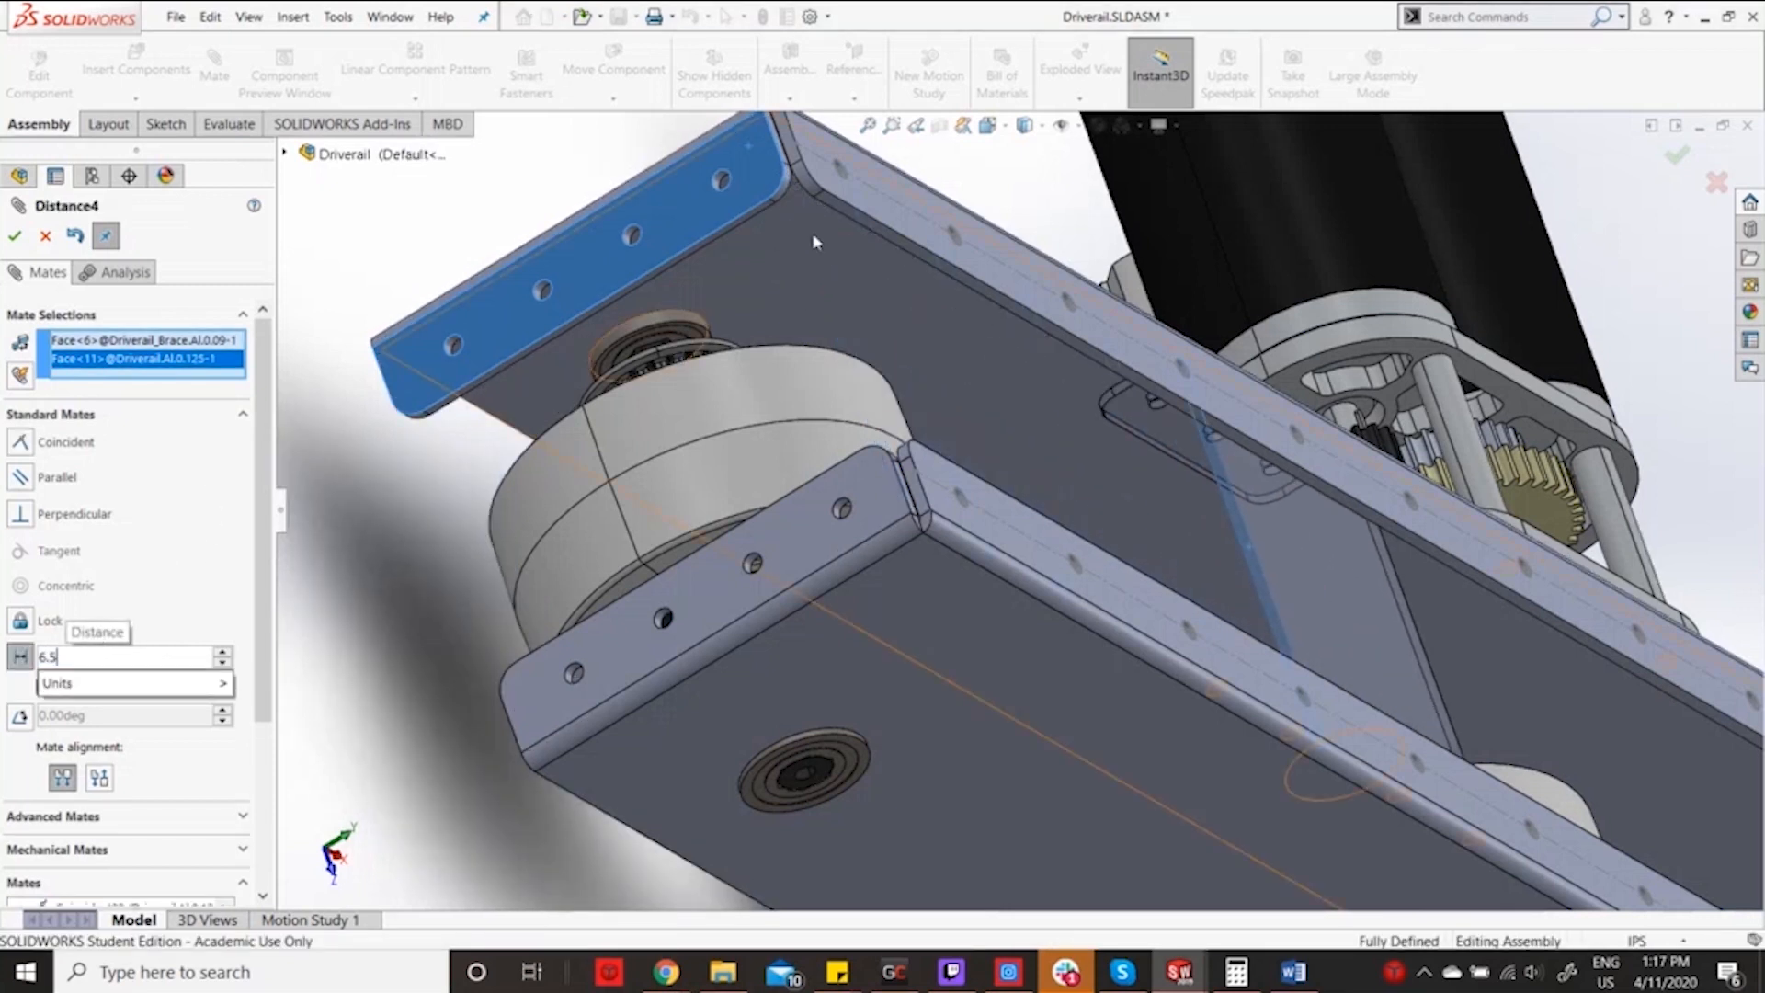
key("Return")
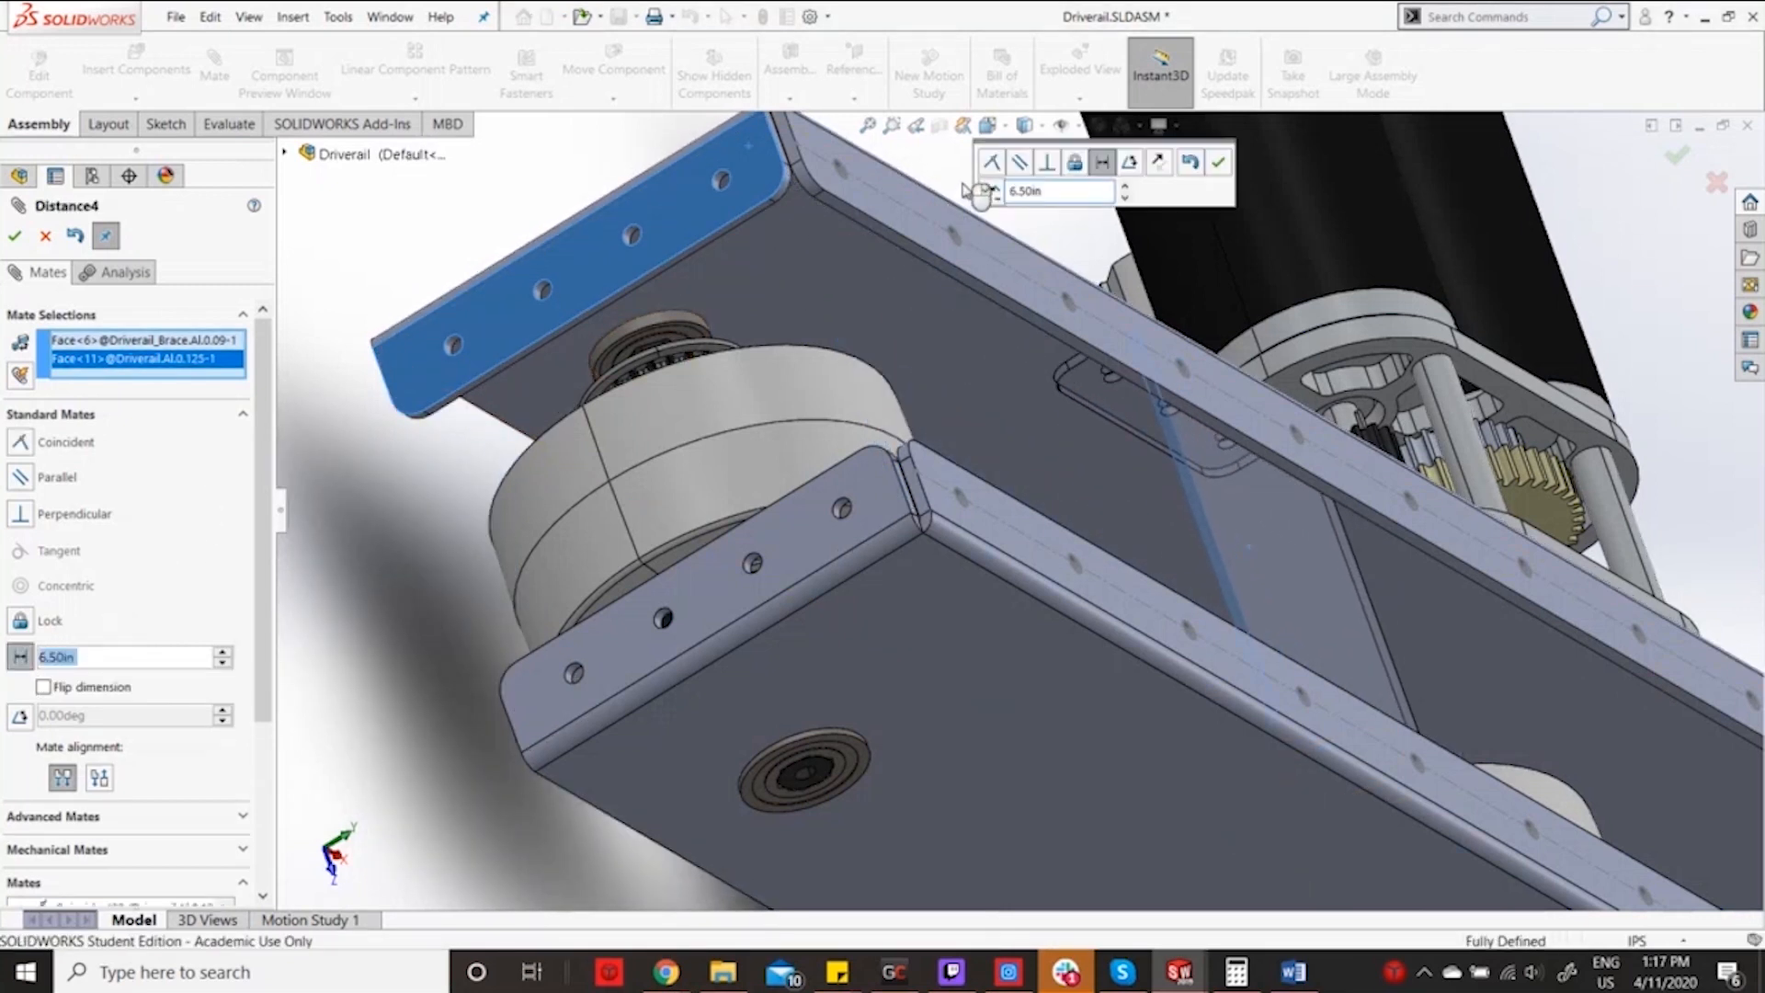
left_click(990, 126)
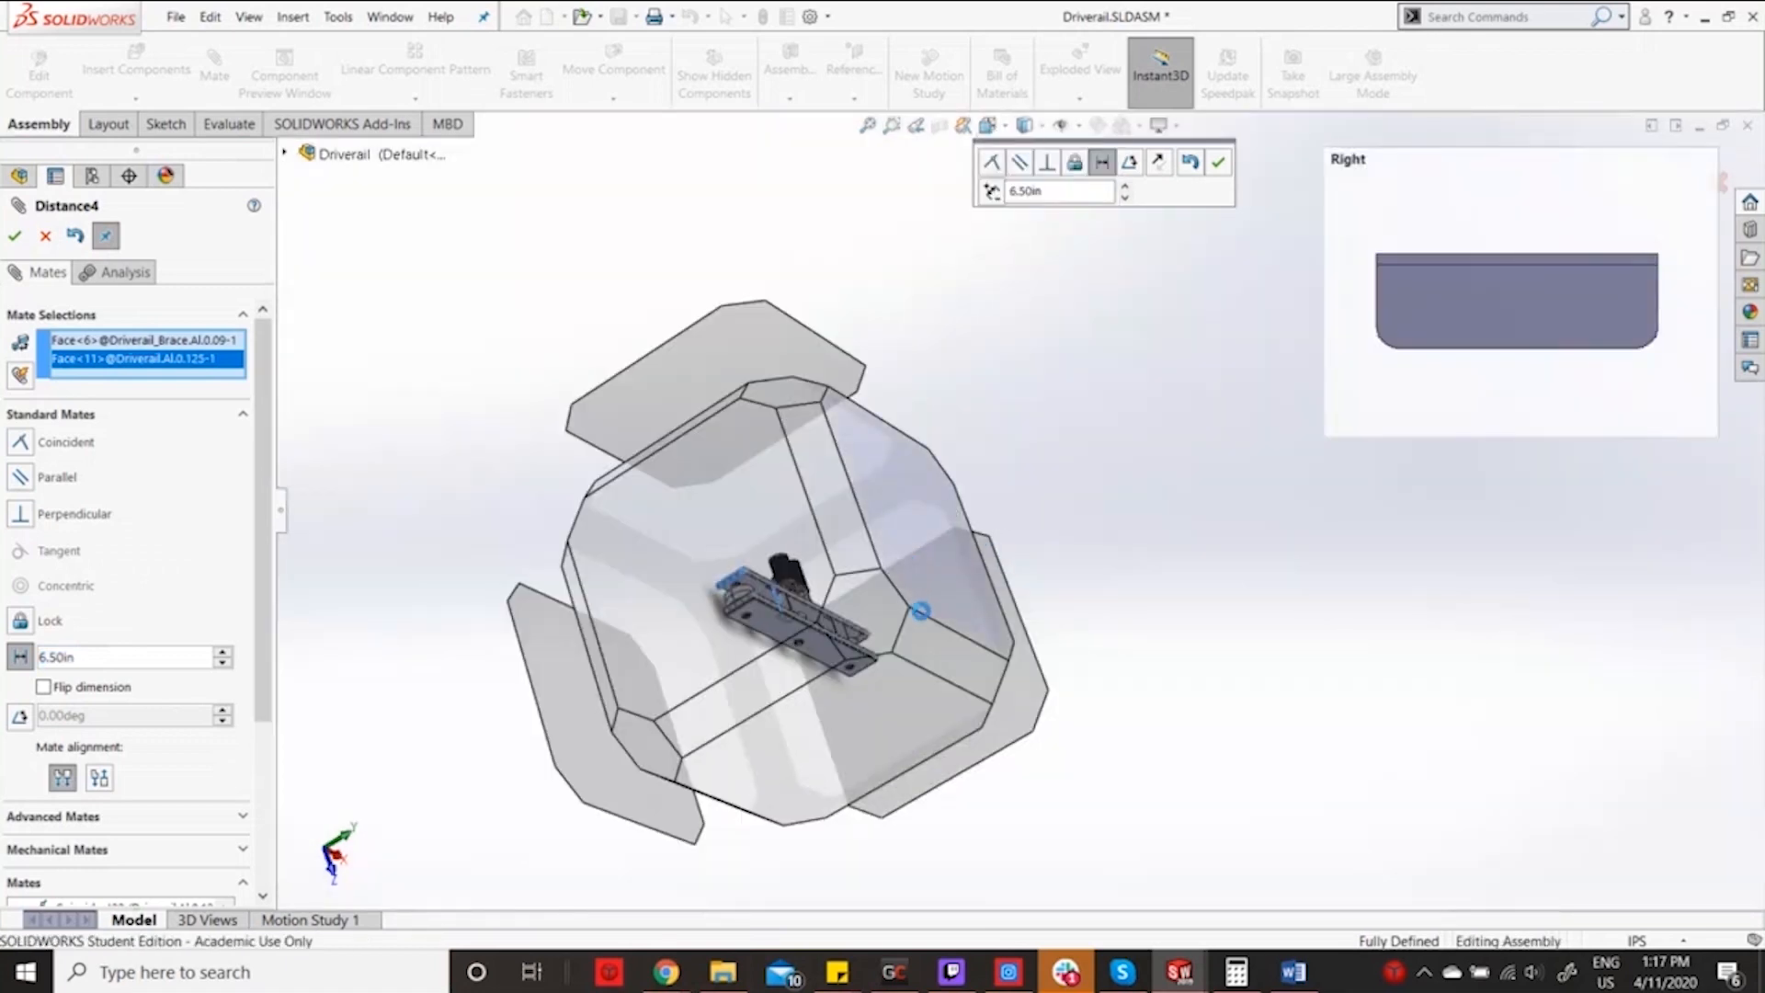
left_click(932, 641)
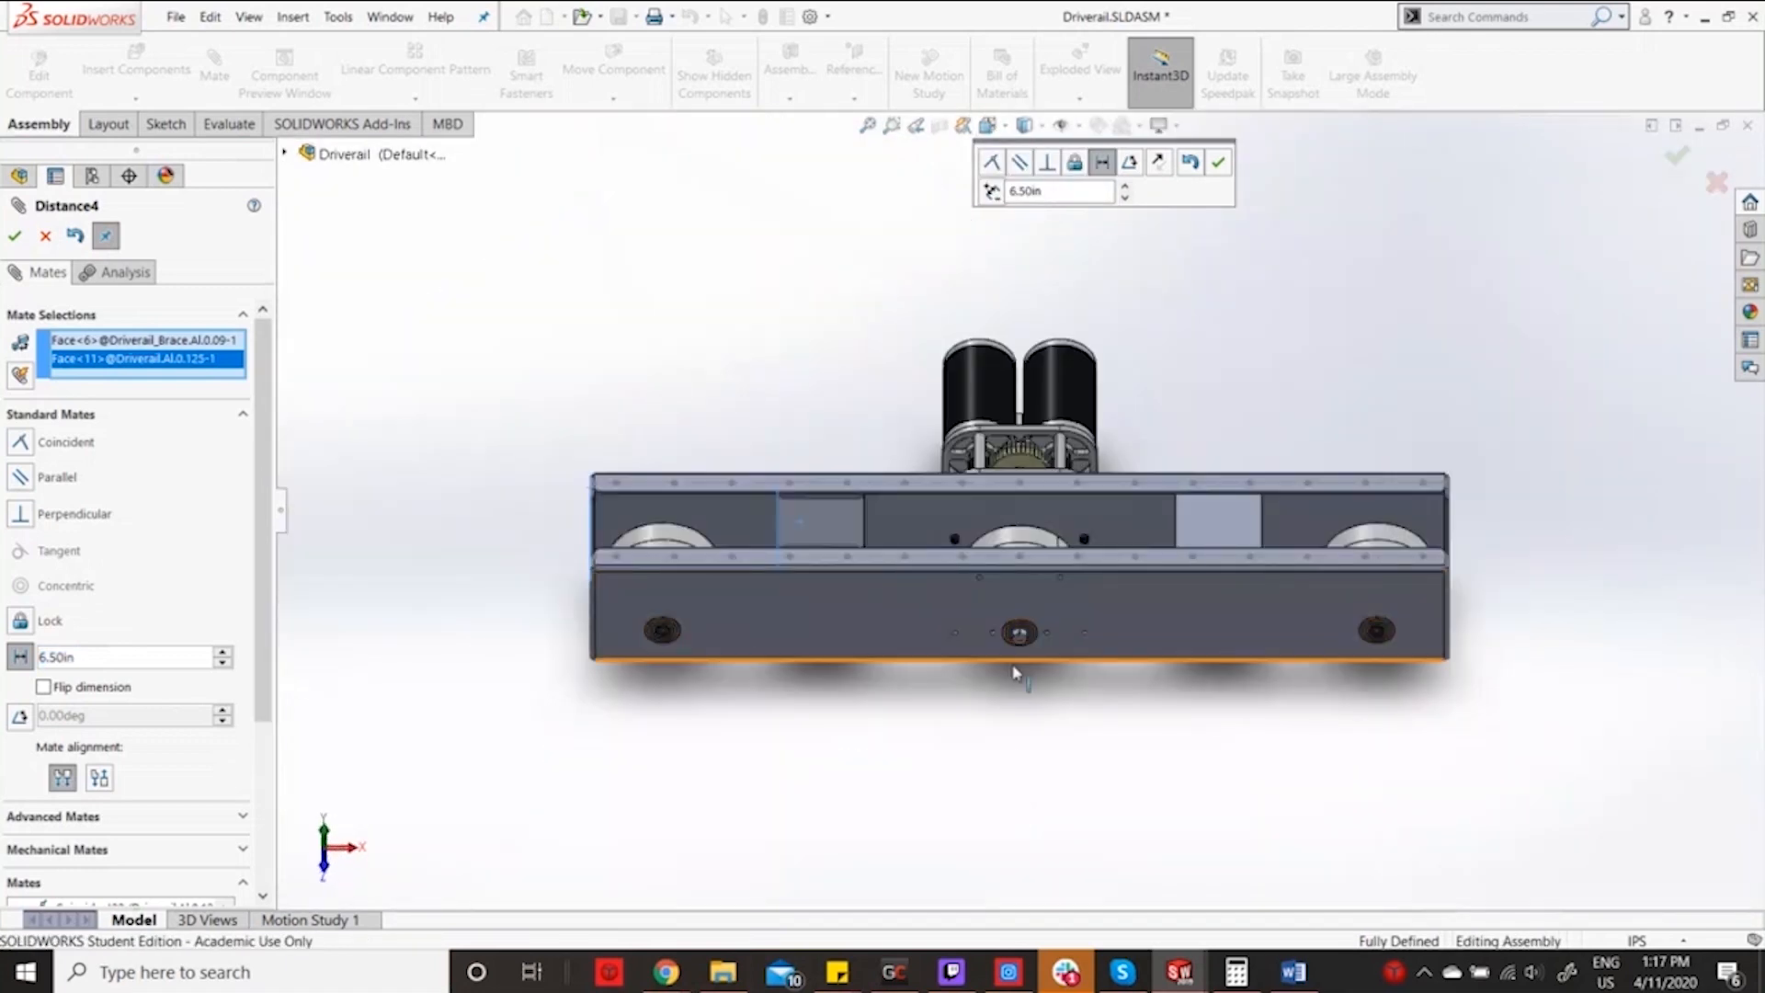
scroll(1066, 611, "down", 2)
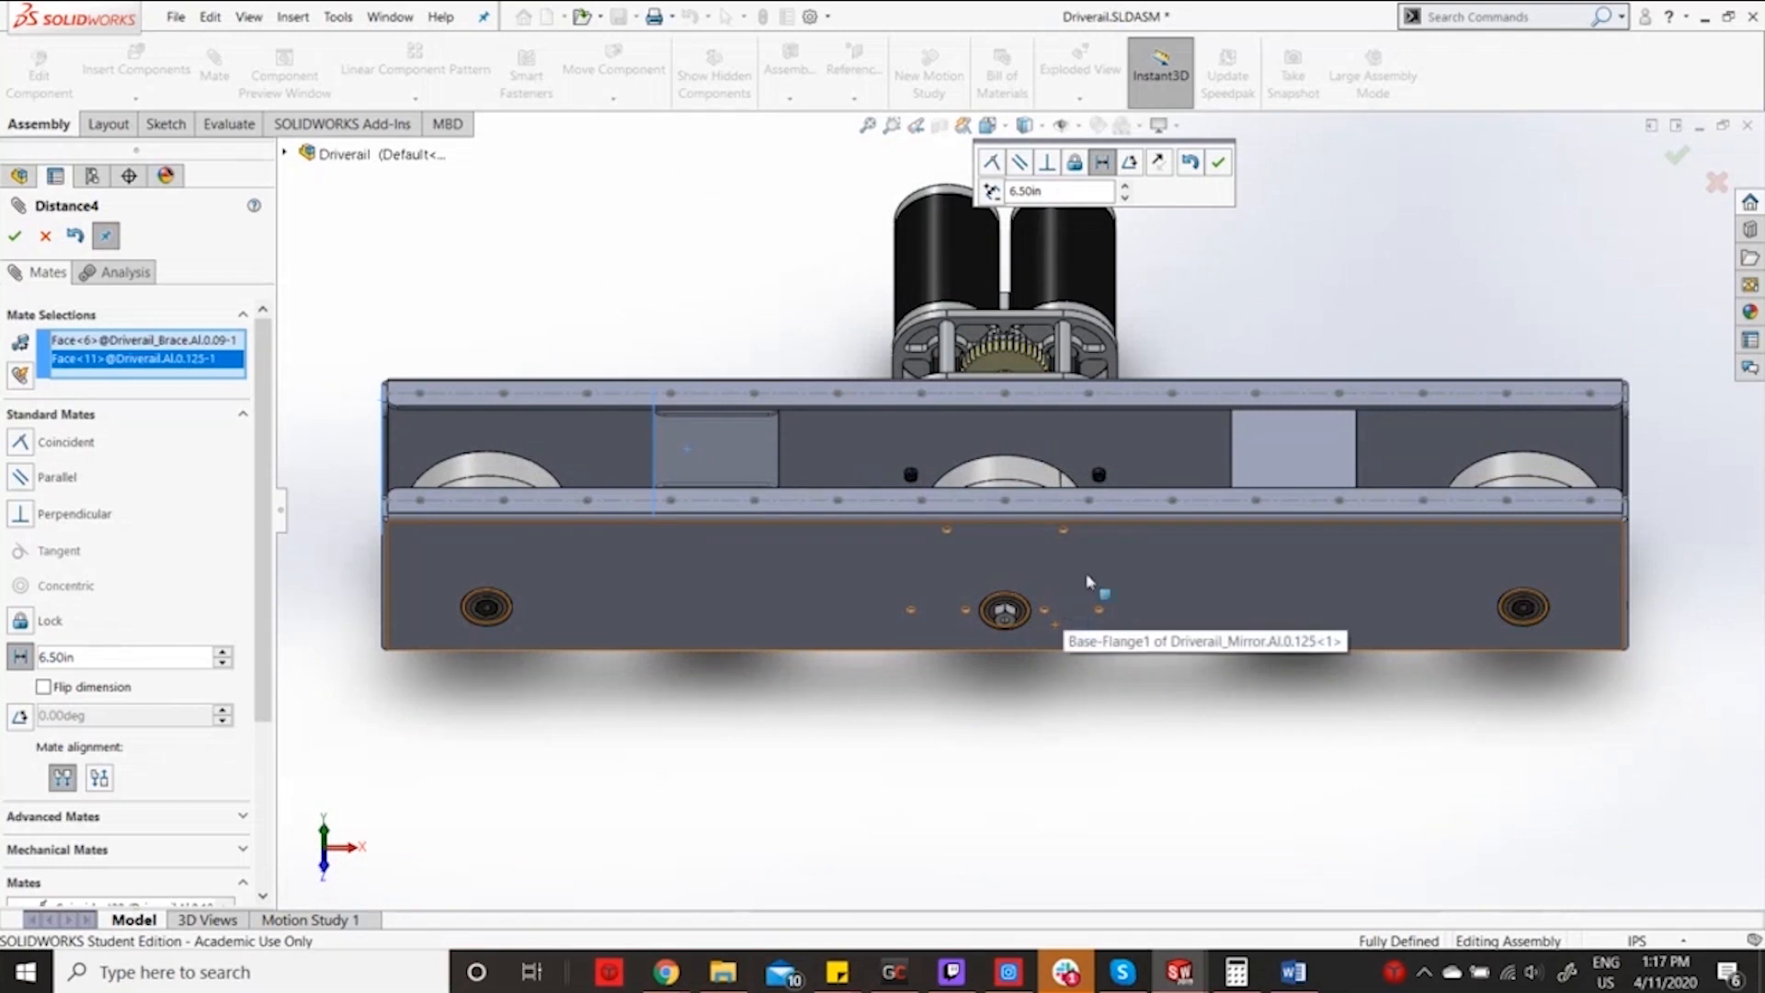
left_click(1673, 154)
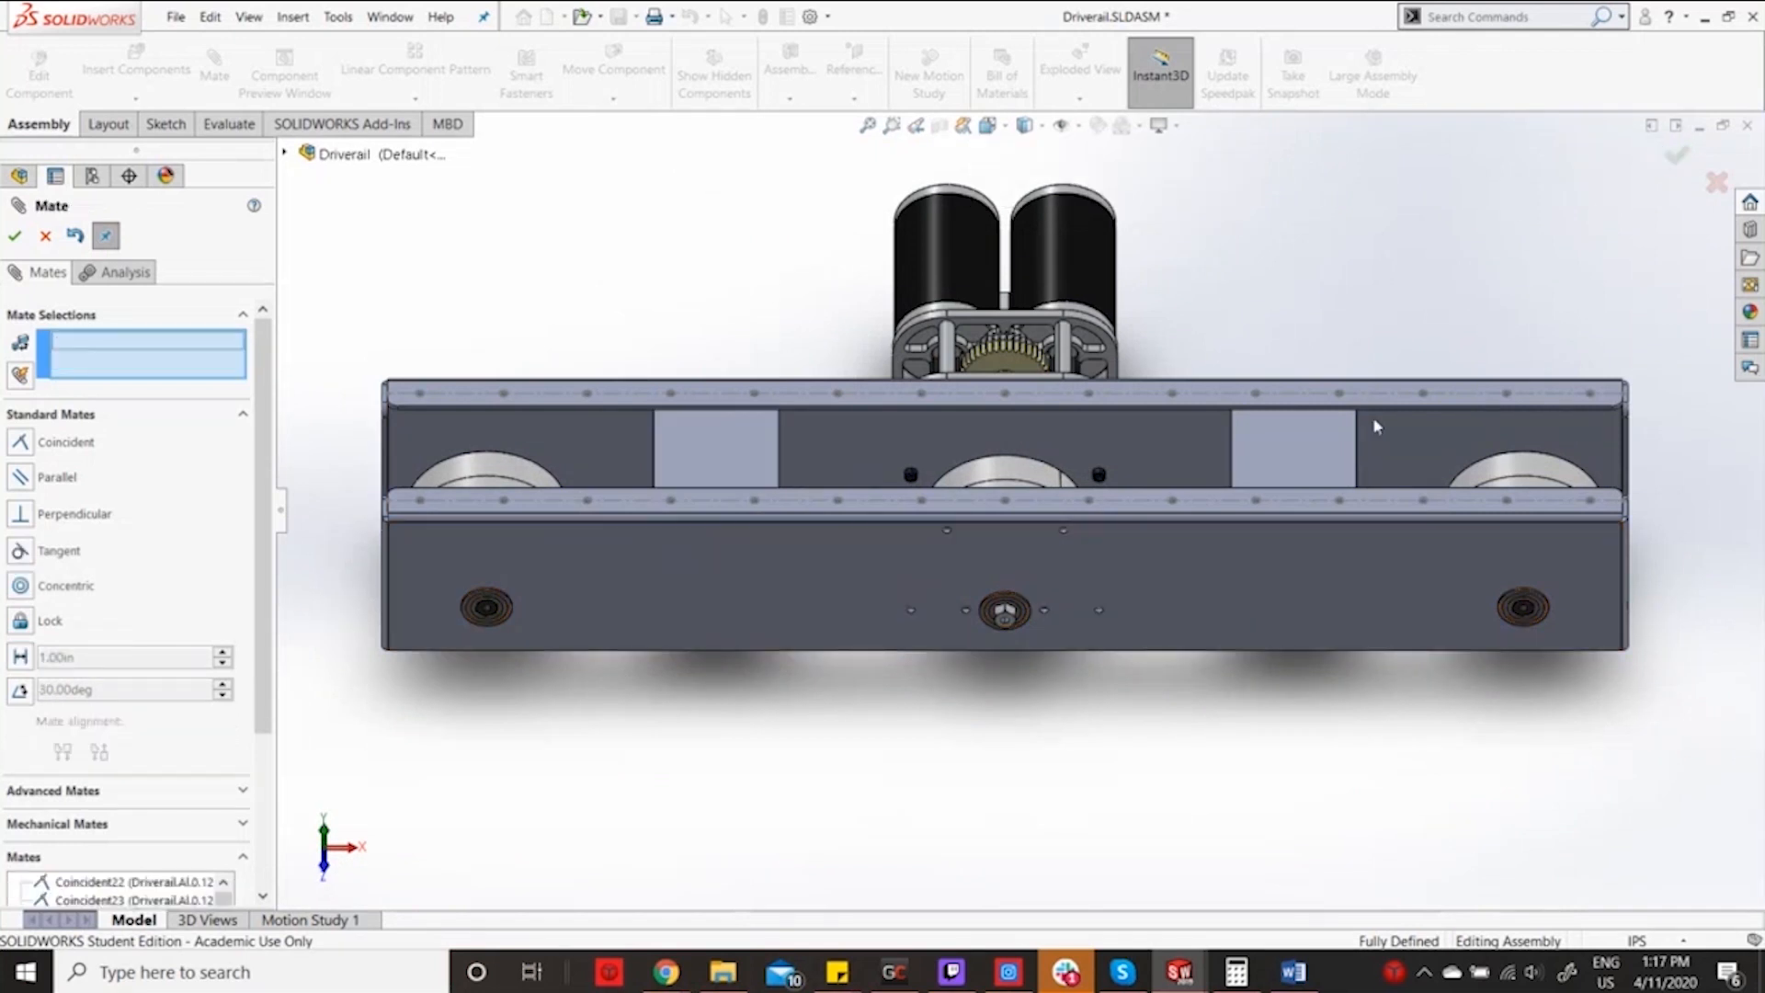
Leave the Mate command and start editing the Driverail_Mirror.Al.0.125 rail in the context of the assembly.
scroll(1058, 551, "up", 2)
middle_click_drag(1163, 635, 1172, 354)
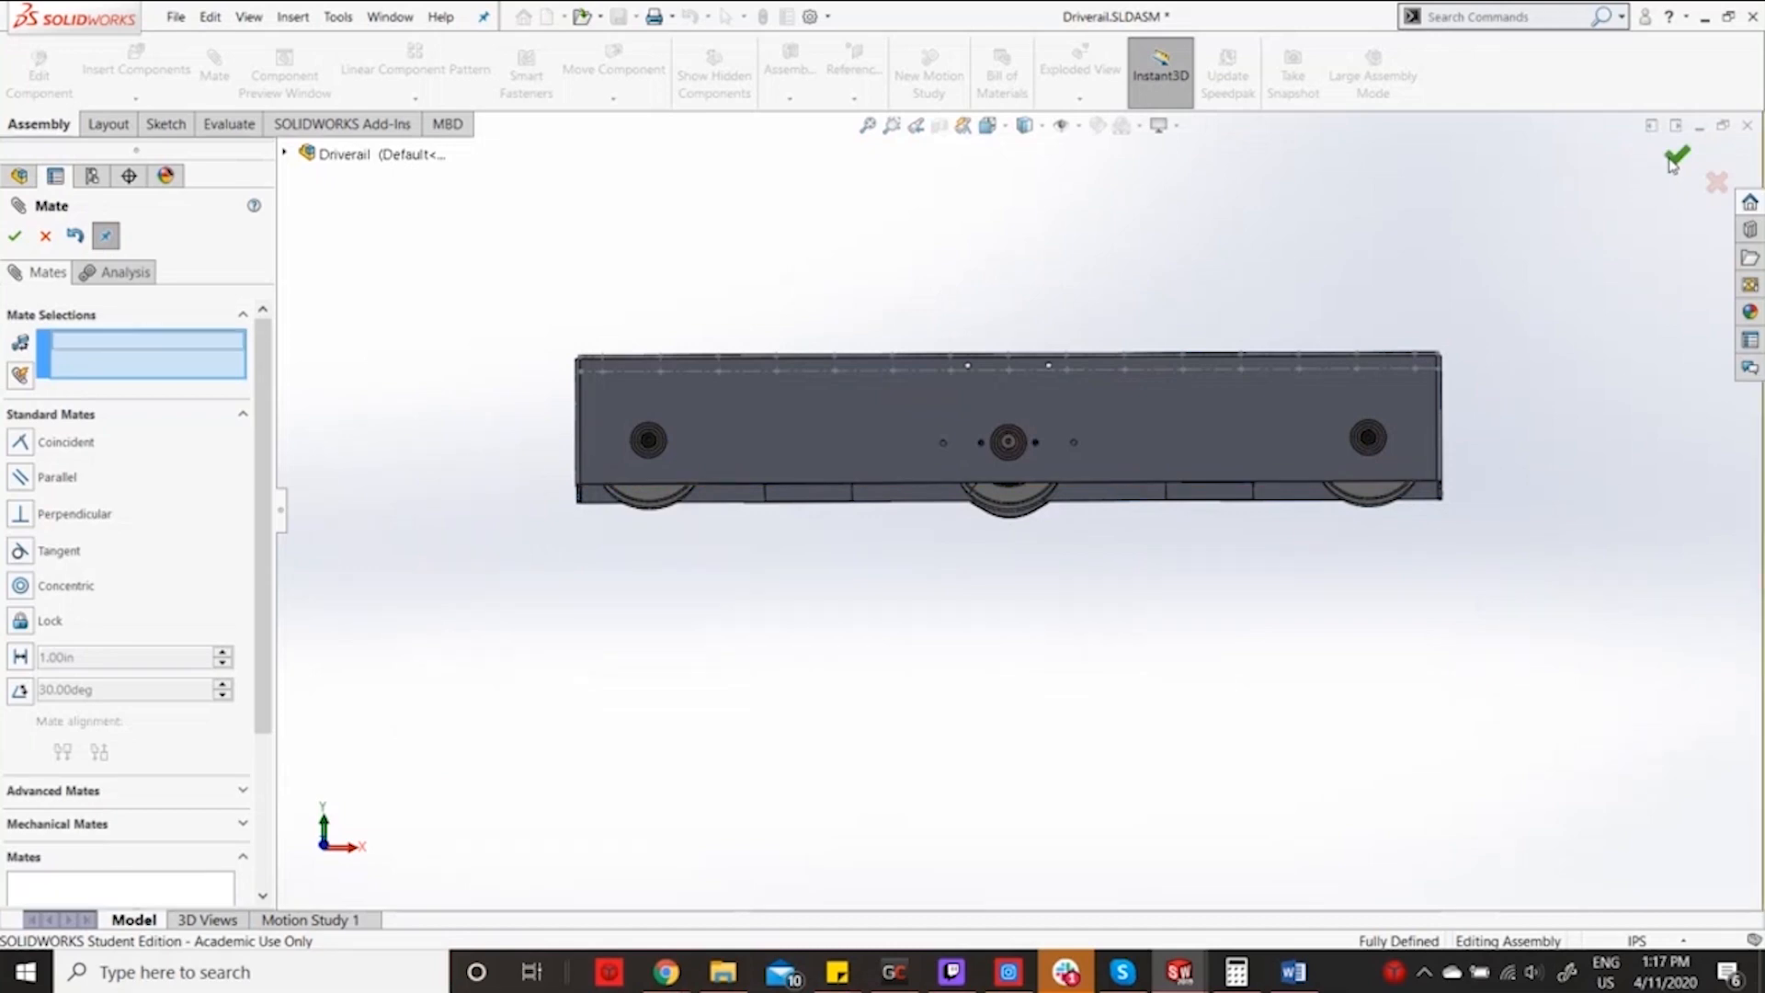
left_click(1676, 158)
scroll(1089, 418, "down", 2)
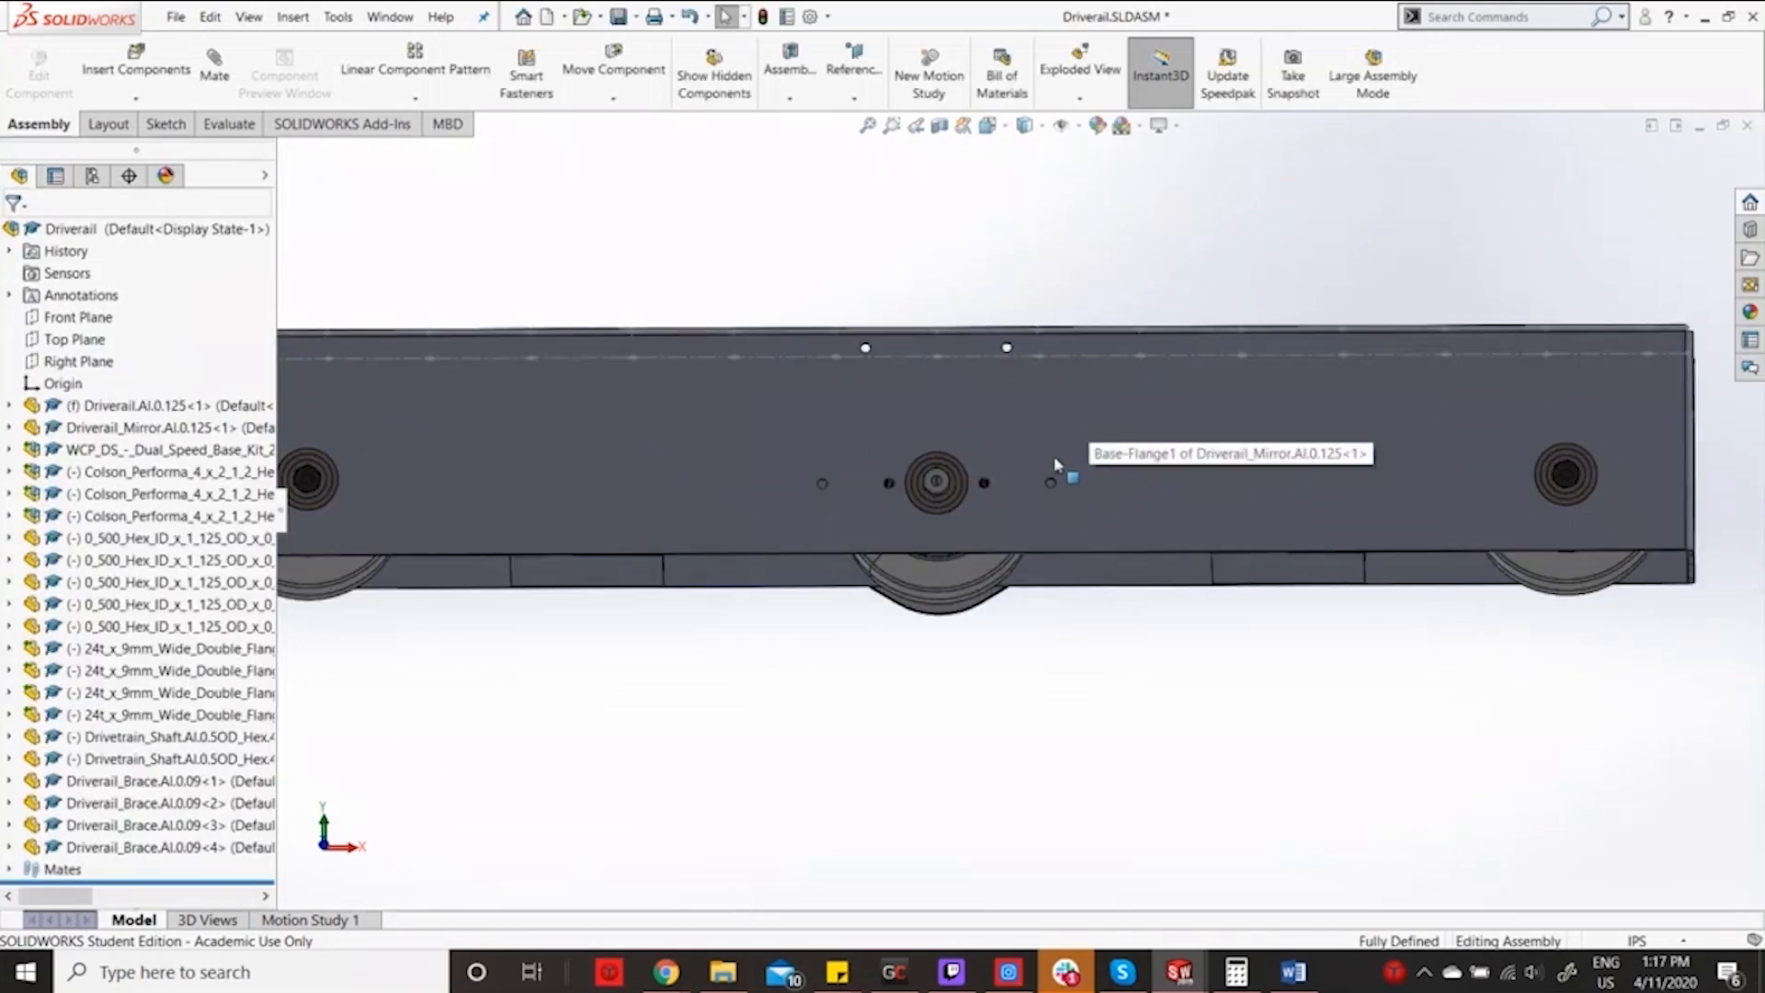
middle_click_drag(1055, 458, 1137, 464)
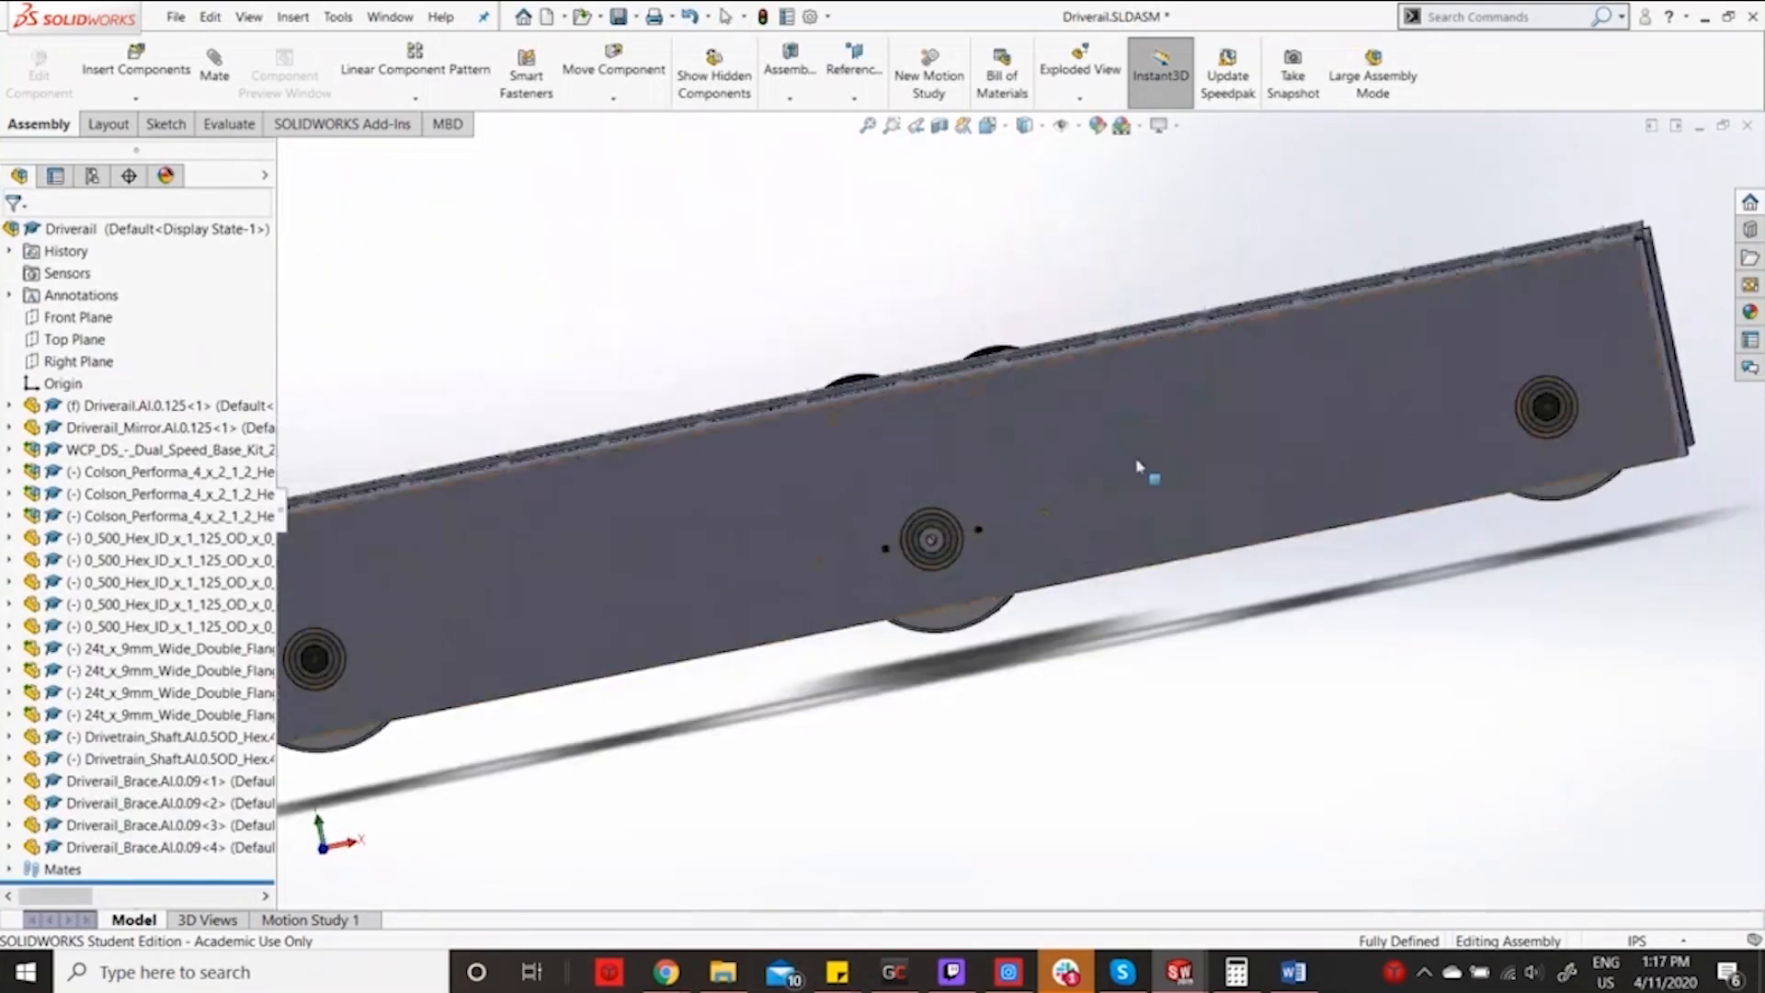
left_click(987, 126)
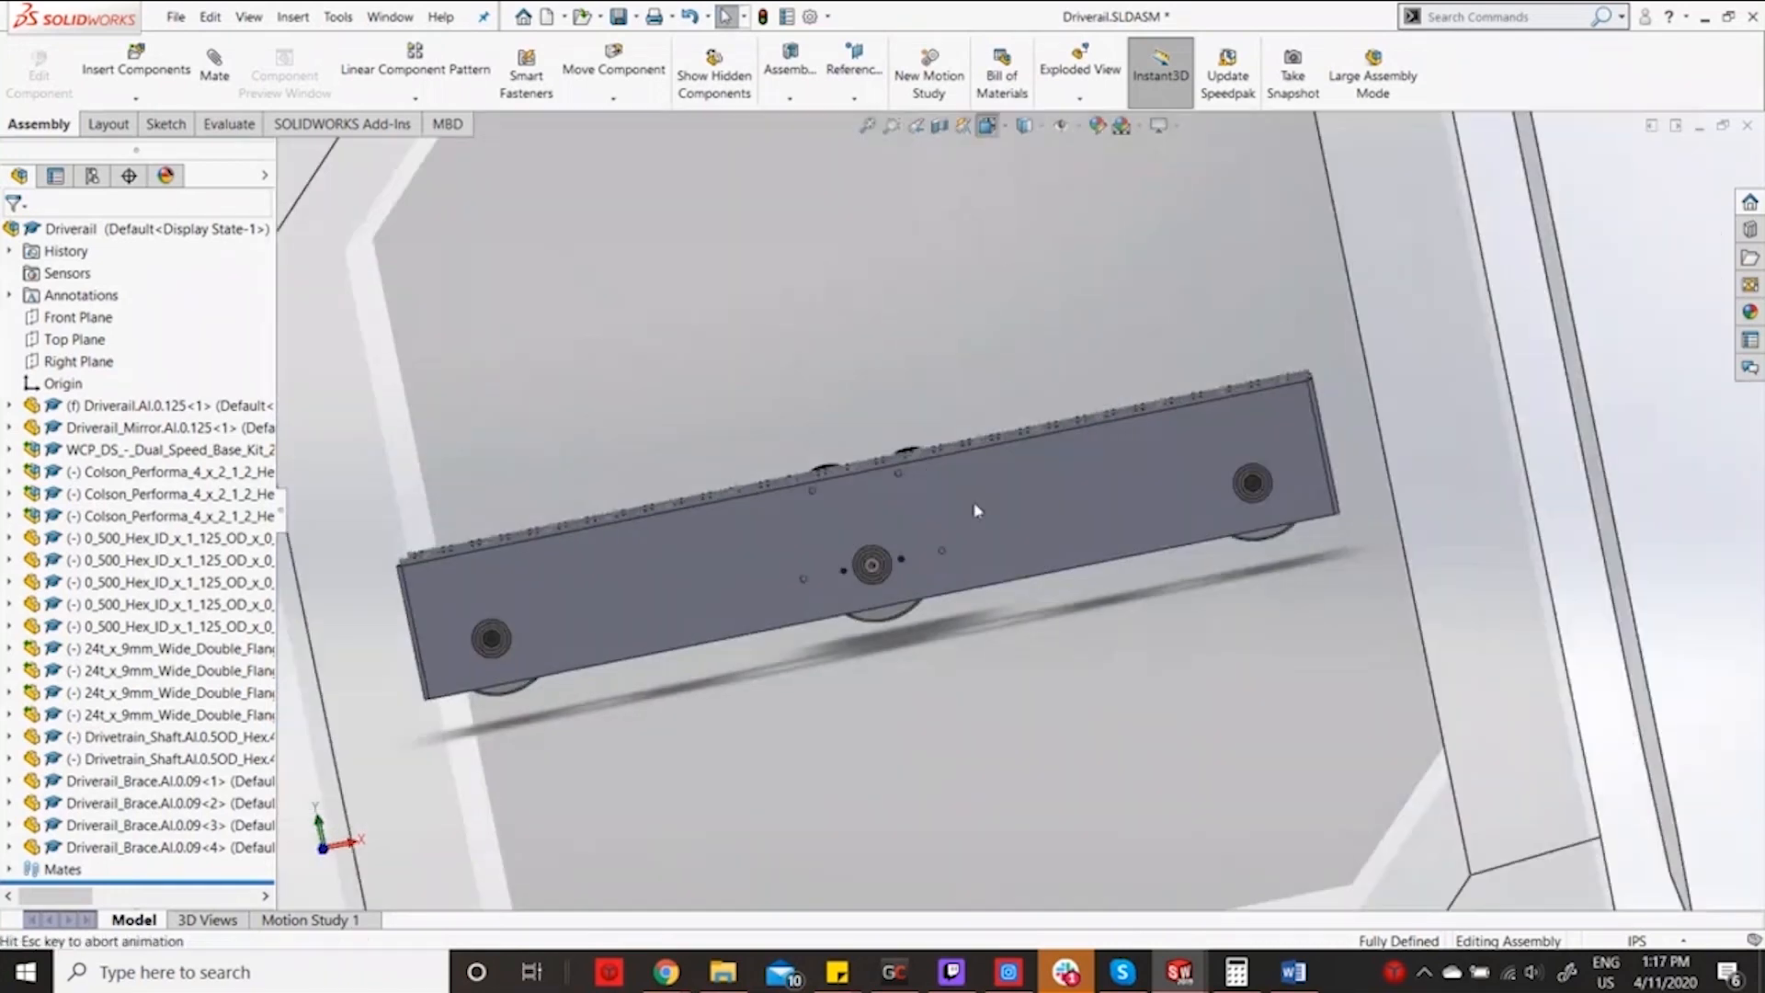
left_click(887, 619)
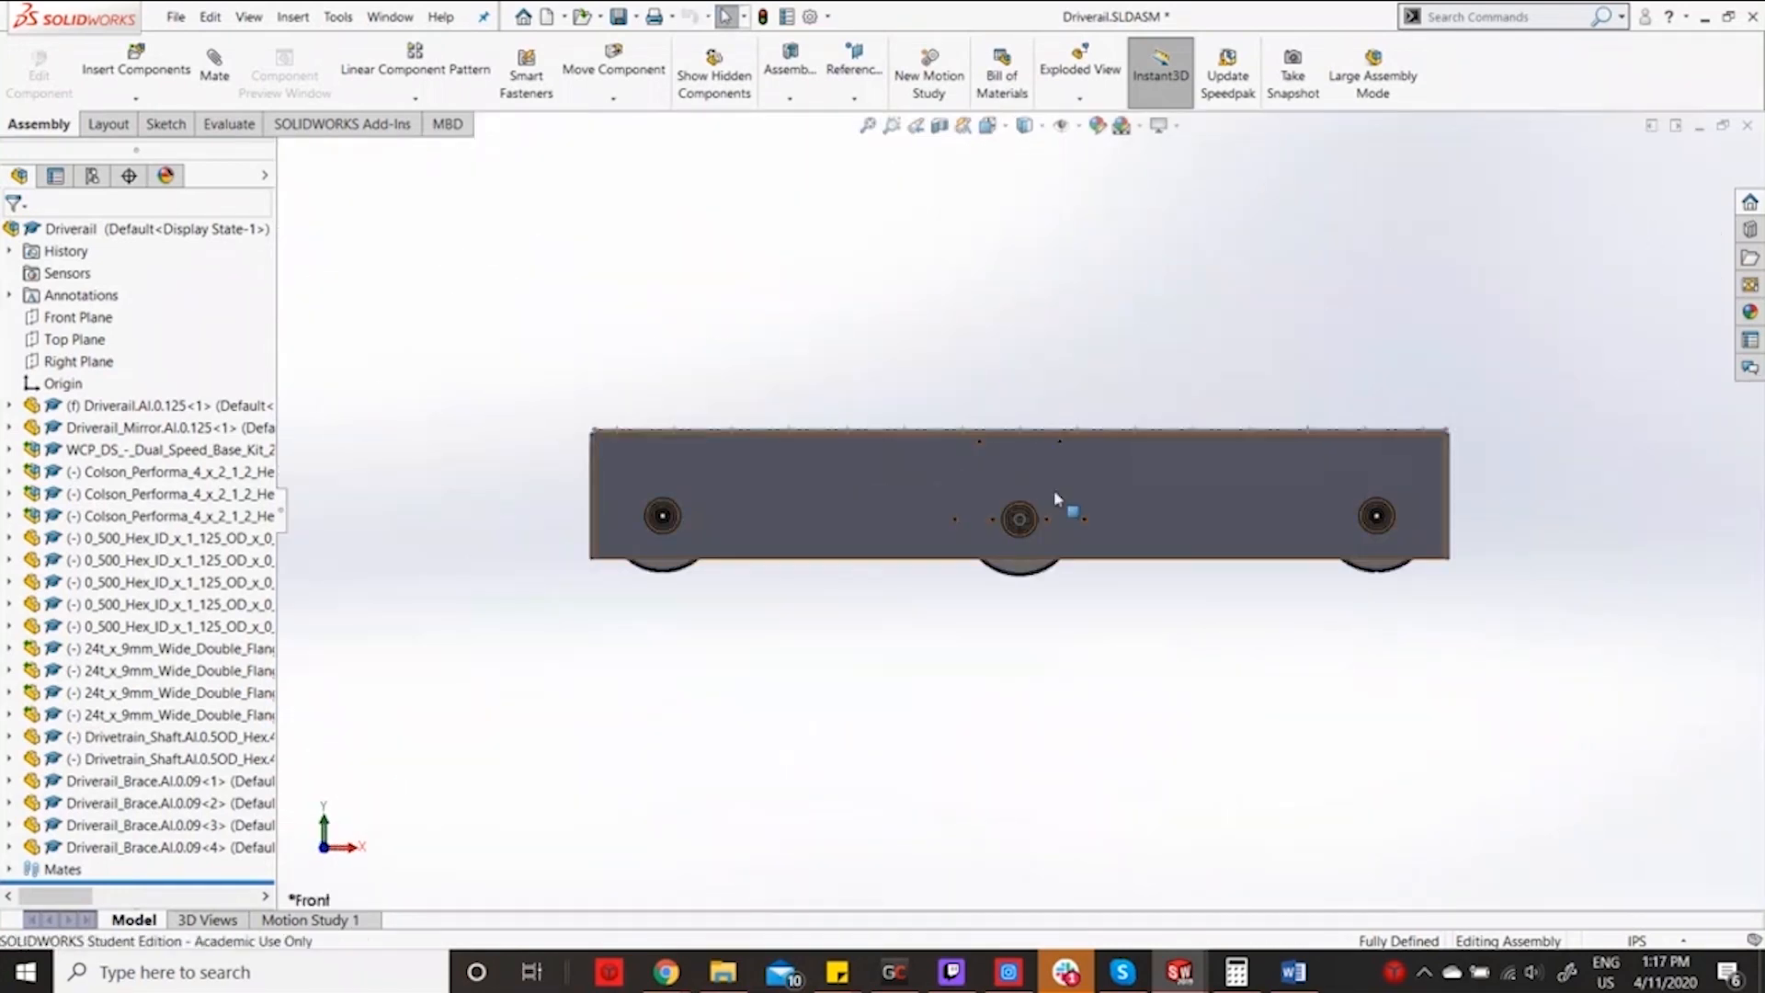
left_click(1062, 504)
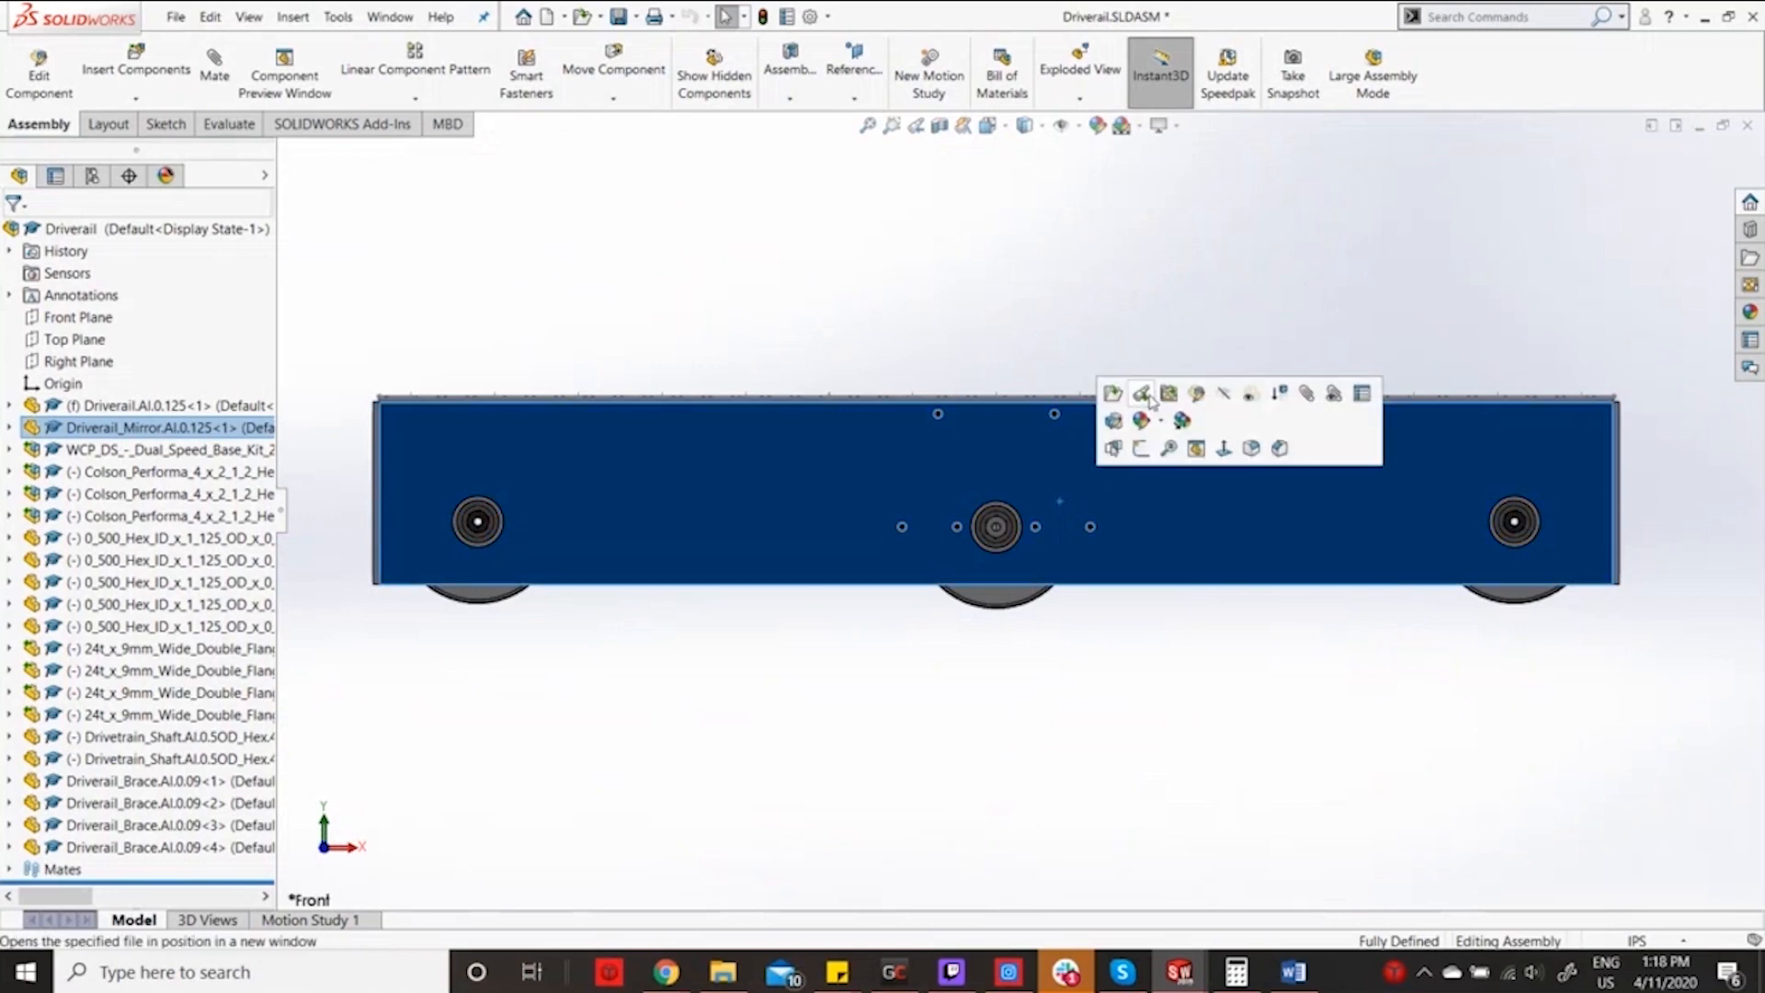
left_click(1198, 395)
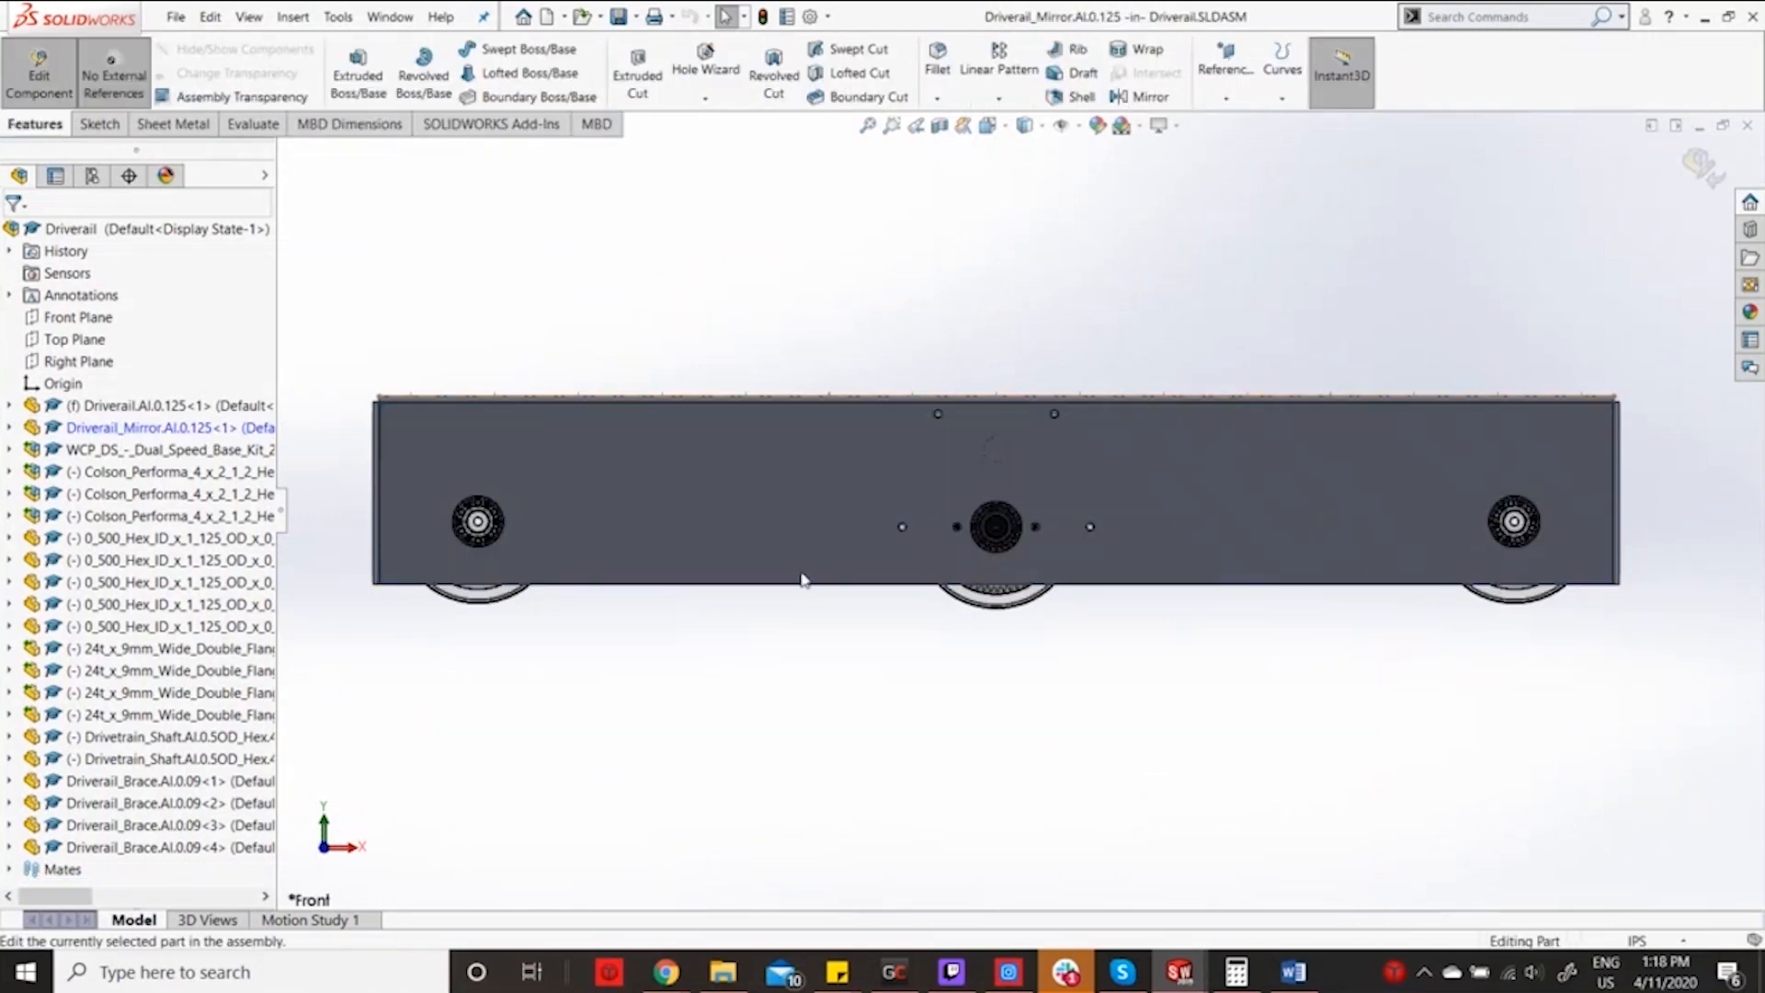
Start a sketch on the inner web face of the Driverail_Mirror.Al.0.125 rail, as seen in the back view.
scroll(805, 581, "down", 5)
middle_click_drag(803, 544, 1010, 115)
left_click(989, 126)
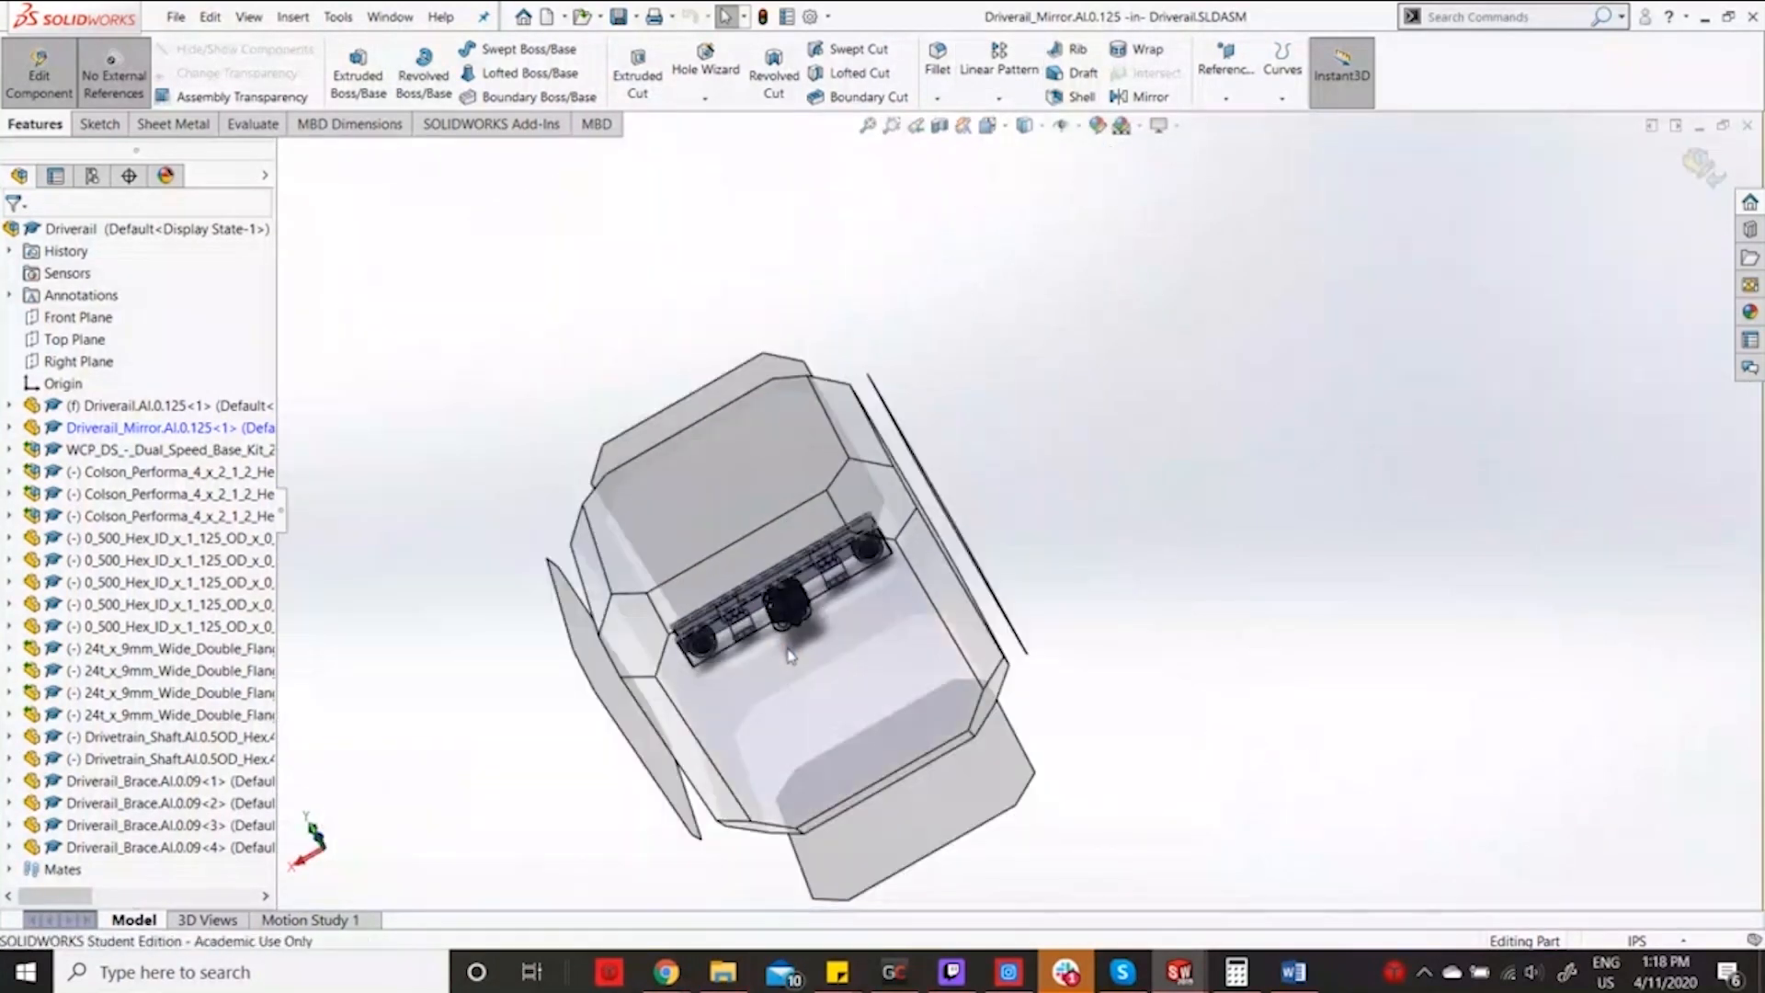
left_click(788, 645)
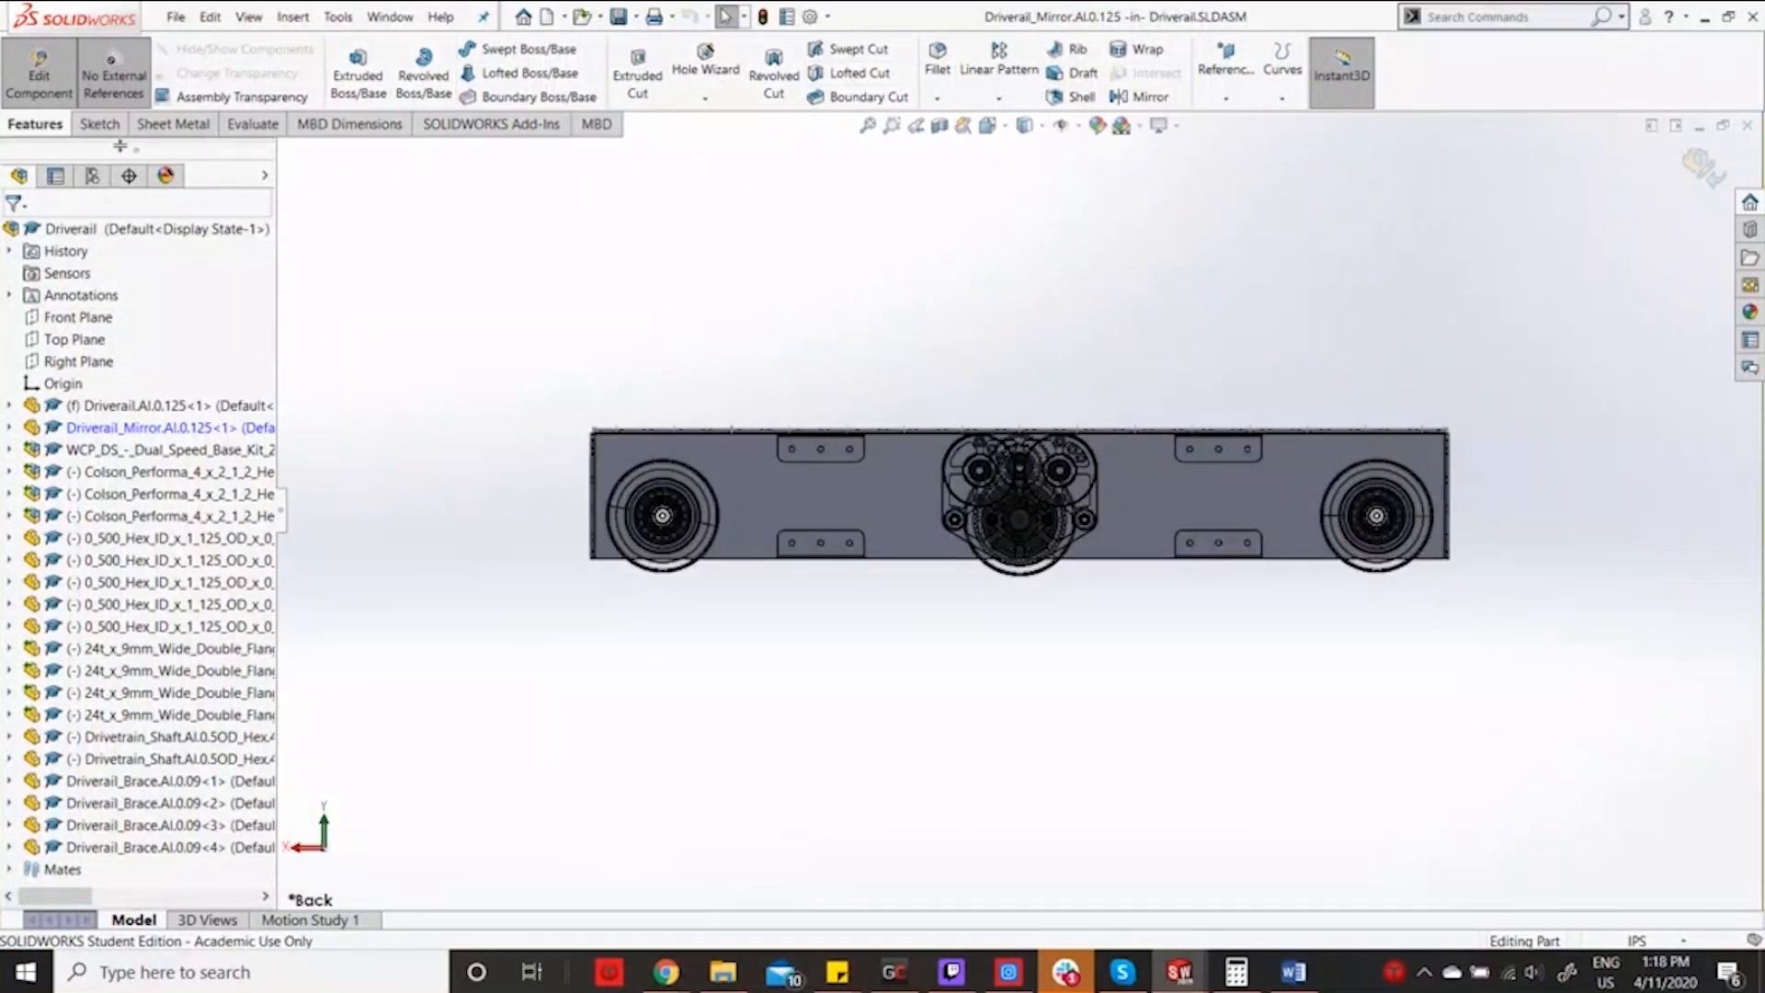
left_click(99, 124)
left_click(343, 68)
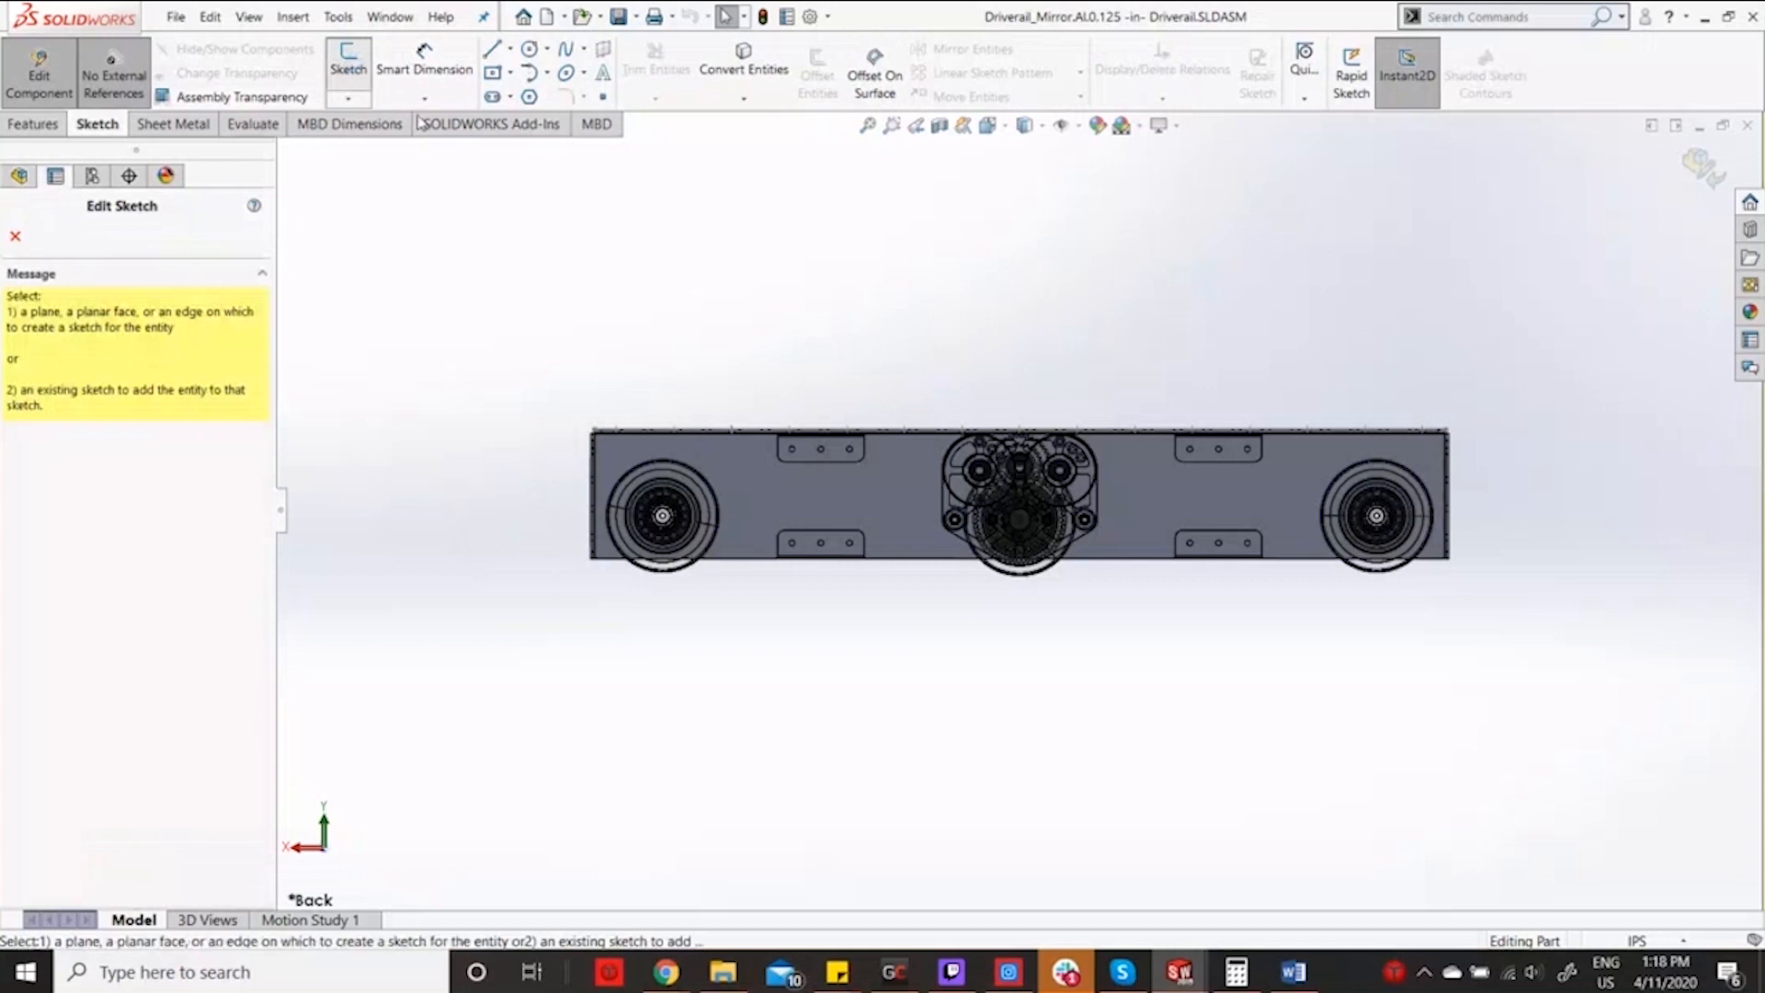
left_click(753, 458)
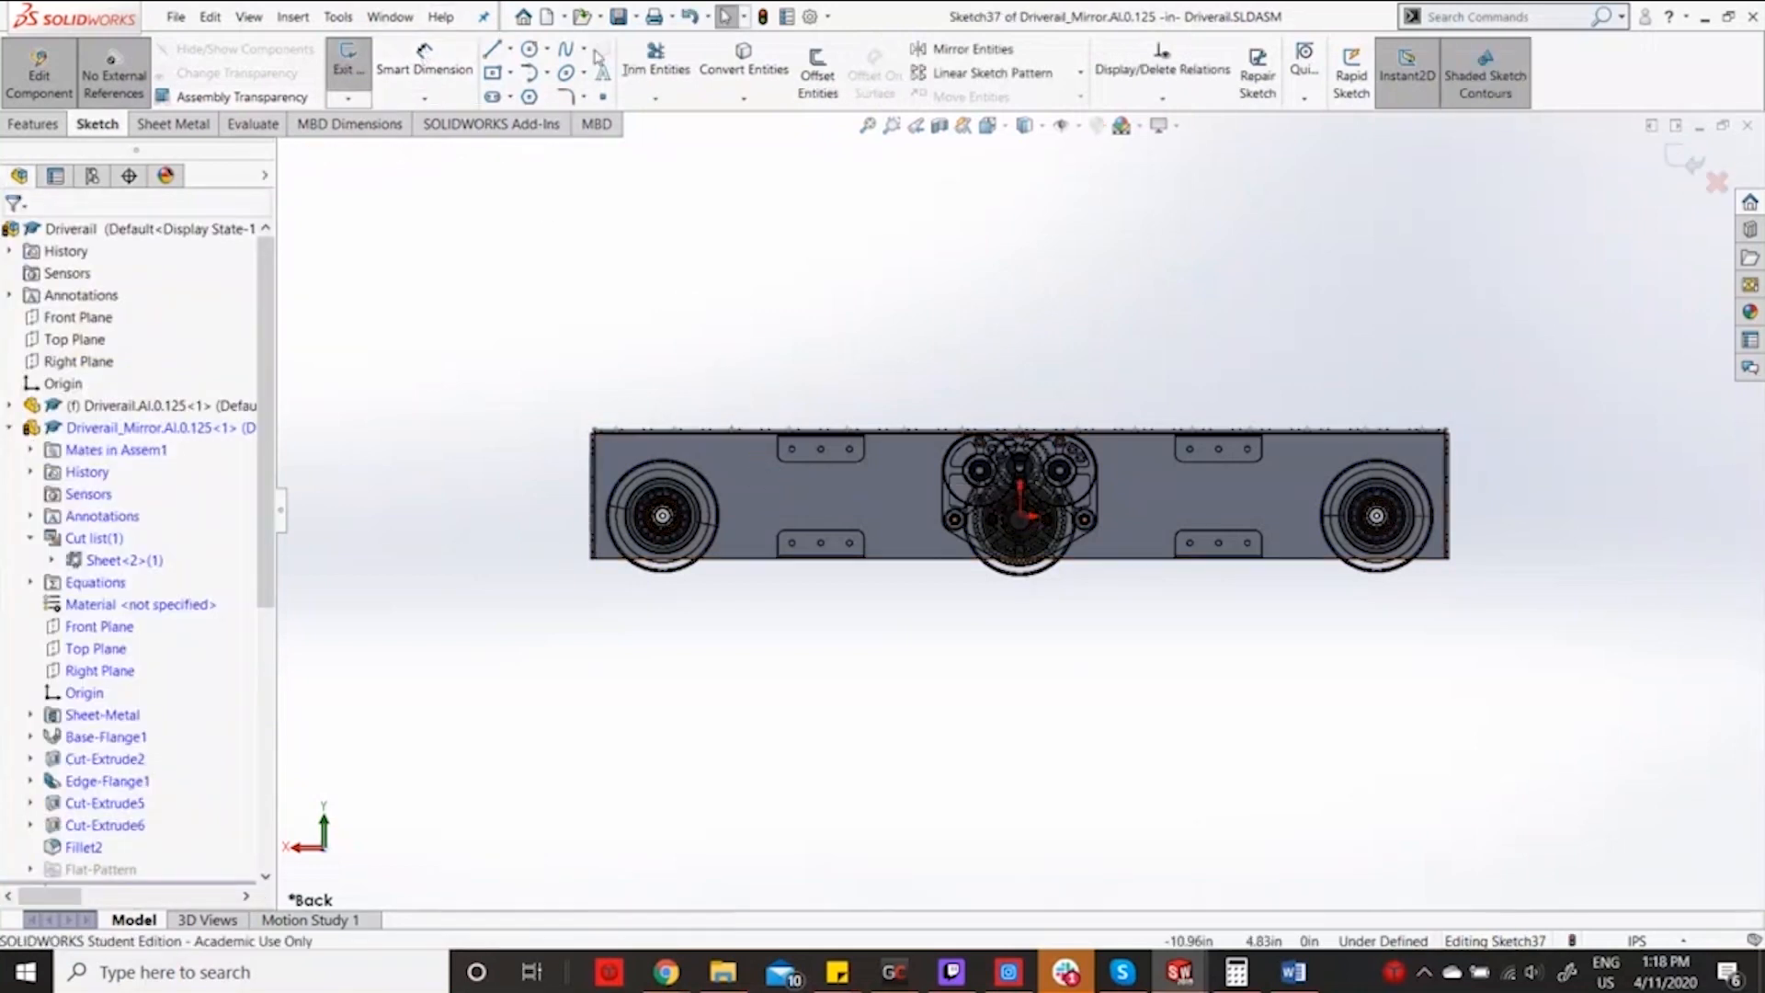
Sketch 0.098 in radius circles over the holes nearest the end wheel in the first pair of upper and lower brace flanges.
left_click(531, 51)
scroll(809, 501, "down", 3)
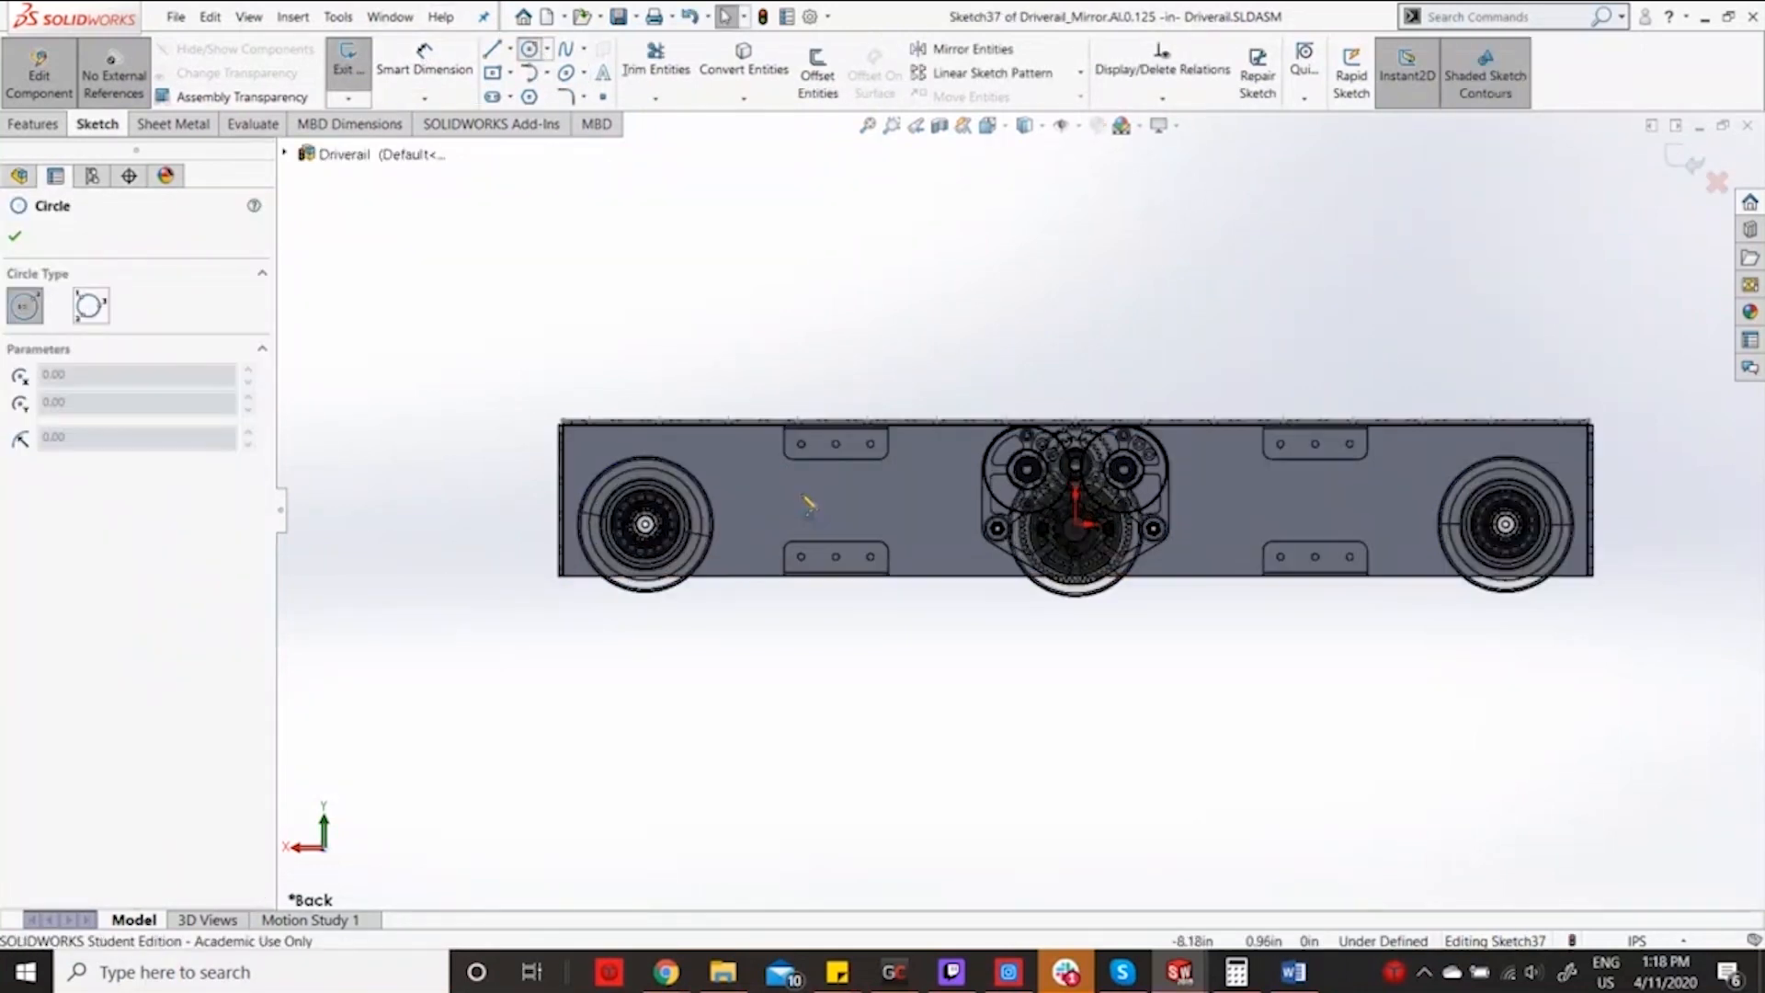
scroll(832, 483, "down", 2)
scroll(835, 476, "down", 5)
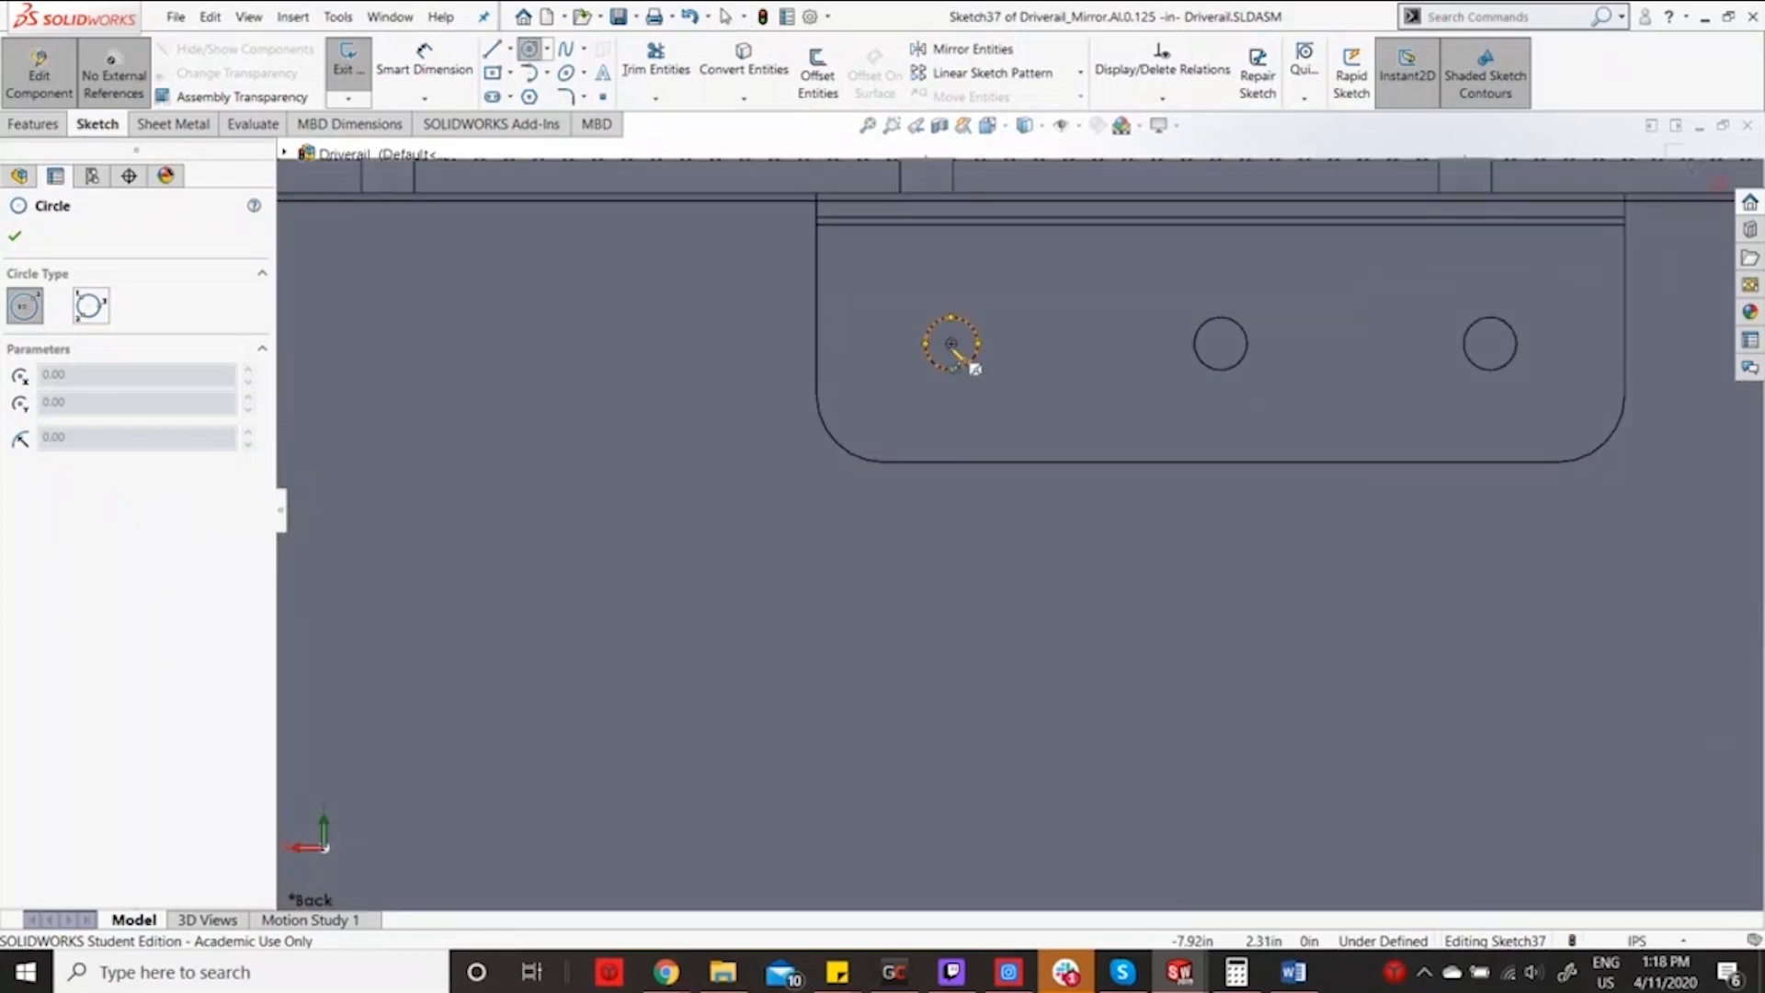
left_click(952, 346)
left_click(967, 363)
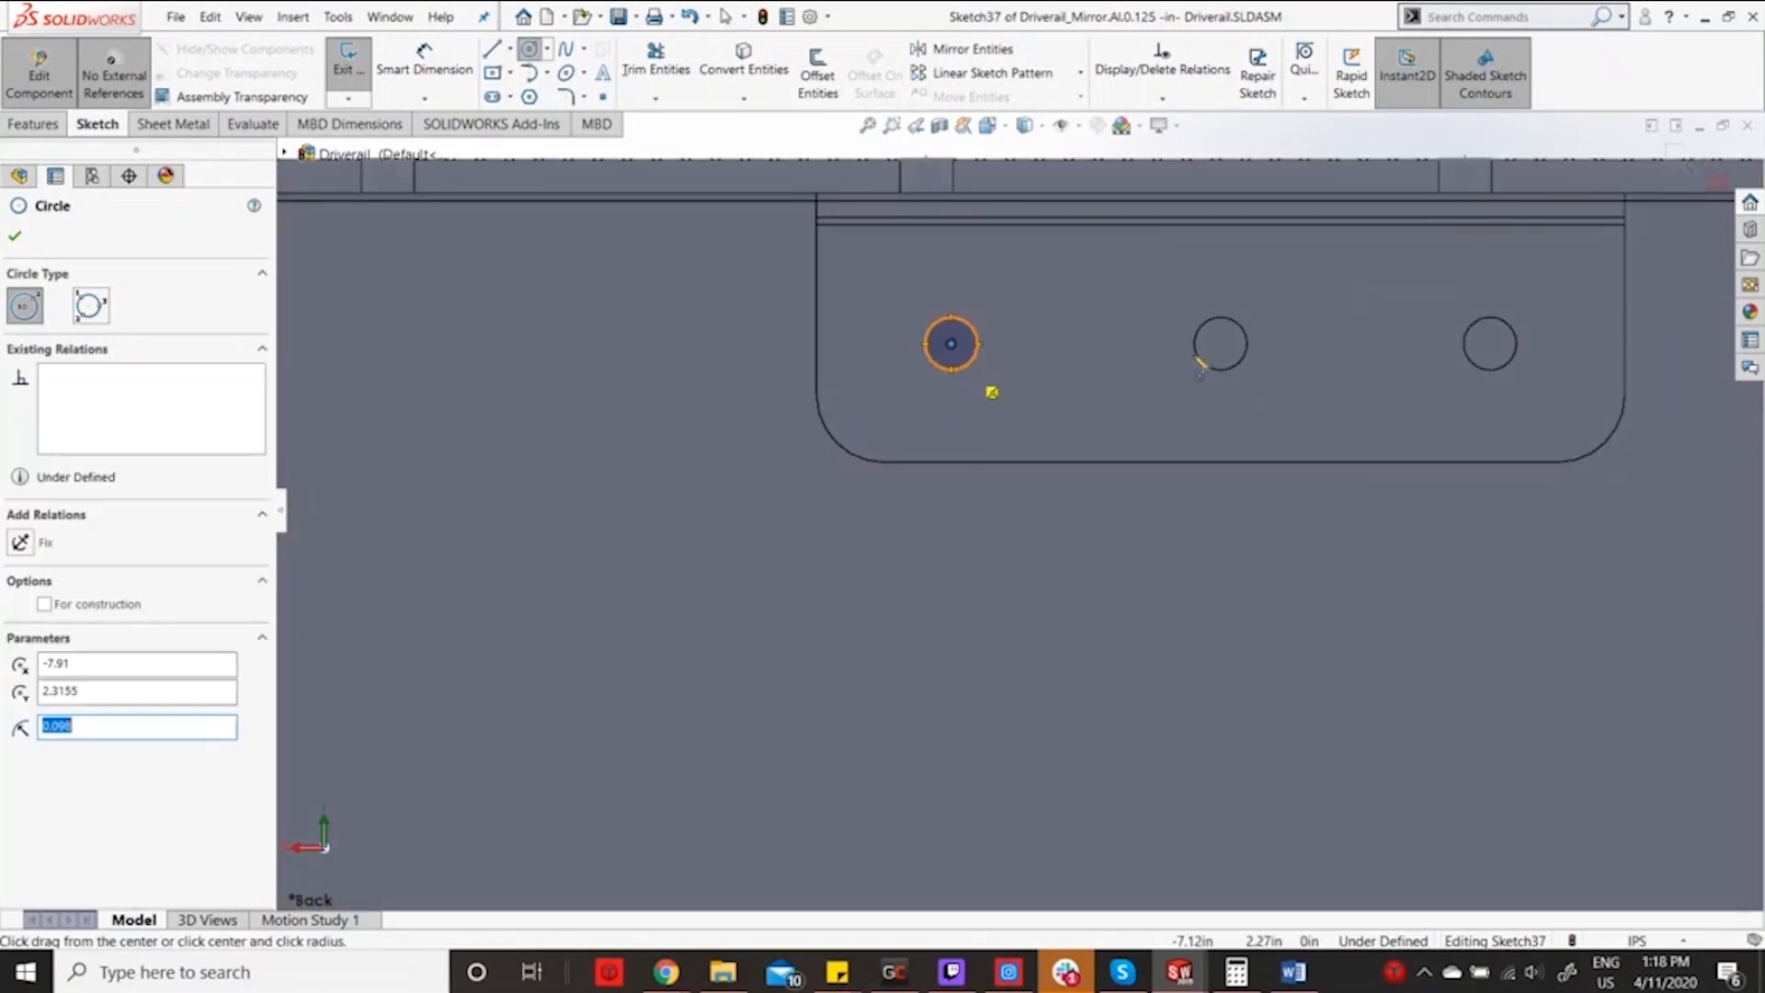
scroll(1196, 478, "up", 5)
scroll(1072, 713, "down", 4)
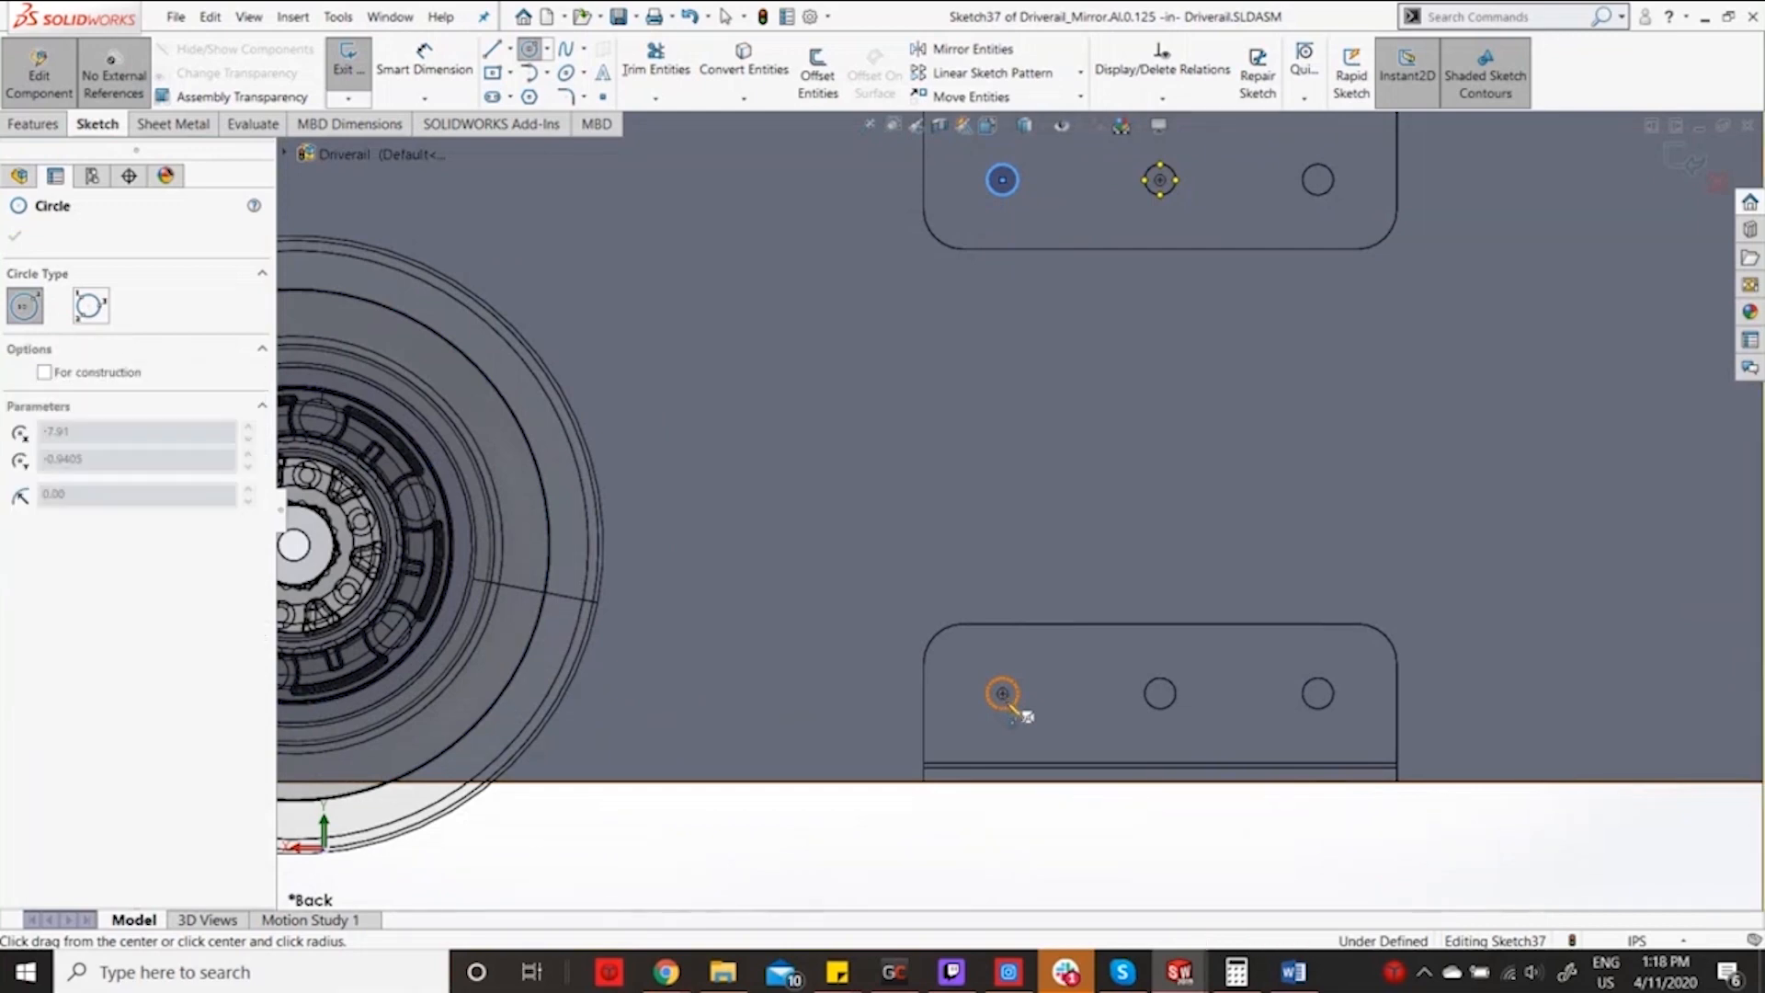
left_click(1003, 695)
scroll(1214, 663, "up", 5)
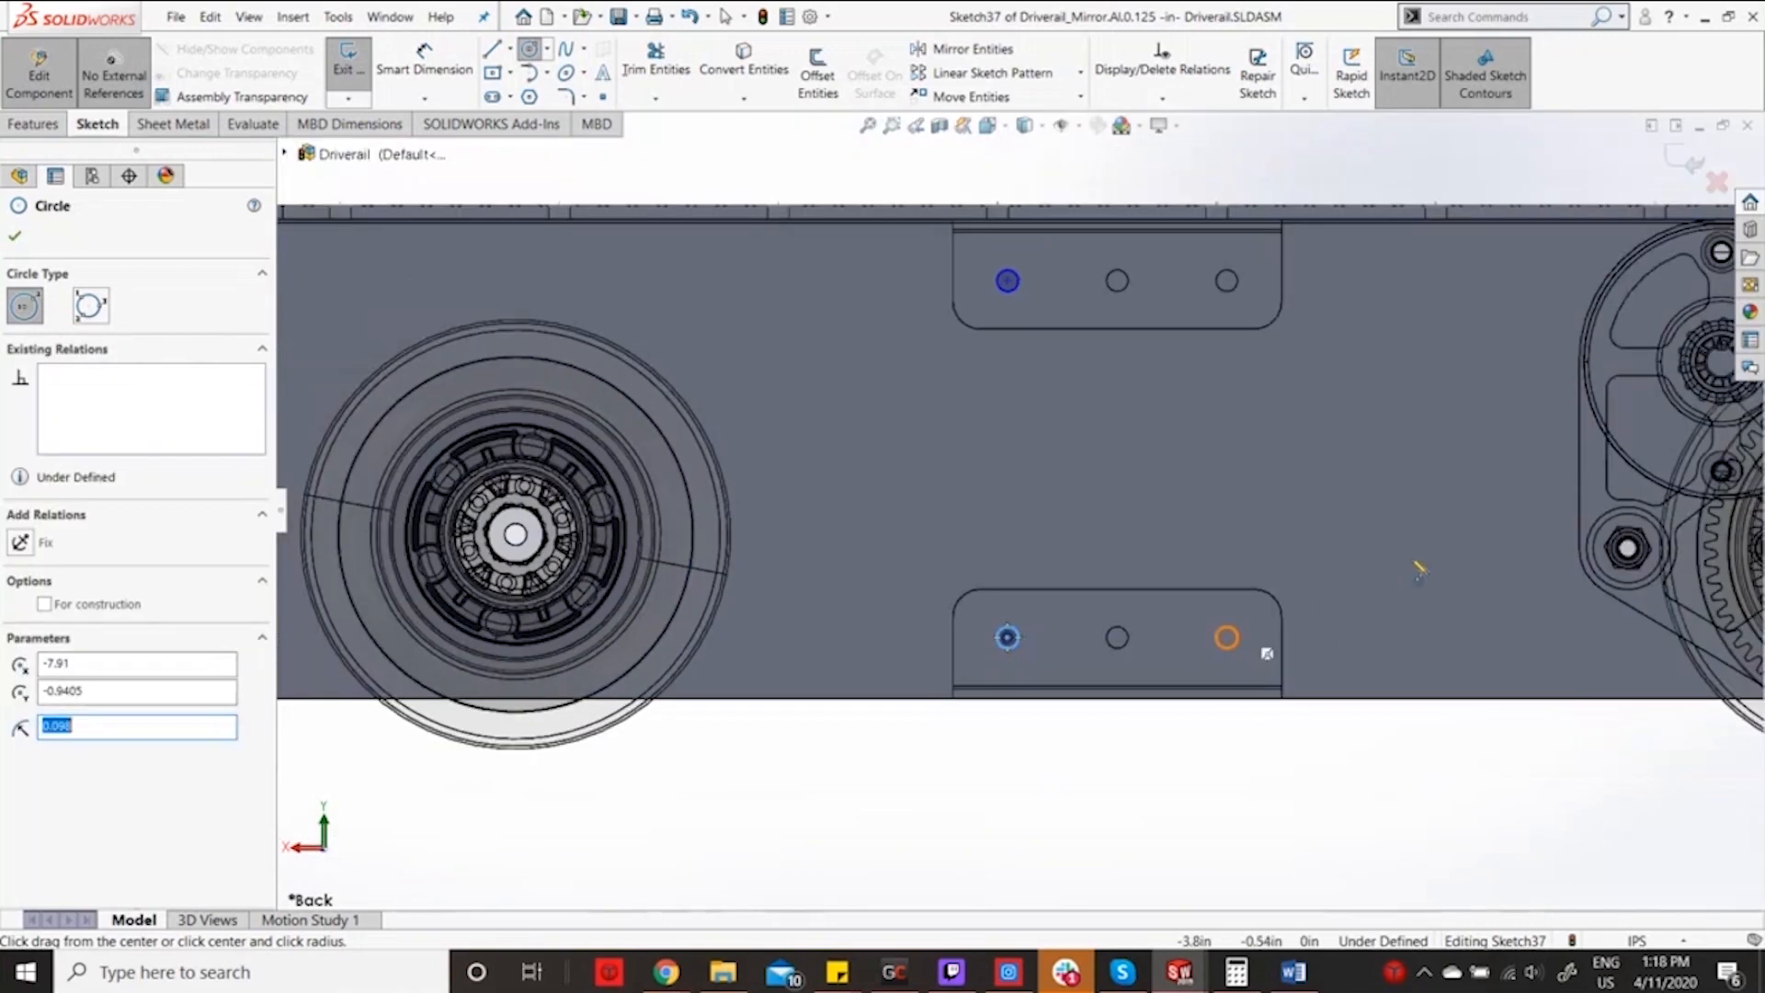
Sketch 0.098 in radius circles over the holes nearest the gearbox in the other pair of upper and lower brace flanges.
scroll(1612, 469, "down", 4)
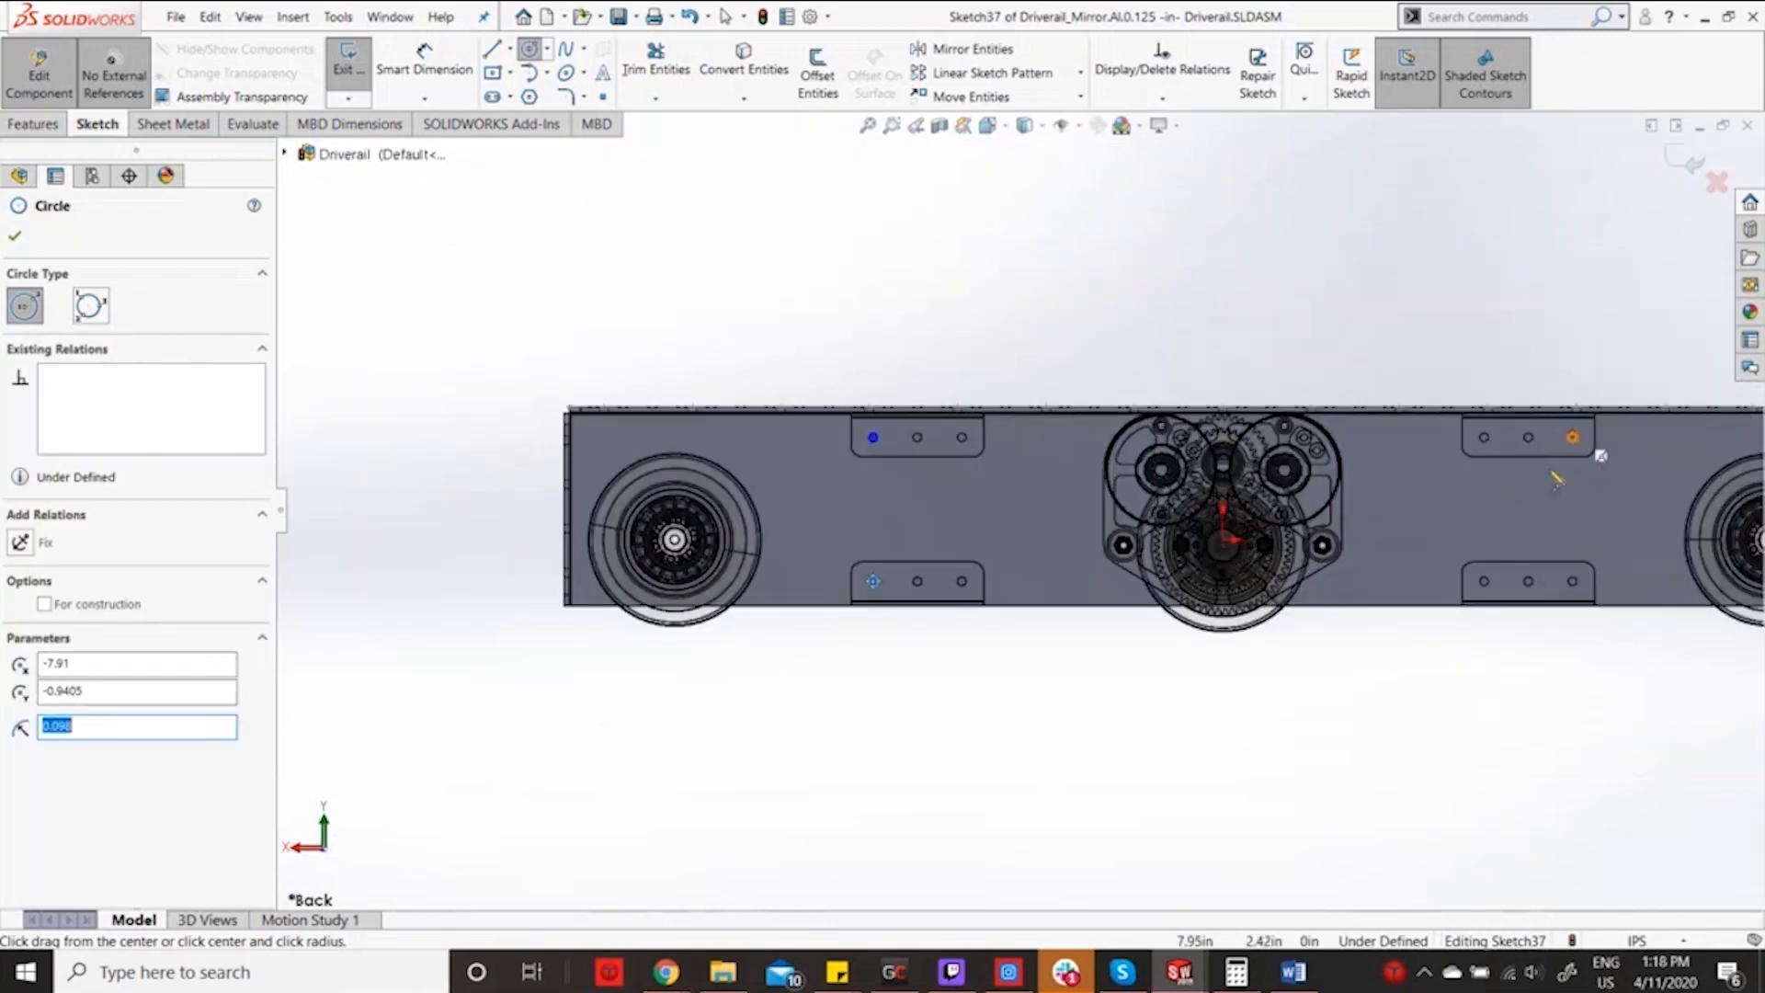
scroll(1382, 467, "down", 2)
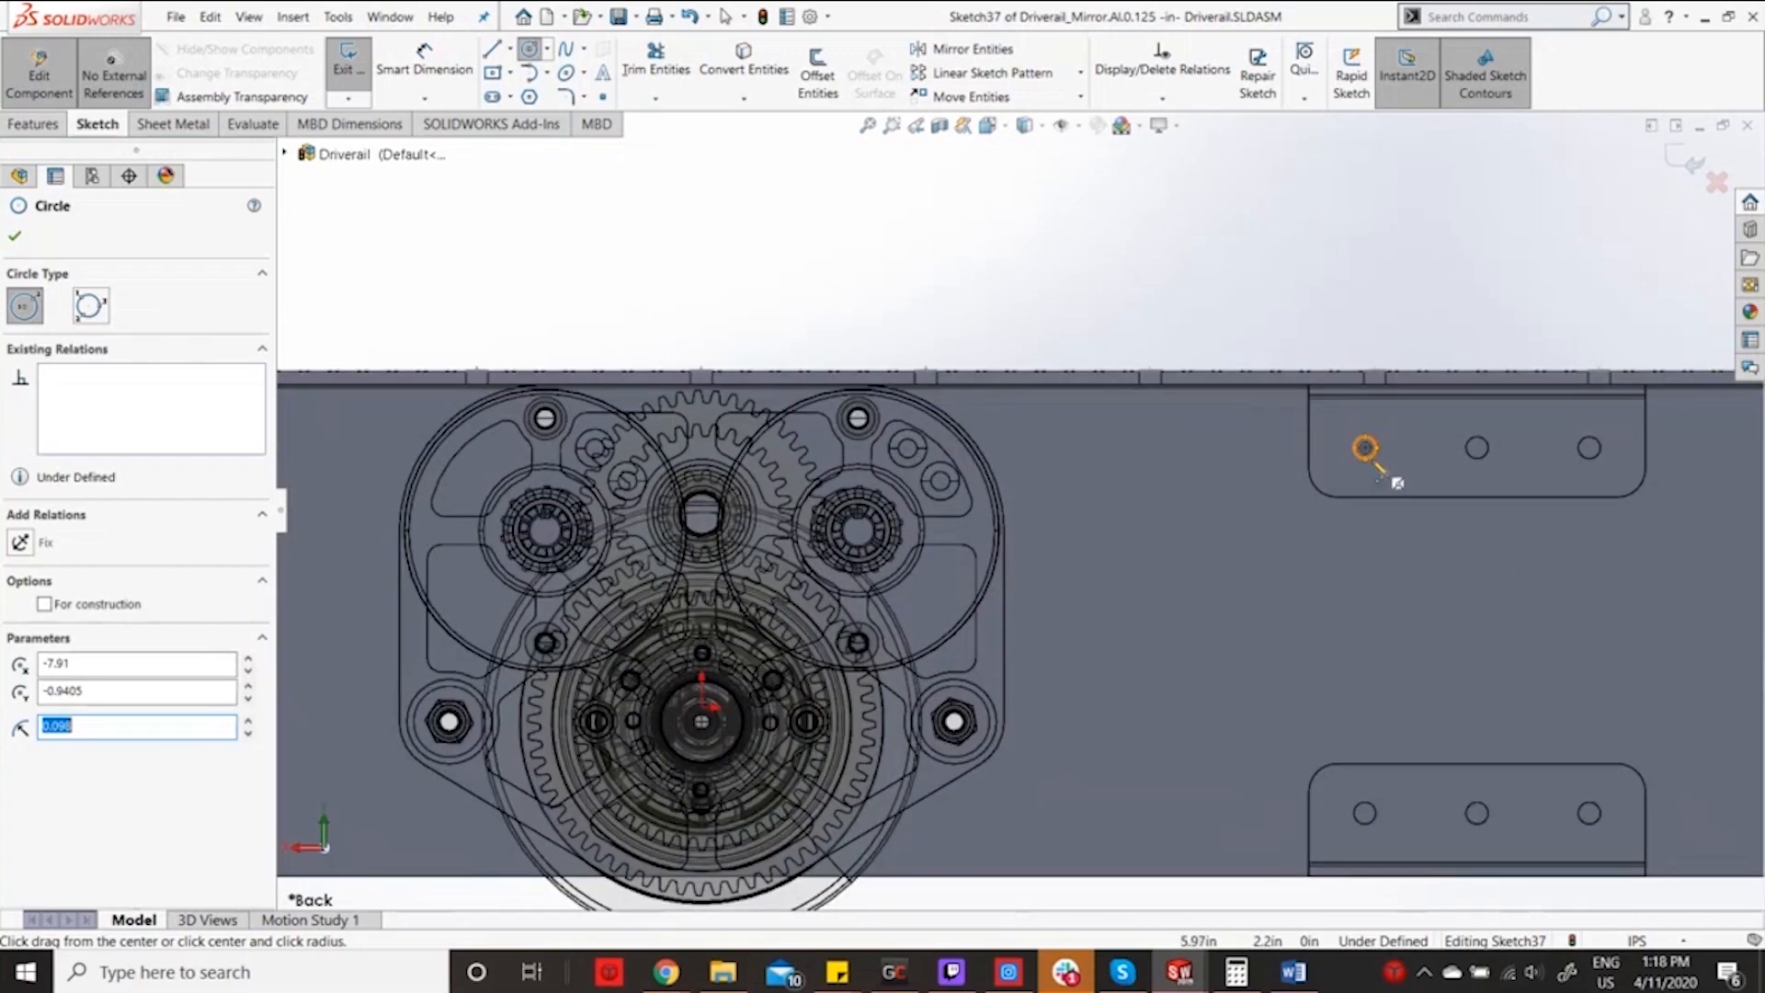
left_click(1378, 465)
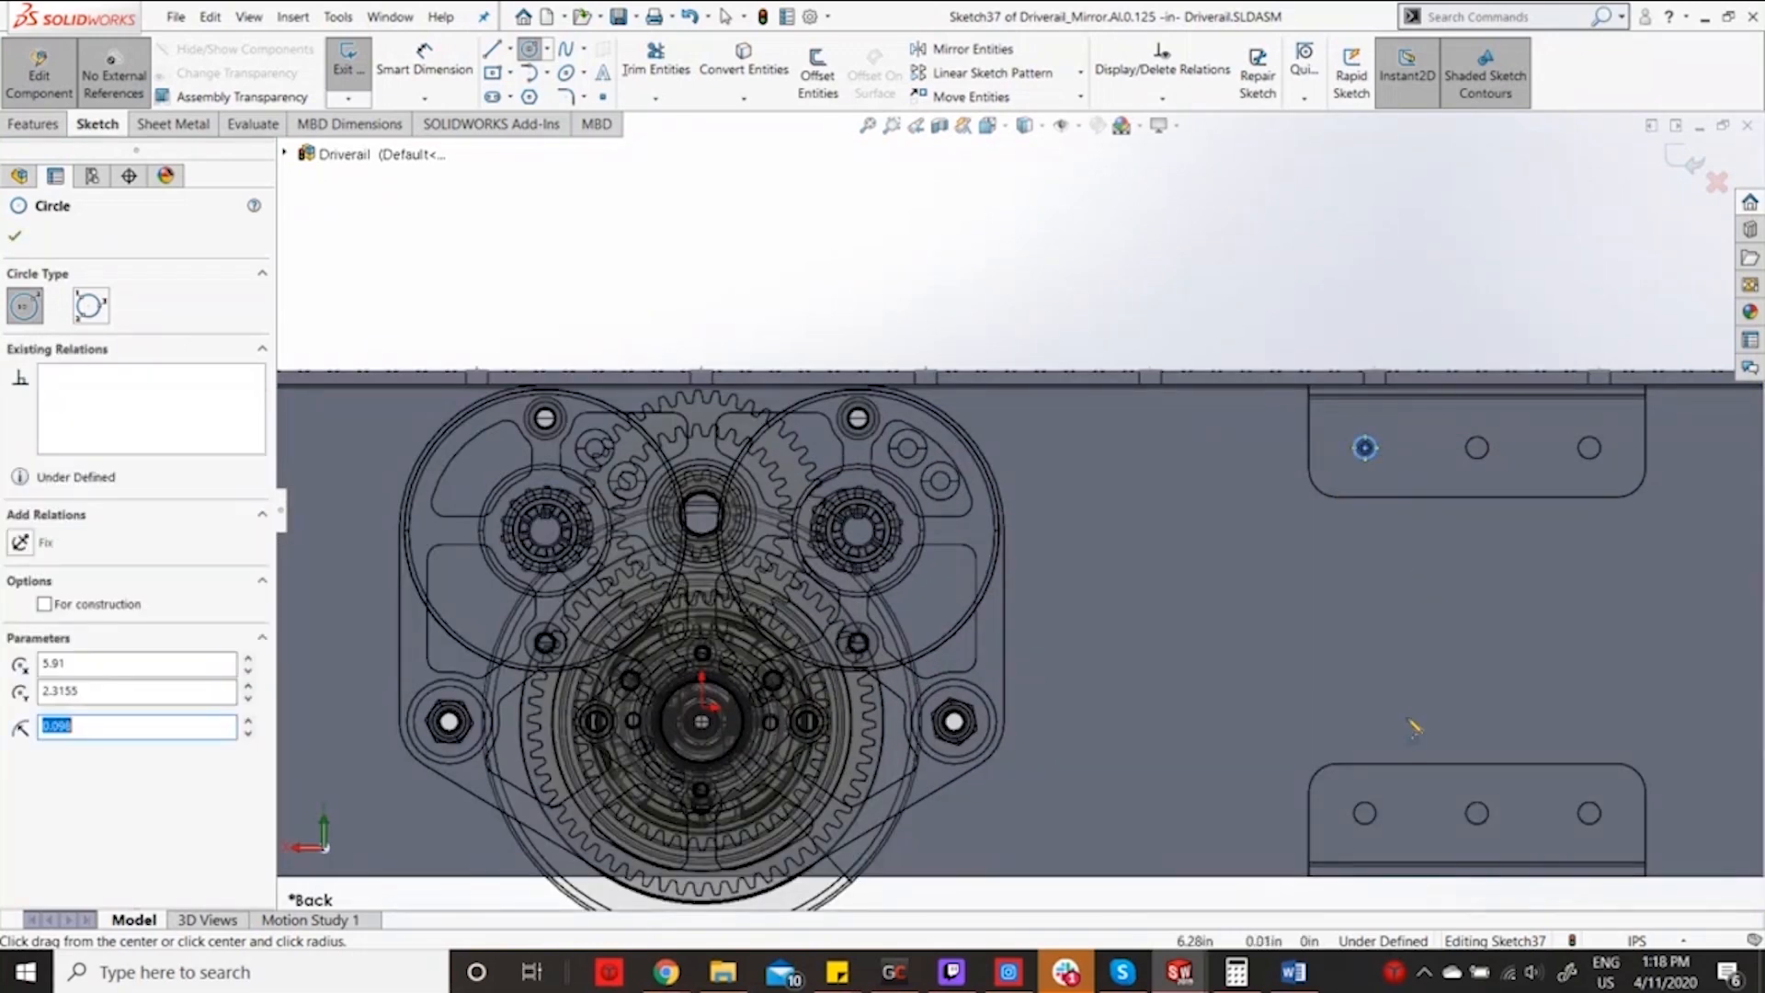
left_click(1366, 814)
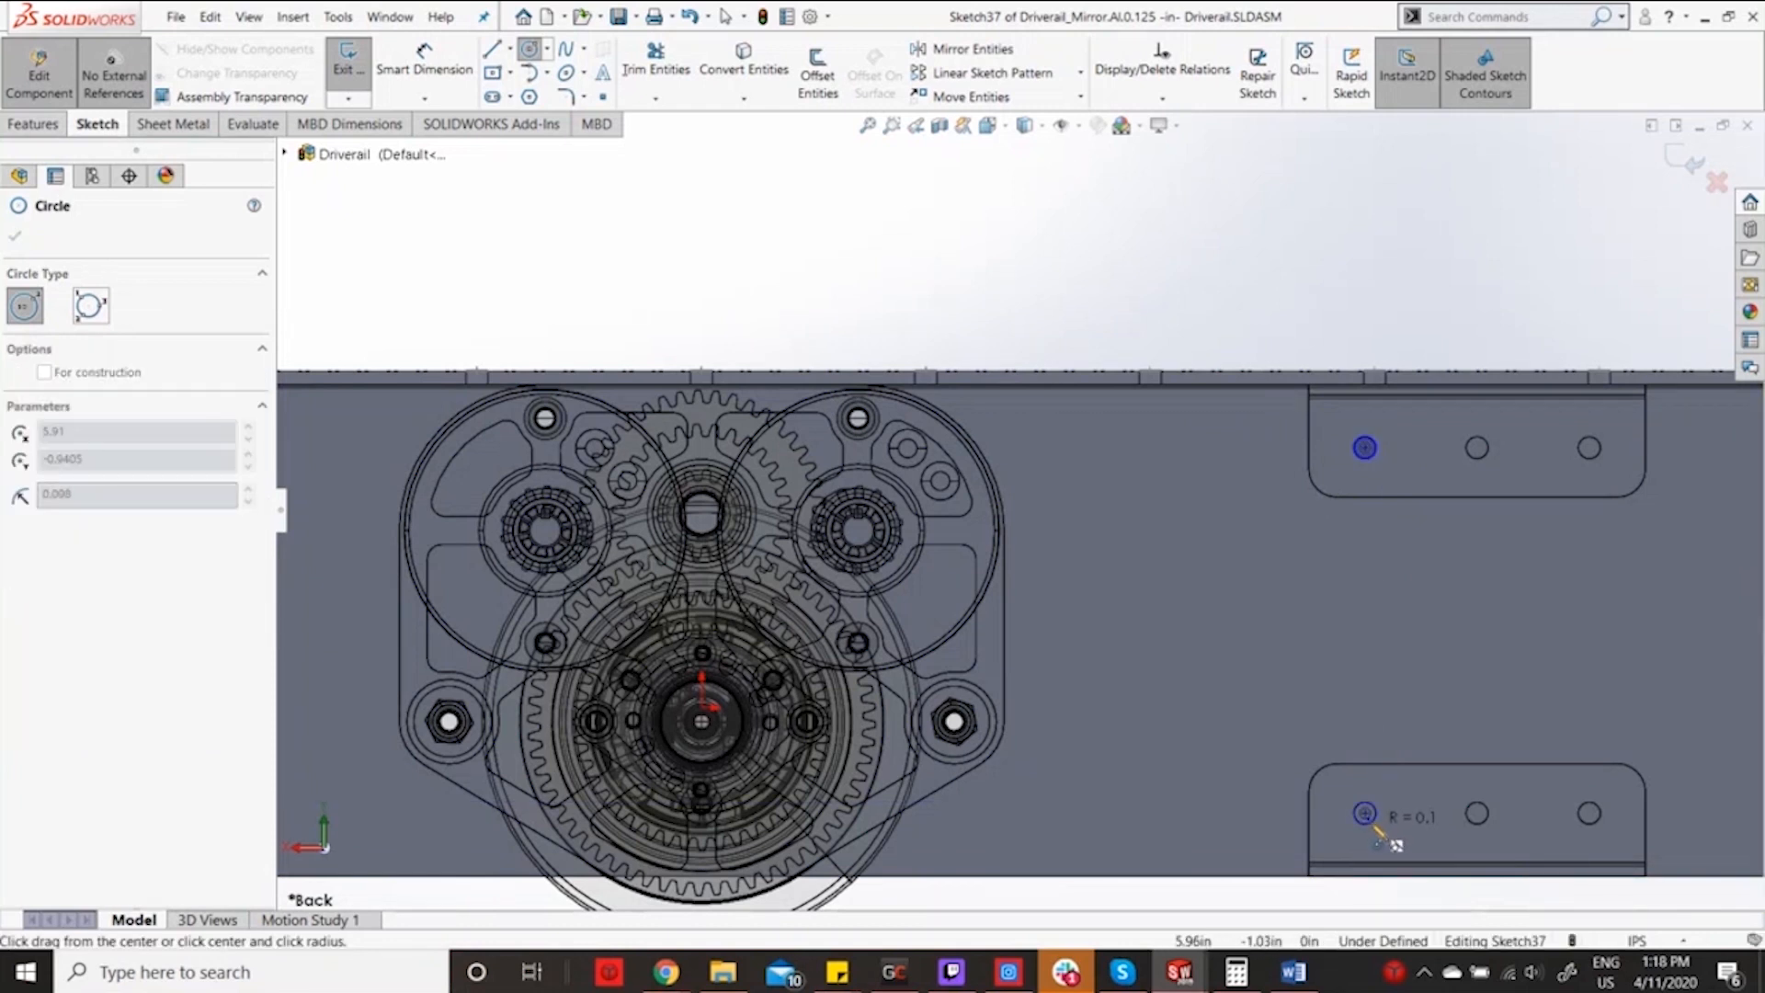
left_click(1377, 830)
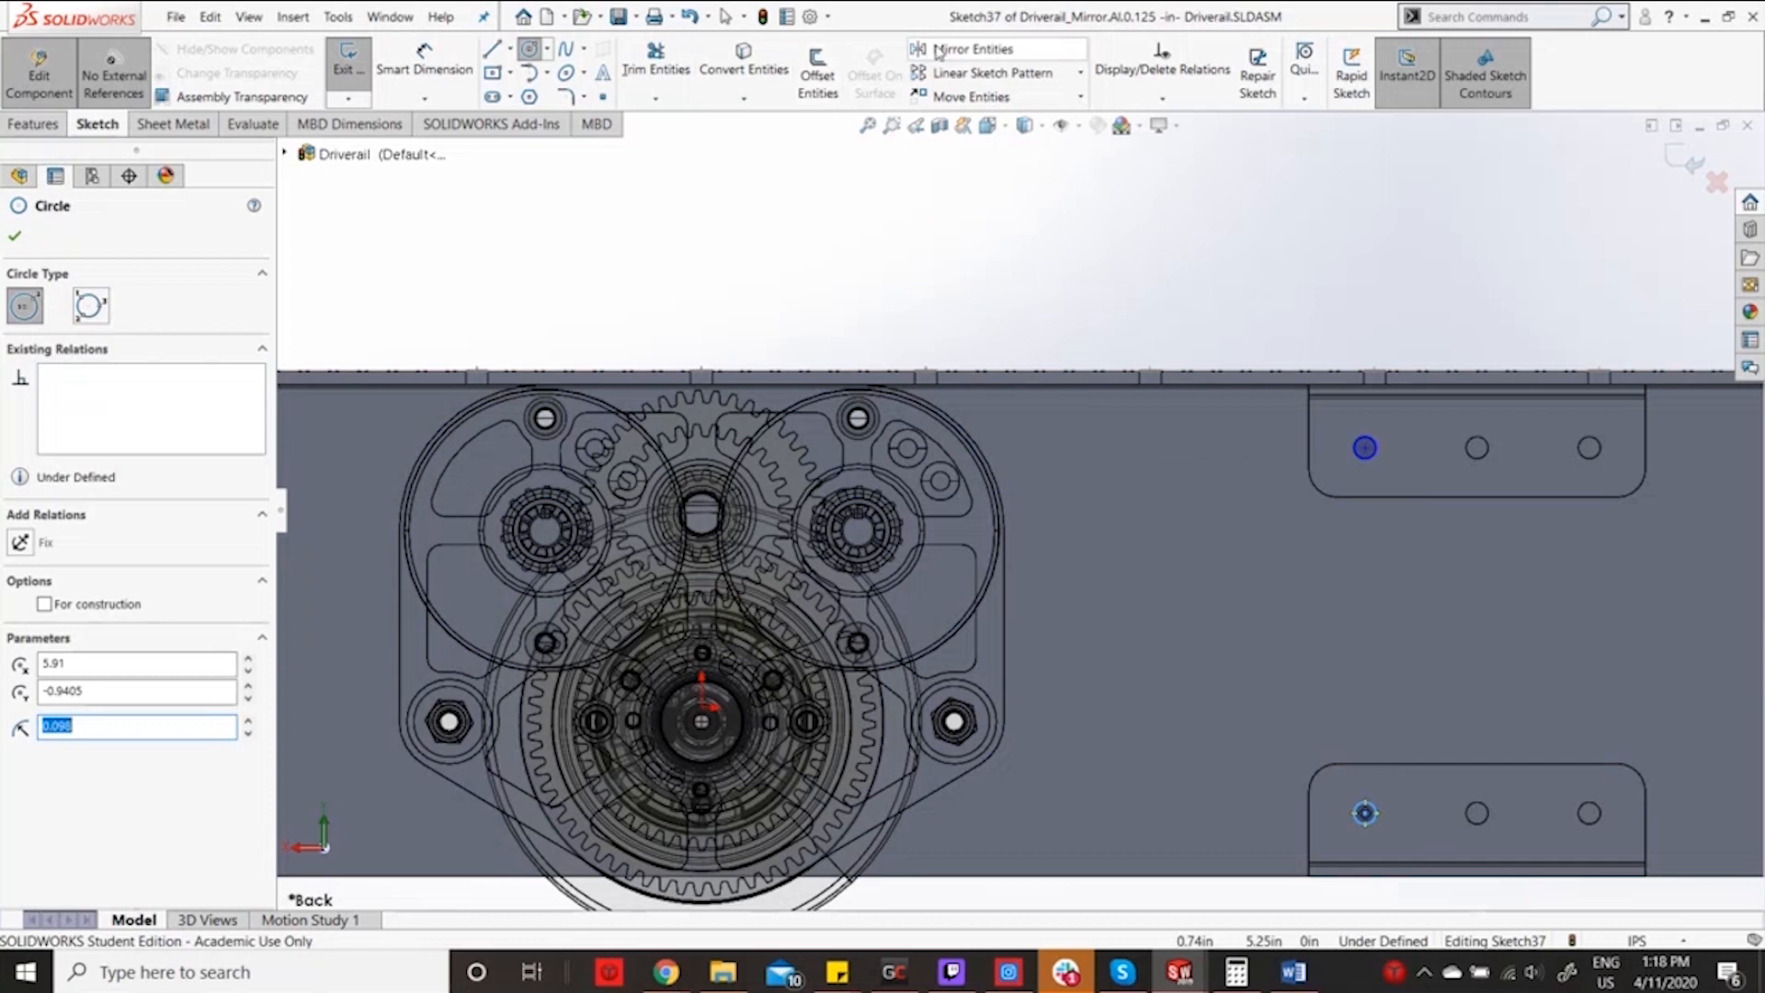
Linearly pattern the four circles along the X-axis with 3 instances at 1 in spacing, and exit the sketch and part editing.
left_click(992, 73)
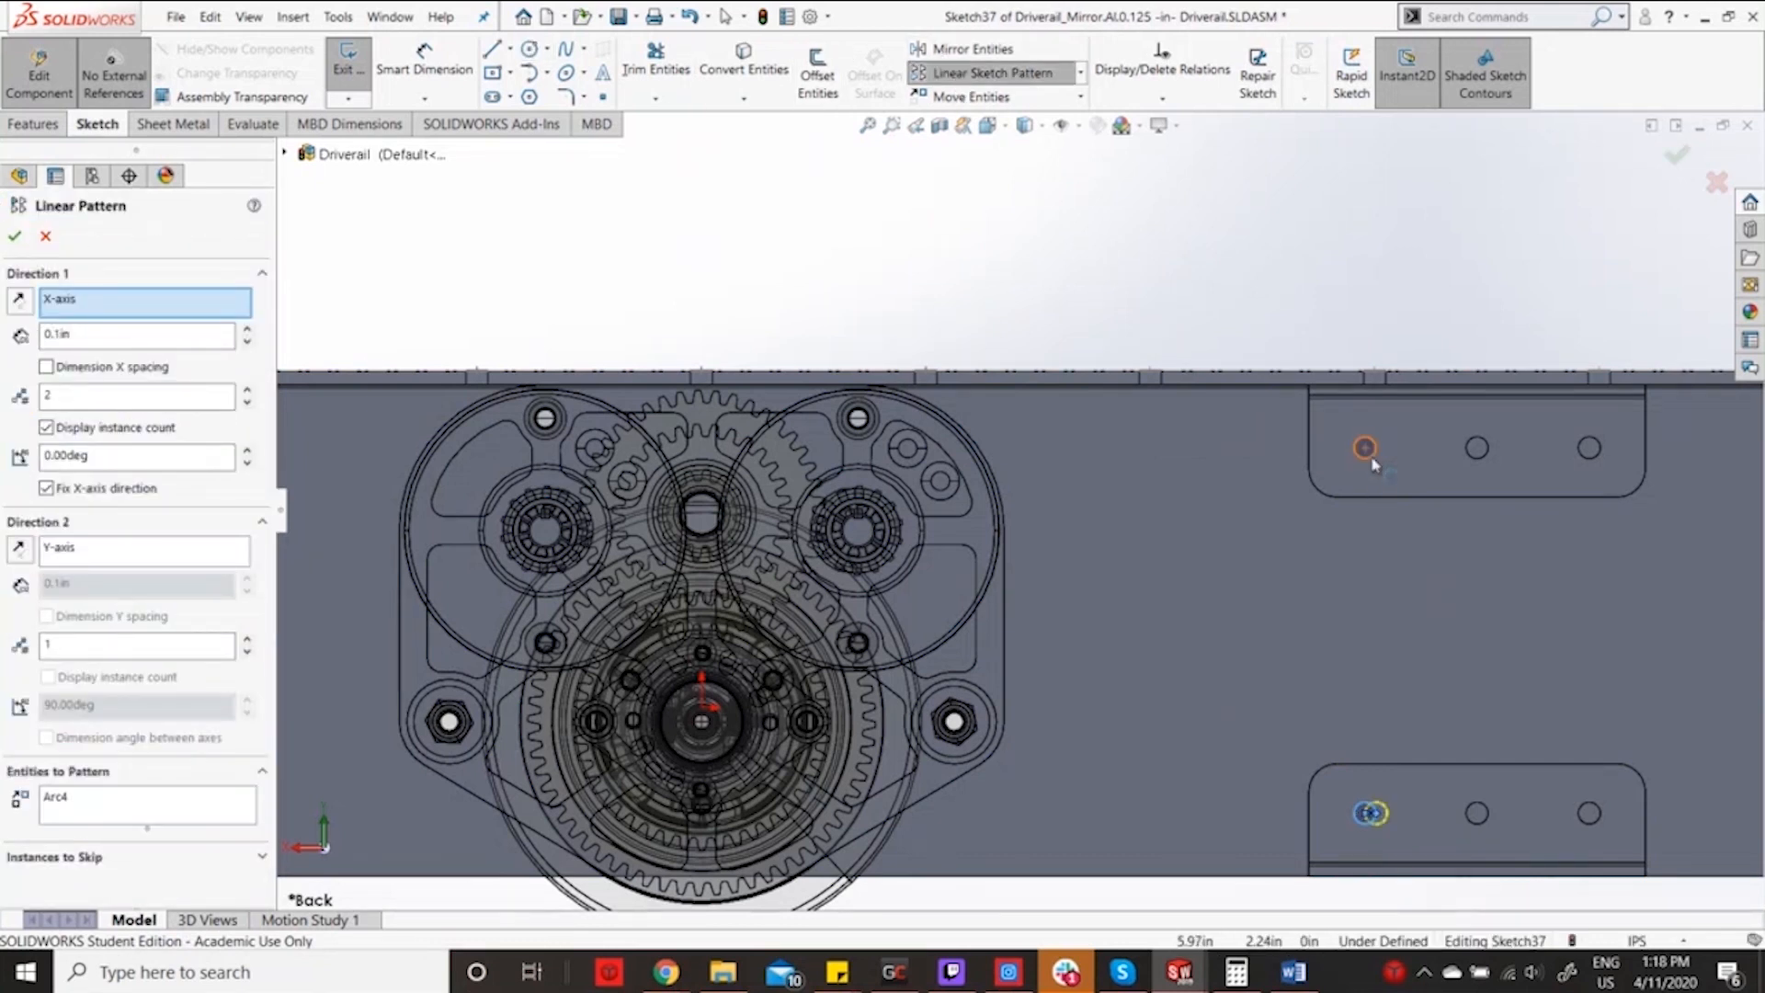
left_click(1373, 456)
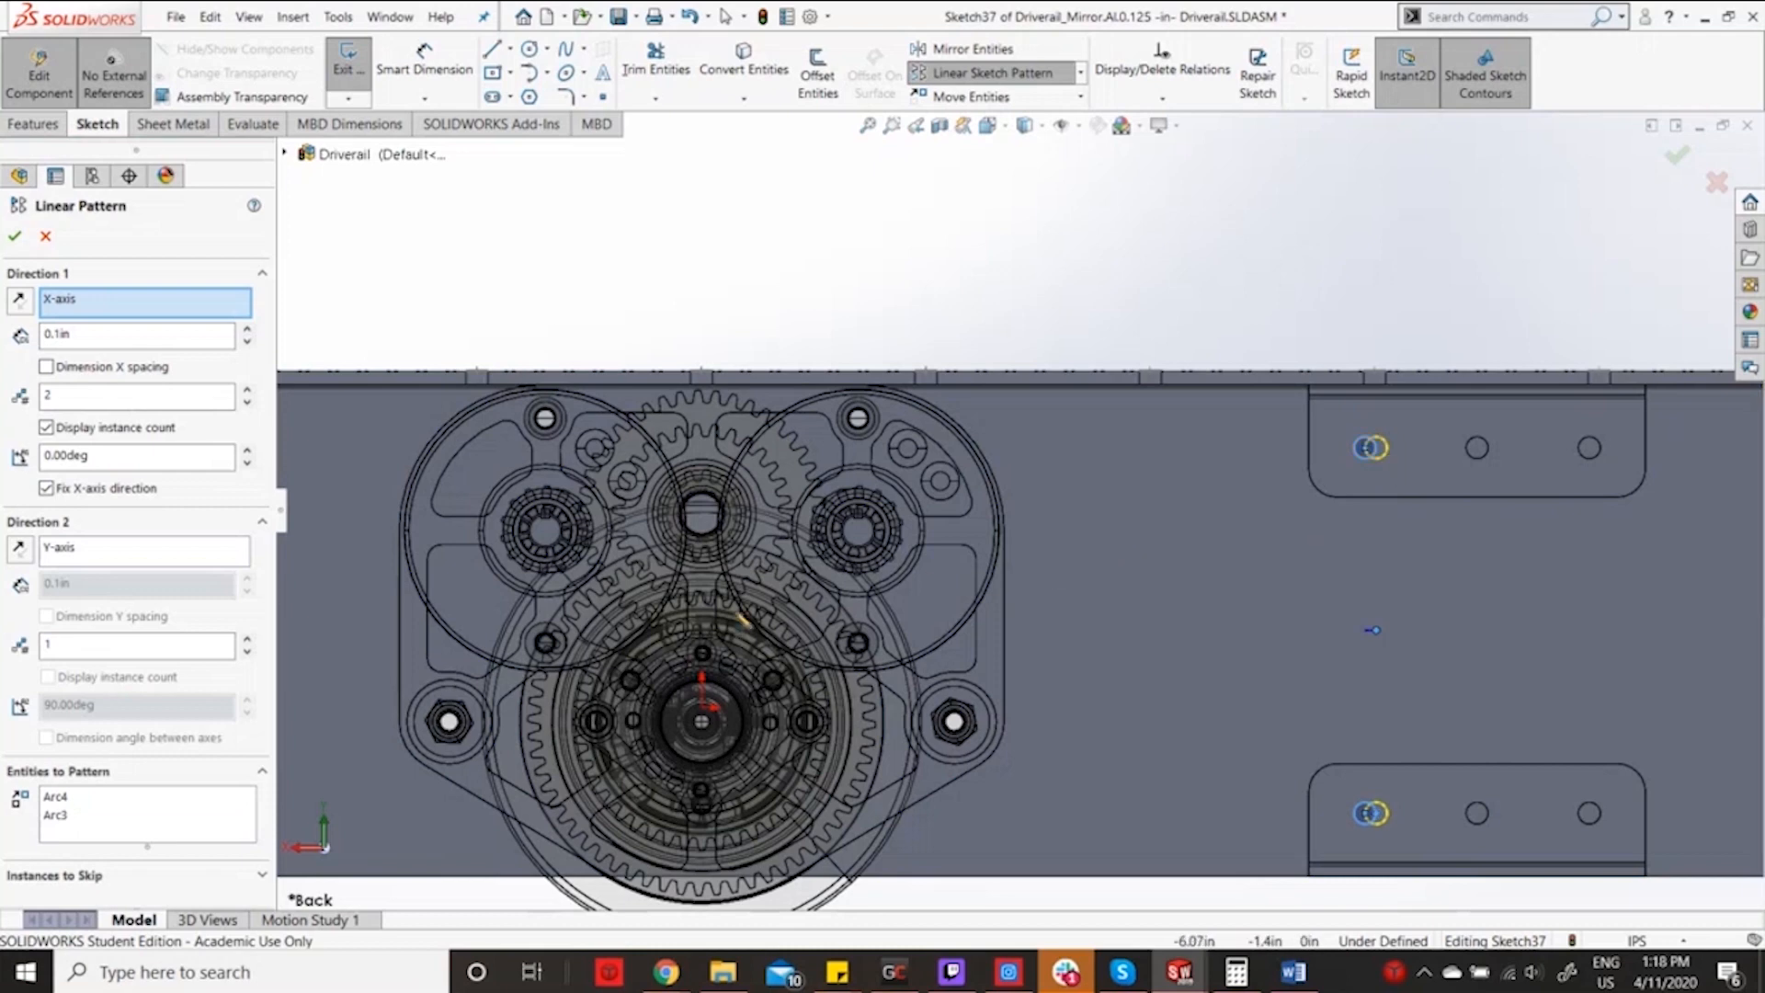
scroll(665, 654, "up", 5)
scroll(834, 532, "down", 5)
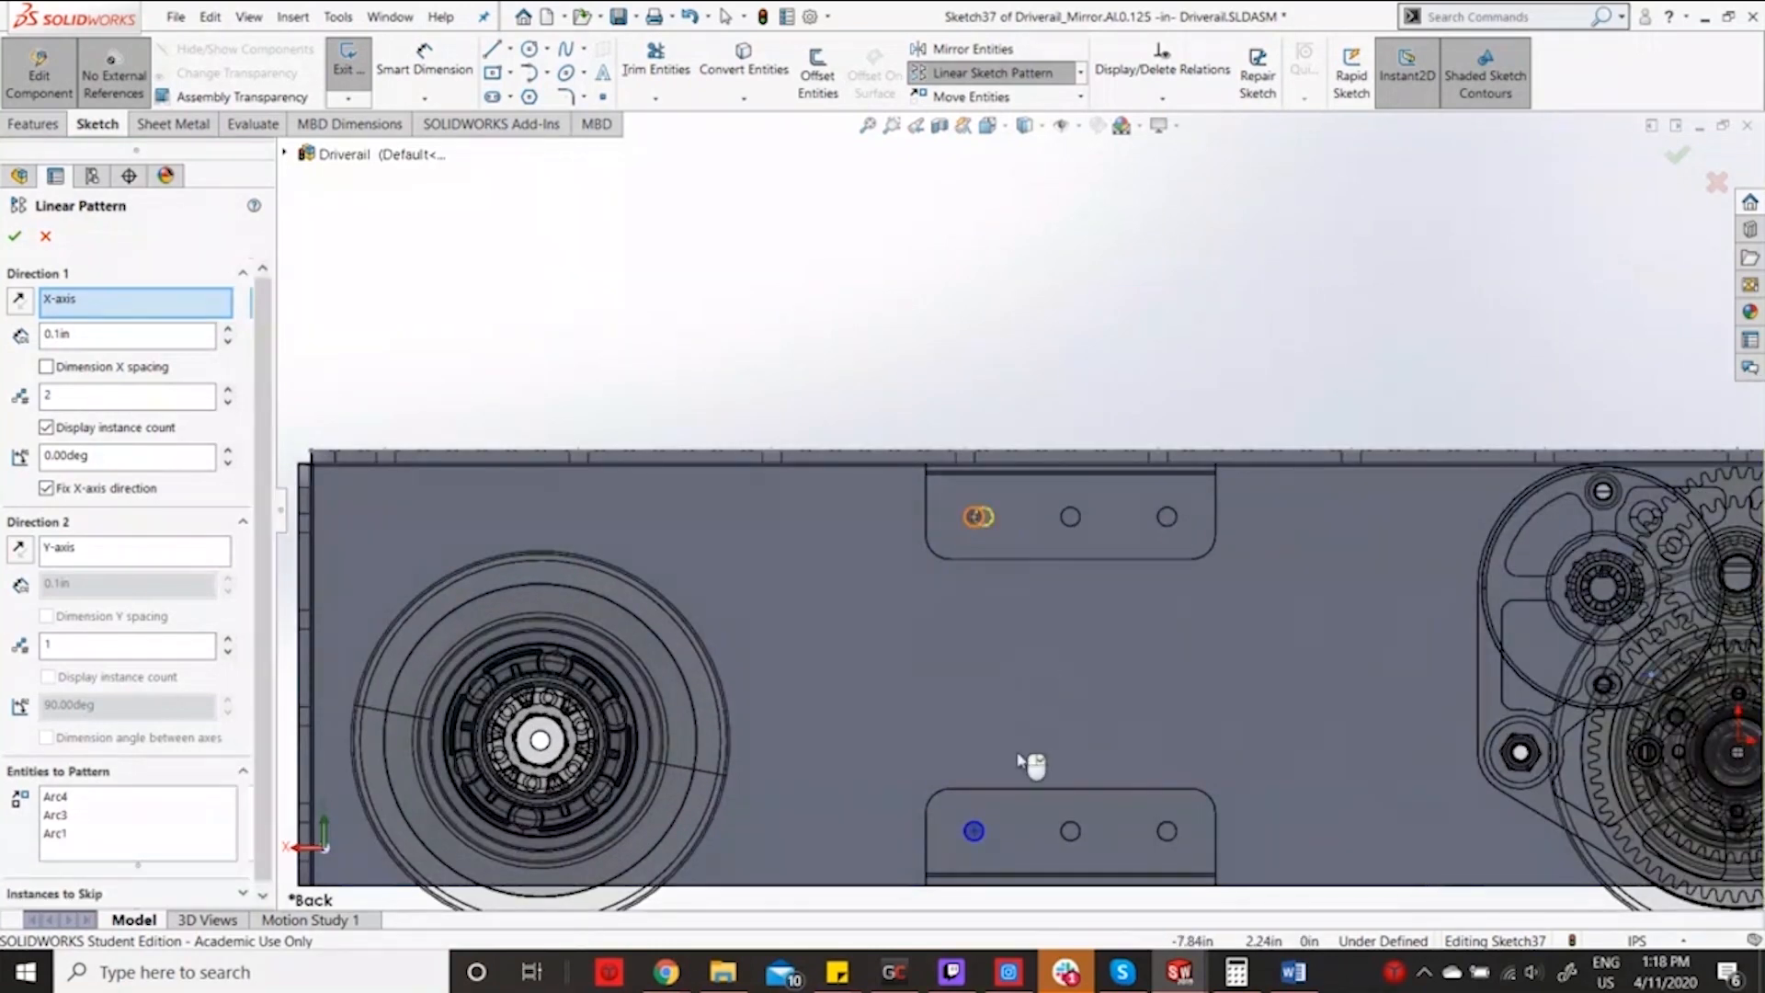
left_click(986, 832)
left_click(982, 832)
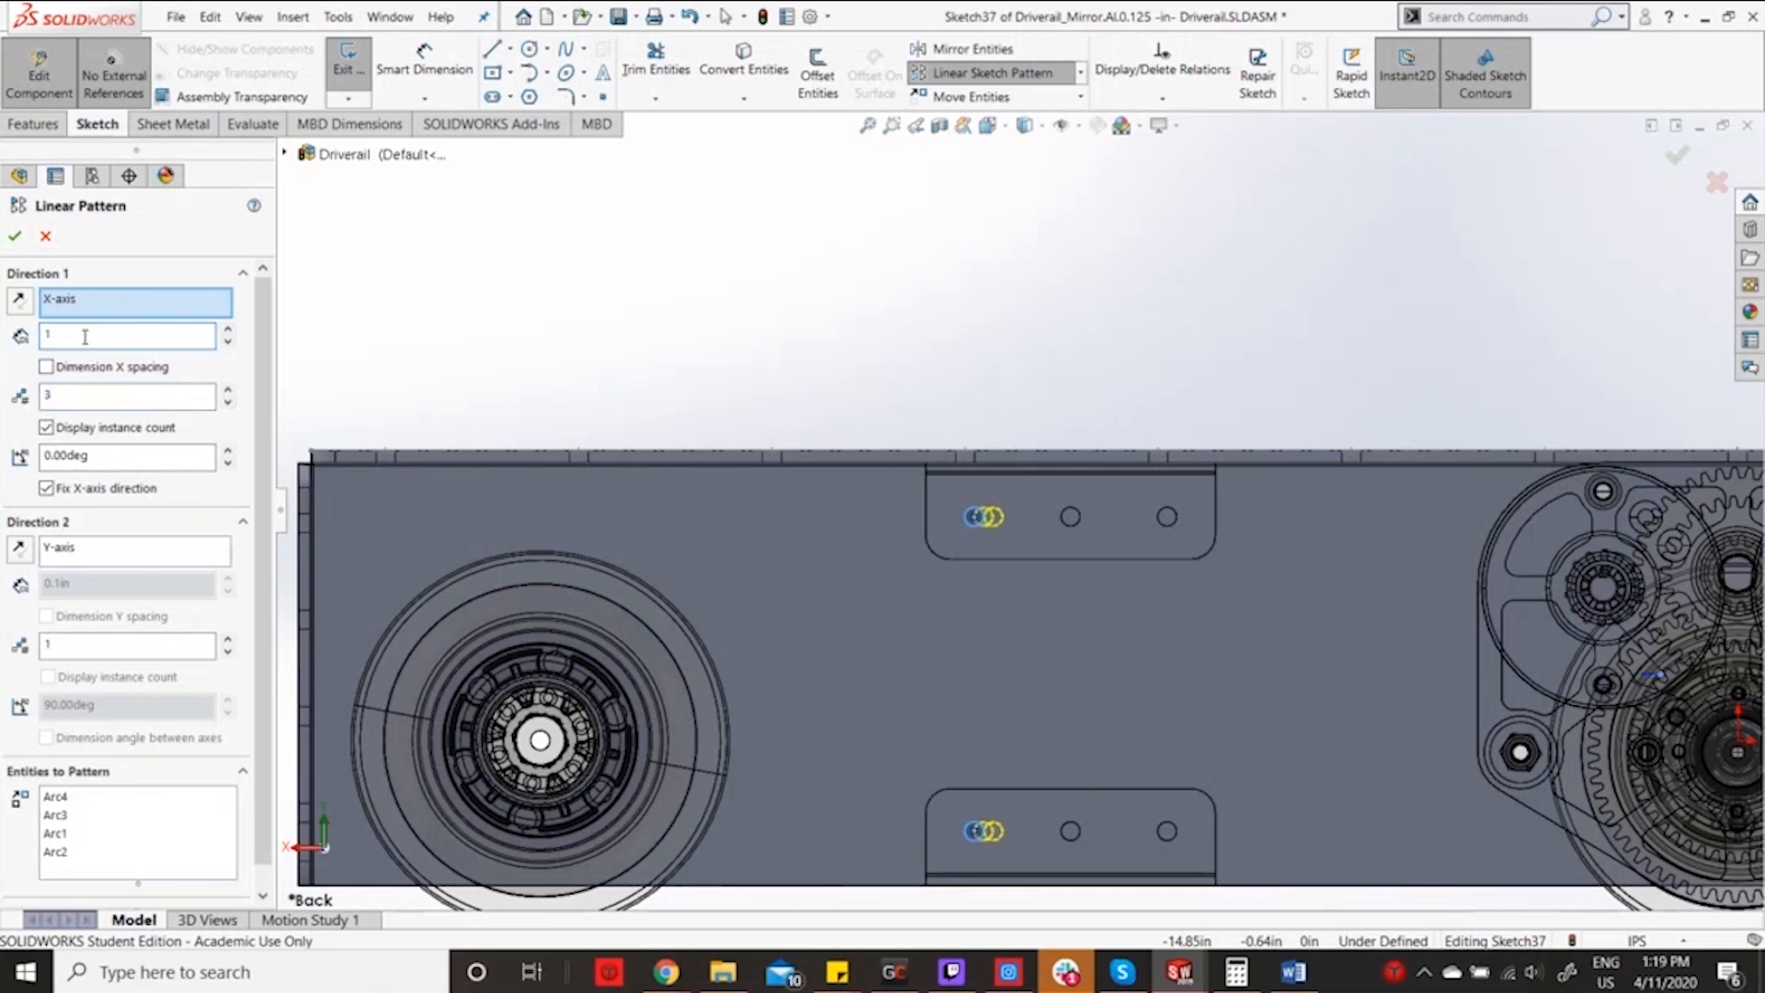
key("Return")
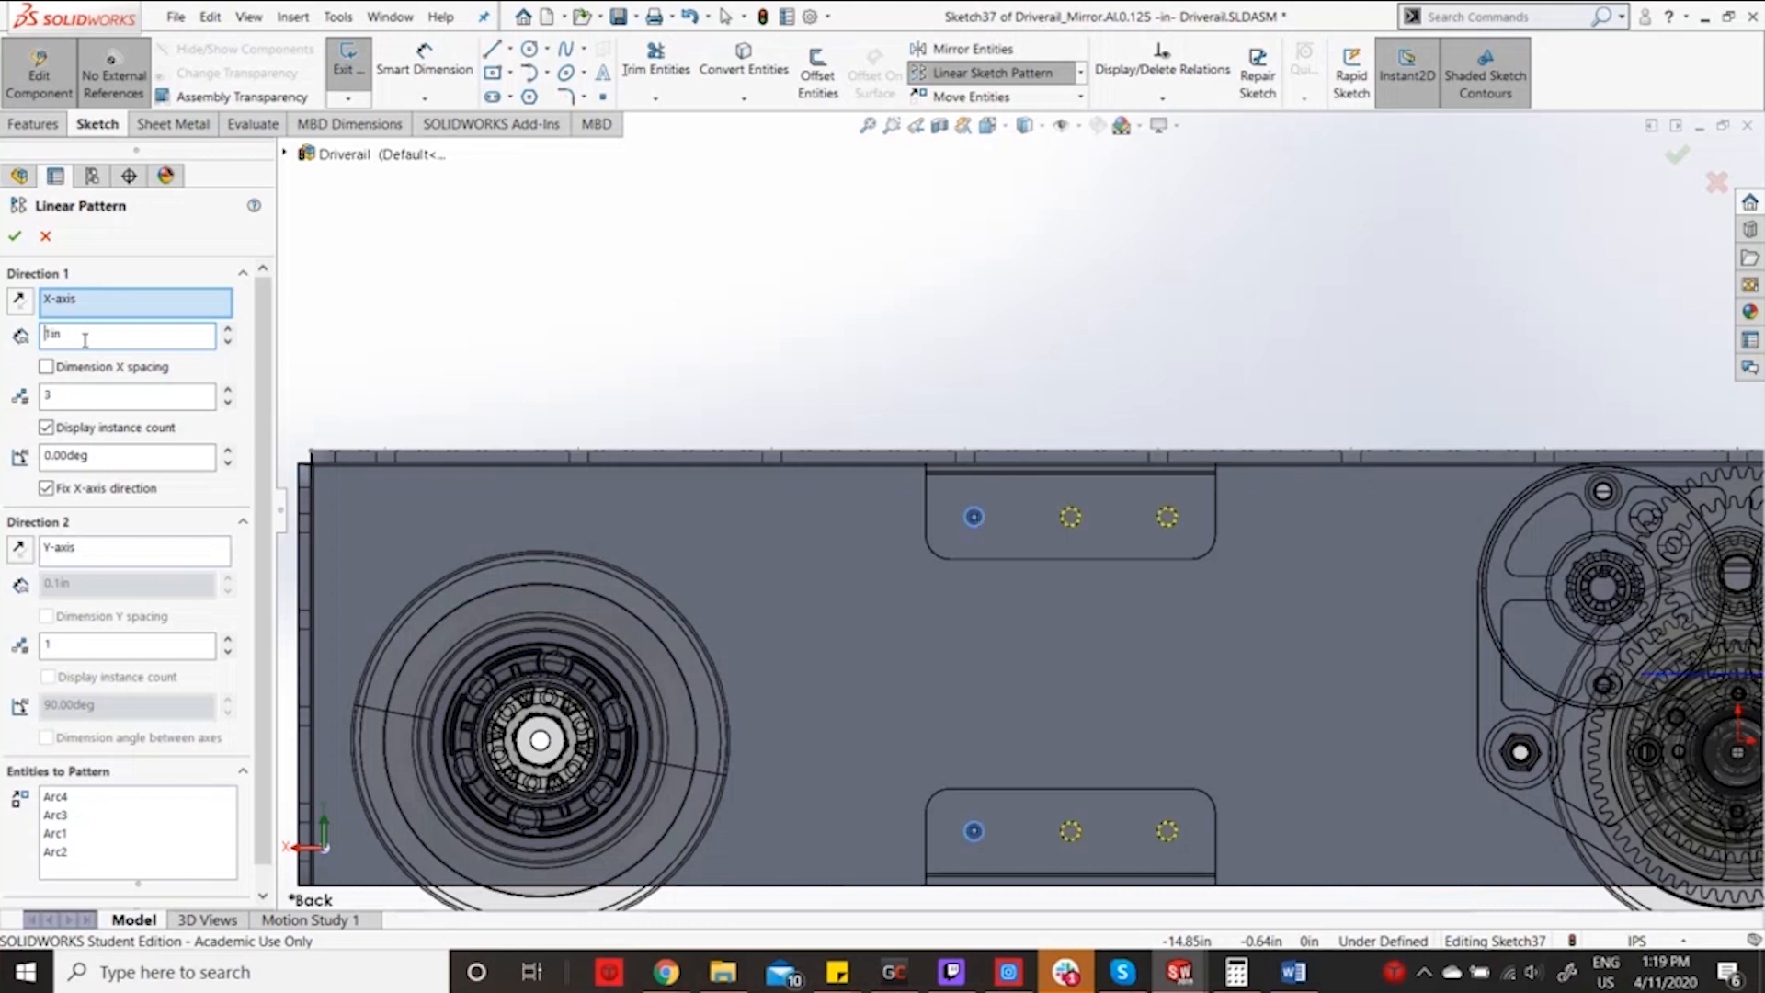
left_click(19, 238)
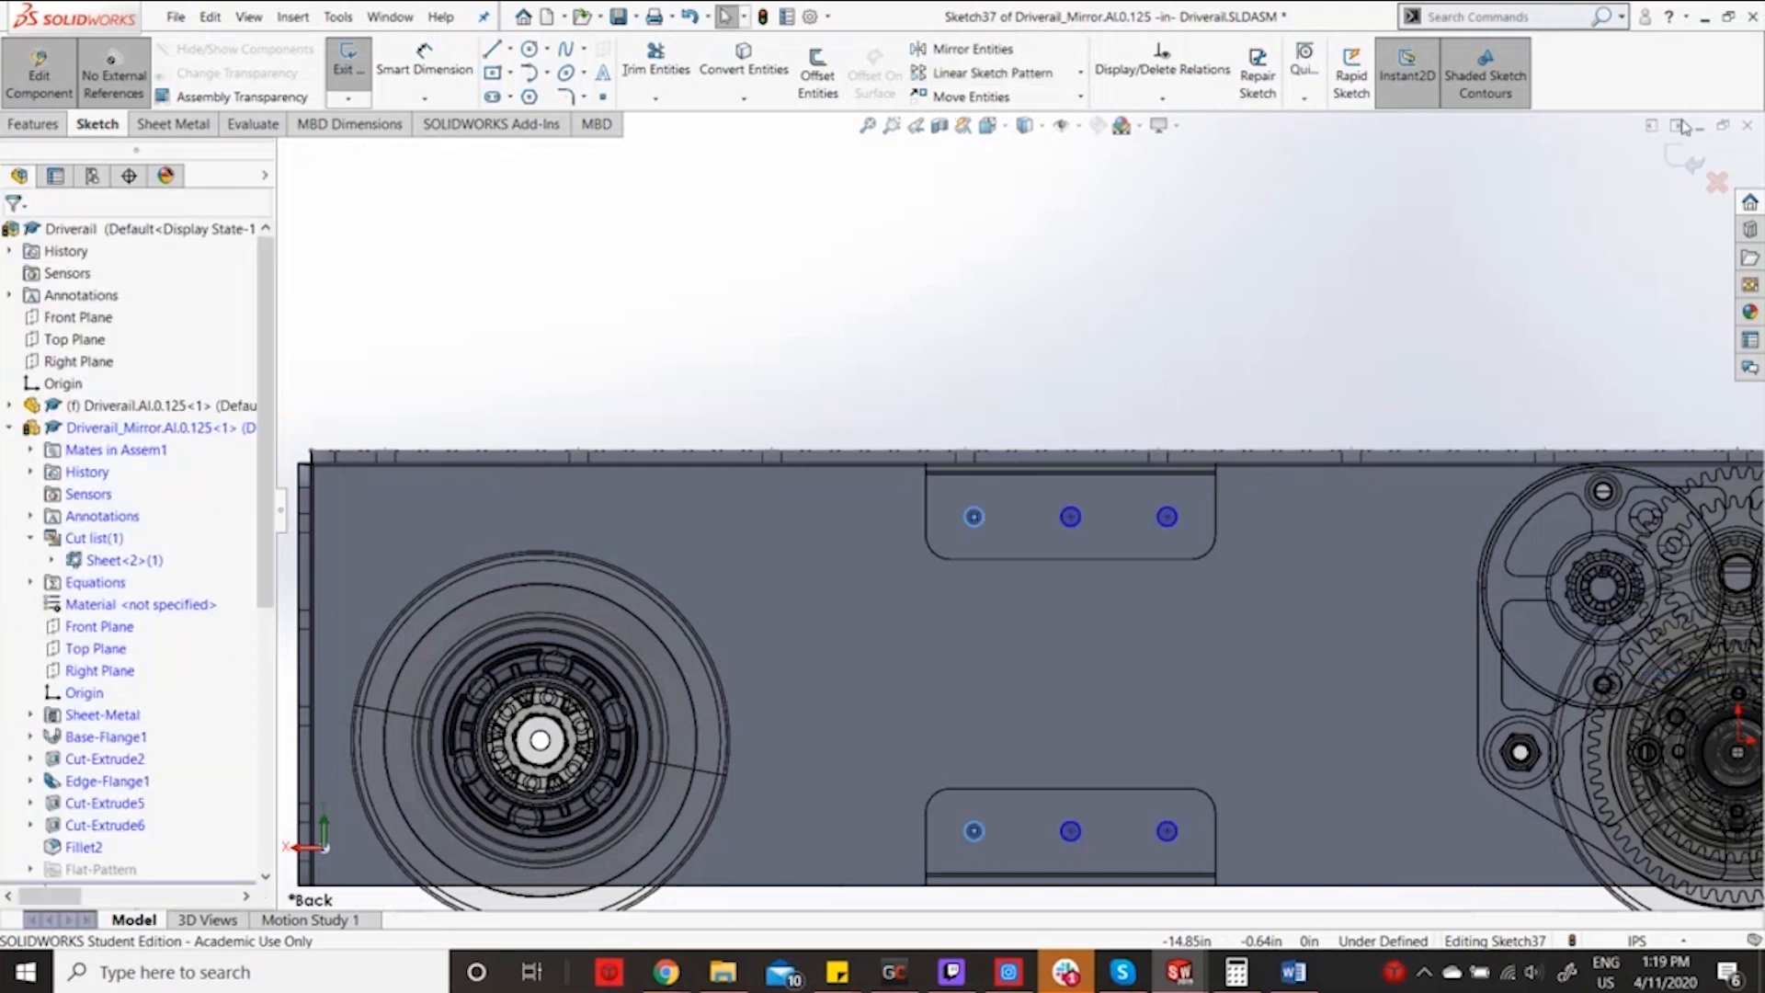
left_click(1693, 166)
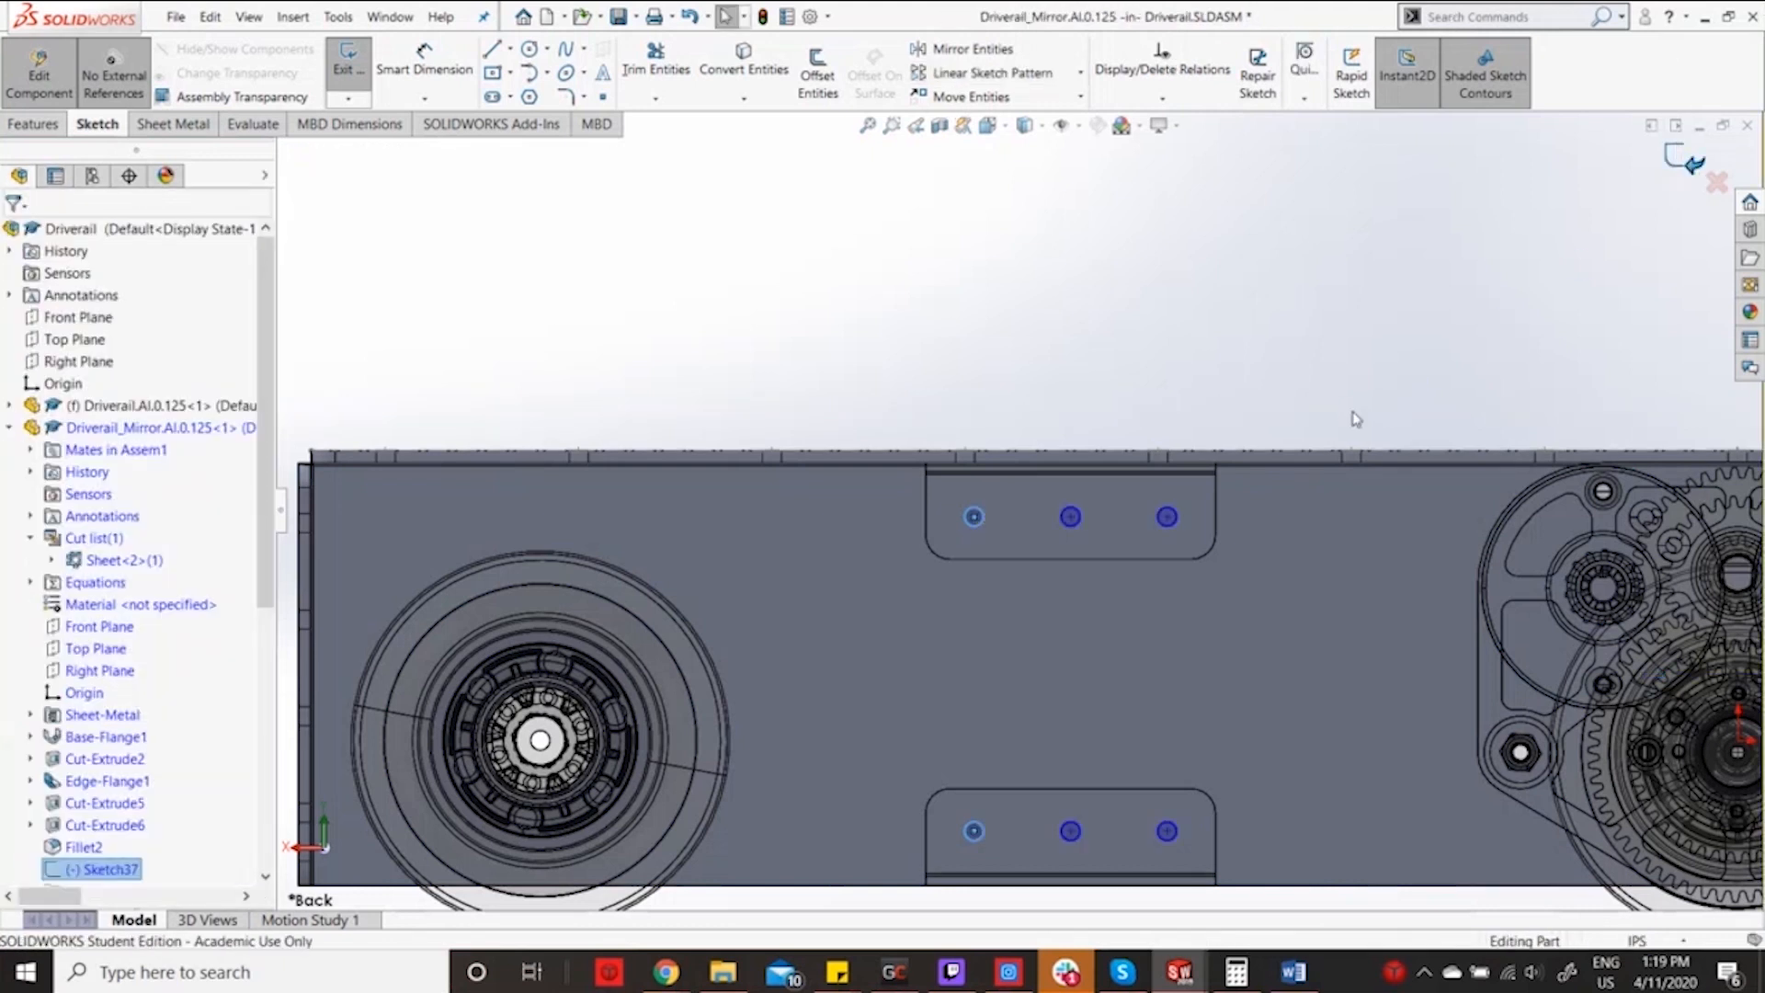
left_click(1696, 170)
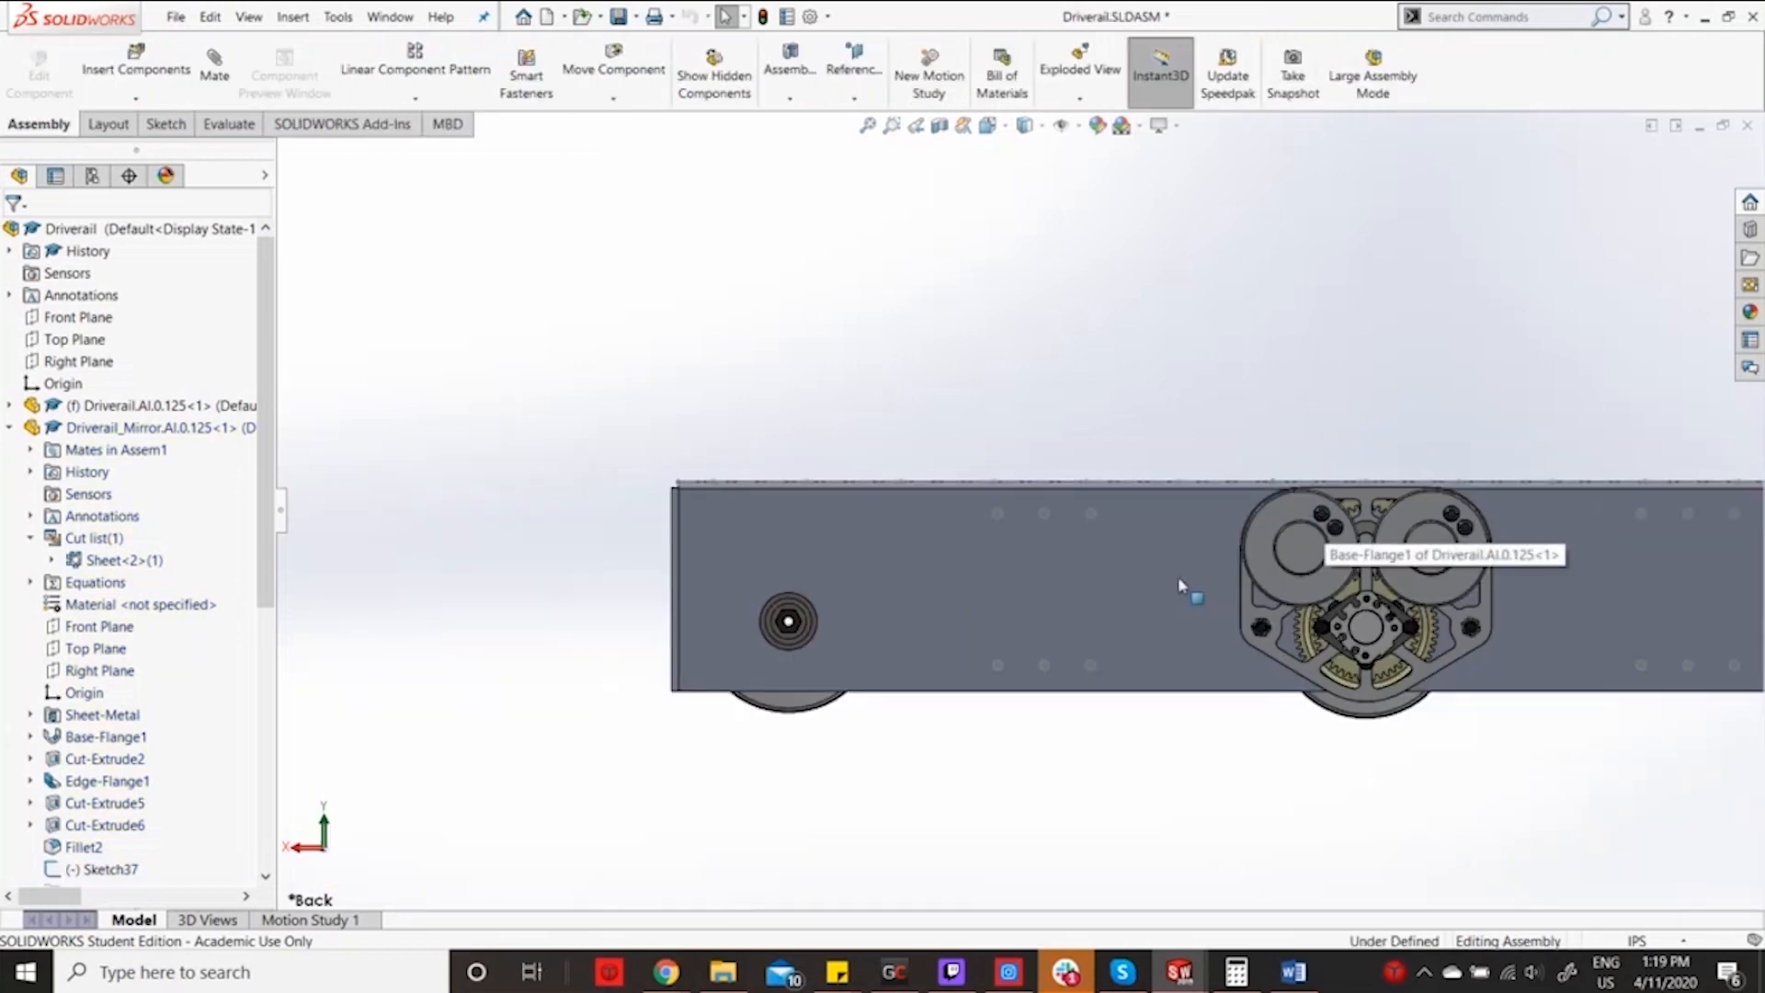
Start editing the Driverail.Al.0.125 rail in the context of the assembly, with its inner face shown in the front view.
left_click(1180, 580)
right_click(1179, 579)
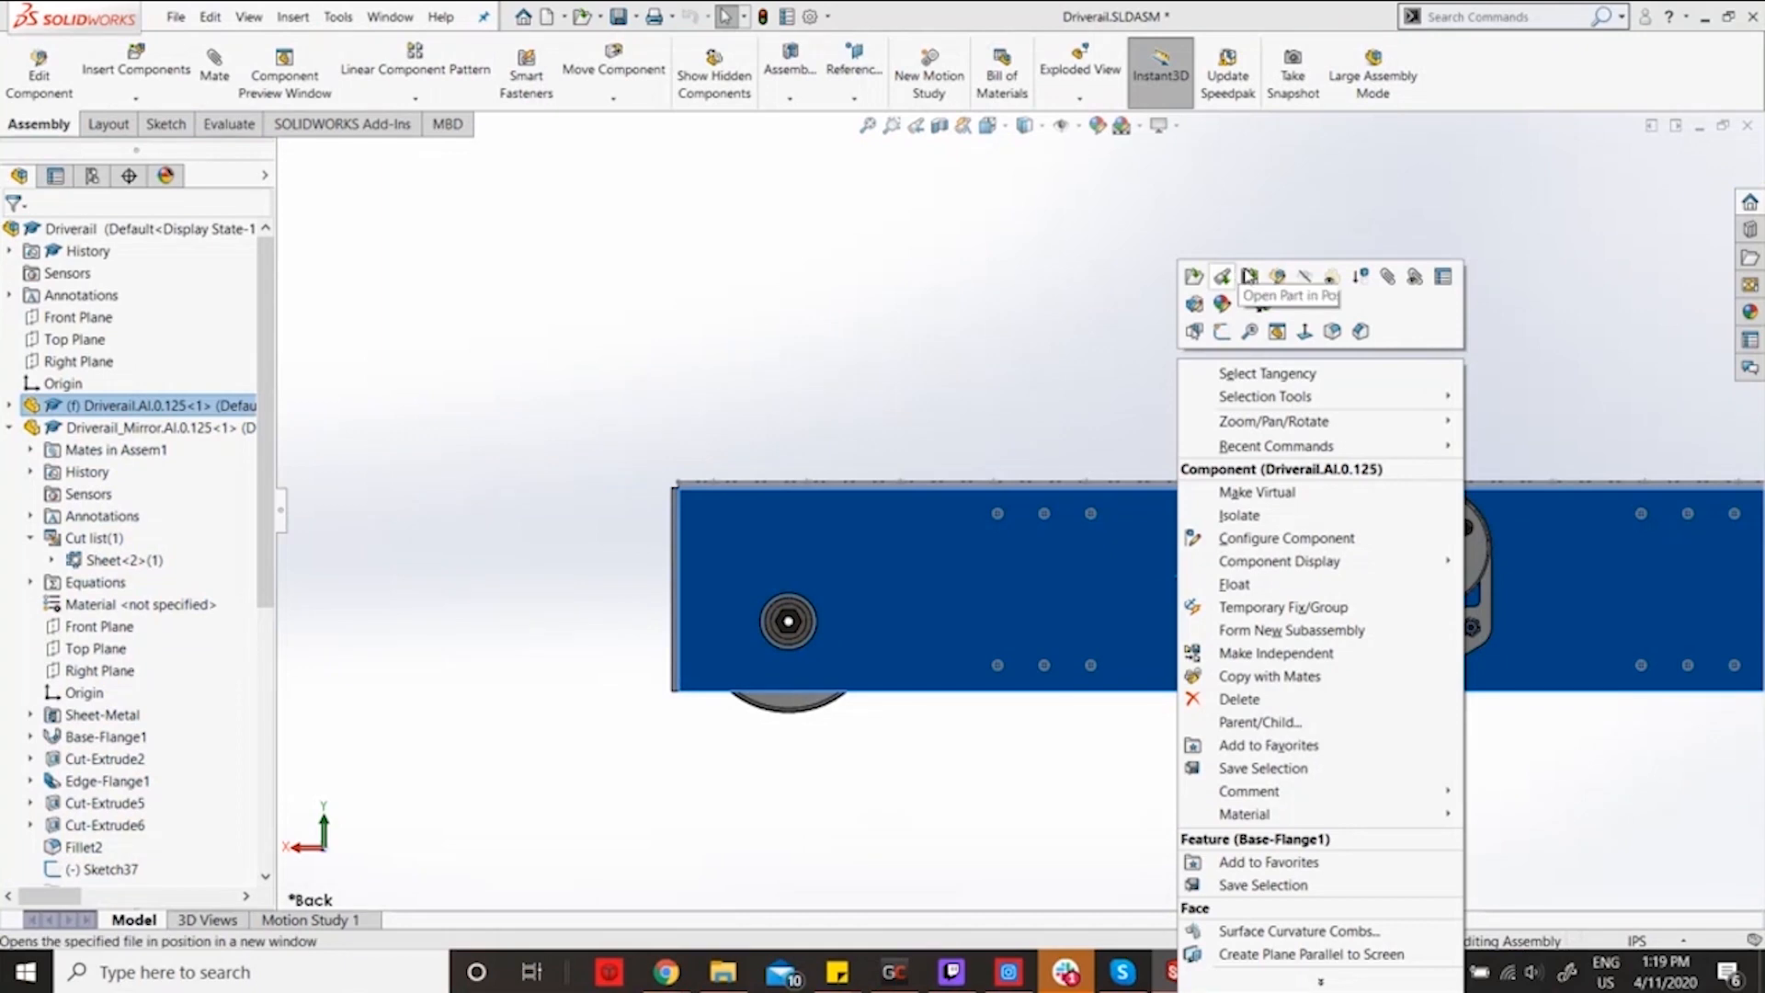
left_click(1278, 278)
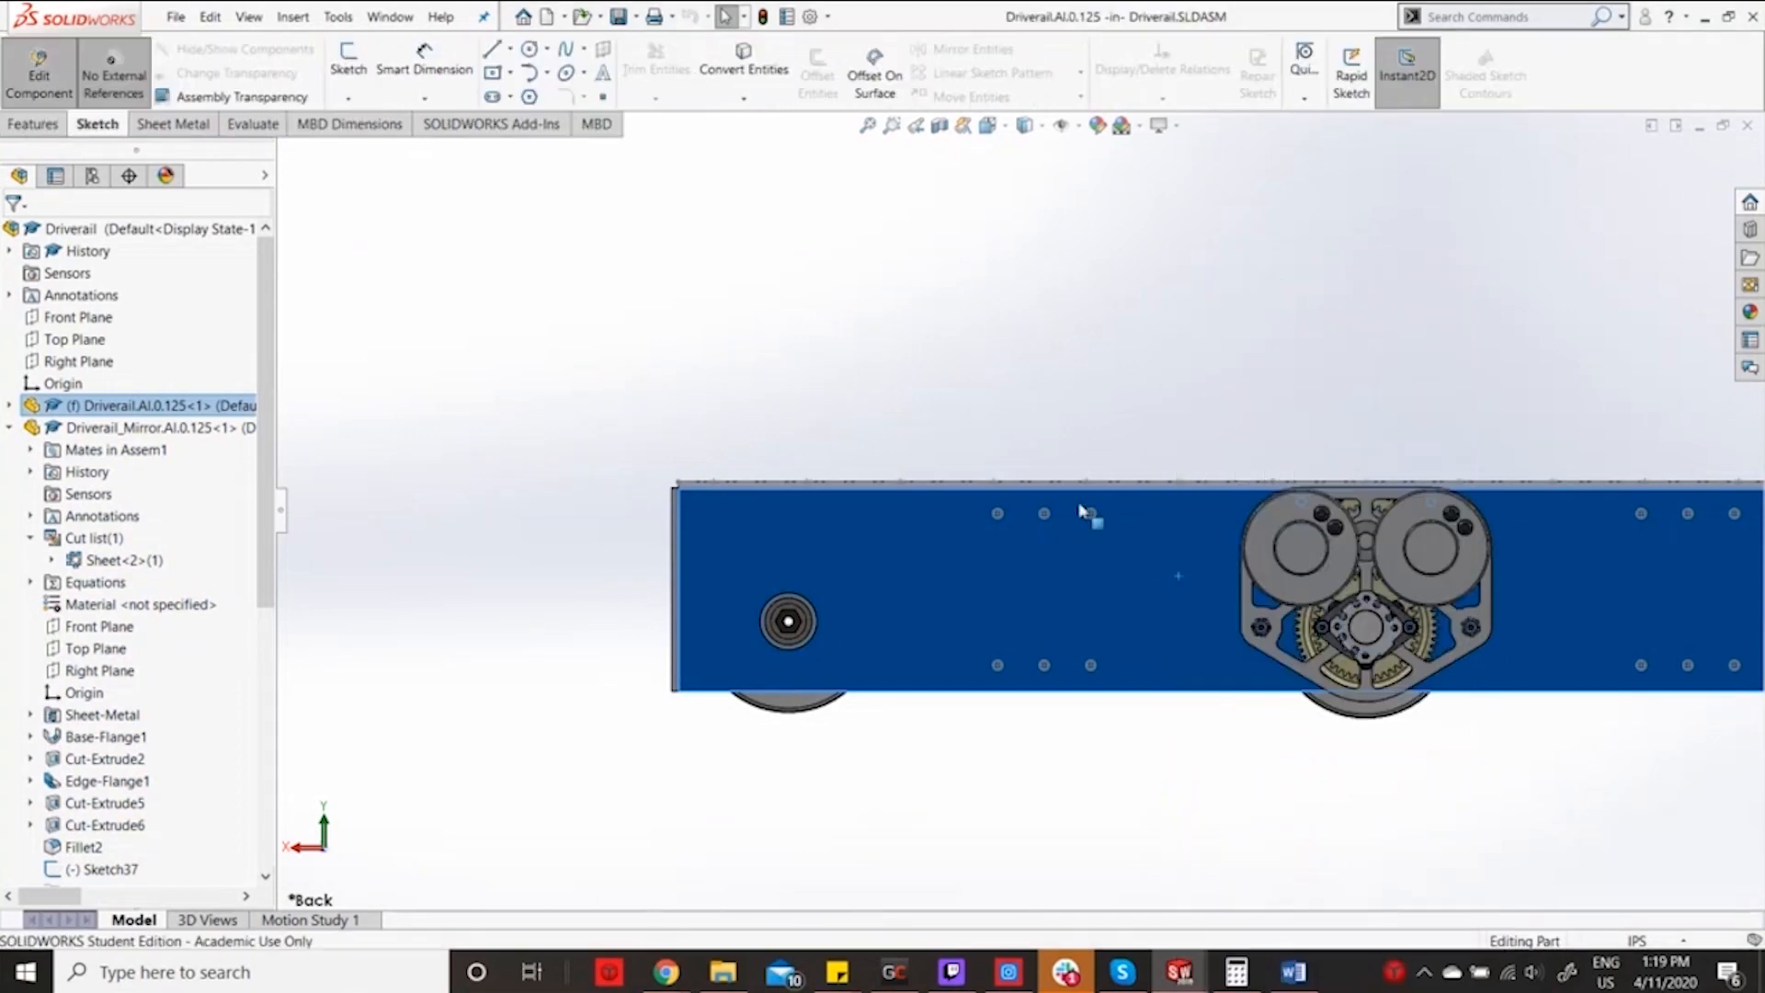
scroll(1080, 501, "up", 2)
middle_click_drag(1079, 501, 1517, 591)
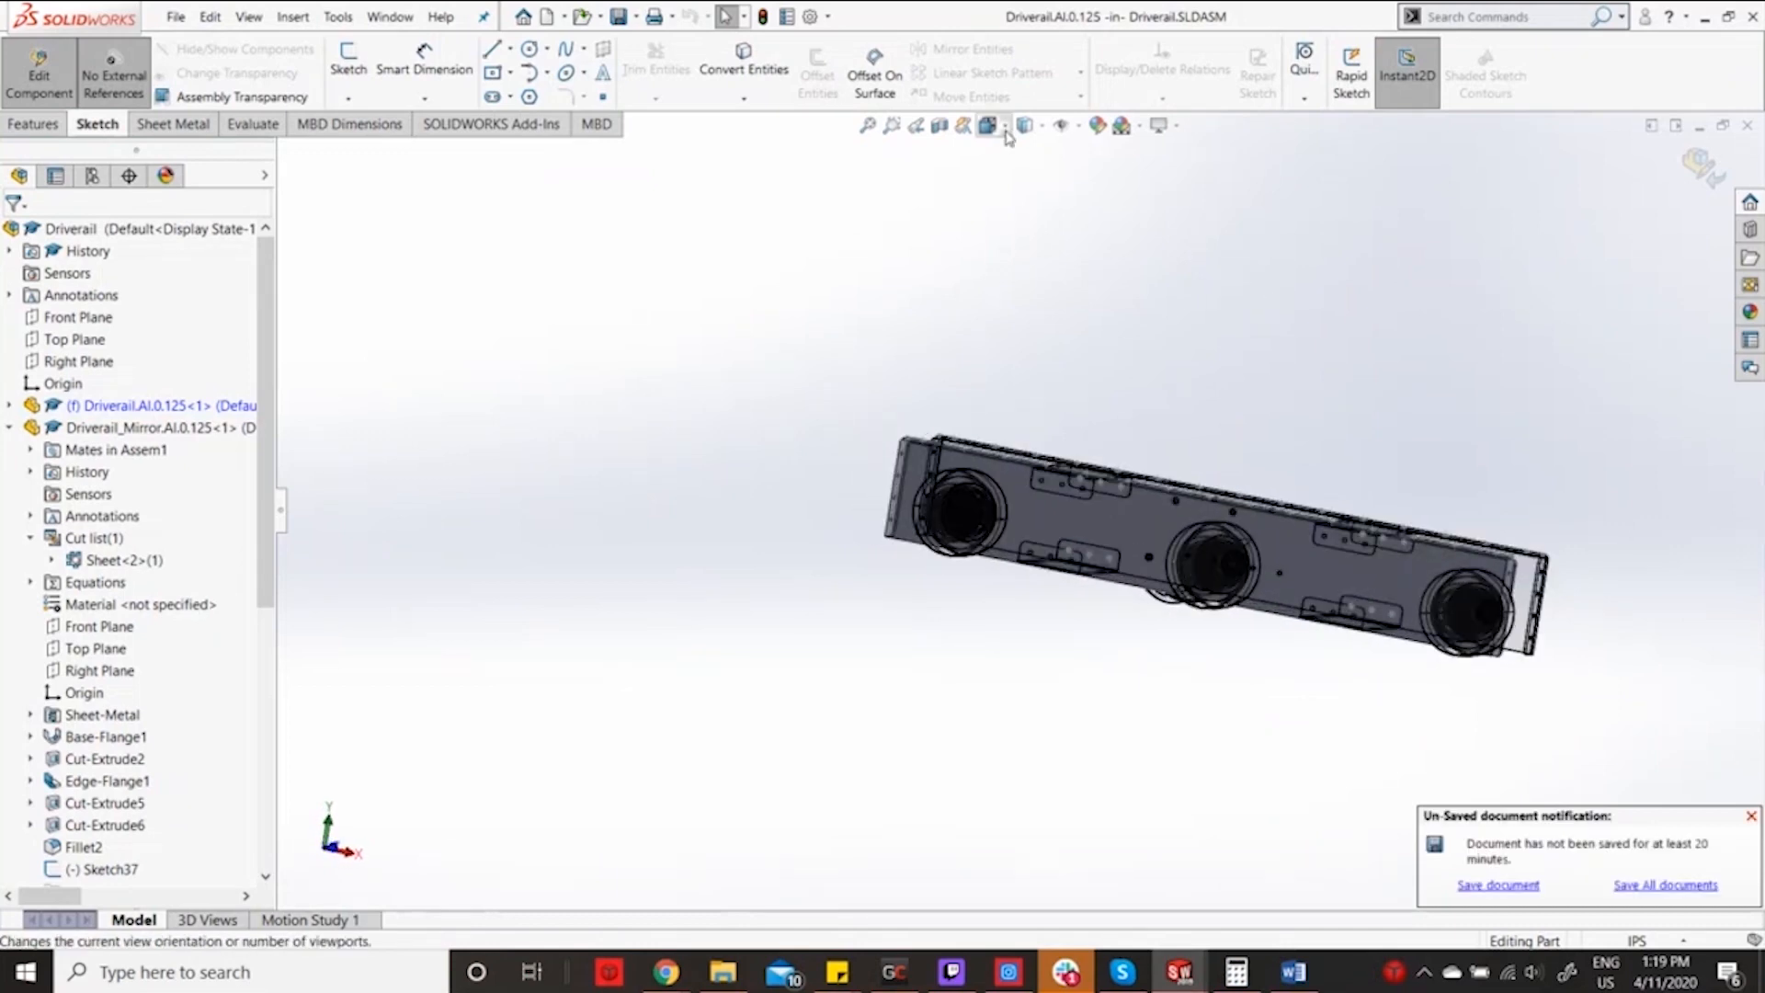
left_click(1004, 135)
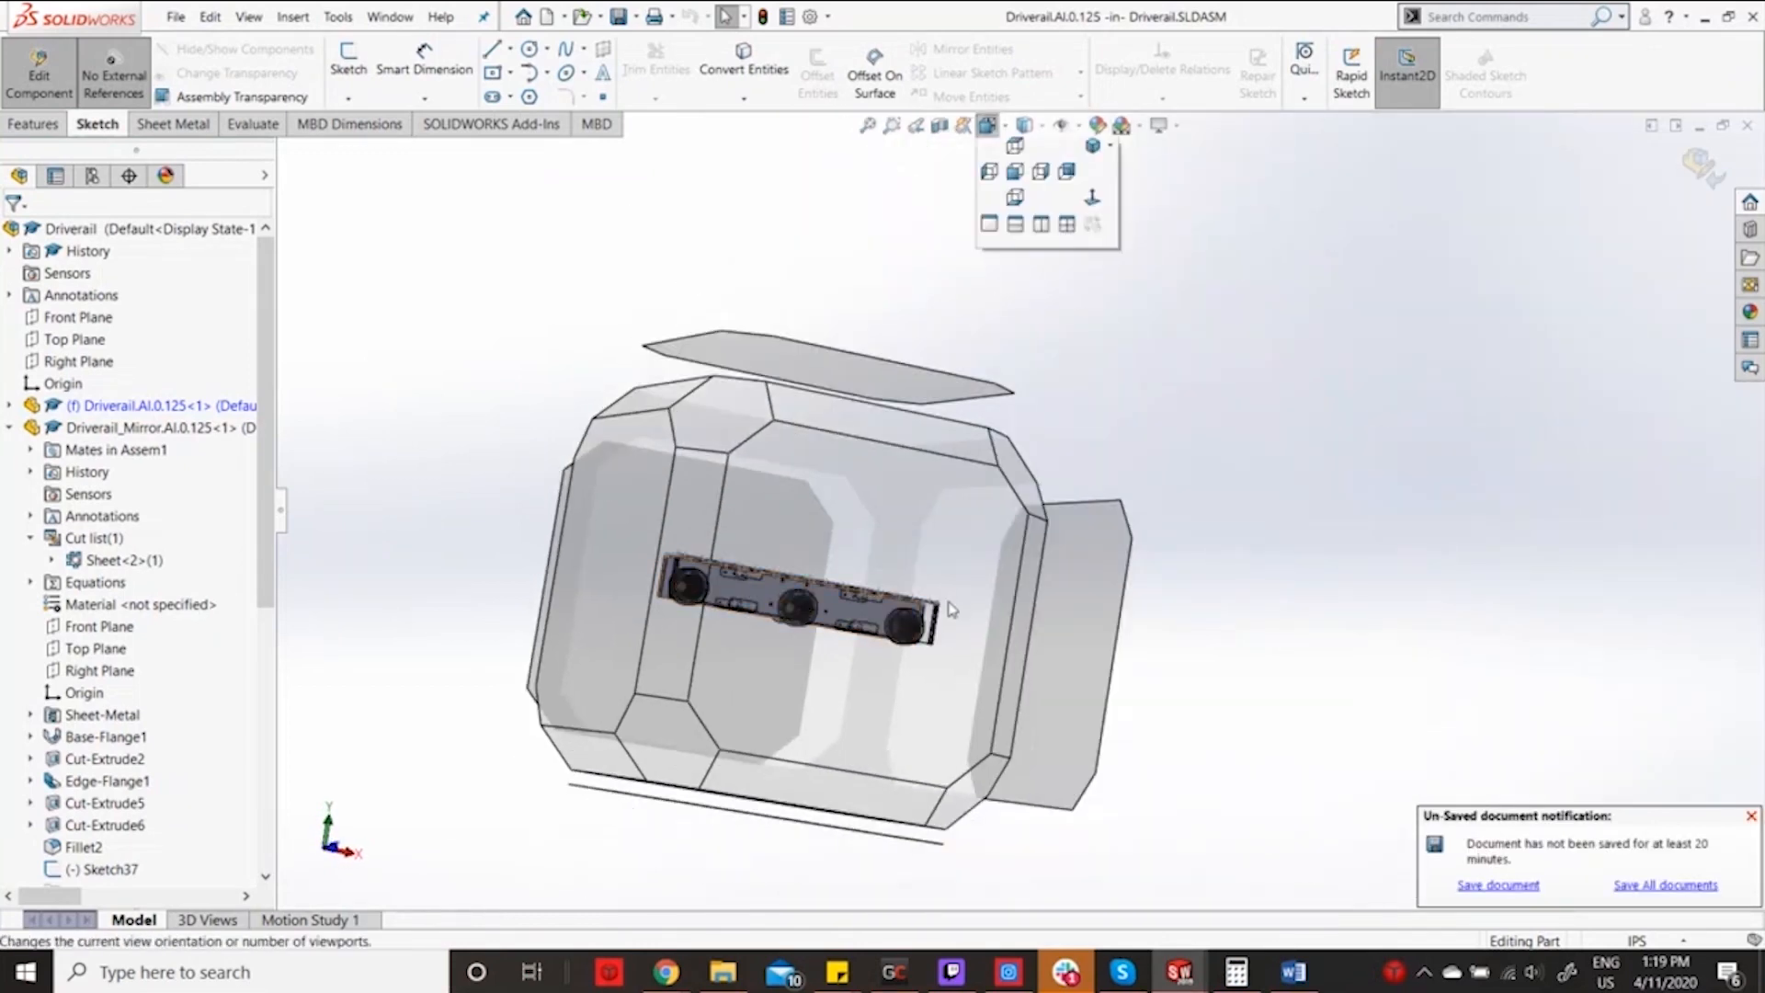
left_click(948, 596)
scroll(919, 524, "down", 2)
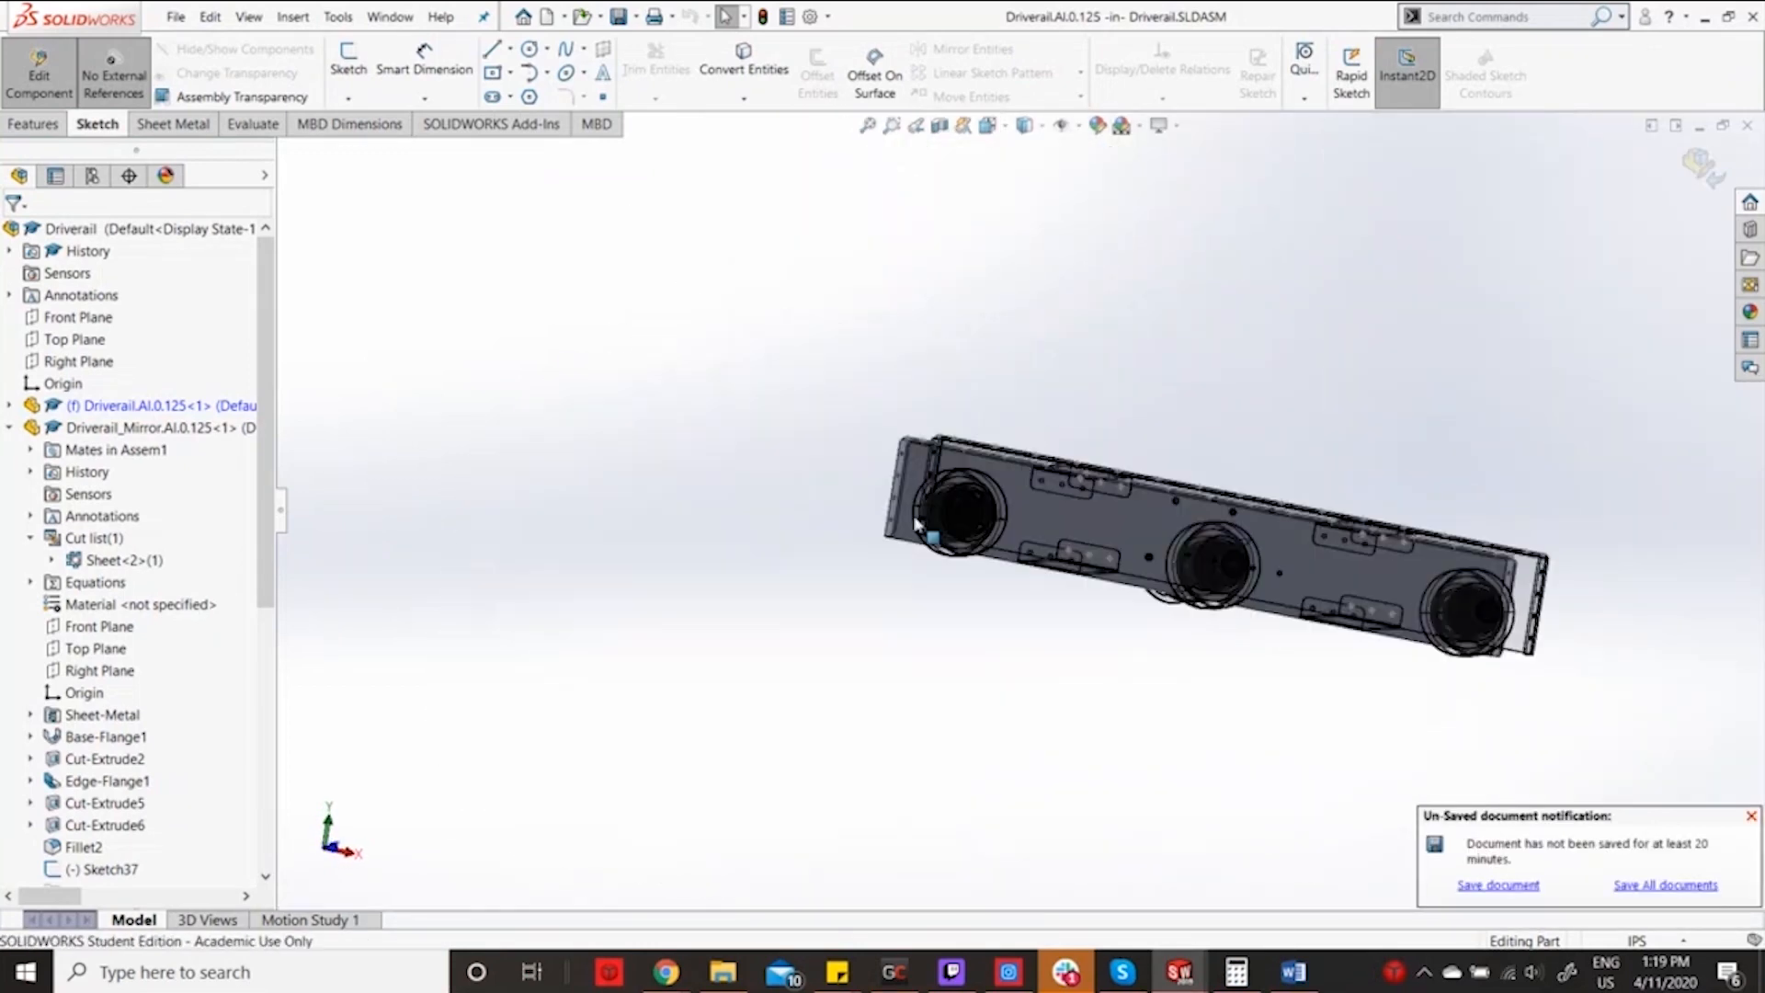
scroll(1230, 484, "down", 3)
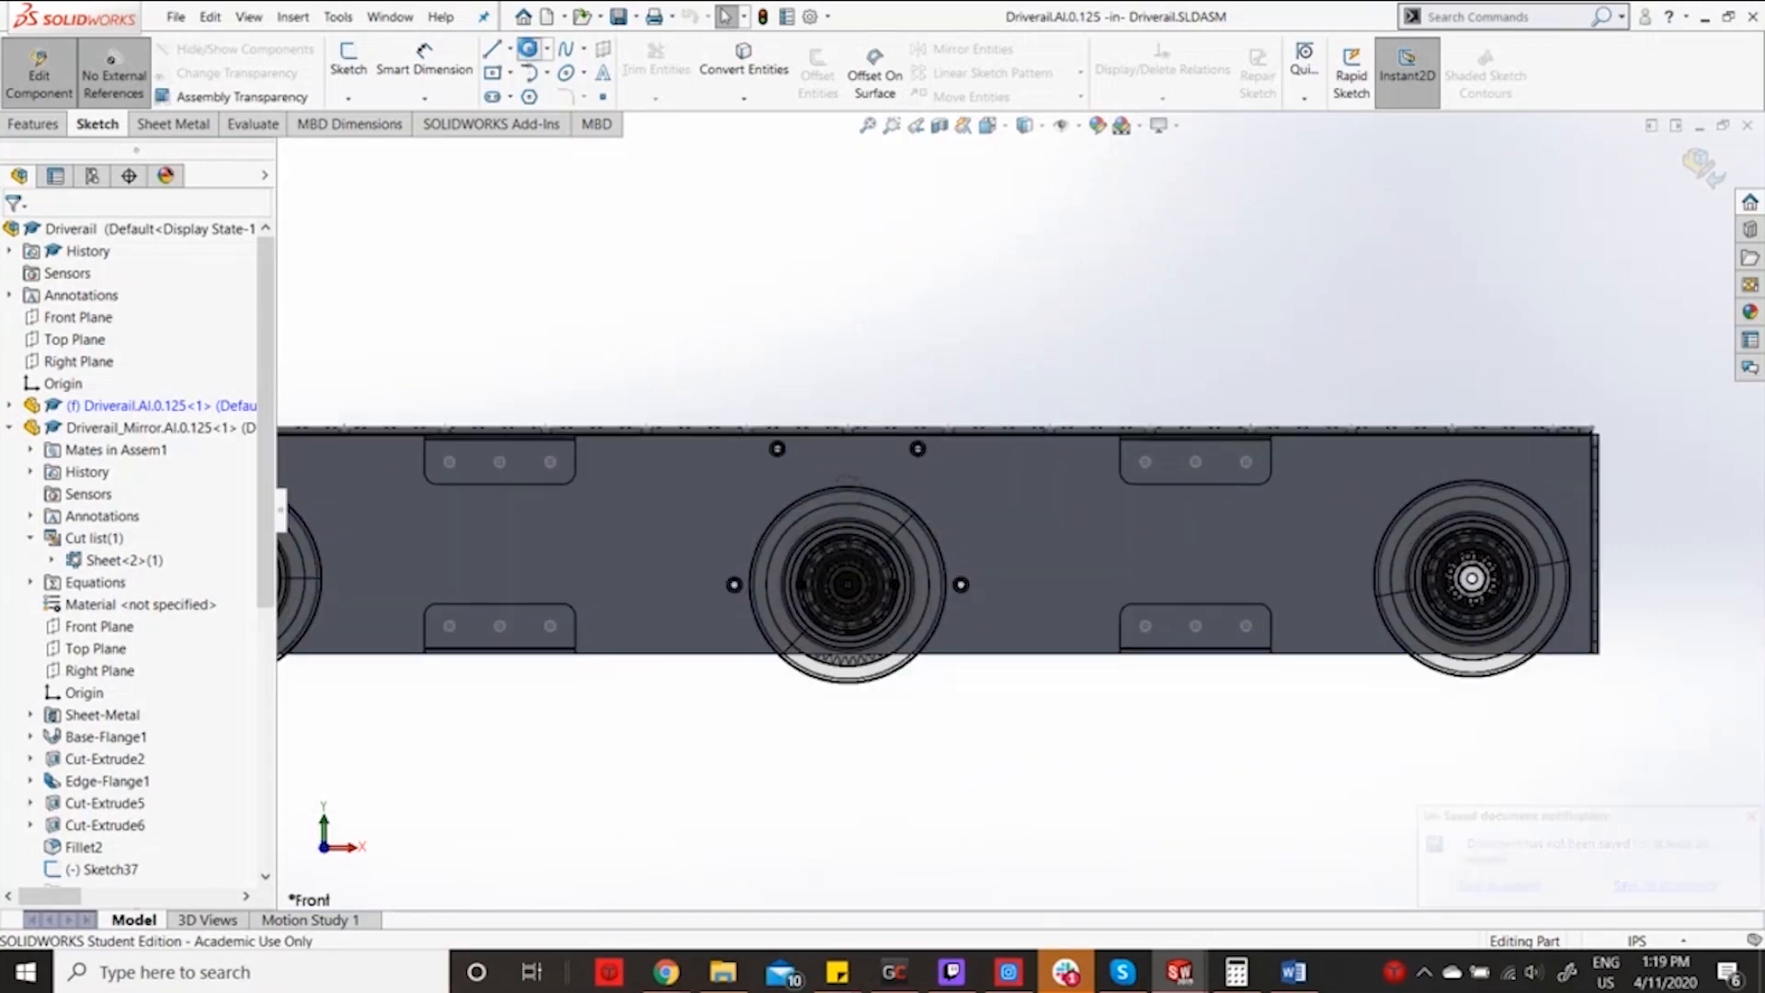
Sketch 0.098 in radius circles on the rail's inner face over the upper and lower brace flange holes nearest the left end wheel.
left_click(529, 49)
scroll(478, 482, "down", 3)
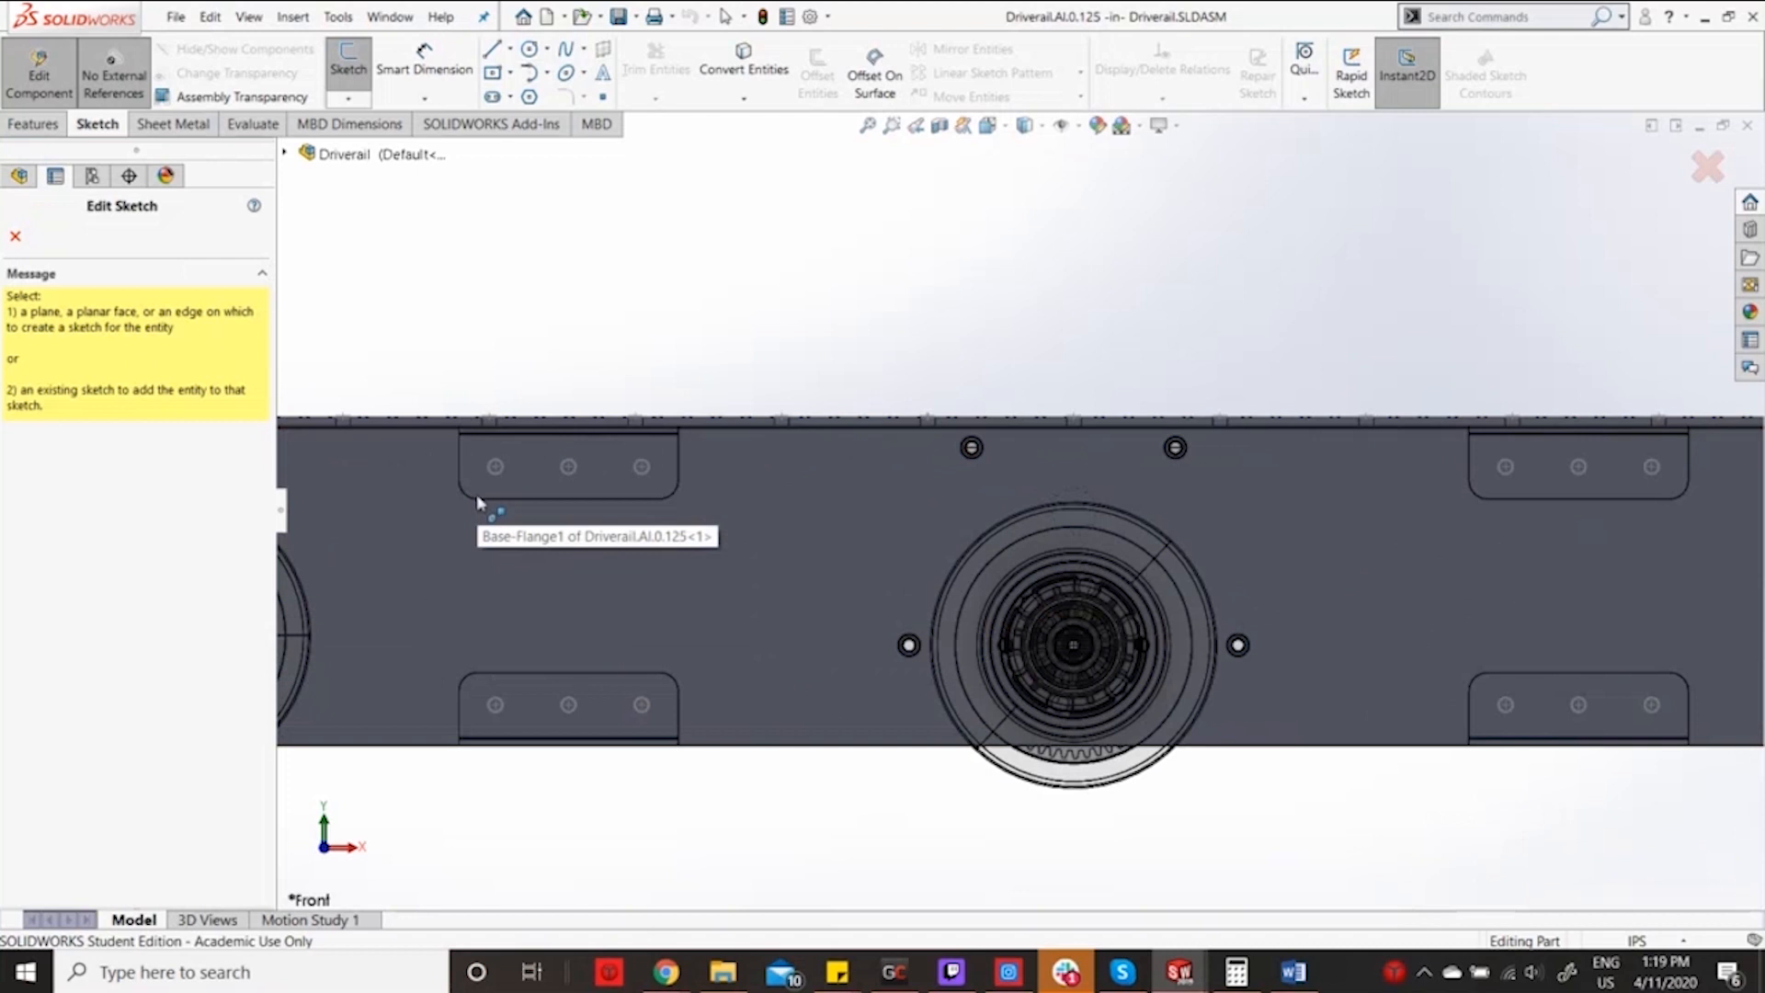
scroll(478, 502, "down", 2)
left_click(478, 583)
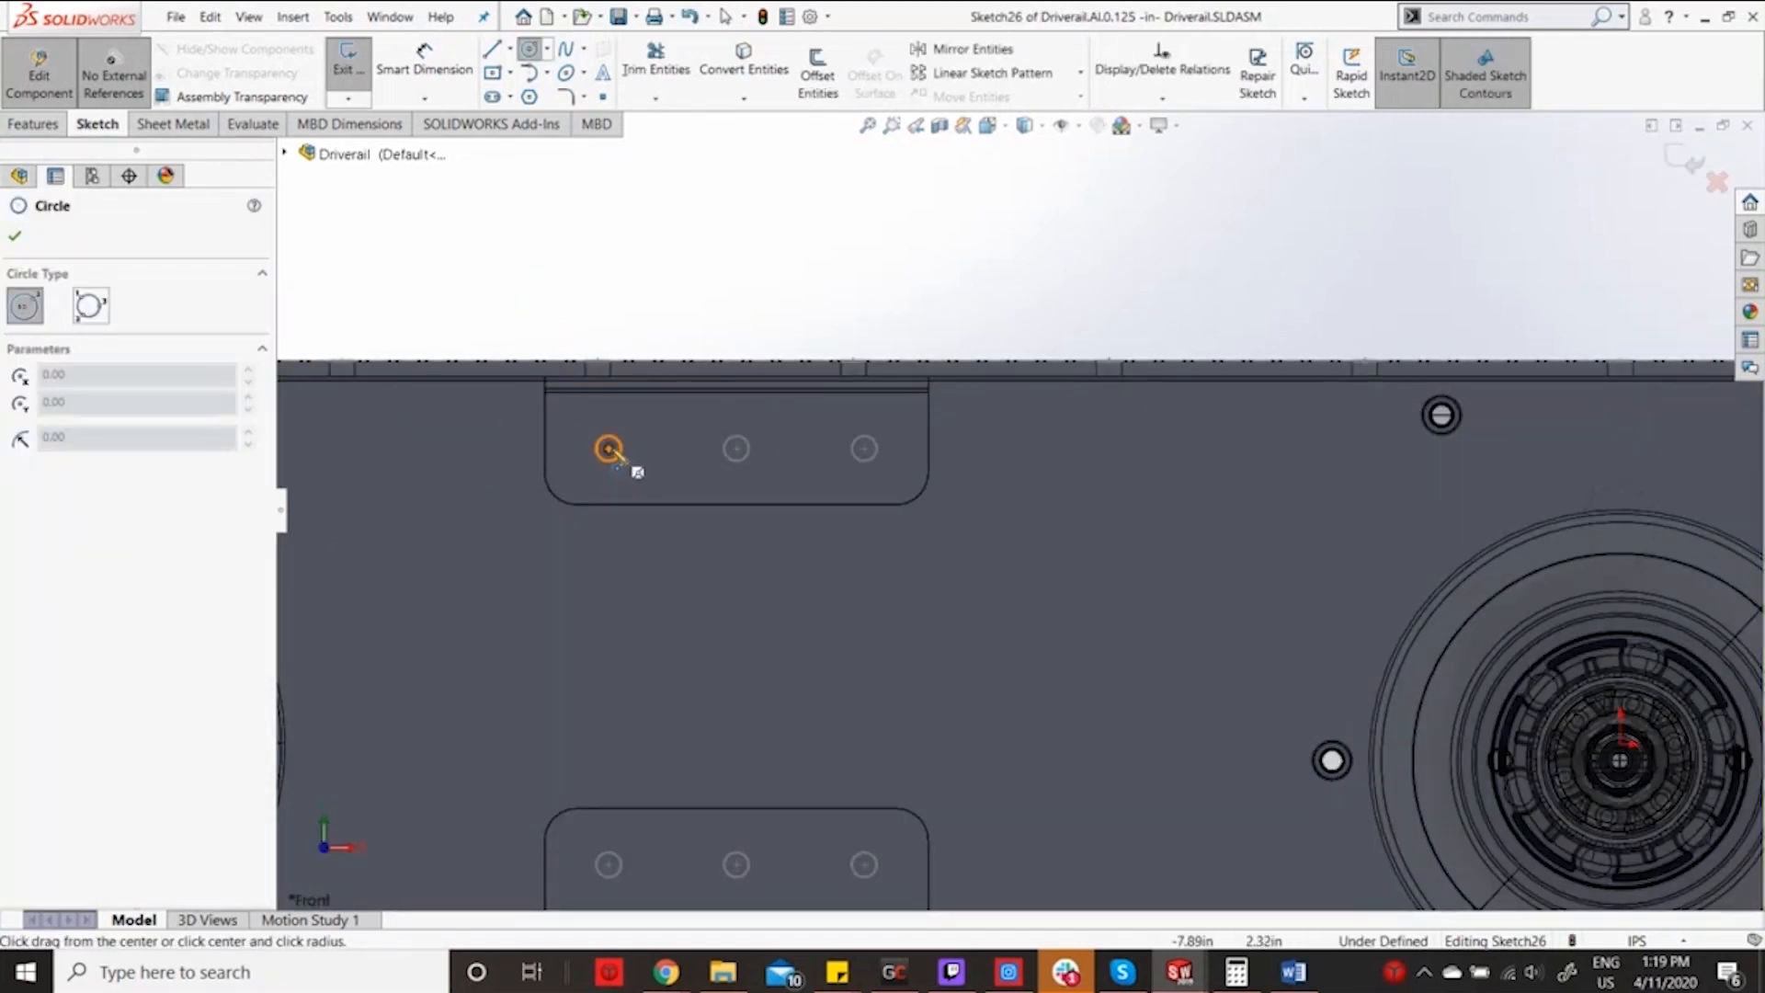
left_click(610, 450)
left_click(625, 476)
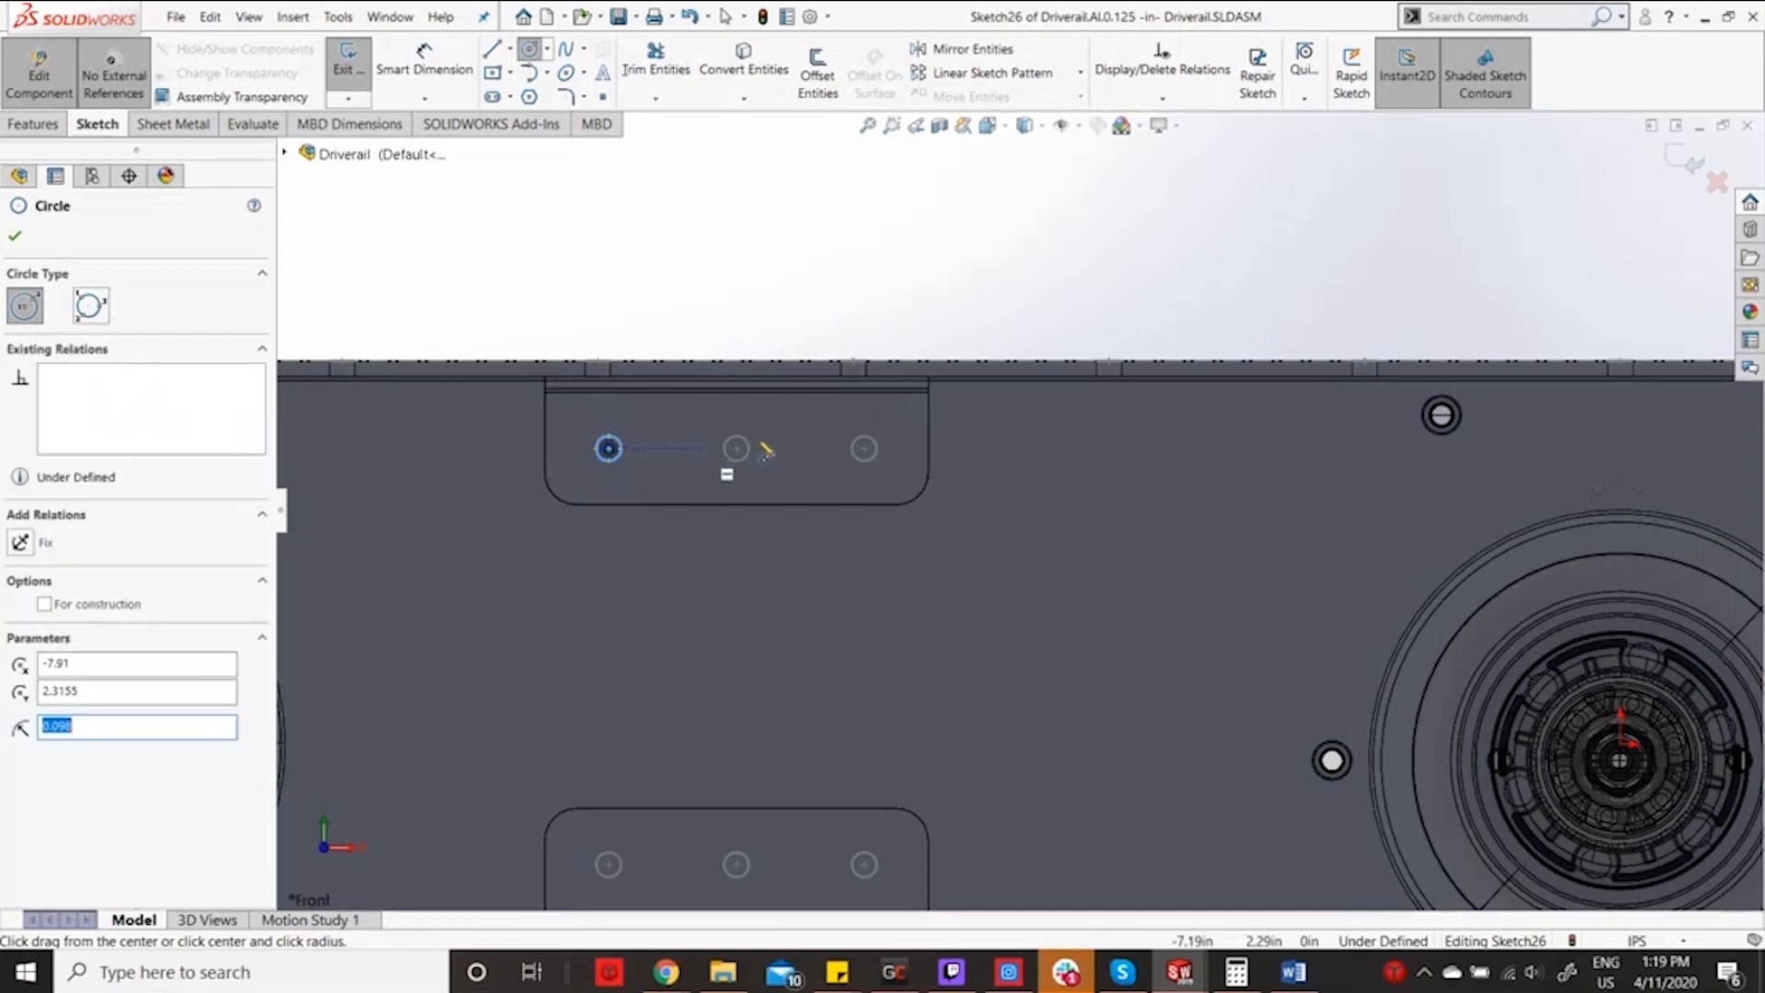
left_click(737, 450)
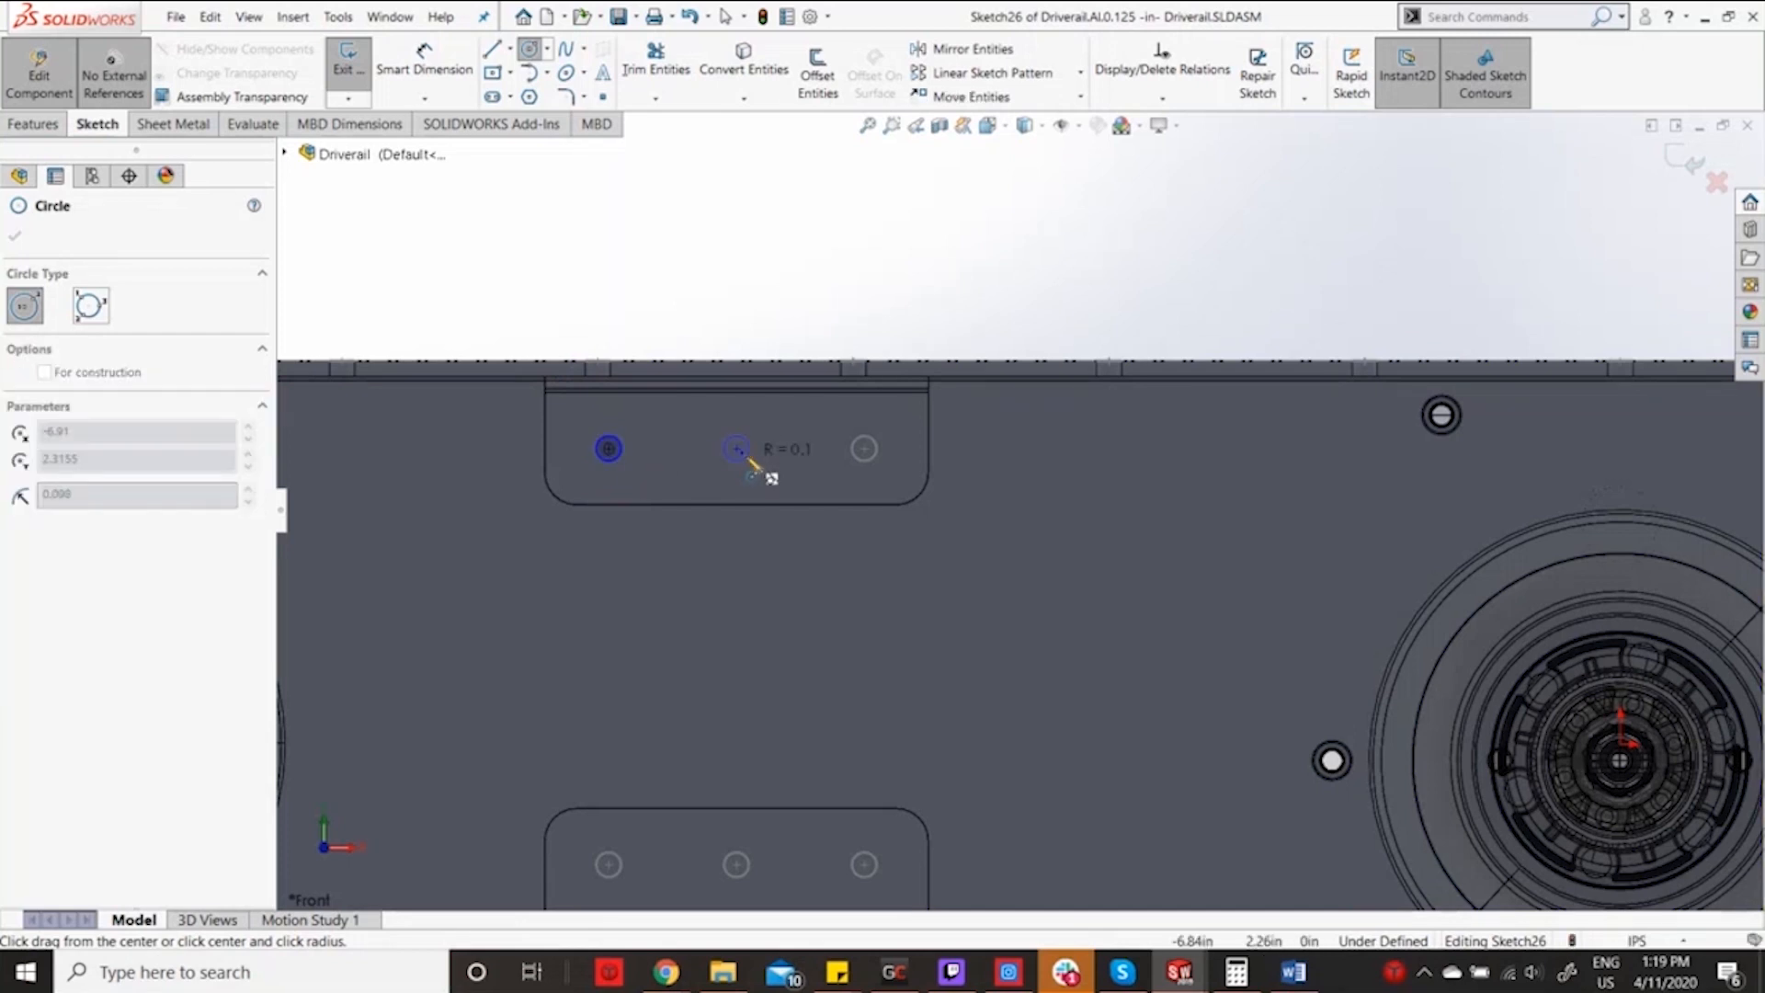
key("Escape")
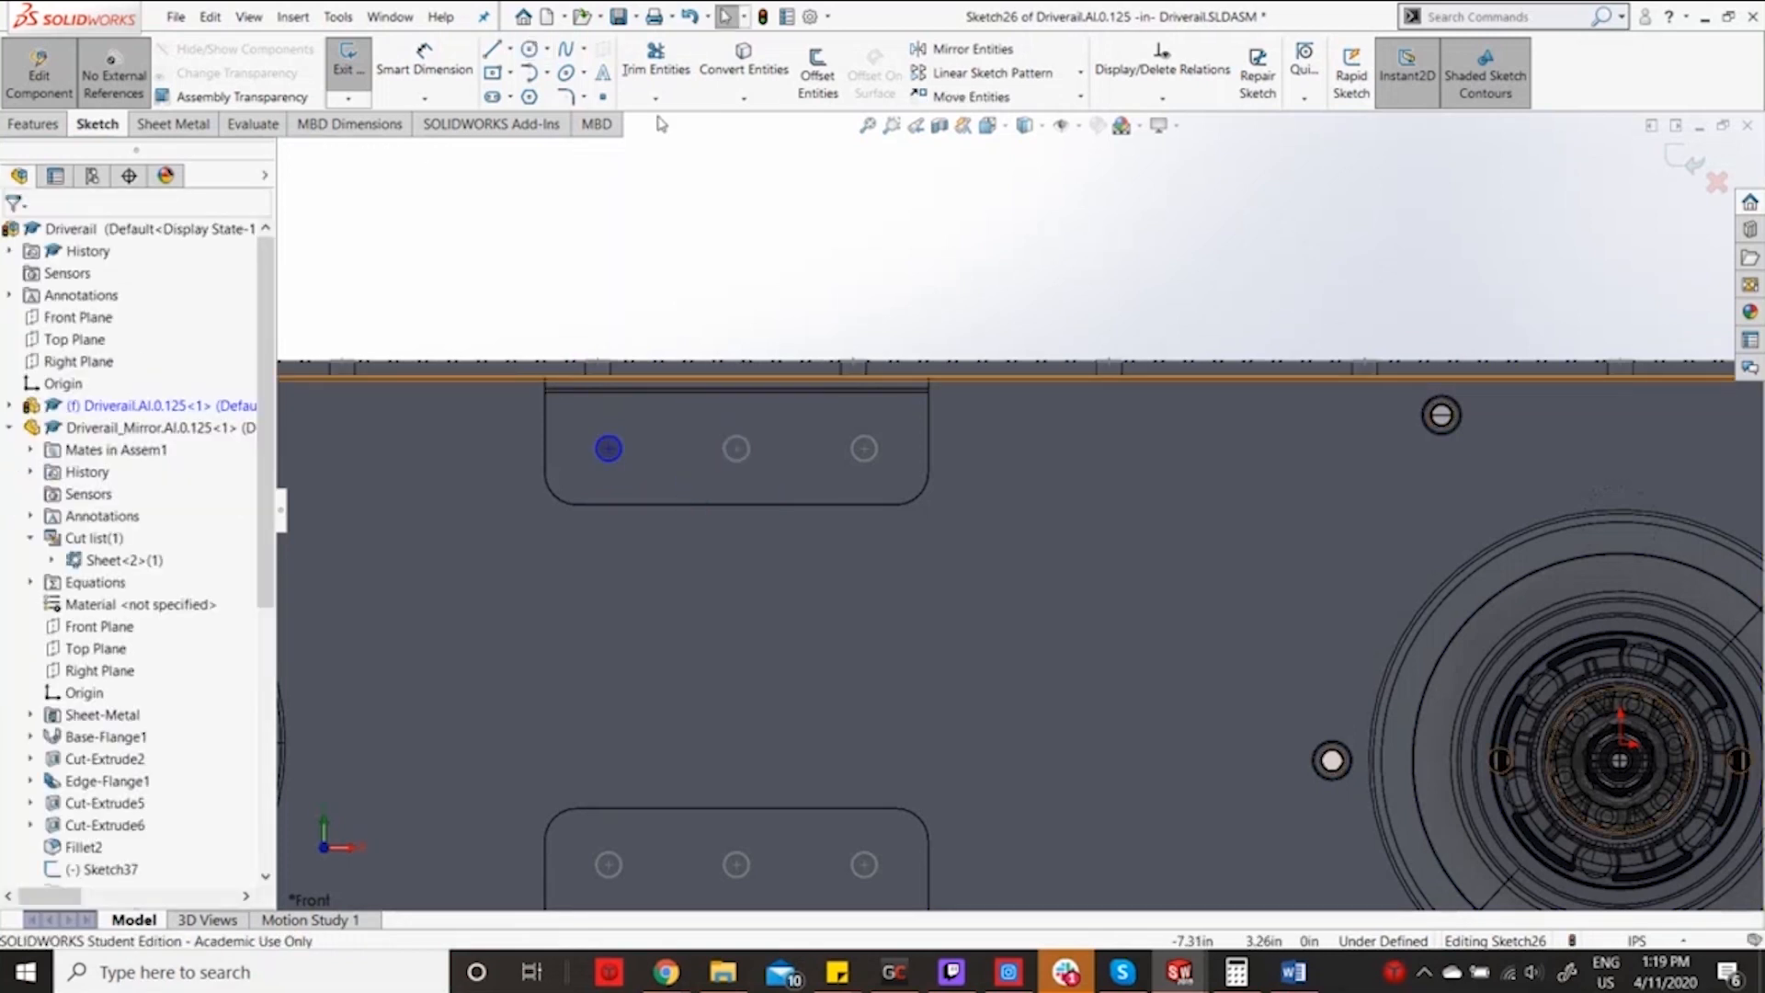
left_click(531, 49)
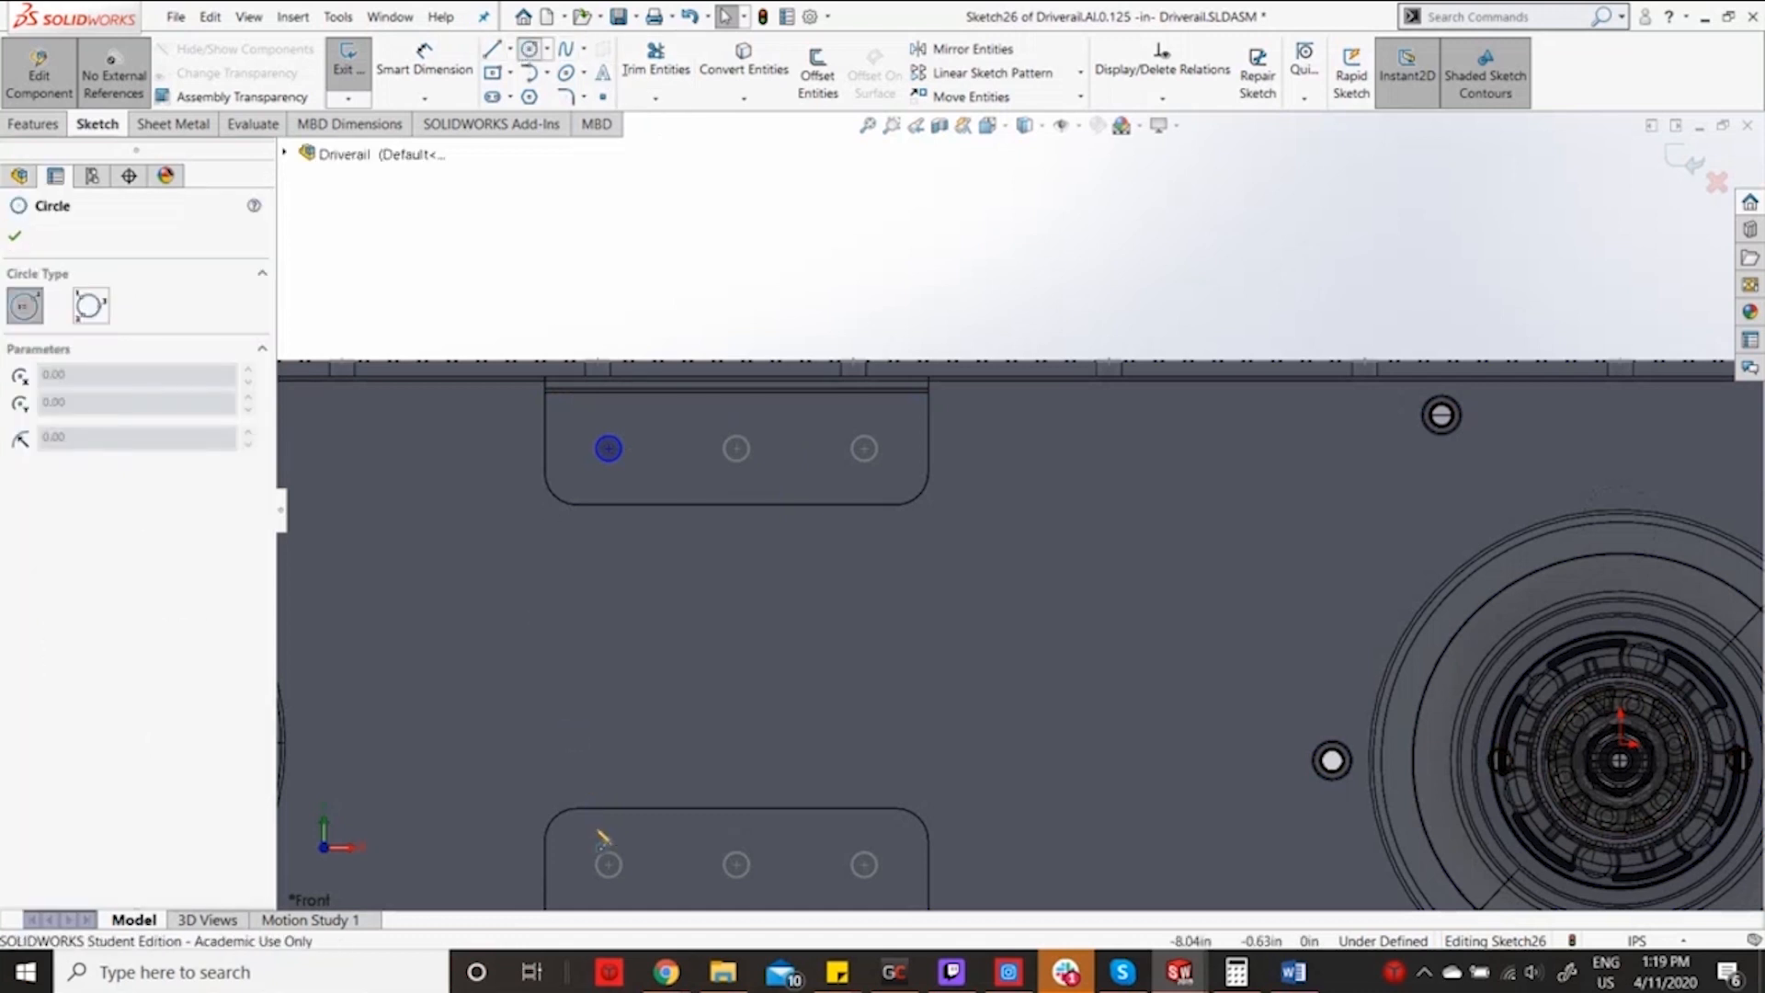
left_click(608, 864)
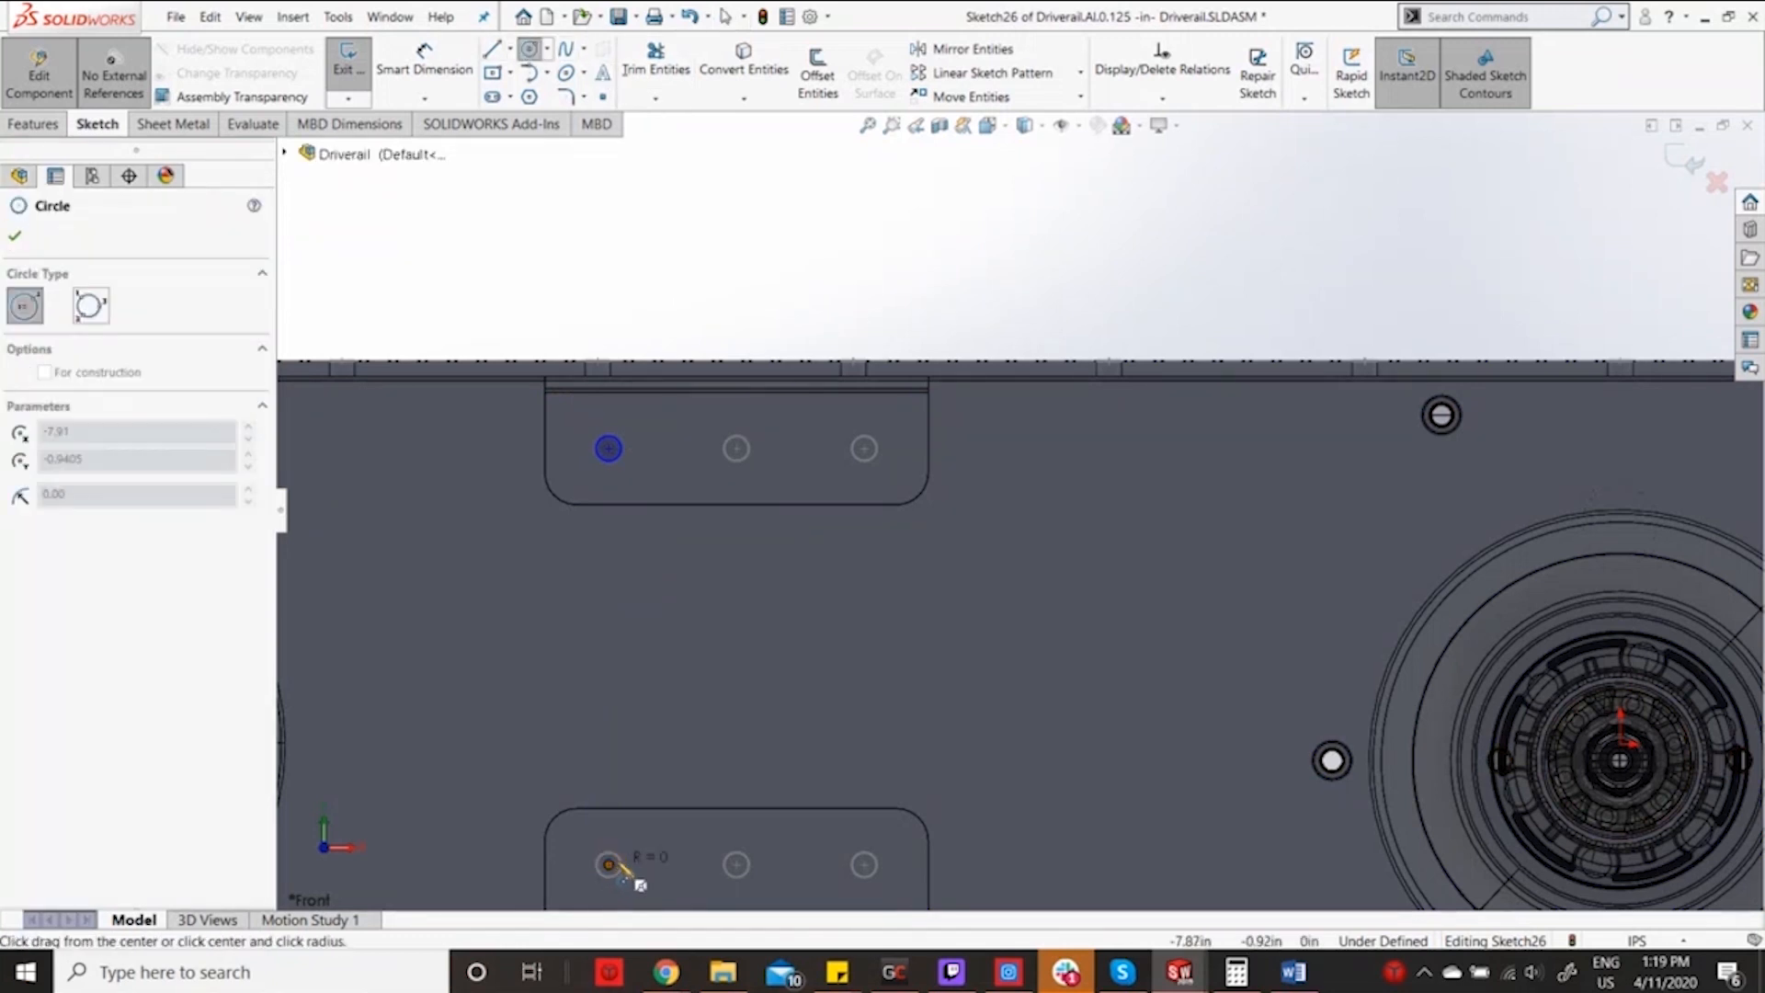
left_click(626, 865)
Sketch 0.098 in radius circles over the holes nearest the gearbox in the right-hand upper and lower brace flanges.
scroll(1114, 666, "up", 6)
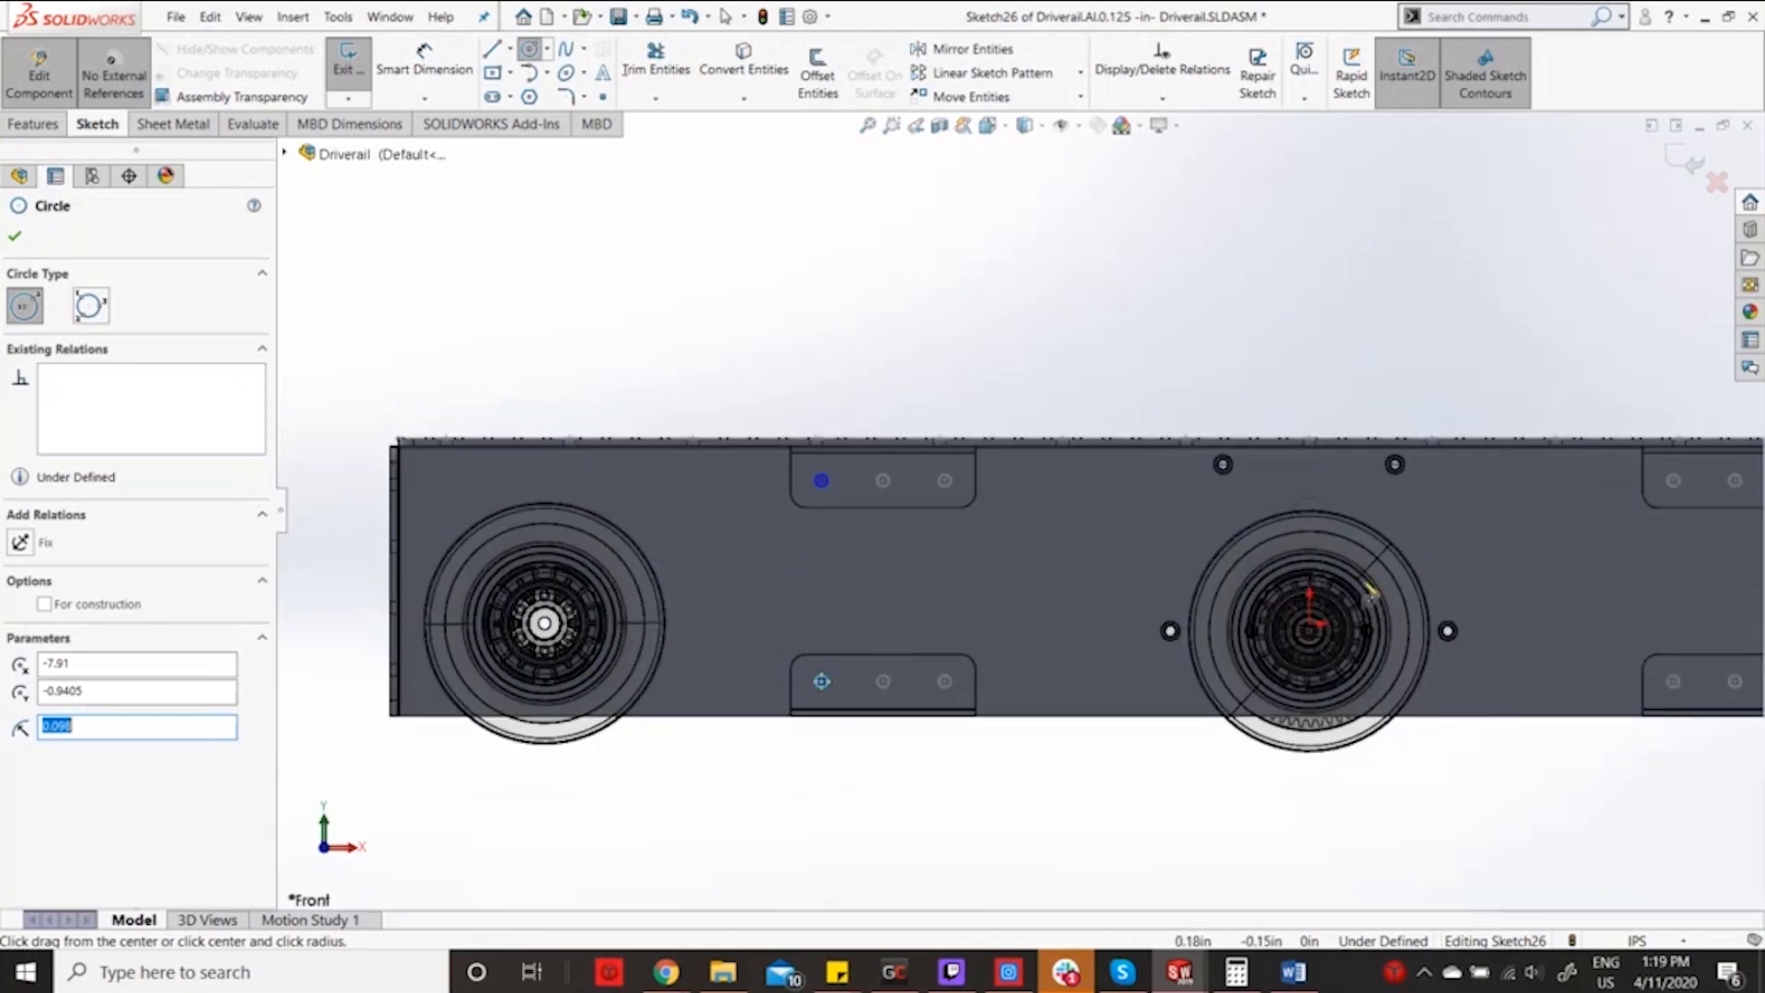
scroll(1560, 499, "down", 2)
scroll(1360, 524, "down", 2)
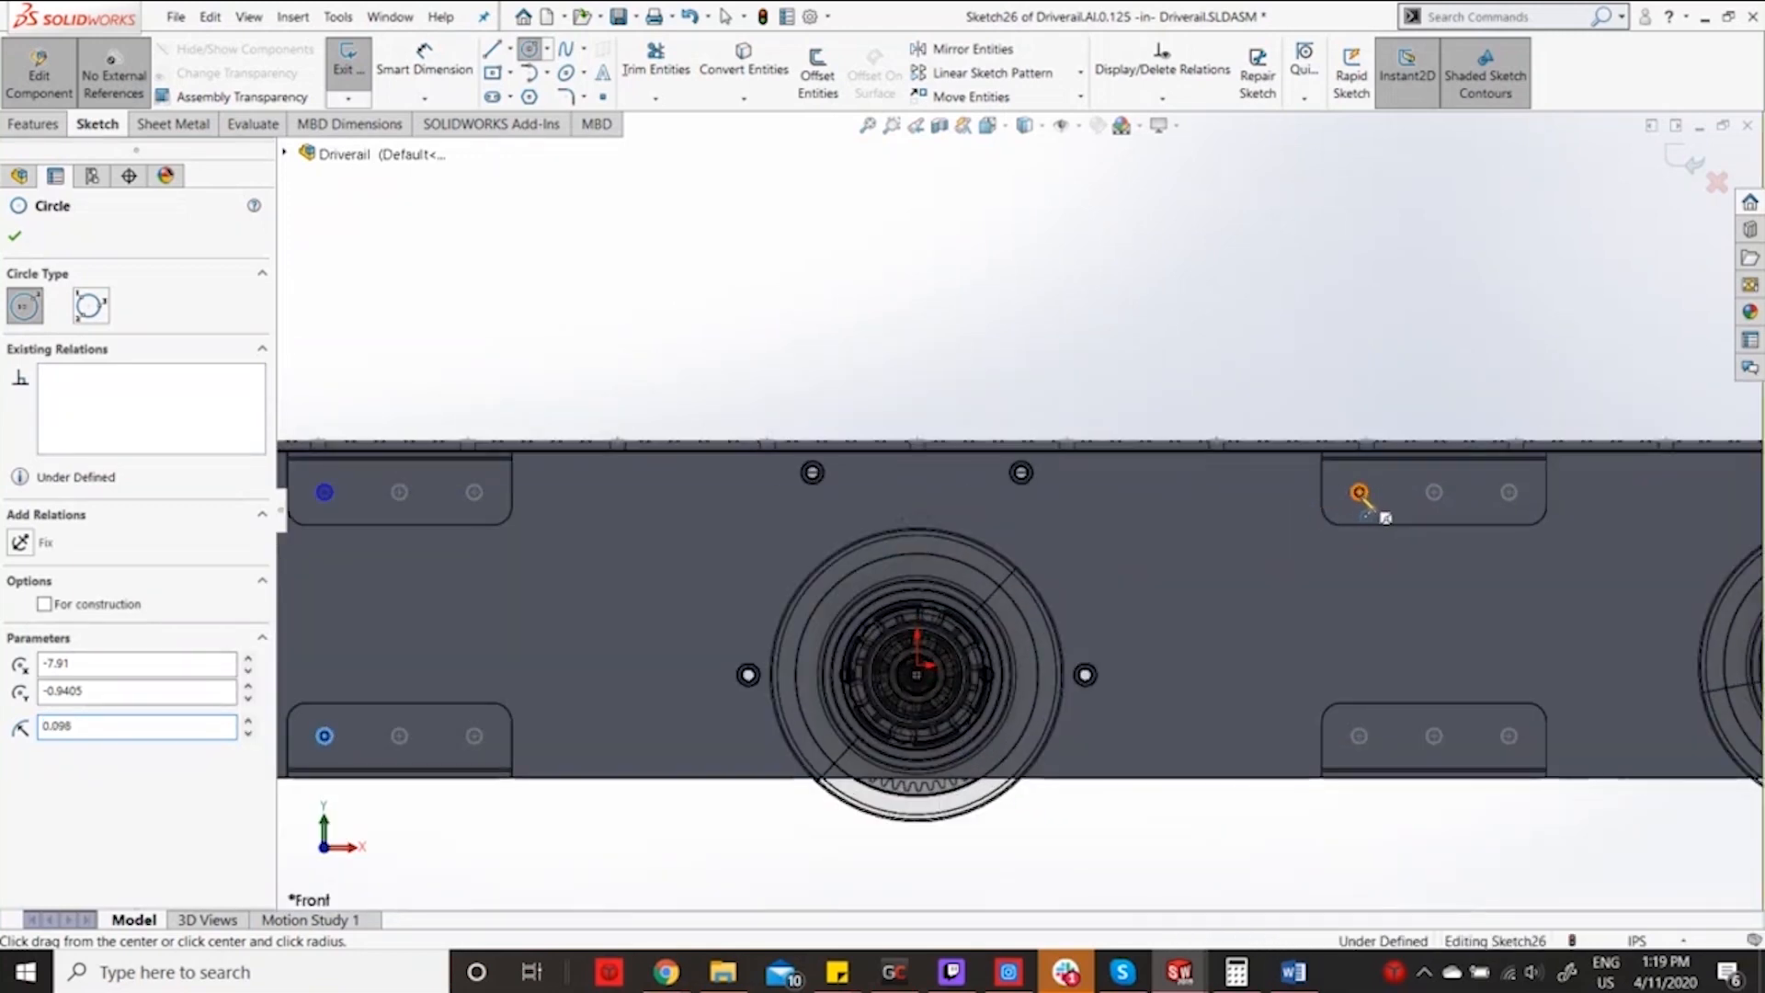
left_click(1361, 494)
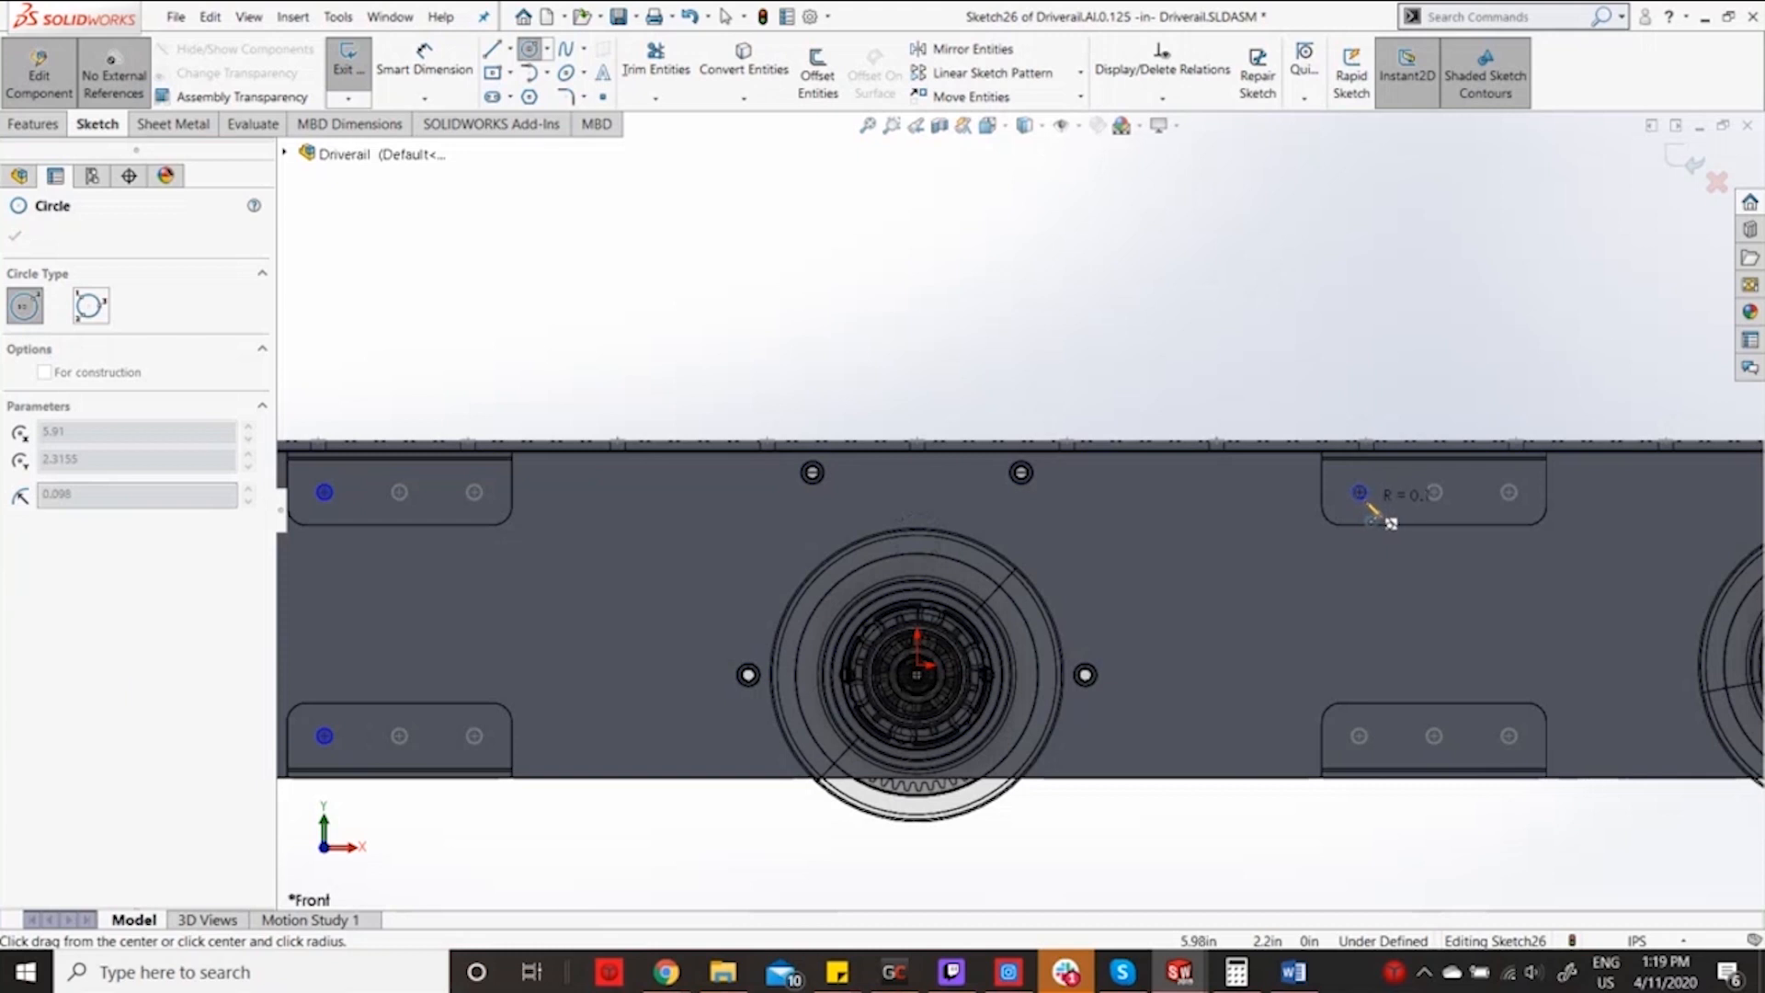
left_click(1390, 523)
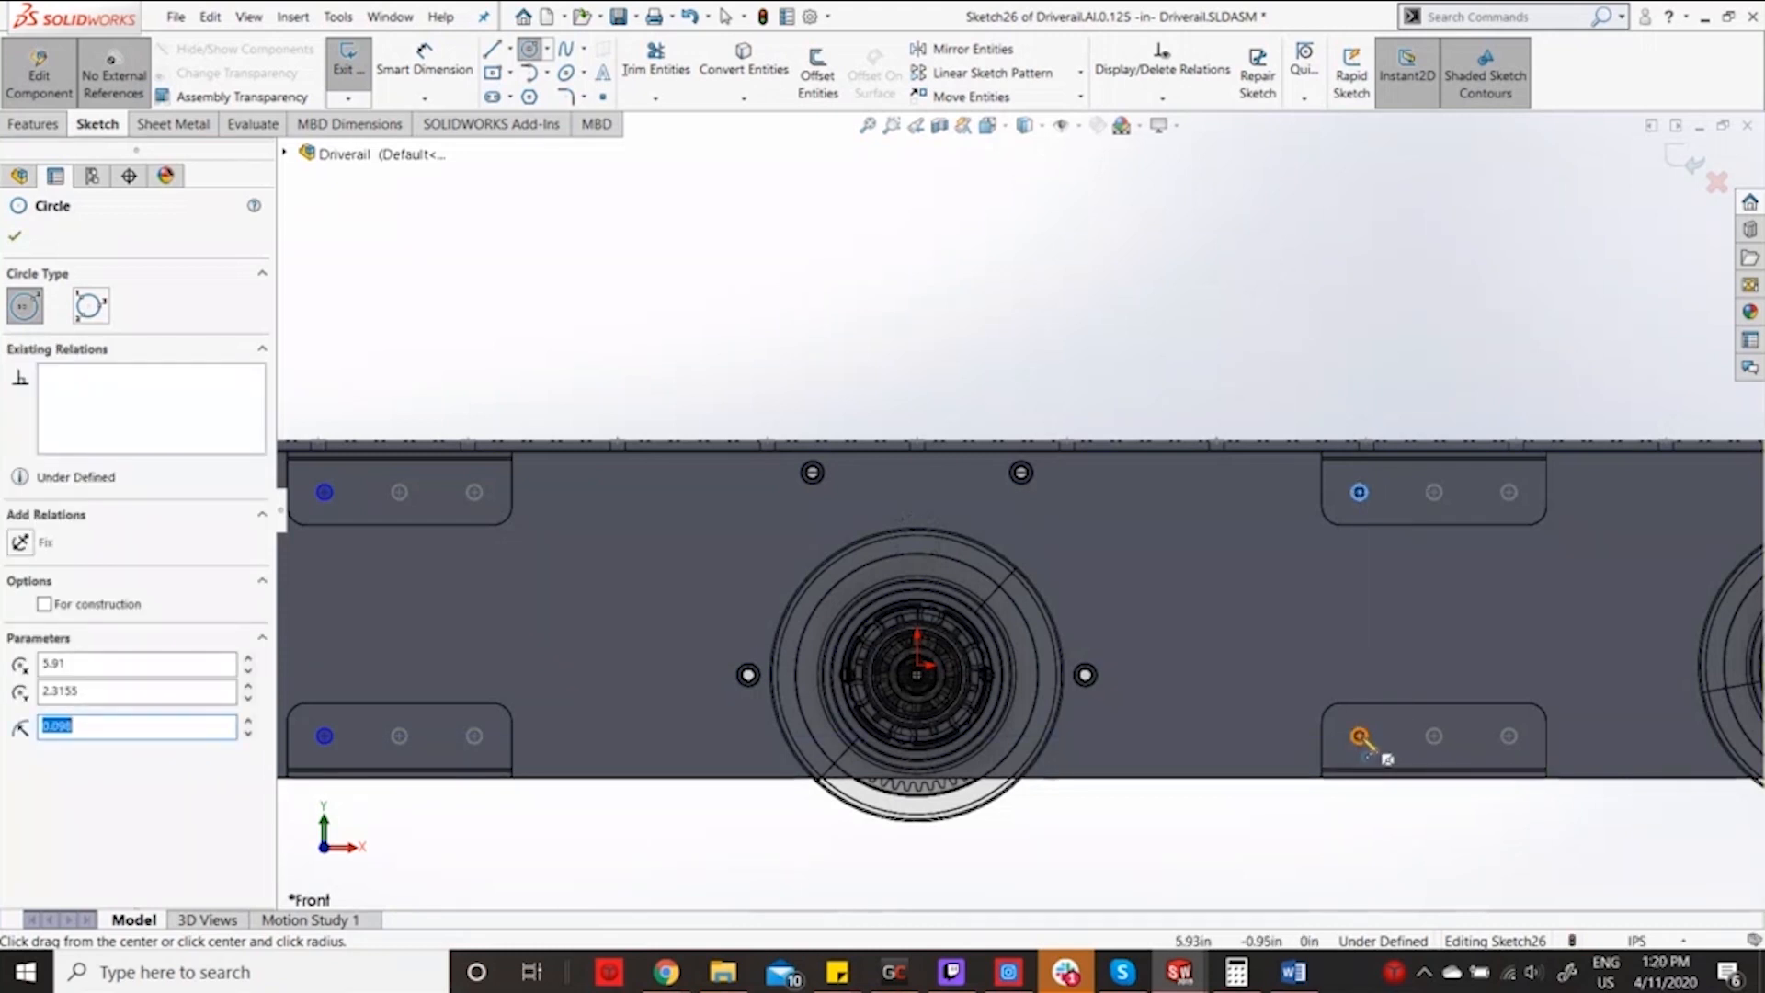
left_click(1359, 735)
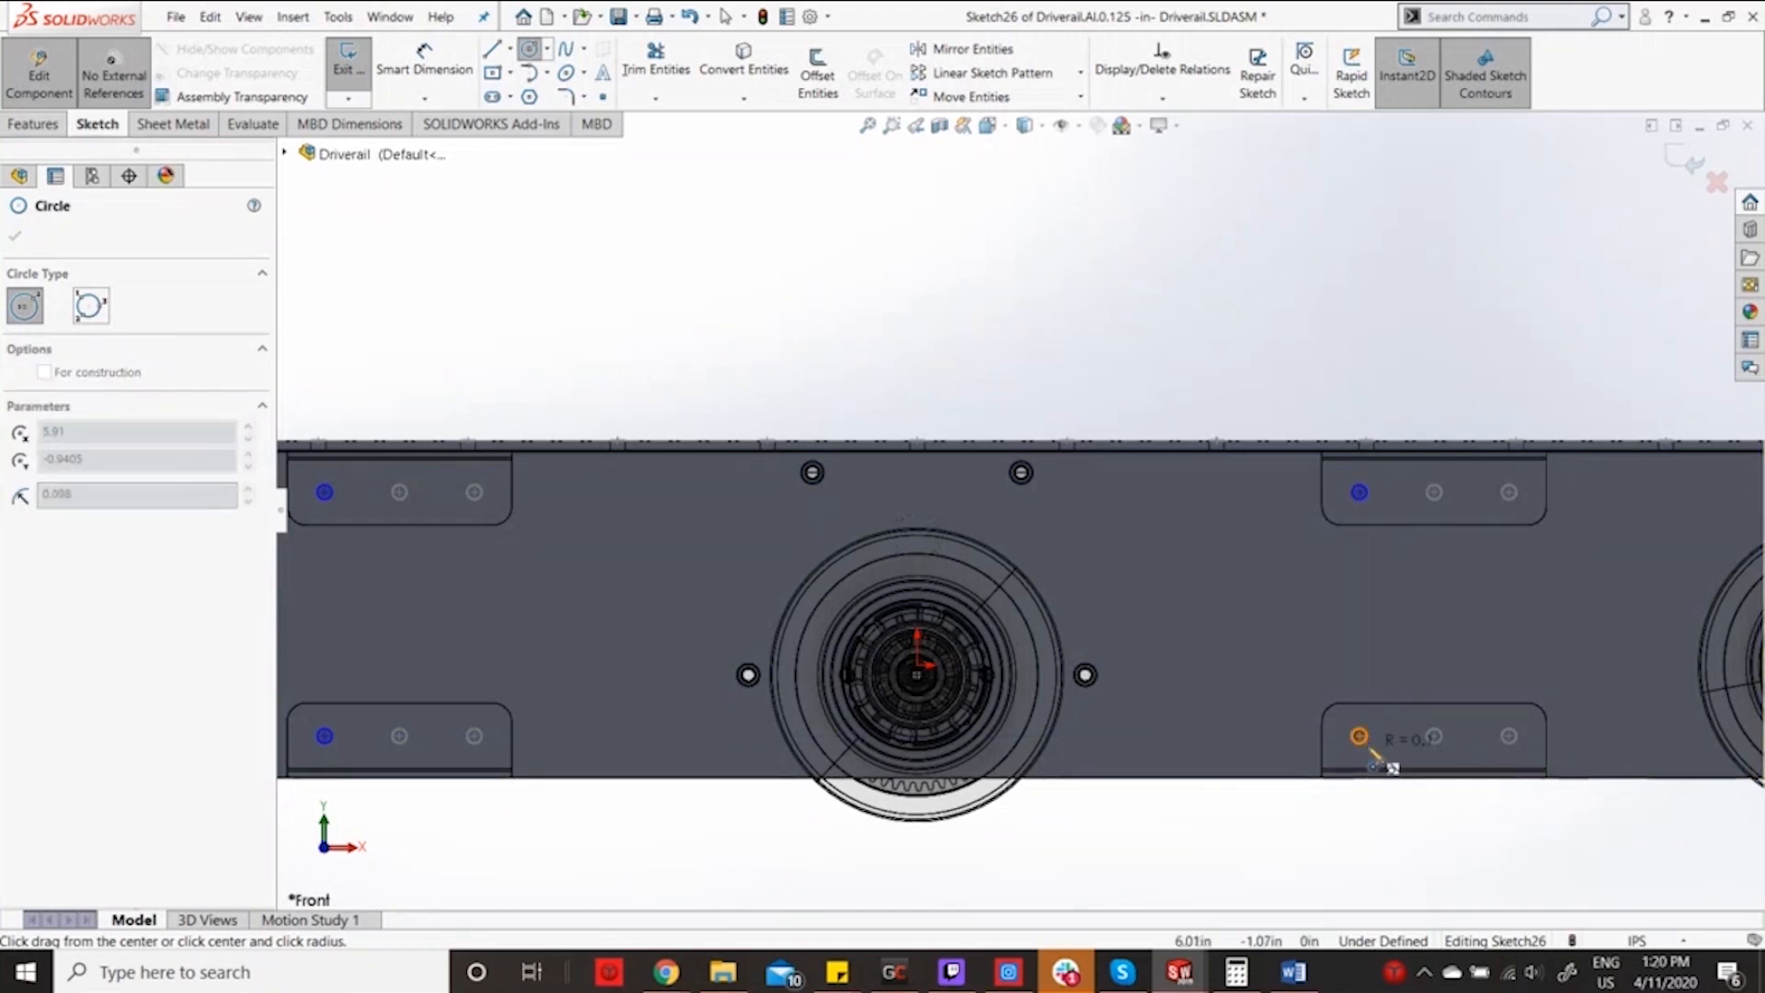
left_click(1372, 750)
key("Escape")
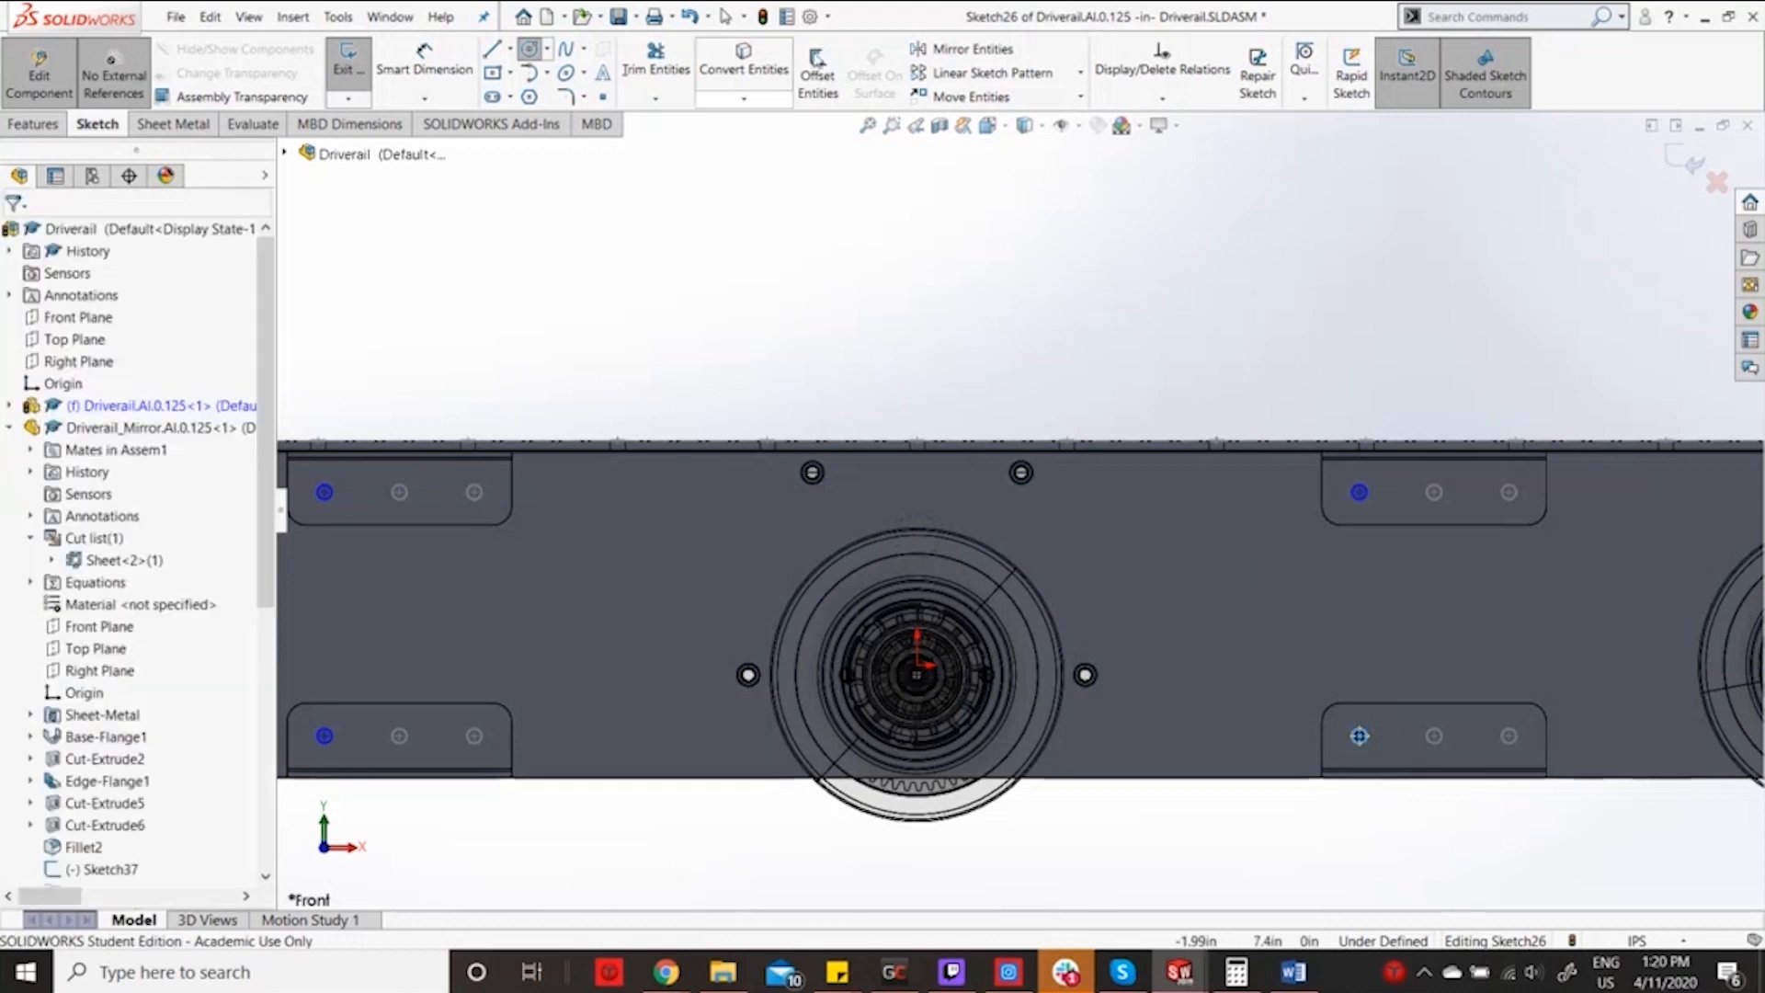
Linearly pattern the rail's four circles along the X-axis with 3 instances at 1 in spacing, and leave the sketch and part editing.
left_click(944, 50)
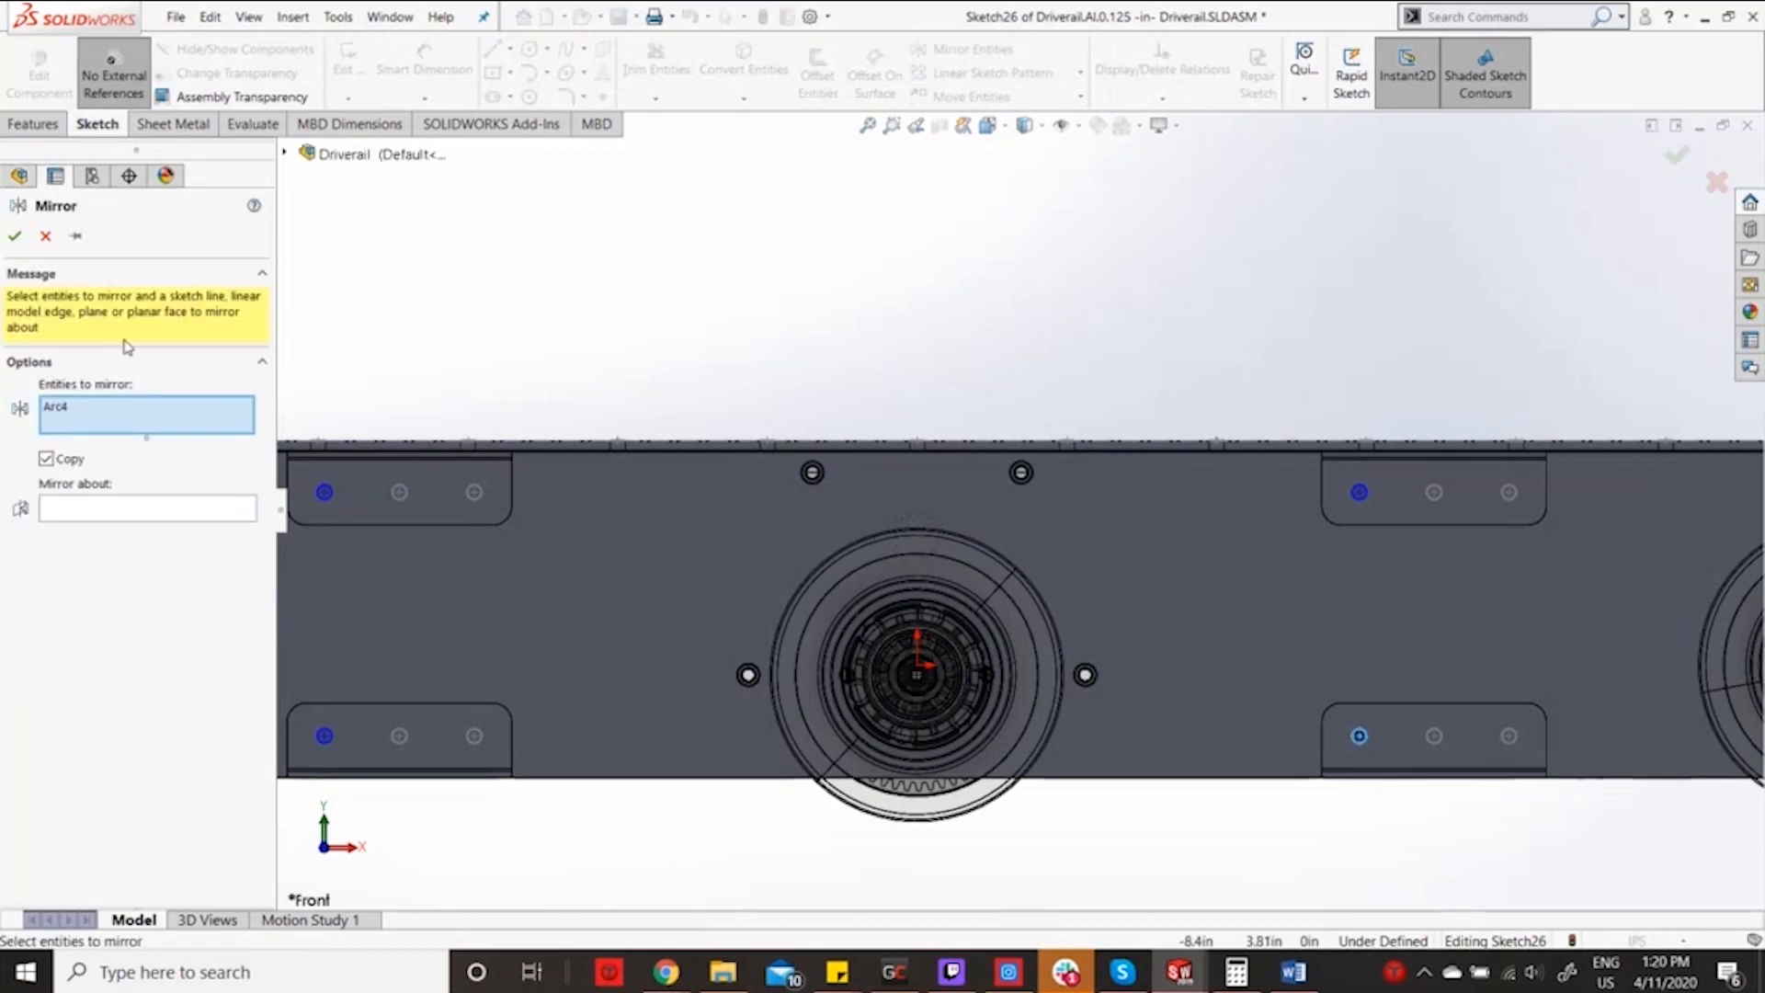
left_click(46, 236)
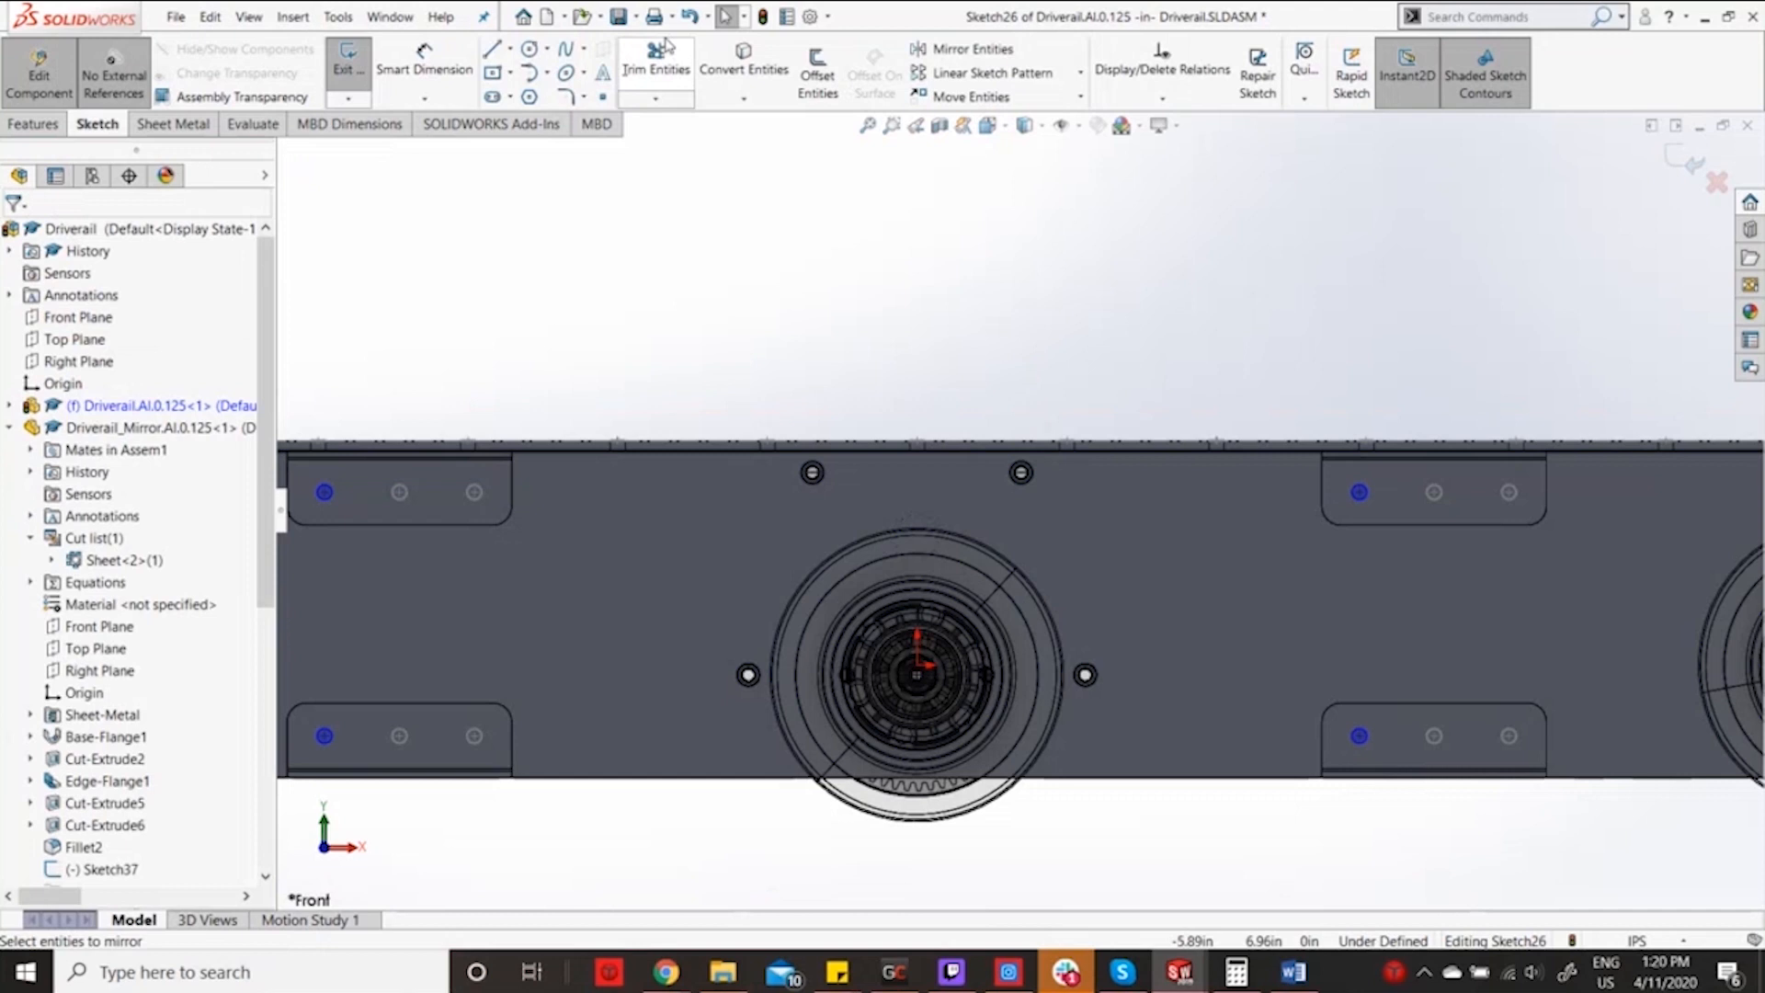
left_click(948, 76)
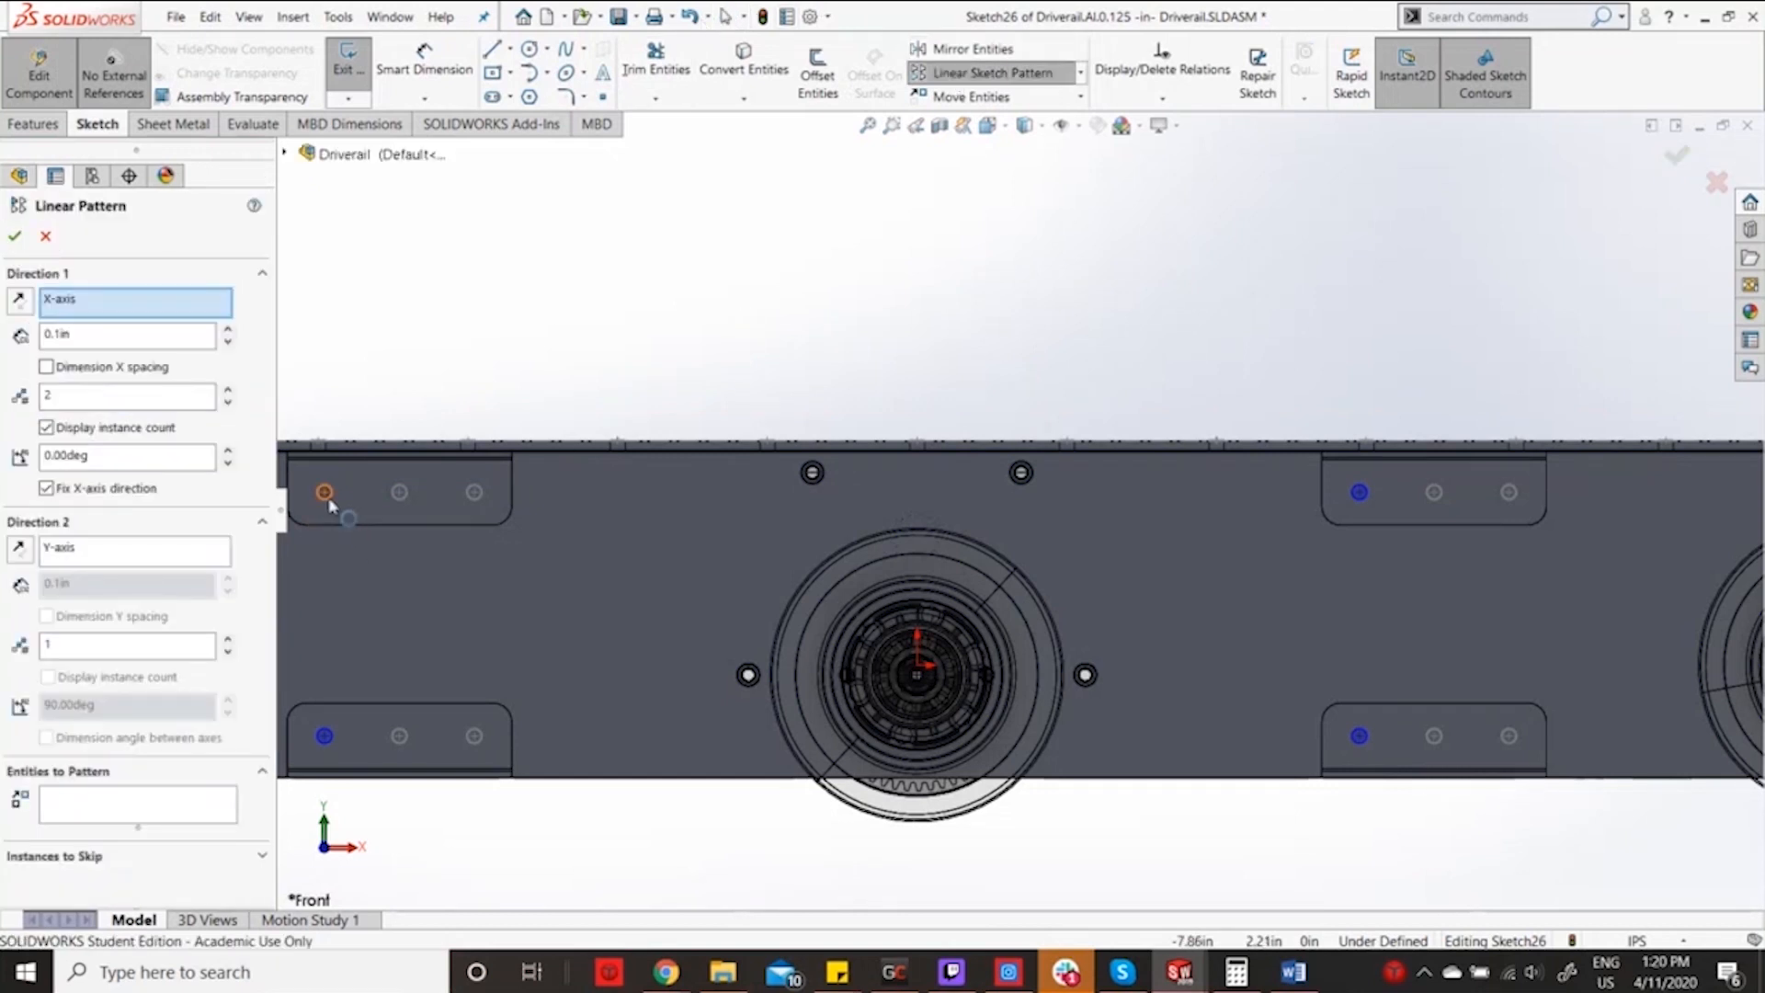
left_click(327, 497)
left_click(333, 741)
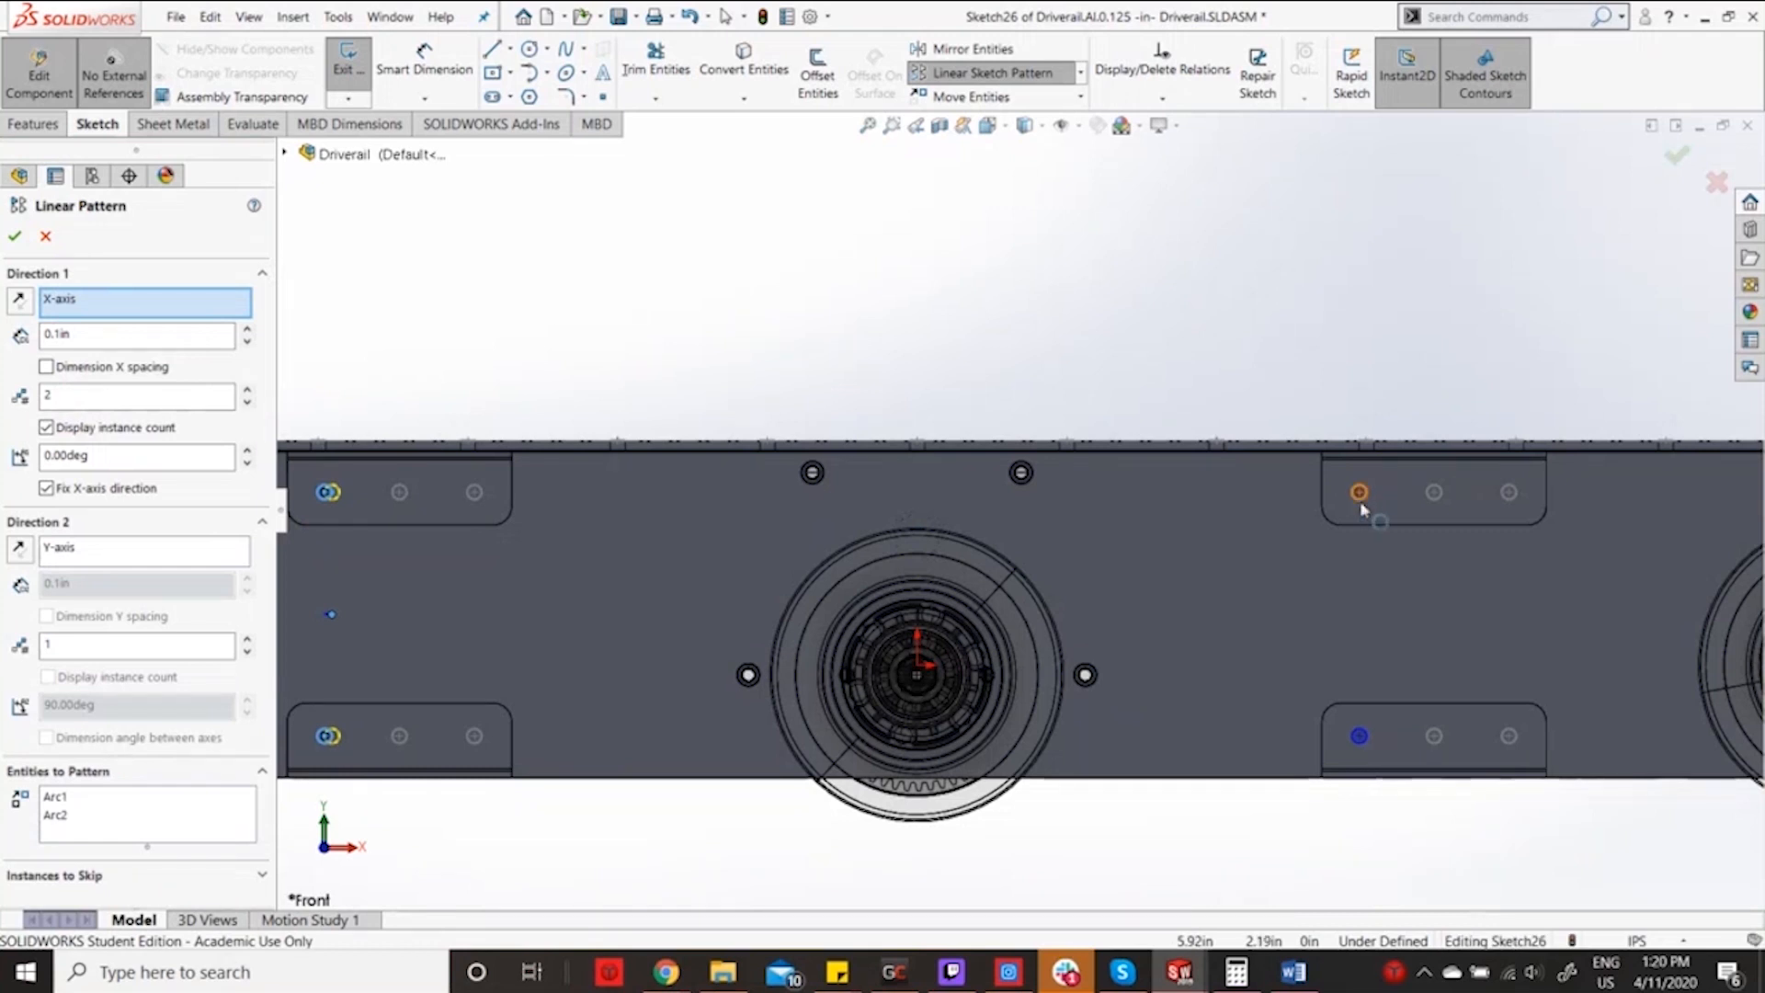
left_click(1361, 501)
left_click(1363, 740)
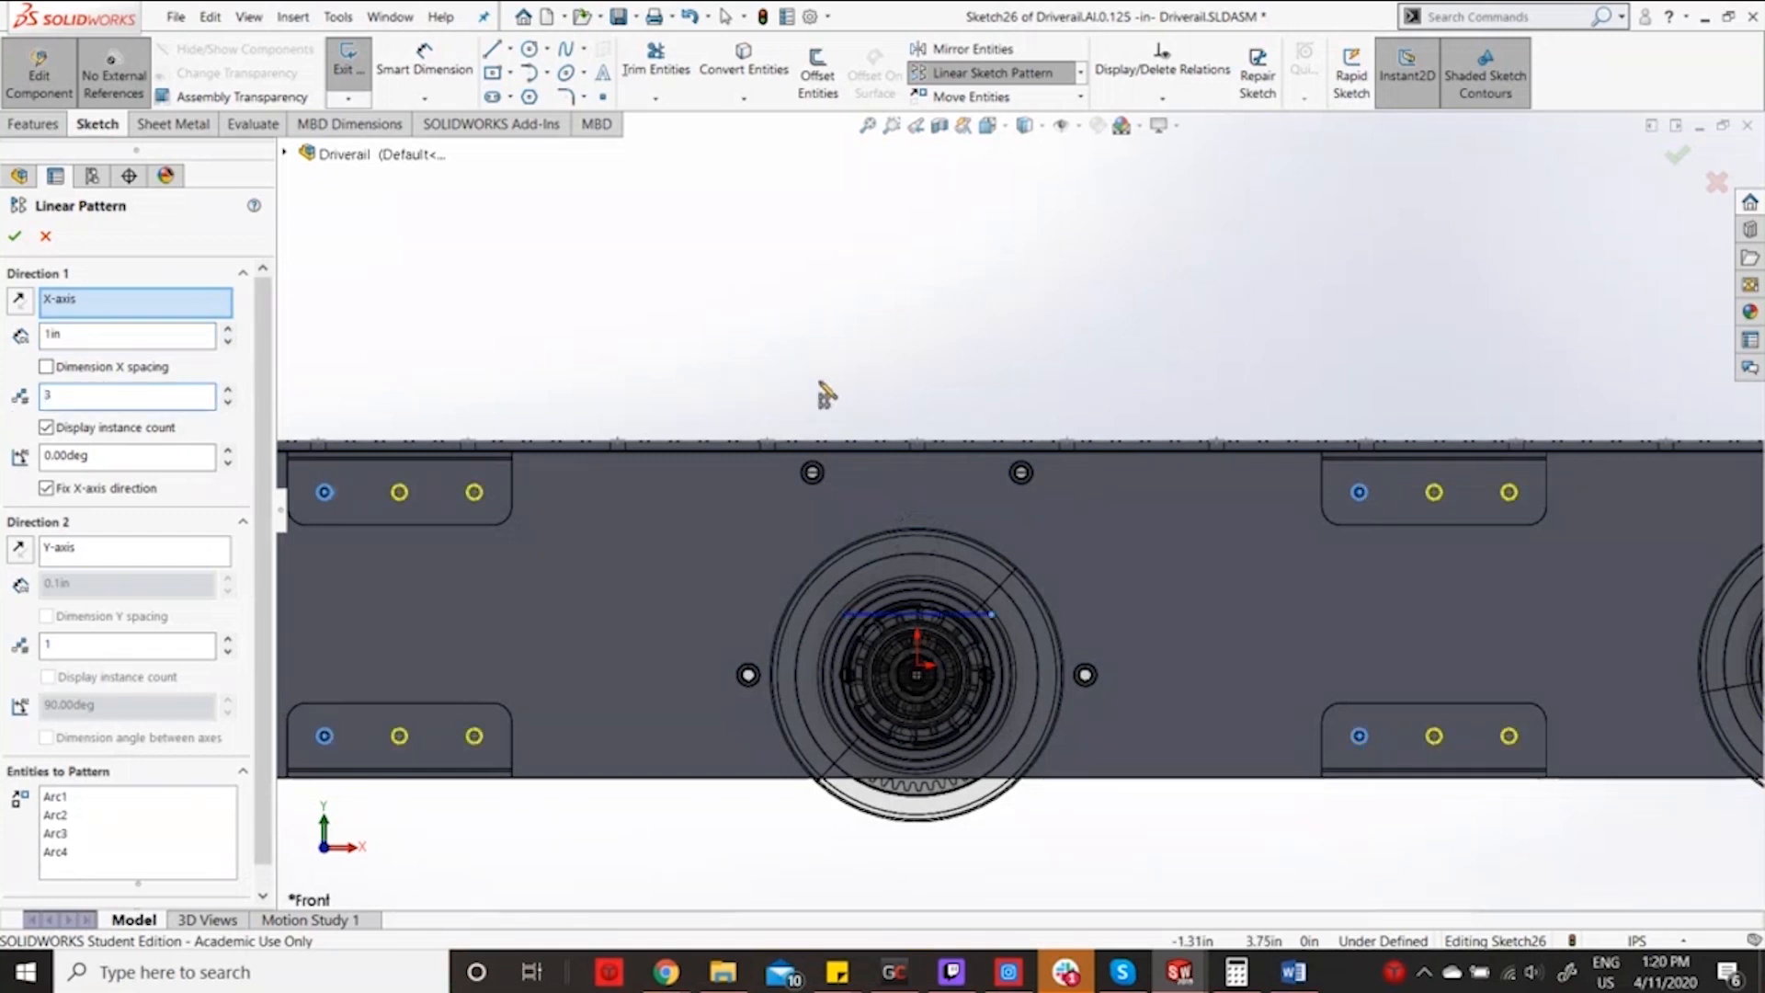
left_click(14, 236)
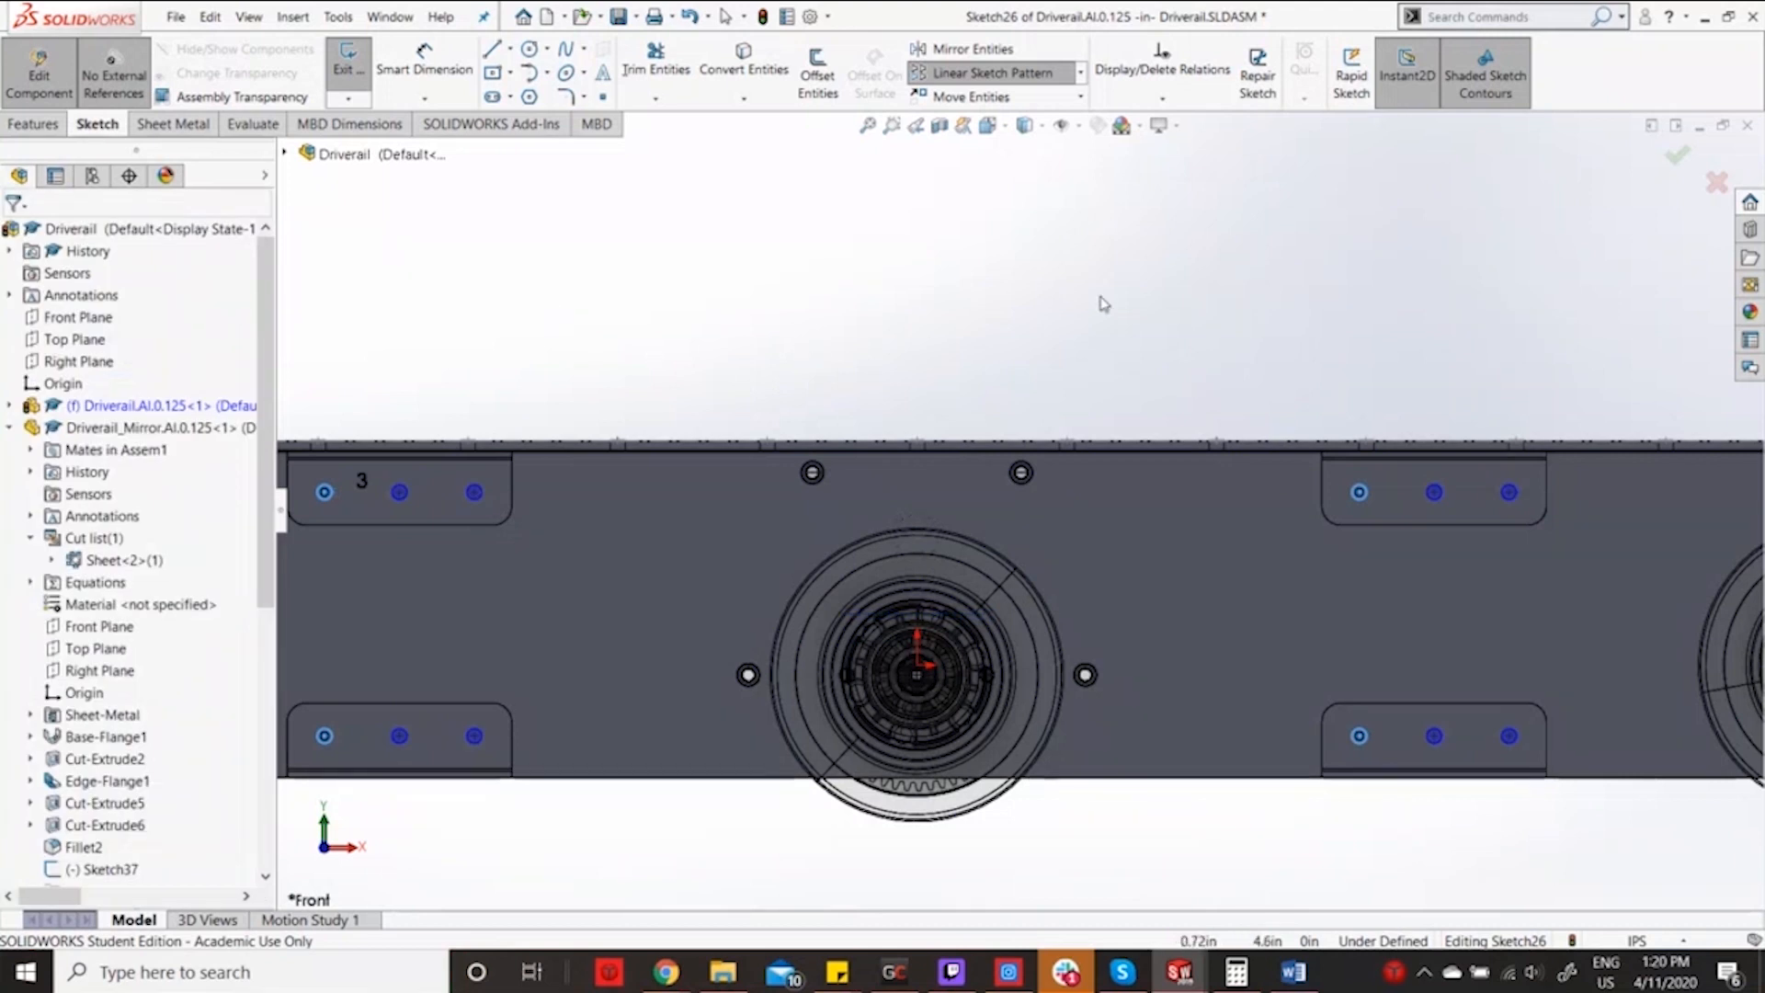
left_click(1675, 163)
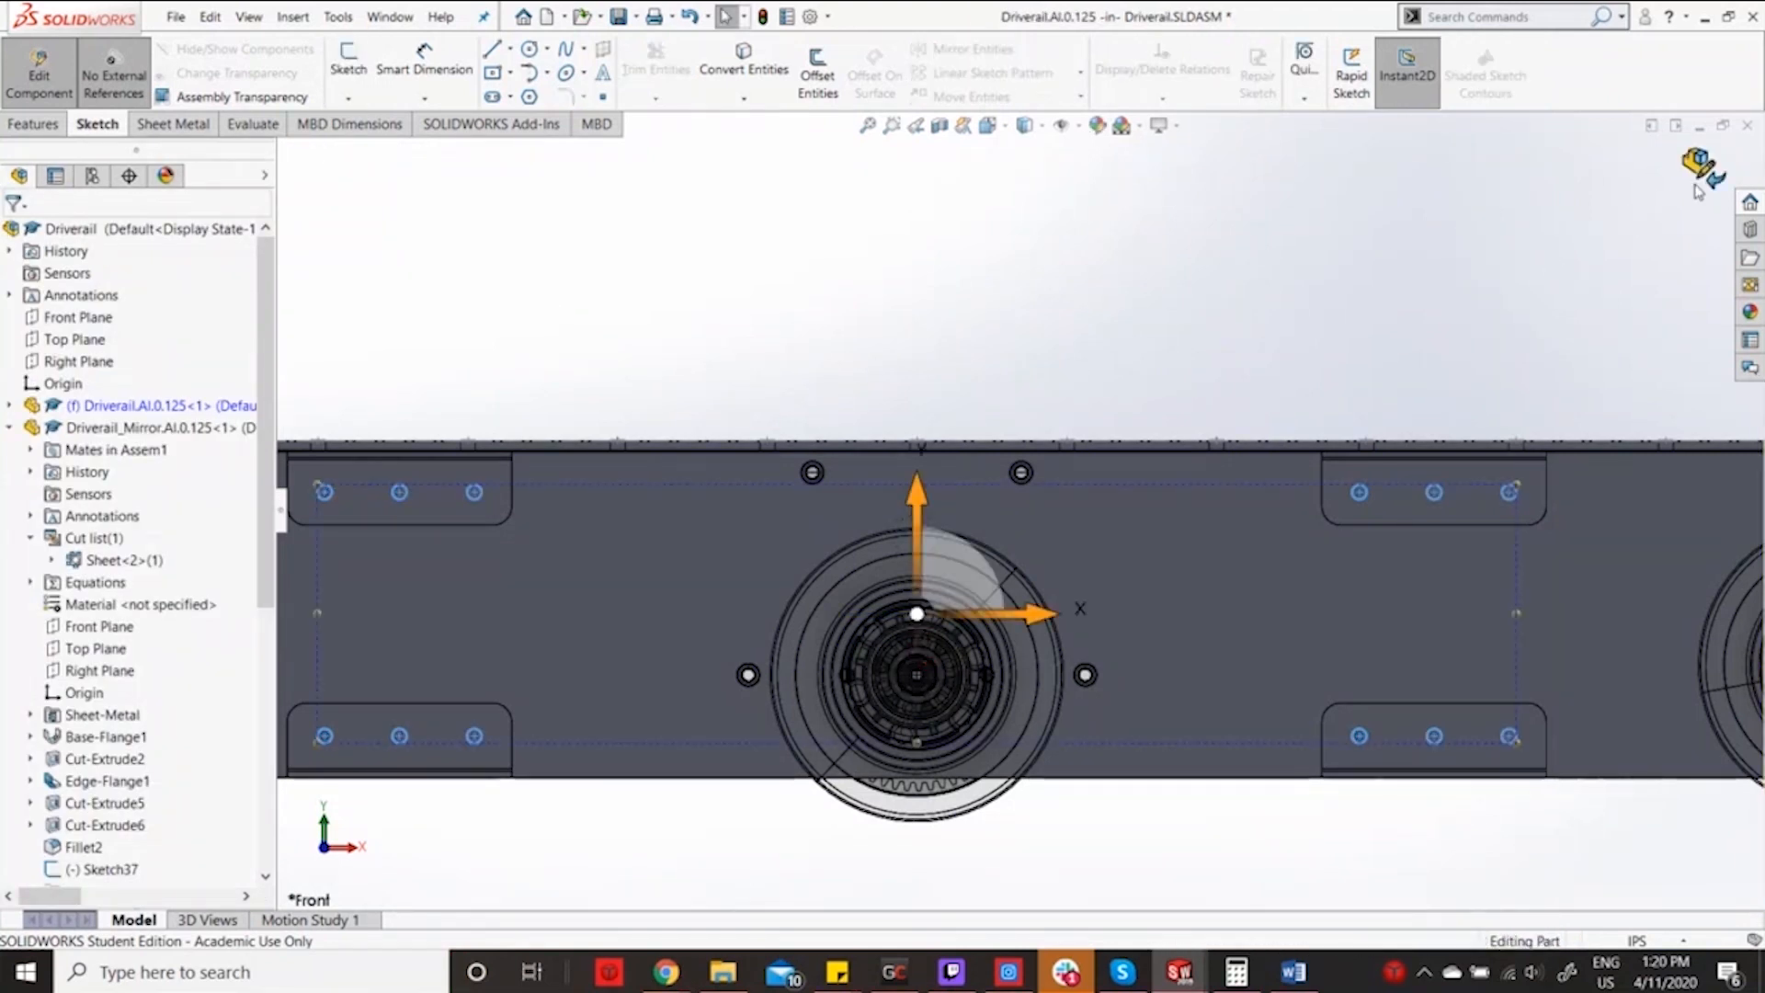
left_click(1701, 170)
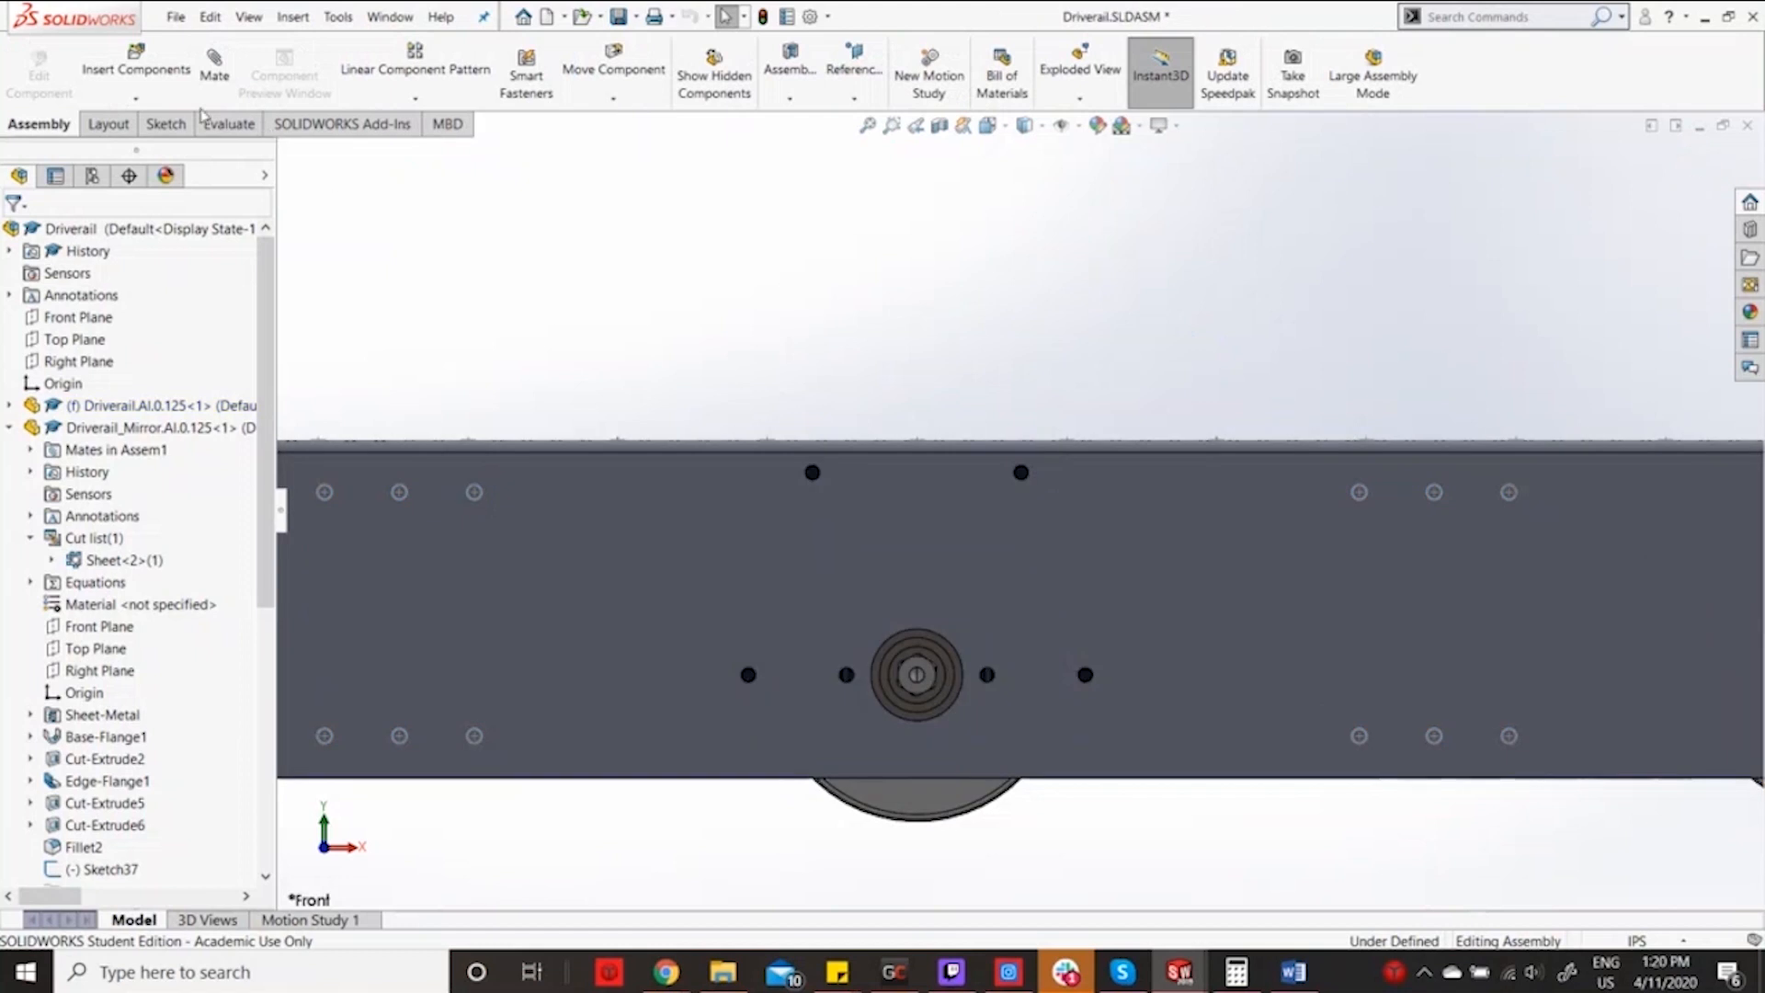
Start editing the Driverail_Mirror.Al.0.125 rail in the context of the assembly.
scroll(146, 666, "down", 1)
scroll(377, 622, "down", 2)
scroll(209, 768, "down", 2)
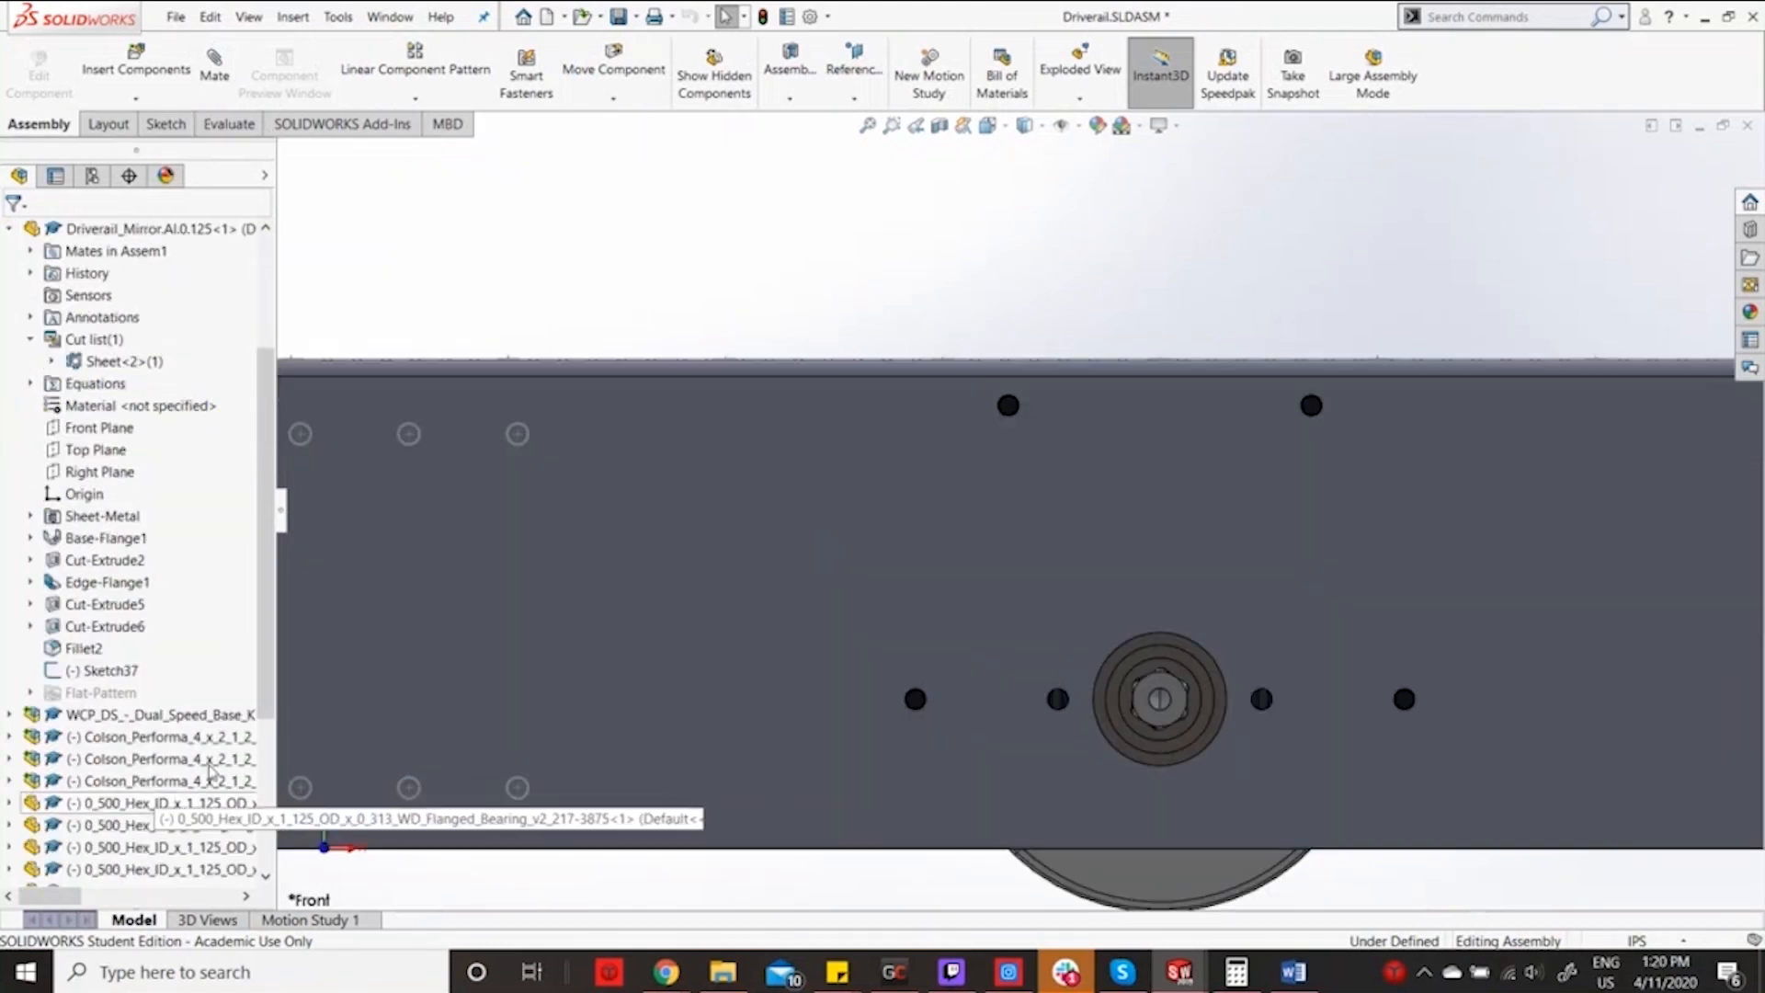
left_click(577, 605)
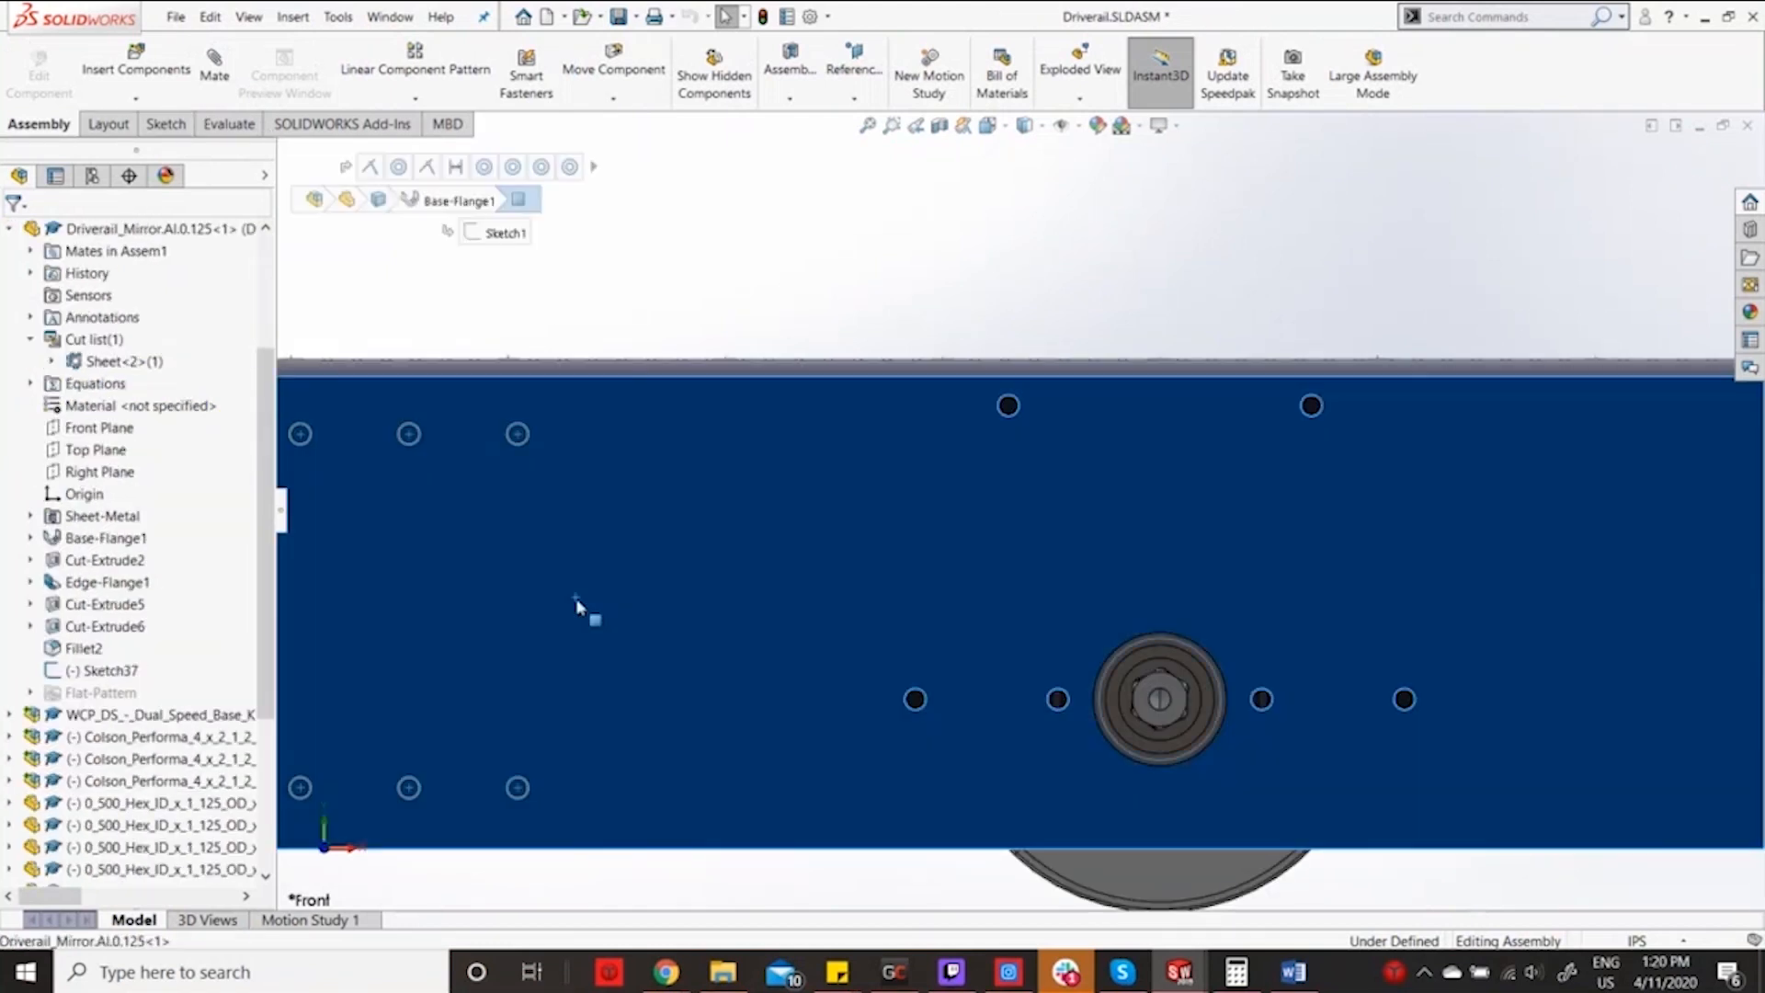
left_click(750, 578)
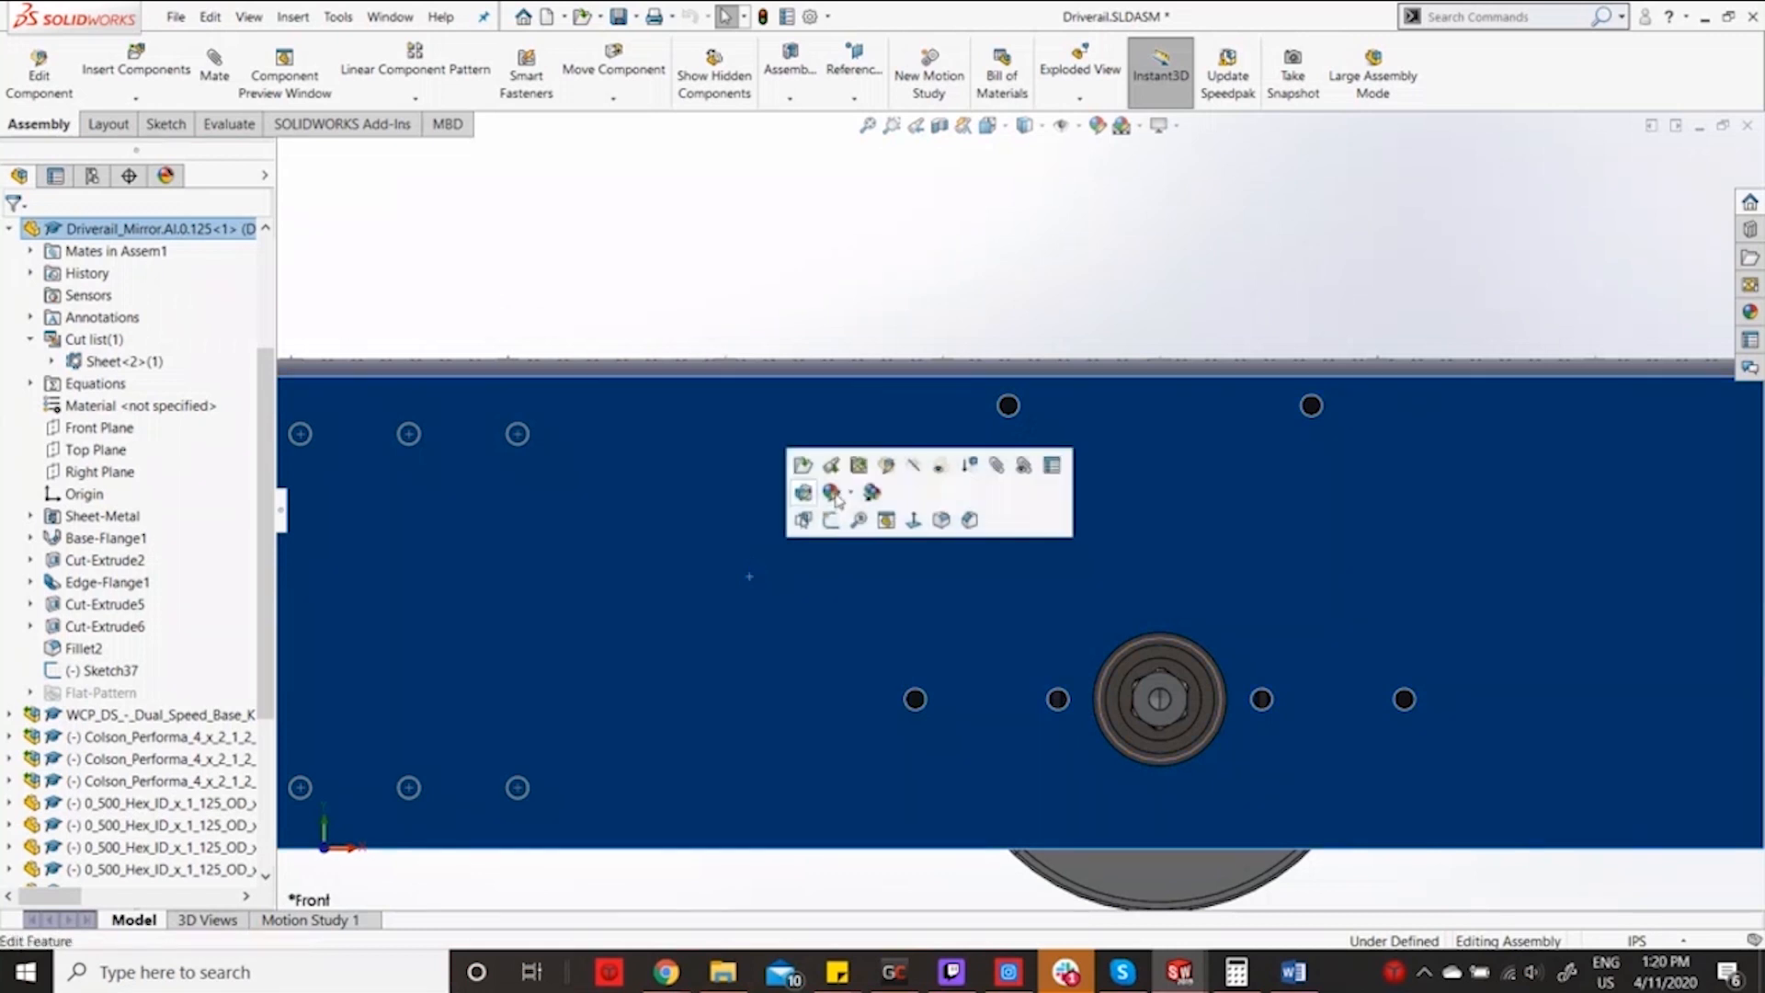
left_click(893, 468)
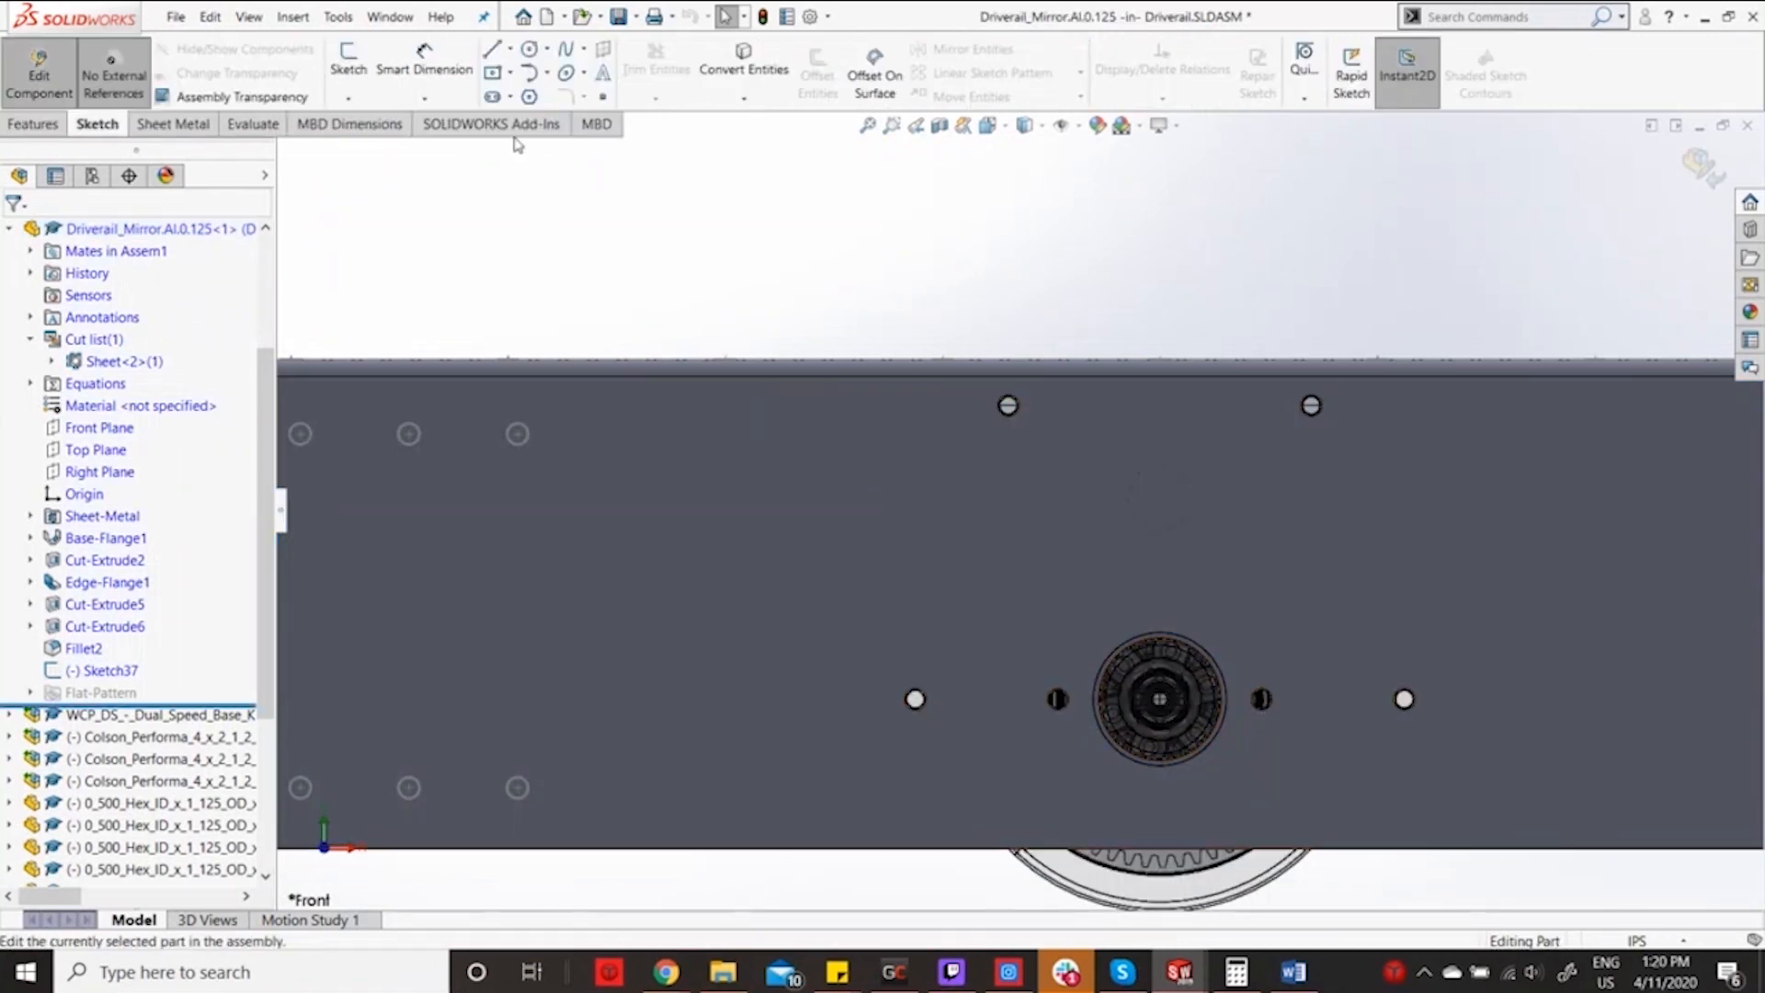
Extrude-cut the mirrored rail's brace hole sketch, Sketch37, with the Through All end condition, and exit part editing.
left_click(103, 670)
left_click(133, 637)
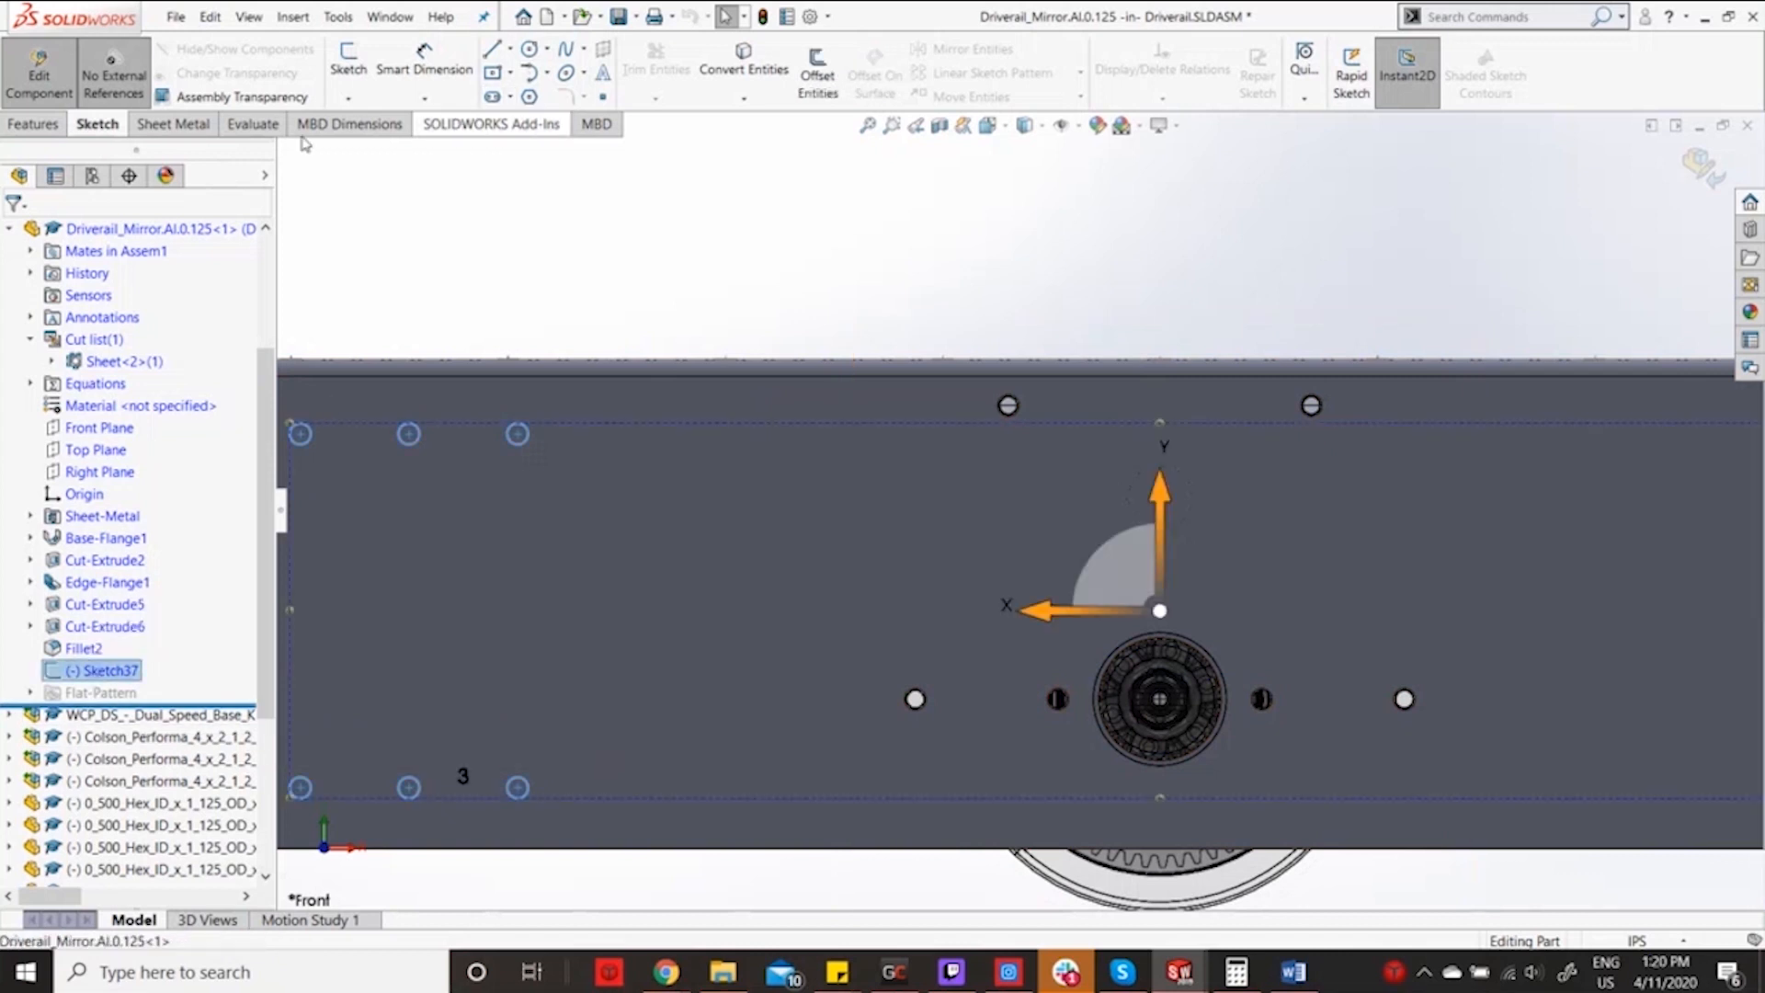
left_click(35, 123)
left_click(618, 81)
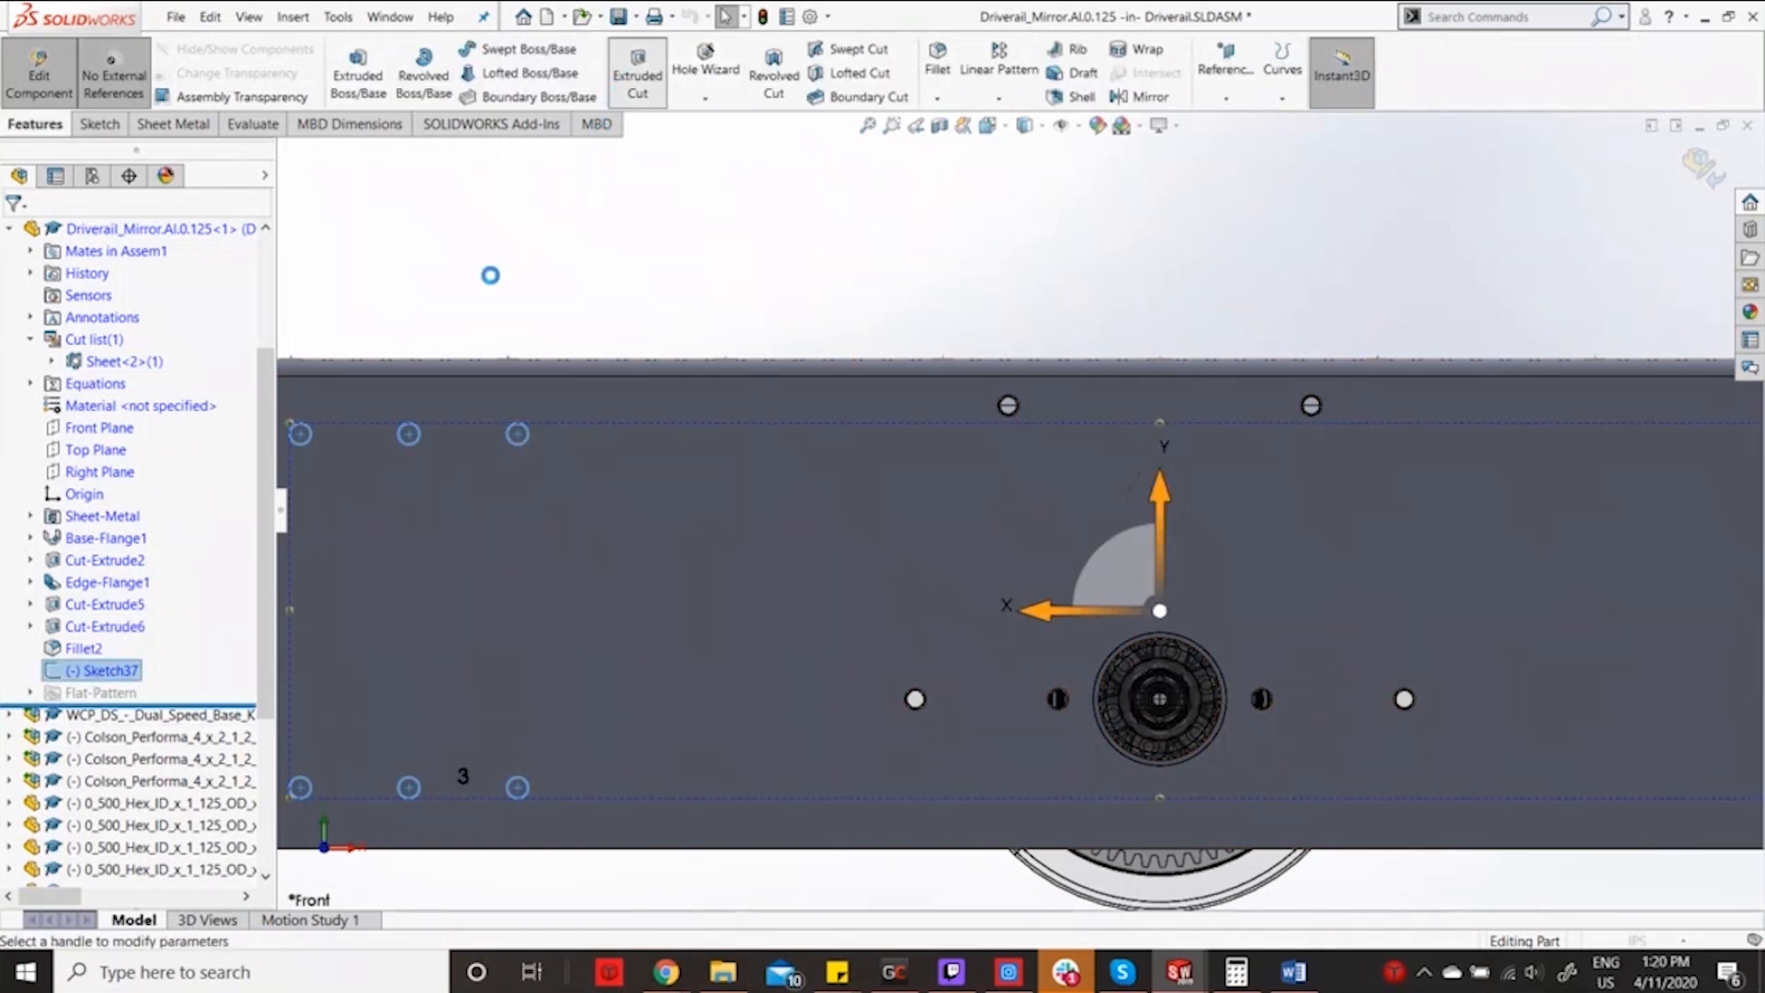
left_click(106, 366)
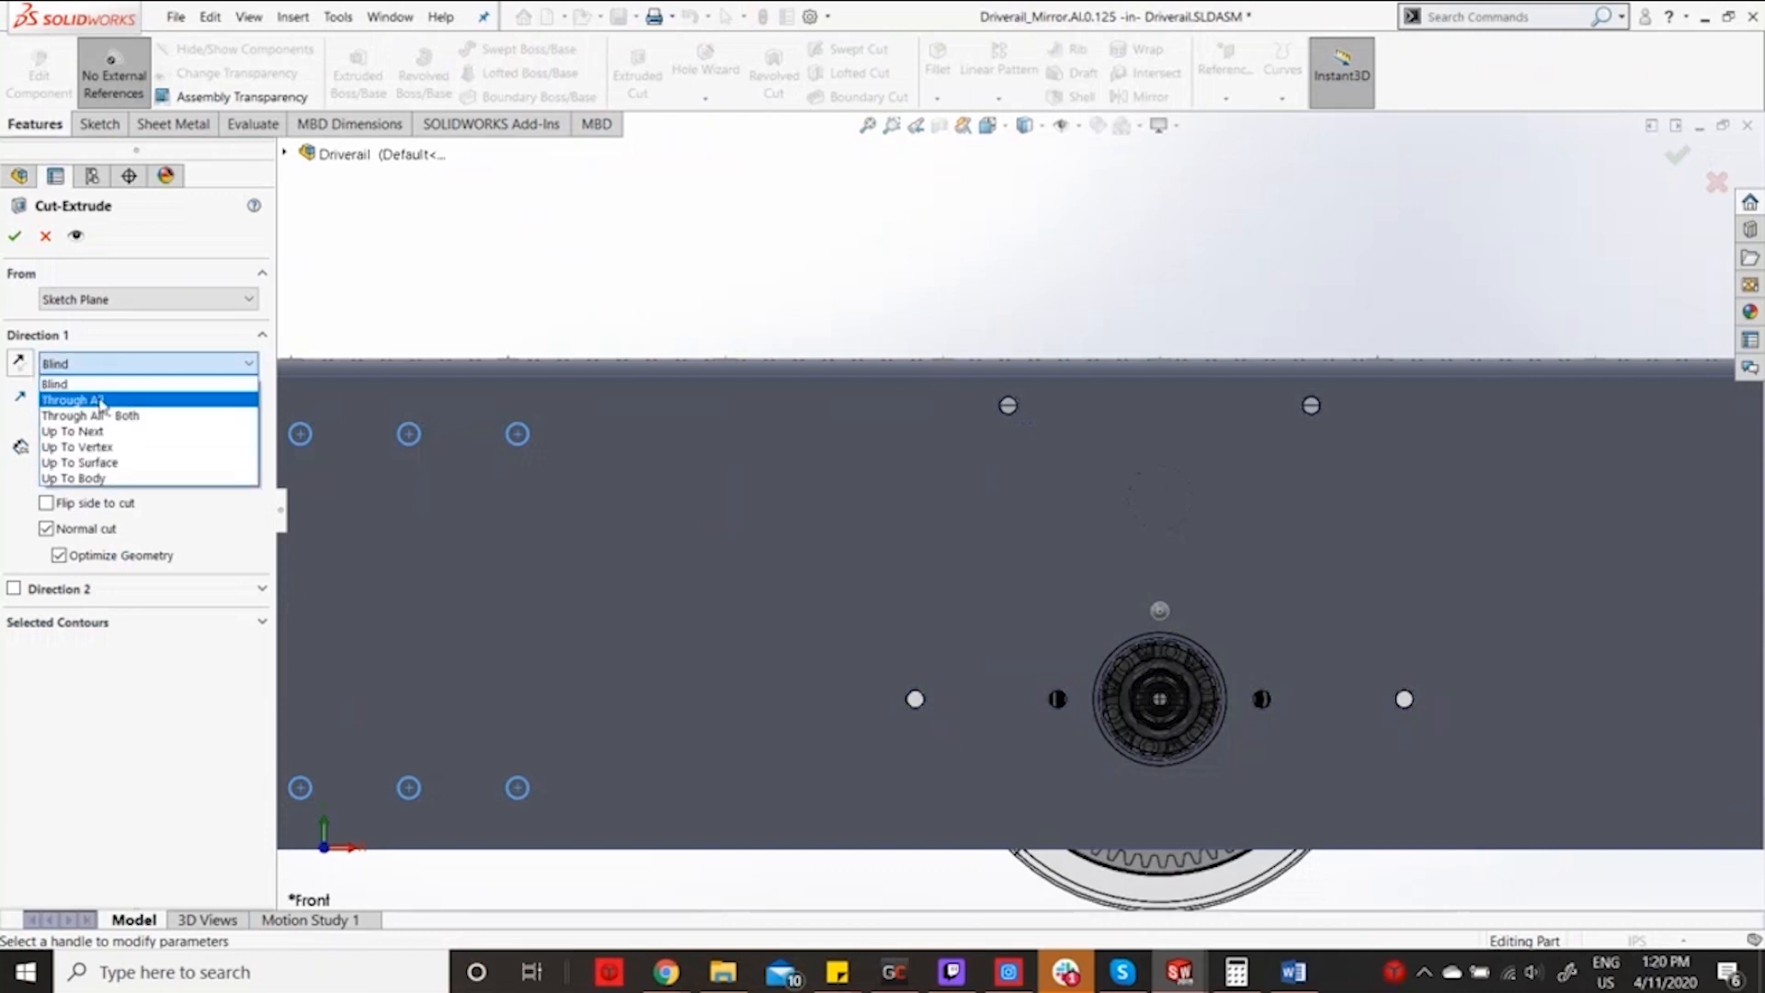
left_click(92, 384)
left_click(14, 236)
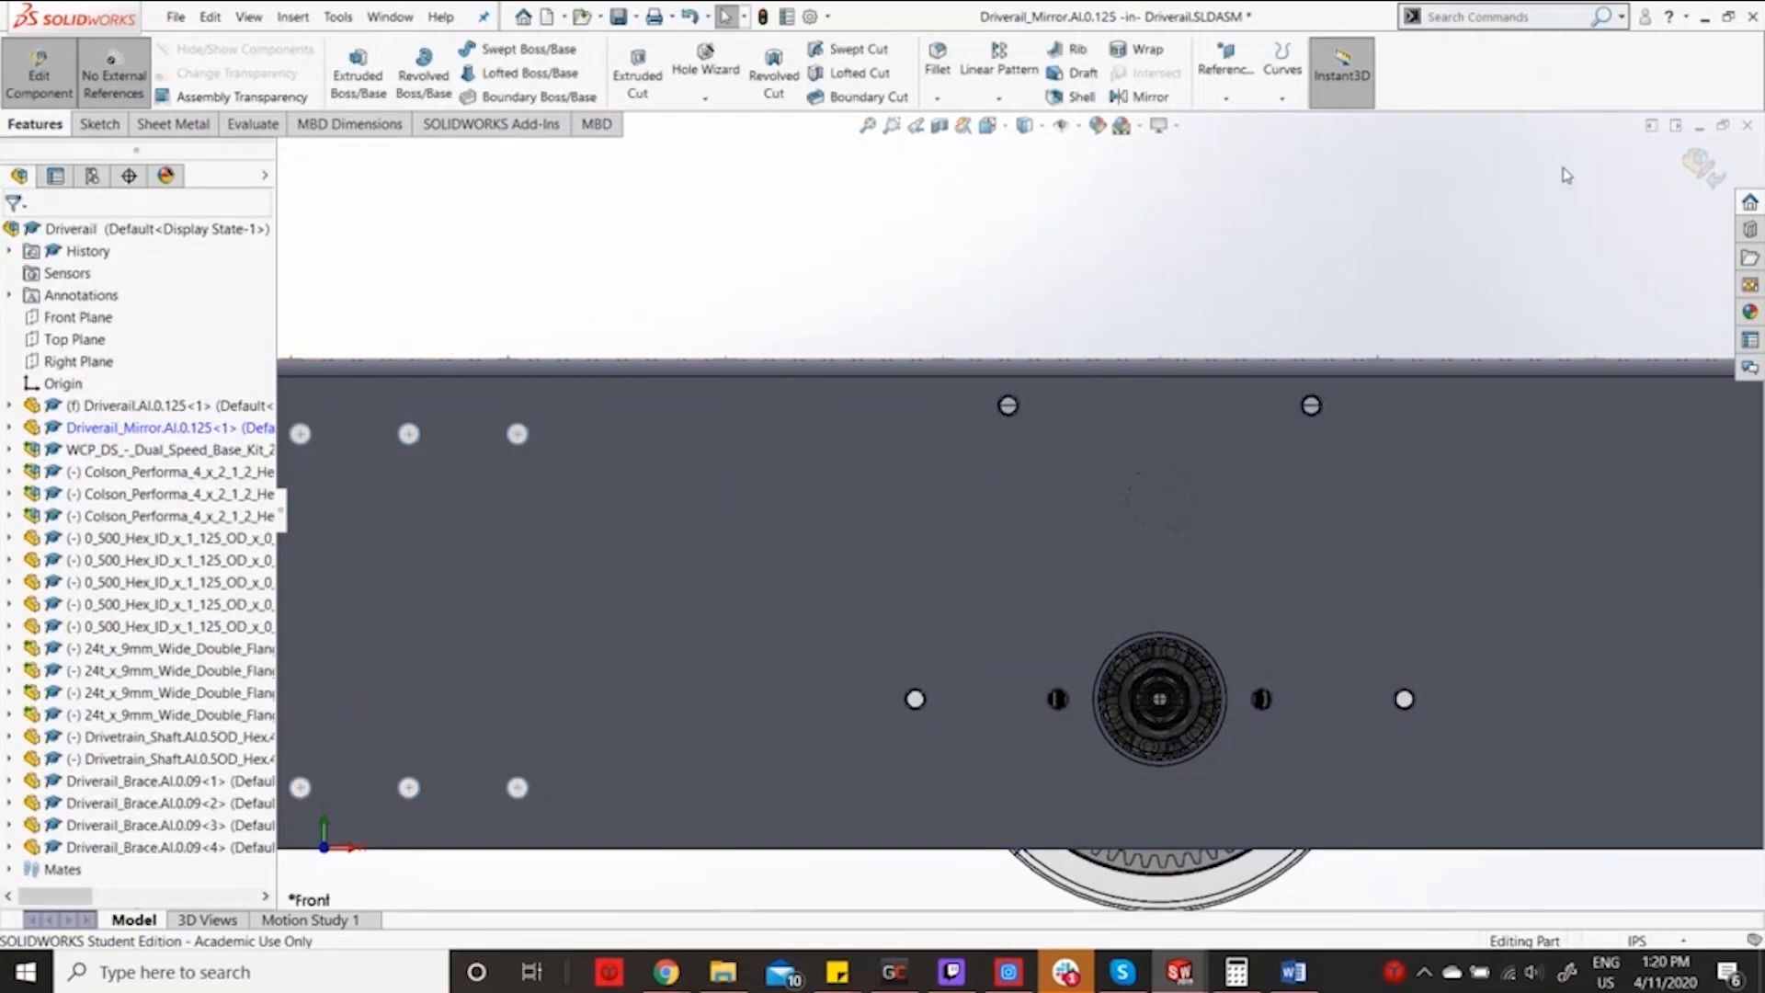
left_click(1696, 165)
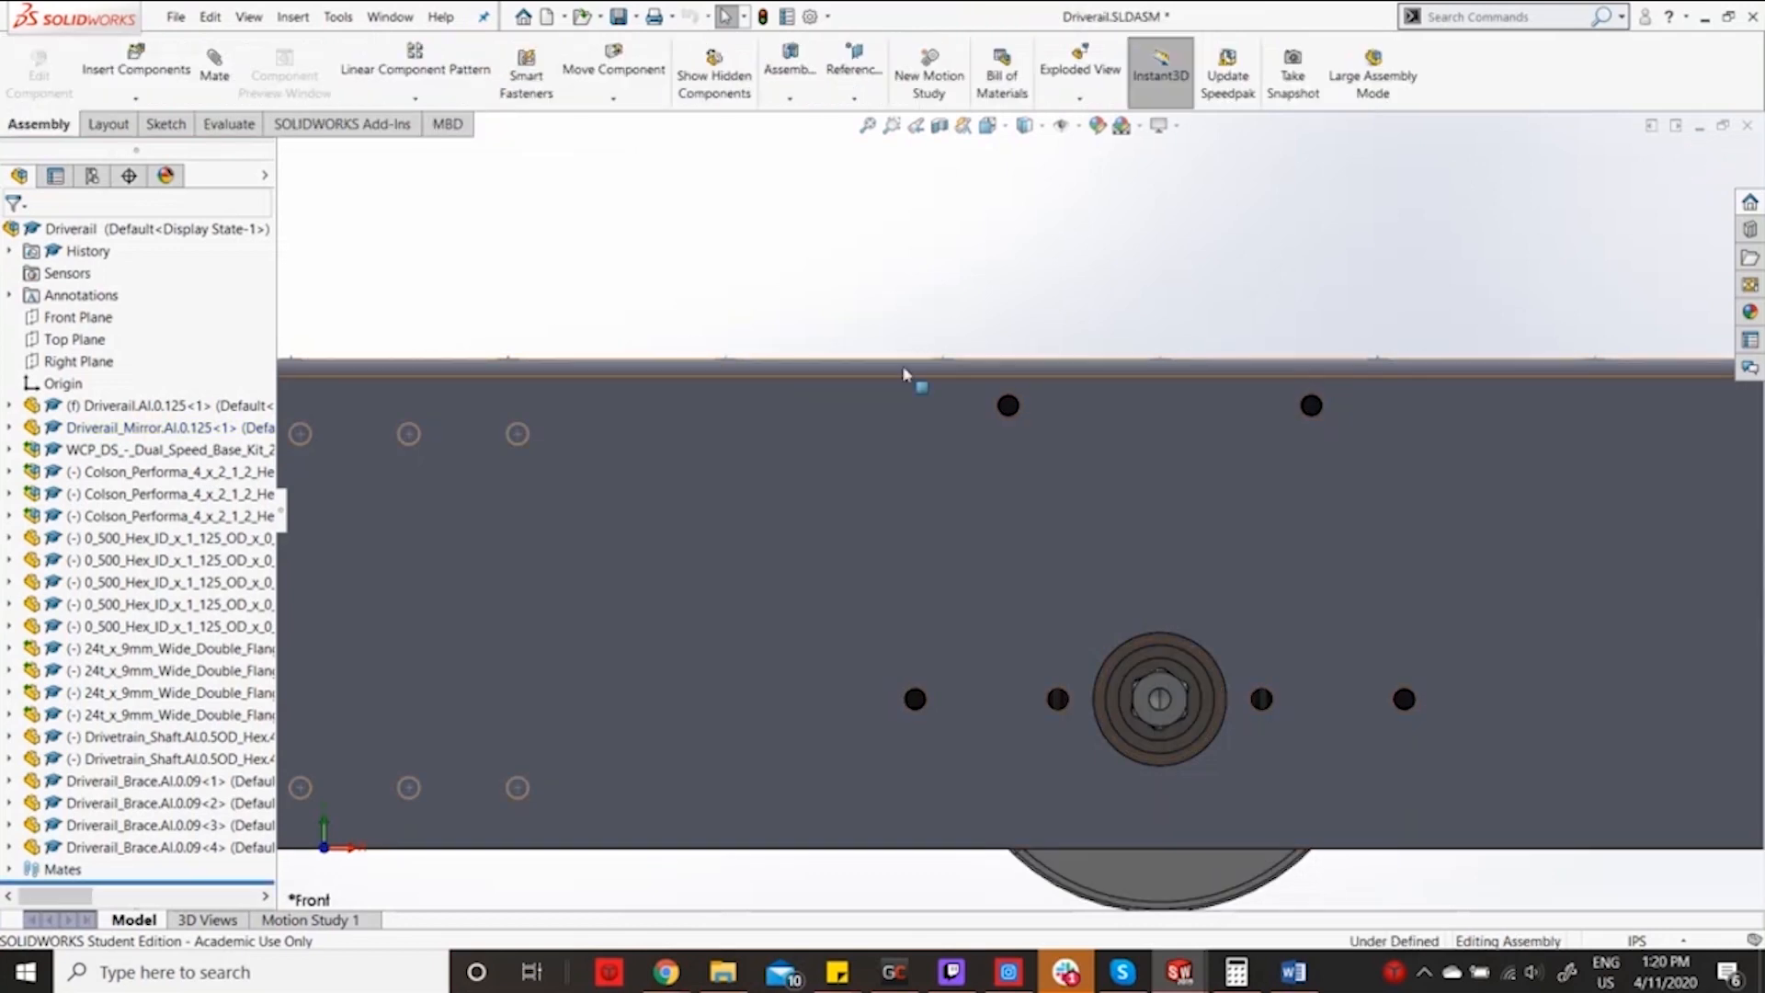
Start editing the Driverail.Al.0.125 rail within the assembly from its outer, gearbox-motor side.
key("z")
middle_click_drag(861, 377, 1470, 699)
left_click(1470, 699)
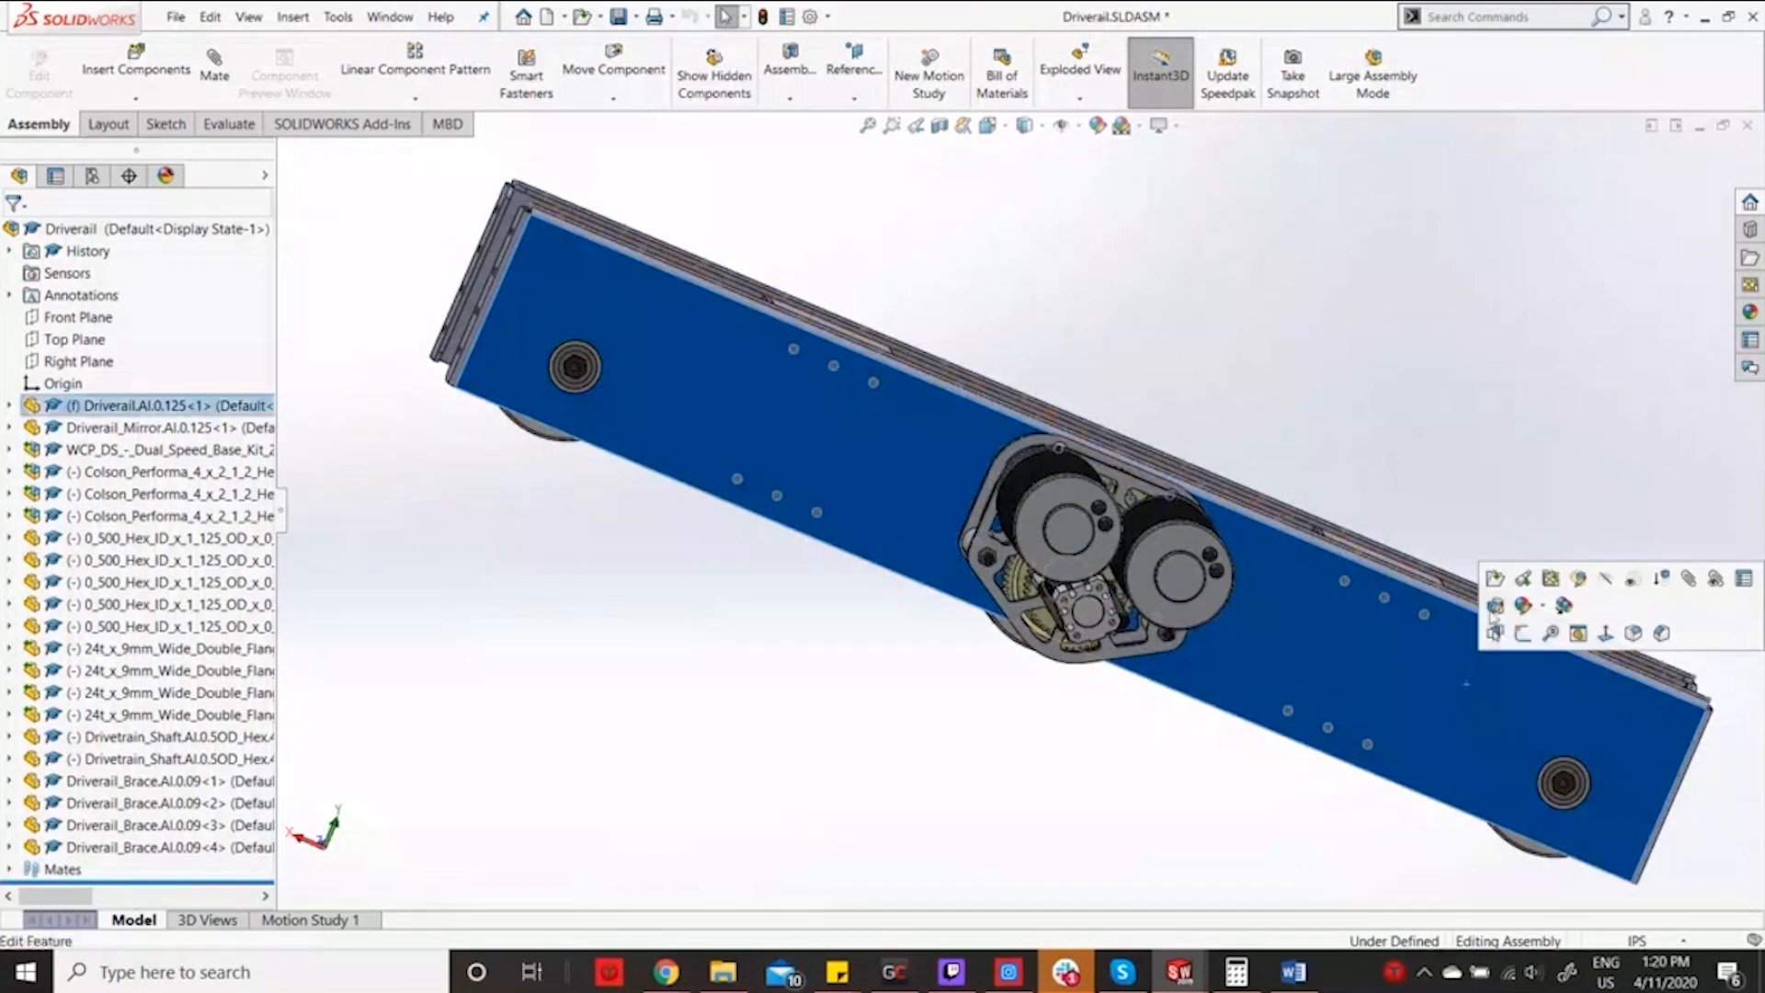
left_click(1606, 578)
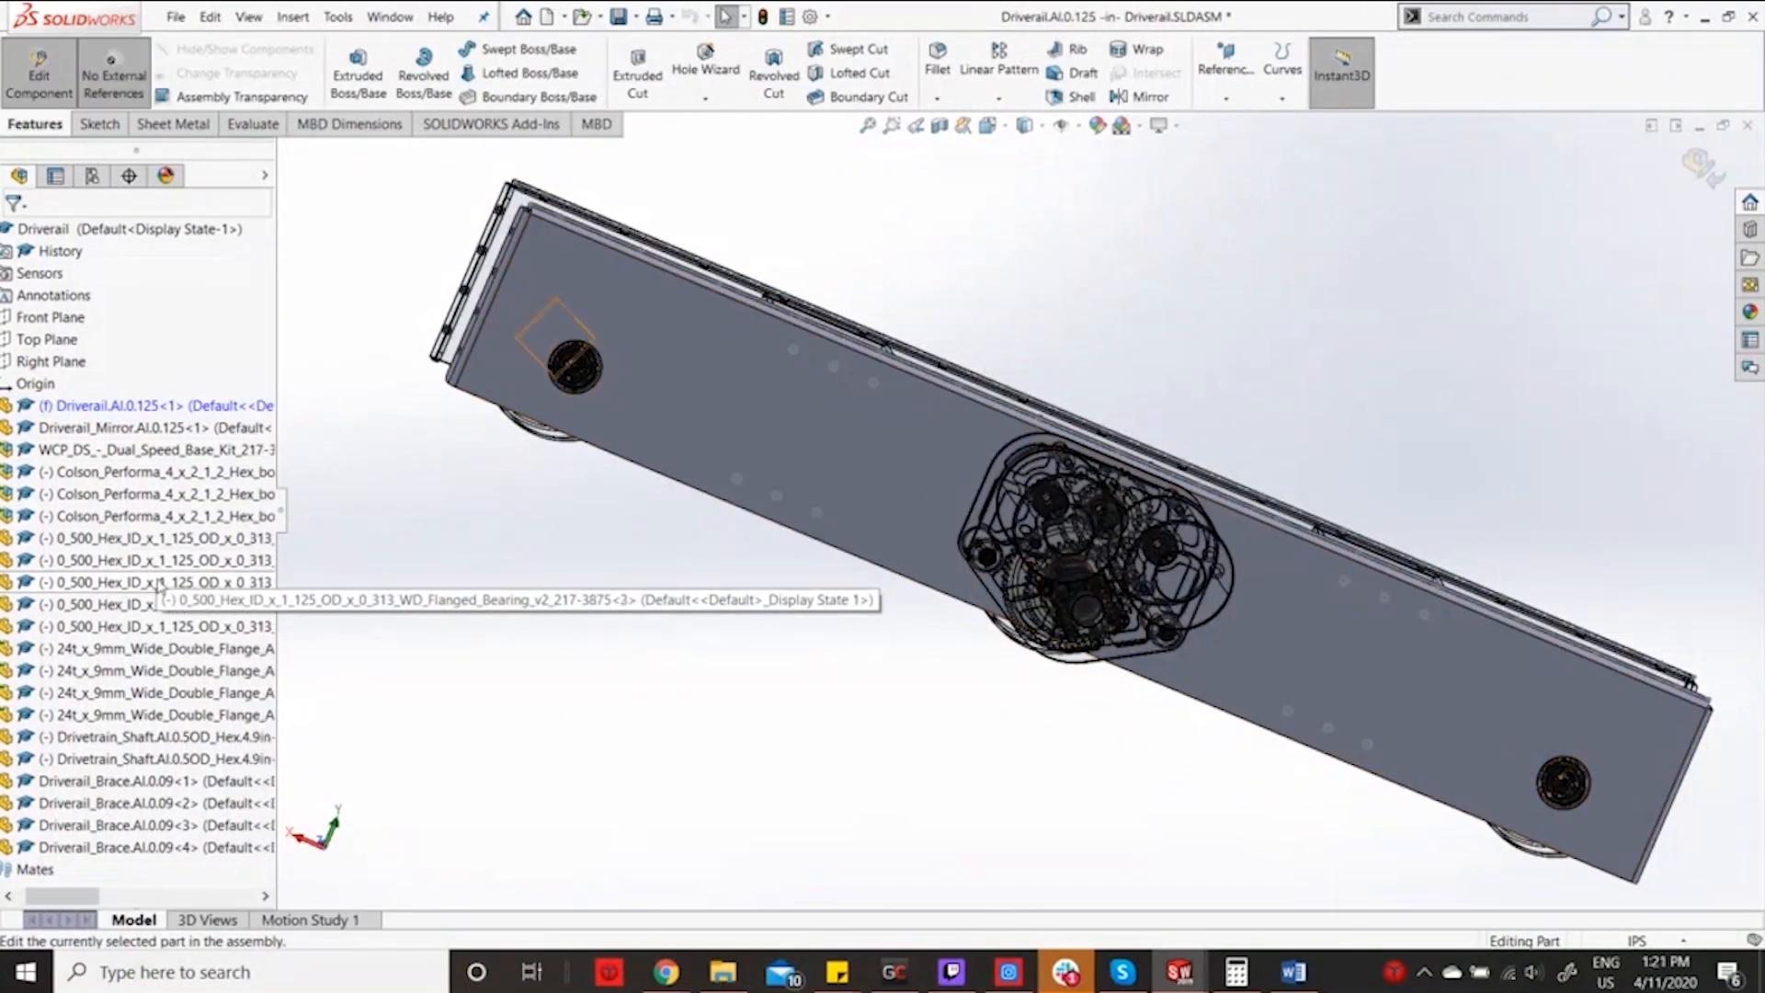
Extrude-cut the Driverail.Al.0.125 rail's brace hole sketch, Sketch26, with the Through All end condition, and exit part editing.
left_click(12, 408)
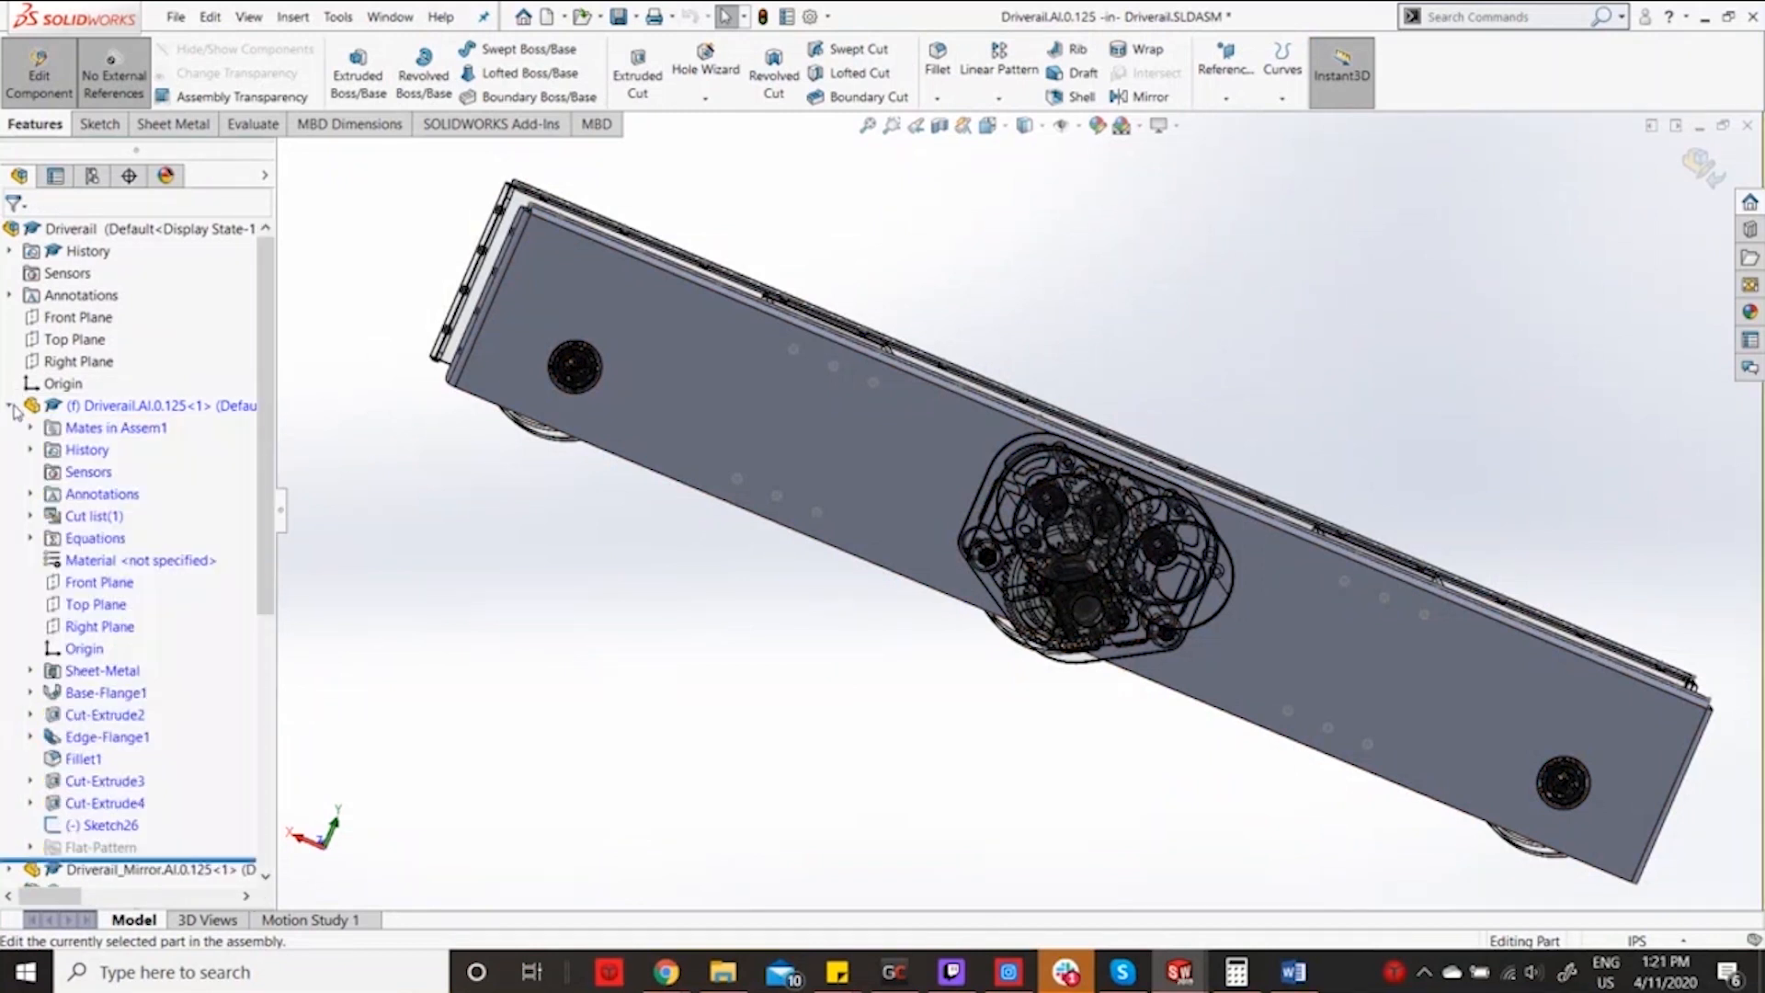
left_click(80, 826)
left_click(658, 86)
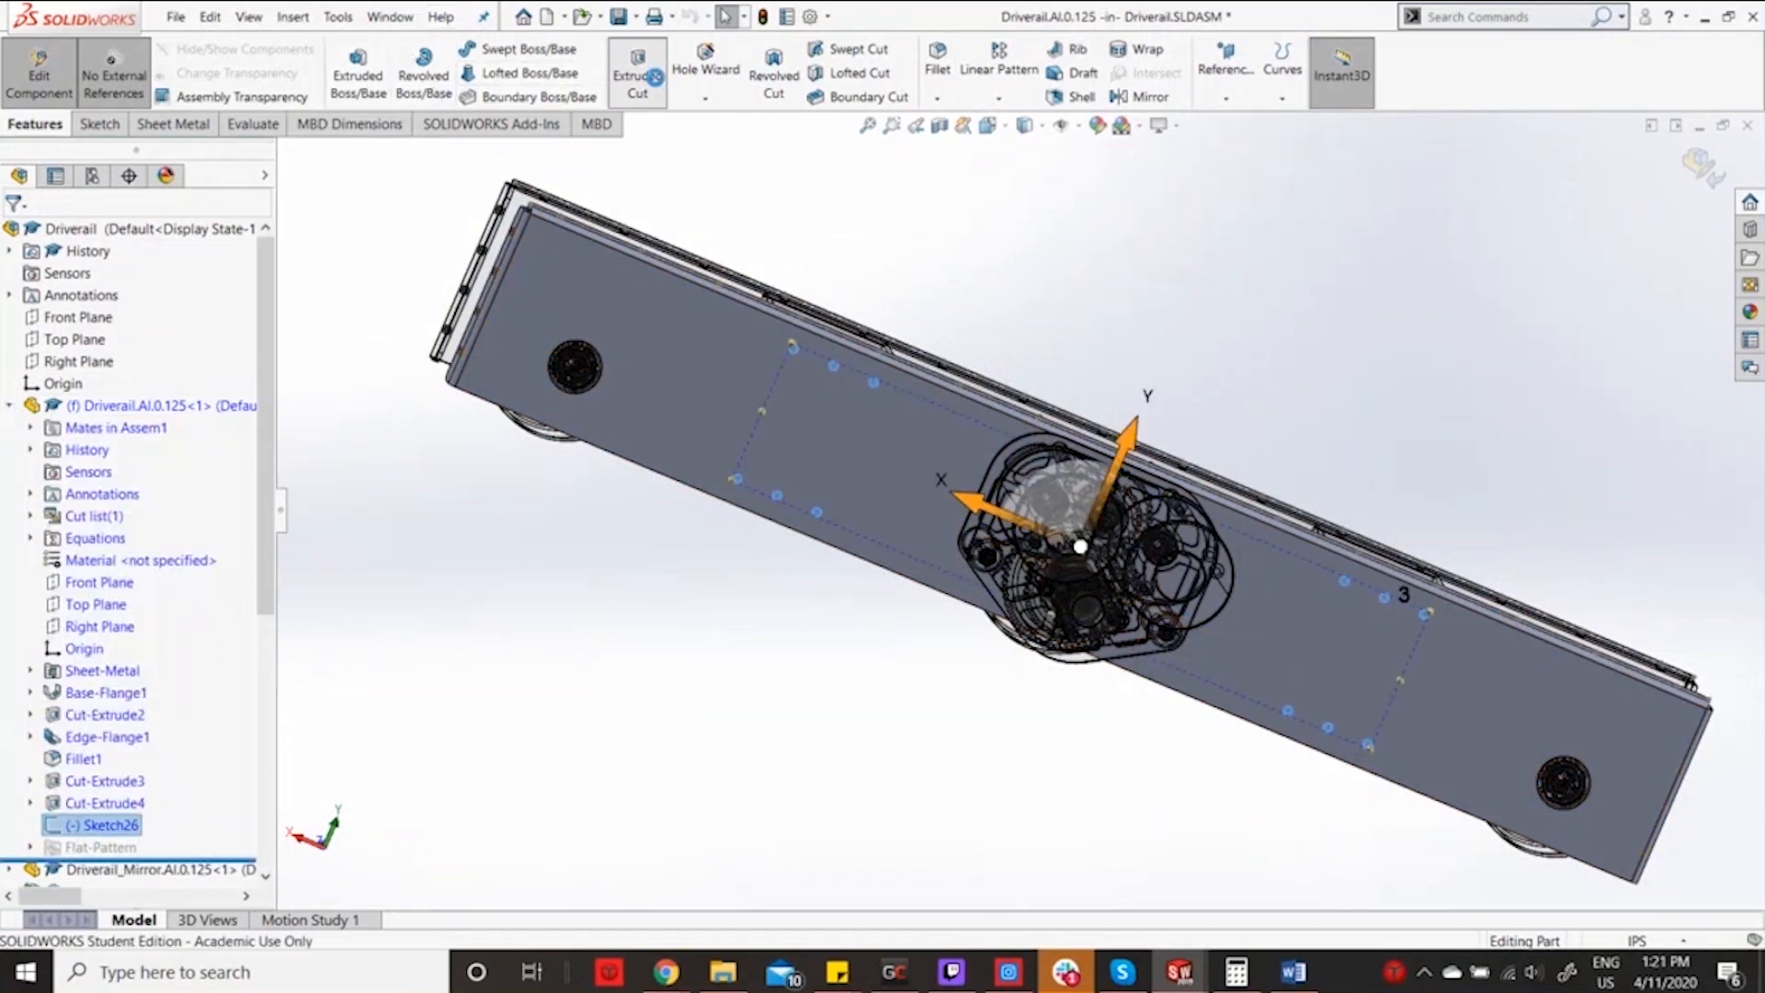
left_click(89, 364)
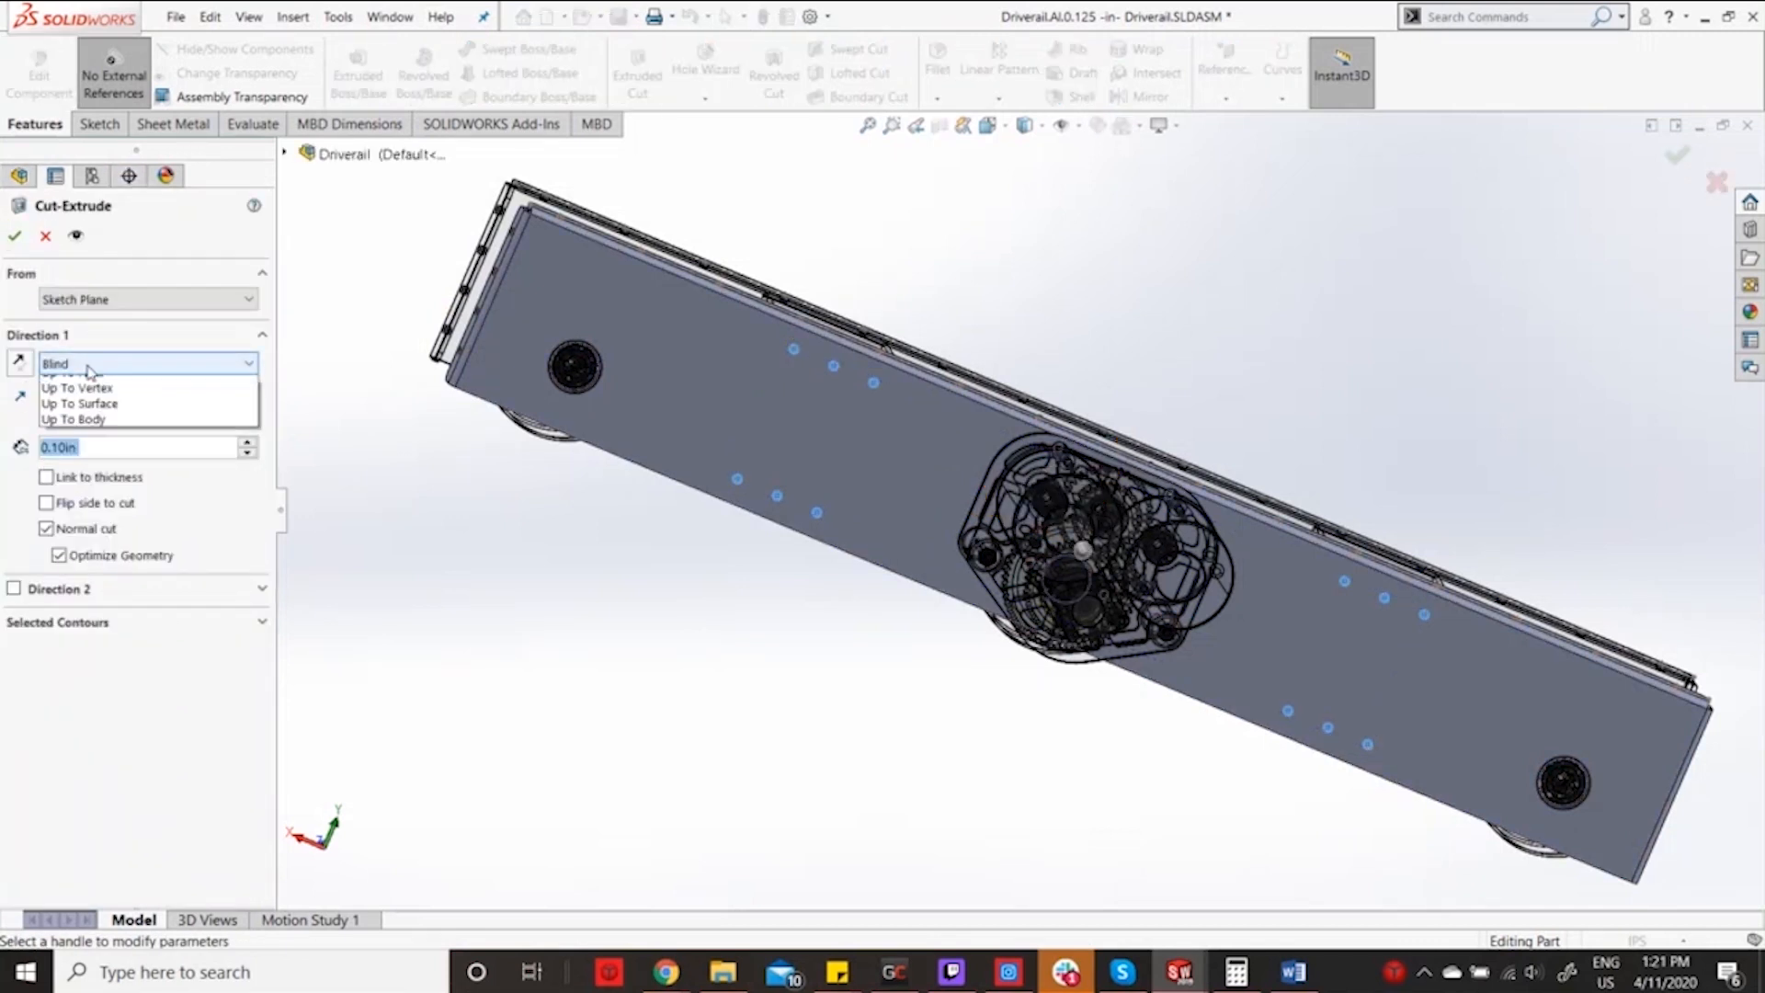
left_click(91, 380)
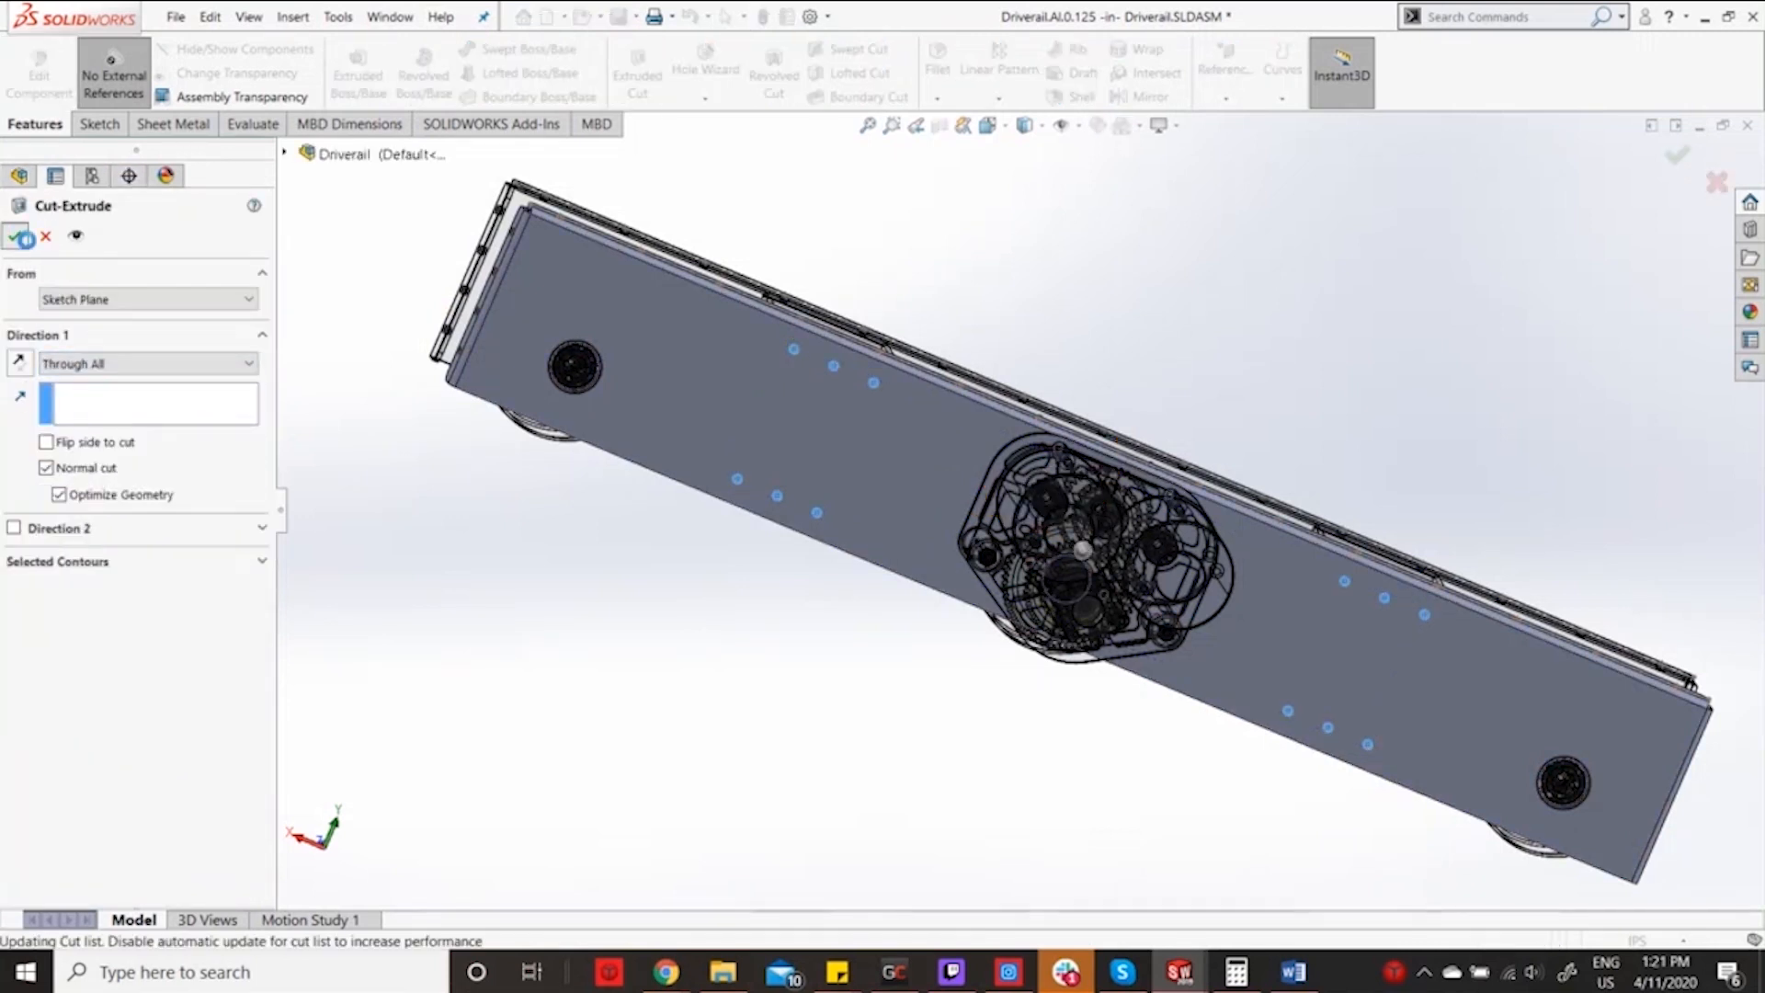
key("Return")
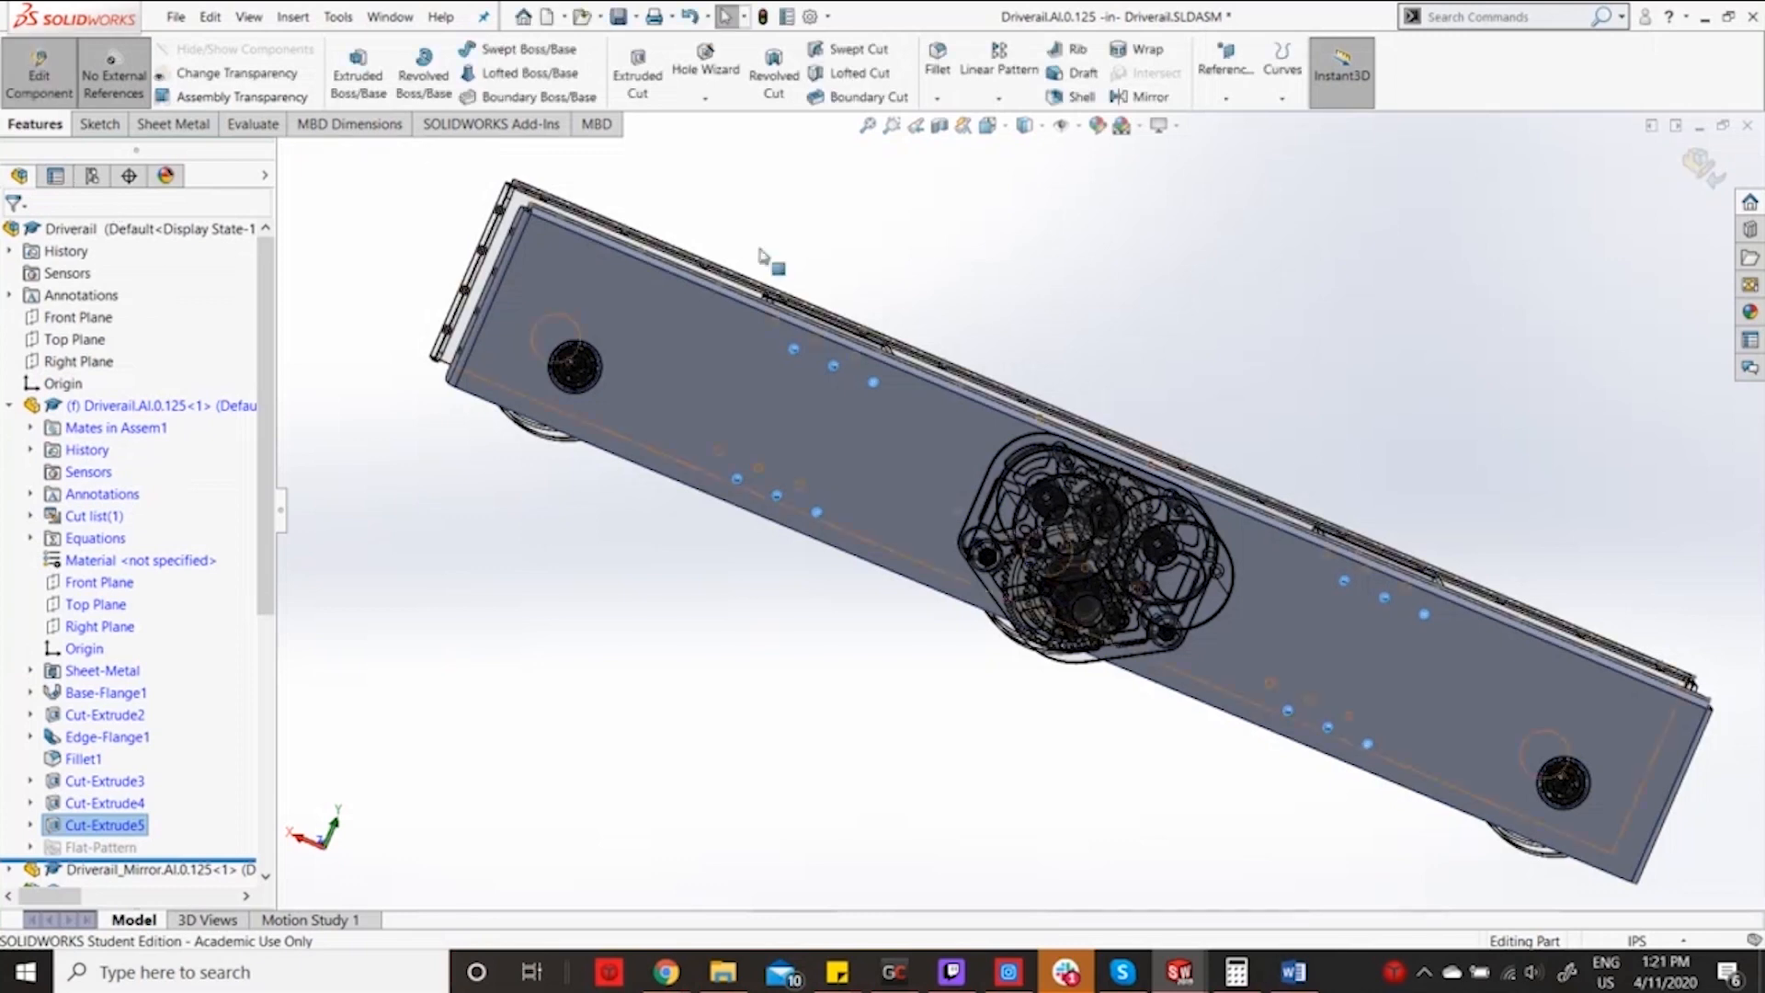
left_click(1710, 174)
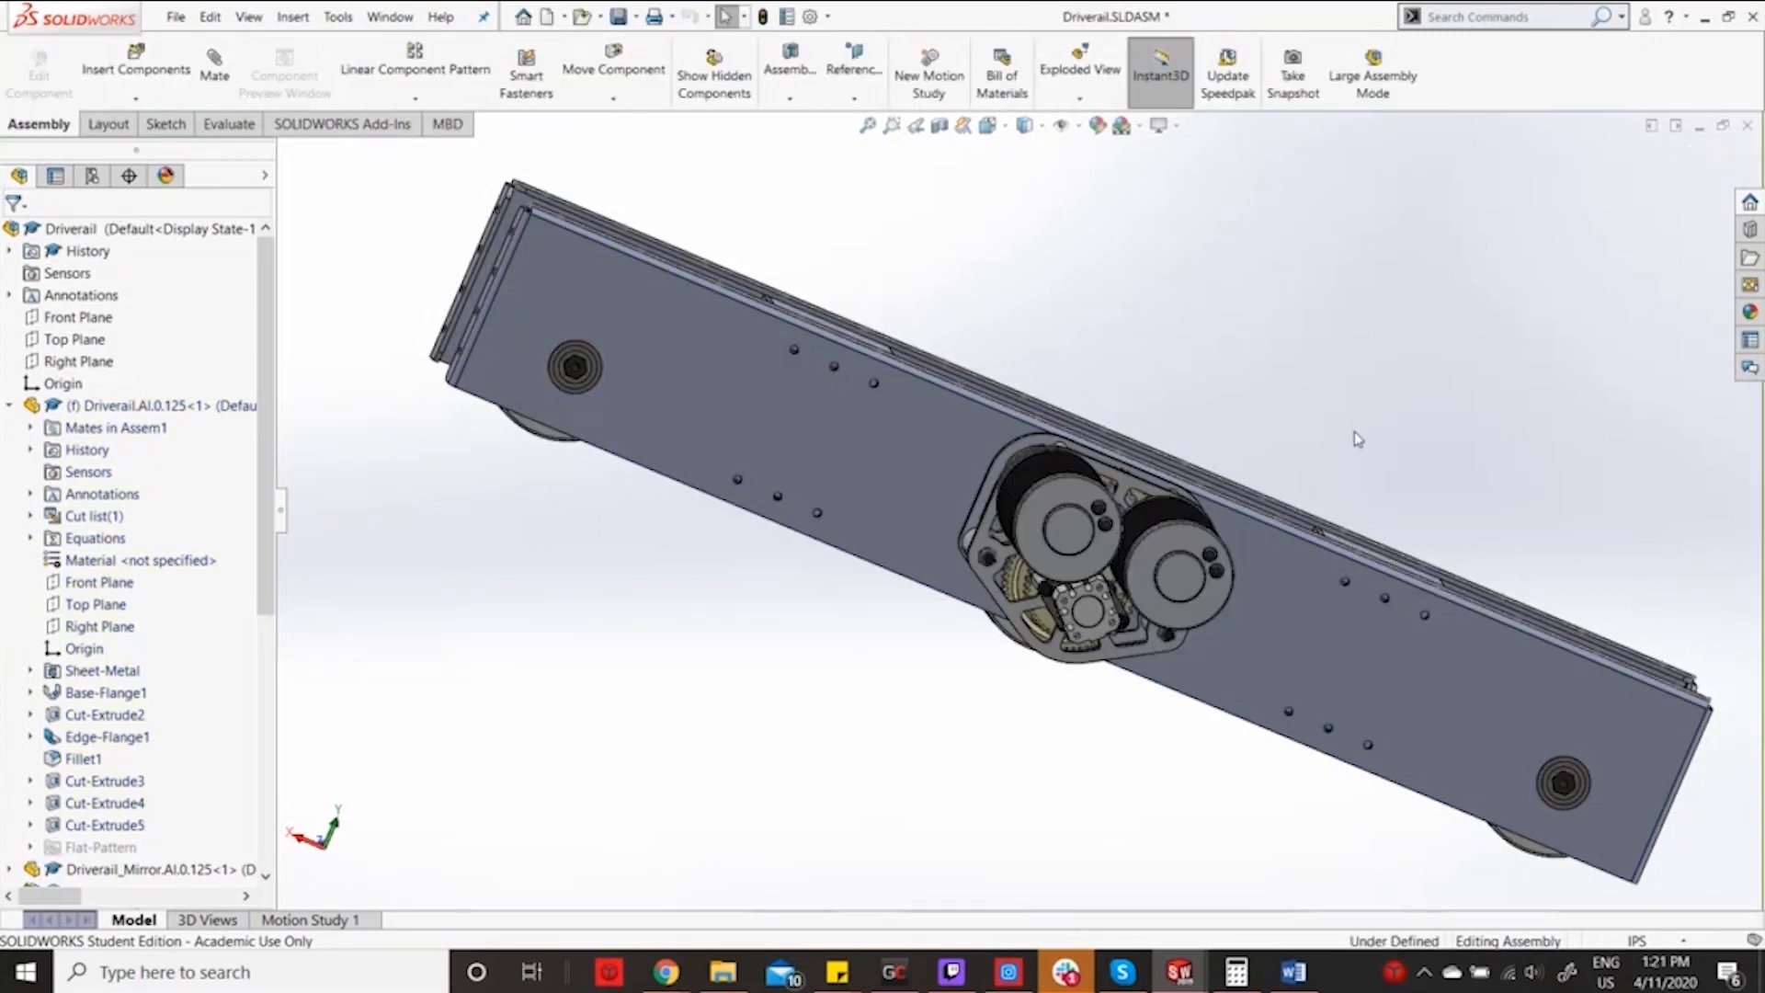
Save the Driverail assembly together with its modified Driverail.Al.0.125 and Driverail_Mirror.Al.0.125 parts.
scroll(1255, 642, "down", 8)
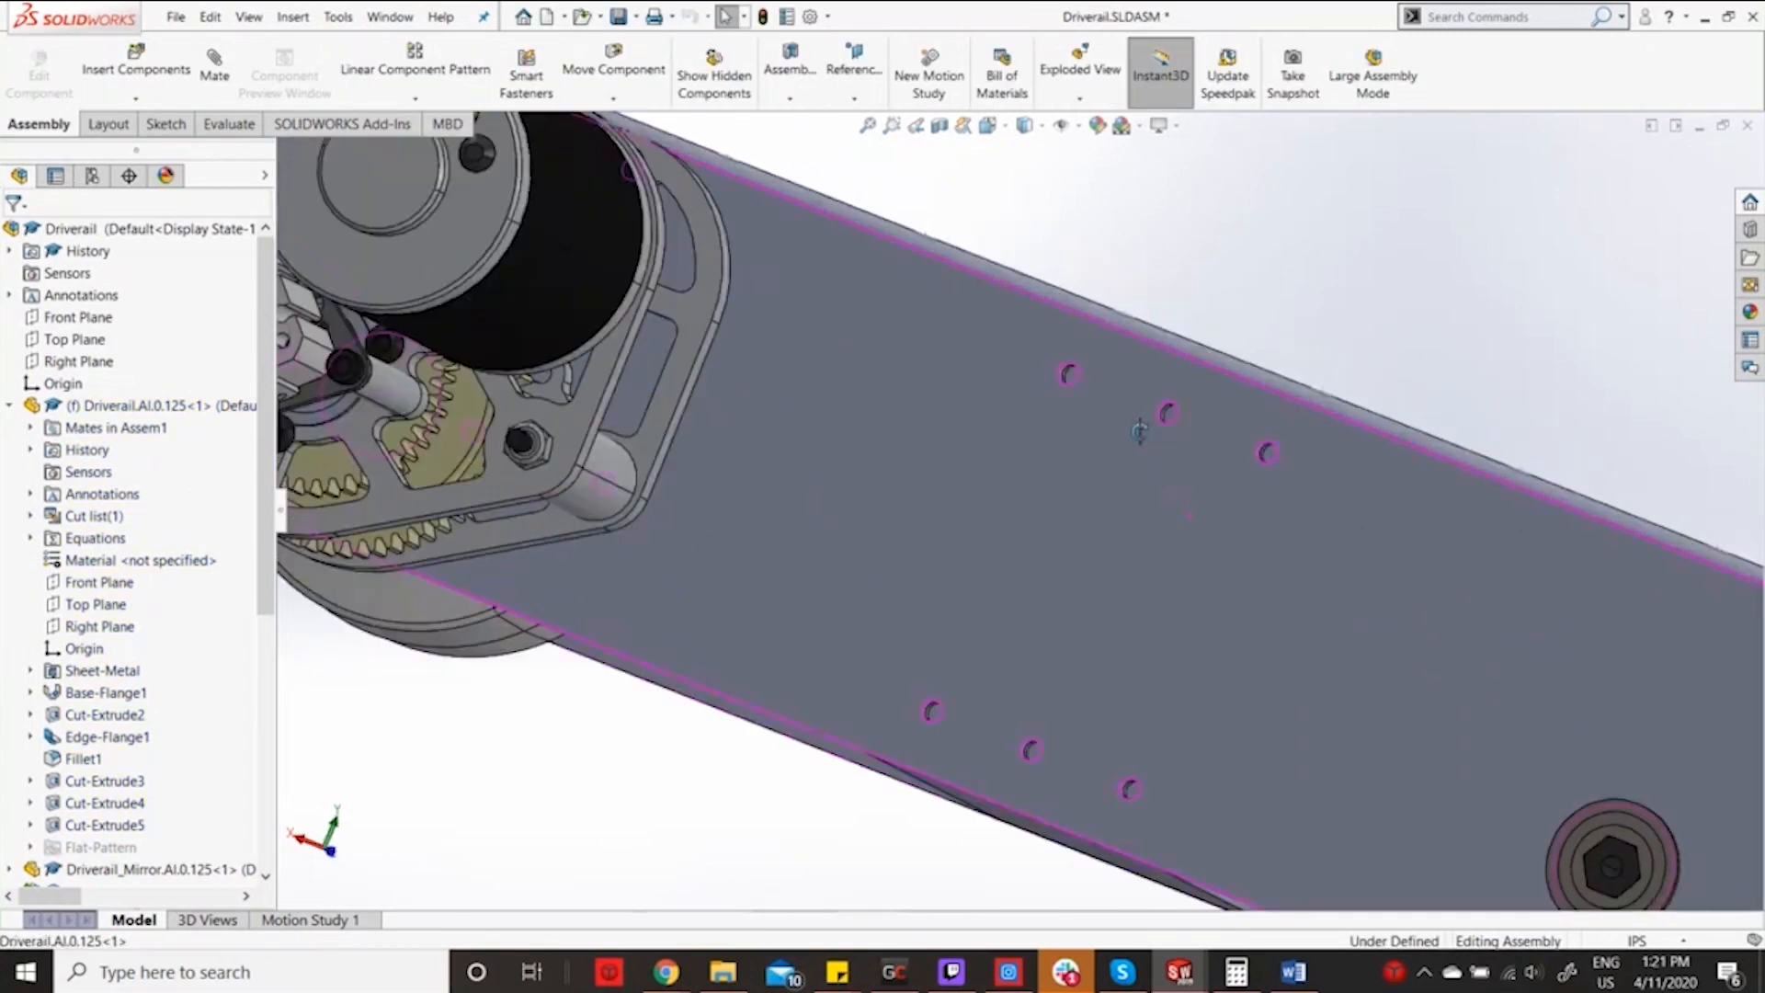
scroll(1152, 489, "up", 10)
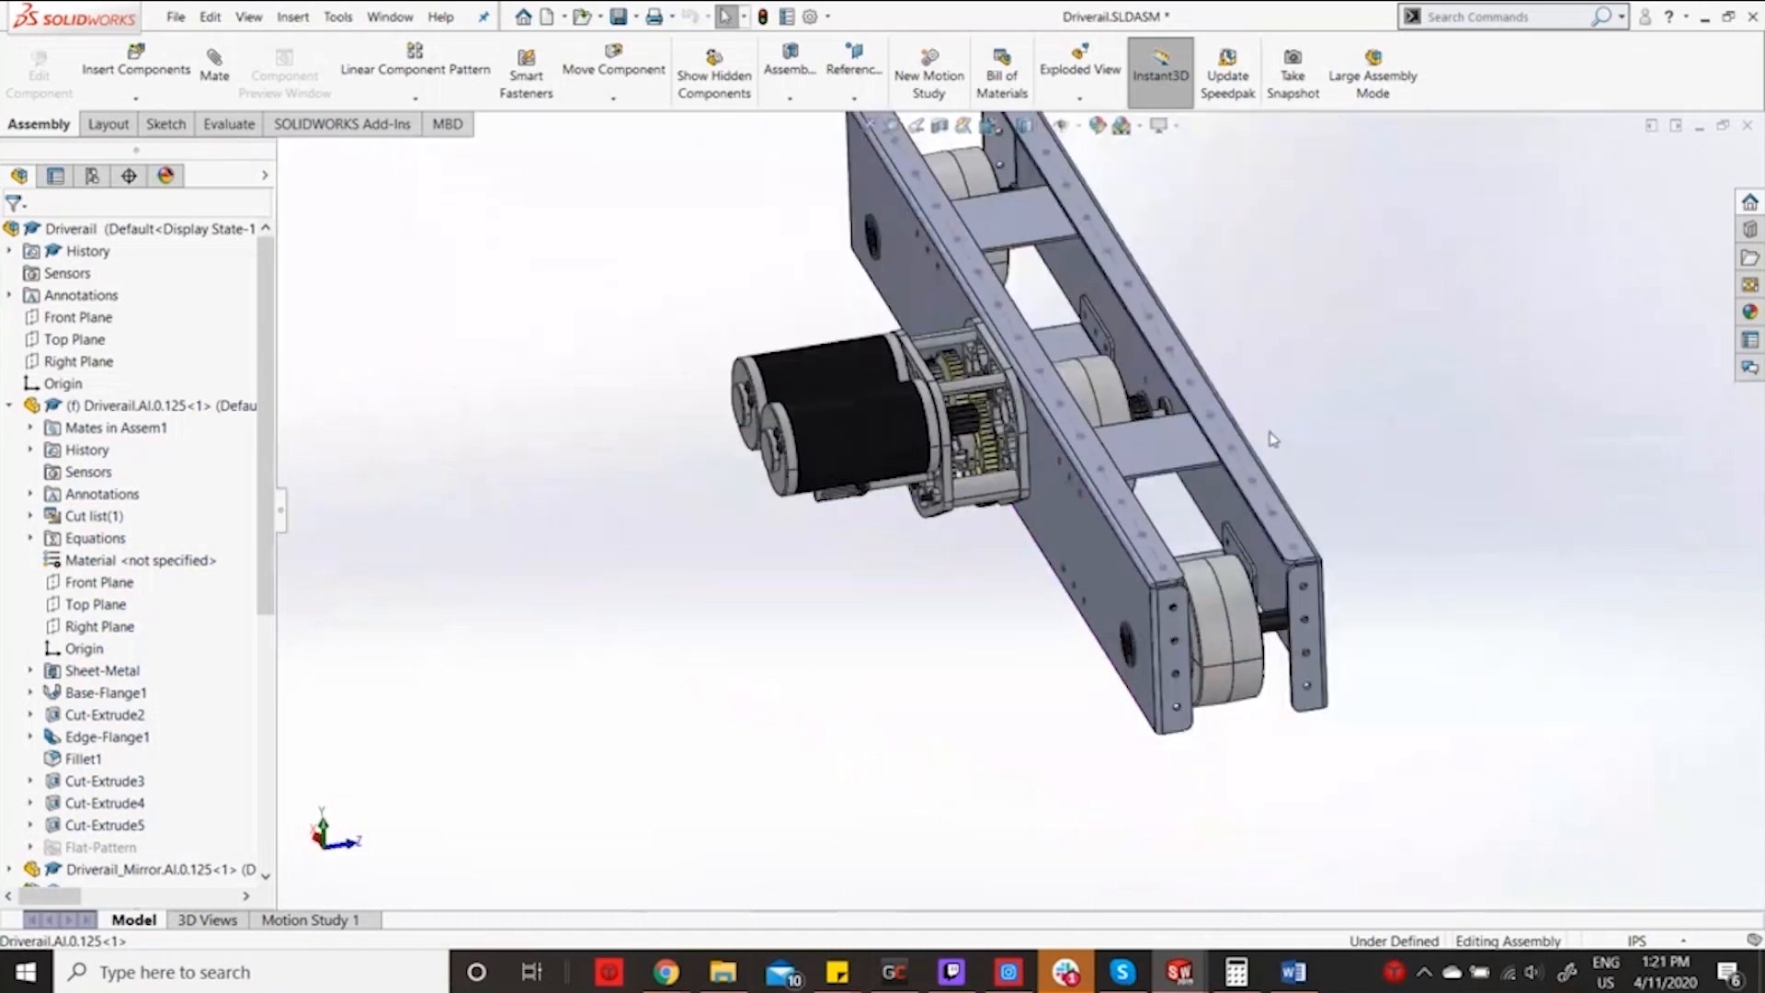
key("ctrl+s")
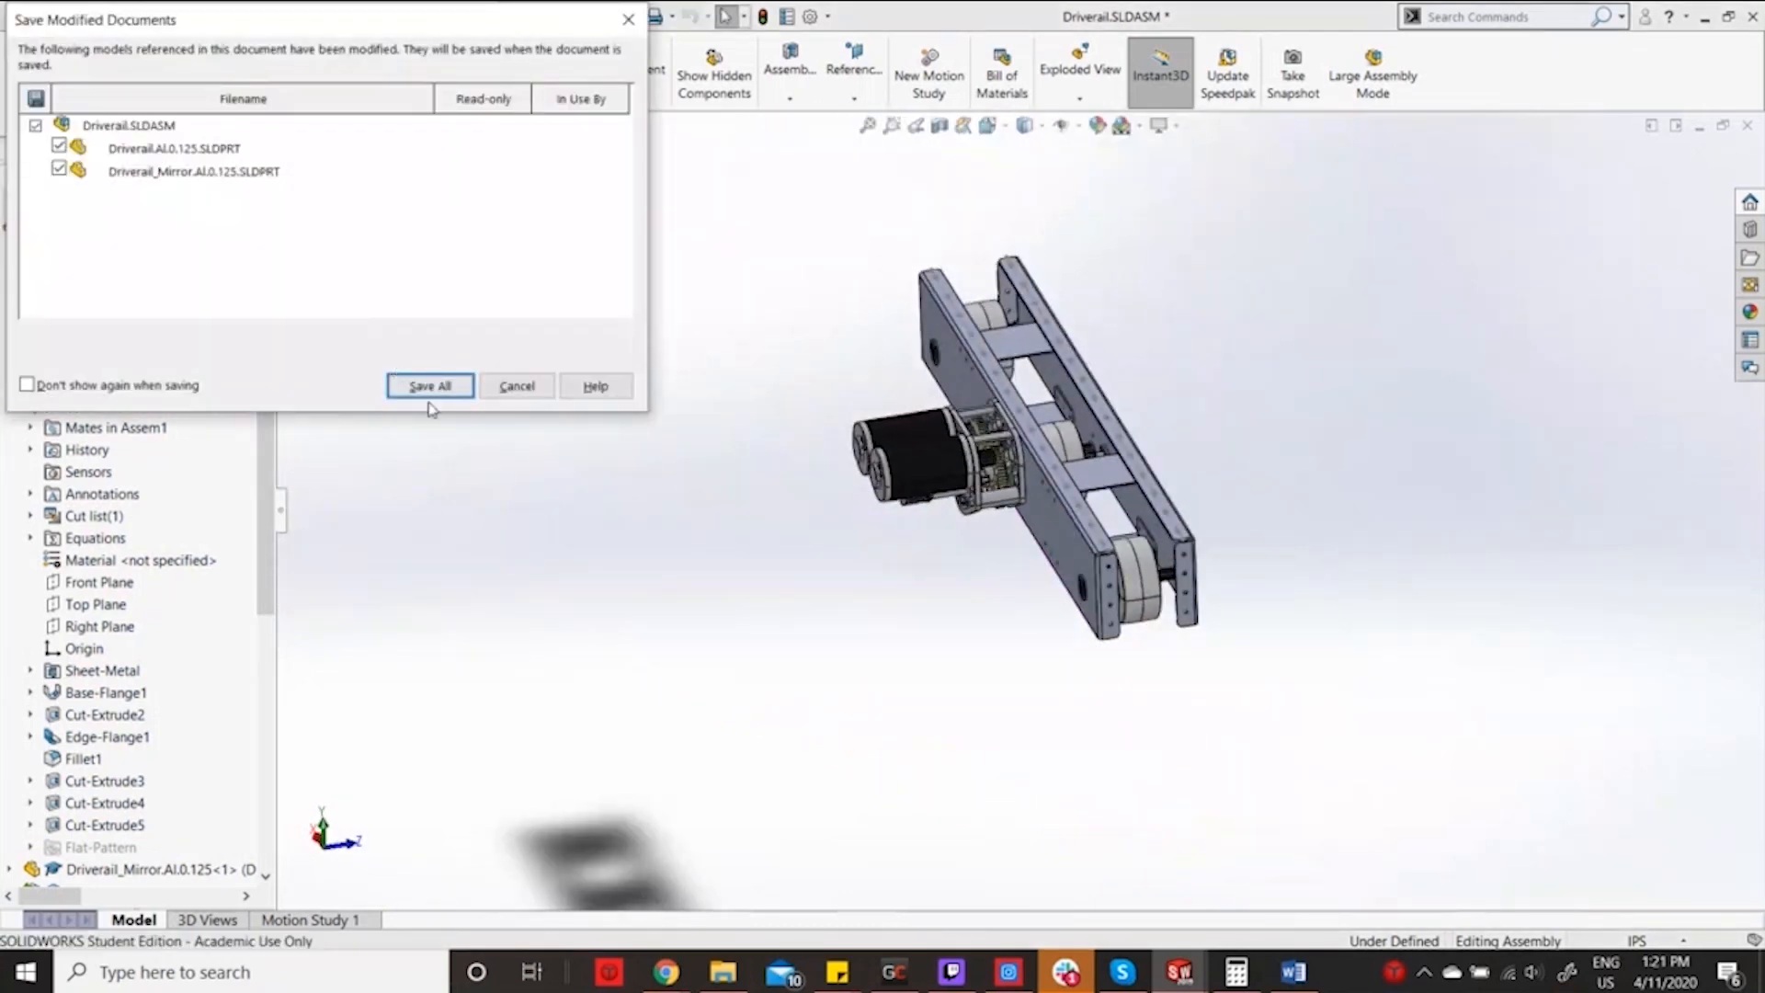
left_click(428, 388)
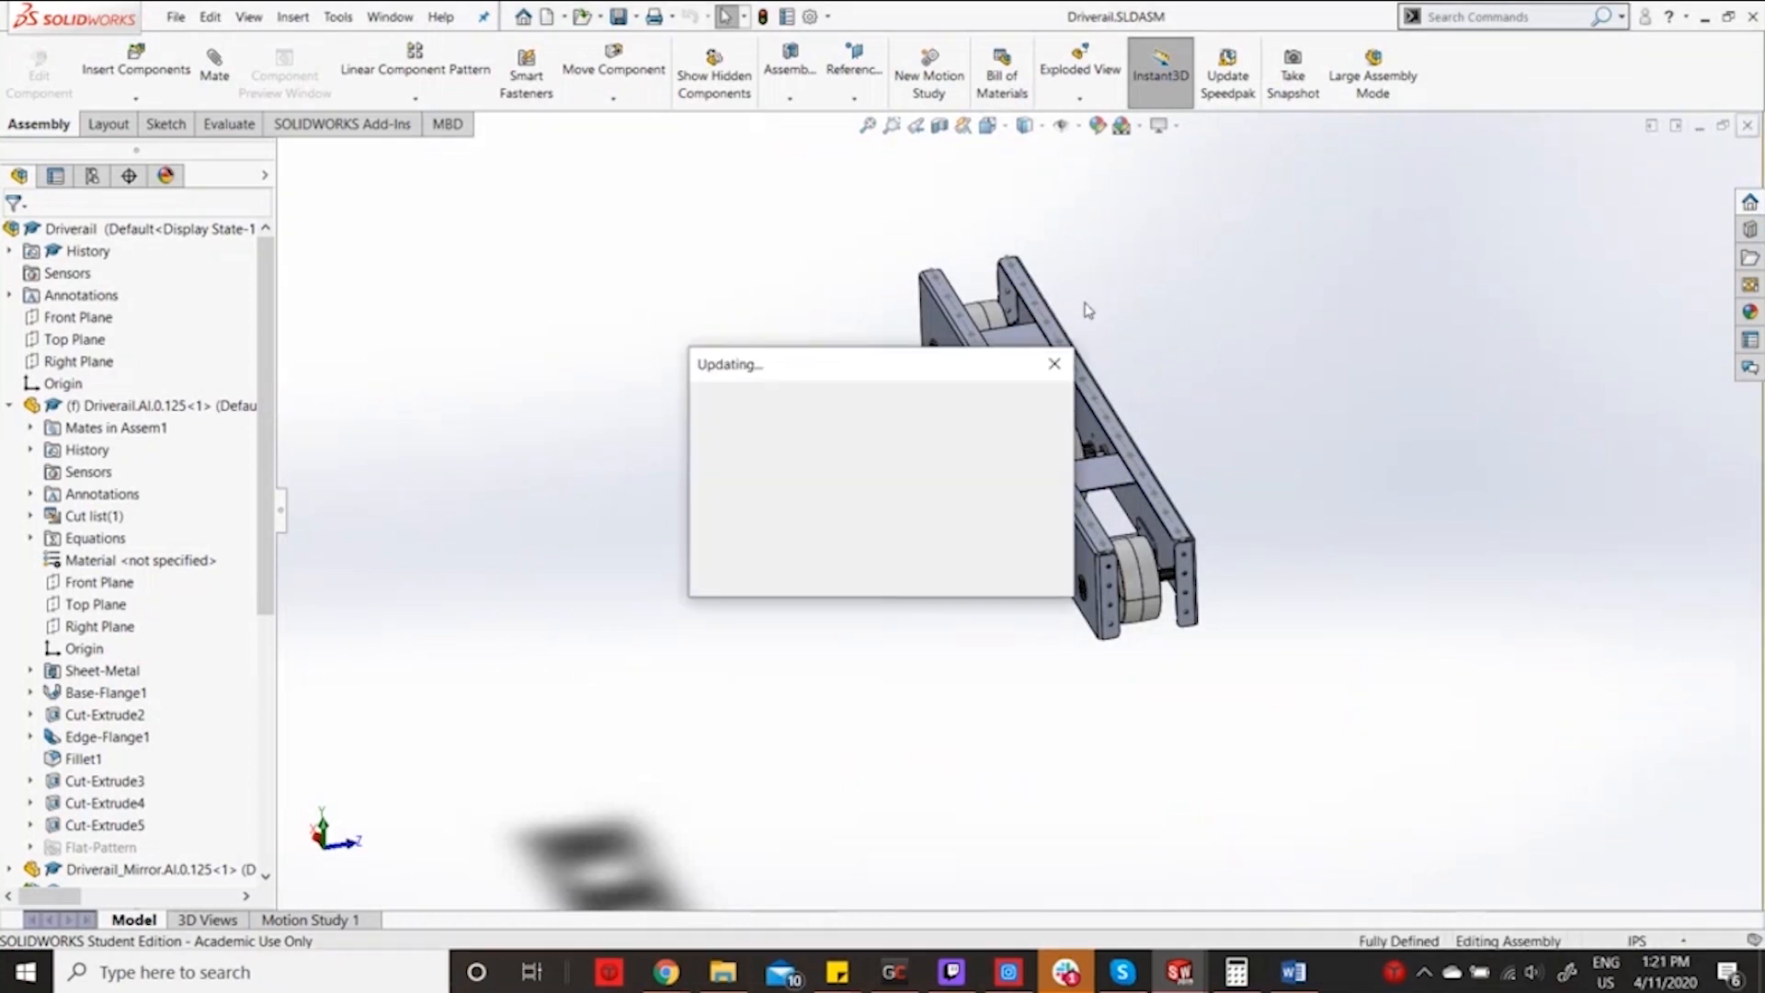
Save the parent Drivetrain assembly together with all its modified referenced models.
scroll(1120, 456, "up", 4)
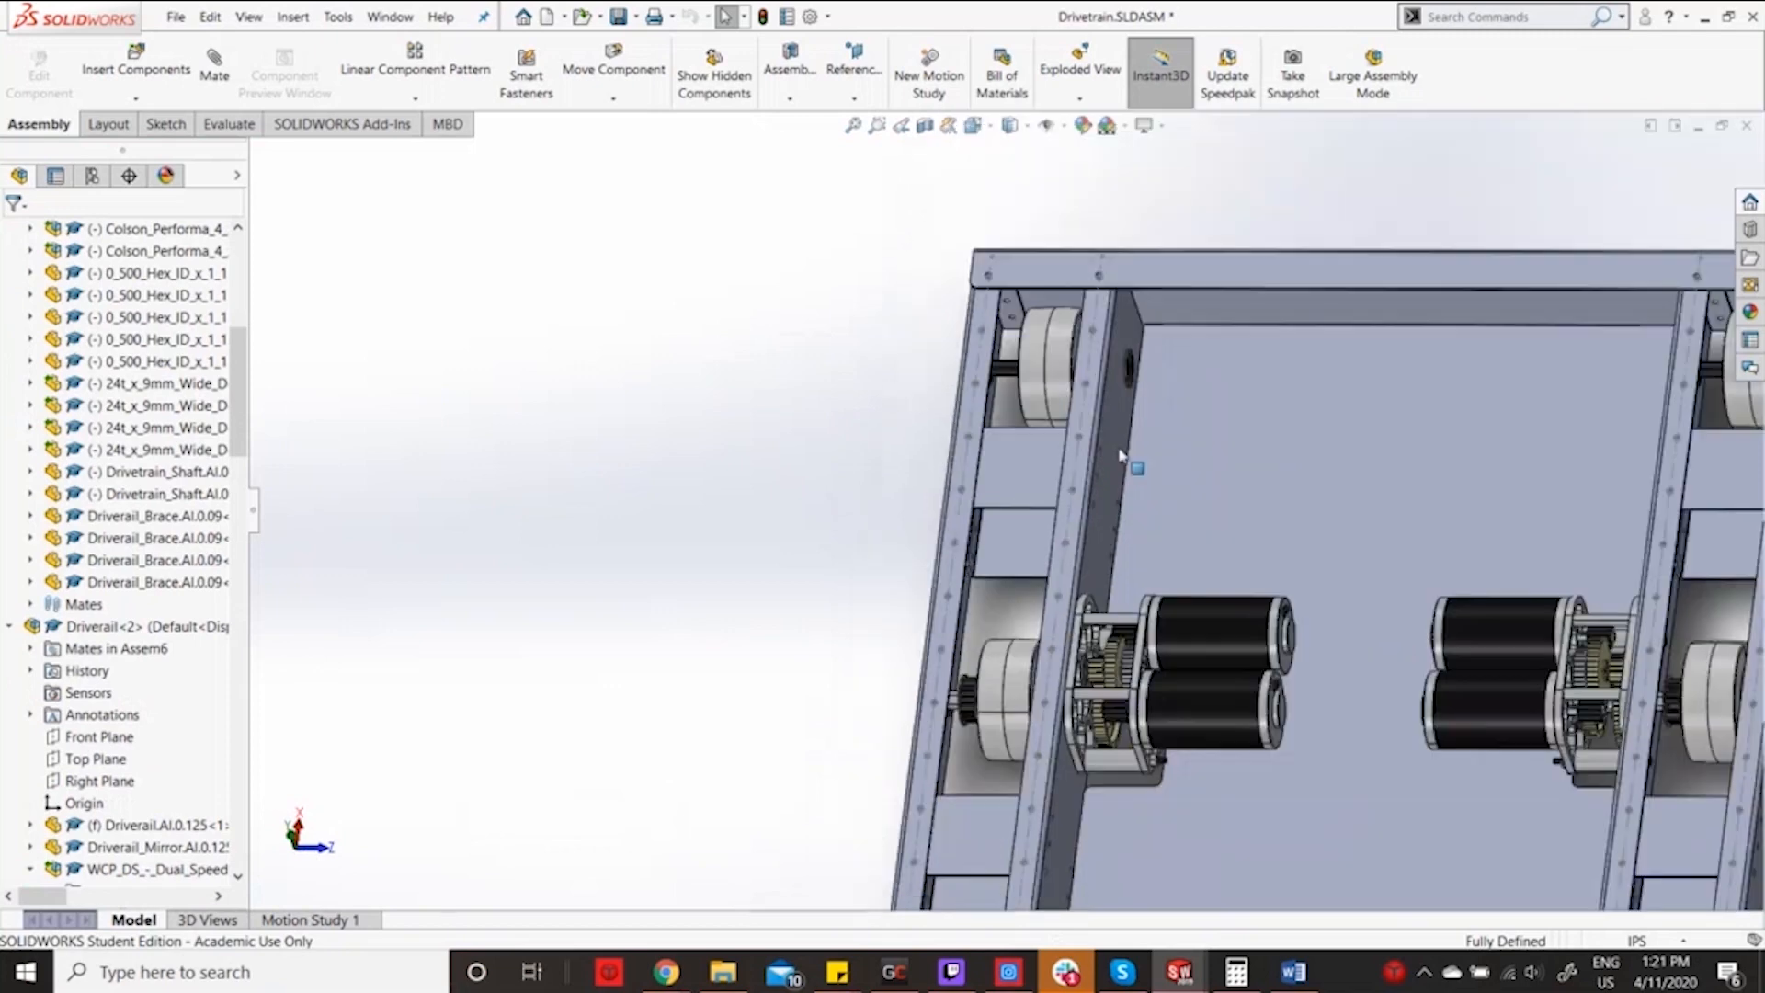
key("ctrl+s")
left_click(428, 386)
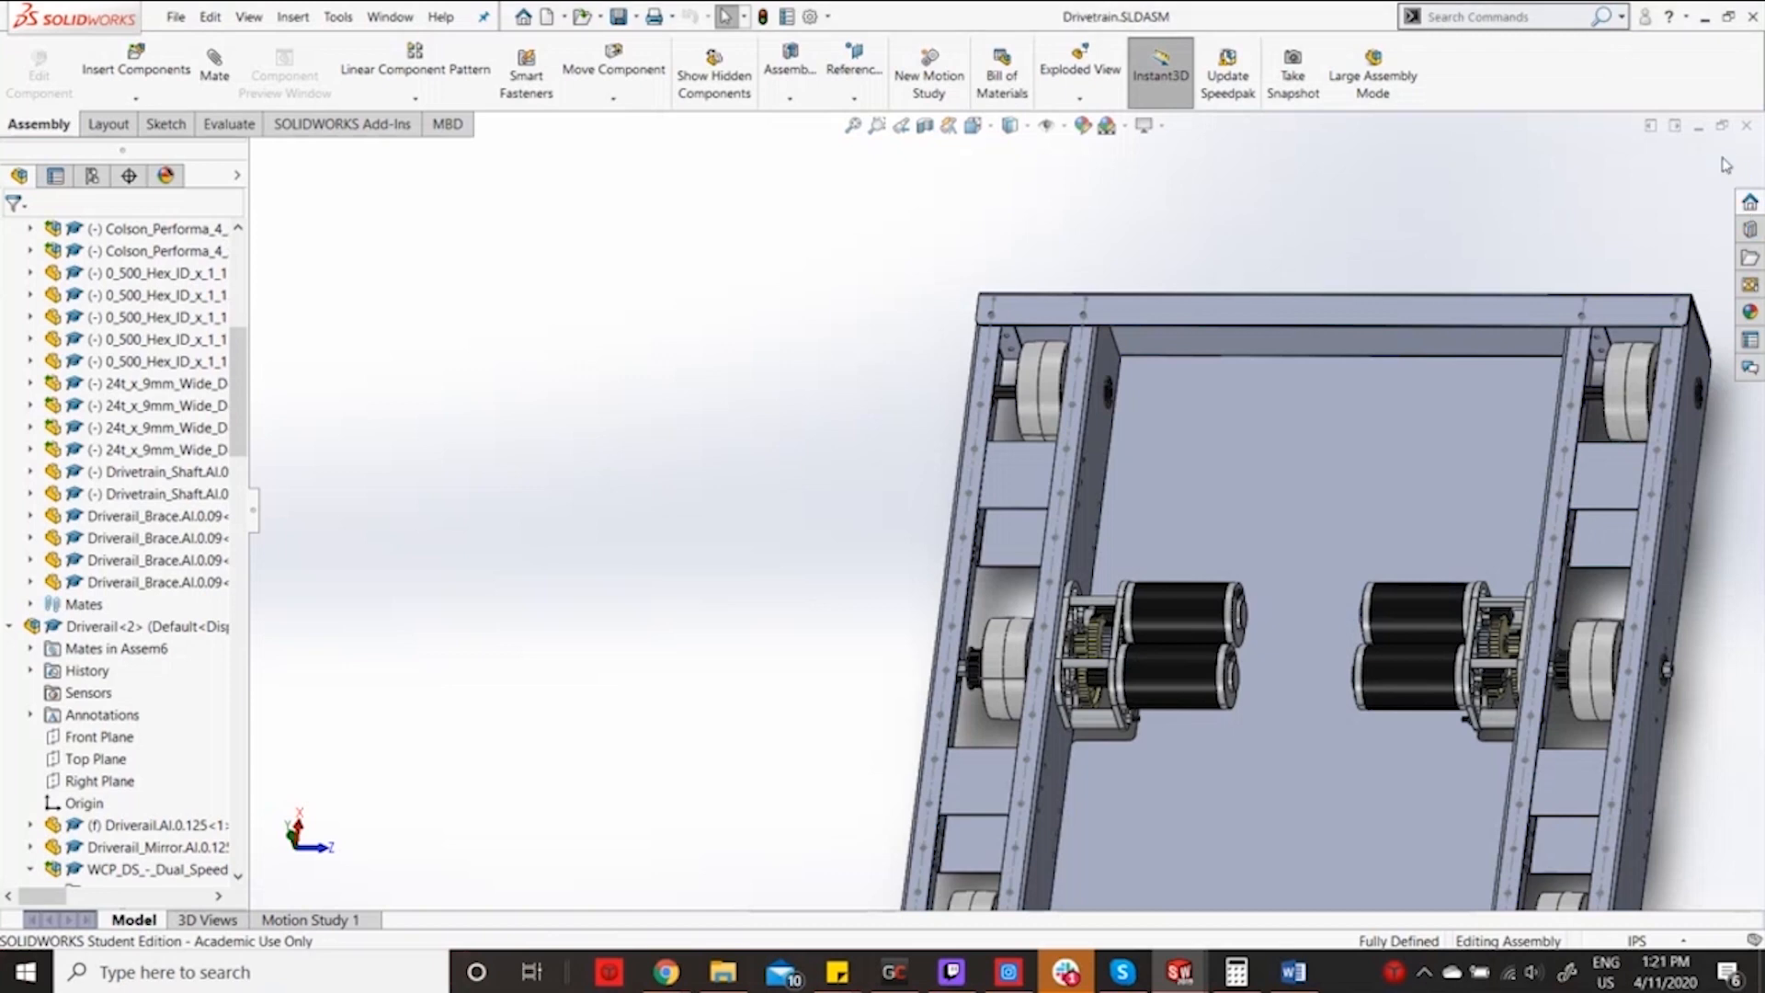
scroll(1416, 397, "up", 5)
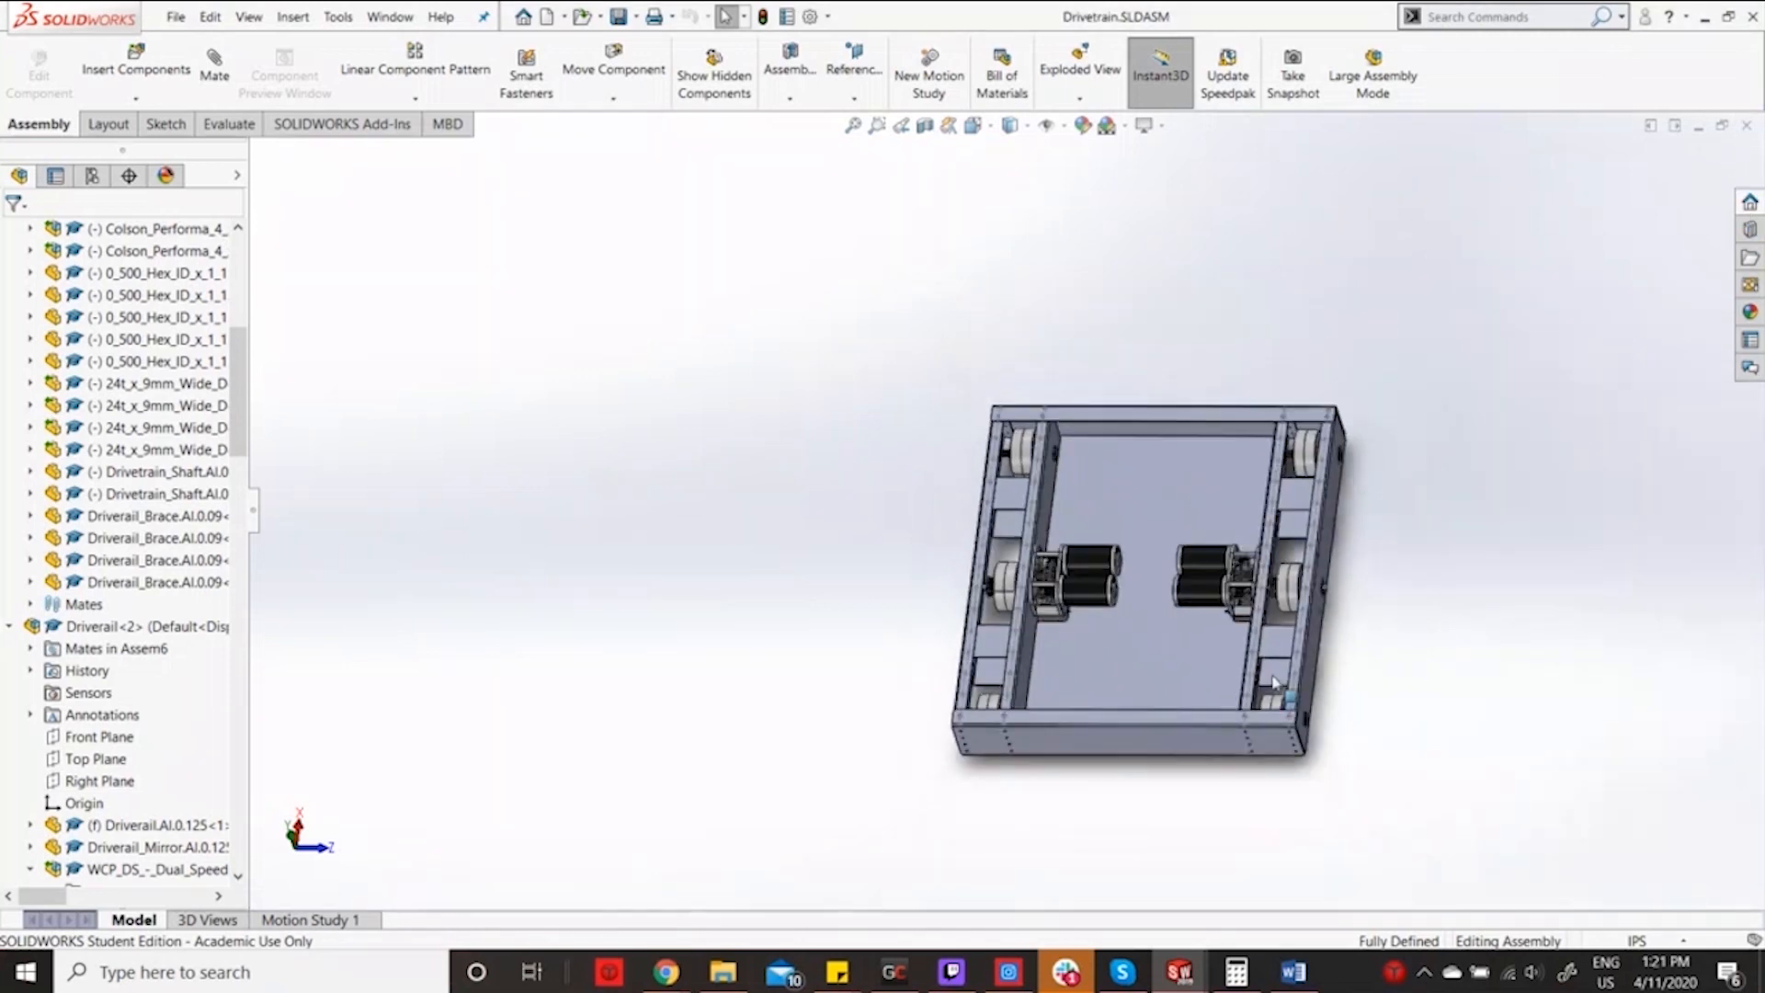
Close the Bellypan.Al.0.125, Driverail_Brace.Al.0.09, Driverail.Al.0.125 and Driverail_Mirror.Al.0.125 part documents, keeping the Drivetrain assembly open.
mouse_move(1180, 972)
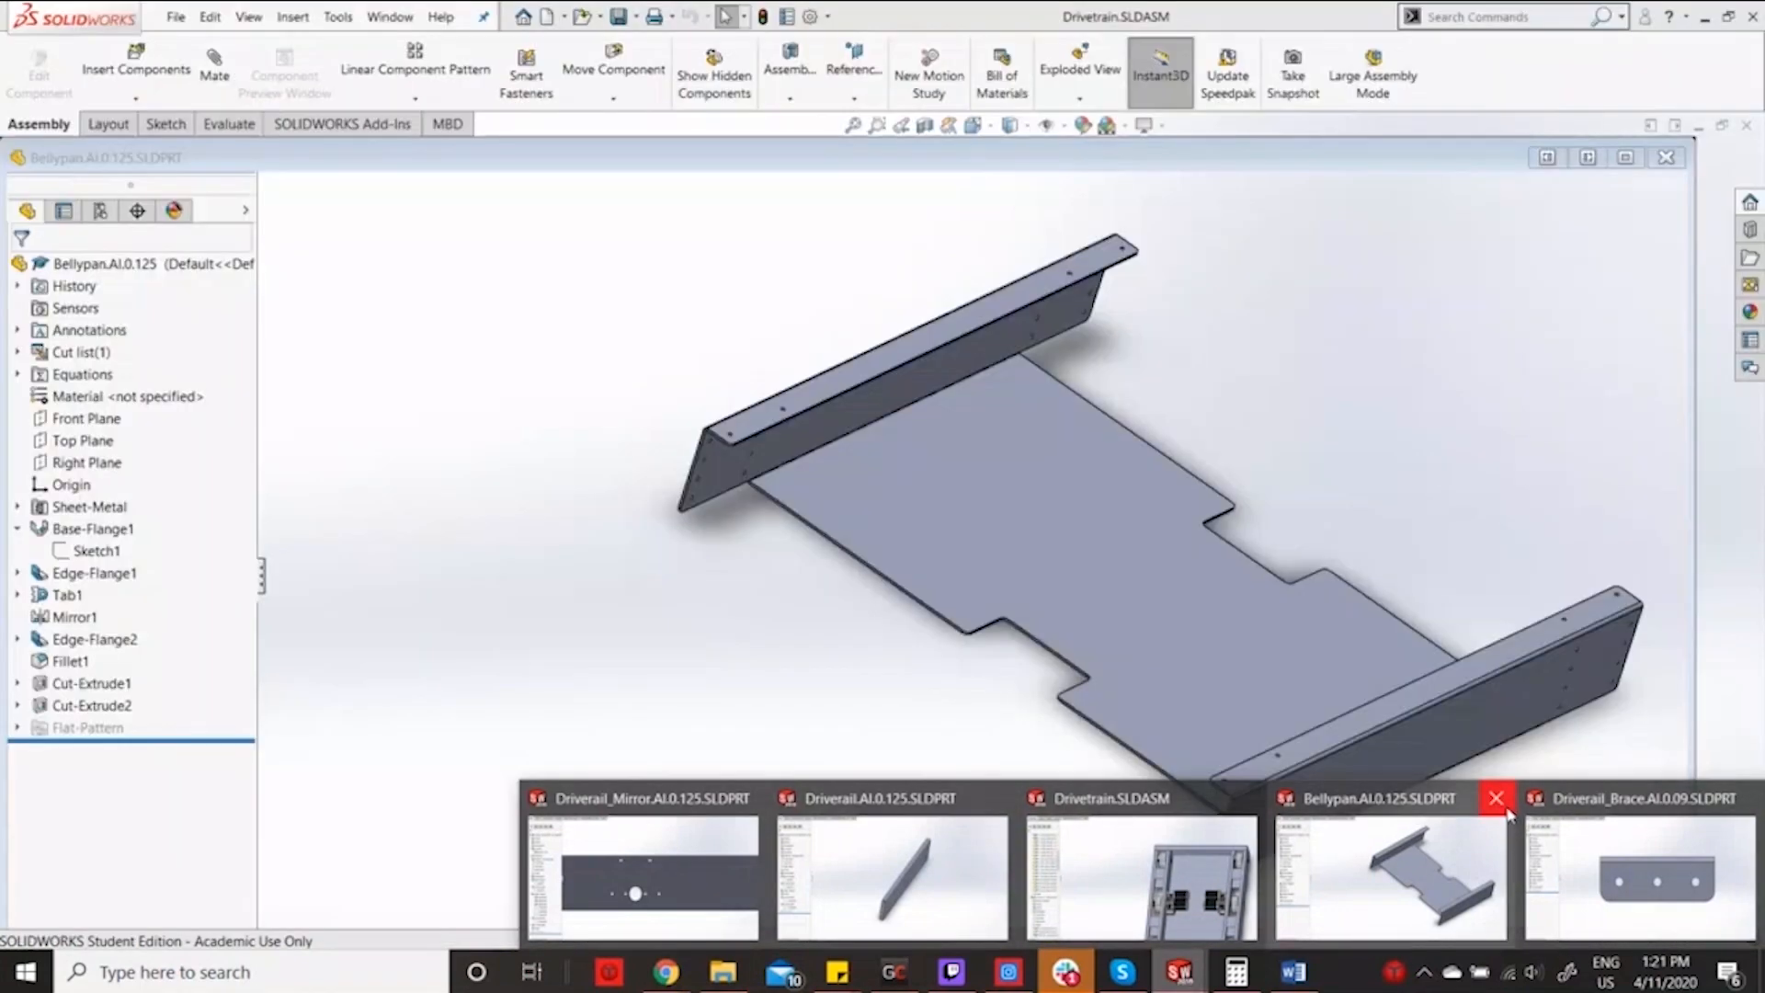
left_click(1508, 809)
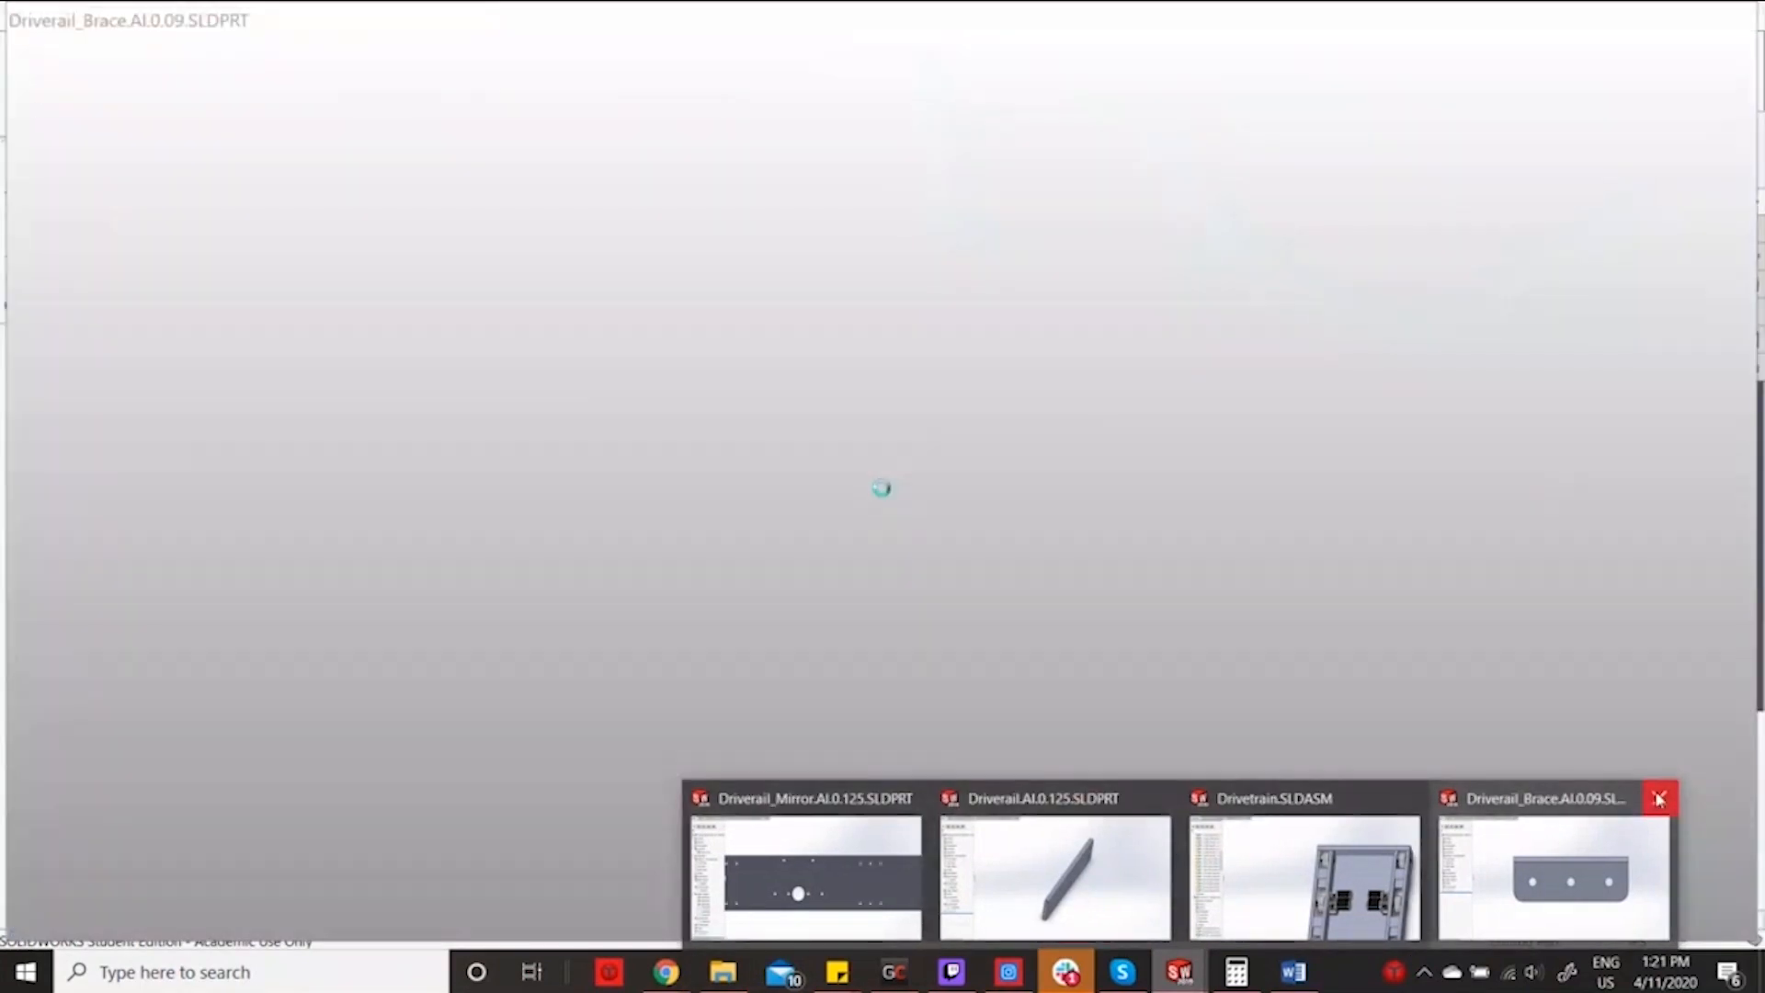
left_click(1660, 798)
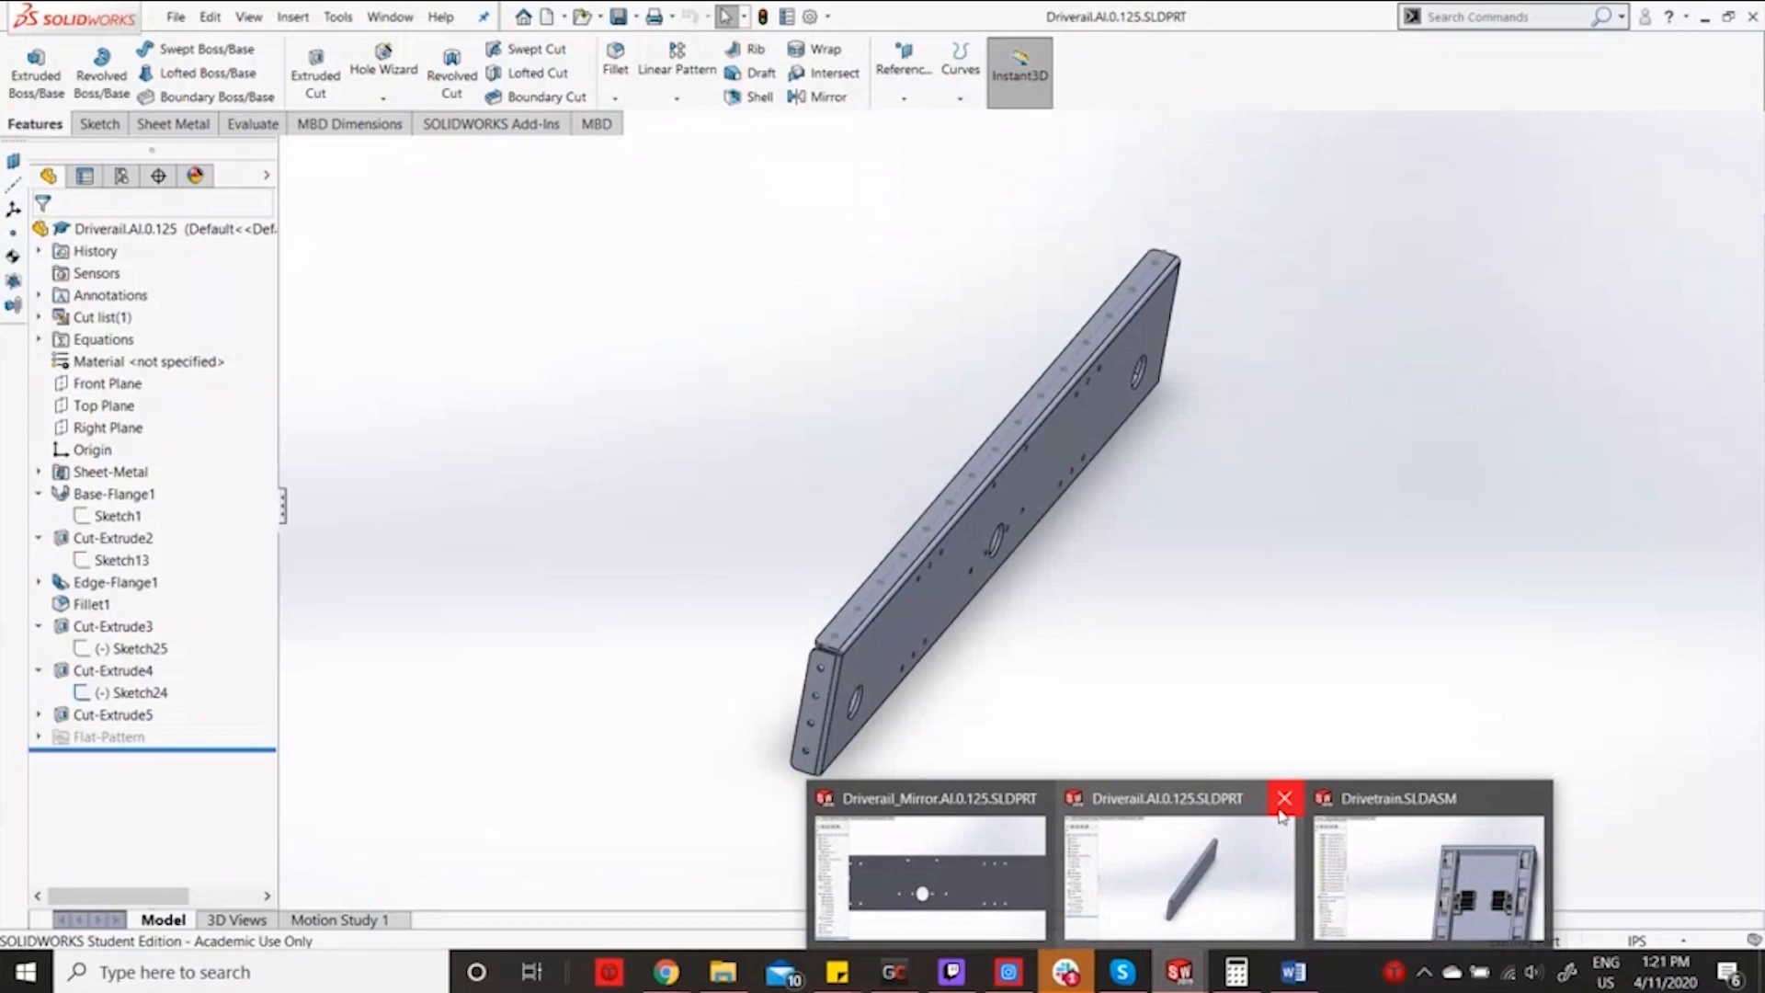
left_click(1285, 798)
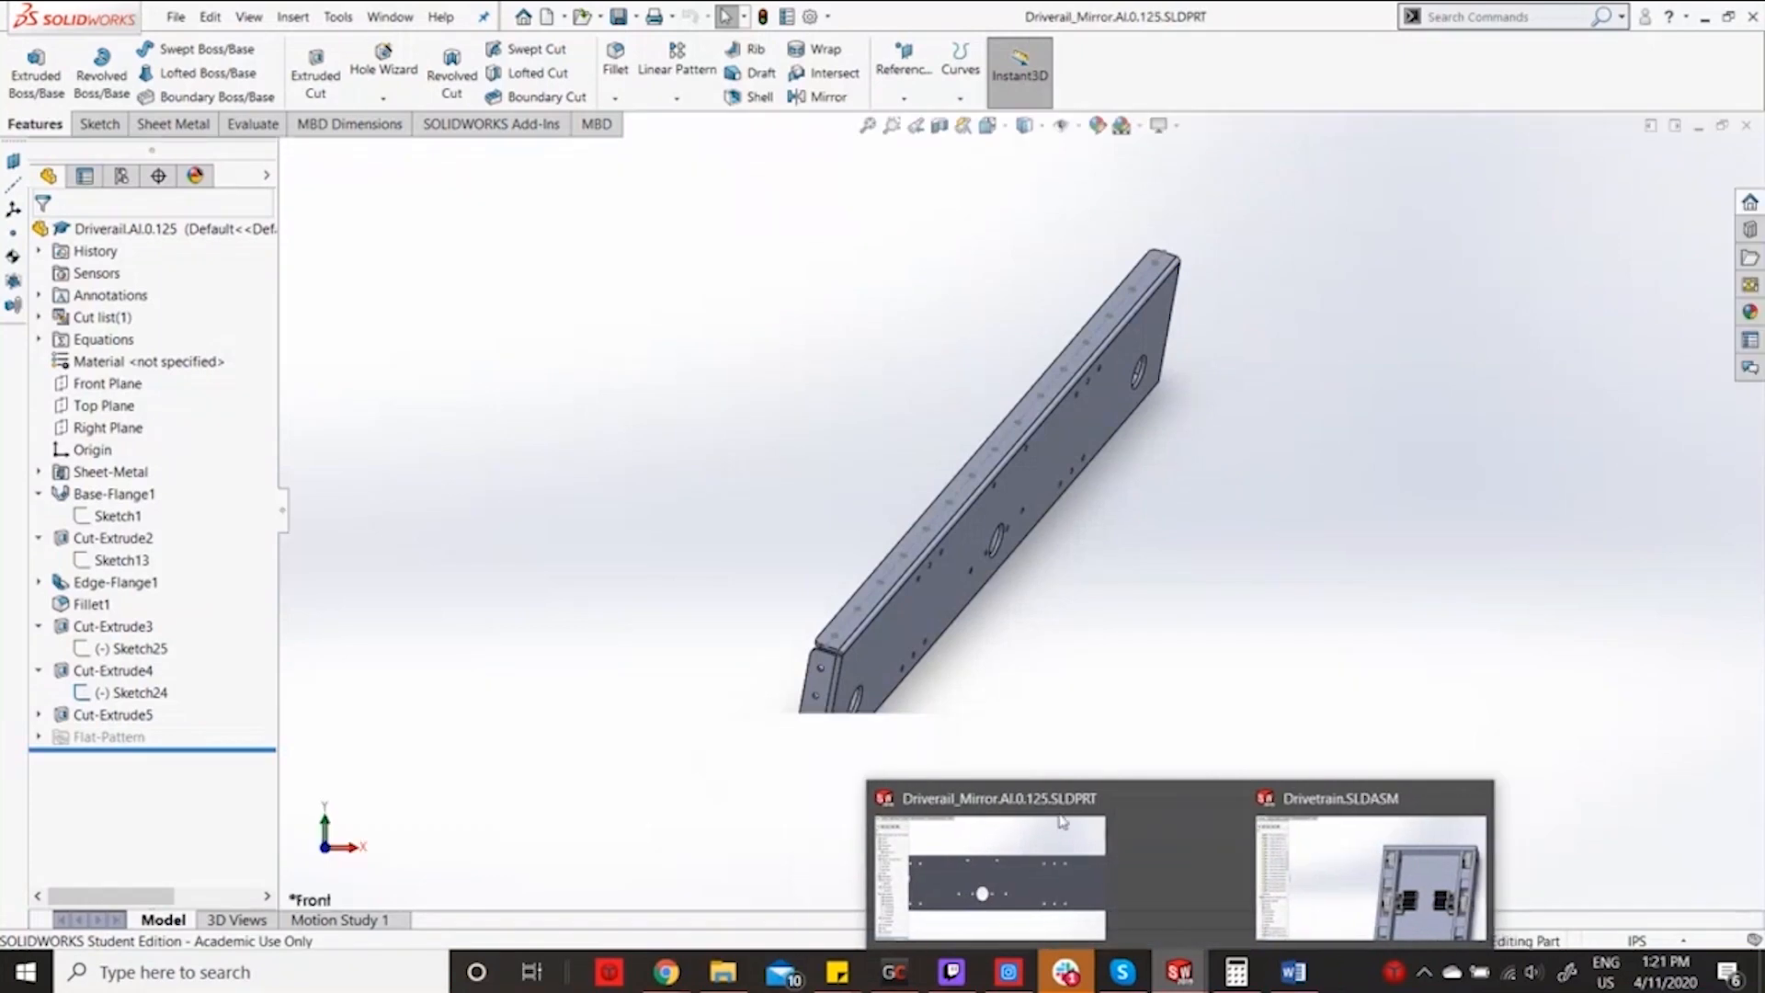
left_click(1160, 799)
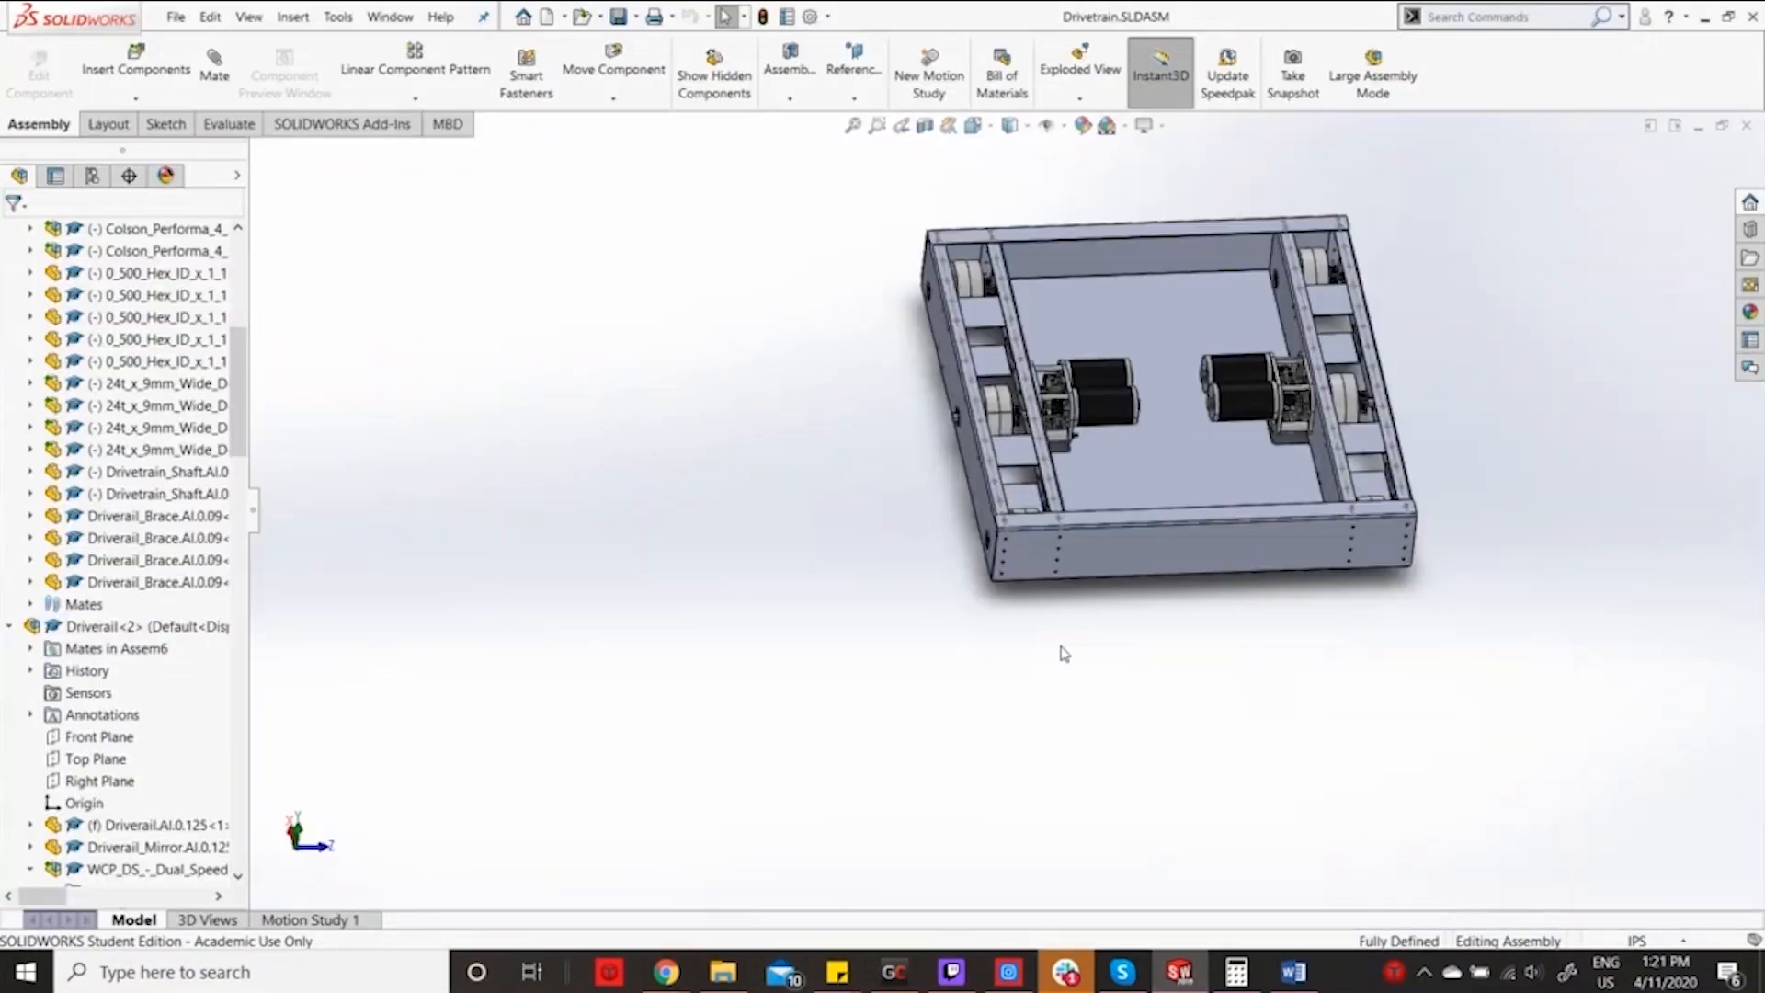
middle_click_drag(1064, 653, 1390, 550)
middle_click_drag(1374, 552, 1642, 696)
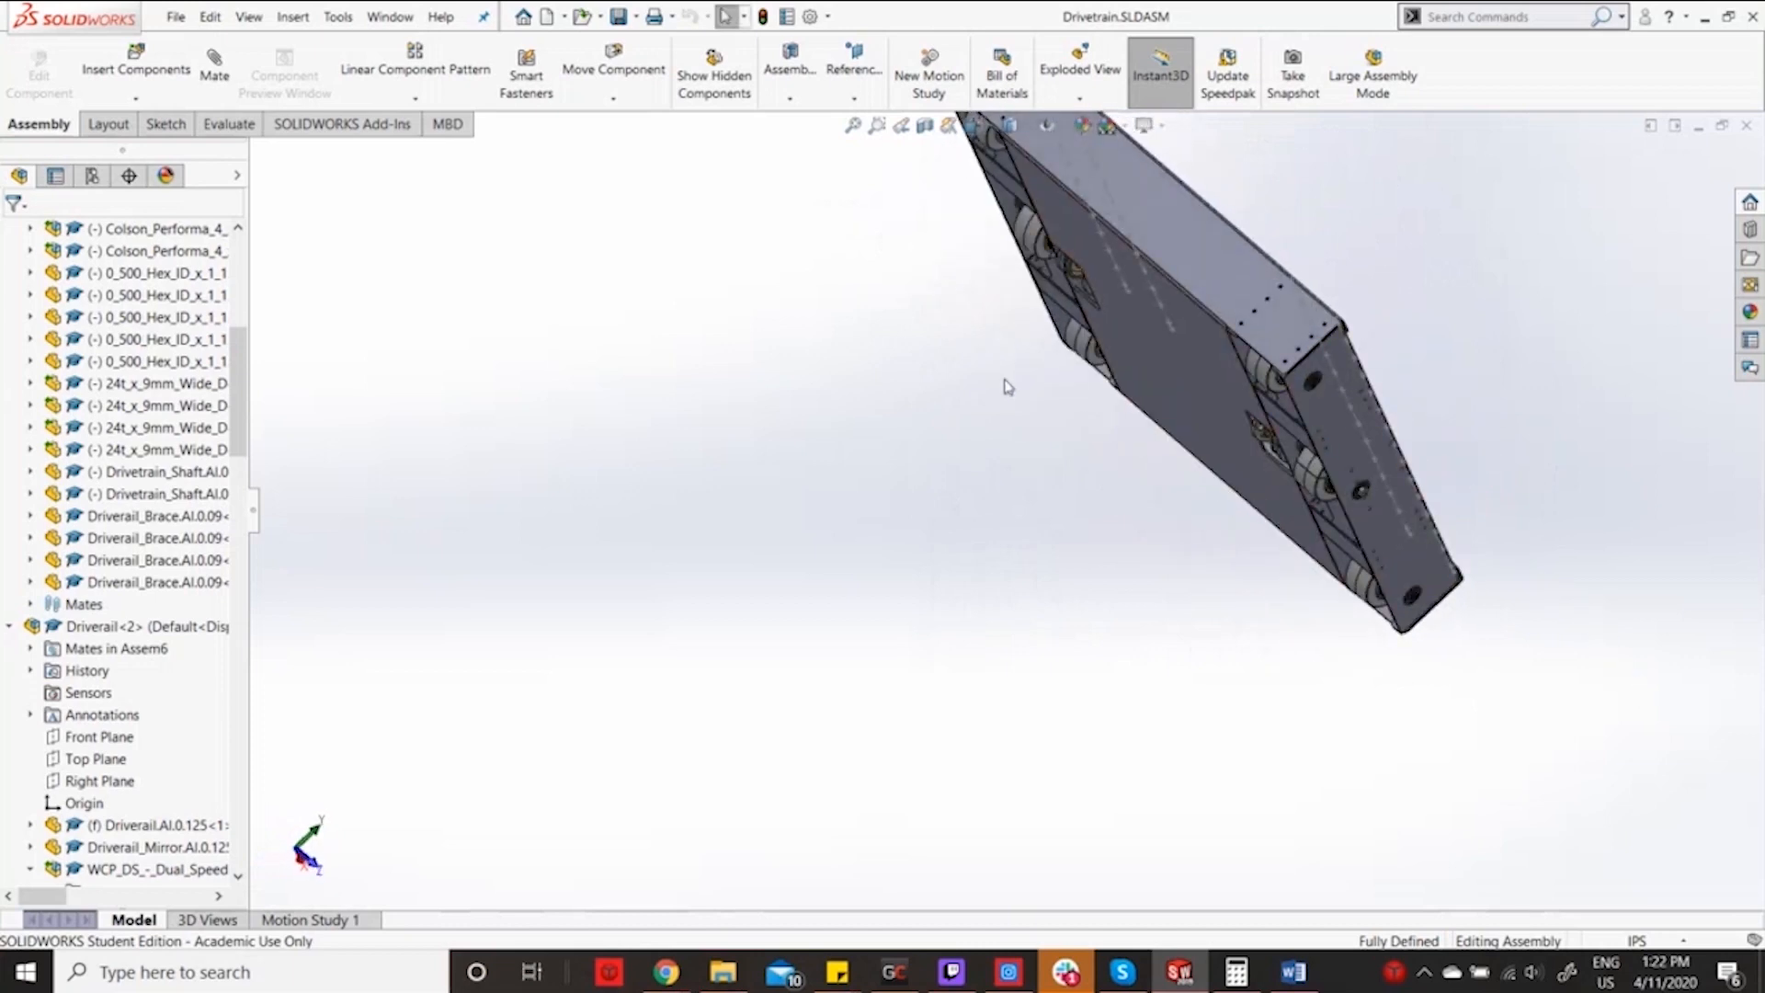
middle_click_drag(1005, 386, 1064, 800)
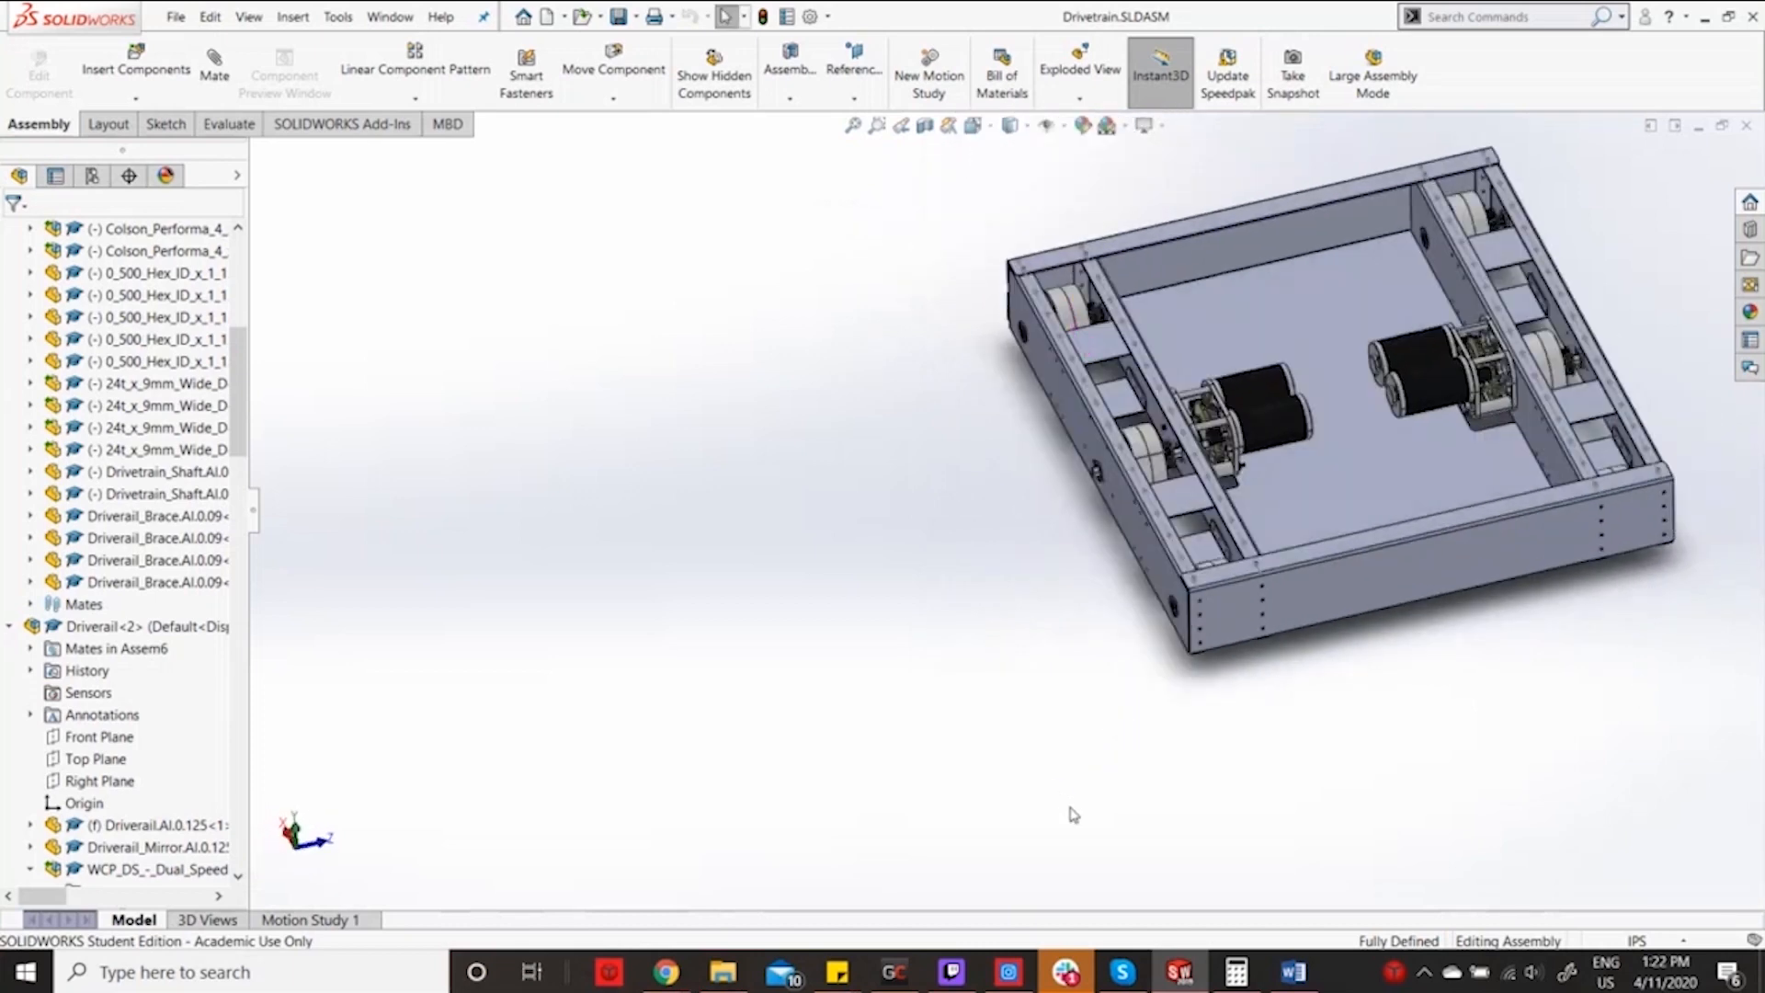